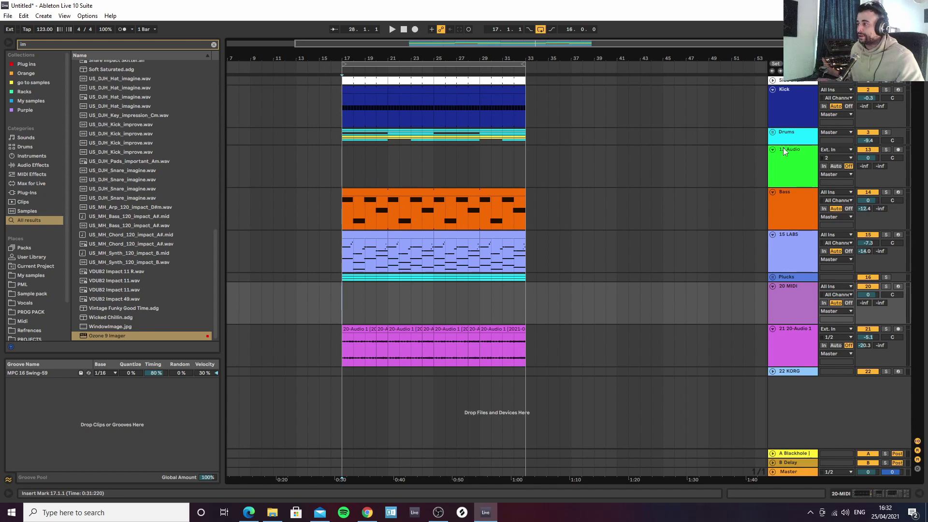
Unfold the Side chain track and display its device chain alongside a check of the Kick track's devices
click(804, 96)
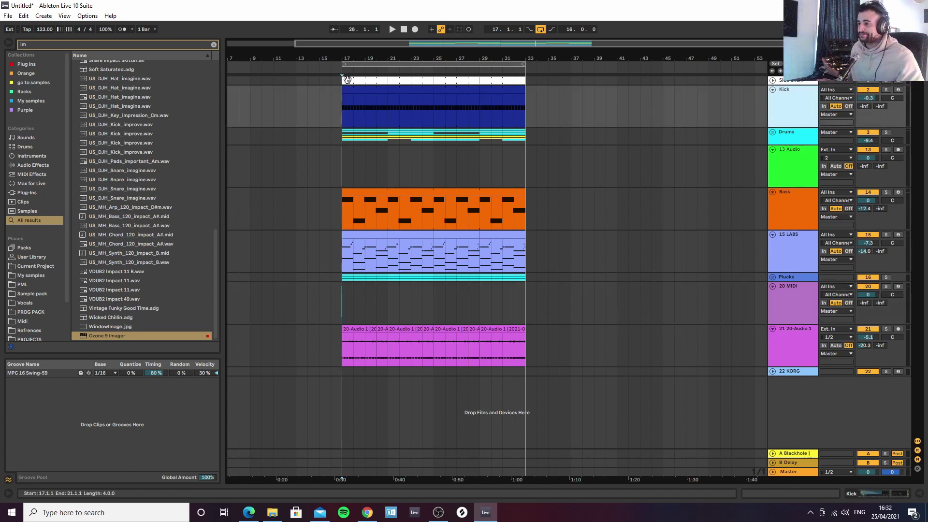
click(796, 81)
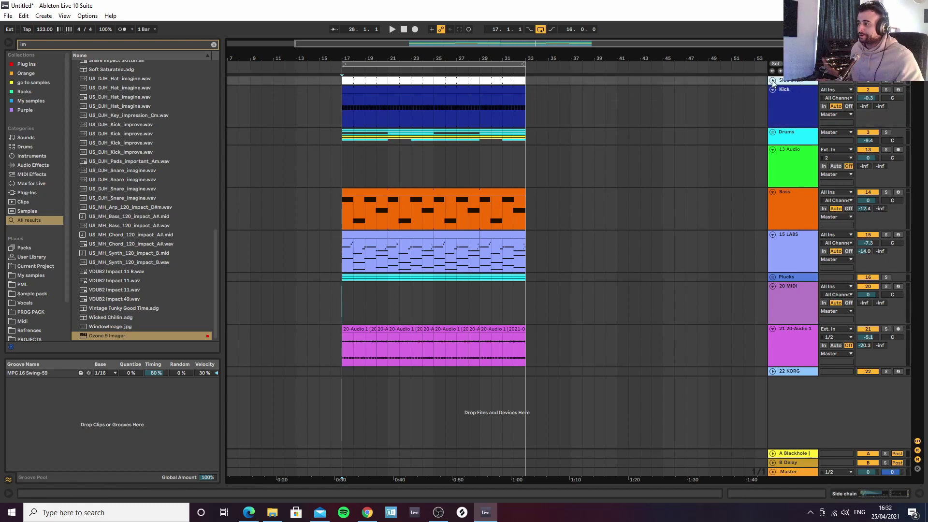
click(772, 80)
click(865, 493)
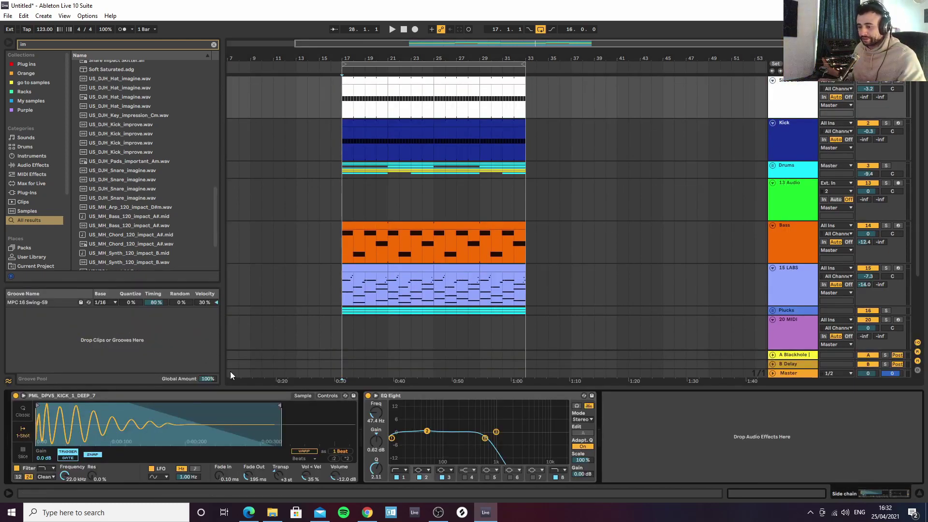
click(794, 140)
click(789, 93)
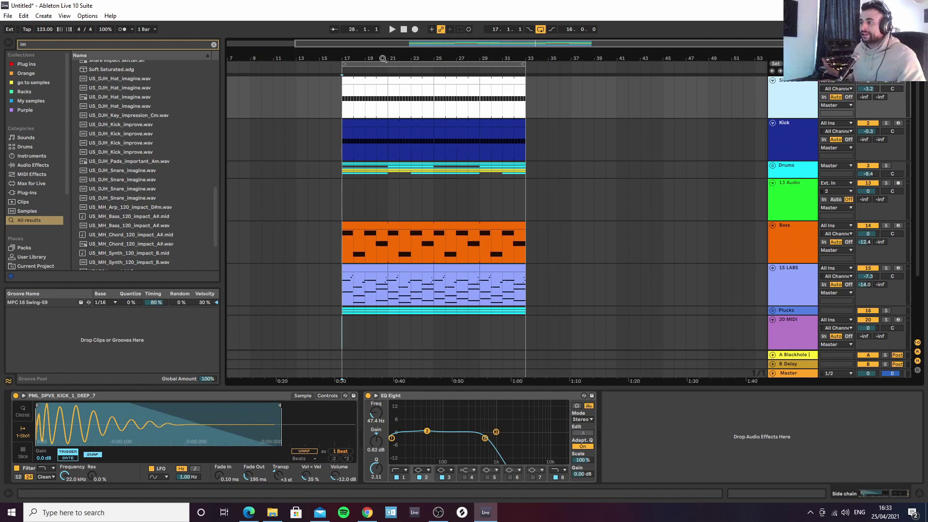
Audition the Kick track in solo from bar 17 and release the solo
scroll(386, 93, up, 2)
click(789, 140)
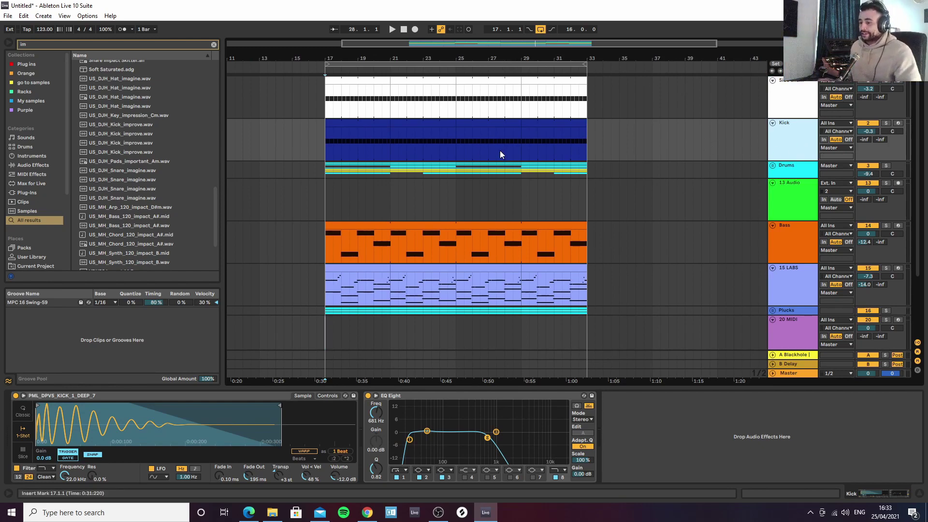
key(space)
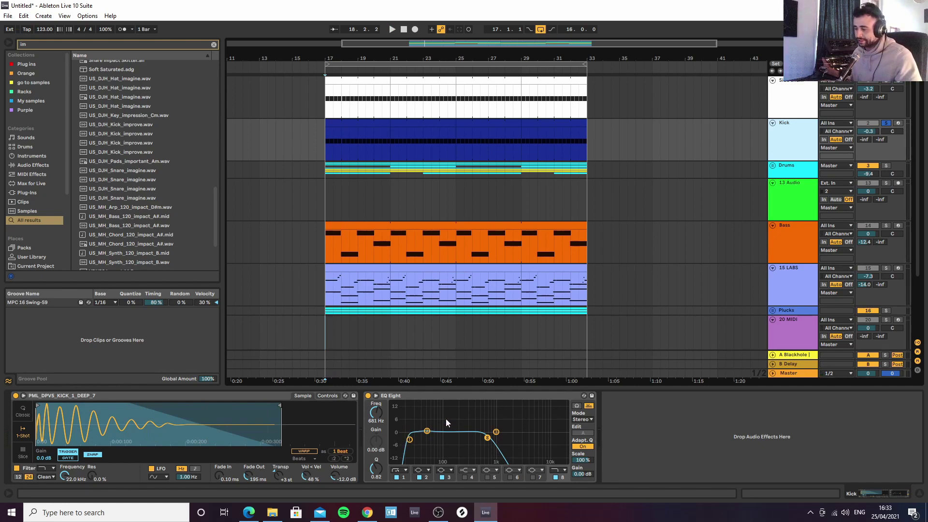
key(space)
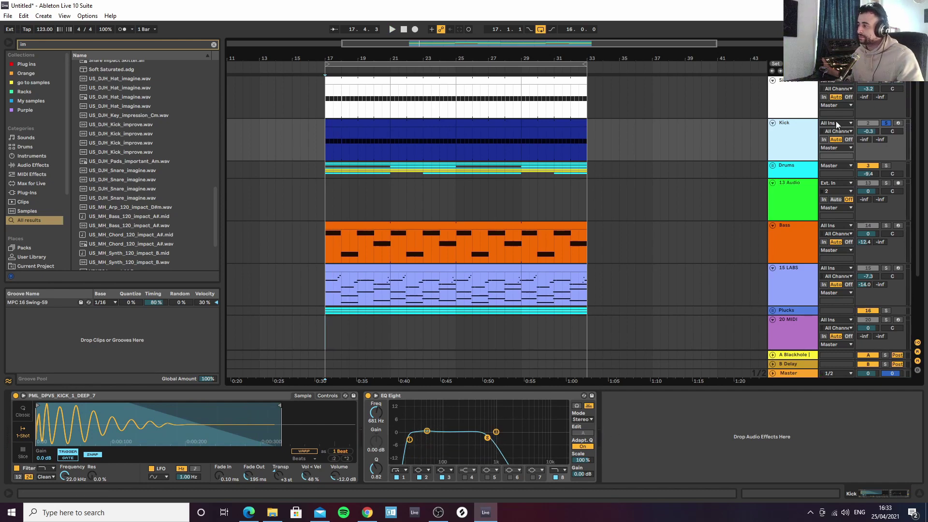
click(888, 123)
Inspect the Drums group's effects, including the SieQ plug-in window, and unfold the group to show its tracks
click(810, 165)
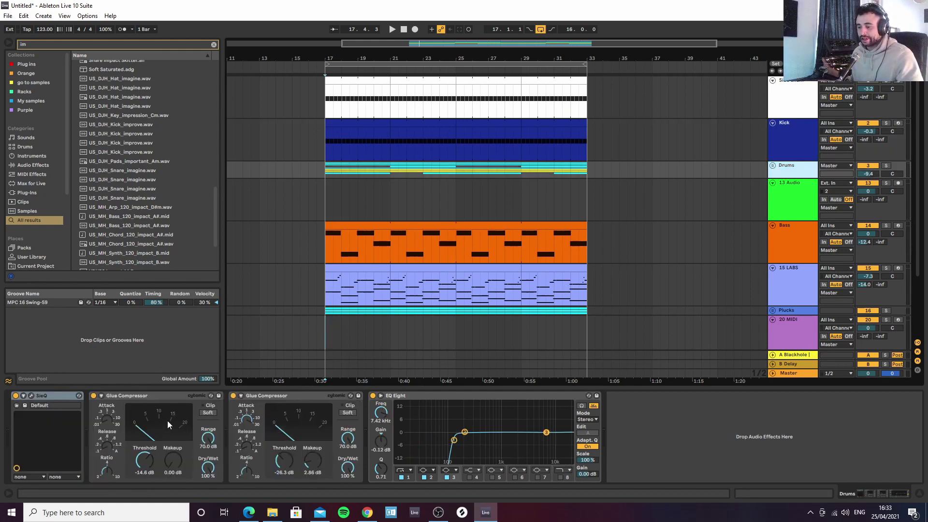
click(32, 395)
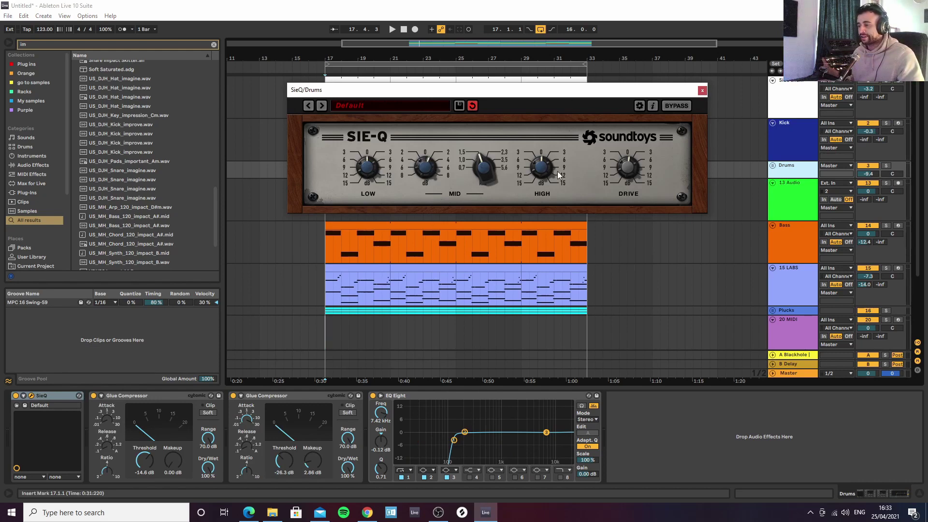
click(701, 90)
click(772, 165)
scroll(782, 159, down, 2)
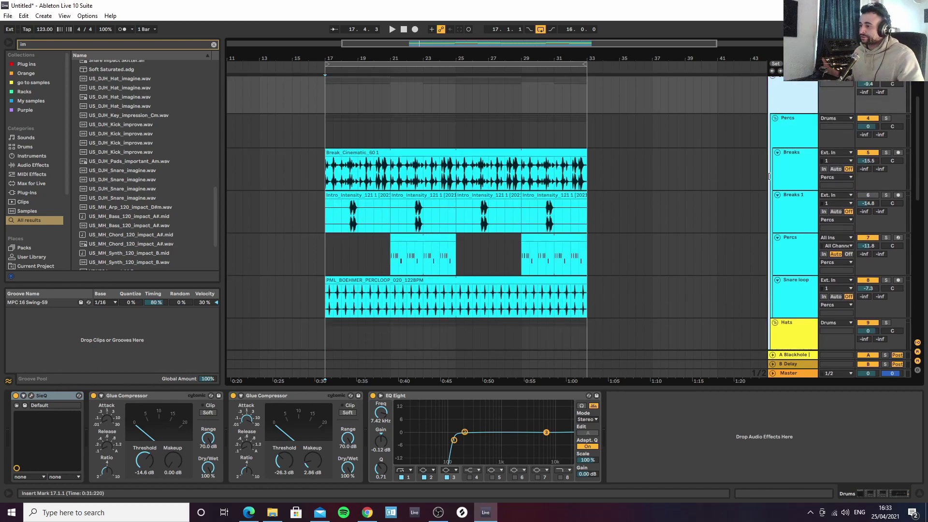
scroll(880, 125, up, 2)
Solo the Drums group together with the Kick track and start playback from bar 17
click(886, 120)
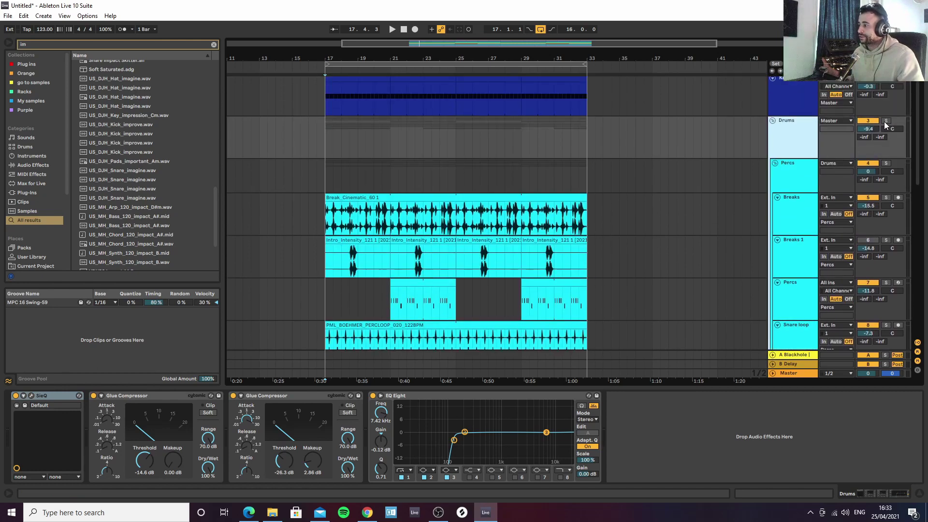
scroll(887, 106, up, 2)
click(885, 123)
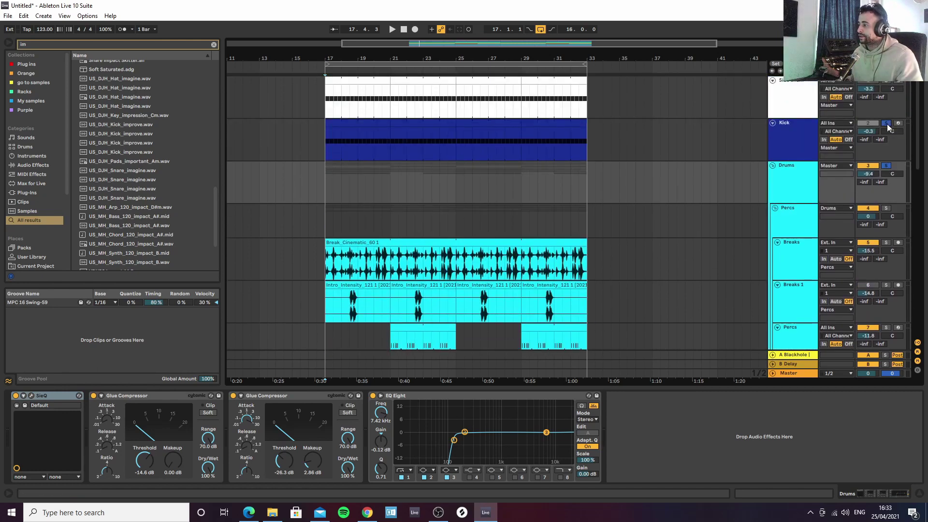
key(space)
scroll(662, 180, down, 3)
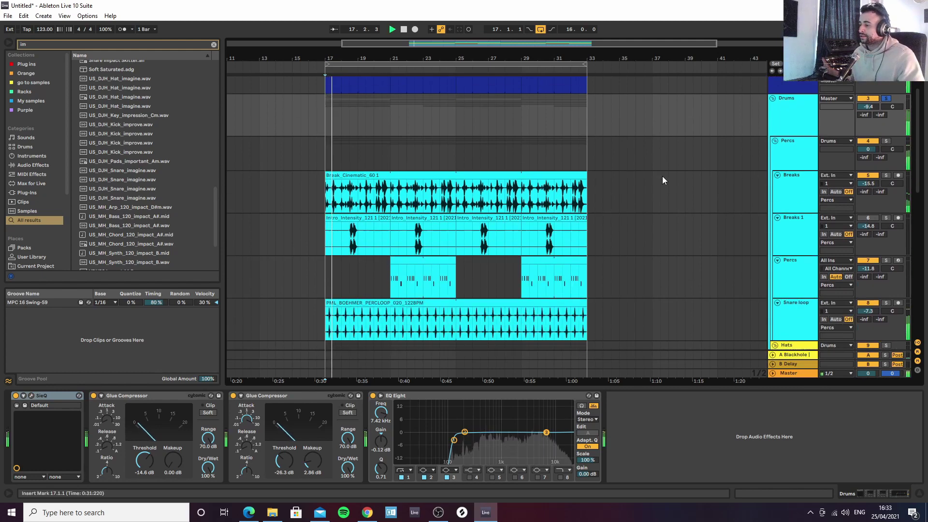
Inspect the devices of the Percs group and the Breaks track during playback, and stop playback
click(798, 152)
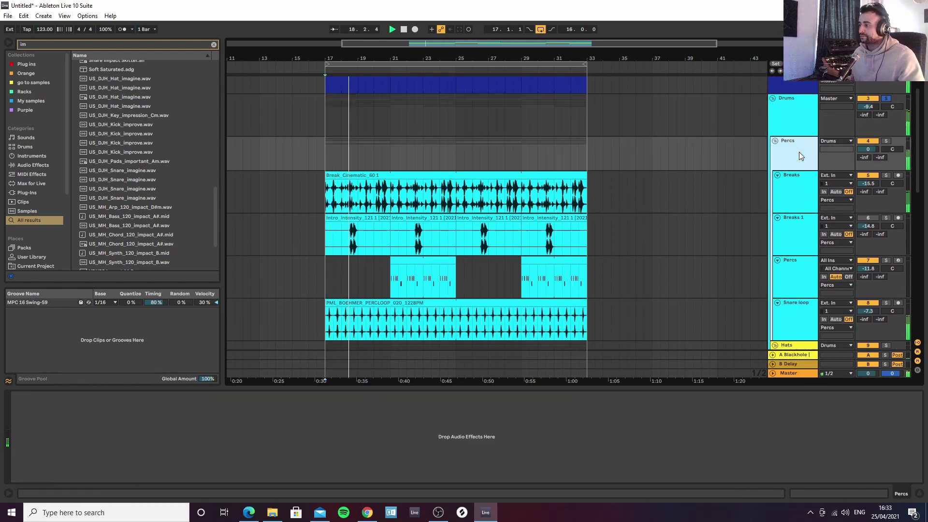
scroll(787, 193, down, 2)
click(793, 149)
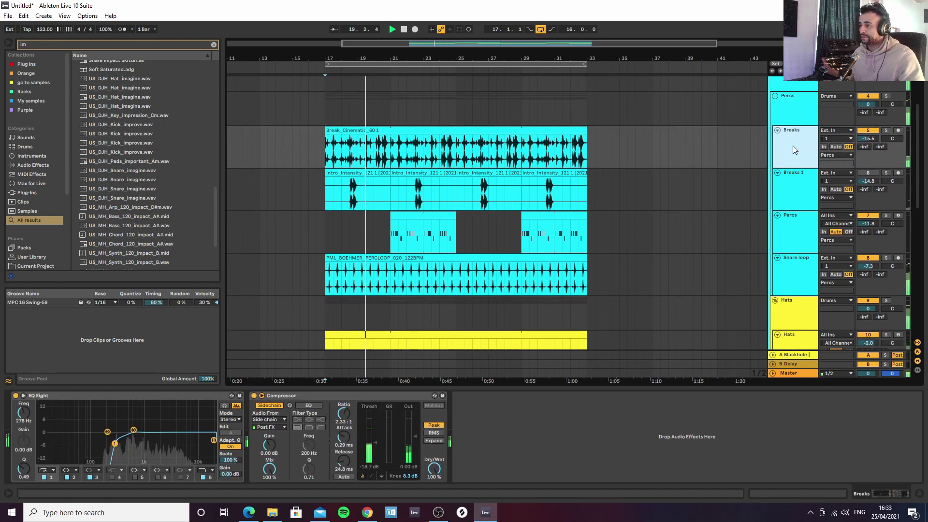
key(space)
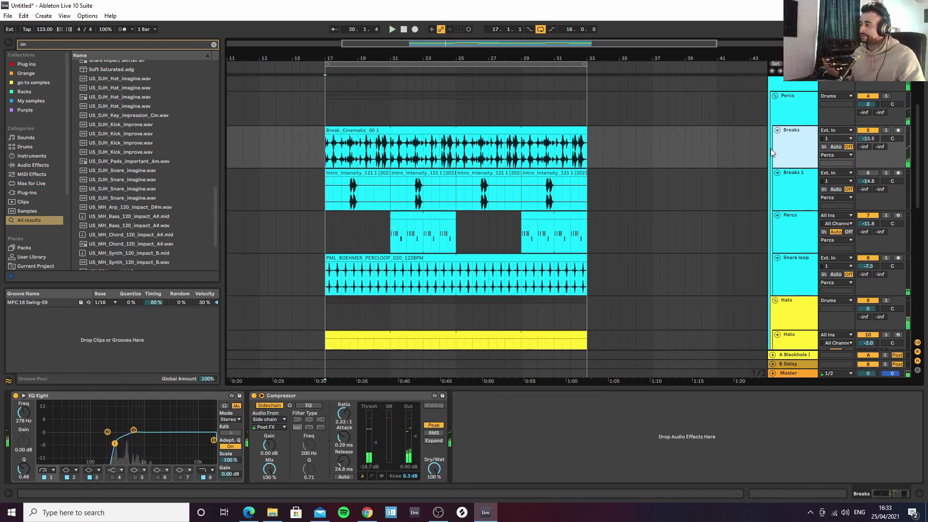
Set the insert marker at the start of the Breaks clip and expand the EricHarlandV2_Drums_WAV folder in My samples
click(325, 153)
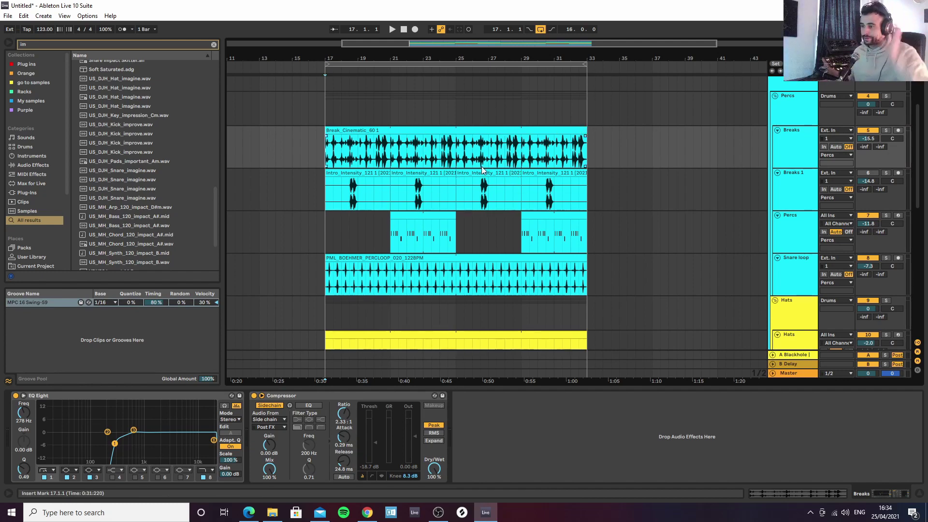
scroll(22, 232, down, 3)
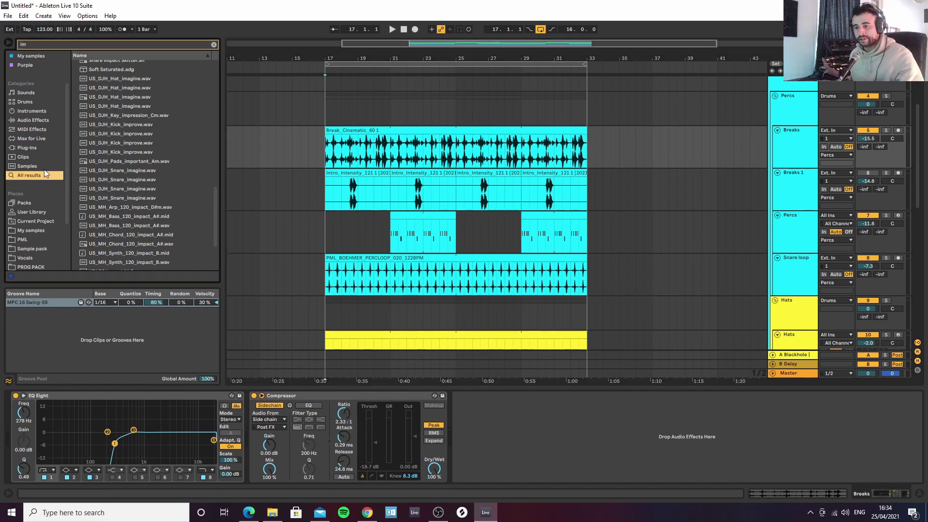
click(24, 231)
click(106, 102)
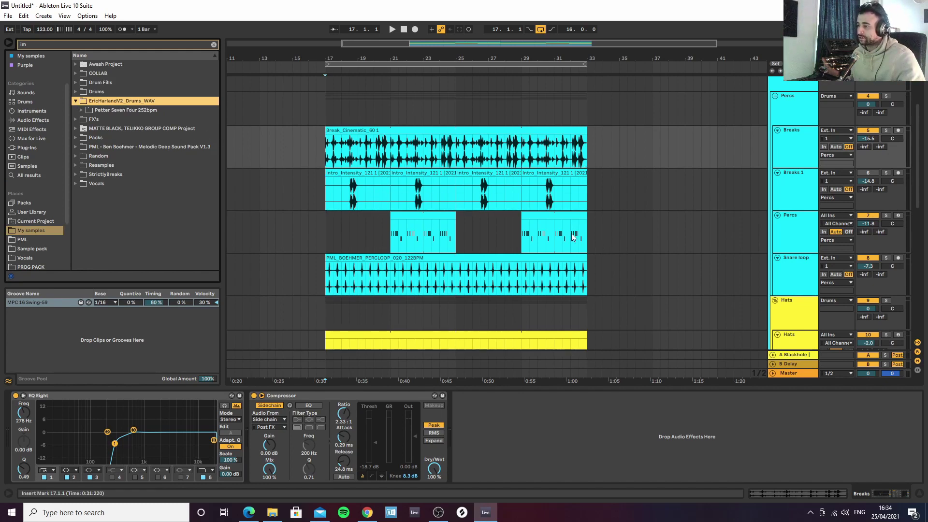
Audition the Breaks track in solo from bar 17 and release the solo
scroll(449, 193, down, 2)
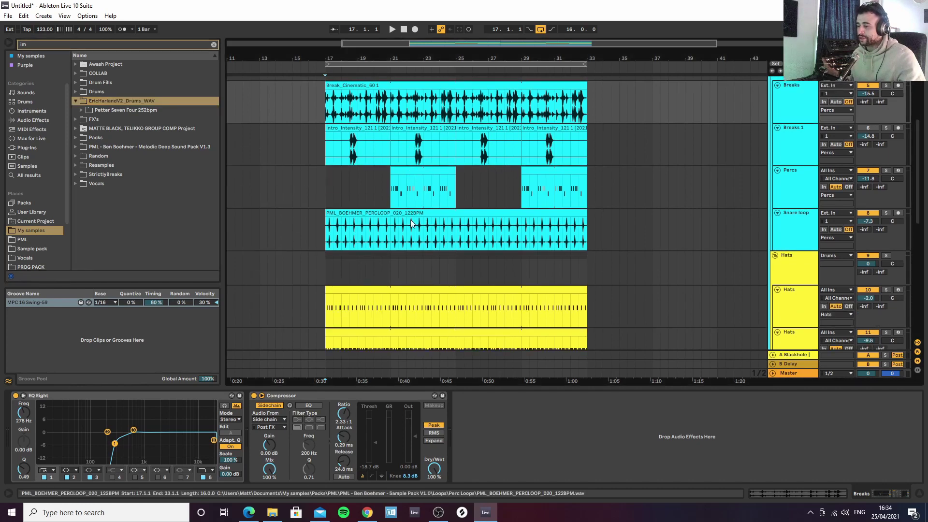
scroll(408, 214, down, 3)
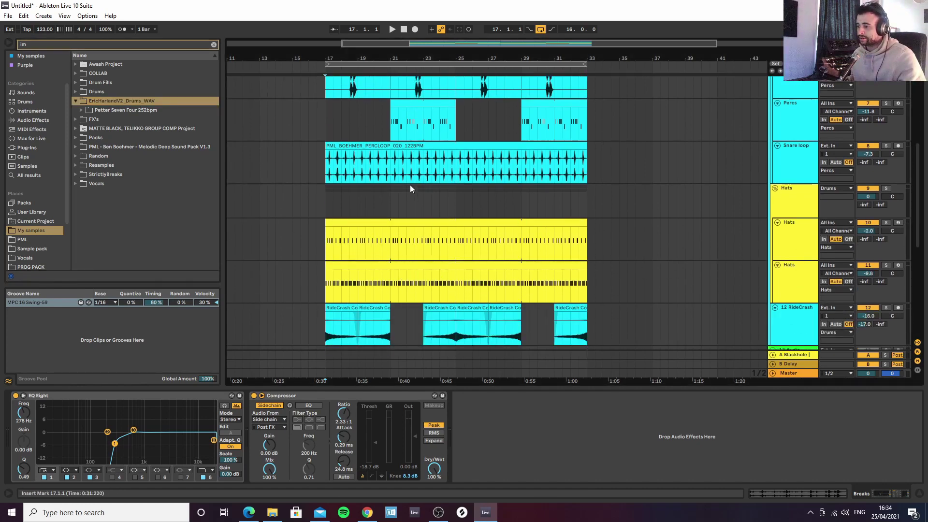
scroll(411, 191, up, 6)
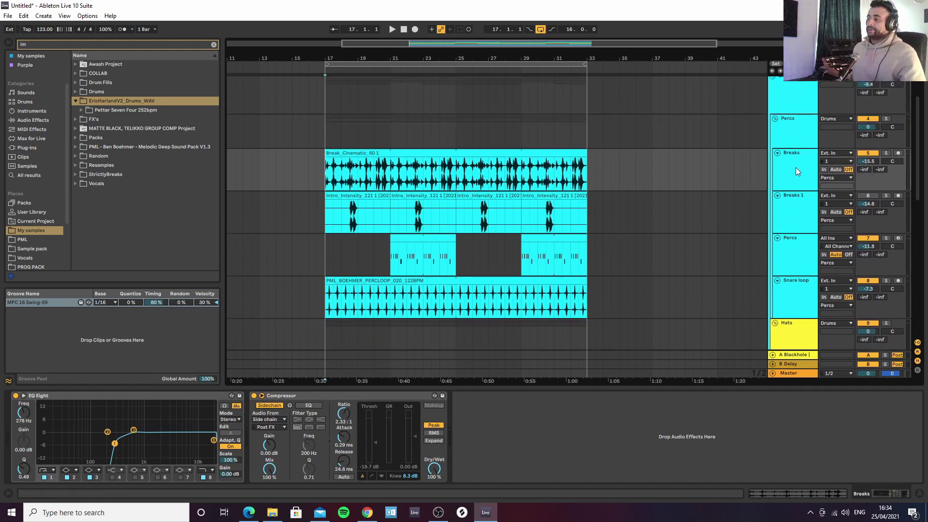
click(796, 164)
key(space)
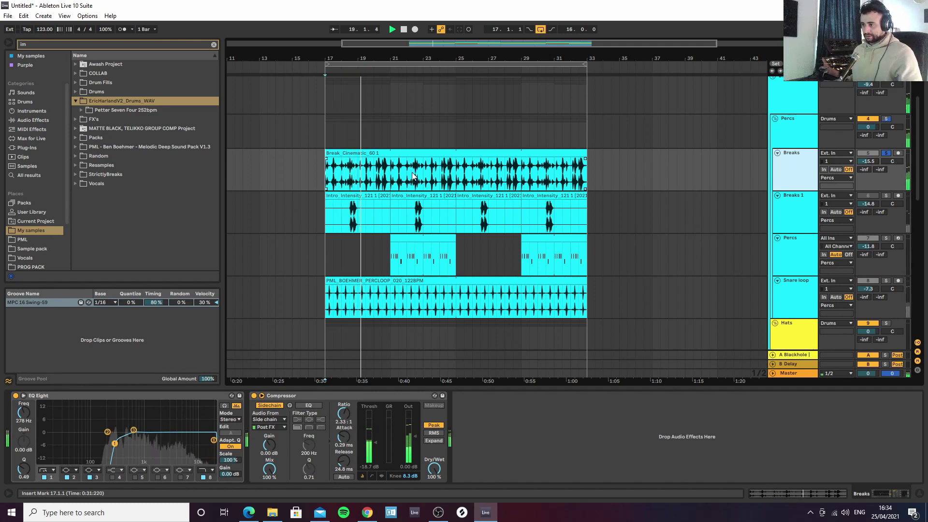
click(885, 154)
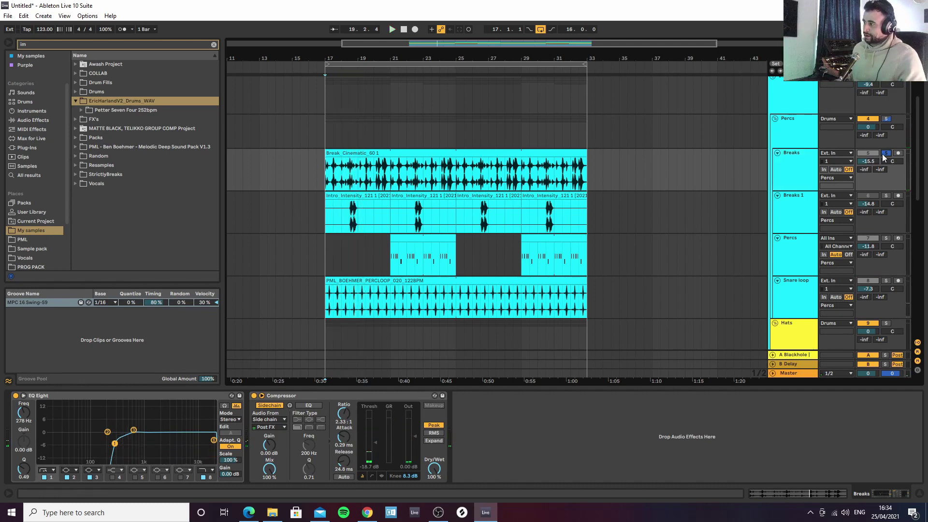
Audition the Breaks 1 track in solo from 18.3.1, at the first hit in its clip, and release the solo
click(810, 207)
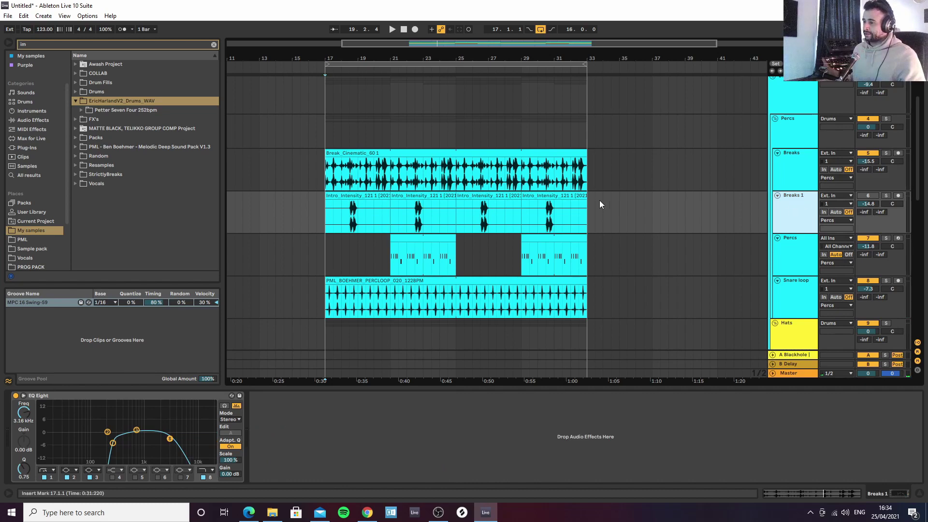
drag(358, 58, 358, 94)
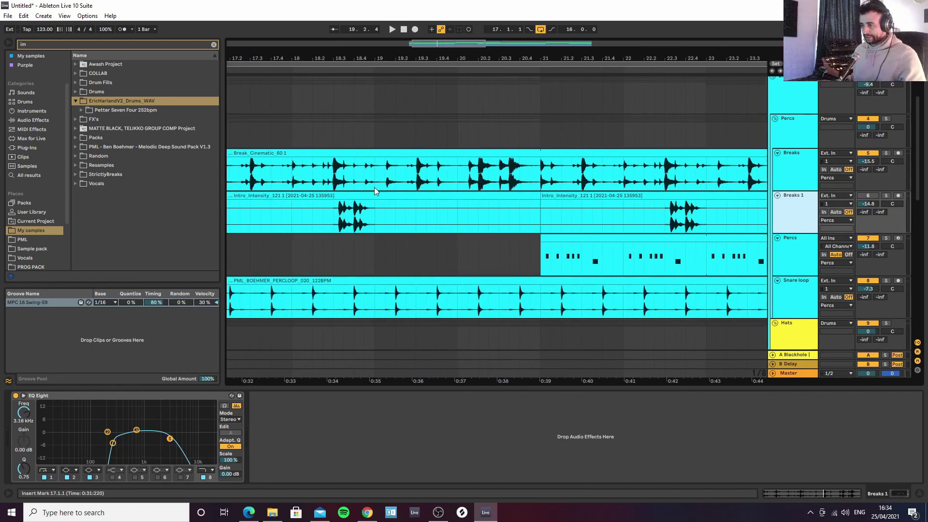
click(334, 220)
key(s)
key(space)
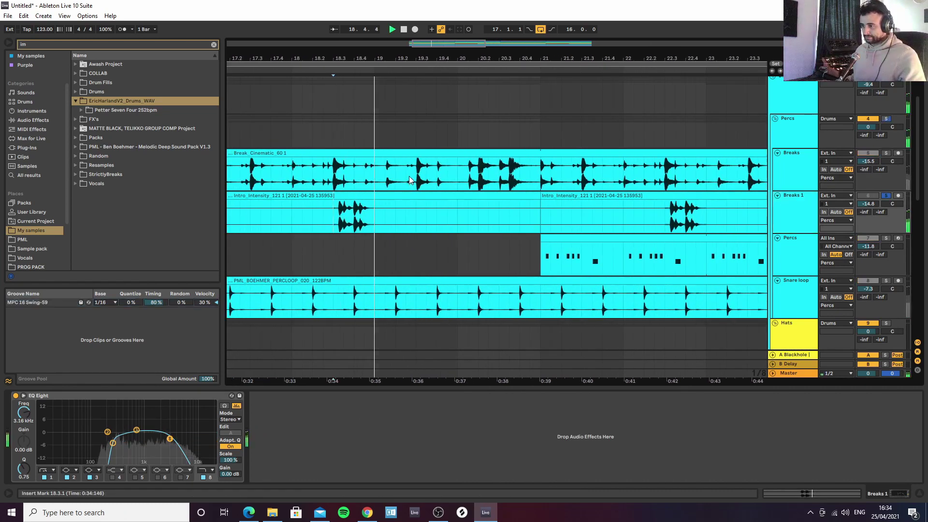
key(s)
drag(378, 61, 378, 40)
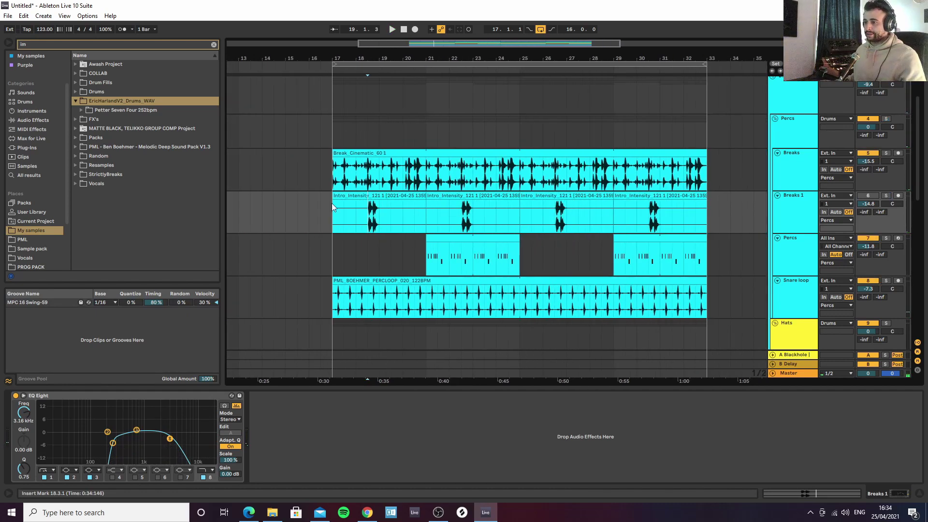
Activate the muted Breaks 1 track
scroll(811, 153, up, 3)
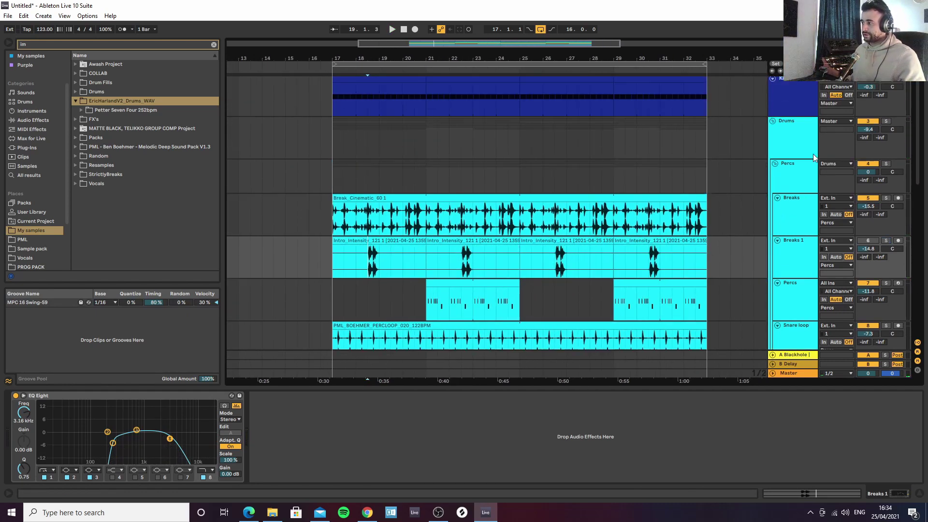
scroll(500, 178, down, 4)
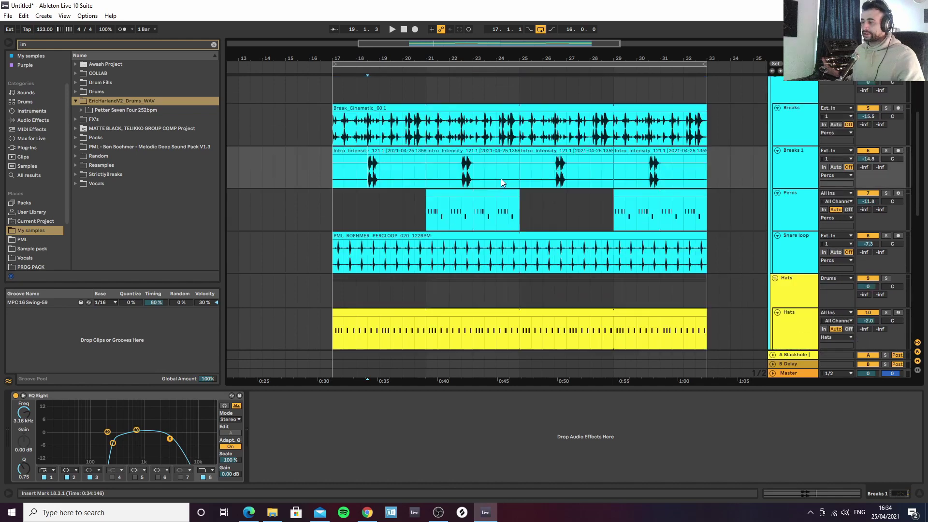
scroll(628, 203, up, 2)
Display the Percs track's devices and open its MIDI clip at bar 21 in the note editor
click(793, 248)
scroll(791, 245, down, 3)
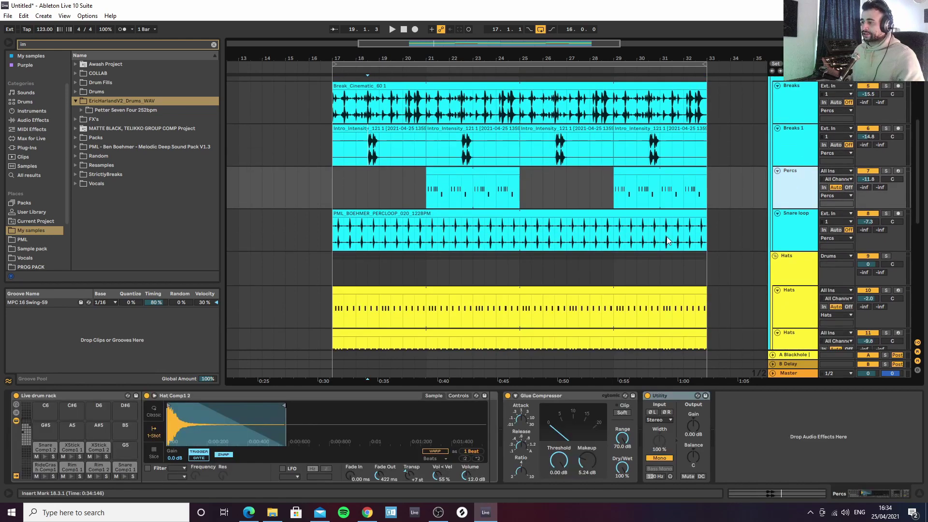
click(428, 187)
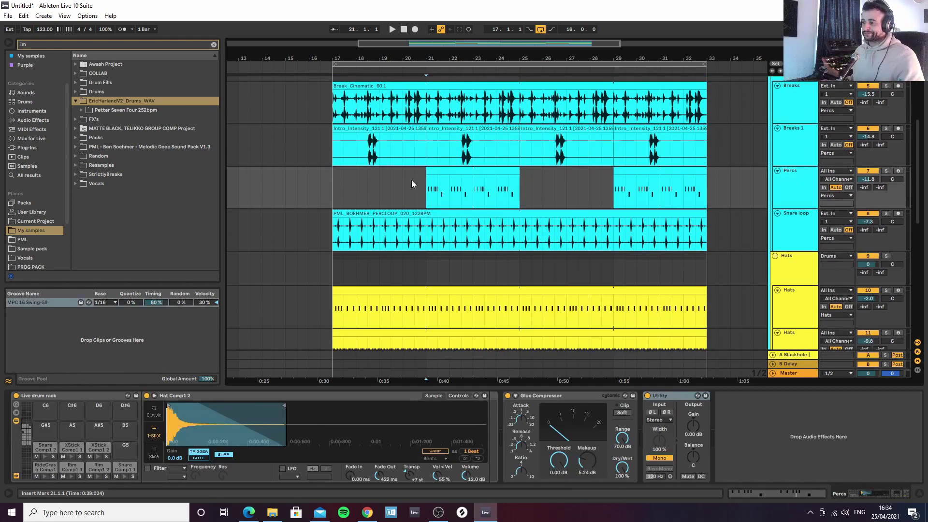
double_click(440, 186)
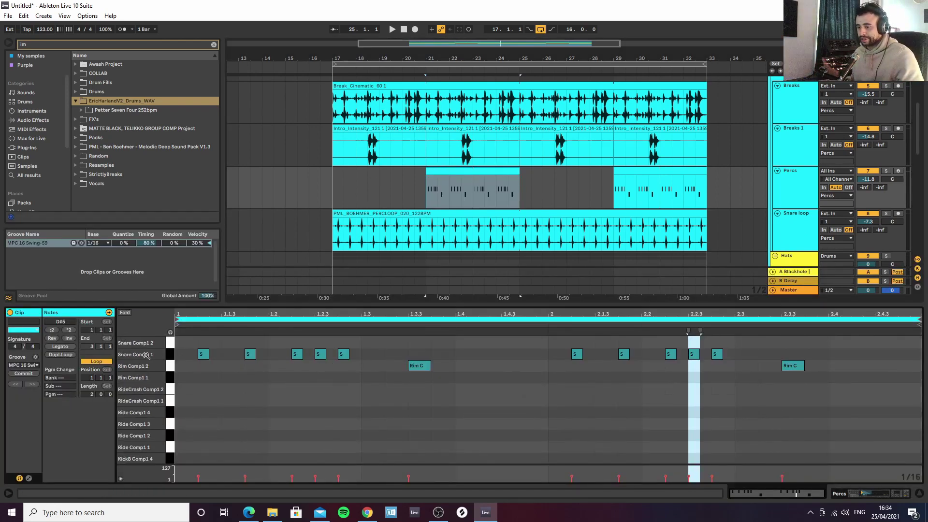
Hide the clip's note editor and play the Percs track in solo from bar 21
click(919, 493)
key(space)
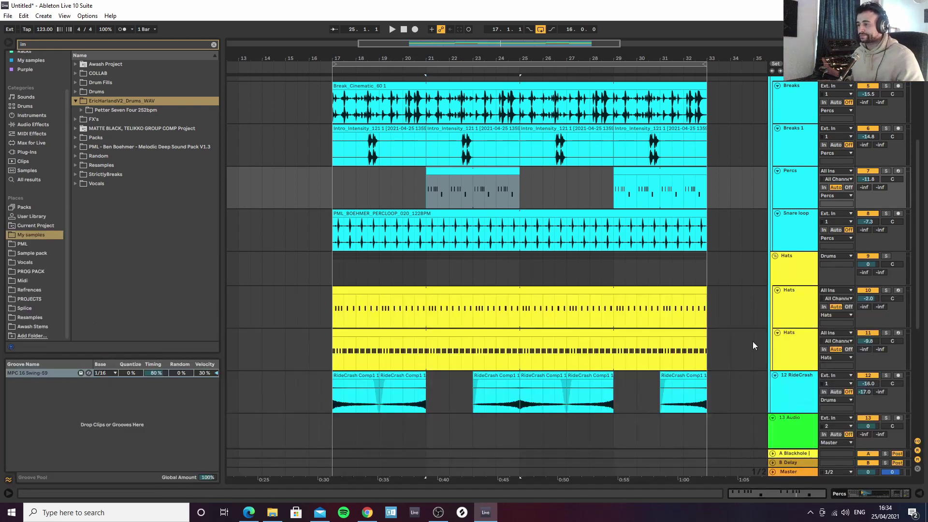
key(s)
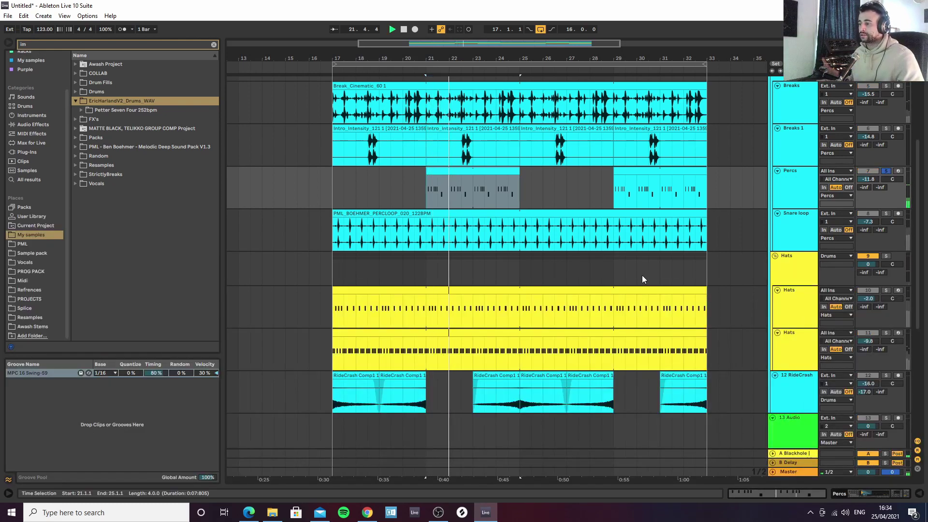
Stop playback and release the solo on the Percs track
key(space)
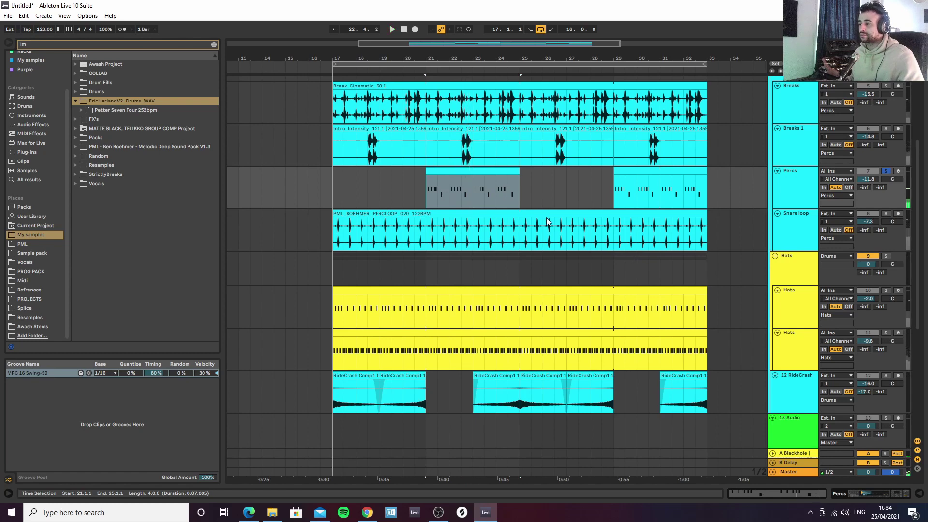
scroll(549, 221, up, 1)
click(887, 215)
scroll(747, 150, up, 1)
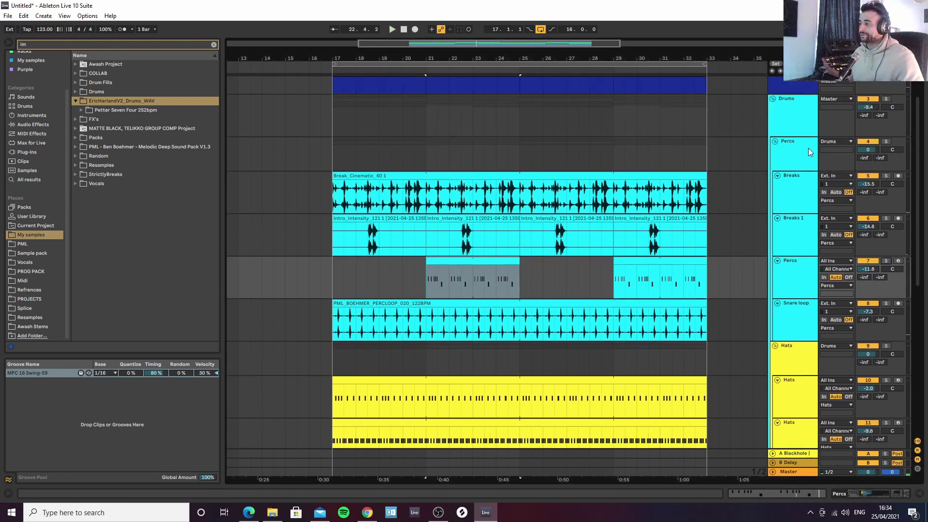
Play the whole Drums group in solo from bar 21 for a few bars, and stop playback
click(885, 99)
key(space)
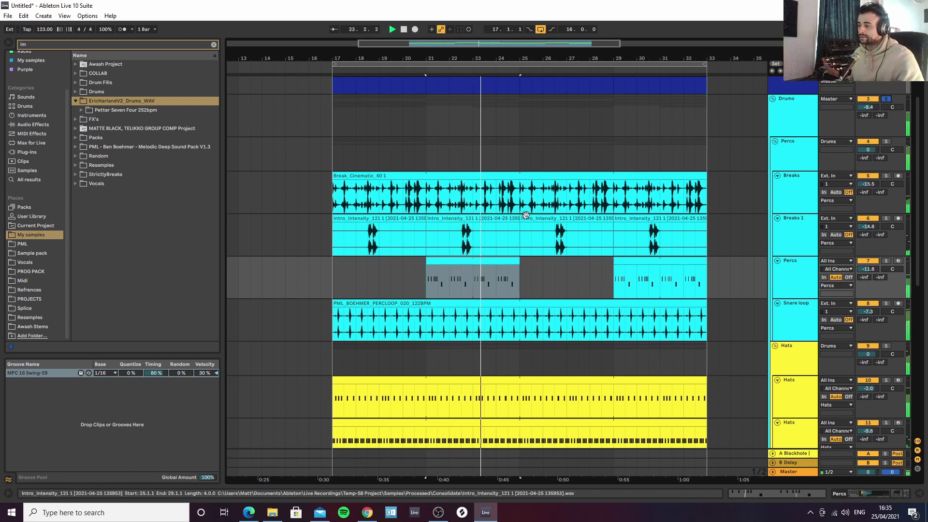
scroll(533, 227, down, 2)
key(space)
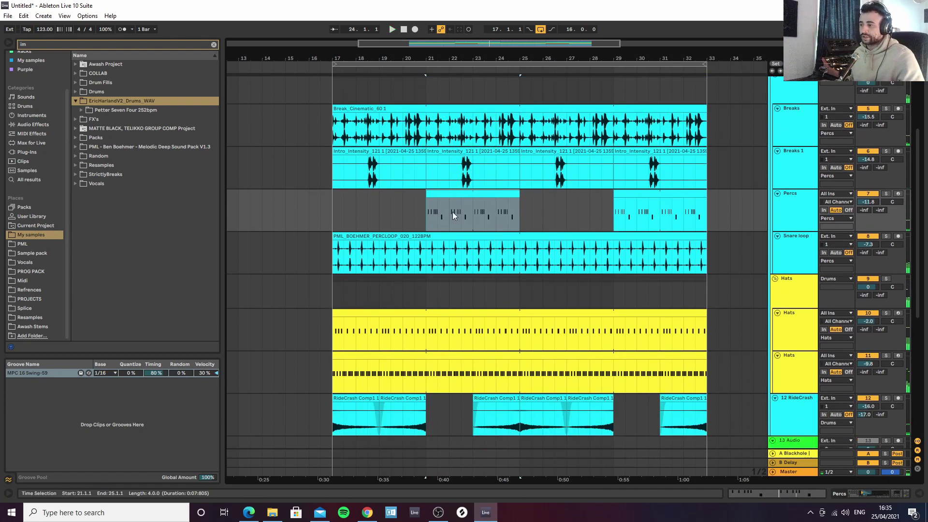
Audition the Snare loop track in solo and release its solo
click(798, 239)
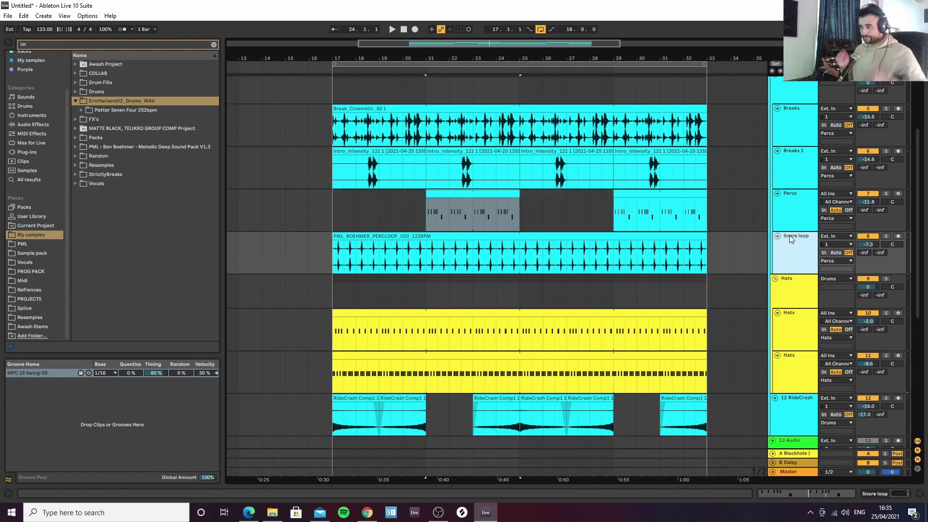
scroll(700, 250, down, 2)
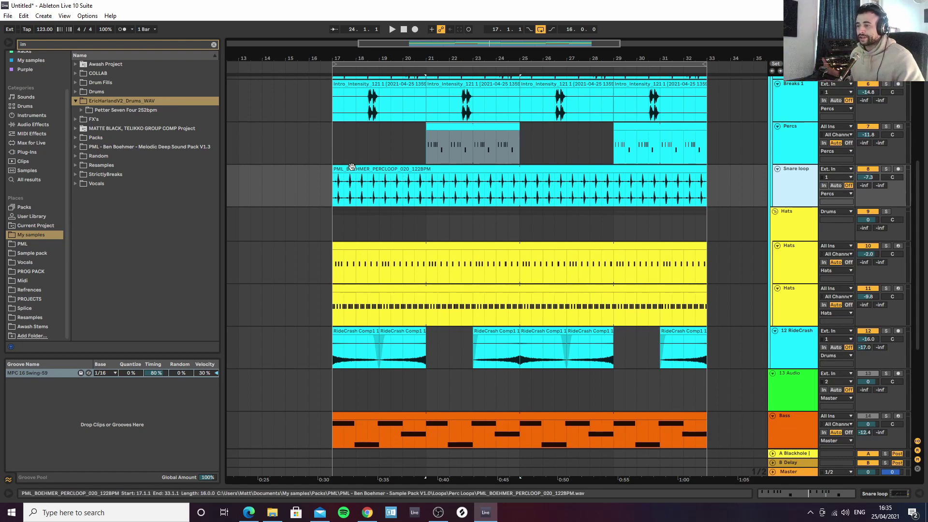
key(s)
key(space)
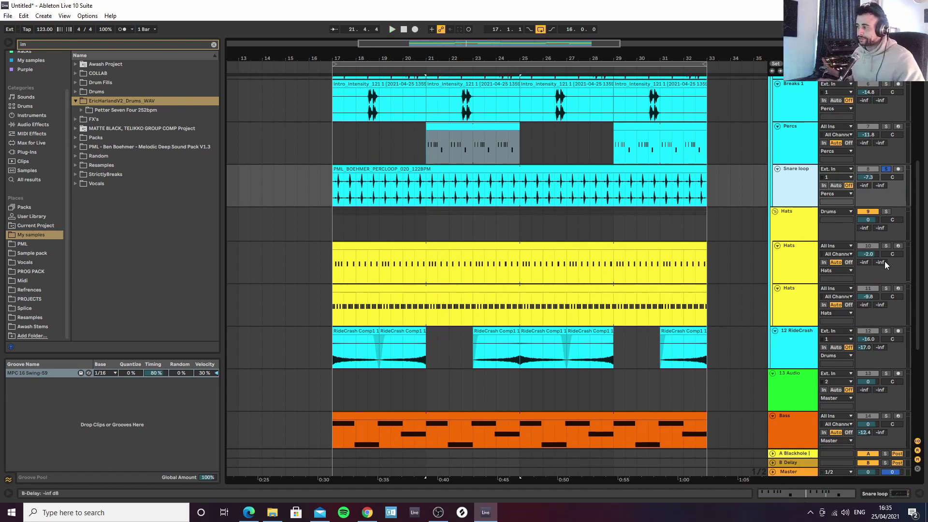
click(885, 169)
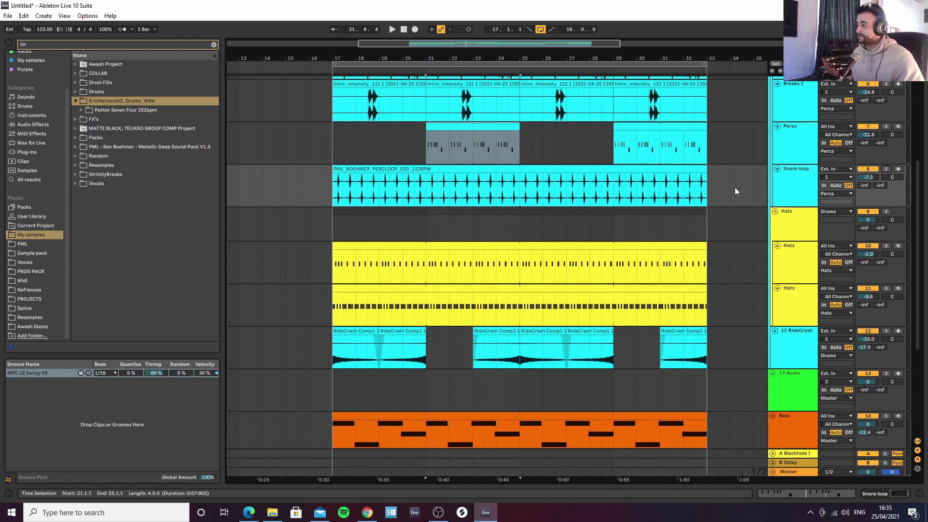
scroll(797, 203, up, 3)
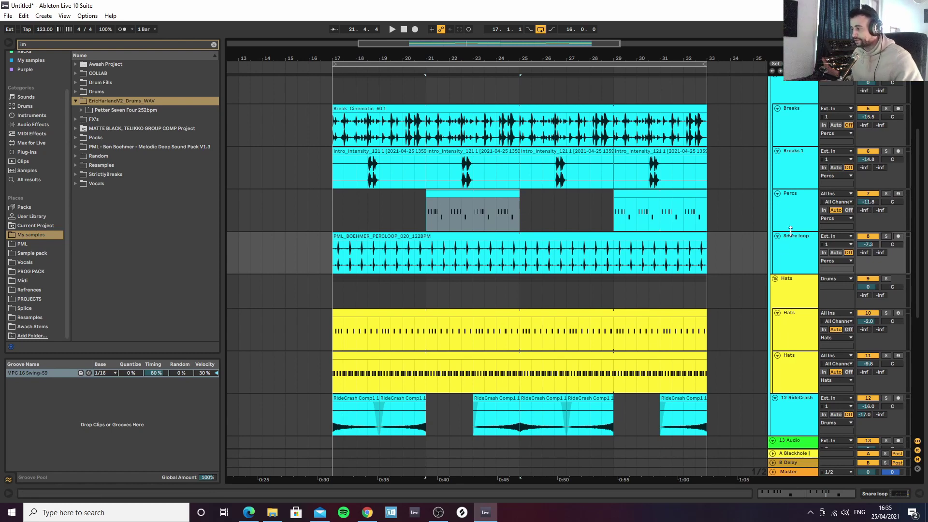
click(796, 244)
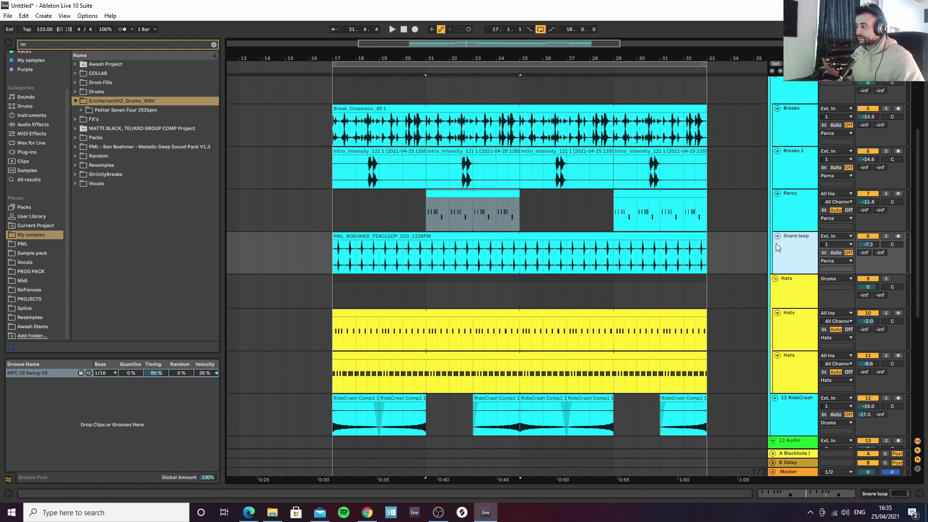
Audition the Hats group in solo from 17.1.1, the start of its clips
scroll(781, 236, down, 2)
scroll(795, 230, down, 3)
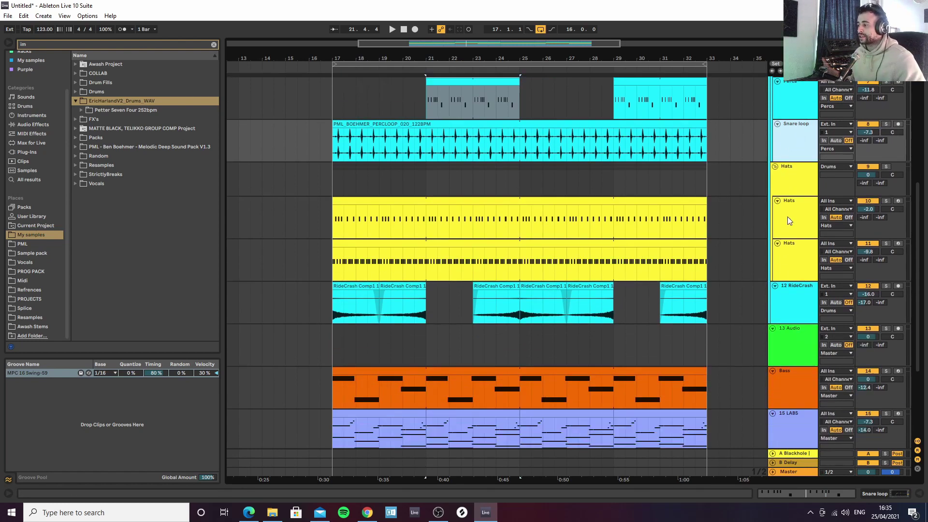
click(791, 223)
click(886, 166)
key(space)
click(333, 226)
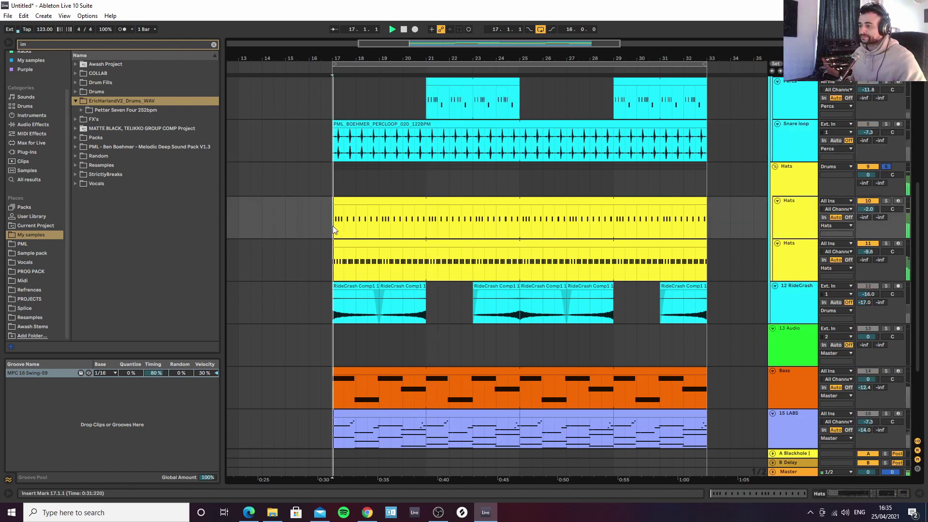
key(space)
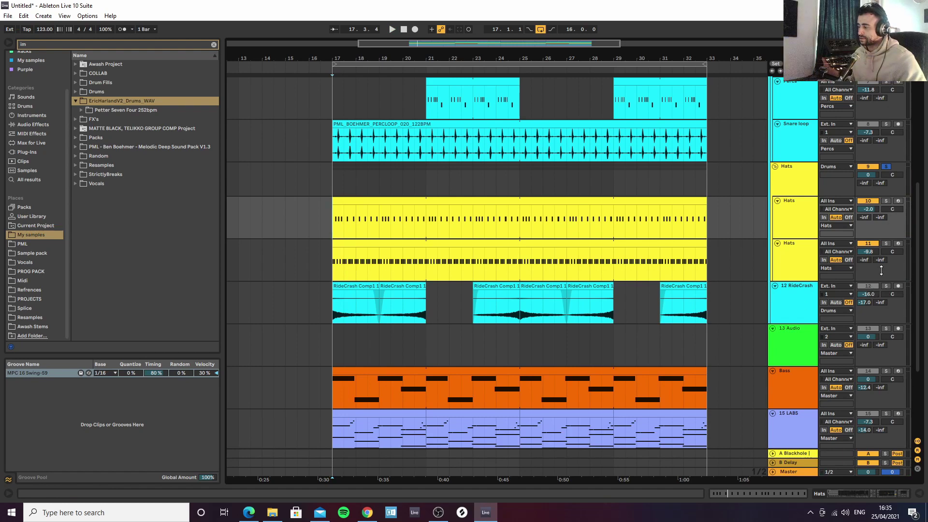
Open the upper Hats track's MIDI clip, examine its HatFoot Comp1 3 notes, and hide the note editor
click(789, 219)
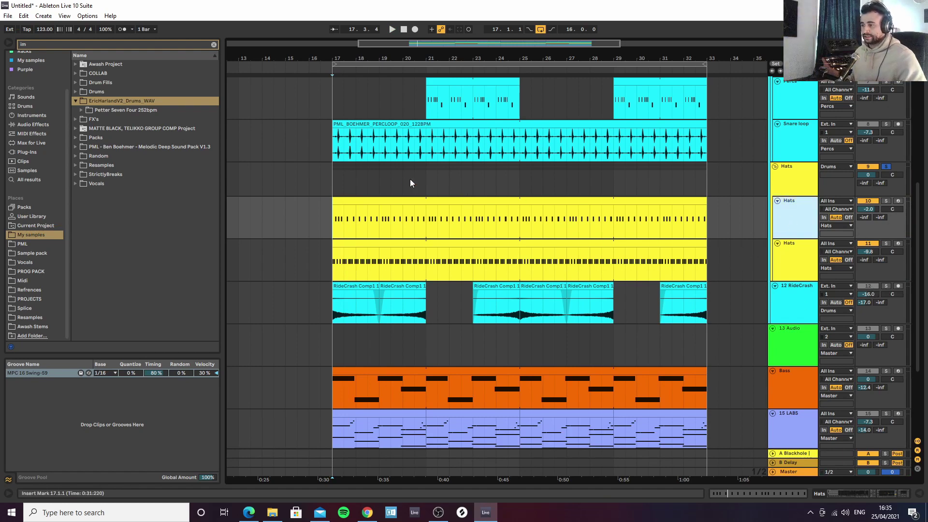
double_click(350, 198)
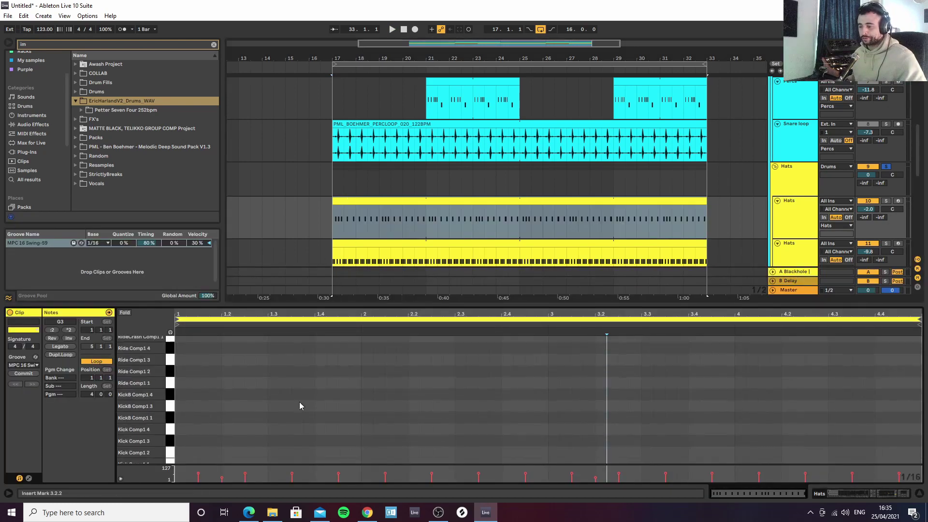
scroll(299, 403, down, 2)
click(228, 422)
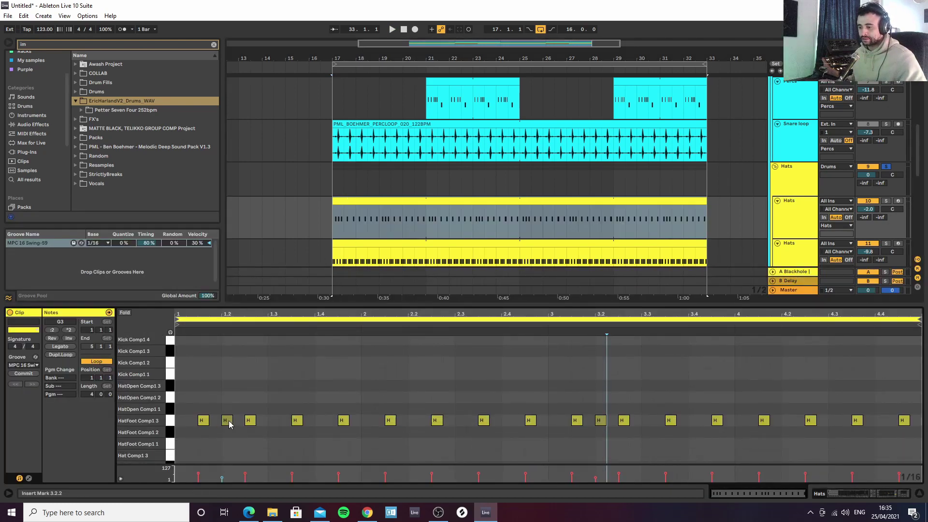
click(919, 493)
Open the lower Hats track's MIDI clip in the note editor and examine its Hat Comp1 2 pattern
click(366, 245)
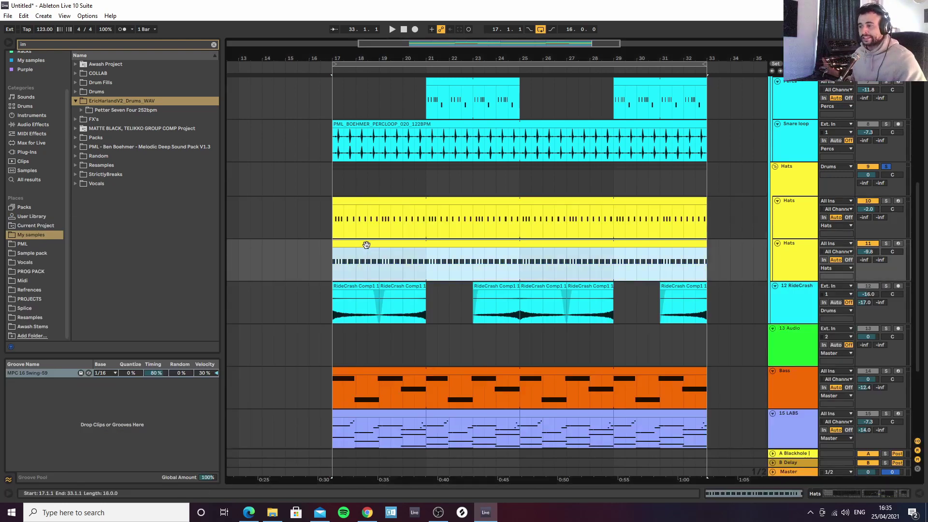
double_click(366, 245)
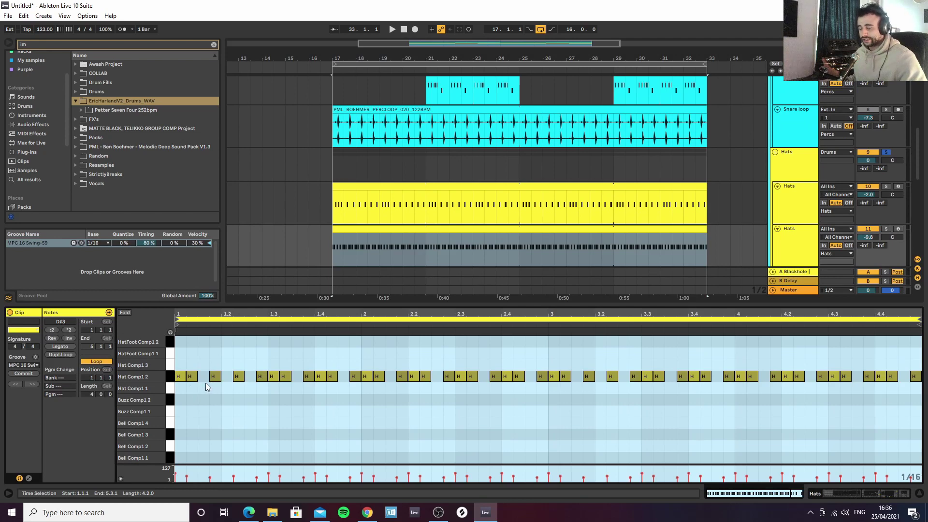
click(191, 378)
click(231, 360)
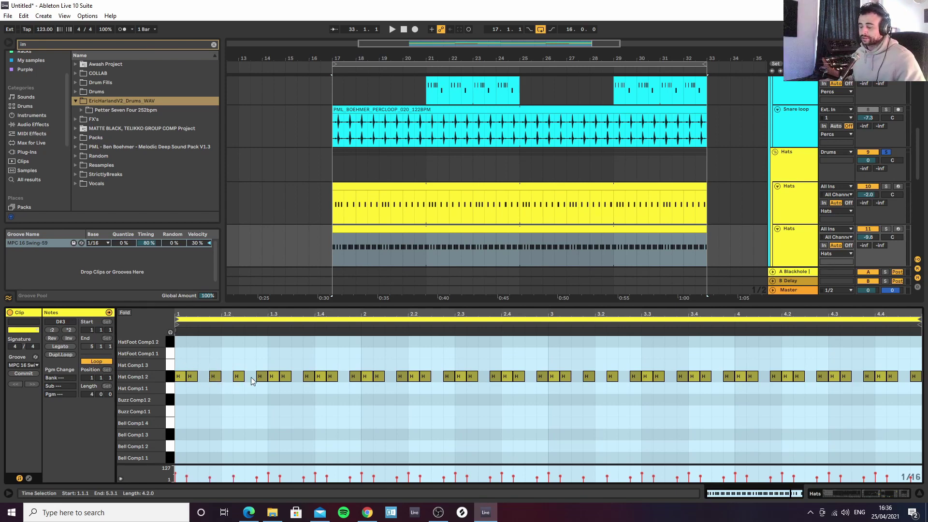
Compare the notes of the two Hats clips, and play the soloed group briefly before hiding the note editor
click(389, 186)
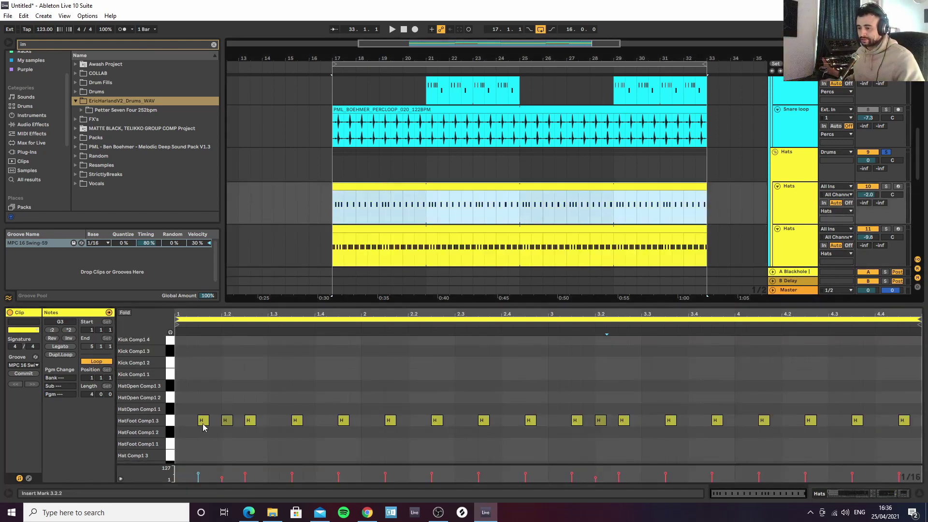
click(411, 235)
key(space)
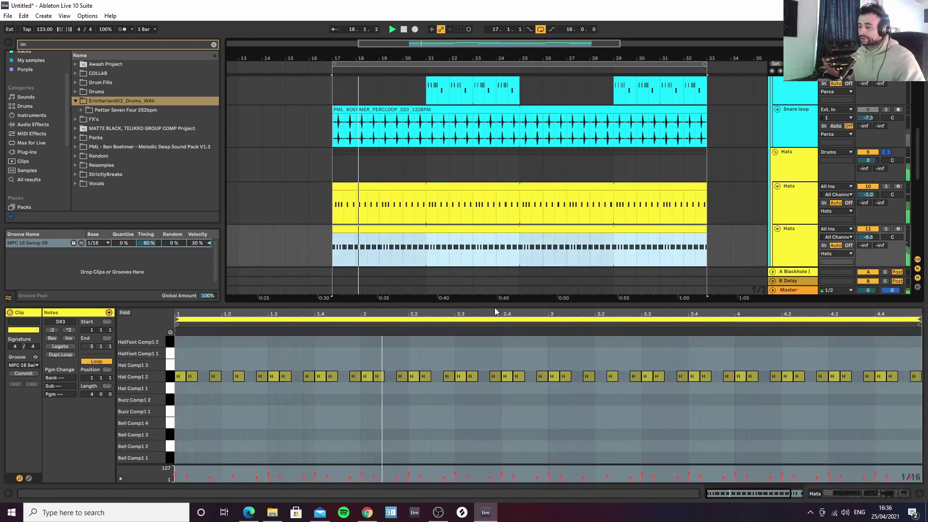
key(space)
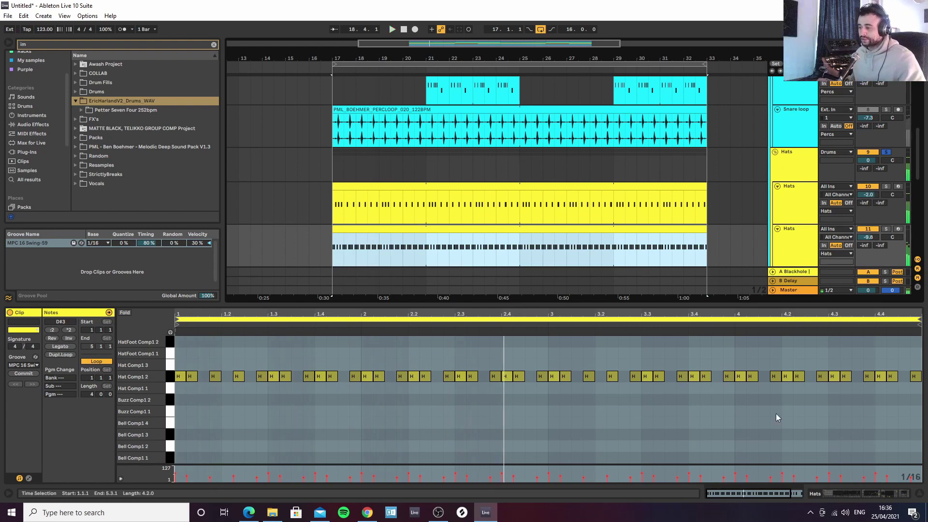
click(920, 492)
Try filling gaps in the lower Hats clip with Hat Comp1 2 notes at 1.1.3, 1.2.1 and 1.2.3, and audition the result
double_click(375, 227)
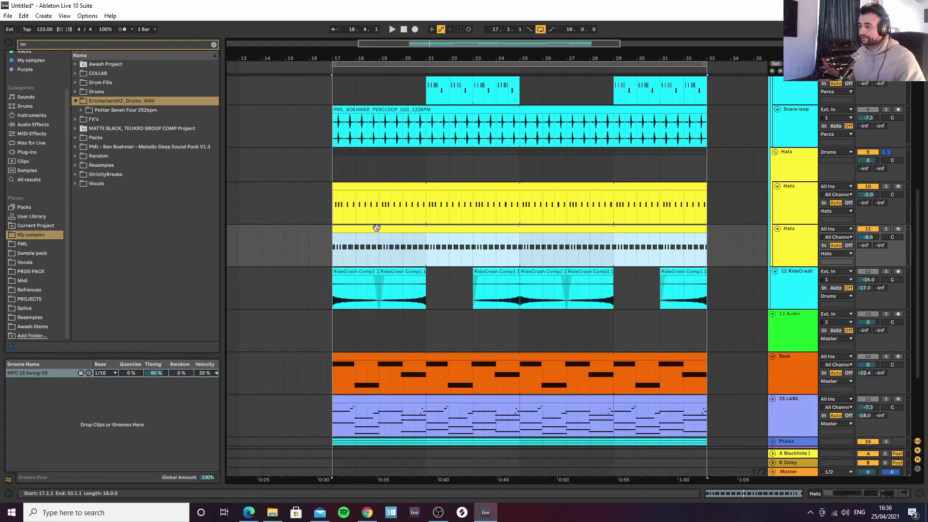
click(202, 377)
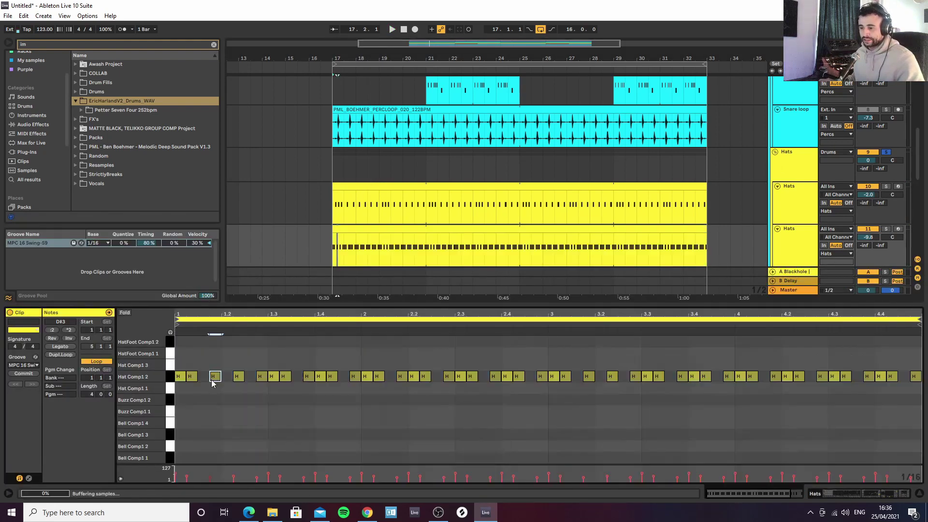
mouse_move(202, 378)
mouse_down()
mouse_move(258, 377)
mouse_move(203, 377)
mouse_up()
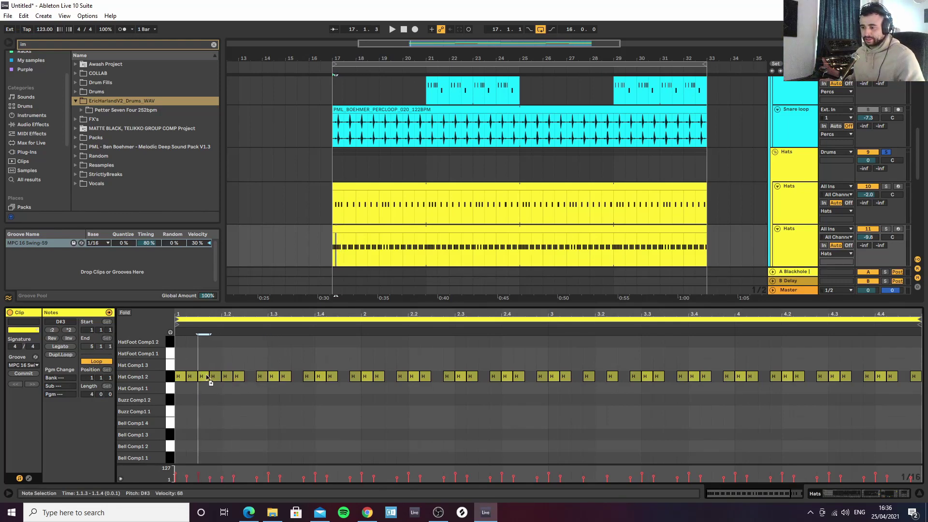
key(space)
key(space)
click(240, 376)
drag(243, 378, 251, 378)
key(space)
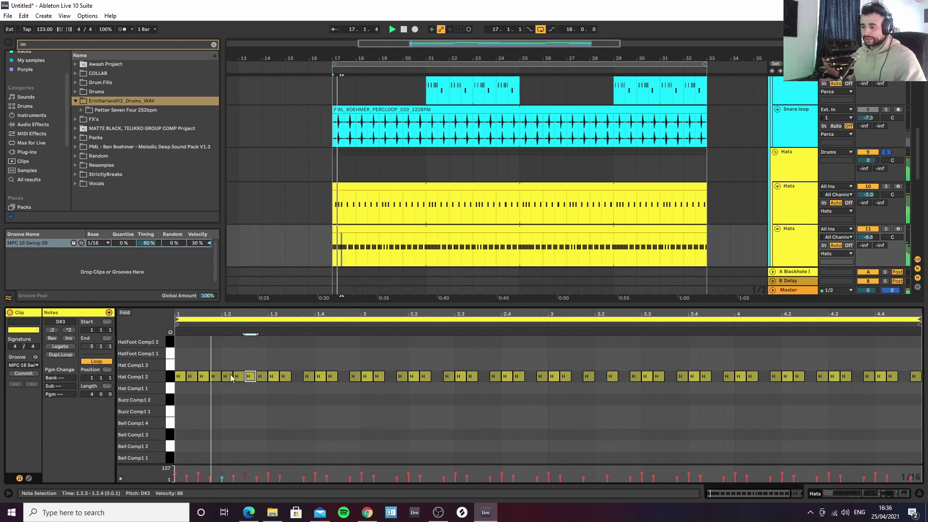
key(space)
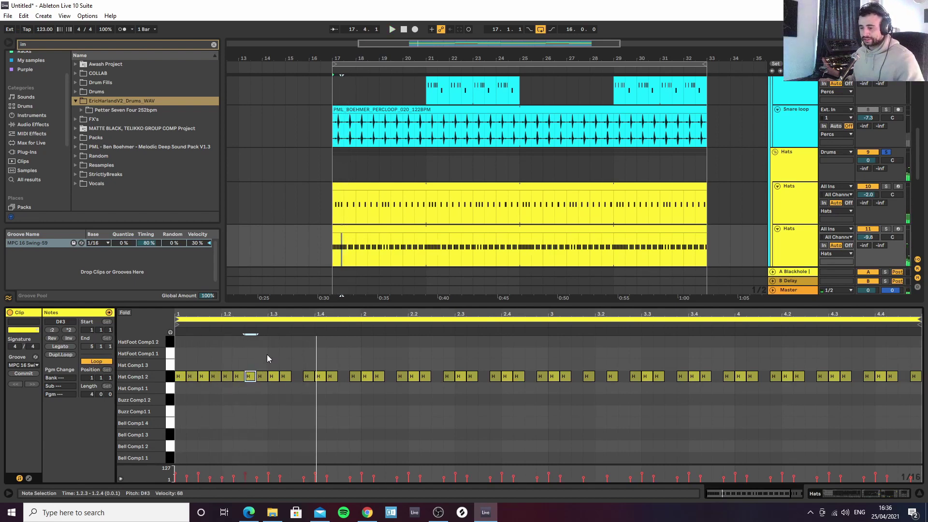
Undo the hat notes added to the lower Hats clip
key(ctrl+z)
key(ctrl+z)
key(ctrl+z)
key(ctrl+z)
Replay the original pattern of the lower Hats clip and hide the note editor
key(space)
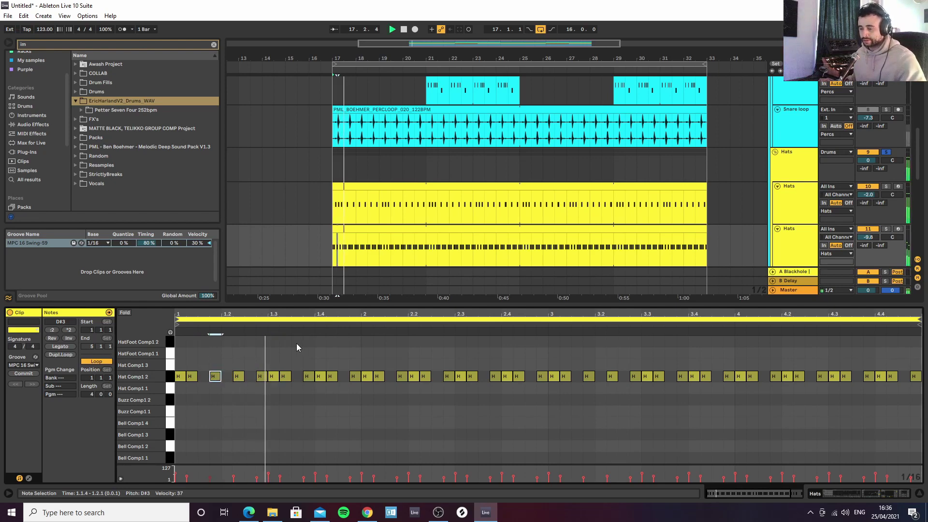
key(space)
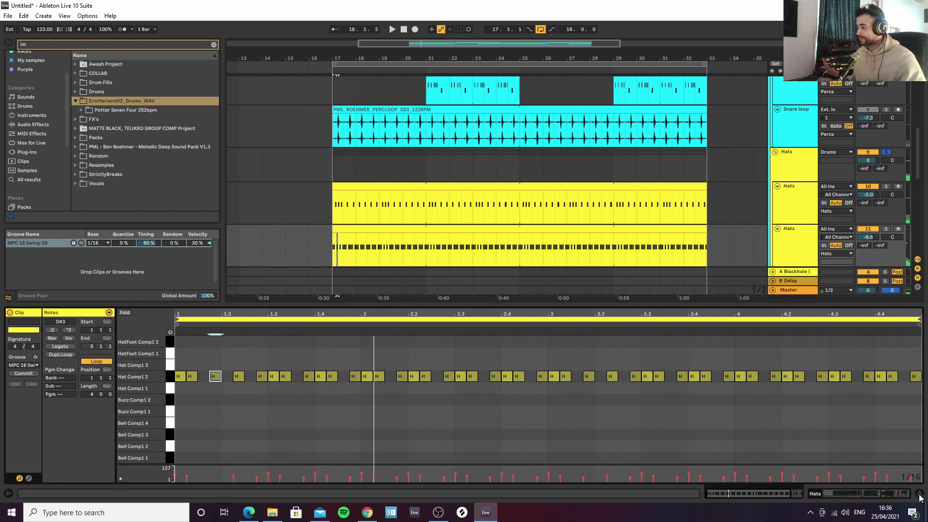
key(ctrl+alt+l)
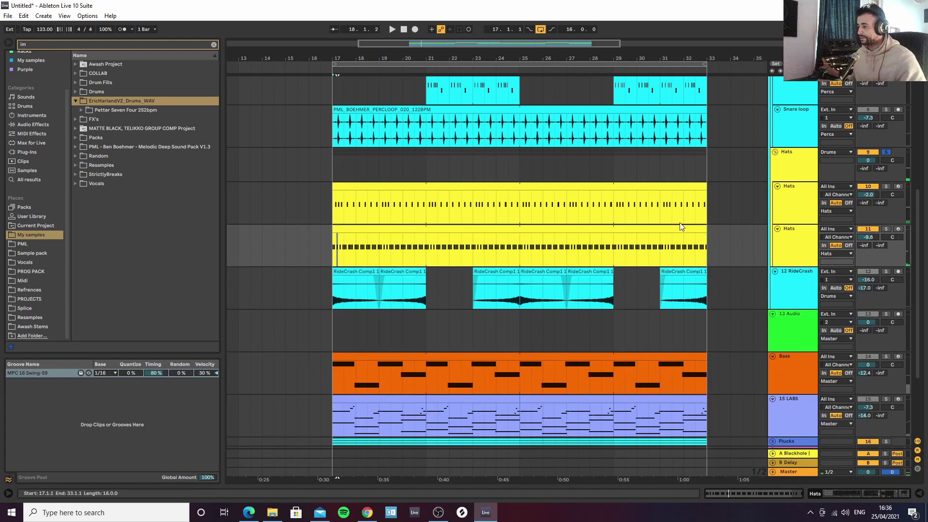
Release the solo on the Hats group
click(886, 153)
scroll(773, 234, down, 2)
scroll(786, 236, up, 2)
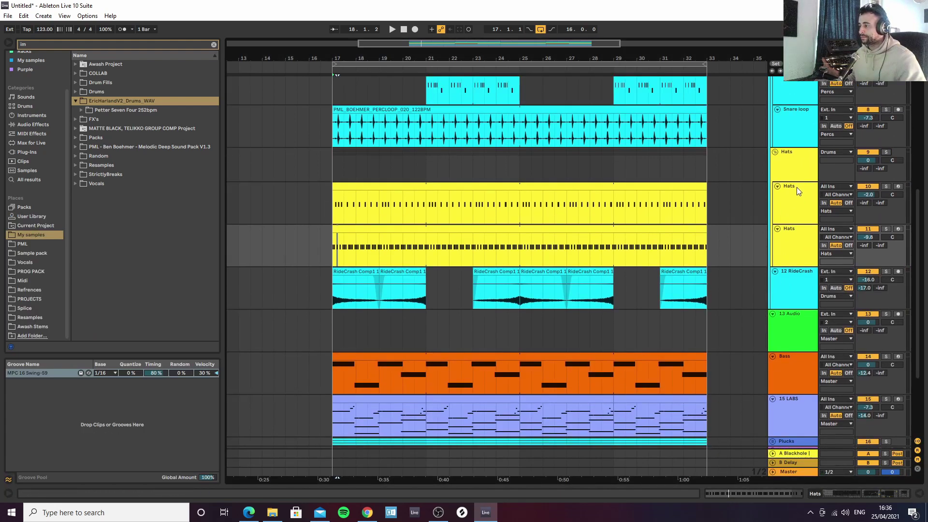
Display the upper Hats track's devices and show the HatFoot Comp1 3 pad's sample waveform, playing the project briefly
click(795, 190)
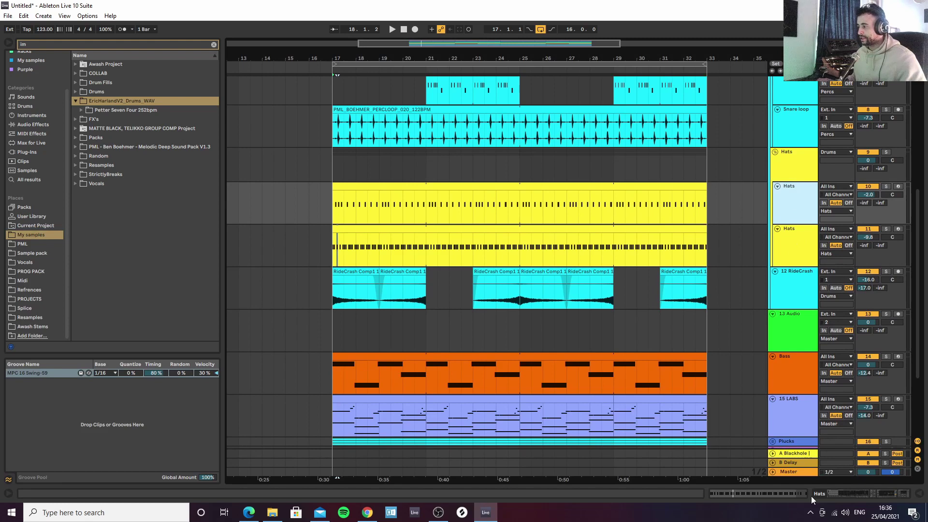
click(842, 497)
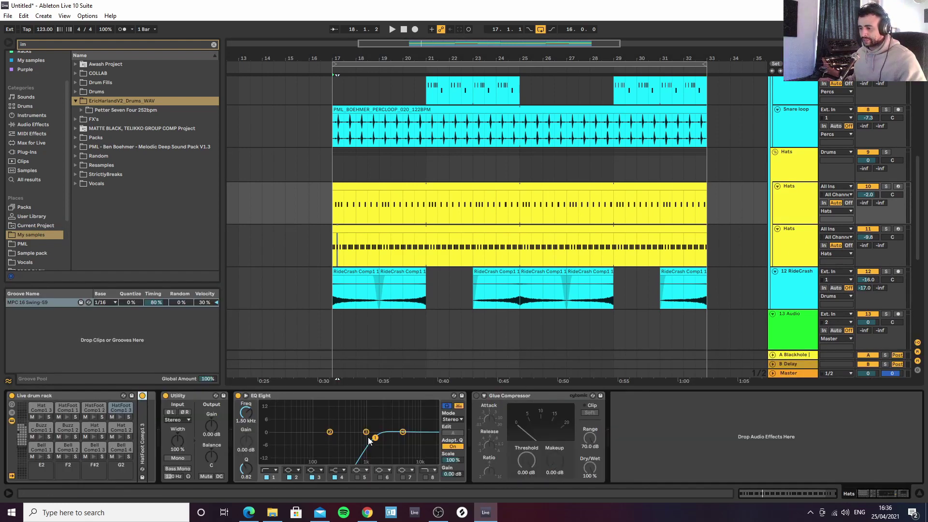
click(142, 409)
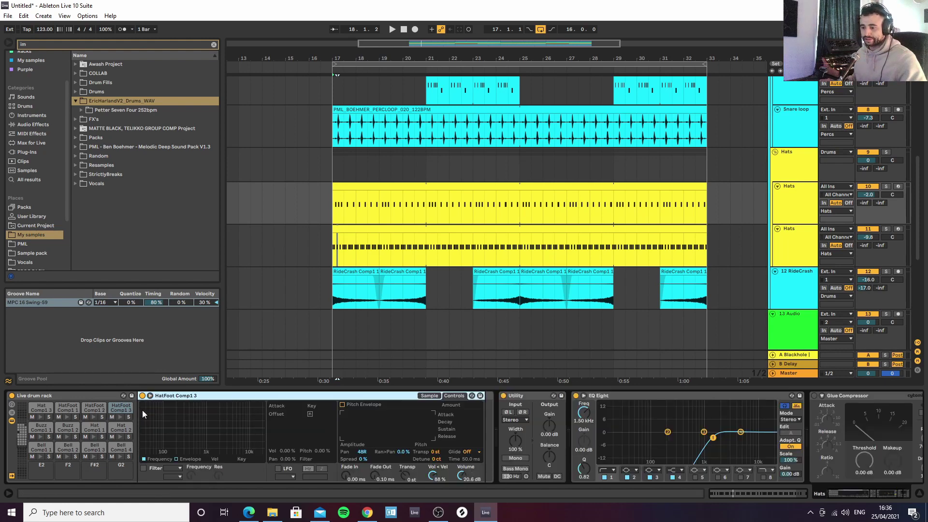
click(430, 396)
key(space)
key(space)
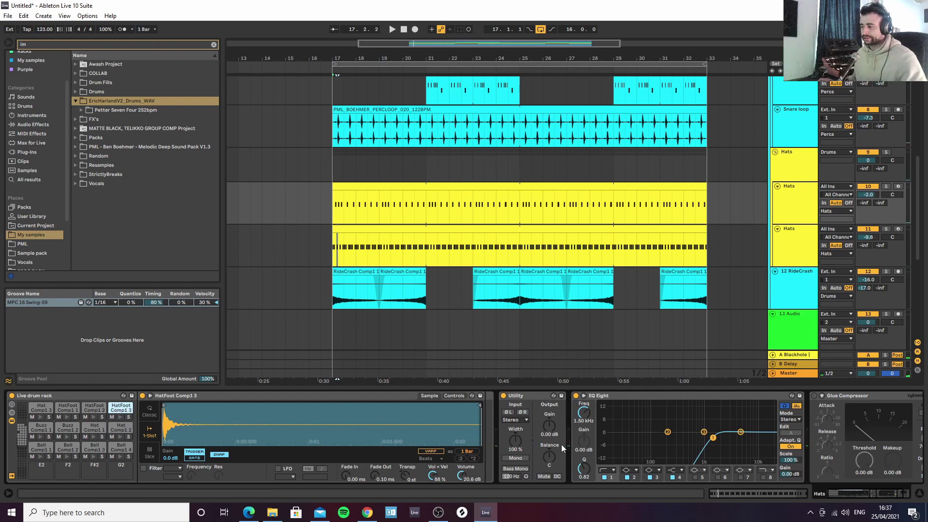
Display the lower Hats track's device chain through to its EQ Eight, Vocoder and Glue Compressor
click(815, 251)
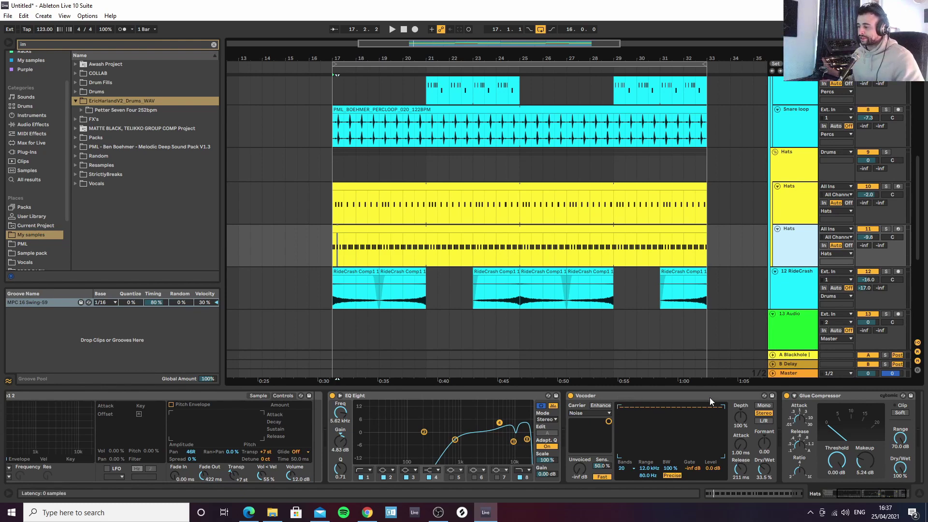
click(831, 398)
key(Right)
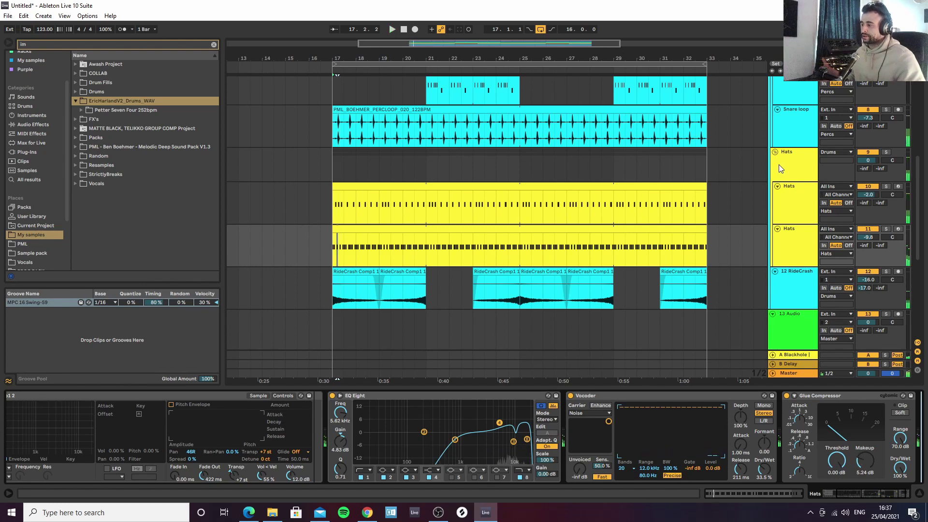
Collapse the Hats and Percs track groups in the arrangement
scroll(797, 259, down, 3)
scroll(804, 303, down, 4)
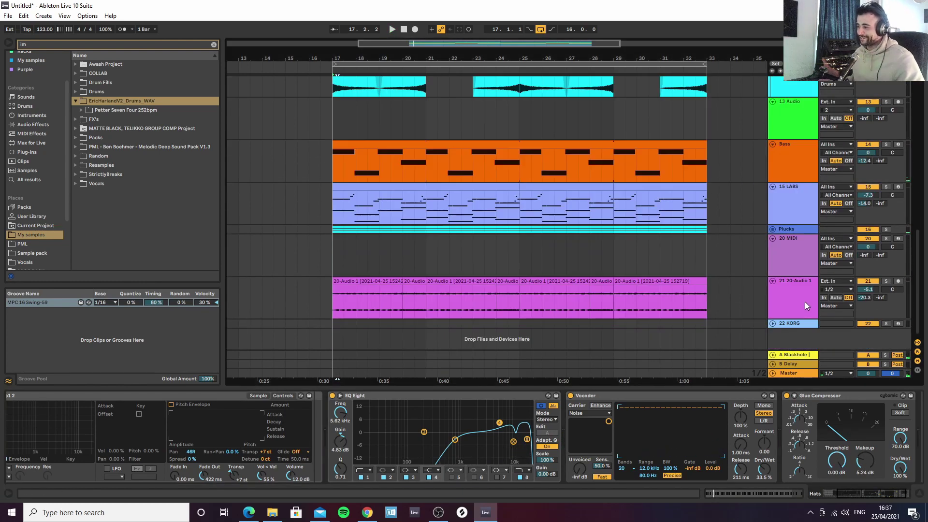
scroll(780, 278, up, 7)
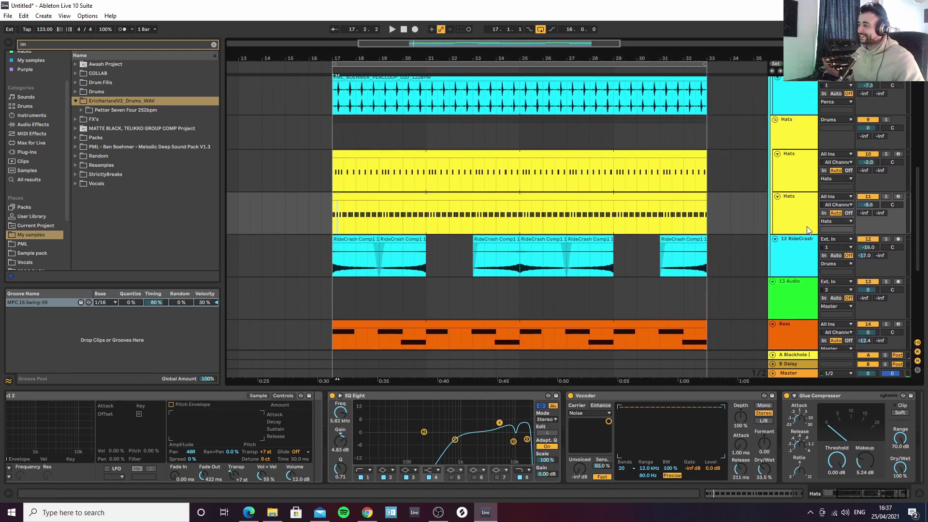
scroll(844, 182, down, 3)
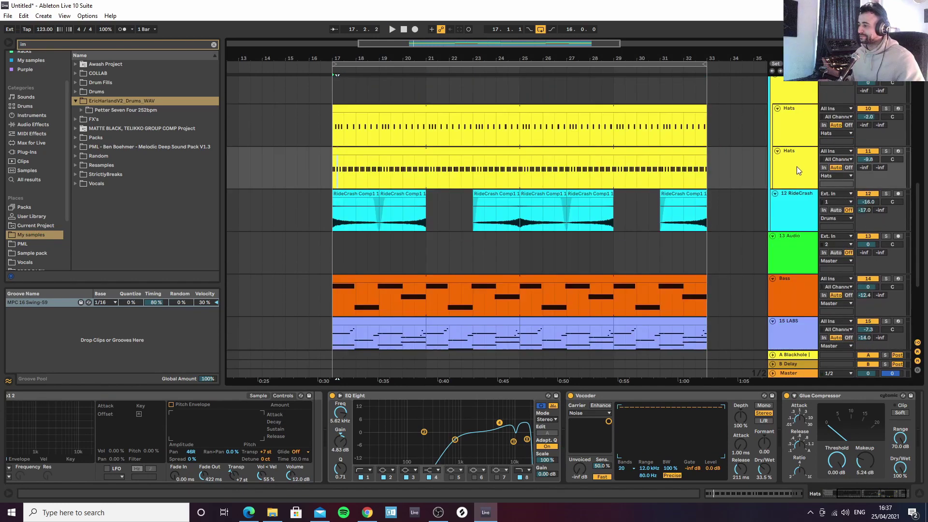
scroll(794, 162, up, 2)
click(776, 165)
scroll(776, 159, up, 5)
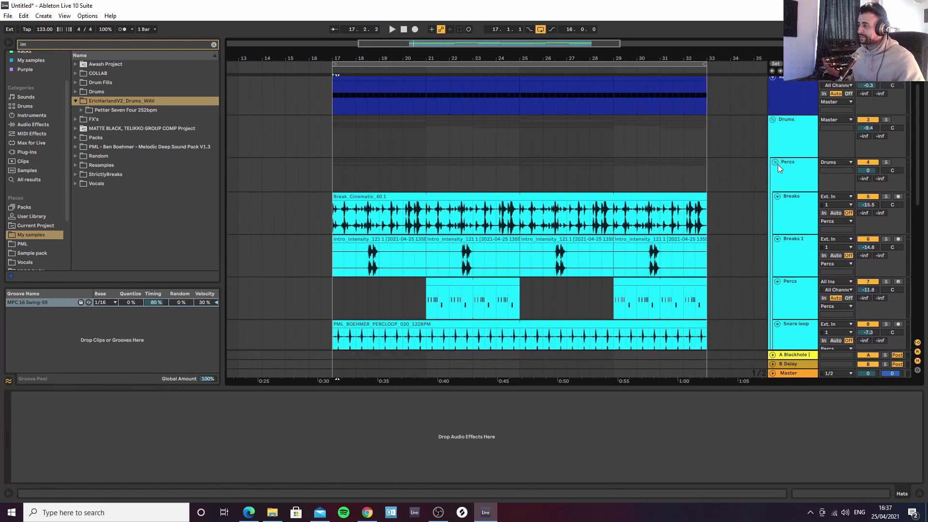
click(776, 163)
scroll(779, 178, down, 3)
click(784, 132)
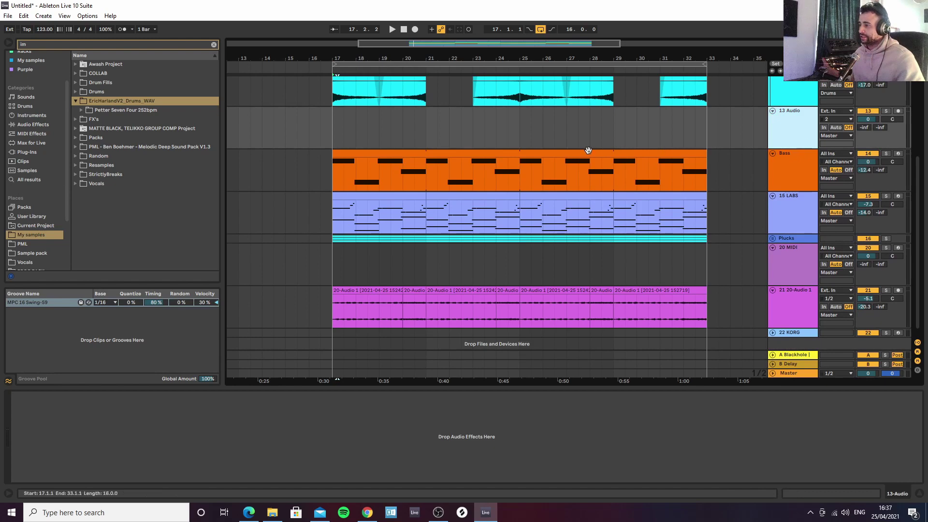
Solo the Bass track and audition it while showing its device chain from the first device
scroll(794, 164, down, 1)
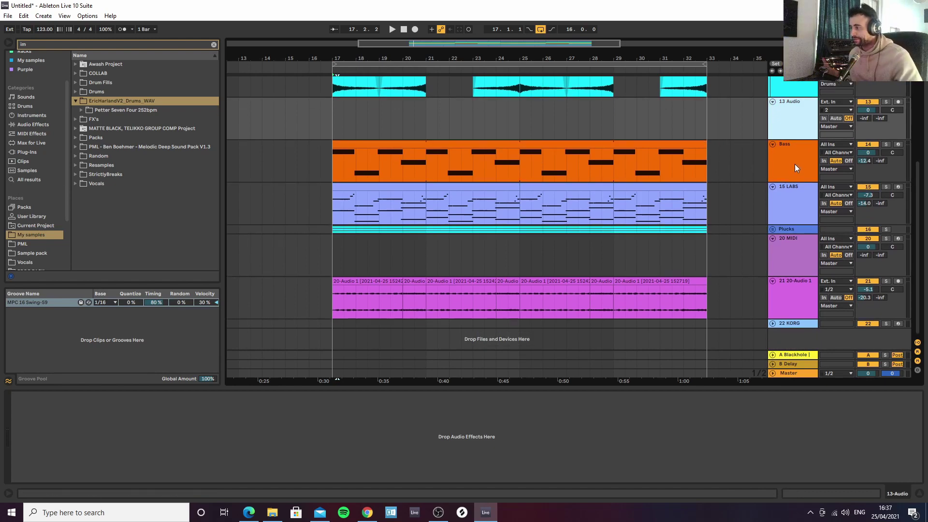
click(795, 164)
click(885, 144)
key(space)
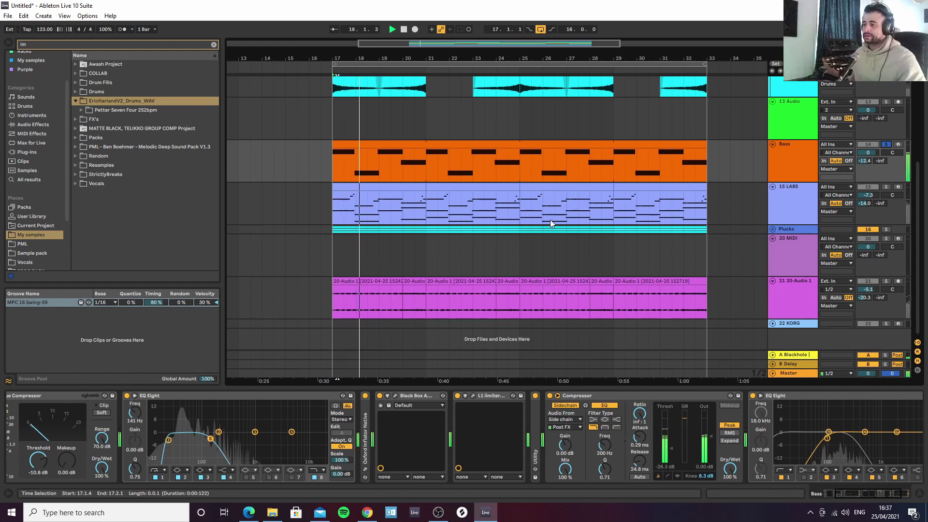
click(224, 396)
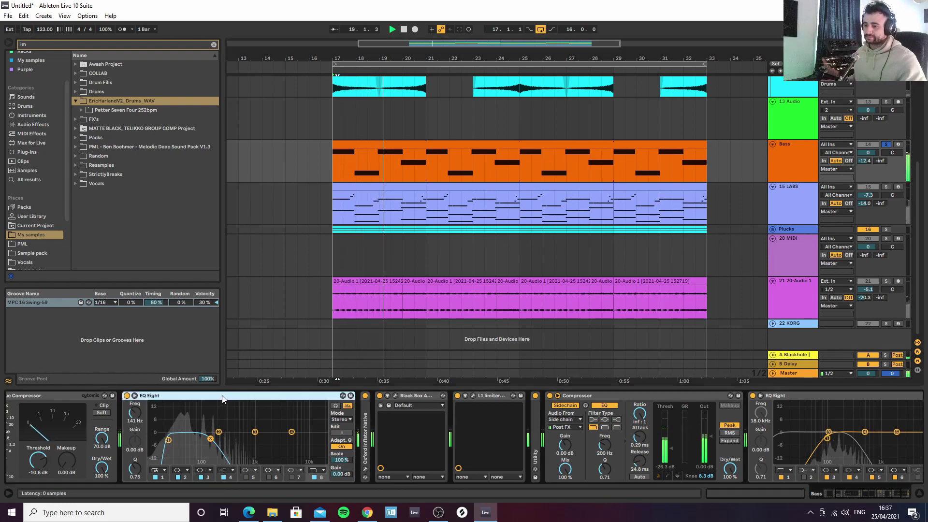
scroll(221, 395, up, 3)
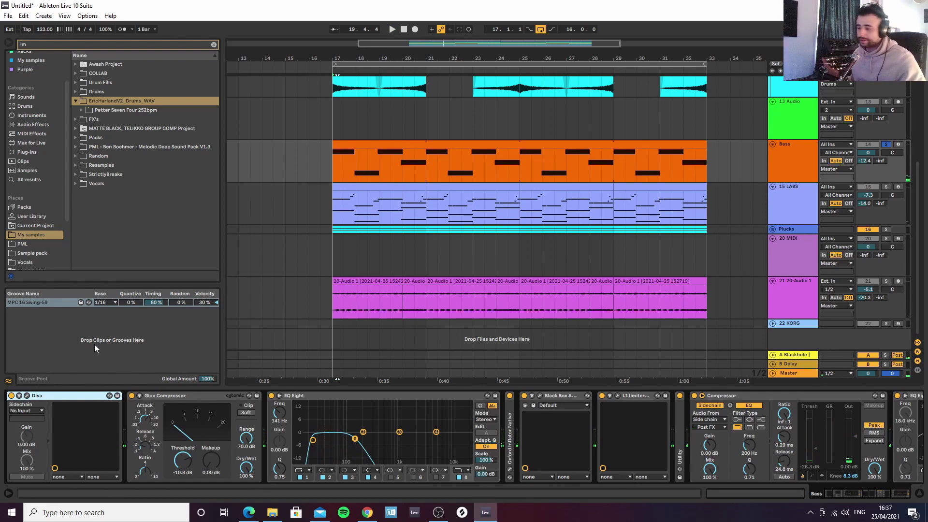
Inspect the Bass track's Diva synth in its plug-in window and view the Compressor and EQ Eight that end the chain
click(27, 396)
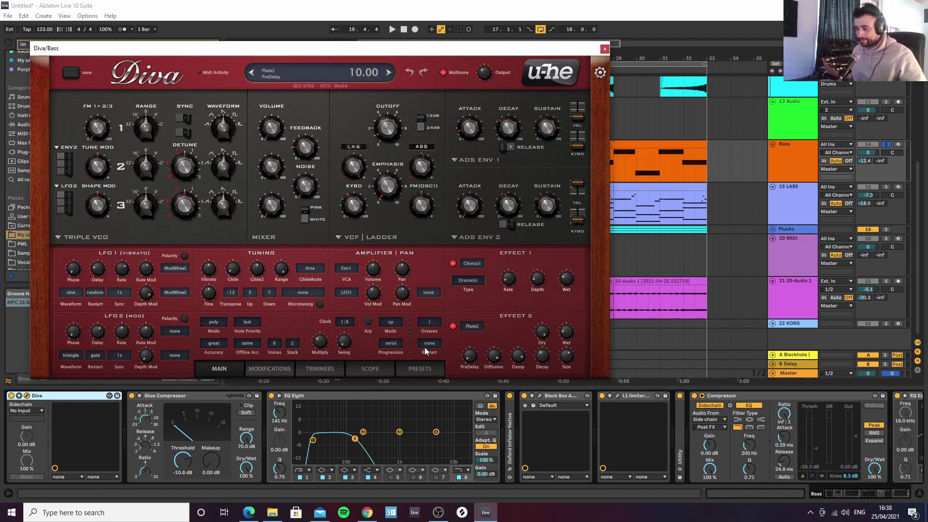
click(604, 49)
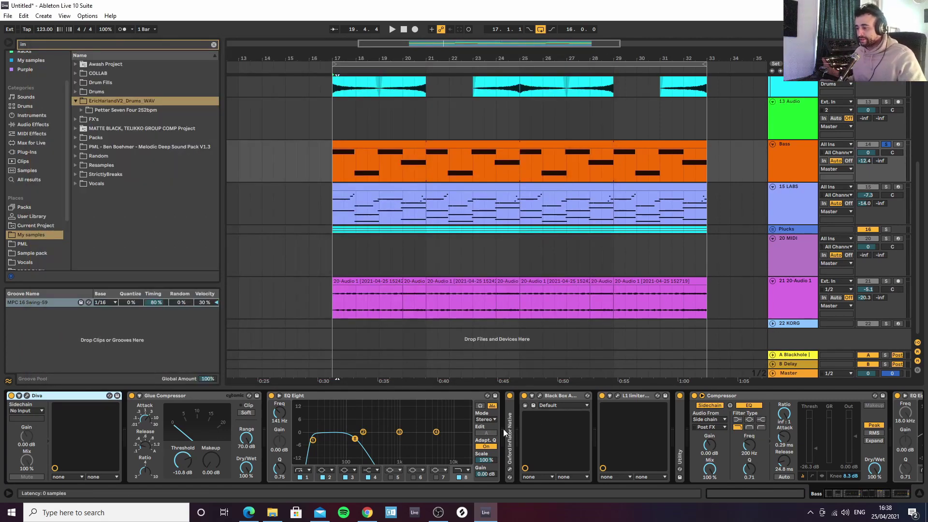
click(775, 396)
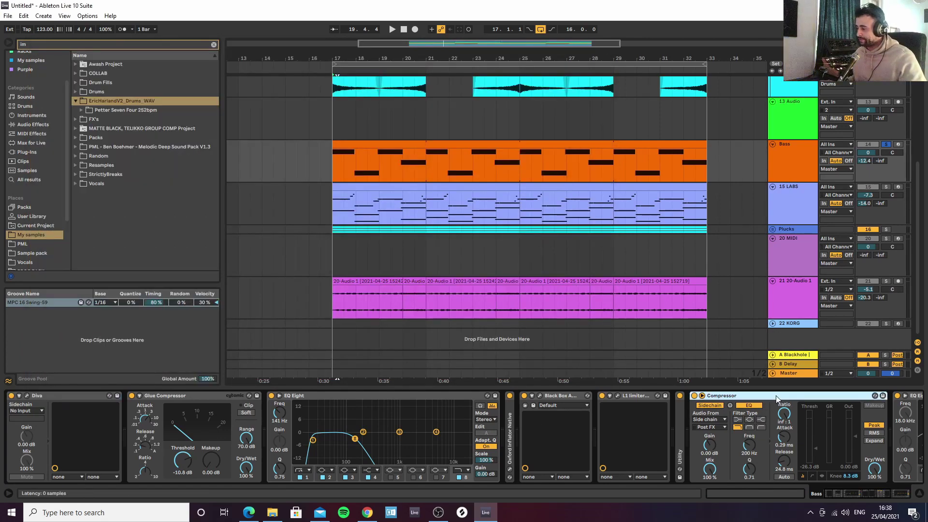
key(Right)
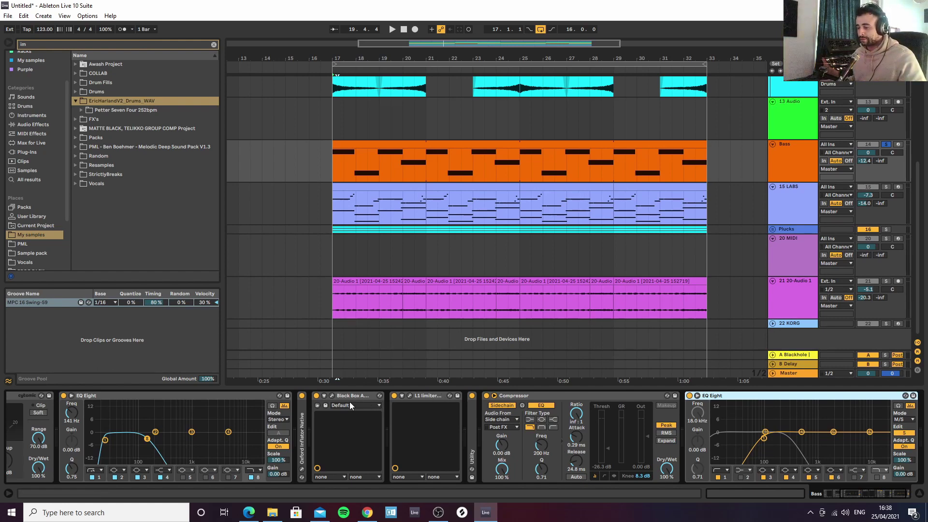
Unfold the Oxford Inflator on the Bass track and audition the bass with the Inflator and Black Box bypassed
double_click(302, 410)
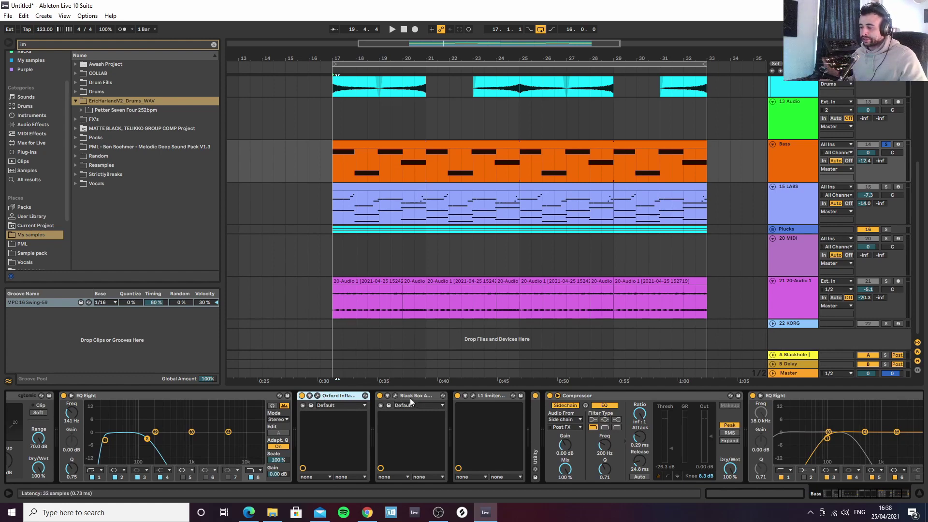
click(302, 395)
click(380, 395)
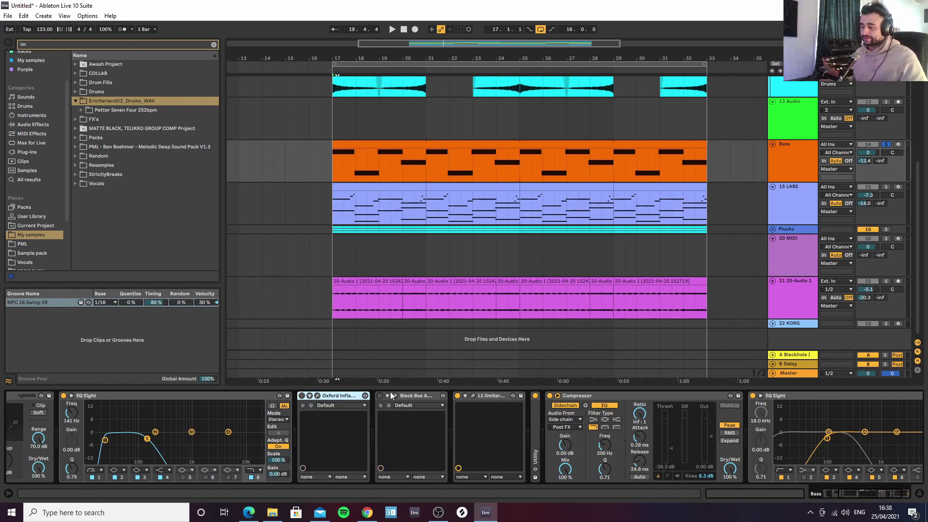
key(space)
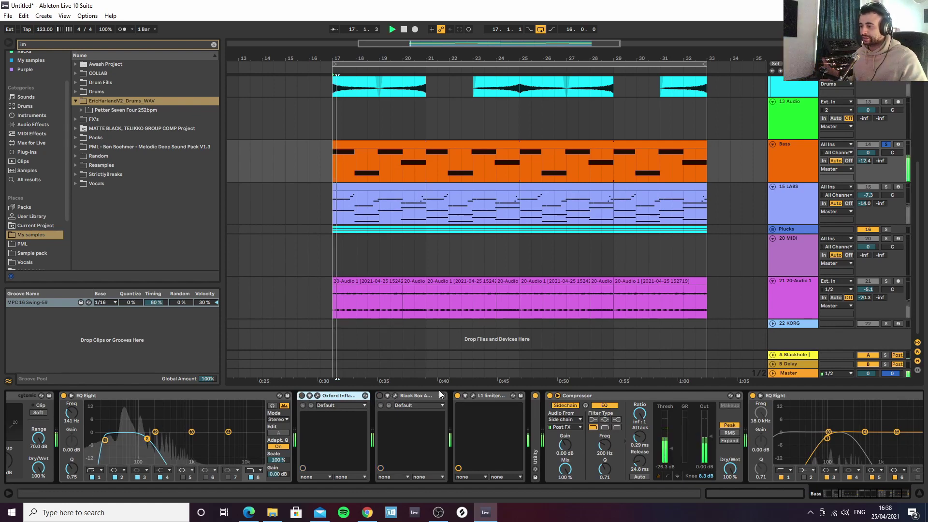
key(space)
Re-enable the Oxford Inflator and Black Box and replay the bass for comparison
click(301, 396)
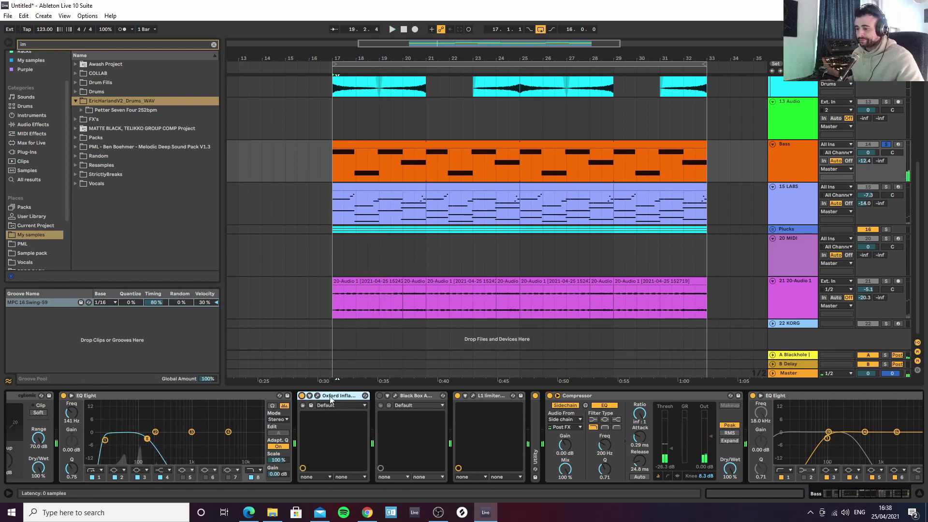
click(380, 396)
key(space)
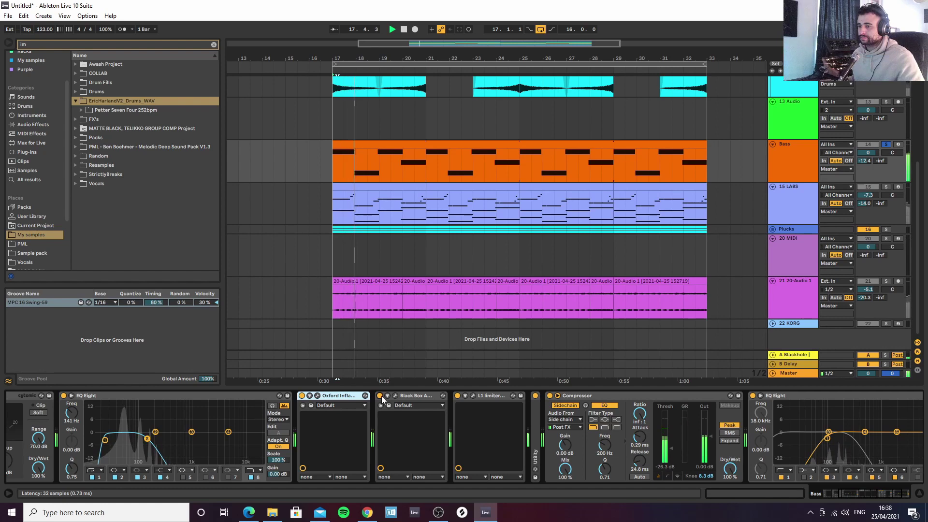
Show the L1 limiter and Oxford Inflator plug-in windows during bass playback, closing the Inflator's window after viewing its settings
click(473, 396)
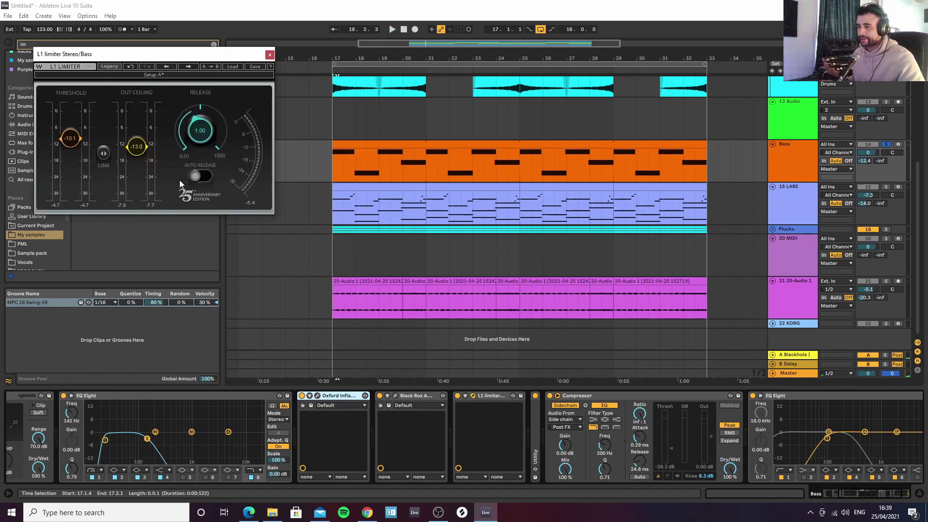
key(space)
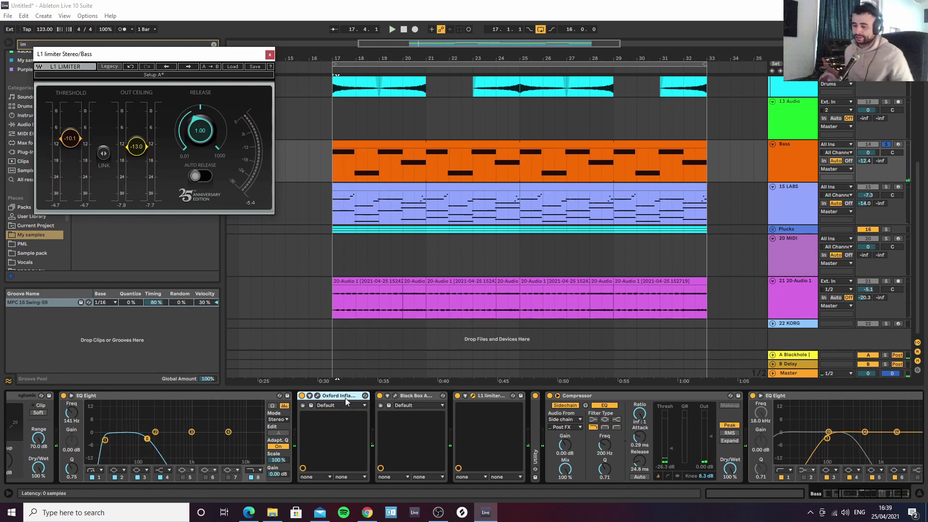
click(317, 396)
key(space)
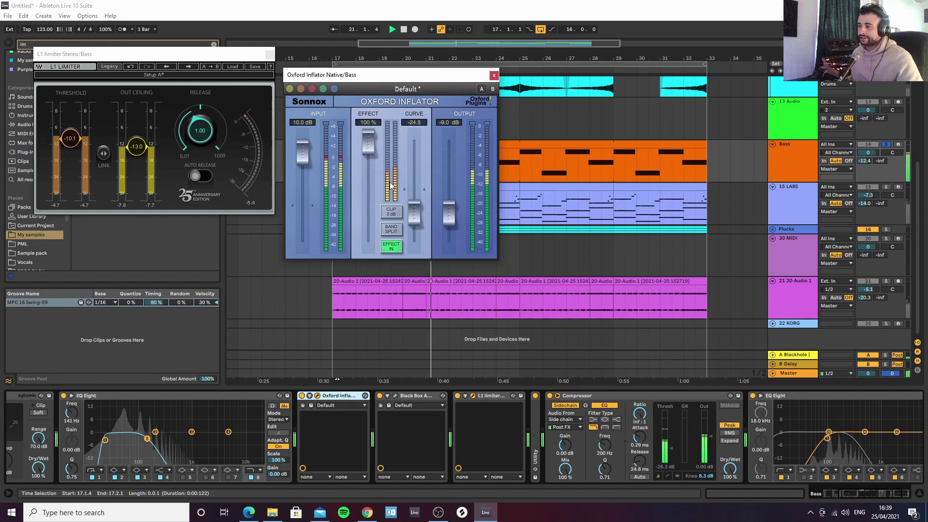
click(494, 77)
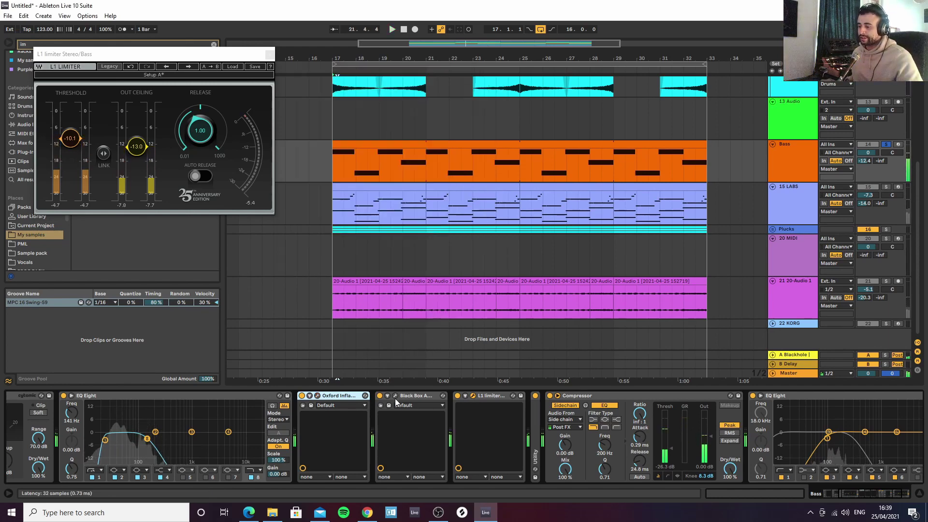
View the Black Box Analog Design HG-2 settings in its plug-in window and close that window
click(395, 395)
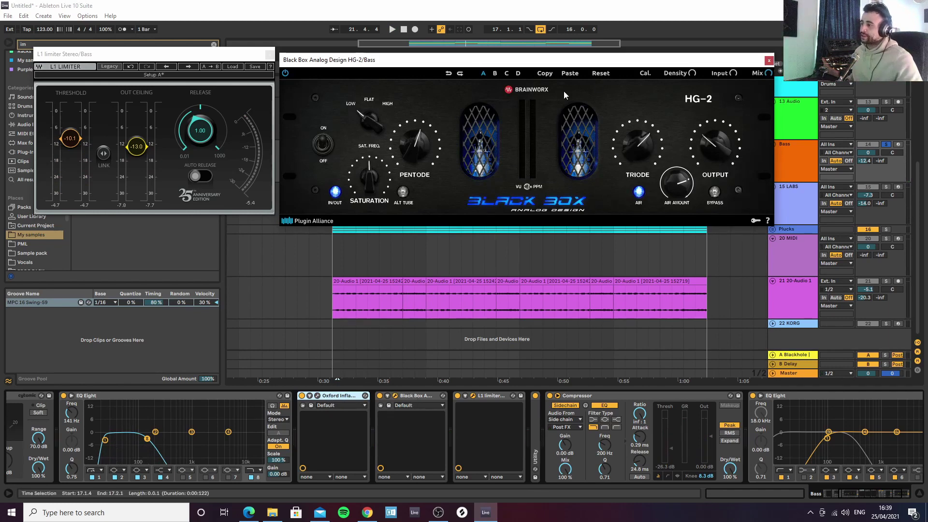
click(413, 395)
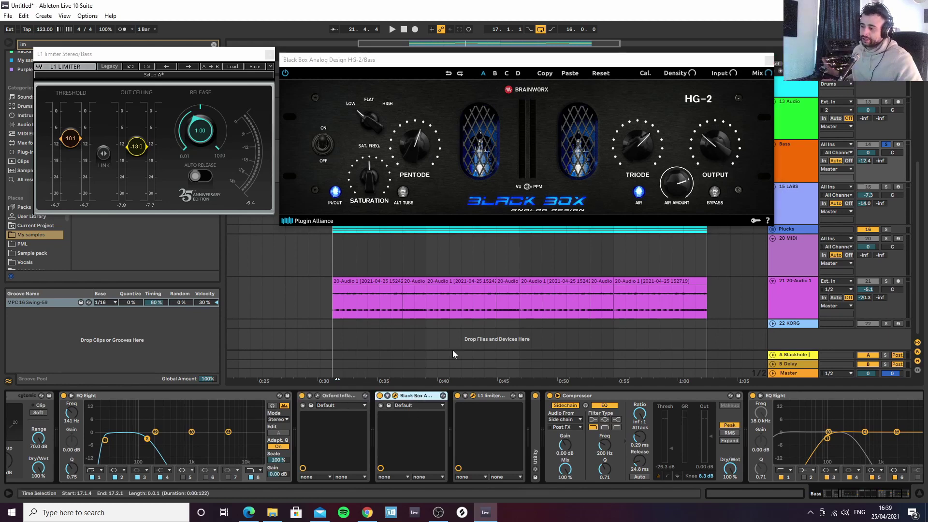
click(768, 60)
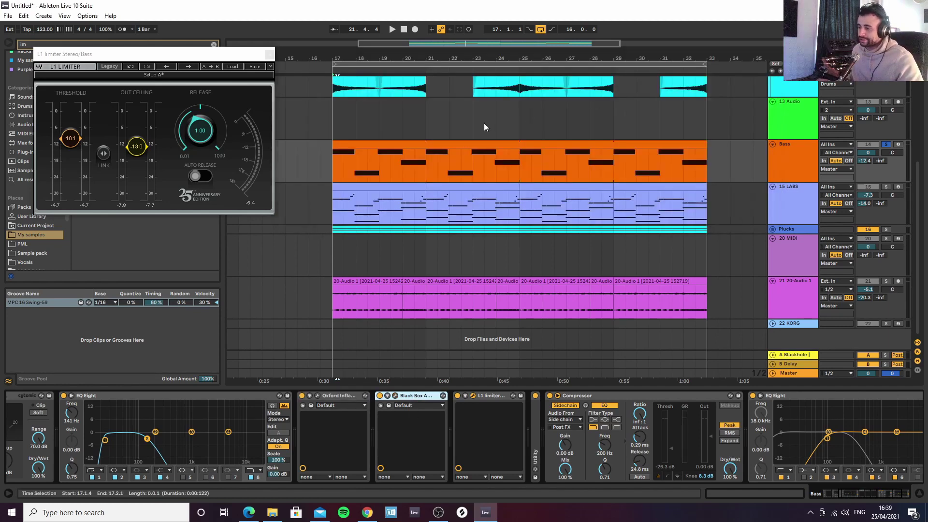
Close the L1 limiter window and clear the browser's search text
click(270, 54)
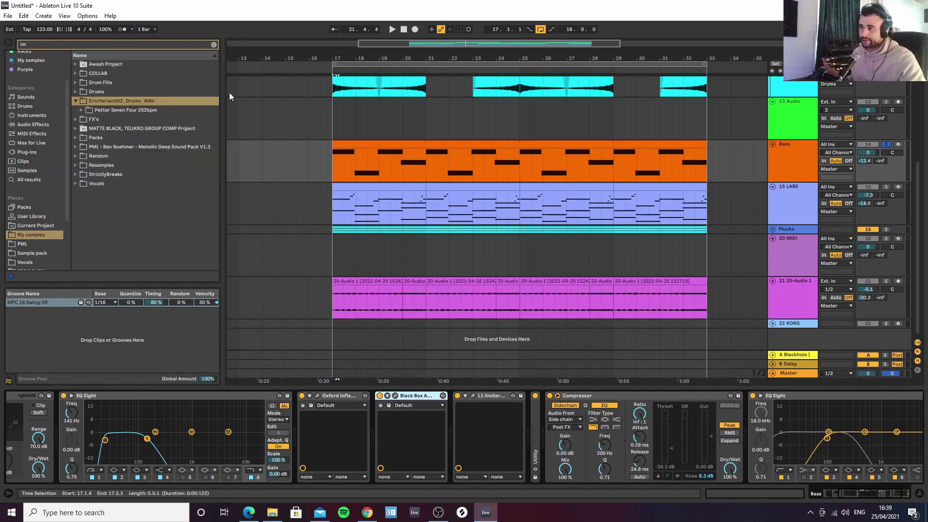
click(214, 44)
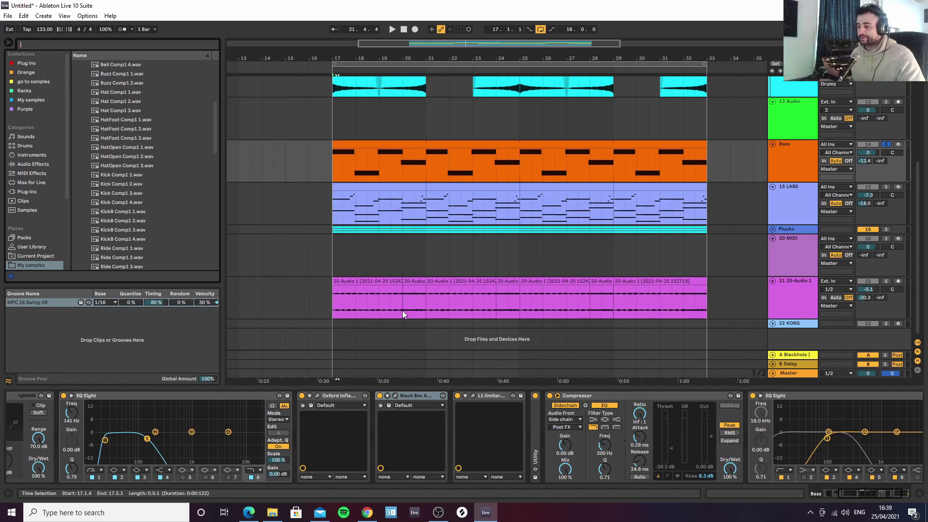
Reopen the Bass track's L1 limiter and play the bass in short bursts to examine the Glue Compressor and limiter metering
click(473, 396)
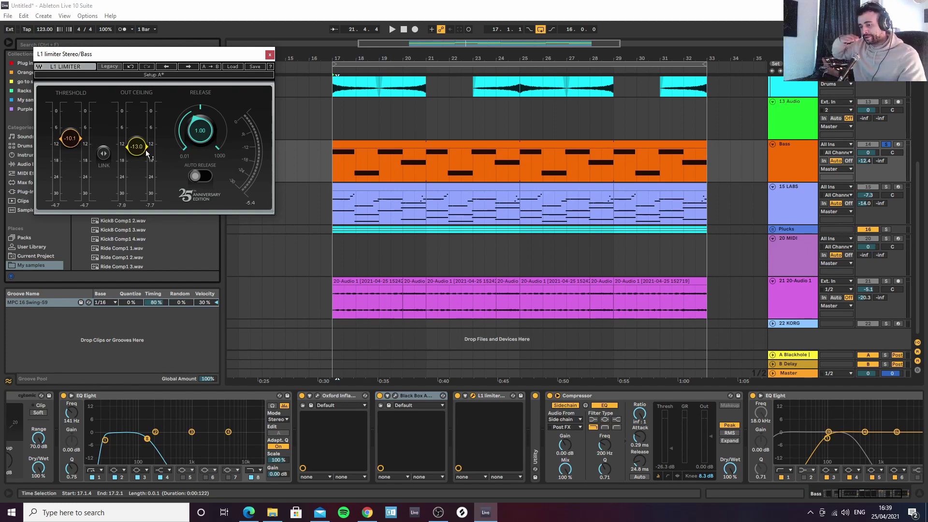
click(26, 396)
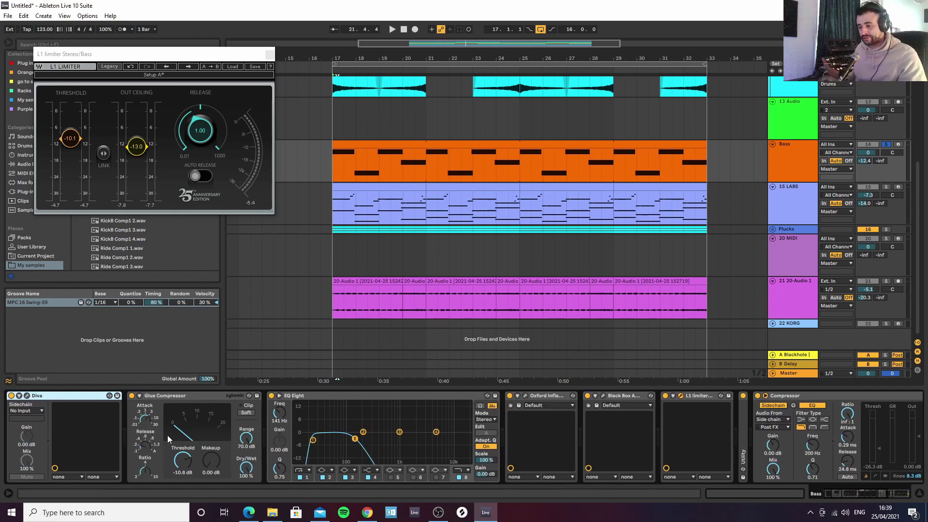
key(space)
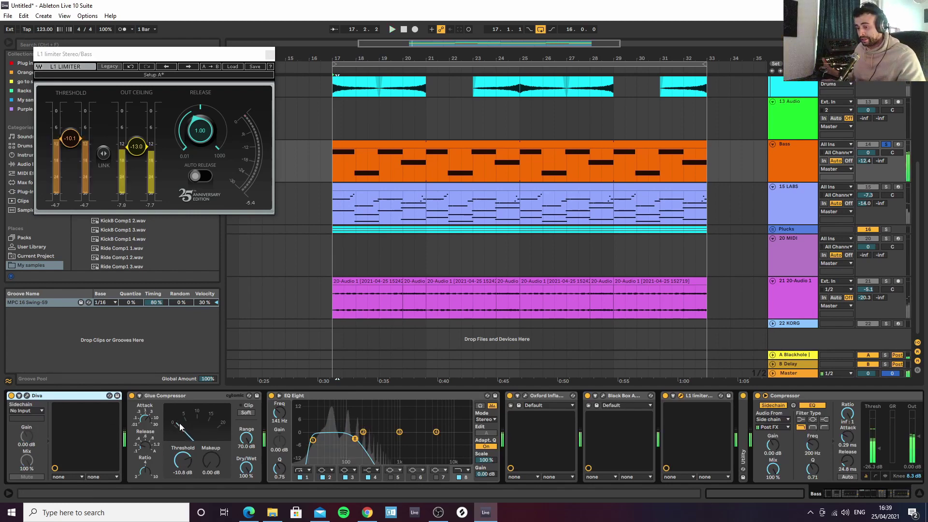
key(space)
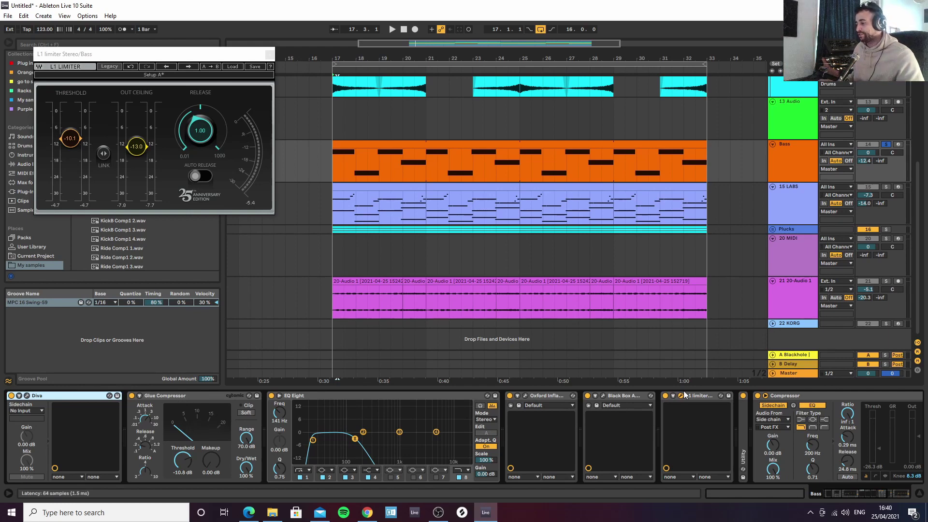
key(space)
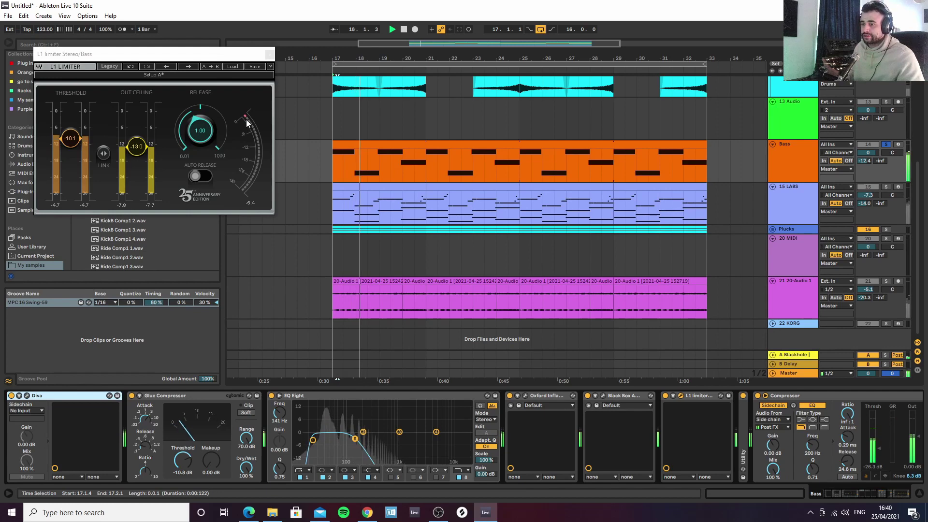
key(space)
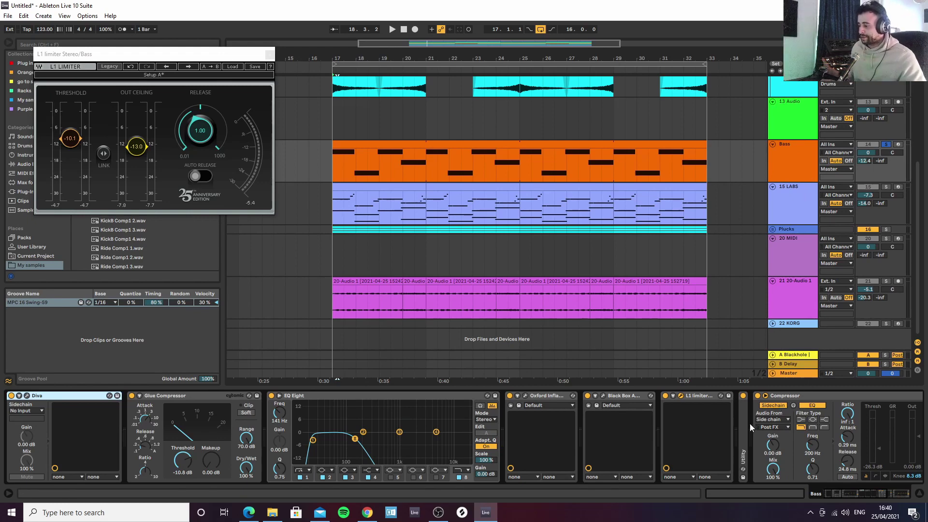
Show the Bass track's sidechained Compressor and final EQ Eight, switch that EQ's Edit view to M, and play the bass briefly
click(820, 395)
key(Right)
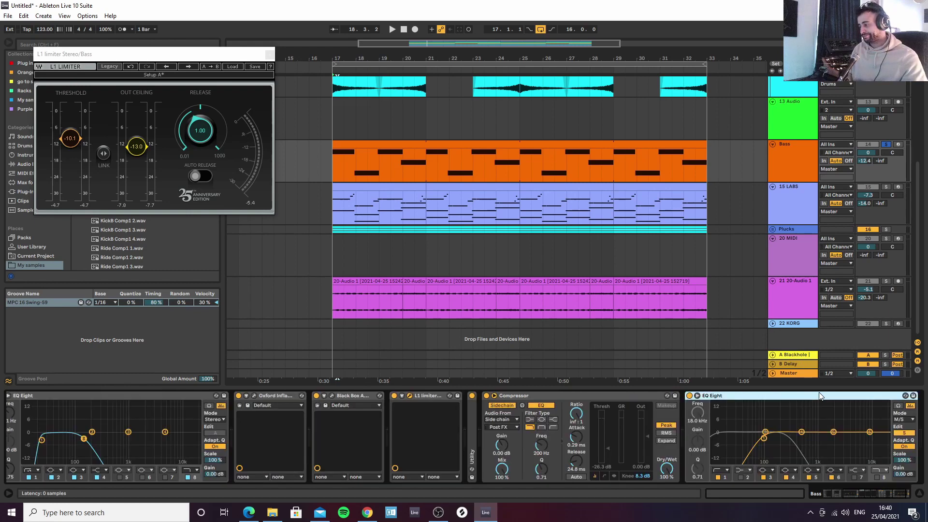
key(Right)
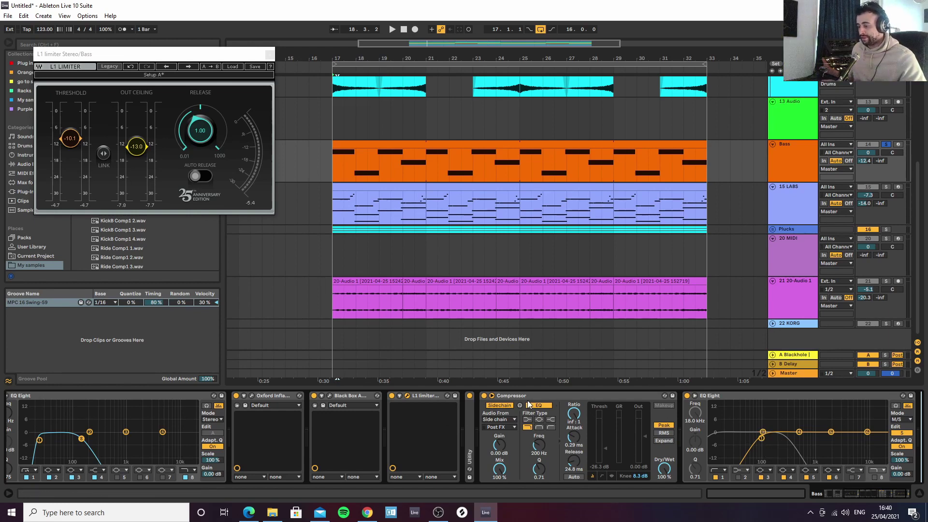
click(901, 432)
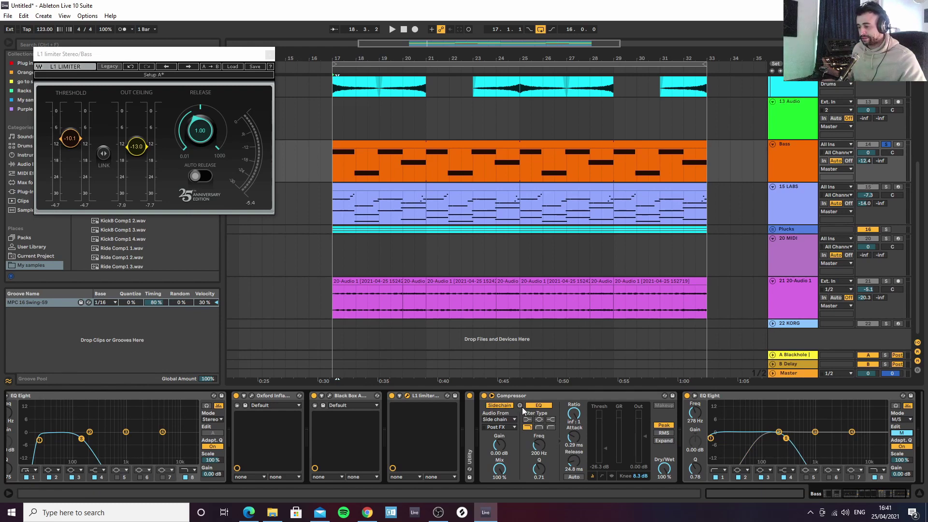
key(space)
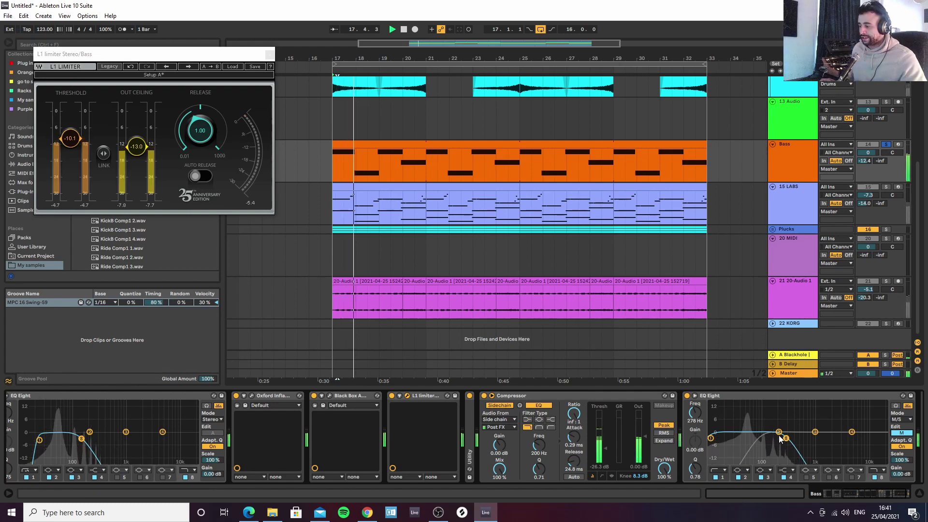
key(space)
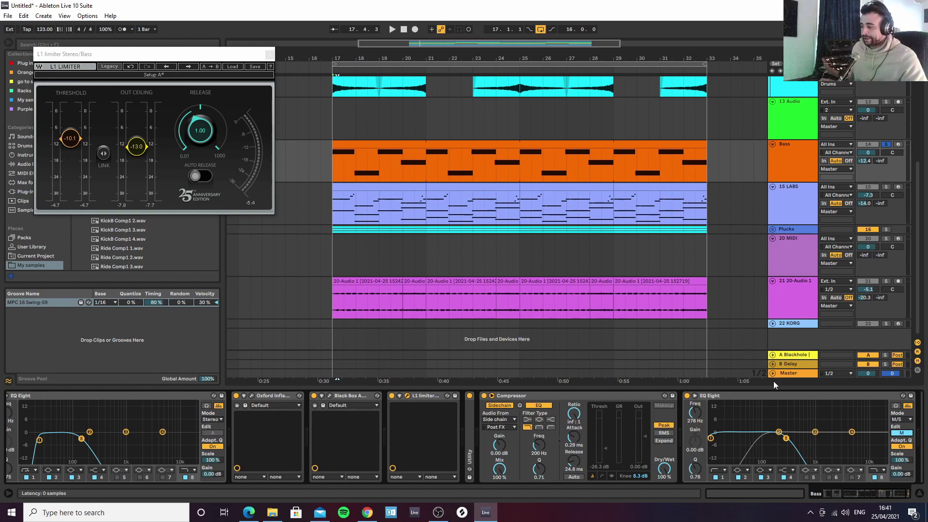
Solo the 15 LABS track, audition it while viewing its device chain, and add the Bass track to the solo
click(886, 187)
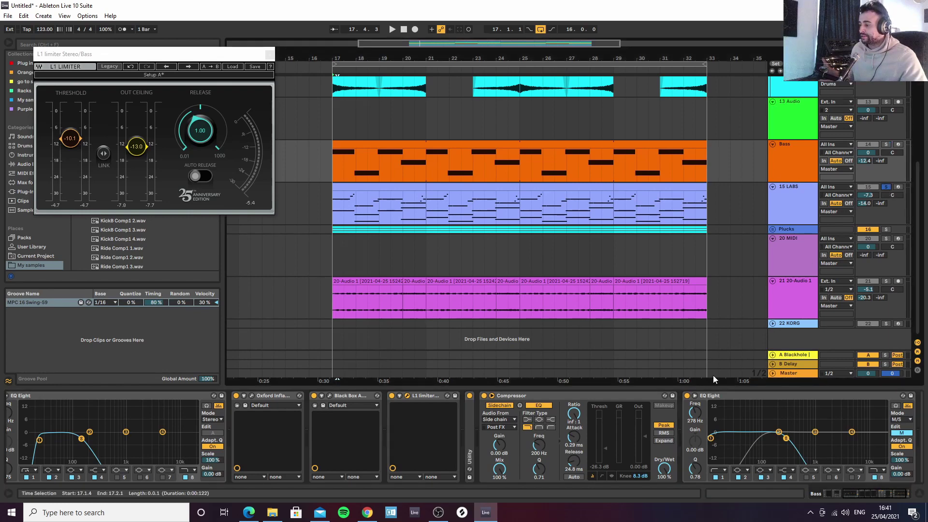
key(space)
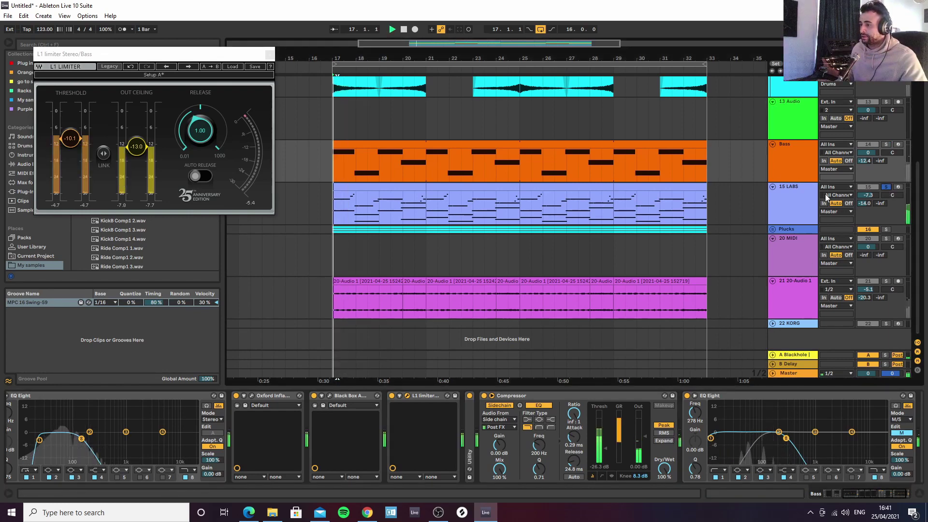
click(802, 210)
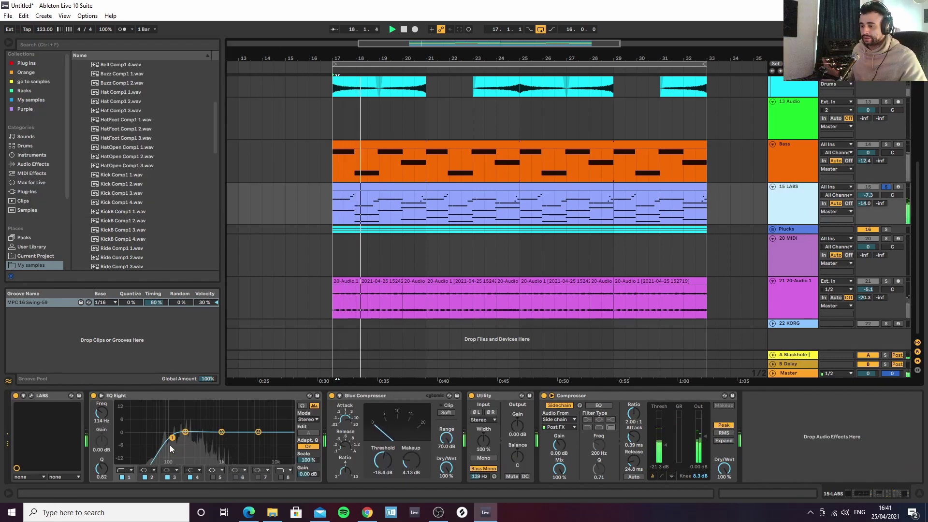
key(space)
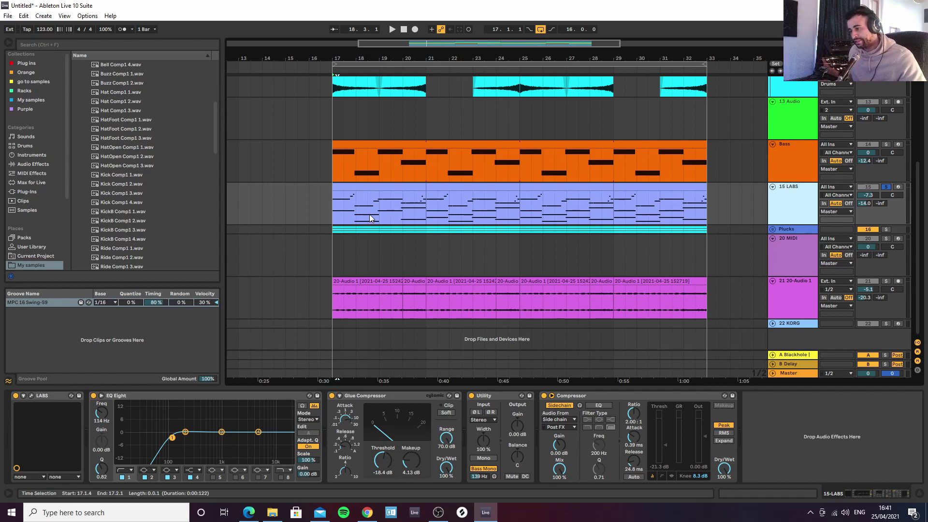
key(space)
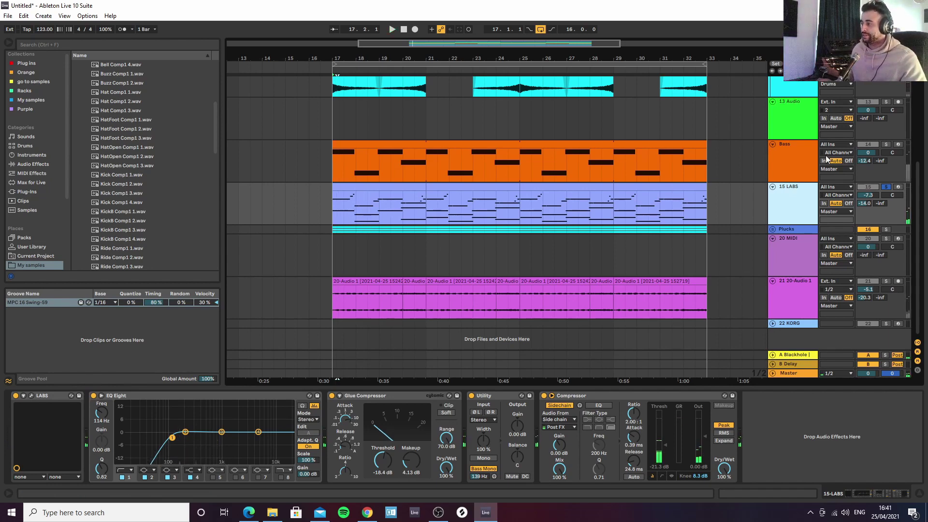
ctrl+click(885, 144)
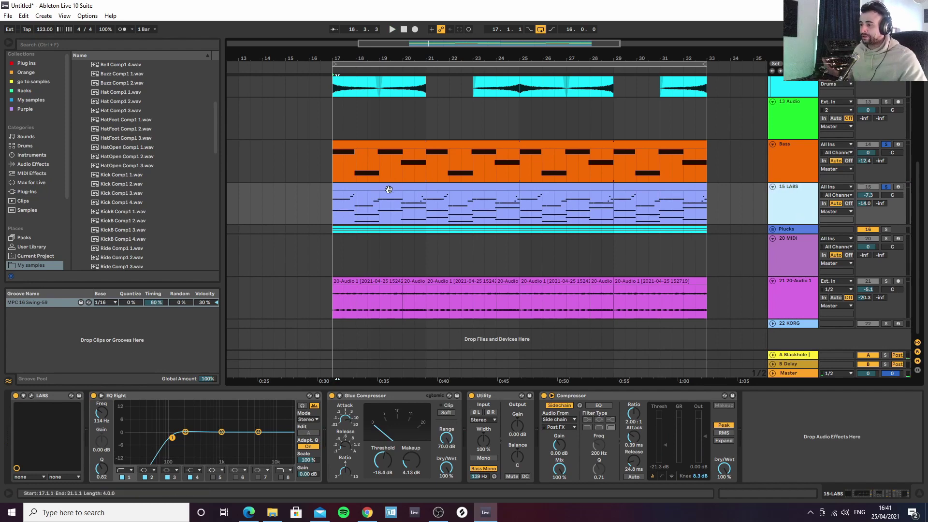
Open the first LABS clip in an enlarged note editor to examine its chords, and close the editor
double_click(353, 221)
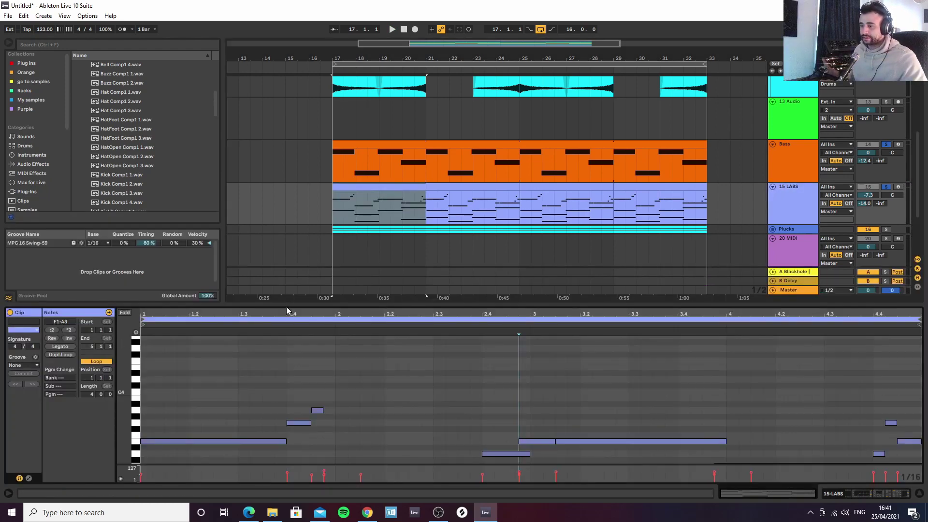
drag(285, 303, 285, 56)
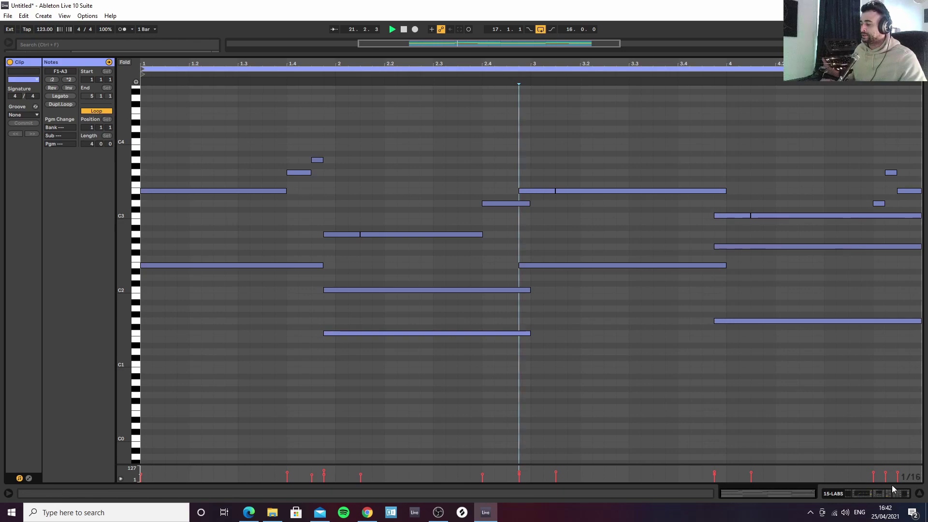
click(920, 494)
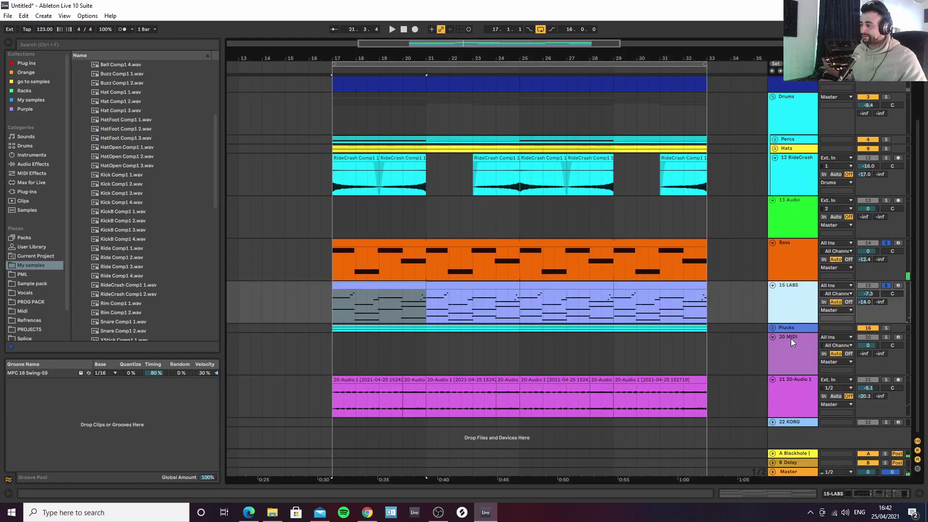
View the LABS track's device chain and Soft Piano plug-in window, close that window, and audition the track, leaving no solos active
click(887, 285)
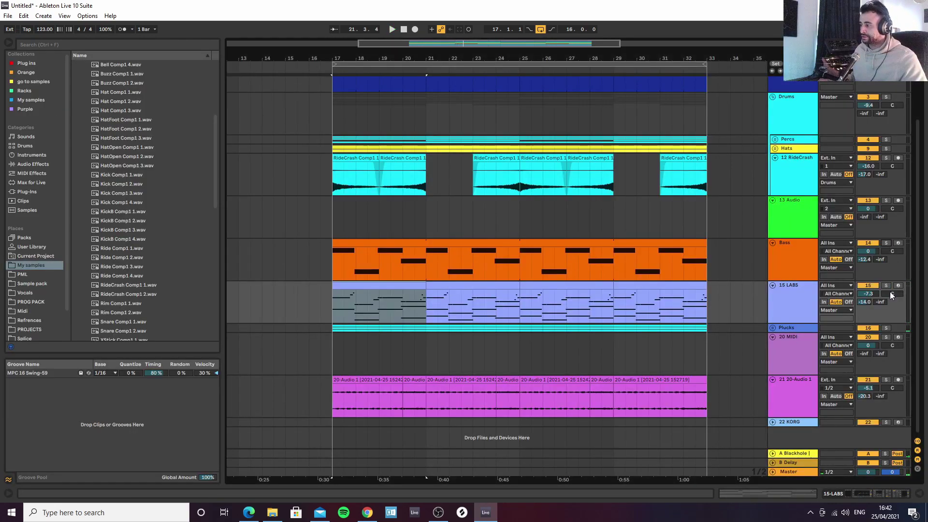
click(862, 492)
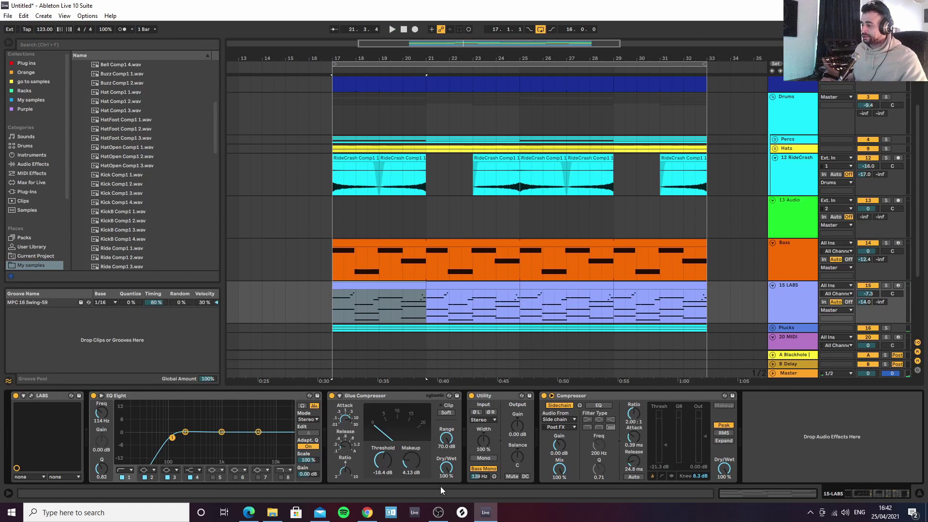
click(31, 395)
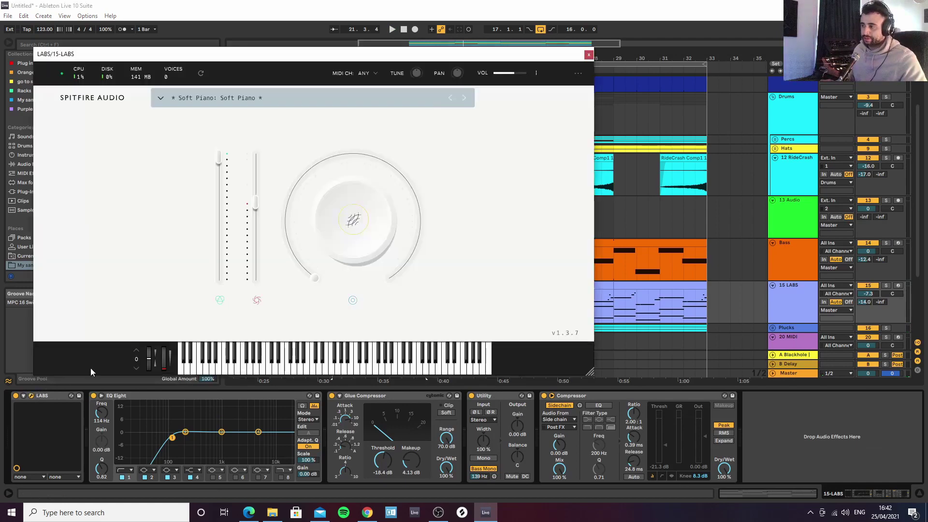
click(589, 54)
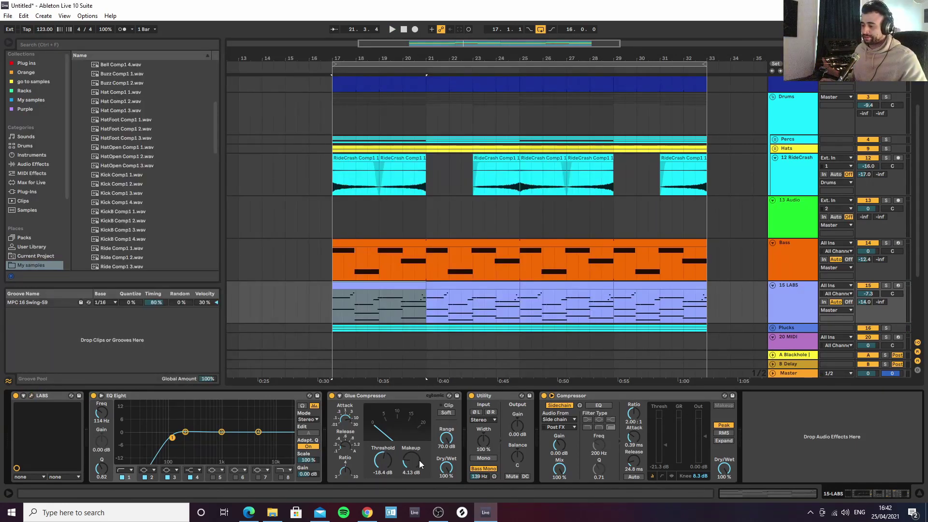
key(space)
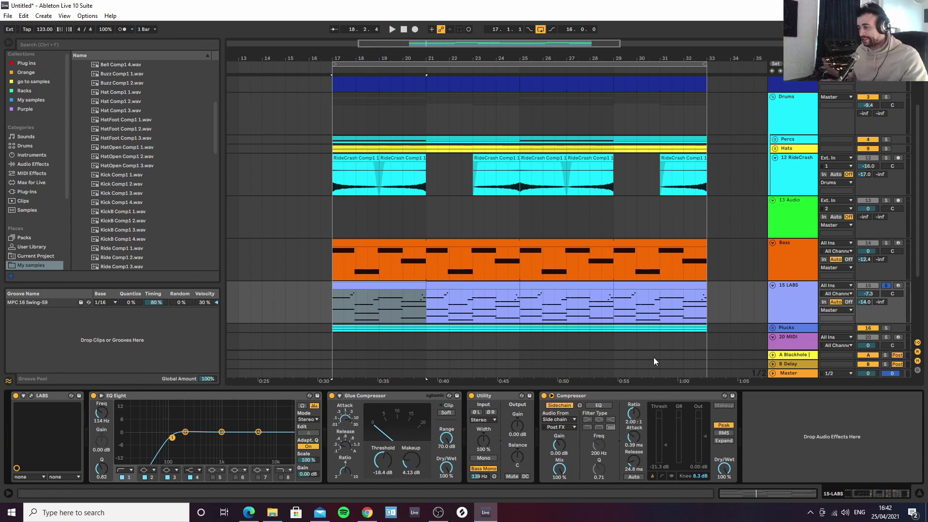
click(885, 285)
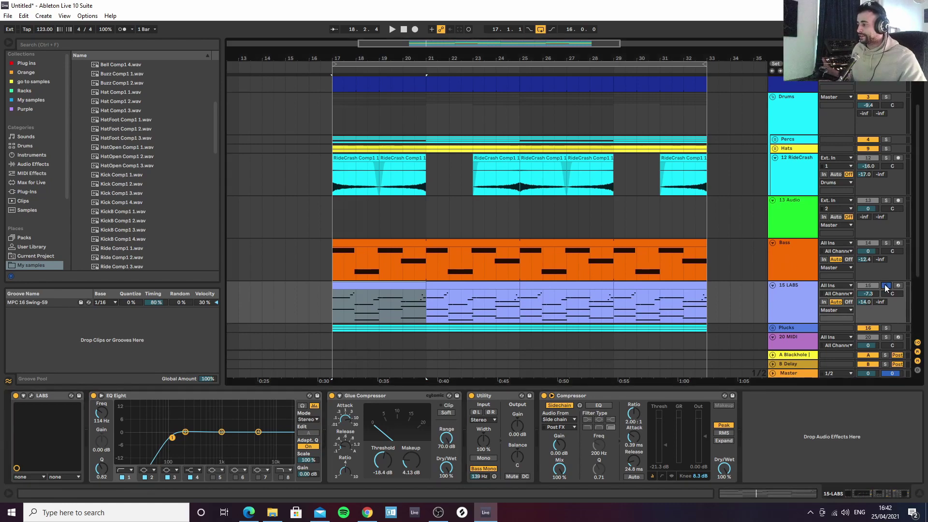
Expand the Plucks group and solo it to audition its Music box, Serum and Transient layers together
scroll(801, 254, down, 3)
click(791, 239)
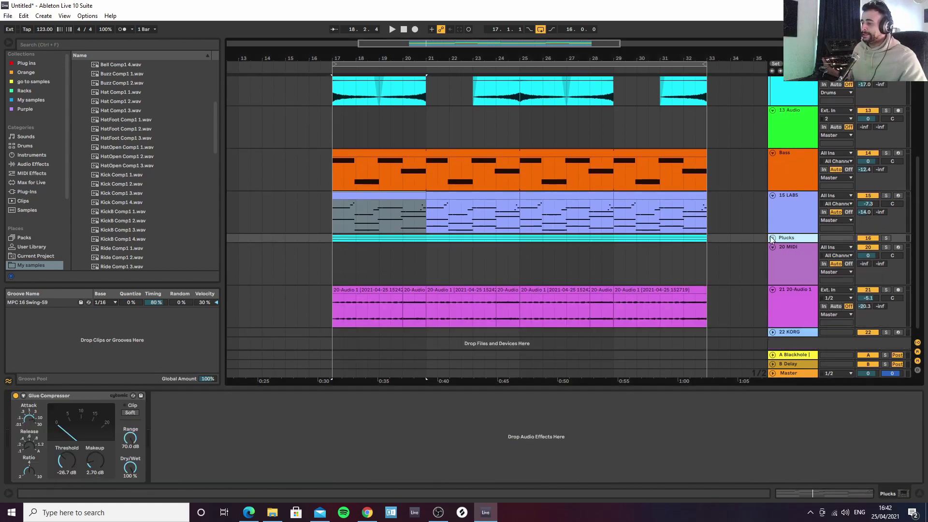
click(772, 237)
scroll(797, 245, down, 2)
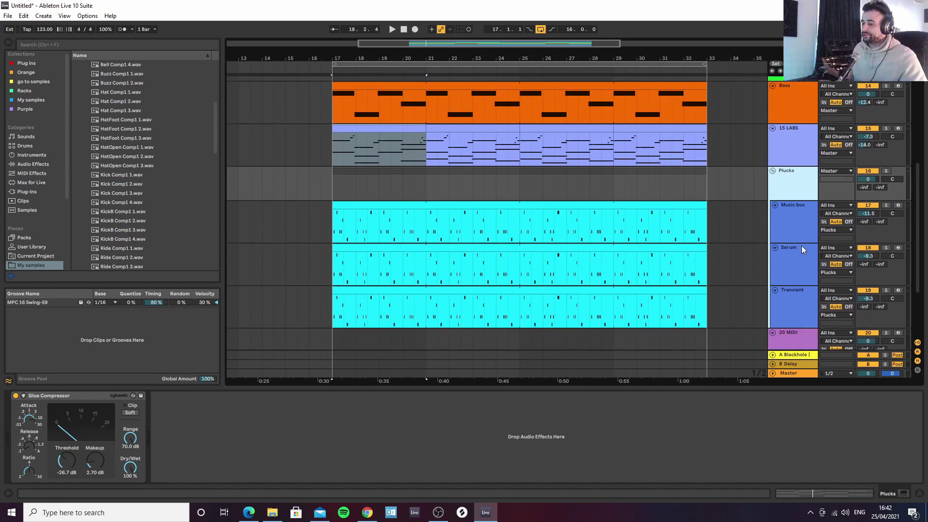
click(887, 172)
key(space)
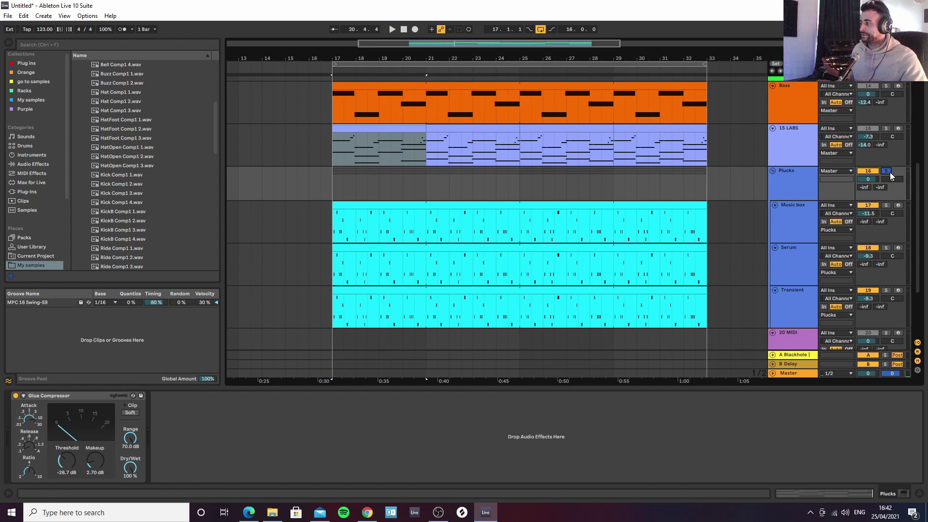
Show the Music box track's device chain and its Kontakt 5 instrument window, and close that window
scroll(697, 210, down, 4)
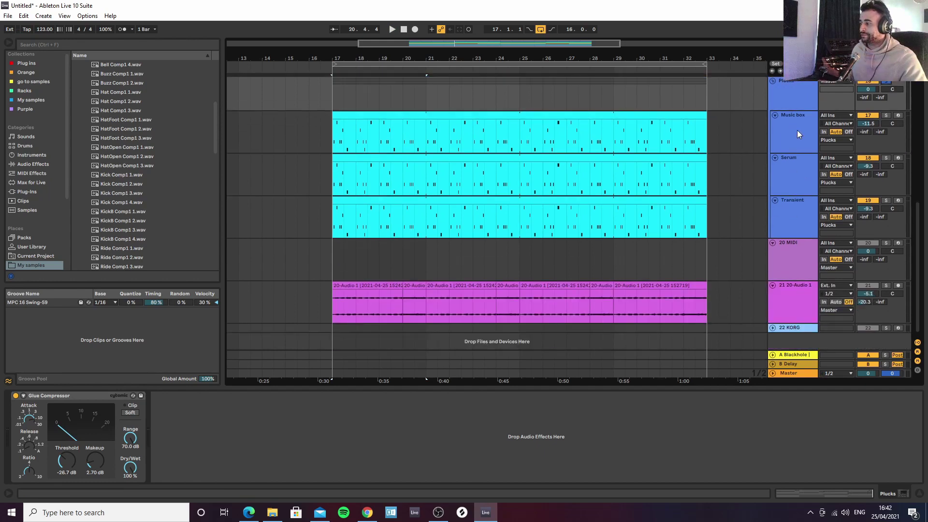
click(804, 140)
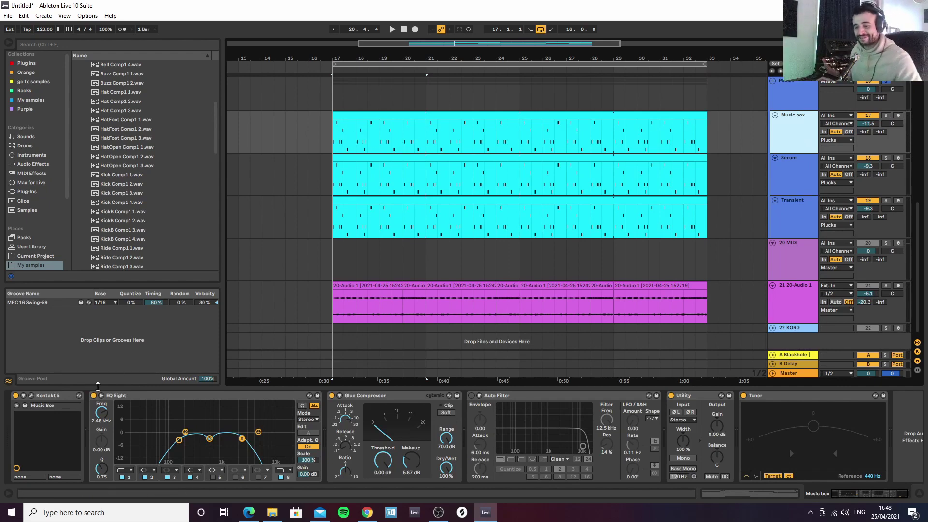
click(31, 396)
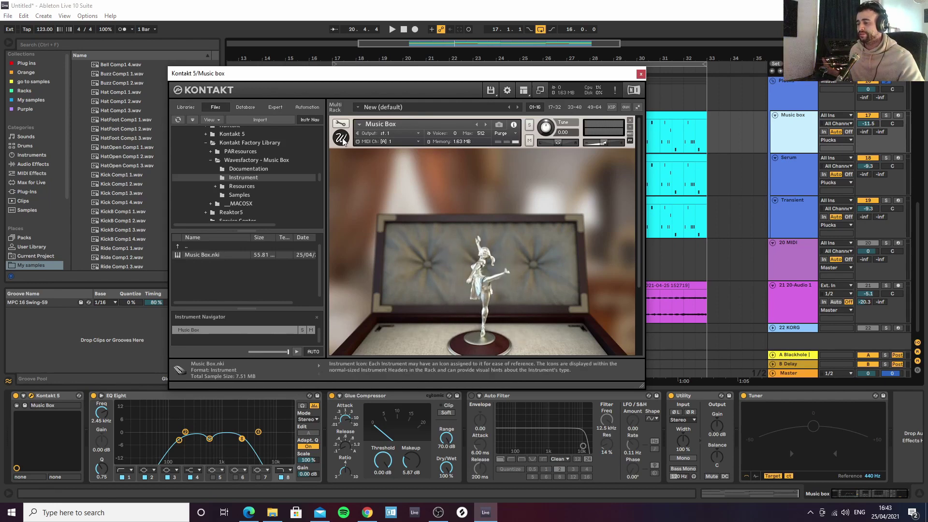
click(641, 75)
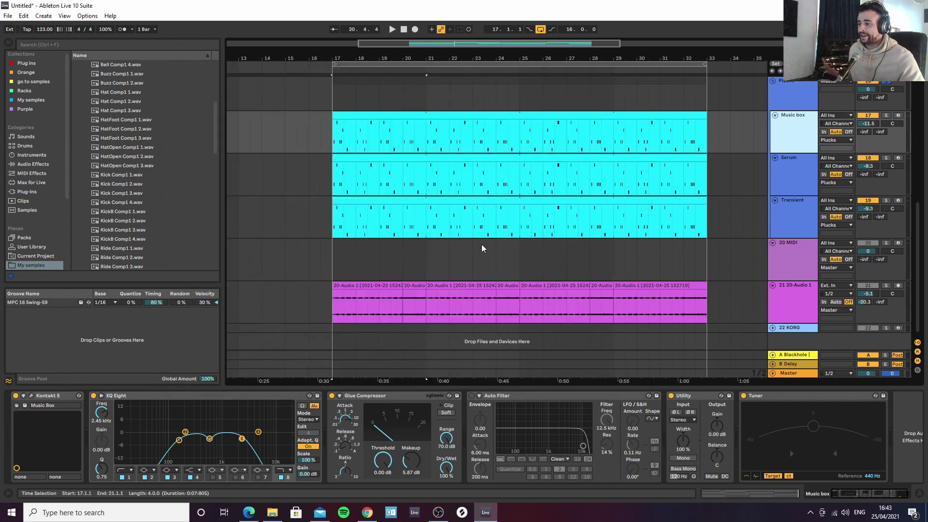
Lower the high-cut band of the Music box EQ Eight to 1.70 kHz while auditioning the track soloed, and clear the solo
scroll(561, 198, up, 3)
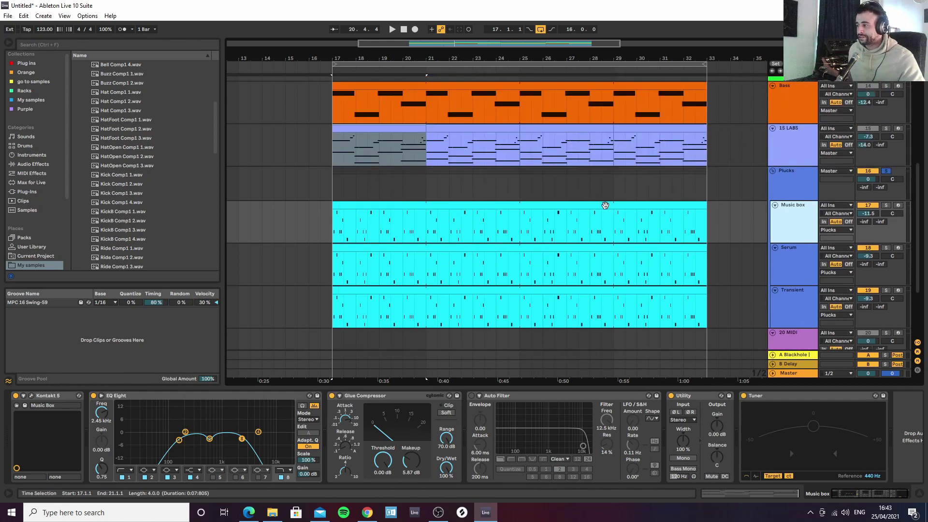
scroll(345, 271, down, 2)
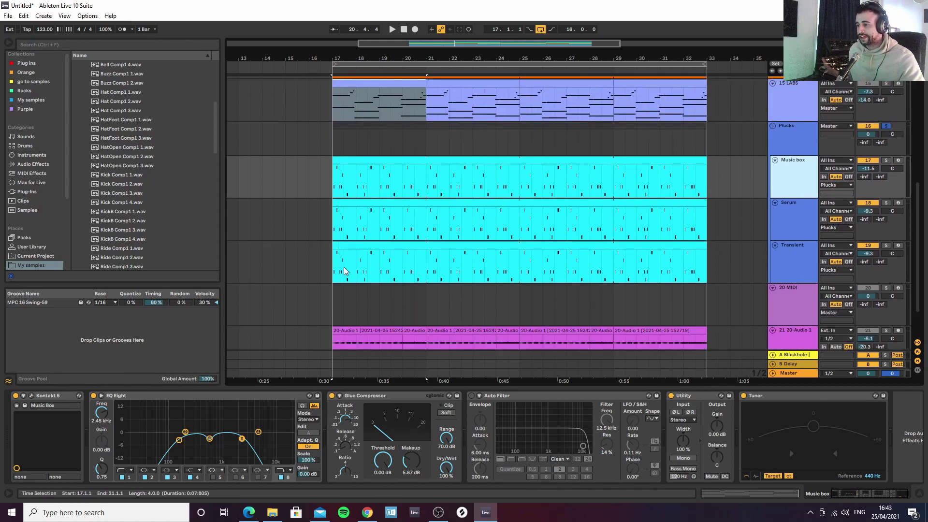
key(space)
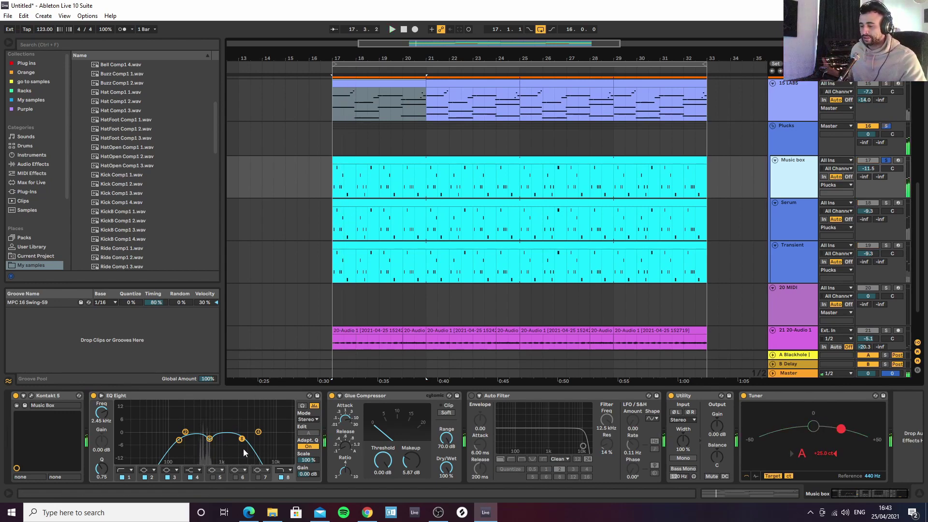
drag(241, 439, 235, 441)
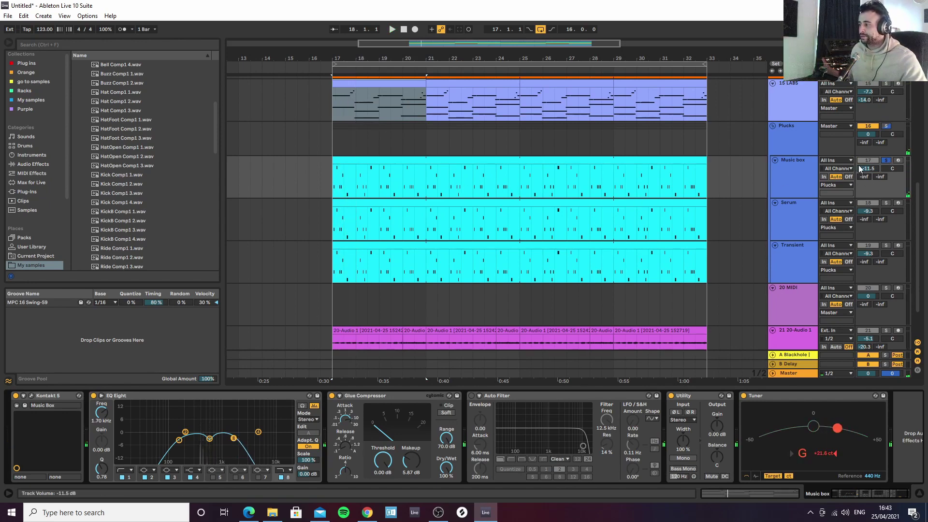
click(886, 160)
Expand the Percs group and open the Percs MIDI clip at bar 21 to show its snare and rim notes
scroll(459, 237, up, 3)
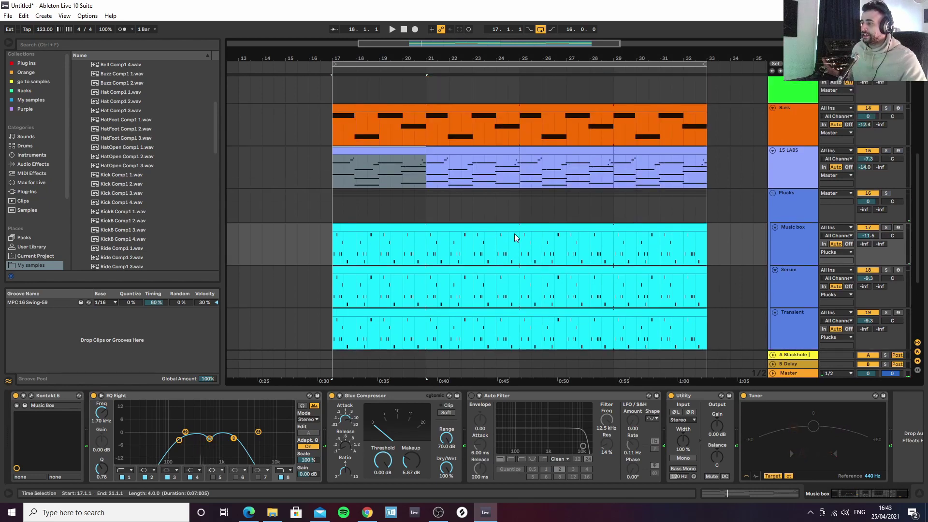
click(427, 225)
scroll(455, 199, up, 9)
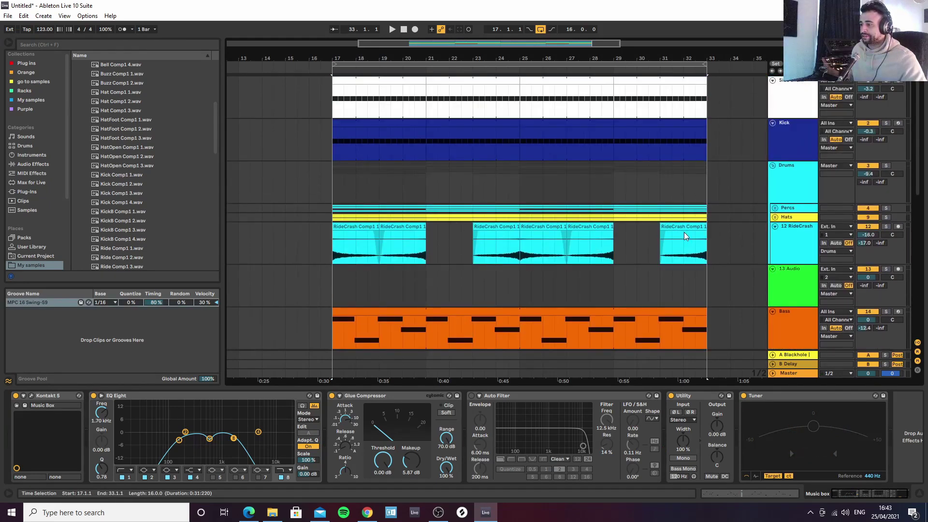
click(775, 209)
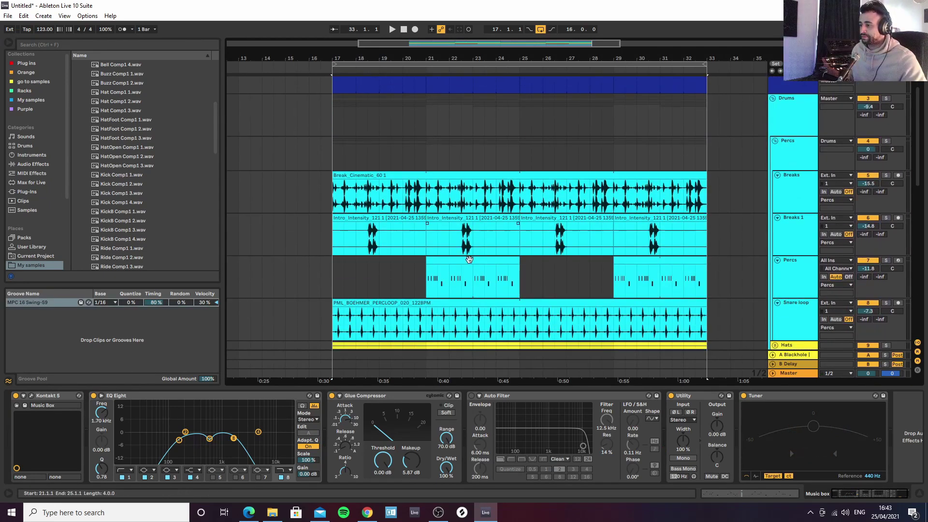
click(470, 261)
double_click(469, 260)
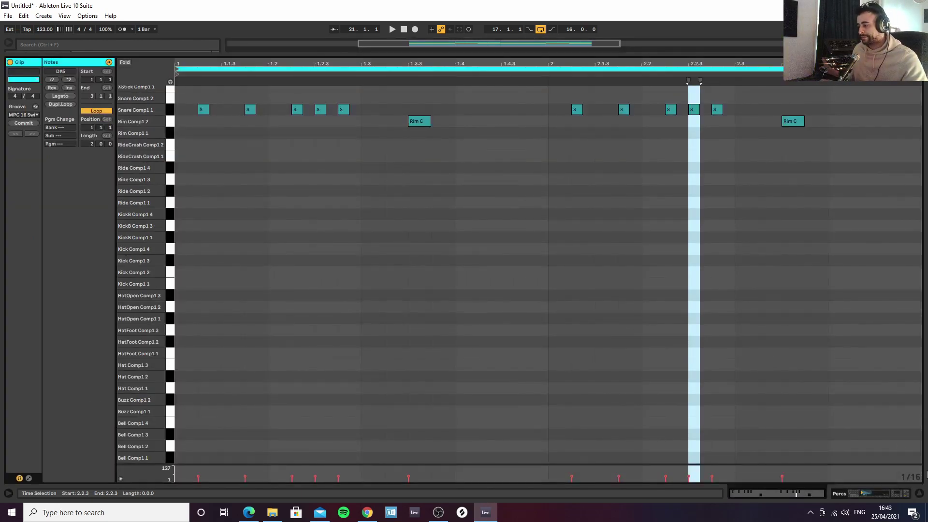
Close the Percs clip editor and play the full arrangement from bar 21 to audition the percussion together with the other layers
click(919, 493)
scroll(535, 302, down, 3)
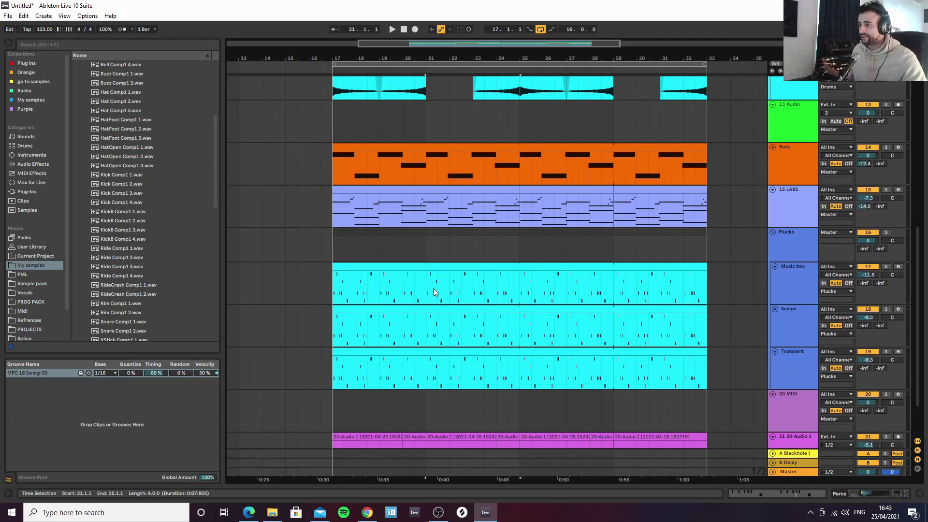
key(space)
scroll(483, 274, up, 3)
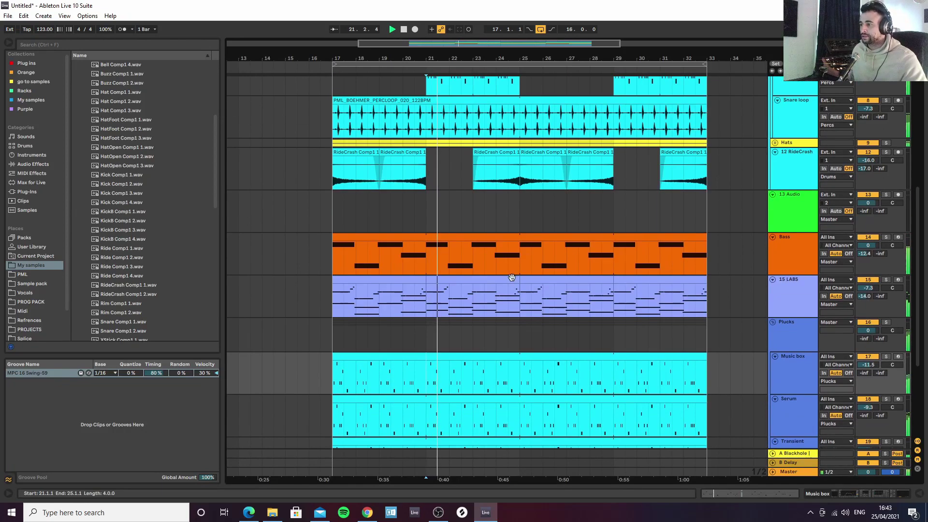
scroll(512, 278, down, 1)
scroll(462, 204, up, 4)
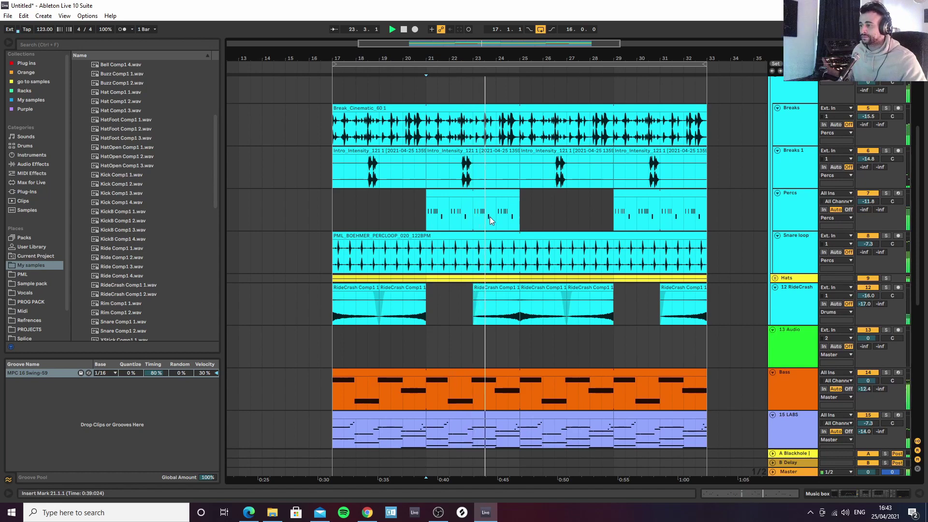
scroll(495, 251, down, 6)
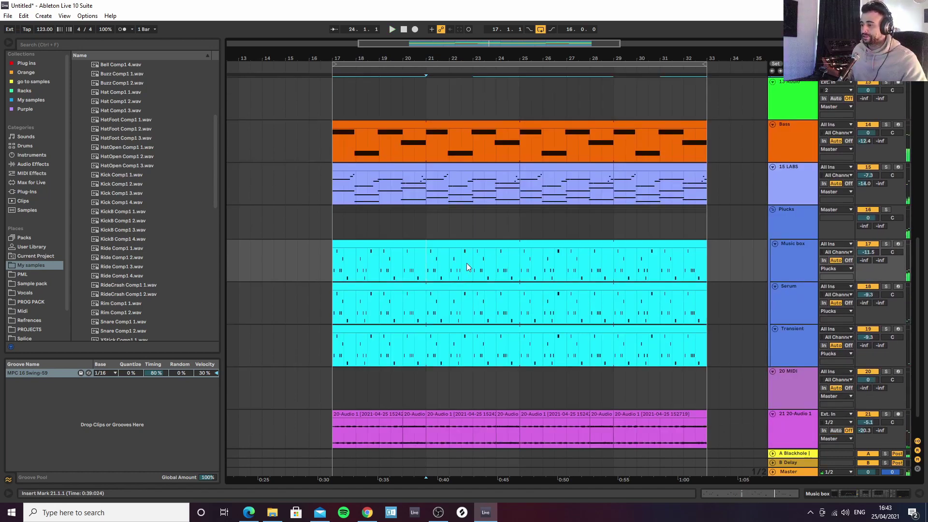
scroll(456, 261, down, 1)
Show the Transient track's device chain and its Serum window, inspect the TransPerc3 noise oscillator and the available noise categories, and close the window
click(801, 231)
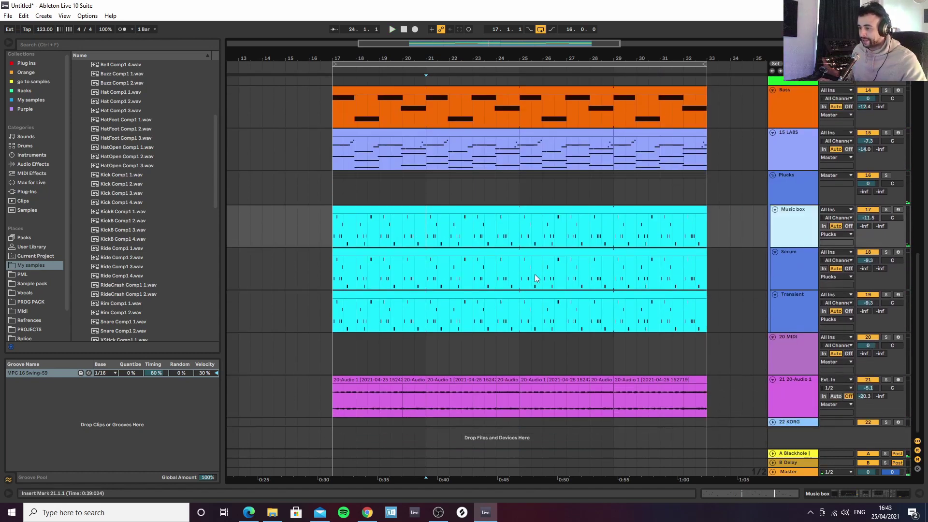
click(790, 310)
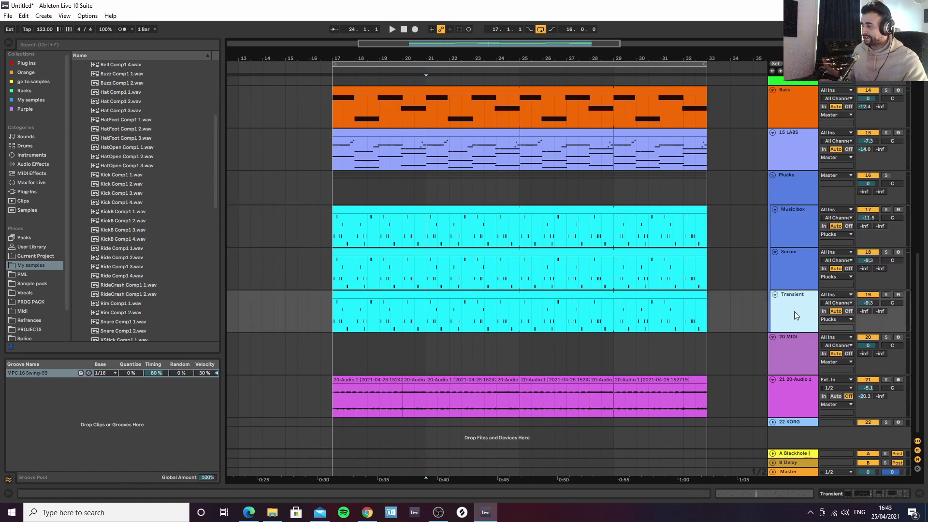
click(862, 492)
click(31, 396)
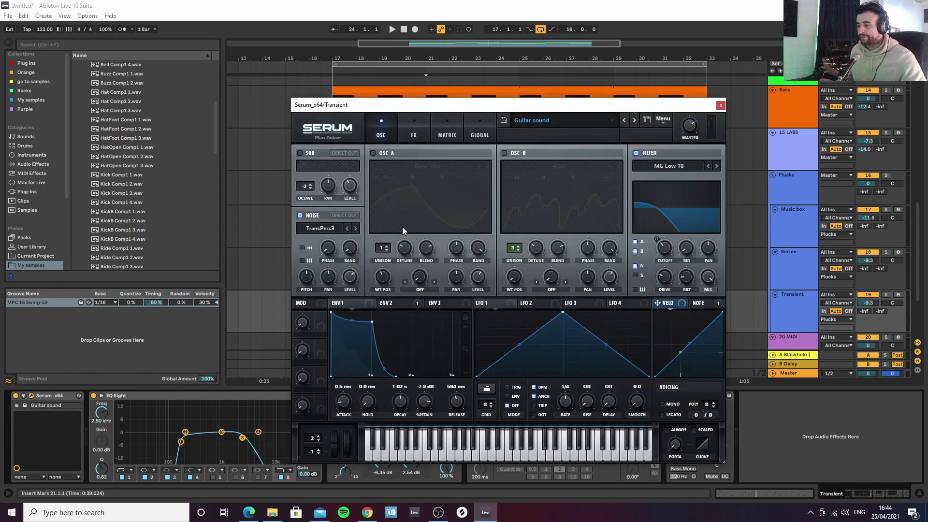
click(301, 215)
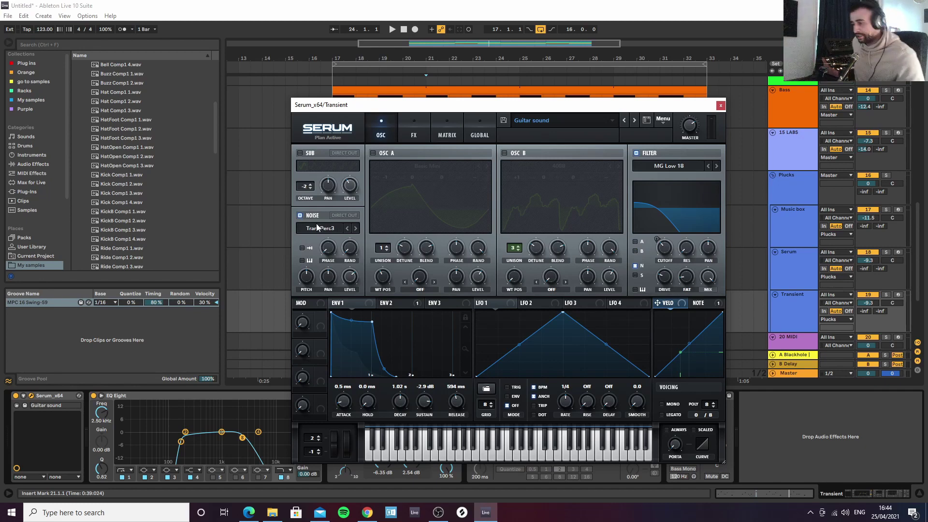
click(317, 226)
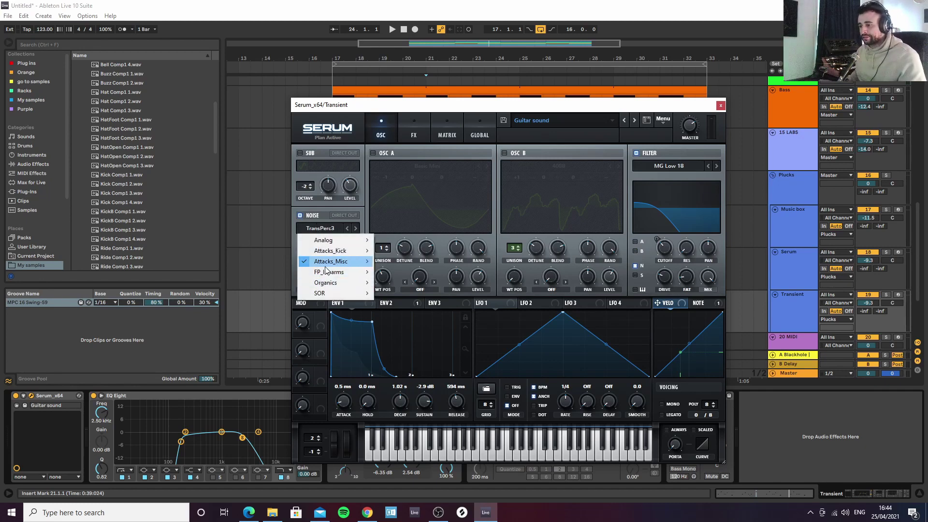
click(459, 200)
click(719, 107)
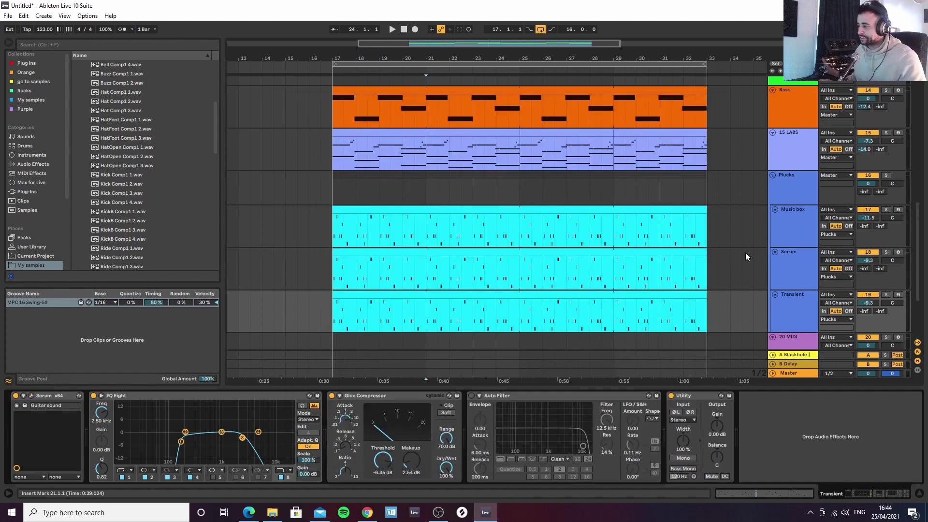
Audition the Transient track soloed, show the effects page of its Serum instrument during playback, and clear the solo
key(space)
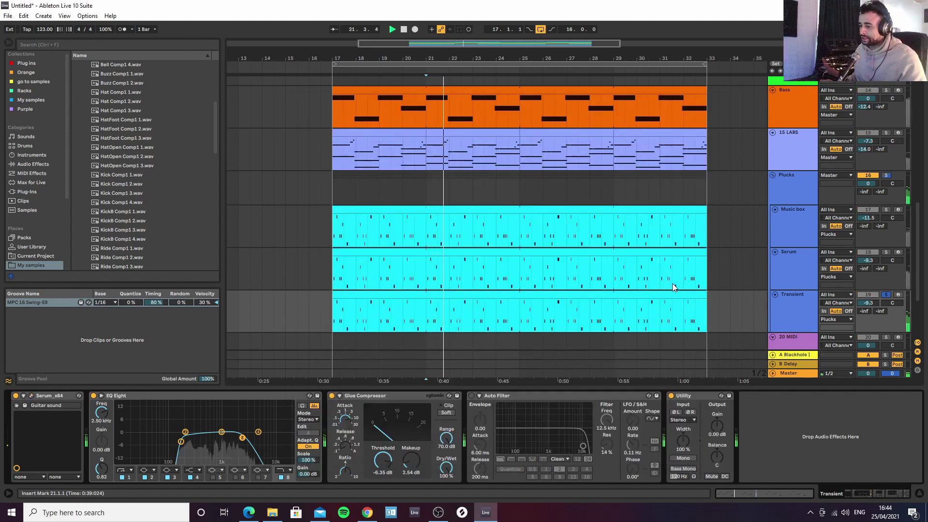
key(space)
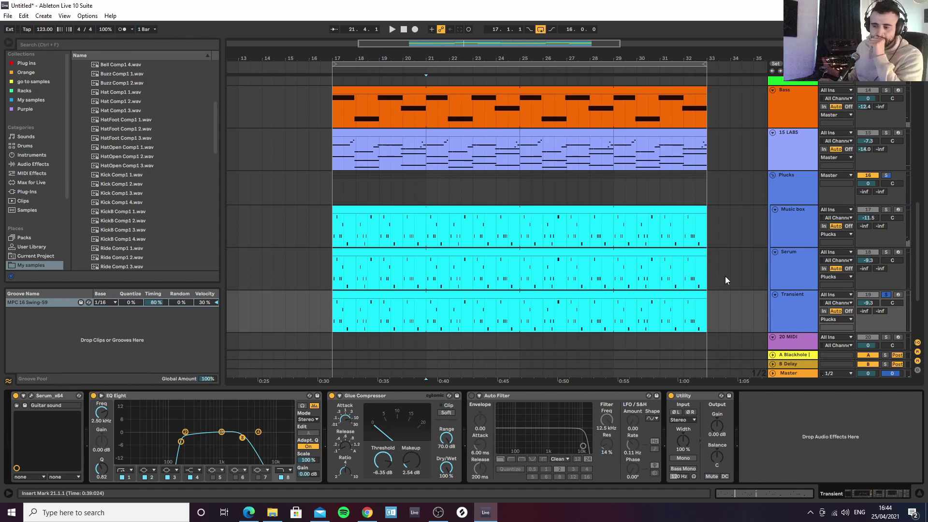
click(31, 395)
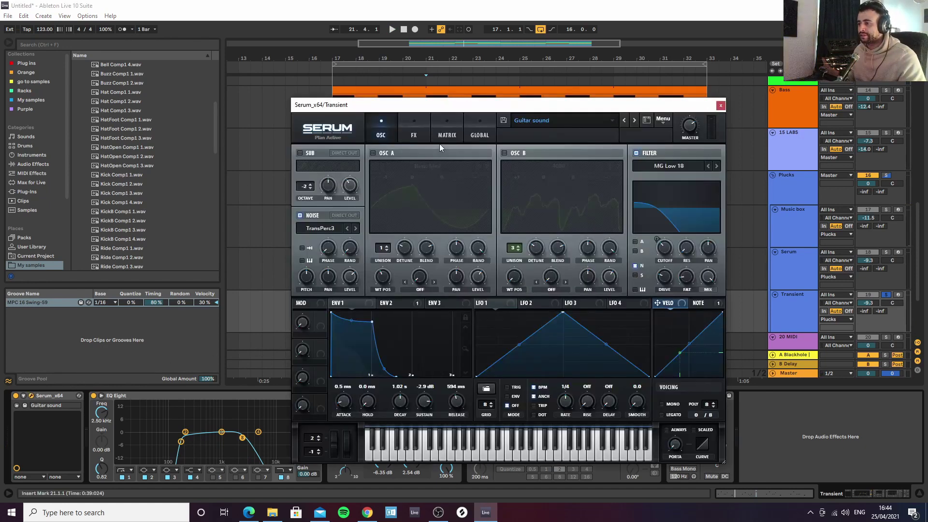
click(414, 135)
key(space)
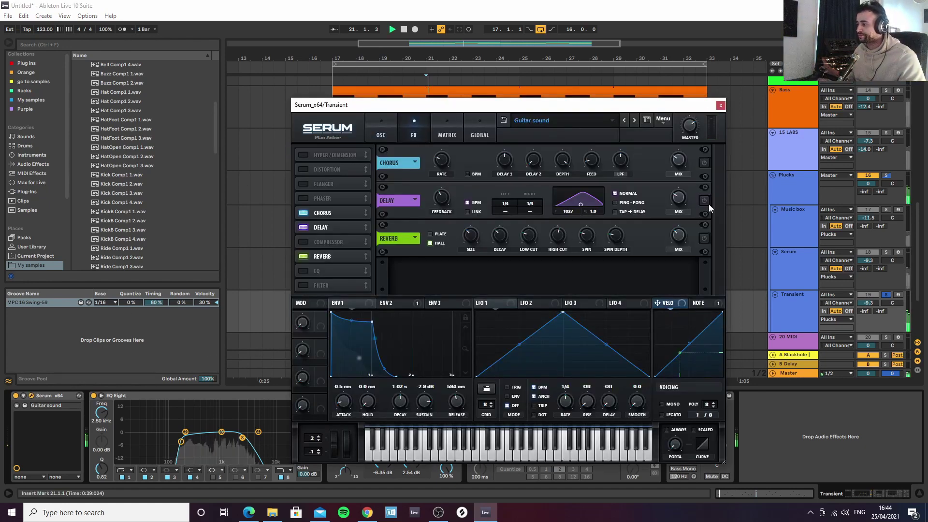
click(720, 105)
key(space)
scroll(504, 335, down, 3)
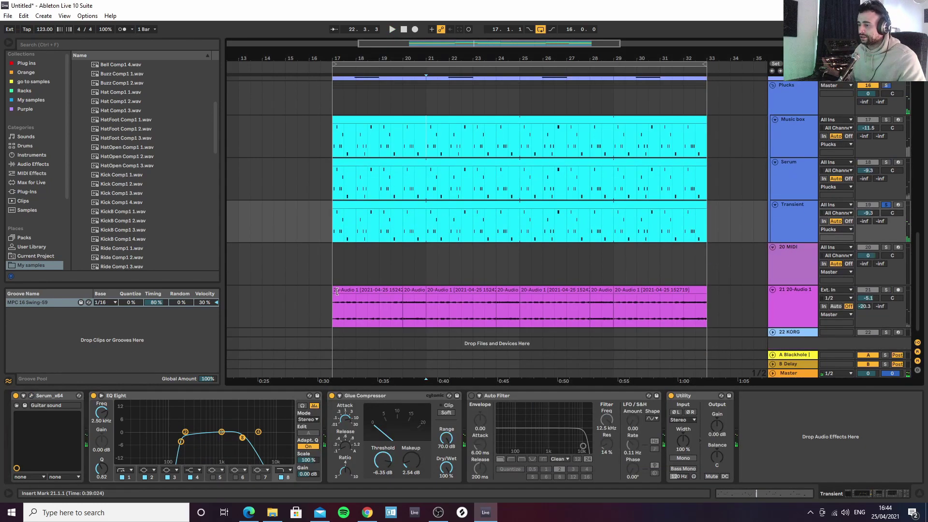
click(884, 205)
Show the Serum track's synth window and audition the track soloed, examining its Basic Mini and 4088 oscillators
click(790, 175)
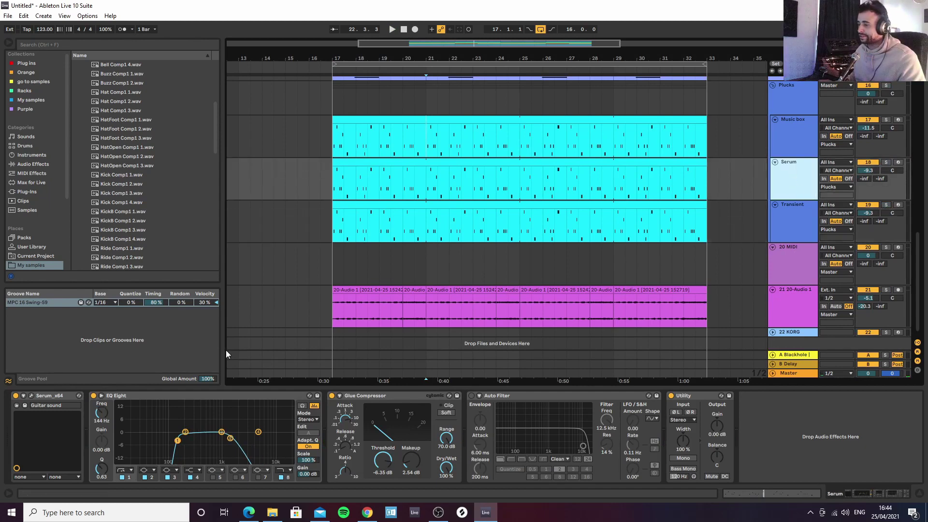
click(32, 395)
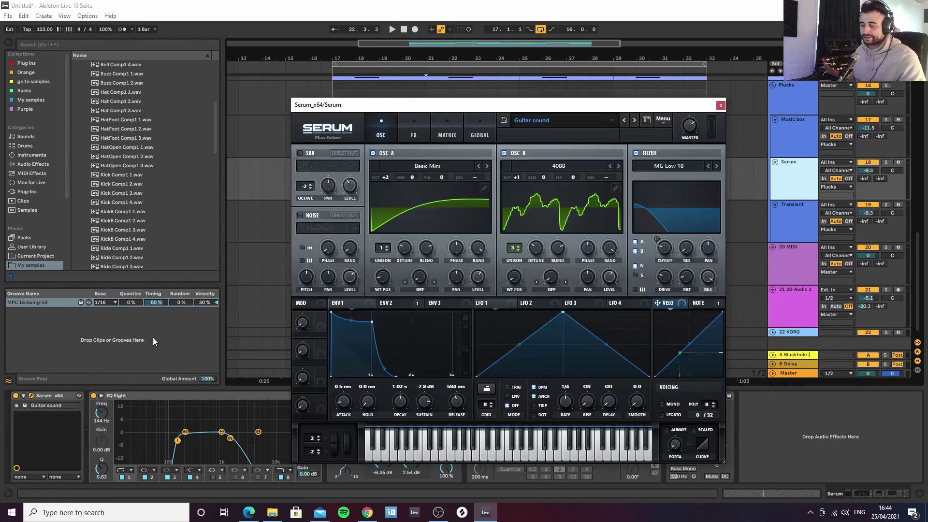
key(space)
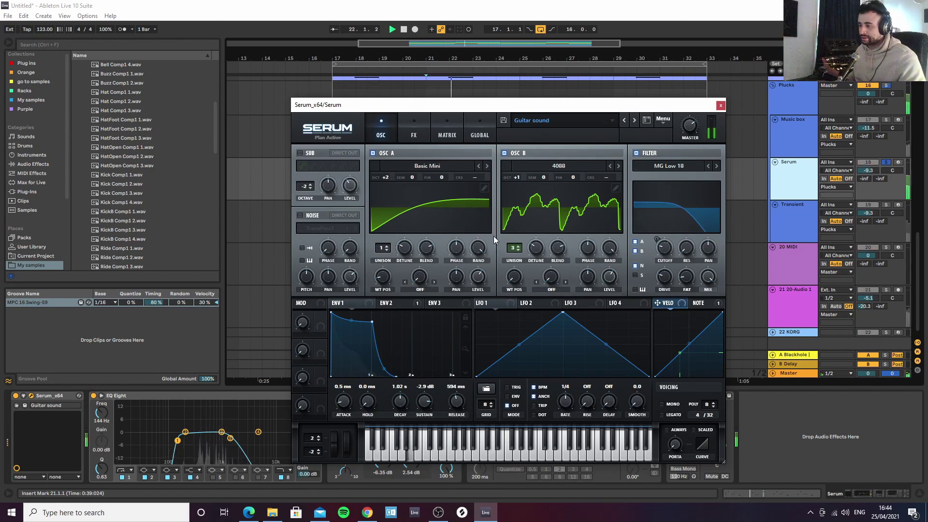
key(space)
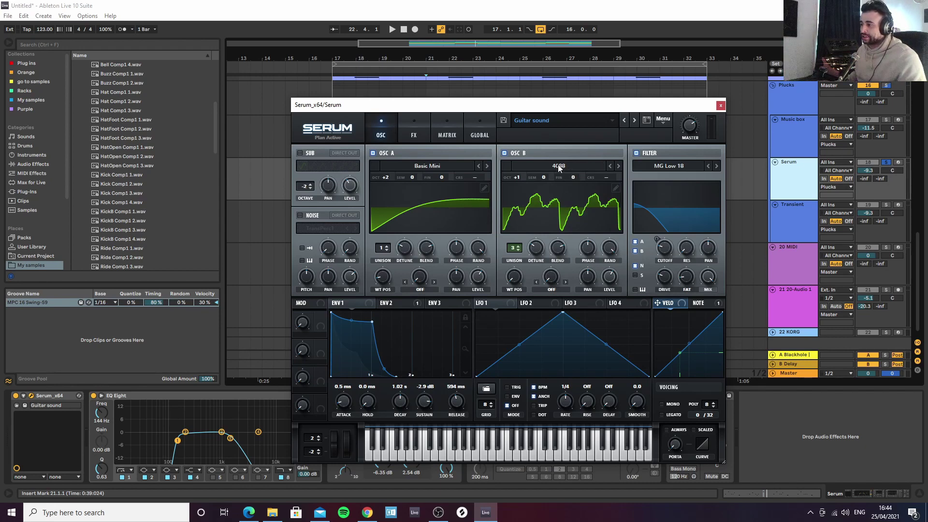
click(617, 166)
click(610, 166)
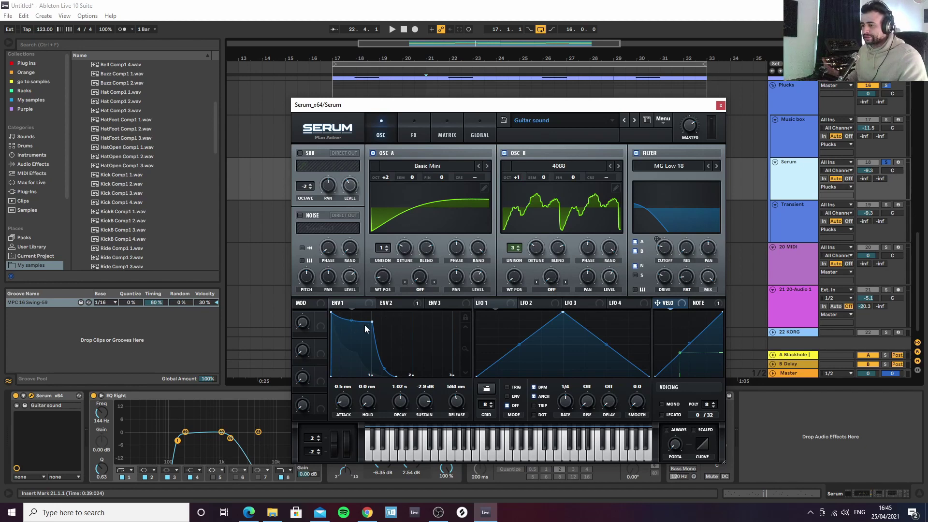
Compare envelopes 1 and 2 of the Serum track's synth, show its effects page, and close the window
click(407, 305)
click(359, 305)
click(394, 305)
click(356, 306)
click(404, 305)
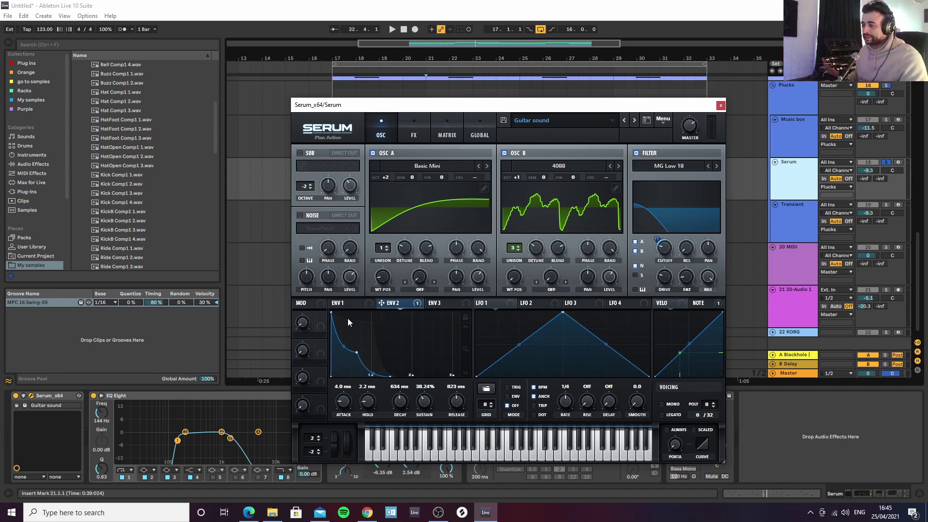
click(414, 135)
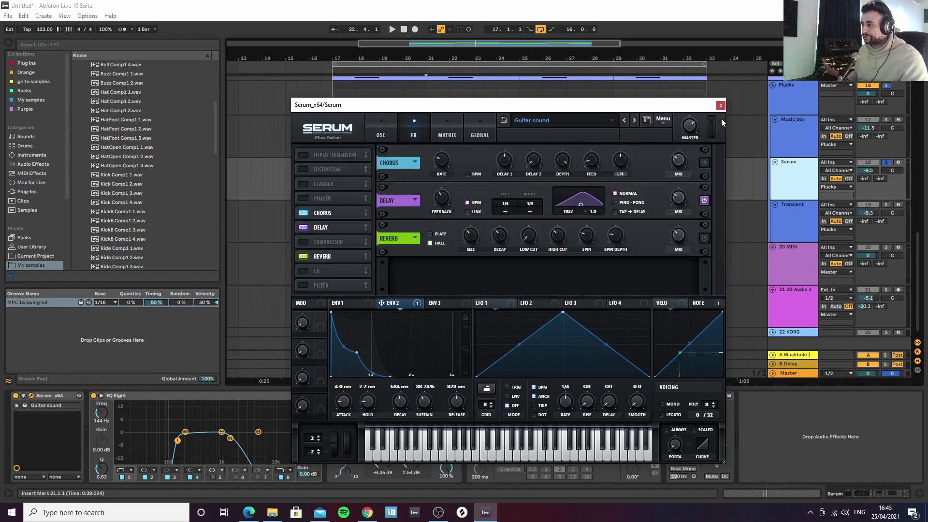
click(721, 105)
Solo the Plucks group and play its Music box, Serum and Transient layers together from bar 21
scroll(784, 180, down, 1)
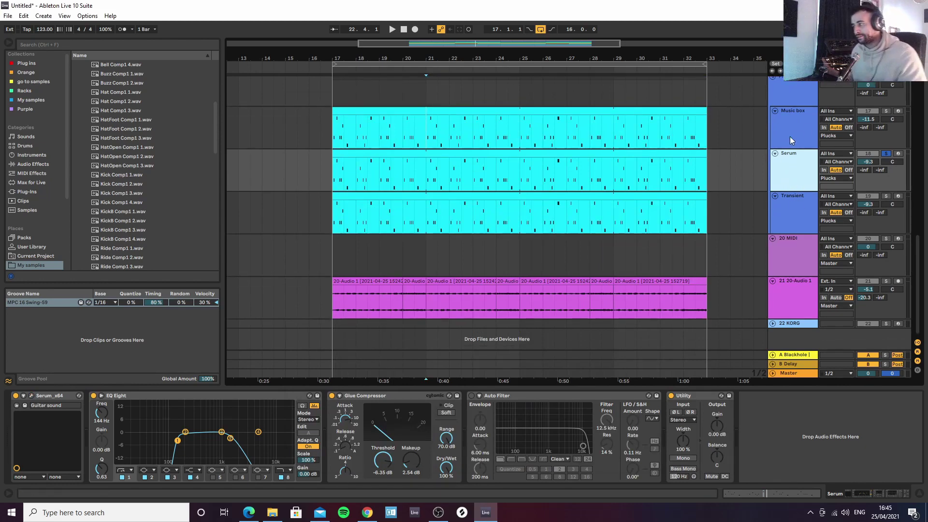
scroll(888, 153, up, 3)
click(886, 144)
key(space)
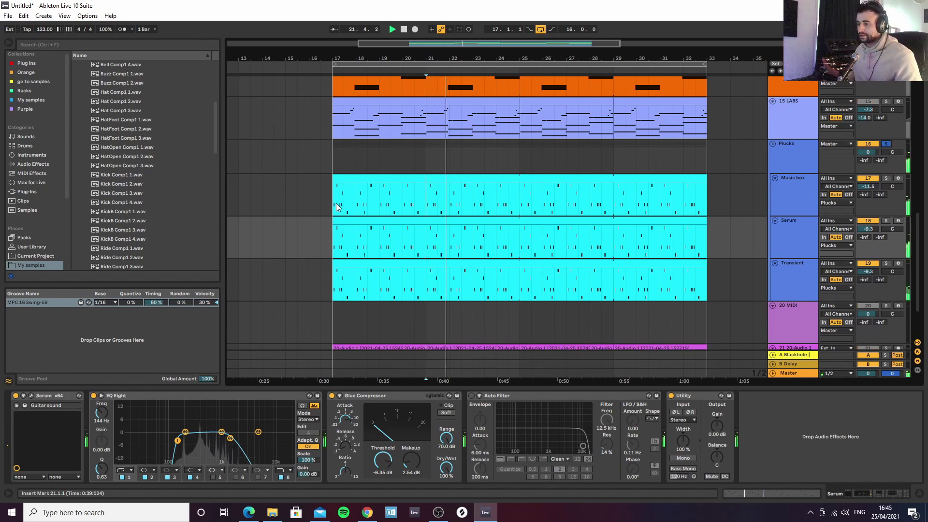
click(352, 201)
Try the Plucks group's send to the Blackhole return at 0 dB, and show that return's device chain and Blackhole plug-in
click(805, 152)
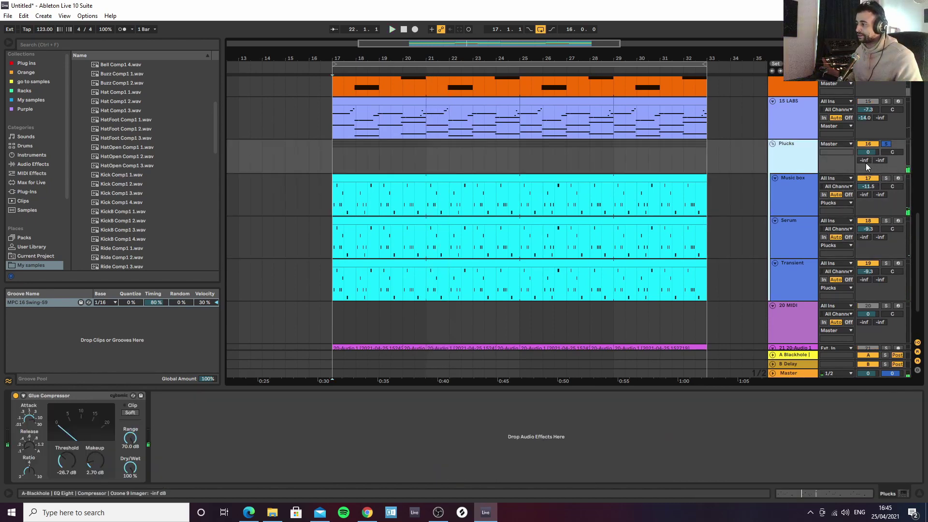
drag(865, 161, 866, 141)
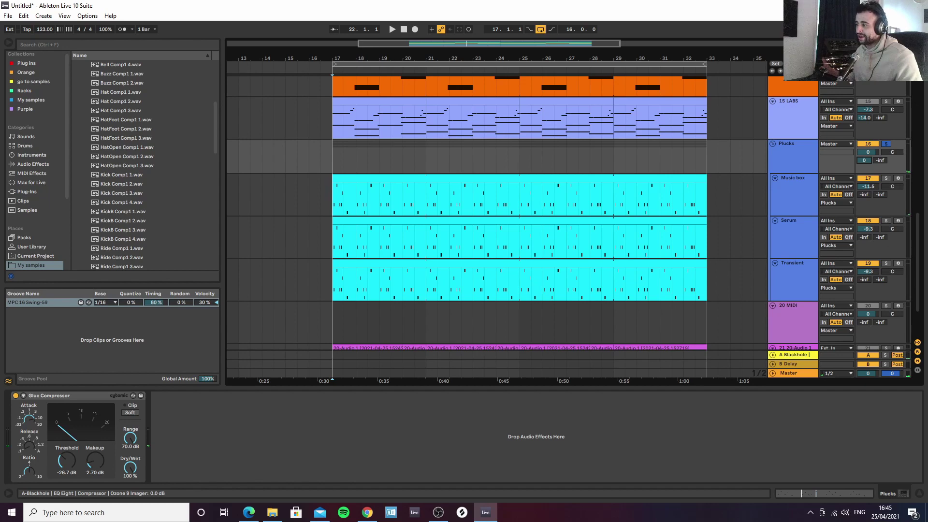
click(798, 354)
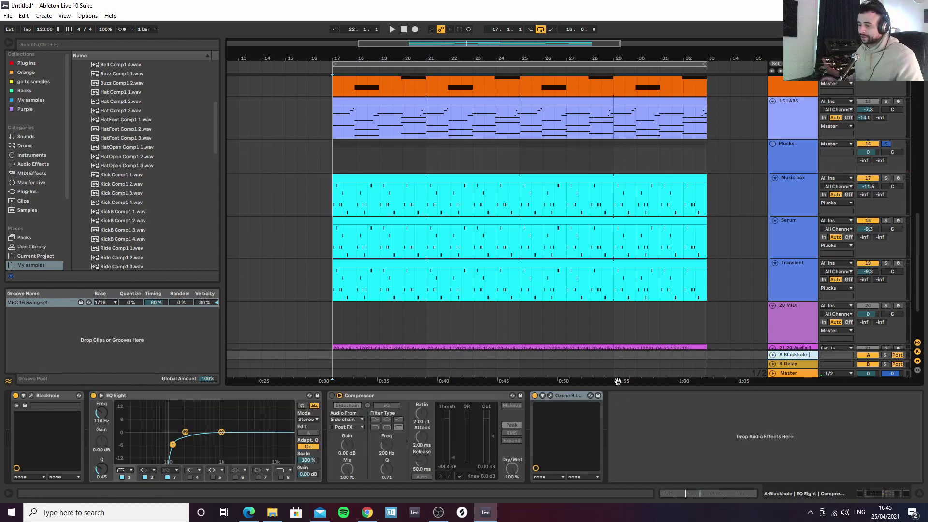
click(31, 396)
click(636, 145)
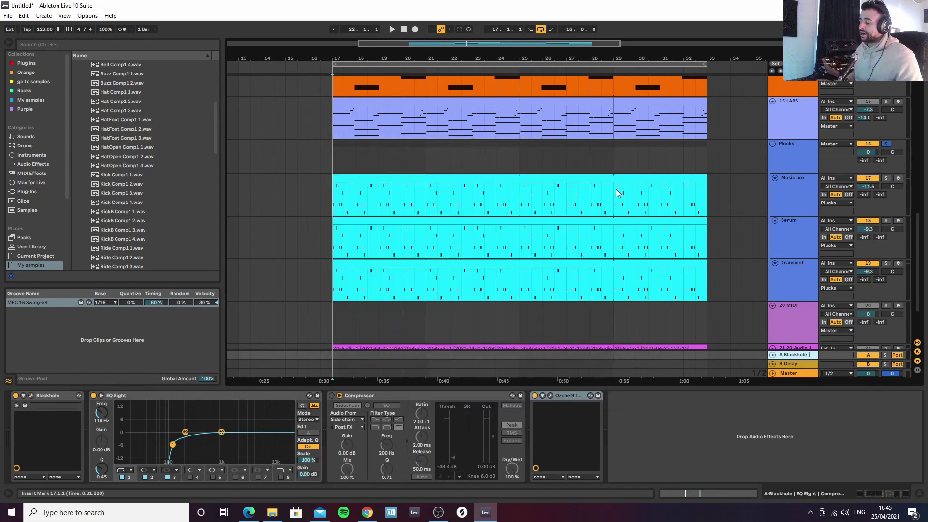
Audition the purple 20-Audio 1 track soloed from bar 17 and show its device chain
scroll(628, 217, down, 3)
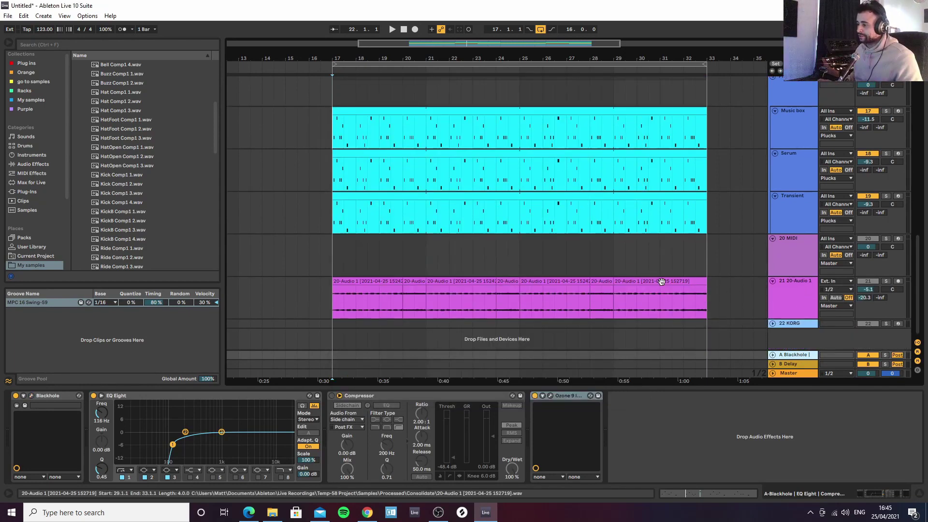
click(333, 304)
key(space)
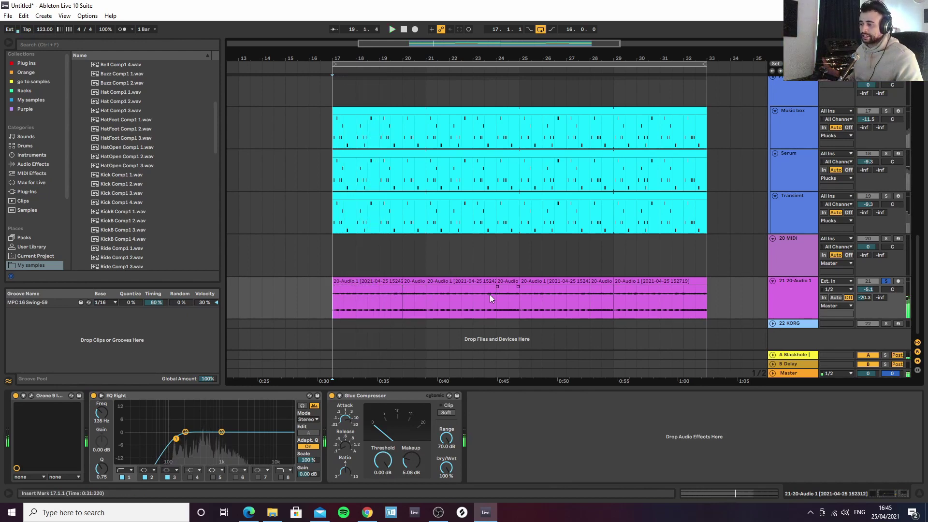
key(space)
click(354, 299)
Show the Bass track's effect chain and its L1 limiter window, and close that window
scroll(713, 297, up, 5)
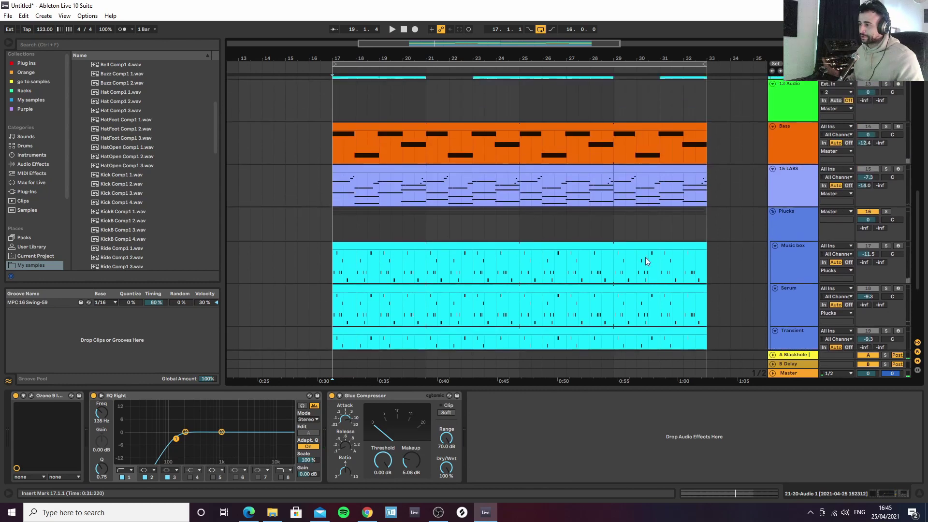
click(787, 151)
scroll(706, 234, down, 5)
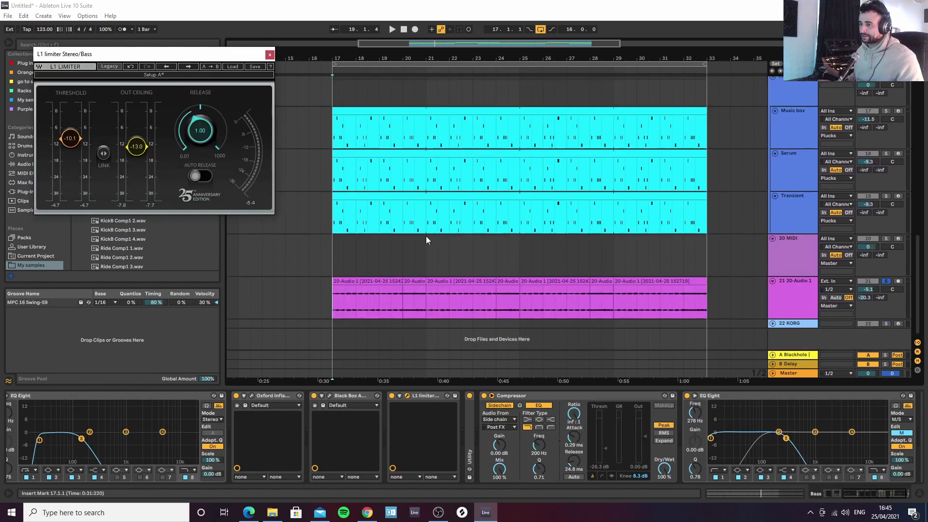
click(269, 54)
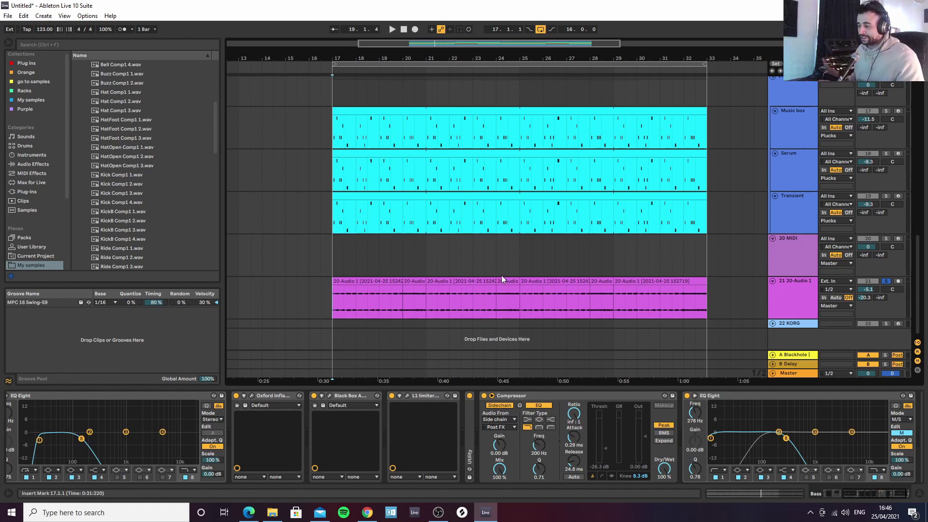
Audition the full mix from bar 17 with no track soloed, and show the Blackhole return's device chain
key(space)
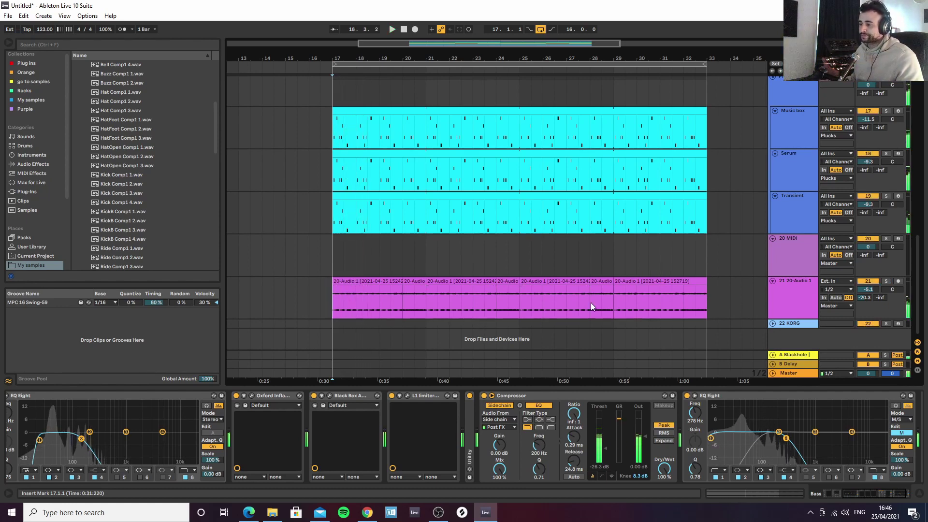
click(795, 303)
click(792, 358)
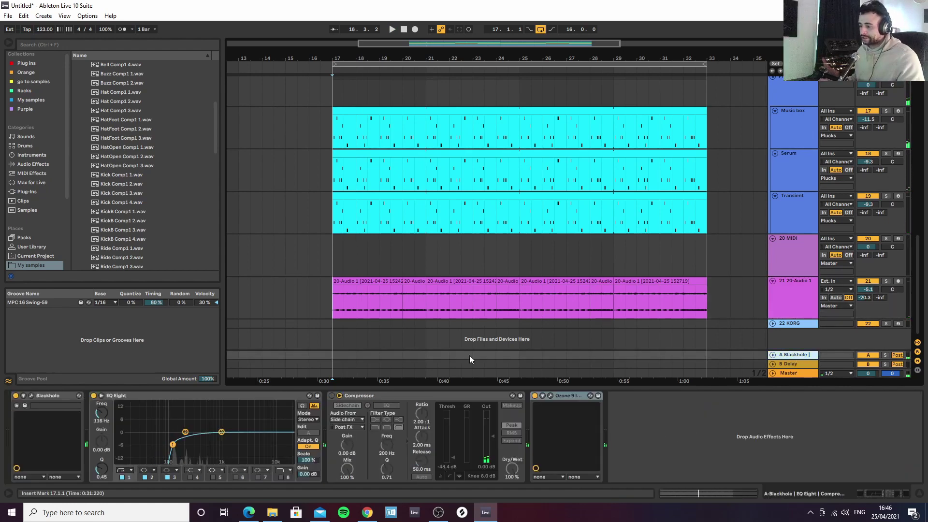
Turn the sidechain Compressor on the Blackhole return back on and unfold that return's track
click(333, 396)
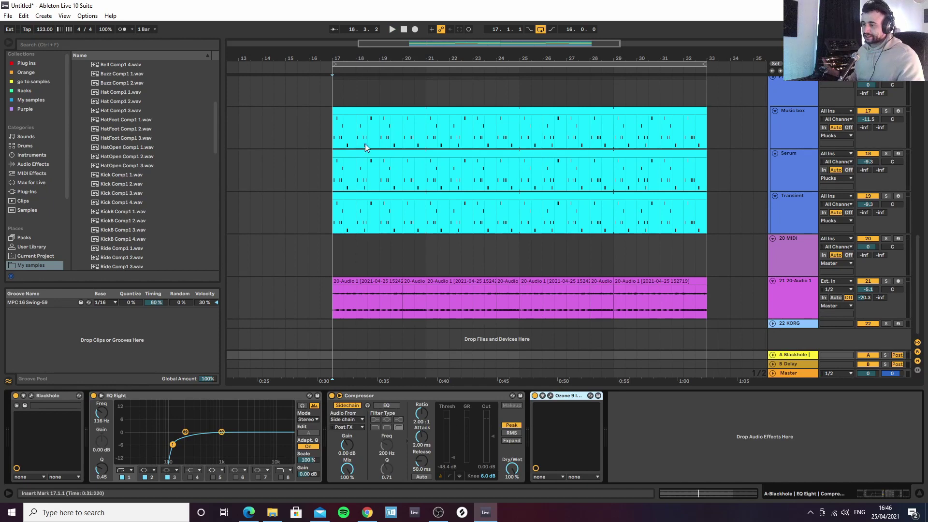
drag(352, 61, 378, 302)
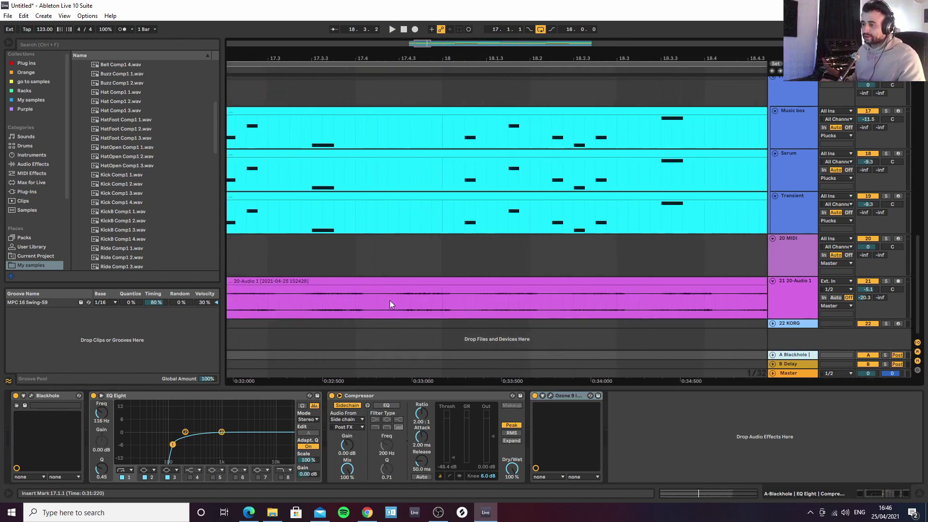
drag(344, 58, 444, 11)
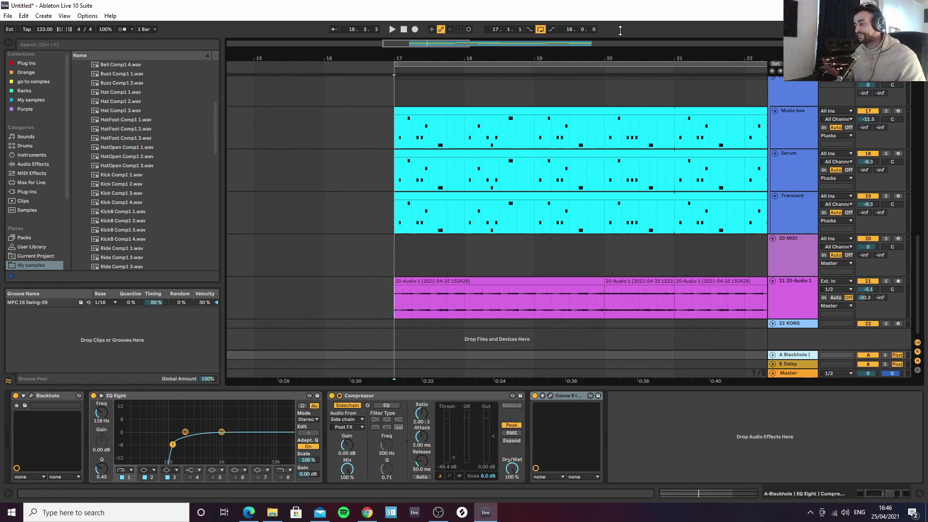
drag(626, 54, 530, 34)
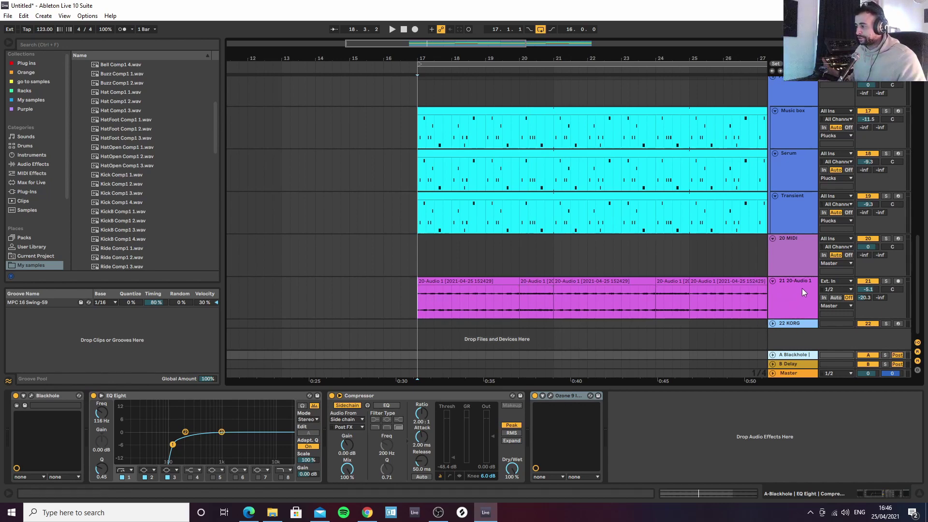
click(772, 354)
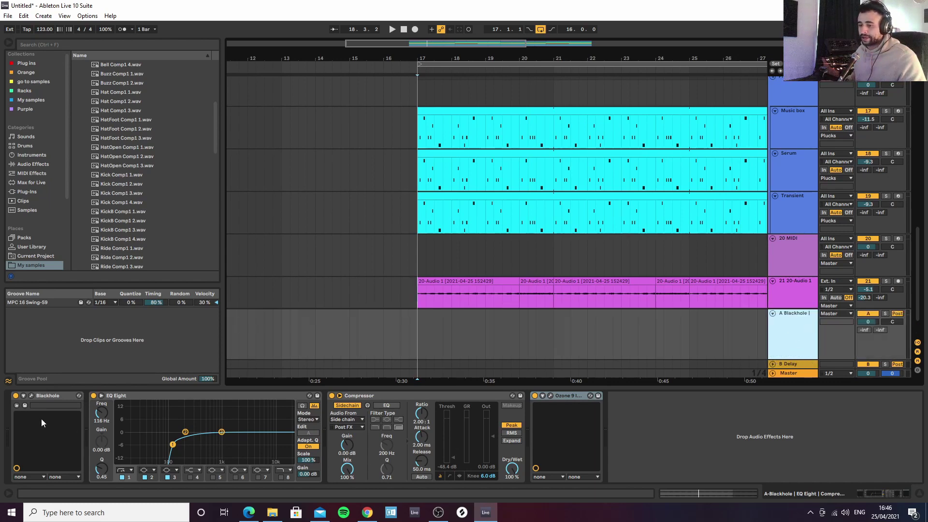
scroll(525, 261, down, 1)
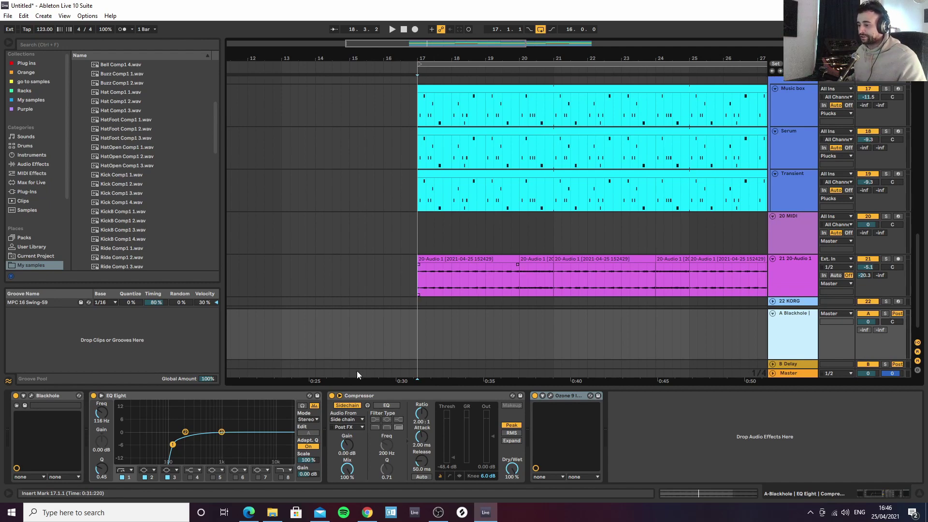
click(332, 396)
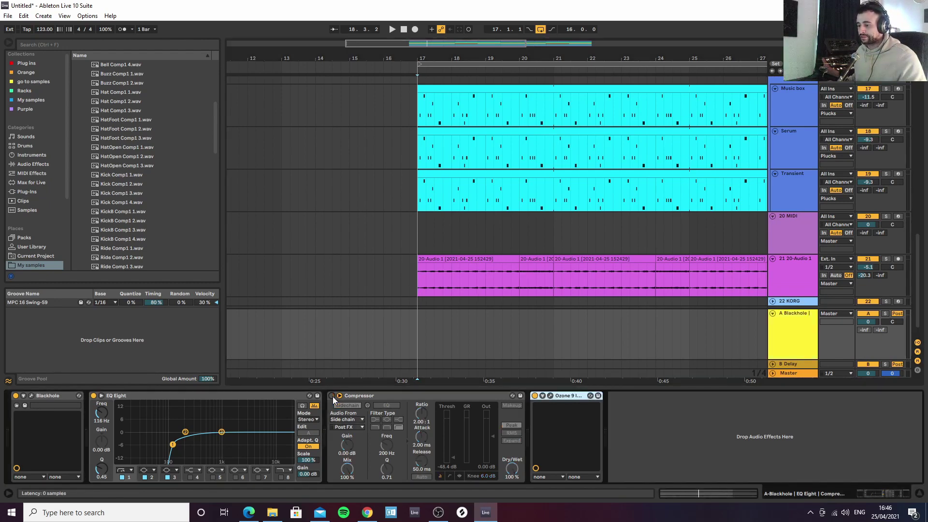
click(333, 396)
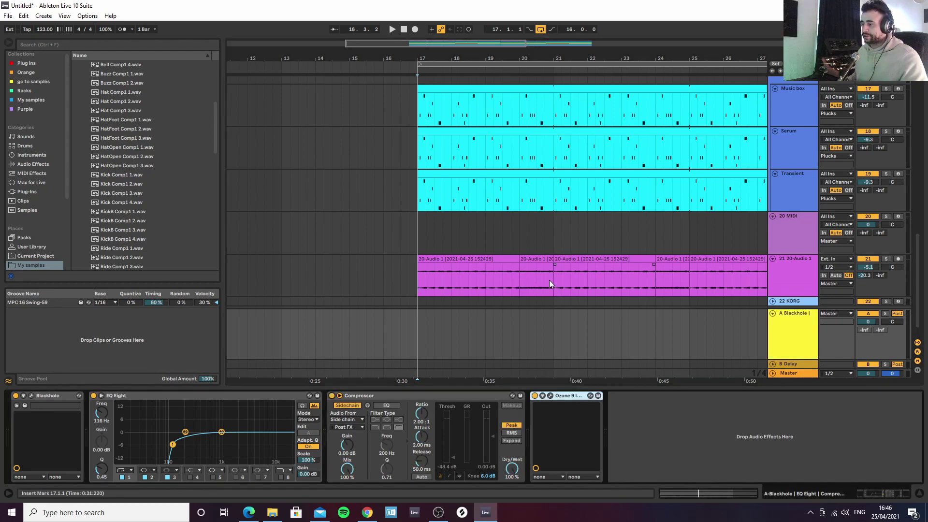
Select the first 20-Audio 1 clip at bar 17 and audition the full mix from there
drag(642, 56, 583, 53)
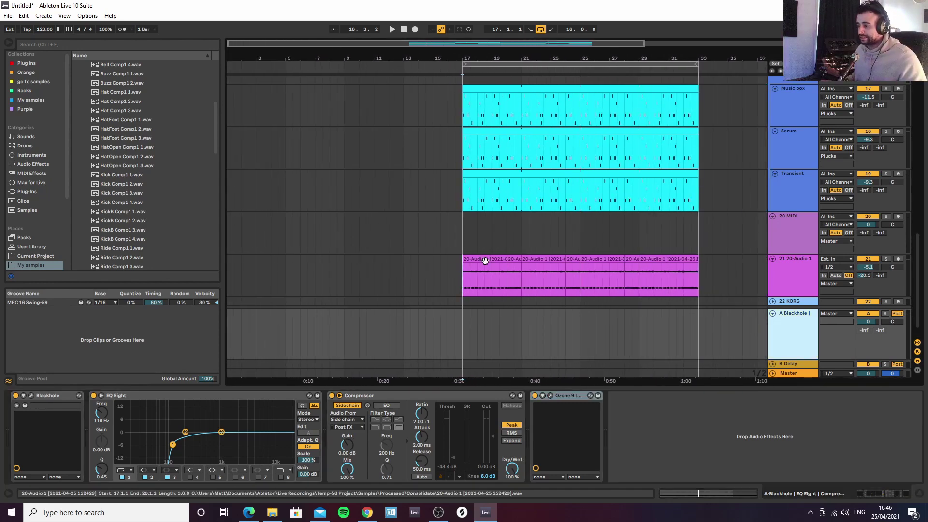
double_click(542, 265)
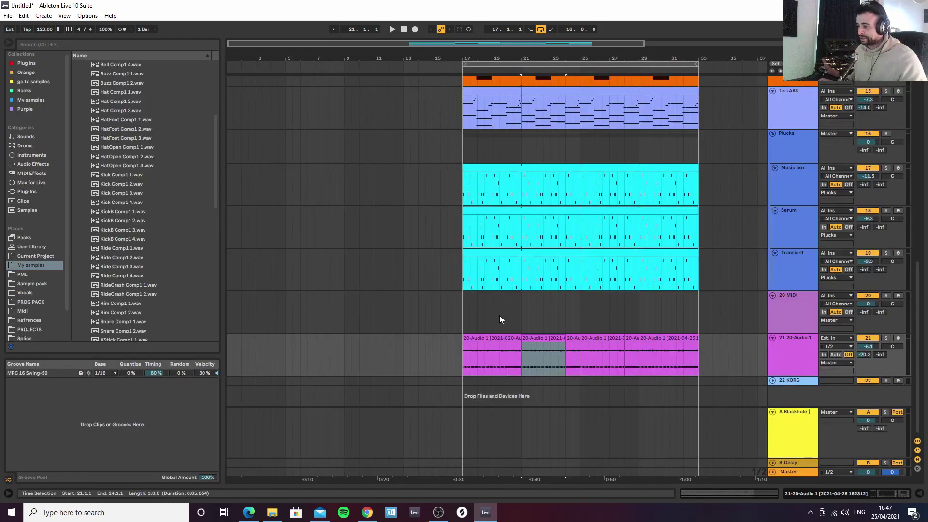
click(471, 342)
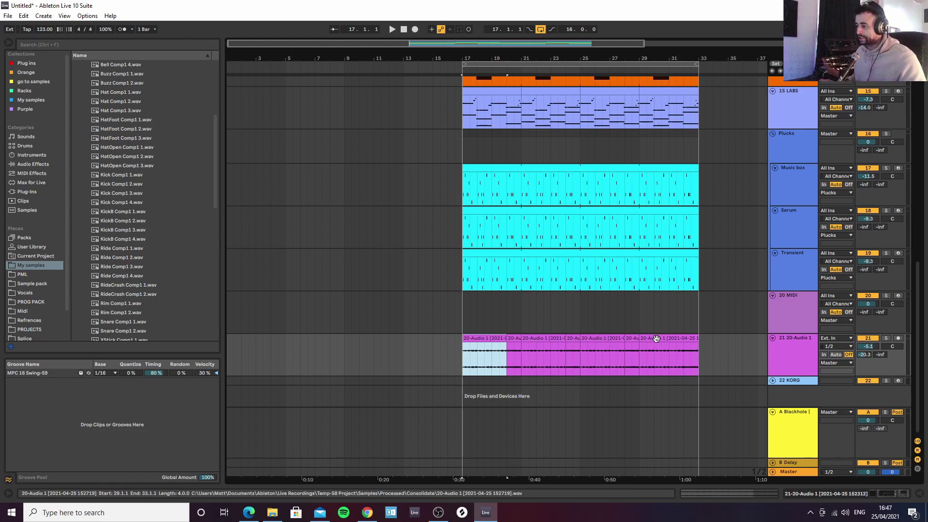
key(space)
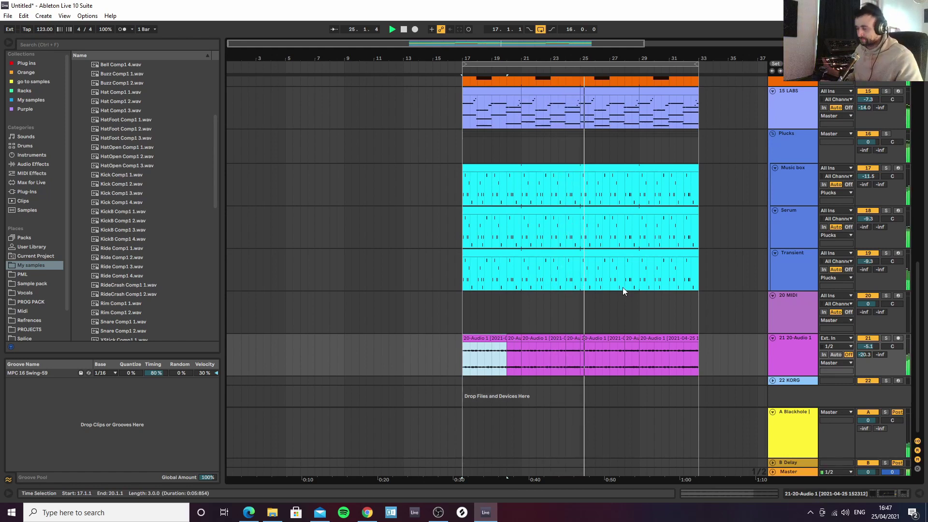
scroll(597, 317, up, 3)
scroll(597, 318, down, 3)
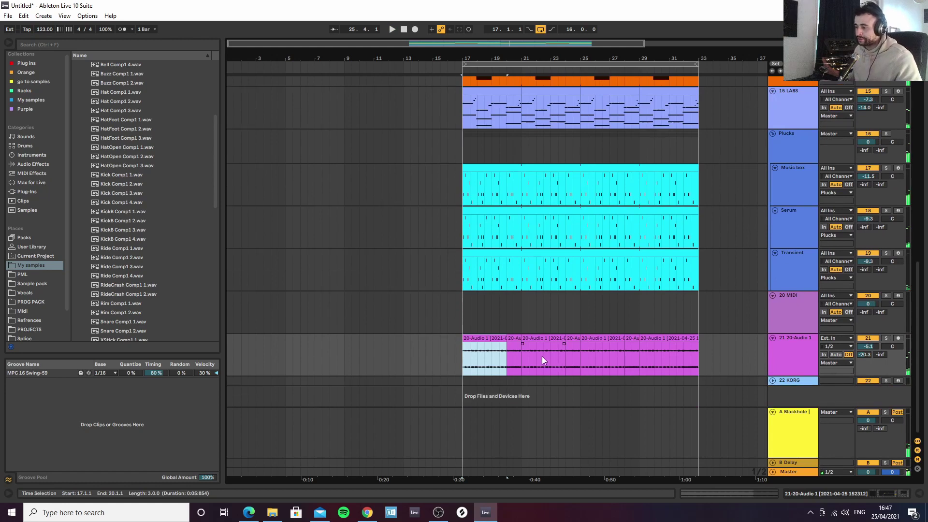
Show the 12 RideCrash clips up close and audition the full mix from bar 20
scroll(557, 310, up, 11)
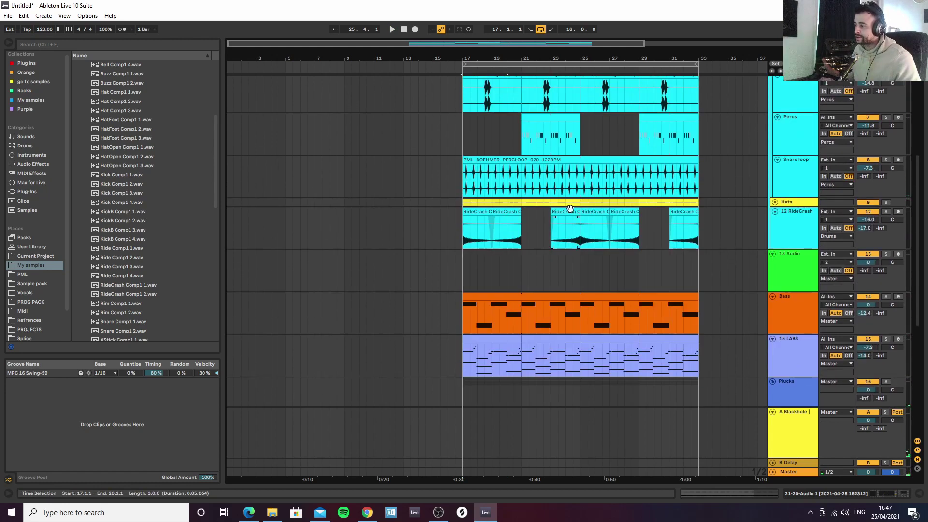
ctrl+scroll(566, 236, up, 5)
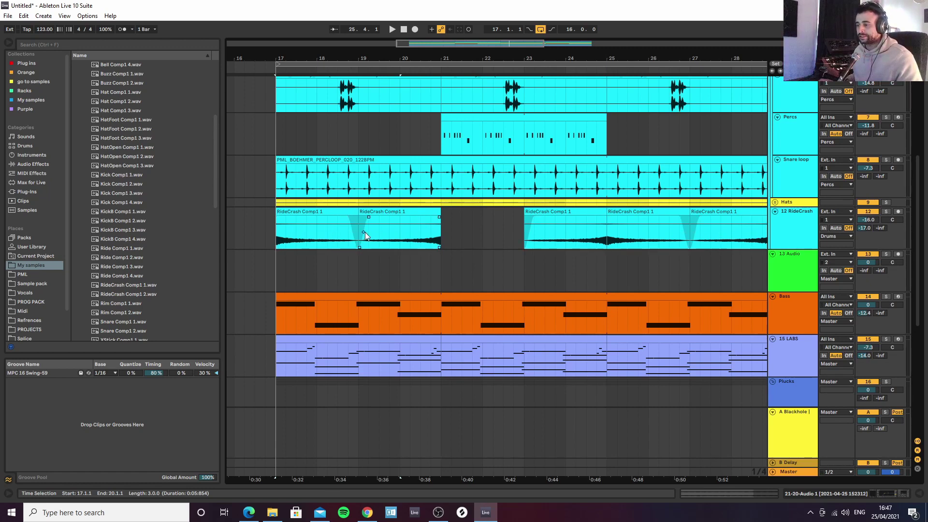
scroll(435, 231, down, 11)
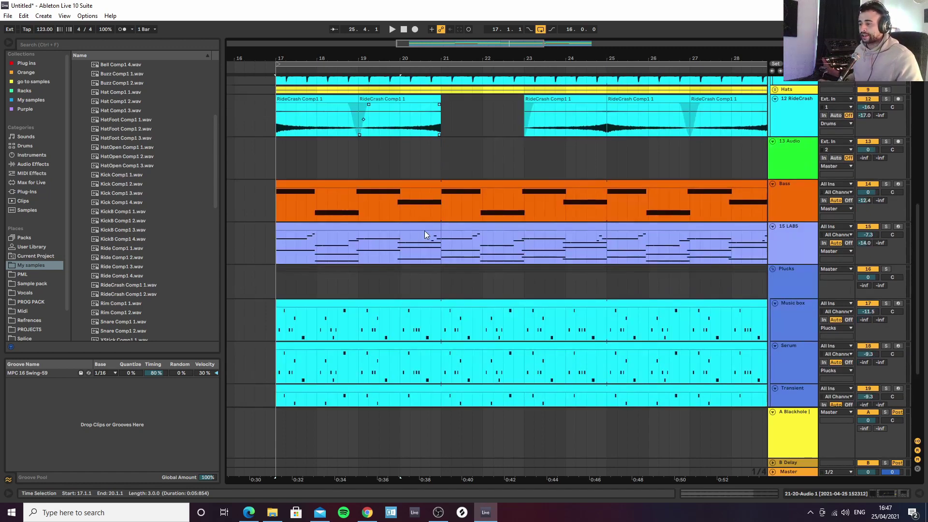
scroll(378, 204, up, 6)
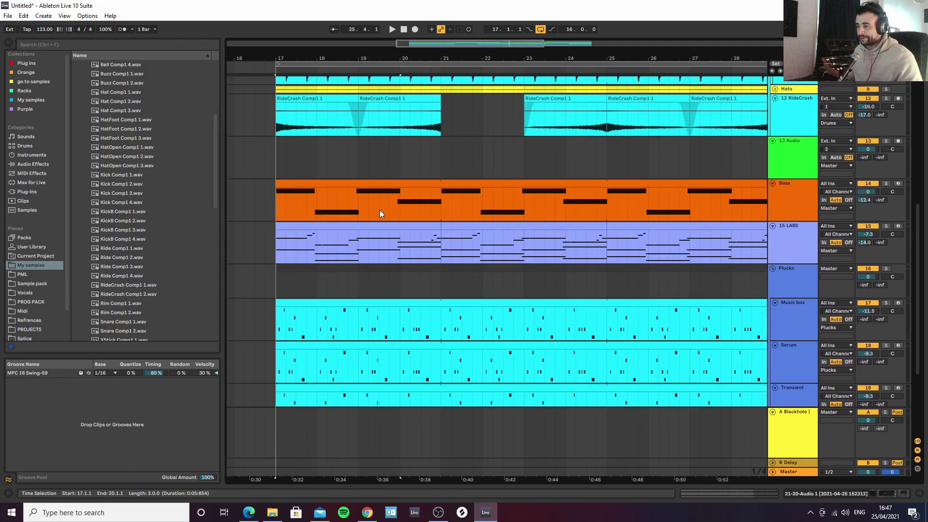
click(411, 130)
key(space)
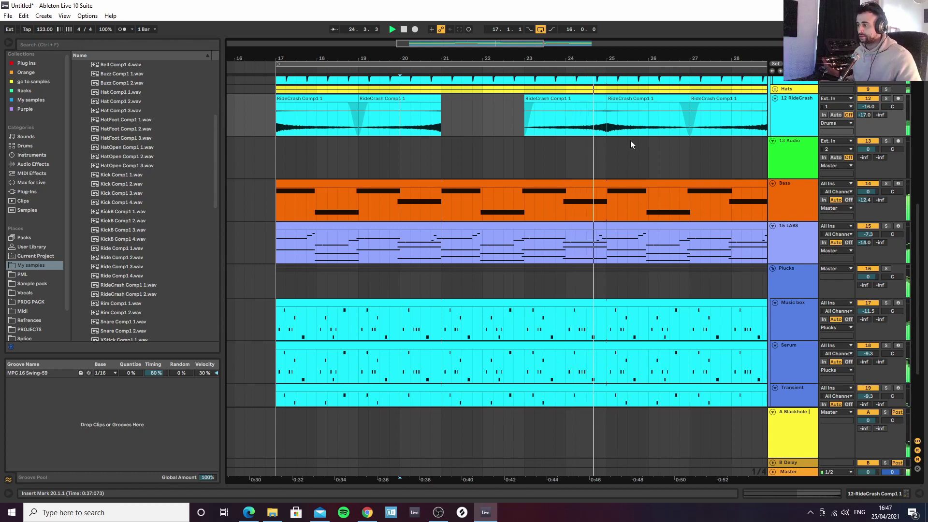
key(space)
Compare the playing mix with the Plucks group muted and unmuted, and lower that group's volume to -2.5 dB
drag(645, 56, 458, 61)
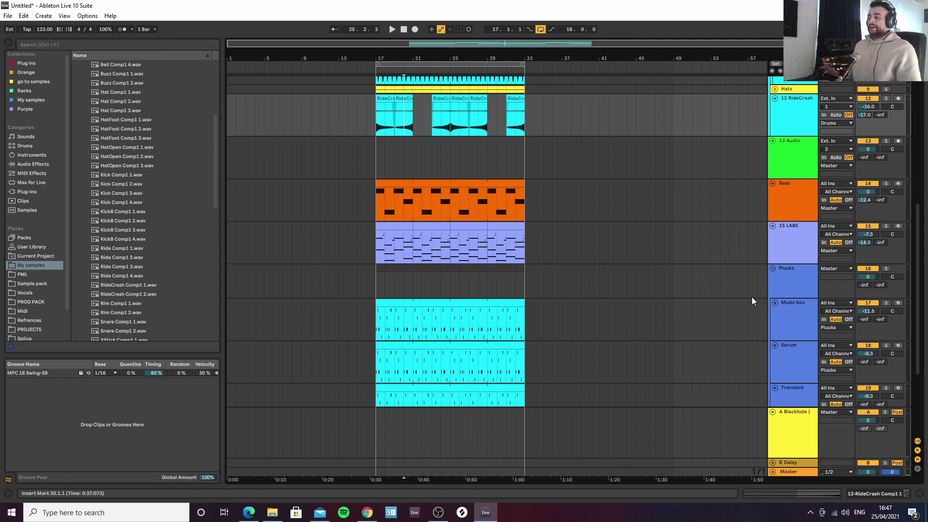
scroll(692, 289, down, 5)
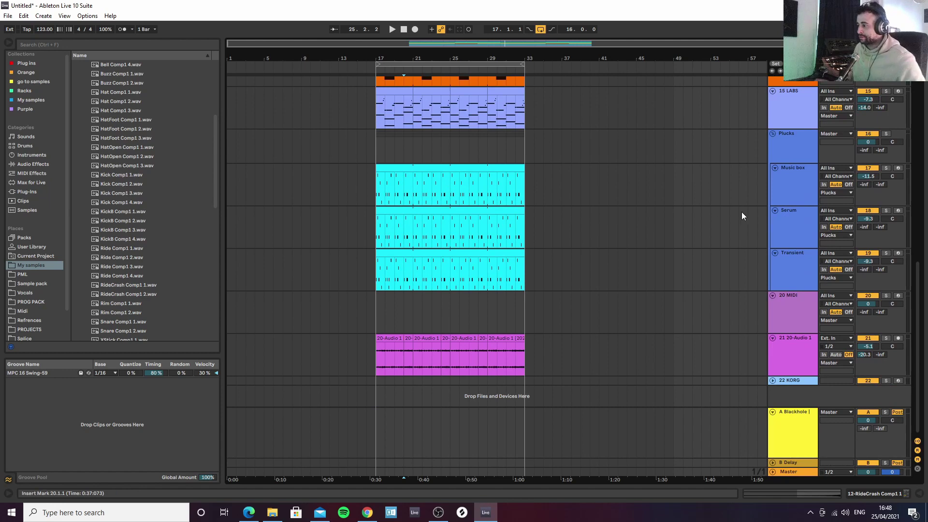
ctrl+scroll(433, 214, up, 5)
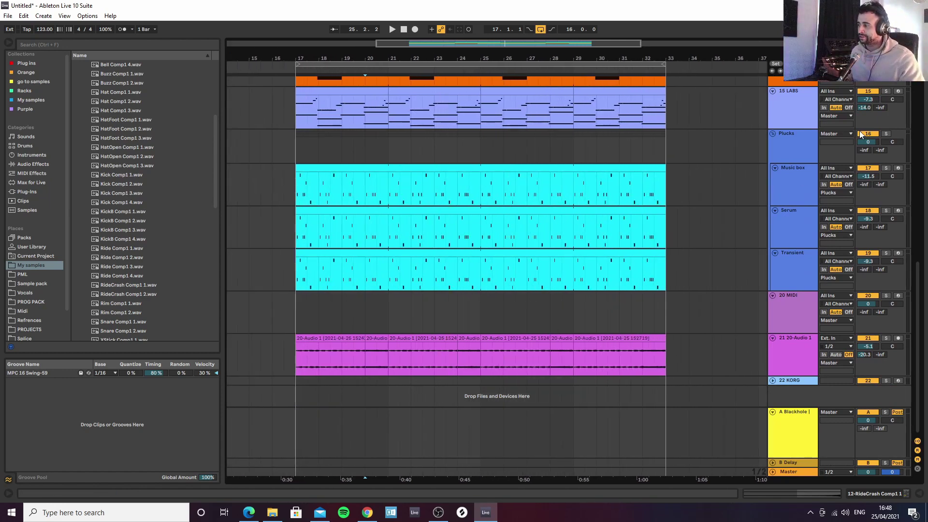
key(space)
click(868, 133)
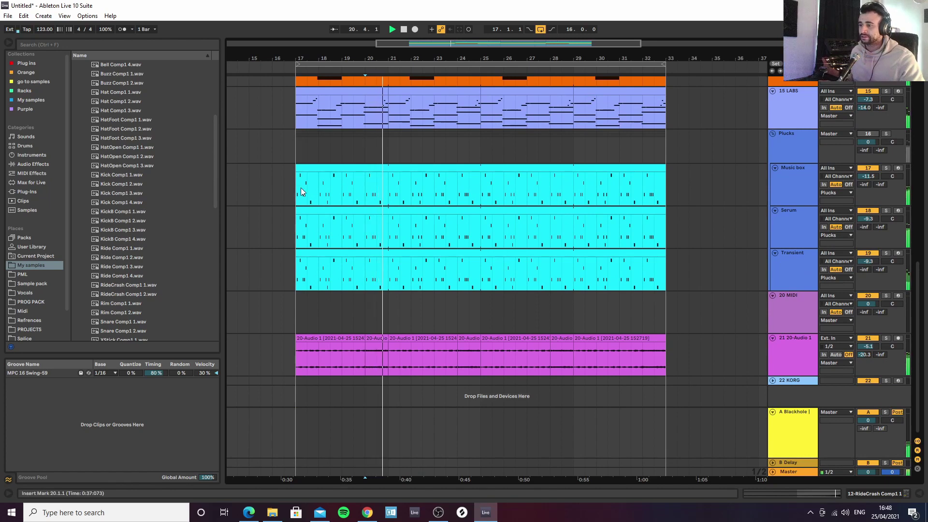
click(302, 188)
key(space)
key(space)
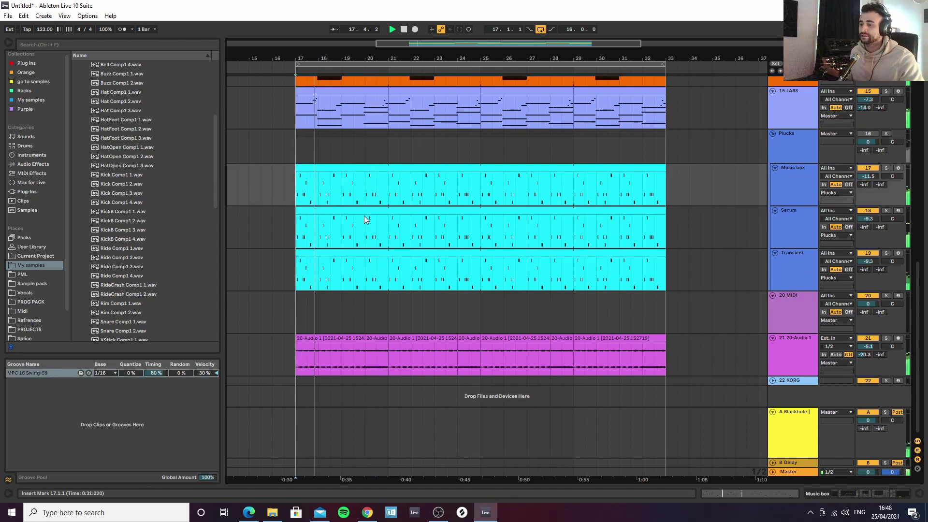
click(868, 133)
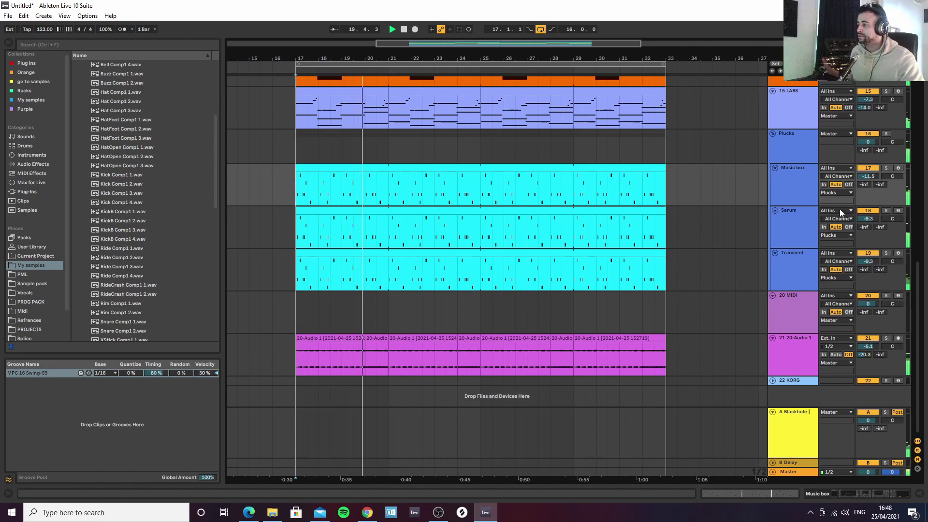
drag(875, 145, 875, 151)
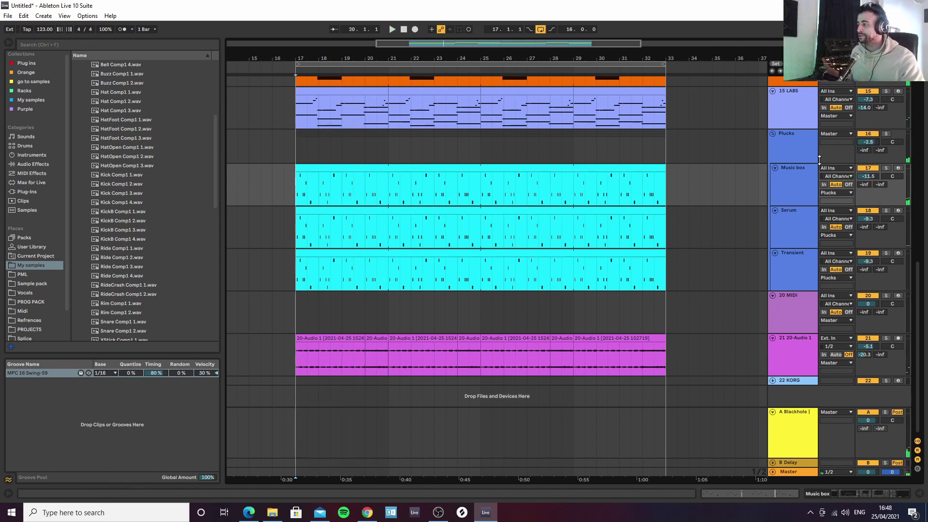
Mute the Serum pluck track and raise the Music box track's volume to -7.7 dB during playback from bar 17
click(796, 160)
click(795, 187)
click(804, 231)
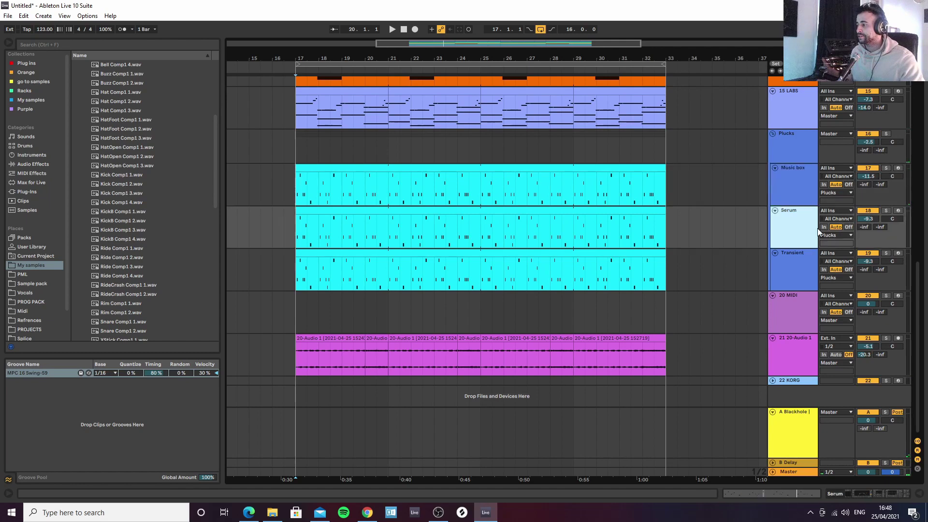
click(868, 211)
key(space)
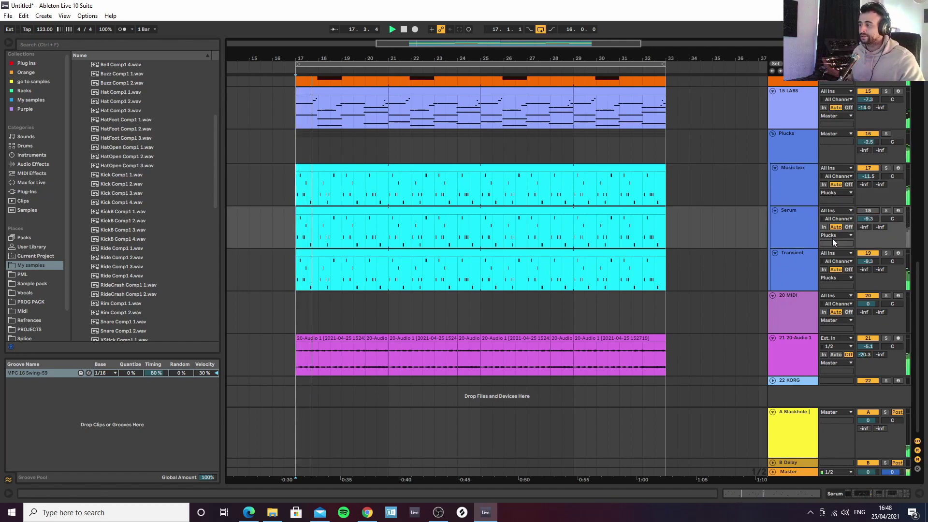
drag(867, 177, 867, 161)
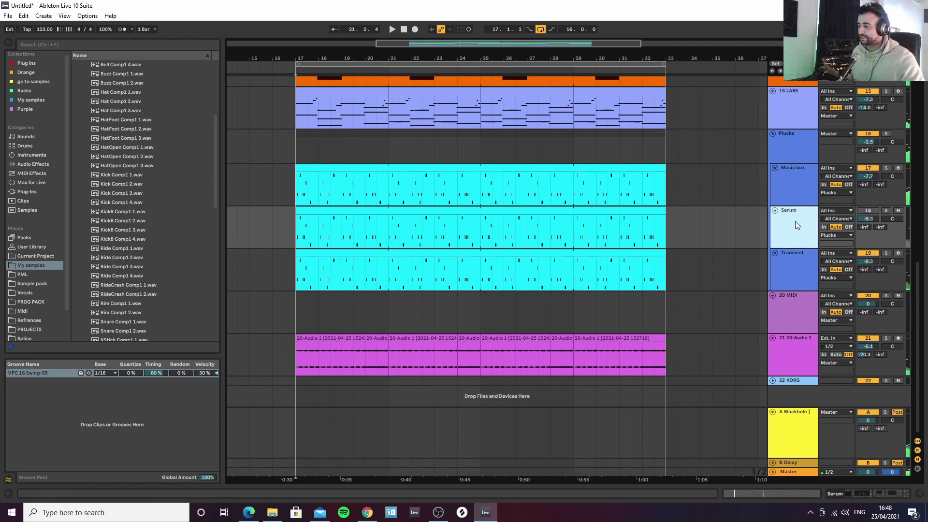
Show the Music box track's device chain, audition the track soloed, and turn on Mono in its Utility
click(808, 185)
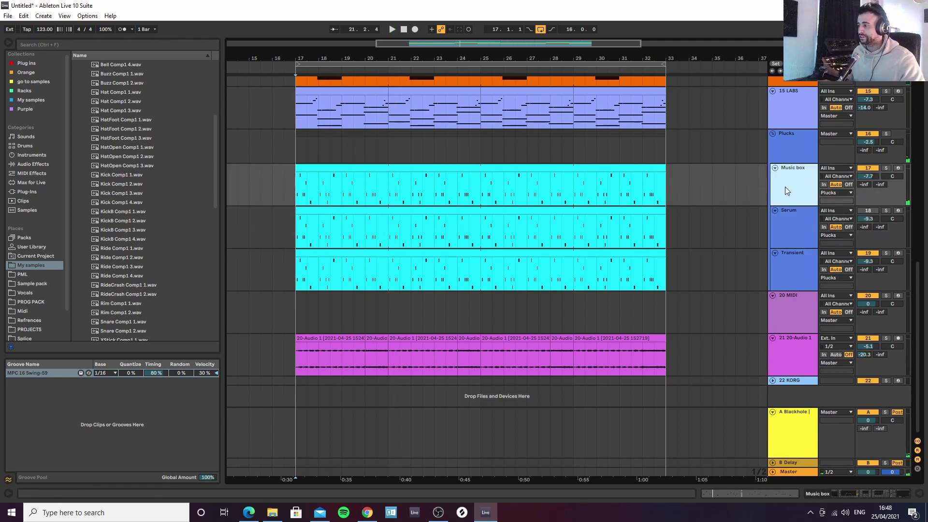
click(821, 494)
key(space)
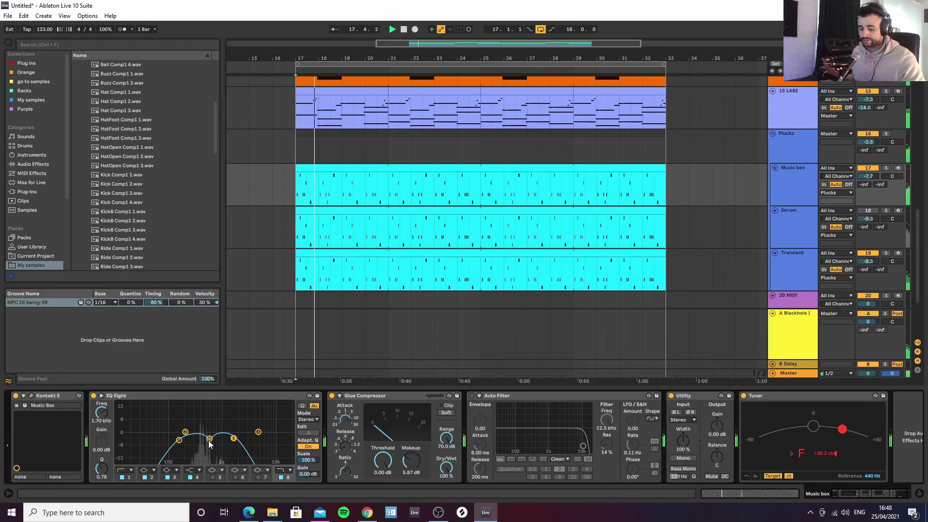
click(683, 457)
click(683, 458)
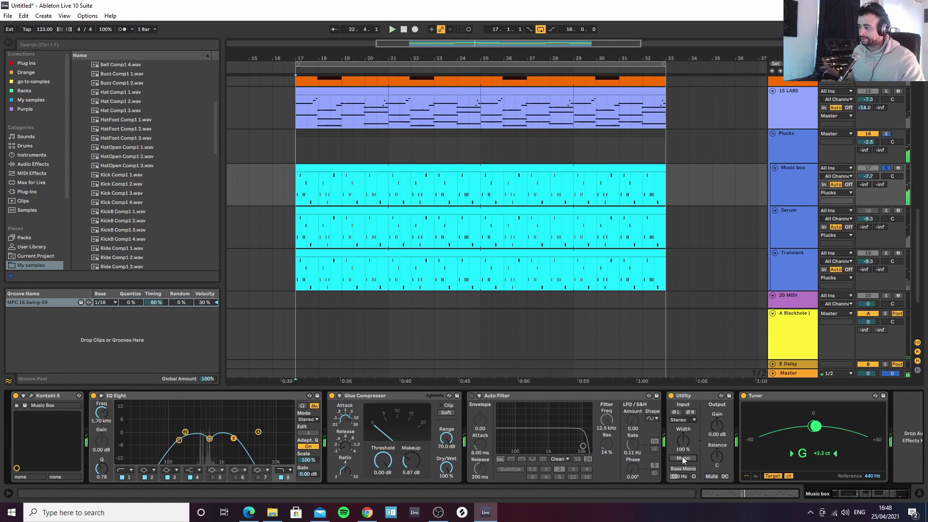
click(683, 459)
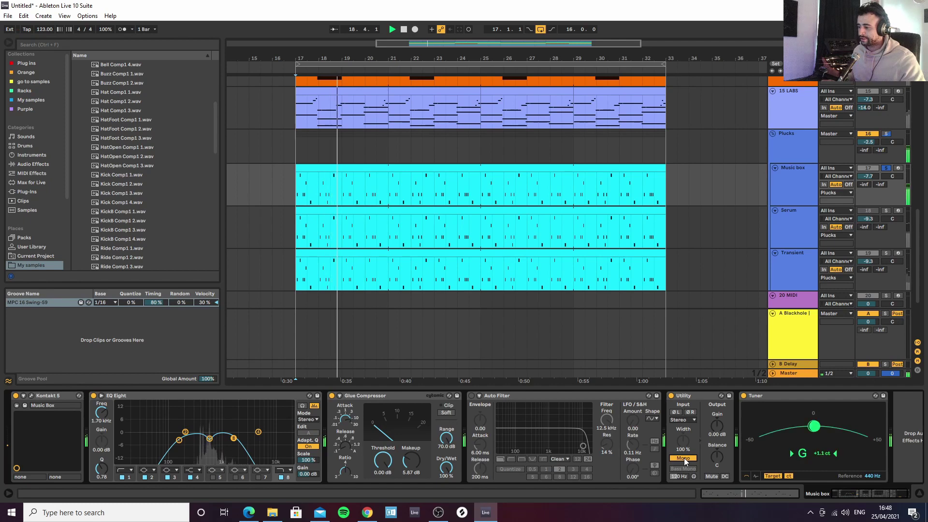
key(space)
key(s)
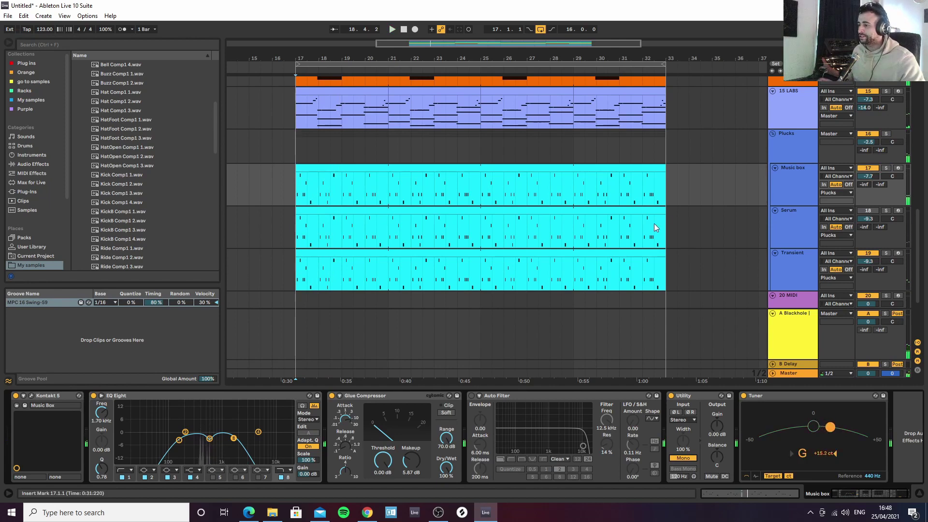
Unmute the Serum track with its volume lowered to -13.7 dB, and play the mix from bar 17
click(798, 229)
click(870, 211)
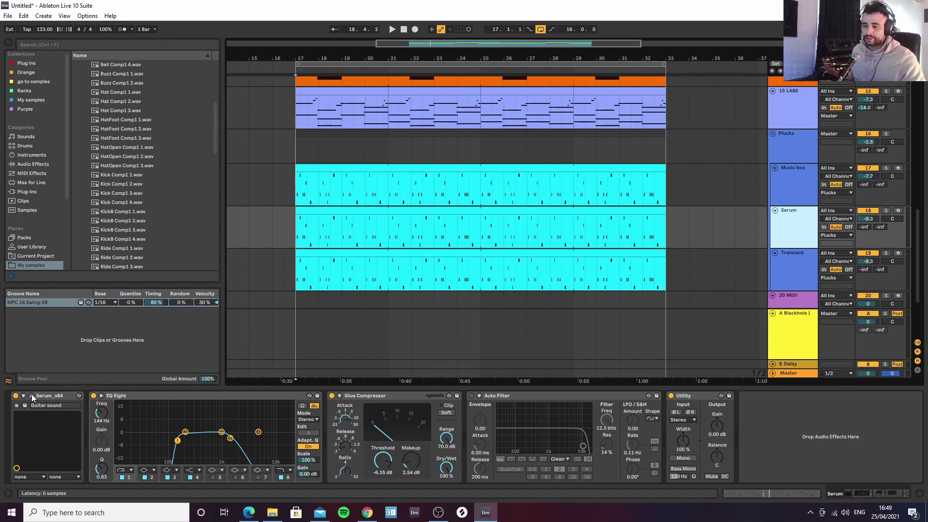
drag(874, 218, 868, 221)
key(space)
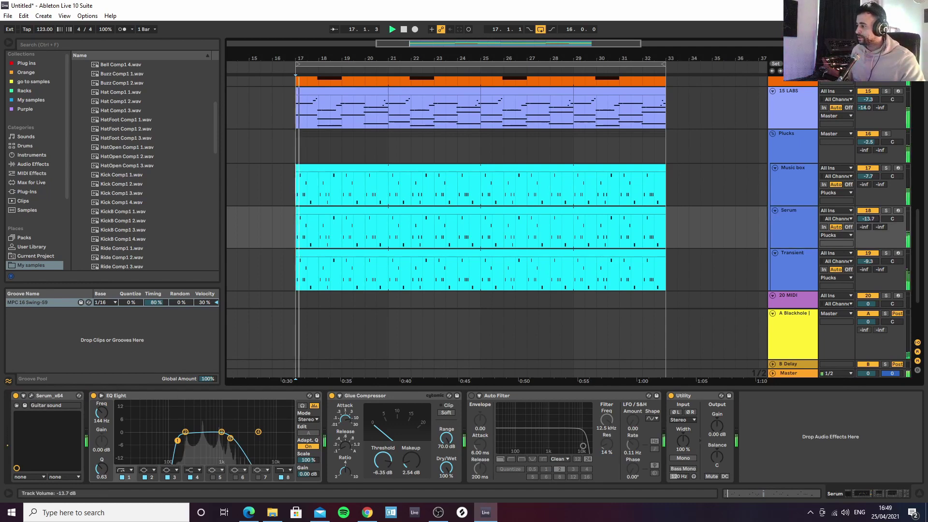
Lower the Serum track's volume to -16.2 dB and inspect its Guitar sound patch in the Serum plug-in window
drag(868, 220, 871, 221)
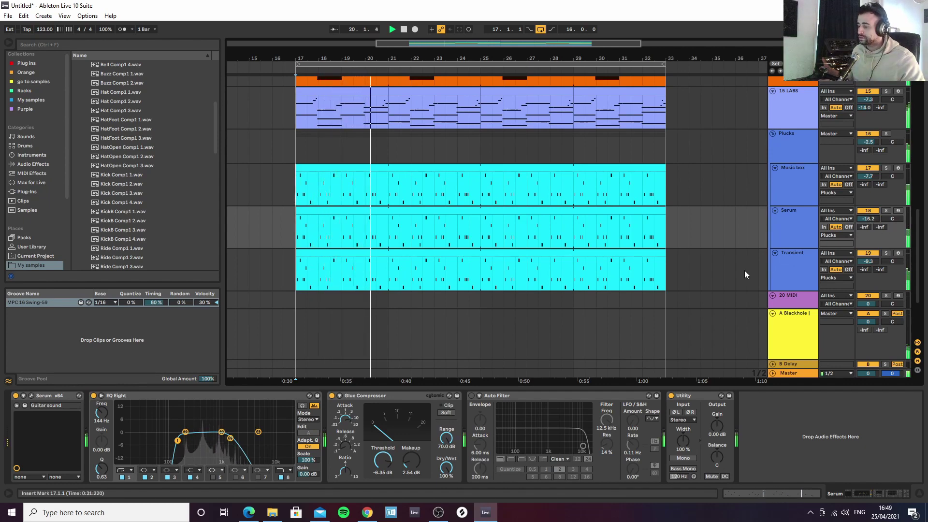
click(32, 395)
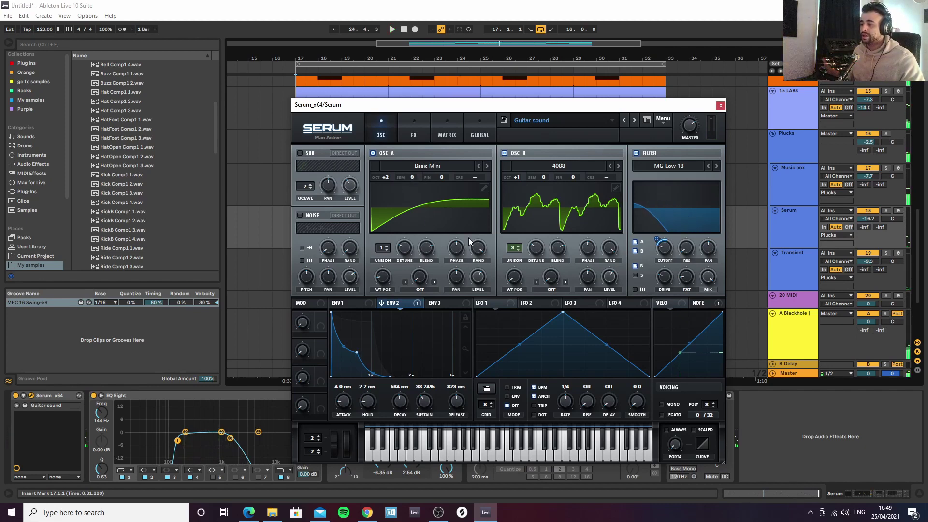
click(720, 105)
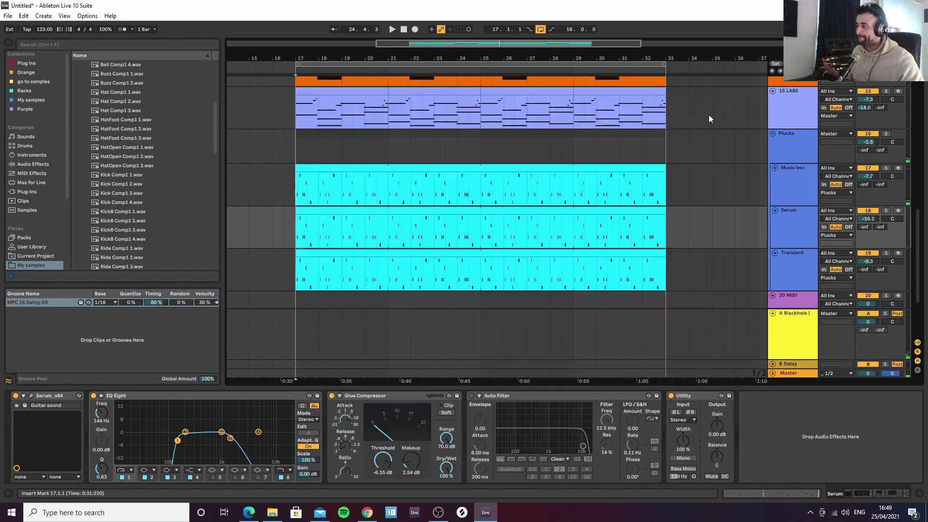
In the Serum track's clip, duplicate the three A1 notes from the first half of bar 1 into its second half and audition them
double_click(323, 212)
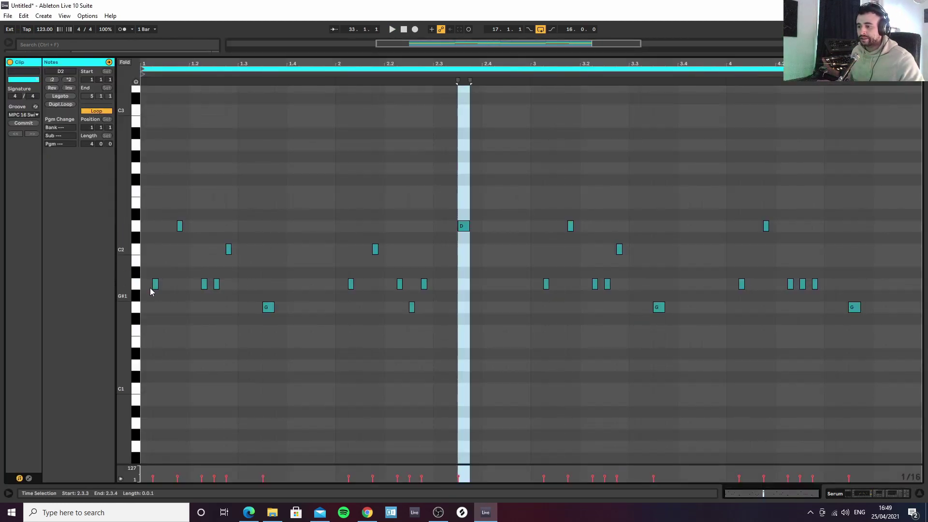
drag(142, 288, 237, 284)
key(ctrl+d)
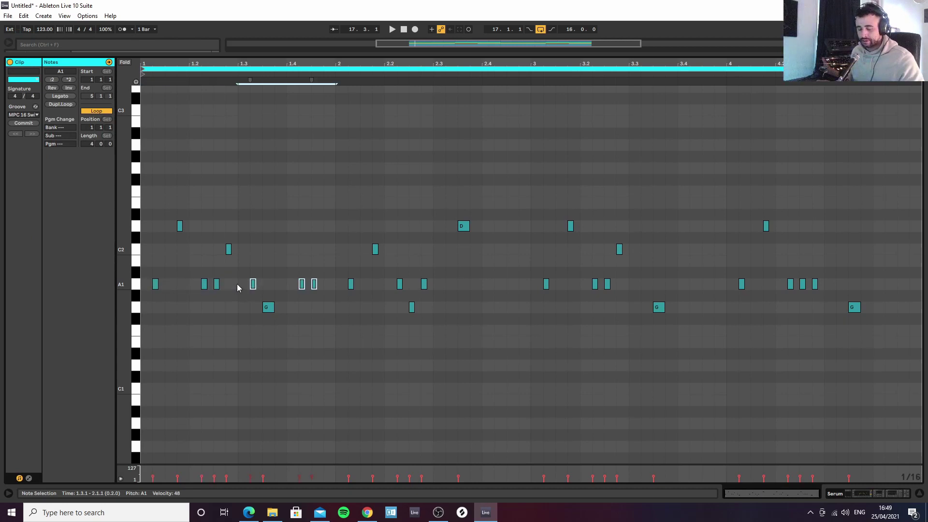
key(space)
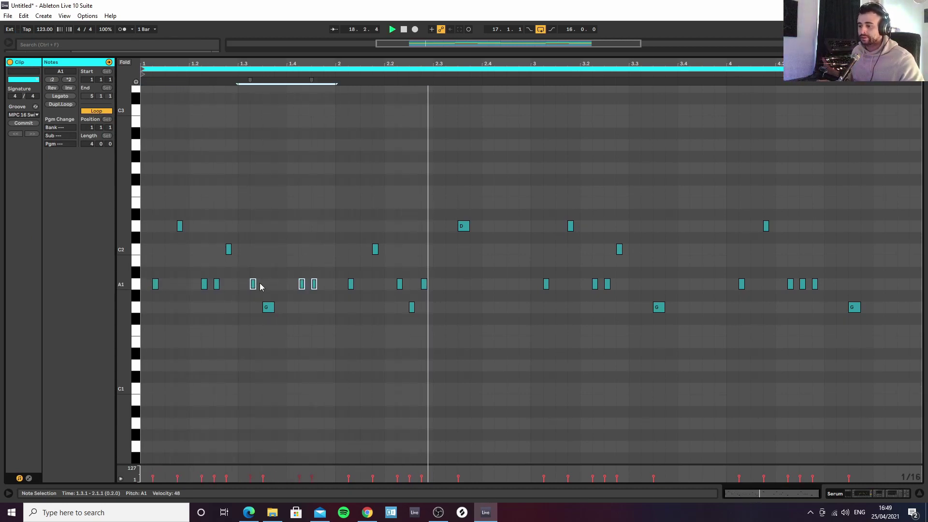
Copy the duplicated three-note A1 pattern into the second halves of bars 2, 3 and 4, starting each copy at 2.3.2, 3.3.2 and 4.3.2
drag(252, 284, 451, 289)
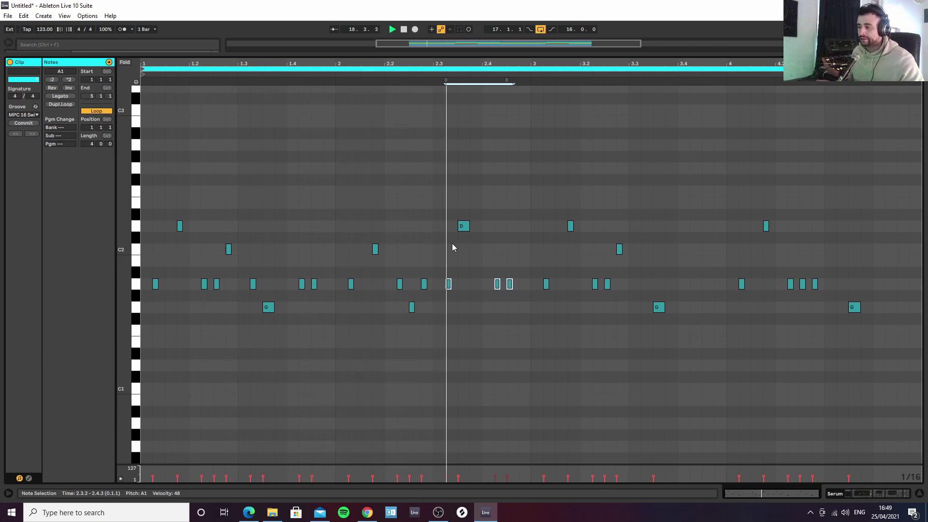
drag(454, 288, 651, 284)
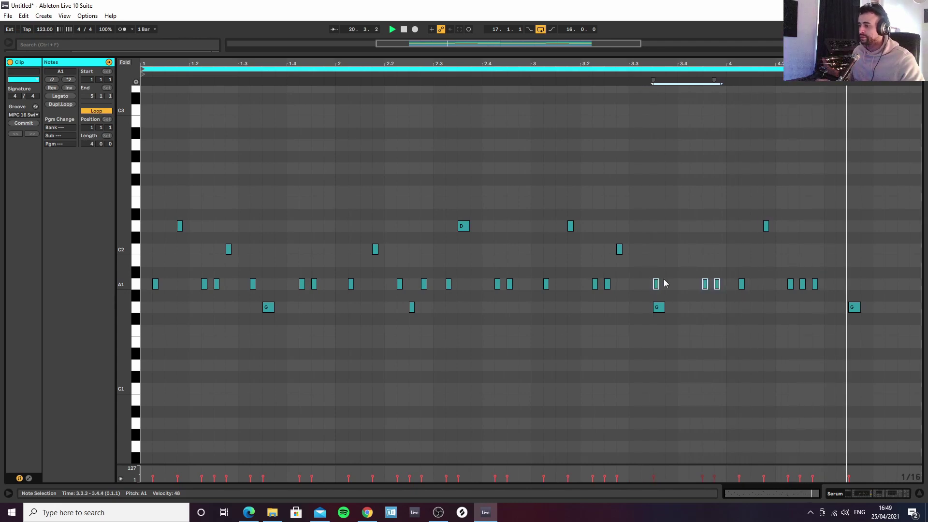
key(Left)
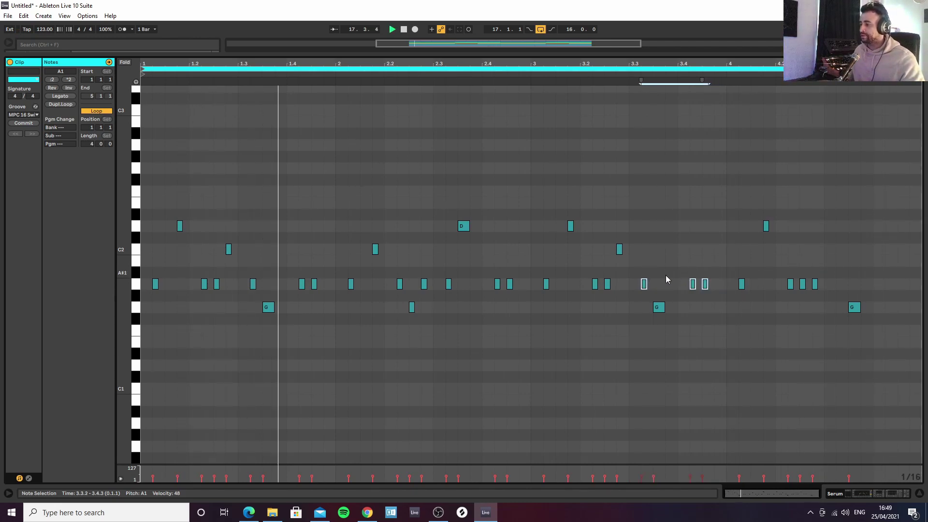
drag(643, 284, 842, 285)
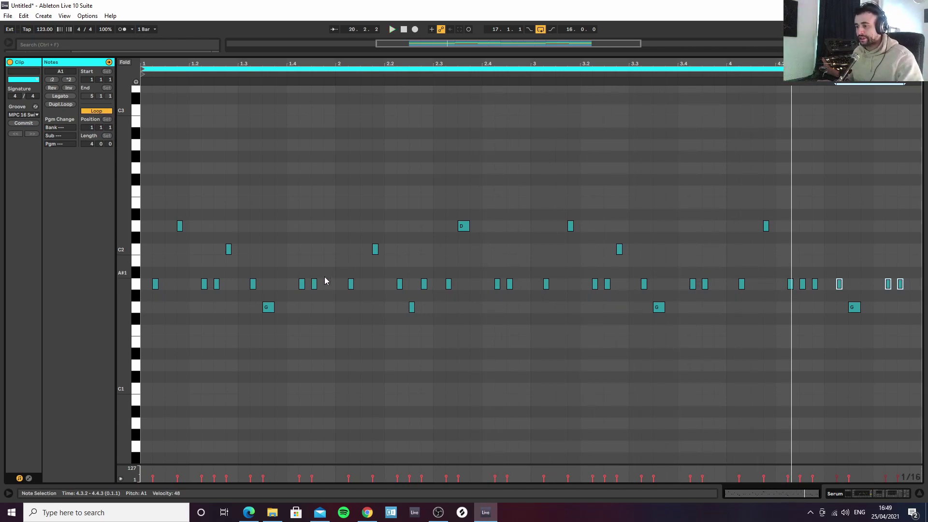
Try transposing the three A1 notes in the first half of bar 2 down to F1 and audition the change
scroll(346, 202, down, 4)
click(340, 201)
drag(352, 202, 430, 196)
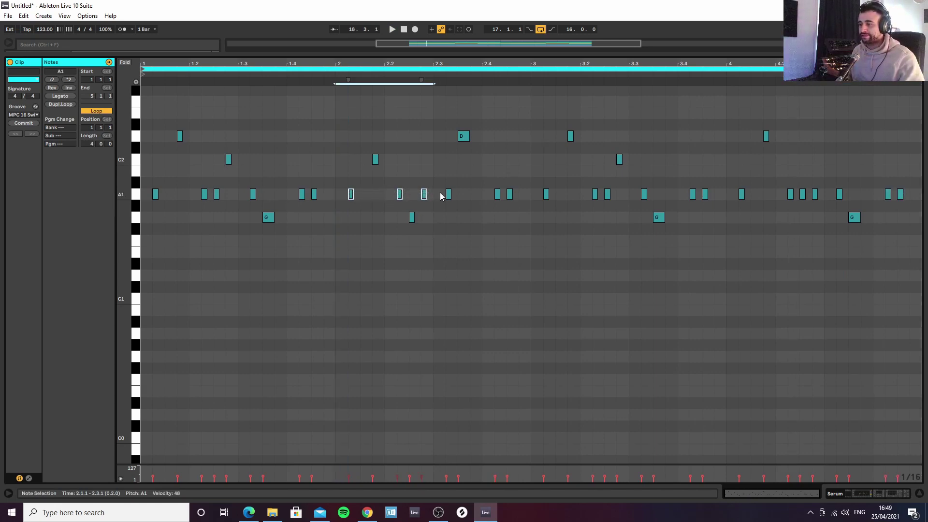
key(Down)
key(space)
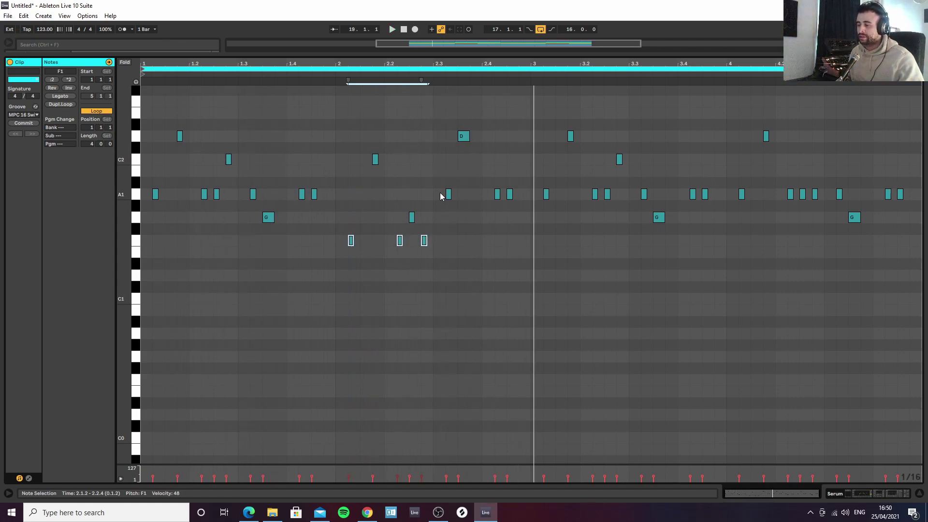
key(Up)
key(Up)
key(Up)
key(Up)
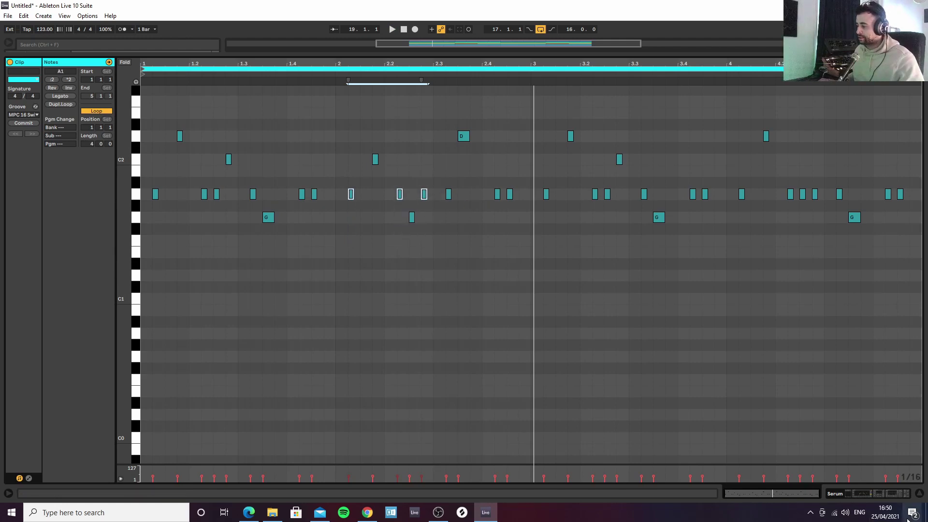
Open the first 15 LABS clip to check its chord notes, and return to the arrangement
click(920, 496)
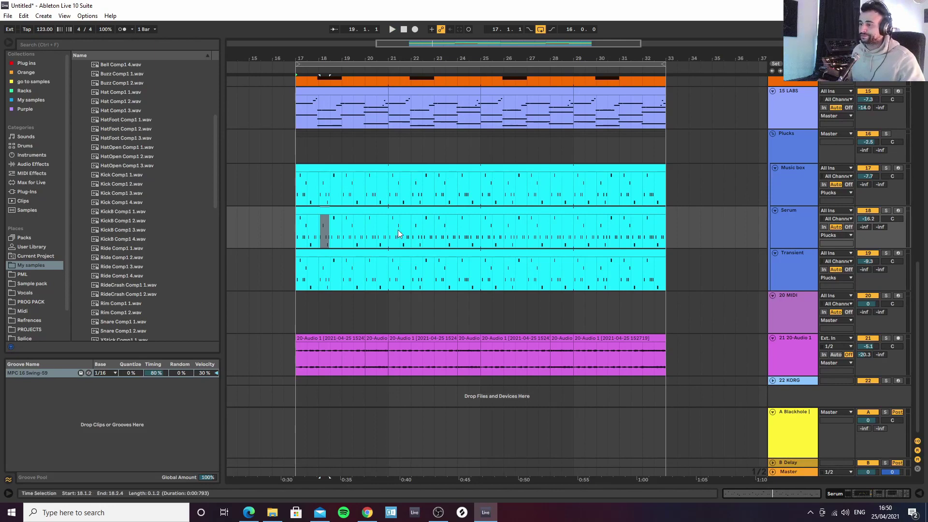
scroll(398, 237, up, 3)
double_click(360, 180)
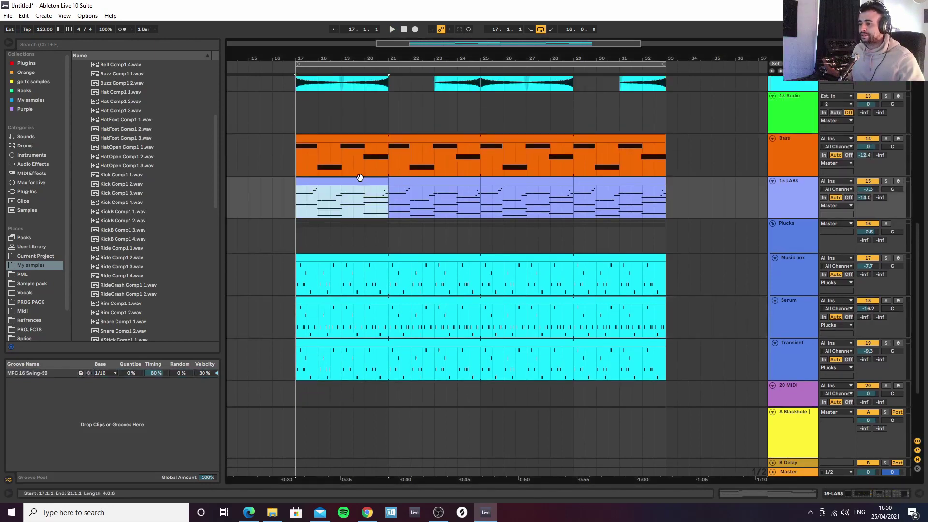
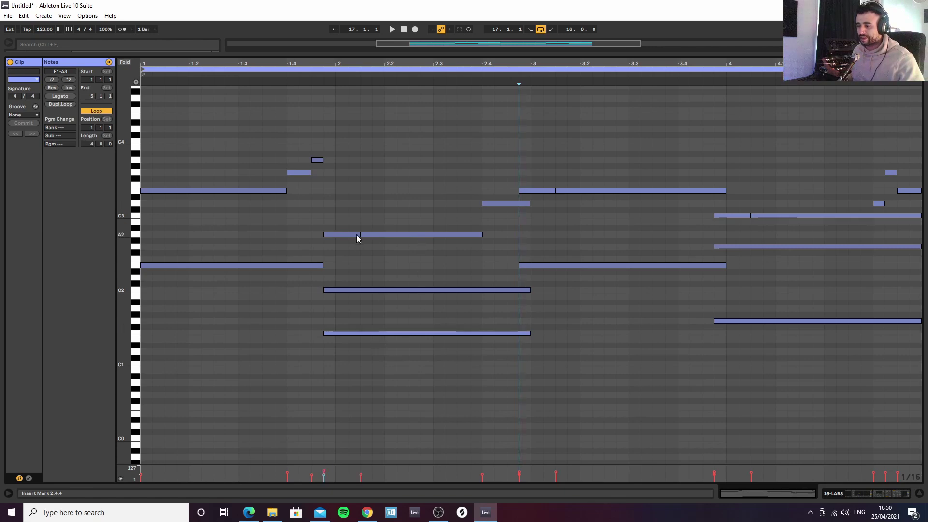
click(919, 494)
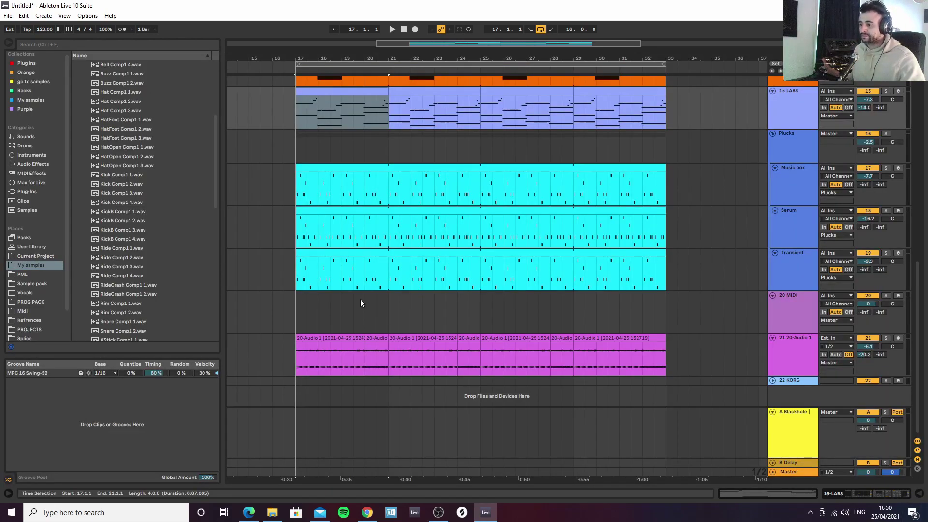
Transpose the six A1 notes in bar 1 of the Serum clip down to E1, audition them, and raise them an octave to E2
double_click(333, 225)
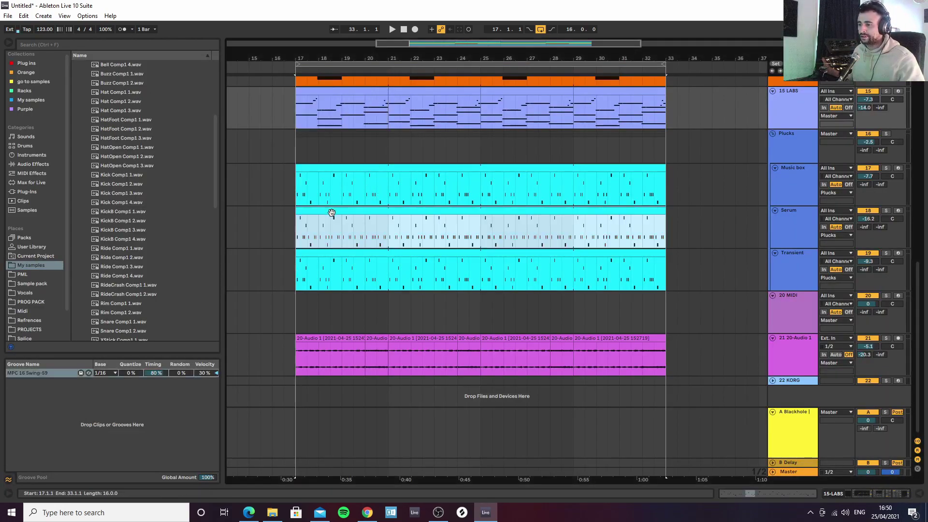
drag(142, 196, 271, 194)
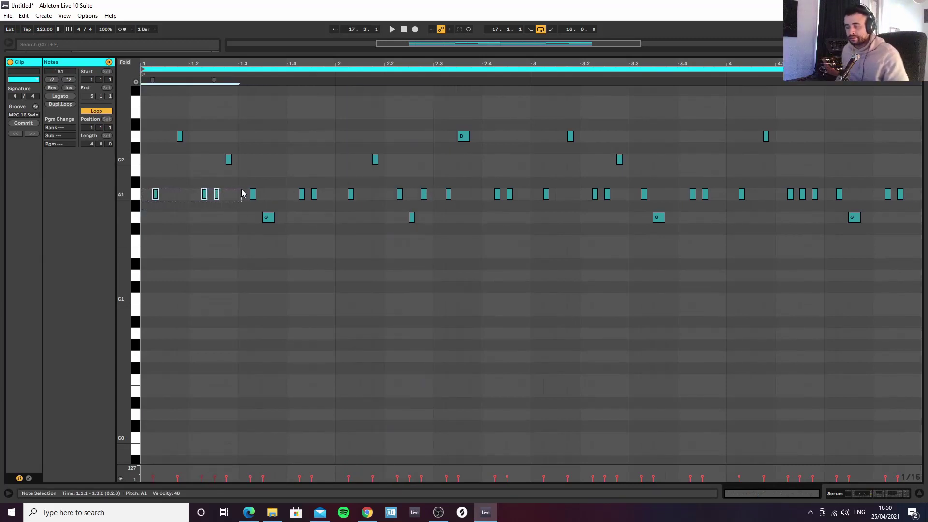
key(Up)
key(Up)
key(Up)
key(Up)
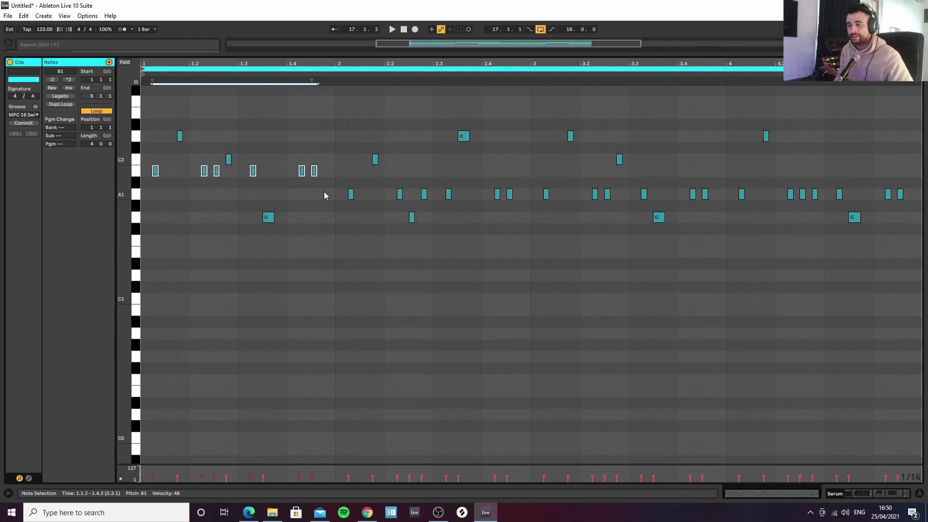
key(Down)
key(Down)
key(Down)
key(Down)
key(Down)
key(Down)
key(Down)
key(Down)
key(Down)
key(Down)
key(Down)
key(Up)
key(Up)
key(space)
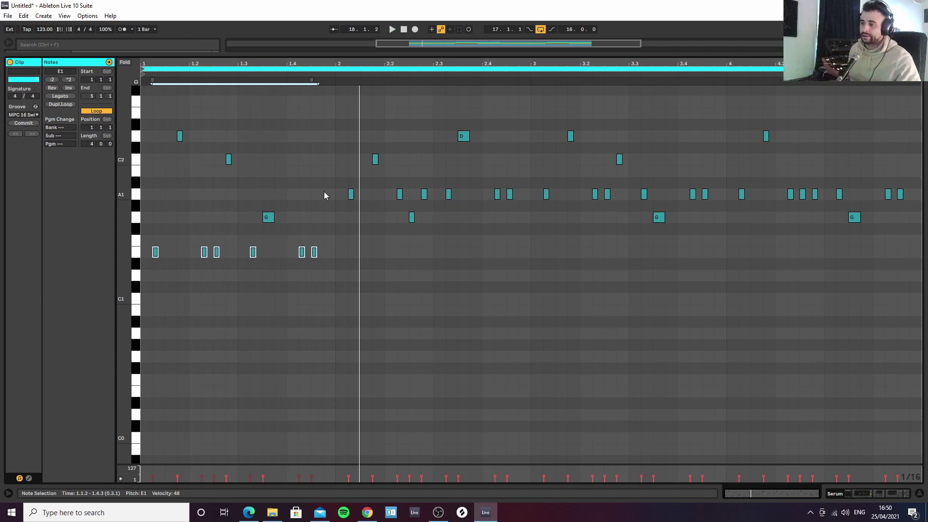
key(shift+Up)
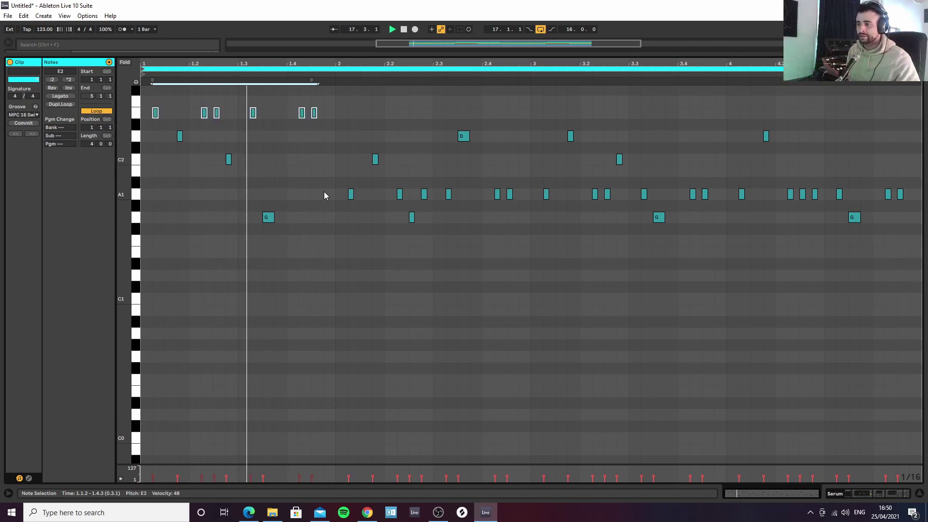
Select the six A1 notes in bar 2 and audition the transposed pattern against the mix
drag(339, 199, 391, 200)
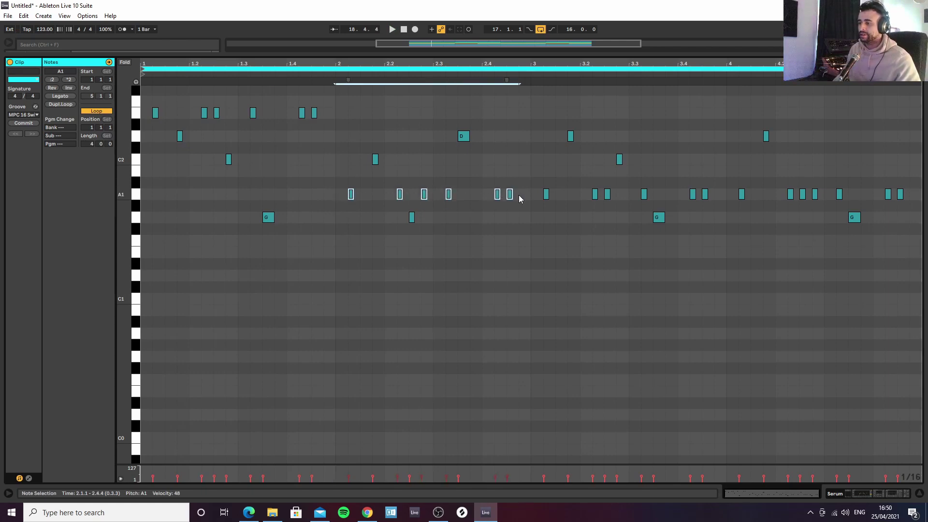
key(space)
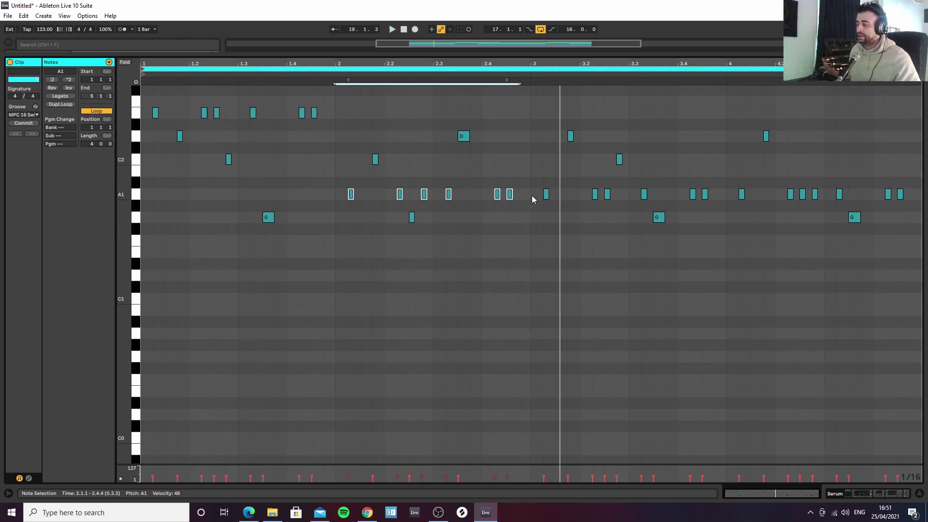
click(720, 132)
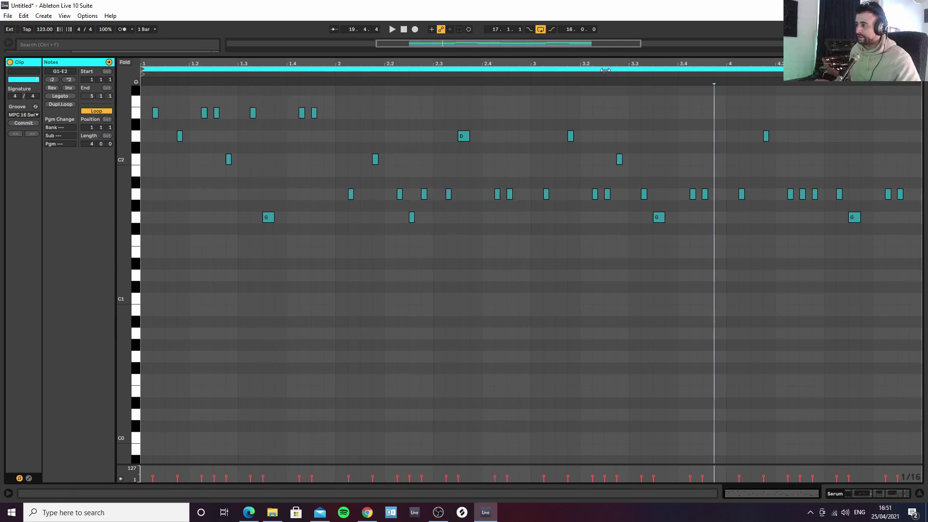
Shrink the note editor to reveal the arrangement and assign the Serum track's blue colour to its clips
drag(577, 55, 567, 229)
key(ctrl+shift+t)
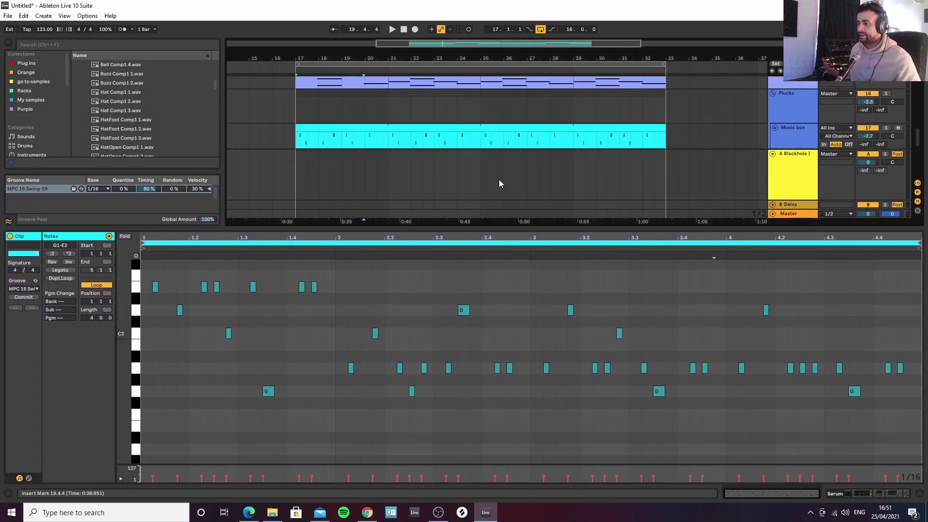
key(ctrl+z)
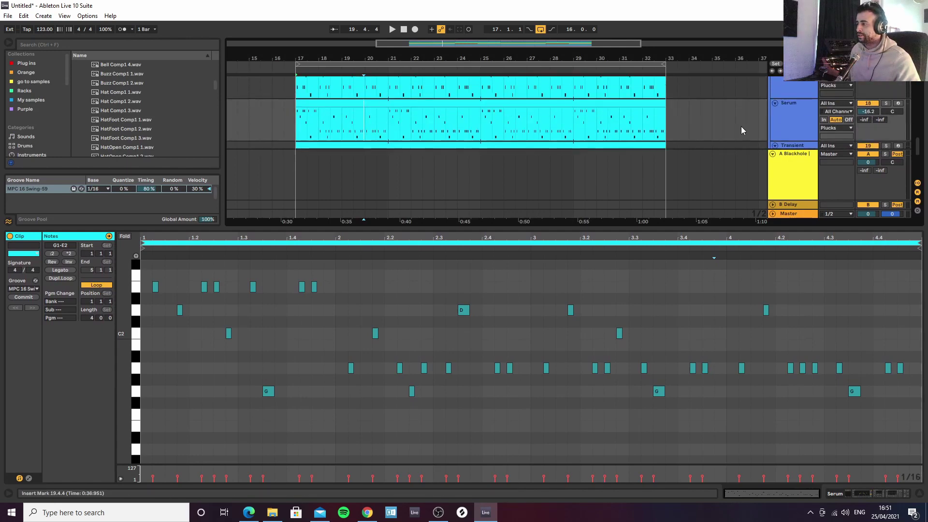
right_click(798, 129)
click(831, 290)
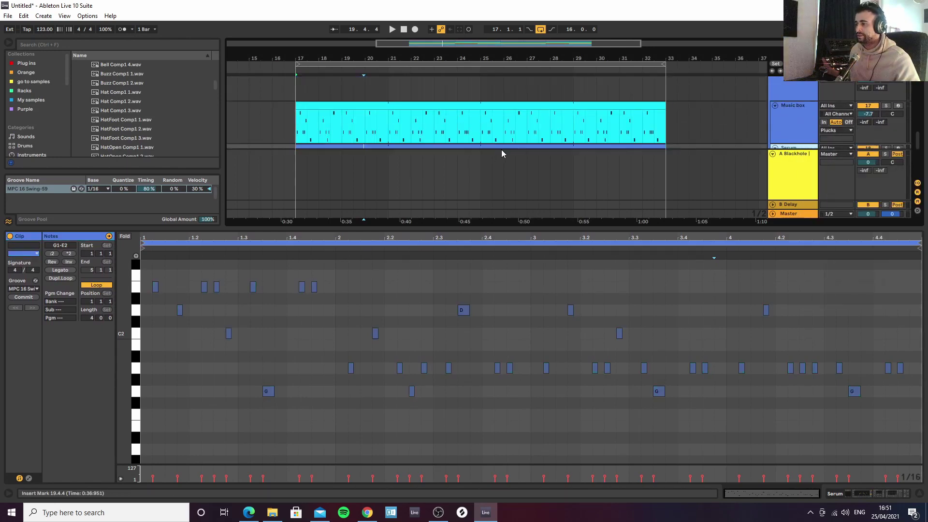
Select the Serum and 15 LABS clips together for multi-clip editing, and enlarge the note editor
click(445, 100)
scroll(394, 119, up, 8)
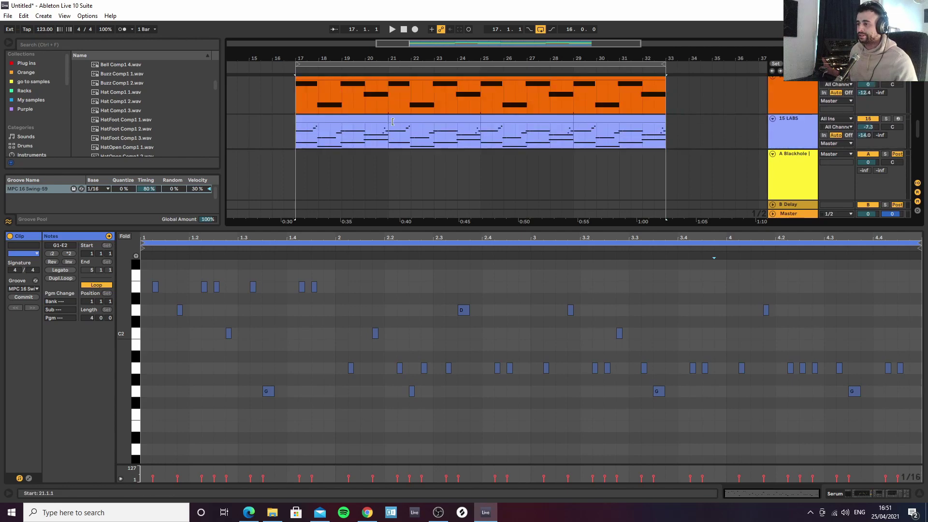
click(357, 143)
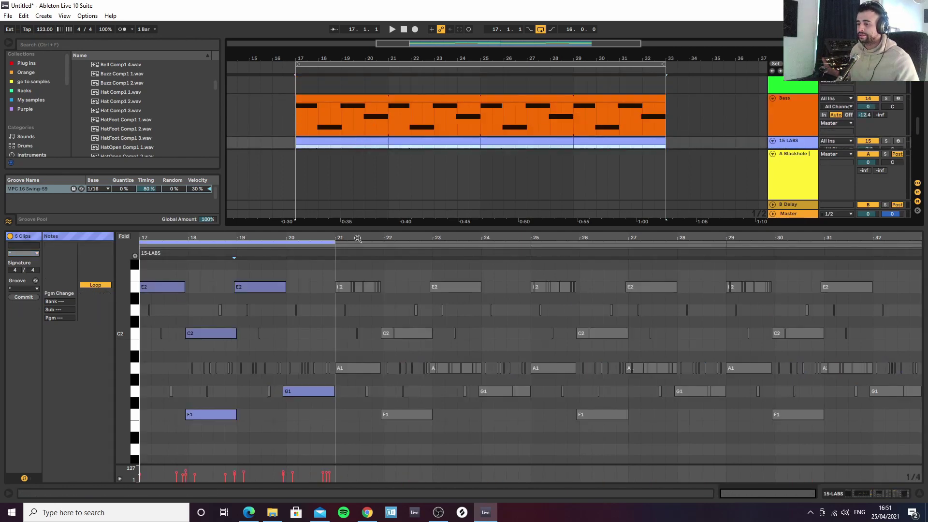
drag(359, 228, 347, 91)
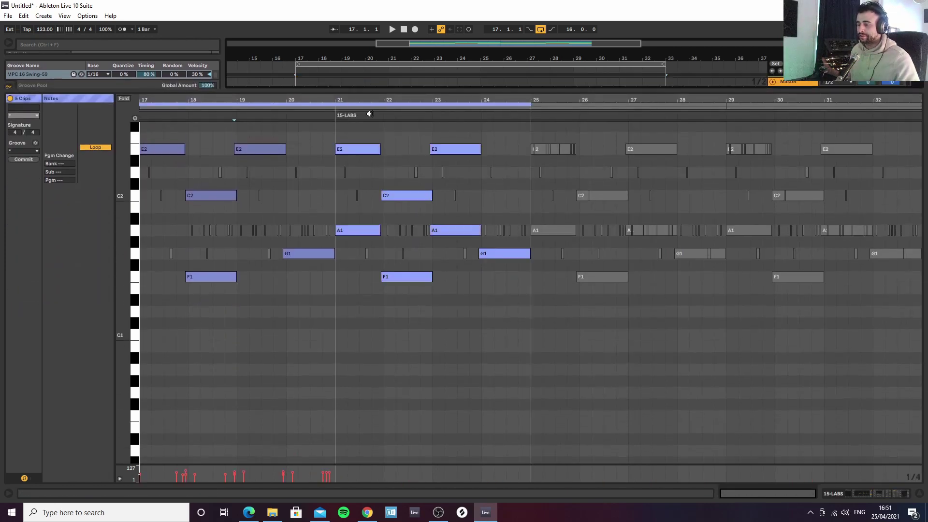
Focus on bars 17 to 21 and switch between the 15 LABS and Serum clips to compare the chord notes with the pluck notes
click(229, 230)
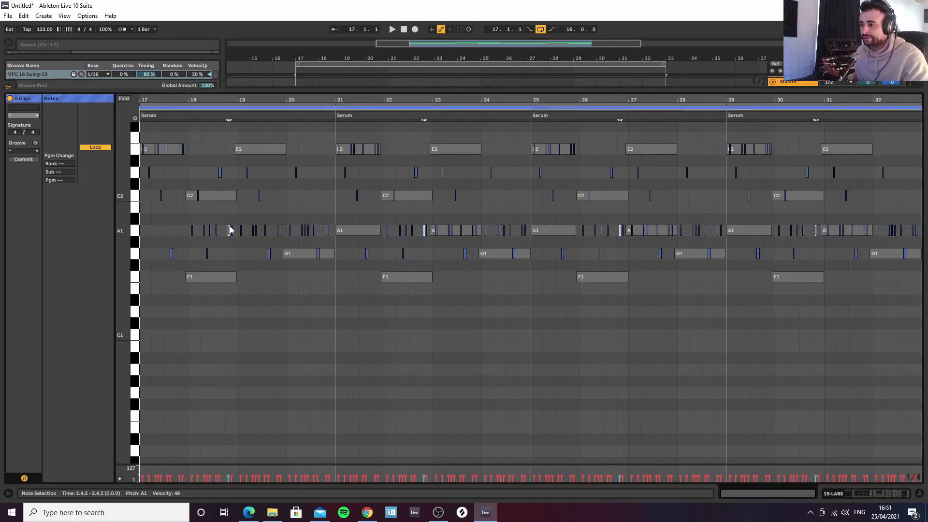
drag(205, 101, 242, 102)
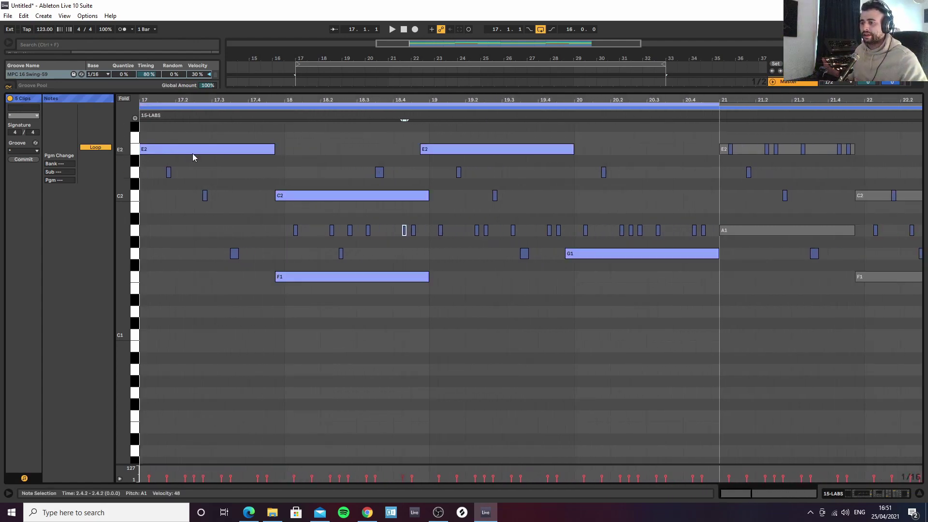
click(166, 152)
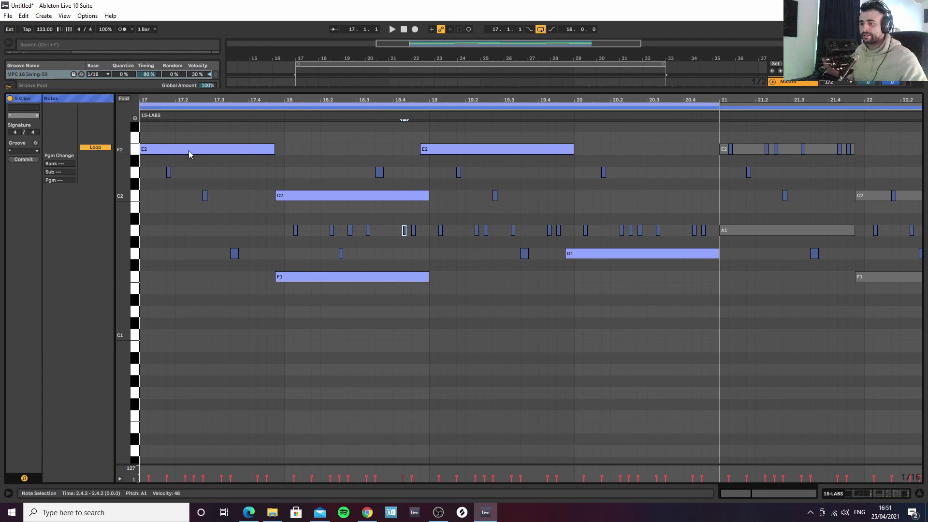
click(324, 237)
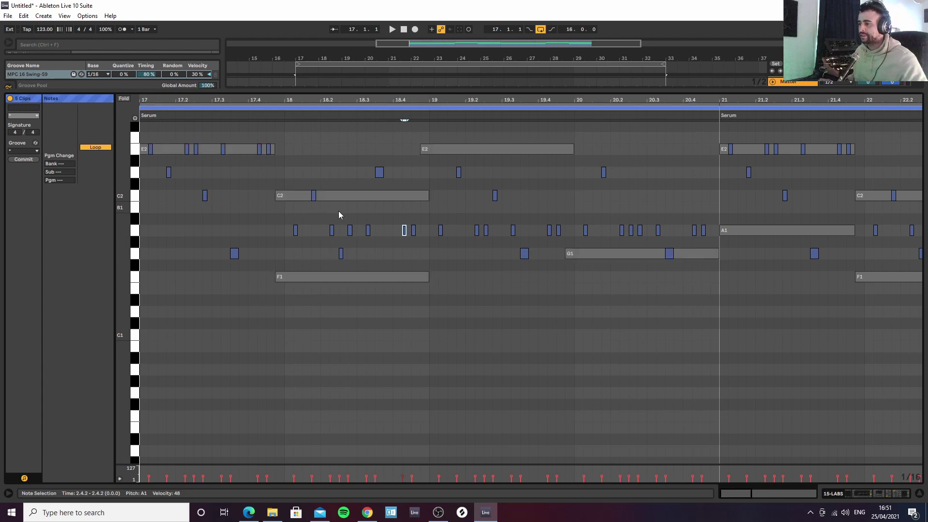
Transpose the Serum pluck's six A1 notes in bar 18 up to C2 and audition the change
scroll(366, 219, up, 4)
click(286, 276)
drag(288, 270, 427, 272)
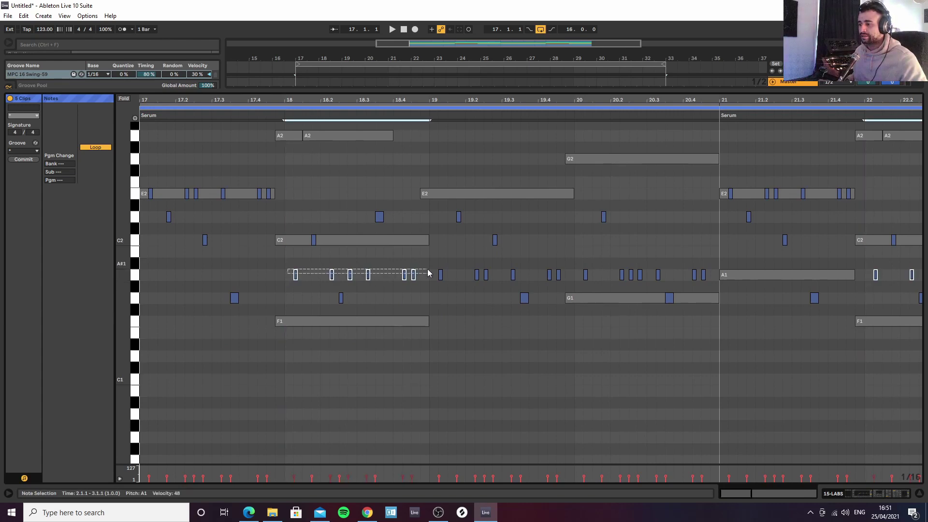
key(Up)
key(Up)
key(Up)
key(space)
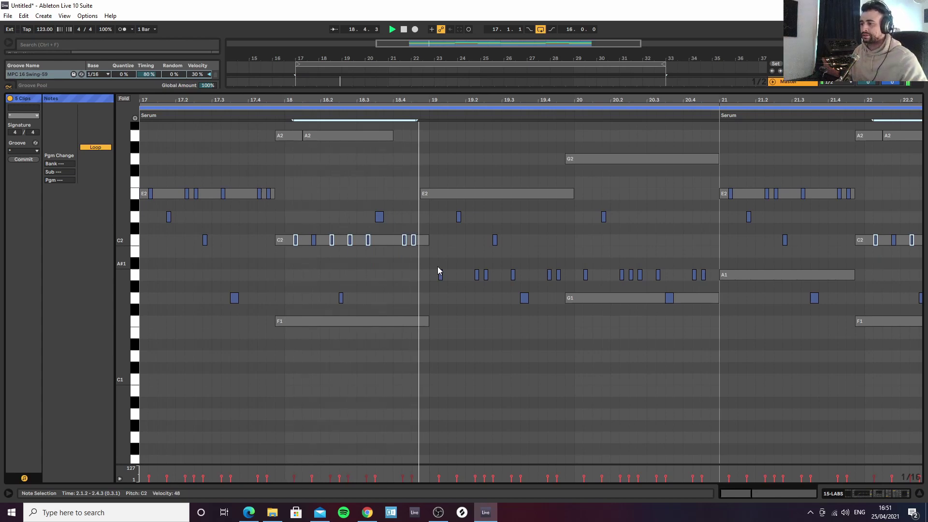
Transpose the six A1 pluck notes in bar 19 up to E2 and play the loop
click(440, 275)
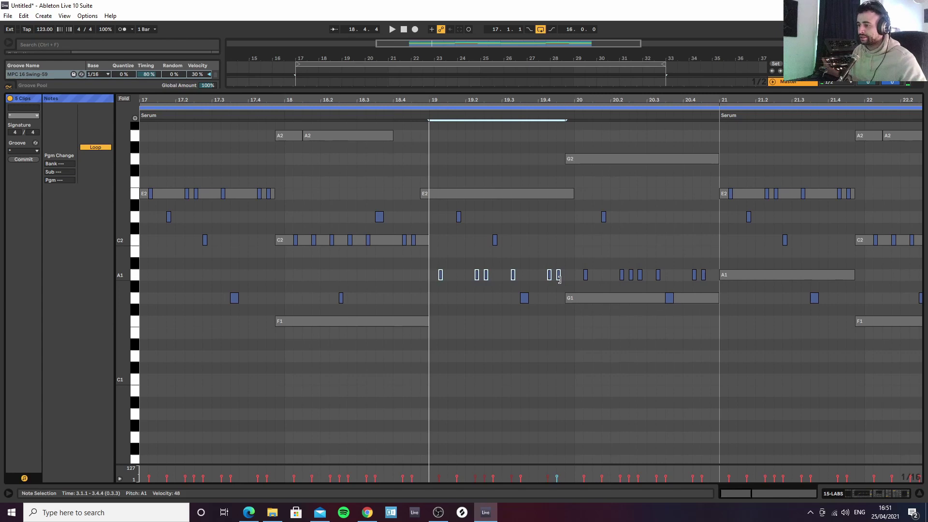
key(Up)
key(Up)
key(Up)
key(Up)
key(Up)
key(Up)
key(space)
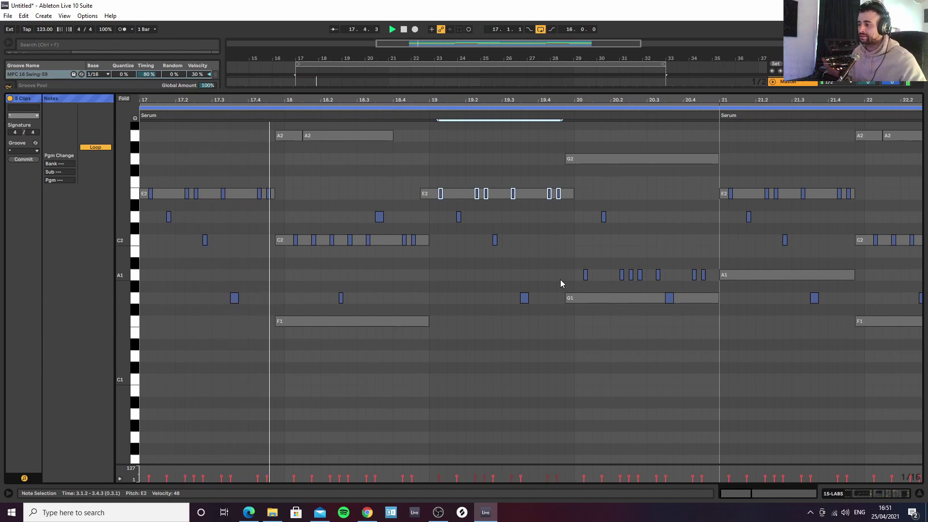
Lower the A1 pluck notes in bar 20 to G1 and listen to the new progression
drag(567, 276, 711, 279)
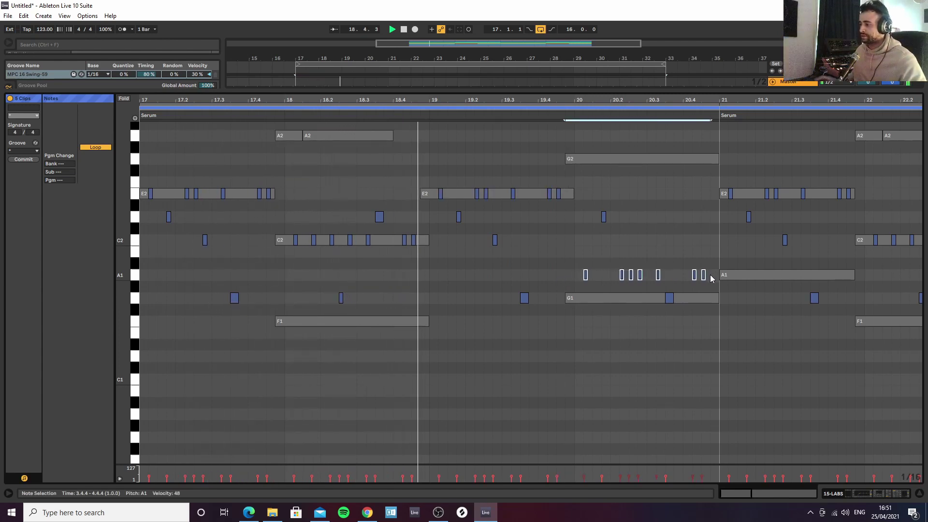
key(Down)
key(Down)
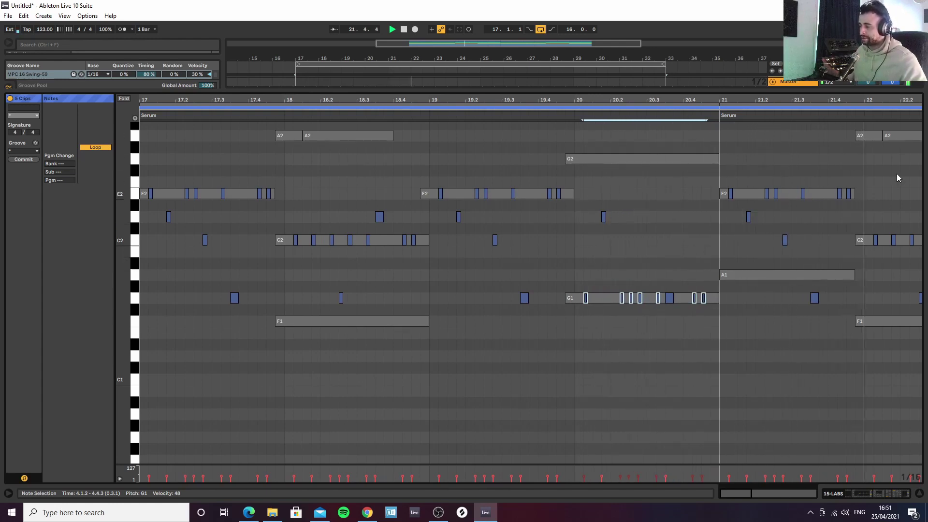
key(space)
Lower the short G1 pluck note in the second beat of bar 18 to F1
scroll(219, 237, up, 2)
click(218, 240)
click(205, 285)
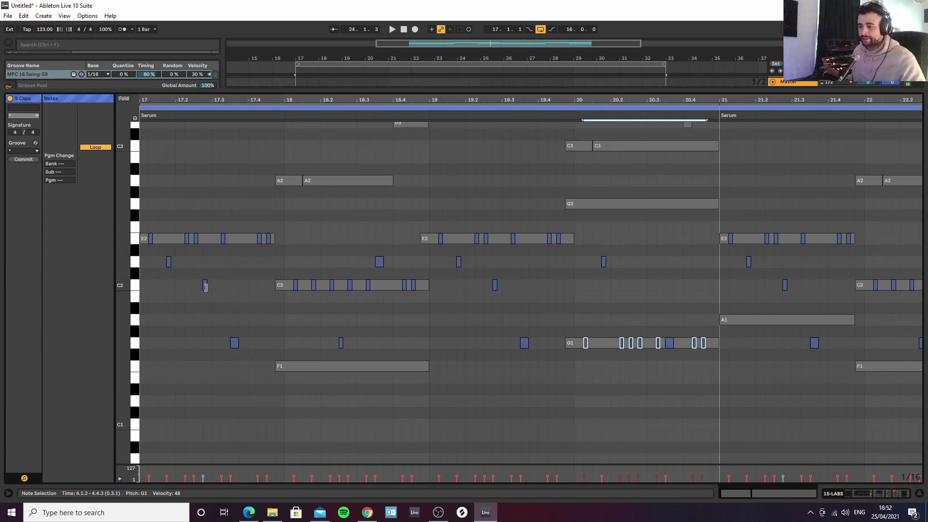
click(205, 285)
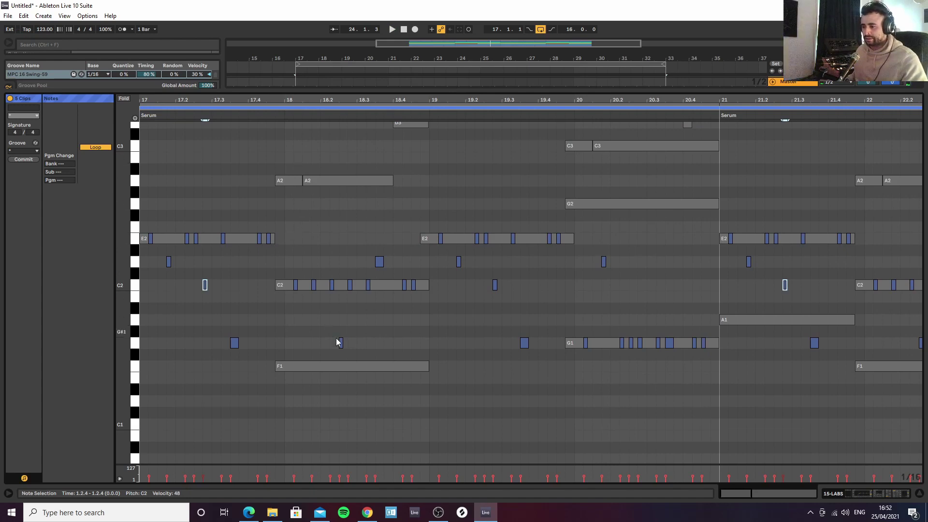
click(378, 264)
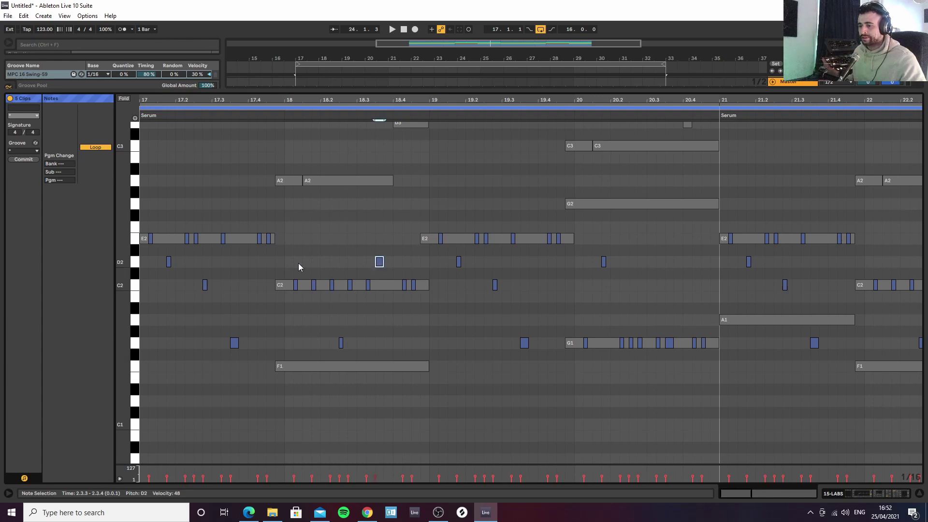
click(340, 343)
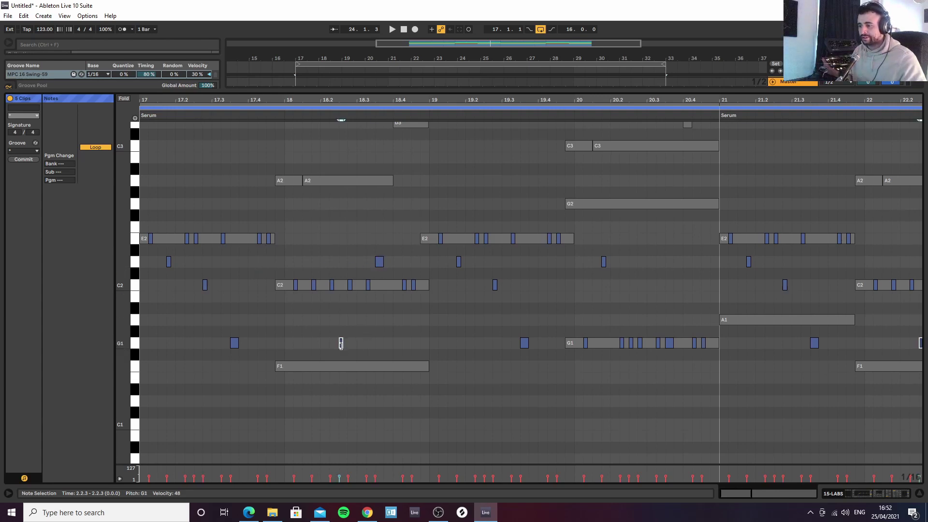
key(Down)
key(Down)
Lower the longer D2 pluck note in bar 18 to A1 and audition the pattern
click(379, 261)
key(Down)
key(Down)
key(Down)
key(Down)
key(Down)
key(space)
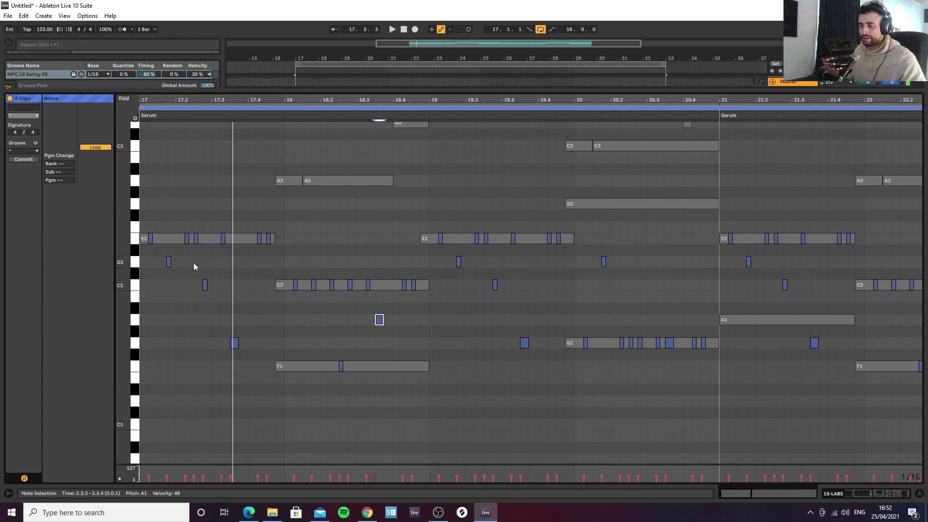
Raise the second-to-last E2 pluck note in bar 17 to G2 and audition it
scroll(195, 265, up, 5)
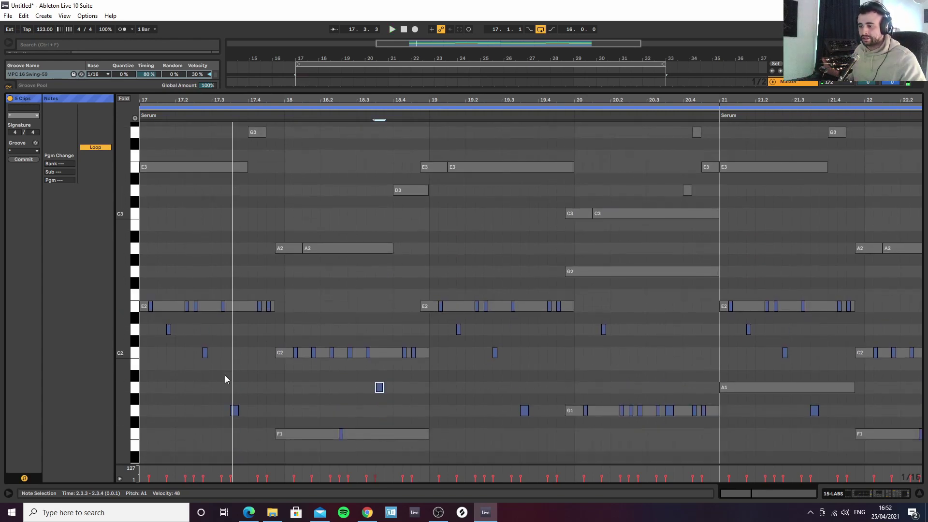
click(259, 308)
key(Up)
key(Up)
key(Up)
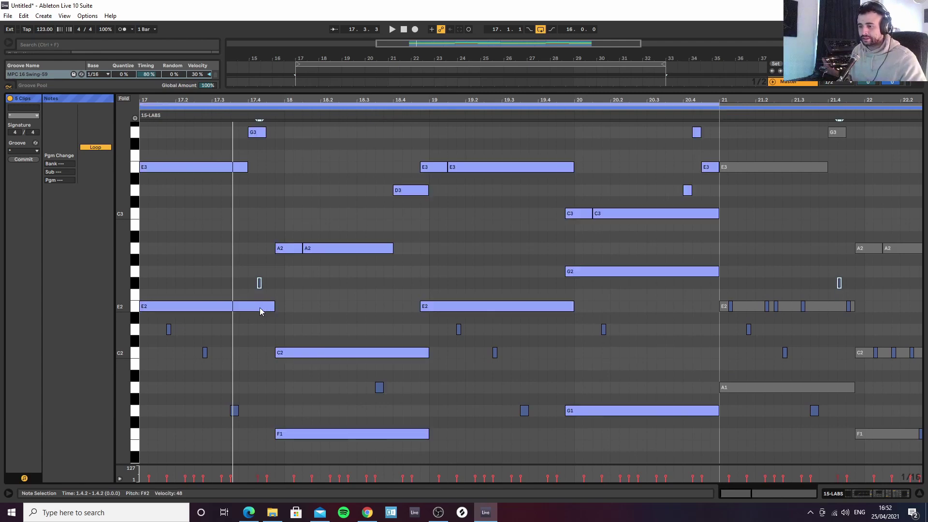
key(space)
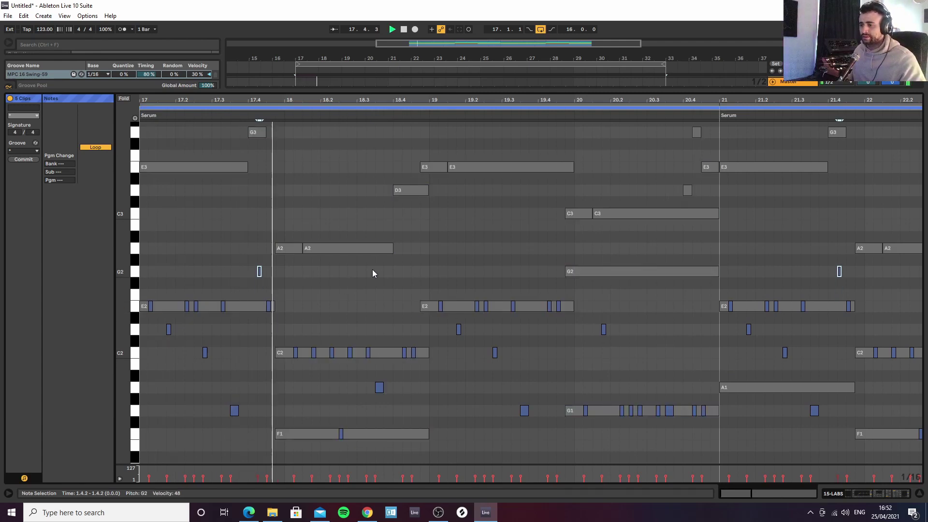
Raise the last E2 pluck note in bar 17 to A2 and play the phrase
click(269, 306)
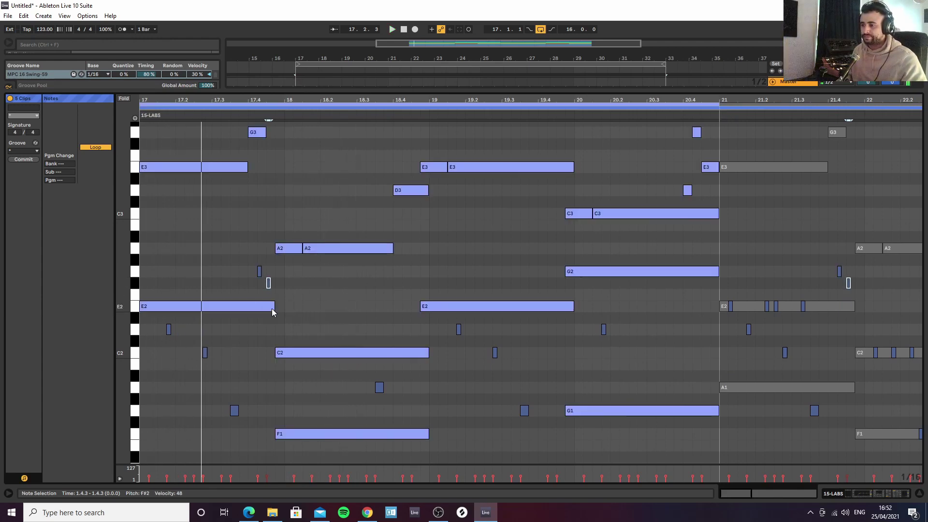
key(Up)
key(Up)
scroll(291, 289, up, 2)
scroll(266, 253, down, 2)
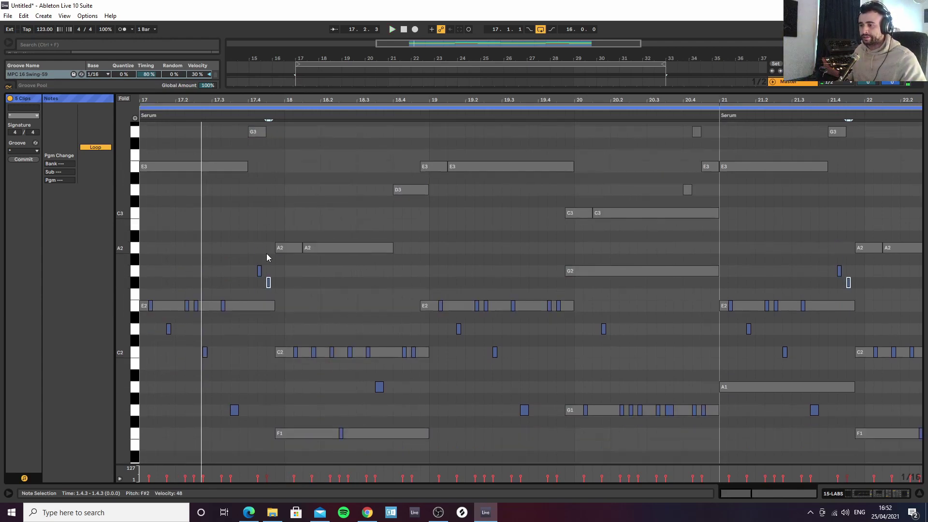
key(Up)
key(Up)
key(space)
key(Up)
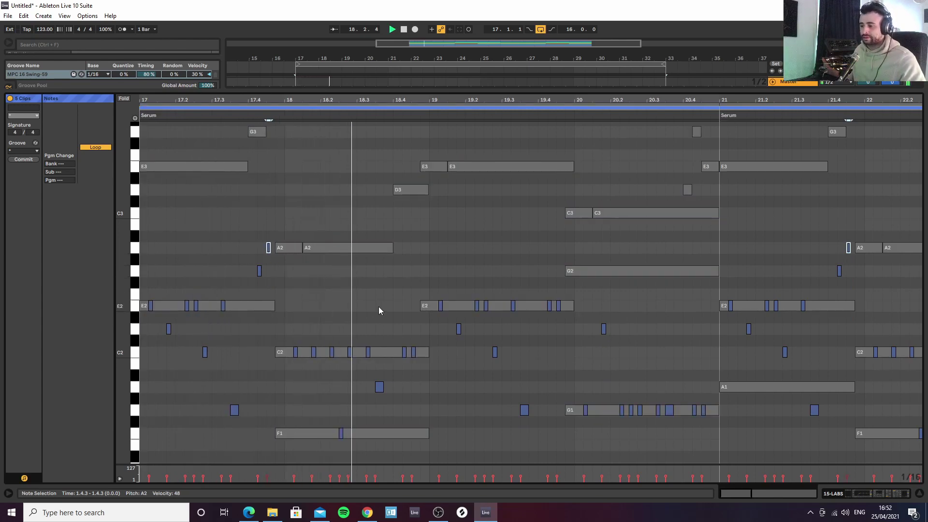
Move the short F1 pluck note in bar 18 up to A1, trying C2 as well, and audition it
key(space)
scroll(415, 302, down, 2)
click(341, 389)
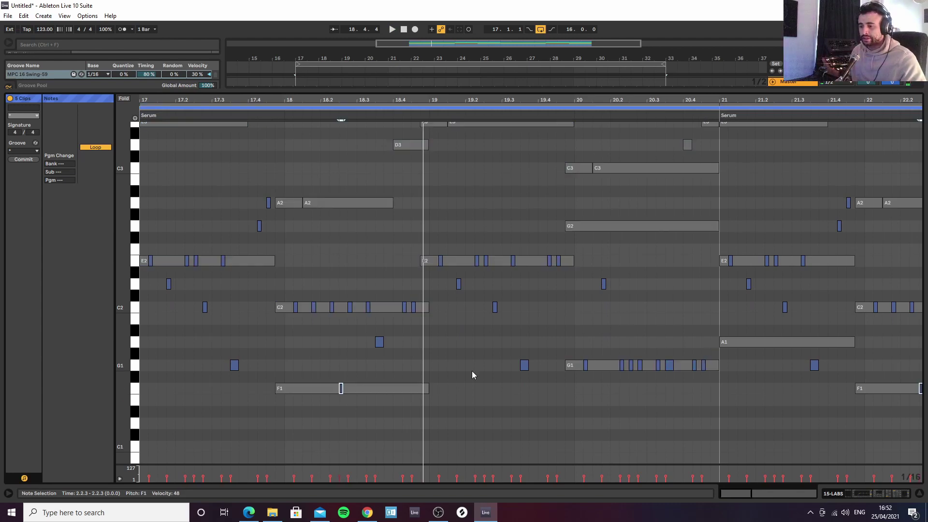
key(Up)
key(Up)
key(Up)
key(Up)
key(Up)
key(Up)
key(Up)
key(Up)
key(Up)
key(Up)
key(Up)
key(Up)
key(Up)
key(Up)
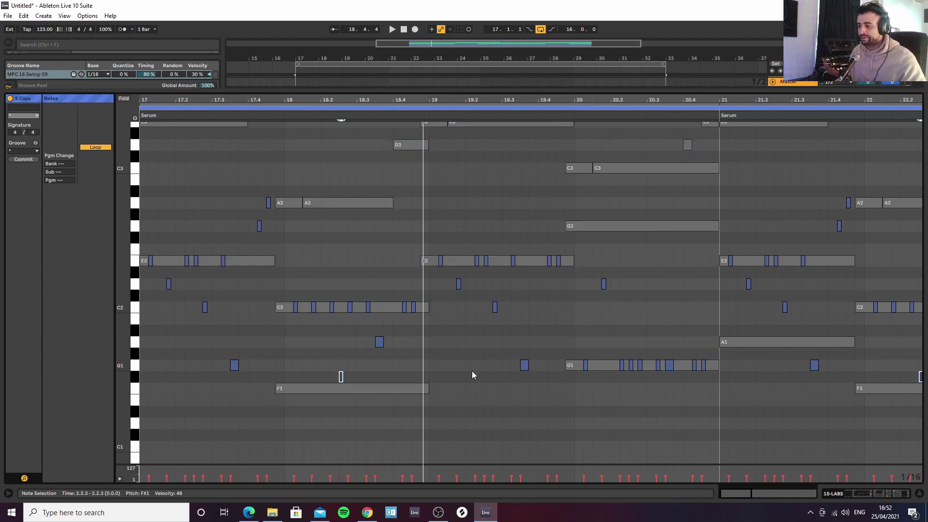
key(Down)
key(Down)
key(Down)
key(Down)
key(Down)
key(Down)
key(Down)
key(Down)
key(Down)
key(Down)
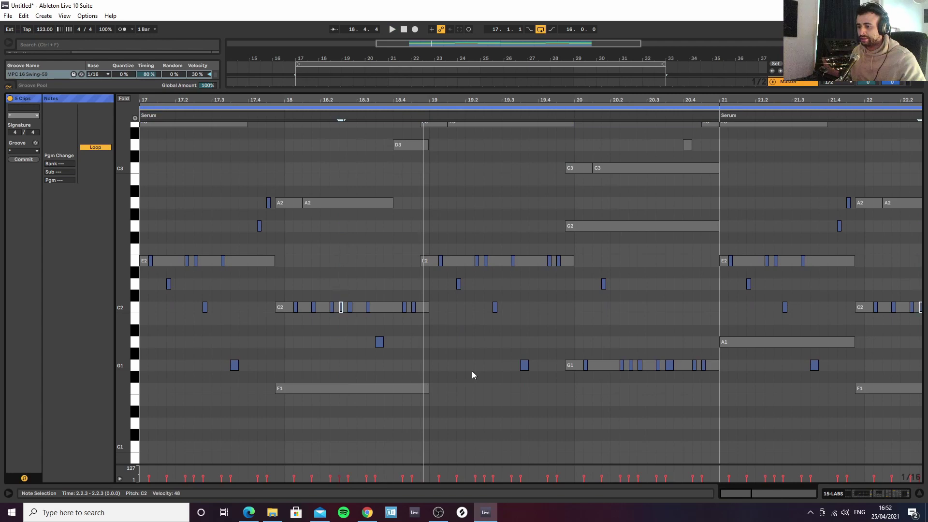
key(space)
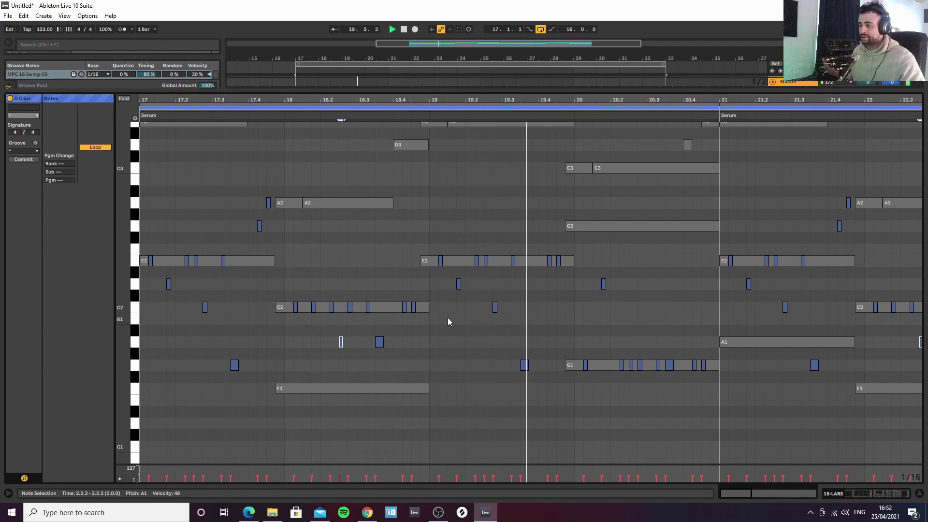
Raise the last two C2 pluck notes in bar 18 to D2 and play the loop
click(404, 307)
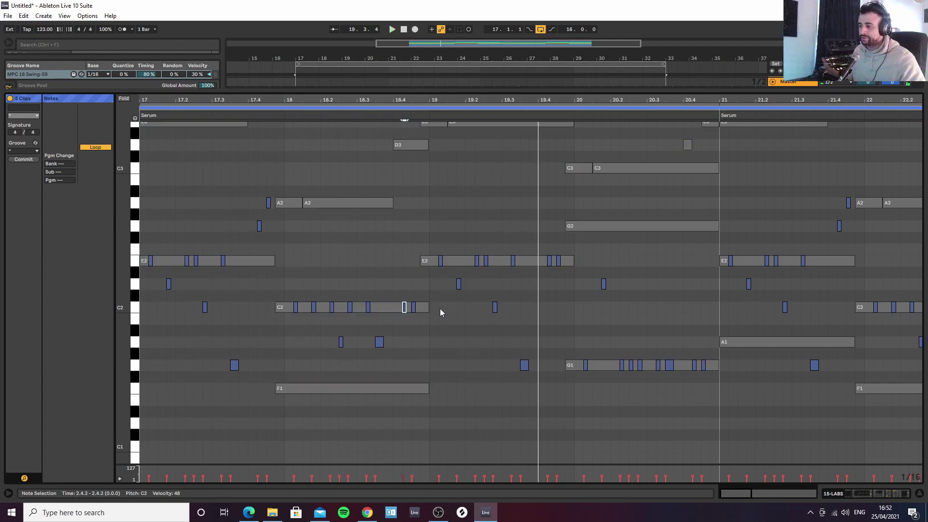
key(Up)
key(Up)
key(Up)
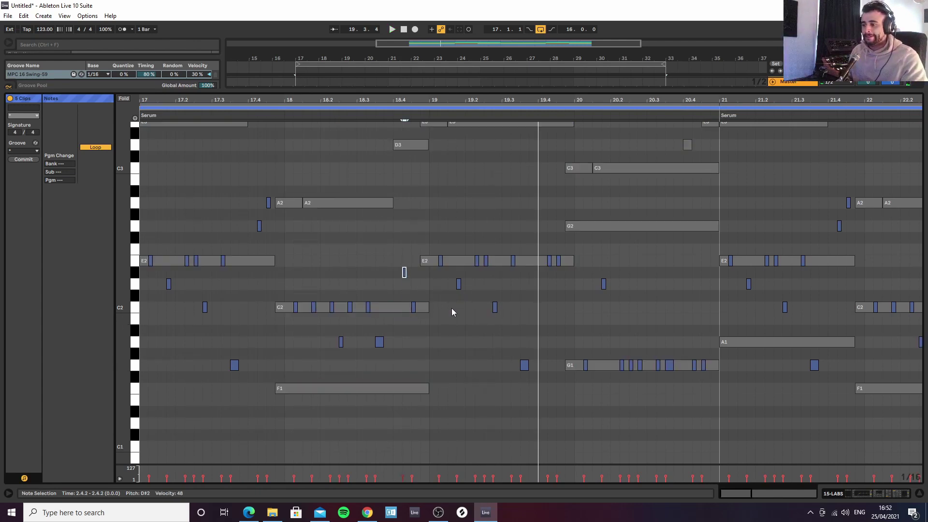
key(Up)
key(Down)
key(Down)
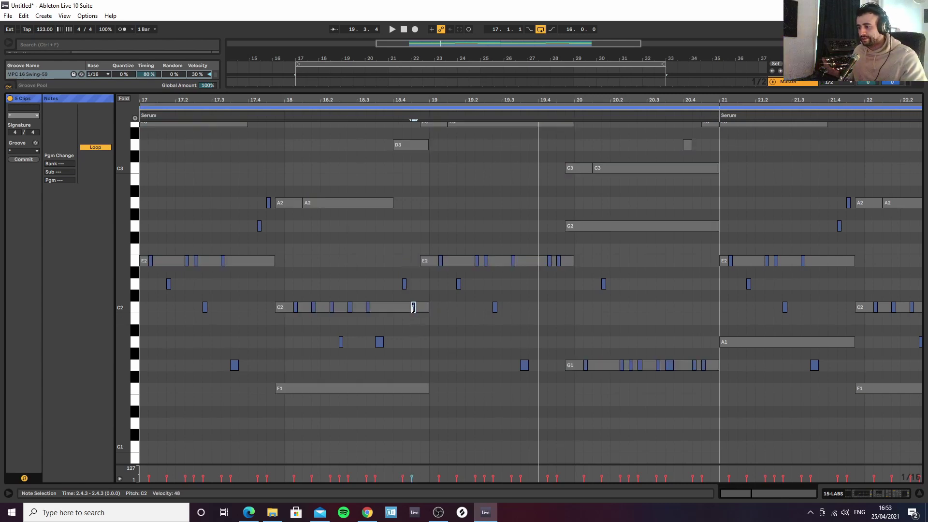
key(Up)
key(Up)
key(space)
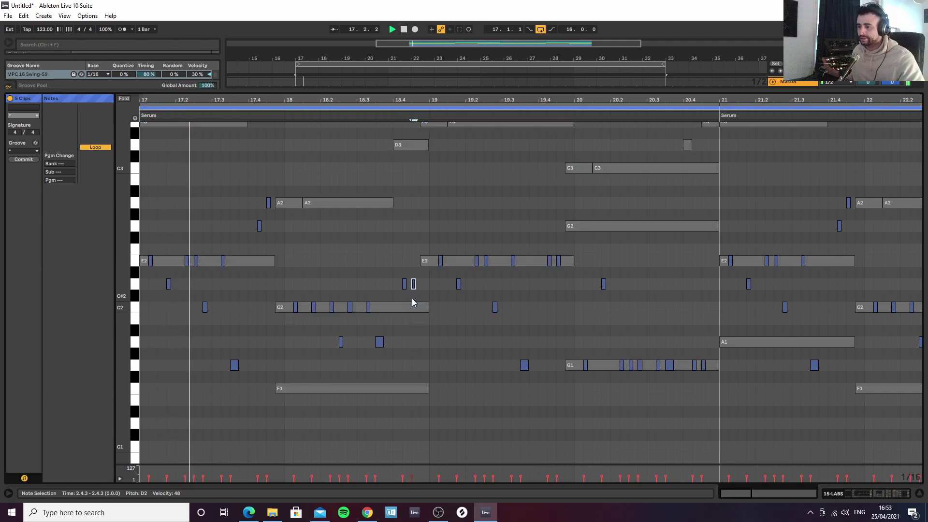
Check the LABS melody at the end of bar 20 and raise the second-to-last G1 pluck note there to D2
scroll(430, 296, up, 1)
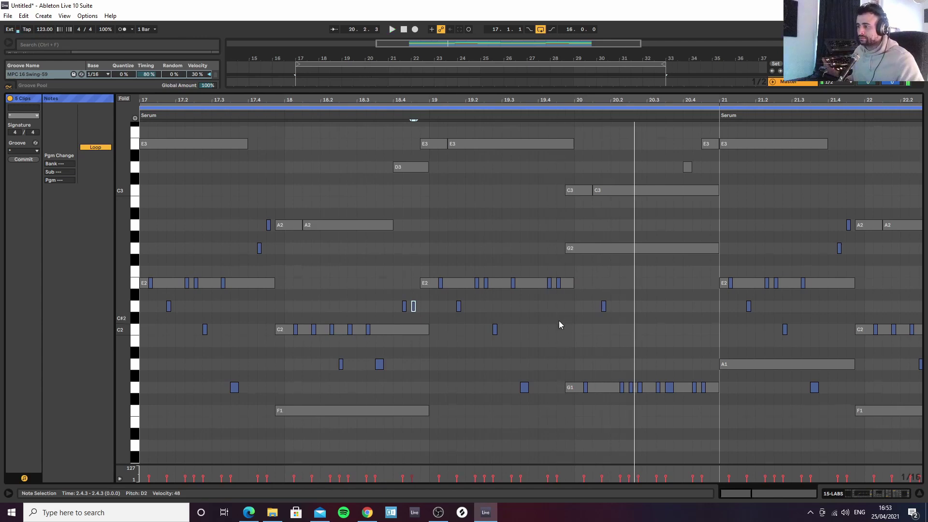
scroll(553, 319, up, 1)
scroll(559, 293, up, 3)
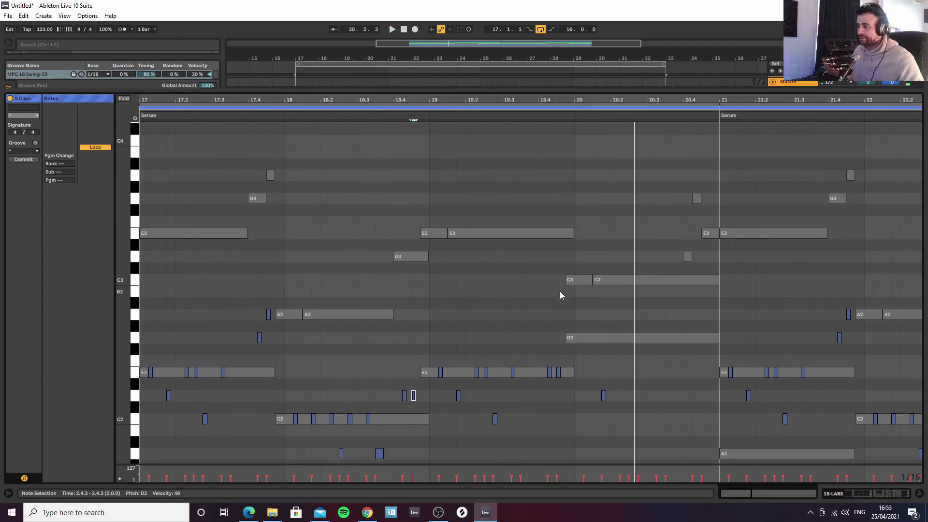
scroll(559, 297, up, 4)
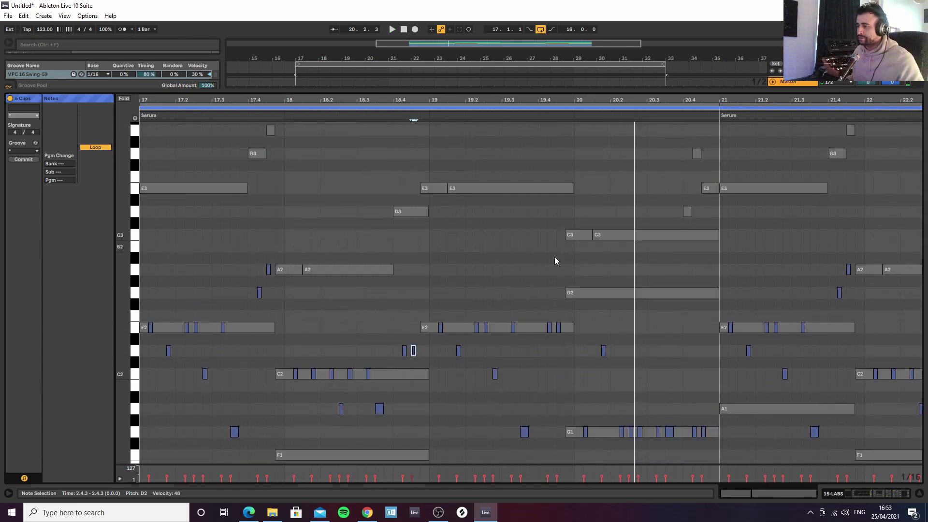
scroll(564, 306, down, 15)
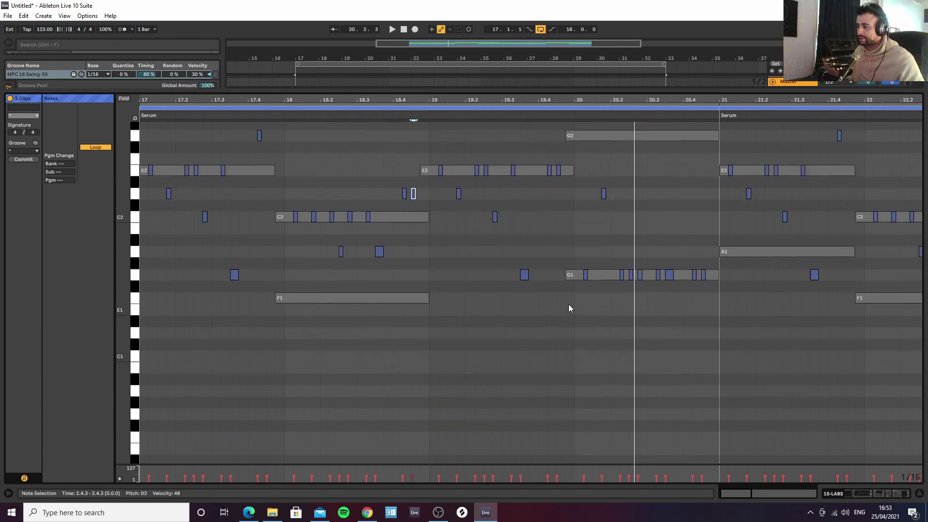
scroll(618, 317, up, 4)
scroll(691, 316, up, 4)
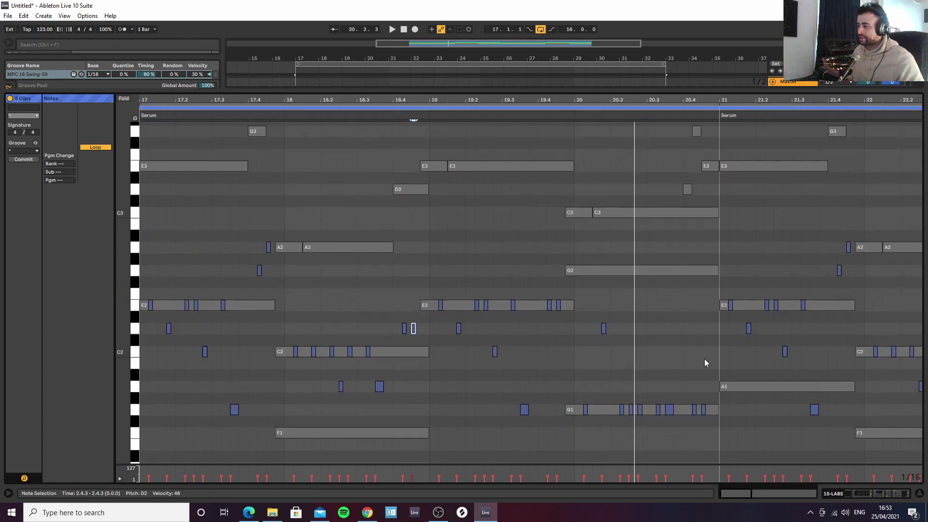
click(694, 411)
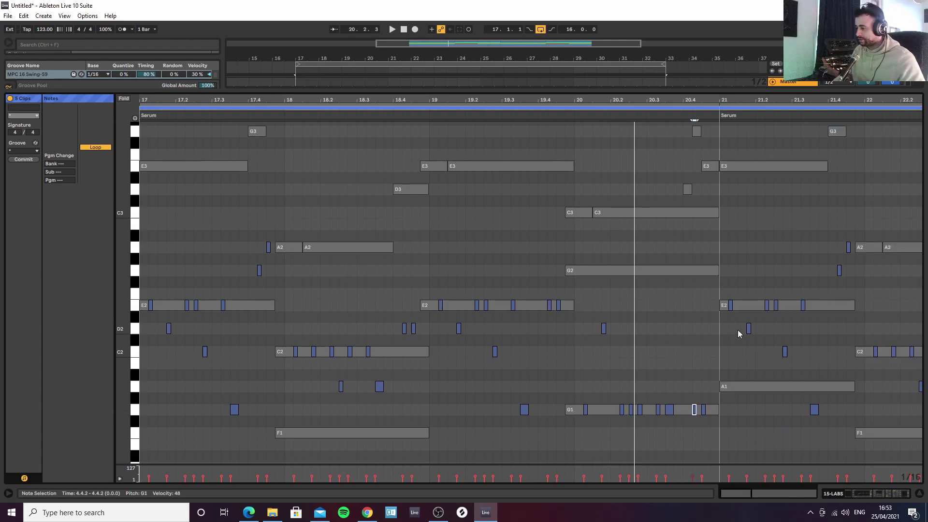
key(Up)
key(Up)
key(Up)
key(Up)
key(Up)
key(Up)
key(Up)
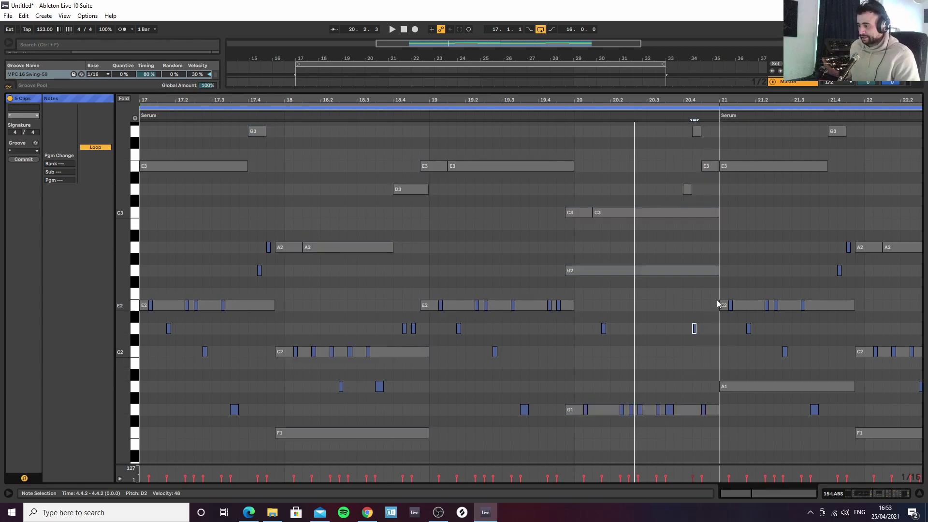
Raise the last G1 pluck note in bar 20 to E2
click(703, 409)
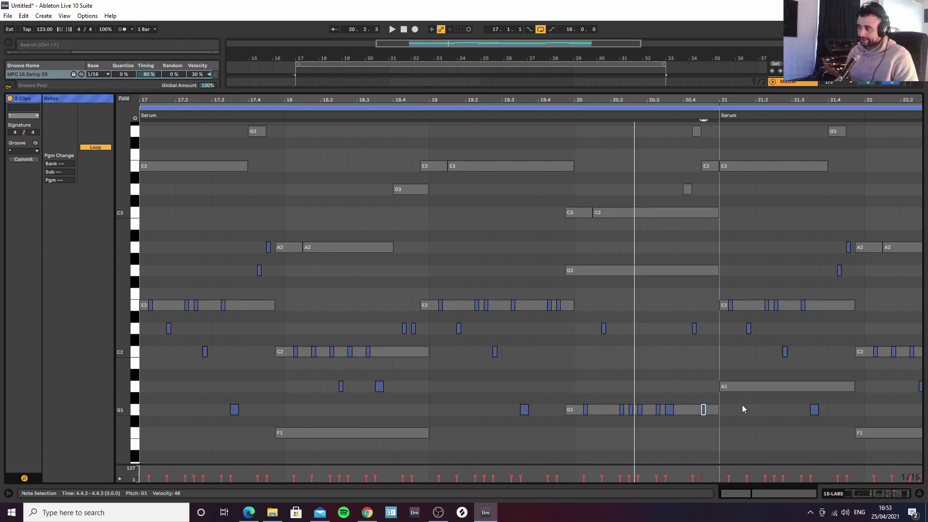
key(Up)
key(Up)
key(Up)
key(Up)
key(Up)
key(Up)
key(Up)
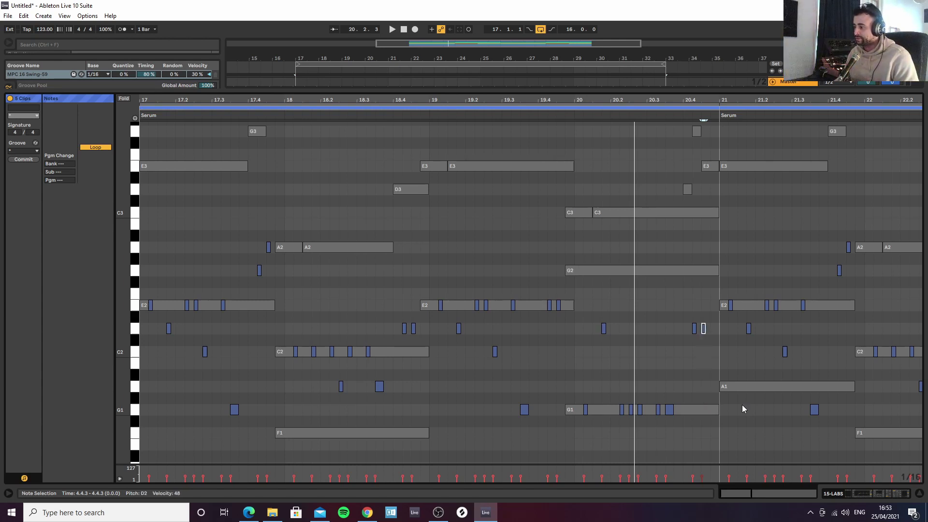
key(Up)
key(Up)
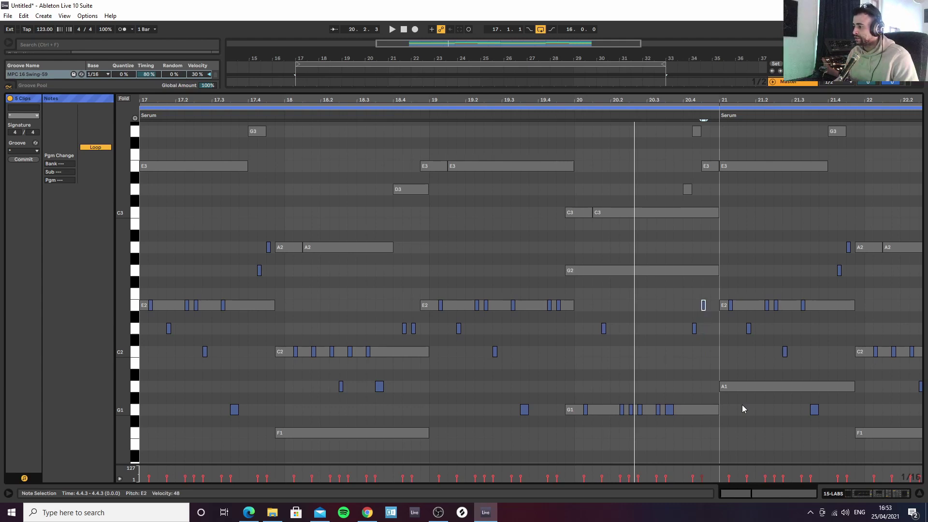
Move the D2 pluck note near the end of bar 20 a sixteenth earlier, and try the same shift on the last E2 note
click(694, 329)
key(Left)
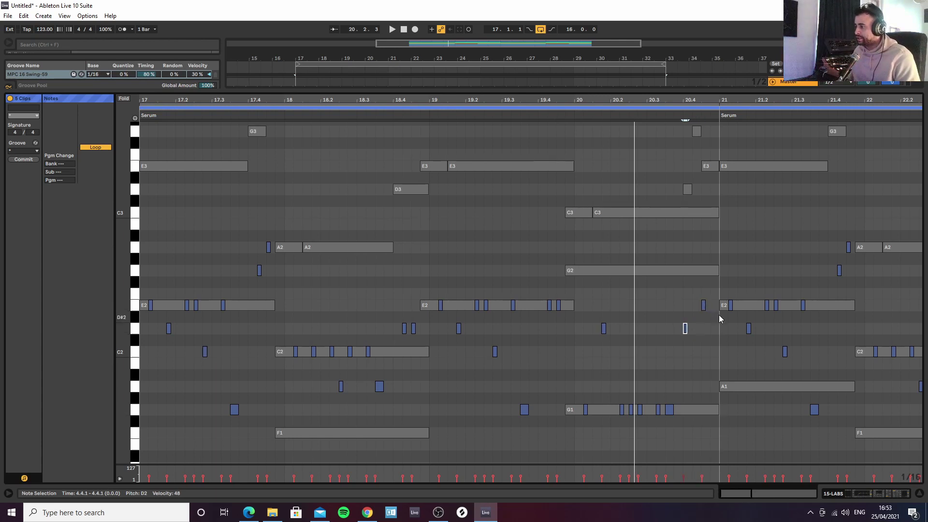
click(703, 307)
key(Left)
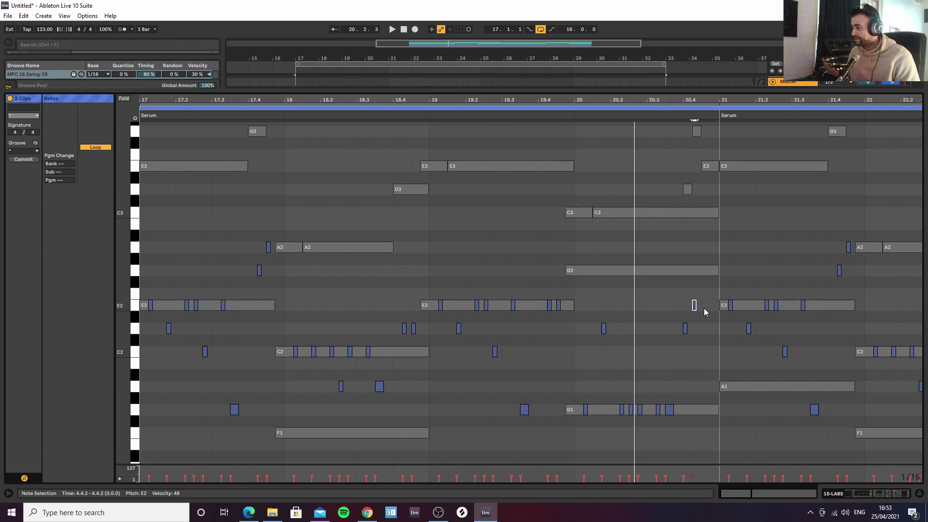
key(Right)
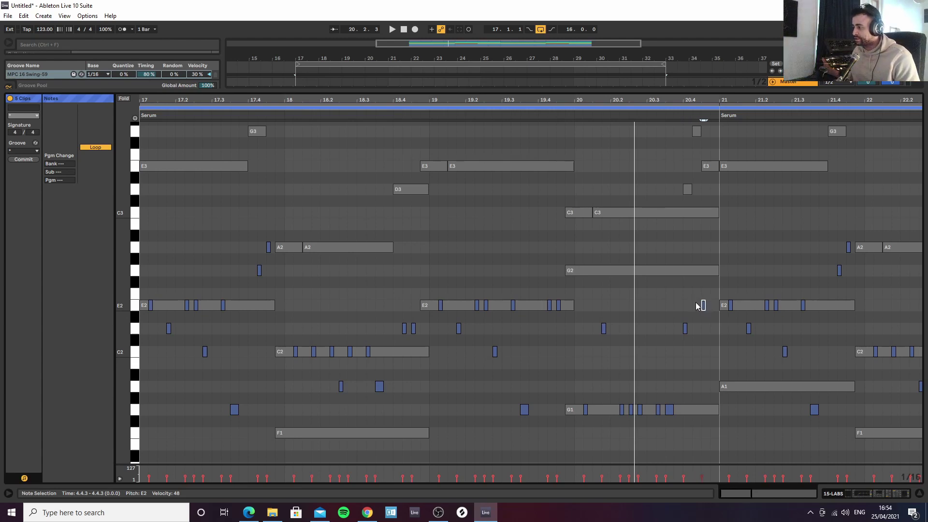
Raise the last E2 pluck note in bar 20 to G2
scroll(700, 288, up, 2)
scroll(700, 292, down, 2)
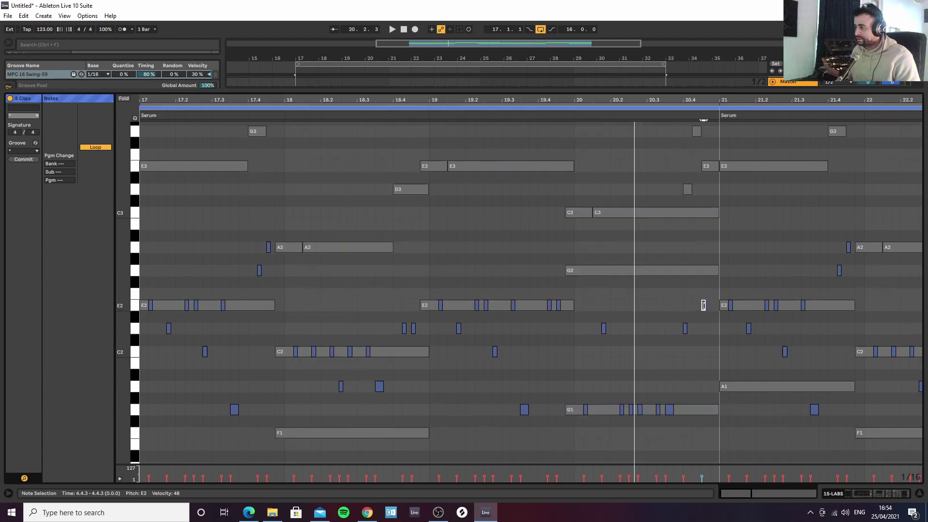
scroll(747, 314, up, 2)
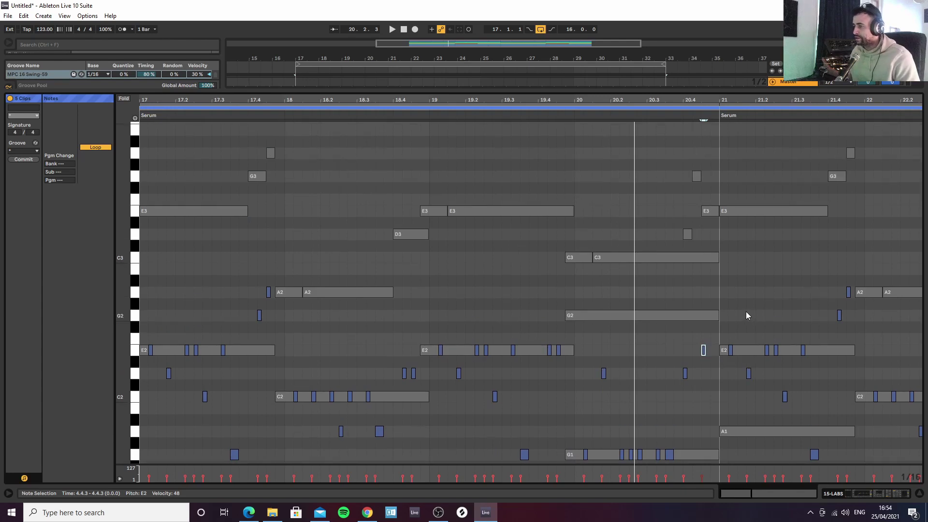
scroll(762, 314, down, 1)
key(Up)
key(Up)
key(Up)
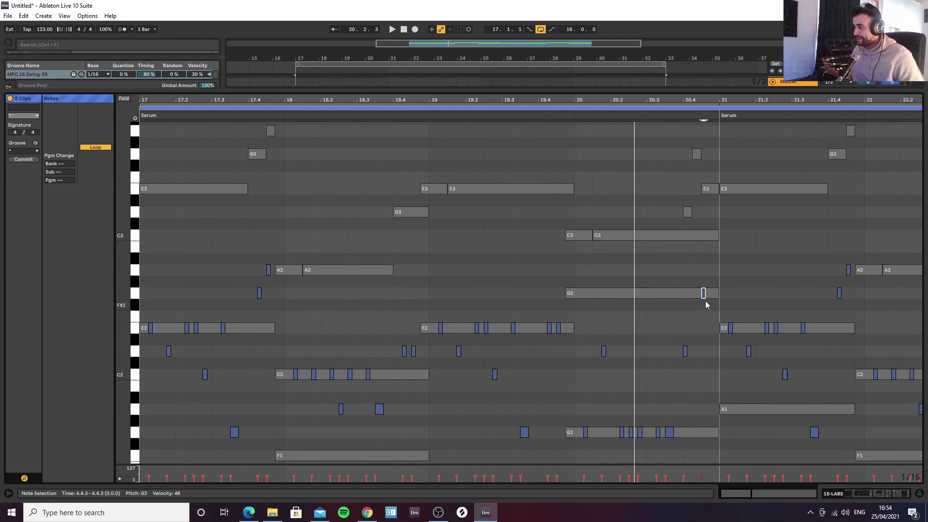
Copy the last G2 pluck note in bar 20 down to E2, shift the G2 a sixteenth earlier, and audition the loop
drag(703, 294, 704, 332)
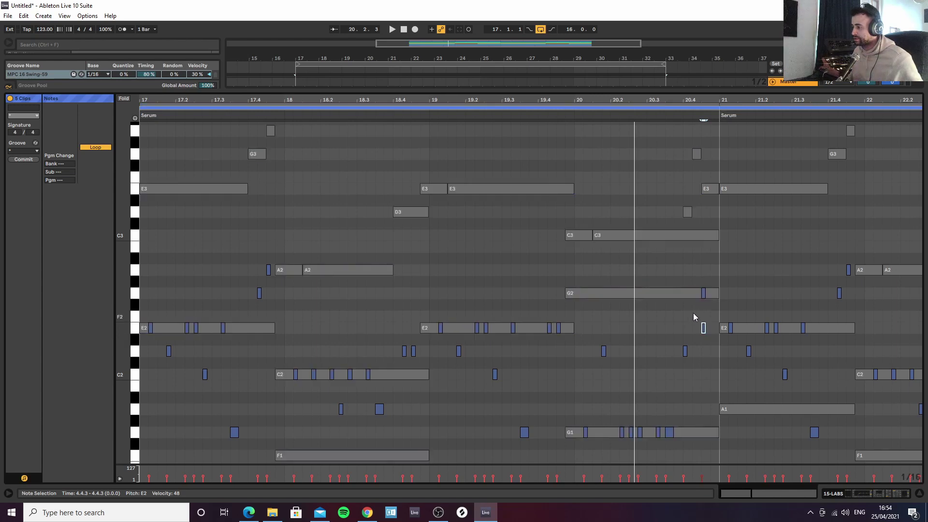
click(703, 293)
key(Left)
key(space)
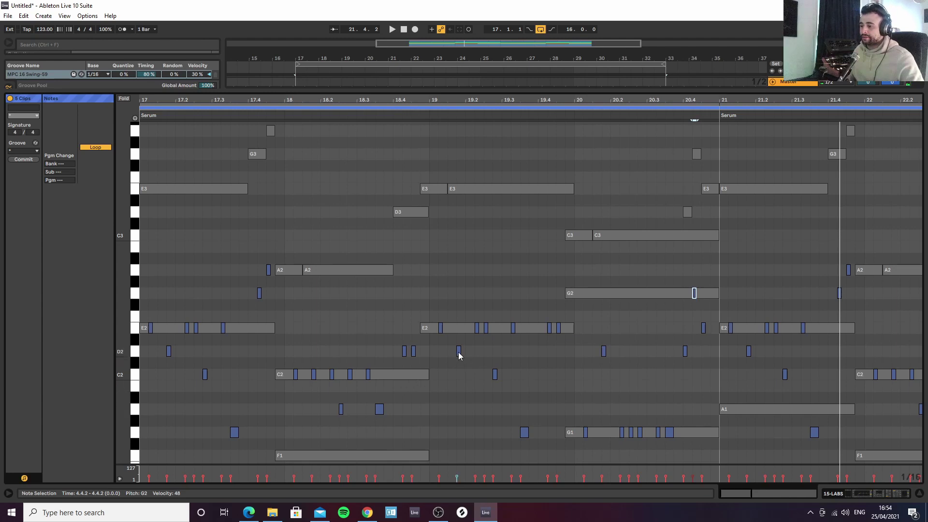
Return to the arrangement, copy the Serum pluck clips over the Transient track's clips, and play the loop
click(919, 493)
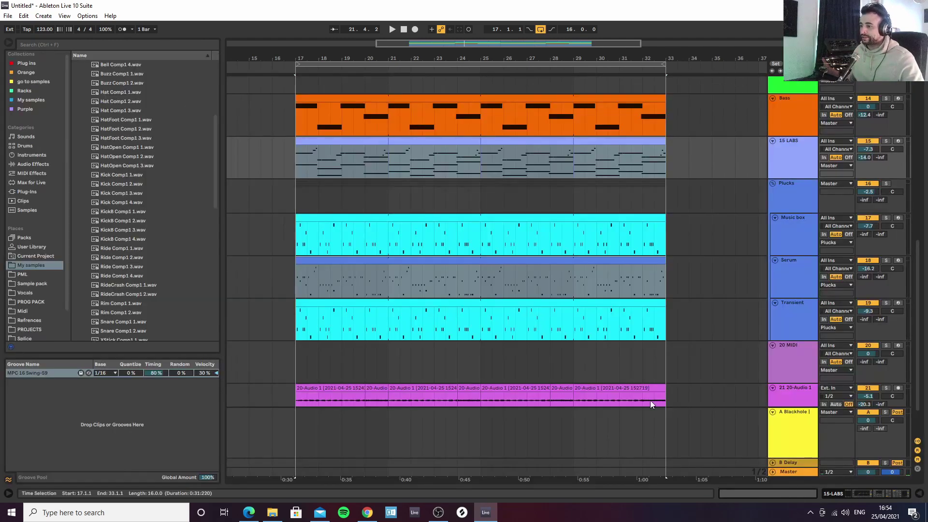
click(483, 262)
drag(484, 262, 472, 304)
key(space)
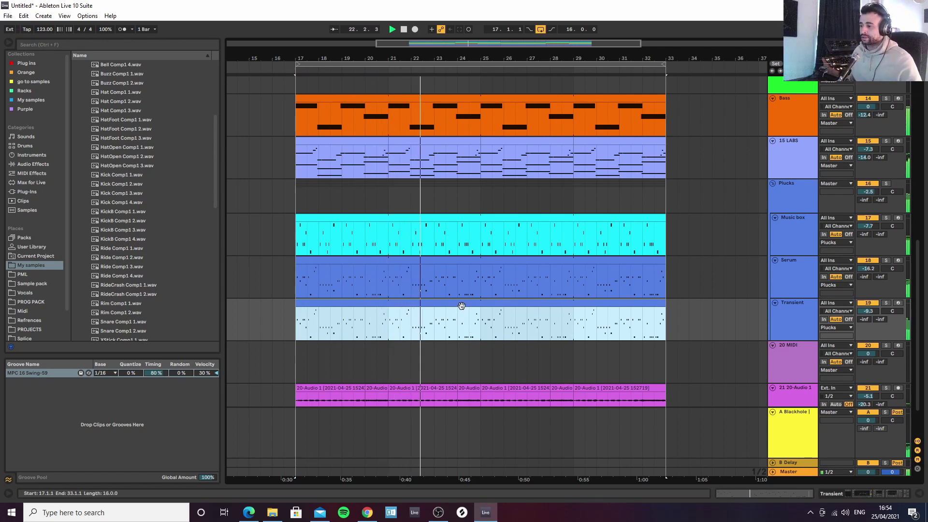
key(space)
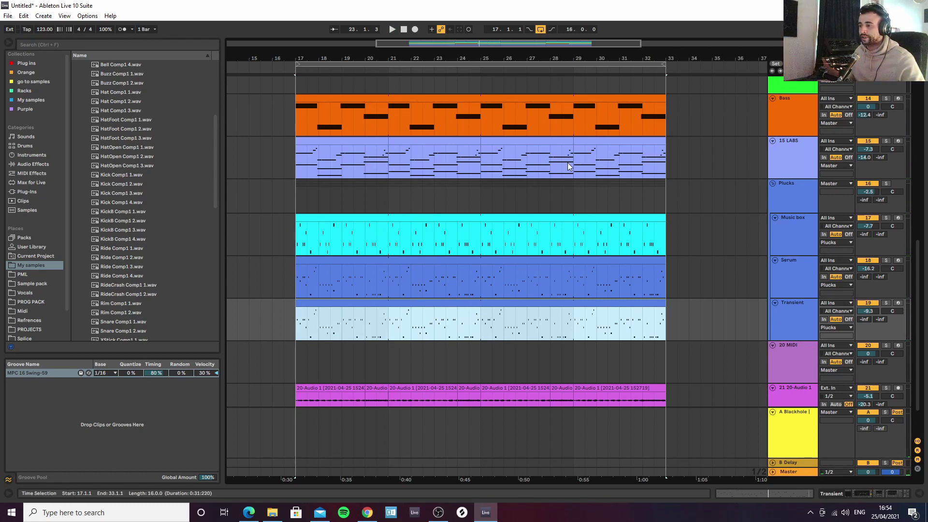
click(447, 309)
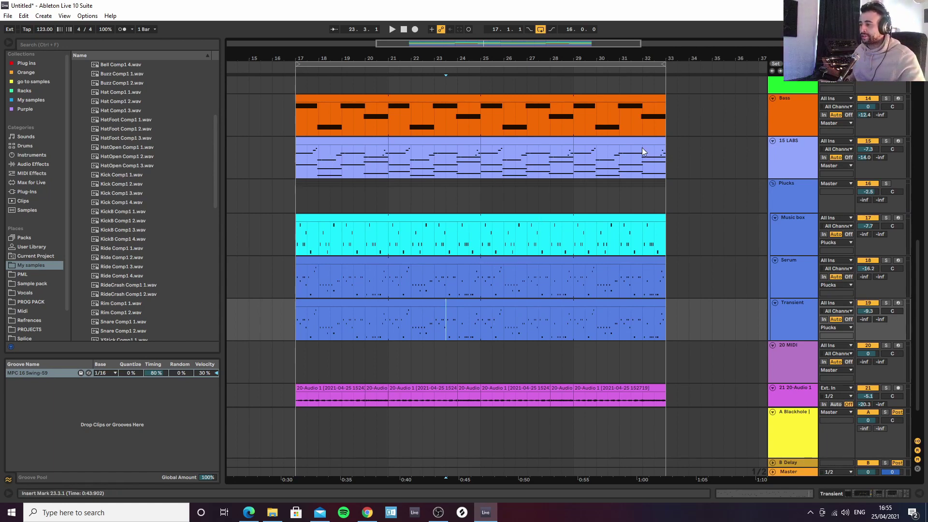
click(339, 145)
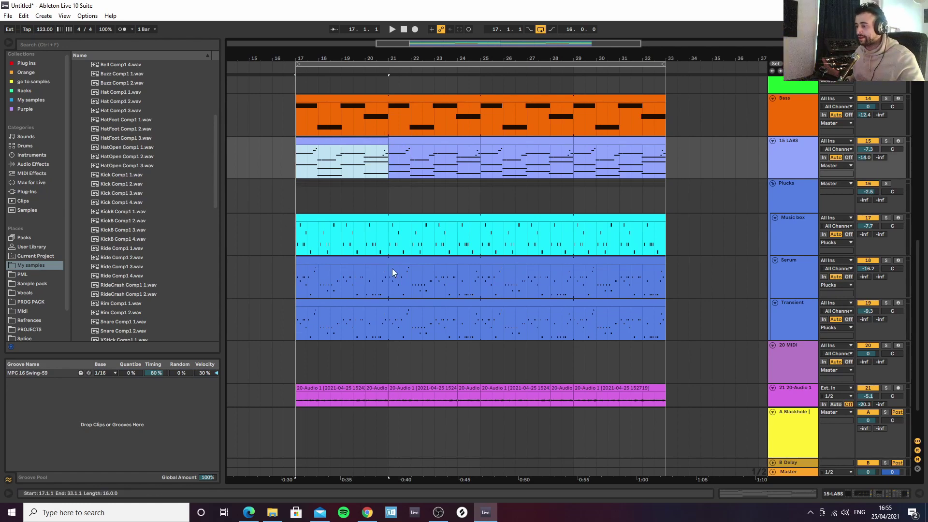
scroll(396, 259, up, 10)
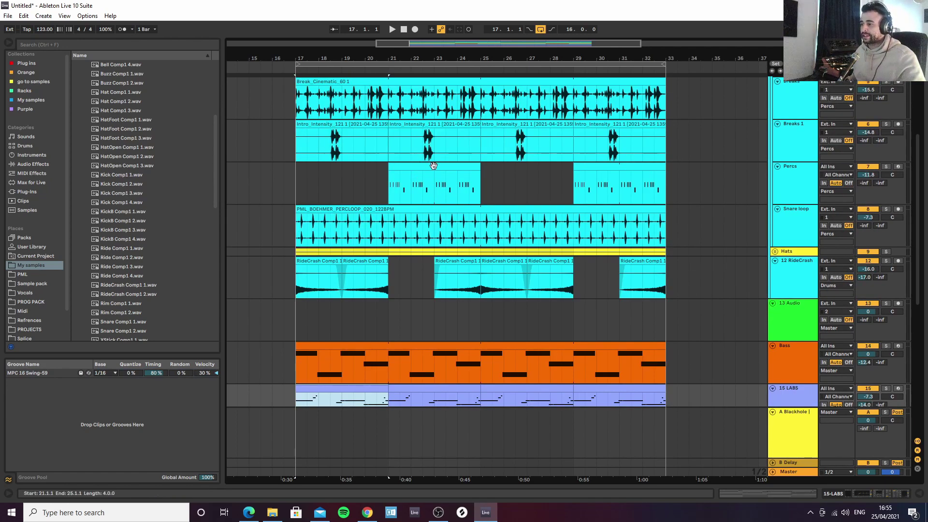
click(433, 166)
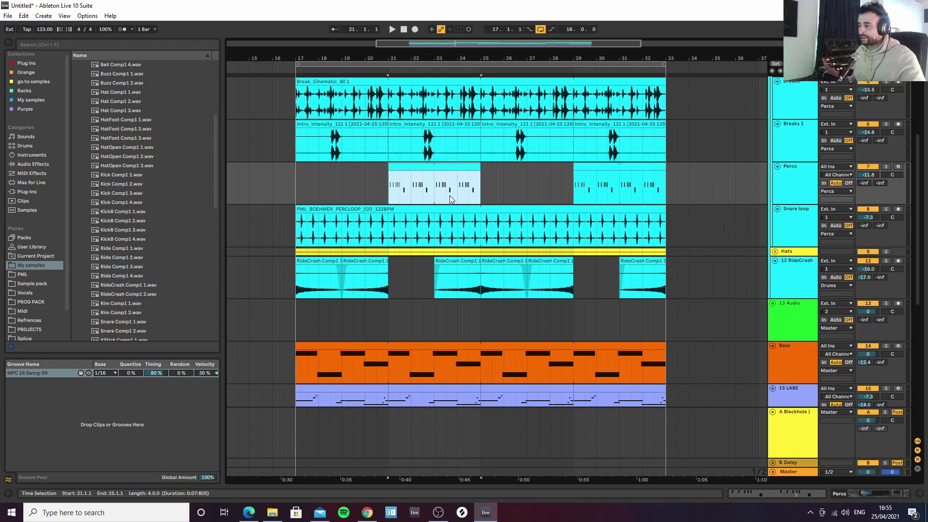
scroll(471, 175, down, 9)
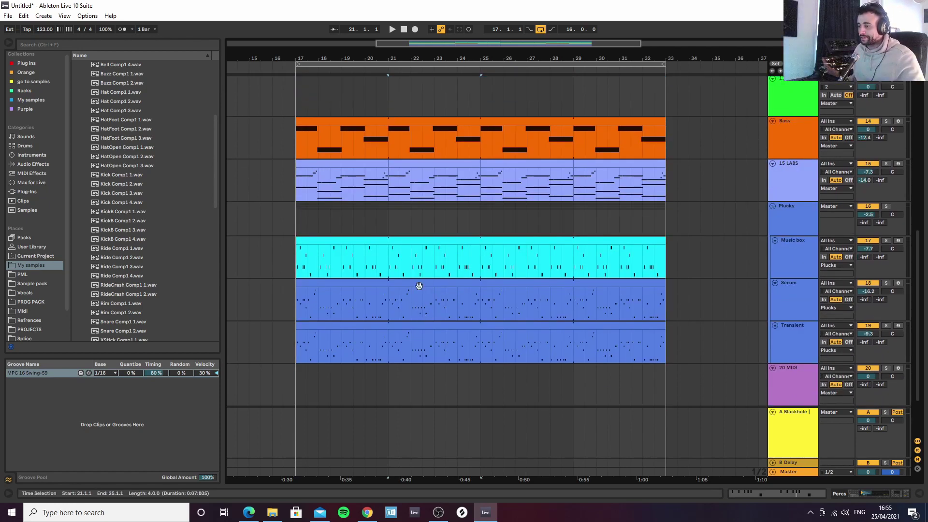
Try the Serum clips on the Music box track while playing the loop, undo the copy, and replay it for comparison
click(445, 290)
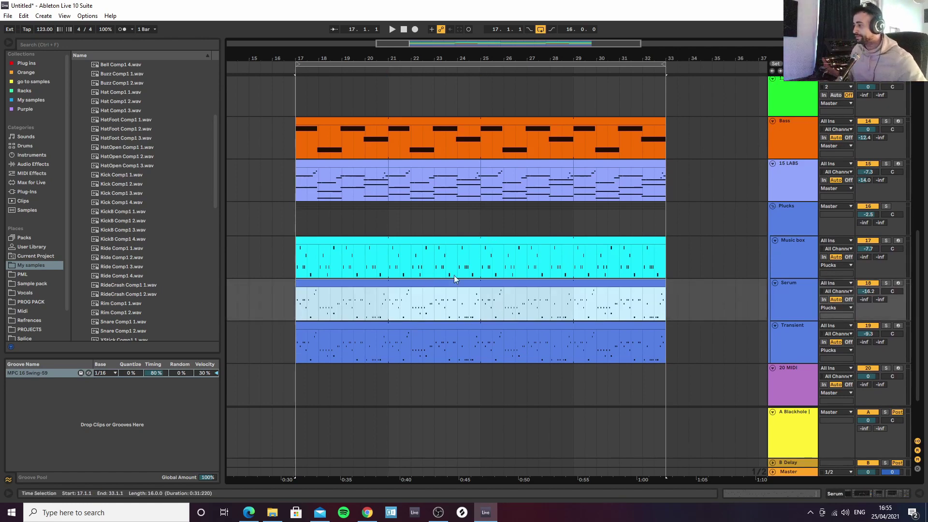
click(435, 264)
key(space)
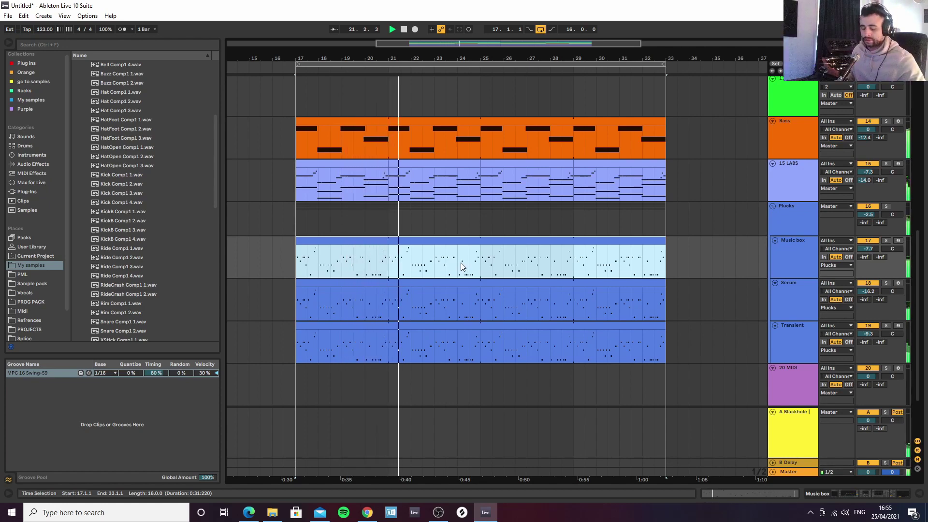
key(ctrl+z)
key(space)
key(space)
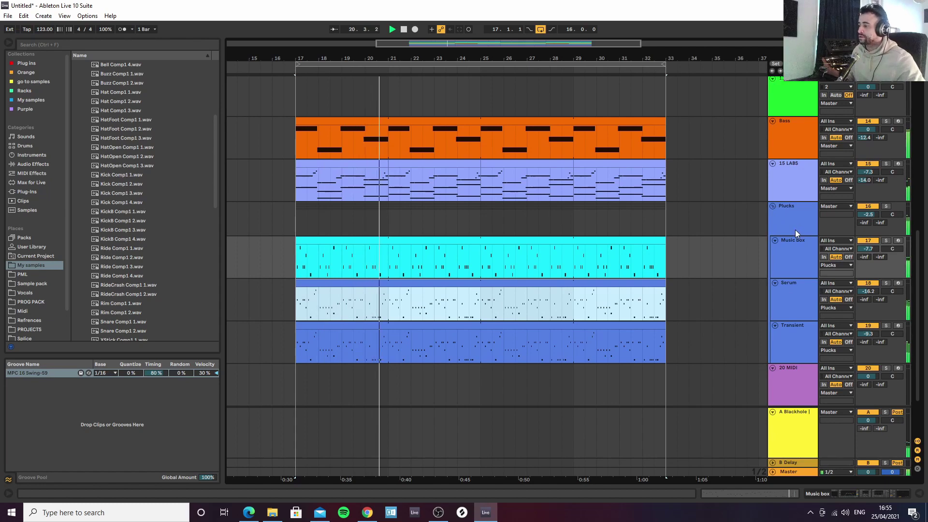
Fold the 20 MIDI and 21 audio tracks and collapse the Plucks and Drums groups
scroll(798, 294, down, 3)
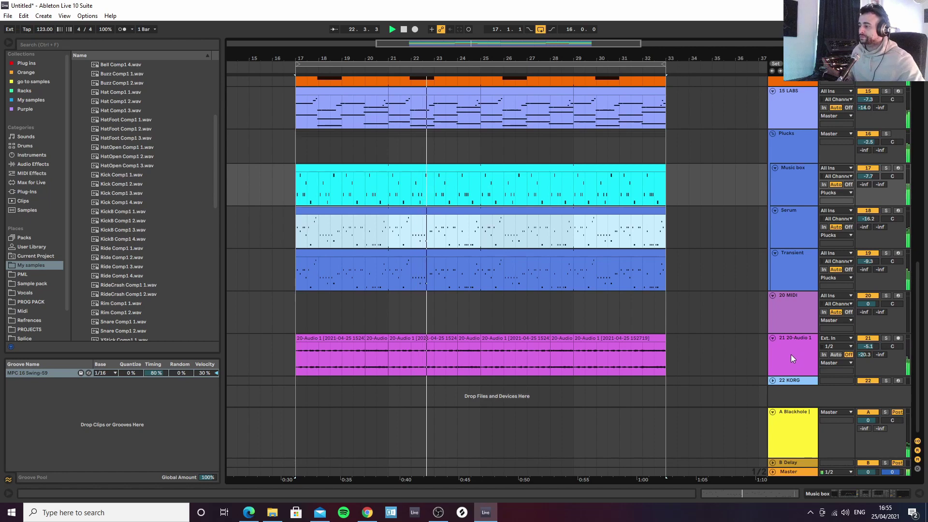
click(772, 337)
click(772, 295)
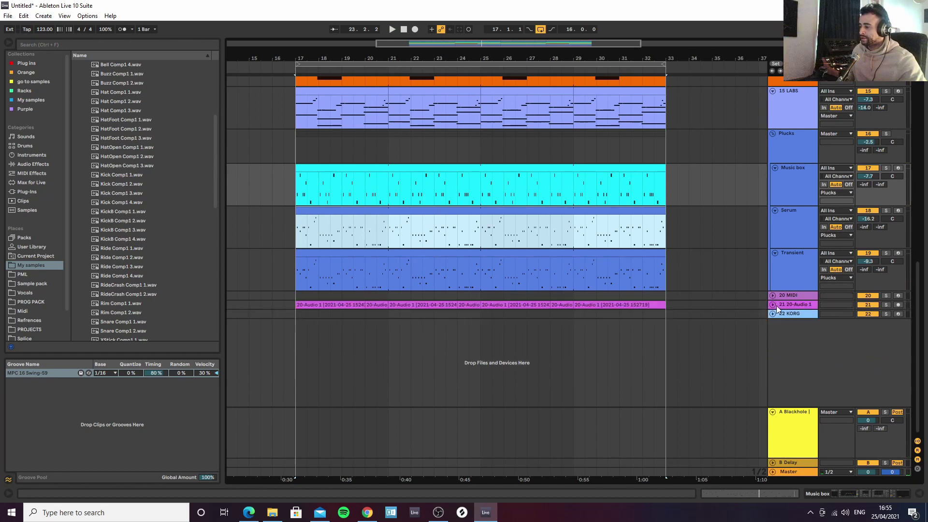
scroll(780, 305, up, 3)
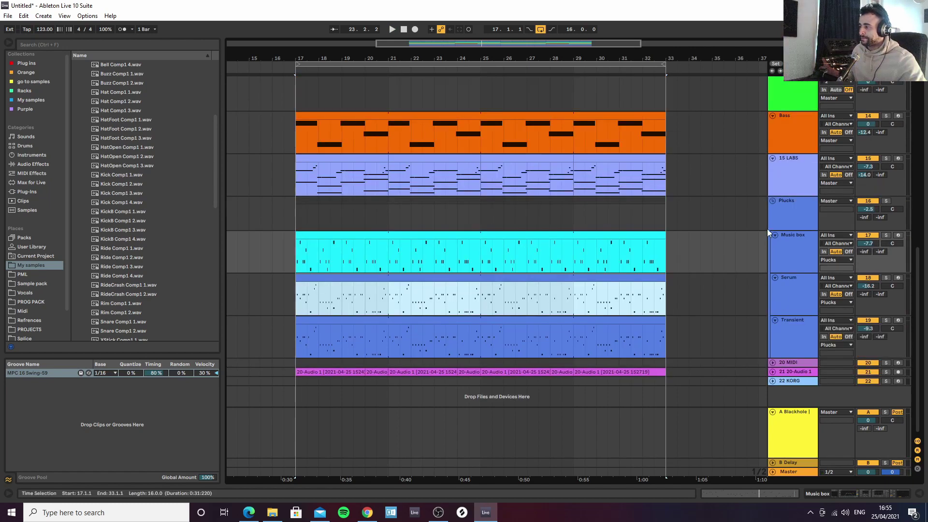
click(773, 200)
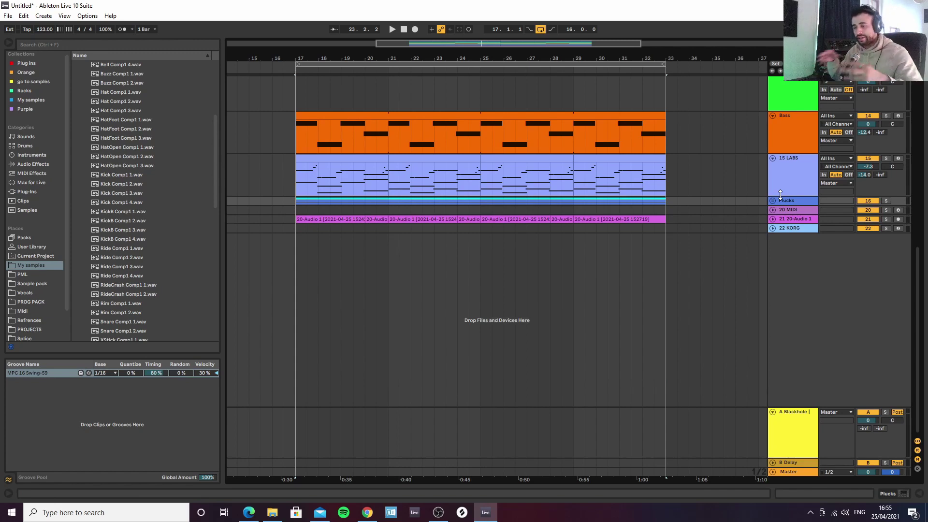
scroll(785, 183, up, 8)
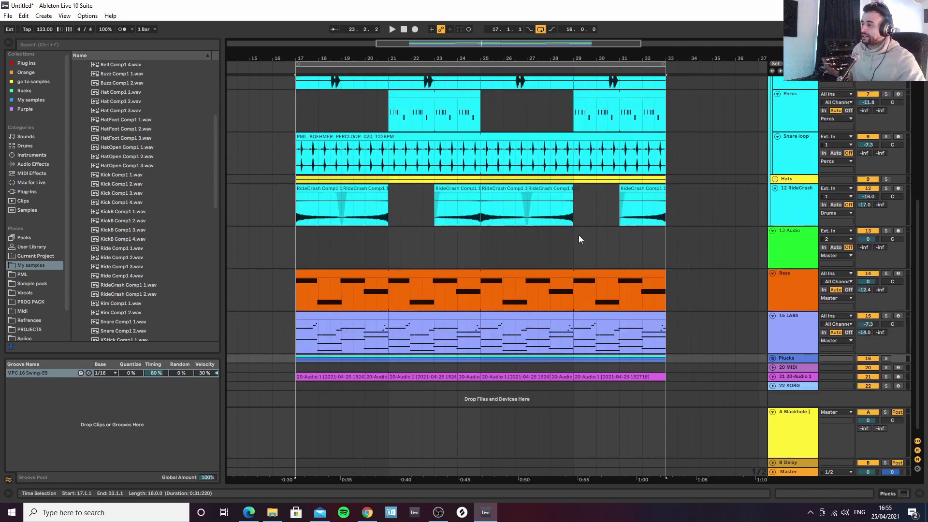
scroll(754, 208, up, 10)
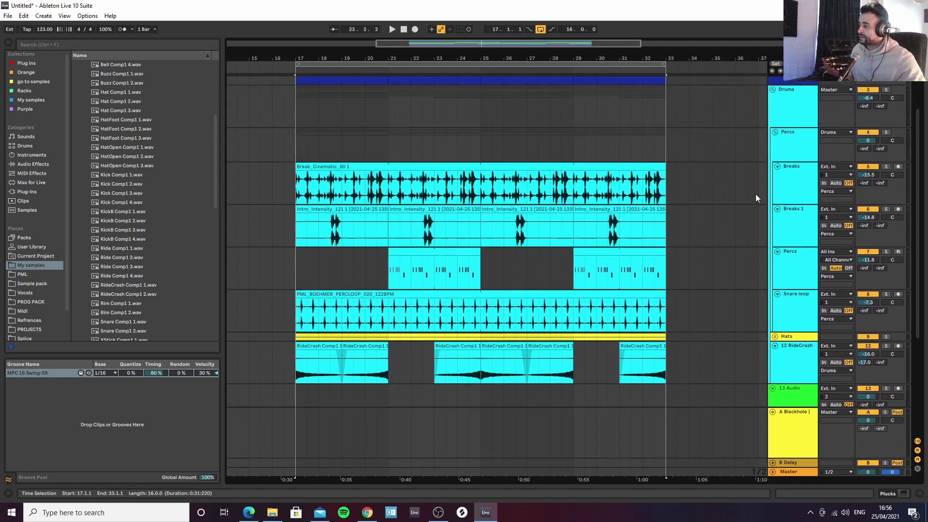
click(772, 166)
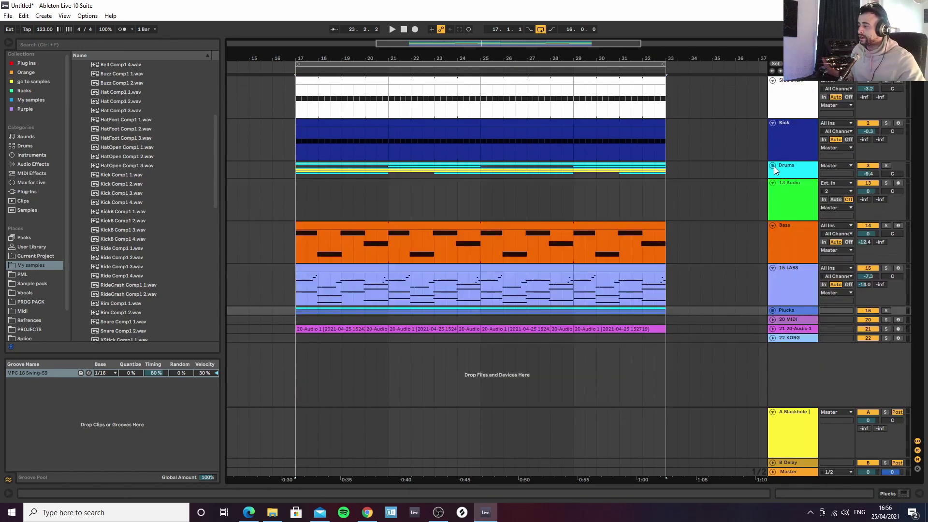
Expand the Plucks group, select the Music box track and audition the loop, collapsing the group again
click(773, 310)
scroll(782, 312, down, 3)
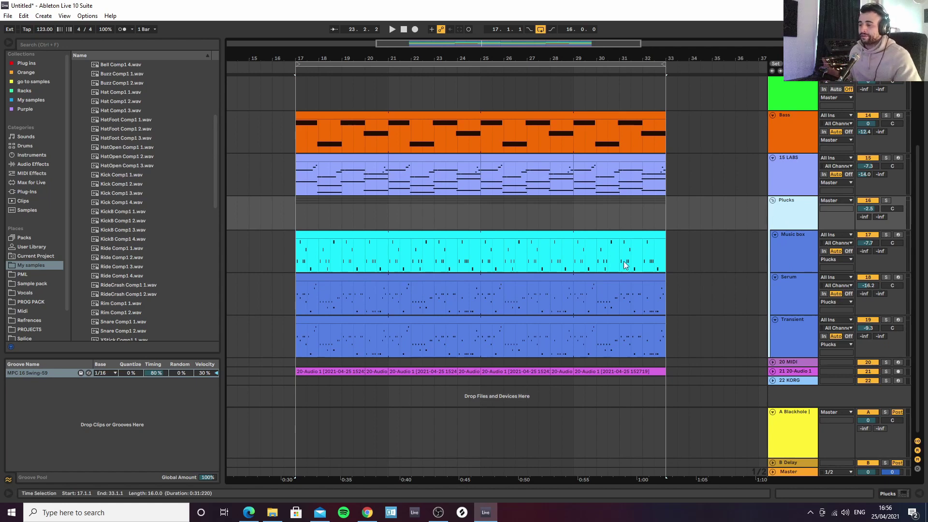
click(795, 252)
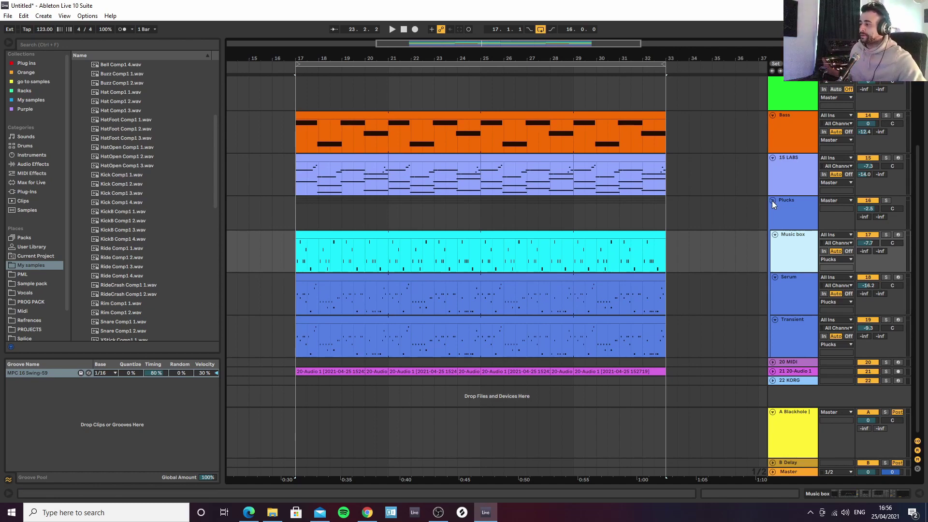
key(space)
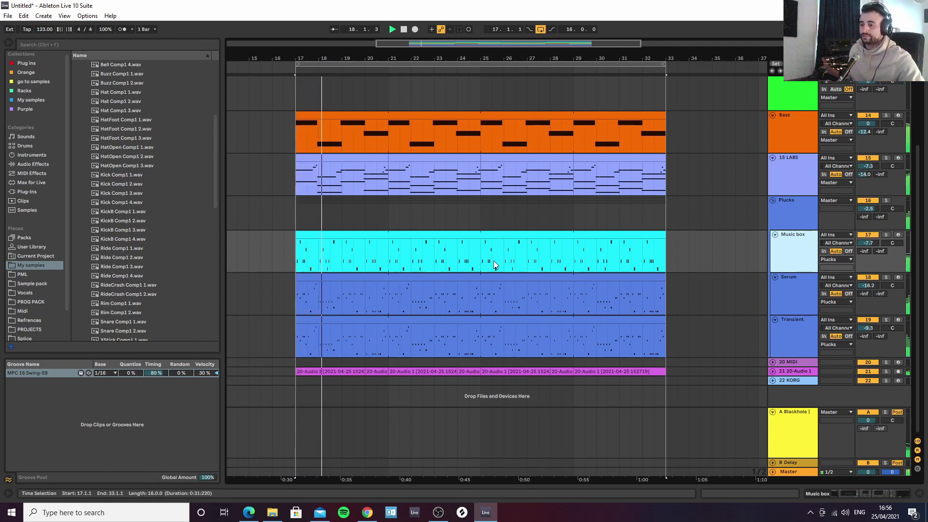
click(773, 201)
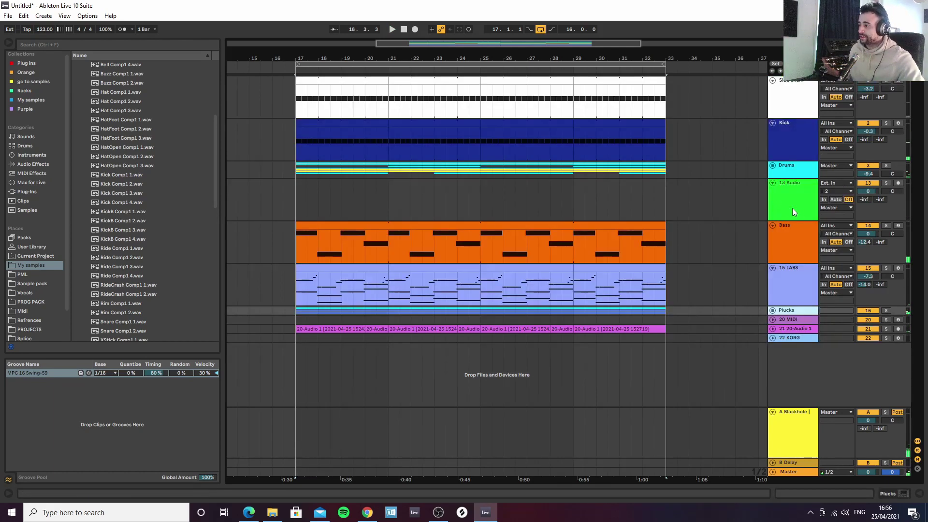
Fold the Bass and LABS tracks and insert a new MIDI track directly below Bass
click(772, 225)
click(773, 233)
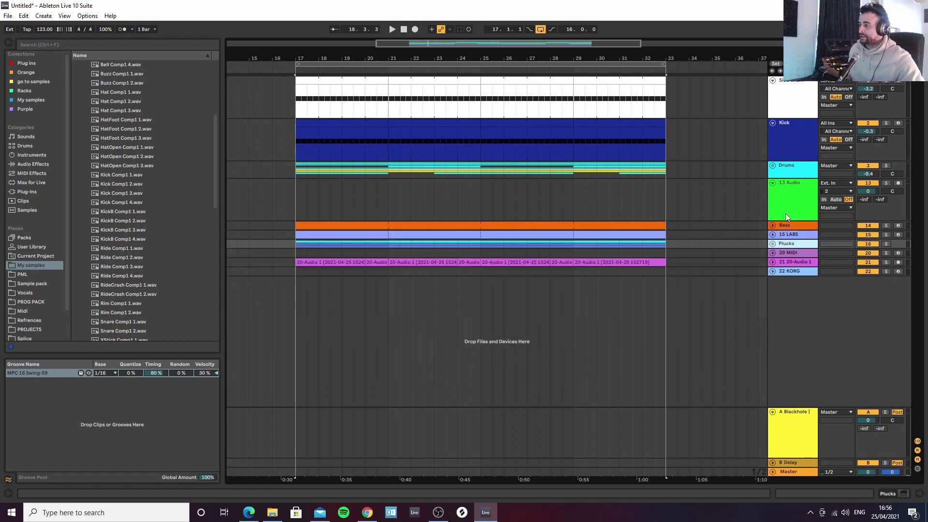
click(799, 202)
click(787, 225)
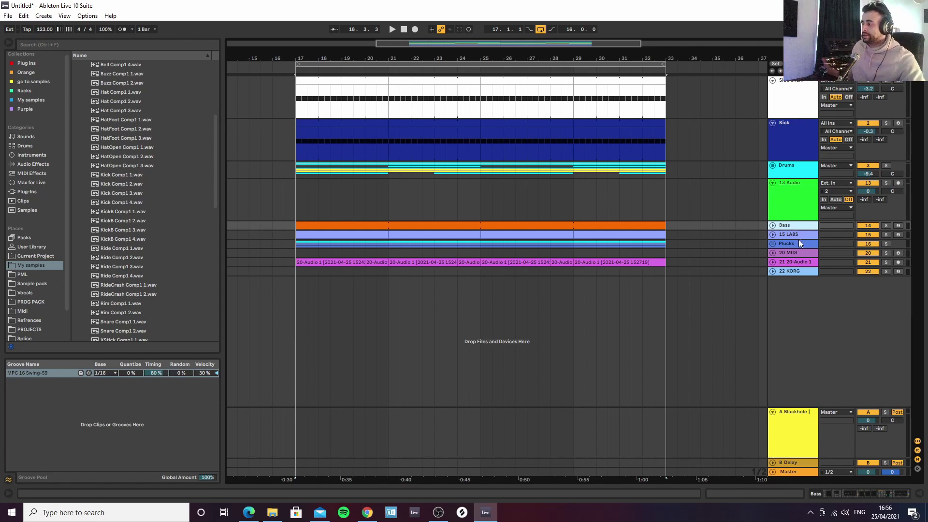
key(ctrl+shift+t)
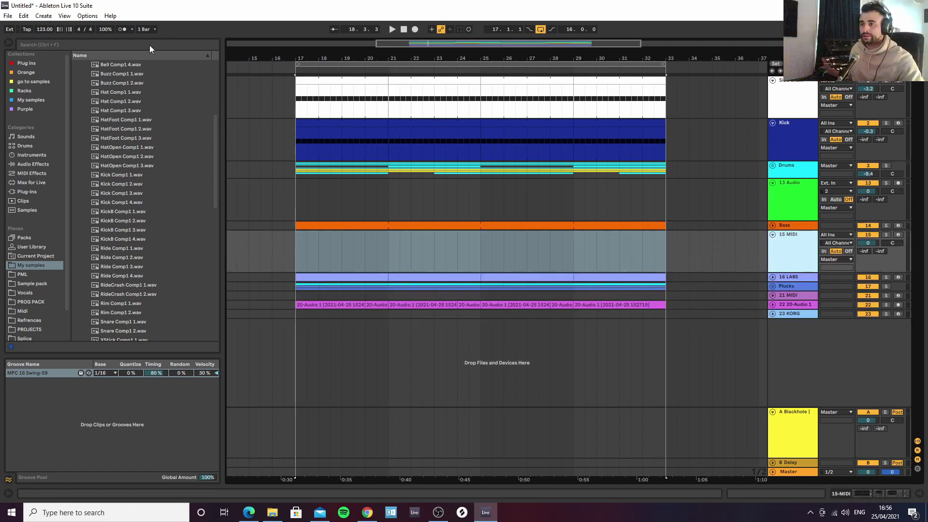
Search all browser results for "diva" and load the Diva synth onto the new MIDI track
click(149, 45)
text(diva)
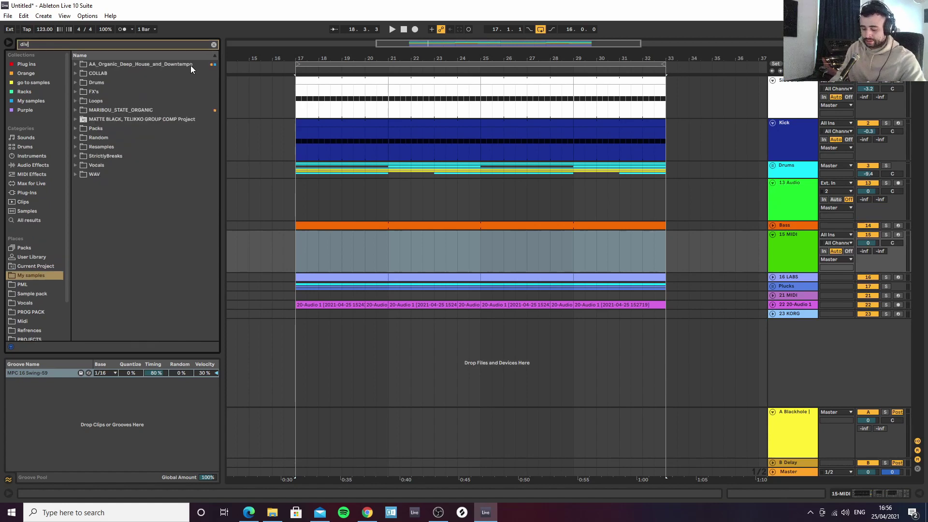
click(31, 221)
double_click(94, 229)
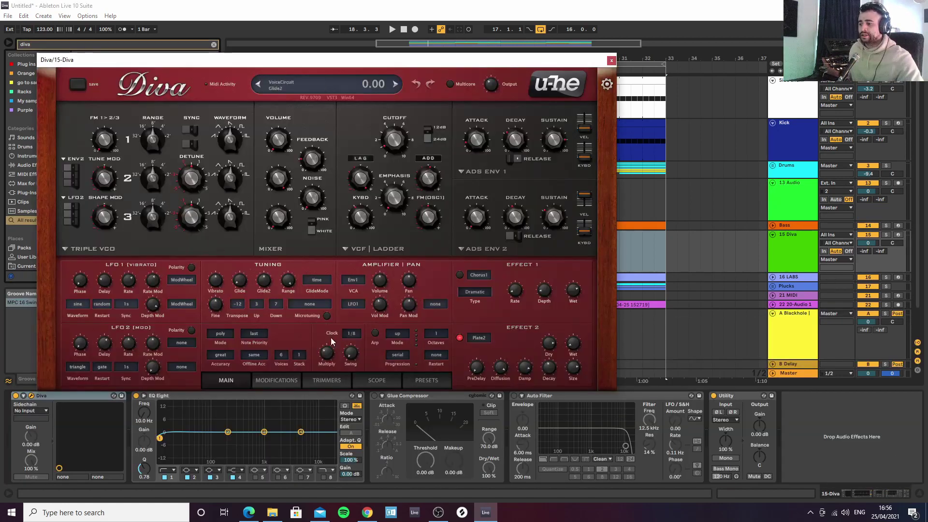
Load the Main lead preset from Diva's User folder, enable Multicore and close the synth window
click(420, 382)
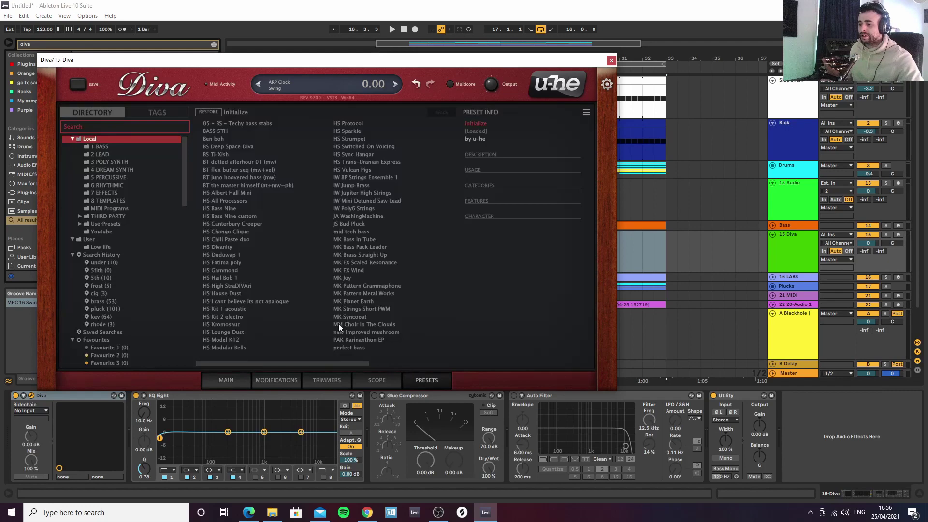
click(88, 239)
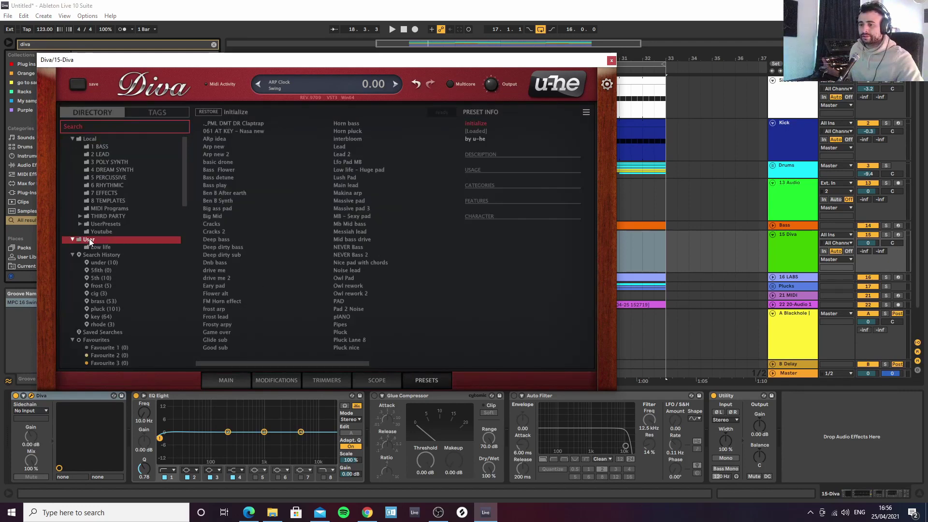
click(340, 185)
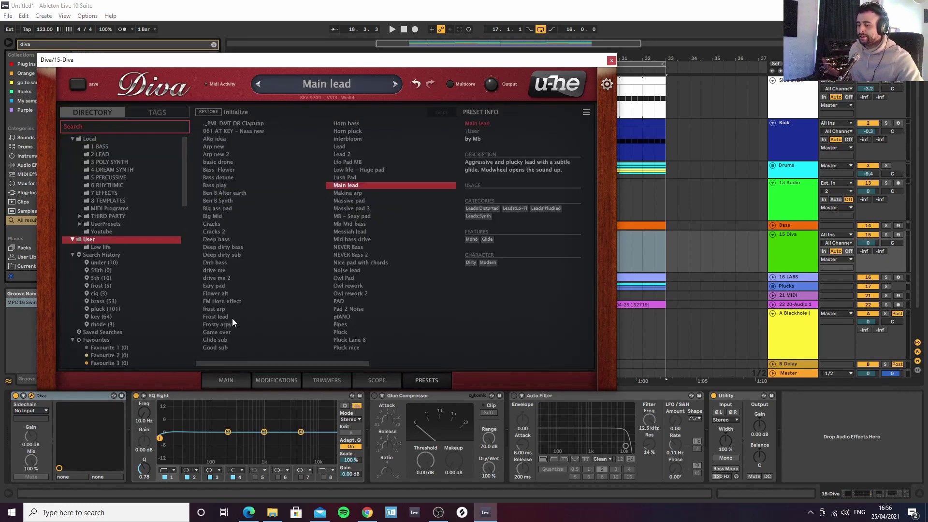
click(450, 84)
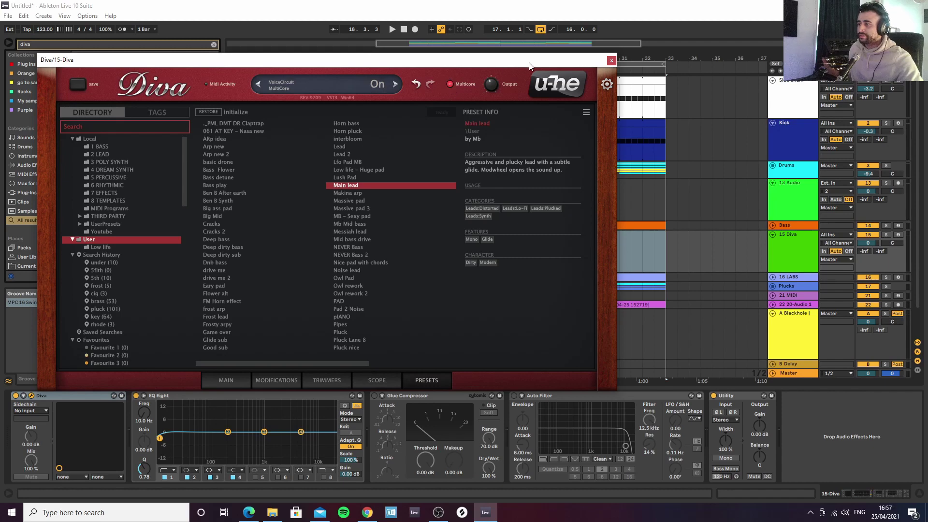
click(611, 61)
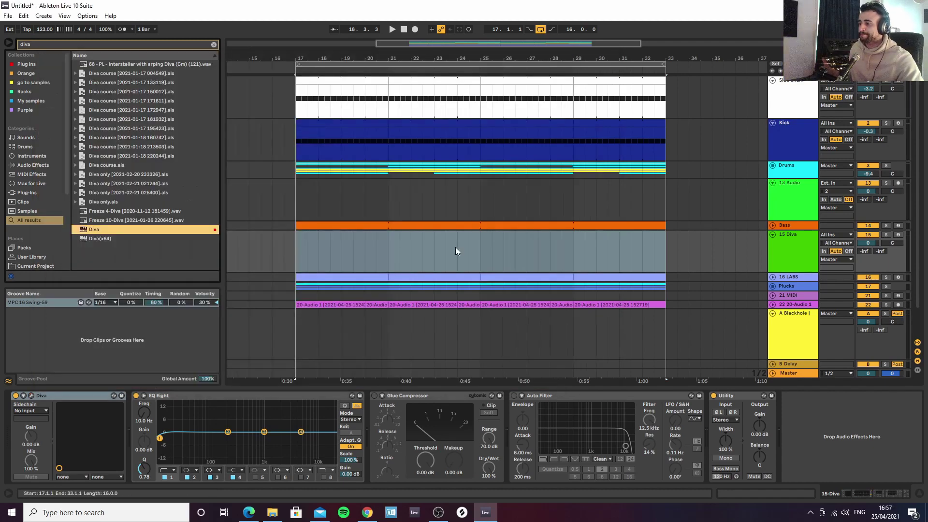
Expand the Plucks group and copy the Serum clips from bars 17–33 onto the Diva track at bar 17
click(772, 277)
click(772, 270)
scroll(775, 272, down, 2)
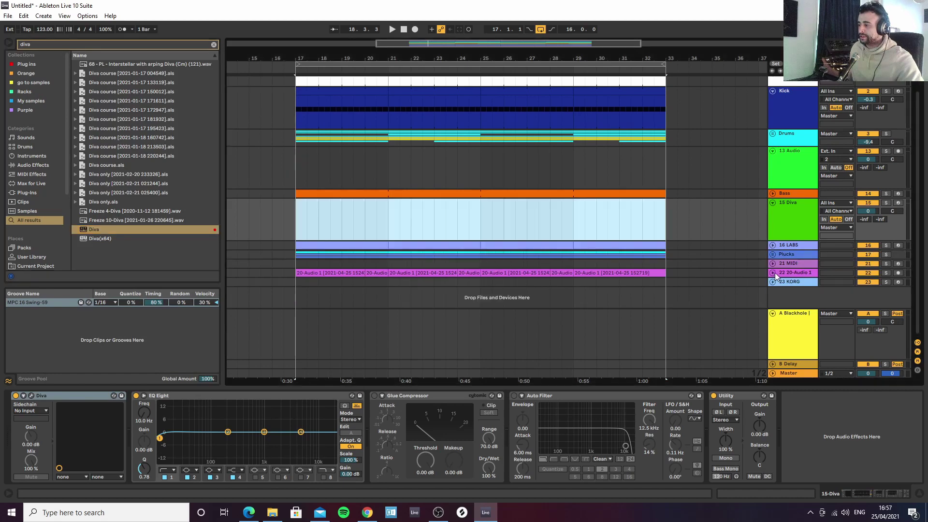
click(773, 254)
scroll(691, 249, down, 3)
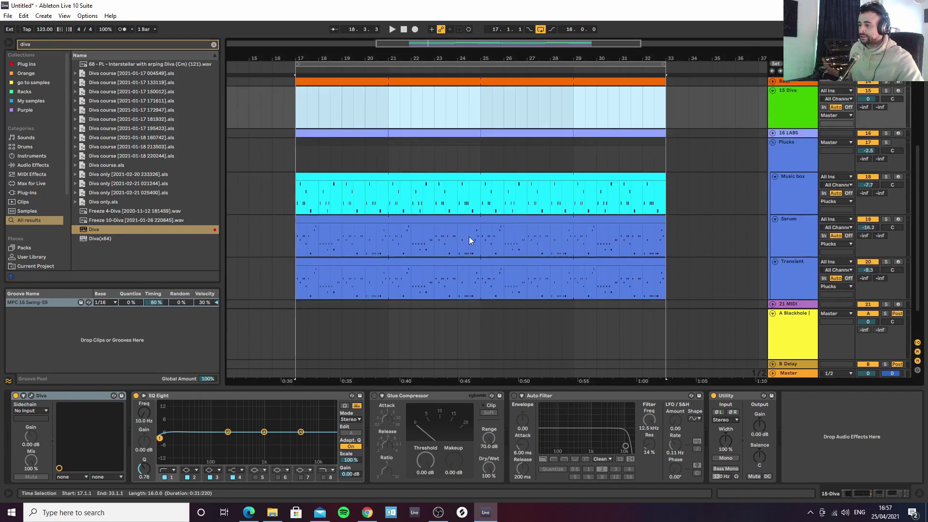
click(343, 225)
scroll(358, 190, up, 5)
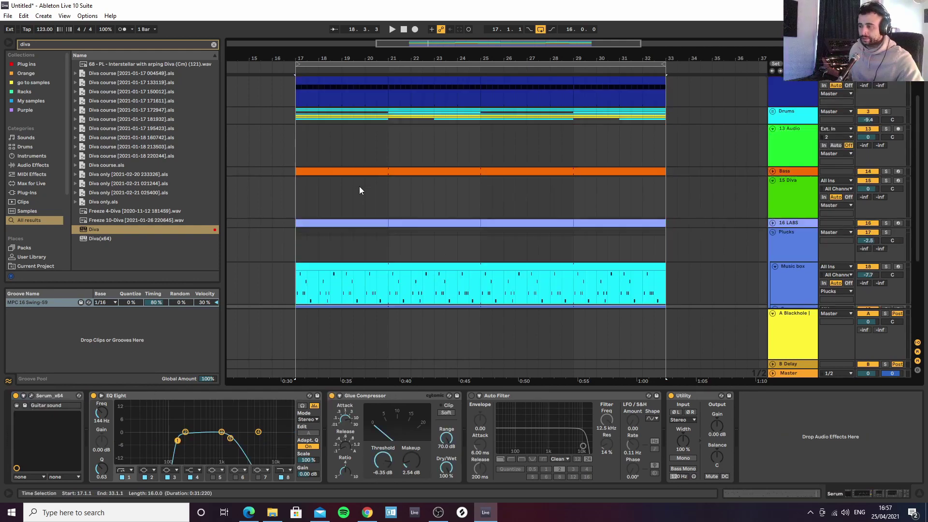
scroll(305, 227, down, 2)
click(296, 204)
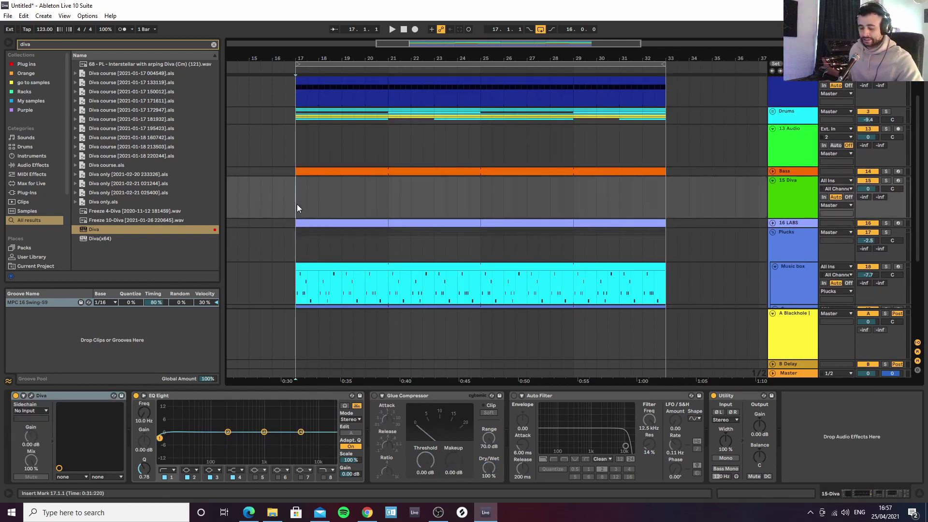
Lower the Diva track's volume to -16.3 dB and set its EQ Eight low cut to about 111 Hz during playback
drag(868, 188, 868, 208)
key(space)
drag(160, 438, 213, 438)
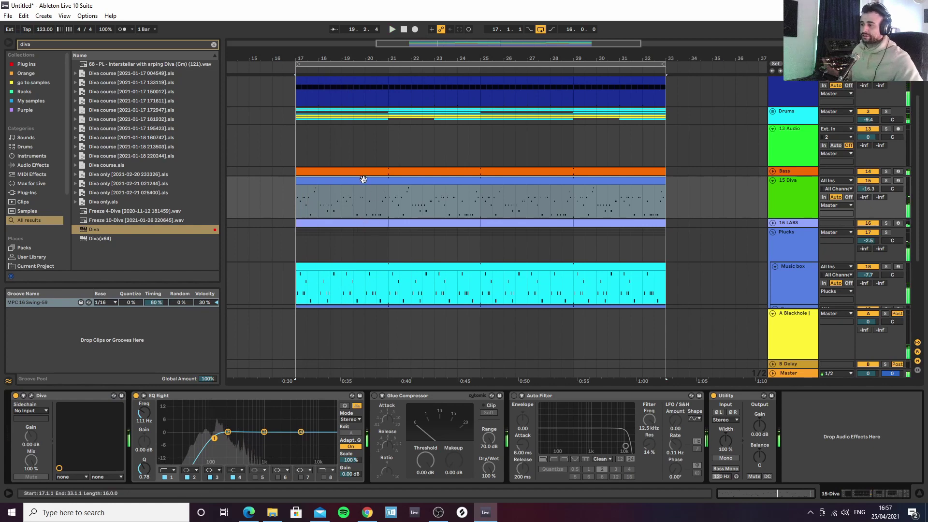
Transpose all notes in the Diva clip up one octave to G2–A3, play them back and close the note editor
double_click(364, 189)
key(shift+Up)
key(space)
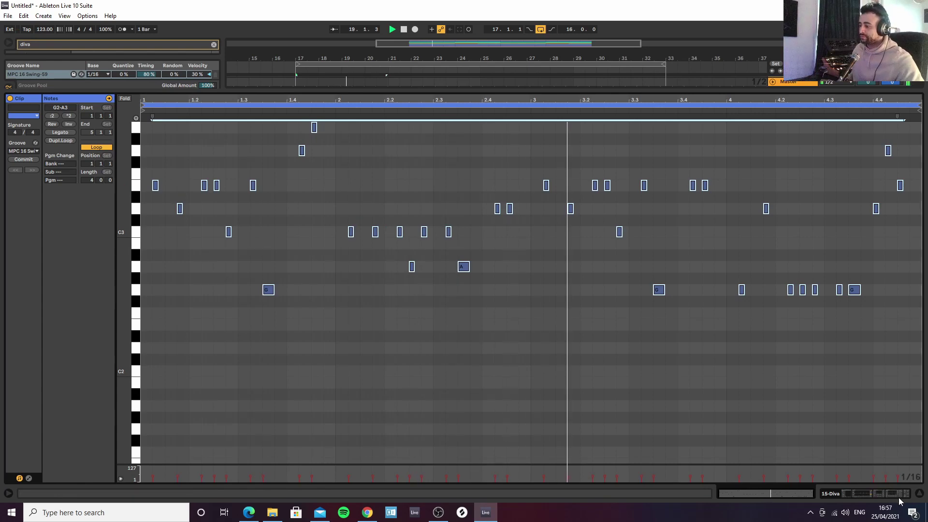
click(919, 493)
Set the Diva track's volume to -10.5 dB and its EQ Eight low cut to about 119 Hz while auditioning the loop
drag(869, 161, 868, 156)
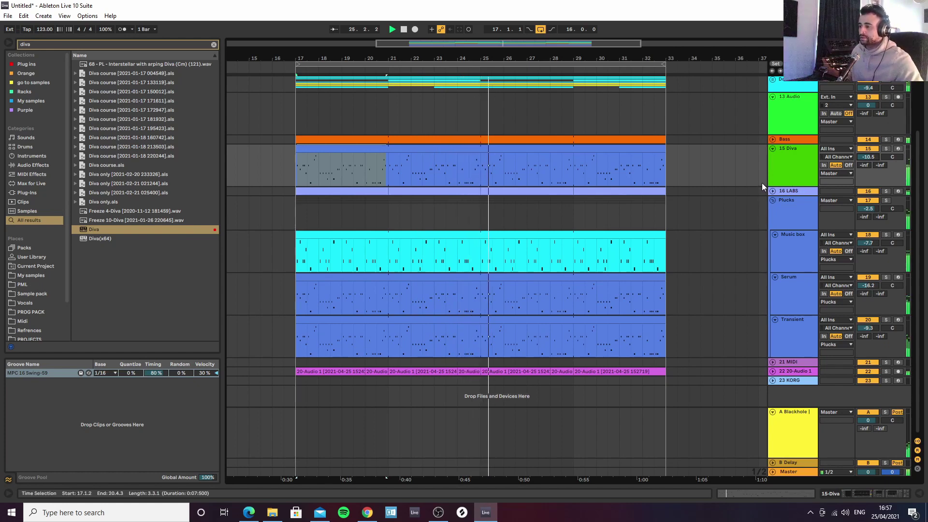
click(852, 494)
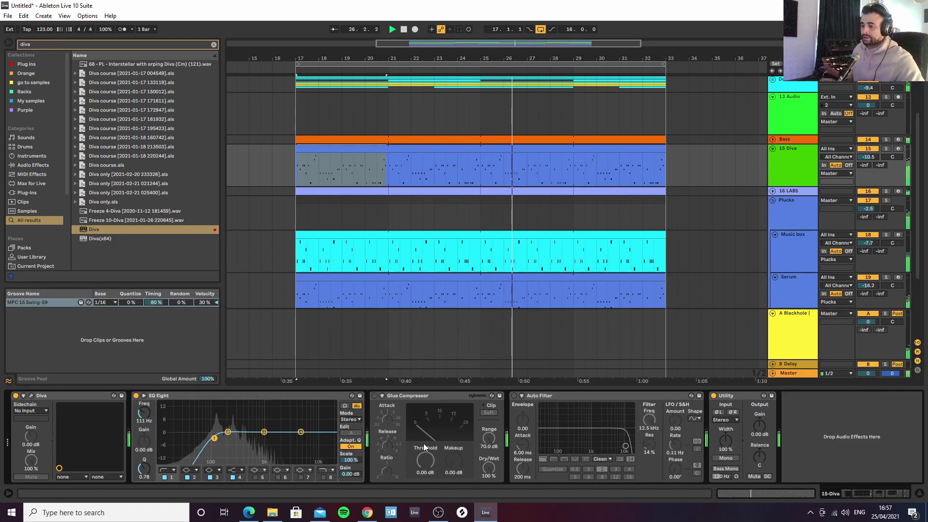
key(space)
mouse_move(214, 438)
mouse_down()
mouse_move(169, 433)
mouse_move(215, 438)
mouse_up()
key(space)
key(space)
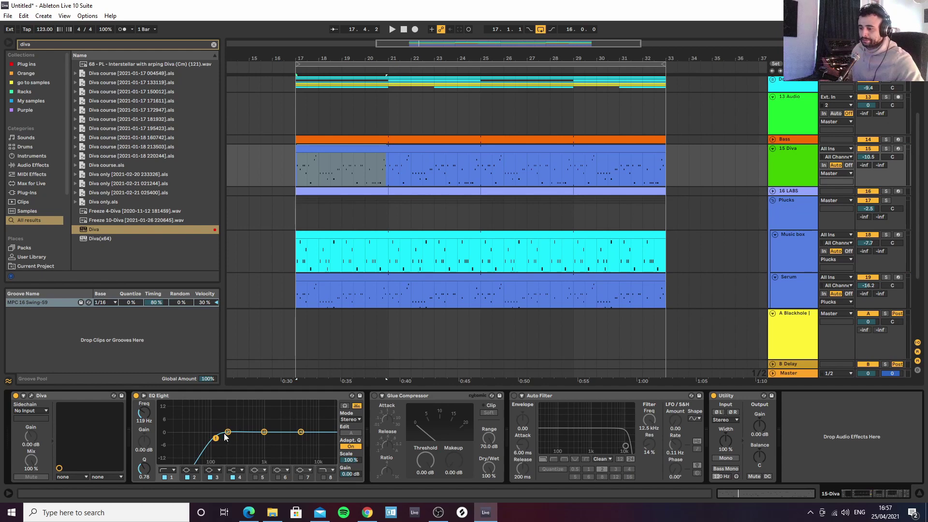
key(space)
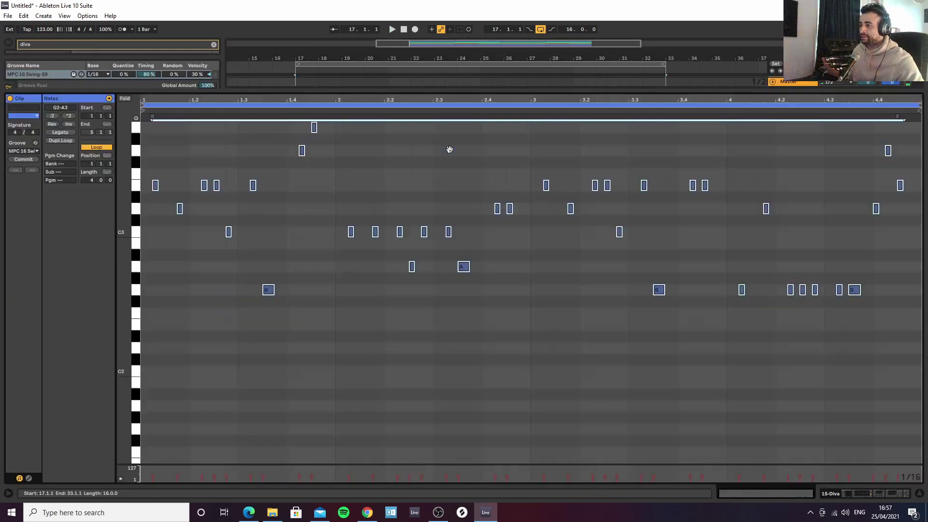
Transpose the Diva clip's notes up a further octave to G3–A4 and audition the result
double_click(451, 148)
key(shift+Up)
key(space)
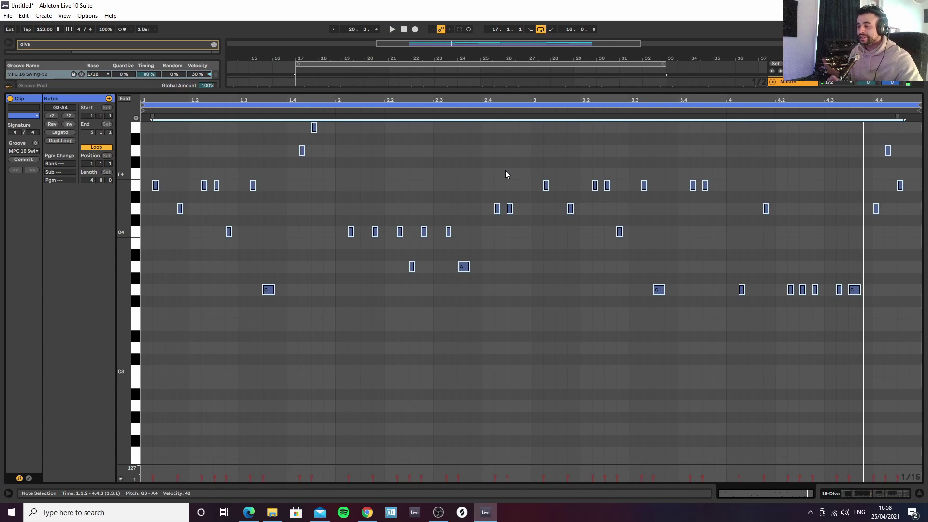
Try setting the Diva clip's groove to None, undo that change and close the note editor
click(478, 167)
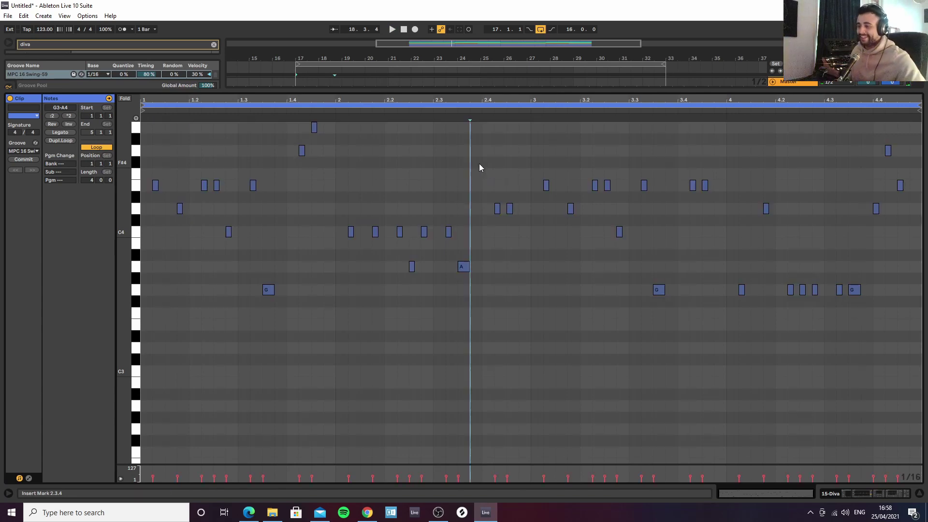
key(ctrl+a)
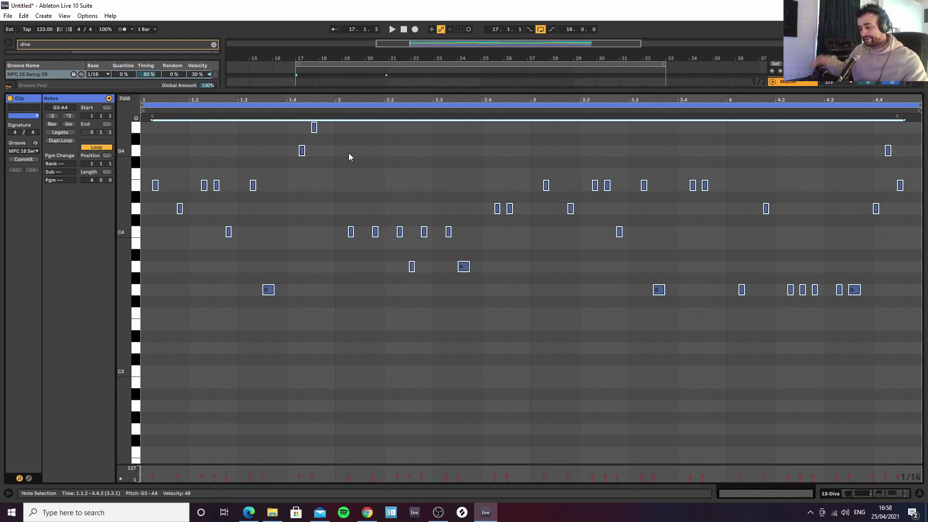
click(25, 159)
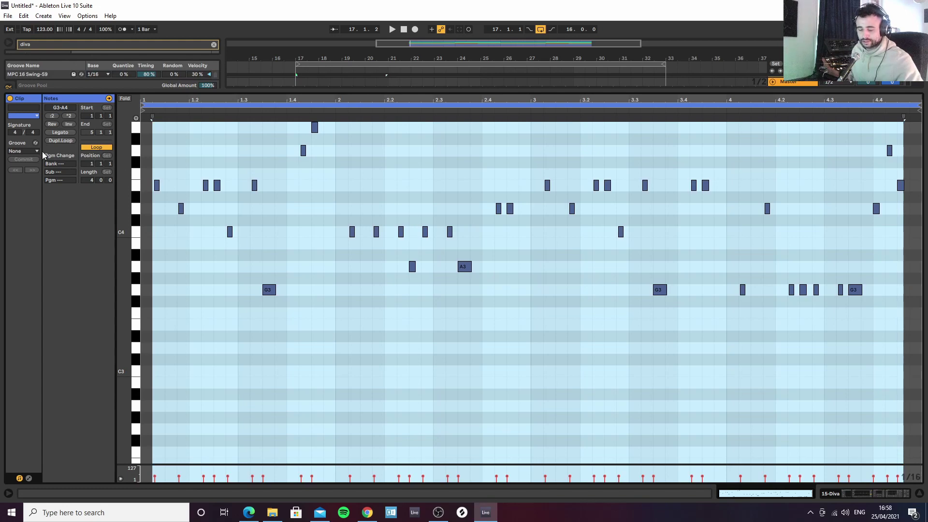
key(ctrl+z)
click(262, 174)
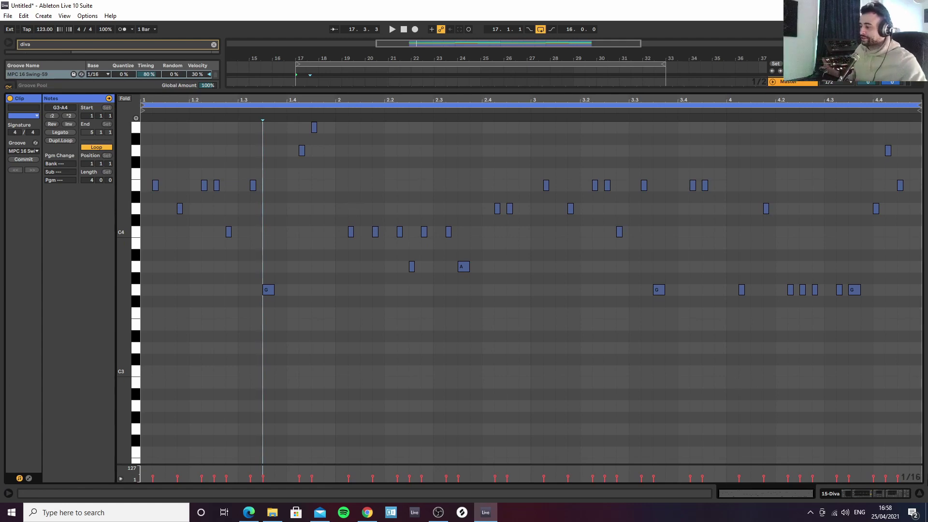
click(920, 494)
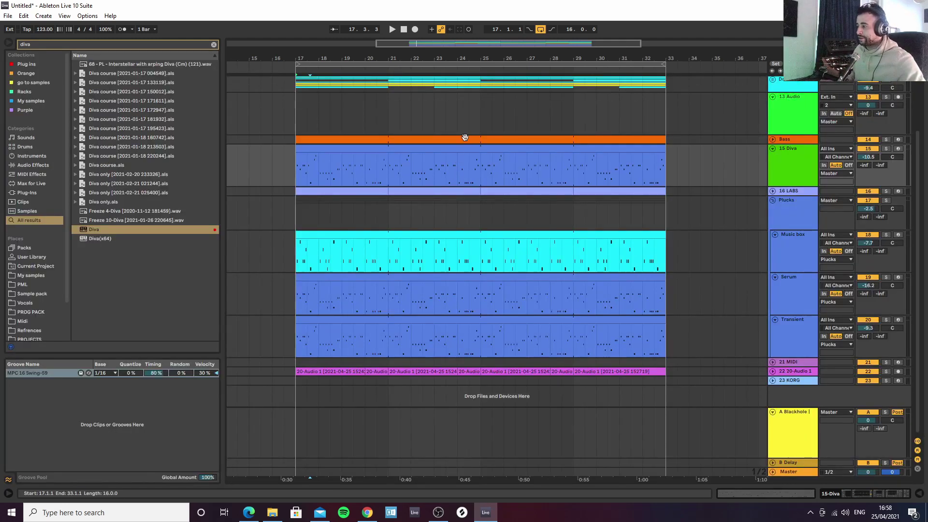
Play the Diva loop with the synth's main panel open and compare Effect 1's Delay1 switched on and off
drag(374, 52, 366, 42)
click(354, 151)
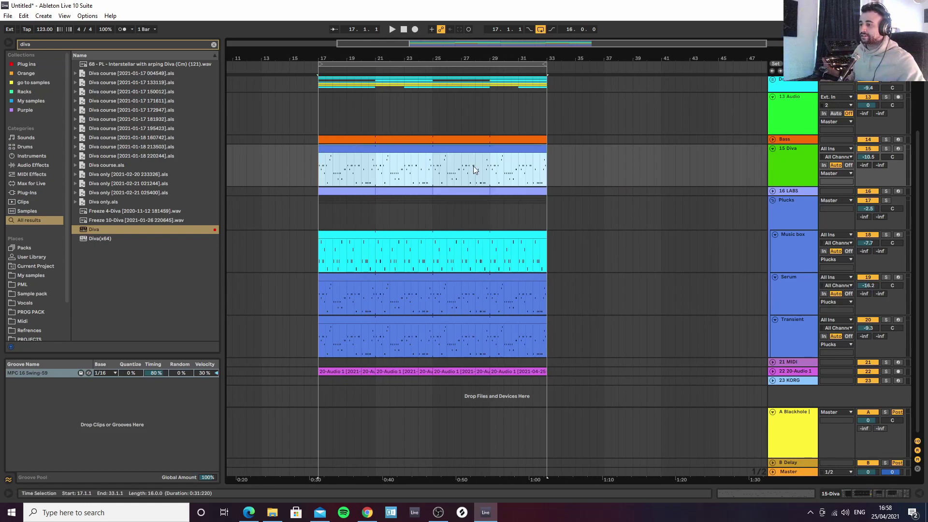
key(space)
click(779, 164)
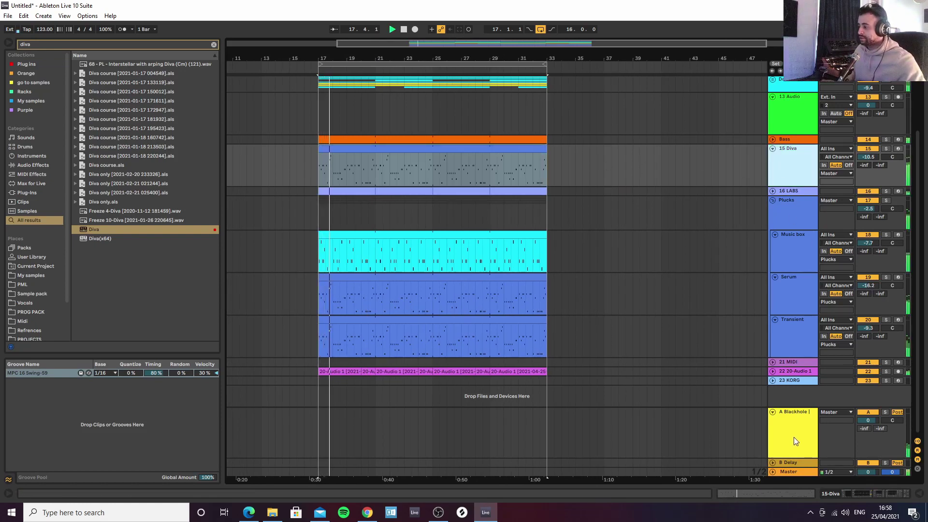
click(855, 491)
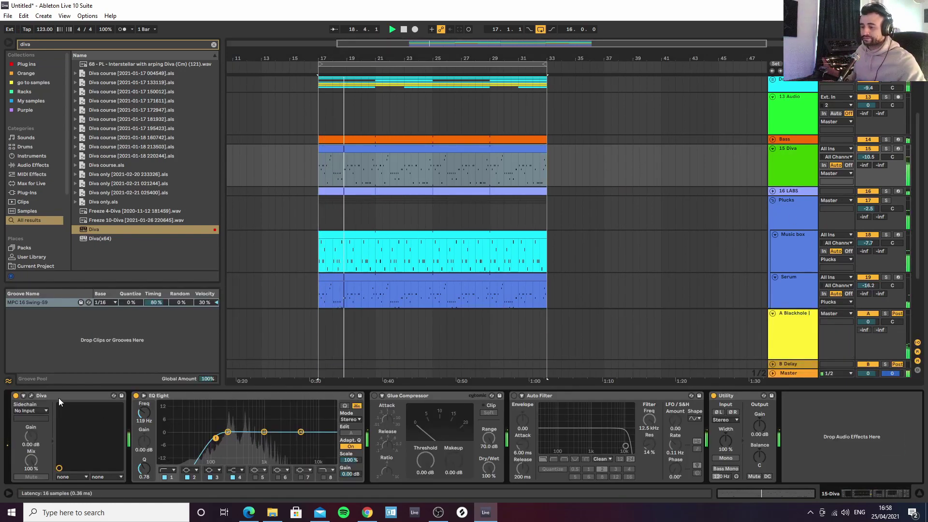
click(32, 395)
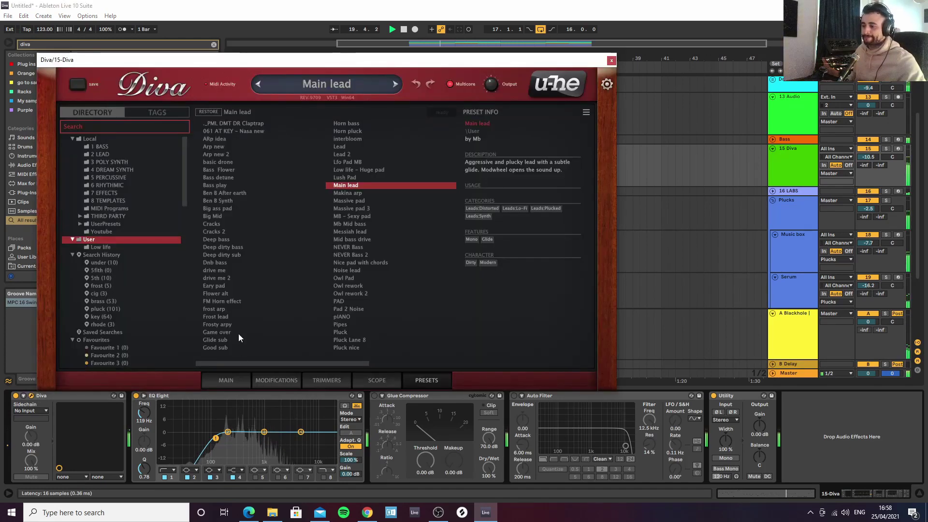
click(231, 380)
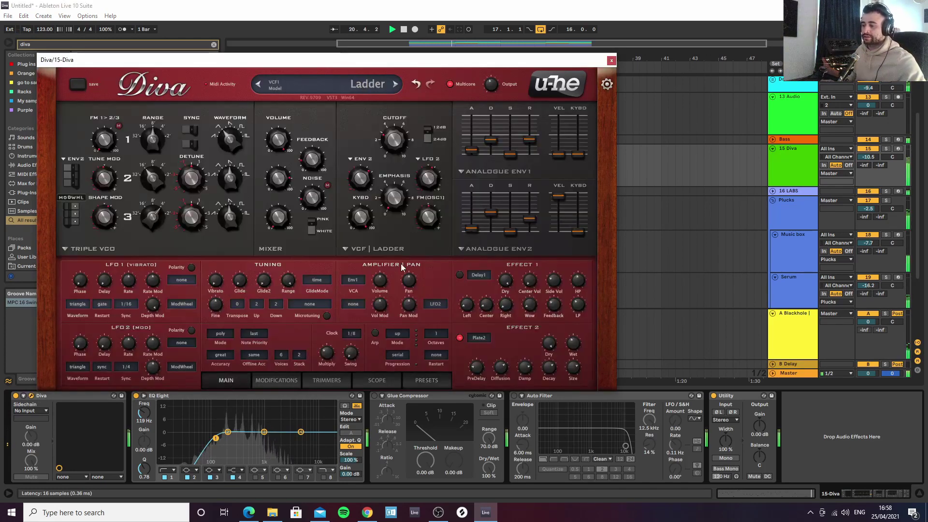
click(459, 274)
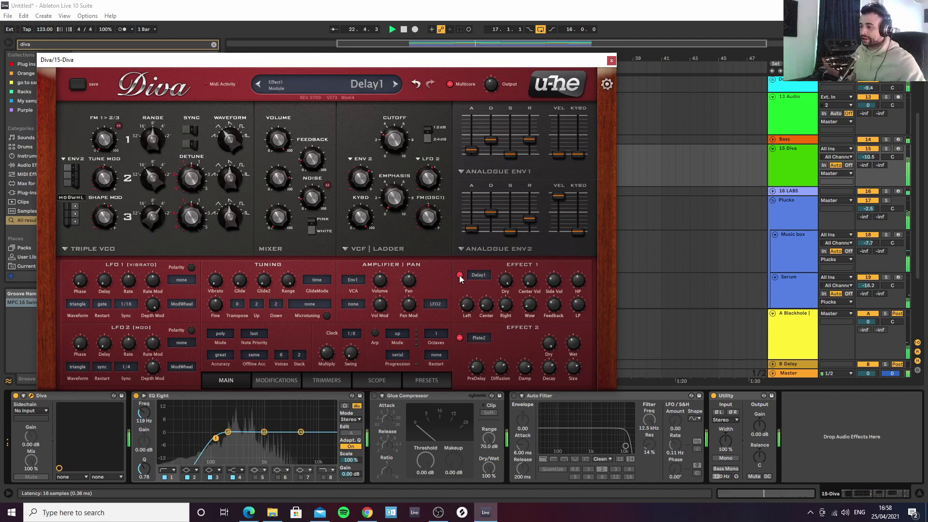
click(460, 276)
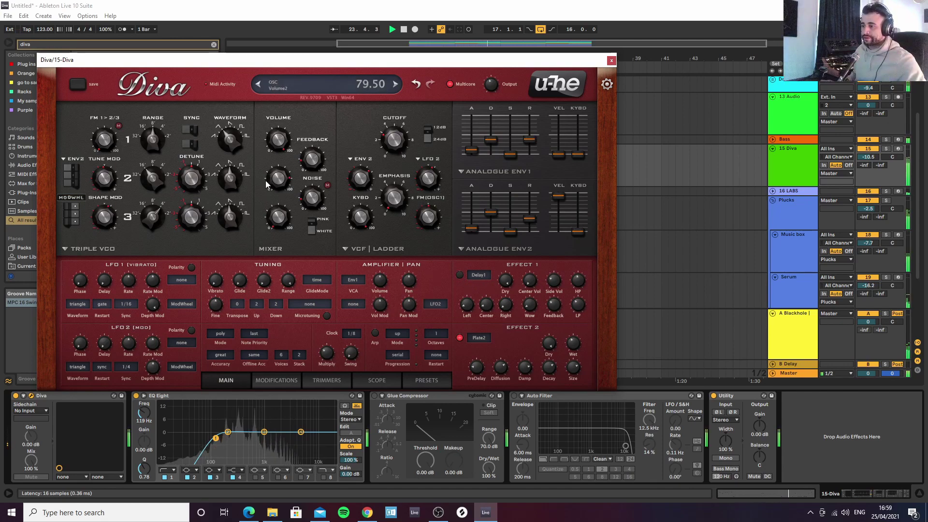
Set Diva's envelope 2 attack to 0.00, adjust oscillator 2's range and envelope 1's decay, and close the synth window
drag(154, 175, 155, 160)
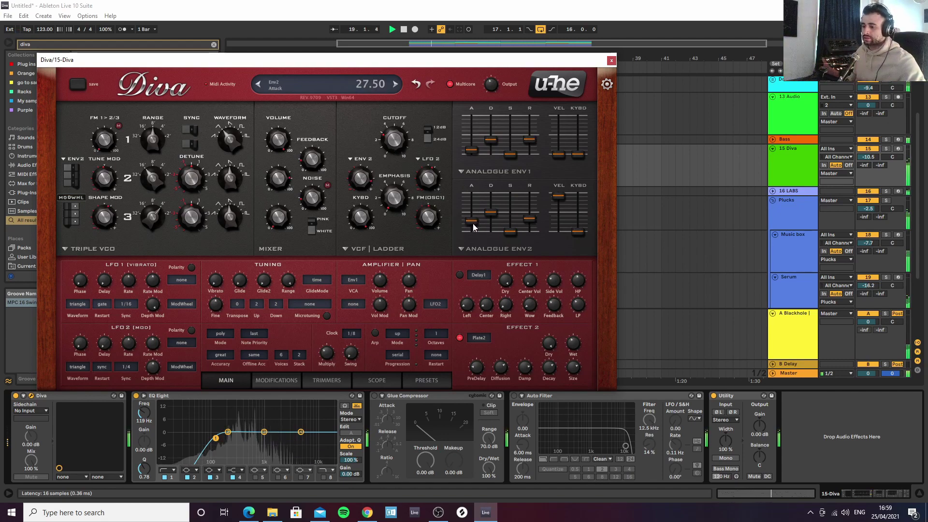
drag(473, 229, 475, 245)
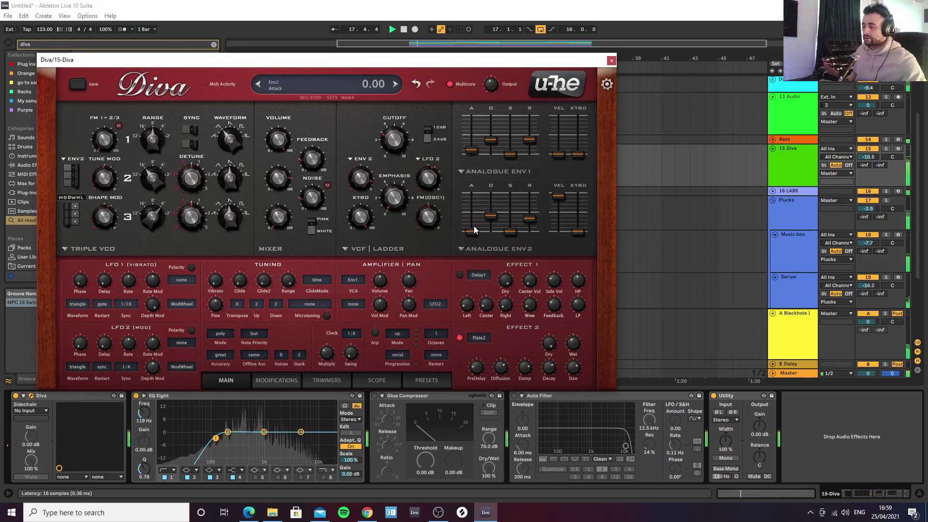
mouse_move(489, 137)
mouse_down()
mouse_move(489, 125)
mouse_move(492, 142)
mouse_up()
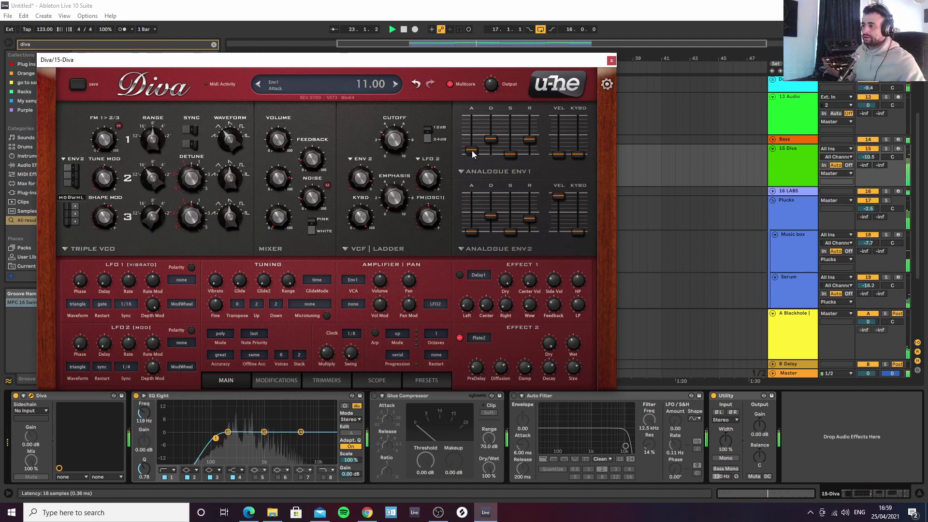
click(612, 60)
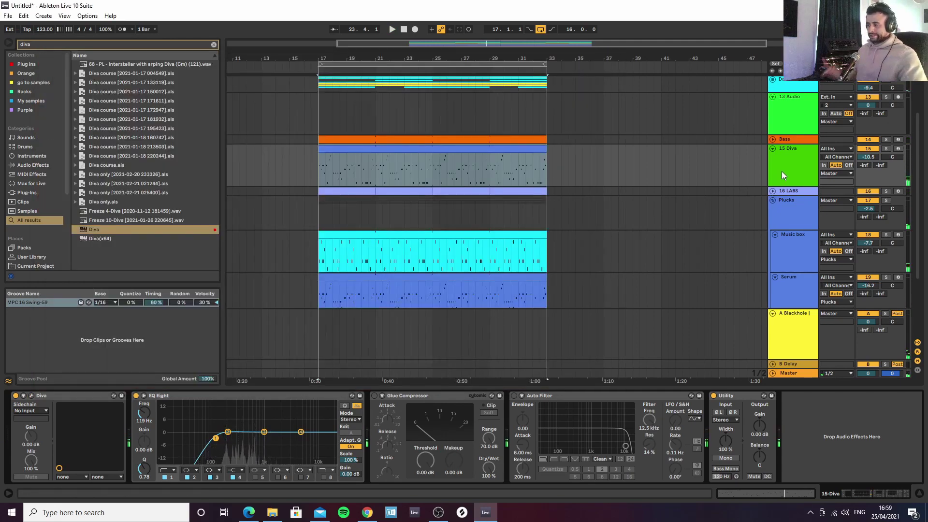
Unfold the LABS track and collapse the Plucks group, keeping the Diva track selected
click(790, 375)
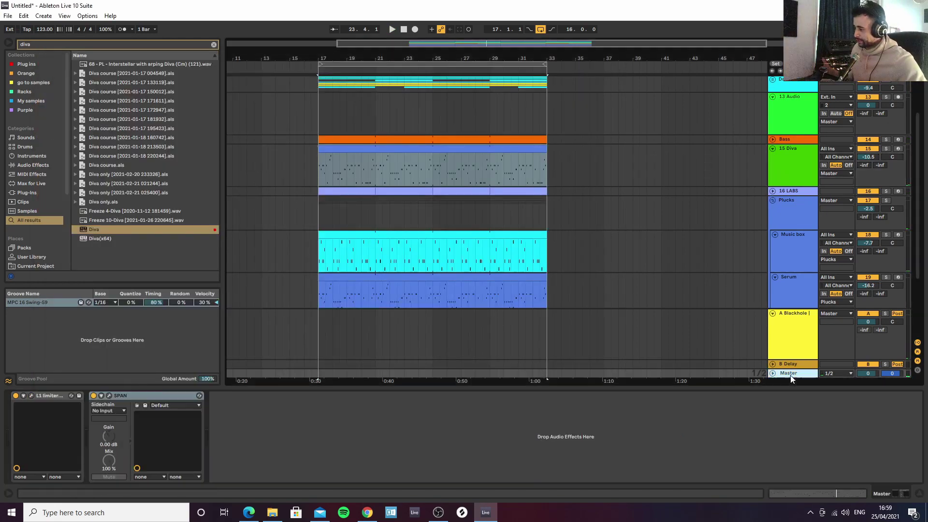
click(796, 174)
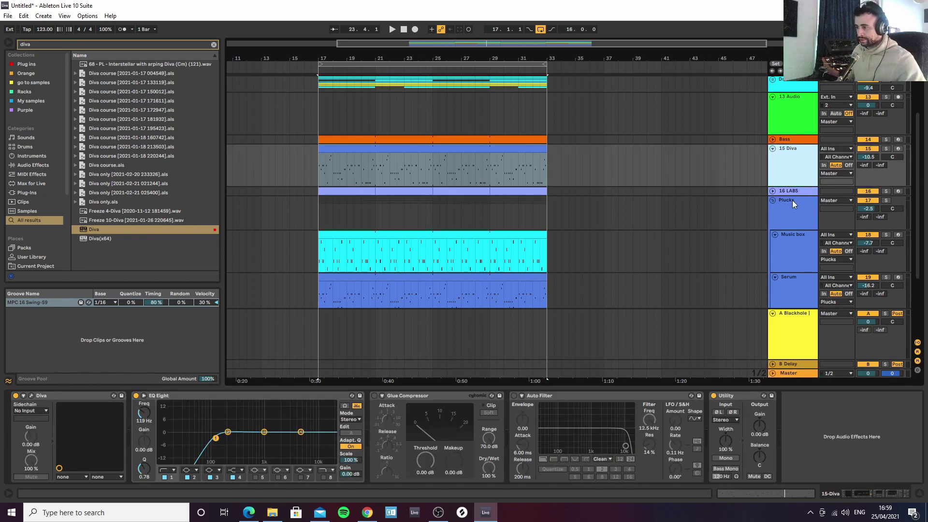
click(772, 190)
scroll(799, 216, up, 2)
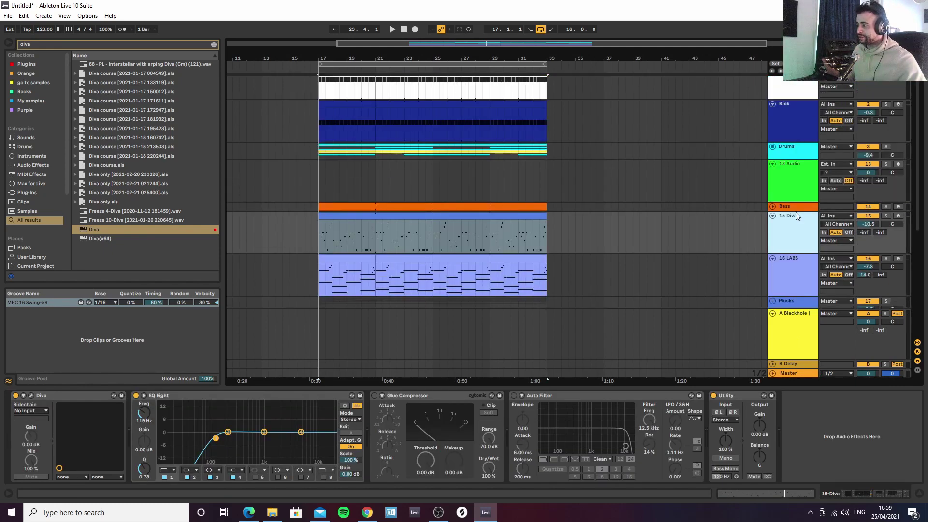
Move the Diva track below LABS and into the Plucks group, directly above the Music box track
drag(787, 237, 791, 172)
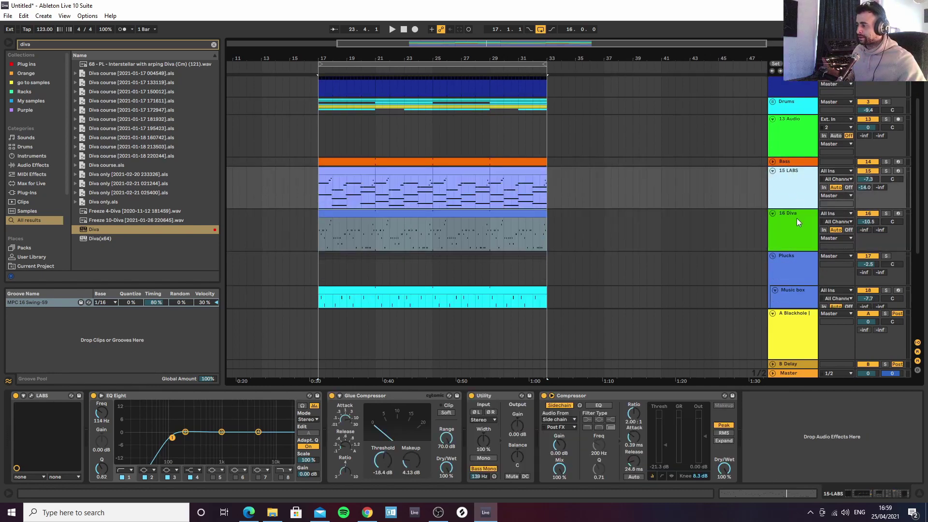
scroll(796, 216, down, 4)
click(788, 166)
scroll(789, 177, down, 5)
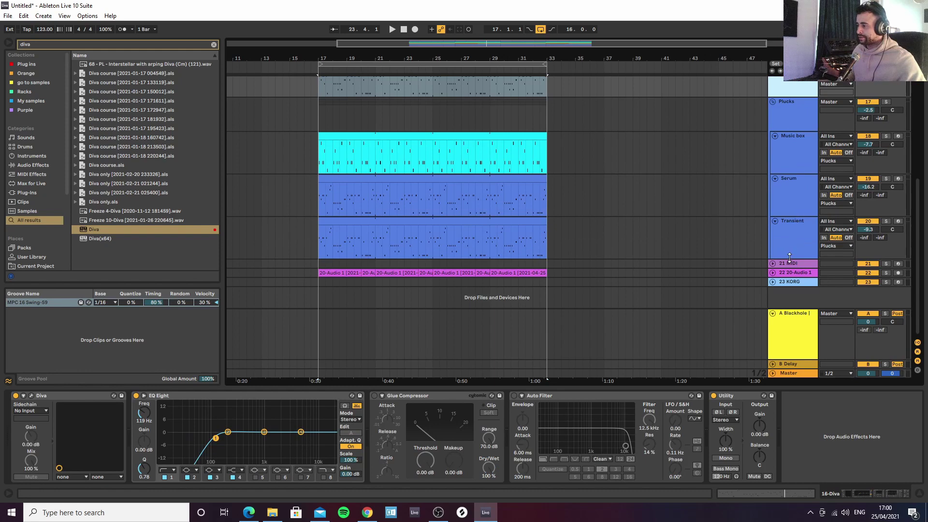
scroll(790, 158, up, 2)
drag(787, 120, 789, 145)
While the loop plays, raise the Plucks group's Glue Compressor threshold to -22.2 dB and lower the Diva track's volume to -12.5
click(788, 134)
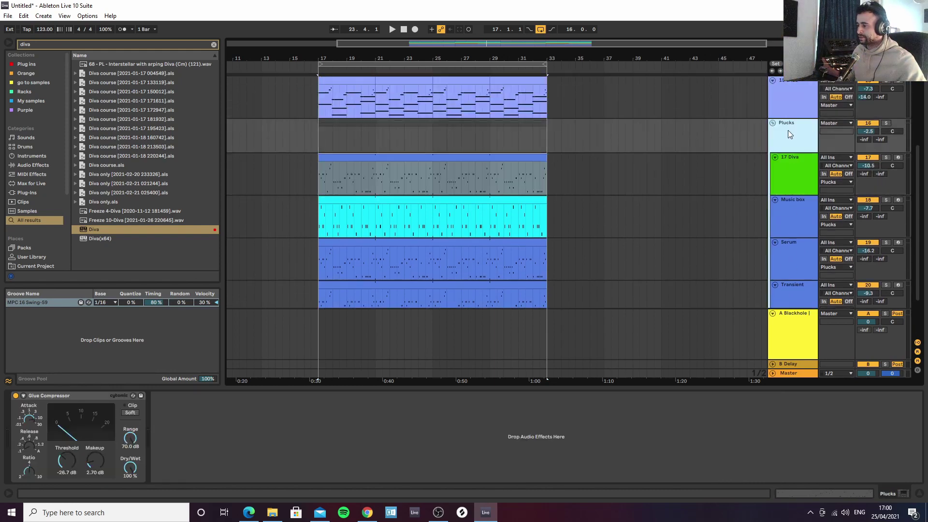
key(space)
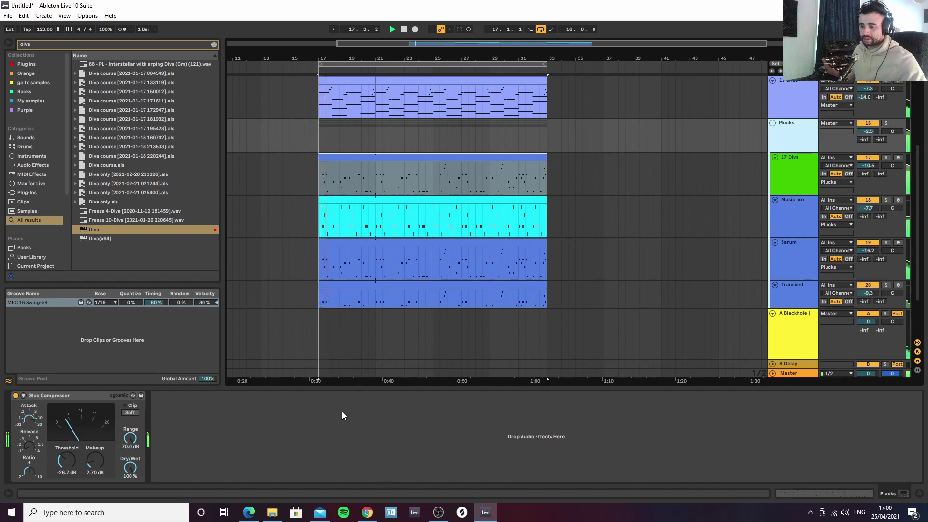
mouse_move(69, 460)
mouse_down()
mouse_move(68, 450)
mouse_move(73, 459)
mouse_up()
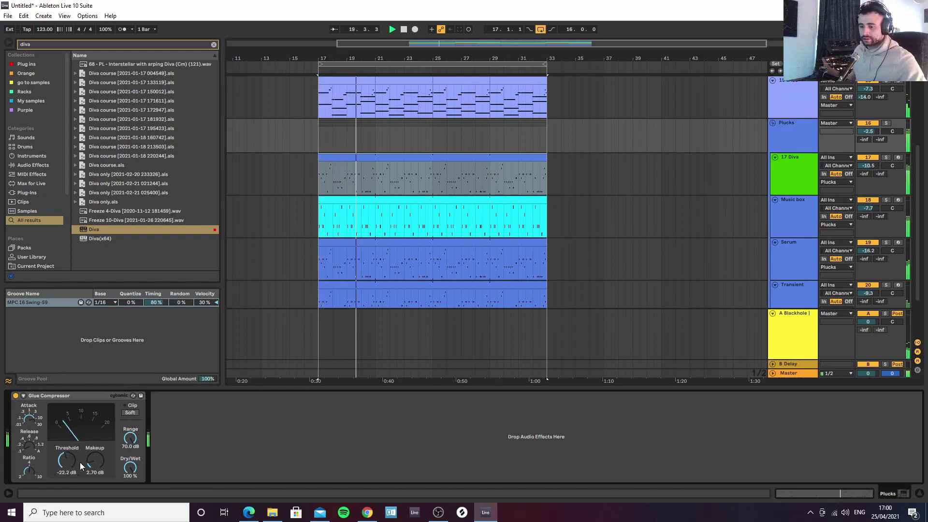
drag(871, 166, 870, 175)
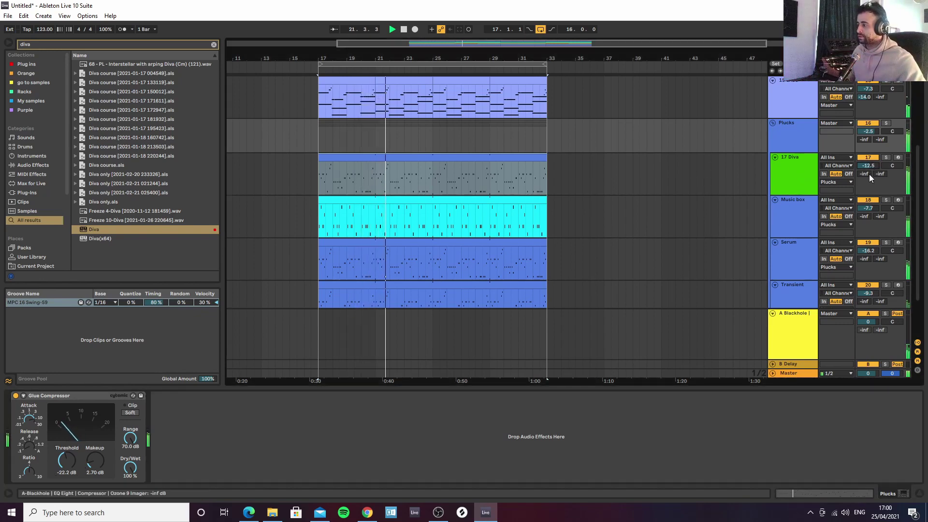
Play the loop and compare the plucks with the Diva track muted and unmuted
click(798, 170)
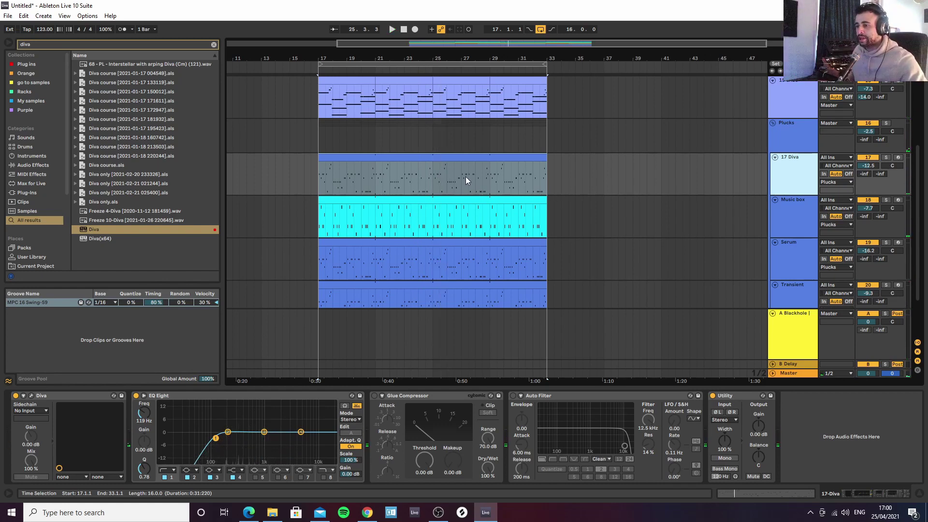
drag(396, 59, 397, 35)
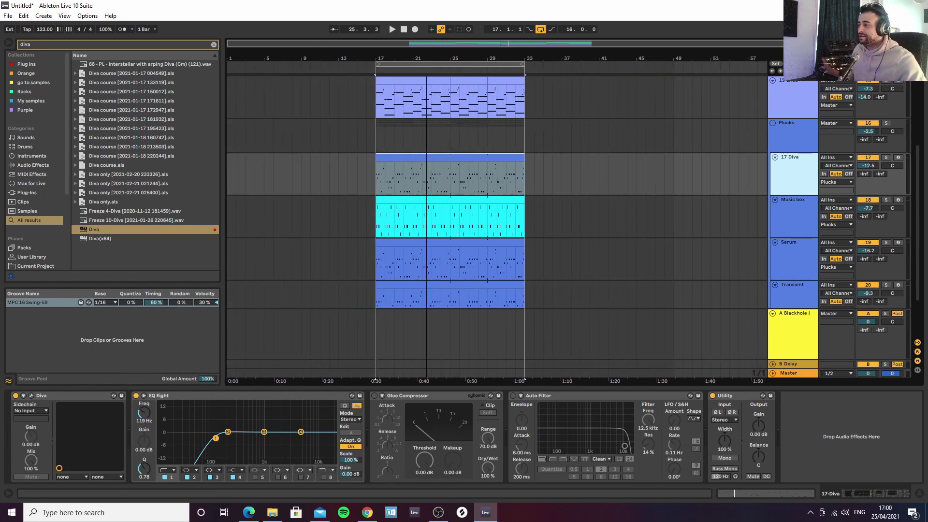
click(773, 122)
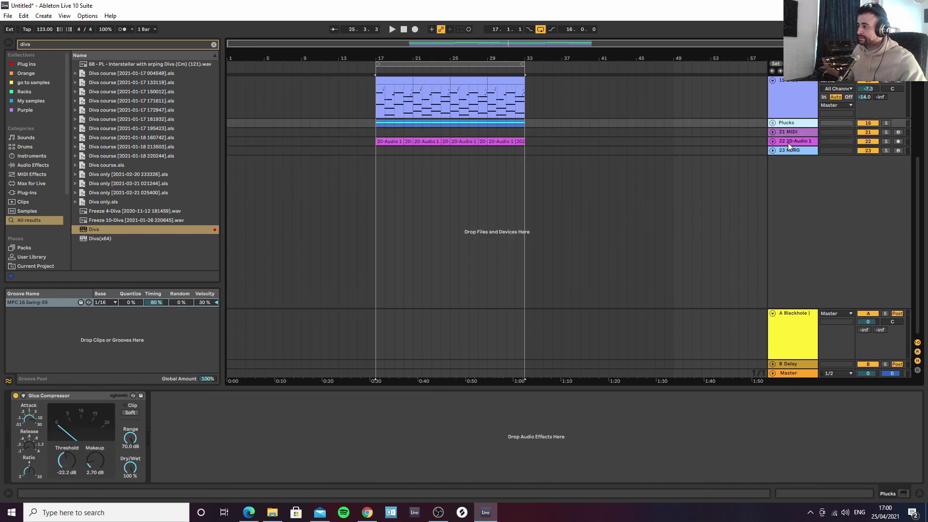
click(772, 123)
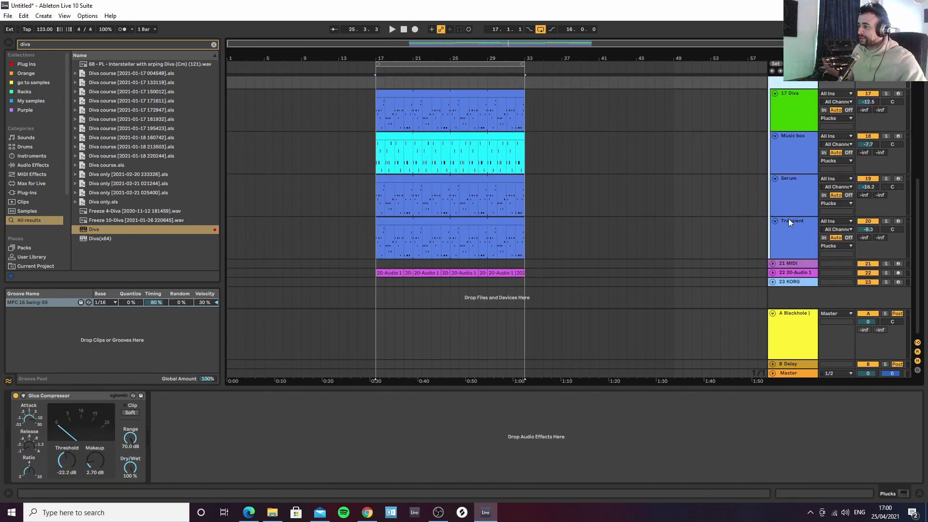
scroll(799, 155, up, 1)
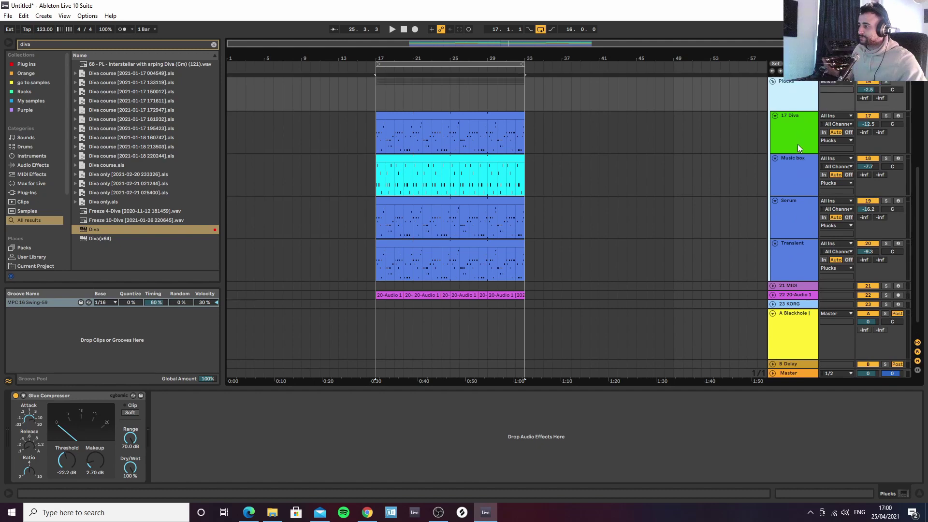
click(797, 143)
click(871, 117)
key(space)
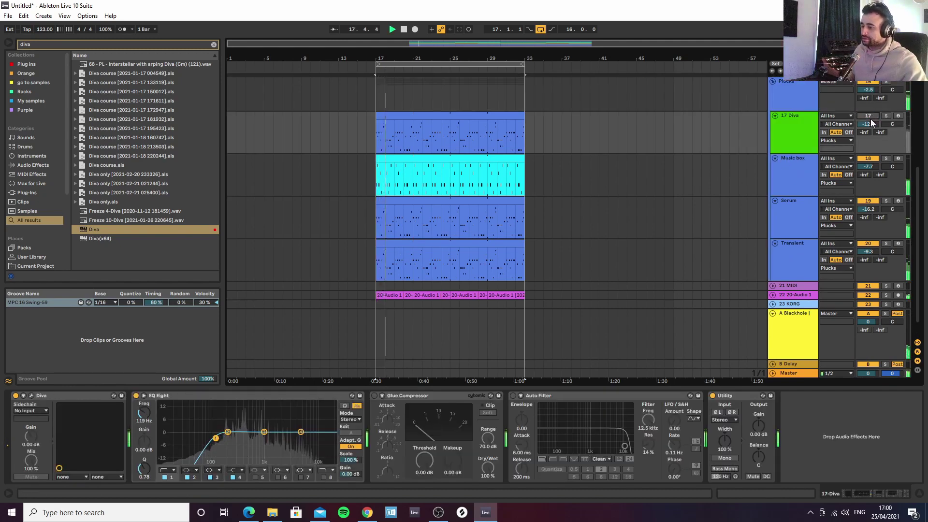
click(868, 117)
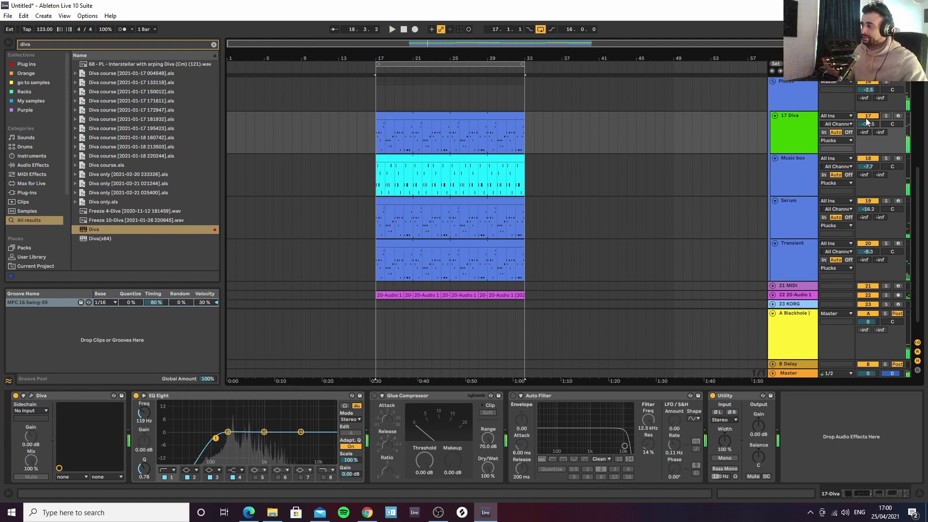
Lower the two high notes near beat 1.4 of the Diva clip to G3 and A3, play it back and close the note editor
double_click(400, 118)
scroll(310, 220, up, 3)
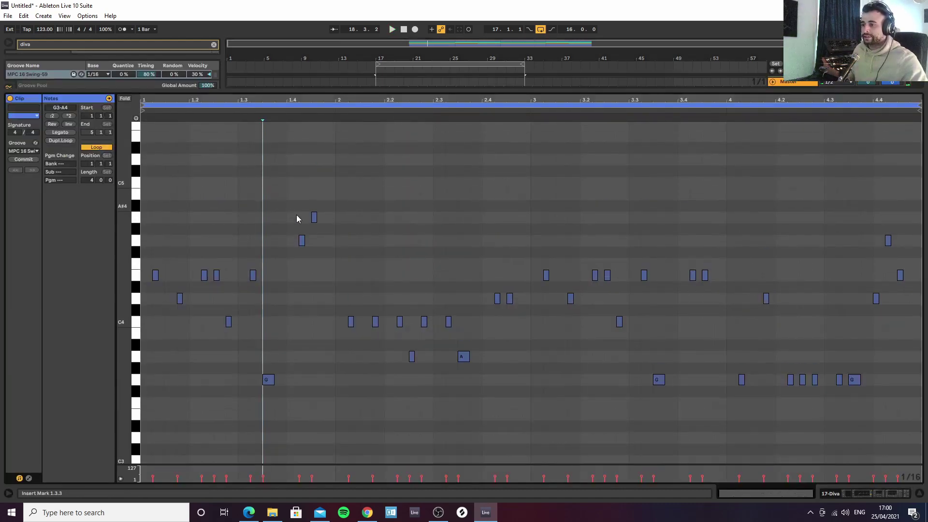
click(302, 241)
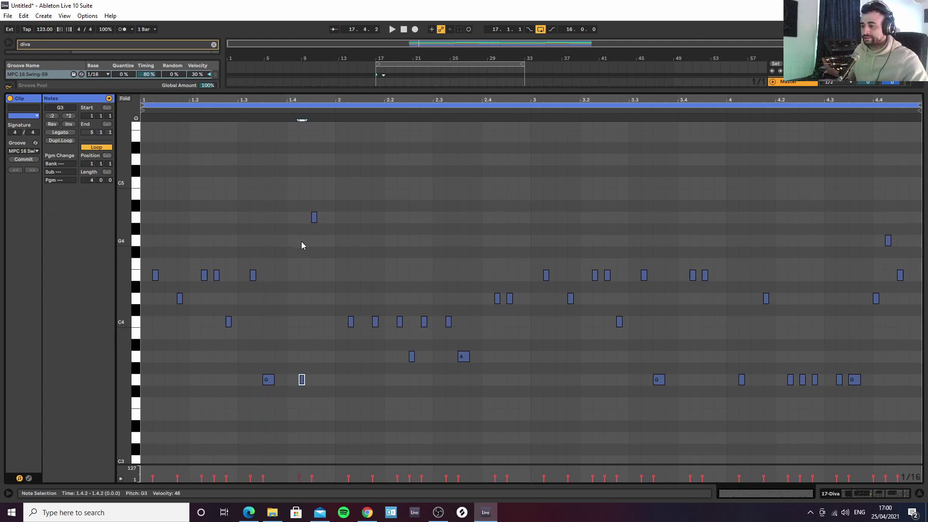
key(space)
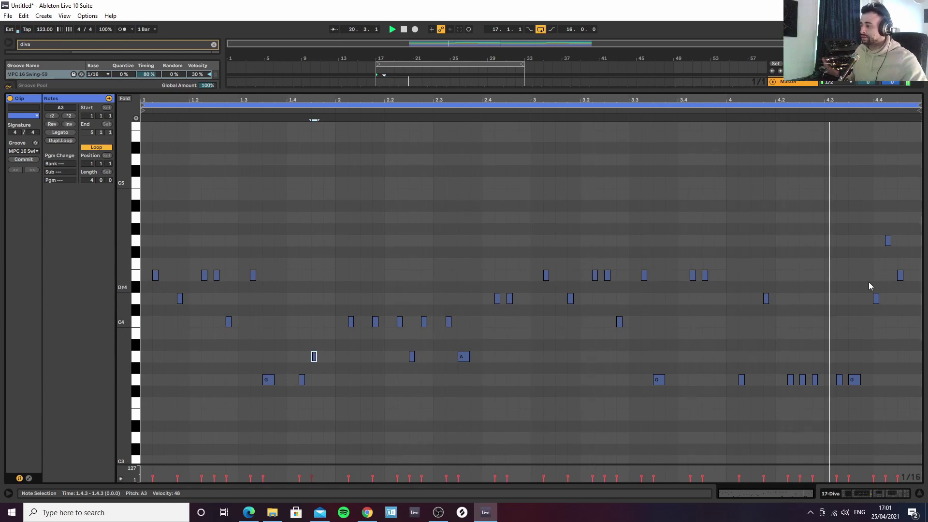
click(919, 493)
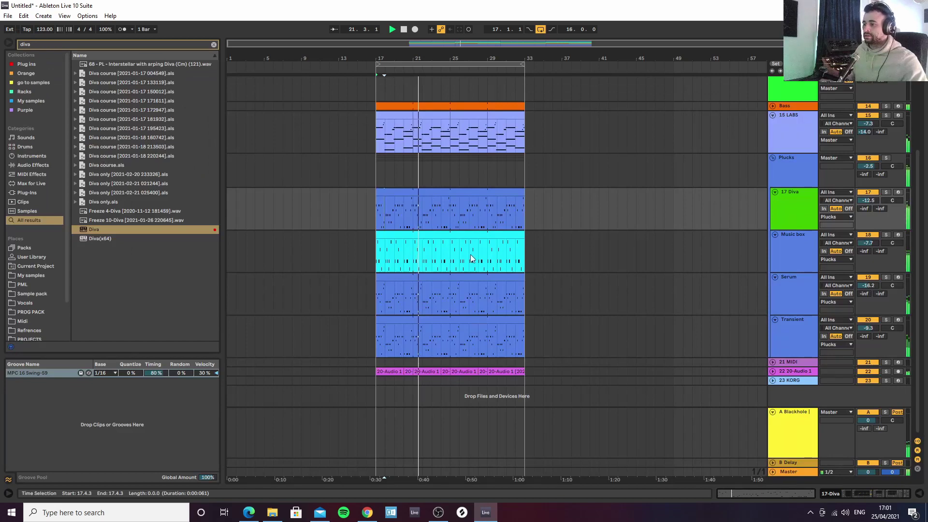
Copy the edited Diva clip onto the Serum track over bars 17 to 33, replacing the existing pattern
click(437, 193)
key(space)
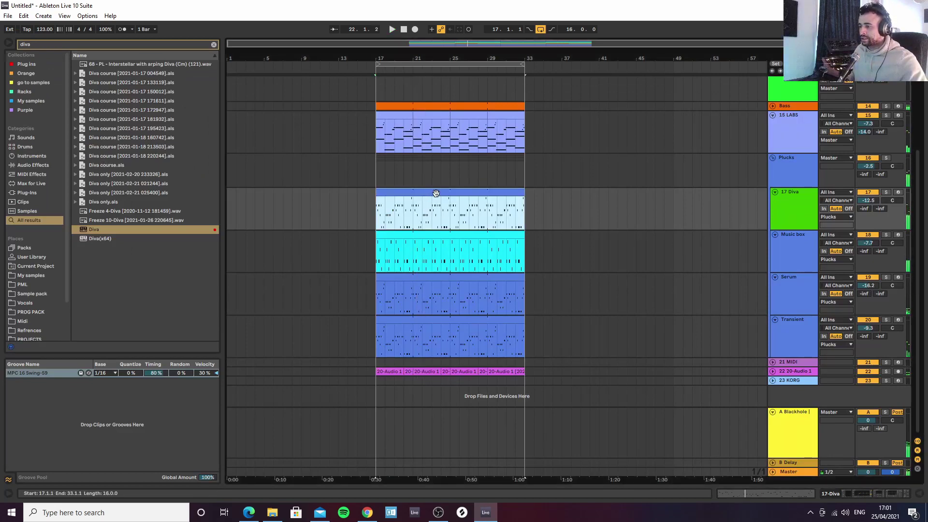
double_click(435, 193)
click(920, 493)
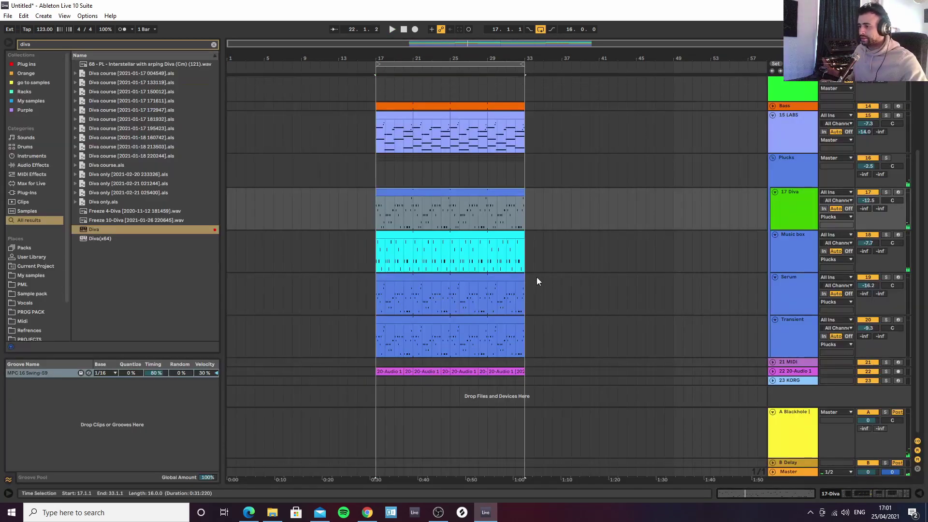
drag(434, 193, 433, 278)
Play the loop and compare the mix with the Music box track muted and unmuted
key(space)
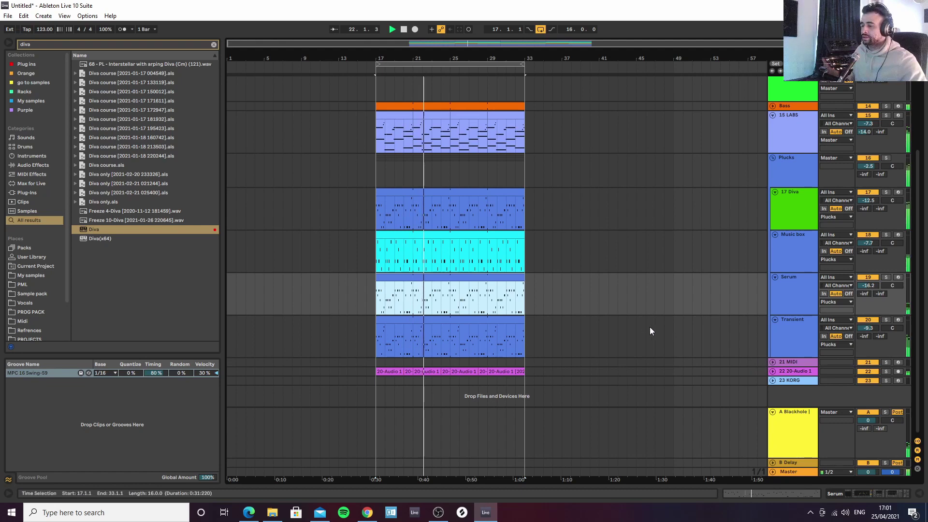
click(867, 236)
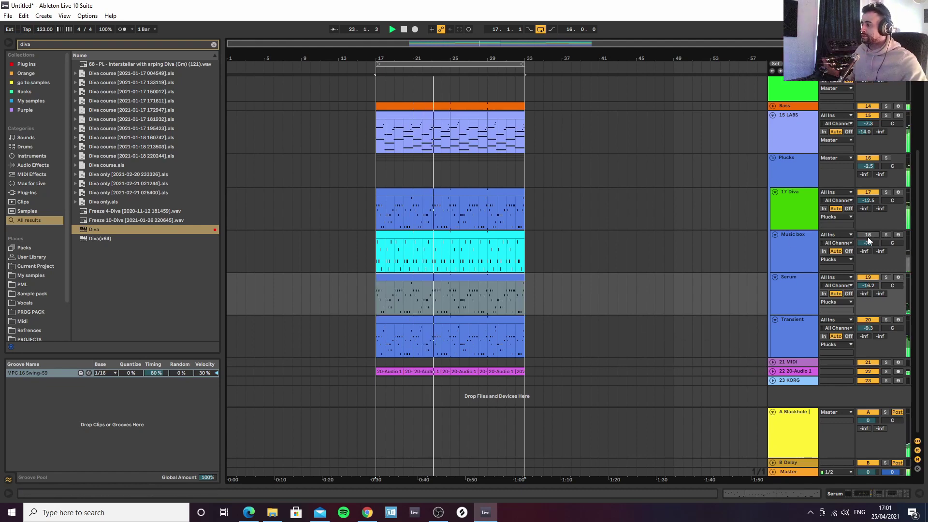
click(868, 235)
click(867, 274)
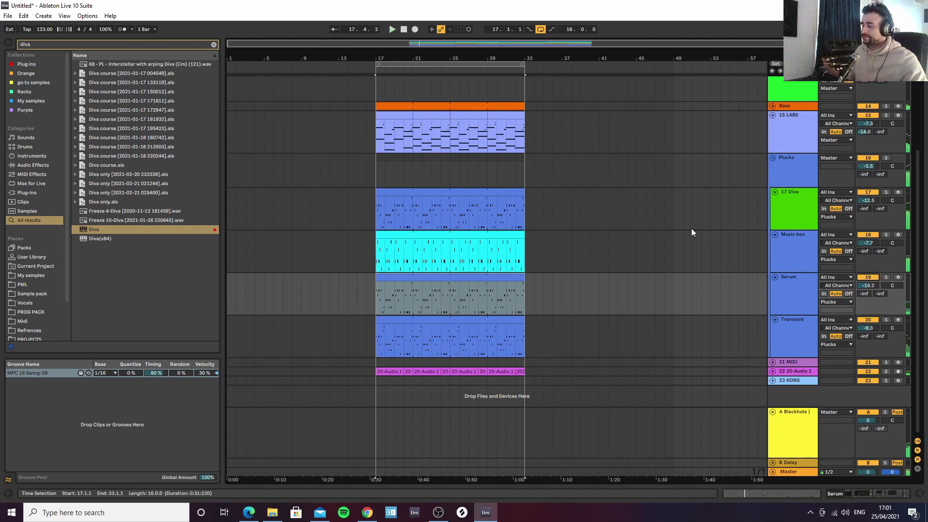
Select the Diva track, check its clip's notes in the note editor and close the editor
click(787, 204)
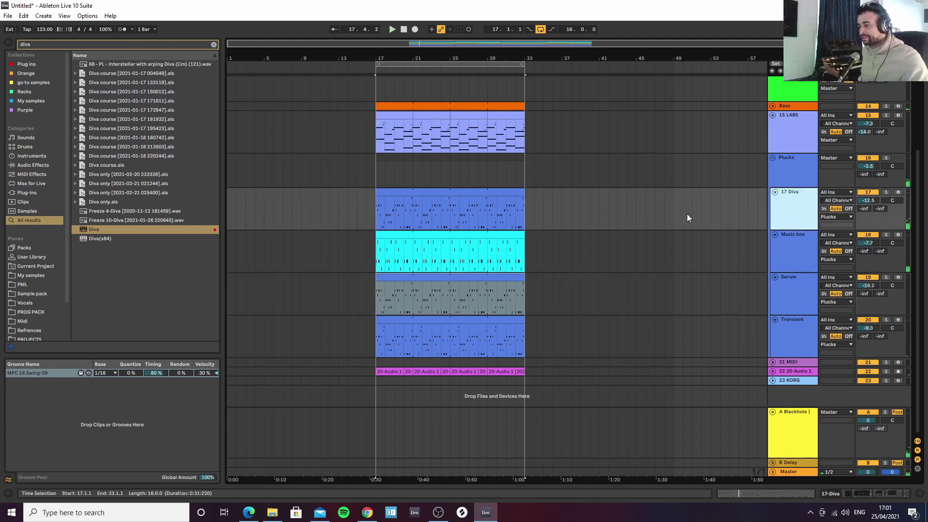
double_click(415, 194)
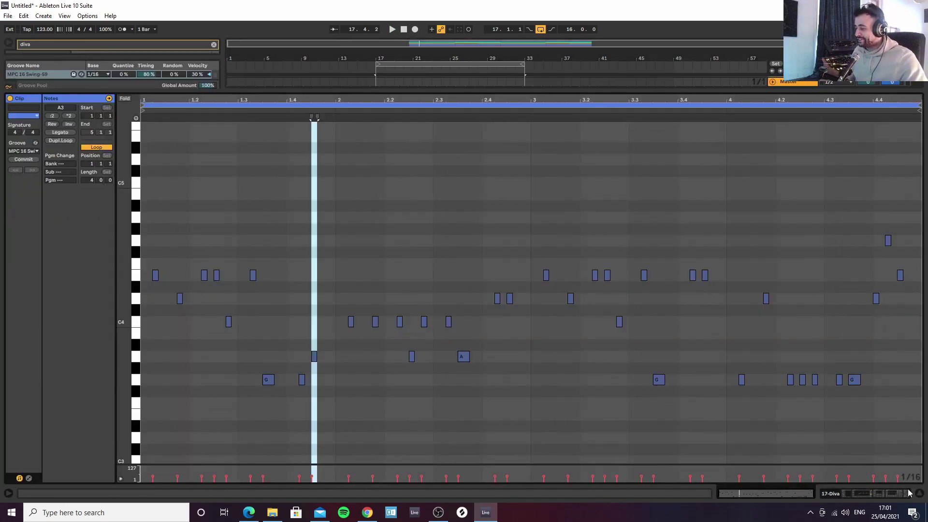
click(919, 493)
Unfold the Drums group and review its percussion, break, hat and ride layers
scroll(576, 271, up, 5)
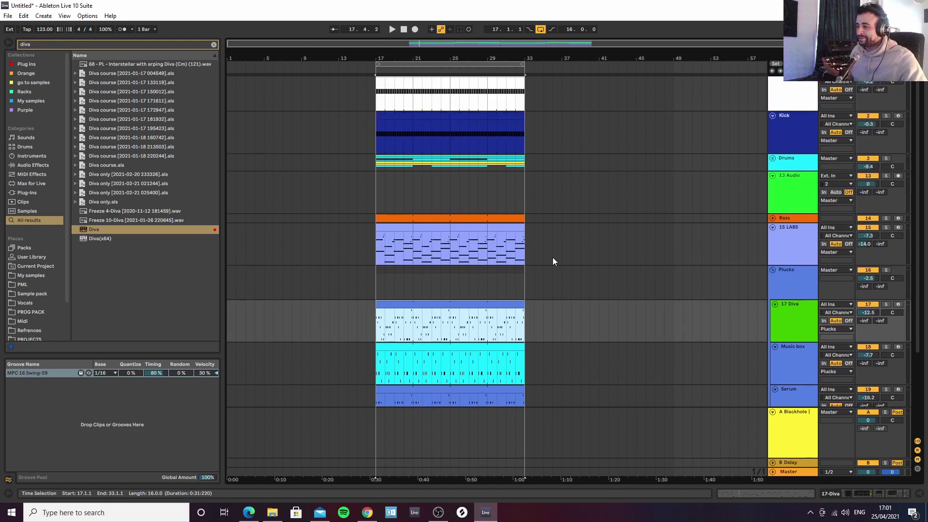
click(772, 165)
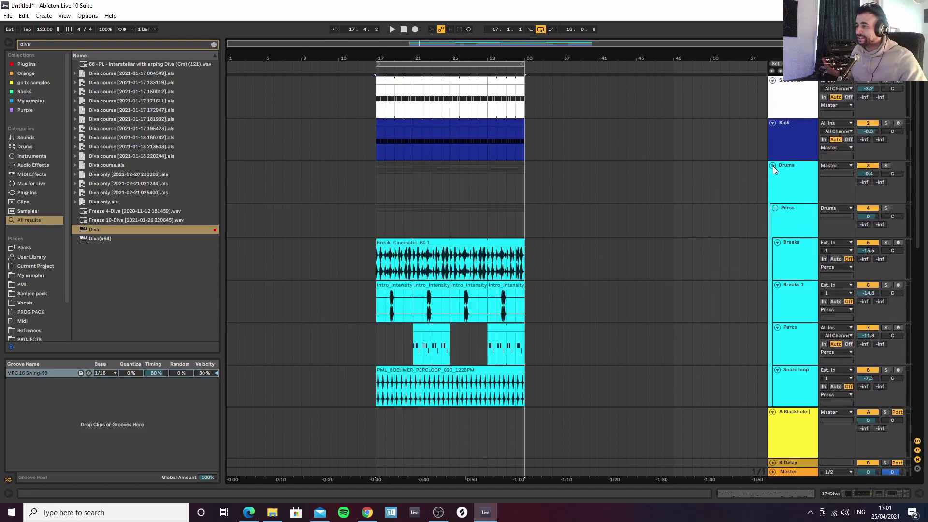
scroll(773, 177, down, 5)
scroll(771, 186, down, 2)
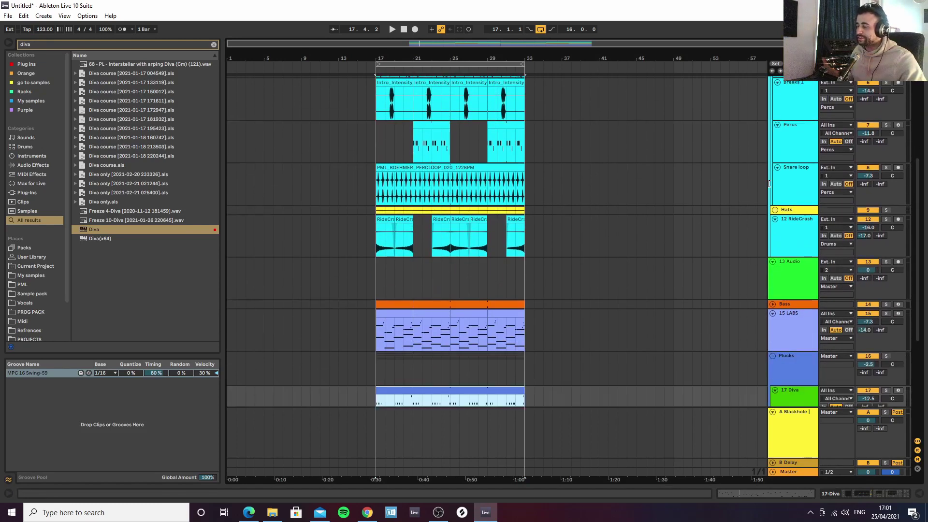
scroll(764, 181, up, 4)
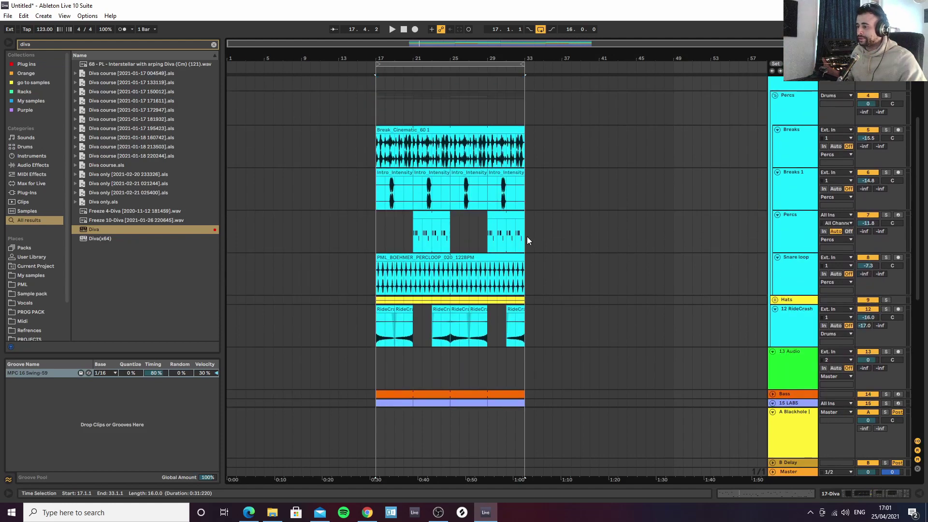
scroll(667, 231, down, 8)
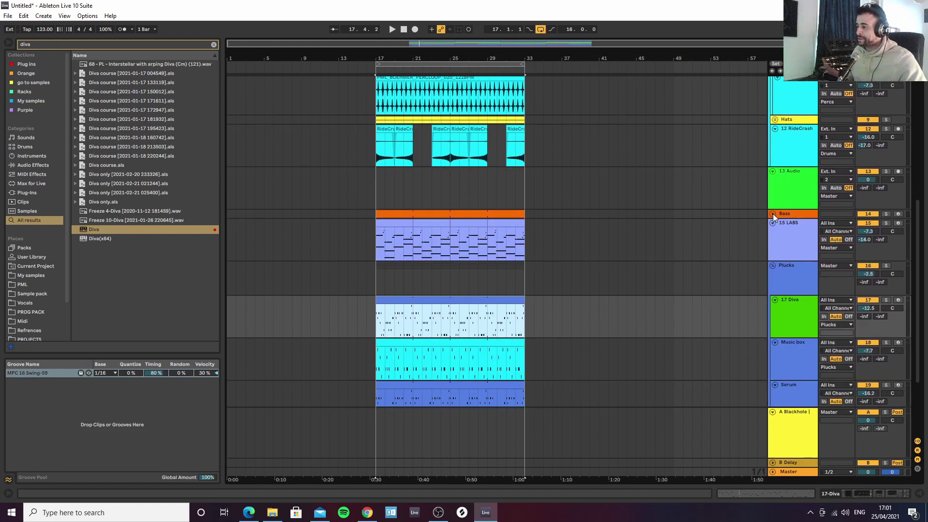
Unfold the Bass track, select it and play the loop from bar 17
click(772, 214)
scroll(647, 225, down, 4)
click(792, 143)
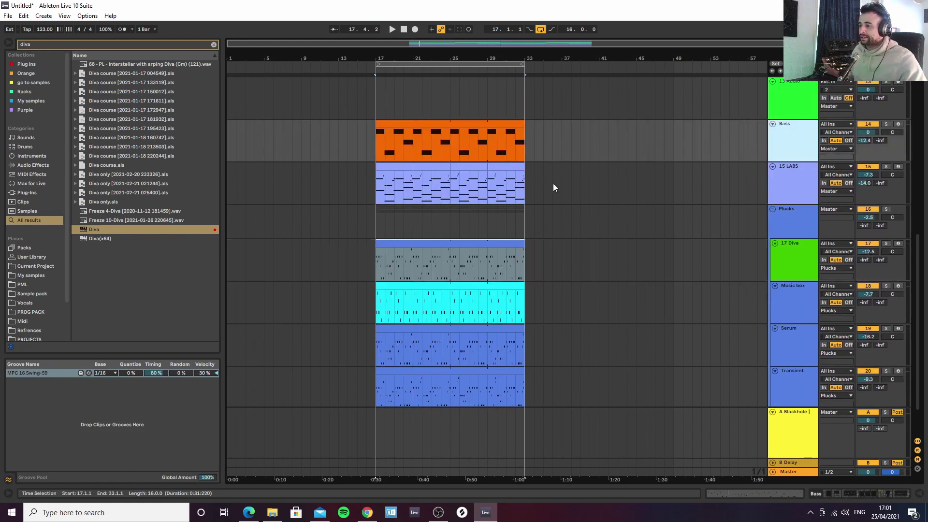
key(space)
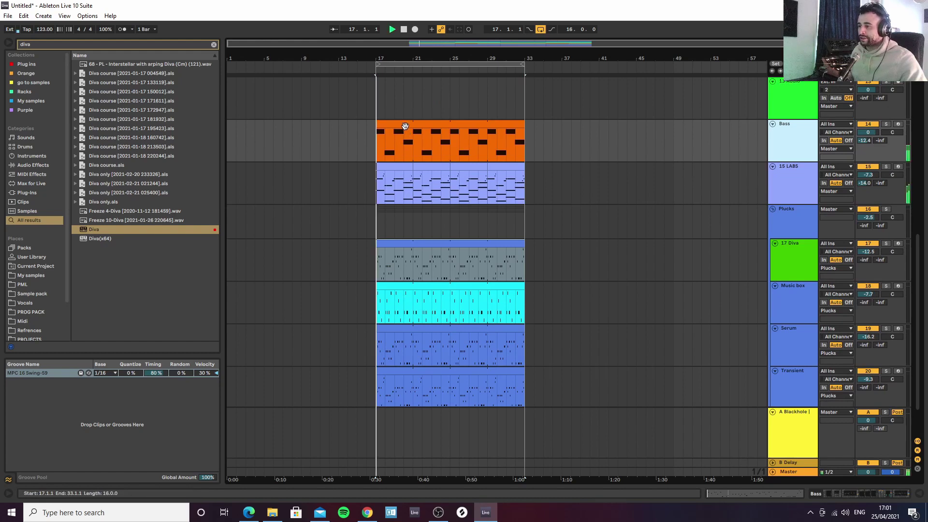
Set the high-cut frequency of the Bass track's EQ Eight to about 587 Hz and open its Diva synth
click(835, 494)
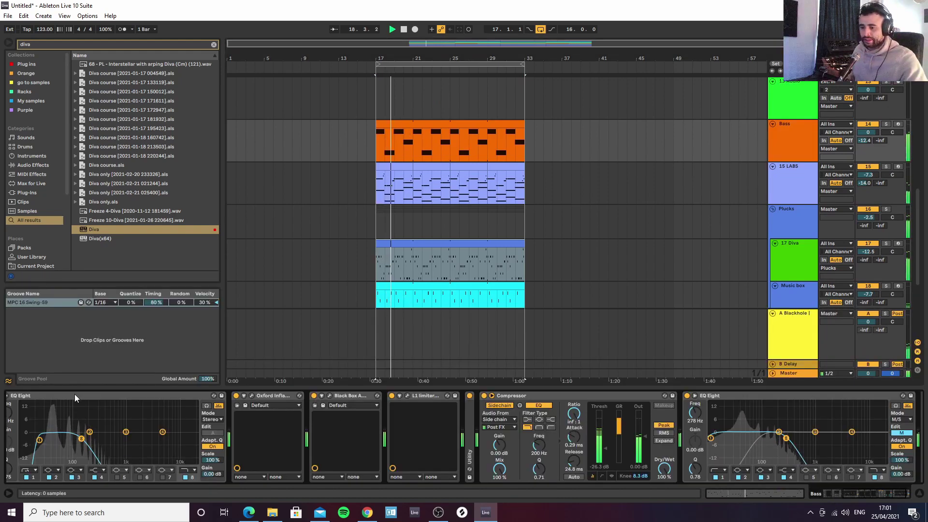
key(space)
key(space)
drag(81, 438, 119, 440)
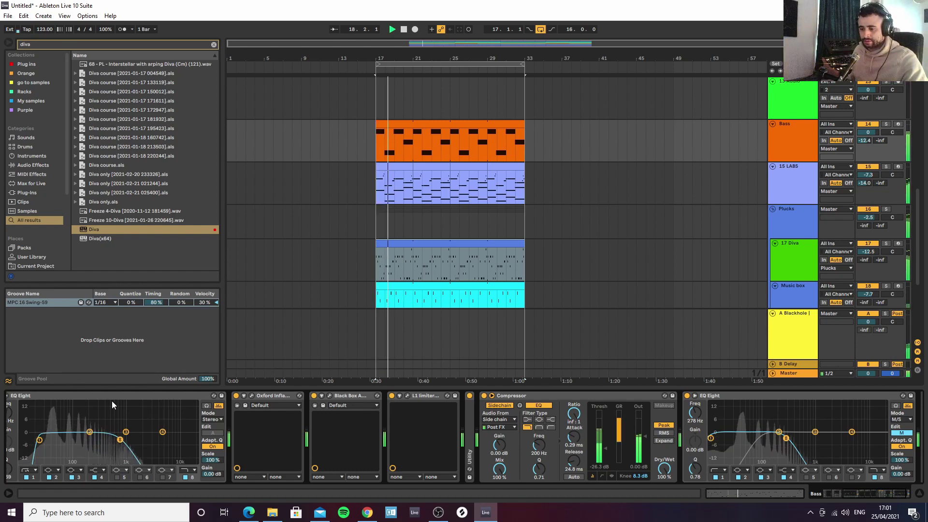
scroll(100, 394, up, 5)
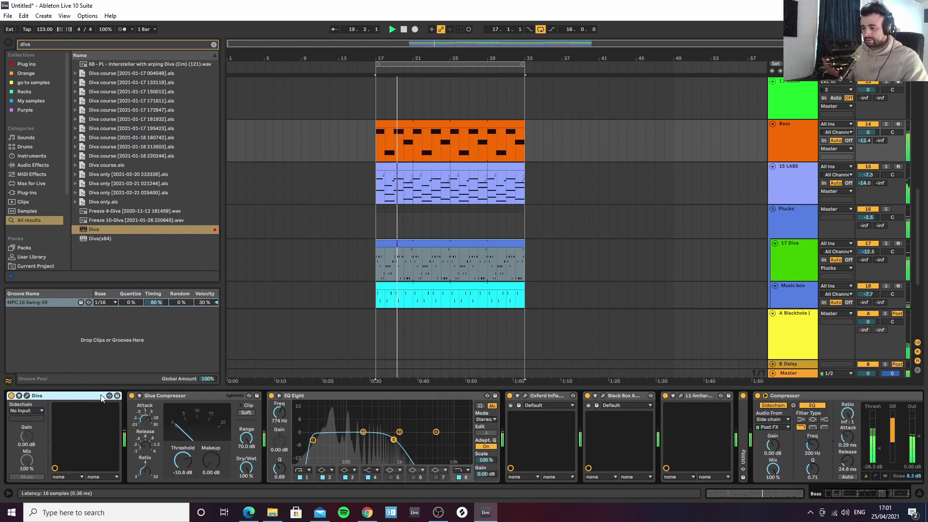
click(27, 395)
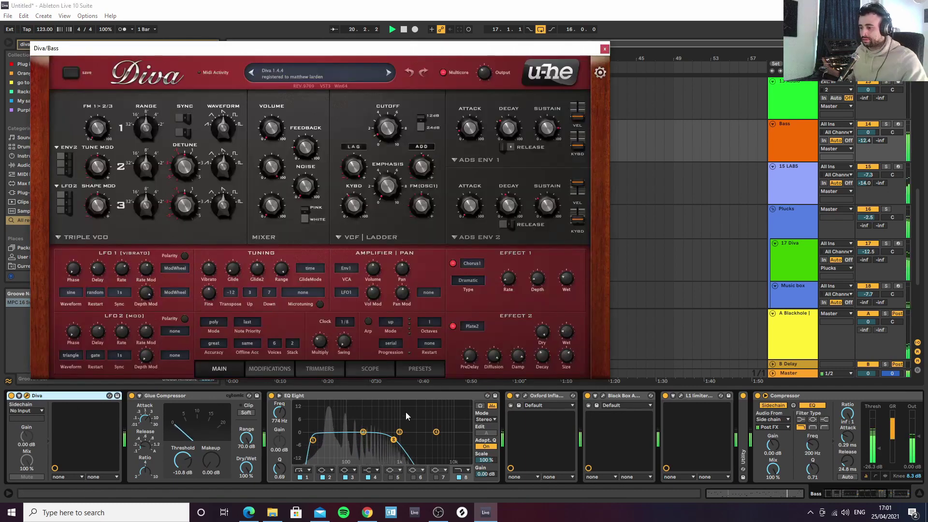
drag(393, 440, 390, 439)
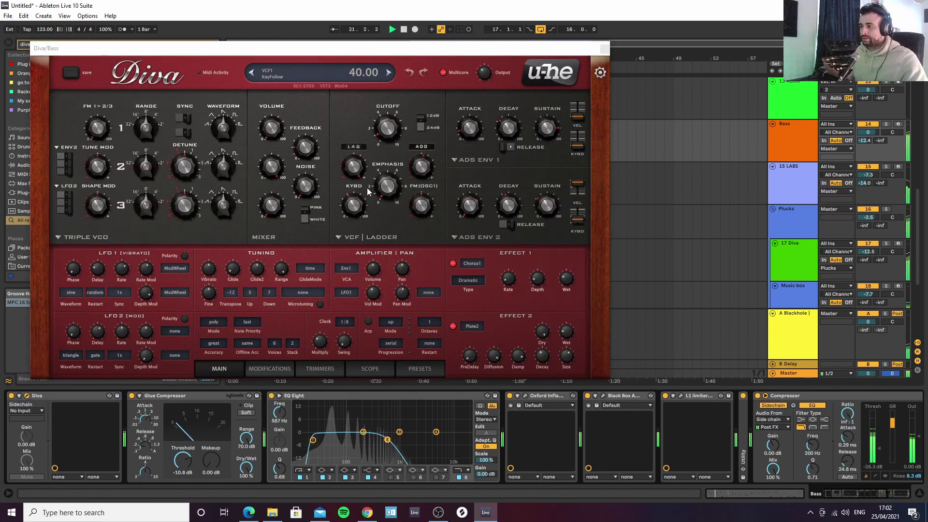
Set the filter cutoff of the Bass track's Diva to 48 and close the synth window
drag(384, 134, 380, 92)
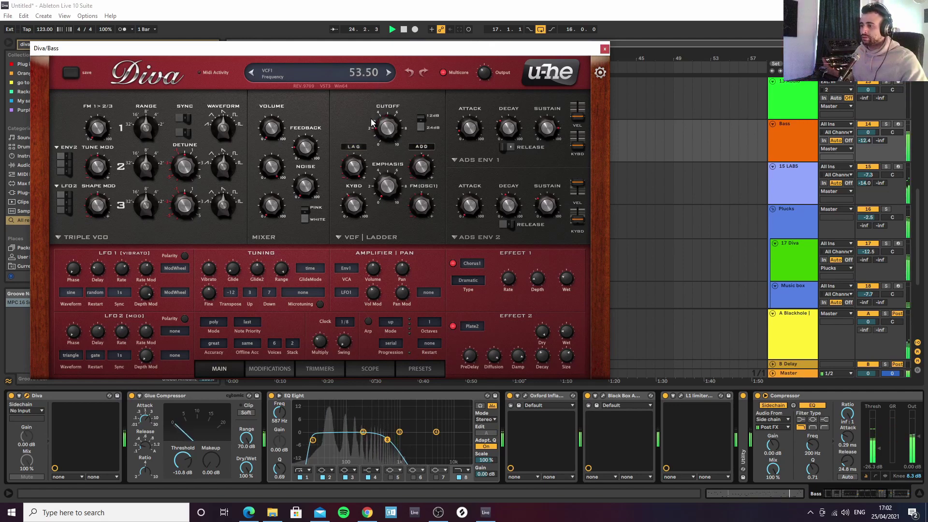
drag(371, 127, 371, 126)
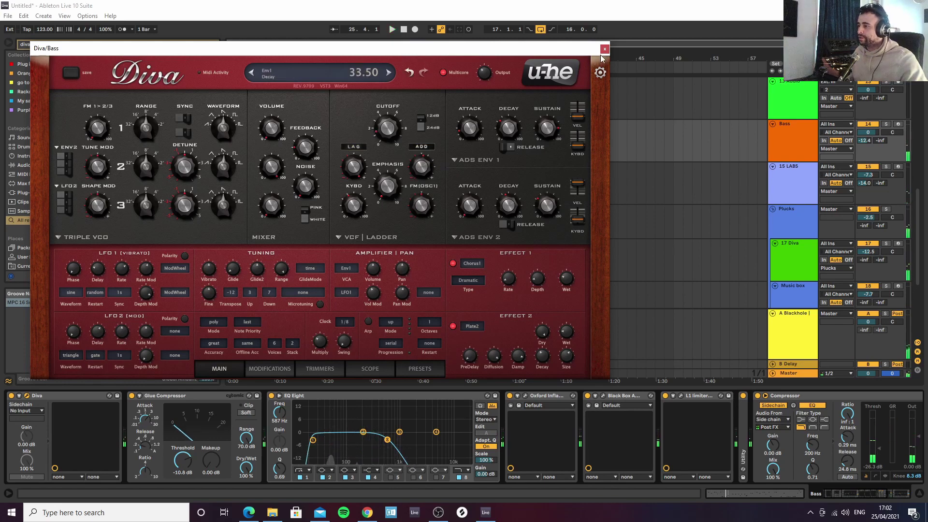
drag(381, 130, 381, 130)
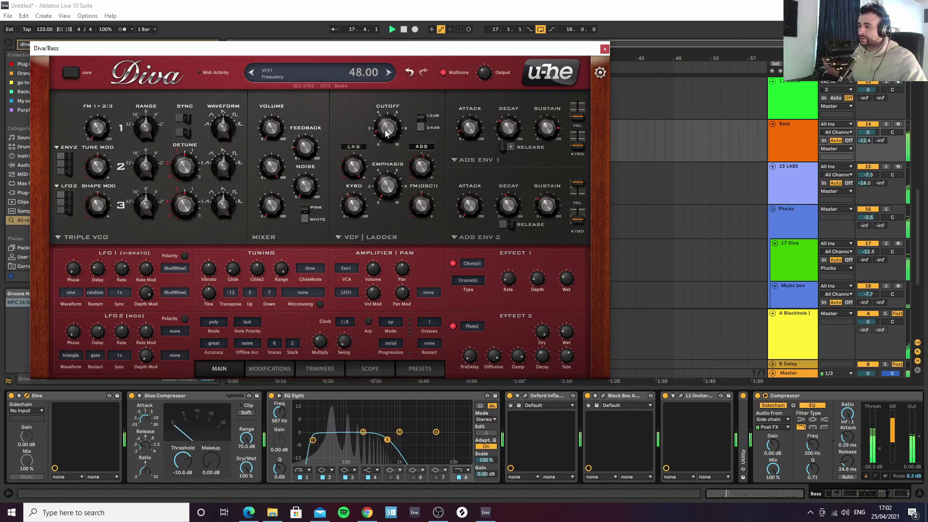
click(604, 49)
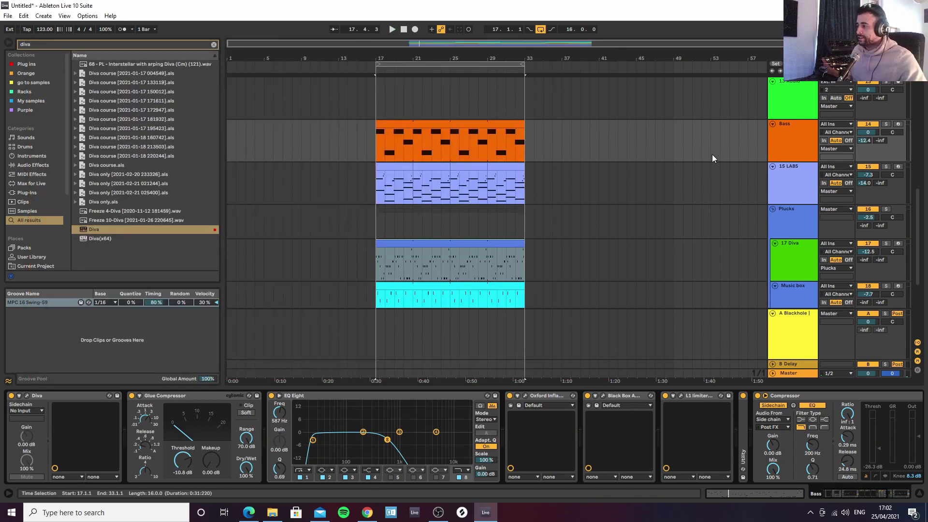
Move the A3 note at 1.4.3 in the 17 Diva clip down to G3 and play the loop
scroll(608, 200, down, 3)
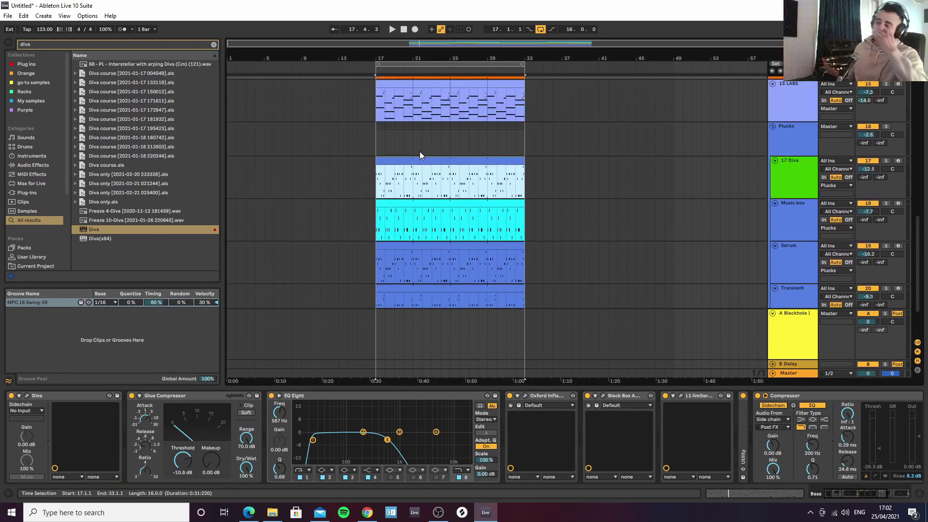
double_click(401, 166)
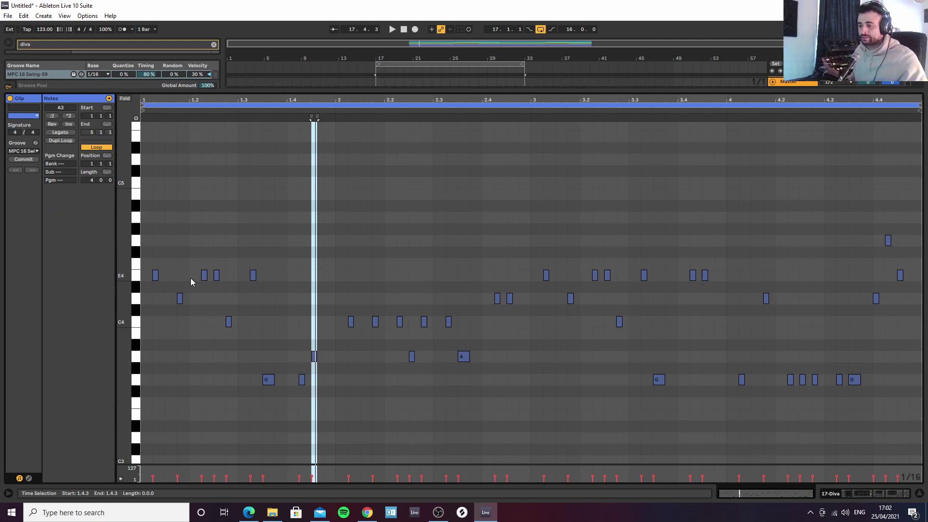
drag(190, 277, 229, 279)
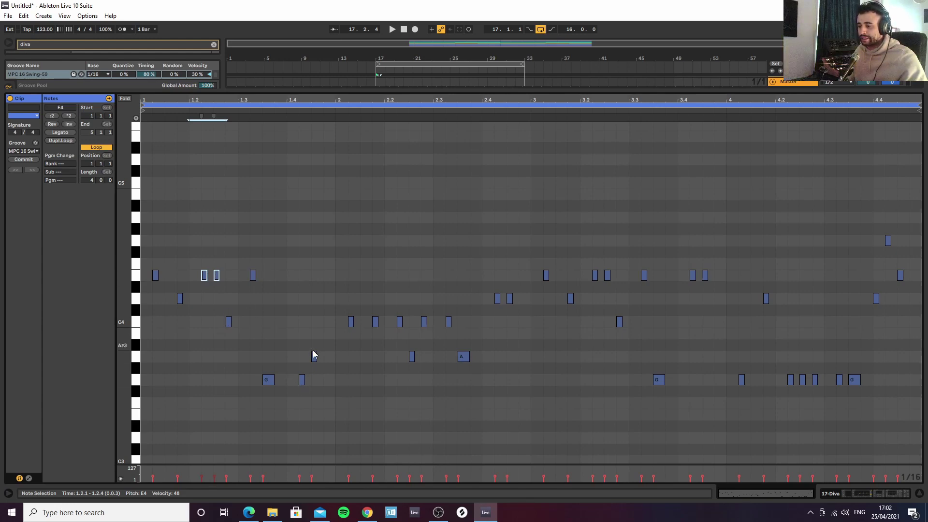
drag(290, 391, 315, 381)
click(298, 361)
key(space)
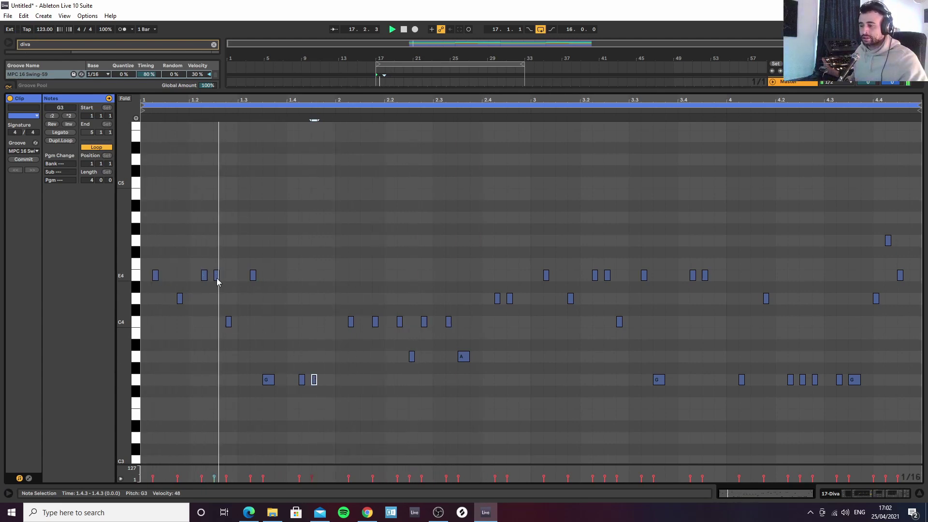
Mute the Serum and Transient tracks and play the arrangement loop without them
click(919, 493)
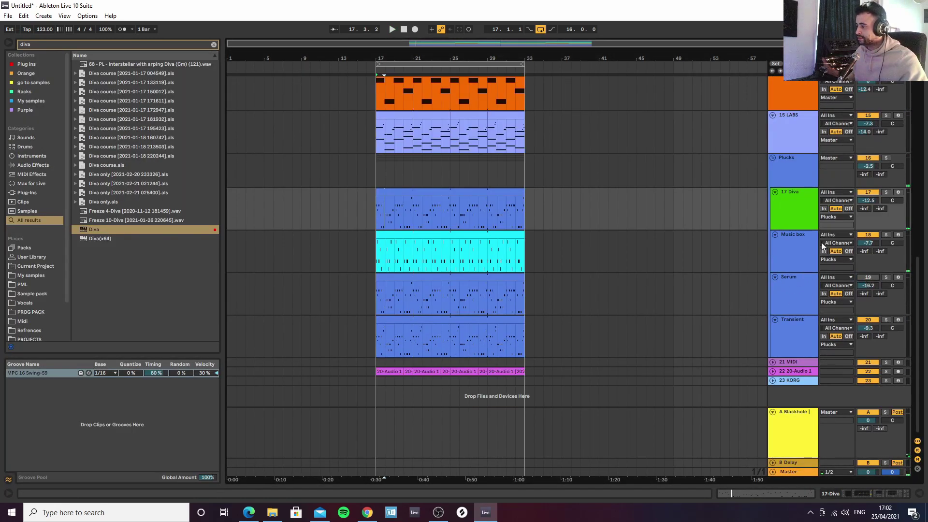
click(795, 334)
key(space)
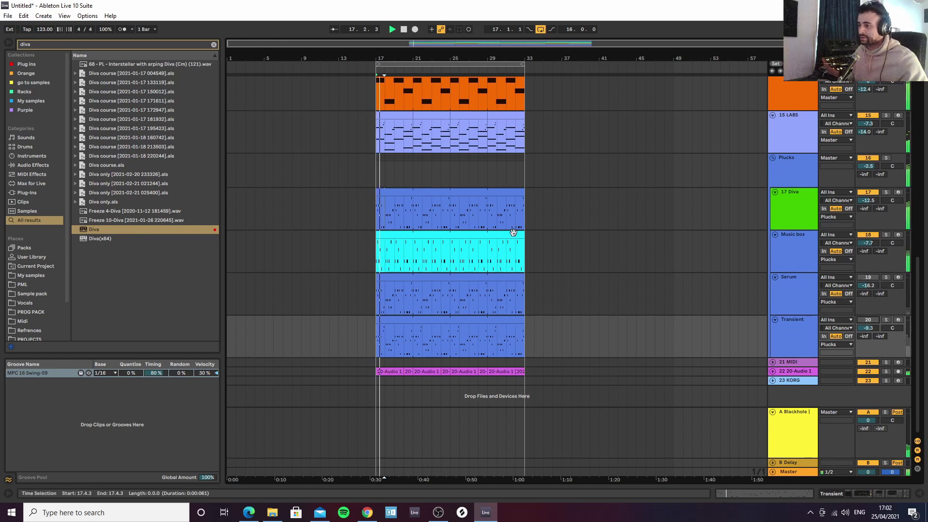
Transpose all E4 and D4 notes in the 17 Diva clip down one octave while checking the playback
double_click(398, 191)
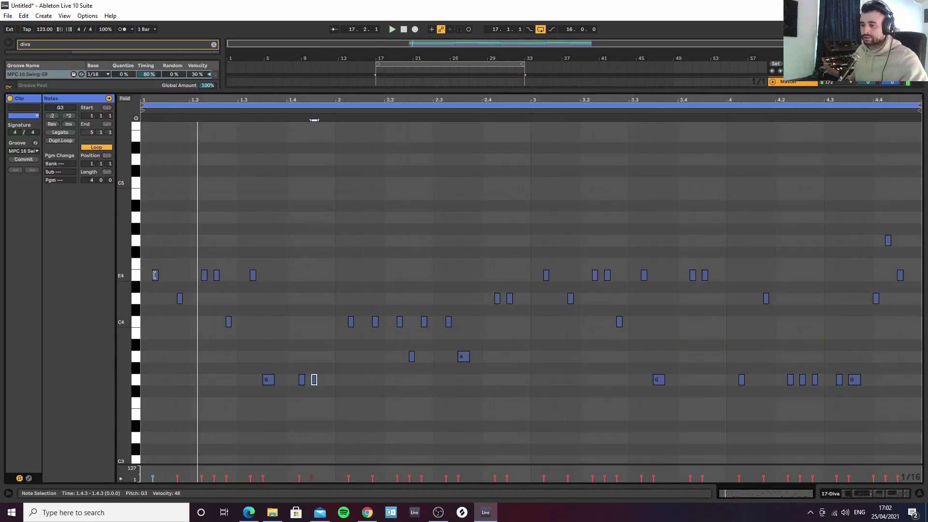
click(140, 279)
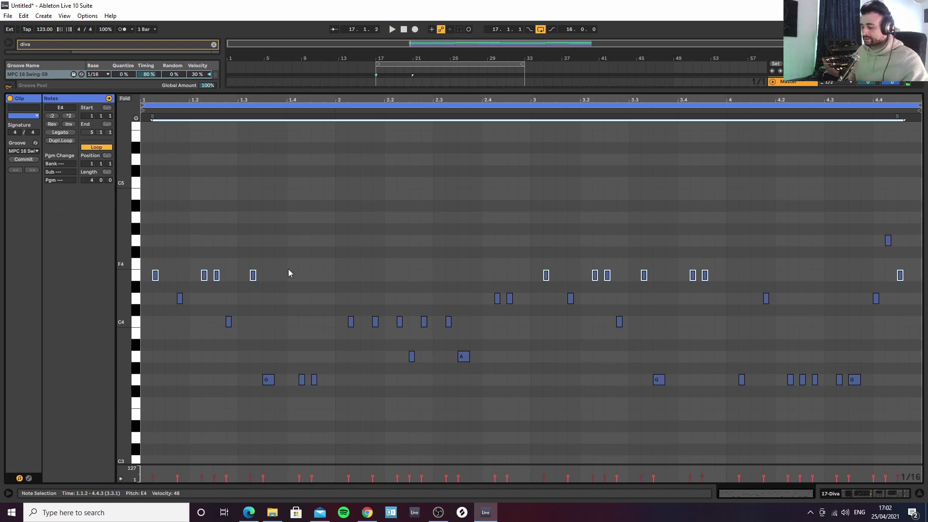
key(shift+Down)
key(space)
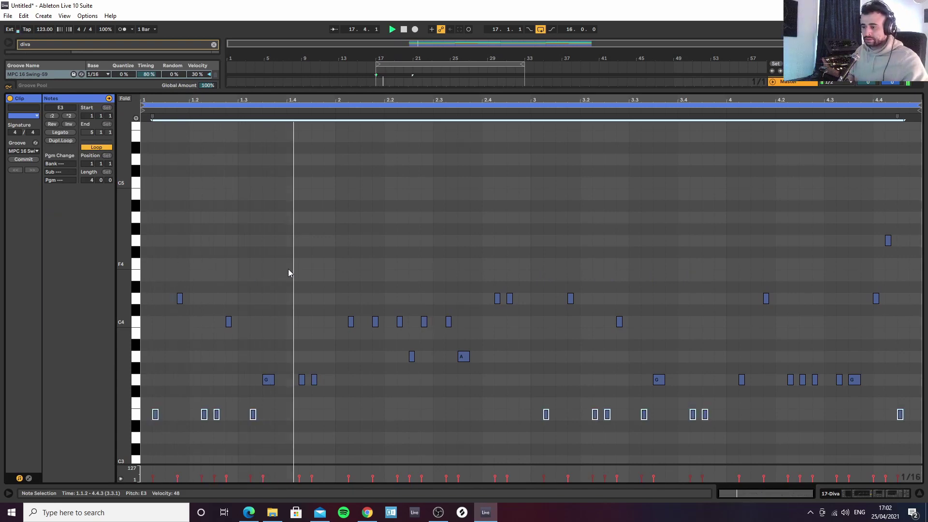
click(138, 300)
key(shift+Down)
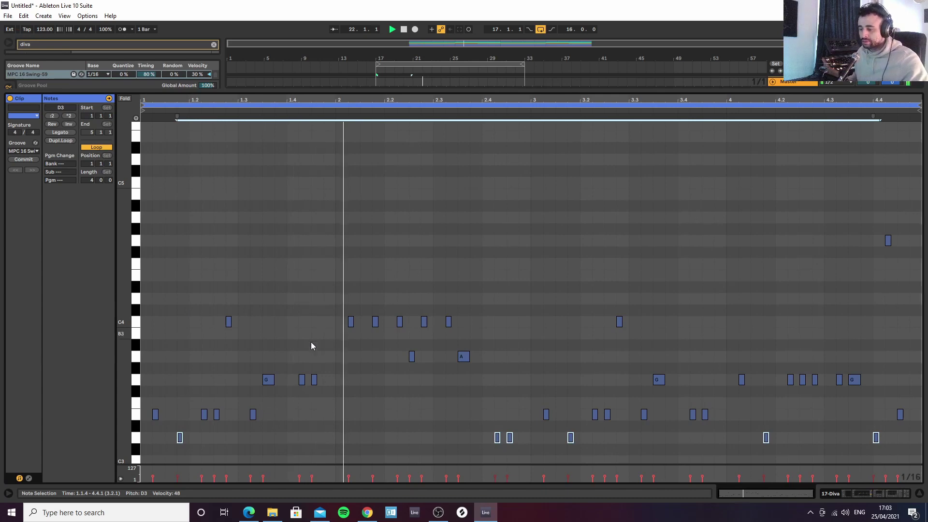
Try transposing the first C4 note down one octave, listen to it, and return it to C4
click(228, 321)
key(space)
key(shift+Down)
key(space)
key(shift+Up)
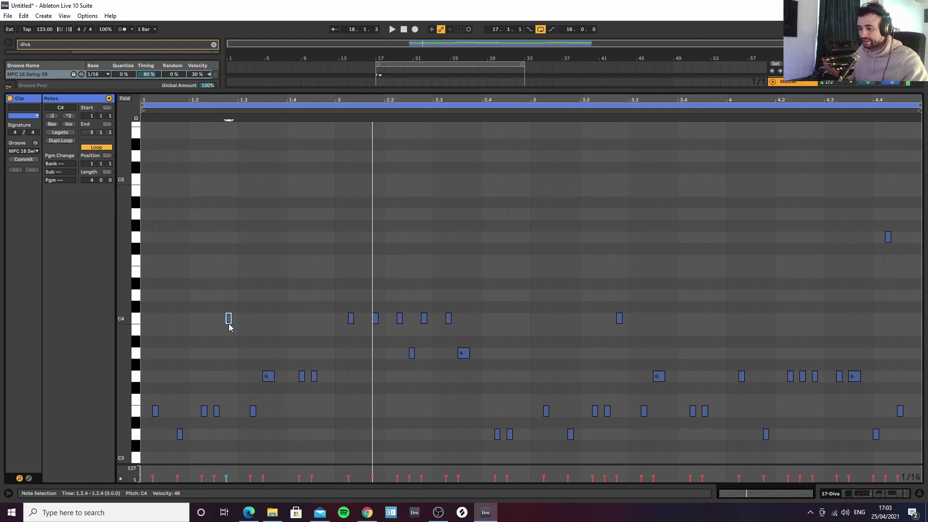
Enable the Glue Compressor on the 17 Diva track with soft clip, adjusted attack, -10.5 dB threshold and 4.60 dB makeup gain
click(860, 494)
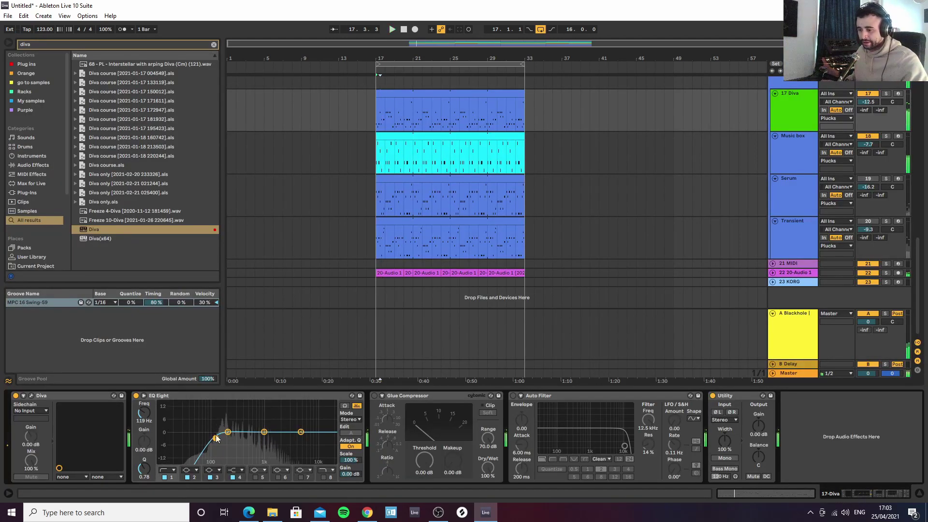
click(399, 234)
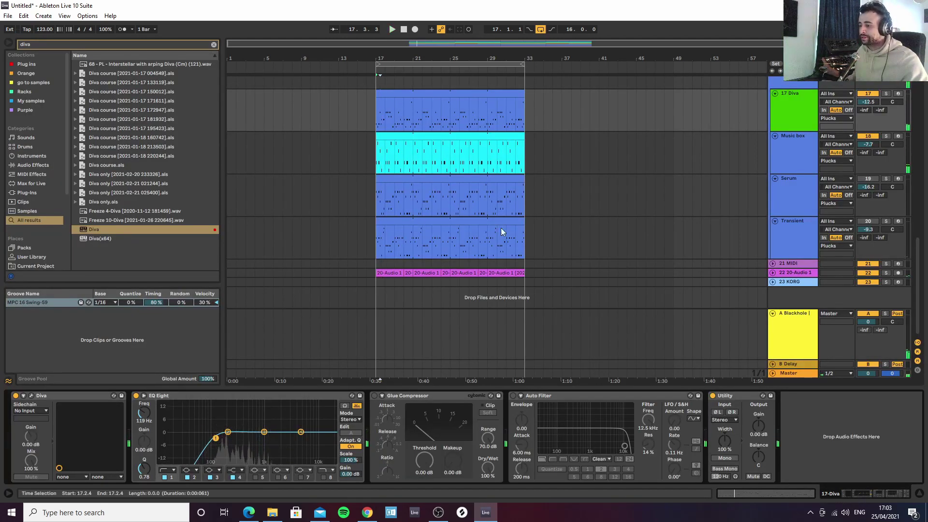
key(space)
click(375, 396)
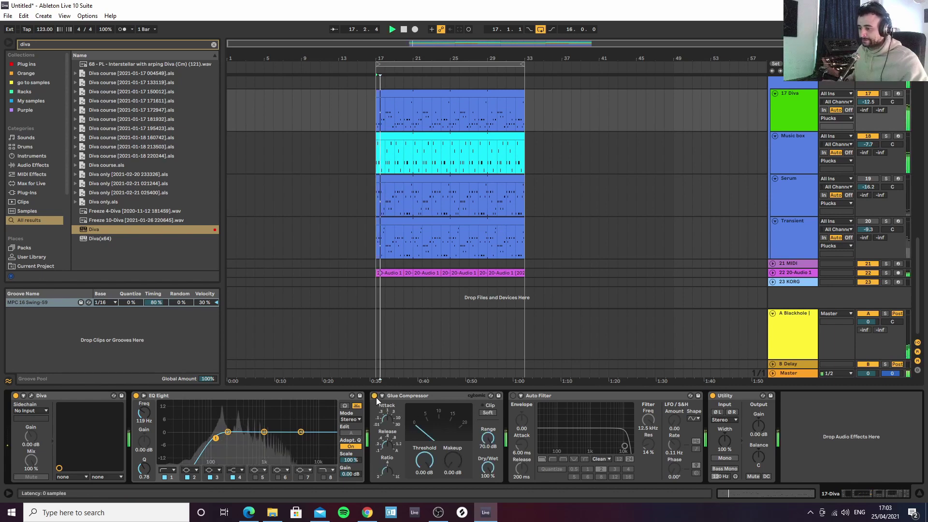
drag(453, 458, 424, 457)
click(487, 412)
drag(387, 419, 387, 425)
drag(425, 459, 453, 457)
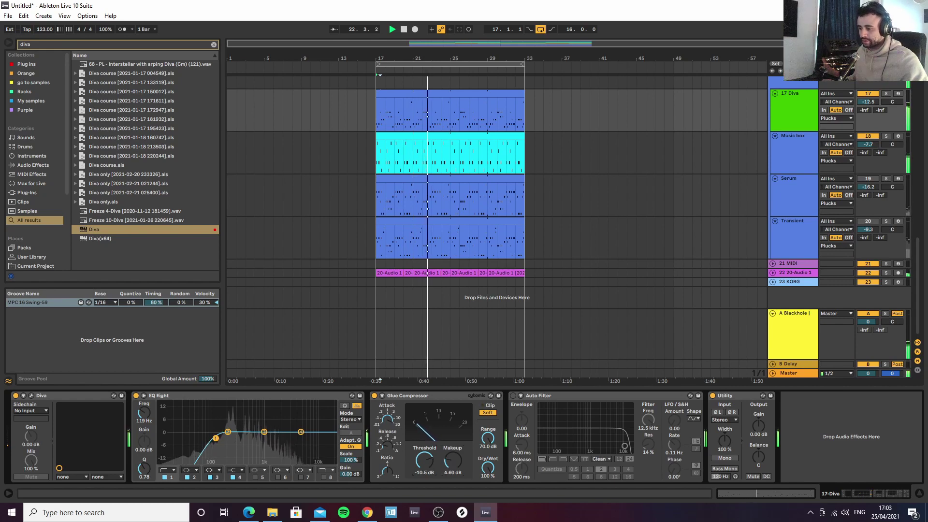
Open the Diva synth on the 17 Diva track and try adjusting the Plate2 size and noise level during playback
click(32, 395)
drag(573, 367, 573, 365)
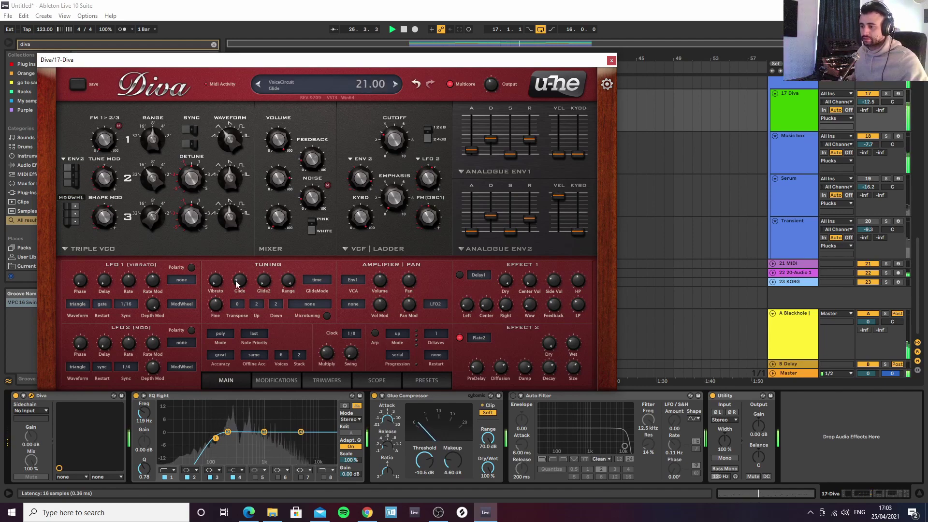
drag(312, 199, 311, 196)
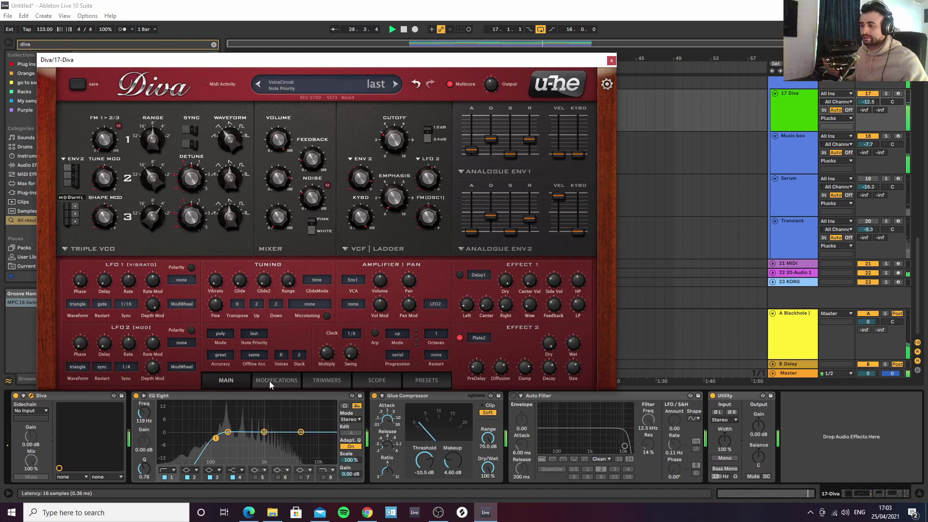
mouse_move(311, 198)
mouse_down()
mouse_move(312, 188)
mouse_move(318, 205)
mouse_up()
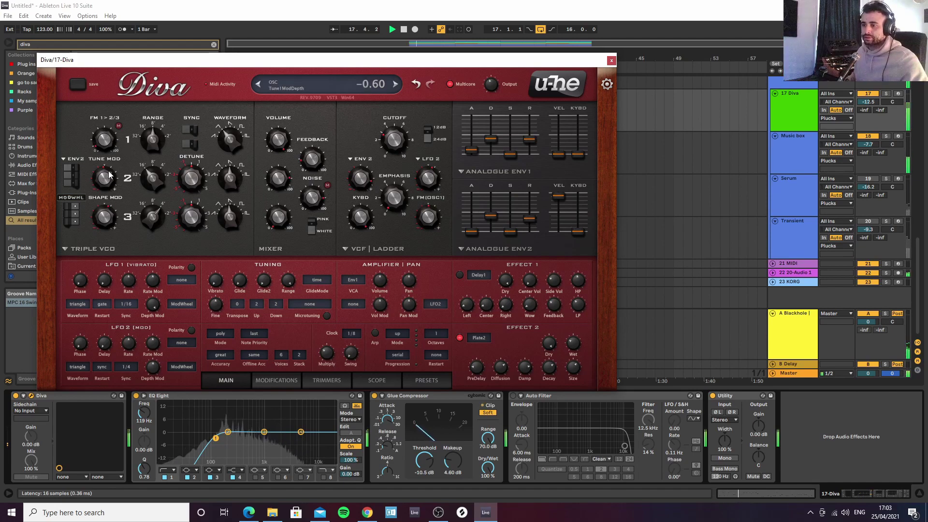
Adjust the oscillator waveforms and ranges in Diva's Triple VCO section
drag(231, 137, 233, 150)
drag(230, 181, 230, 183)
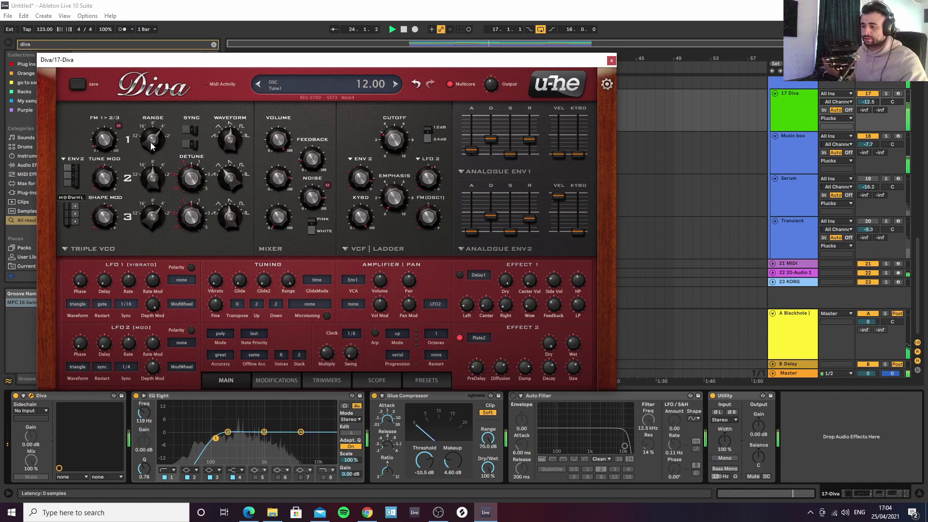
mouse_move(160, 183)
mouse_down()
mouse_move(156, 155)
mouse_move(168, 167)
mouse_up()
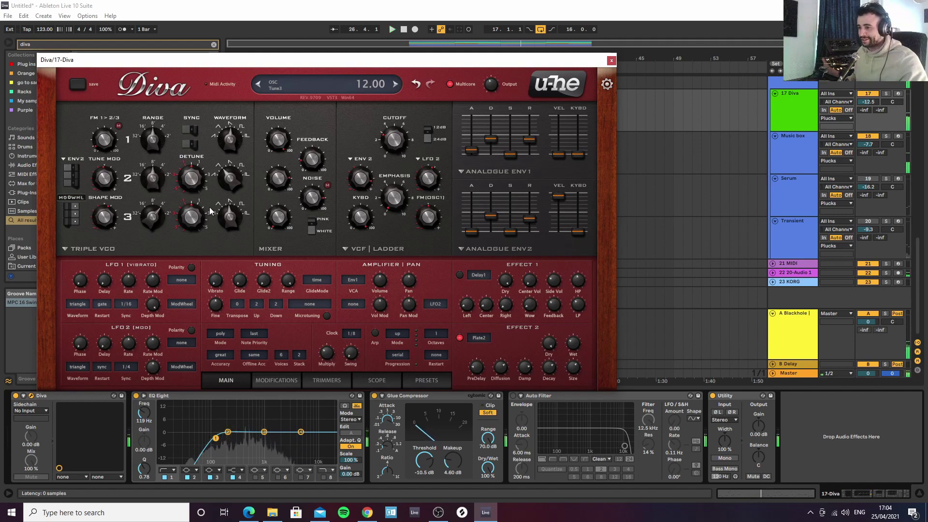
drag(229, 179, 226, 186)
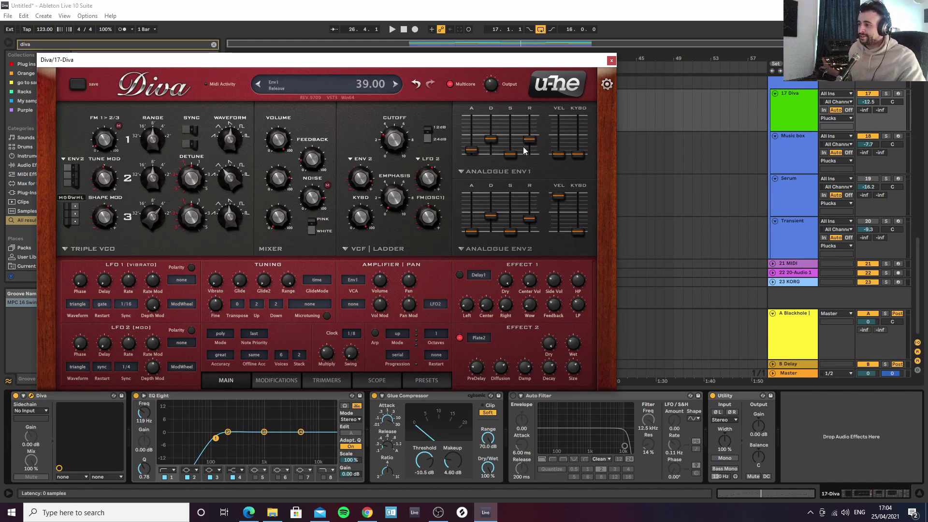
Adjust the release of Diva's Analogue Env1 during playback and close the synth window
drag(529, 140, 526, 144)
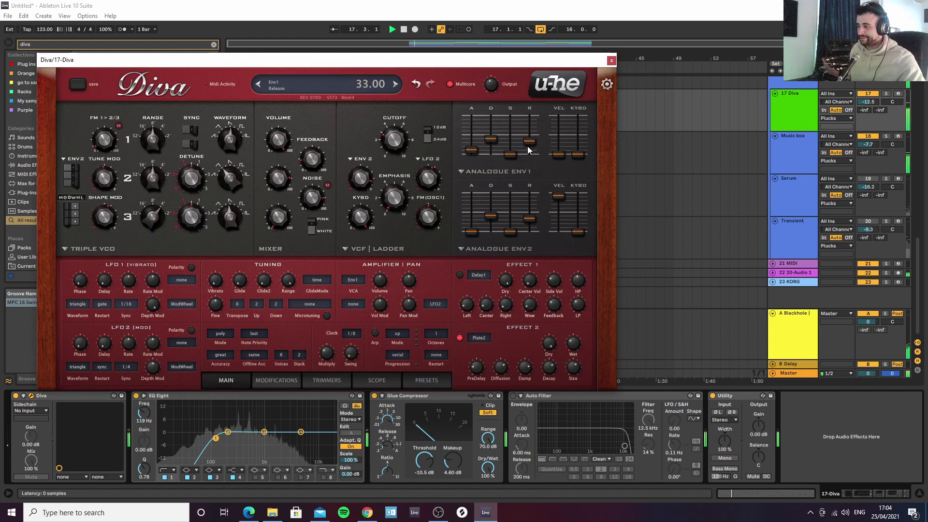
drag(527, 149, 527, 146)
click(611, 61)
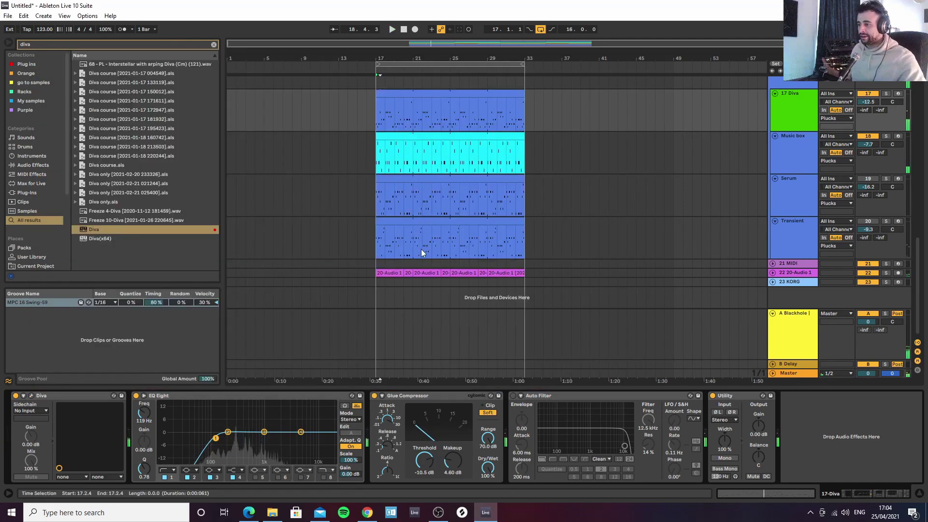
Delete the two E3 notes within beat 1.2 of the 17 Diva clip and play the loop
scroll(421, 249, up, 3)
double_click(407, 182)
scroll(206, 319, up, 2)
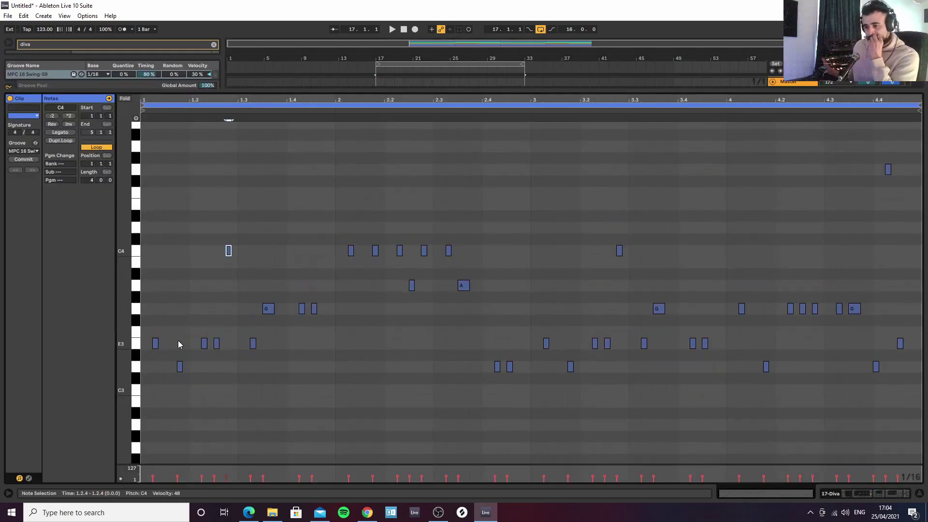
key(Delete)
key(space)
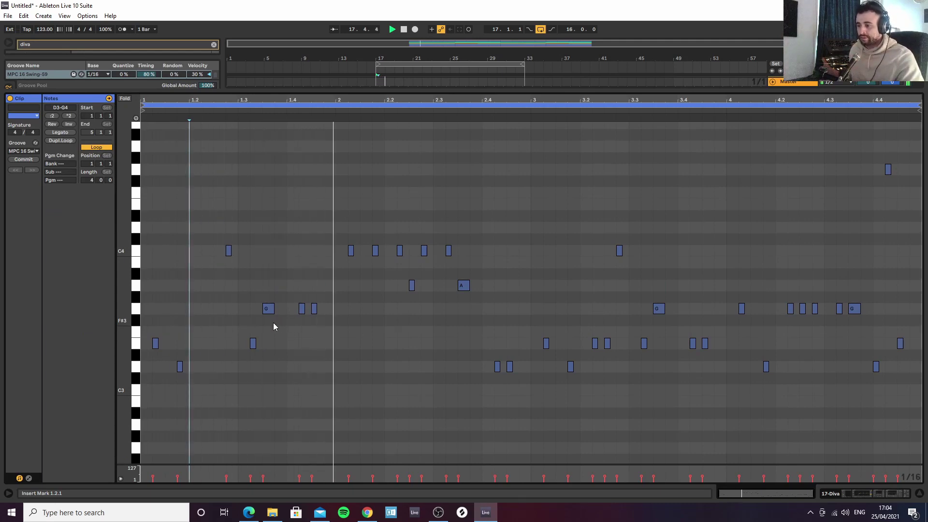
Try deleting the longer G3 note at 1.3.3 in the 17 Diva clip and play the loop
click(268, 308)
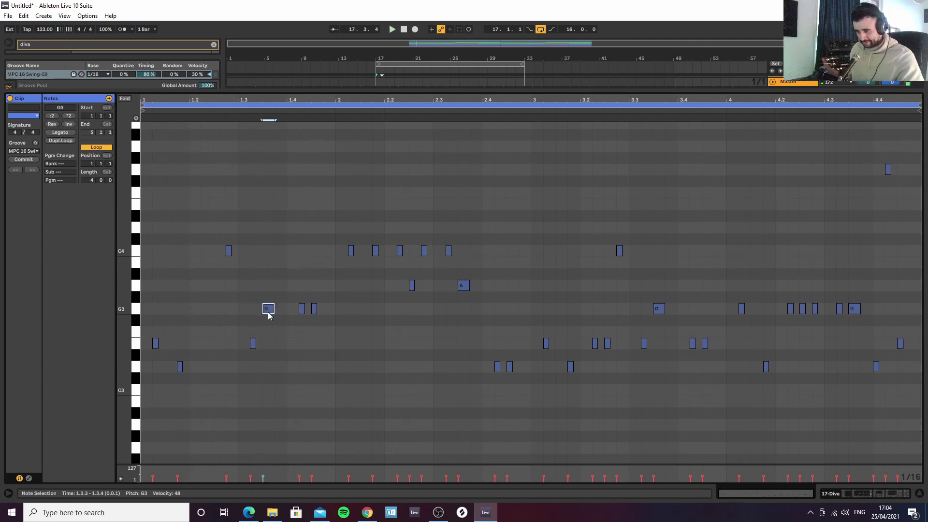
key(Delete)
key(space)
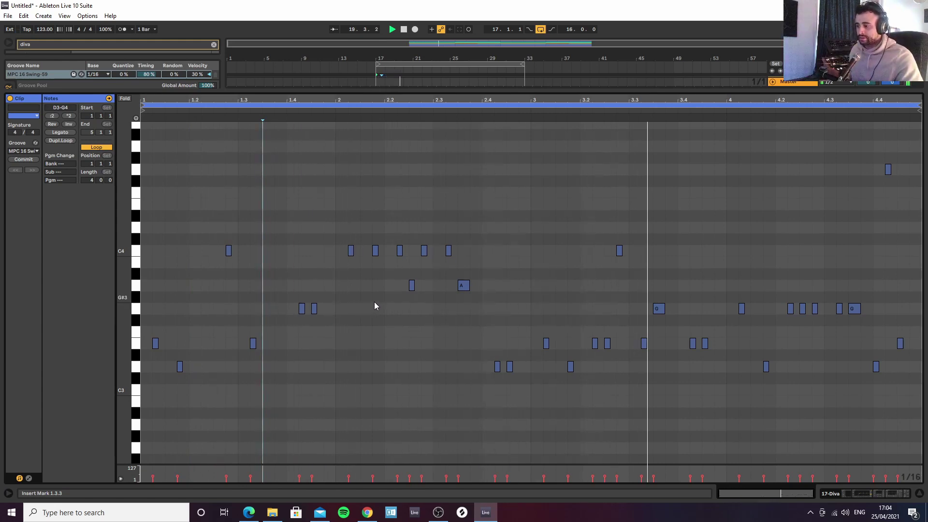
Undo the last two note deletions in the 17 Diva clip and play the loop again
key(space)
key(ctrl+z)
key(ctrl+z)
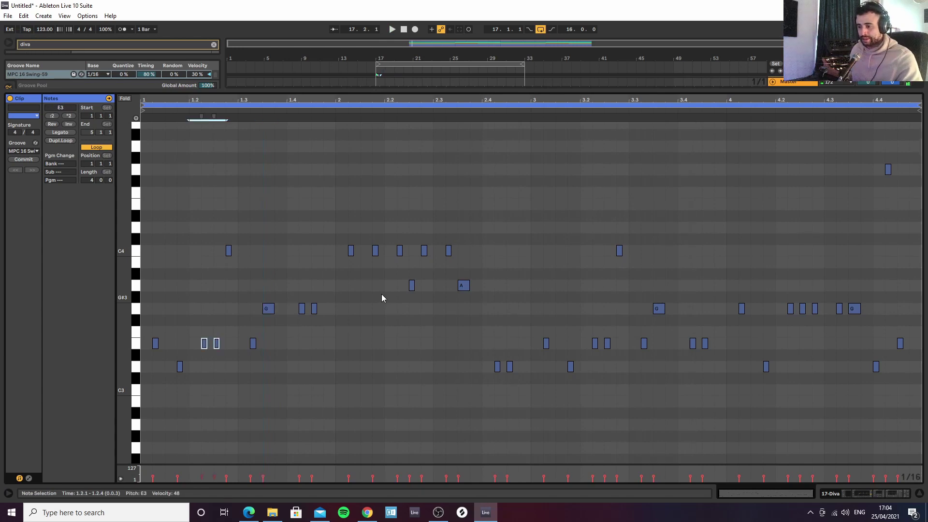
key(space)
key(space)
key(space)
Transpose the three G3 notes in beats 1.3 to 1.4 up two semitones to A3 and audition the loop
click(224, 343)
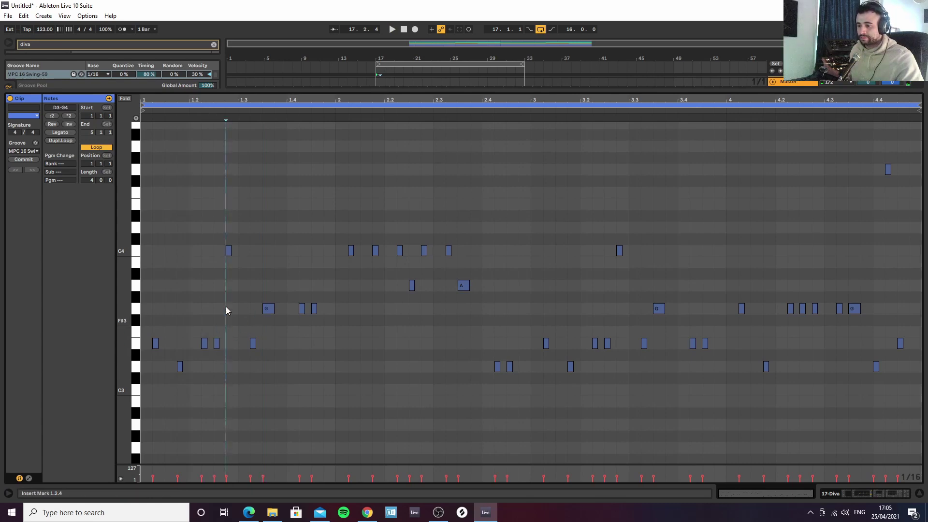
drag(238, 311, 318, 304)
key(Up)
key(Up)
key(space)
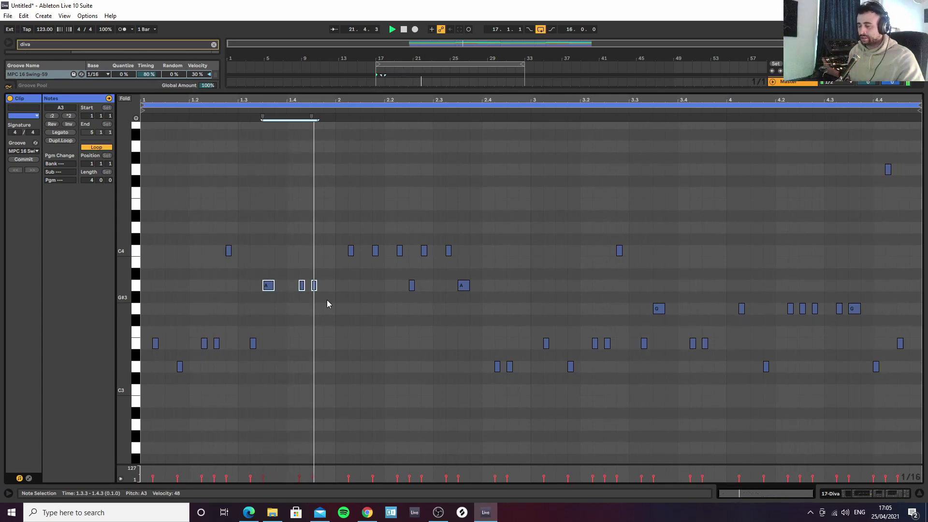
key(space)
key(space)
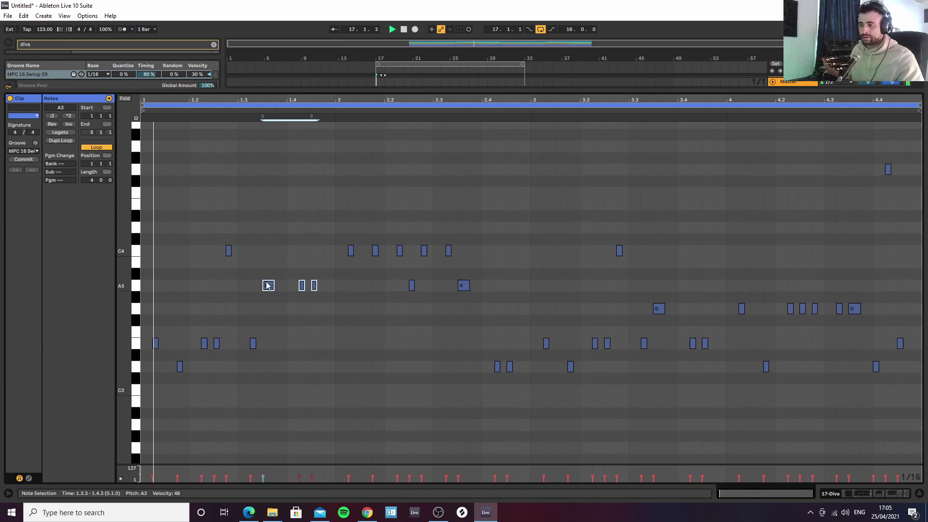
key(space)
Search the browser for "dy" and insert the Dynamic II preset before Diva on the 17 Diva track
click(879, 494)
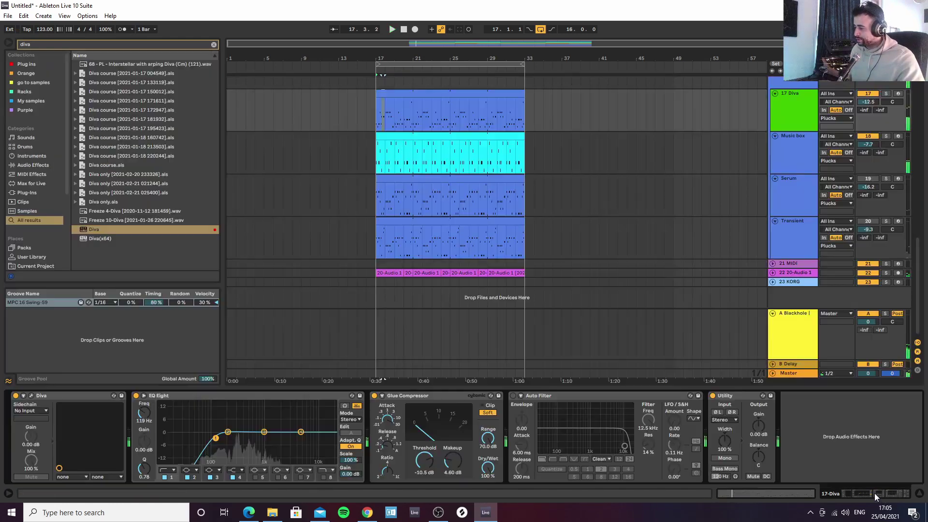
click(214, 45)
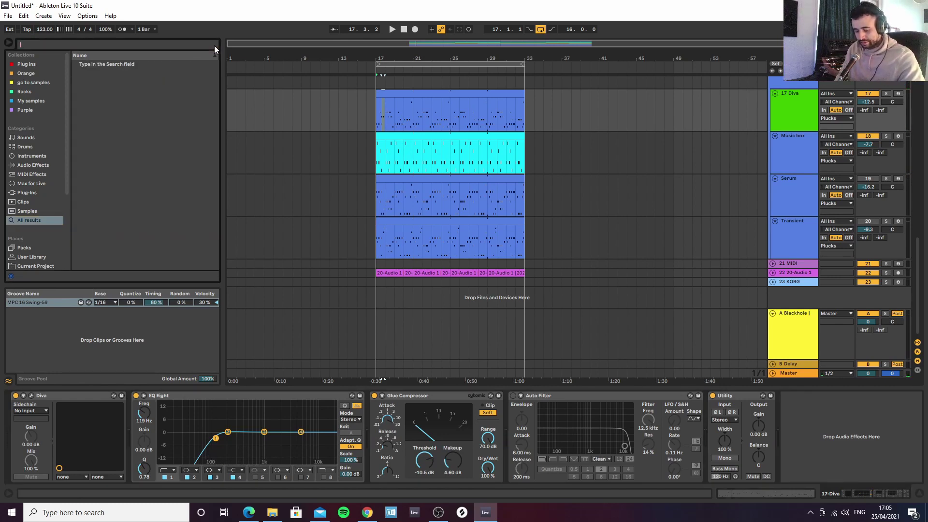
text(dy)
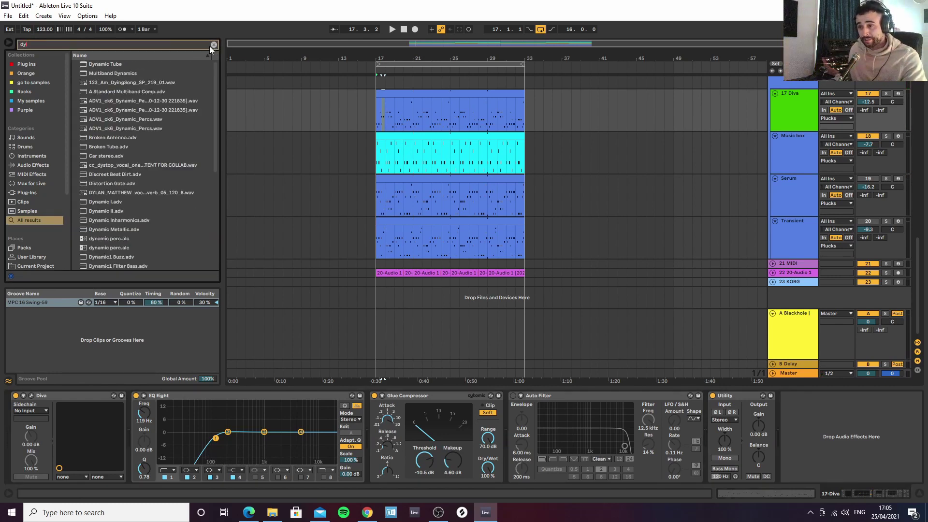
mouse_move(109, 213)
mouse_down()
mouse_move(120, 280)
mouse_move(36, 412)
mouse_up()
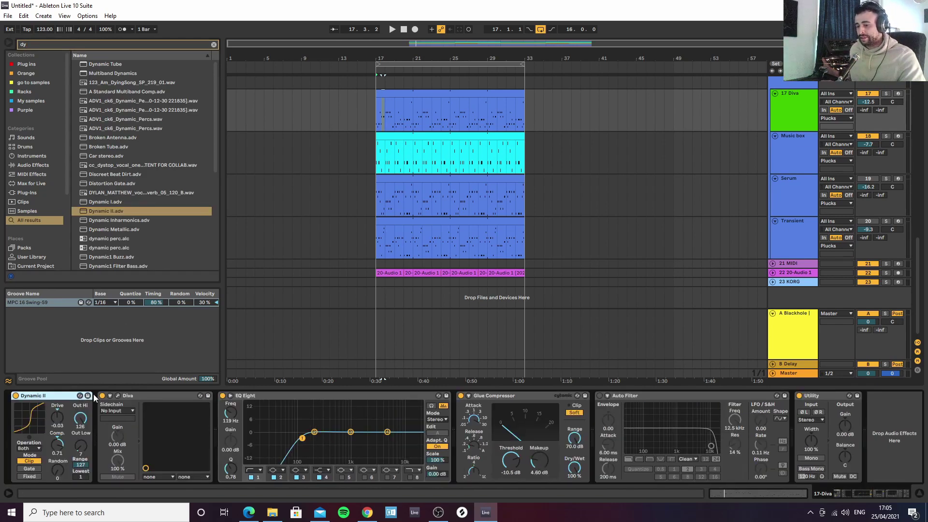
Set the Dynamic II device's Drive to 0.11, Out Low to 37 and Random to 13 during playback
key(space)
drag(61, 419, 60, 413)
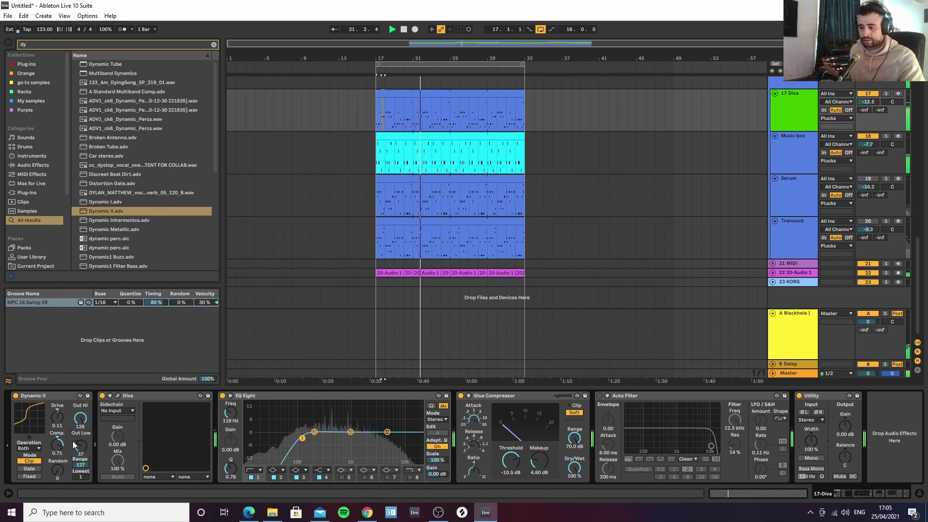
drag(56, 462, 57, 457)
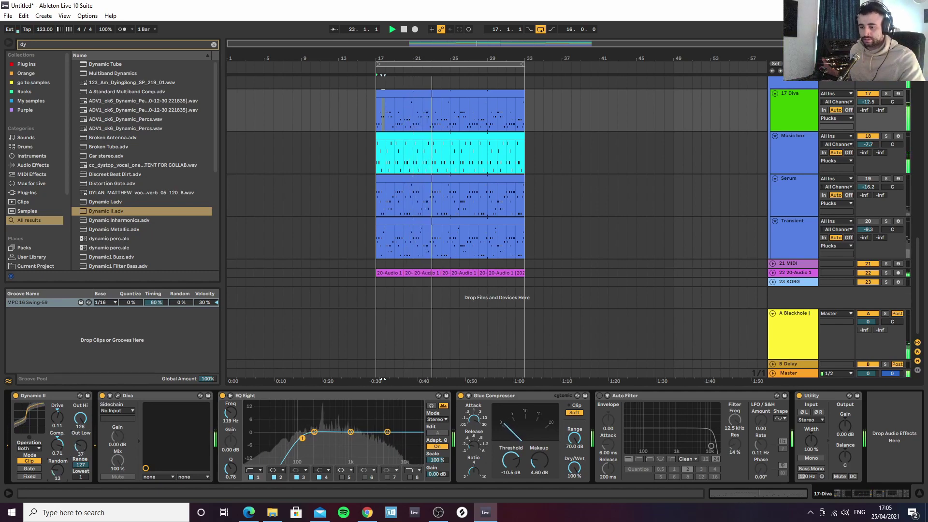
Open the Diva synth and examine its noise type, oscillator ranges, waveforms and shape modulation sources while the loop plays
click(118, 395)
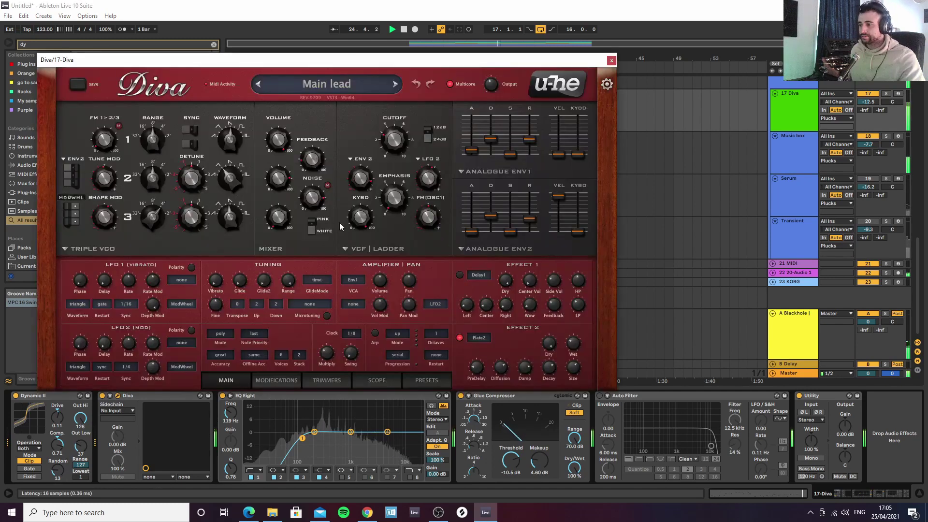
drag(311, 232, 312, 243)
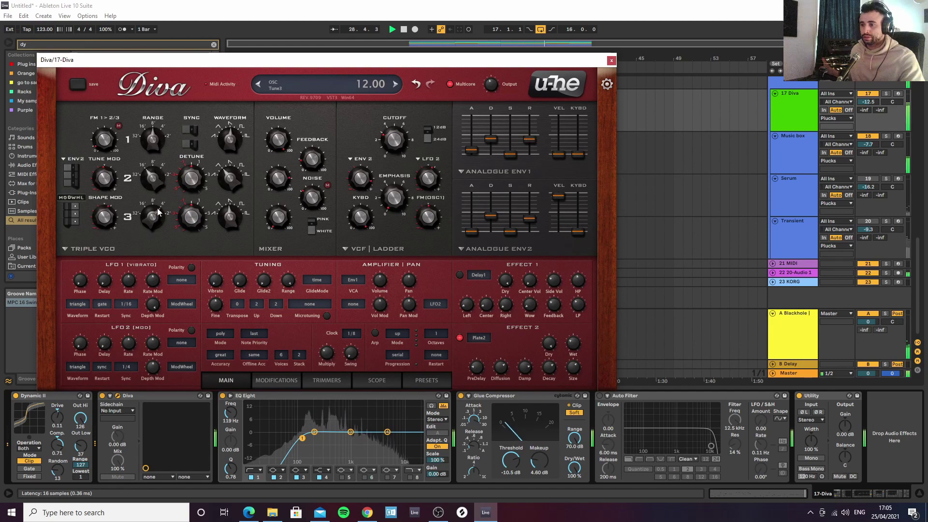
drag(158, 181, 179, 90)
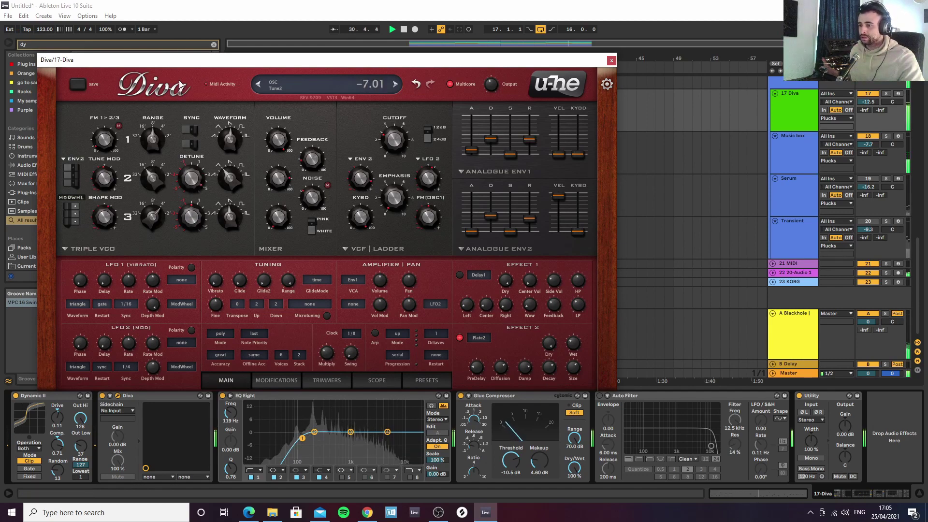
drag(178, 81, 178, 80)
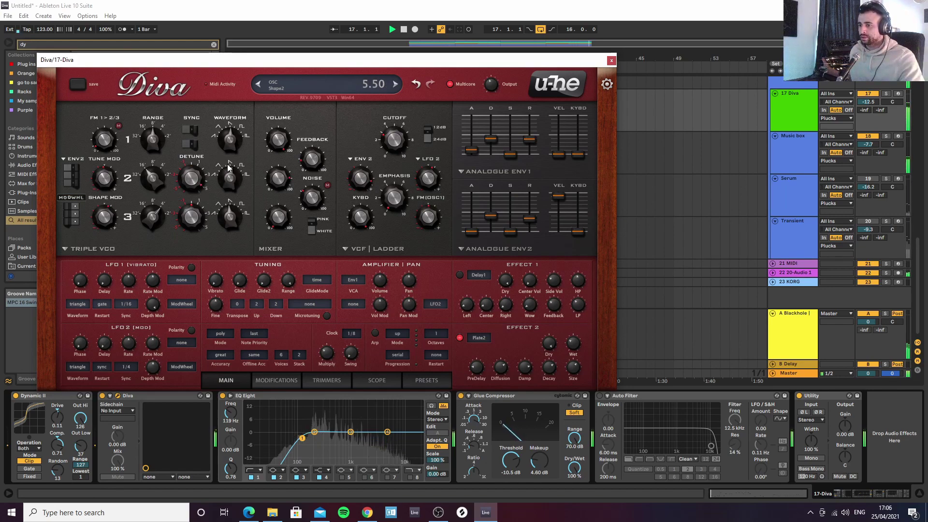
drag(227, 172, 231, 176)
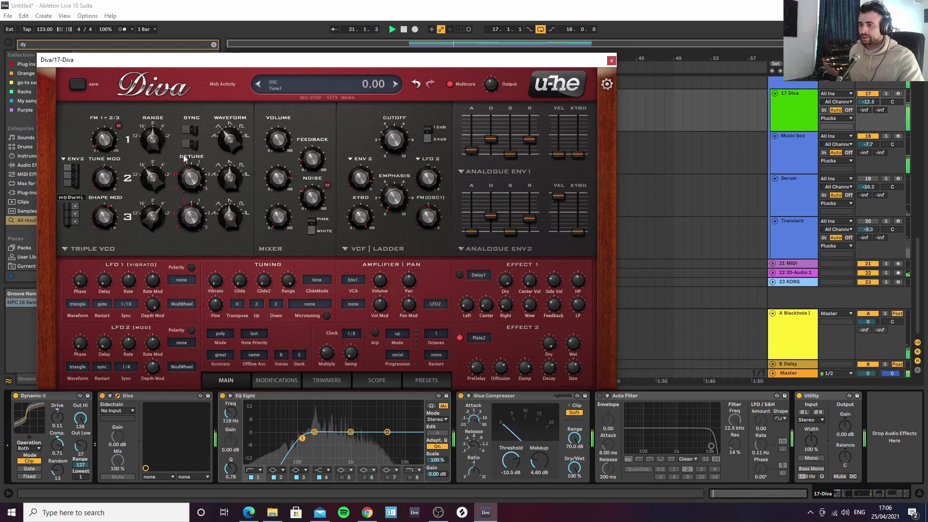
click(73, 199)
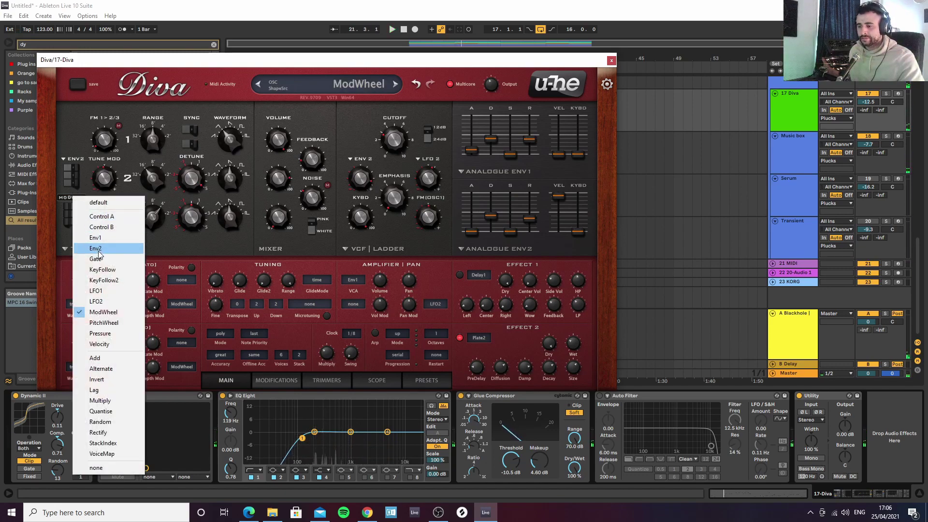
click(124, 187)
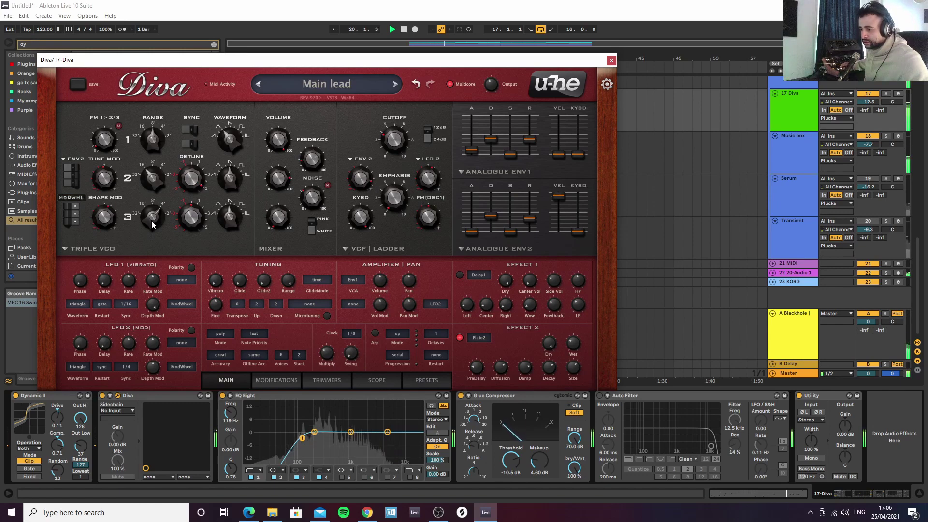
Arm the 17 Diva track for recording and restart playback of the loop
click(898, 94)
key(space)
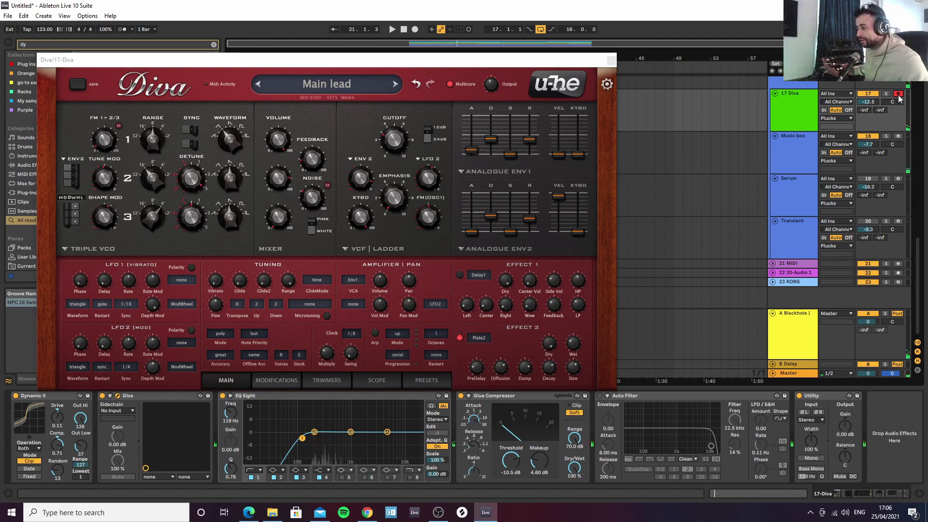
key(space)
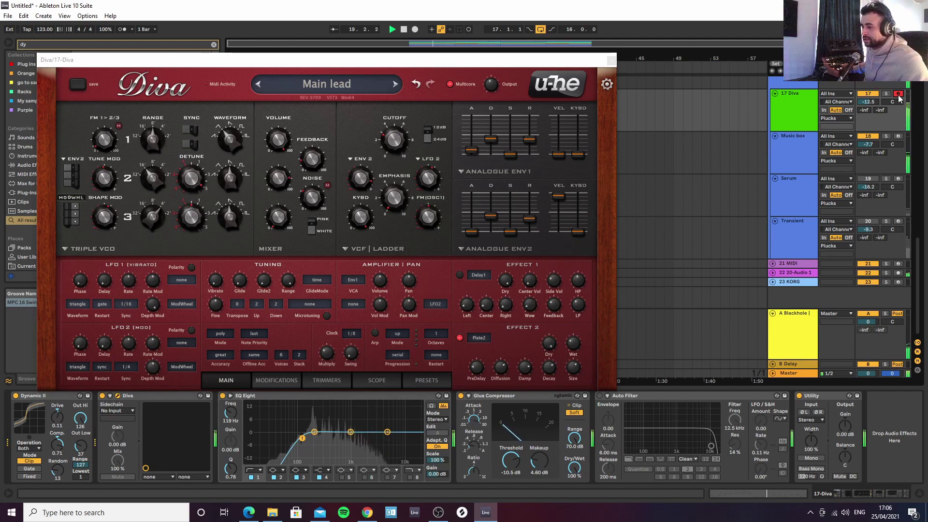
Set Diva's pitch-bend range to 7 both up and down, audition it and close the synth window
click(256, 304)
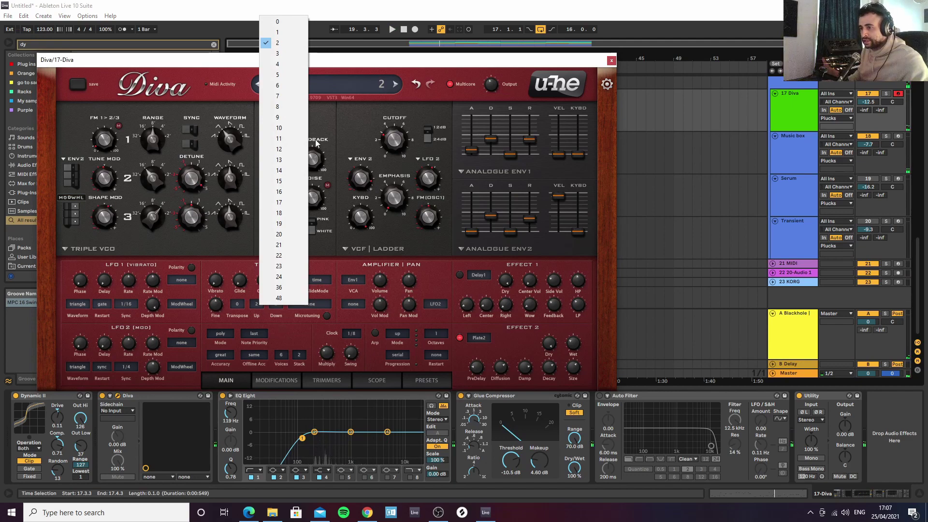
click(277, 96)
click(275, 306)
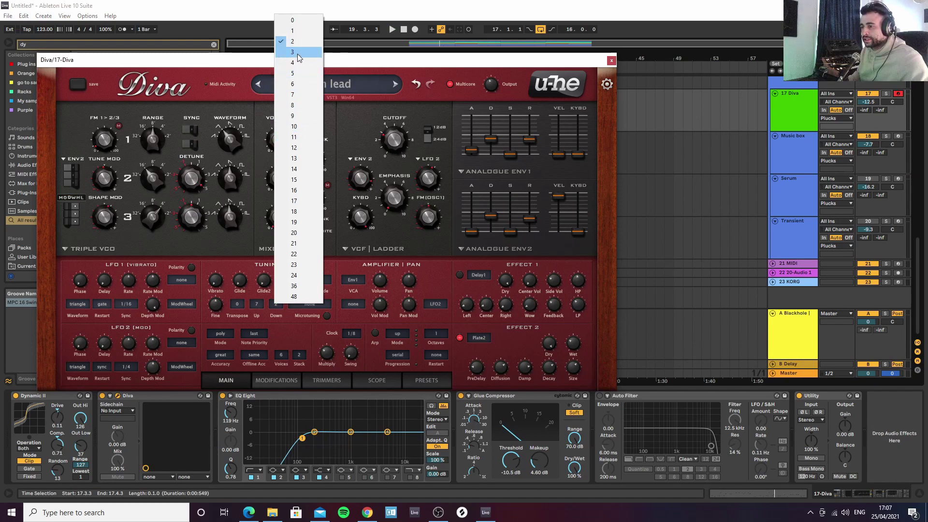
click(297, 96)
key(space)
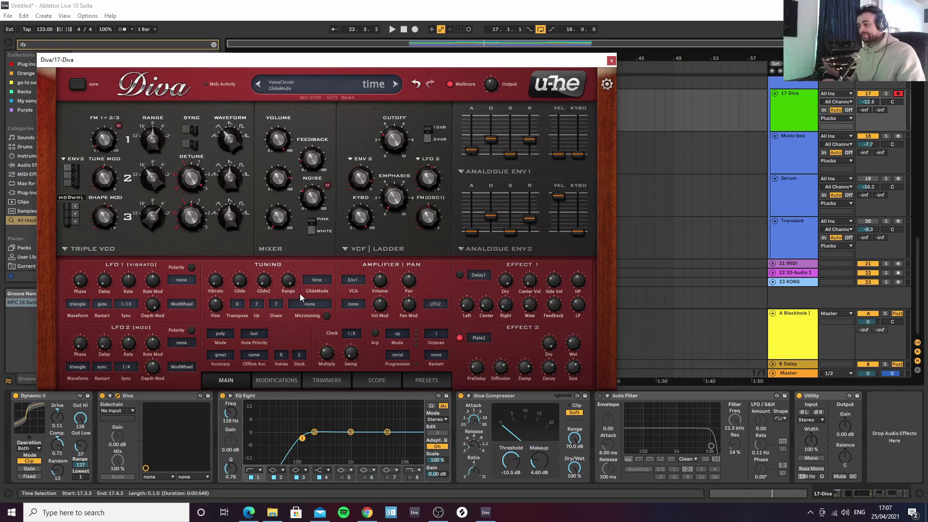
click(611, 60)
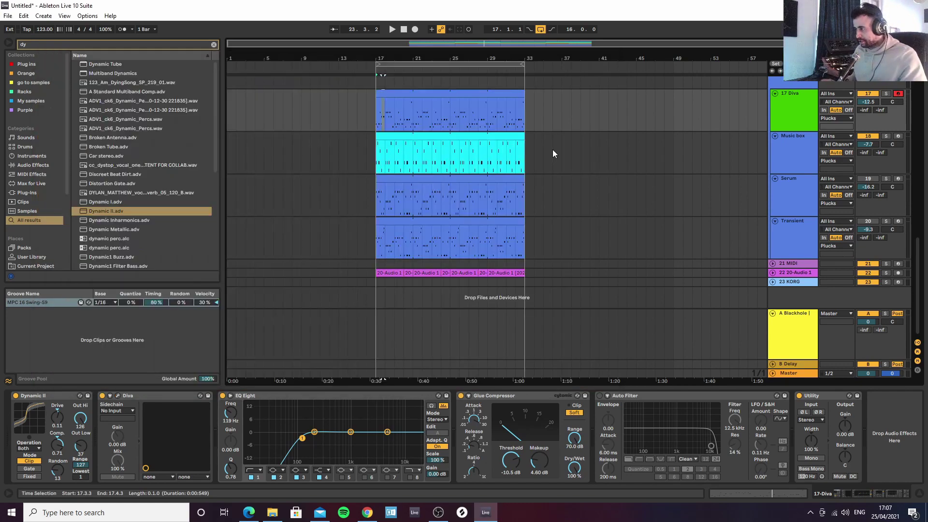
Copy the Dynamic II device and the 17 Diva clips onto the Serum track and activate that track during playback
scroll(545, 150, up, 2)
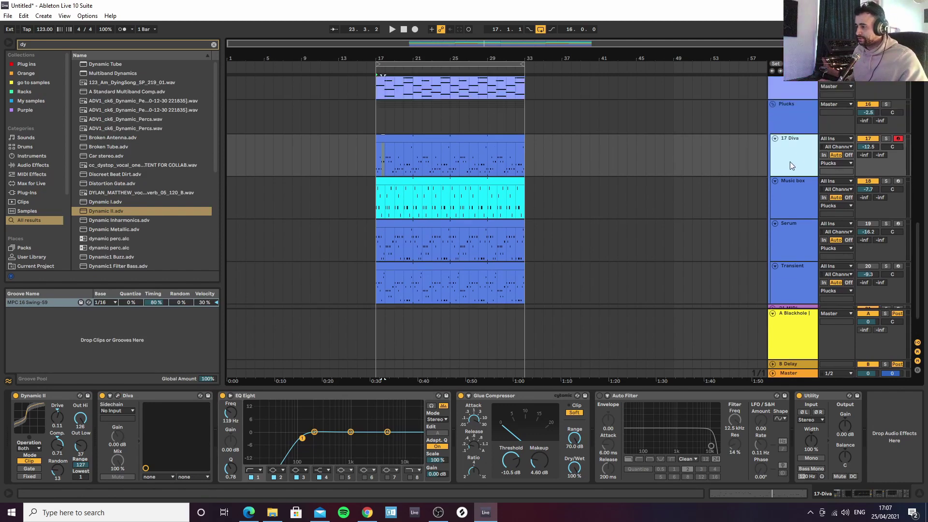
drag(50, 396, 554, 241)
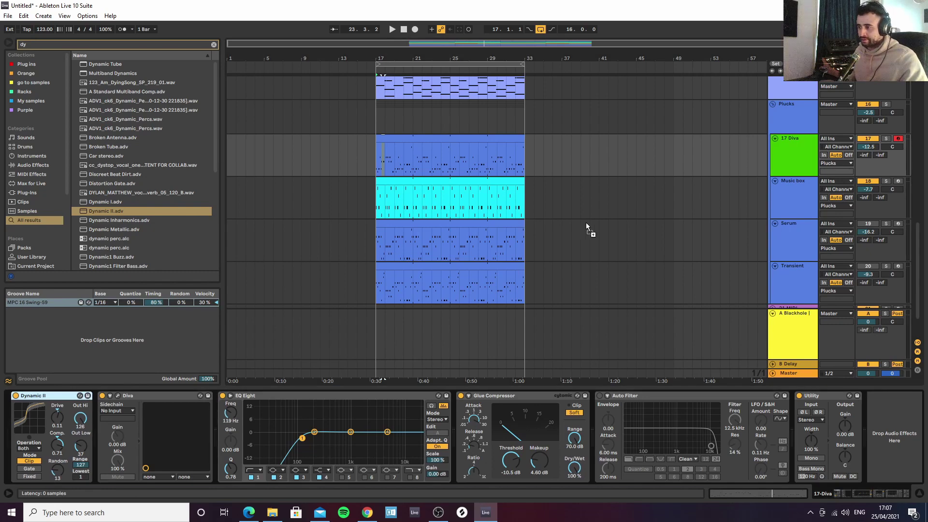
drag(399, 139, 401, 243)
key(space)
click(867, 224)
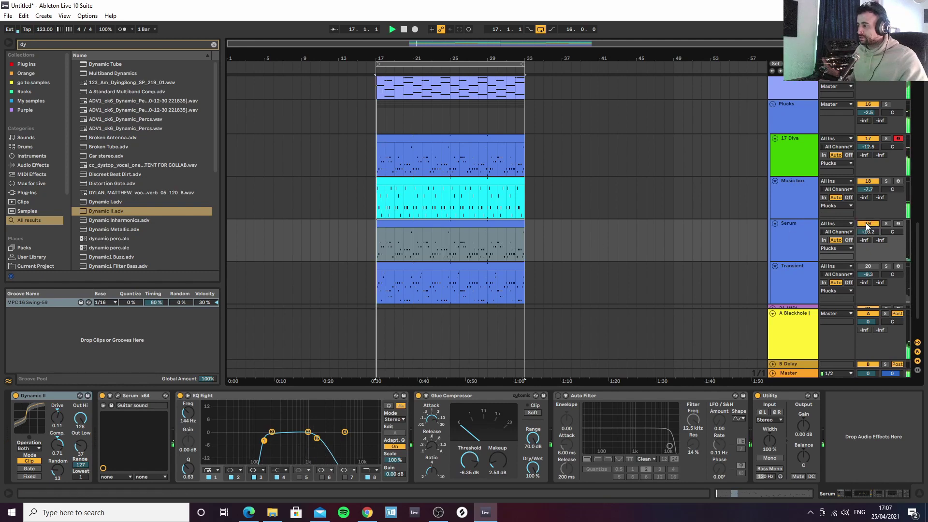
Try transposing all notes of the Serum clip up one octave, then return them to their original pitch
click(404, 225)
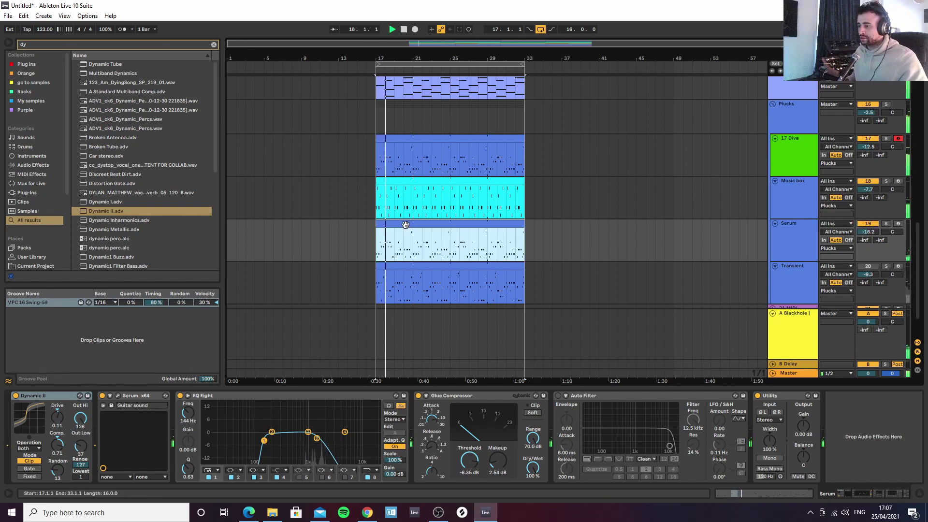
double_click(406, 225)
key(ctrl+a)
key(shift+Up)
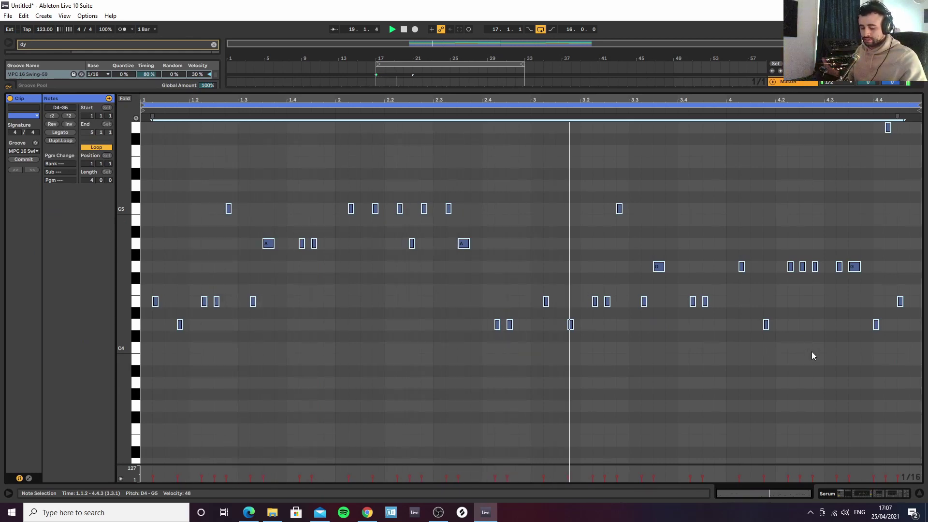
key(shift+Down)
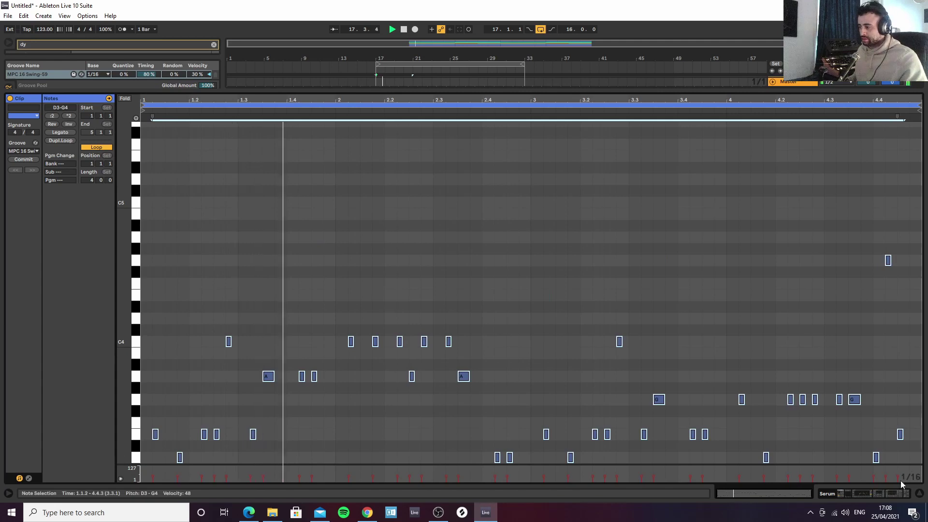
Return to the Serum track's device chain, select its clips across bars 17 to 33 and play the loop
click(856, 494)
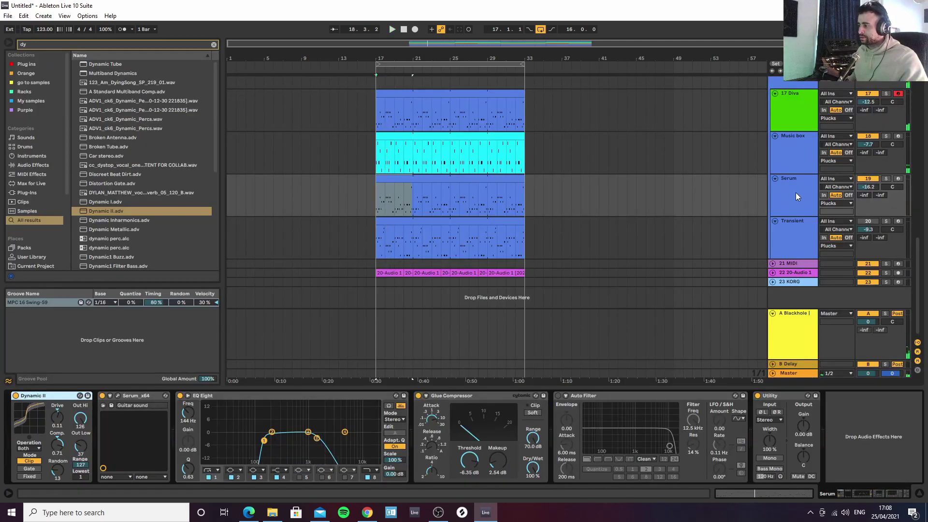
click(811, 193)
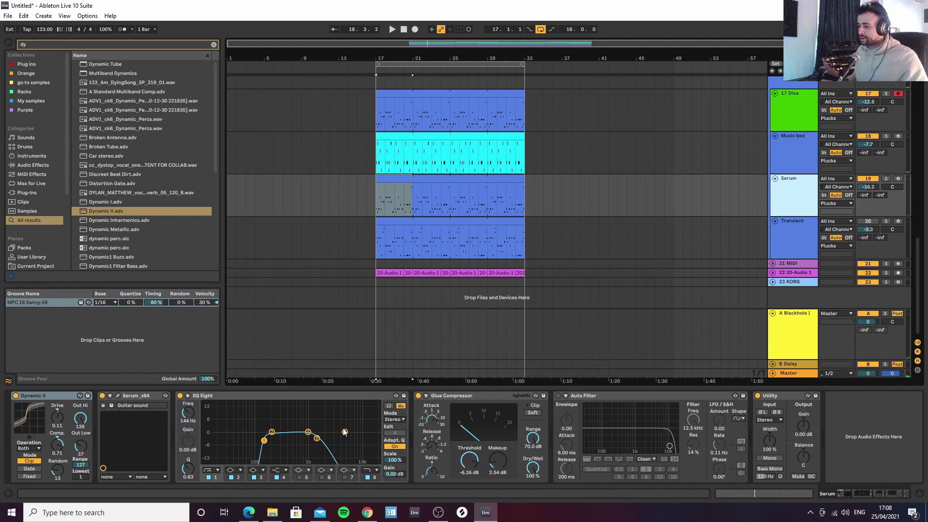
click(412, 179)
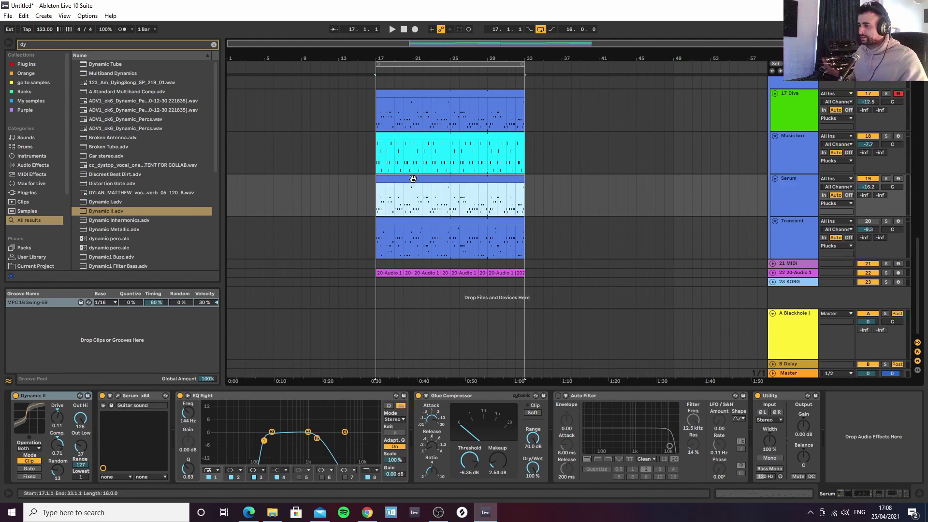
key(space)
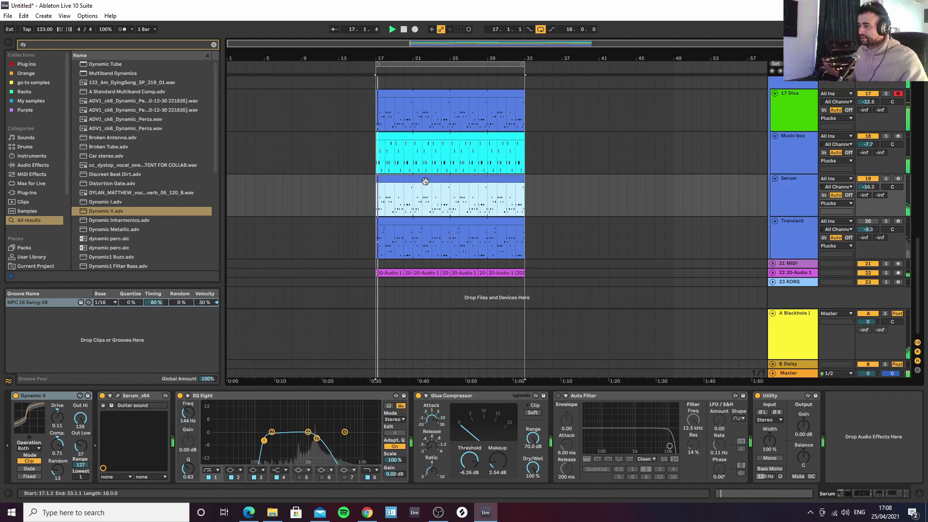
Solo the Serum track, set its EQ Eight high cut to 3.59 kHz and low cut to 391 Hz, and unsolo it to compare in the mix
key(s)
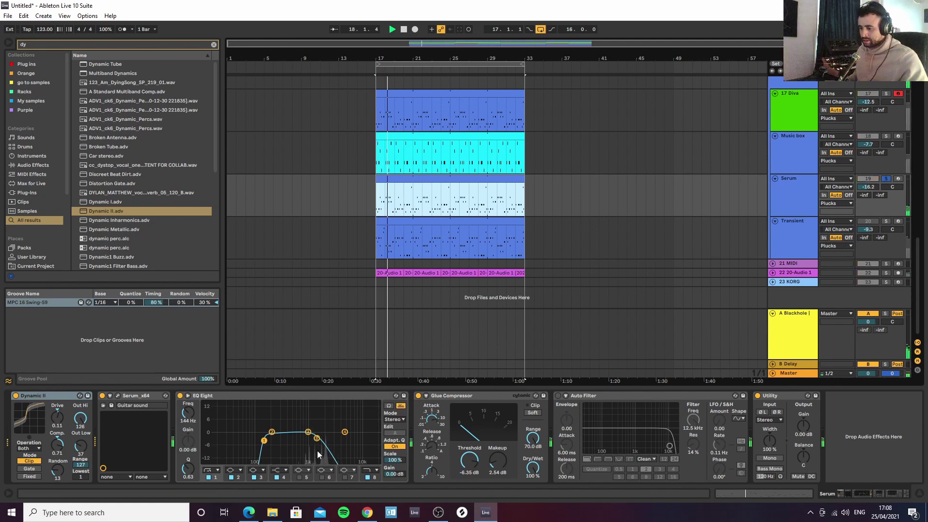
drag(317, 438, 337, 439)
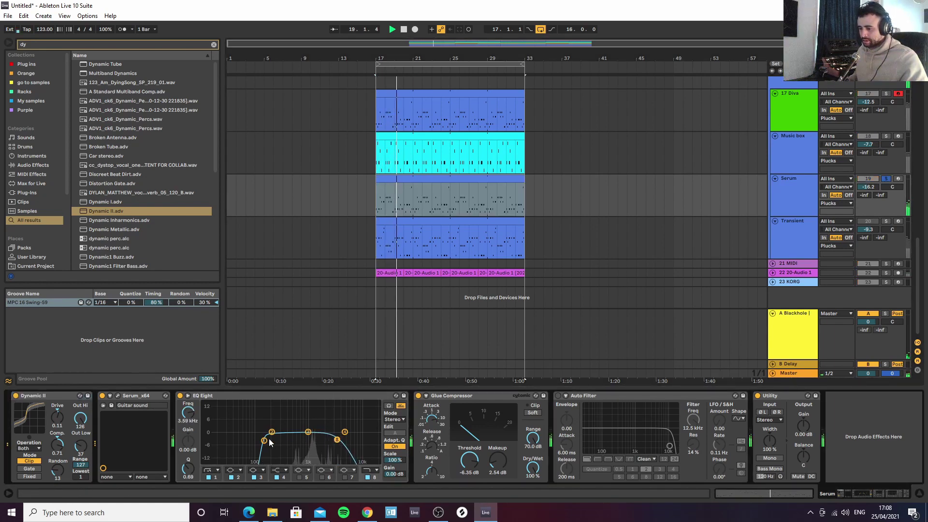
drag(263, 440, 288, 442)
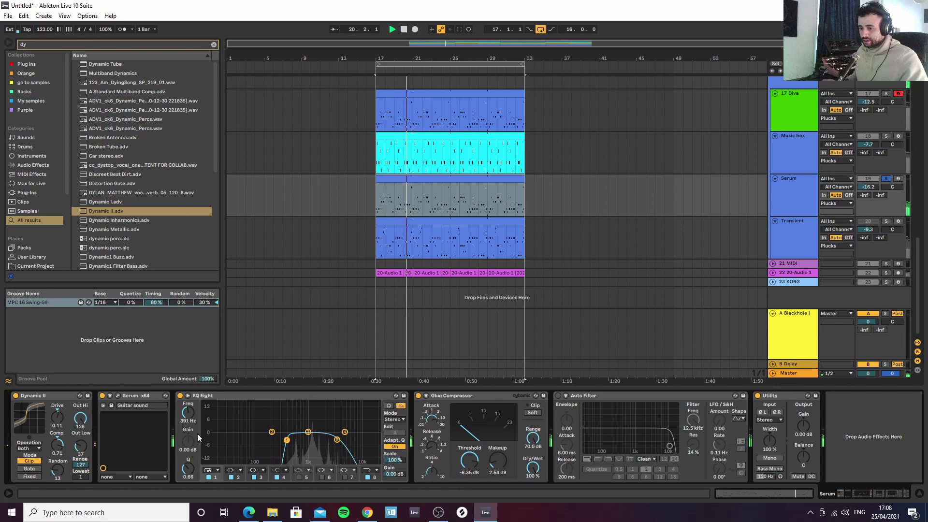
key(space)
key(space)
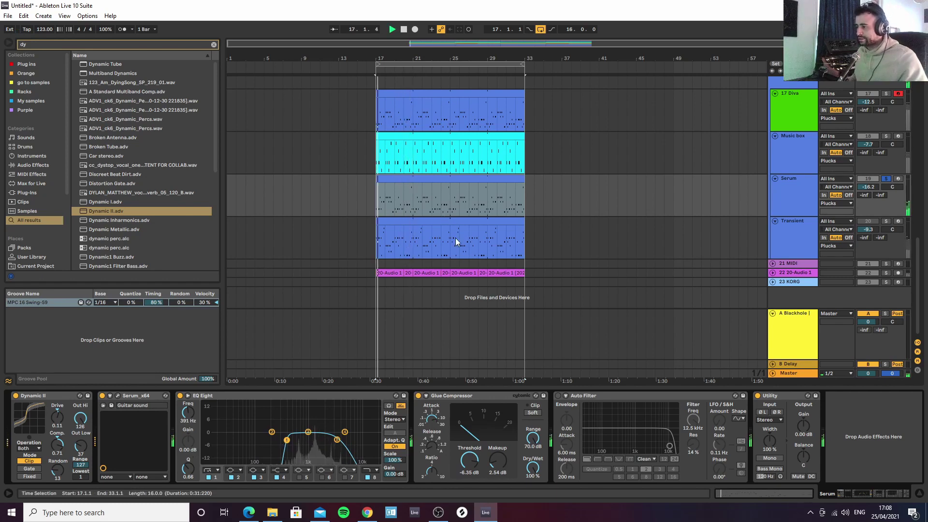
key(s)
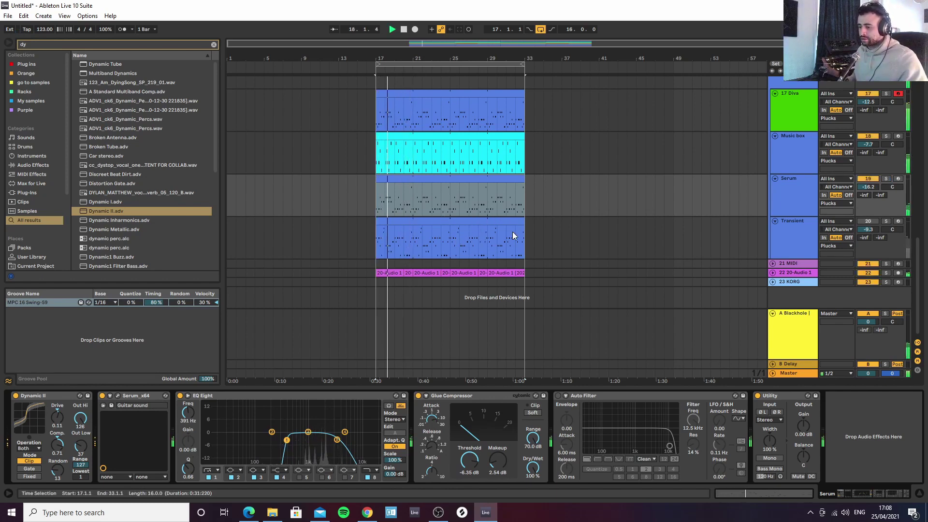
key(space)
Review the pluck tracks' device chains, copy the 17 Diva clips onto the Transient track across bars 17 to 33 and activate that track
click(801, 118)
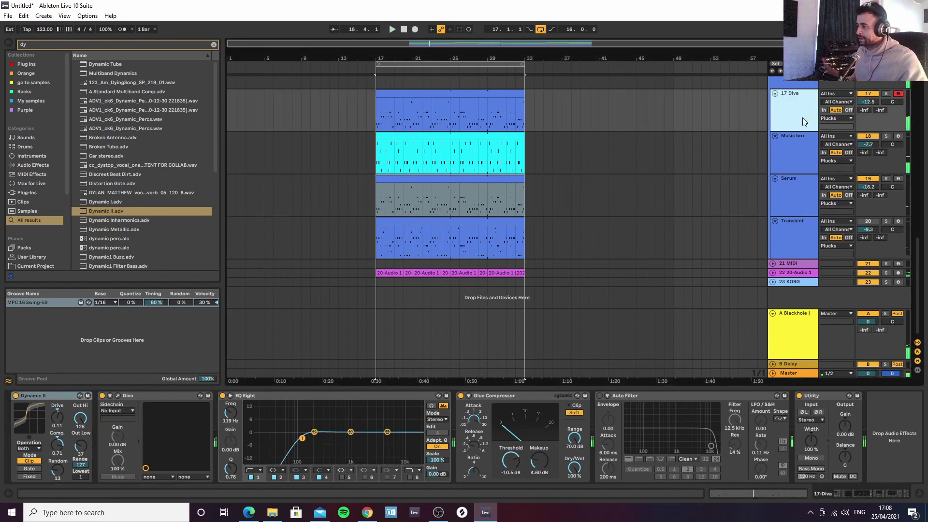
click(788, 153)
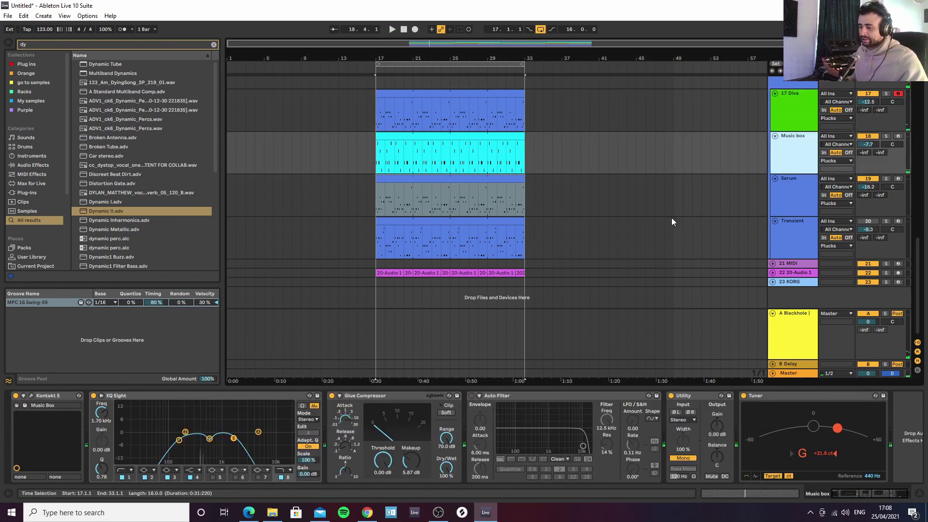
click(790, 240)
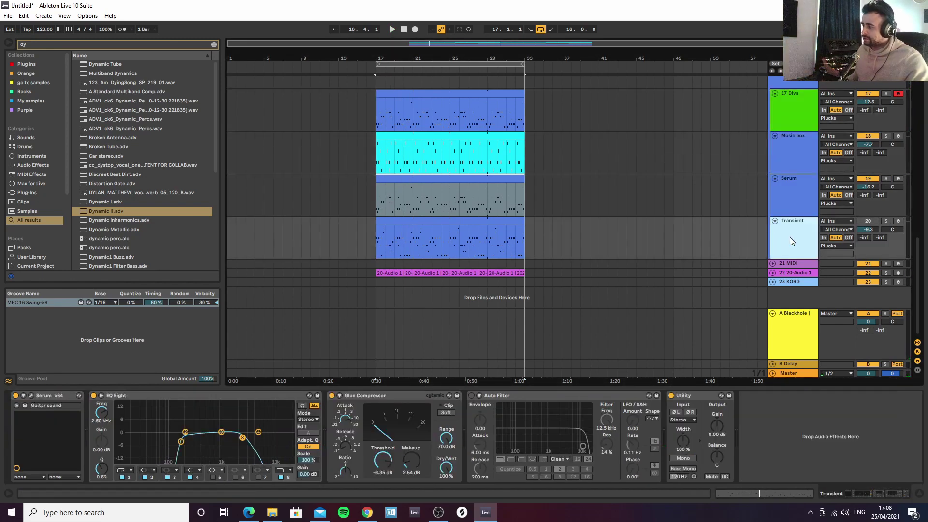
click(428, 95)
click(423, 256)
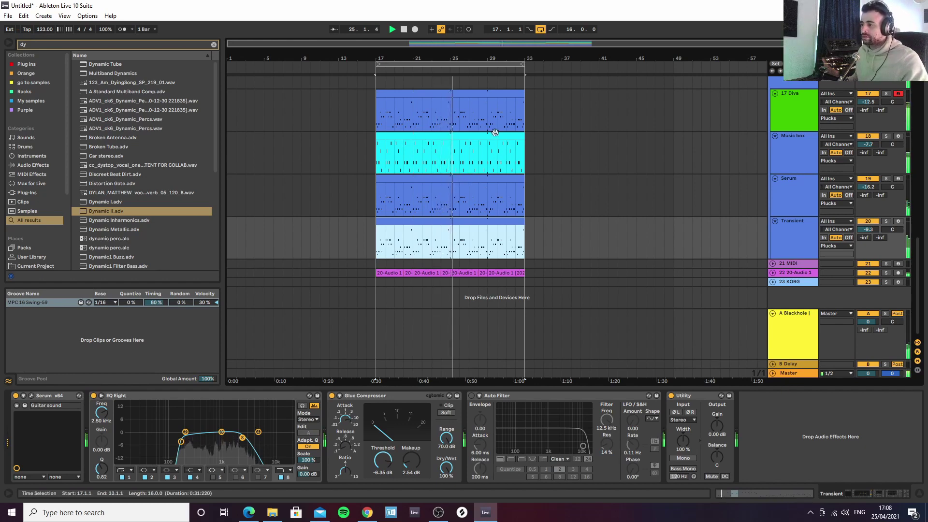
Open the first 17 Diva clip in the MIDI note editor and examine its four-bar melody
double_click(432, 101)
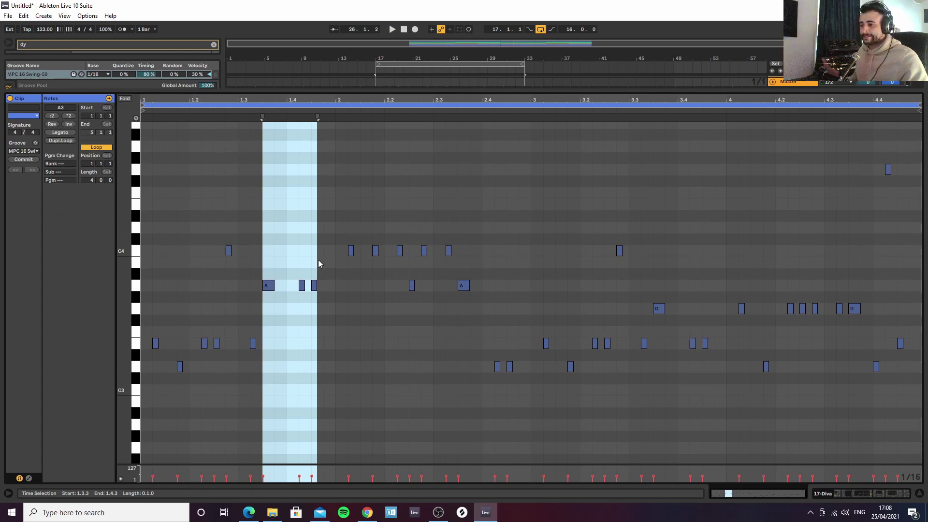
scroll(309, 268, up, 4)
scroll(312, 265, down, 6)
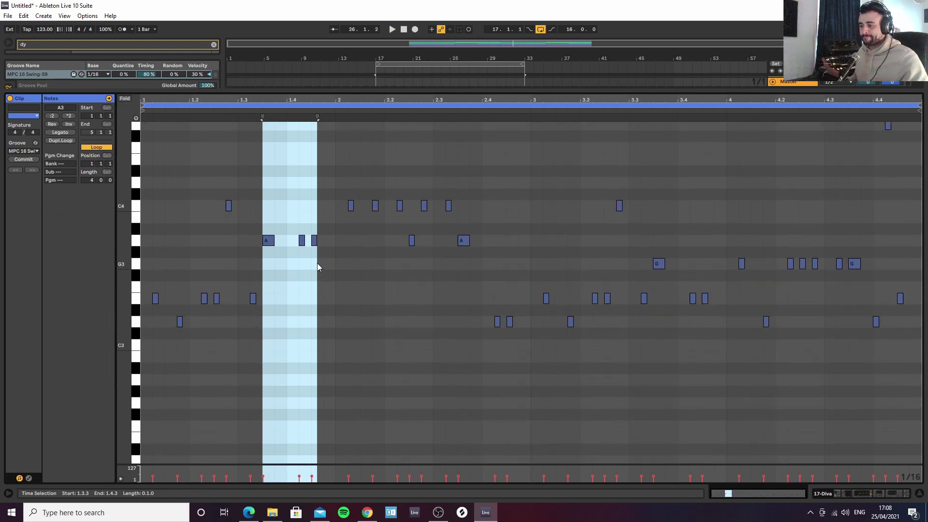
scroll(334, 259, up, 1)
drag(327, 230, 469, 228)
click(397, 240)
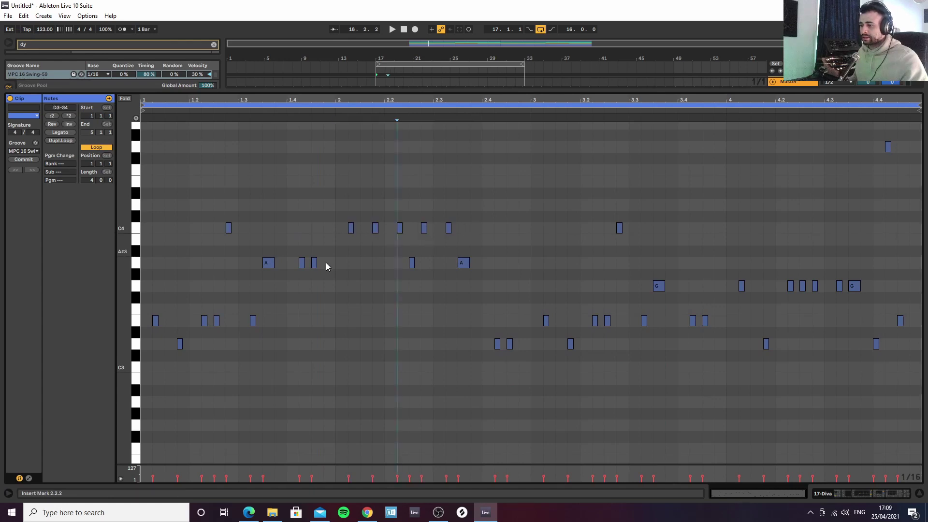
Delete the E3 note at 1.2.3 and the C4 note at 1.2.4 from the Diva clip and audition the melody
click(204, 321)
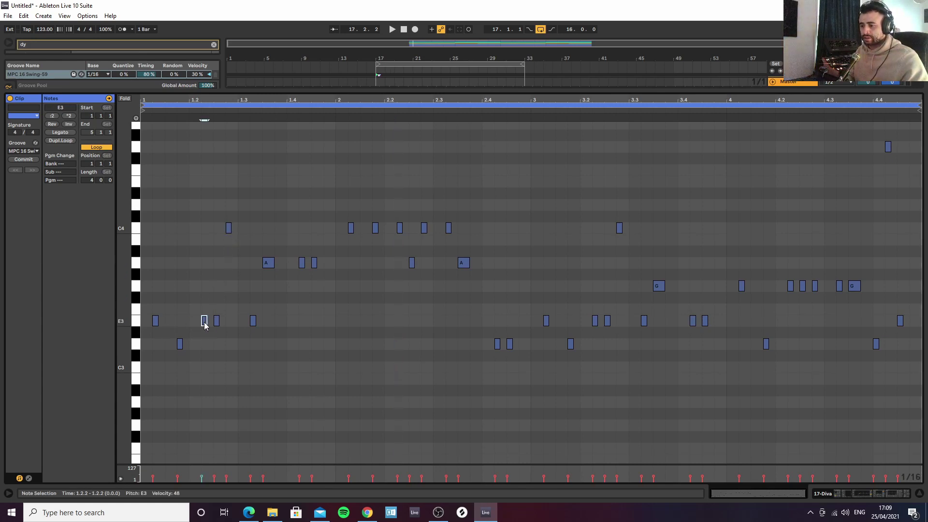
click(215, 294)
key(space)
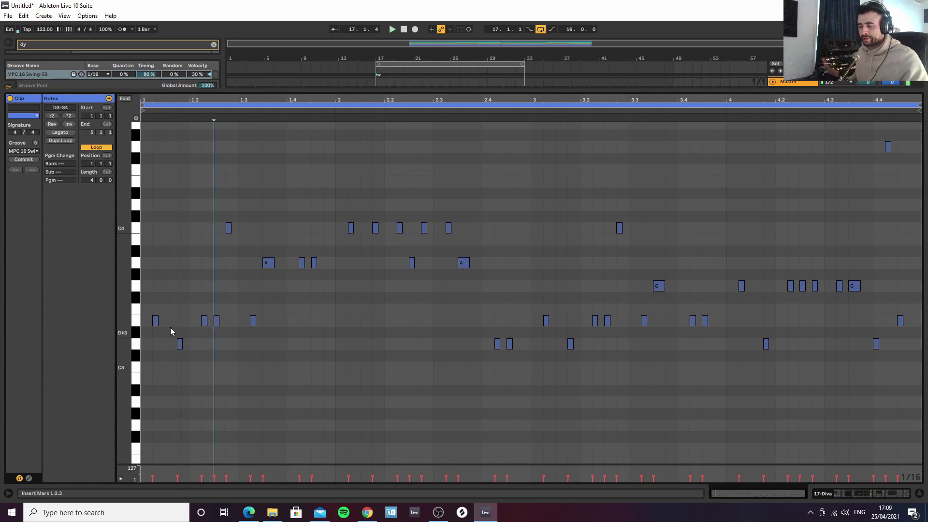
click(216, 320)
key(space)
key(Delete)
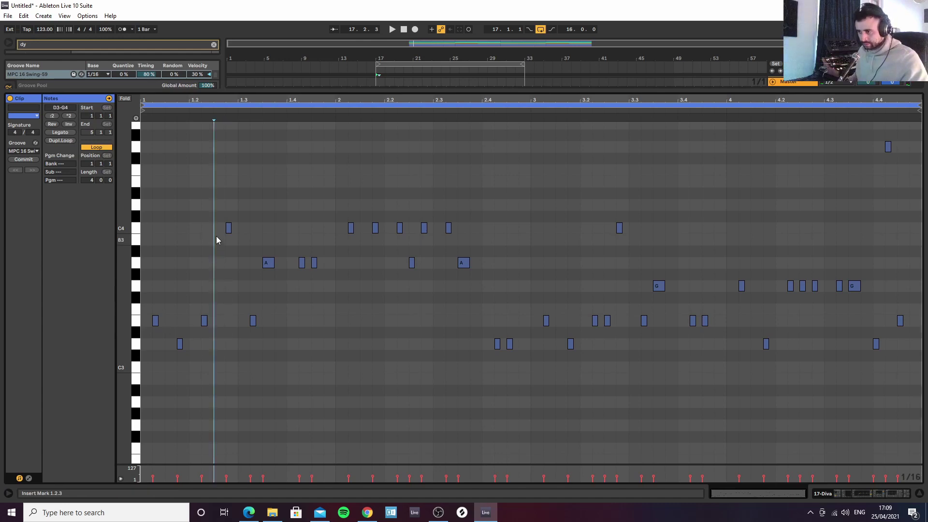
click(228, 228)
key(Delete)
key(space)
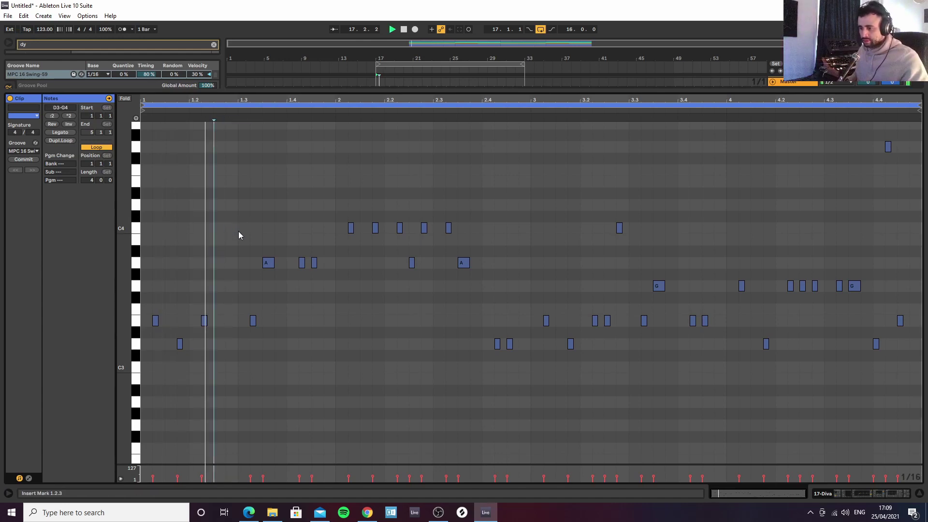
Deactivate the Music box, Serum and Transient tracks, reopen the first Diva clip's notes and play the loop
click(253, 320)
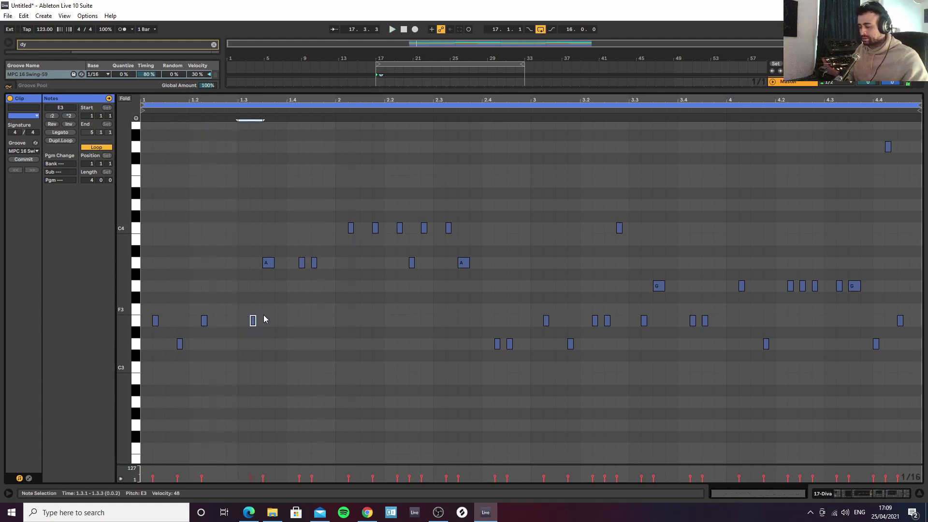
click(919, 493)
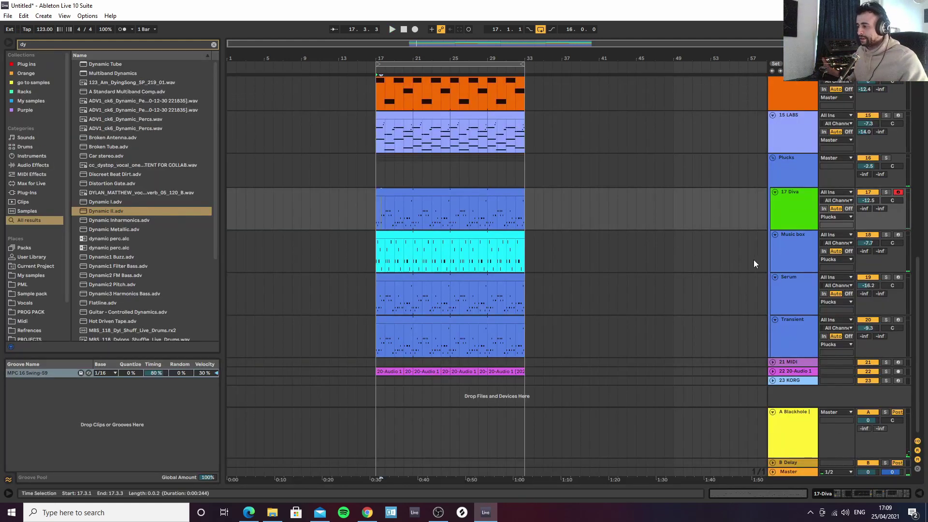
click(866, 280)
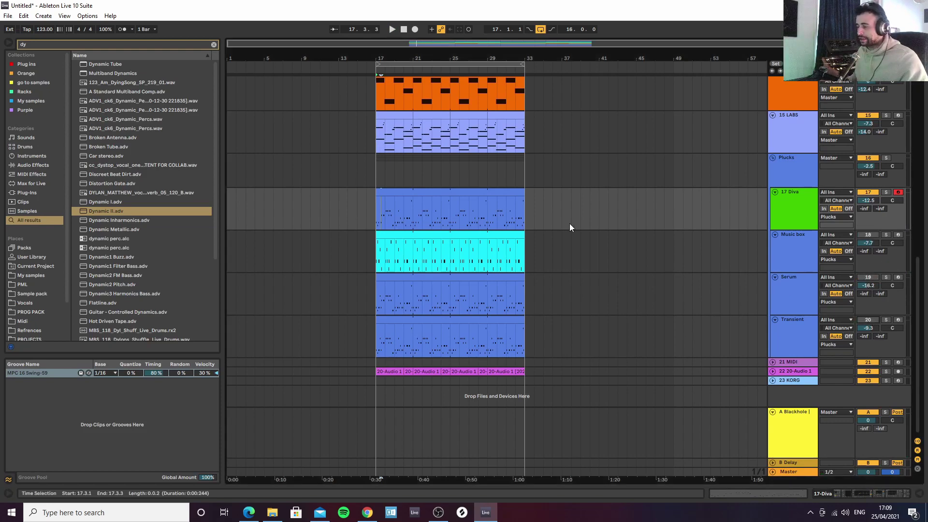
double_click(428, 192)
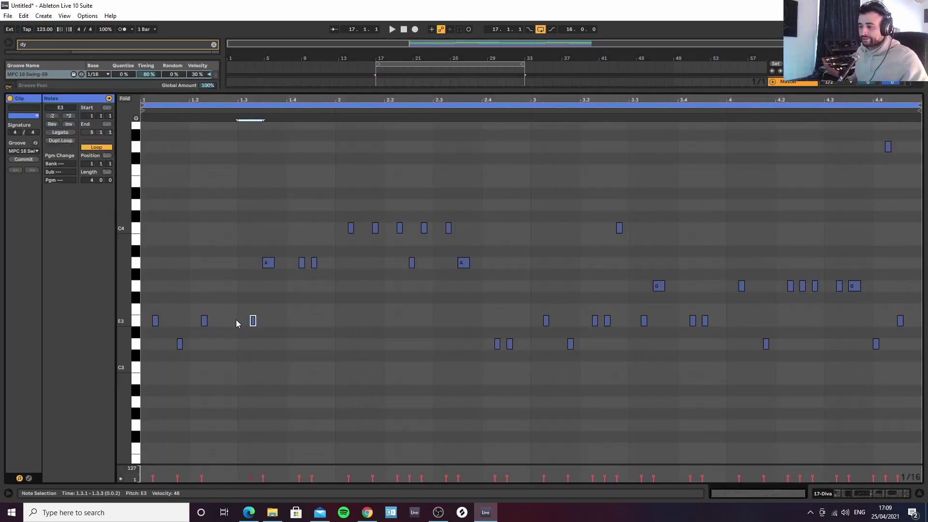
key(space)
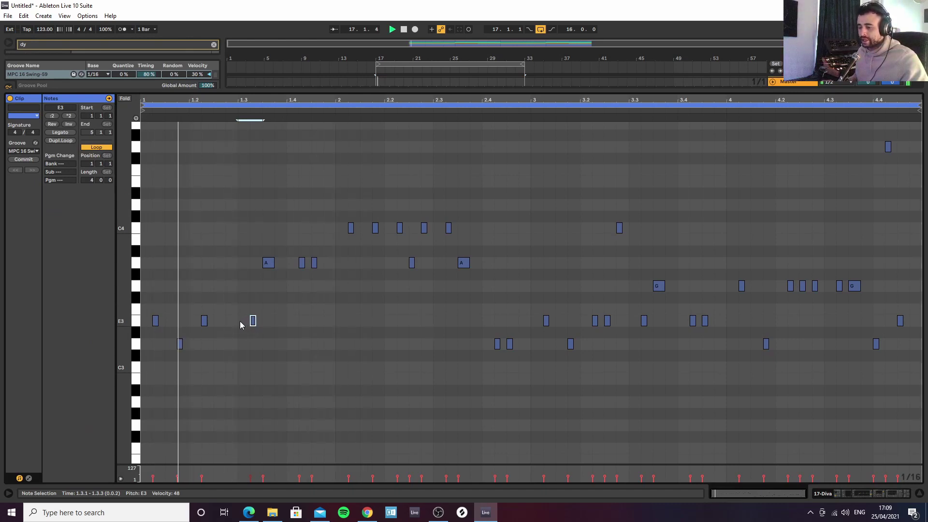
Try deleting the C4 notes at 2.1.4 and 2.2.4 and the A3 note at 2.2.3, then undo these deletions
double_click(375, 230)
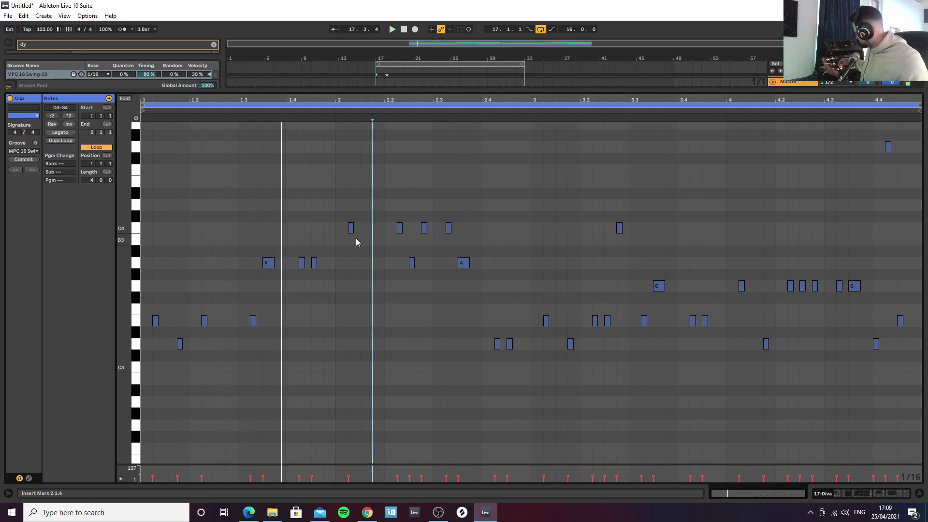
key(space)
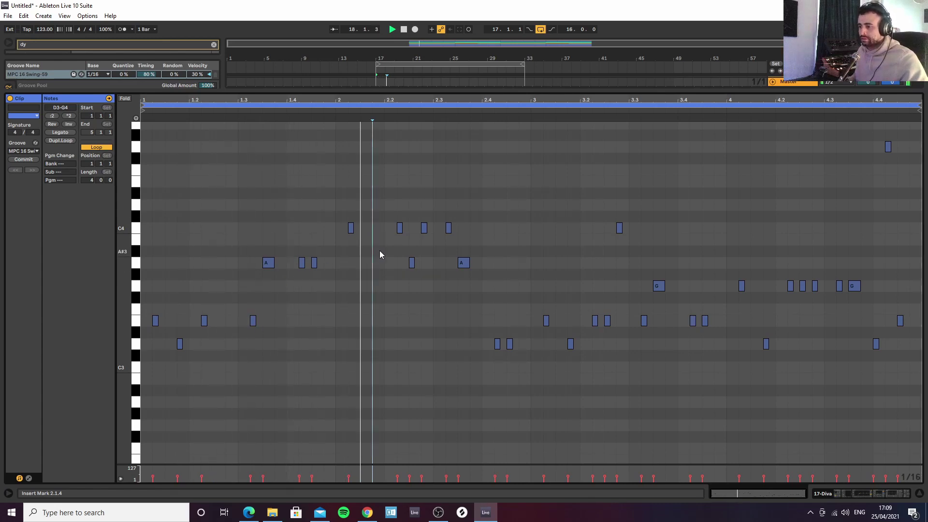
double_click(424, 228)
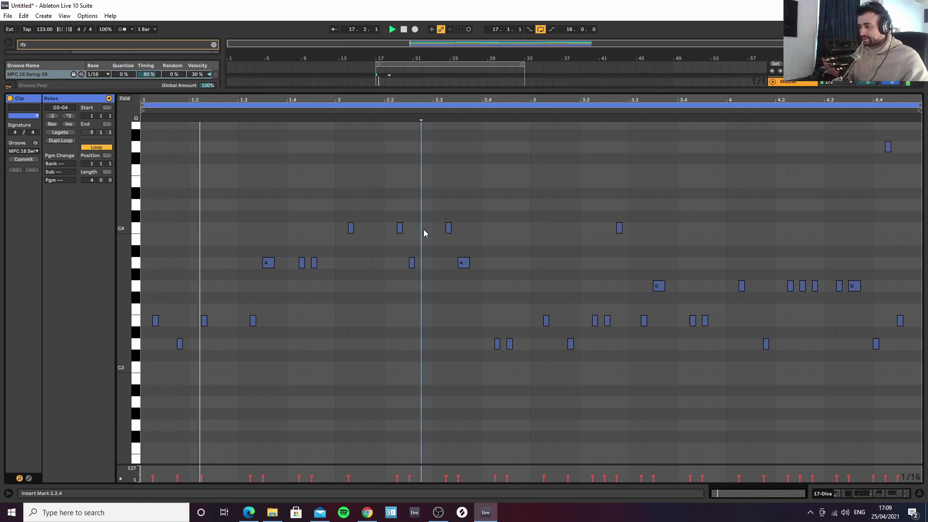
double_click(410, 262)
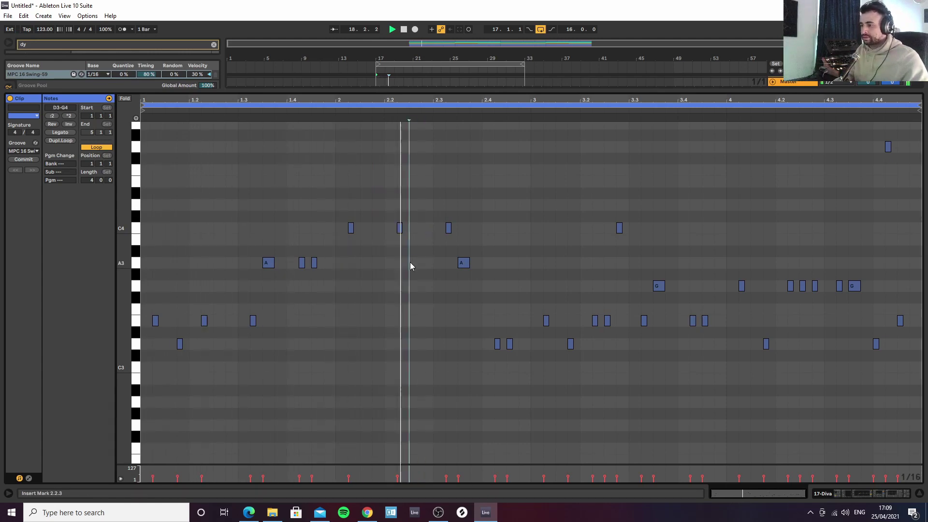
key(space)
key(ctrl+z)
key(ctrl+z)
key(ctrl+z)
Delete only the C4 note at 2.2.4 in the Diva clip and audition the four-bar melody
click(412, 234)
click(411, 262)
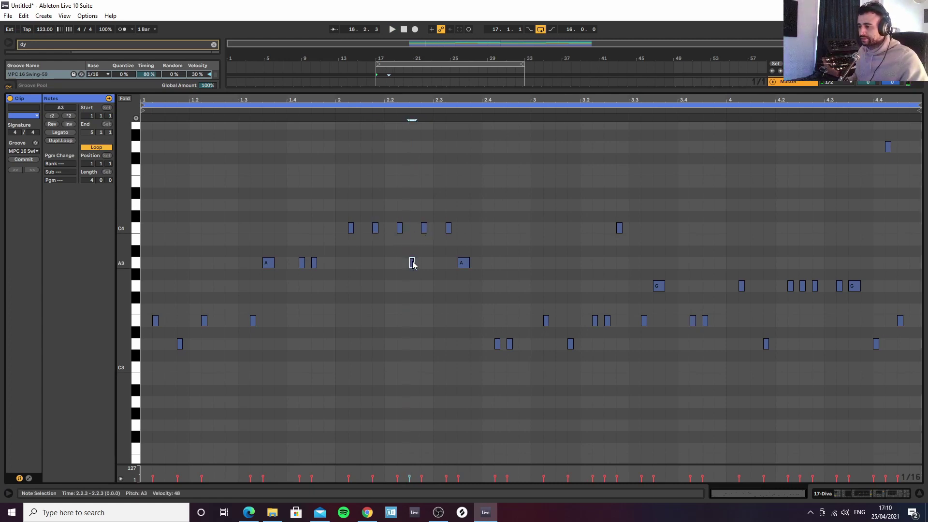
key(Delete)
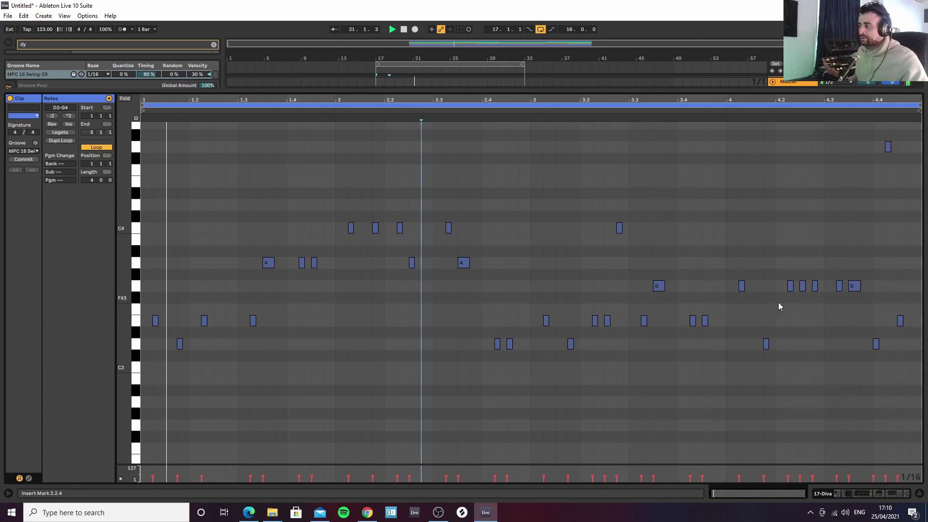
key(space)
key(space)
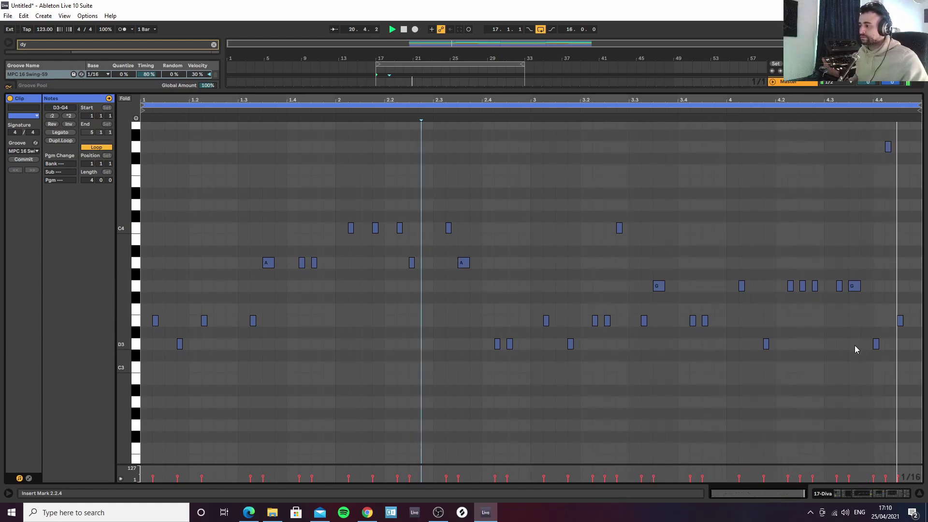
Duplicate the Diva clip's loop to 8 bars, add a G3 note at 5.2.3 and audition it
click(60, 140)
click(567, 283)
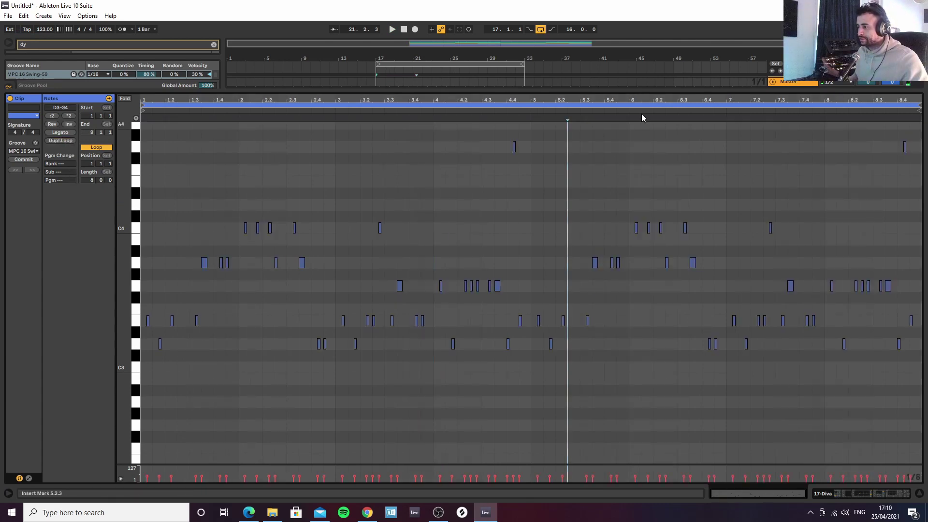
scroll(613, 129, up, 3)
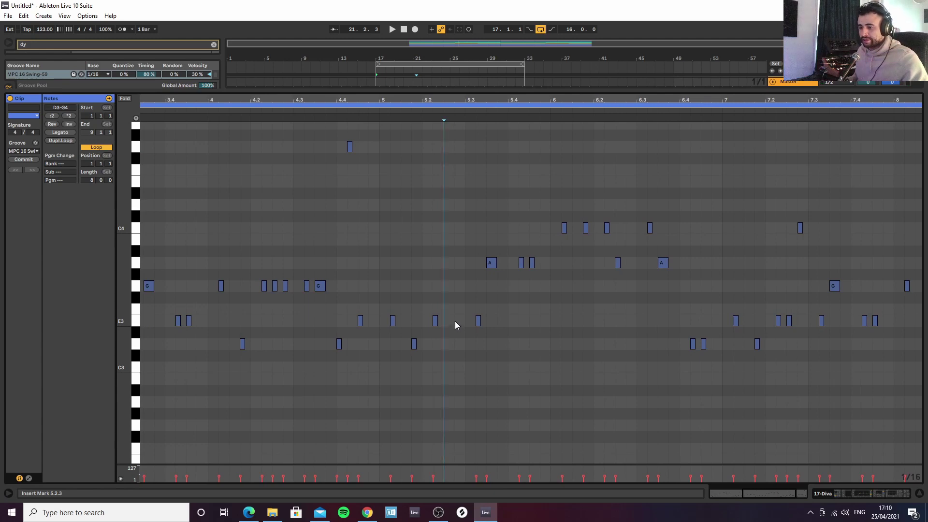
double_click(448, 285)
key(space)
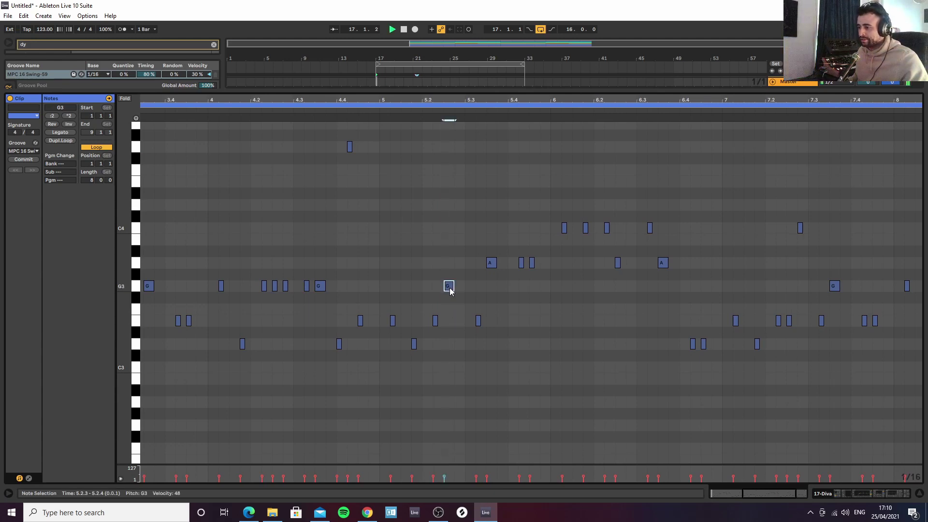
click(366, 110)
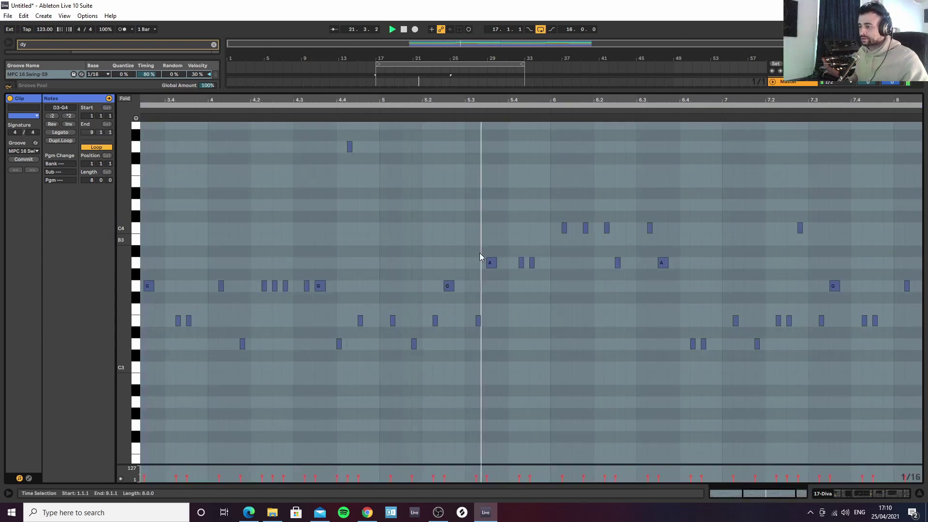
click(448, 286)
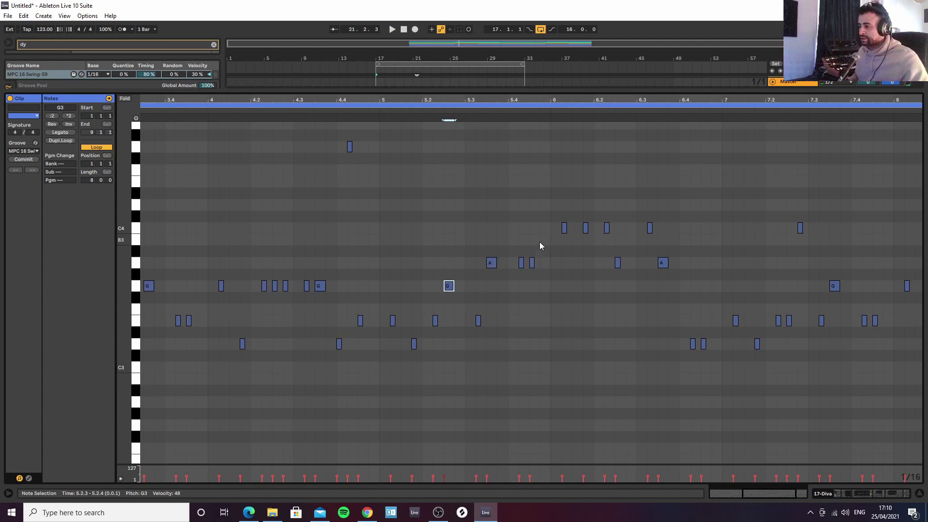
Add a C4 note at 5.4.4 in the Diva clip, play the loop and return to the arrangement
double_click(543, 229)
key(space)
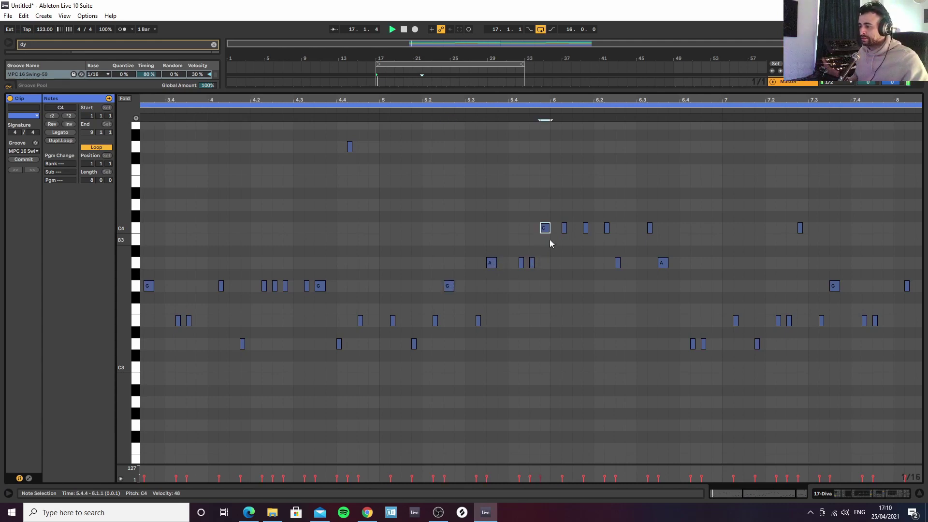
click(914, 491)
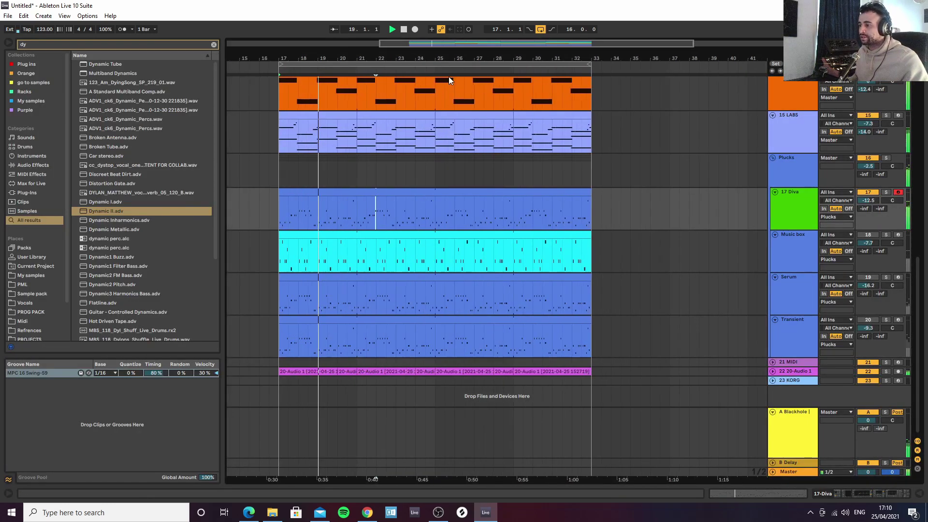
Open the Diva clip and lower the C4 note at 5.4.4 to G3
double_click(465, 196)
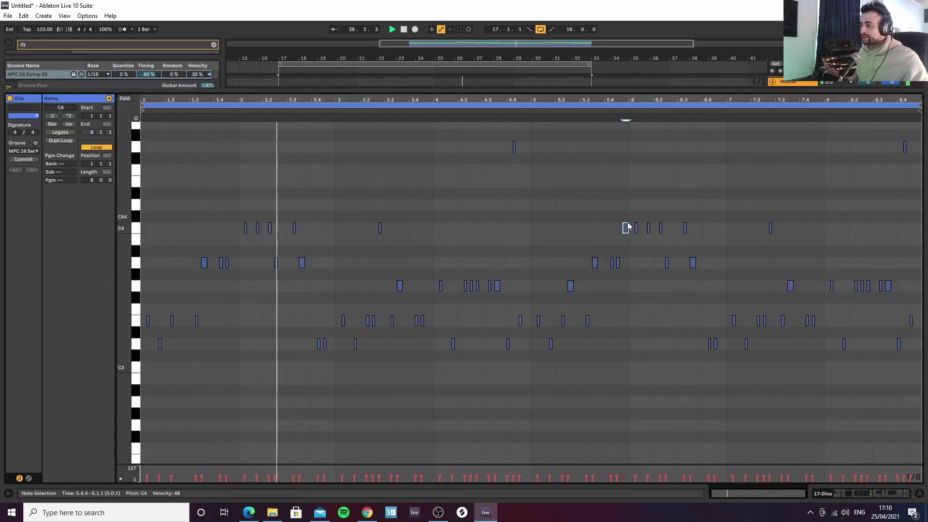
key(Down)
key(Down)
key(Down)
key(Down)
key(Down)
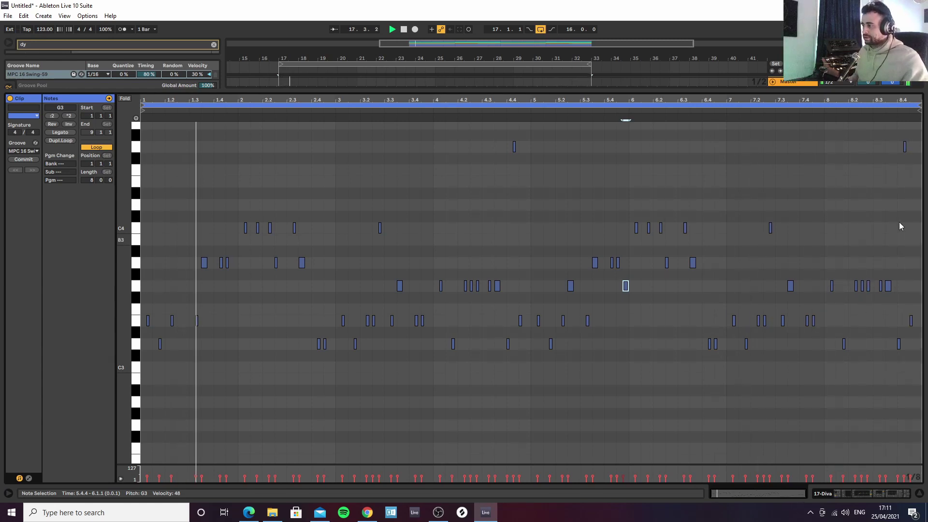
Try lowering the G3 note at 8.2.3 to F#3, then return it to G3
click(904, 147)
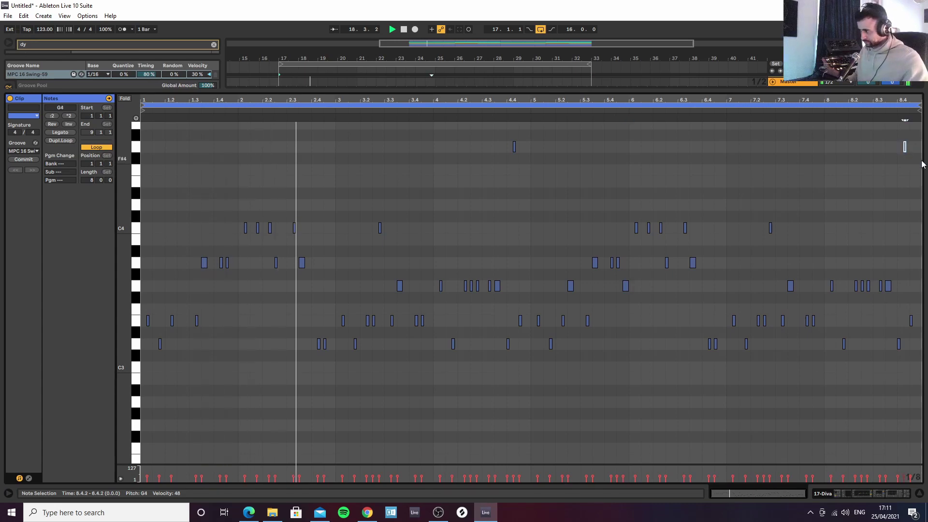
click(862, 285)
key(Down)
key(Down)
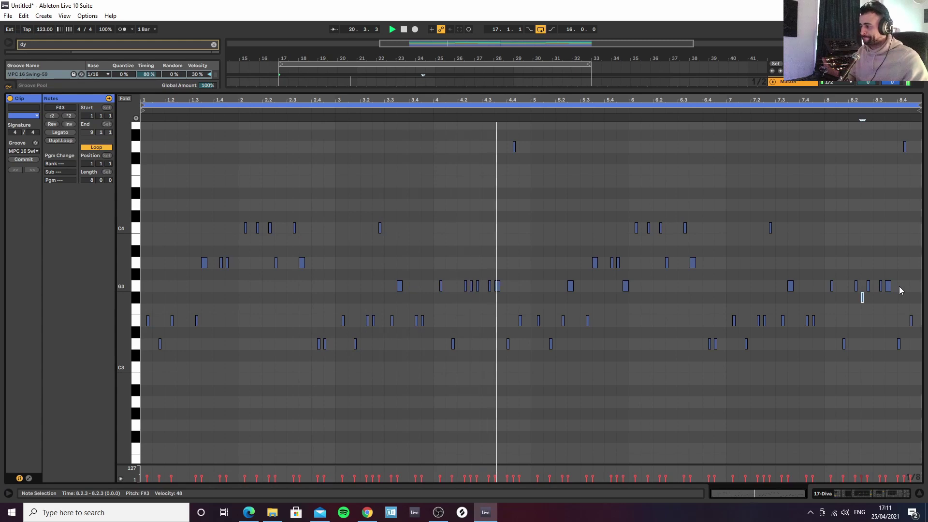
key(Up)
key(Up)
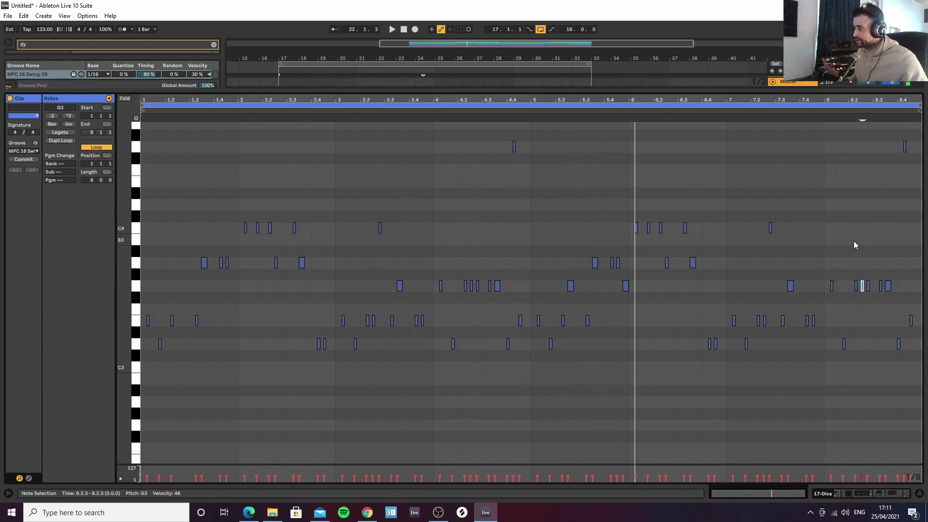
Raise the two A3 notes at 5.4.2 and 5.4.3 to B3, audition, and move the G3 note at 8.2.3 to 8.3.1
click(628, 238)
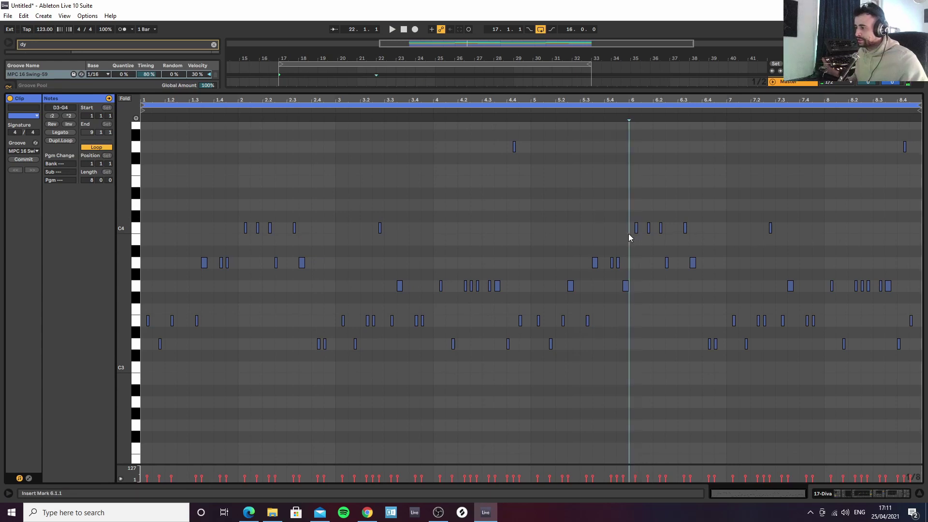
drag(610, 258, 622, 266)
key(Up)
key(Up)
key(space)
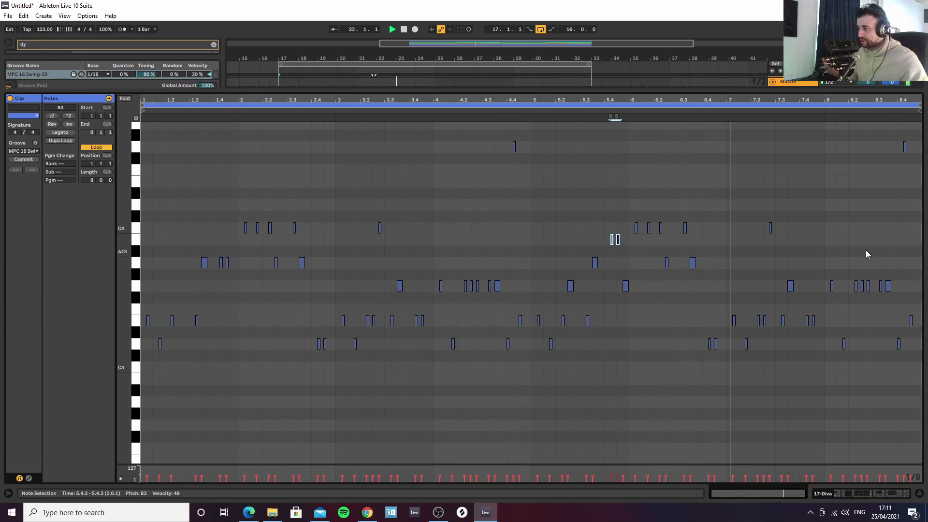
drag(862, 285, 874, 285)
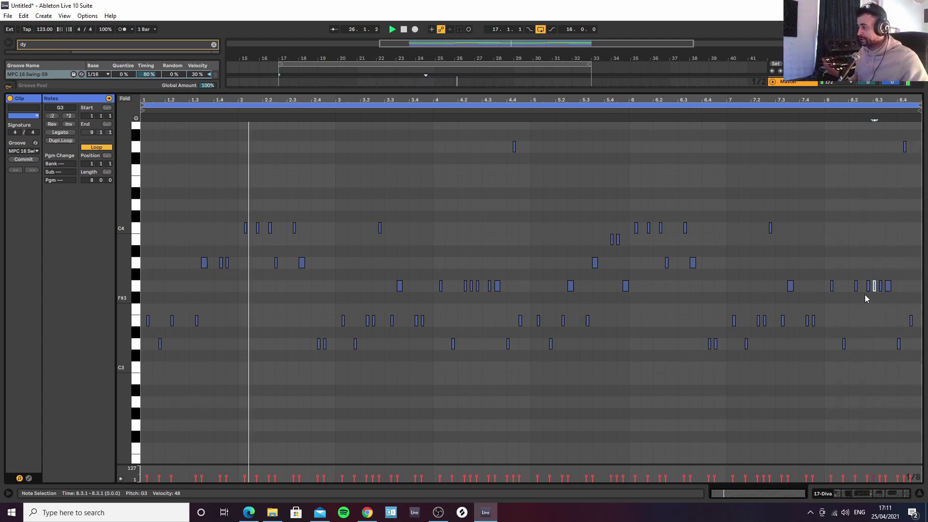
click(919, 494)
Copy the edited Diva clip onto the Transient track at bar 17, activate the Music box track and play the loop
click(416, 192)
key(space)
drag(411, 192, 400, 327)
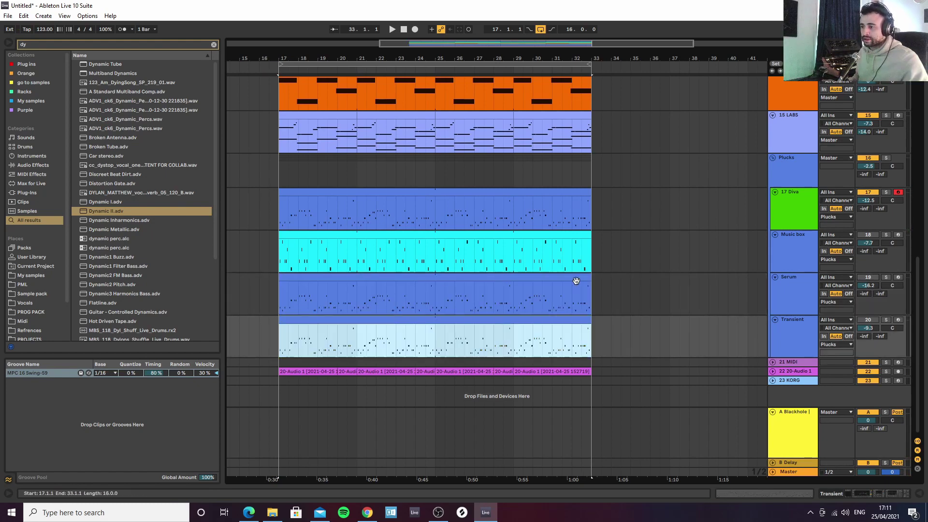
click(868, 320)
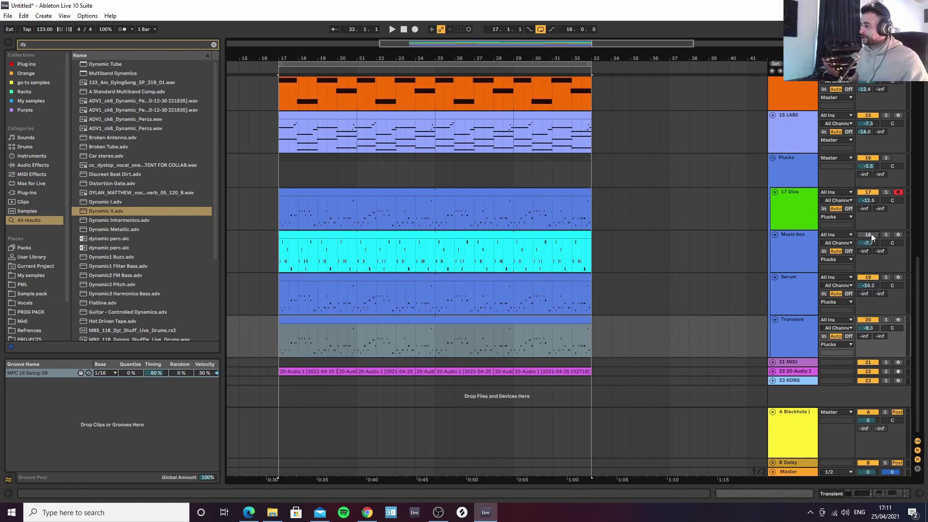
click(363, 280)
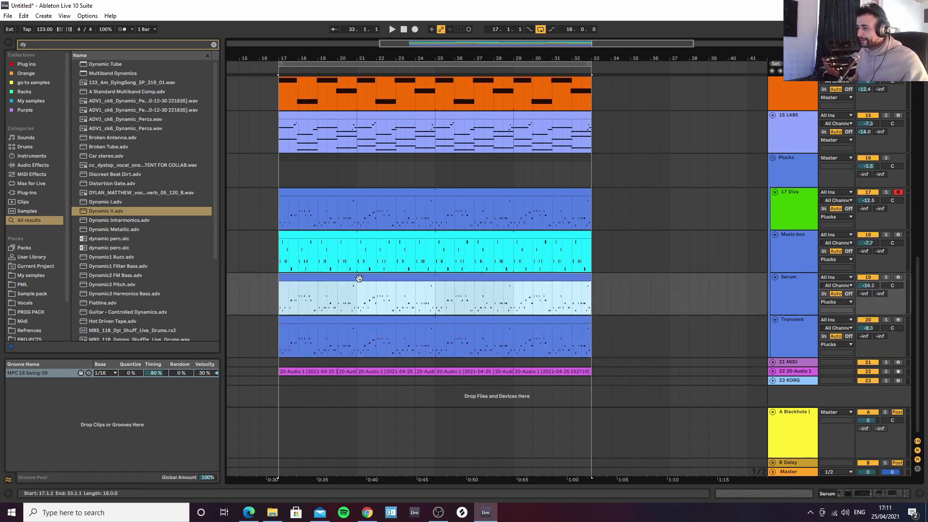
key(space)
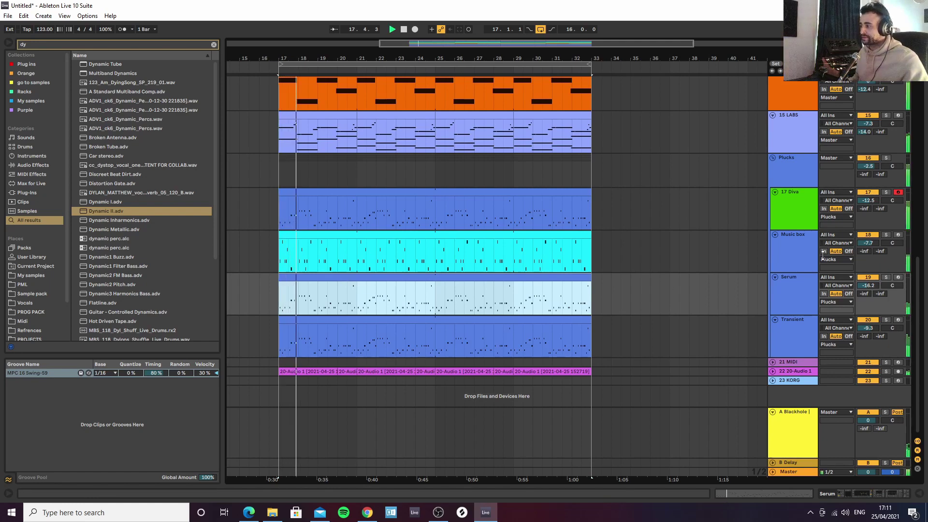
Stop playback, show the Diva track's devices and open the Diva synth window
click(806, 214)
key(space)
click(851, 494)
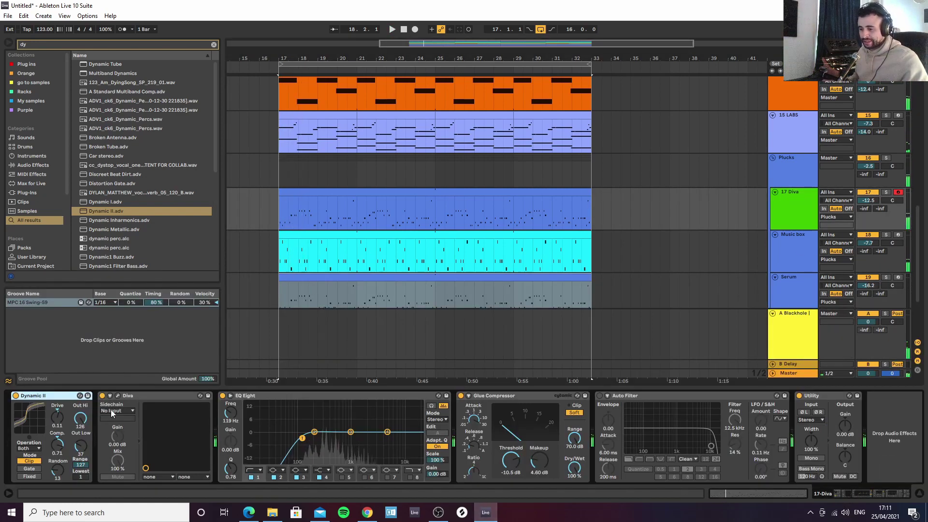
click(118, 395)
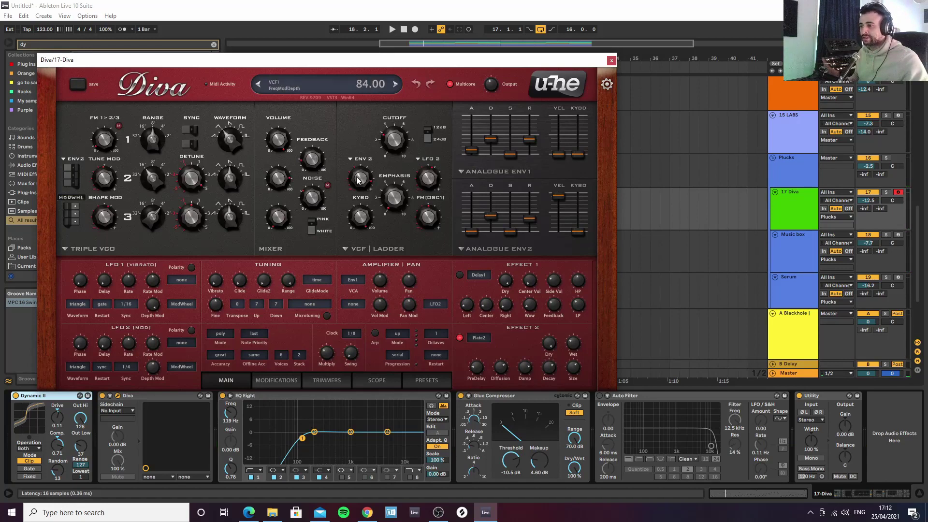
During playback, adjust the filter's Env 2 depth, set oscillator 2's waveform shape to 3.10 and adjust oscillator 1's waveform
key(space)
drag(357, 177, 358, 180)
drag(224, 168, 233, 188)
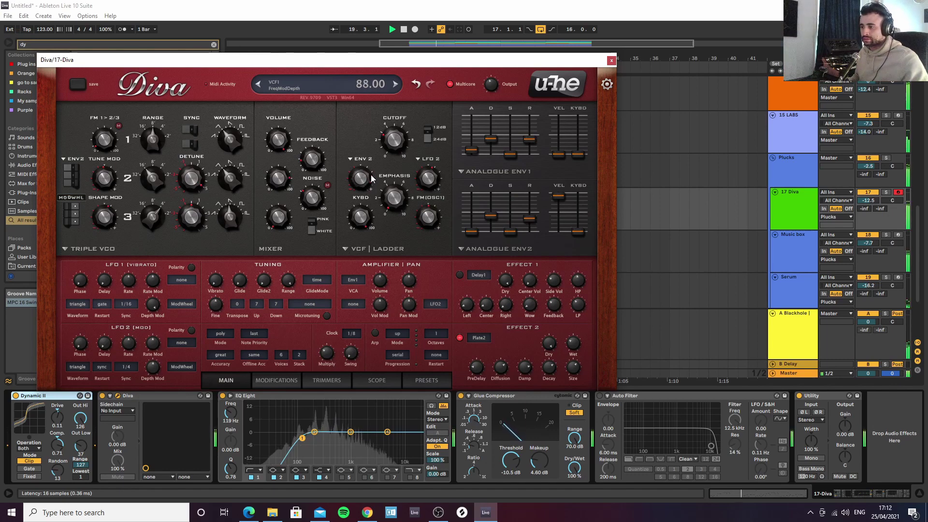
drag(363, 179, 363, 187)
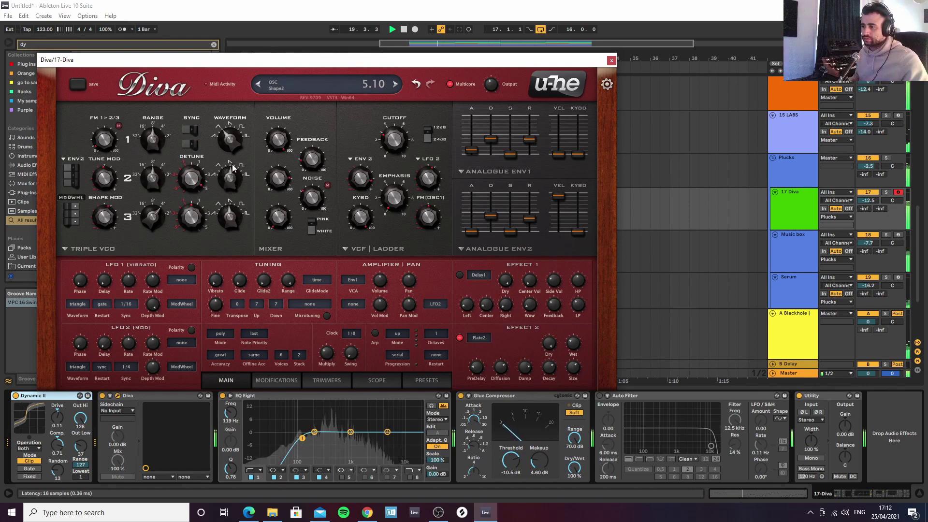
drag(231, 174, 232, 182)
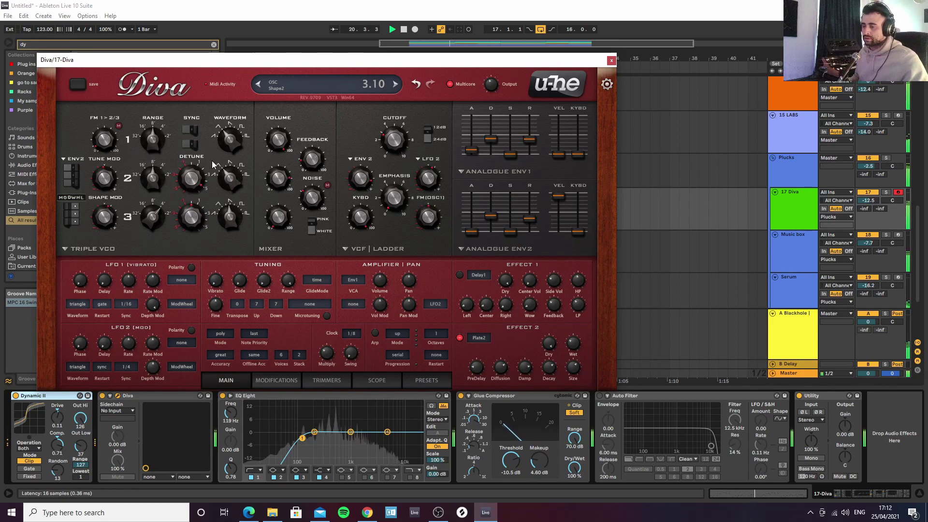
drag(228, 137, 229, 139)
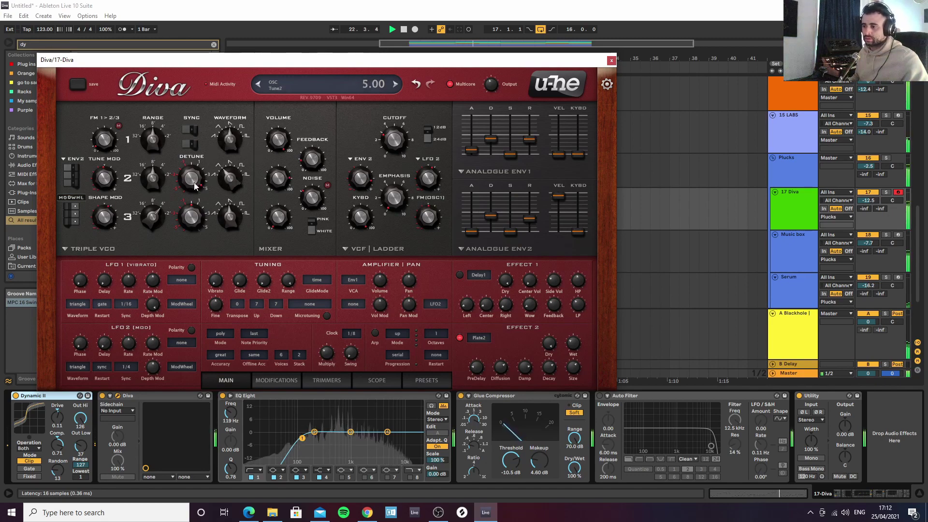
Try the oscillator sync switches and the range knobs, setting oscillator 1's tuning to -12.00 and leaving sync off
click(195, 145)
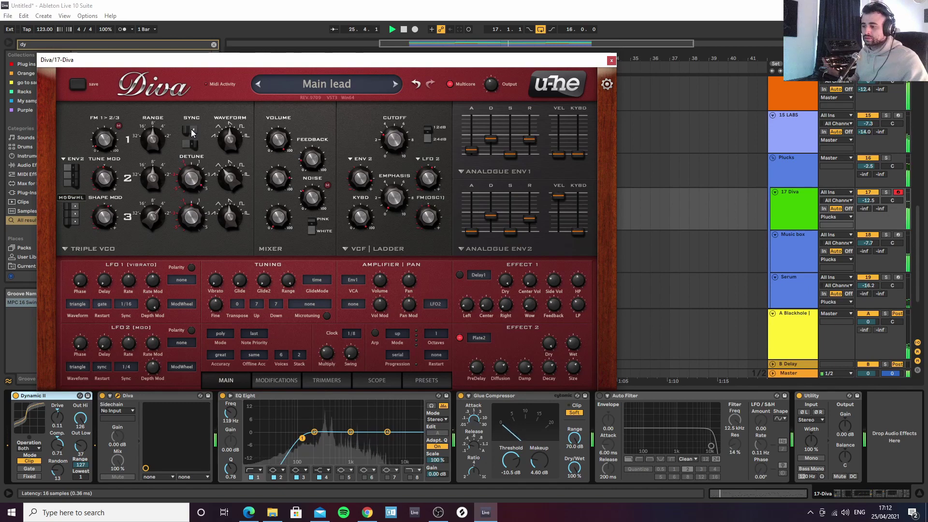
drag(154, 170, 152, 223)
click(157, 209)
drag(158, 153, 157, 186)
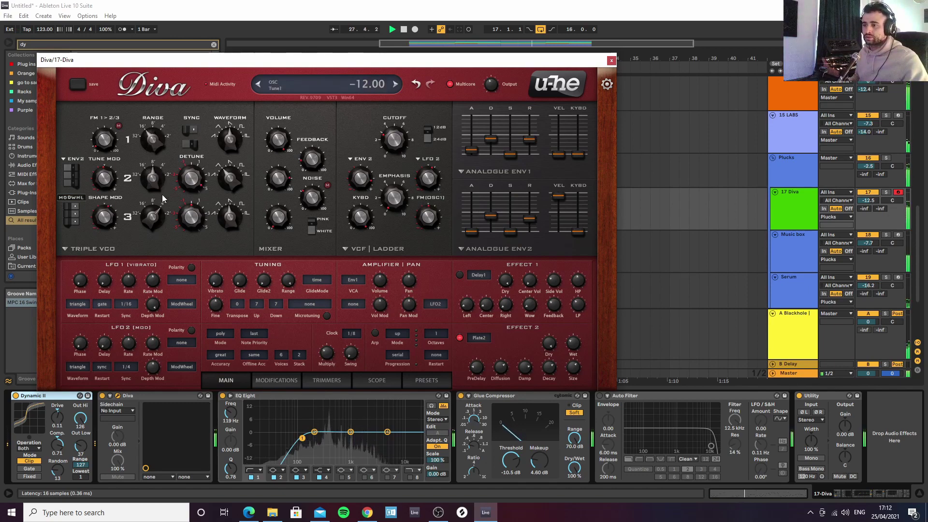
click(192, 135)
Audition different waveforms on oscillators 1 and 2, including shape 1.00 on oscillator 1
drag(235, 145, 236, 155)
drag(237, 180, 247, 188)
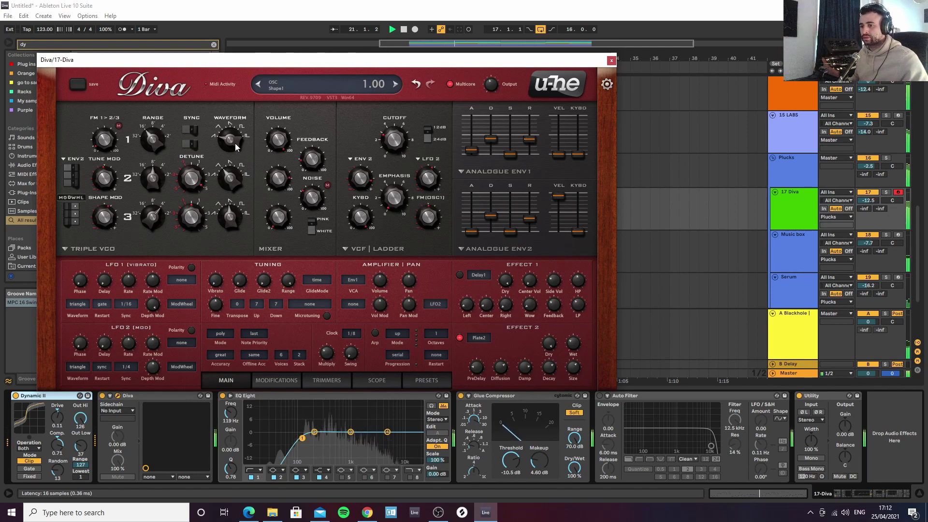
drag(236, 146, 223, 183)
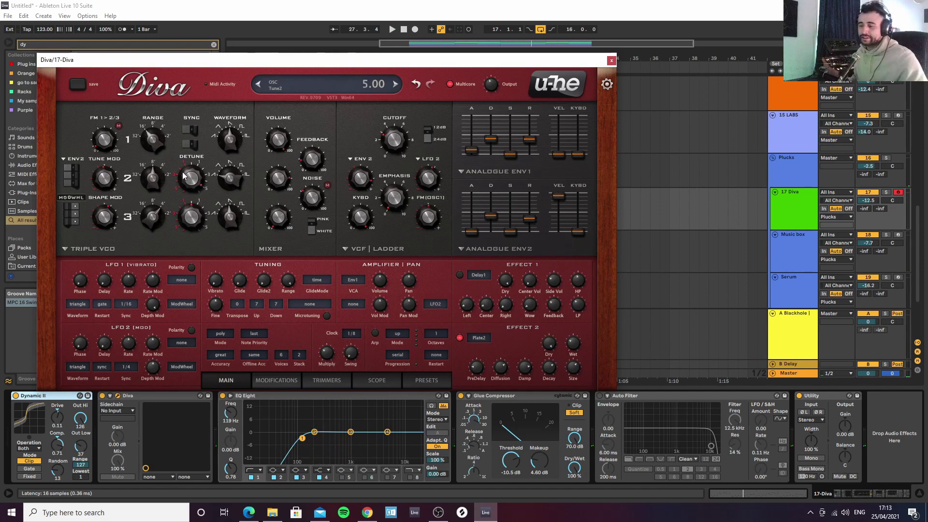
Show Diva's oscilloscope during playback and adjust its frequency and scale to view the pluck's waveform
click(385, 378)
key(space)
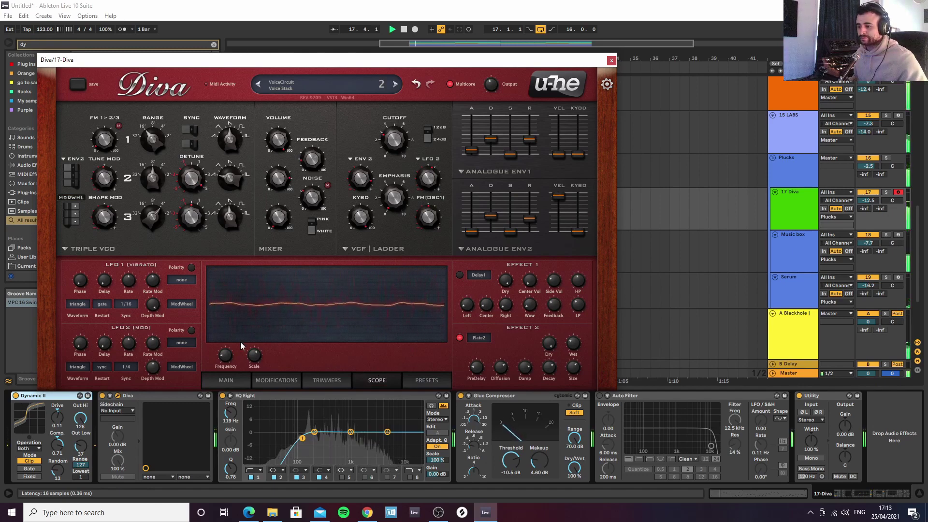
mouse_move(225, 356)
mouse_down()
mouse_move(225, 336)
mouse_move(254, 343)
mouse_move(255, 360)
mouse_up()
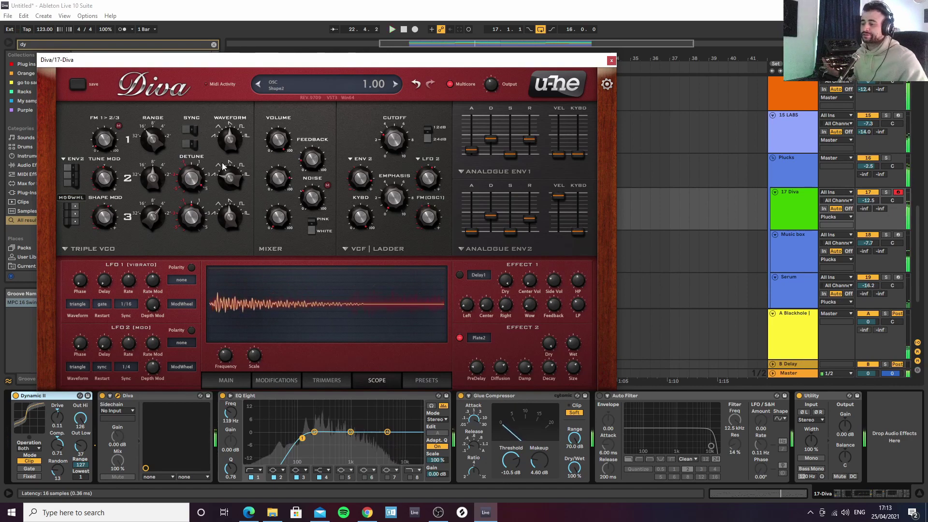
Reset oscillator 2's detune to 0.00 and adjust its volume, range and waveform while the loop plays
double_click(192, 179)
key(space)
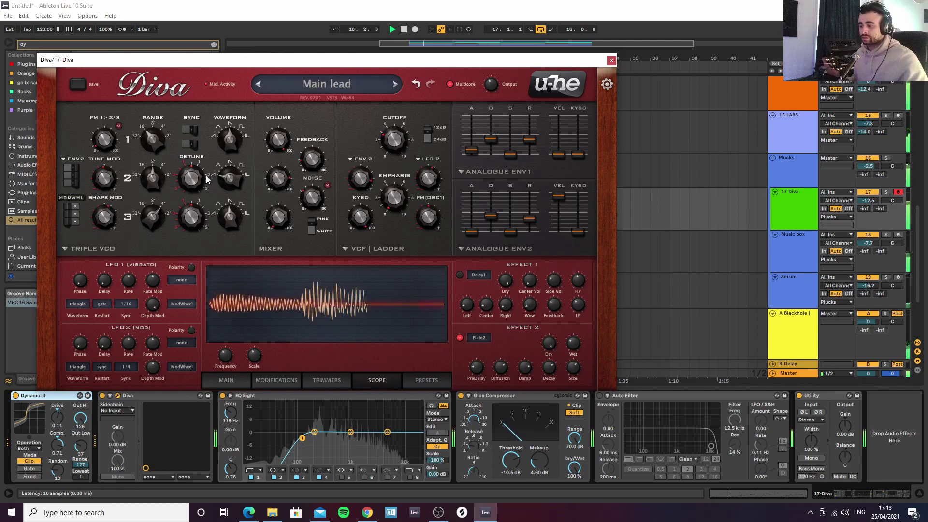
drag(276, 181, 276, 204)
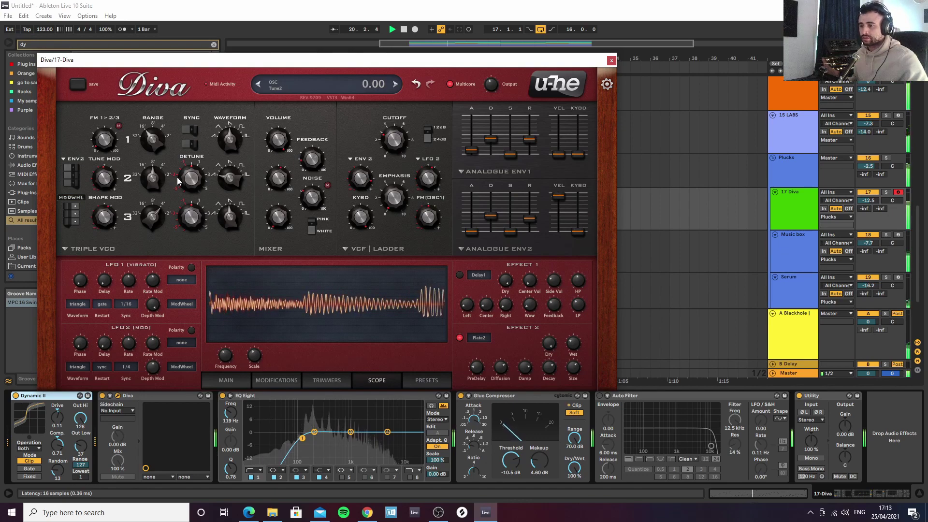
drag(158, 186, 163, 178)
drag(230, 185, 232, 176)
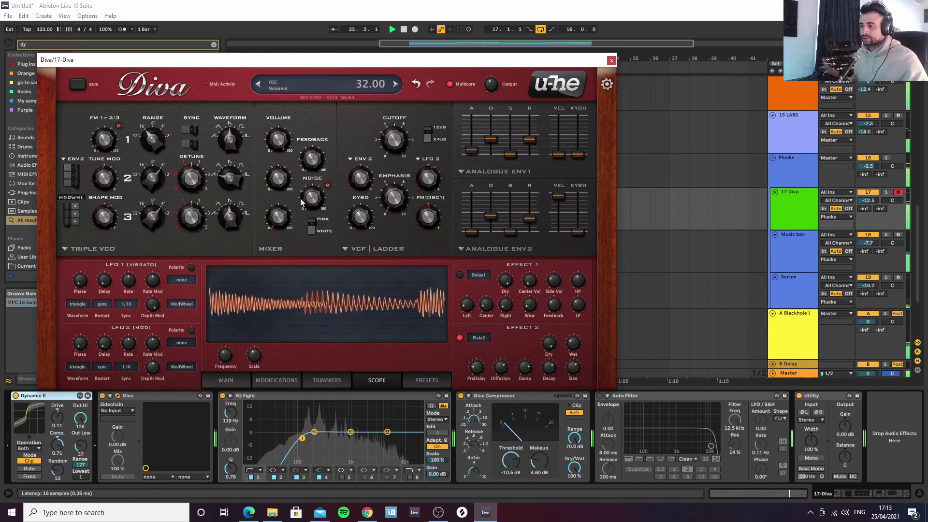
Try the white noise type and adjust the filter's keyboard tracking and emphasis during playback
click(309, 229)
mouse_move(360, 217)
mouse_down()
mouse_move(367, 306)
mouse_move(347, 199)
mouse_move(357, 221)
mouse_up()
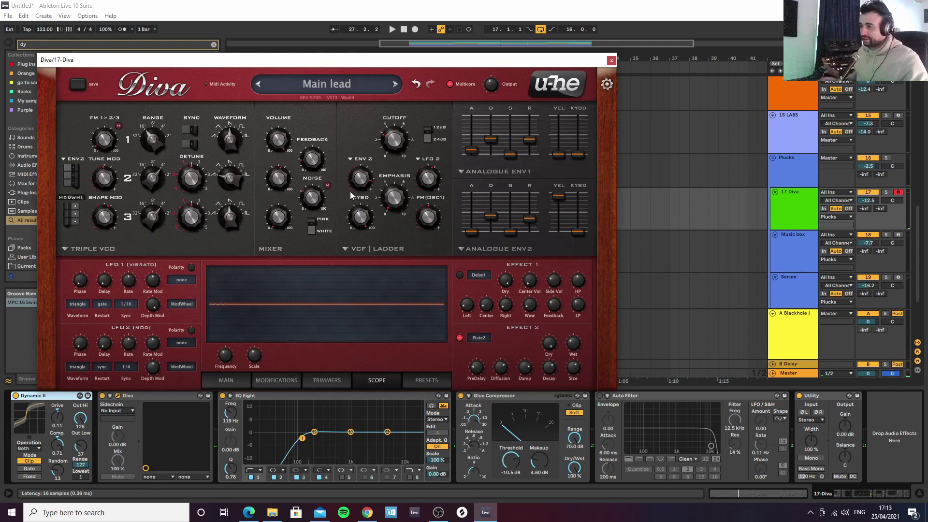
key(space)
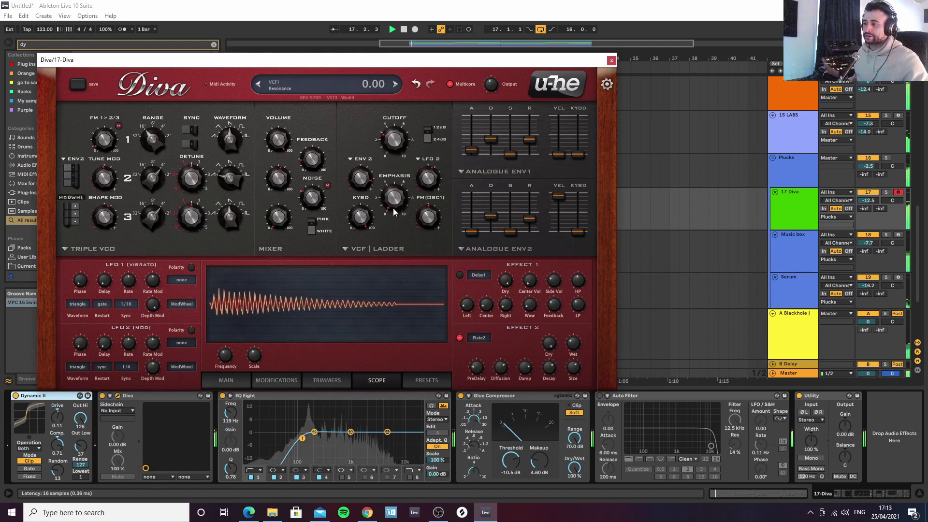
drag(392, 171, 395, 201)
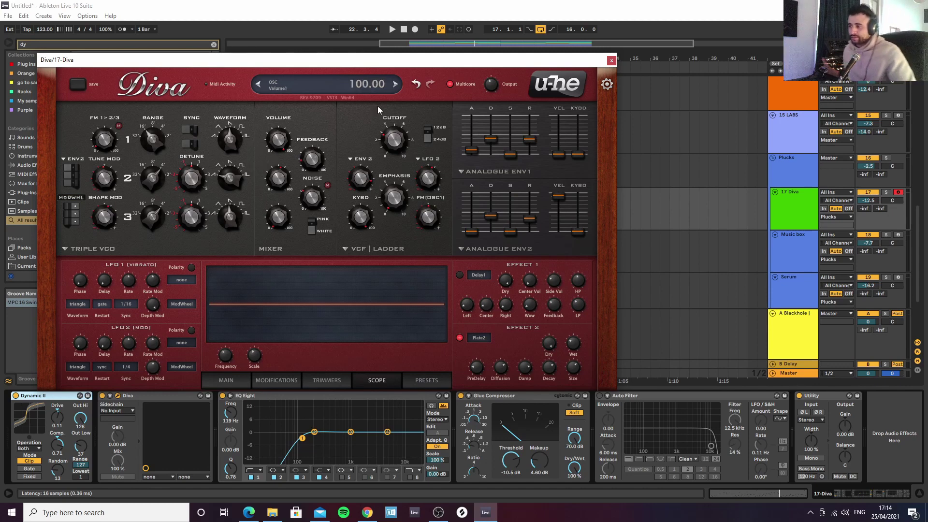
During playback, adjust the filter cutoff and LFO 2 depth, and slightly raise Env 2's attack and decay and Env 1's attack
key(space)
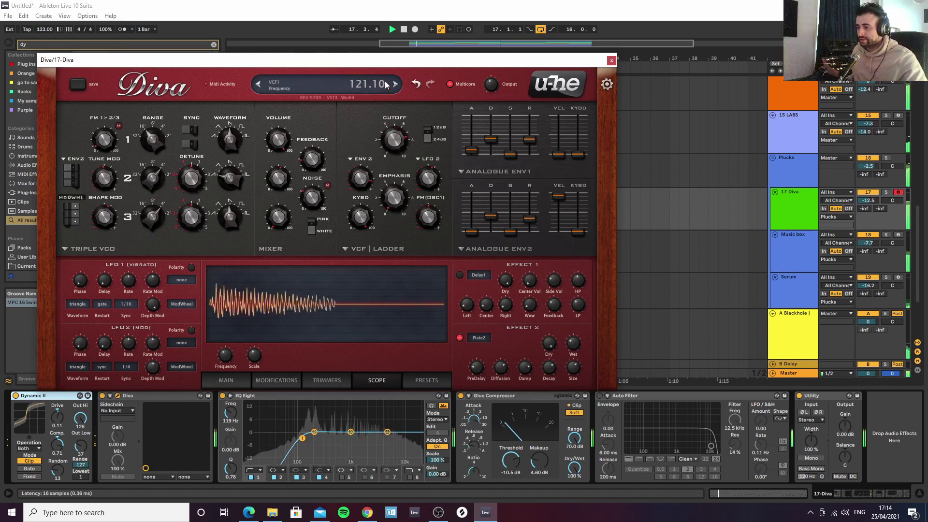
drag(376, 128, 375, 142)
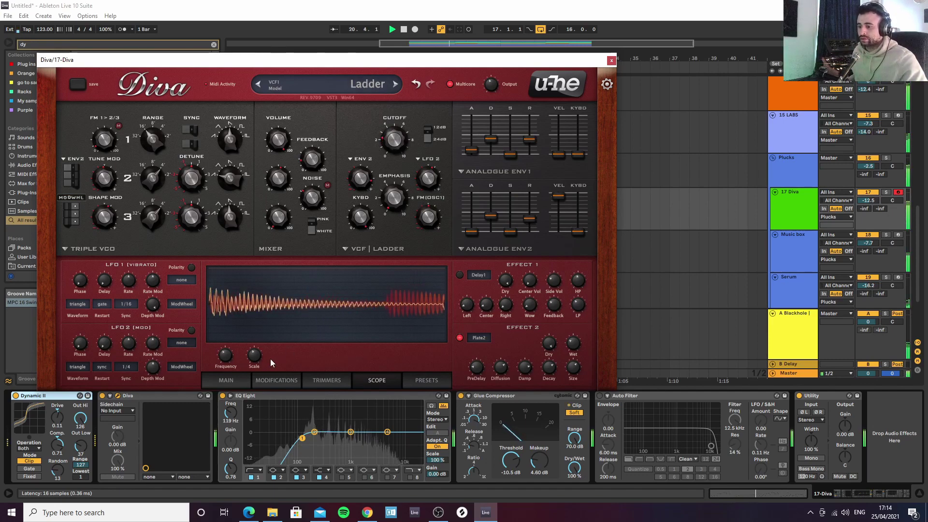
drag(473, 230, 490, 216)
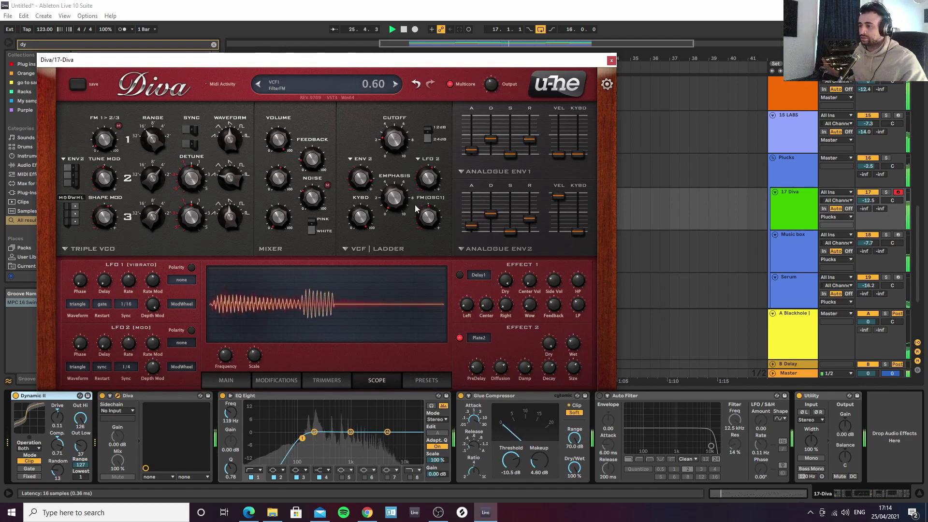
mouse_move(431, 182)
mouse_down()
mouse_move(429, 166)
mouse_move(432, 184)
mouse_up()
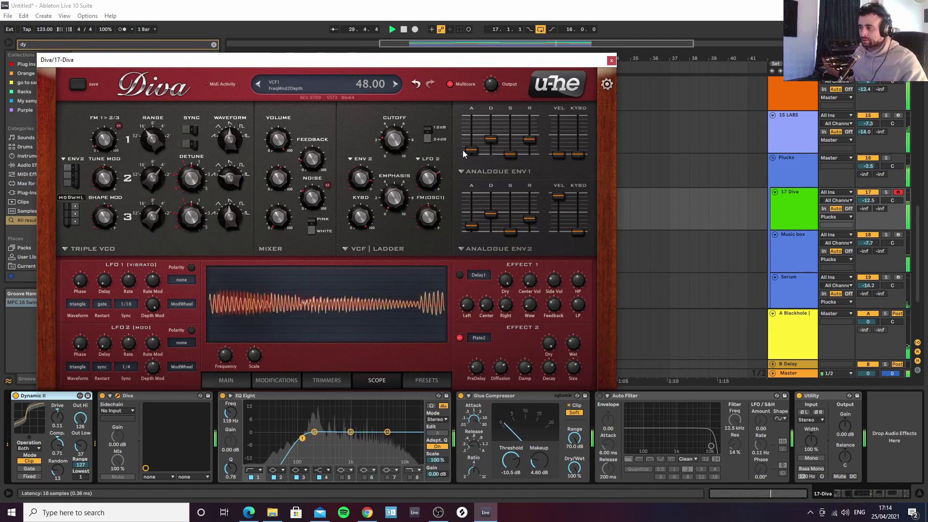
drag(471, 151, 473, 148)
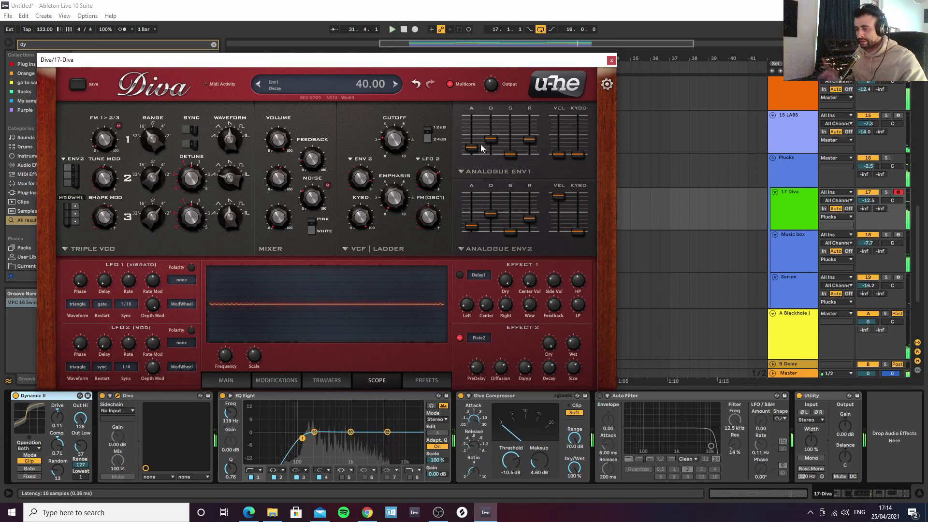
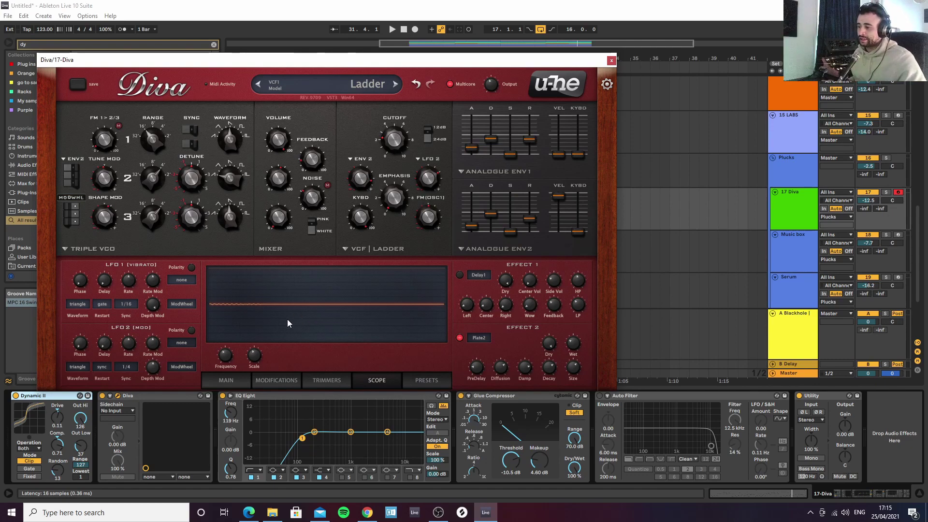
During playback, adjust the FM and Noise & Dual VCO Mix modulation depths, and set the Noise & Dual VCO Mix source to LFO2
click(266, 380)
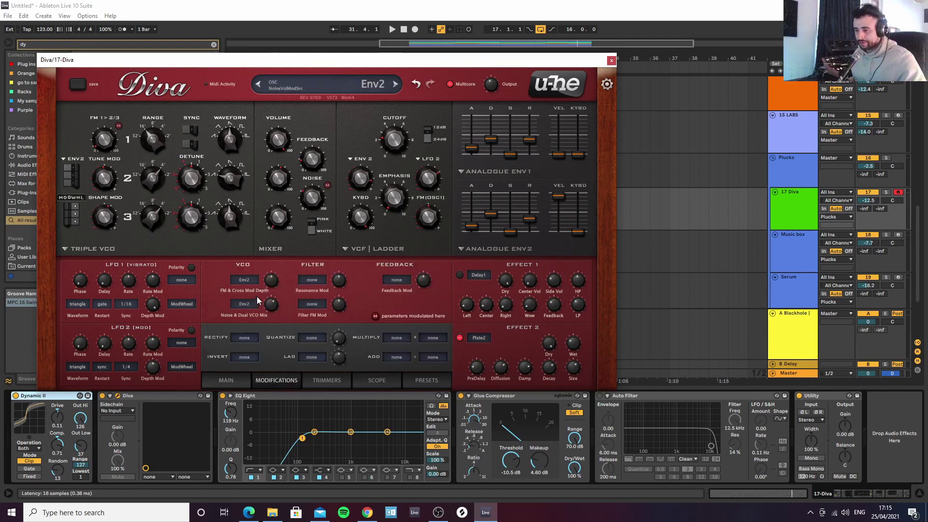
key(space)
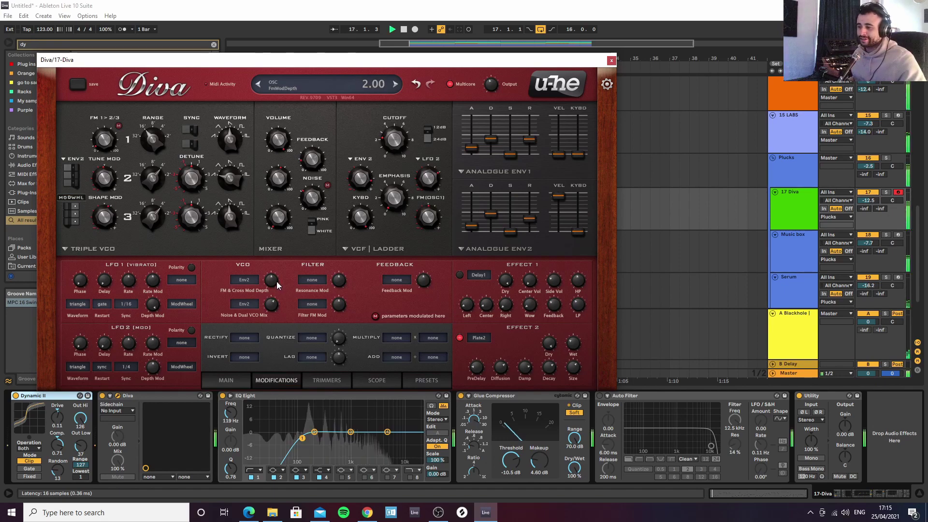
scroll(275, 285, up, 5)
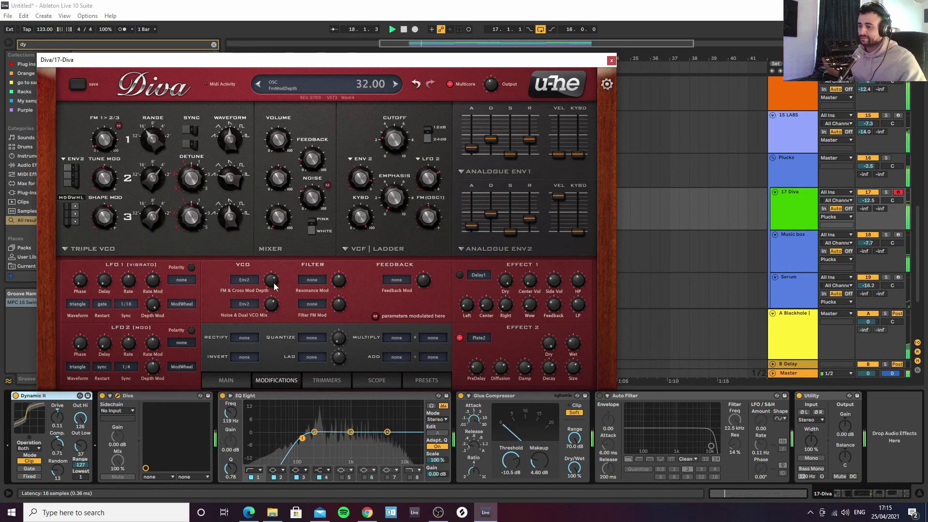
scroll(278, 304, up, 6)
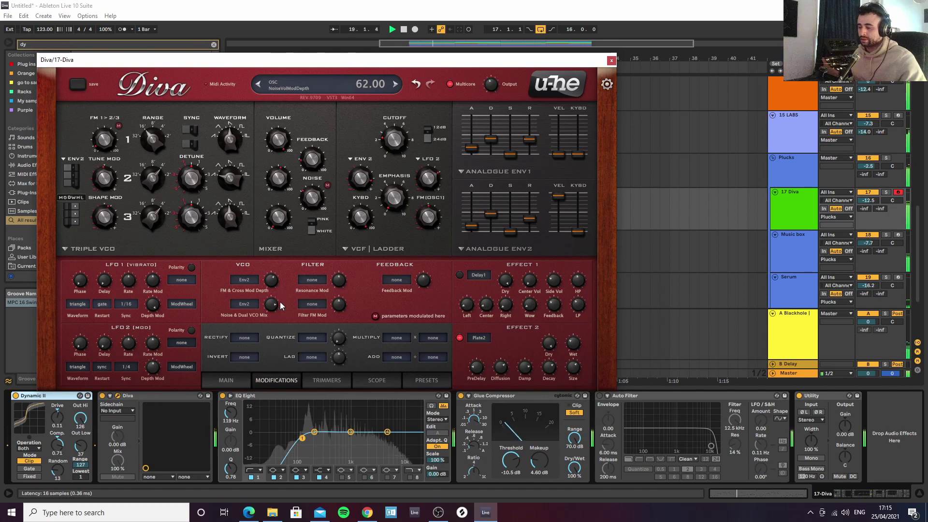
scroll(272, 308, down, 9)
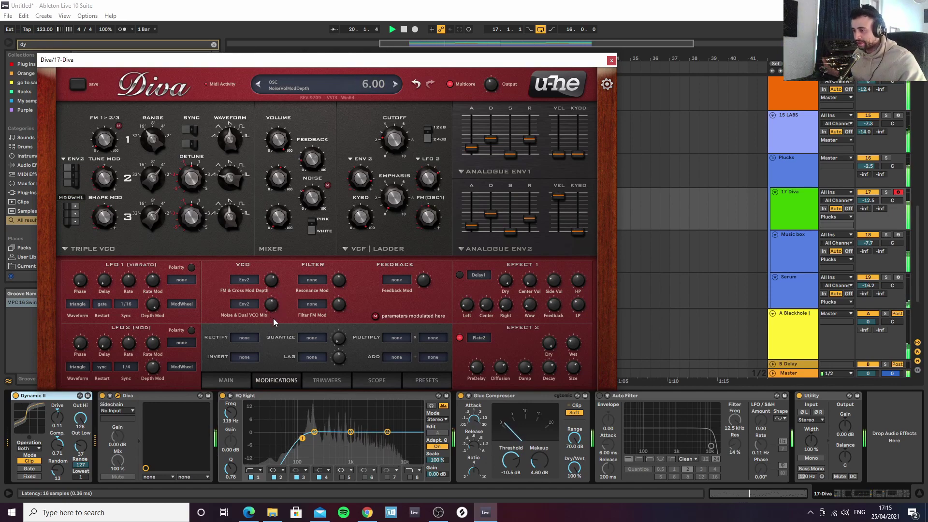
scroll(274, 319, down, 10)
drag(271, 331, 277, 312)
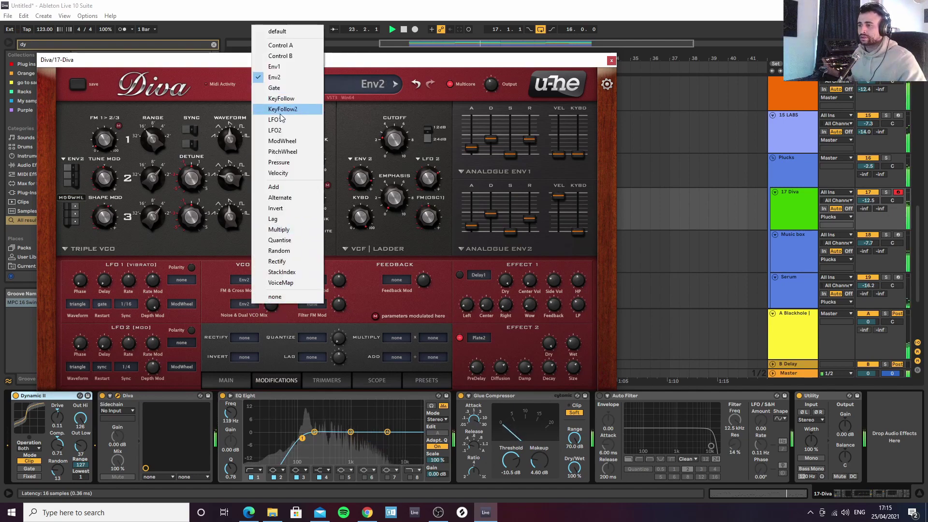
click(274, 130)
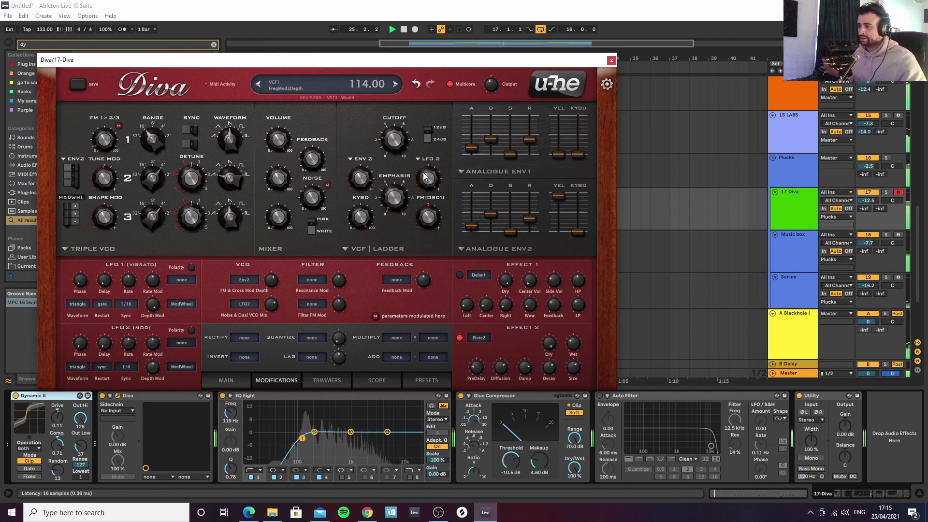
Adjust the filter's LFO 2 and Env 2 depths, and tighten the attack, decay and release settings of Env 1 and Env 2
mouse_move(421, 182)
mouse_down()
mouse_move(421, 192)
mouse_move(425, 184)
mouse_up()
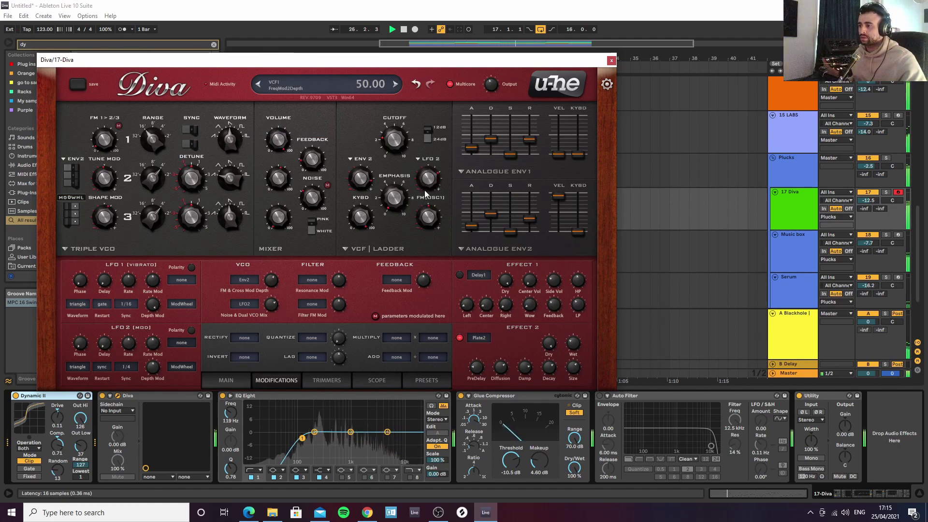
drag(357, 183, 358, 188)
drag(474, 228, 496, 217)
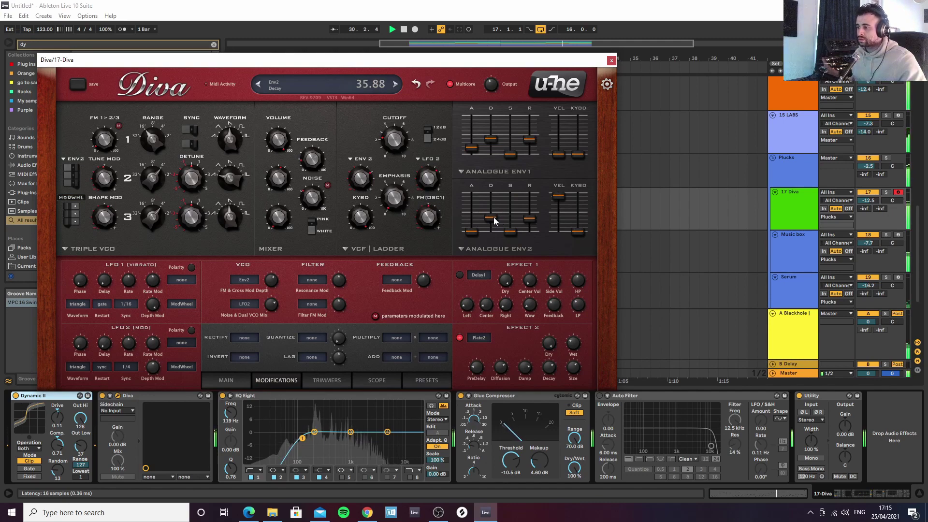
drag(471, 148, 488, 143)
mouse_move(530, 218)
mouse_down()
mouse_move(527, 201)
mouse_move(531, 225)
mouse_up()
drag(533, 142, 533, 138)
Set the ladder filter to 24 dB with its cutoff at 58.10, and adjust the mixer feedback
mouse_move(391, 145)
mouse_down()
mouse_move(386, 163)
mouse_move(403, 158)
mouse_up()
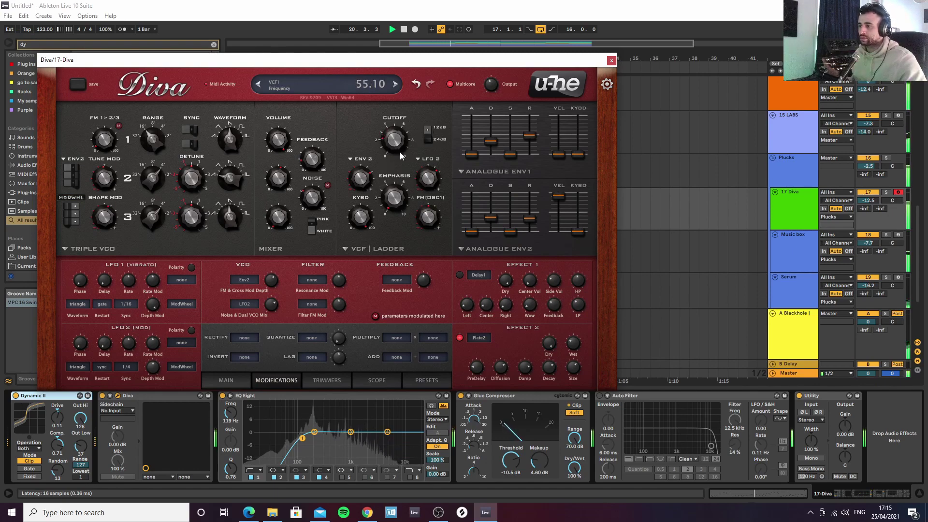
click(428, 131)
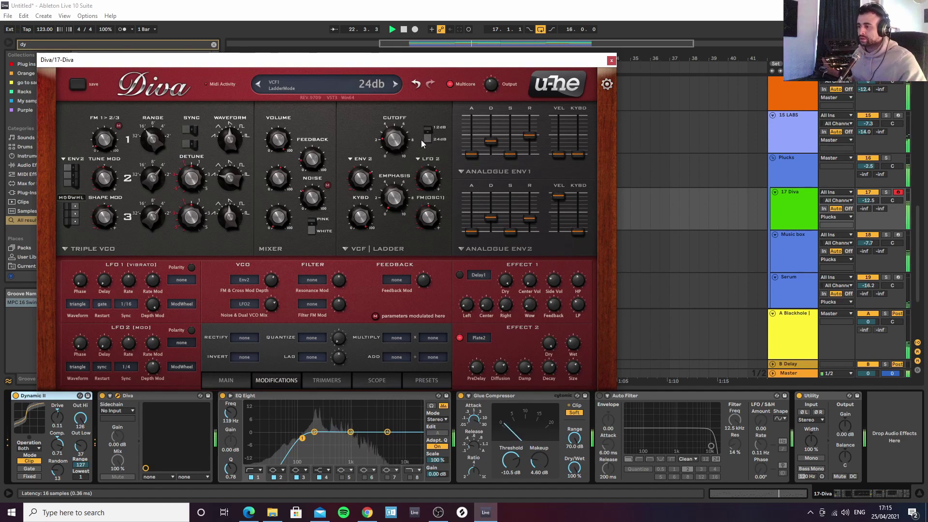
drag(389, 117, 386, 138)
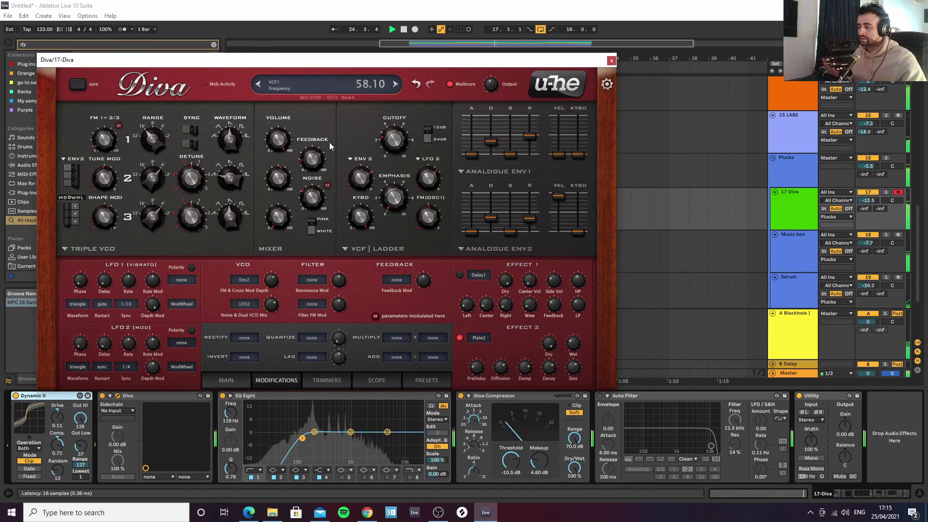
mouse_move(313, 161)
mouse_down()
mouse_move(321, 140)
mouse_move(315, 160)
mouse_up()
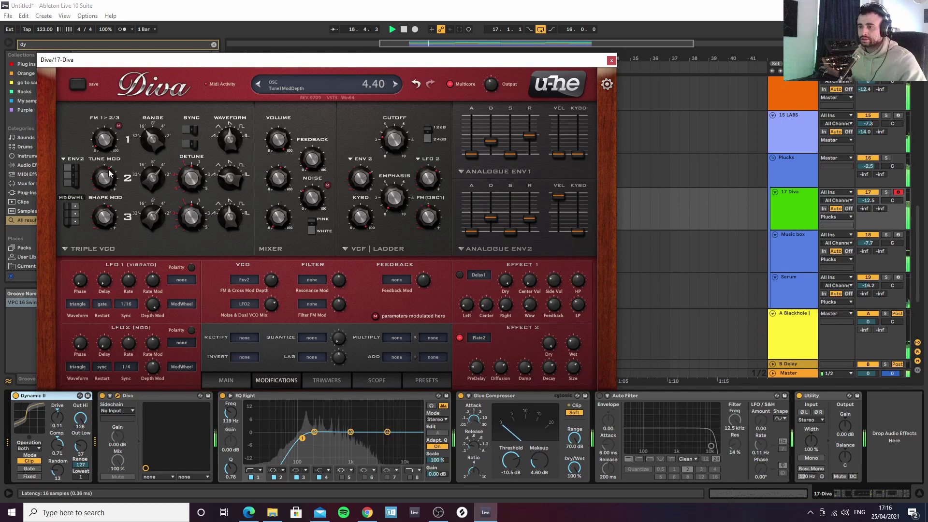
Adjust the tune modulation depth and change which oscillator it affects, listening before stopping playback
drag(110, 160, 106, 180)
click(69, 177)
key(space)
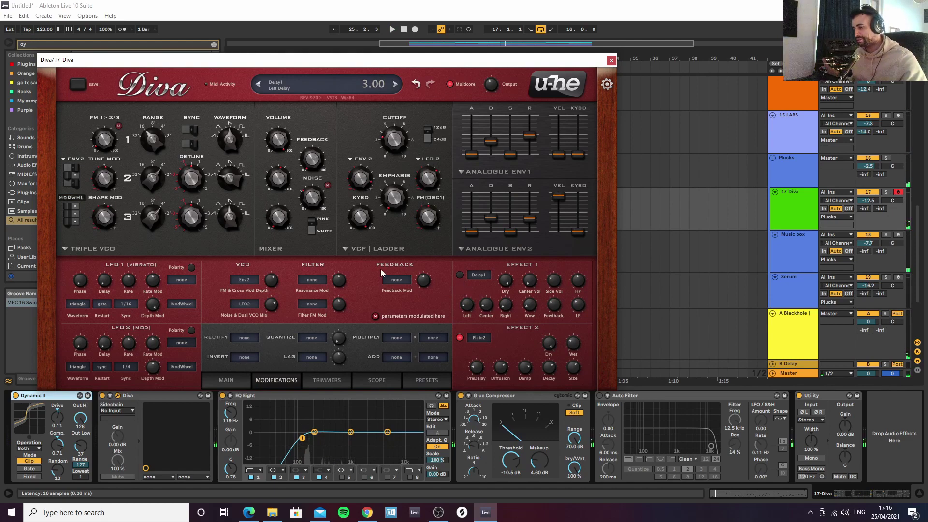
Try different waveform shapes on oscillators 2 and 1 while the loop plays, and readjust the tune modulation depth
key(space)
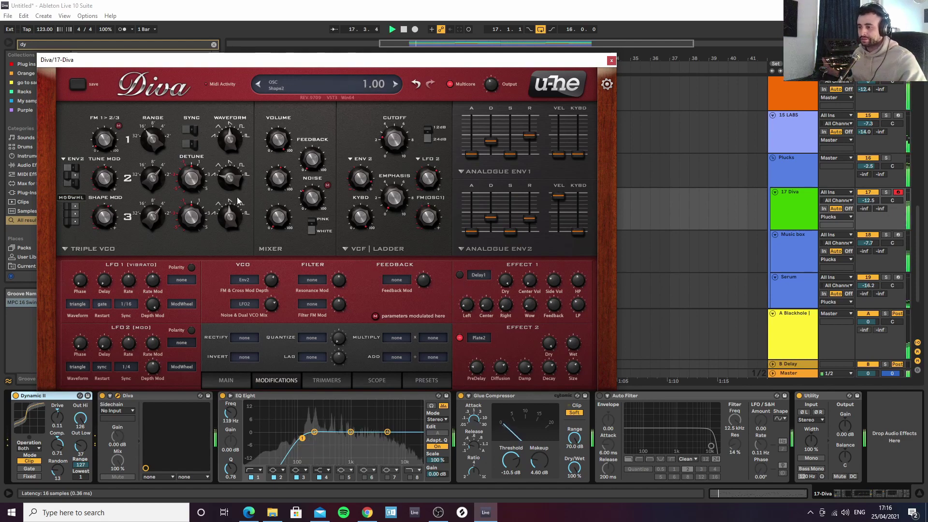
drag(227, 170, 231, 165)
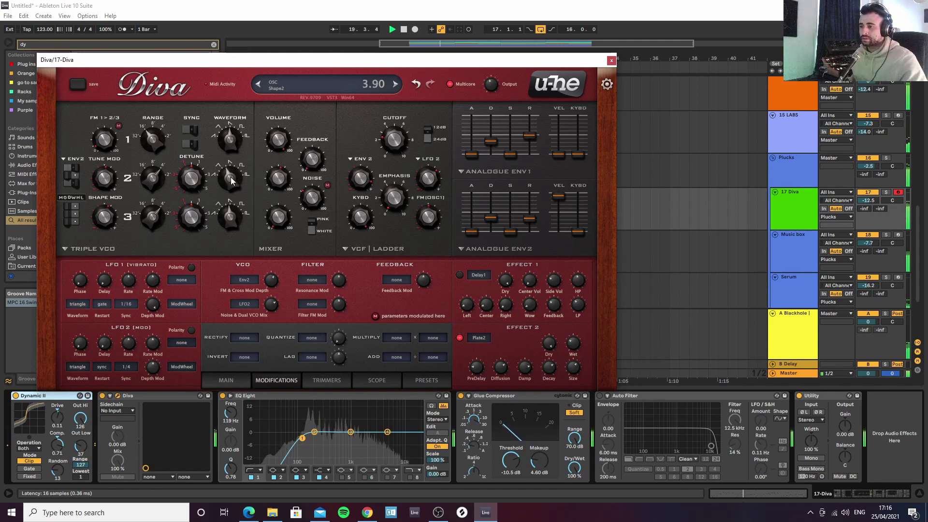
mouse_move(230, 140)
mouse_down()
mouse_move(231, 150)
mouse_move(230, 134)
mouse_up()
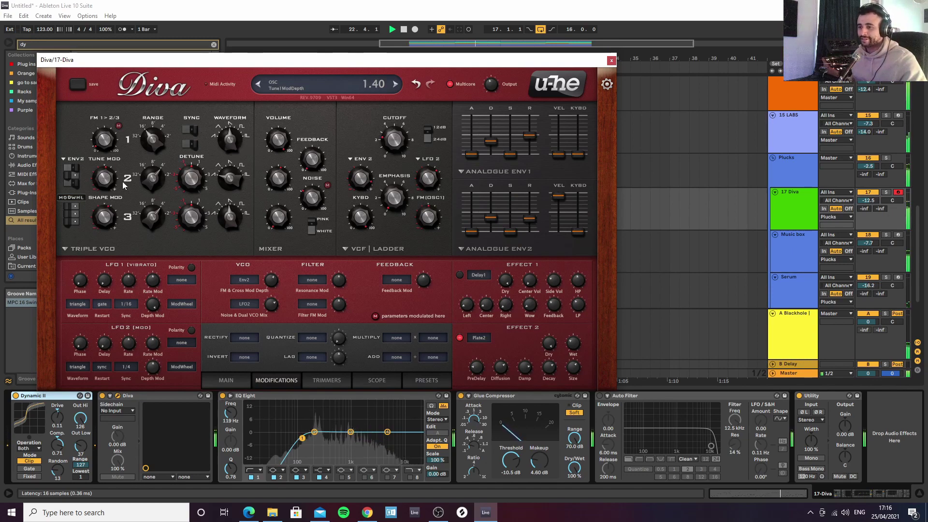
drag(101, 172, 102, 175)
Restart the loop and adjust the oscillator FM amount, the shape modulation depth and the filter's FM amount
key(space)
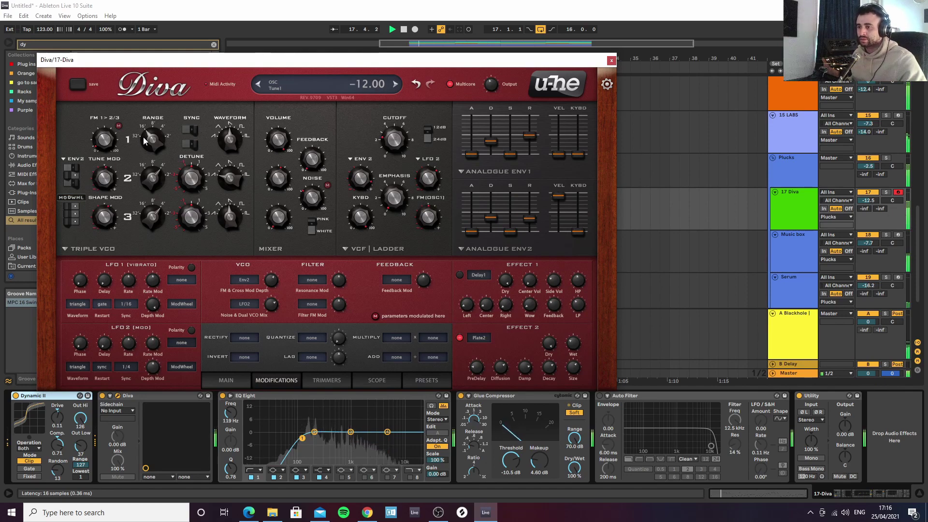
drag(109, 147, 108, 148)
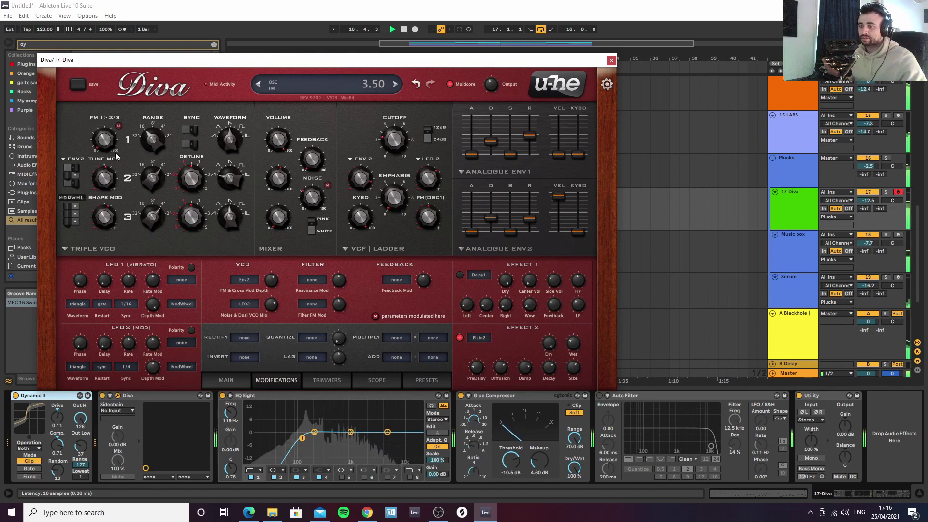
drag(102, 217, 103, 220)
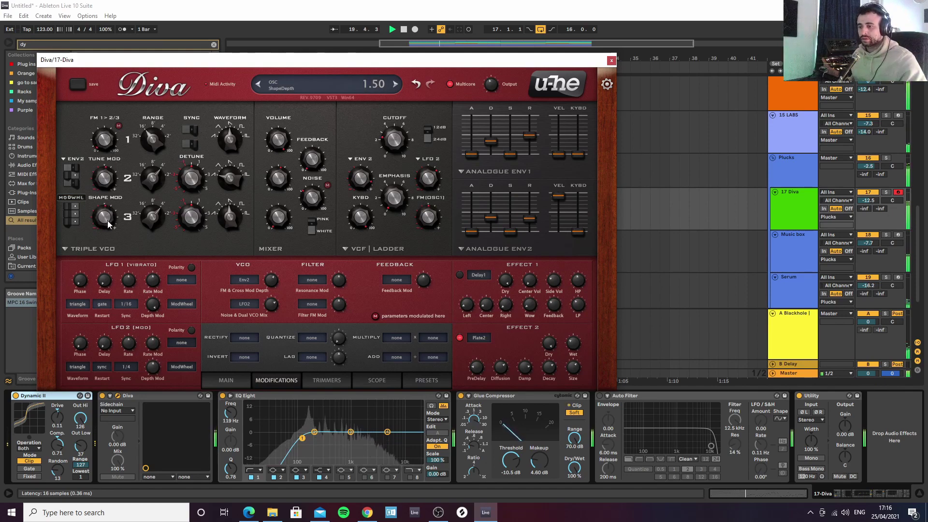
mouse_move(428, 223)
mouse_down()
mouse_move(428, 199)
mouse_move(437, 223)
mouse_up()
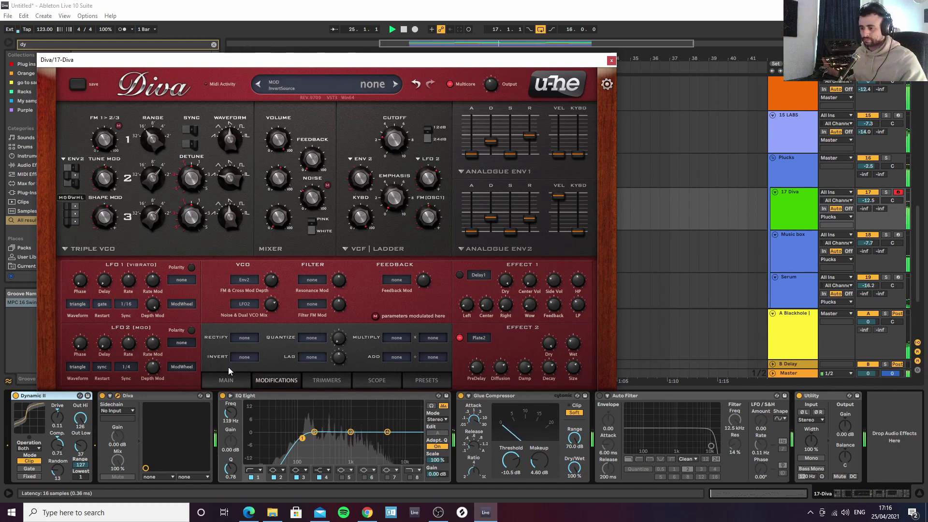
Try transposing the Diva patch up 12 semitones and return the transposition to 0
click(227, 380)
click(240, 306)
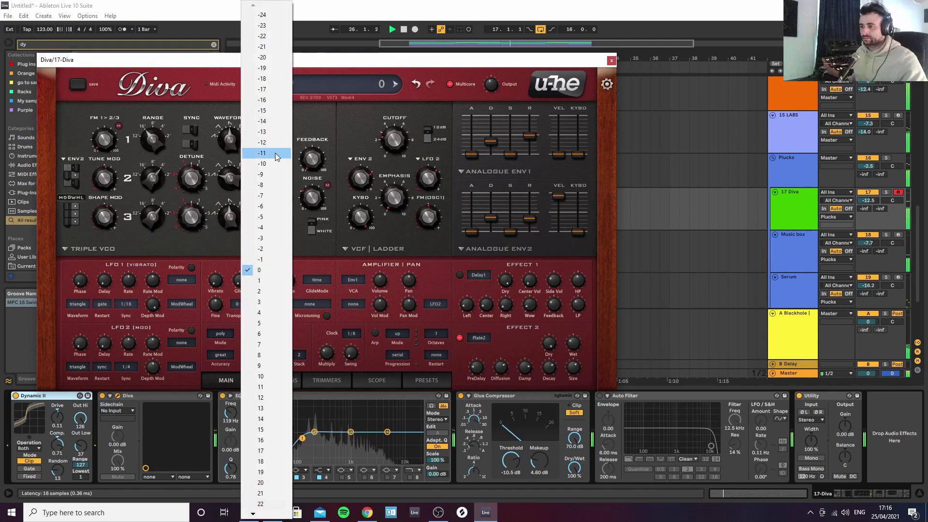
click(263, 379)
click(236, 304)
click(263, 401)
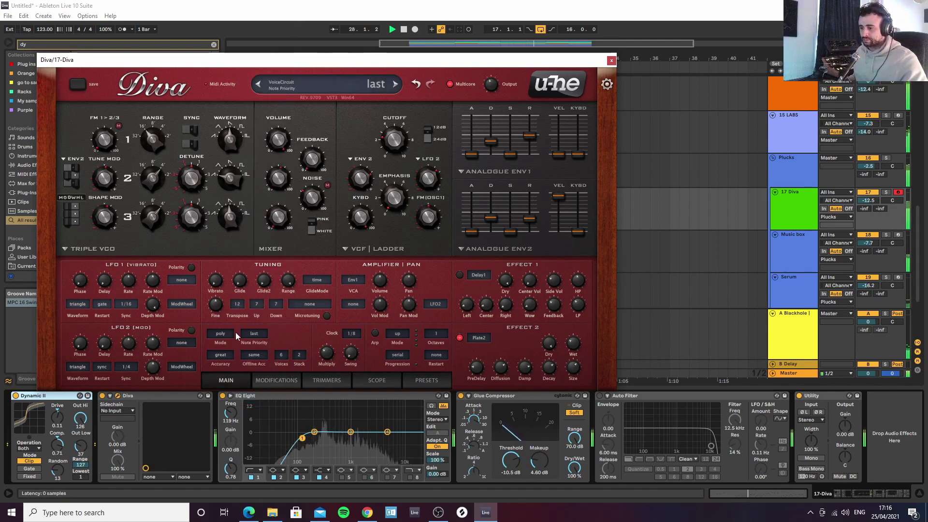
click(236, 305)
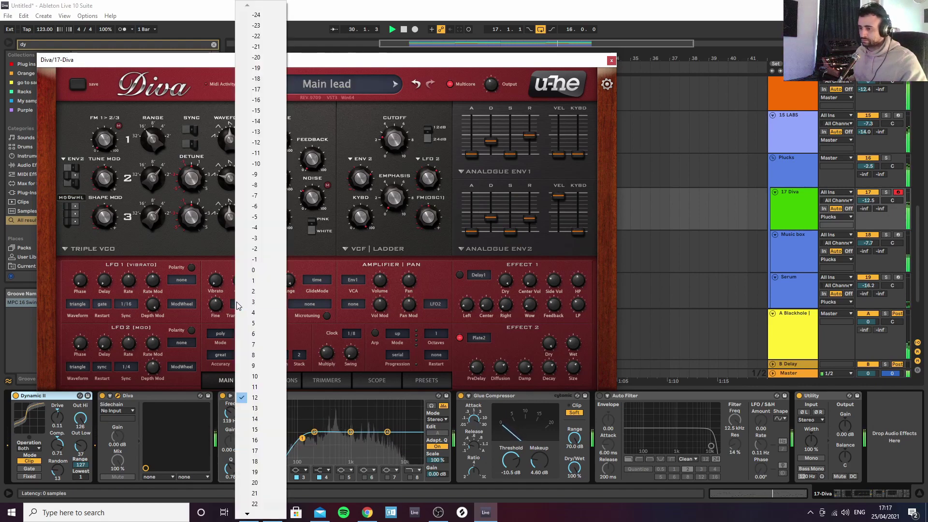
click(259, 271)
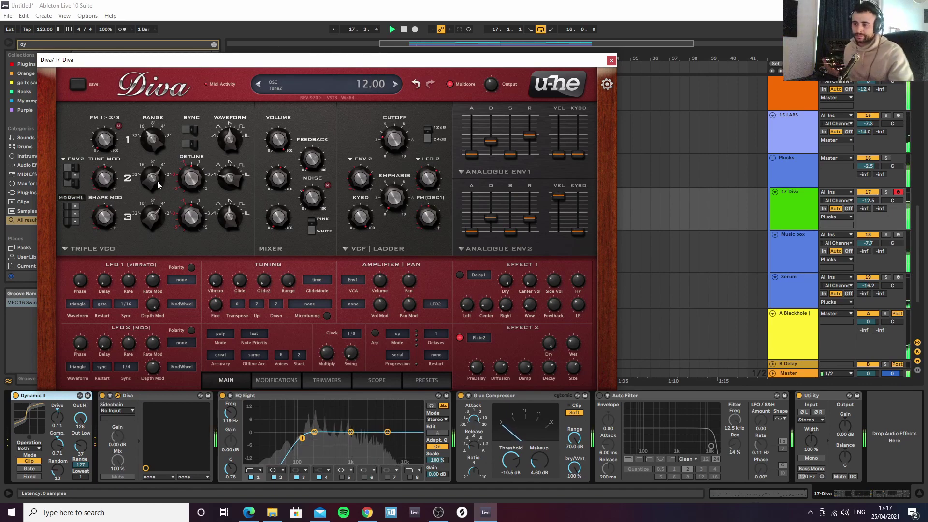
Try different ranges for oscillators 2 and 1, and adjust oscillator 1's waveform during playback
drag(156, 181, 169, 311)
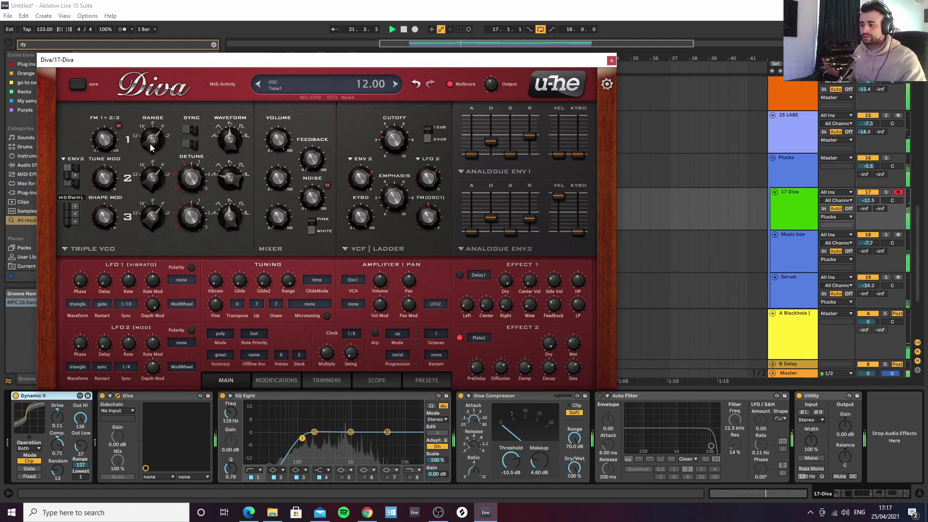
double_click(150, 147)
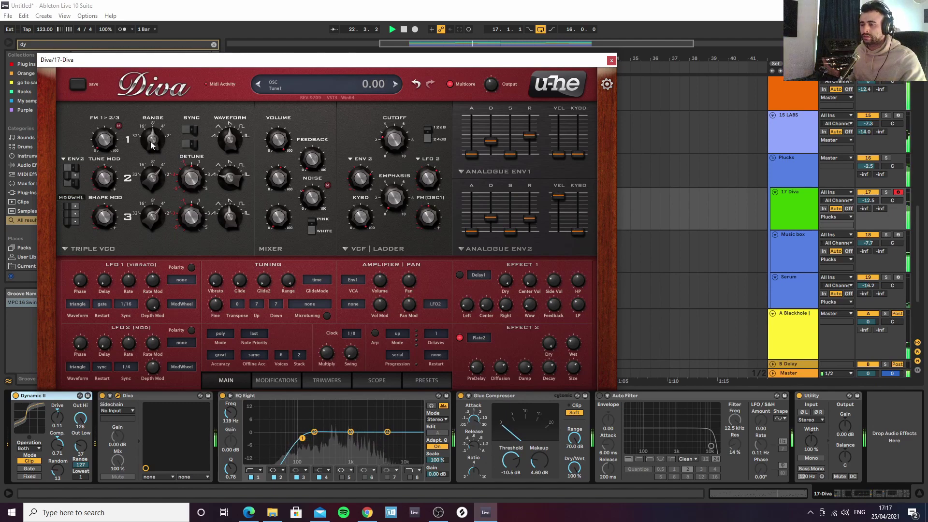
drag(151, 141, 156, 188)
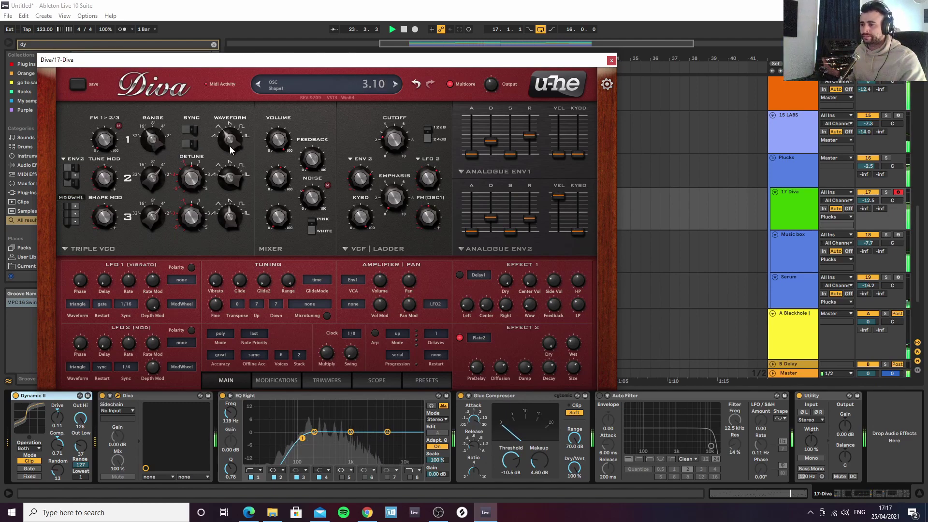
drag(230, 146, 230, 131)
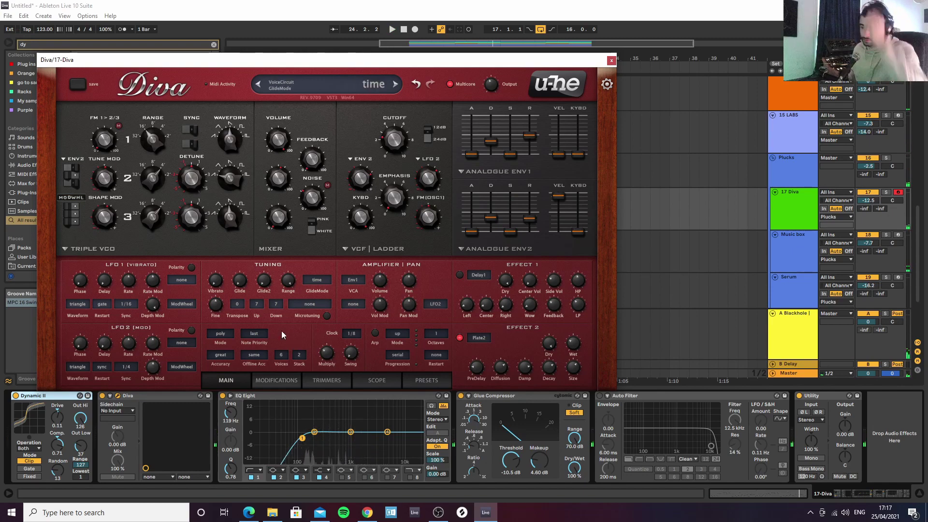
Reactivate the Serum clip and move the Diva MIDI clip out of the loop to start at bar 33
click(611, 61)
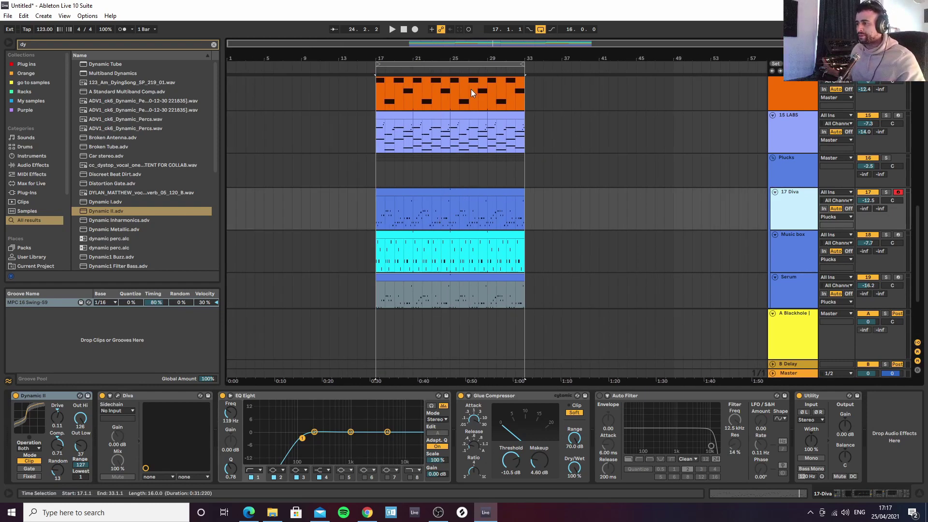
drag(412, 278, 589, 285)
key(ctrl+z)
click(417, 287)
click(410, 199)
drag(410, 199, 555, 201)
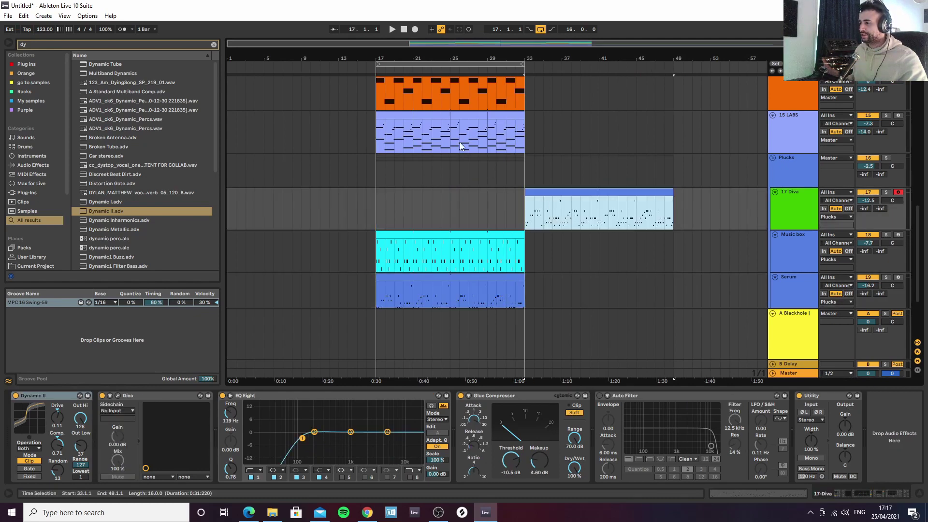
Try shifting the 16-bar loop region one bar earlier to bar 16, and return its start to bar 17
mouse_move(468, 66)
mouse_down()
mouse_move(459, 64)
mouse_move(478, 65)
mouse_up()
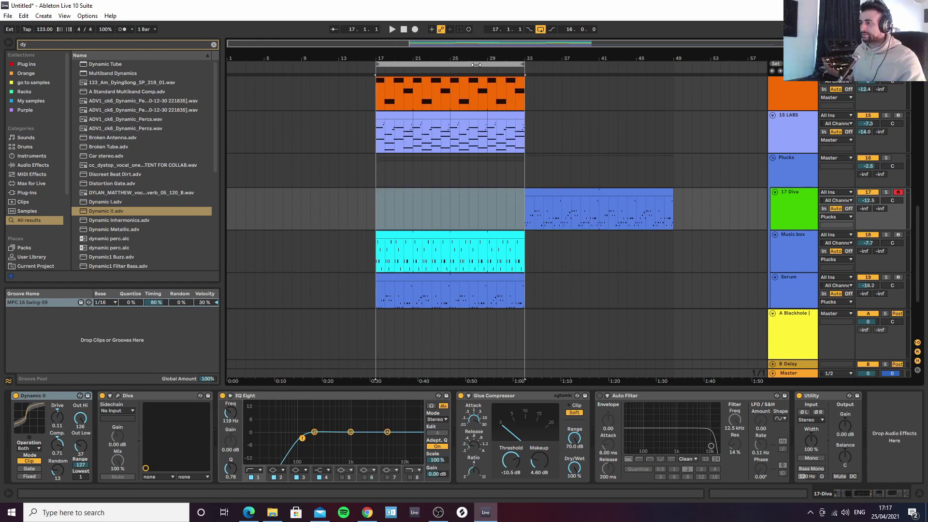
key(Left)
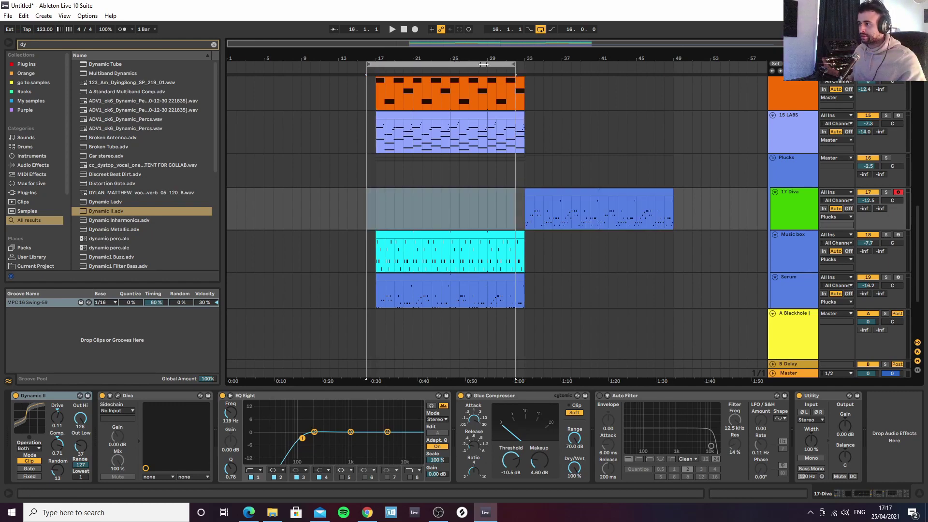
drag(483, 65, 491, 64)
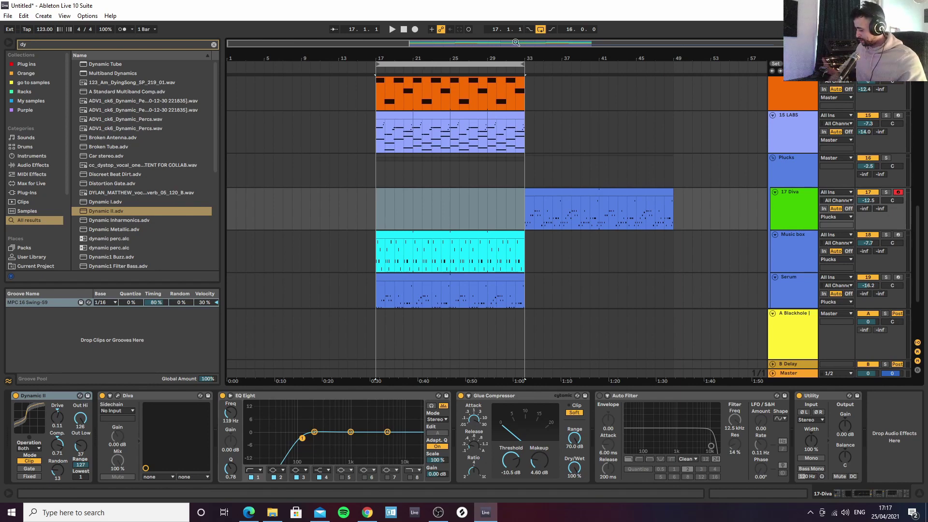
Duplicate the 16-bar loop section from bars 17–33 into bars 33–49, and hide the device view
click(459, 65)
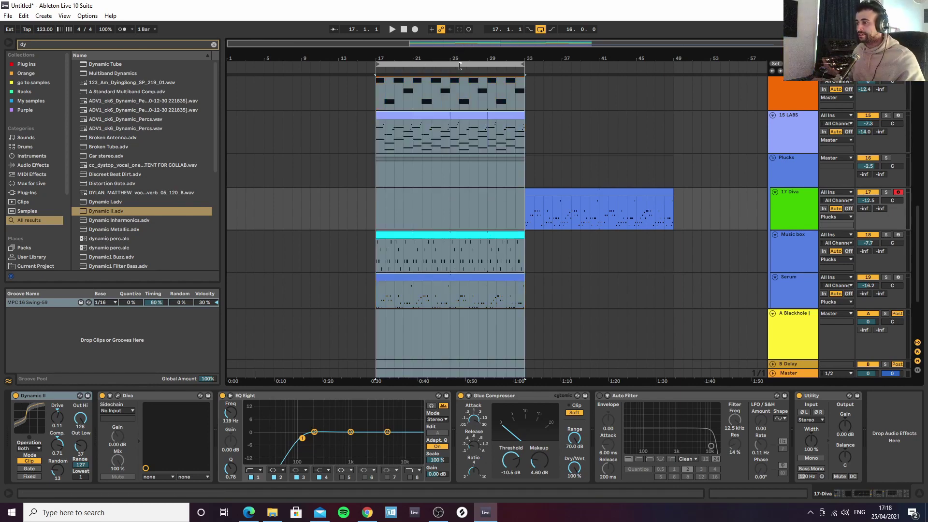
key(ctrl+d)
click(700, 172)
scroll(627, 185, down, 1)
scroll(618, 175, down, 2)
click(597, 134)
click(602, 186)
click(604, 218)
double_click(584, 209)
click(919, 493)
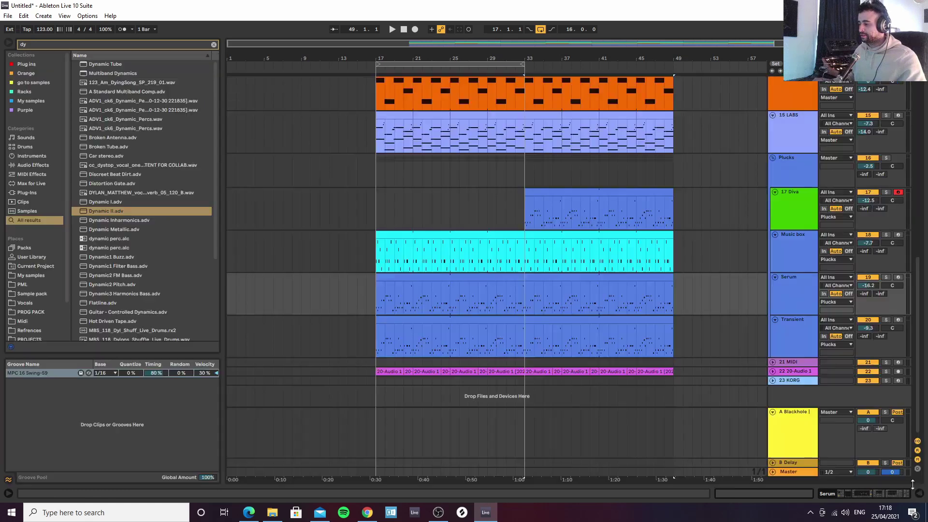
Delete the Music box, Serum and Transient clips between bars 17 and 33
click(595, 284)
key(Down)
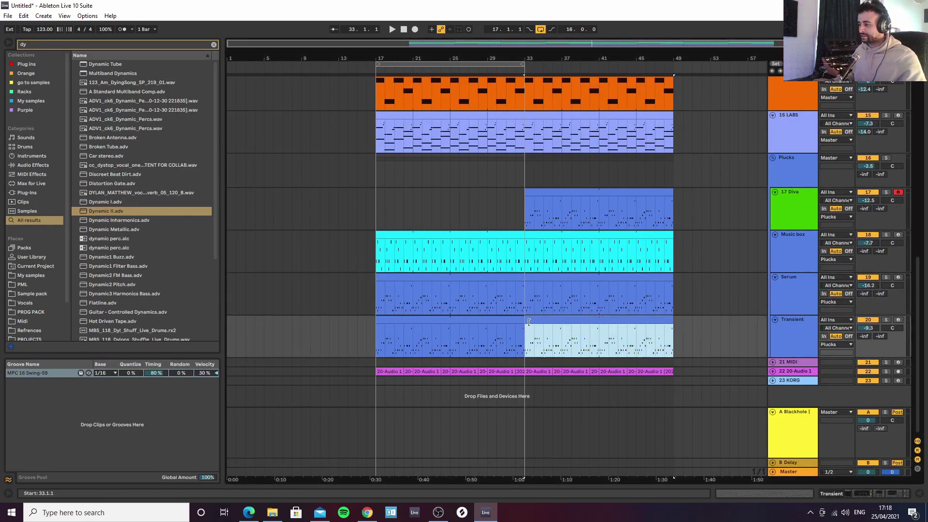
click(543, 280)
drag(528, 280, 374, 303)
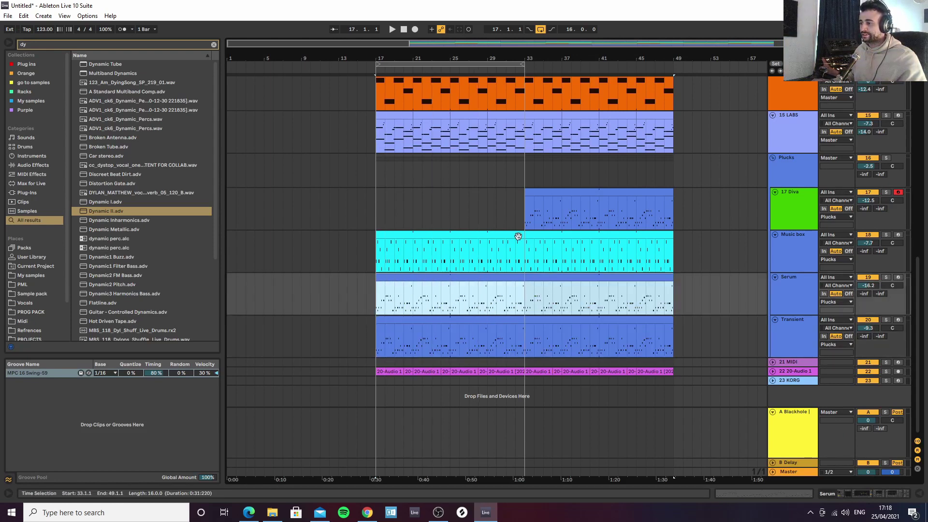
click(450, 218)
drag(375, 347, 519, 237)
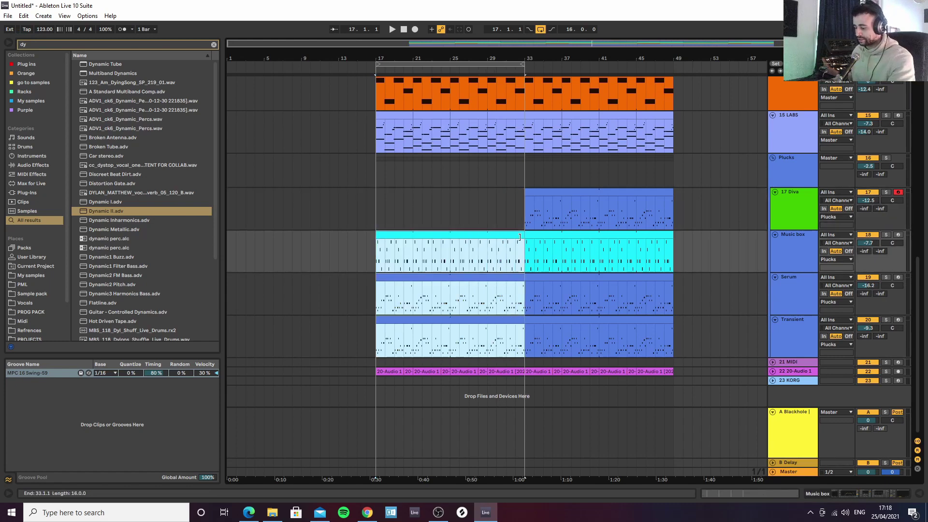
key(Delete)
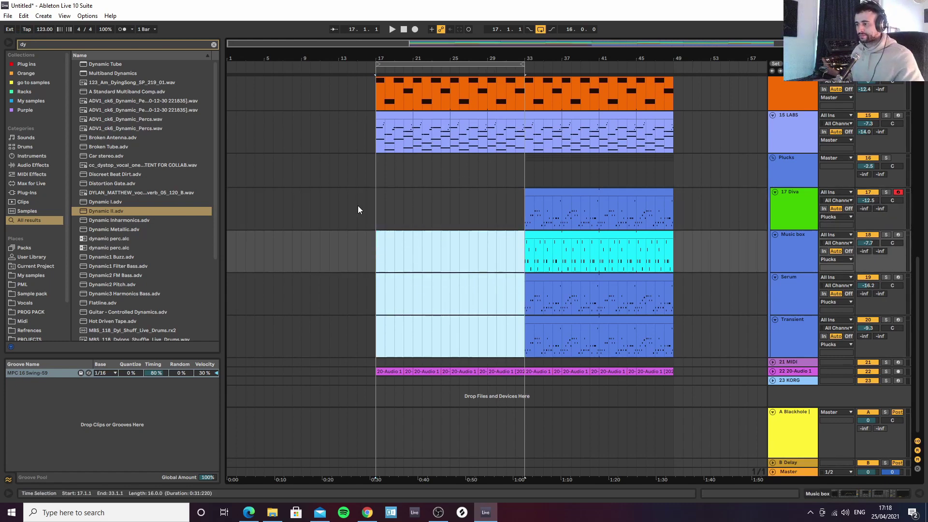
Play the loop from bar 17 while looking over the kick, drum, bass and LABS tracks
scroll(407, 208, up, 8)
key(space)
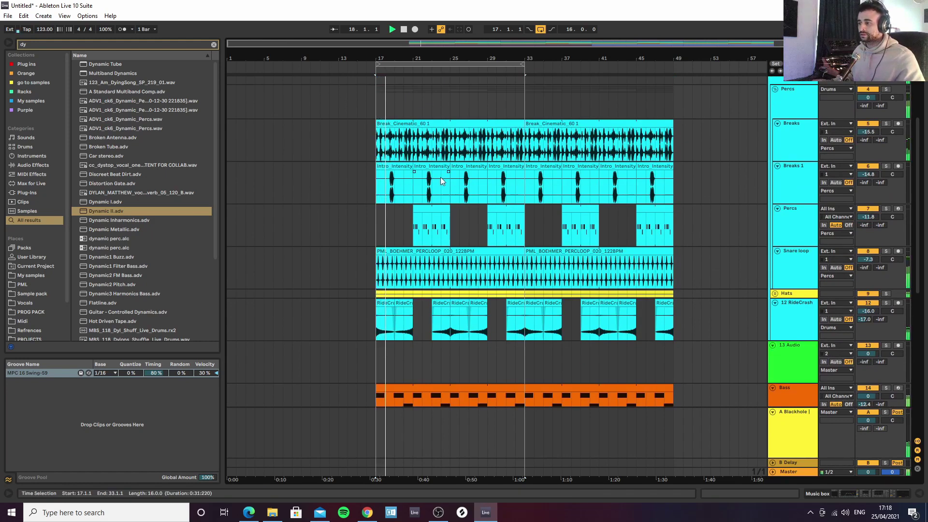
scroll(427, 161, up, 3)
scroll(404, 159, up, 2)
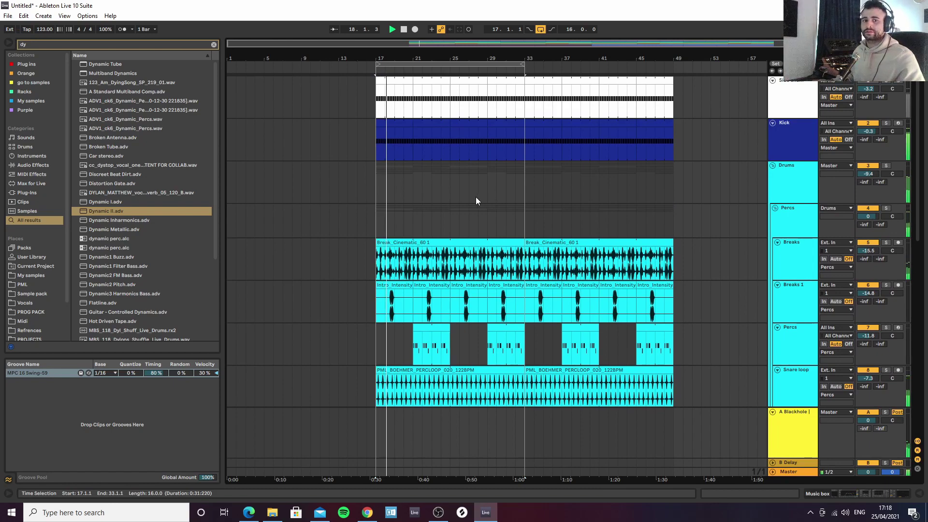
scroll(471, 215, down, 8)
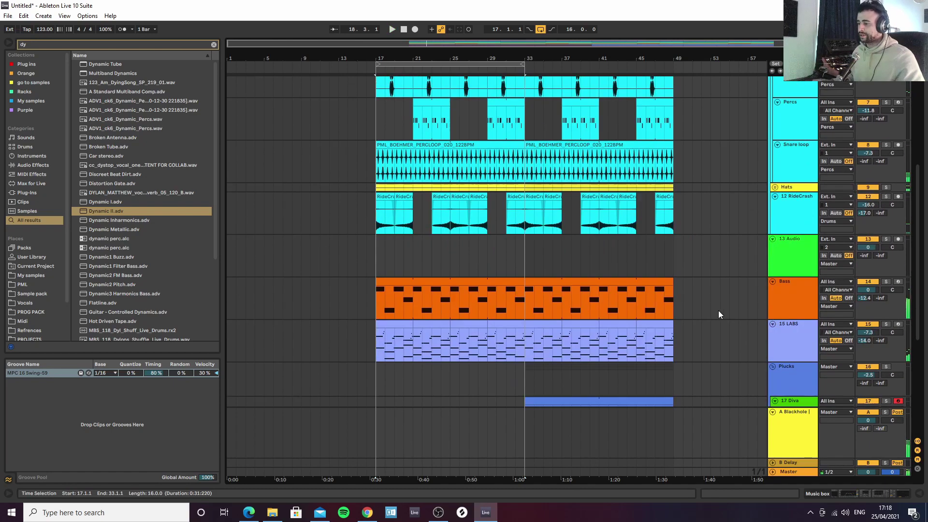
Show the Bass track's devices and lower the high-cut frequency in its EQ Eight while playing the loop
click(799, 305)
click(919, 493)
key(space)
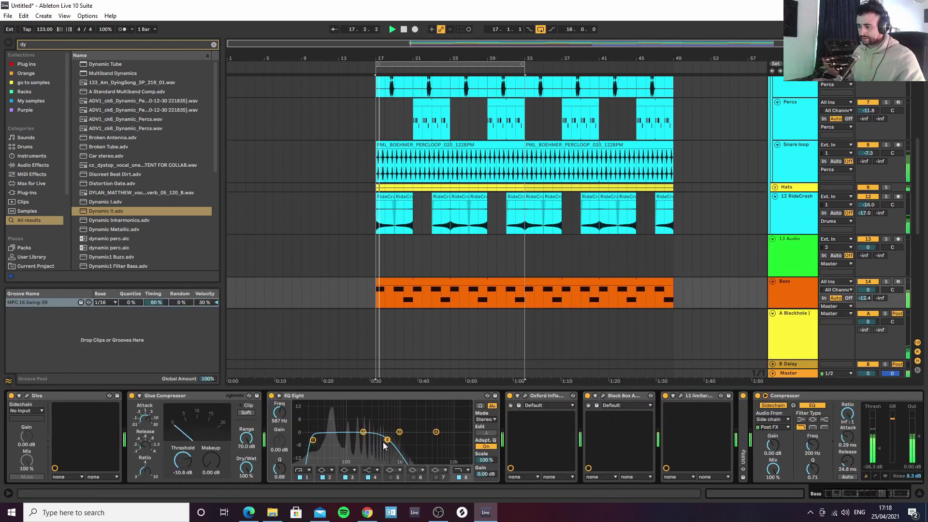
drag(379, 439, 359, 442)
key(space)
key(space)
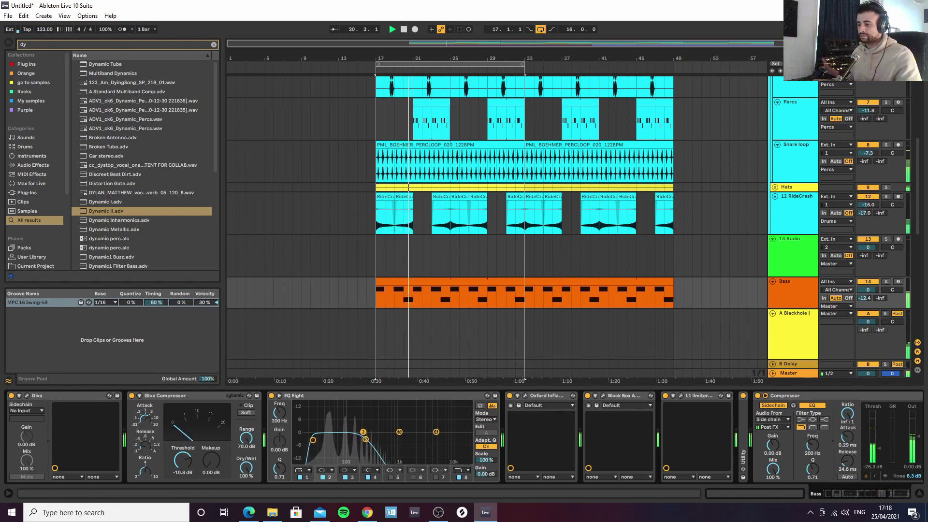
Cut band 2 of the Bass EQ Eight at 170 Hz by 2.65 dB with a Q of 2.94, and audition it
drag(280, 469, 281, 446)
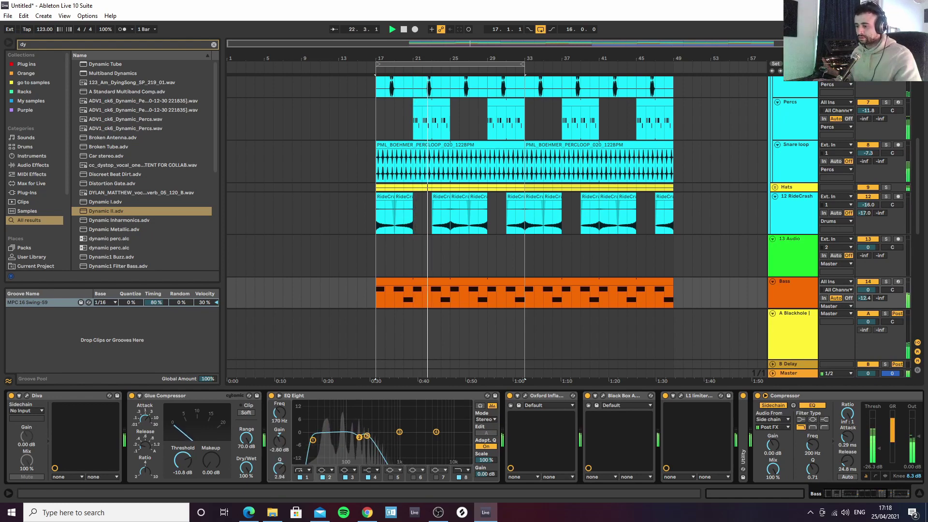
key(space)
key(space)
key(space)
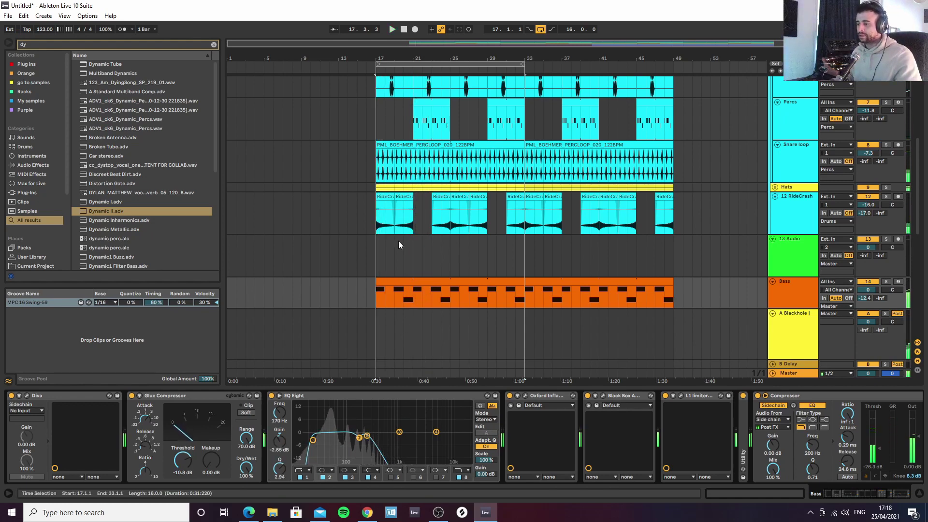
Extend the Kick clip and the clip on the white track above it back to start at bar 9
scroll(347, 143, up, 3)
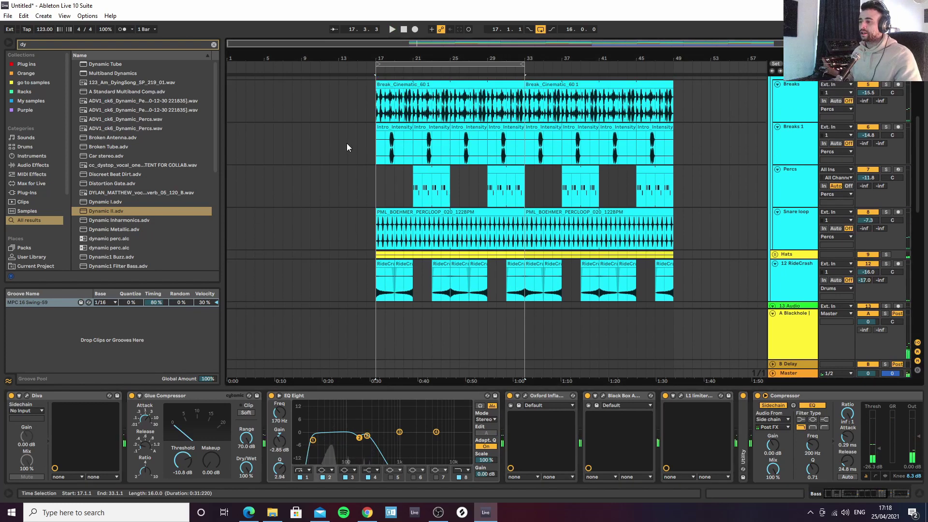
click(419, 63)
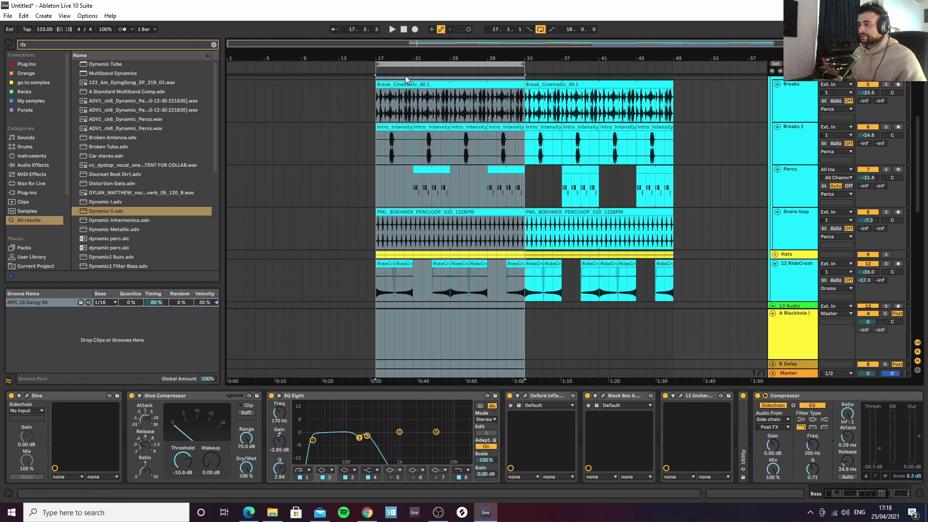
scroll(420, 116, up, 5)
click(399, 176)
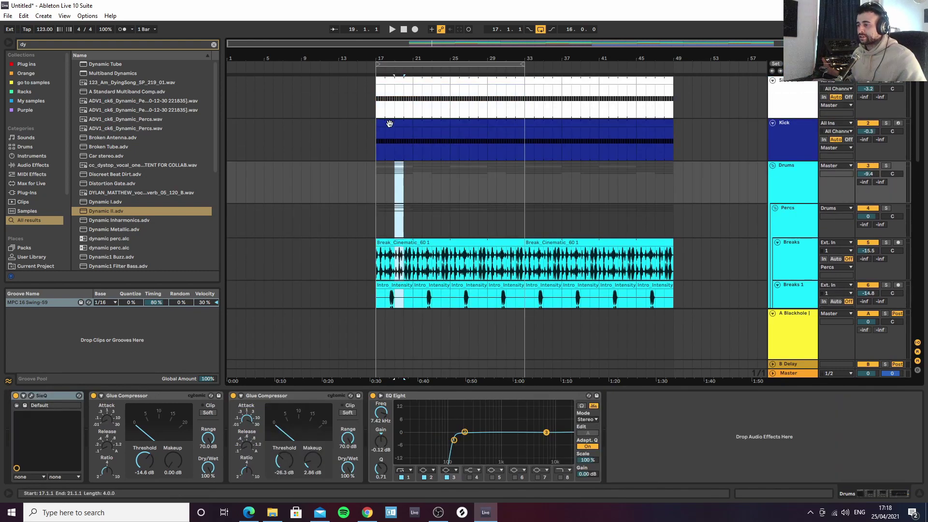
drag(389, 124, 362, 125)
drag(393, 79, 371, 82)
click(334, 127)
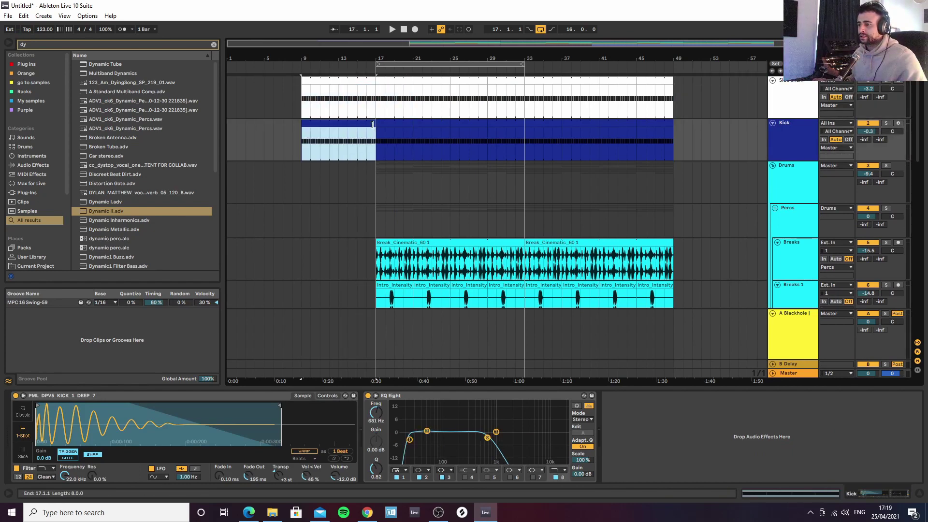
Copy the RideCrash clip from bar 23 to bar 15 so it leads into the loop section
scroll(332, 143, down, 5)
scroll(366, 201, down, 3)
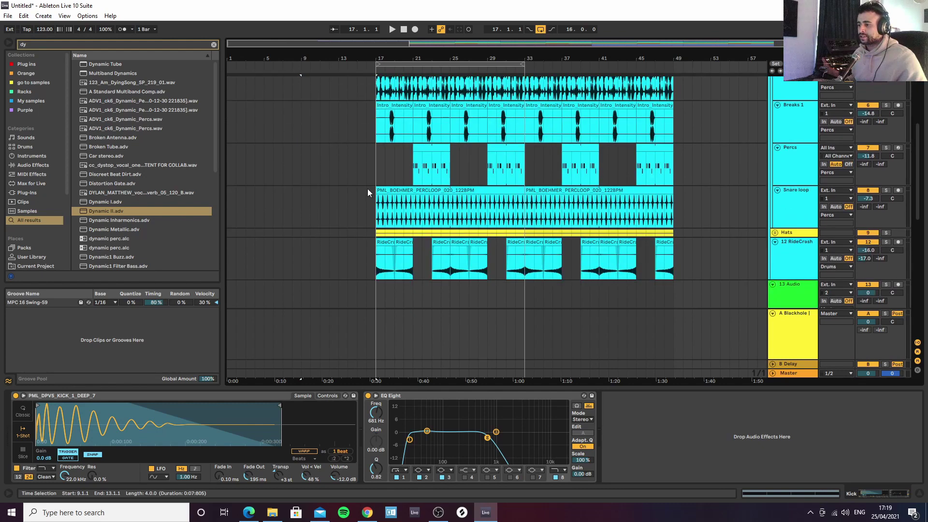
scroll(368, 190, down, 3)
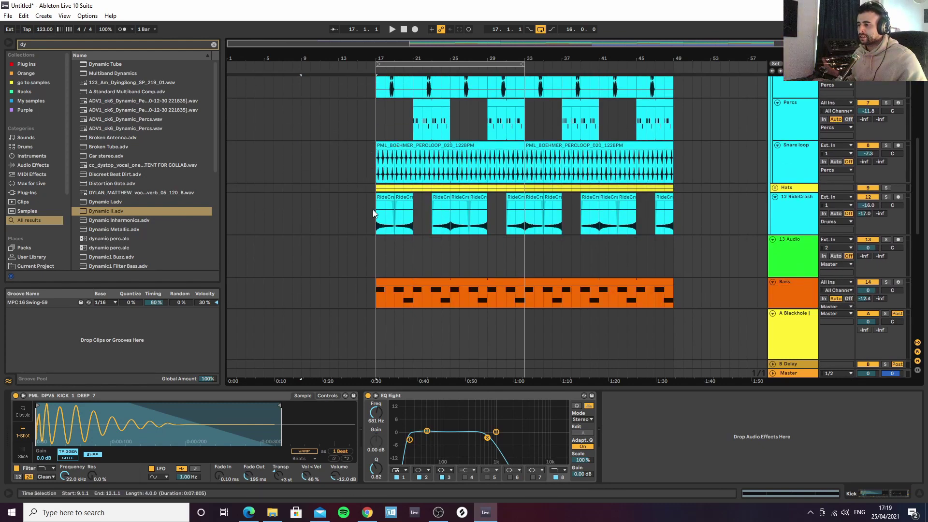
drag(444, 197, 372, 200)
Try extending the 15 LABS clip back to bar 9 and play the arrangement from there
scroll(420, 207, down, 3)
drag(391, 246, 302, 243)
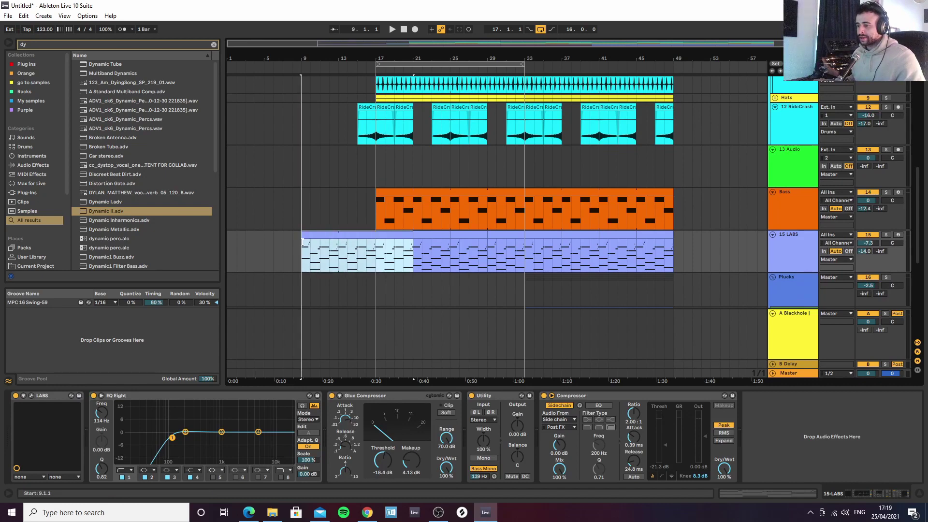
key(space)
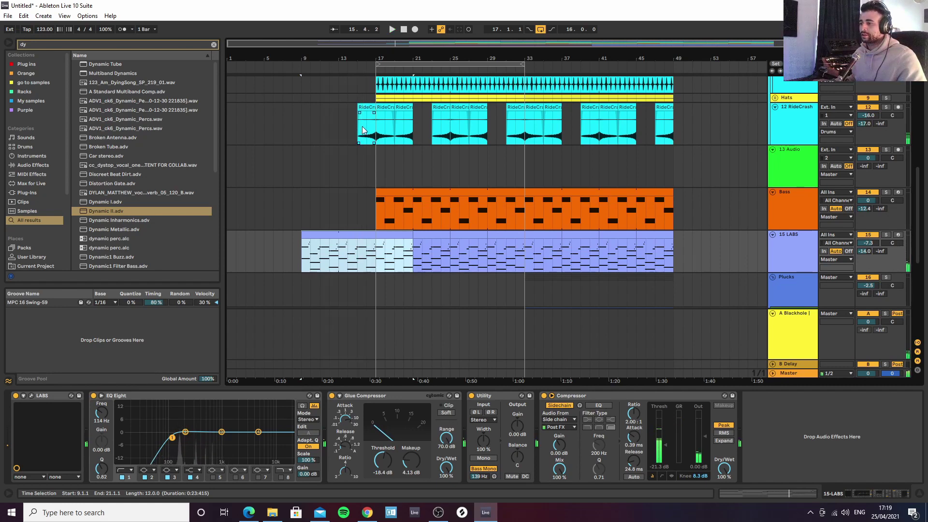
Add a fade-in to the RideCrash clip at bar 15 and extend the Break_Cinematic clip back to bar 9
drag(360, 114, 366, 118)
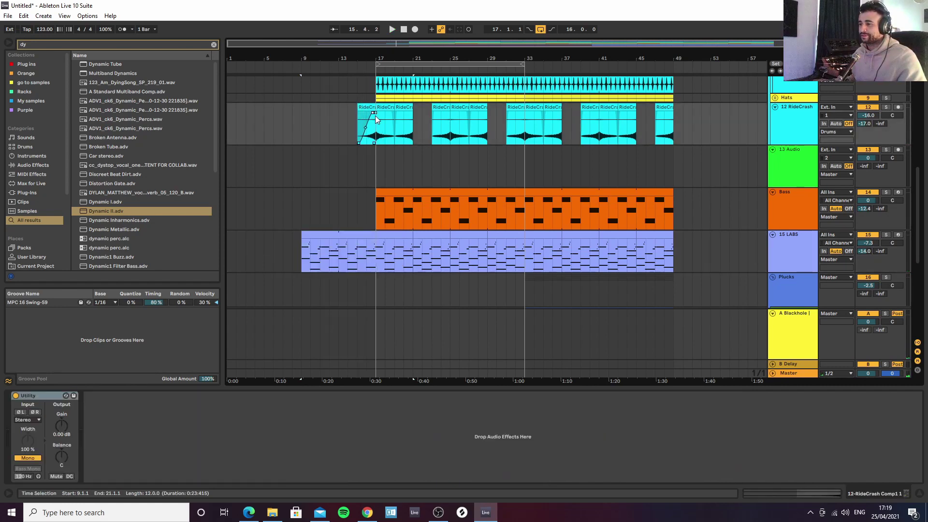
scroll(361, 123, up, 6)
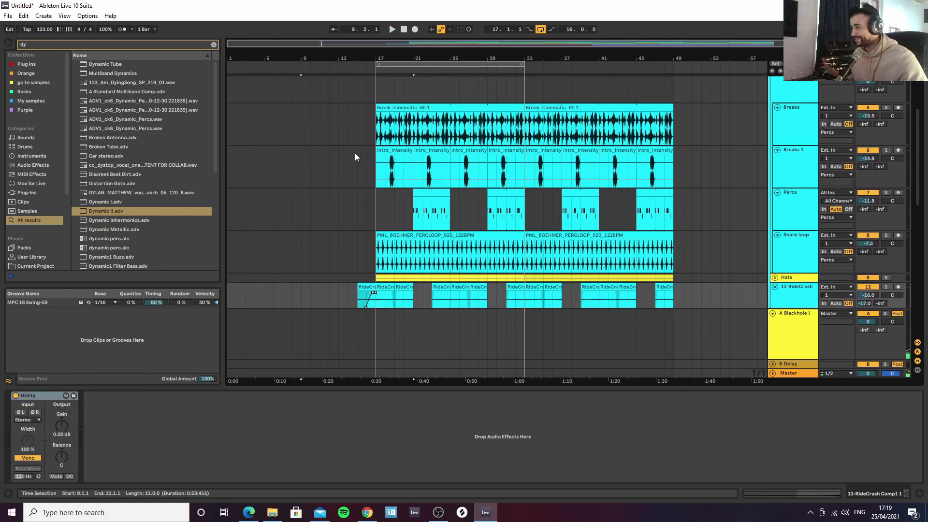
scroll(397, 166, up, 2)
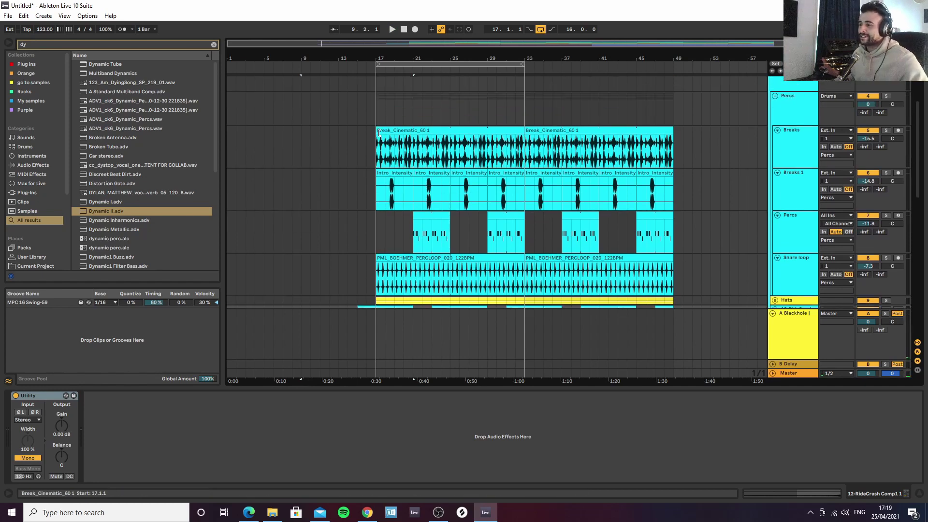
drag(377, 129, 302, 130)
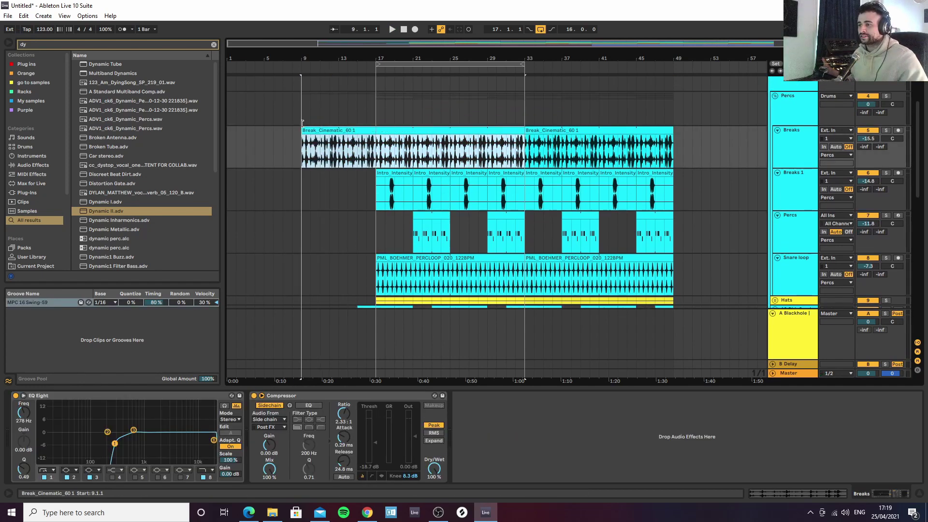
Play from bar 9, unfold the Hats group and extend the upper Hats clip back to bar 9
key(space)
scroll(323, 148, down, 10)
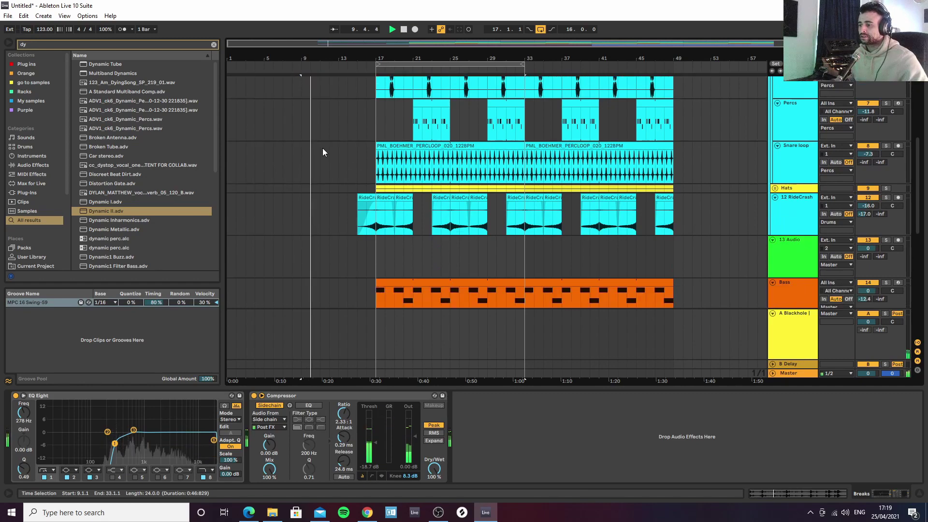
scroll(322, 147, up, 10)
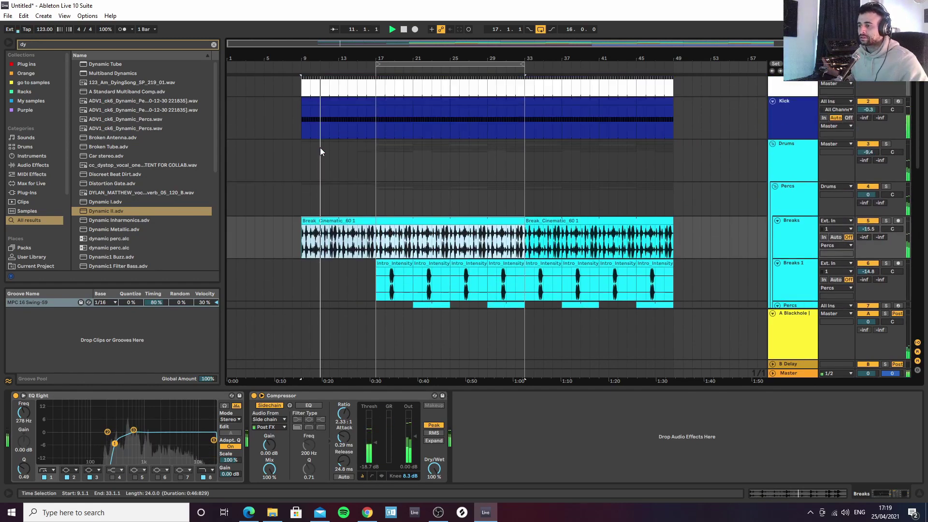
scroll(335, 143, down, 6)
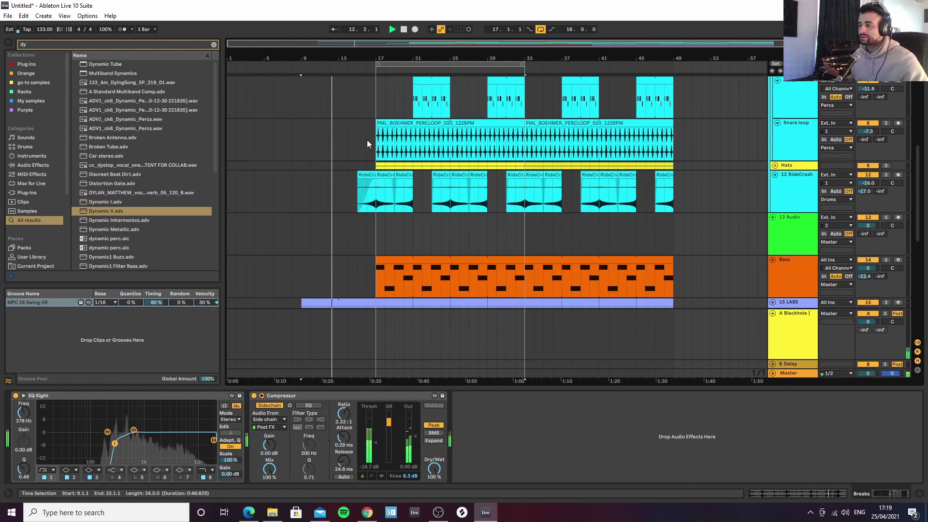
click(774, 165)
scroll(513, 160, down, 3)
key(space)
drag(376, 109, 302, 109)
key(space)
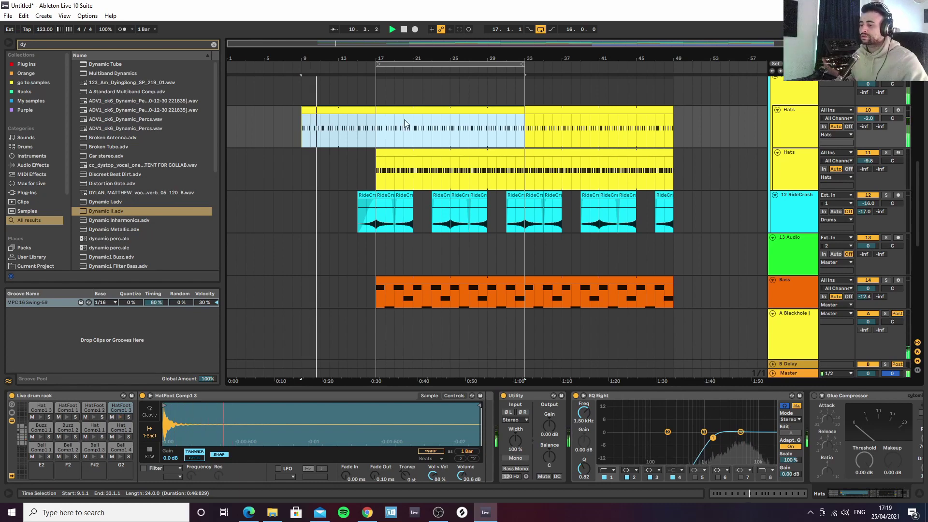
Search the browser for "aut" and add an Auto Filter after the Glue Compressor on the upper Hats track
click(854, 396)
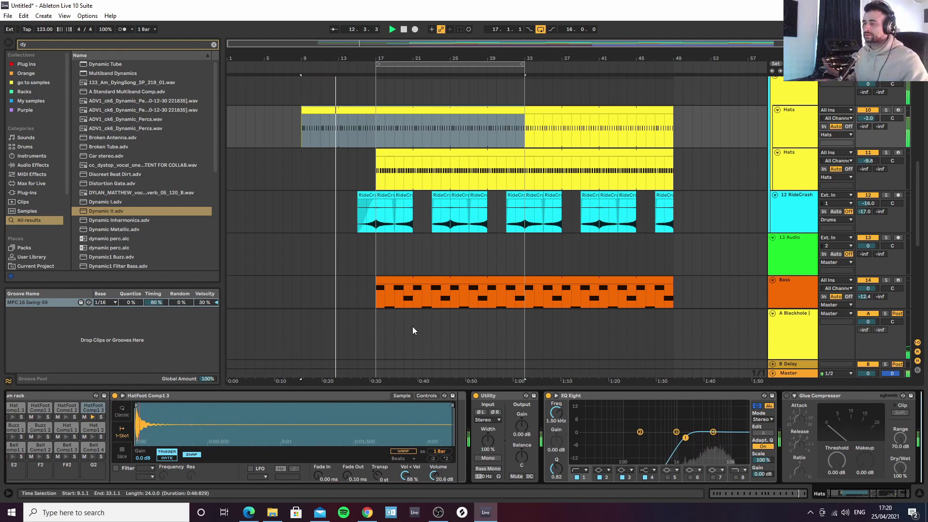
click(213, 44)
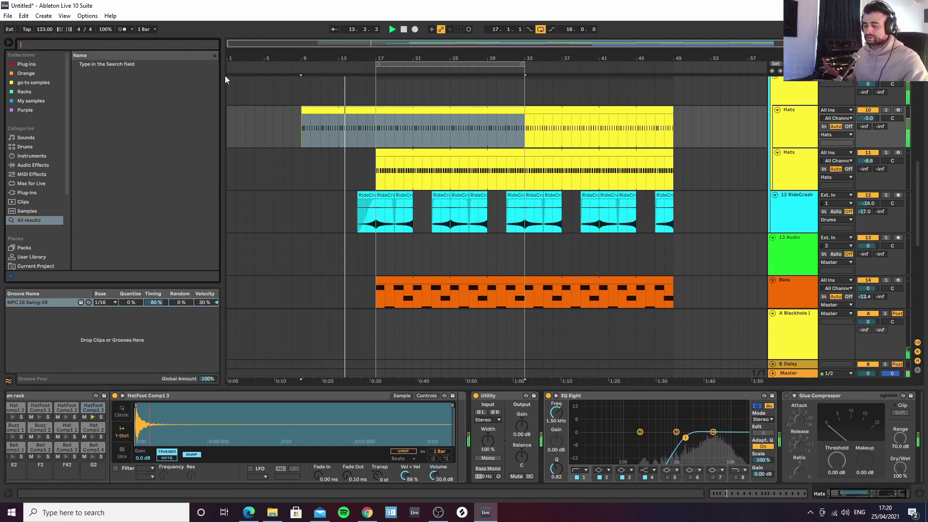
text(aut)
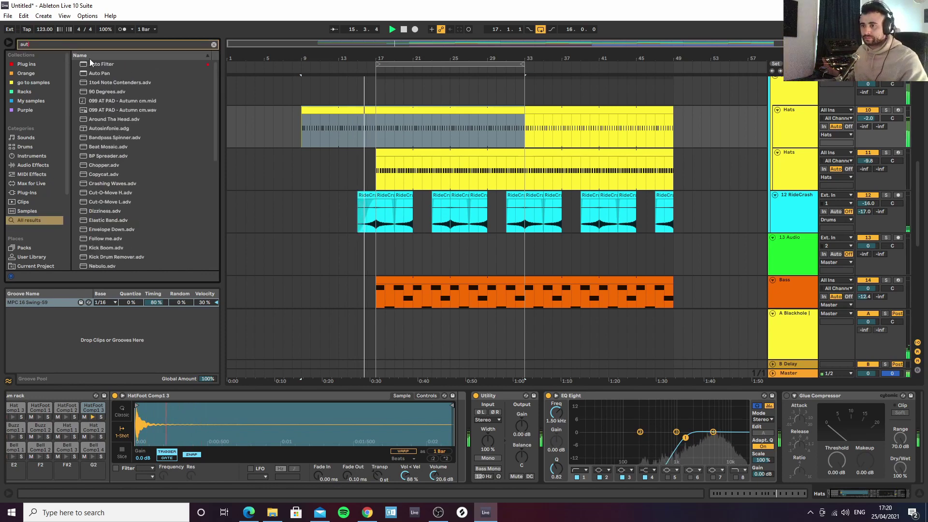
click(100, 63)
double_click(100, 63)
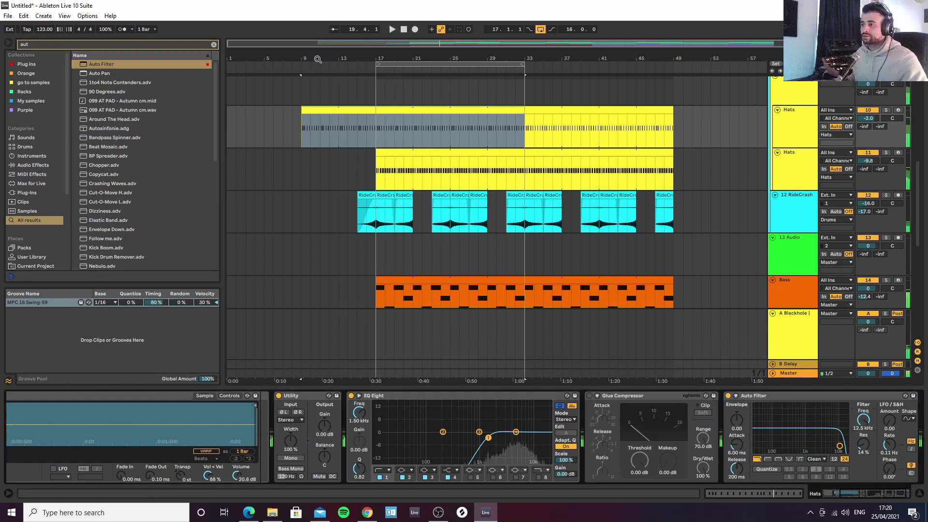
Trim the 15 LABS clip back to start at bar 17 and play the arrangement from bar 9
key(z)
click(292, 125)
scroll(334, 169, down, 5)
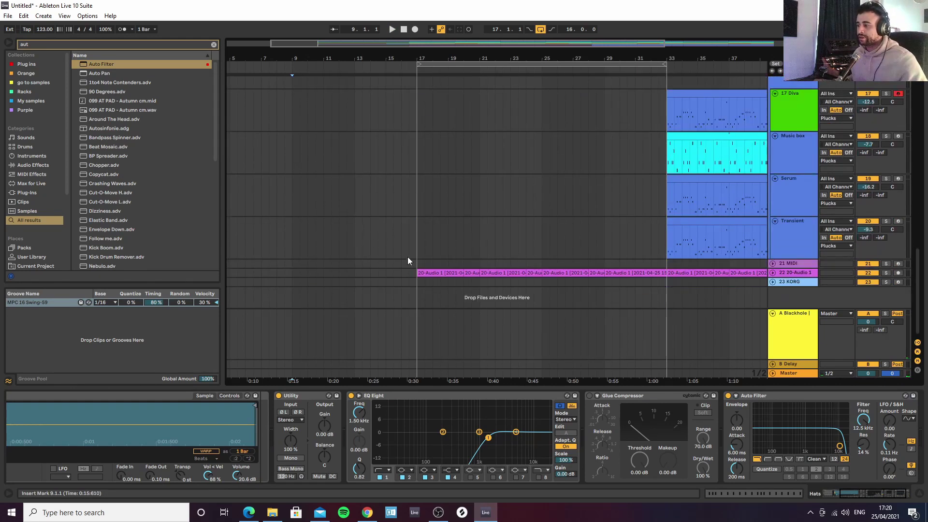
mouse_move(420, 271)
mouse_down()
mouse_move(291, 270)
mouse_move(417, 266)
mouse_up()
scroll(309, 193, up, 5)
key(space)
click(294, 280)
key(space)
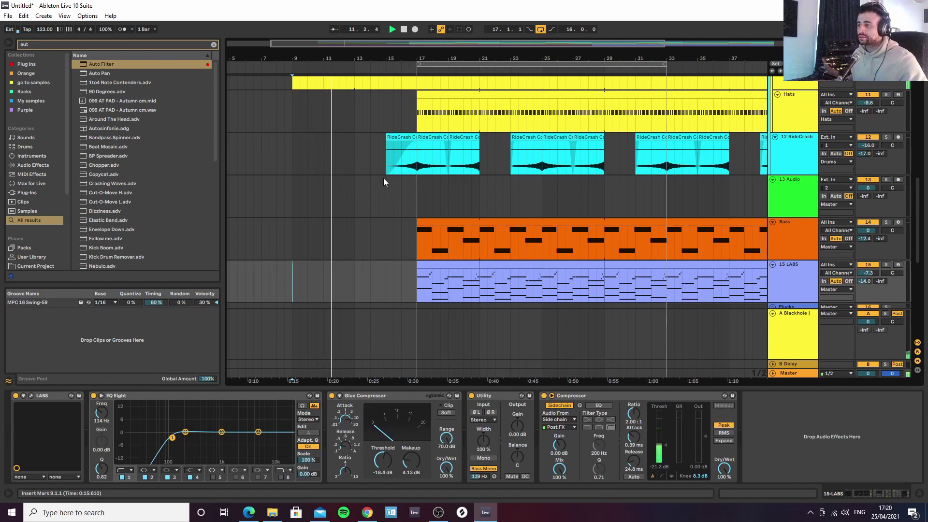
Select the last two beats of the Kick before bar 17, from 16.3 to 17.1
scroll(385, 174, up, 3)
scroll(394, 172, up, 4)
scroll(394, 172, down, 5)
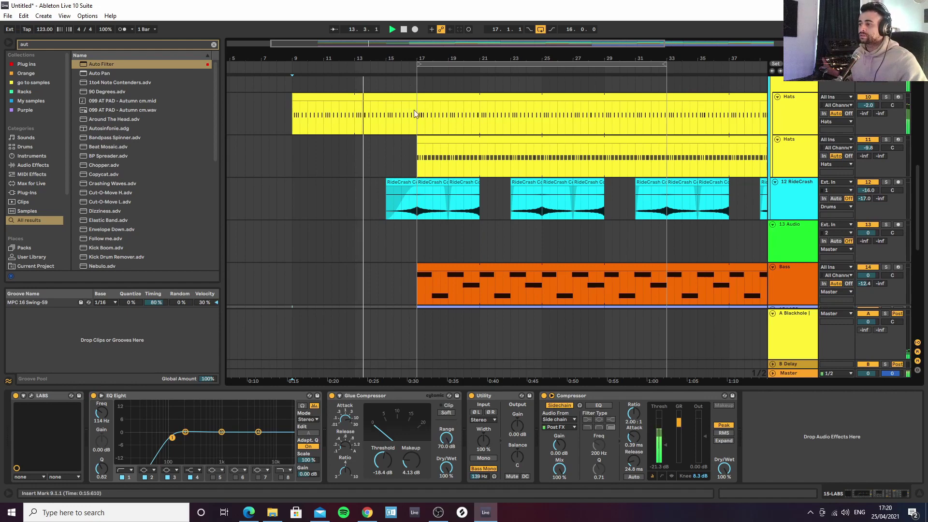
click(405, 181)
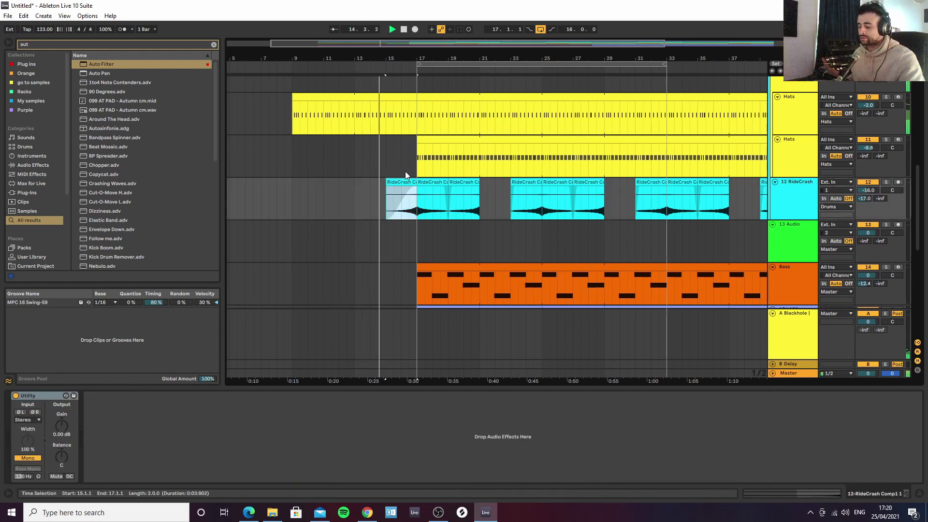
scroll(406, 165, up, 6)
scroll(410, 145, up, 9)
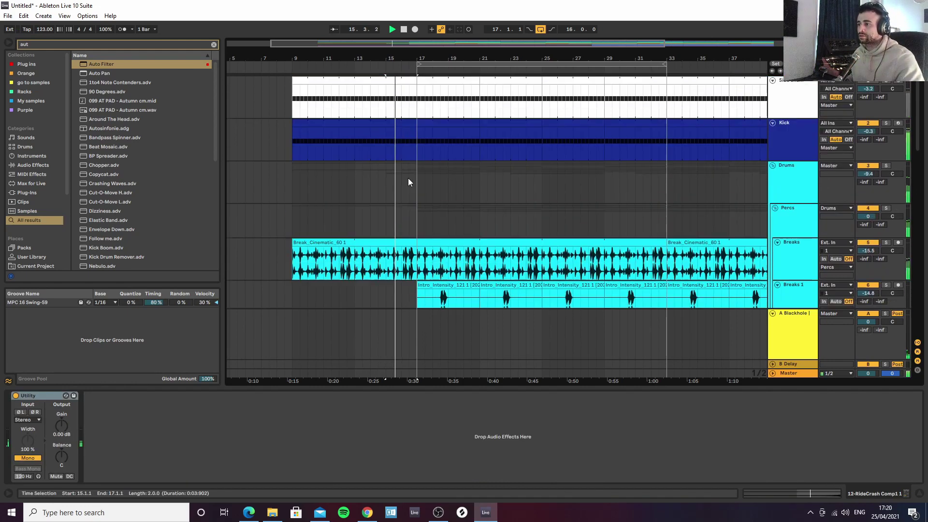
scroll(418, 132, up, 5)
mouse_move(419, 142)
mouse_down()
mouse_move(429, 145)
mouse_move(428, 115)
mouse_move(427, 139)
mouse_move(411, 138)
mouse_up()
scroll(428, 145, down, 10)
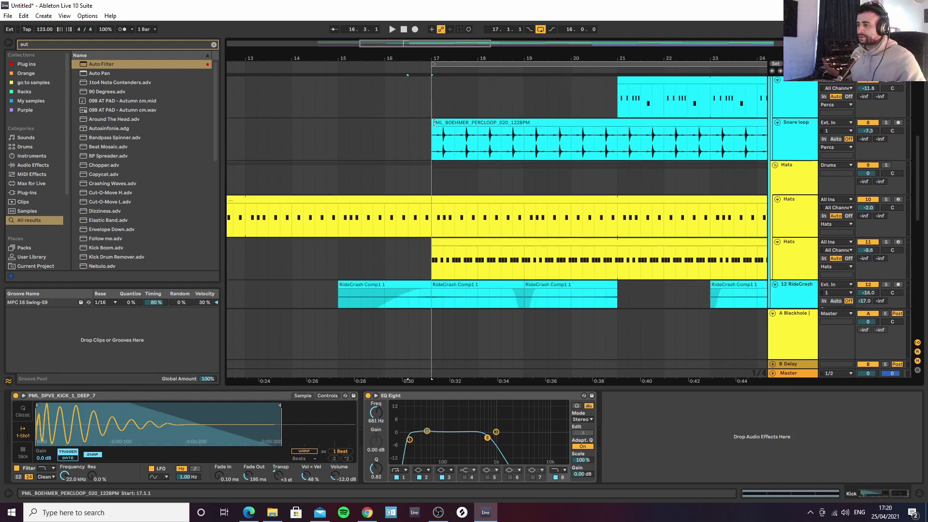
Extend the Snare loop clip's start back to 16.3 and the lower Hats clip's start back to 16.4
drag(432, 124, 410, 125)
scroll(428, 186, down, 3)
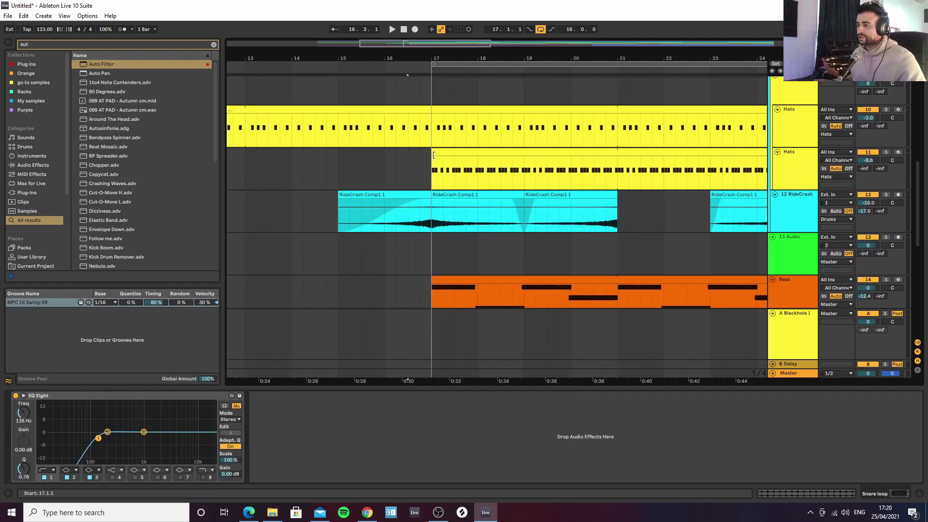
drag(432, 154, 418, 155)
scroll(396, 152, down, 9)
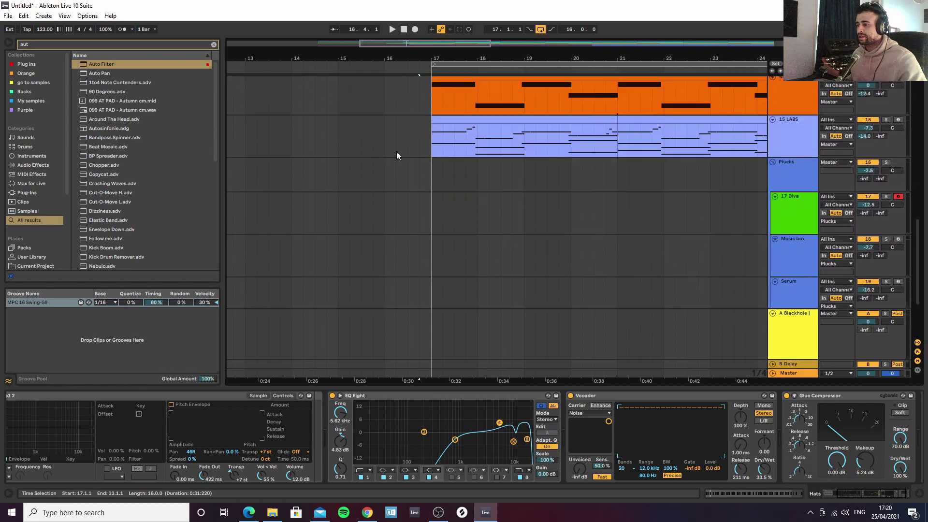
Extend the start of the 15 LABS clip back to bar 9 and play from there
scroll(396, 151, up, 2)
drag(409, 53, 397, 35)
scroll(400, 108, up, 3)
scroll(380, 108, down, 3)
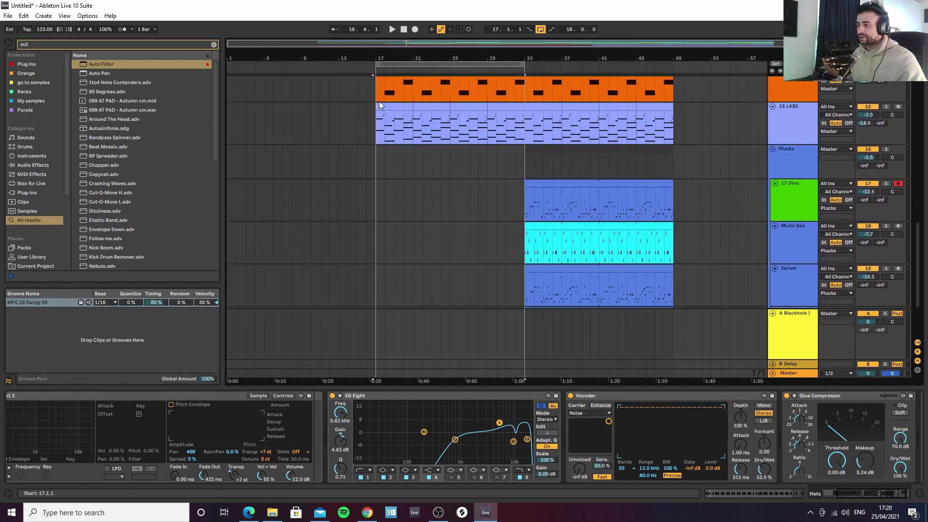
drag(379, 105, 303, 114)
key(space)
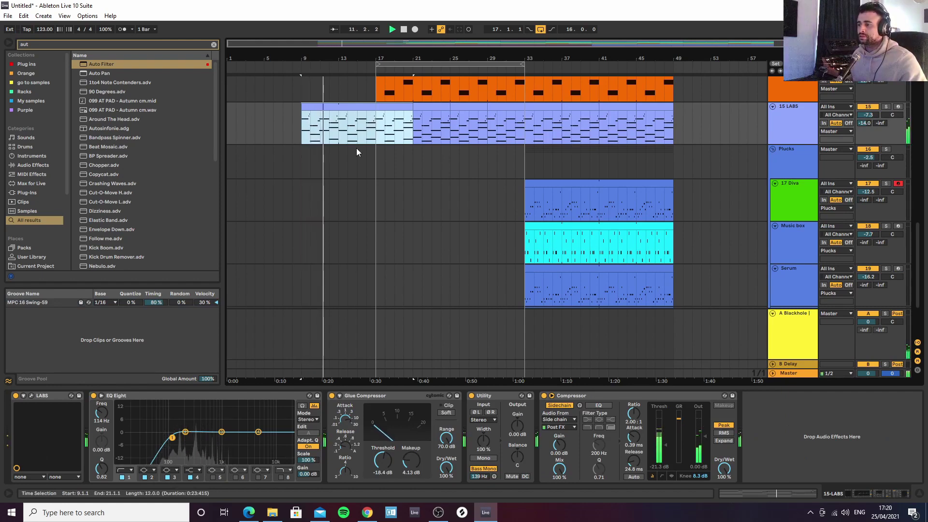
Extend the first 15 LABS clip's end from bar 21 to bar 49 so one clip covers the whole section
scroll(341, 163, down, 3)
scroll(374, 157, up, 1)
scroll(374, 154, down, 1)
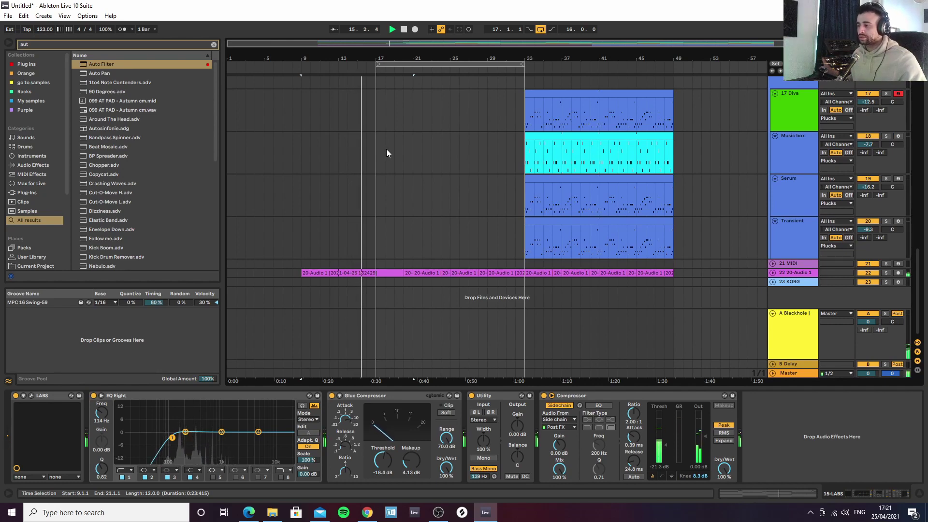
scroll(387, 152, up, 4)
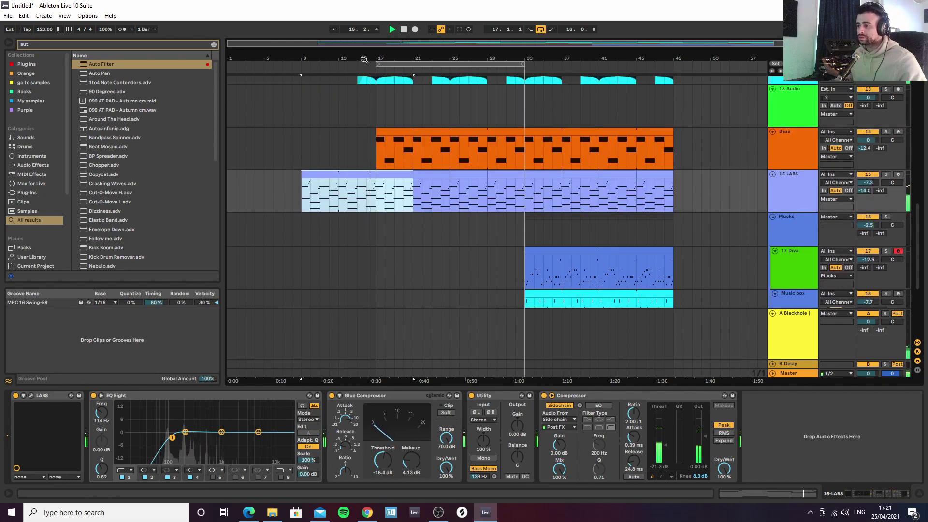
drag(363, 58, 358, 86)
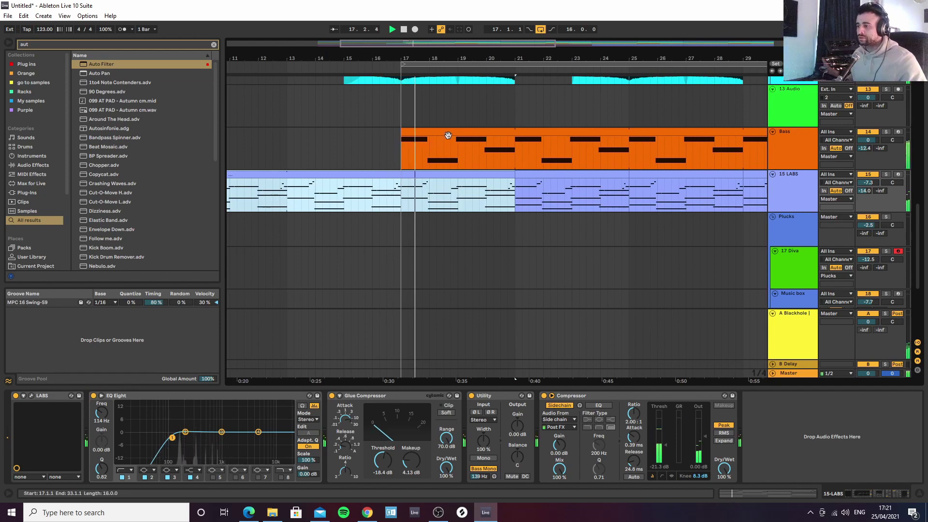
drag(454, 59, 393, 31)
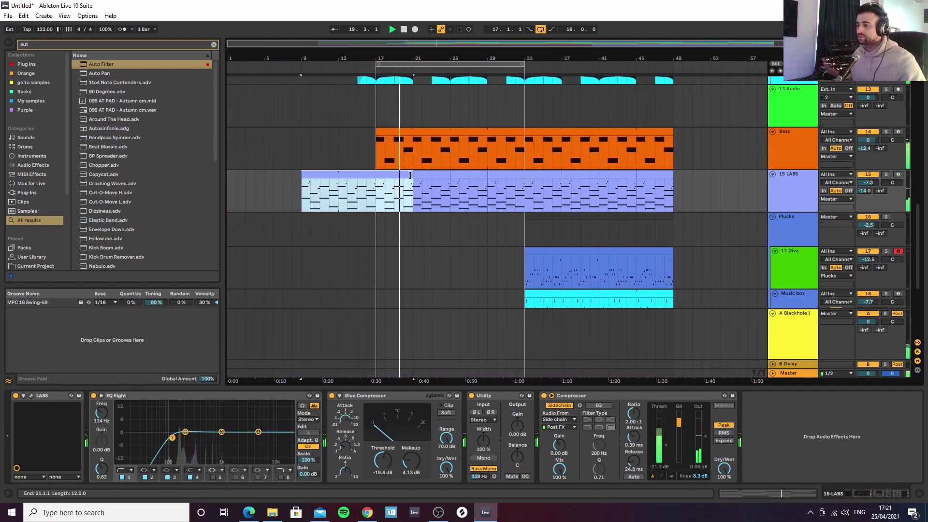
drag(410, 175, 672, 191)
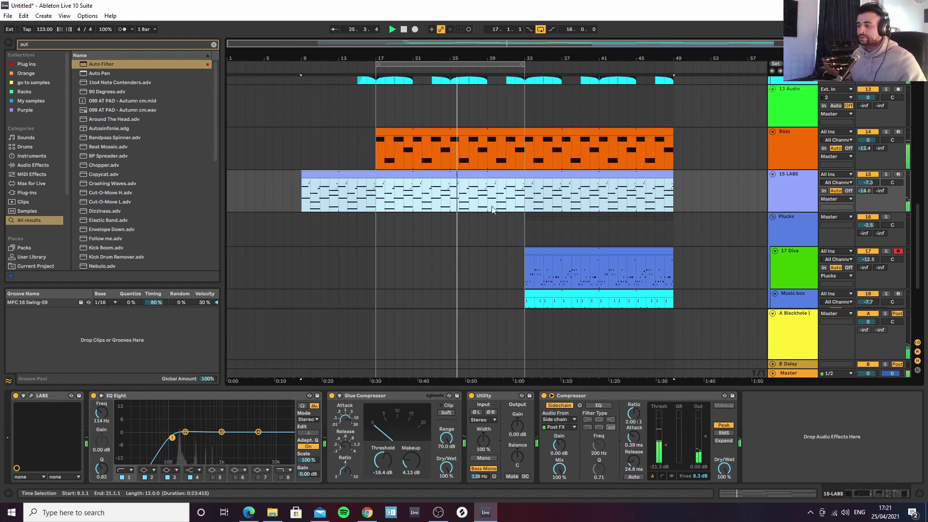
Extend the arrangement loop so it ends at bar 49
drag(526, 68, 673, 64)
scroll(553, 222, down, 3)
scroll(553, 222, down, 3)
scroll(541, 212, up, 2)
scroll(529, 203, down, 2)
Try starting the Serum clip earlier, at bar 28
drag(526, 201, 478, 202)
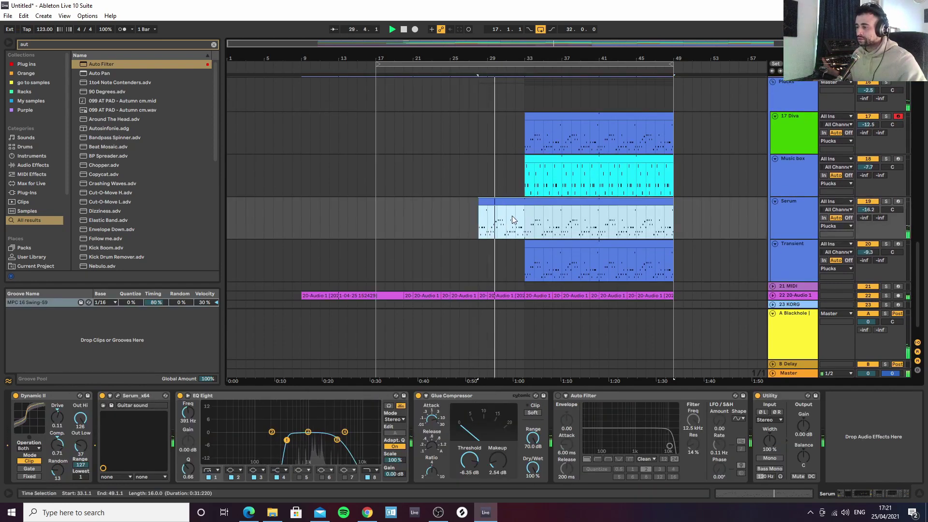
mouse_move(525, 244)
mouse_down()
mouse_move(478, 244)
mouse_move(524, 245)
mouse_up()
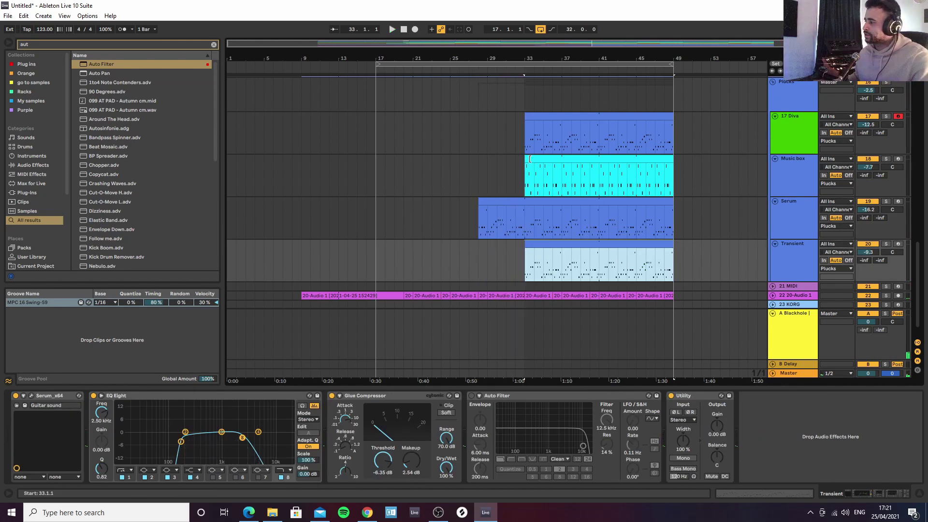
click(785, 216)
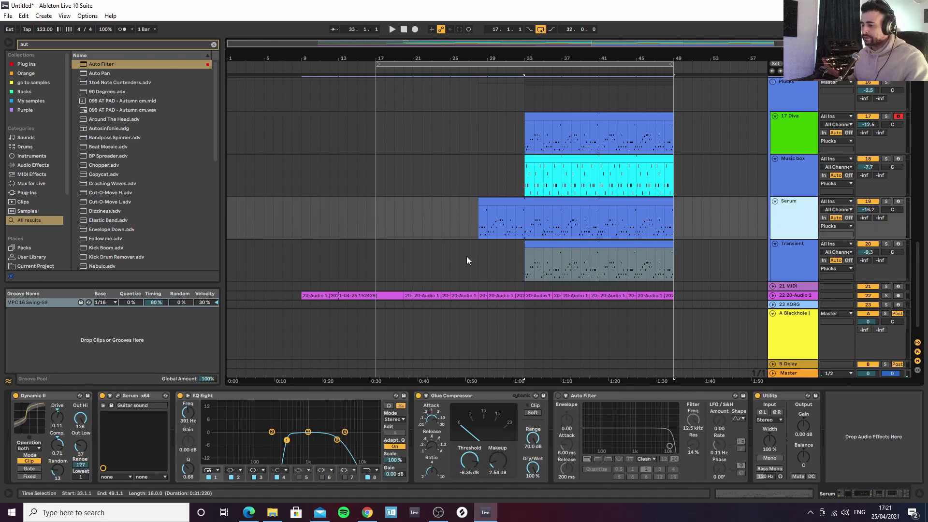
Extend the Music box clip back to bar 25 during playback and trim the Serum clip to start at bar 33
drag(526, 163, 479, 162)
key(space)
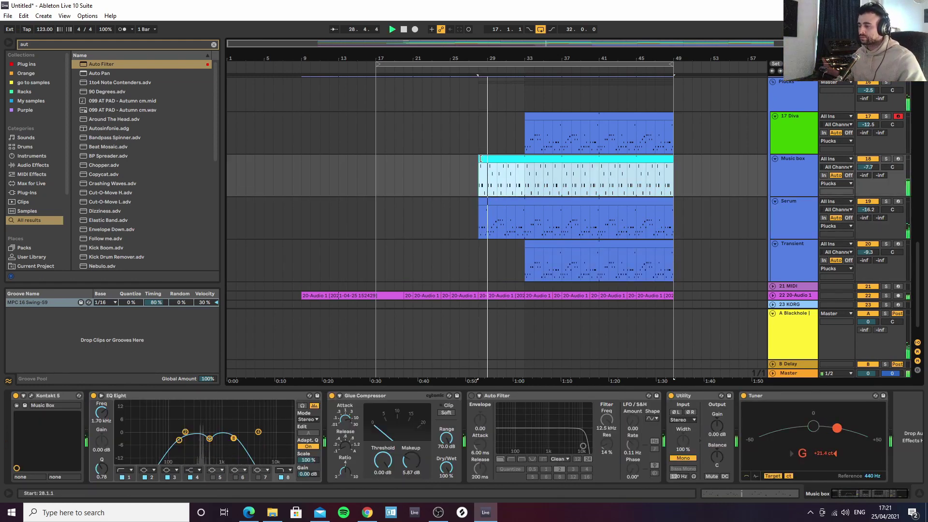
drag(481, 159, 451, 159)
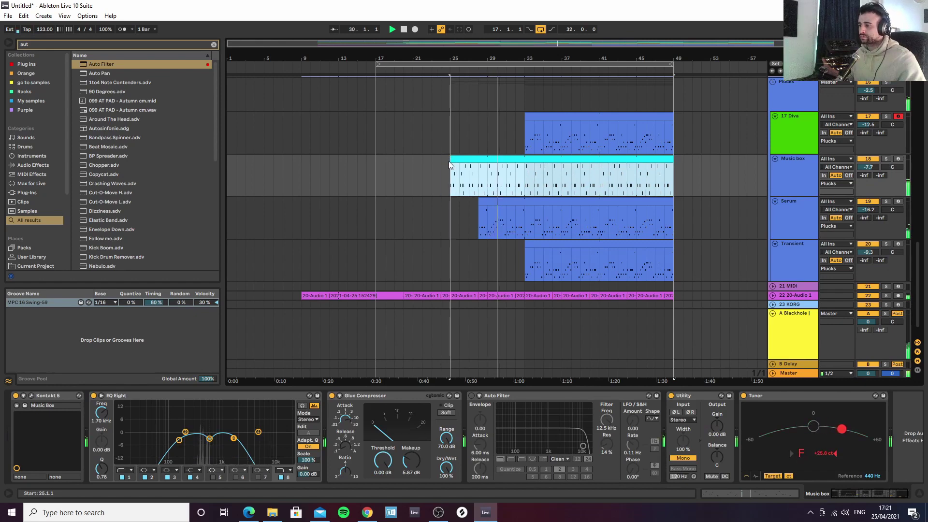
drag(480, 204, 517, 207)
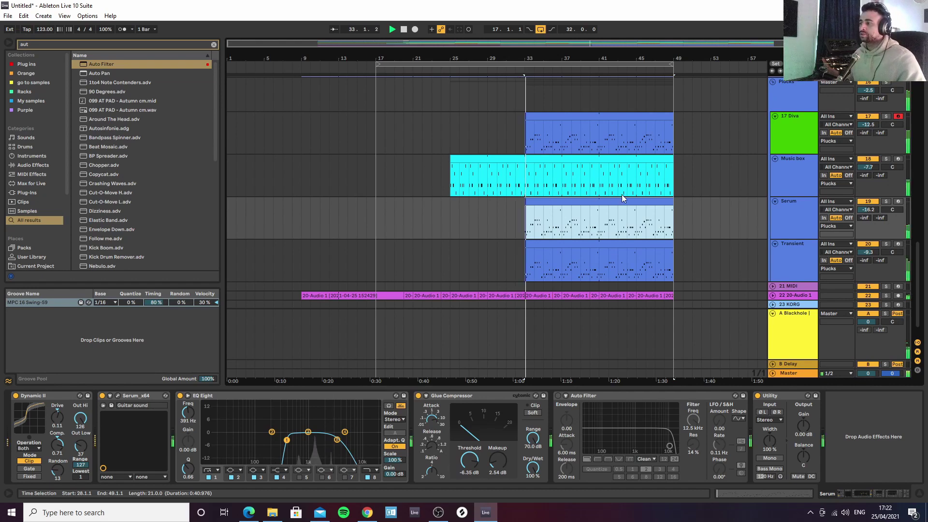
Copy the Music box clip onto the 17 Diva track over bars 25 to 49 and play from bar 25
click(550, 117)
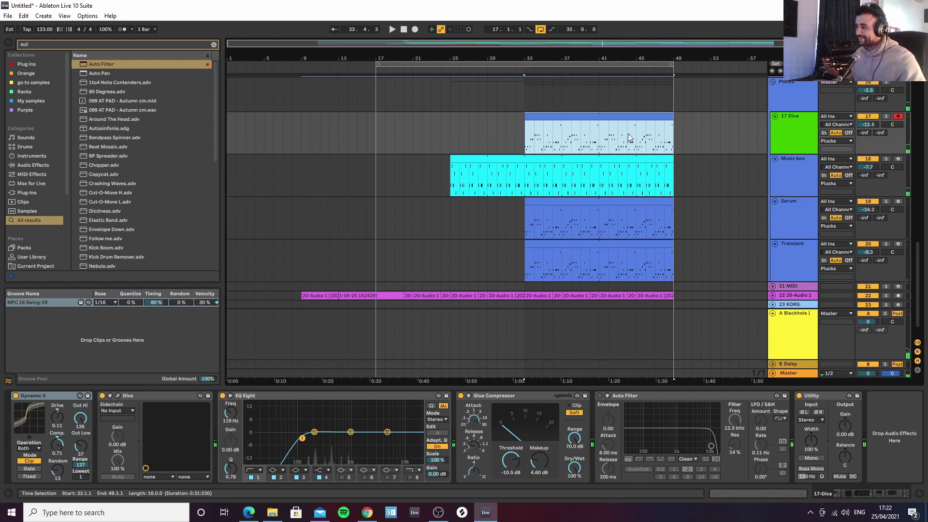
drag(606, 58, 606, 59)
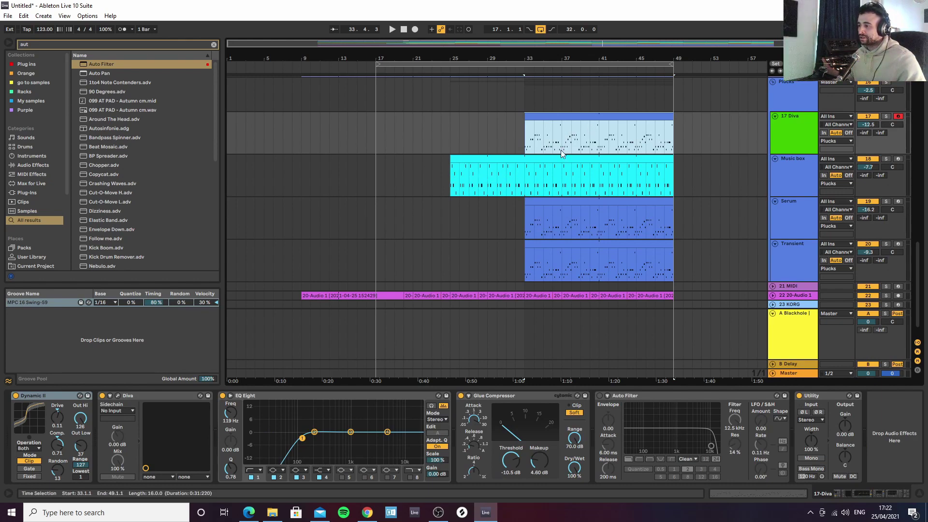
drag(513, 160, 513, 132)
key(space)
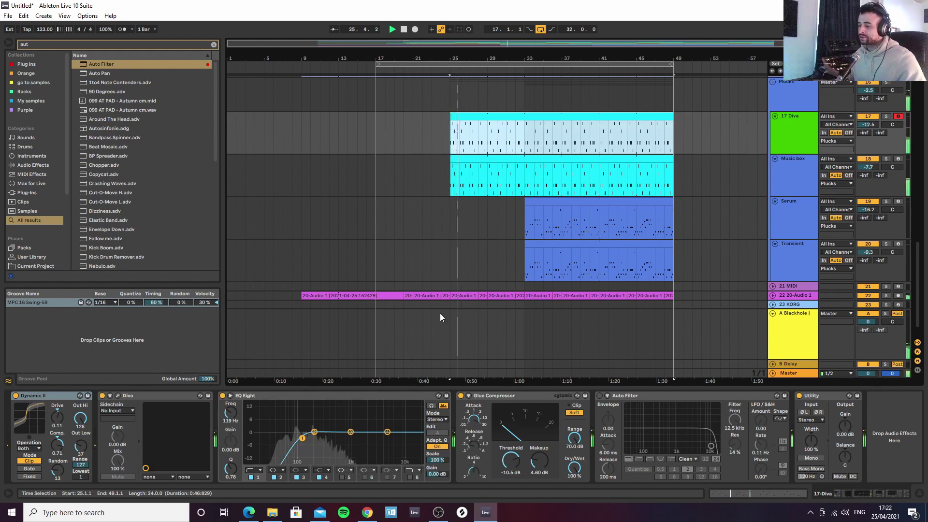
Transpose all notes of the copied 17 Diva clip up one octave to G2–D3 and return to the track's devices
double_click(470, 116)
key(ctrl+a)
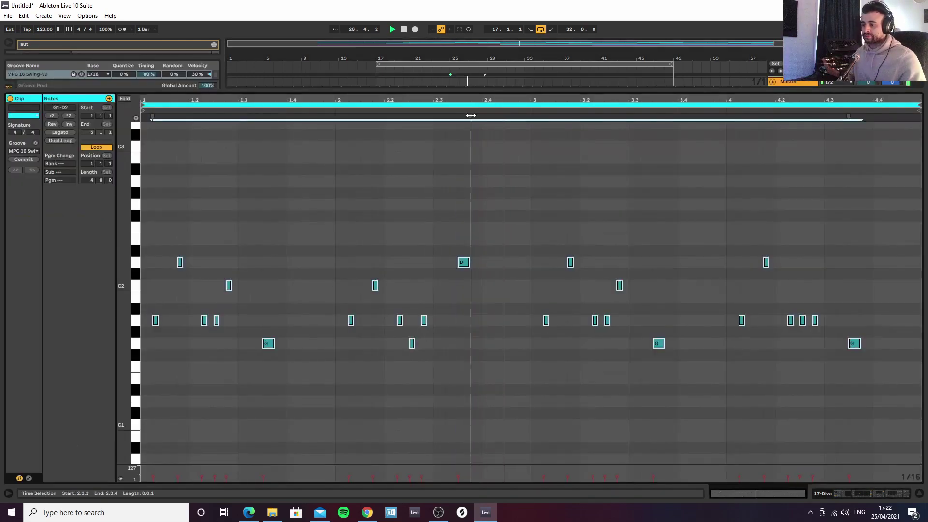
key(shift+Up)
key(shift+Up)
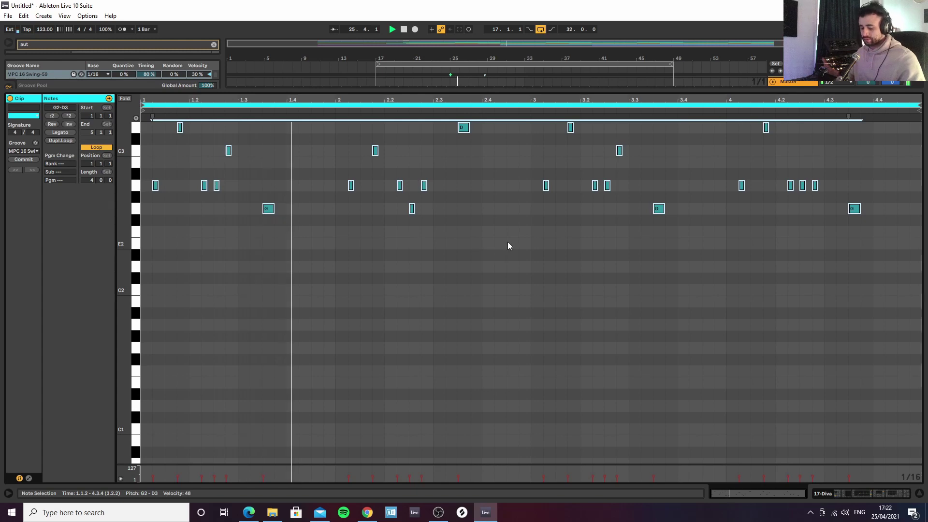
click(849, 493)
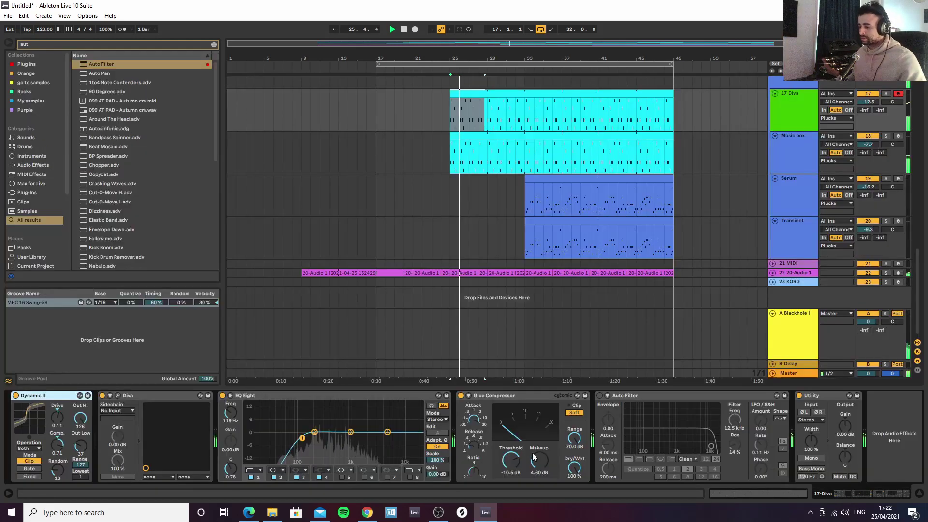
Audition the neighbouring Diva presets, including Makina arp and Massive pad, step back to the original sound and close the synth window
click(118, 395)
click(395, 85)
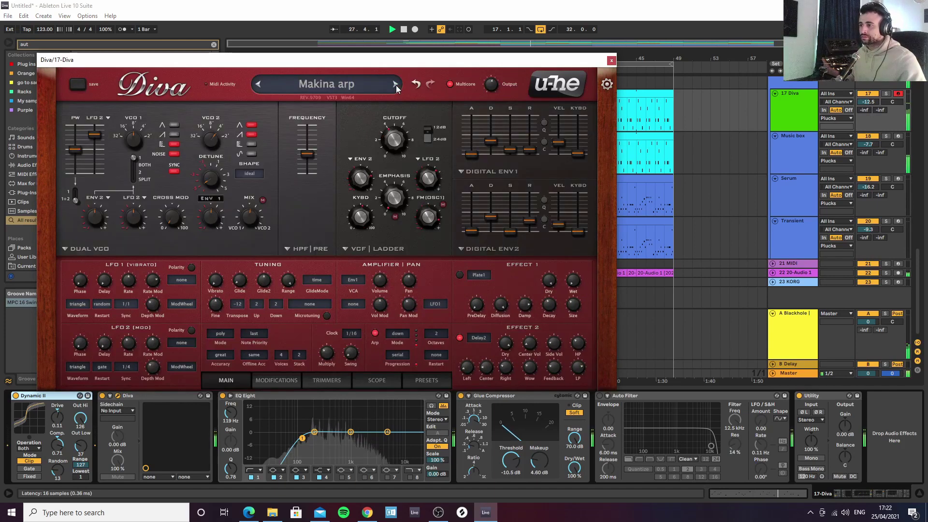
click(396, 85)
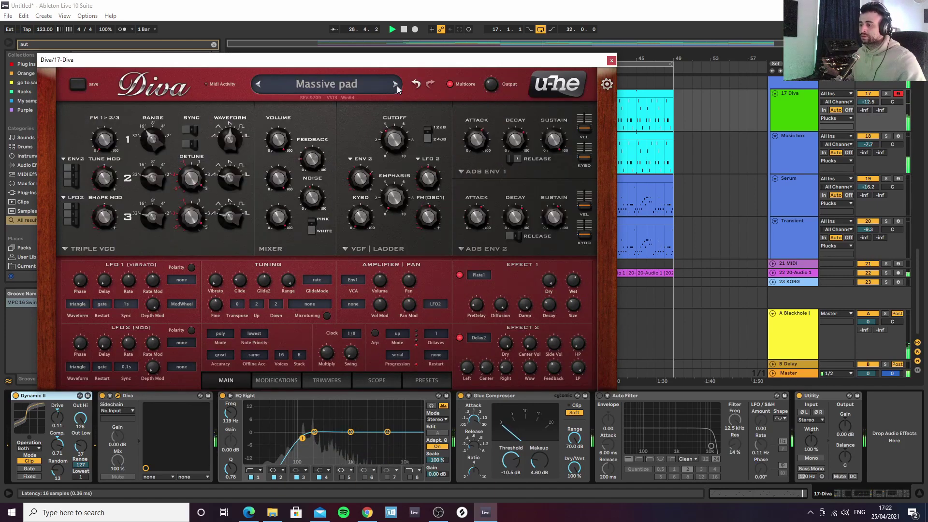
click(395, 85)
click(260, 84)
click(260, 84)
click(260, 85)
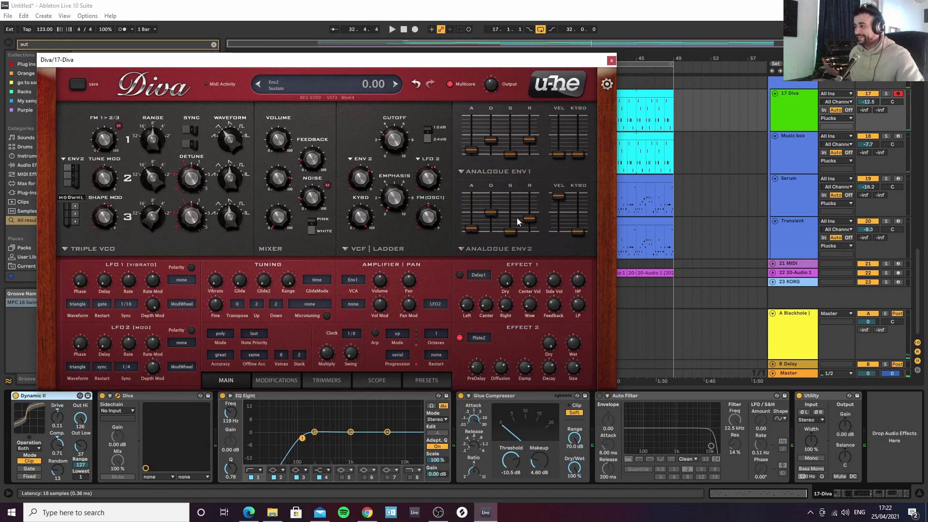
click(611, 62)
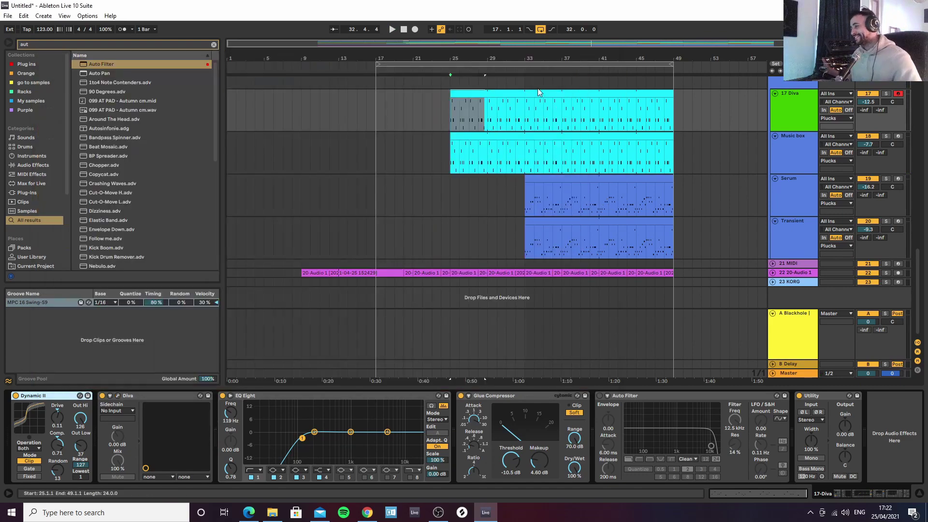
click(545, 58)
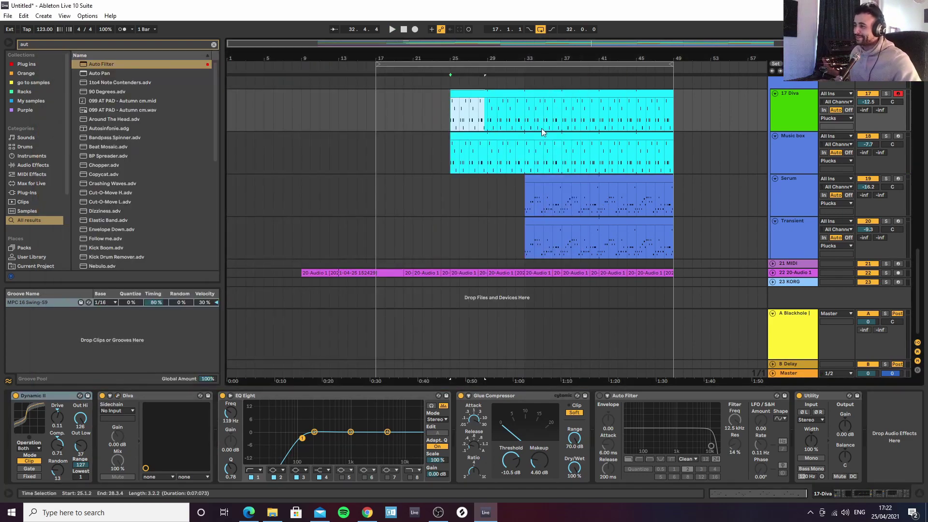
click(524, 137)
click(794, 114)
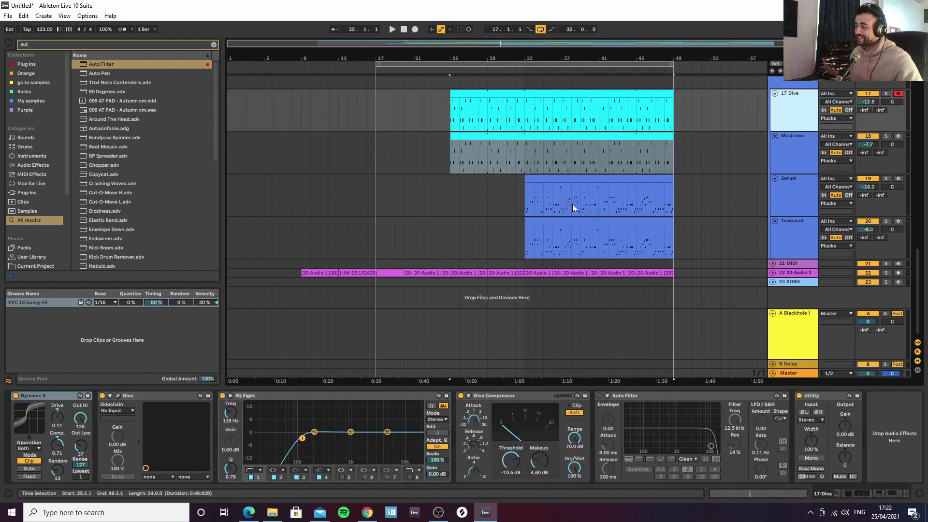
click(609, 202)
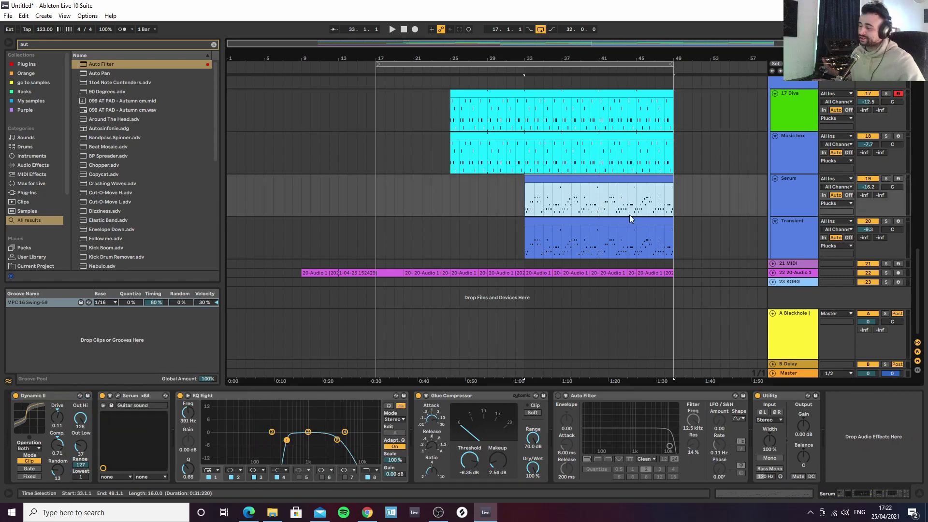
mouse_move(638, 55)
mouse_down()
mouse_move(632, 60)
mouse_move(636, 53)
mouse_up()
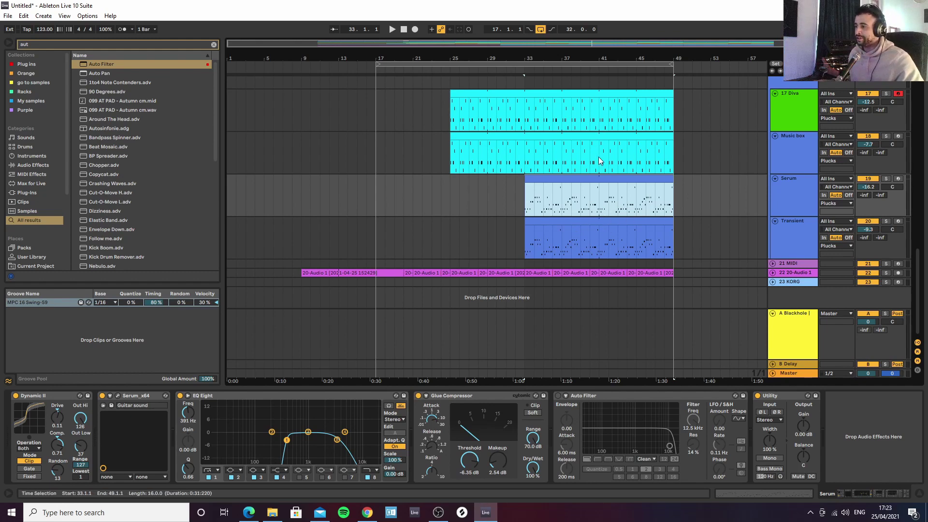
scroll(597, 183, up, 4)
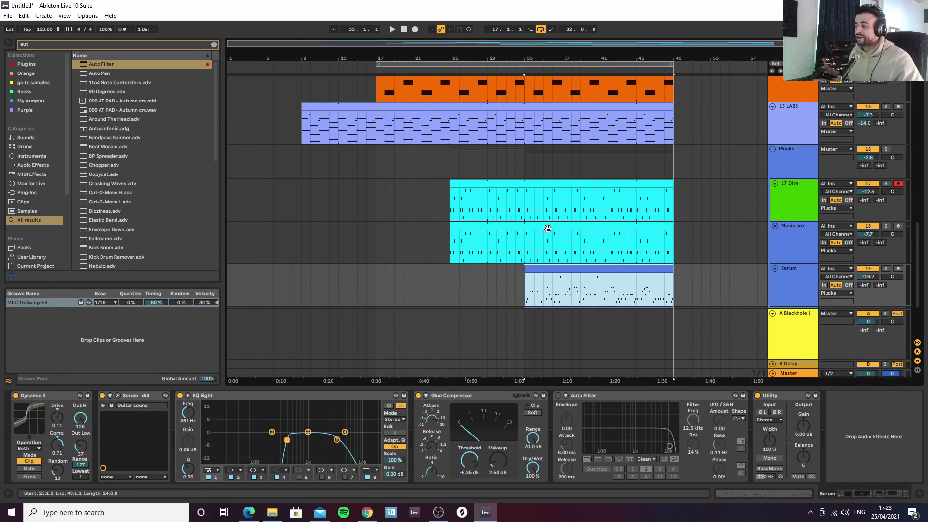
scroll(578, 223, down, 2)
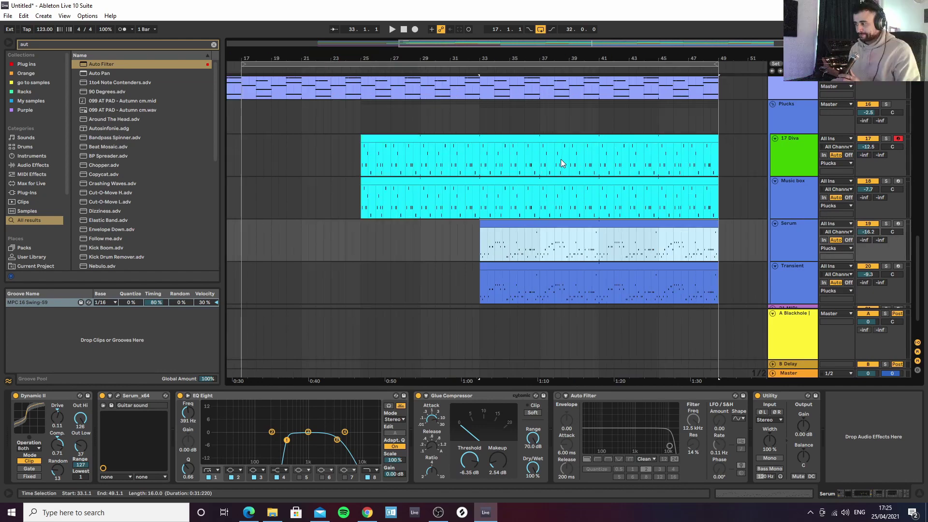
Play from bar 9 and copy the Music box clip onto the Serum and Transient tracks over bars 25 to 49
drag(261, 61, 261, 29)
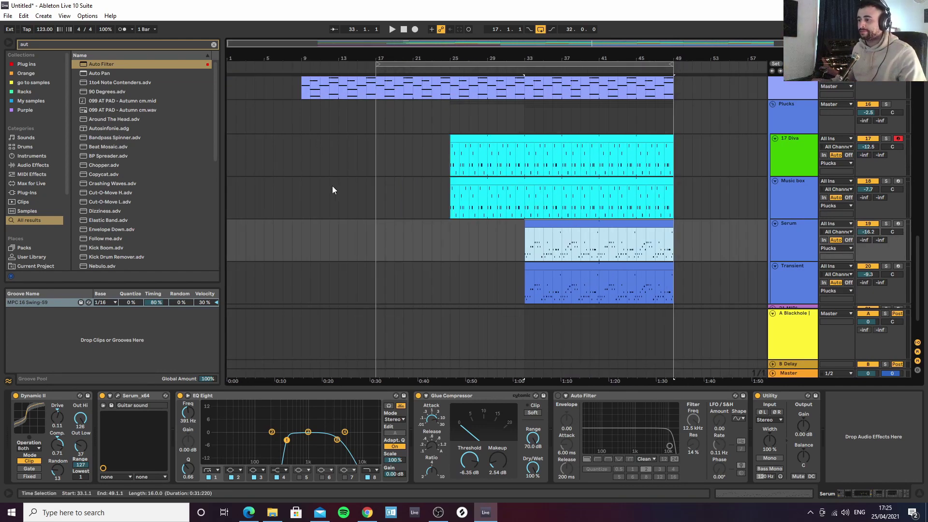
click(301, 127)
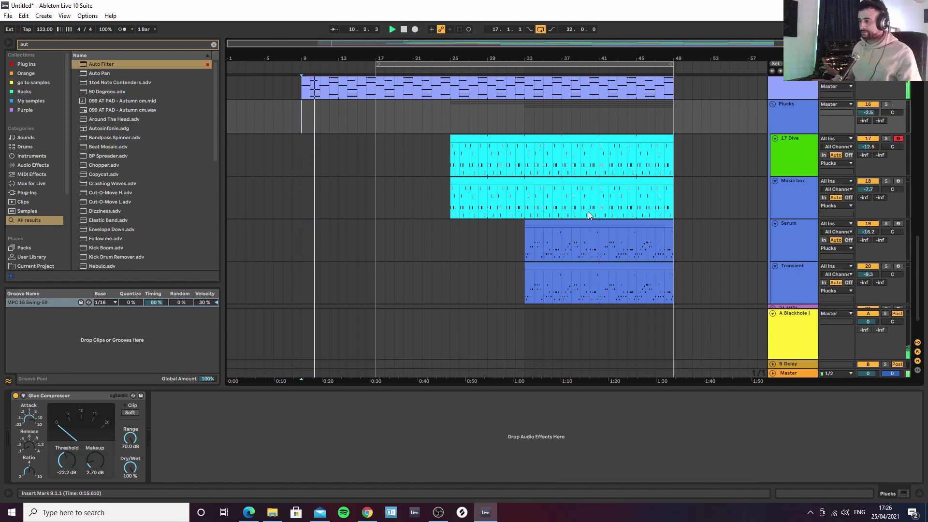
scroll(588, 218, down, 2)
scroll(597, 167, up, 1)
scroll(600, 150, down, 1)
drag(584, 95, 555, 221)
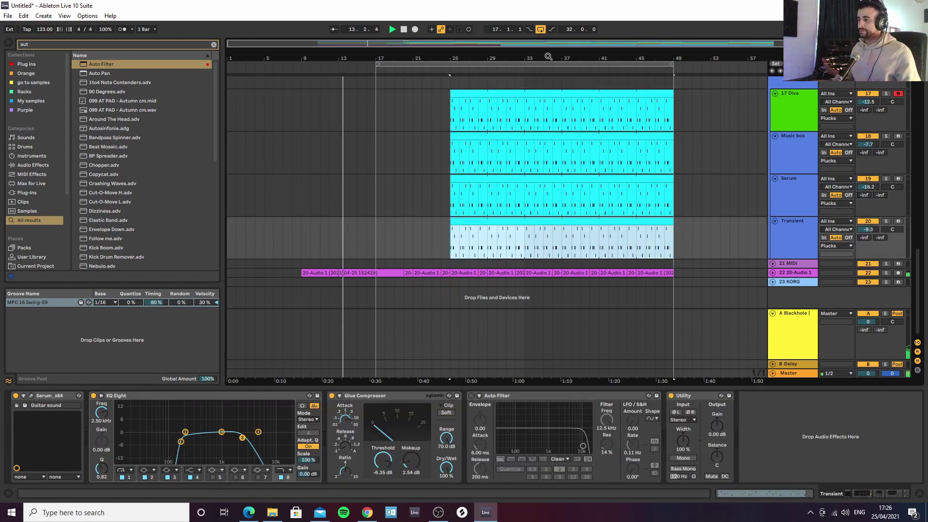
Add an Auto Filter to the Plucks group after its Glue Compressor
scroll(804, 109, up, 2)
click(794, 128)
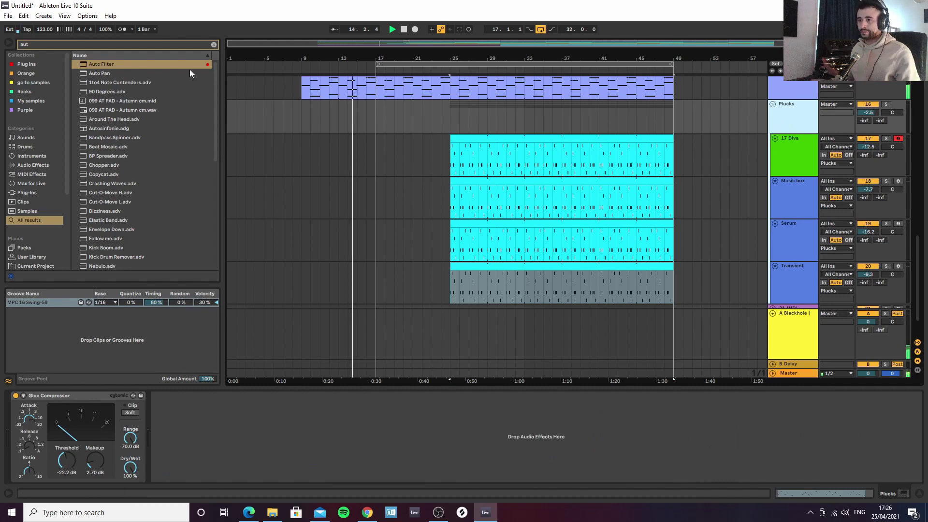
click(115, 65)
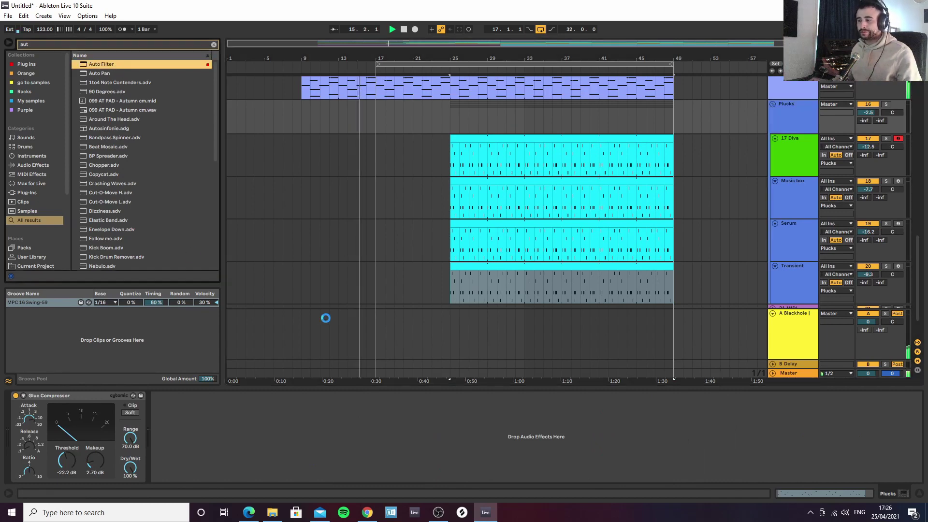
key(Return)
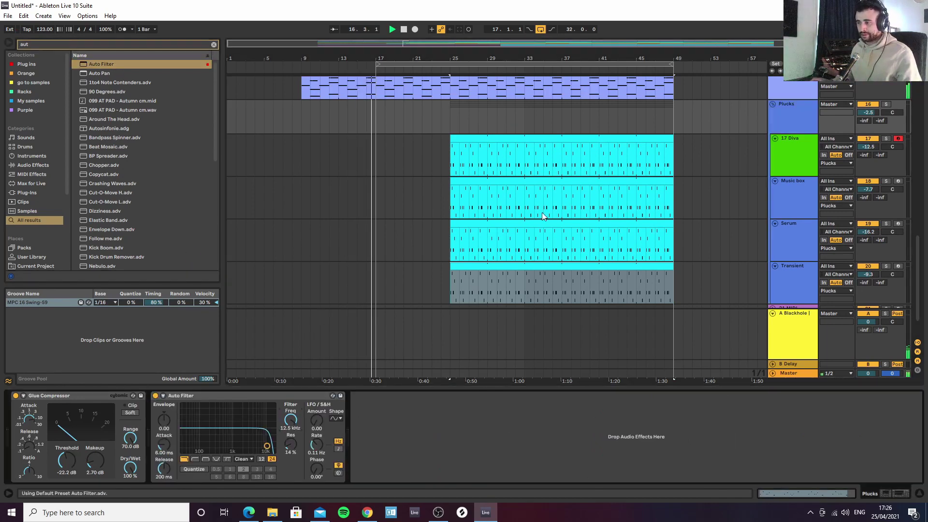
Automate the Plucks filter frequency to drop low at bar 25 and rise to 12.5 kHz at bar 49, with a raised breakpoint at bar 33
key(a)
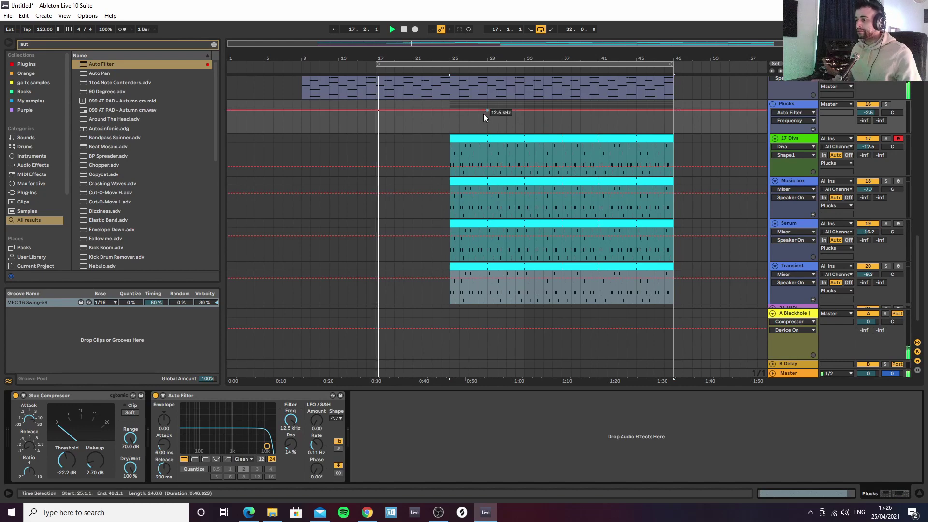
click(674, 111)
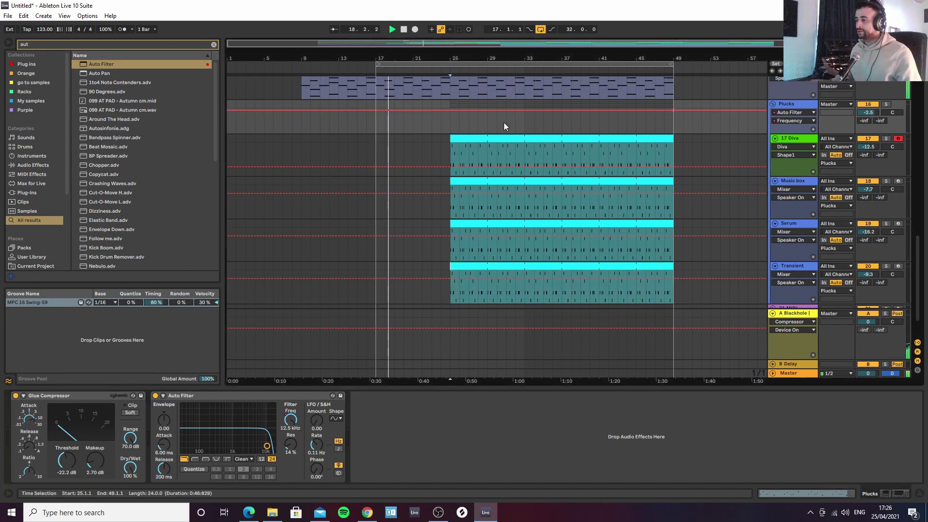
click(449, 110)
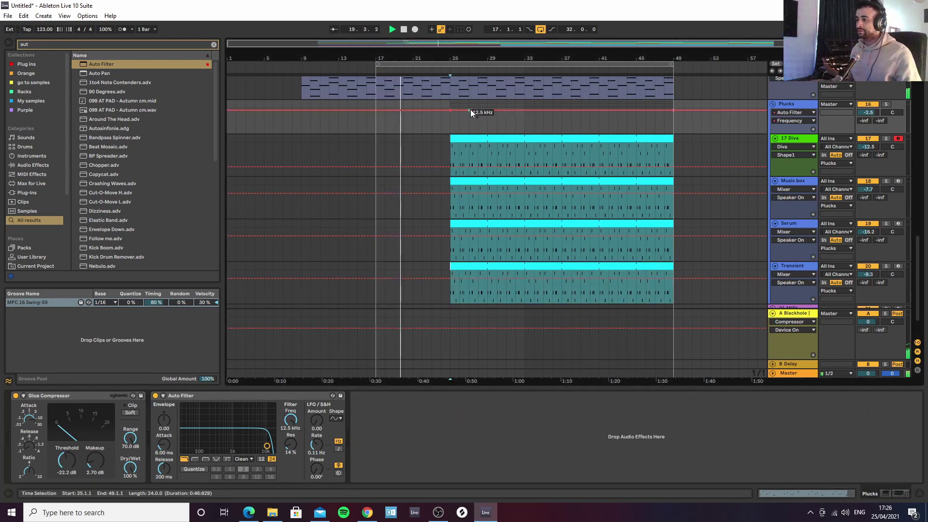
click(469, 110)
drag(469, 110, 450, 131)
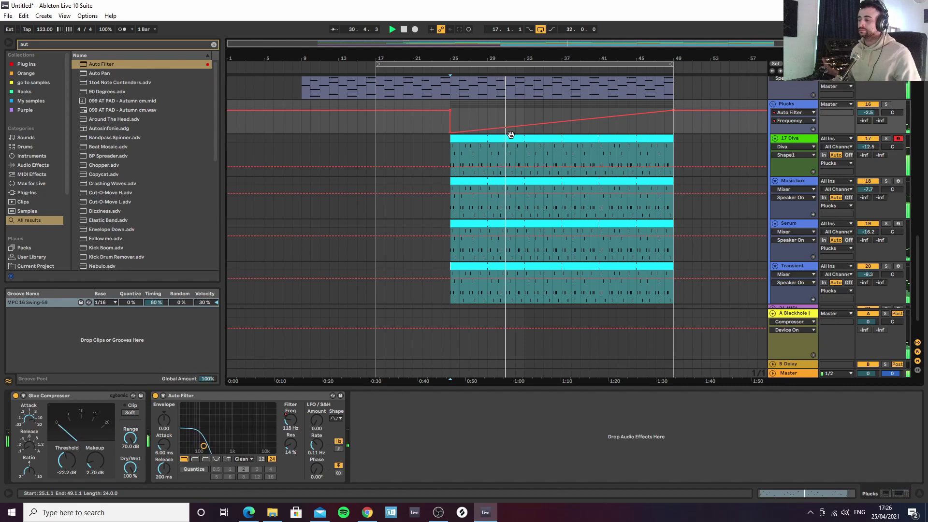
drag(524, 126, 524, 123)
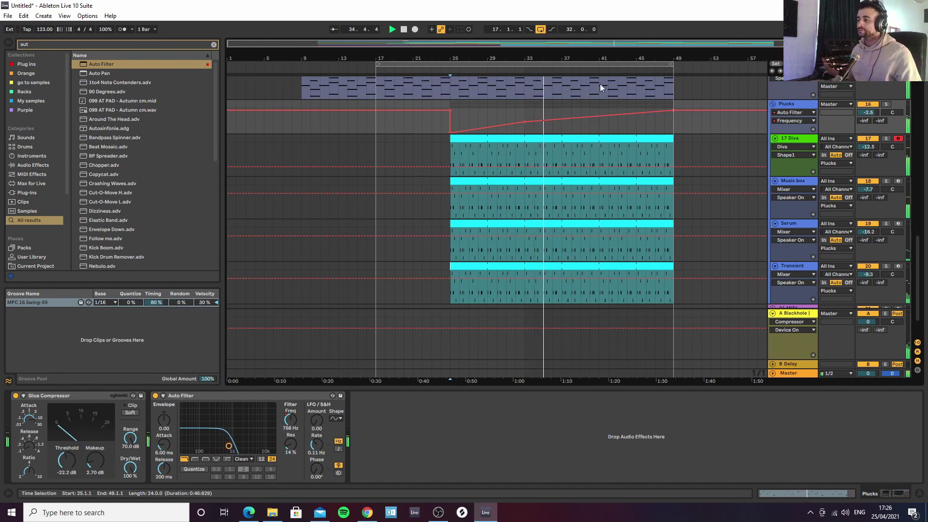
Pan the Music box track to 19L and the Serum track to 14R
drag(613, 57, 610, 60)
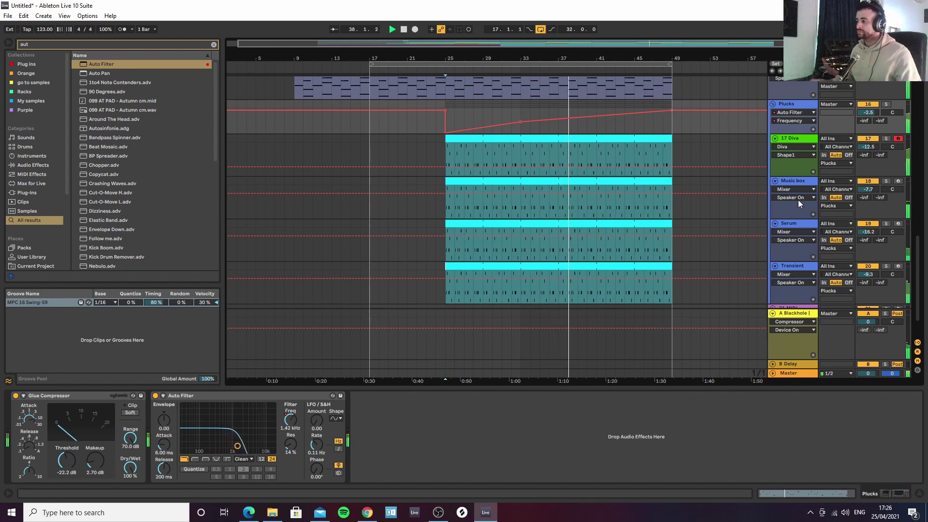
scroll(797, 195, down, 3)
drag(889, 147, 889, 154)
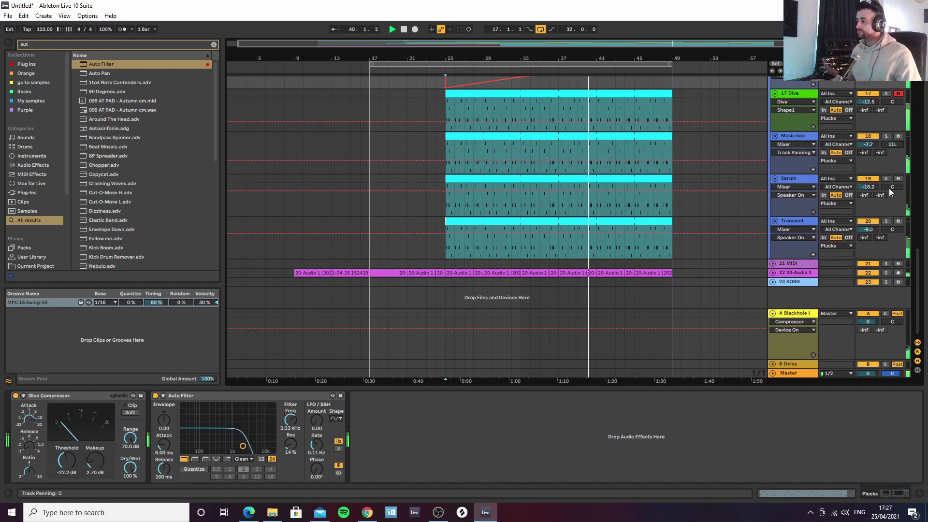
drag(889, 189, 889, 183)
drag(890, 150, 890, 163)
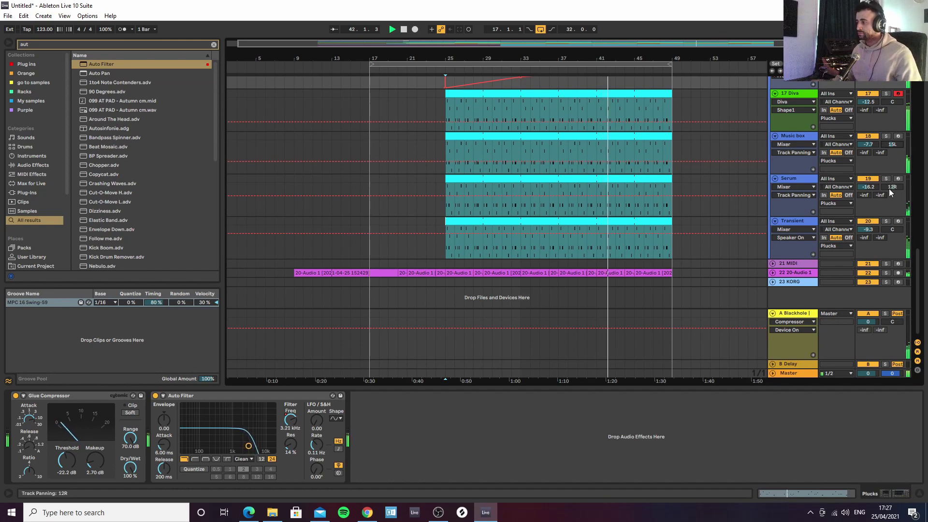
drag(892, 147, 893, 152)
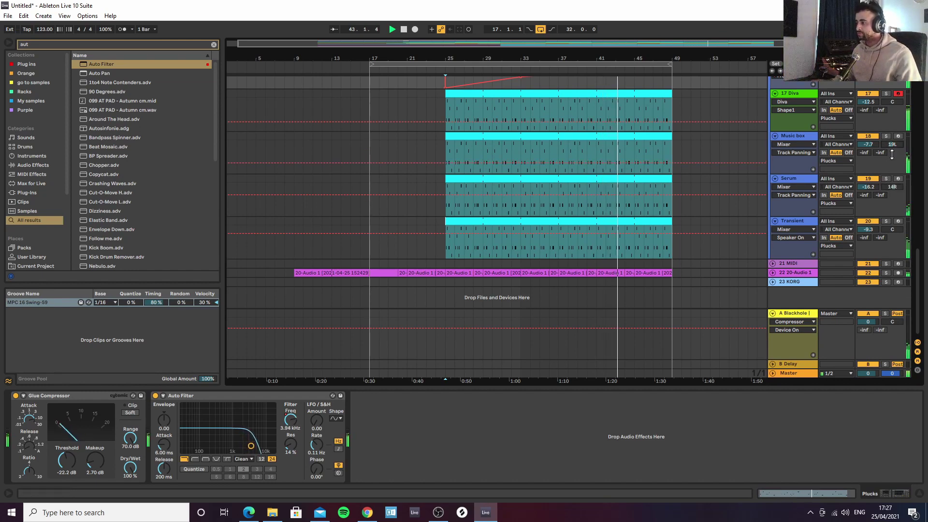
Solo the Serum and Music box tracks in turn to check their panning, leaving both unsoloed
click(887, 180)
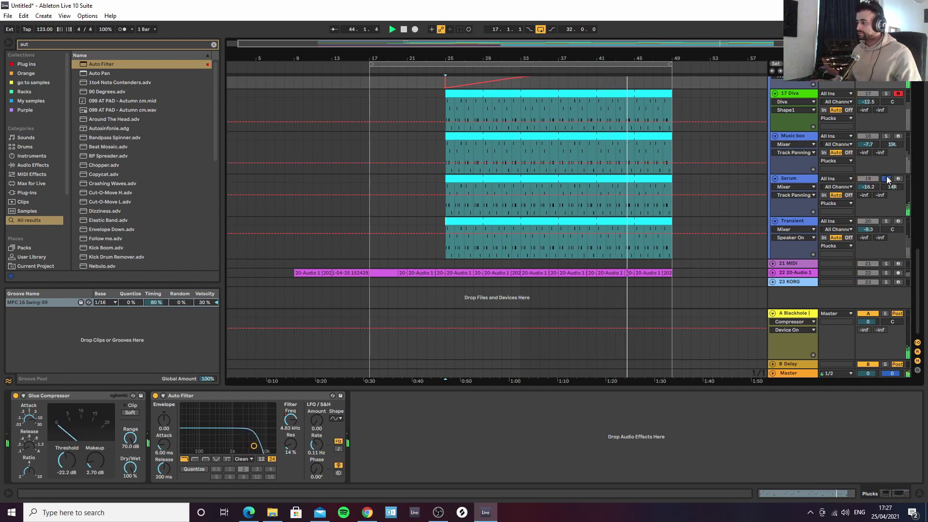
click(887, 180)
click(886, 137)
click(885, 136)
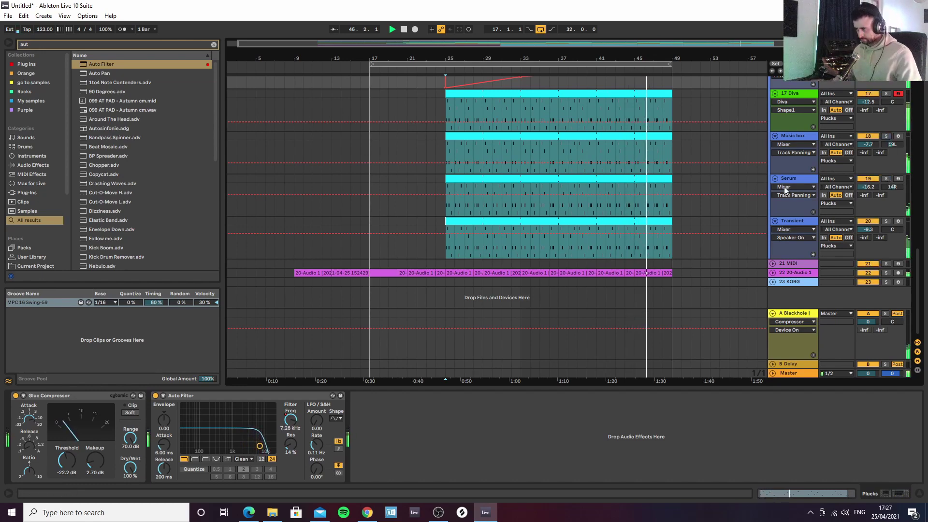
Hide the automation lanes, stop playback and place the insert marker at bar 25 on the 15 LABS track
scroll(865, 130, up, 3)
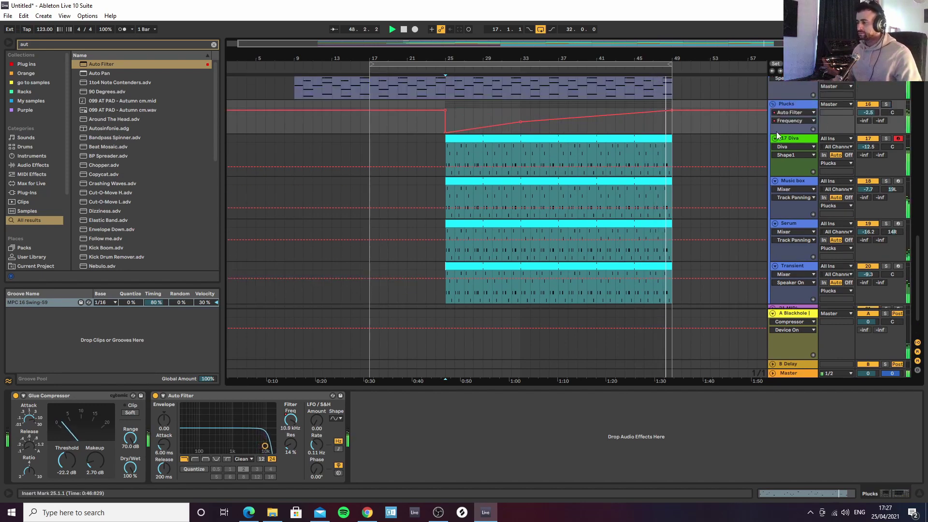
scroll(798, 146, down, 3)
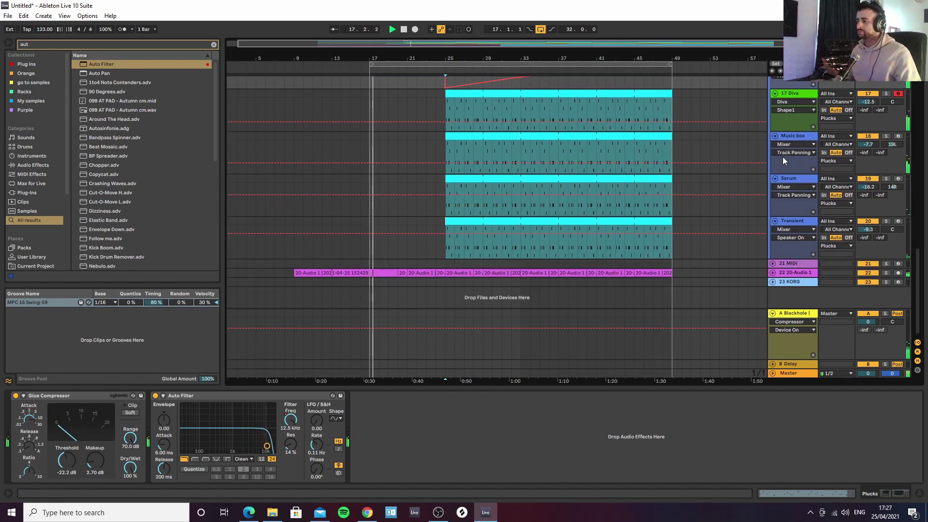
key(a)
scroll(512, 106, up, 6)
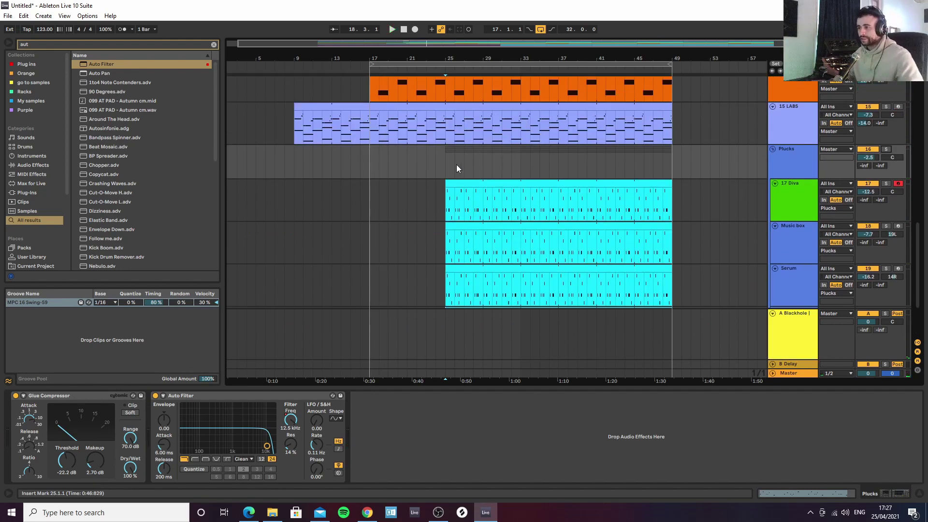
click(431, 106)
scroll(502, 150, up, 1)
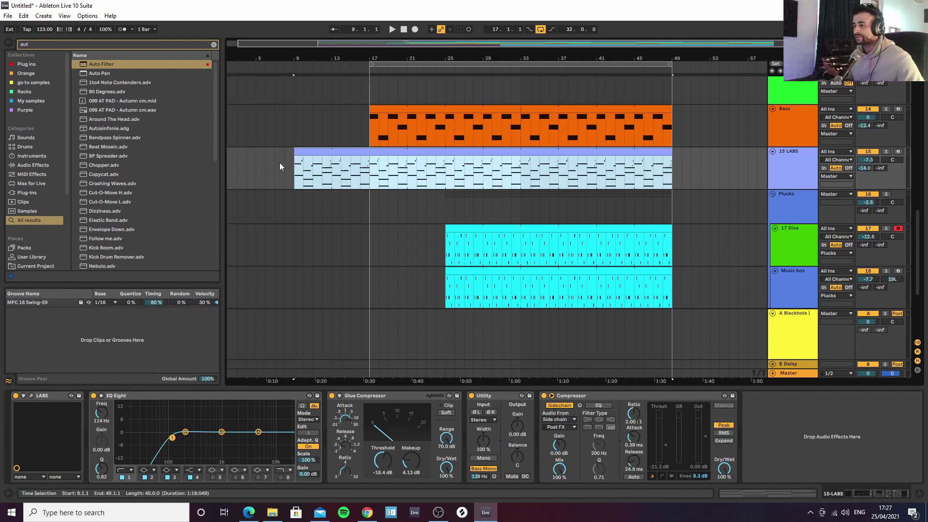
click(445, 167)
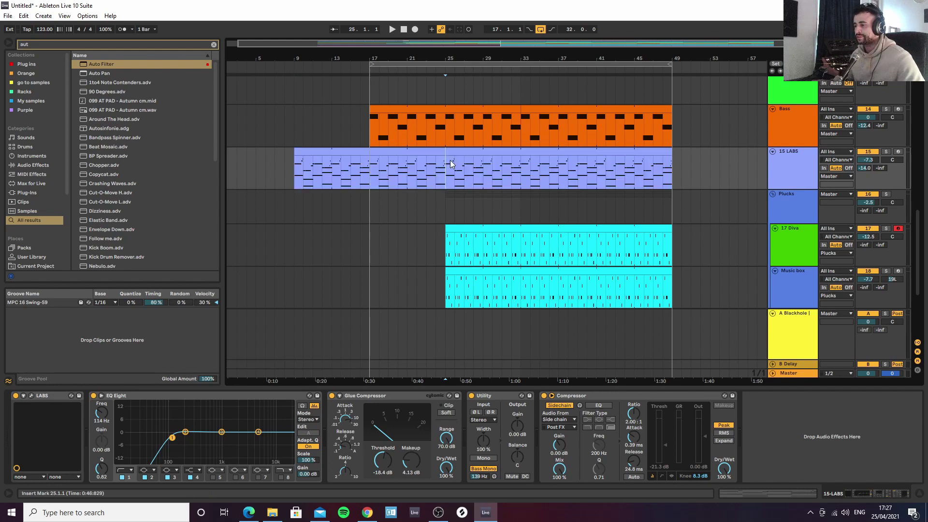
Unfold the 22 20-Audio 1 track, audition it from bar 17 and delete its first clip over bars 9 to 20
scroll(447, 177, down, 3)
click(771, 272)
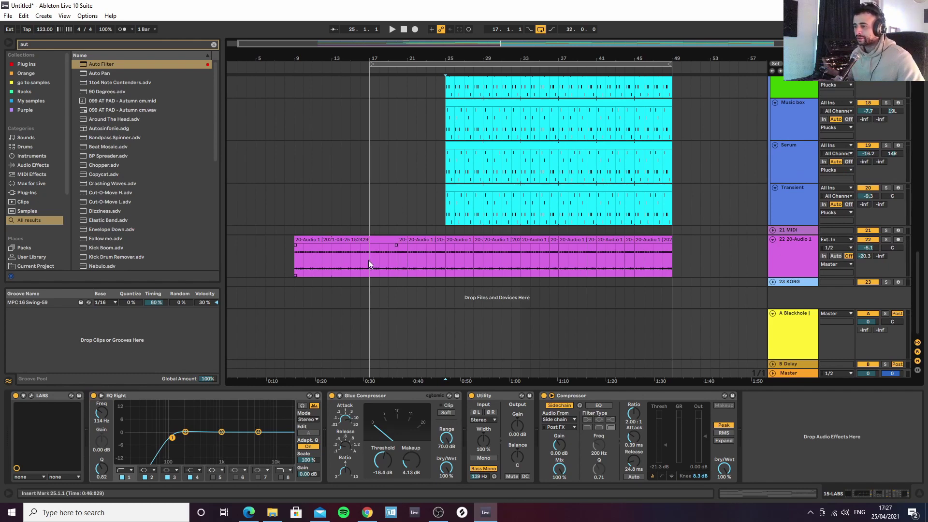
click(369, 260)
key(space)
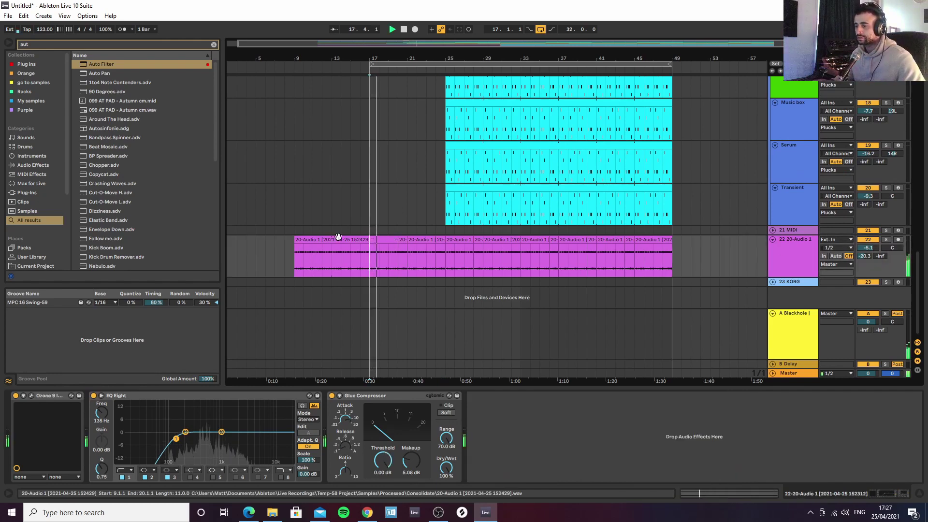
key(space)
click(306, 238)
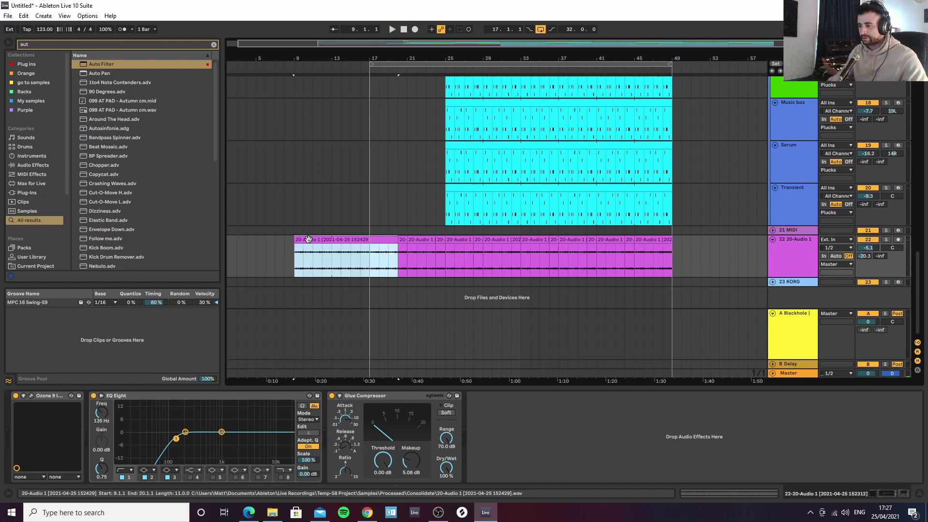
key(Delete)
Play from bar 9 and add a fade-in across the 20-Audio 1 clip between bars 20 and 21
click(294, 259)
key(space)
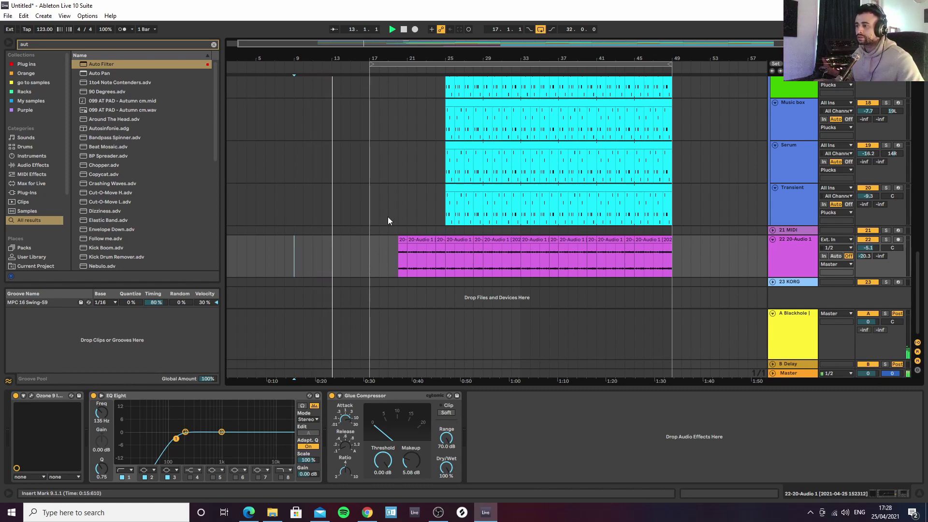
click(400, 240)
drag(397, 53, 440, 241)
drag(473, 56, 410, 40)
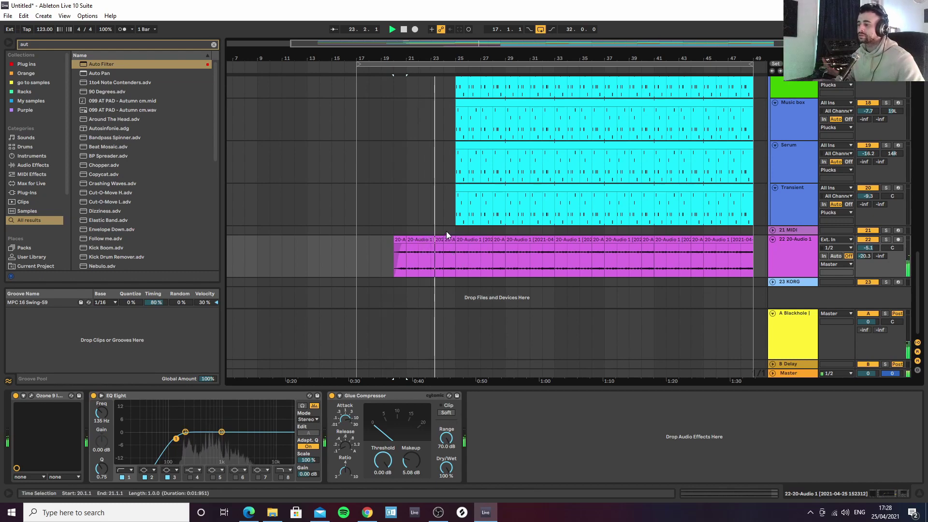
click(415, 244)
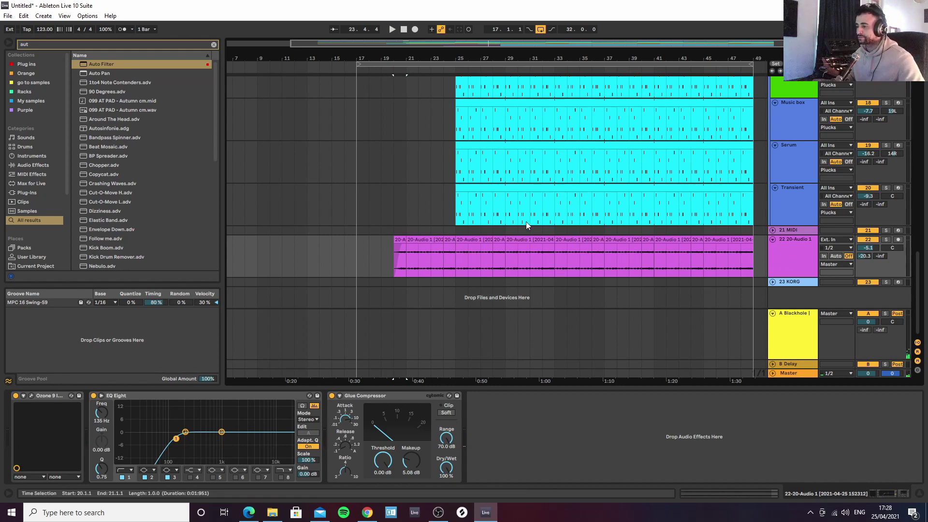
Delete the 20-Audio 1 clips from bar 20 to 24, fade in the clip at bar 24 and play from there
double_click(471, 241)
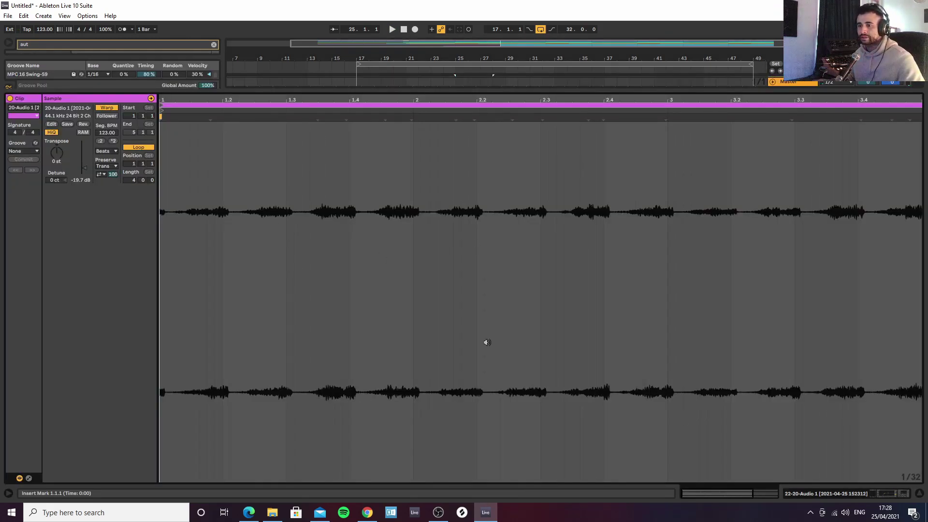
click(918, 493)
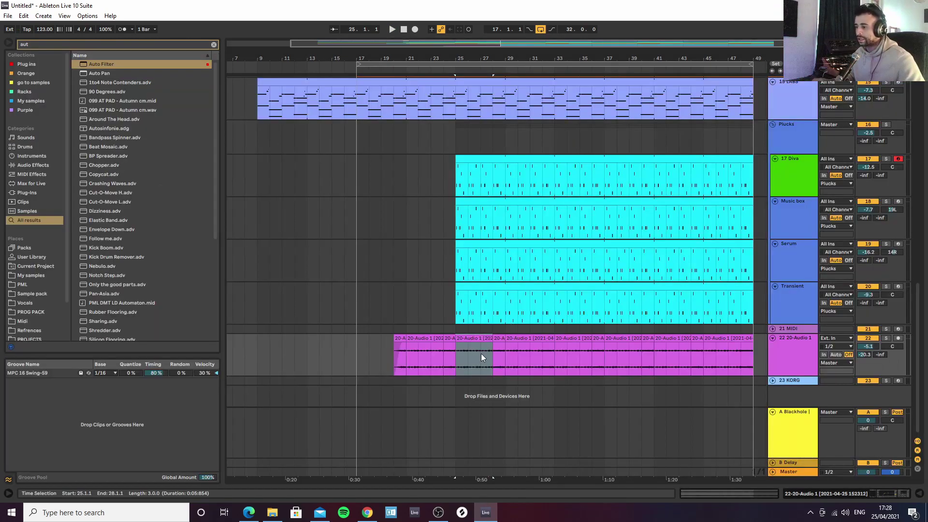
drag(391, 356, 443, 346)
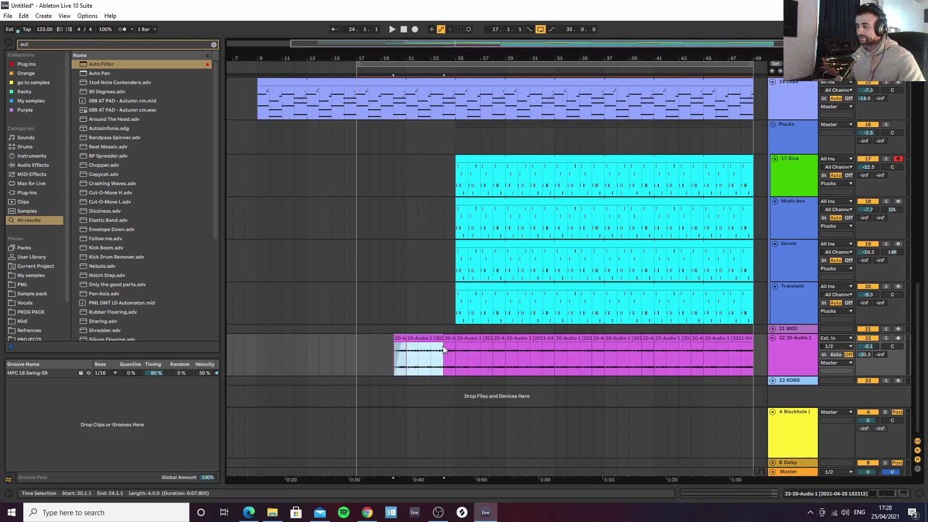
key(Delete)
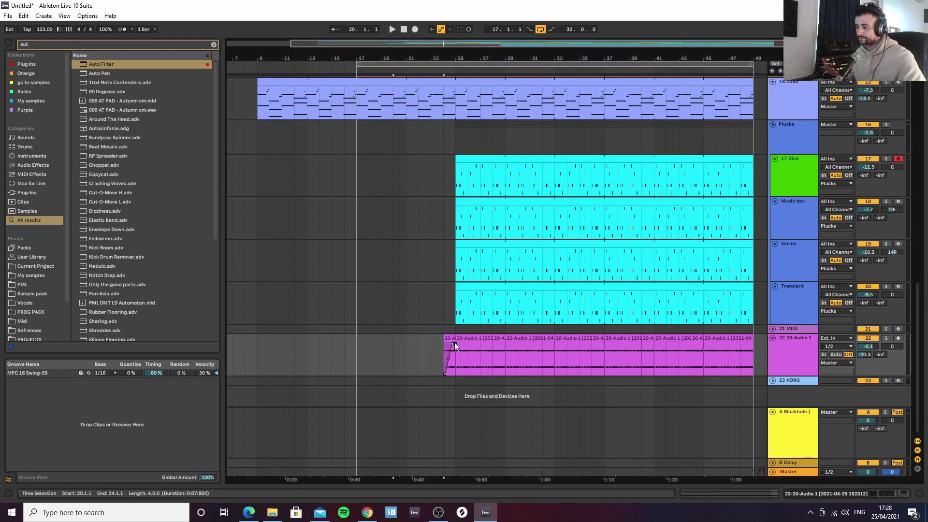
click(441, 351)
key(space)
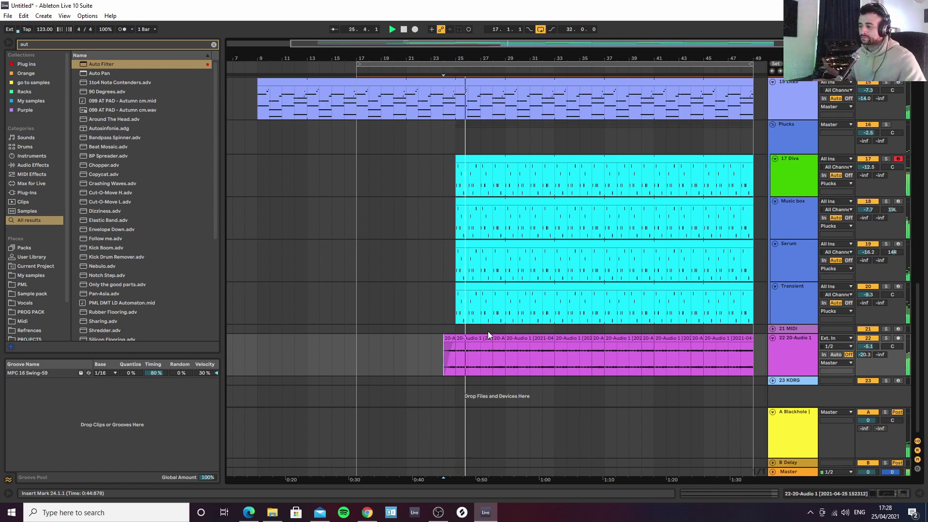
Set the transposition of the 20-Audio 1 clip at bars 29 to 33 to 7 st
double_click(508, 349)
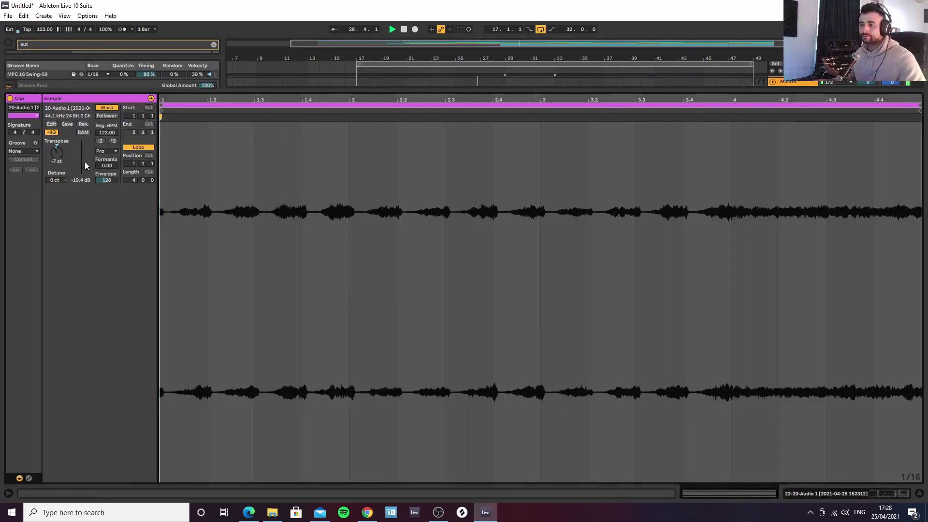
drag(60, 158, 59, 140)
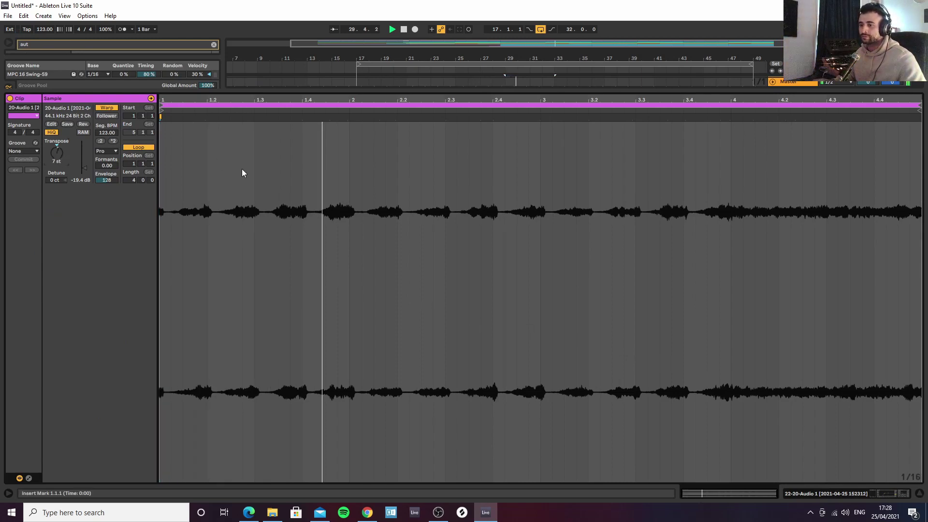
Undo the 7 st transposition of the 20-Audio 1 clip at bars 29 to 33 and play it back
key(ctrl+z)
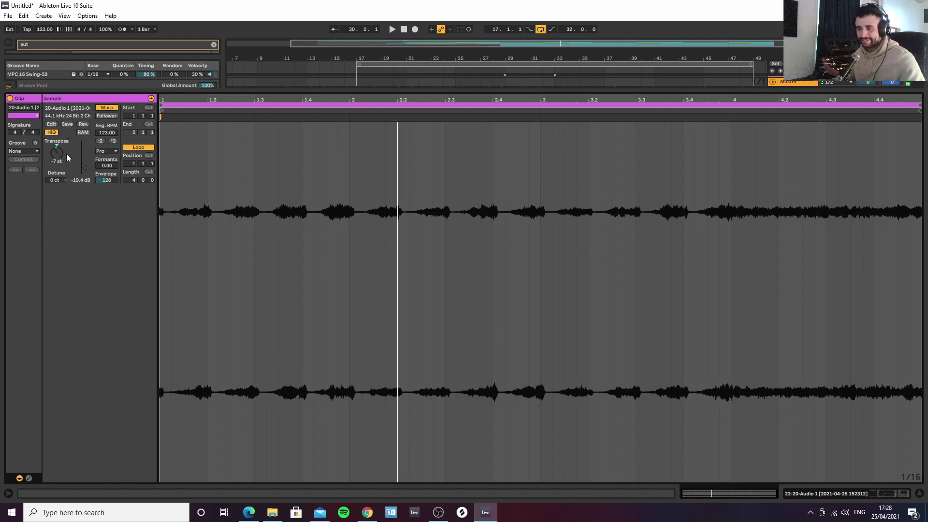
key(space)
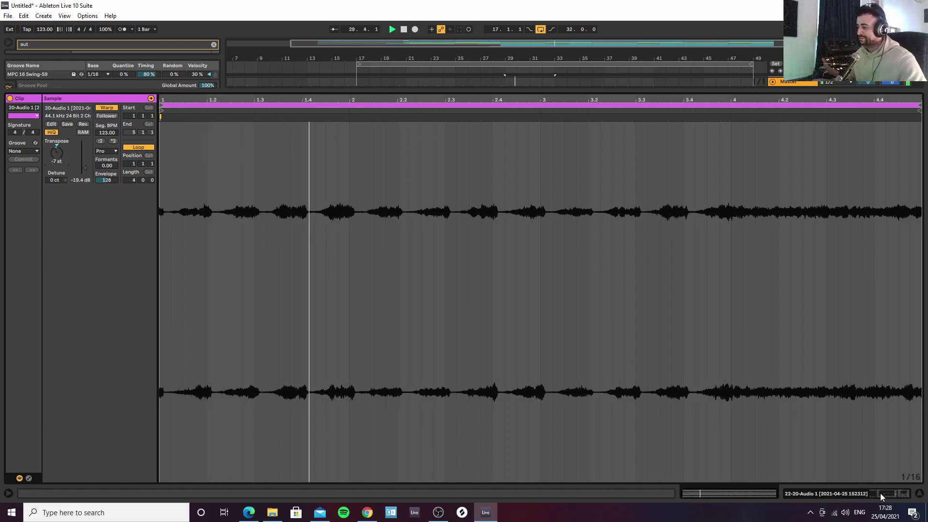
click(919, 493)
drag(666, 57, 623, 70)
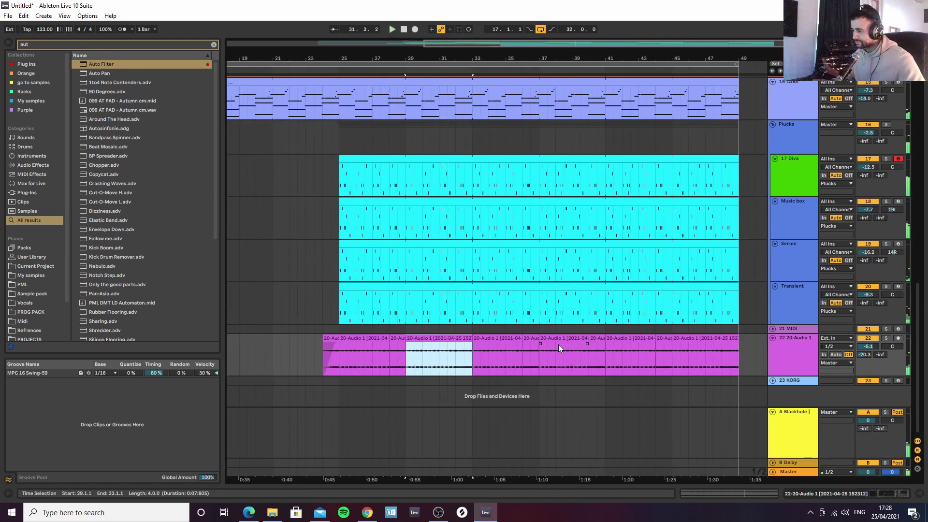
Check the 20-Audio 1 clip at bars 37 to 40, copy it to bar 29 and play from bar 24
double_click(558, 348)
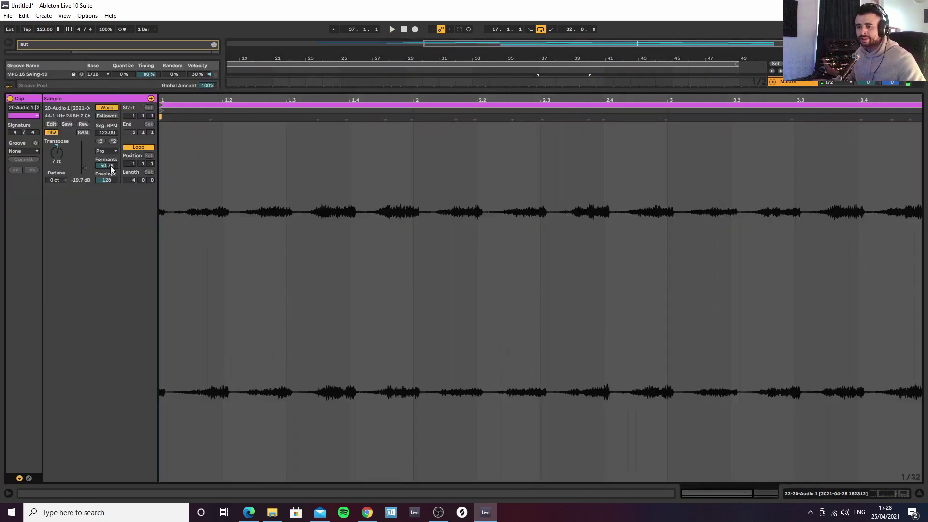
click(919, 494)
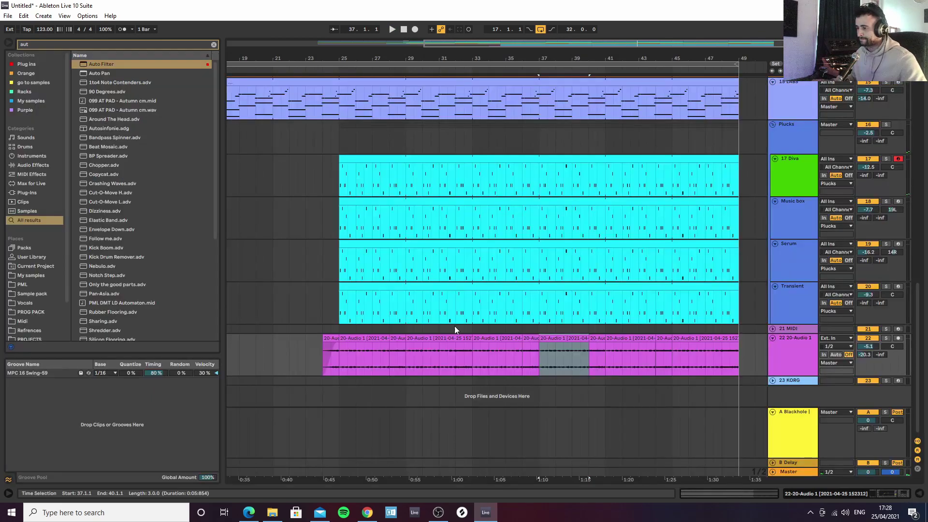
click(560, 341)
drag(560, 342, 413, 347)
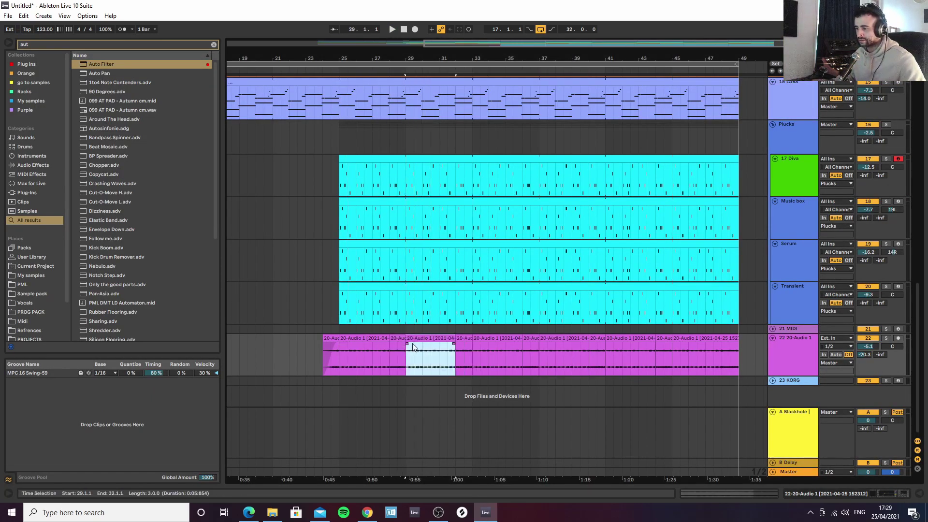
click(323, 353)
key(space)
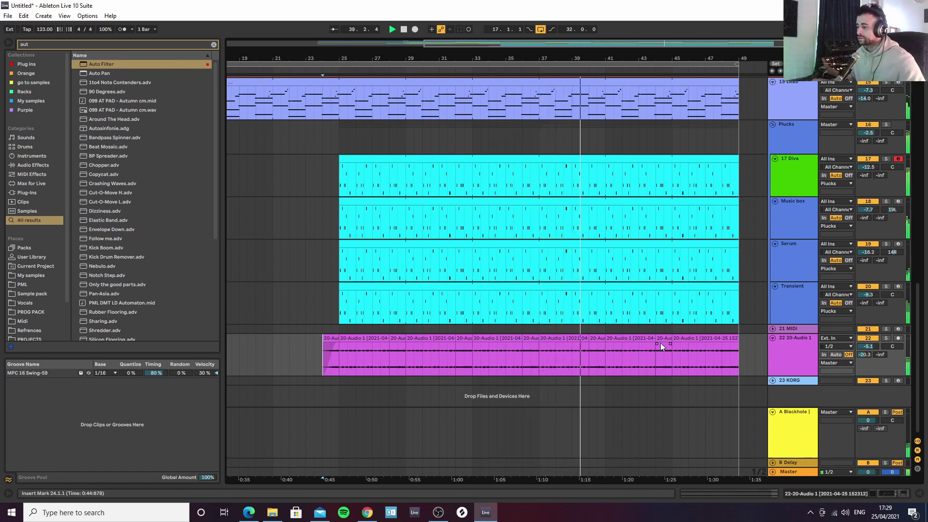
Check the sample settings of the 20-Audio 1 clips starting at bars 41 and 45 during playback
double_click(635, 342)
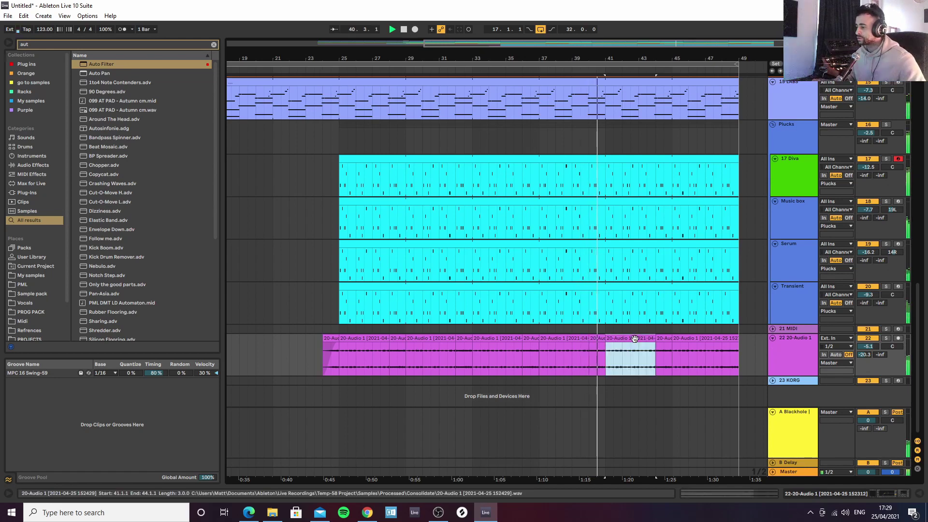
click(919, 493)
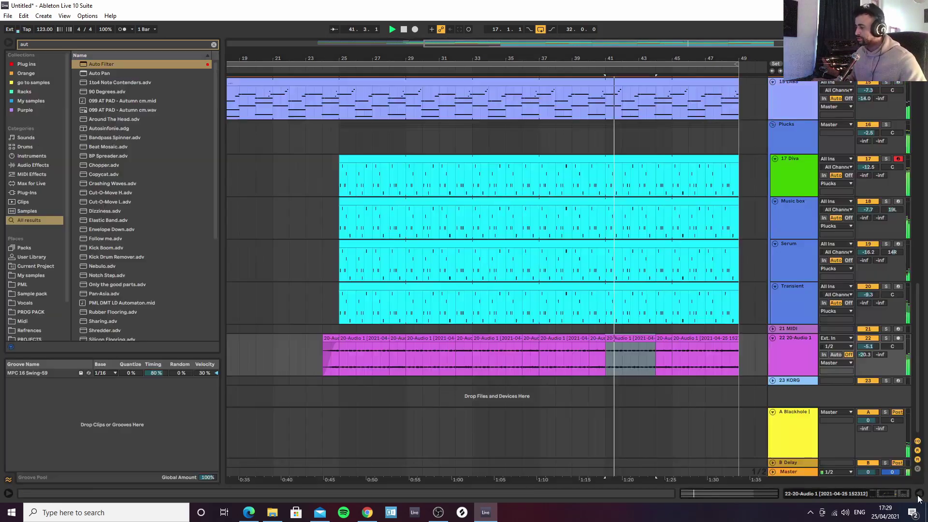
double_click(688, 339)
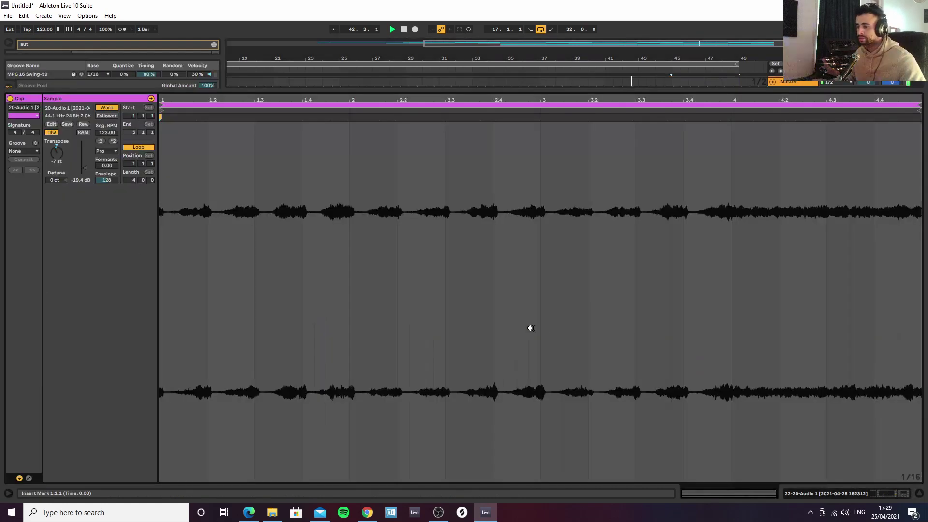
click(920, 494)
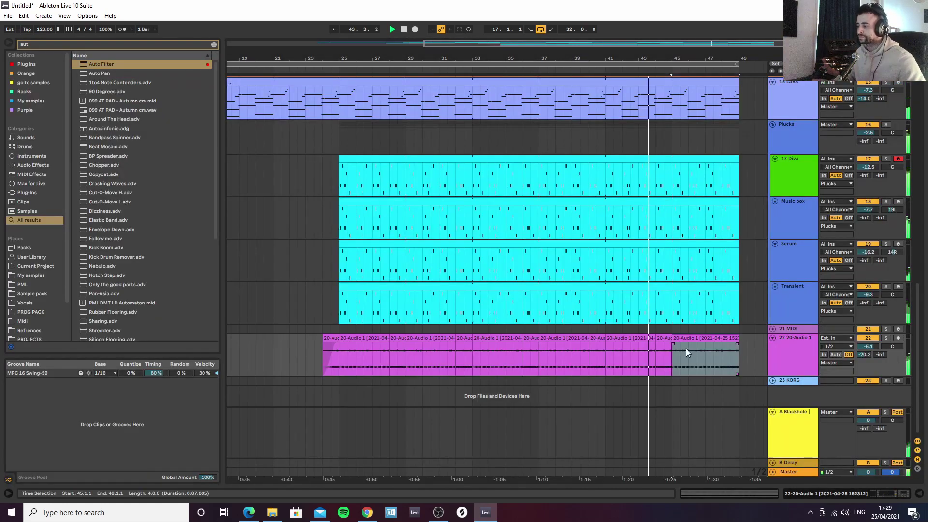
Try to copy the three-bar 20-Audio 1 clip from bar 29 to bar 46
click(489, 337)
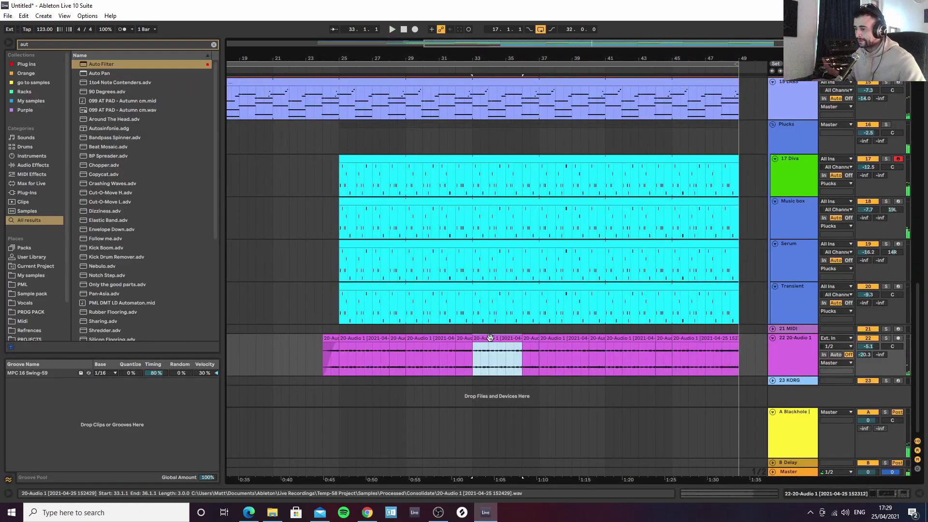
click(418, 337)
click(706, 339)
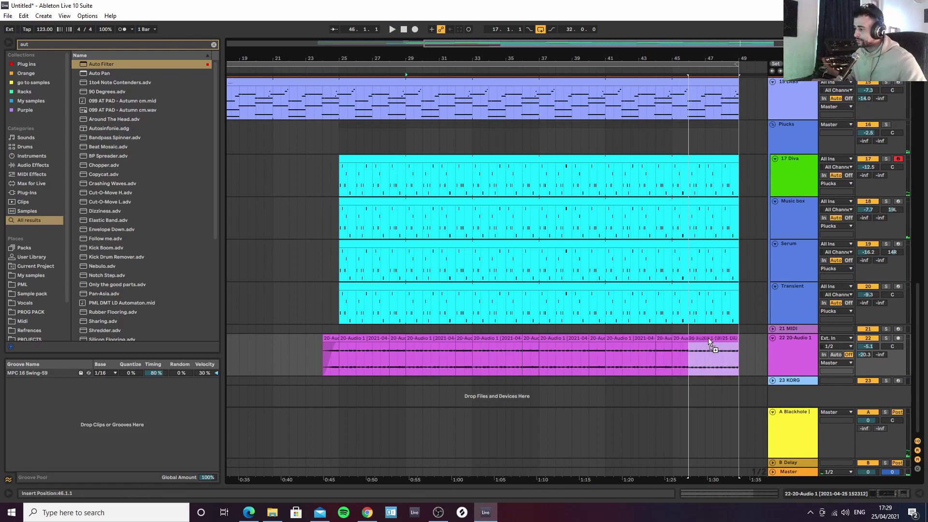
drag(708, 339, 708, 339)
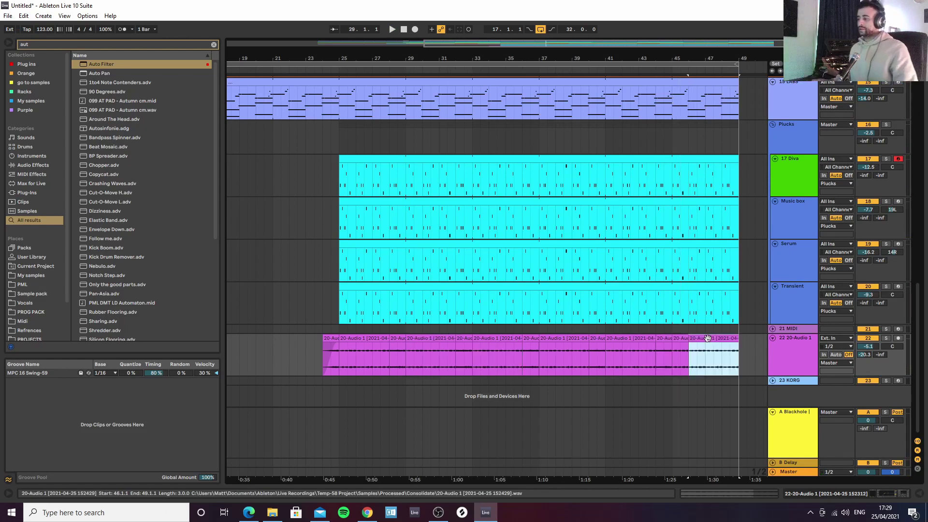
key(ctrl+z)
Copy the three-bar 20-Audio 1 clip from bar 29 to bar 45 and consolidate bars 41 to 49 into one clip
drag(421, 339, 689, 346)
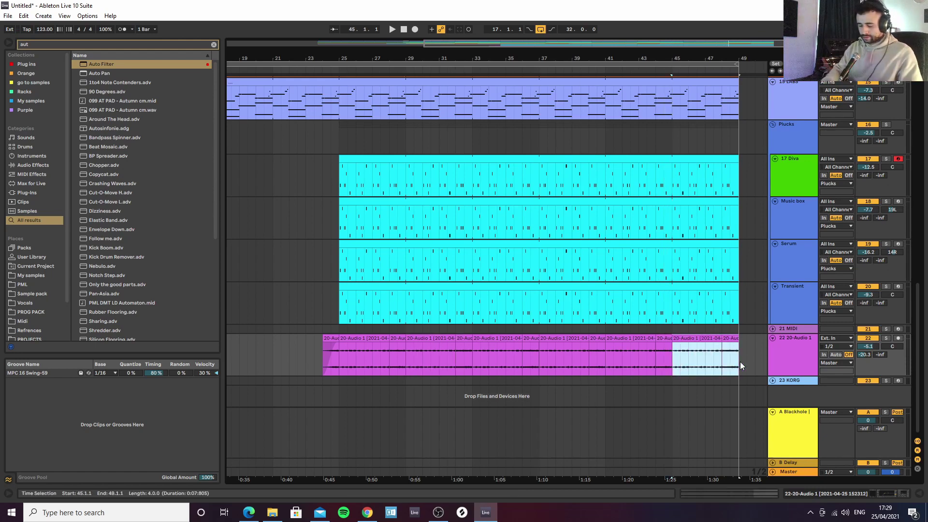
key(ctrl+j)
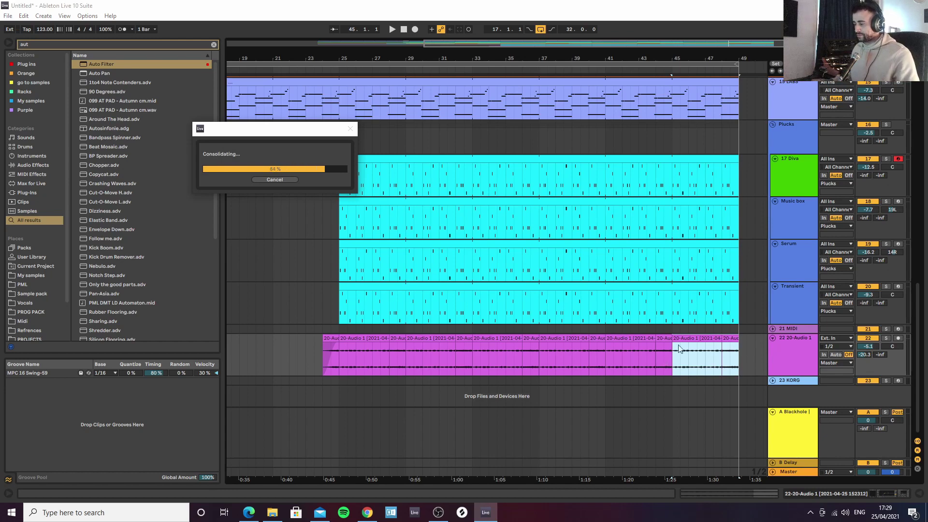
drag(609, 359, 729, 363)
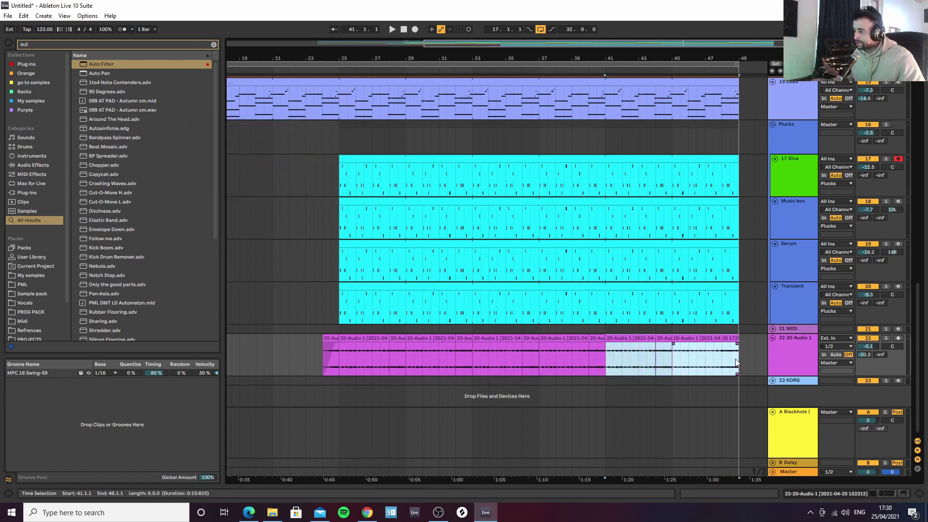
key(ctrl+j)
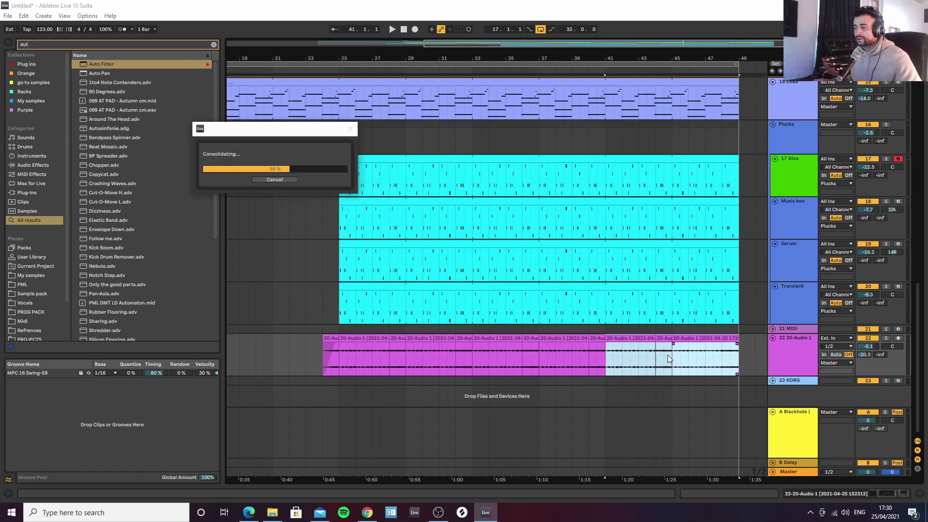
Turn on looping for the consolidated 20-Audio 1 clip, extend its start back to bar 25 and play it
double_click(642, 339)
click(134, 147)
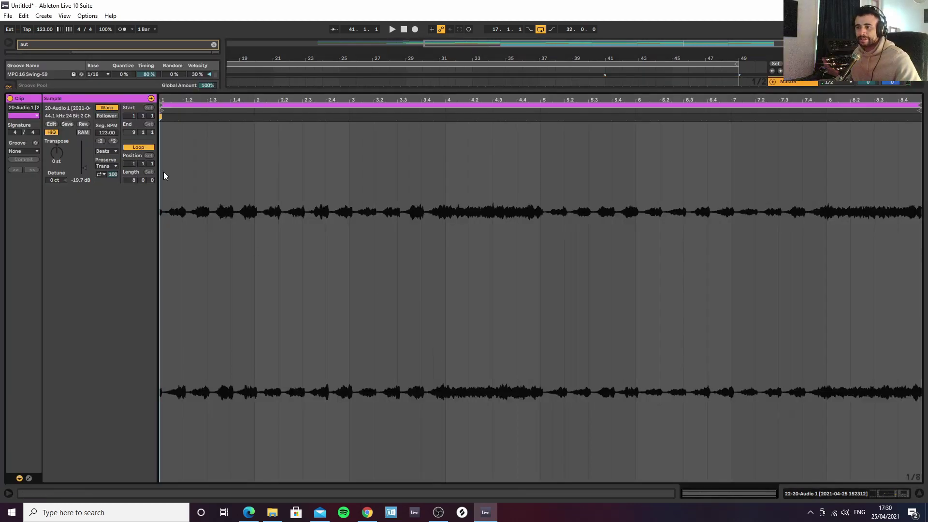
click(920, 494)
drag(605, 344, 339, 344)
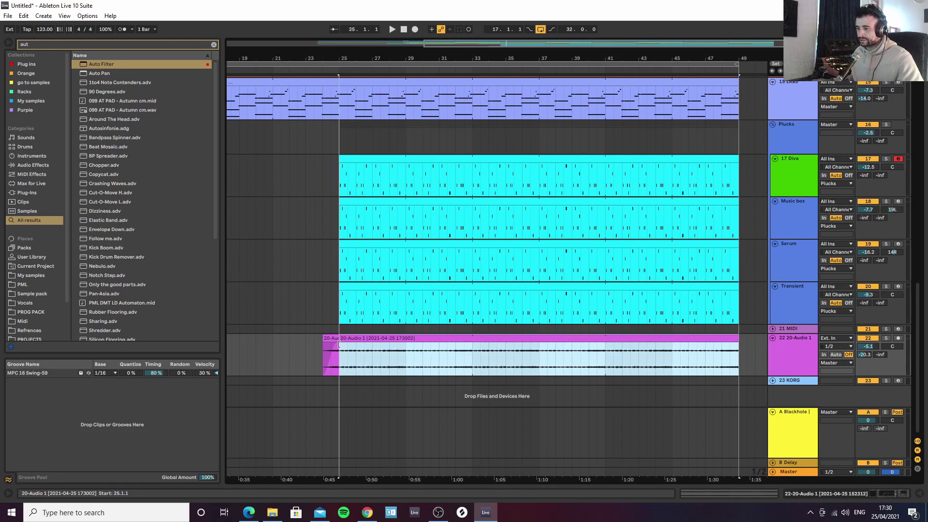
key(space)
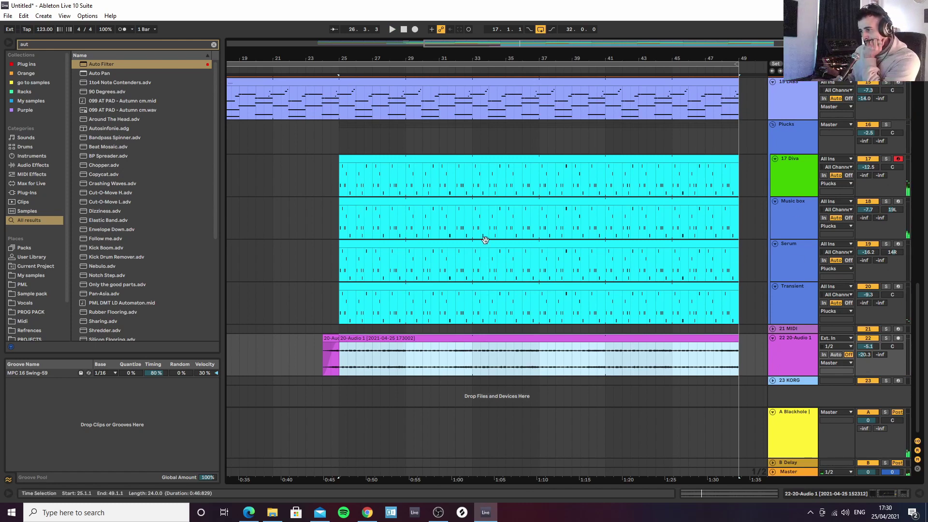
Review the pluck clips from bar 25 to 49 and examine the note pattern in the 17 Diva clip
drag(490, 59, 518, 63)
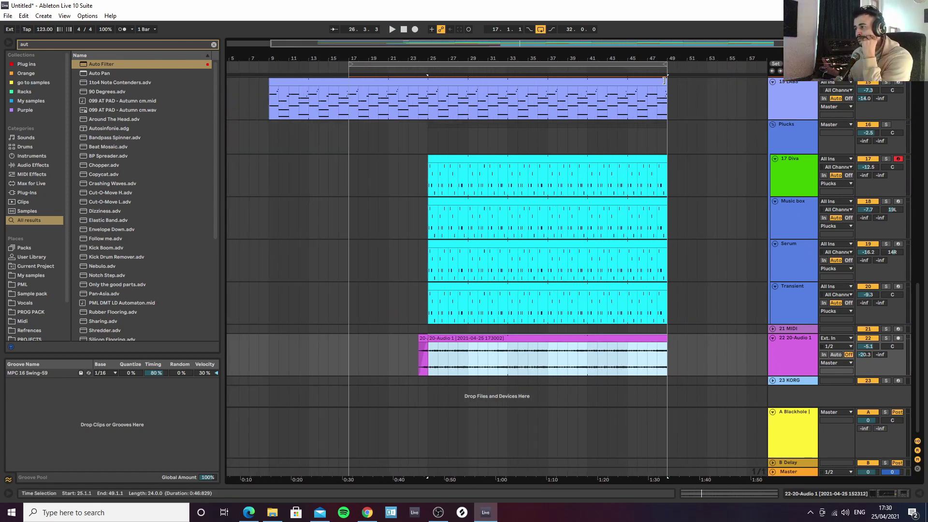
drag(636, 59, 604, 67)
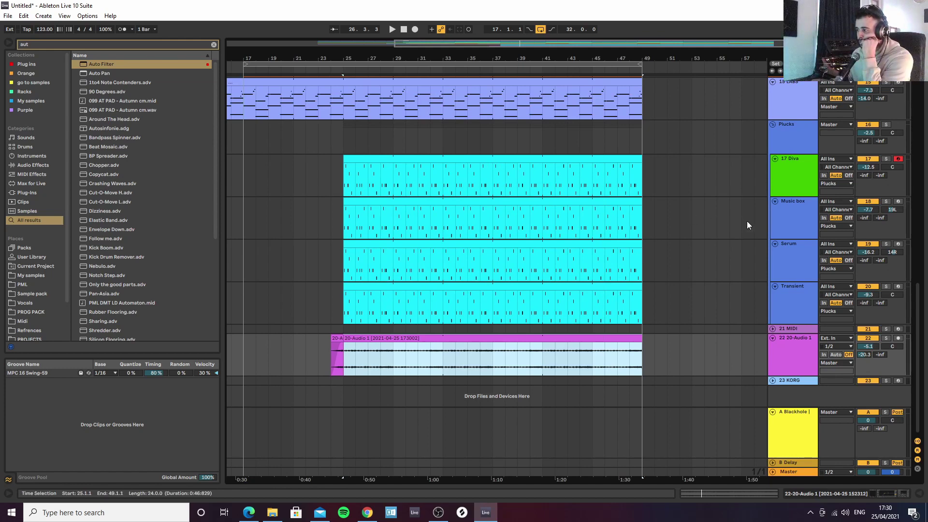
click(462, 203)
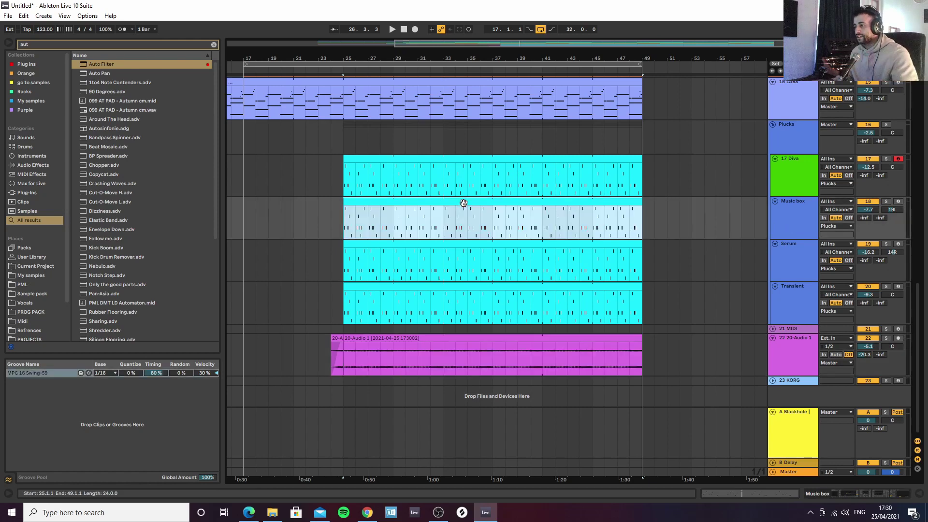
double_click(428, 159)
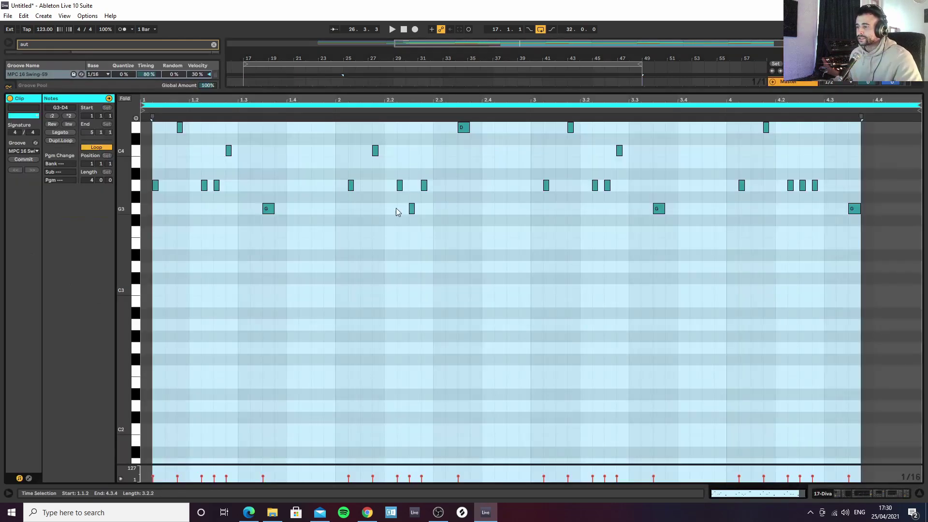
scroll(222, 198, up, 3)
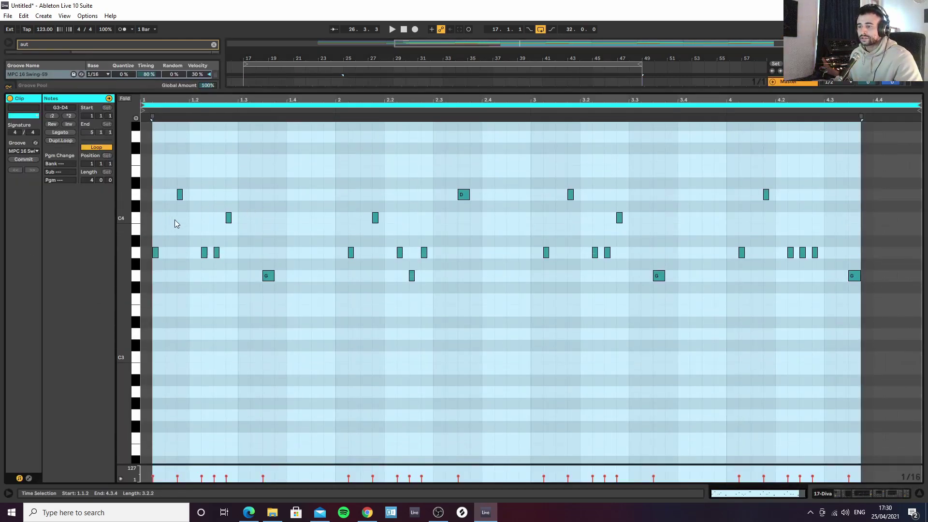
click(920, 494)
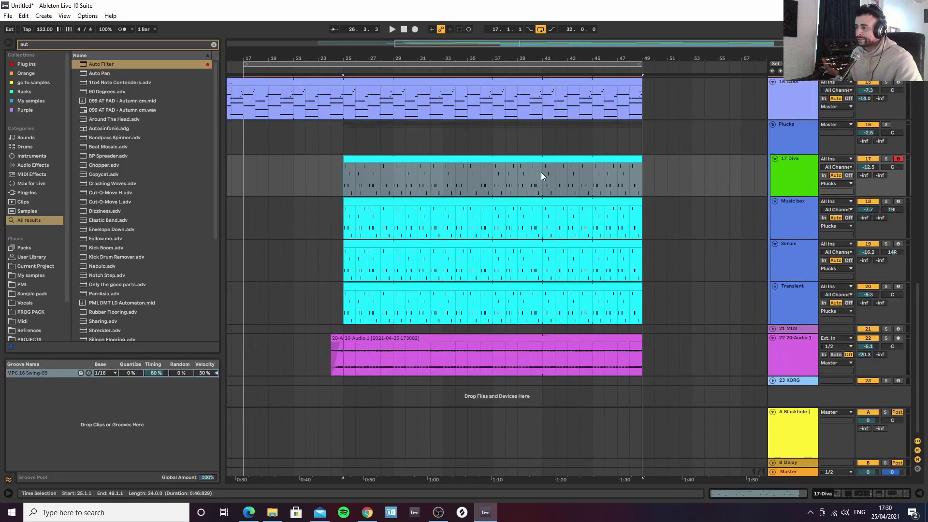
Loop bars 41 to 49 and play them, toggling individual pluck tracks to compare their sound
drag(541, 174, 568, 179)
key(ctrl+l)
key(space)
drag(597, 58, 555, 127)
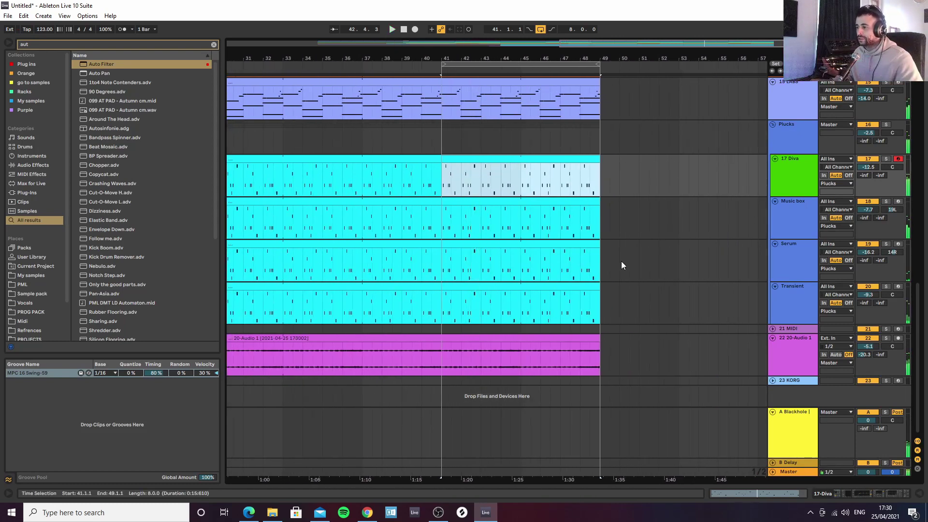
click(837, 230)
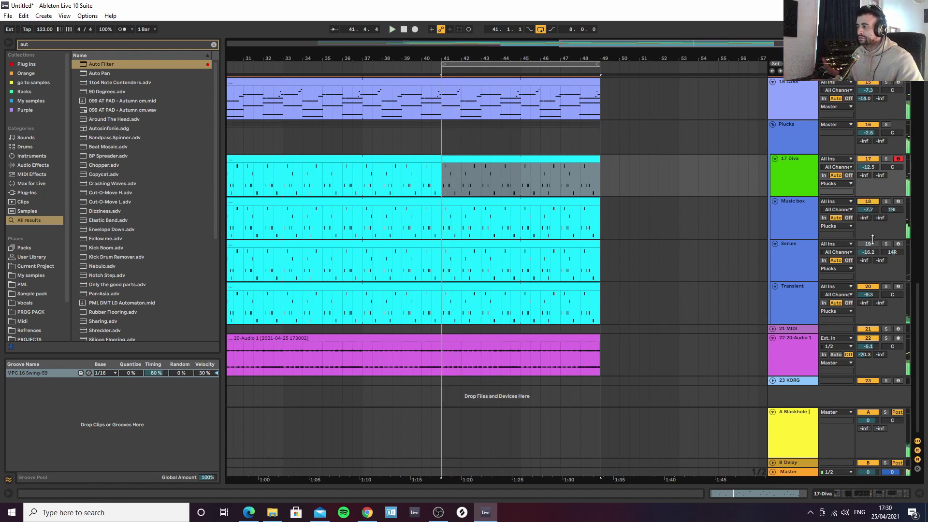
click(867, 201)
Rework the opening of the 17 Diva clip by placing a C4 note at 1.1.3 and a D4 note at 1.1.4
double_click(475, 159)
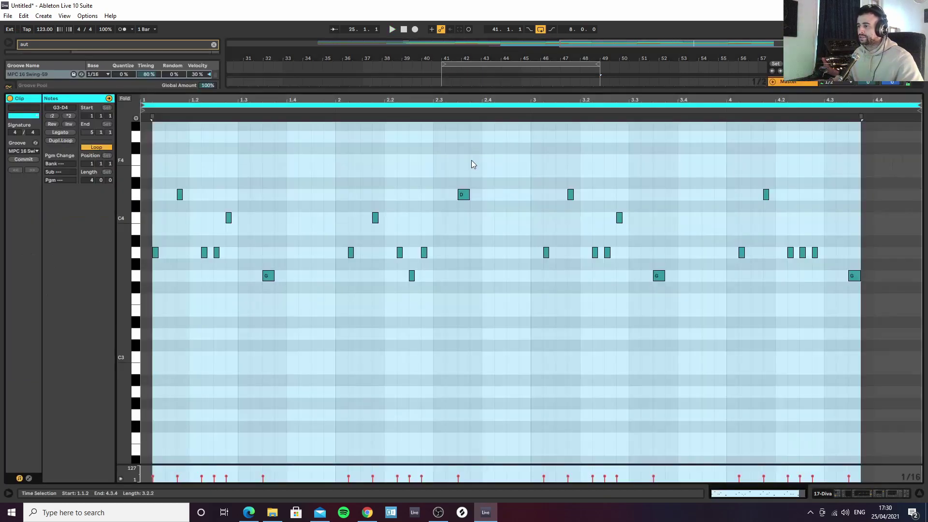
click(164, 200)
click(180, 194)
key(Delete)
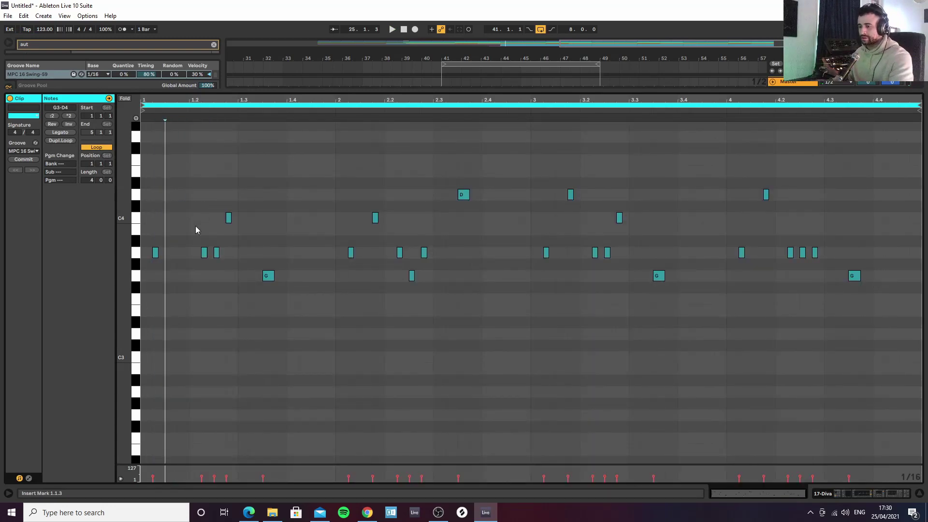
click(155, 252)
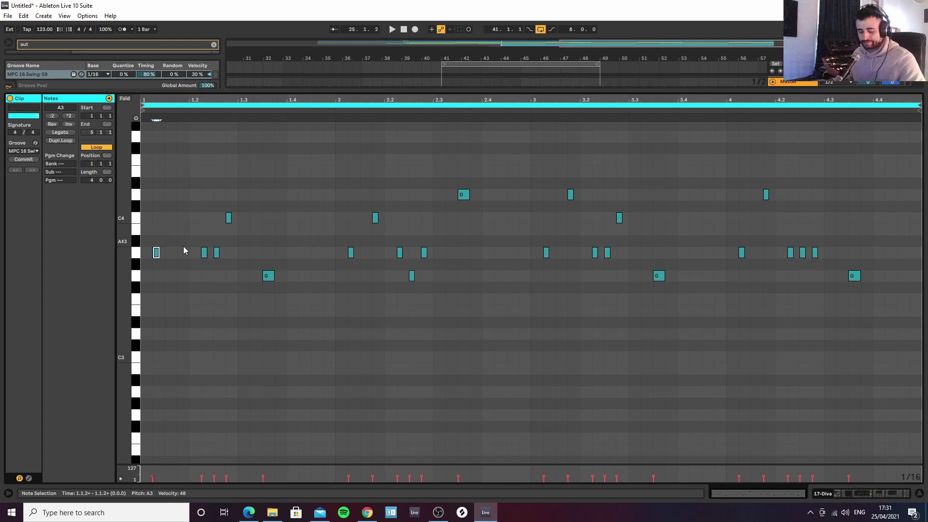
click(177, 251)
drag(155, 252, 166, 223)
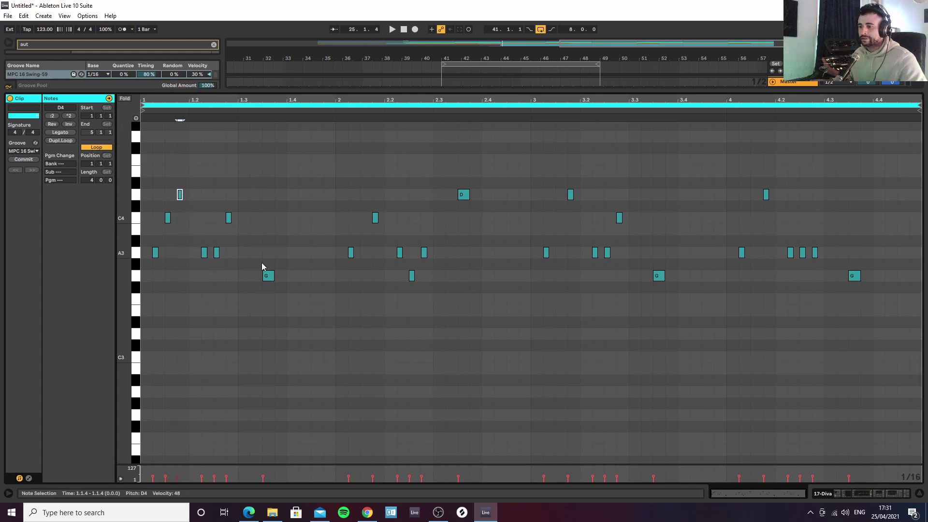
Delete all notes from beat 1.3 onward in the 17 Diva clip and raise the note at 1.2.3 to B3
drag(242, 300, 874, 153)
key(Delete)
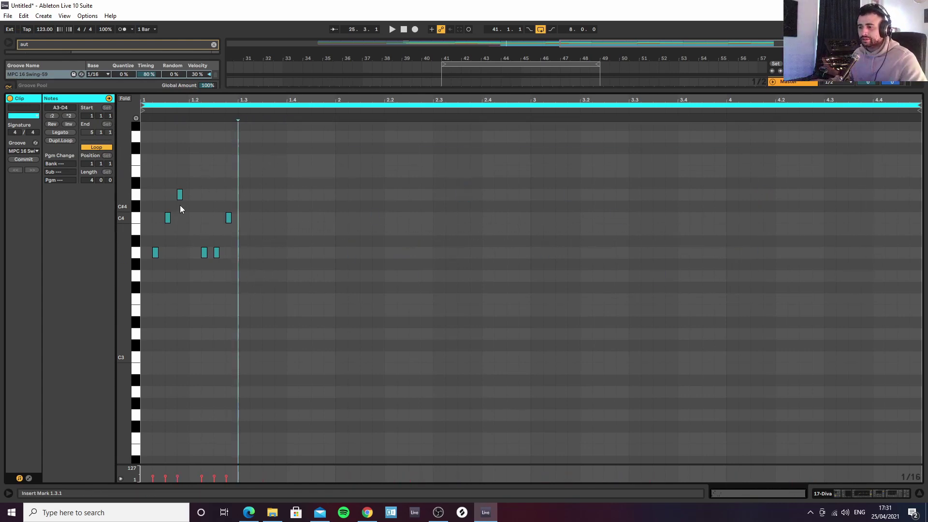
click(216, 252)
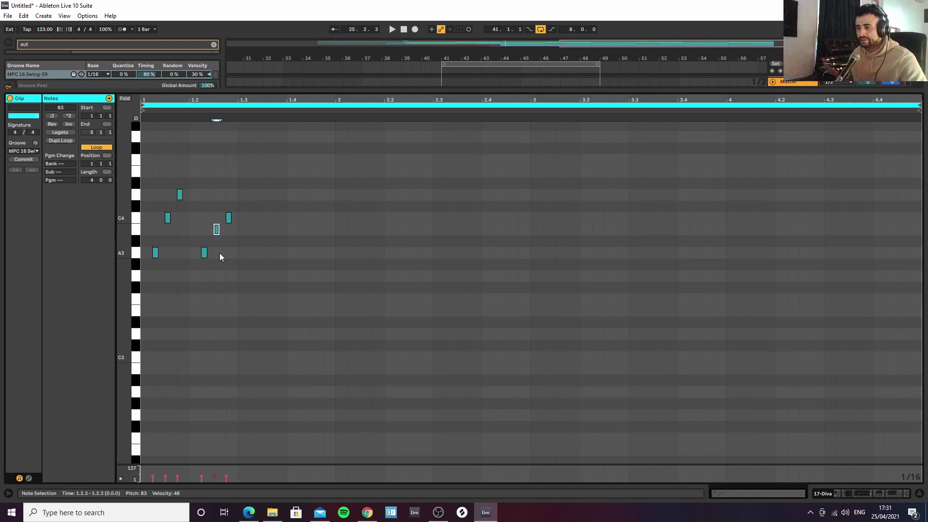
Raise the note at 1.2.3 in the 17 Diva clip to E4
key(Up)
key(Up)
key(Up)
key(Up)
key(Up)
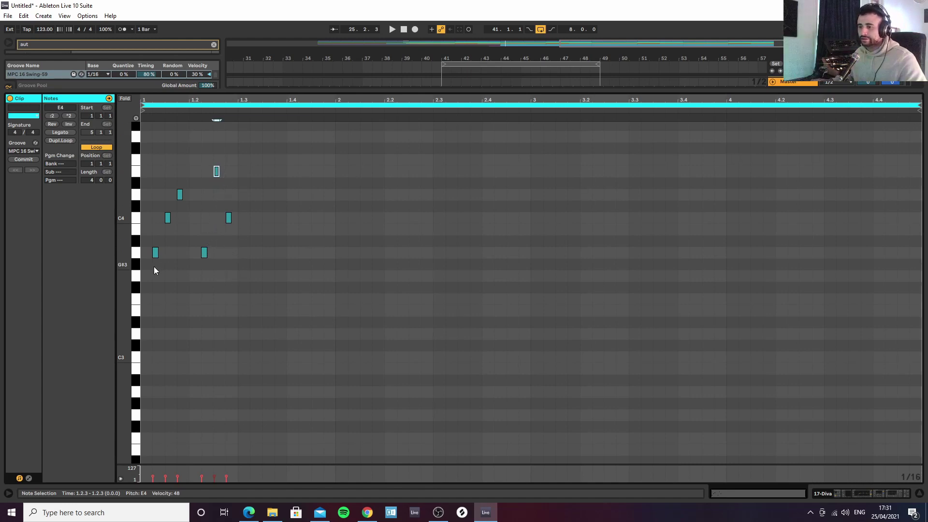
Duplicate the opening six-note phrase of the 17 Diva clip six times to fill all four bars, and play it
drag(140, 262, 248, 156)
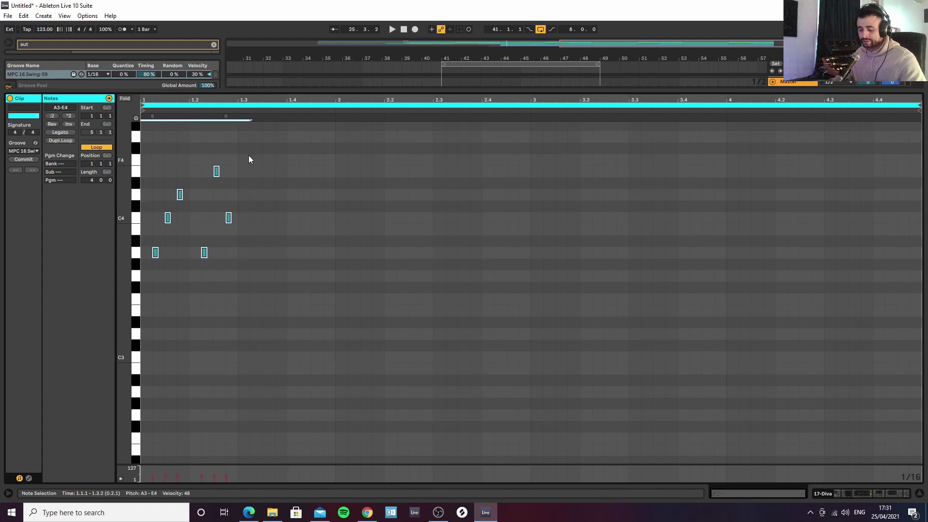
key(ctrl+d)
key(ctrl+d)
key(ctrl+d)
key(ctrl+d)
key(ctrl+d)
key(ctrl+d)
key(space)
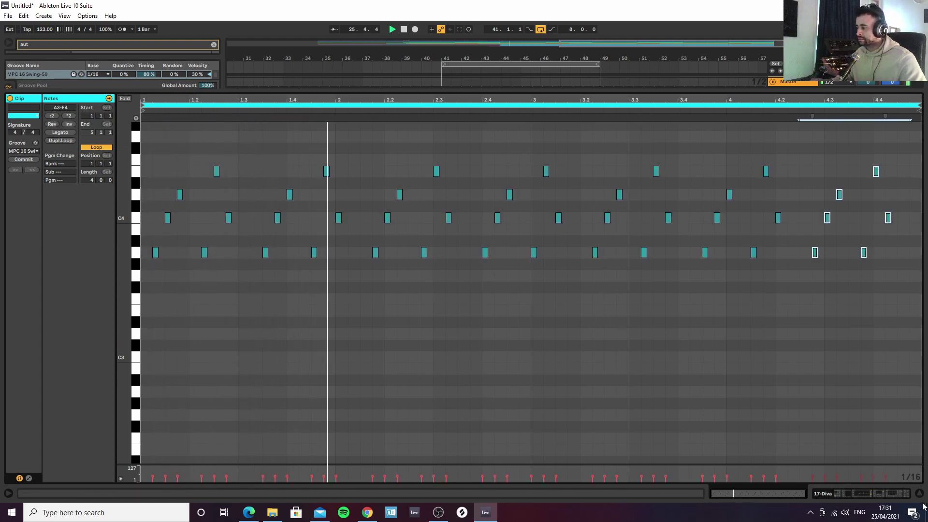
Return to the arrangement and play from bar 41, toggling the Music box and Serum tracks to compare their sound
click(882, 490)
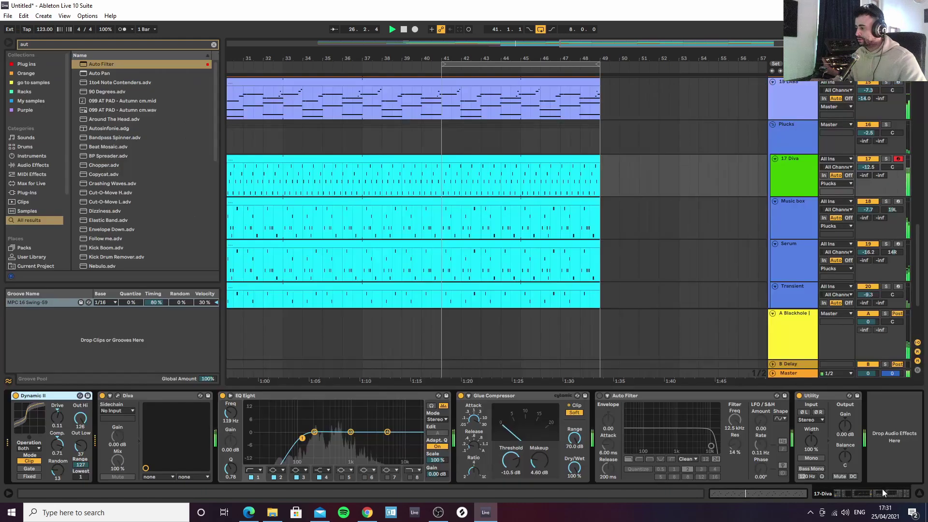
click(442, 142)
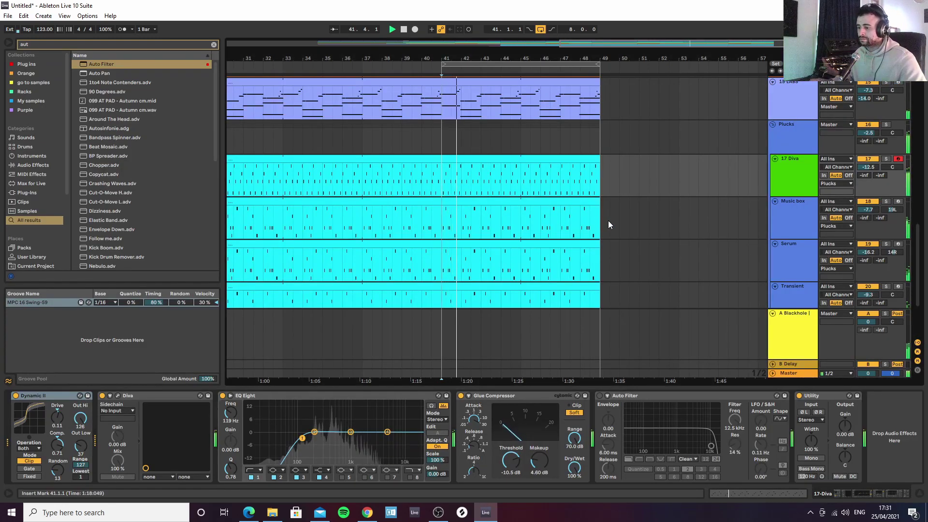
click(867, 201)
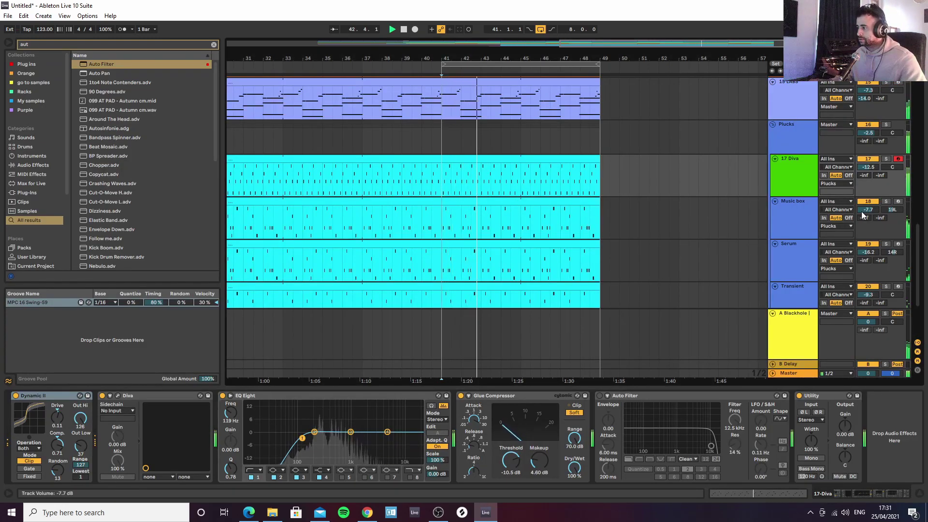
click(868, 244)
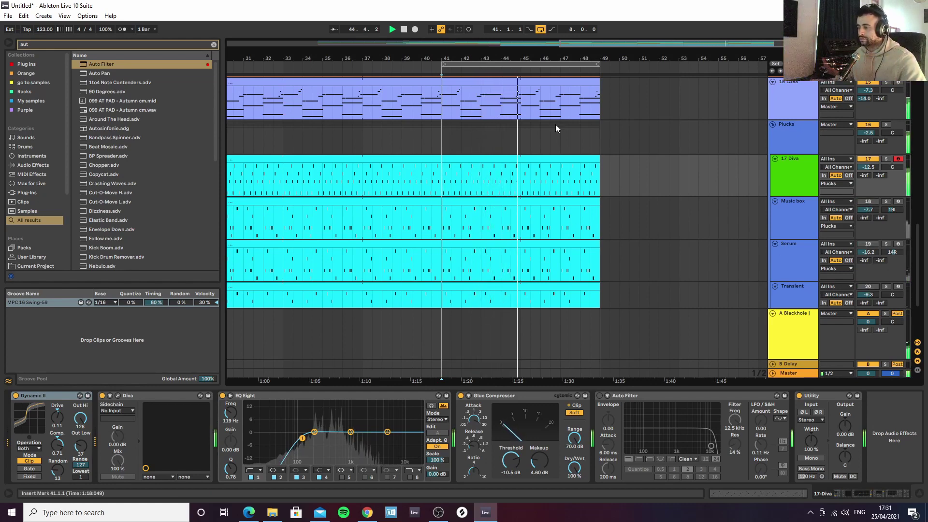
drag(542, 58, 490, 77)
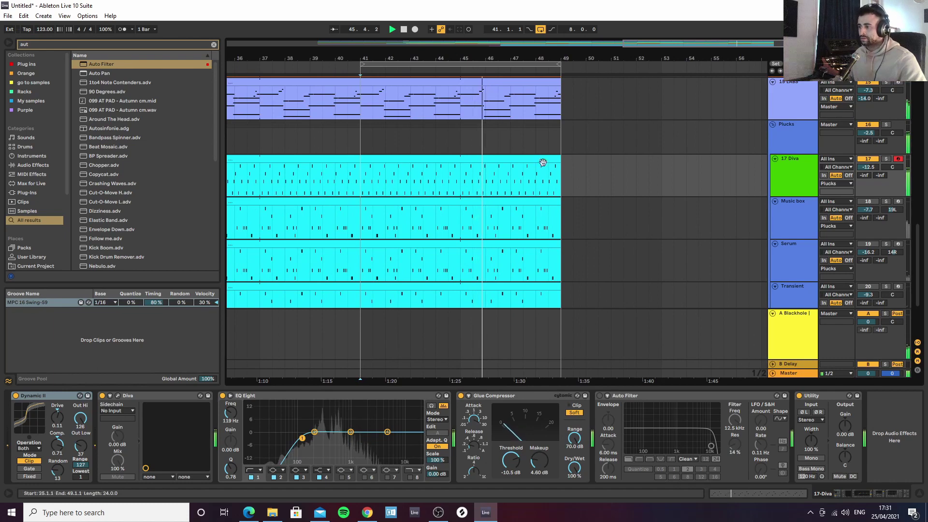
click(801, 180)
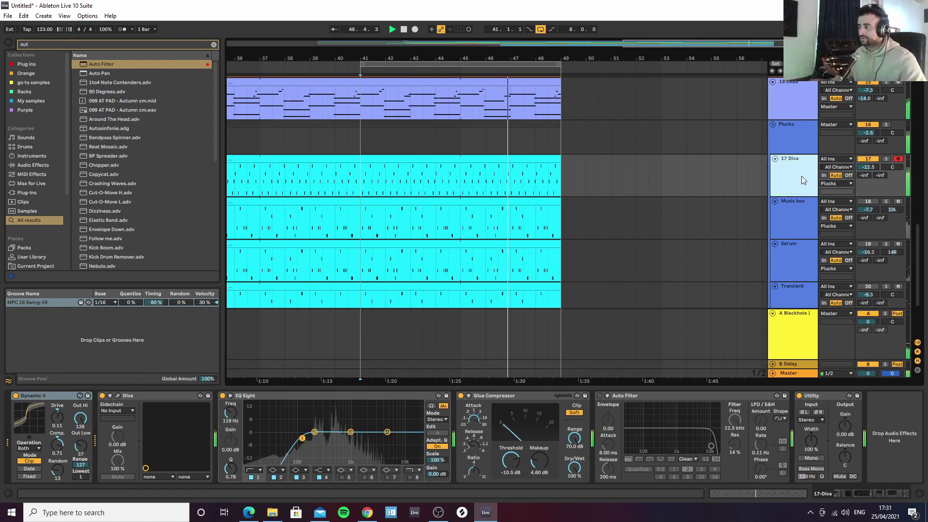
Copy the 17 Diva clip spanning bars 25 to 49 onto the Music box, Serum and Transient tracks, replacing their clips
click(459, 161)
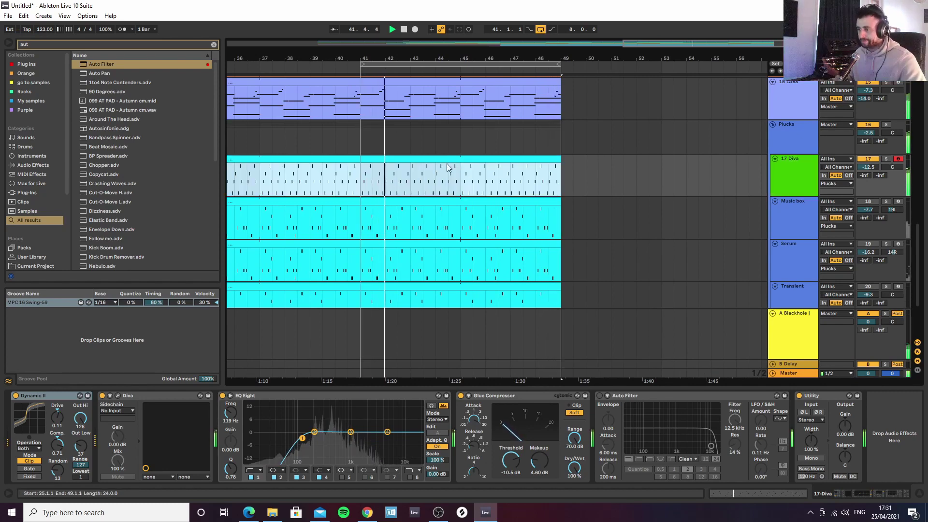
key(minus)
key(minus)
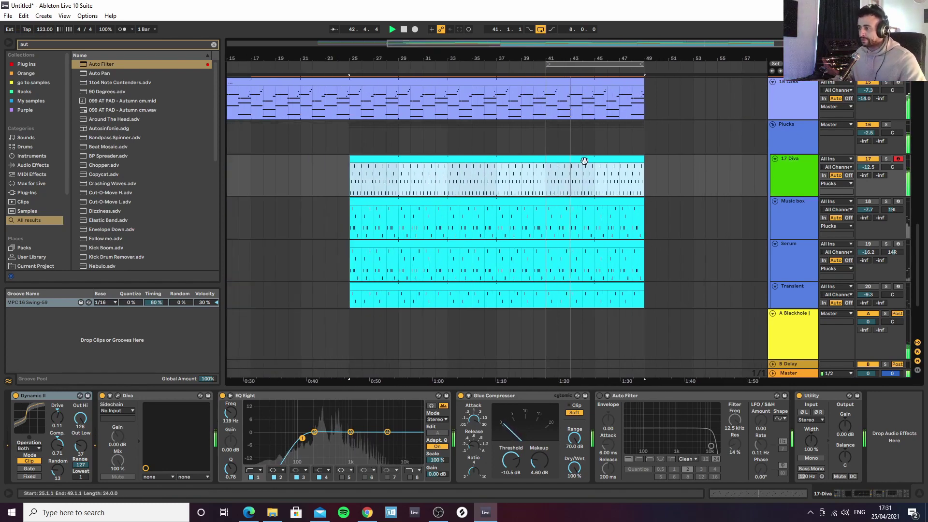
click(584, 213)
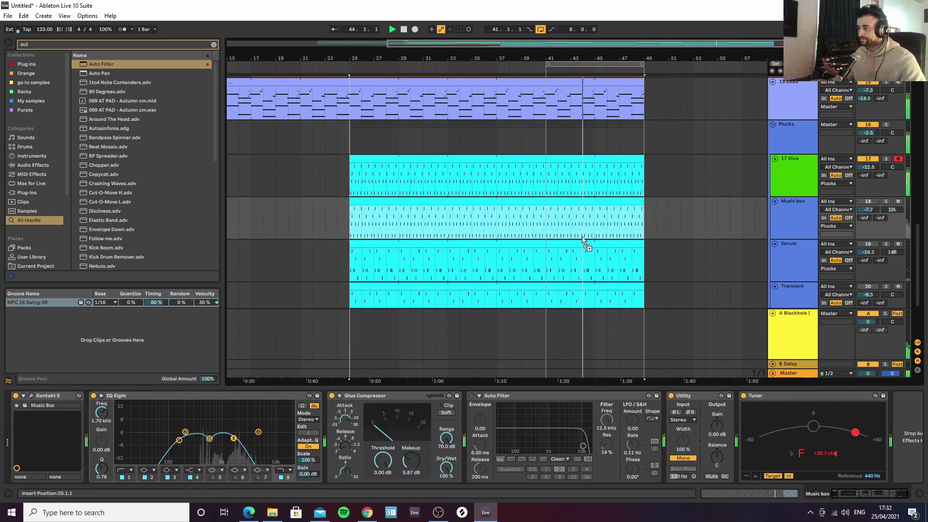
click(579, 247)
click(580, 290)
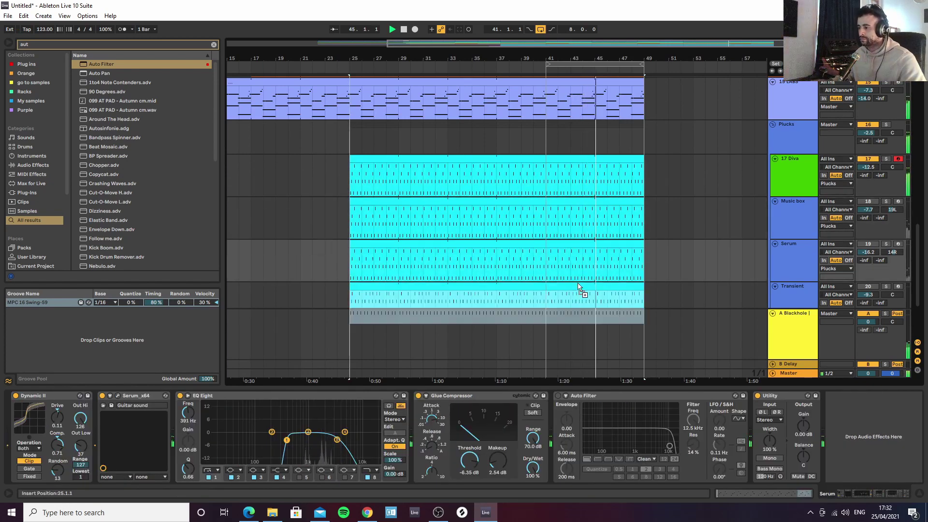
On the Serum track's synth, set Osc A to -1 octave and Osc B to 0 octave, and lower the filter cutoff
click(866, 243)
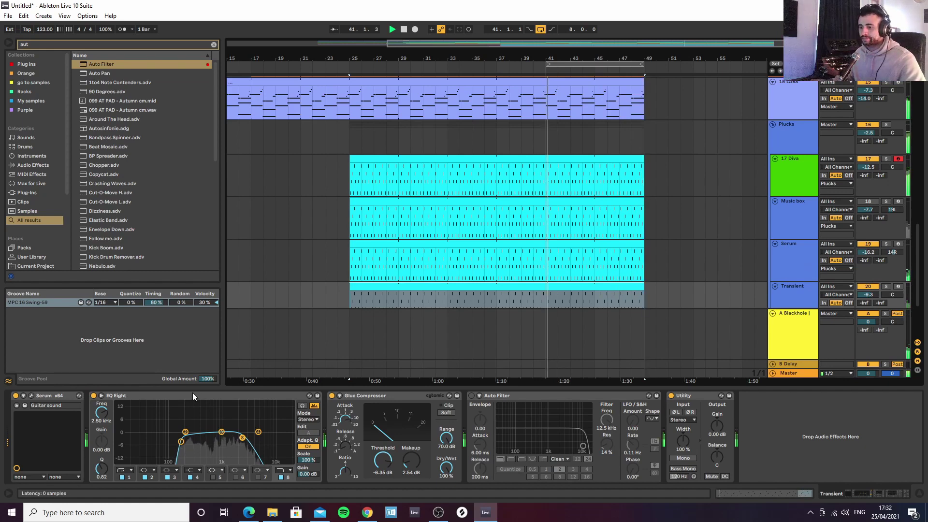
click(787, 270)
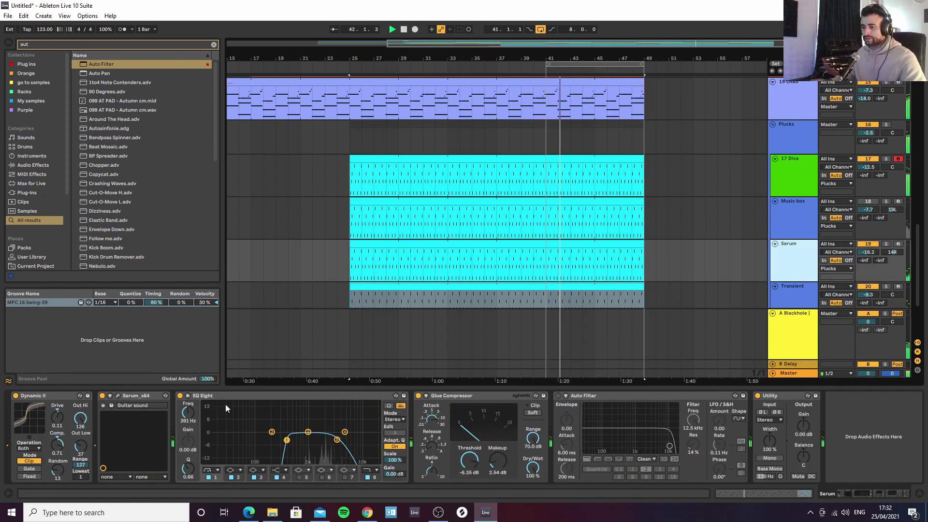
click(118, 395)
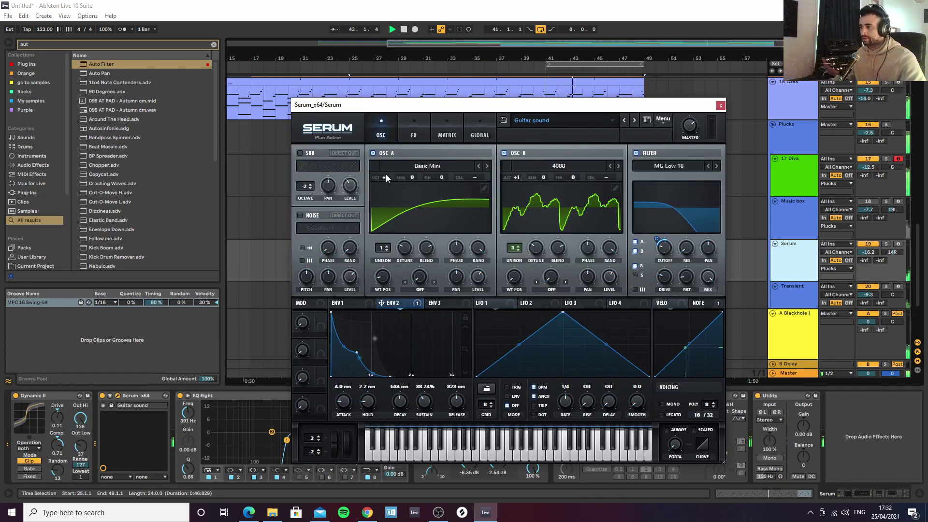
drag(385, 181, 388, 202)
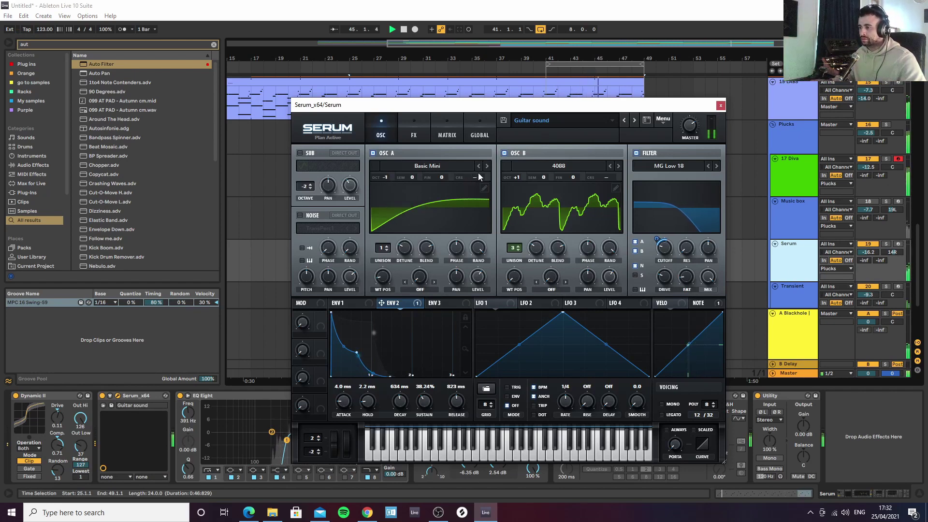
drag(476, 175, 476, 173)
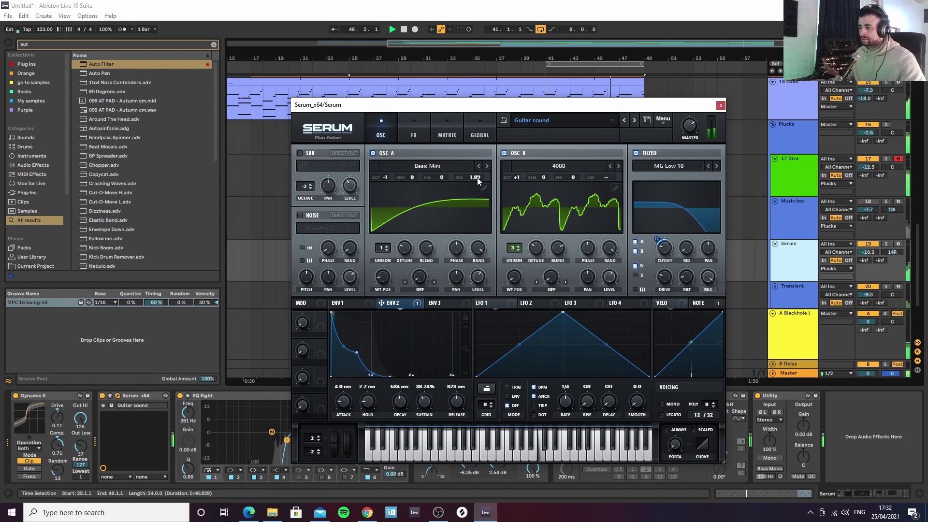
double_click(476, 177)
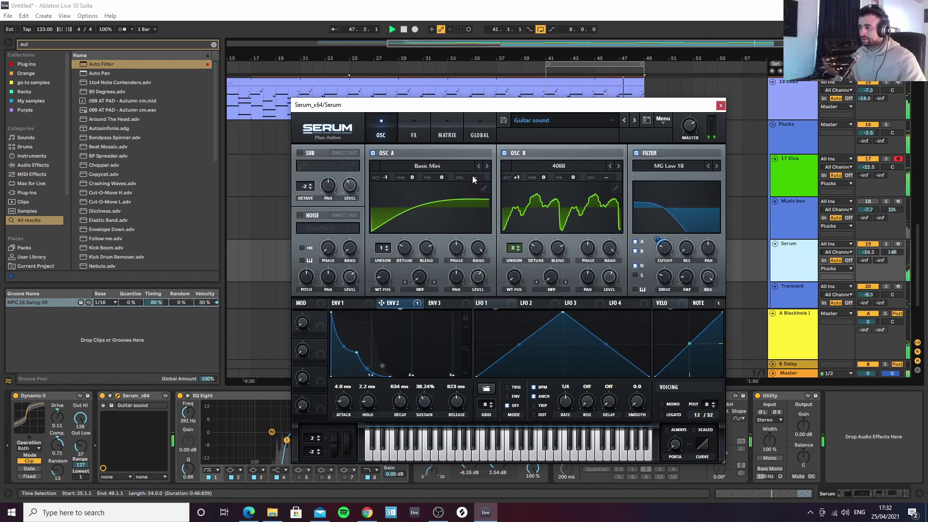
drag(518, 177, 517, 195)
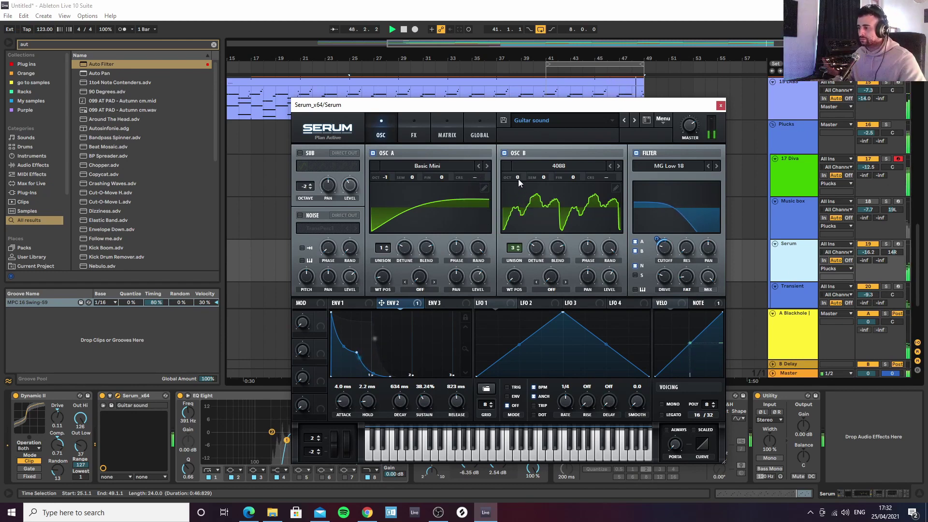
mouse_move(657, 238)
mouse_down()
mouse_move(658, 230)
mouse_move(664, 262)
mouse_move(659, 235)
mouse_move(665, 249)
mouse_up()
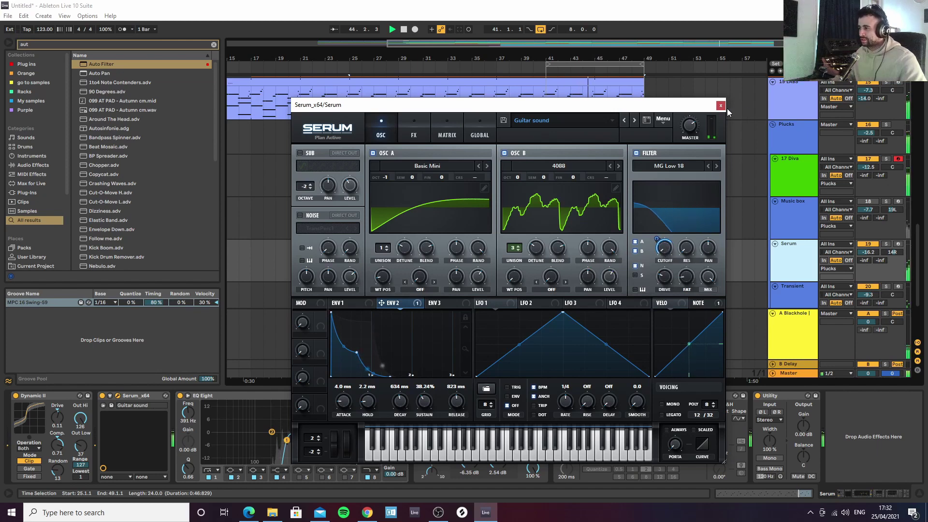
Try the next Serum presets, Keys and Kick, and close the synth window
click(633, 121)
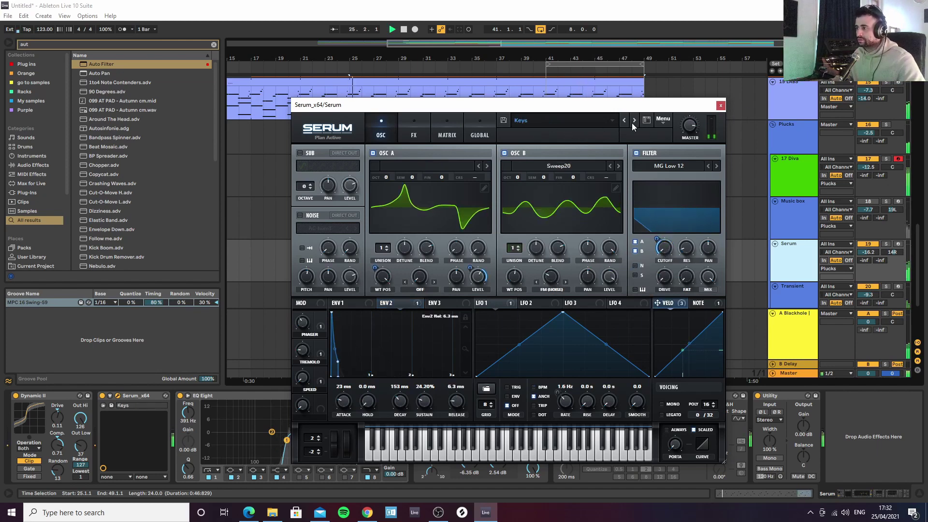
click(631, 121)
click(720, 106)
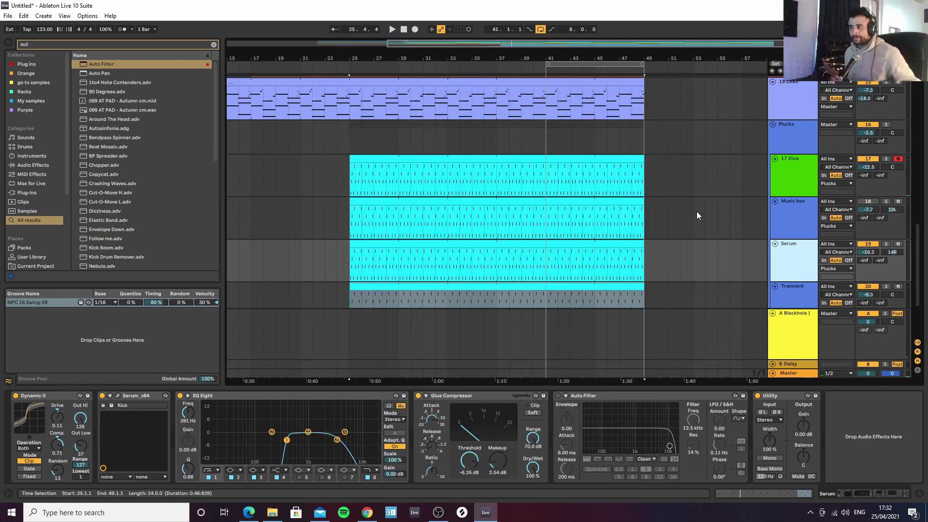
Delete the Serum track from the Plucks group
drag(732, 59, 731, 80)
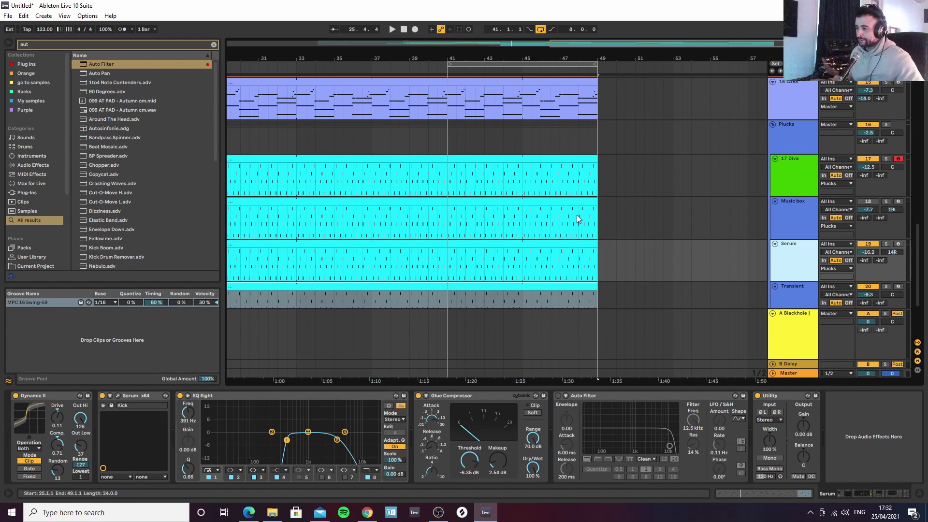
scroll(580, 196, down, 3)
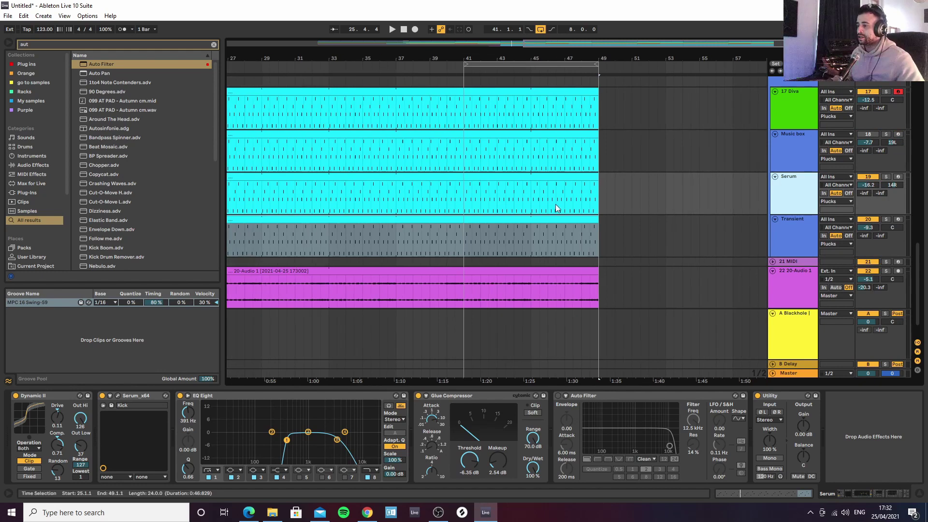
scroll(553, 204, up, 2)
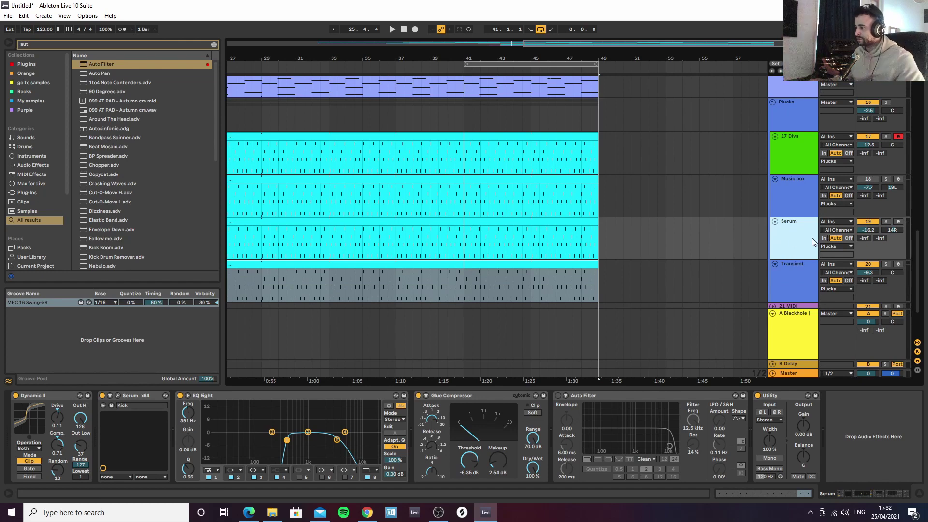
key(Delete)
Play the remaining pluck tracks from bar 41 and from the start of their clips at bar 25
click(796, 155)
key(space)
click(464, 153)
key(space)
key(space)
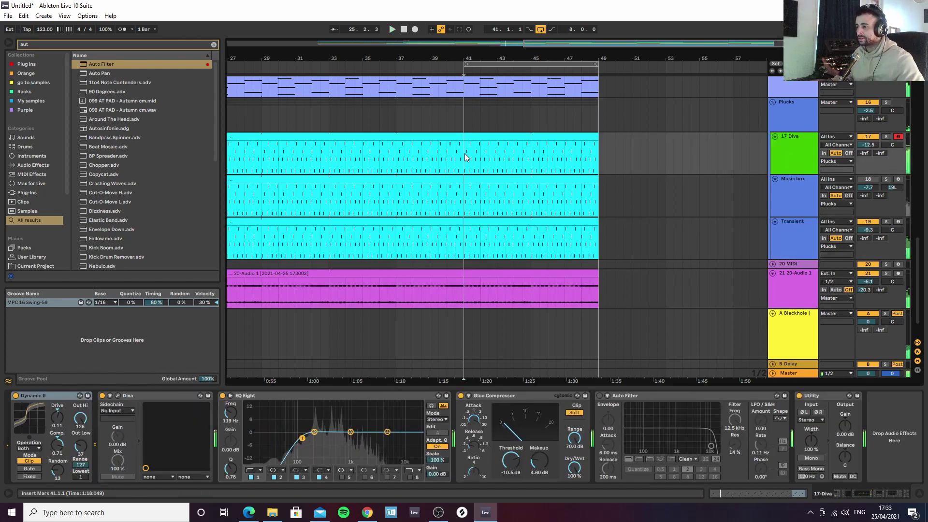
drag(359, 58, 362, 45)
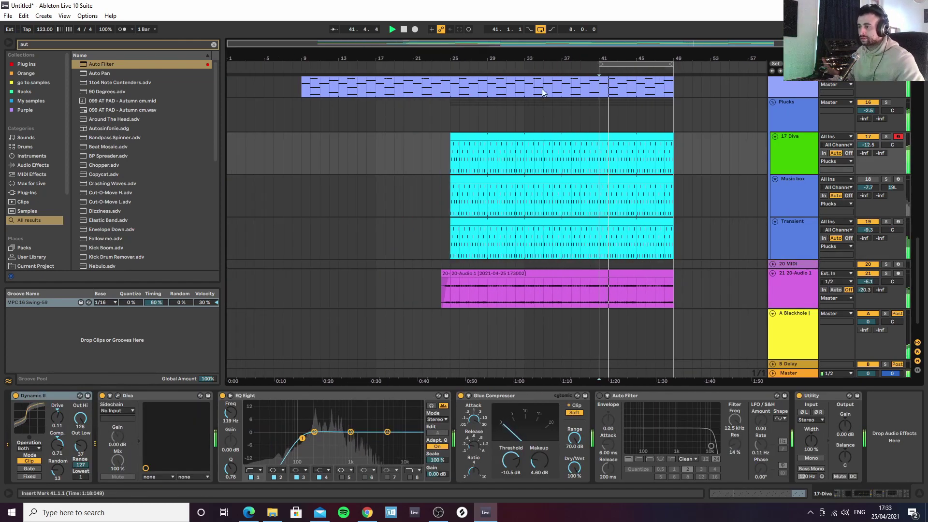
click(452, 162)
key(space)
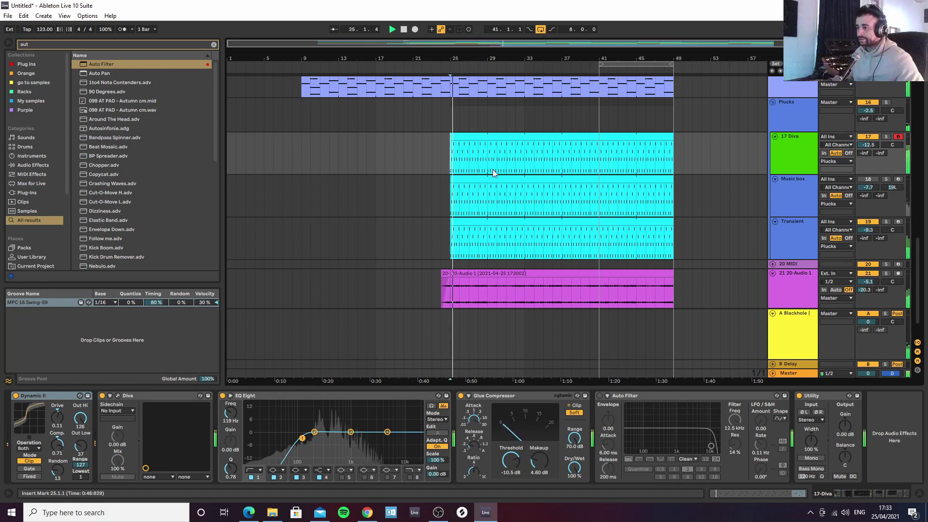
On 17 Diva, set an EQ Eight band to 278 Hz, -2.60 dB, Q 1.58, and the Glue Compressor threshold to -14.6 dB
click(796, 122)
click(796, 159)
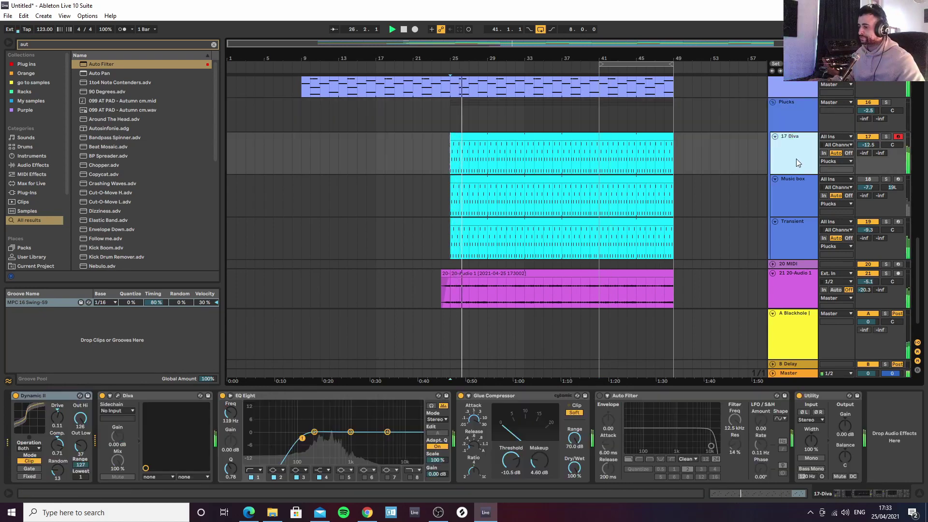
drag(312, 439, 321, 437)
drag(231, 468, 231, 456)
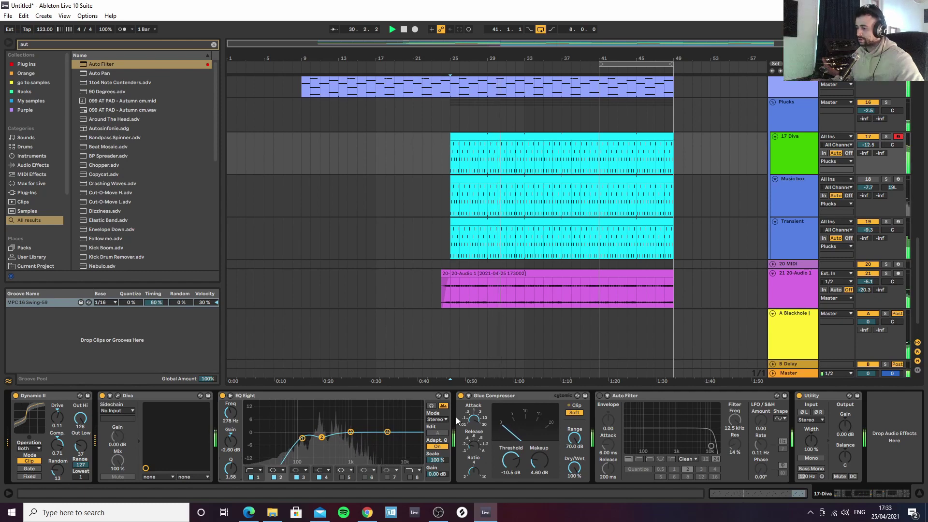
drag(518, 463, 518, 471)
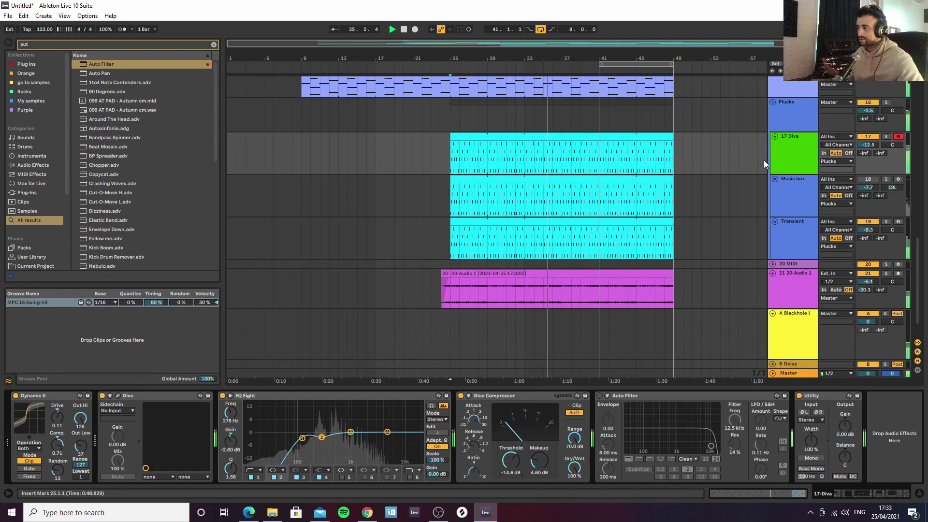
In the Diva synth on 17 Diva, adjust oscillator 2's tune to -7.00 and volume to 79.50, and oscillator 1's volume to 100.00
click(118, 395)
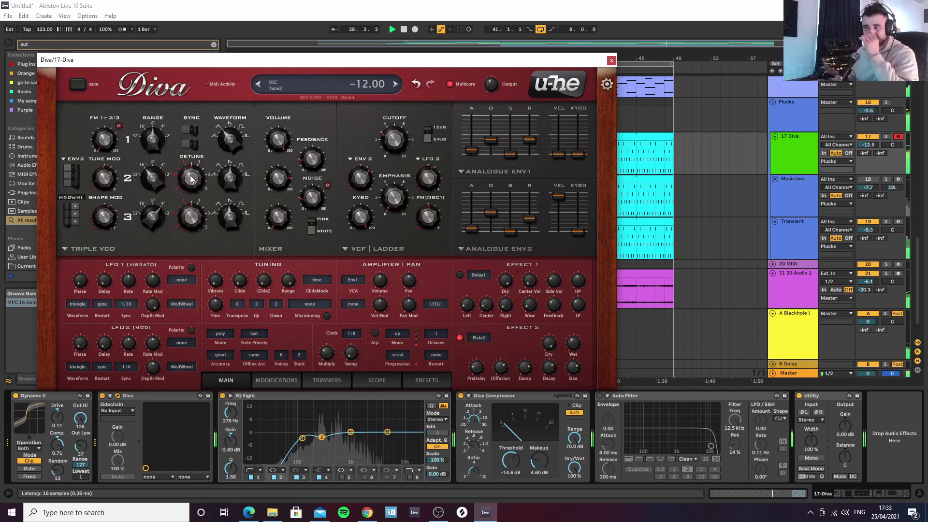
mouse_move(278, 140)
mouse_down()
mouse_move(278, 121)
mouse_move(284, 154)
mouse_up()
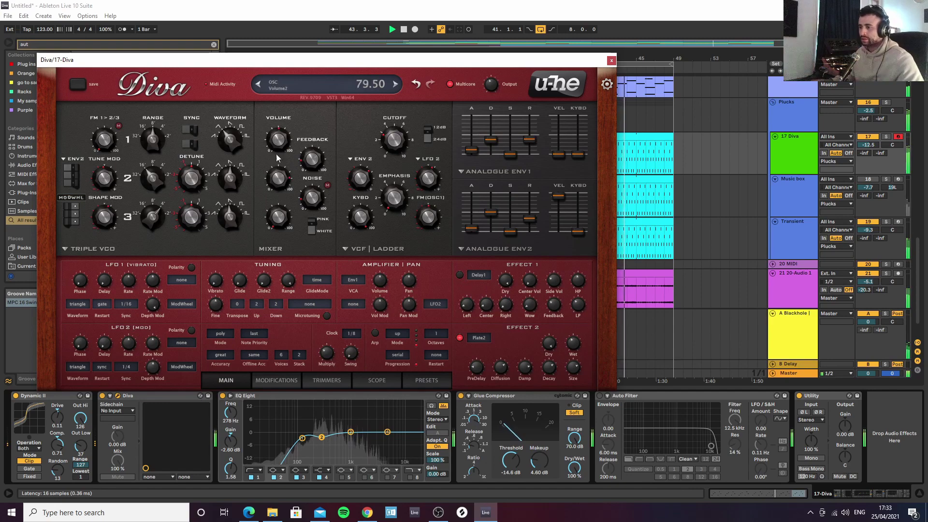
drag(228, 144, 232, 133)
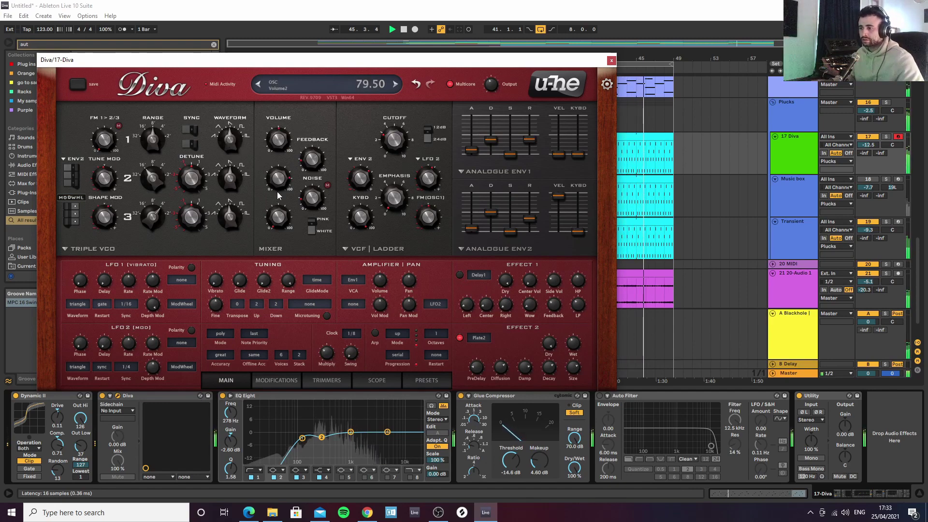
drag(191, 180, 180, 90)
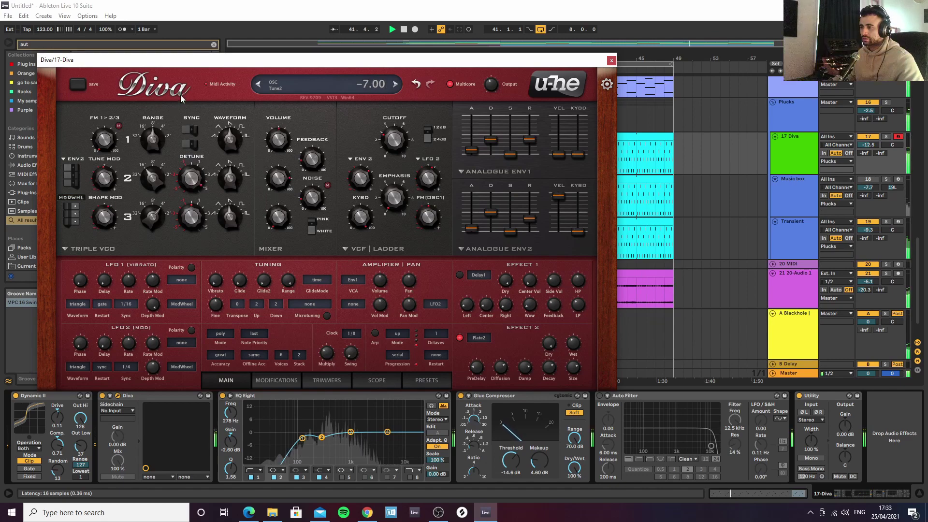
drag(230, 140, 256, 82)
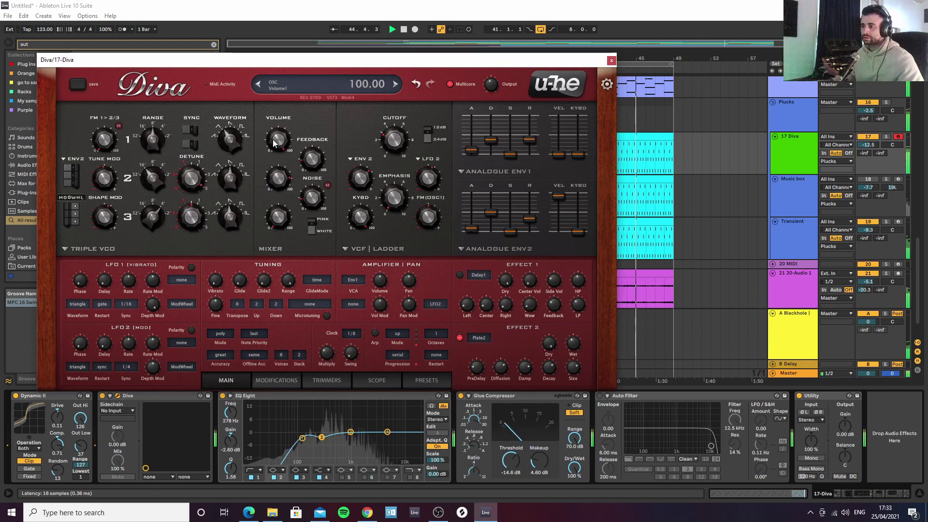
drag(273, 143, 277, 186)
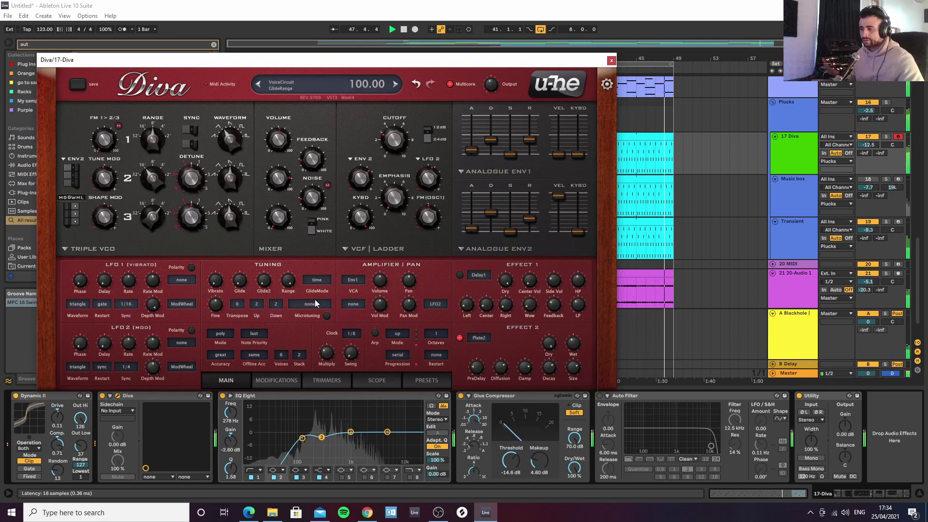
click(611, 60)
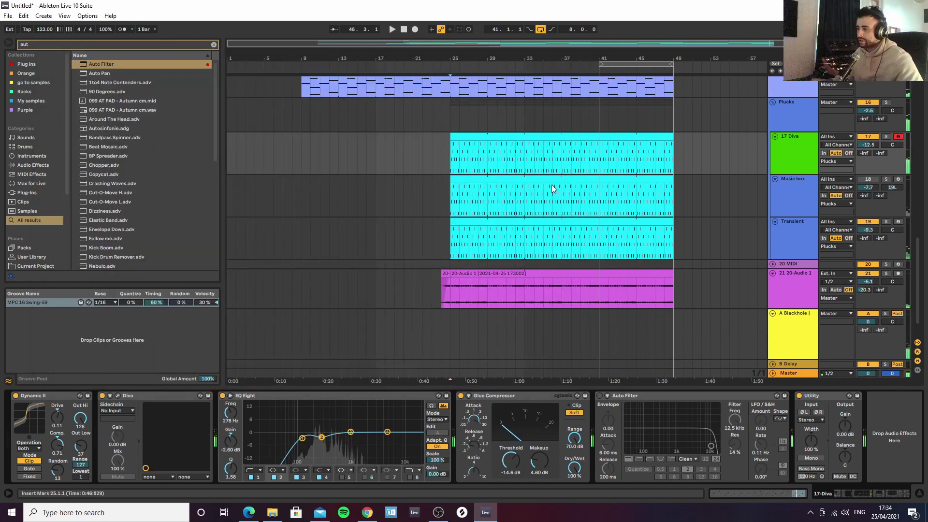
In the 17 Diva pluck clip, raise the note at 1.4.4 to G4 and play the result from bar 41
drag(649, 58, 568, 225)
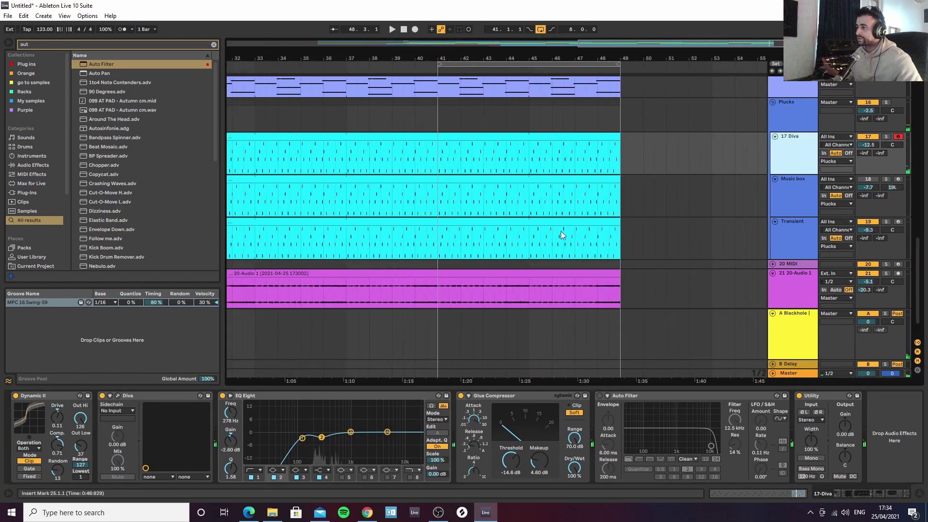
scroll(541, 220, up, 3)
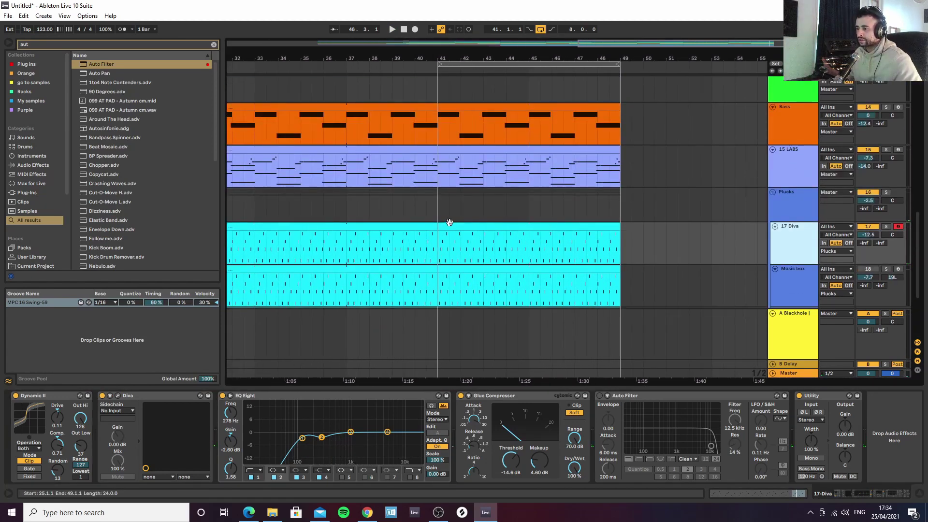
double_click(435, 245)
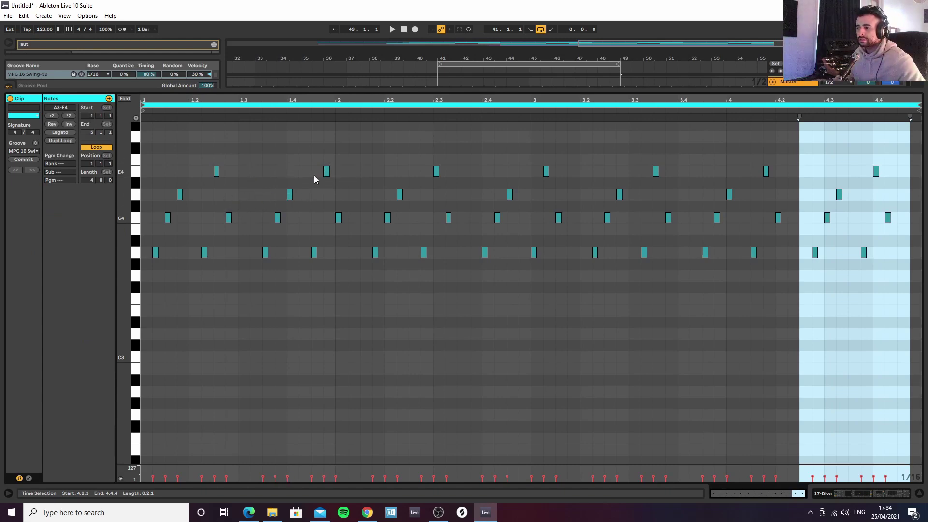
click(326, 171)
key(Up)
key(Up)
key(space)
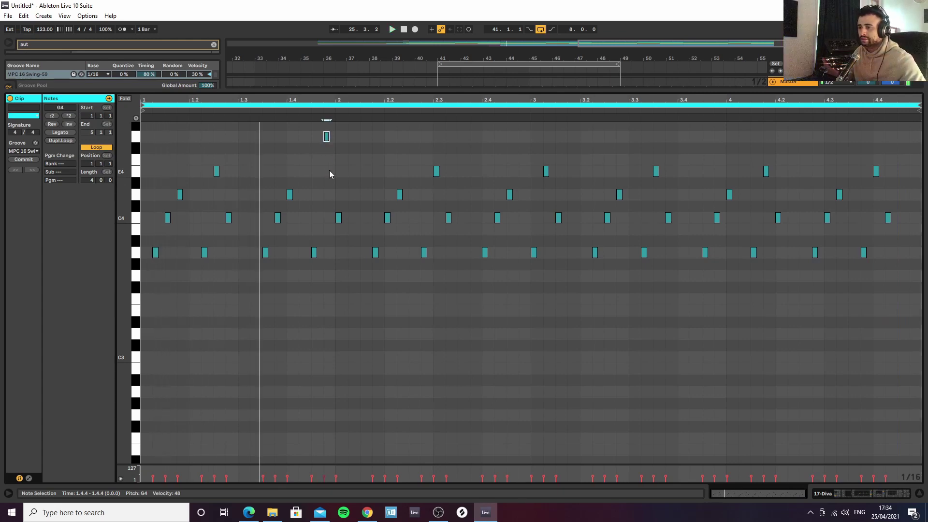
click(920, 493)
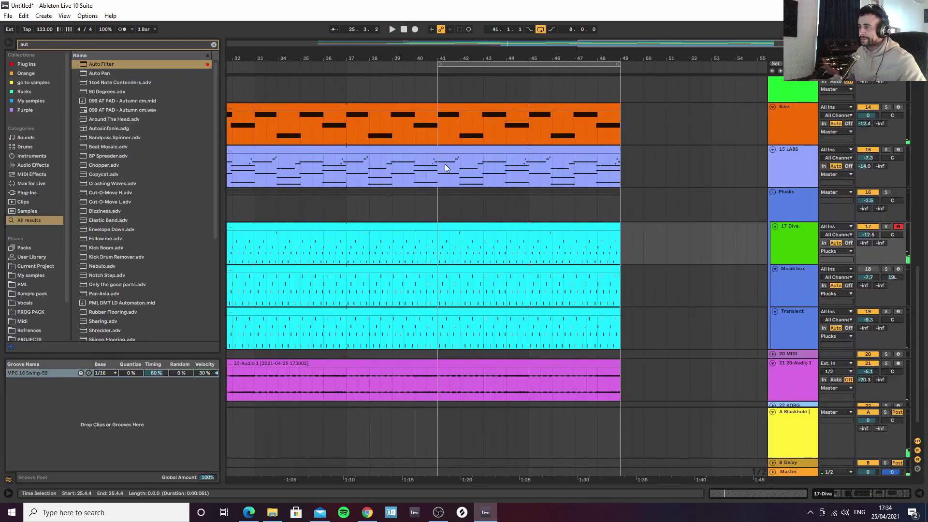
double_click(530, 236)
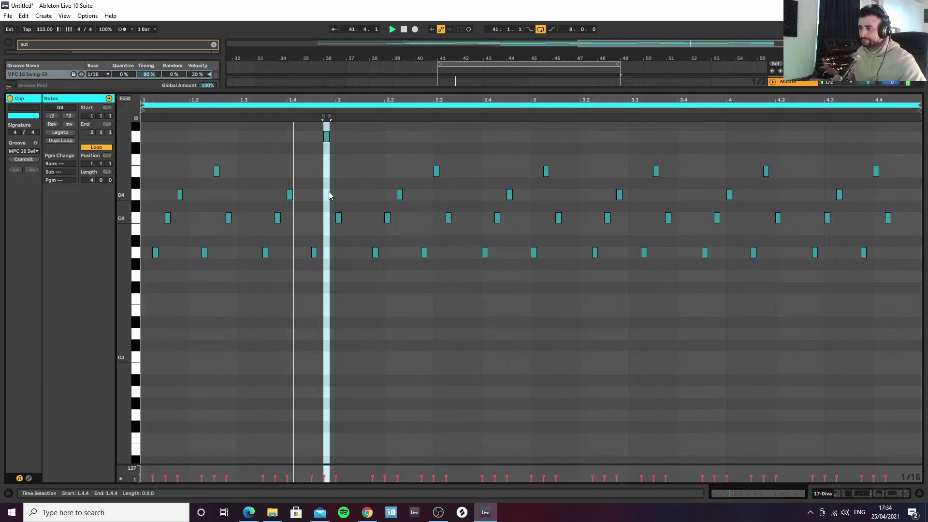
click(326, 137)
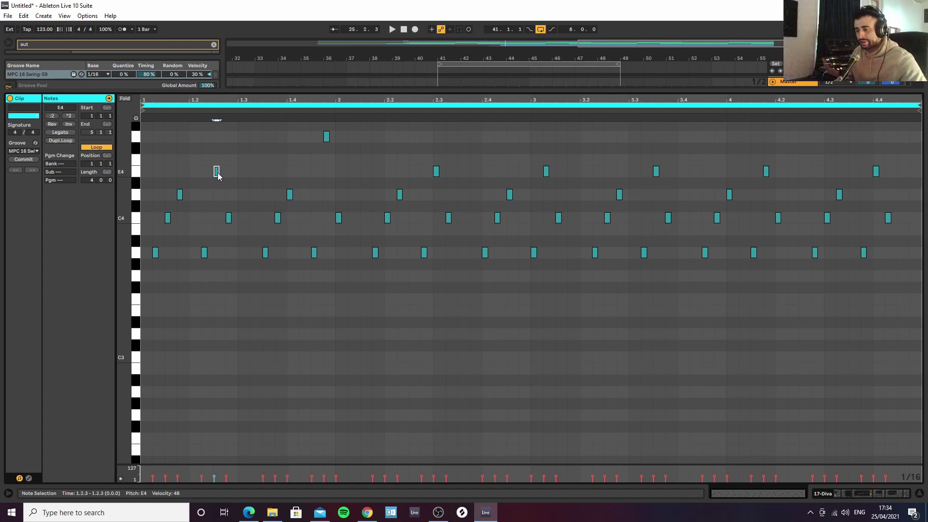
Lower the note at 1.2.3 in the 17 Diva clip to G3 and play the clip
key(shift+Up)
key(Down)
key(Down)
key(Down)
key(Down)
key(Down)
key(Down)
key(Down)
key(Down)
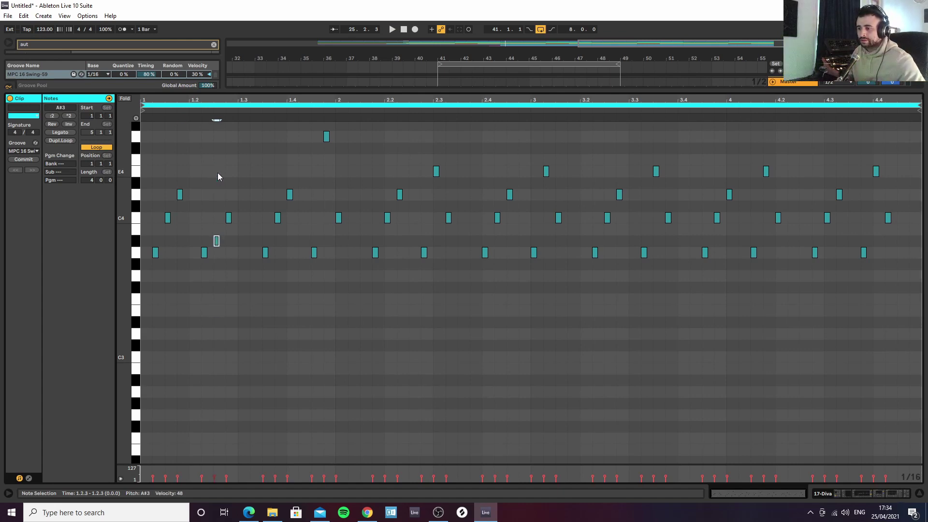
key(space)
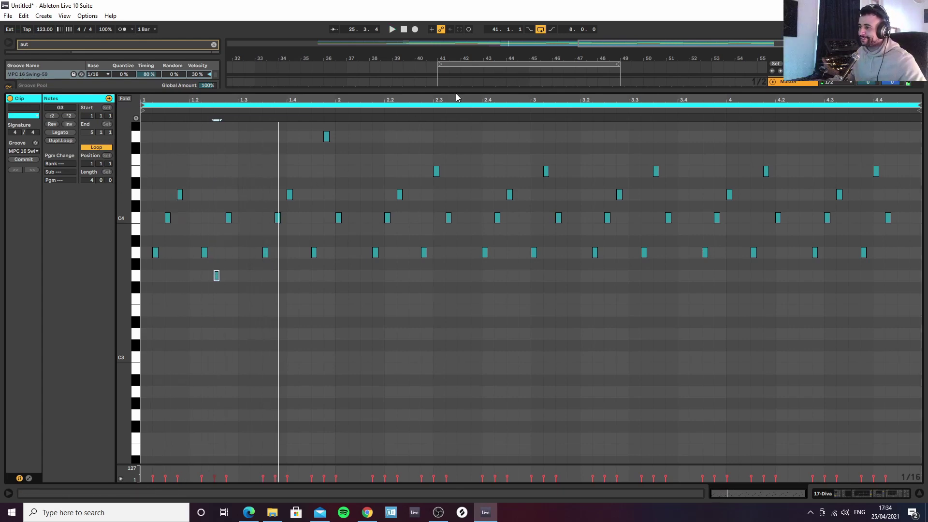
Play the edited pluck melody from bar 41 in the arrangement, with the clip's notes enlarged for editing
drag(455, 89, 437, 189)
drag(476, 214, 476, 304)
scroll(454, 188, down, 2)
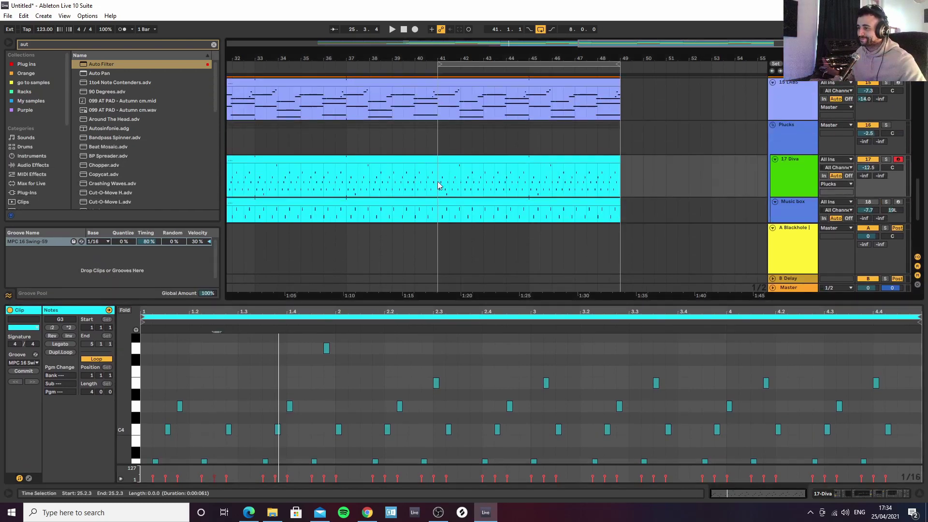
key(space)
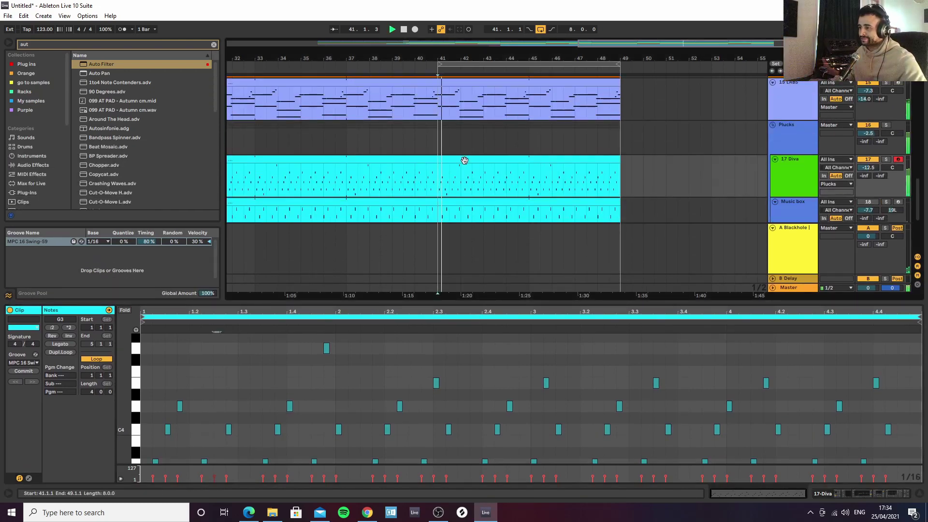
drag(435, 298, 367, 129)
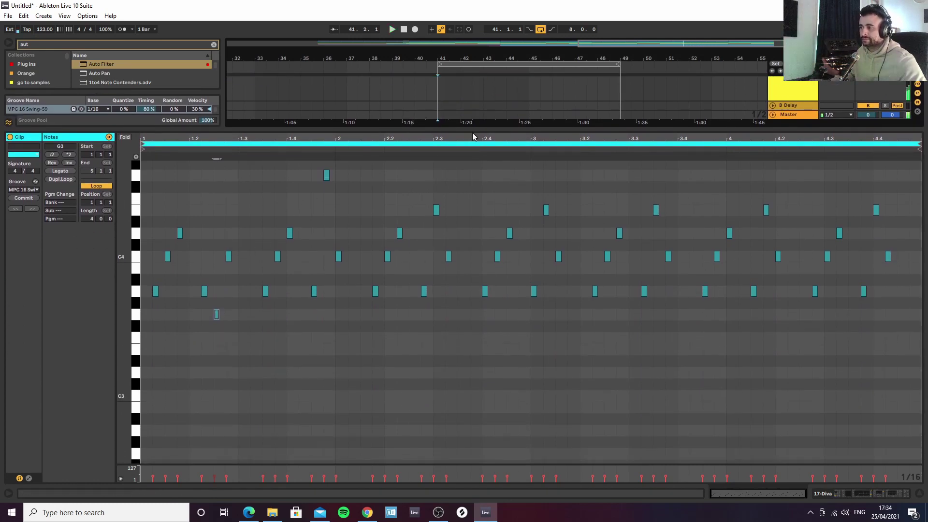
drag(463, 129, 464, 234)
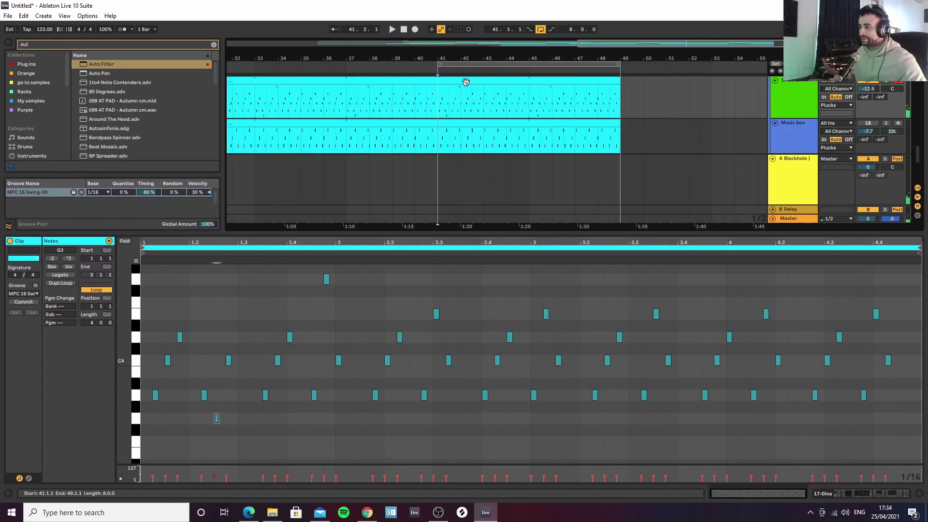
click(467, 88)
drag(307, 234, 294, 91)
key(space)
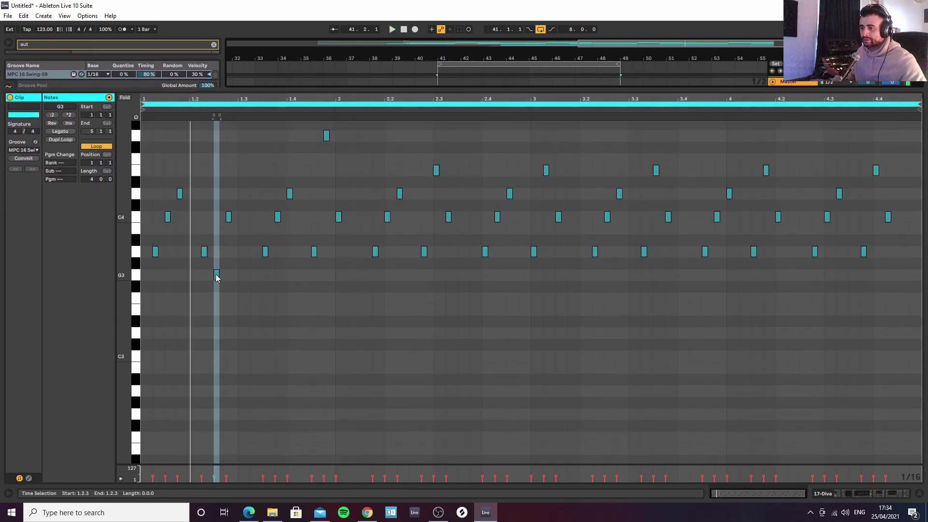
Set the grid of the 17 Diva clip's note editor to 1/32
click(216, 275)
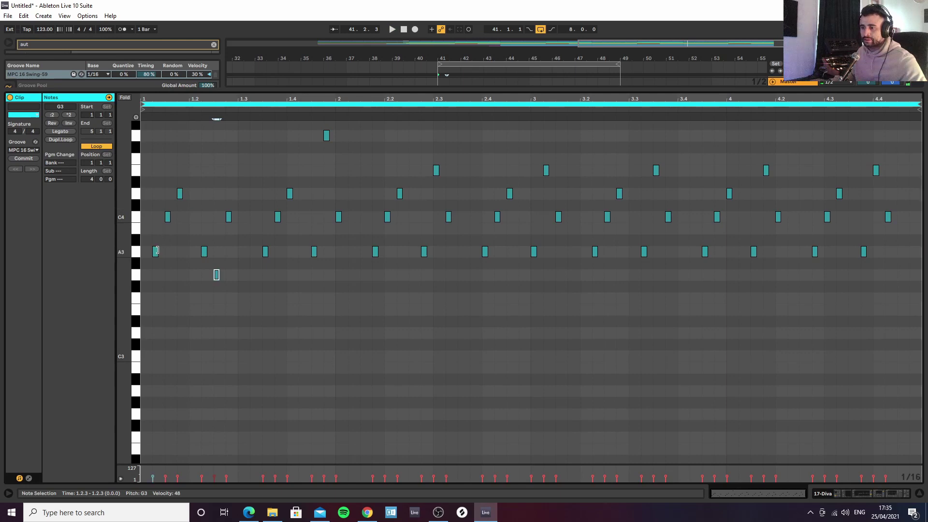
right_click(145, 278)
click(245, 413)
Try an extra note at 1.1.1 on G3 and on G4 during playback, and delete it
double_click(143, 275)
key(space)
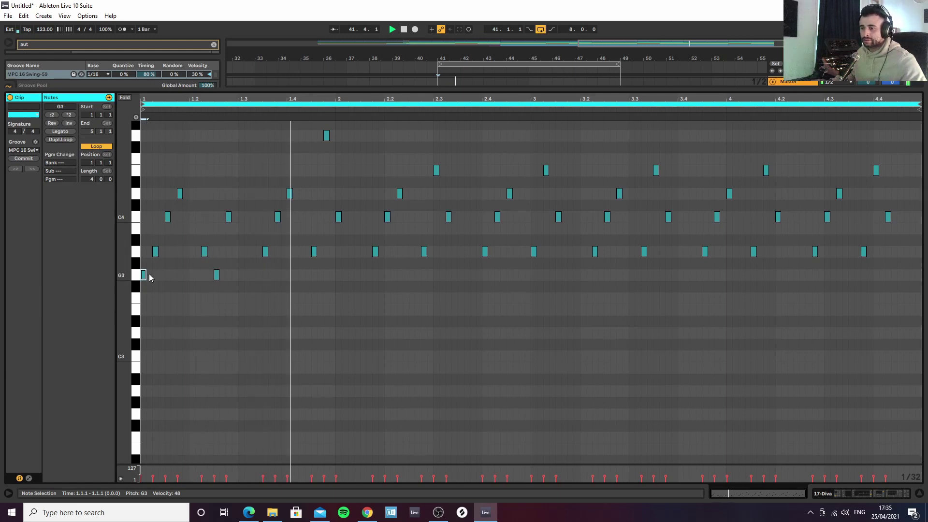
key(space)
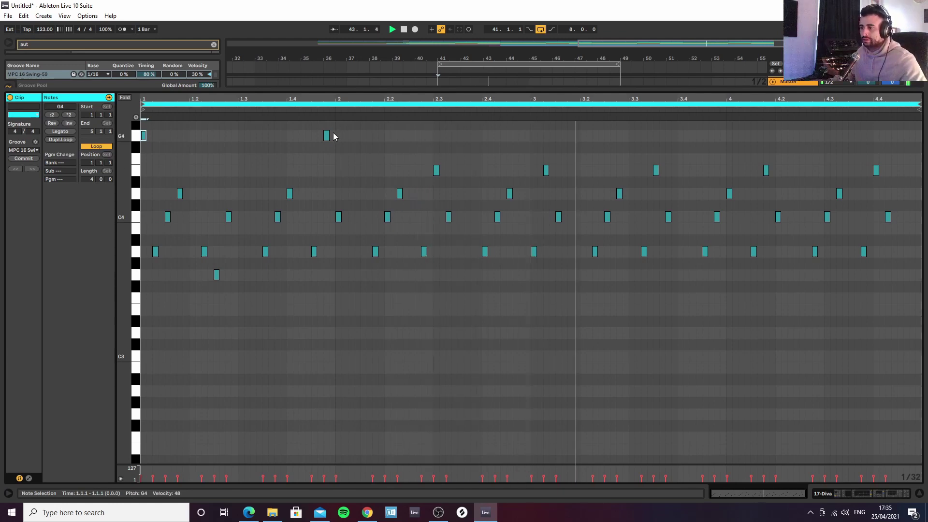
key(space)
key(space)
key(Delete)
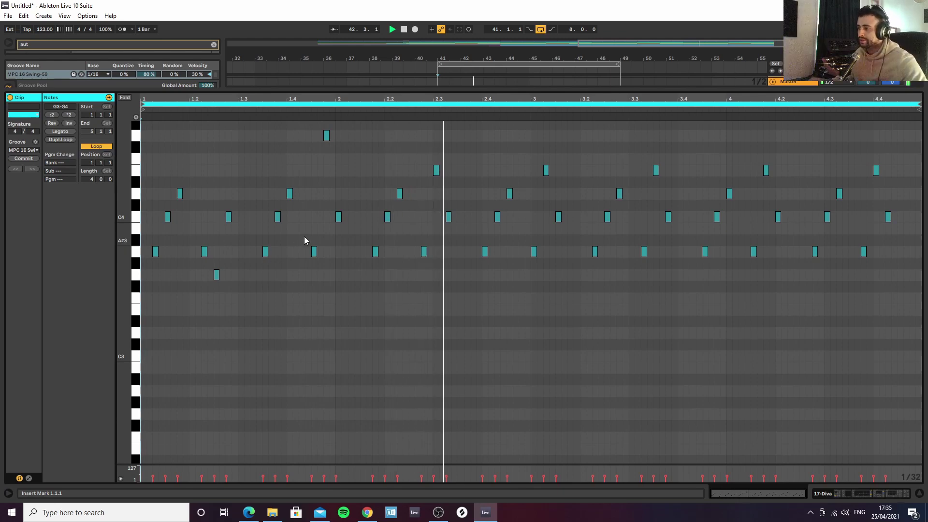
Replay the loop from bar 41 and lower the note at 1.1.4 to B3
key(space)
key(space)
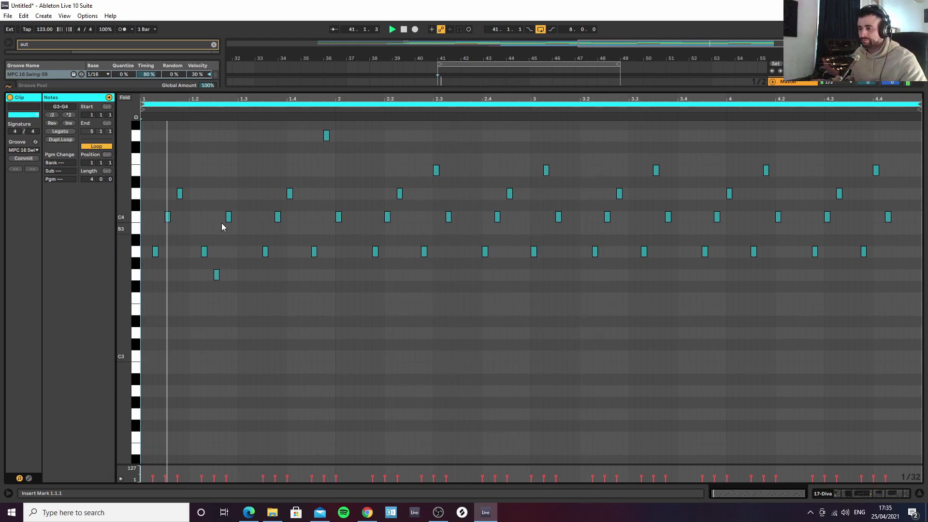
click(180, 194)
key(space)
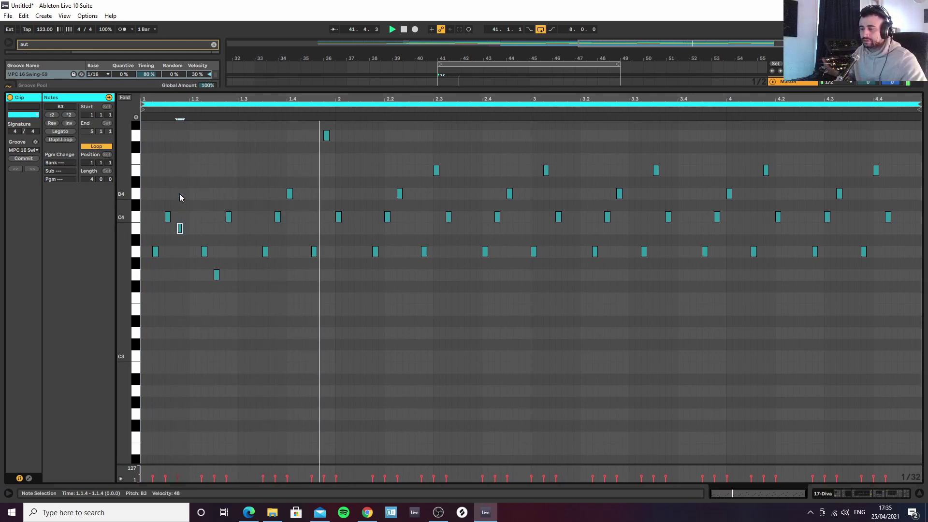
Try the note at 1.1.4 on lower pitches down to E3, and return it to B3
key(Down)
key(Down)
key(Down)
key(Down)
key(Down)
key(Down)
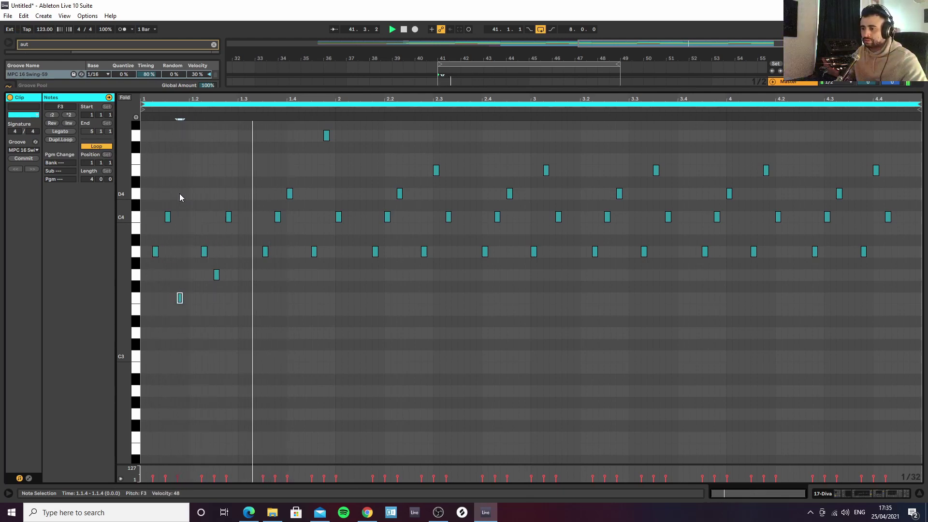
key(Down)
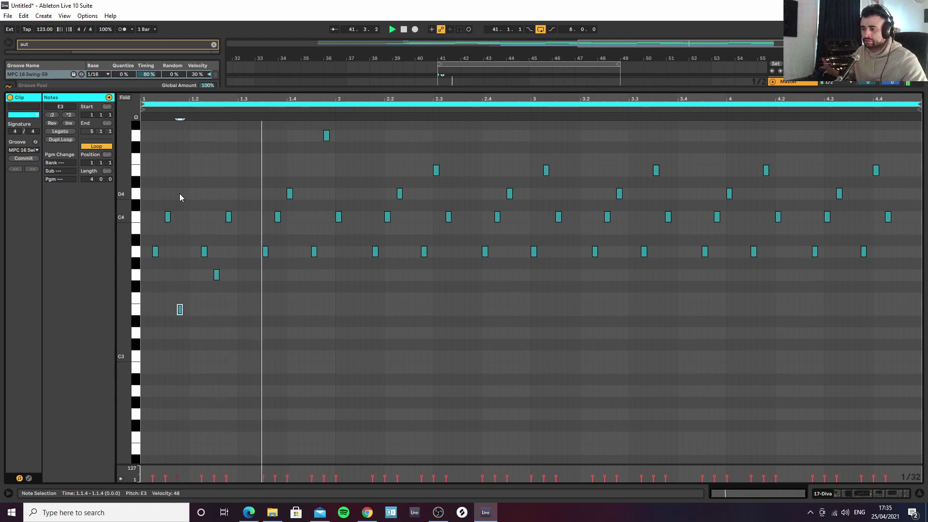
key(Up)
key(Up)
key(Up)
key(Up)
key(Up)
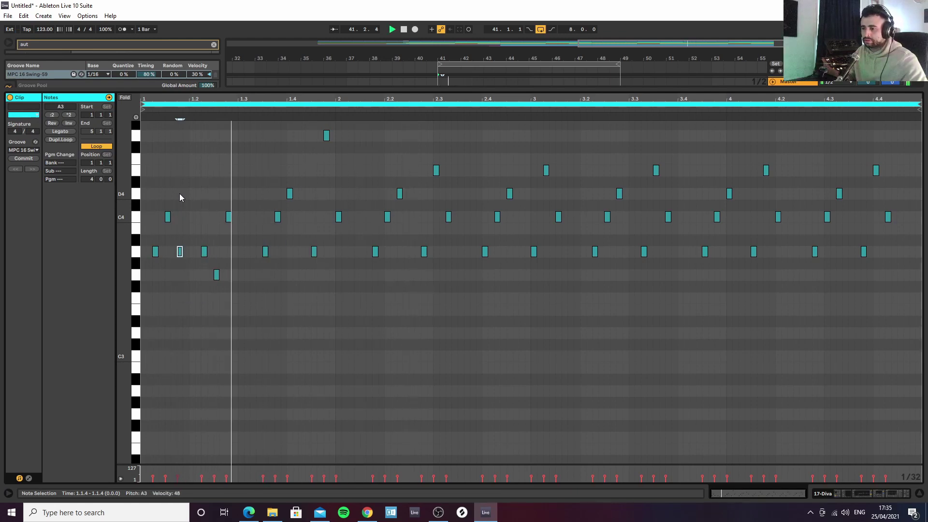
key(Up)
key(Up)
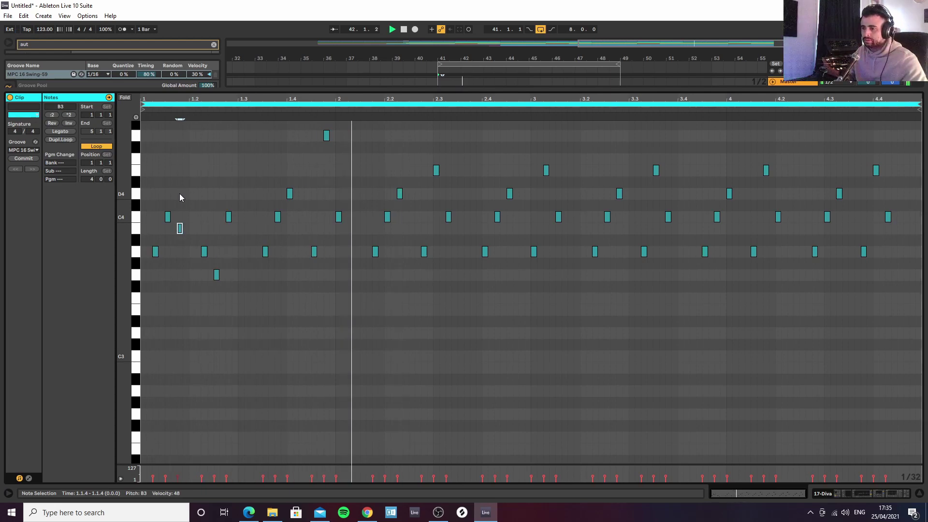
Raise the note at 1.1.3 to E4 and listen to the loop
click(168, 215)
key(Up)
key(Up)
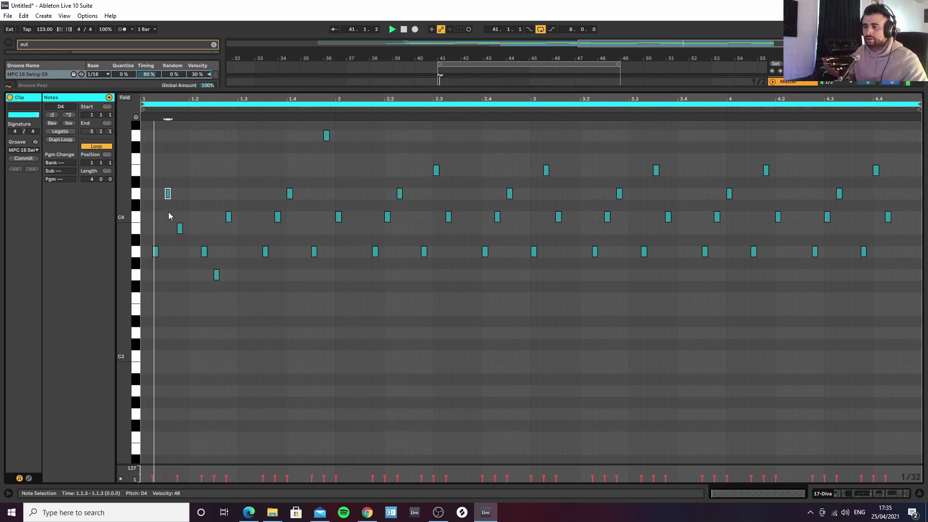
key(Up)
key(Up)
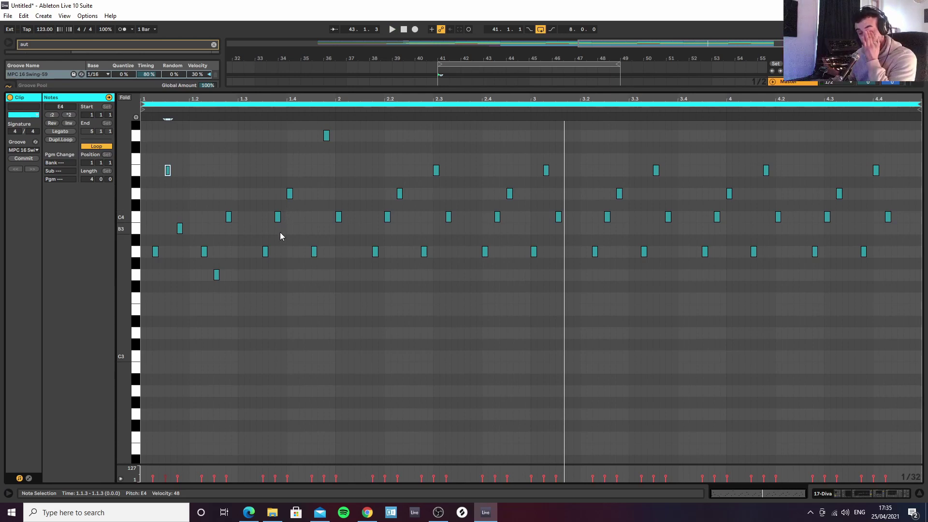
Add a D4 note in beat 1.3 and place it at 1.3.2
double_click(247, 193)
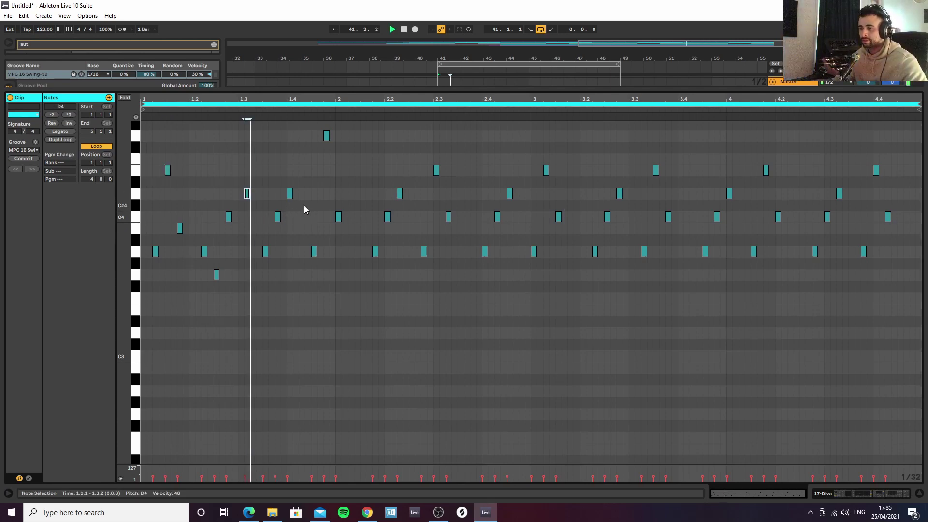
drag(247, 193, 253, 193)
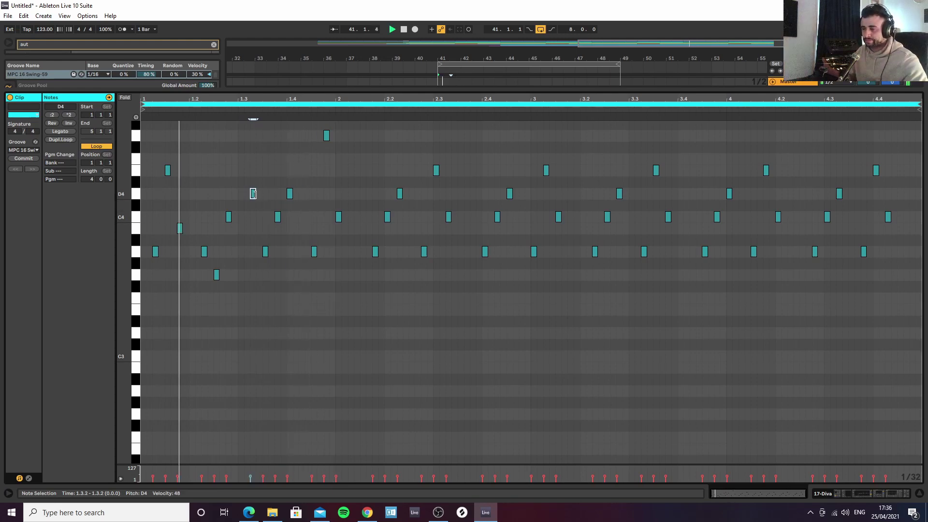
Try the D4 note at 1.3.2 on other pitches, first at E4 and then down at G3
key(Up)
key(Up)
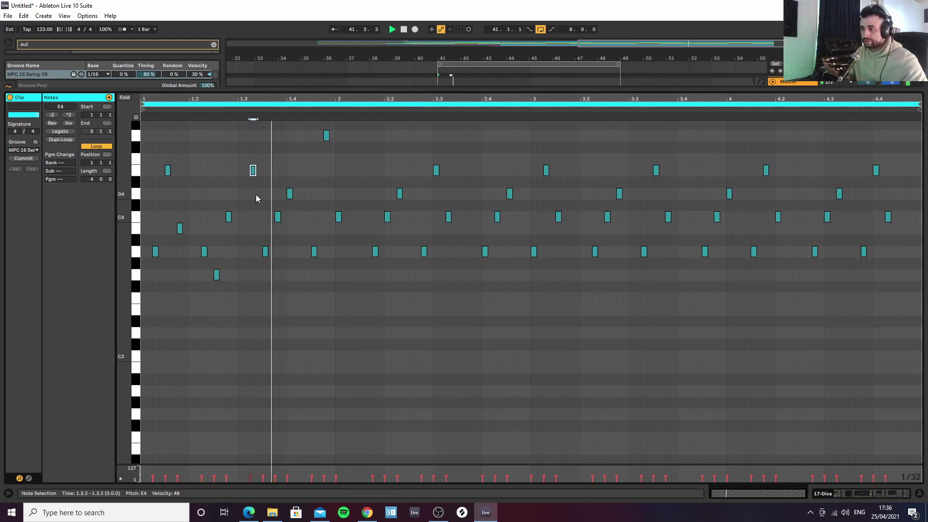
key(Down)
key(Down)
key(Down)
key(Down)
key(Down)
key(Down)
key(Down)
key(Down)
key(Down)
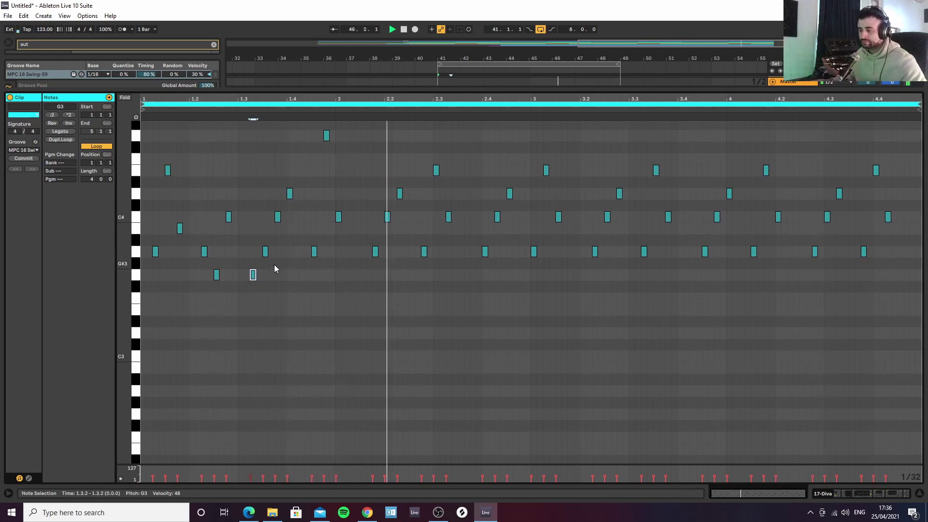
Raise the note at 1.3.2 to C4
key(Up)
key(Up)
key(Up)
key(Up)
key(Up)
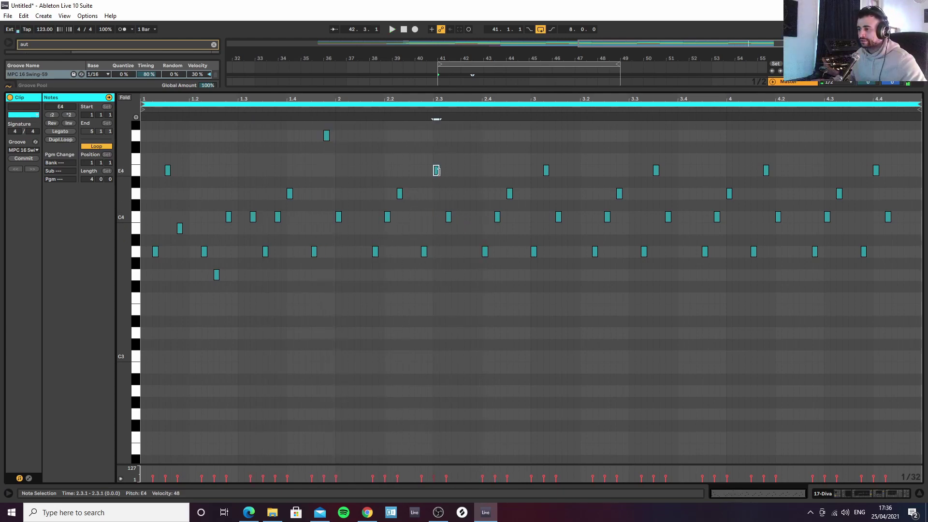
Move the E4 note at 2.3.1 to D4 and shift it forward in time to 2.3.4 during playback
key(Down)
key(space)
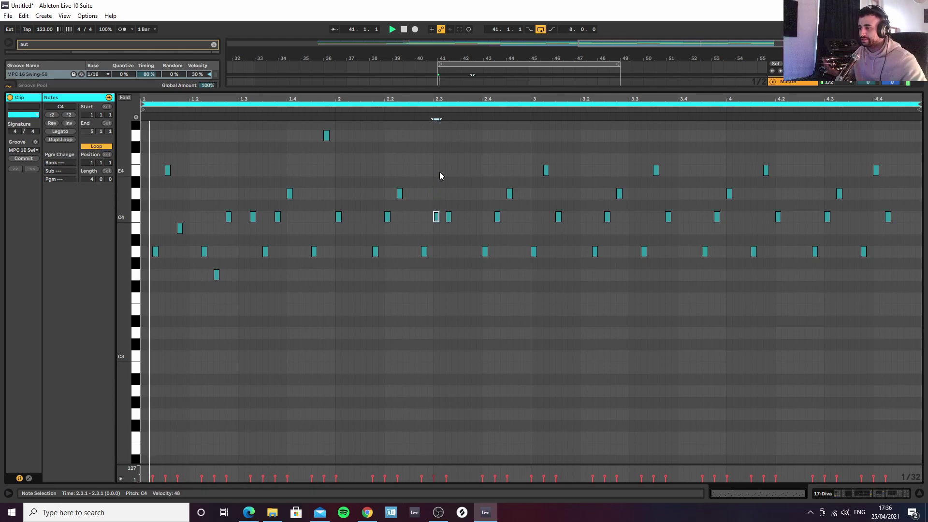
key(Right)
key(Right)
key(Right)
key(Right)
key(Up)
key(Up)
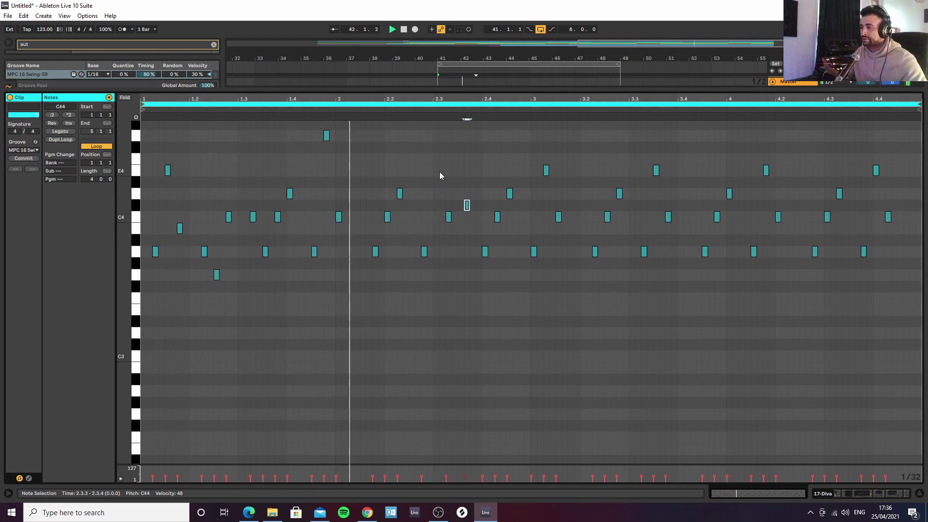
key(Right)
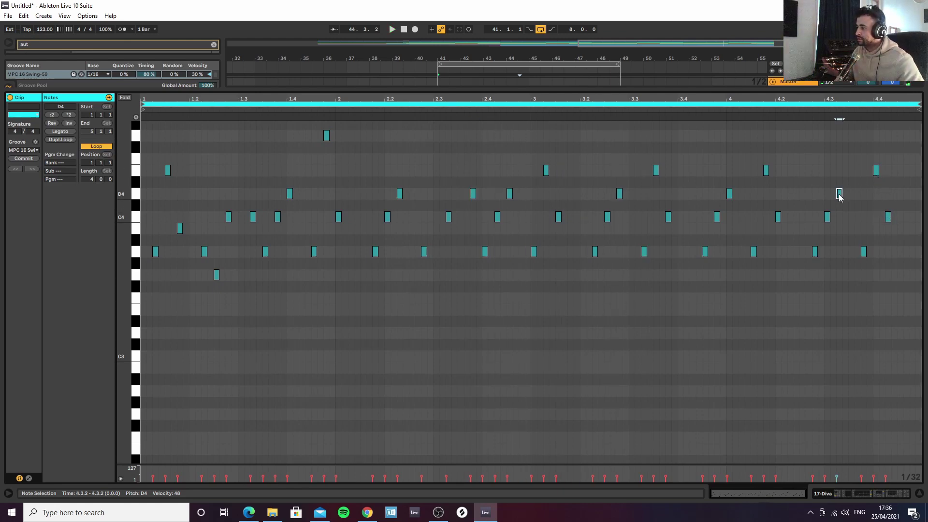
Raise the D4 note at 4.3.2 to G4 and add an A4 note directly after it at 4.3.3
key(shift+Up)
key(shift+Down)
key(Up)
key(Up)
key(Up)
key(Up)
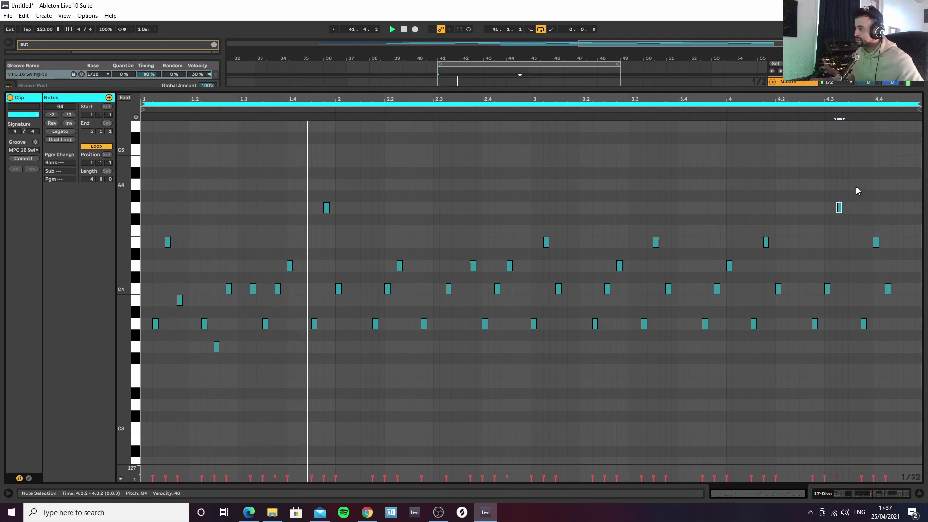
double_click(850, 184)
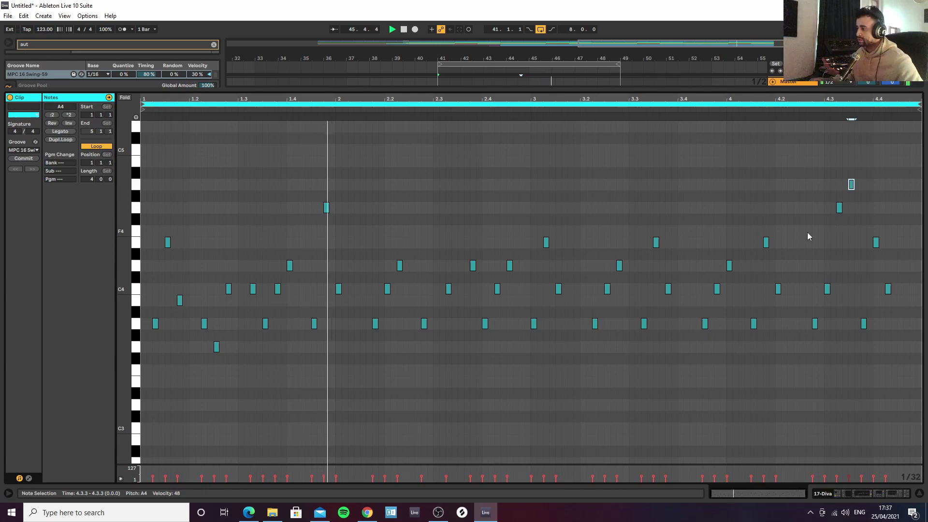
In Diva, lower the Env2 decay slightly and set the Noise & Dual VCO Mix modulation depth to 50.00
click(866, 497)
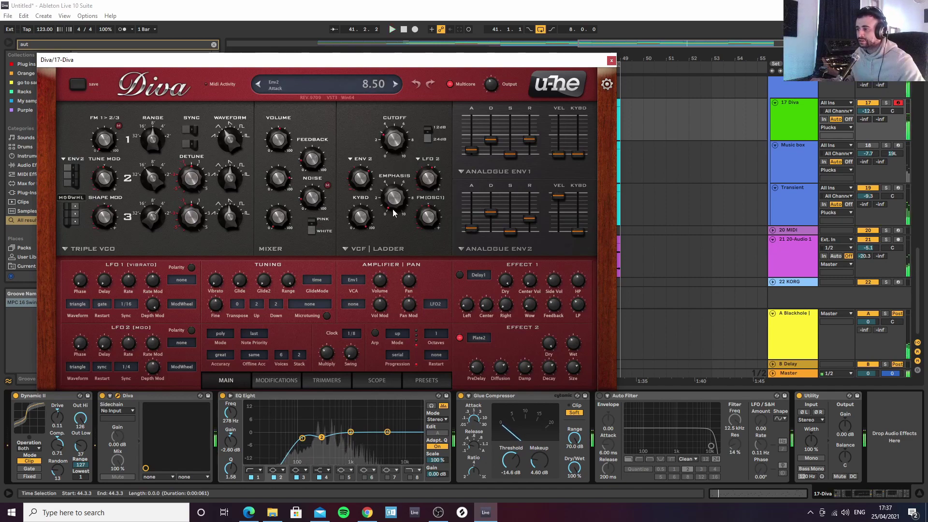
drag(488, 220, 487, 224)
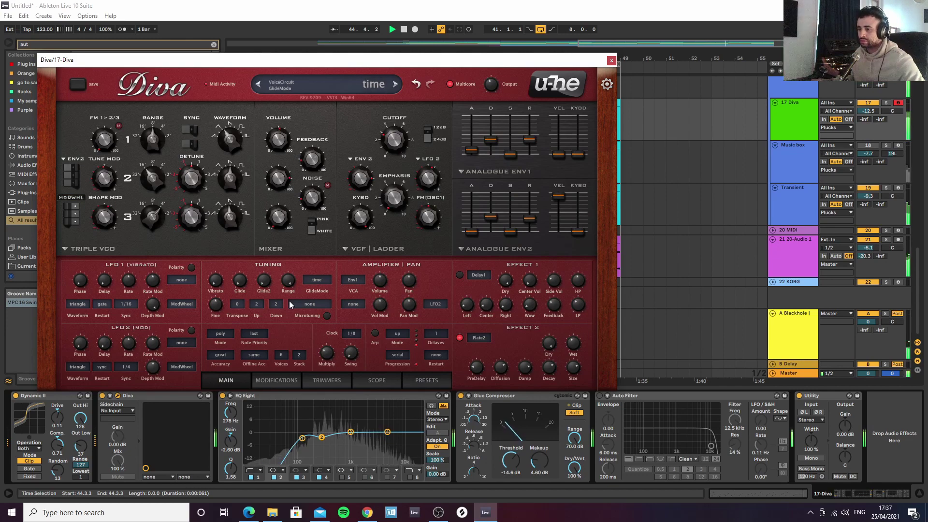
click(288, 380)
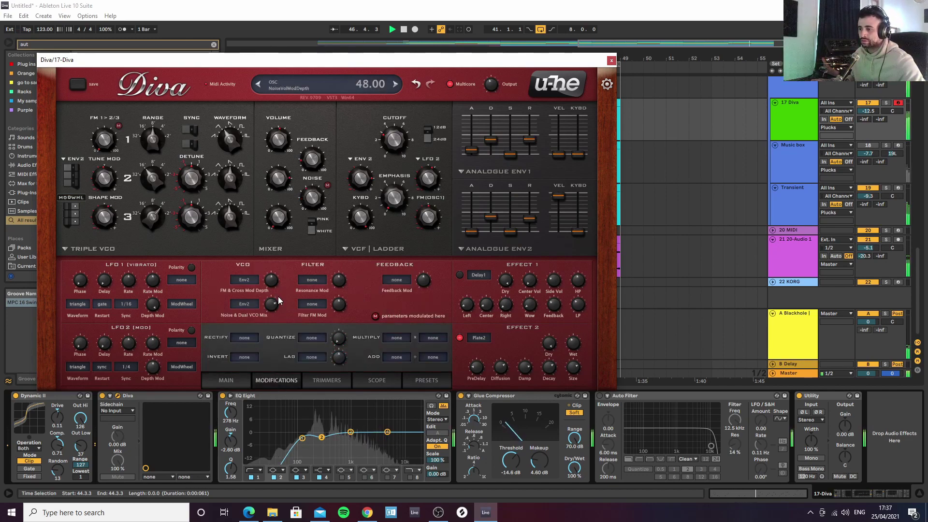
drag(271, 306, 275, 312)
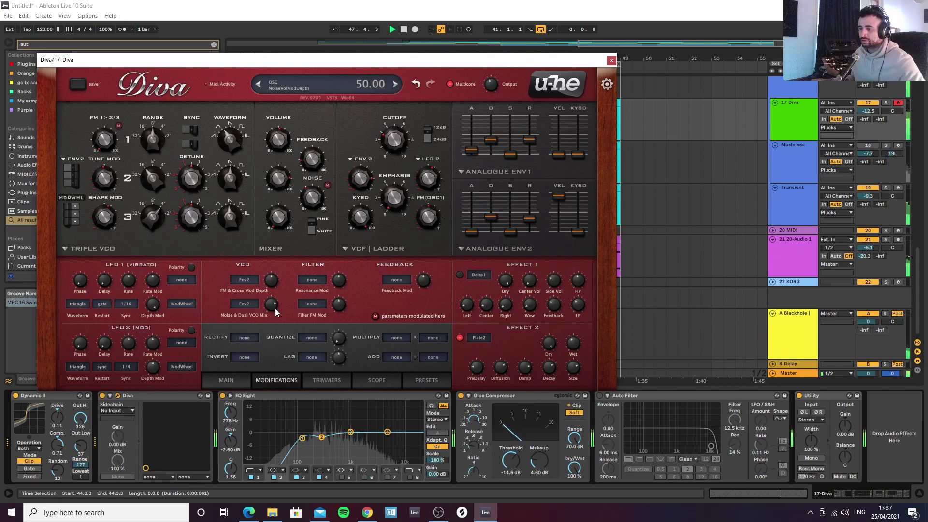
Set Diva's LFO2 waveform to rand glide, play the loop with the new sound, and close the synth window
click(327, 380)
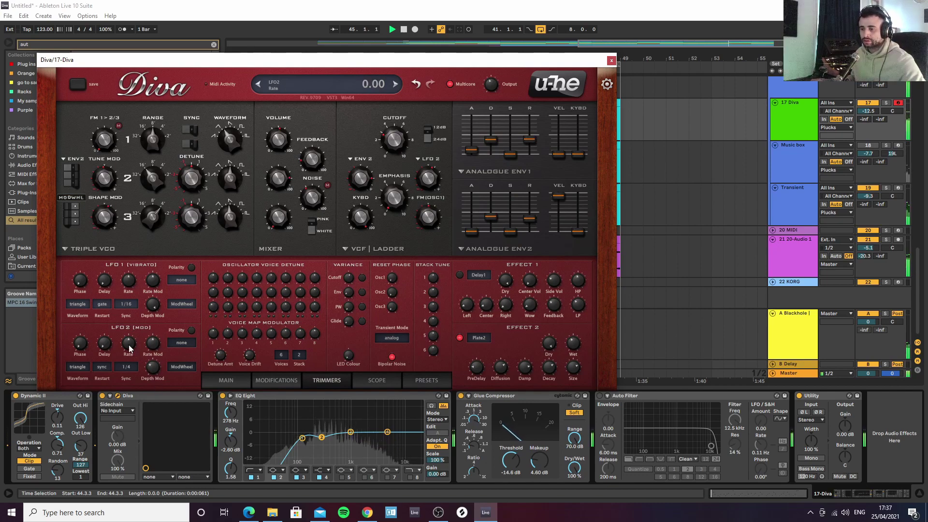
click(83, 370)
click(112, 449)
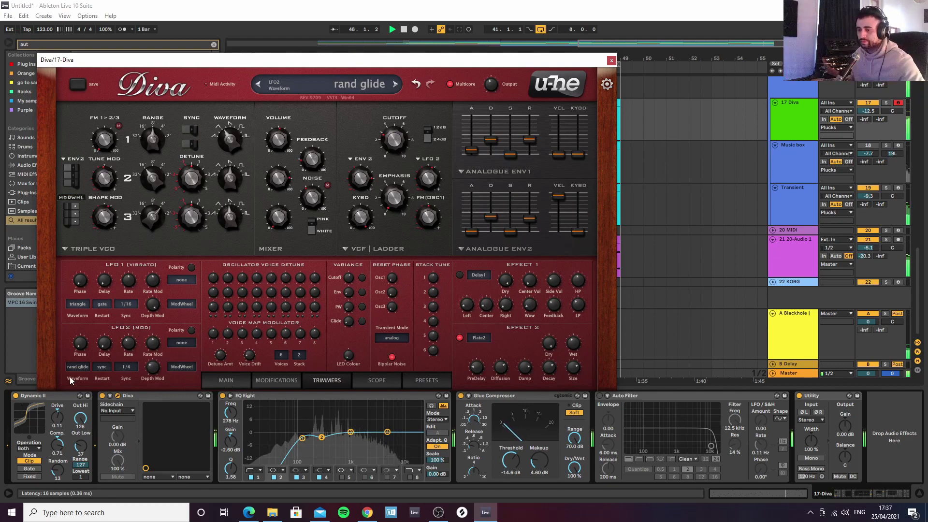
click(240, 383)
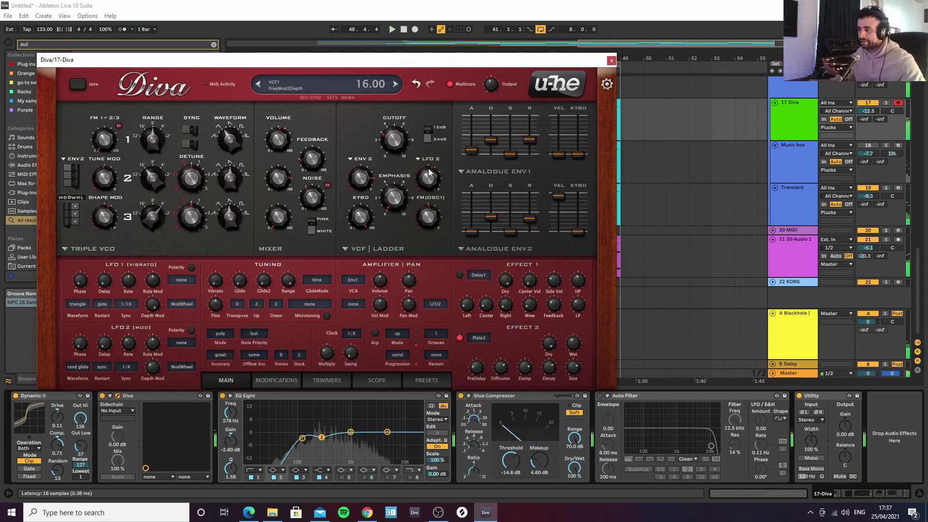
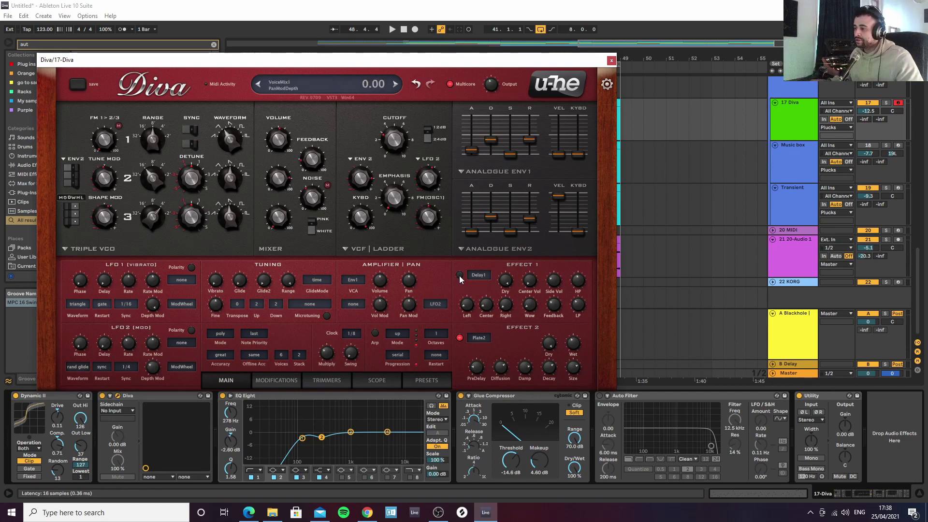
key(space)
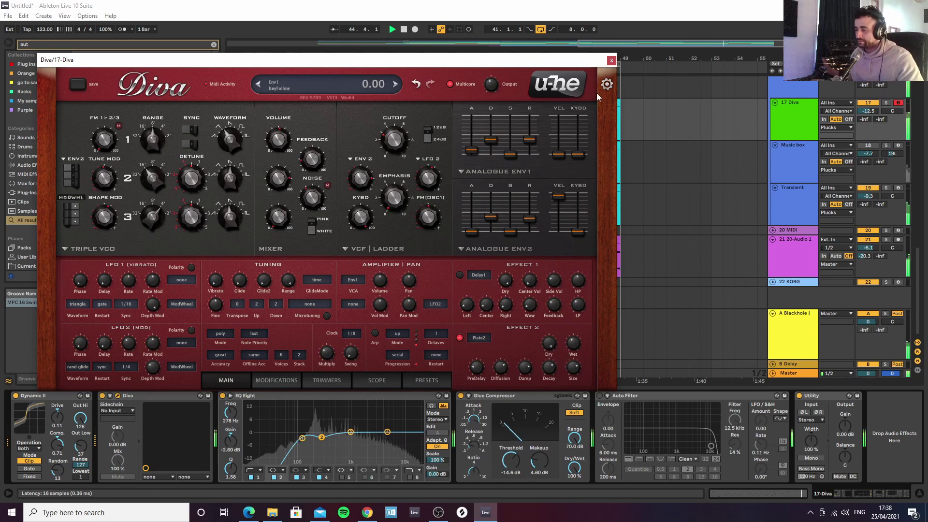
click(611, 60)
Select the 17 Diva clip spanning bars 41 to 49 and unmute the Music box track
scroll(582, 169, up, 3)
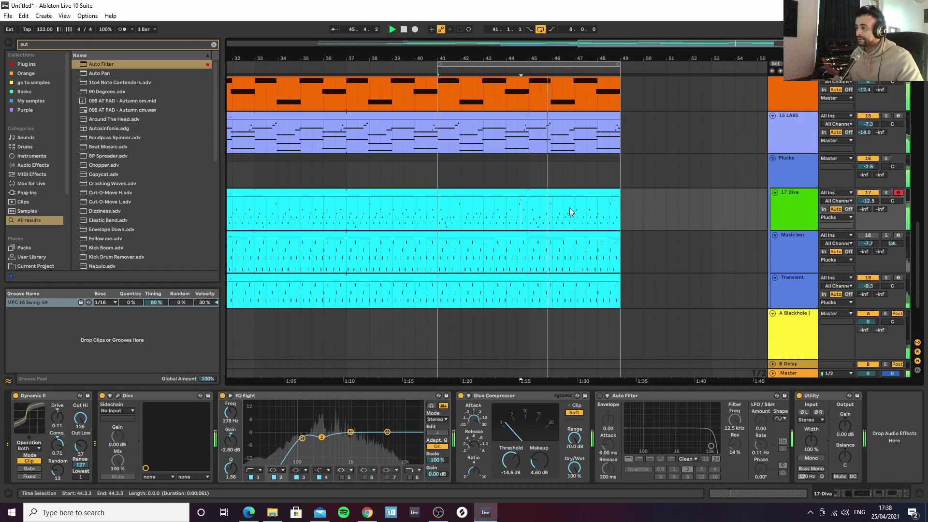
mouse_move(575, 59)
mouse_down()
mouse_move(612, 82)
mouse_move(628, 80)
mouse_up()
click(674, 222)
click(612, 192)
scroll(669, 227, down, 2)
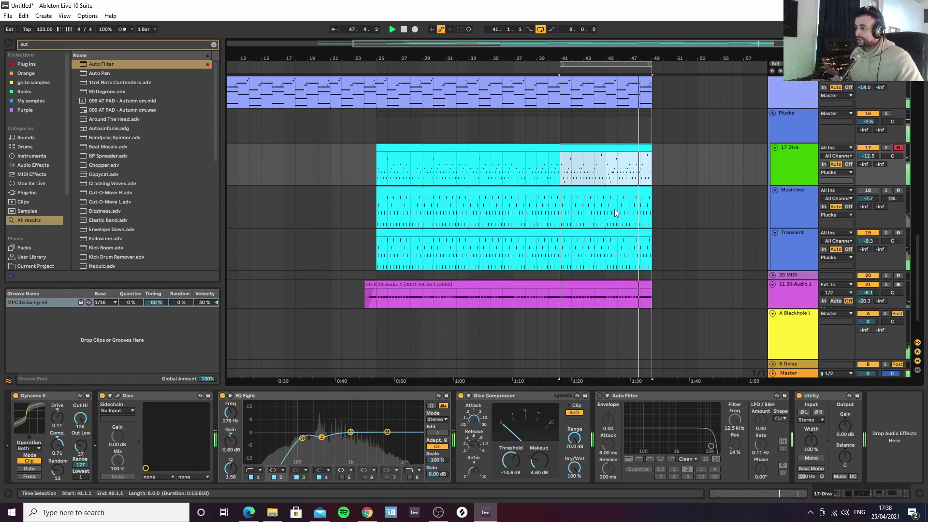
click(868, 190)
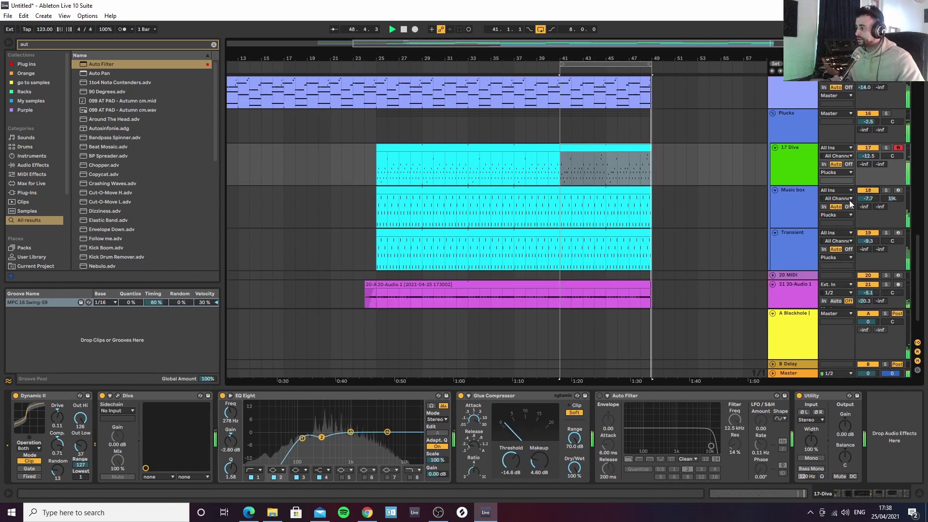
Transpose all notes of the Music box clip down one octave to A2–E3 and return to the track's devices
click(606, 191)
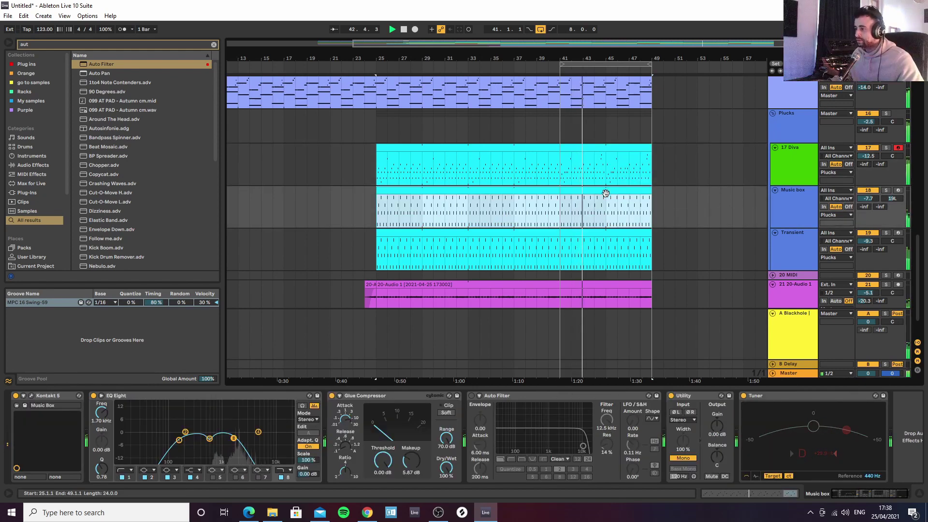
double_click(606, 191)
key(ctrl+a)
key(shift+Down)
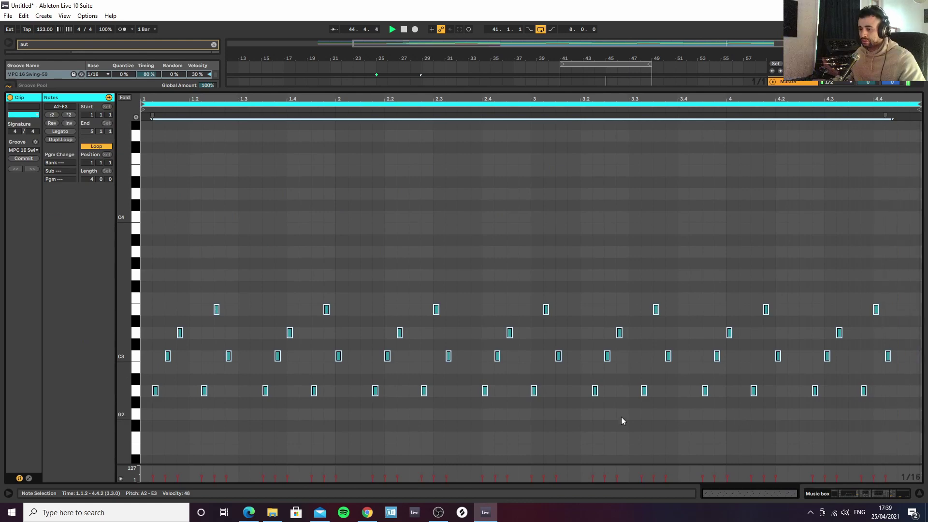
click(864, 494)
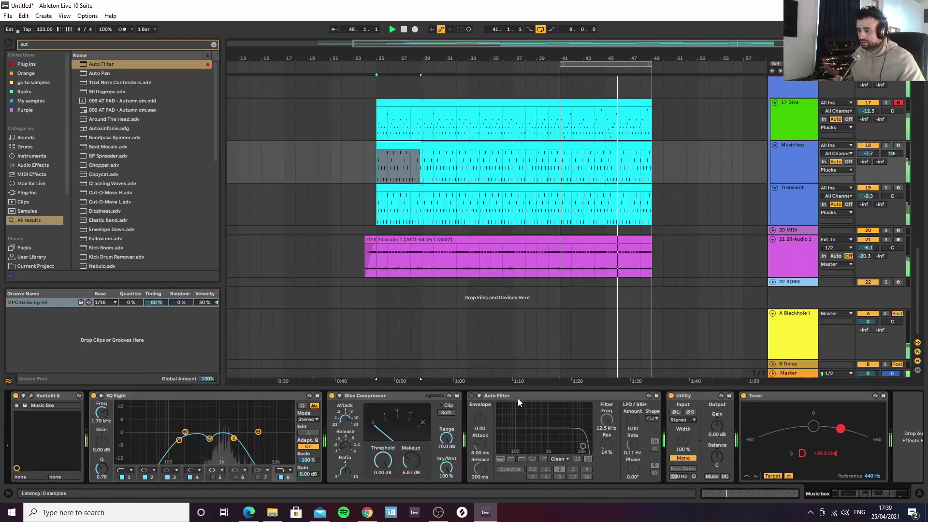
Transpose the Music box notes down another octave to A1–E2, lower the track volume to -11.2, and play from bar 25
double_click(598, 154)
key(shift+Down)
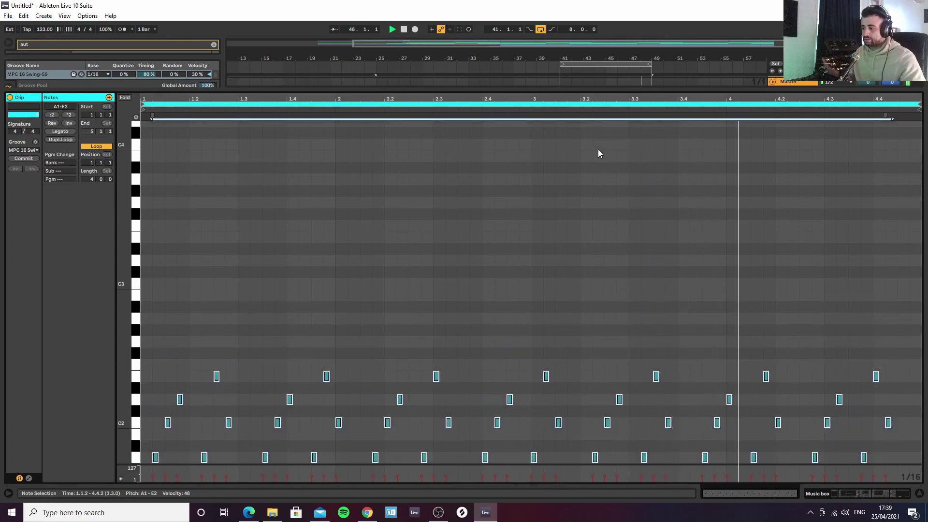
click(838, 493)
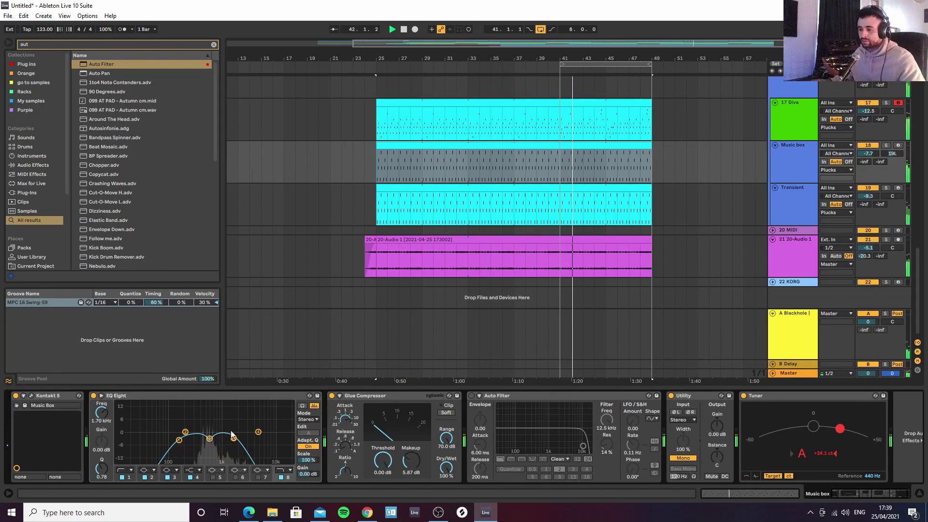
drag(867, 153, 868, 172)
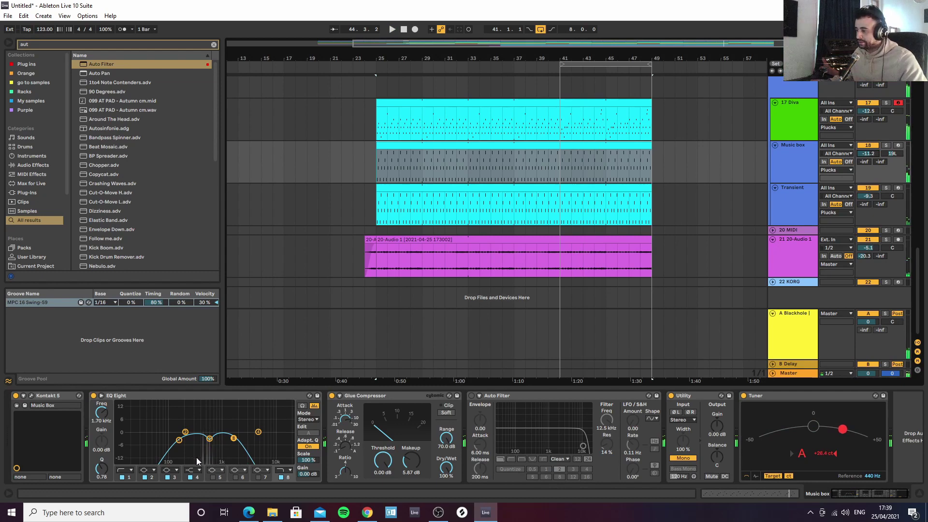
key(space)
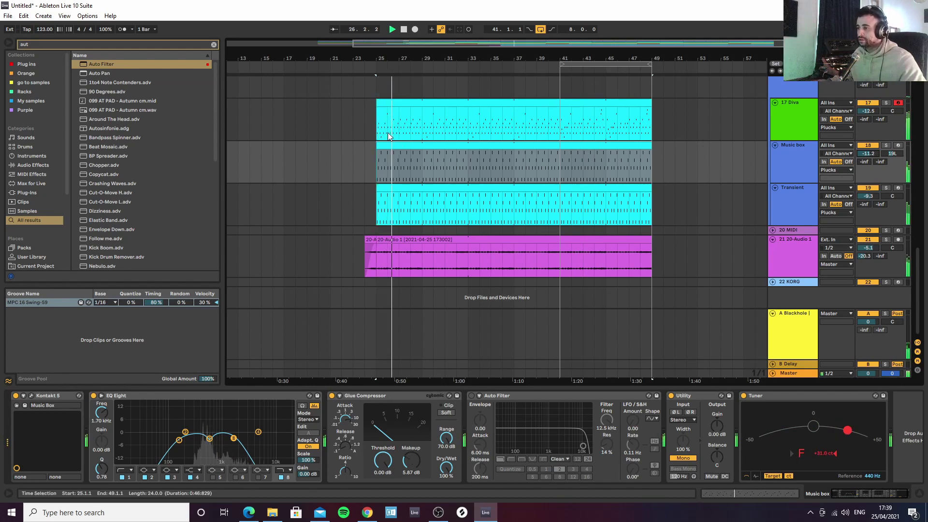
Trim the start of the 17 Diva part to bar 33 and select its clip beginning at bar 41
drag(378, 102, 467, 107)
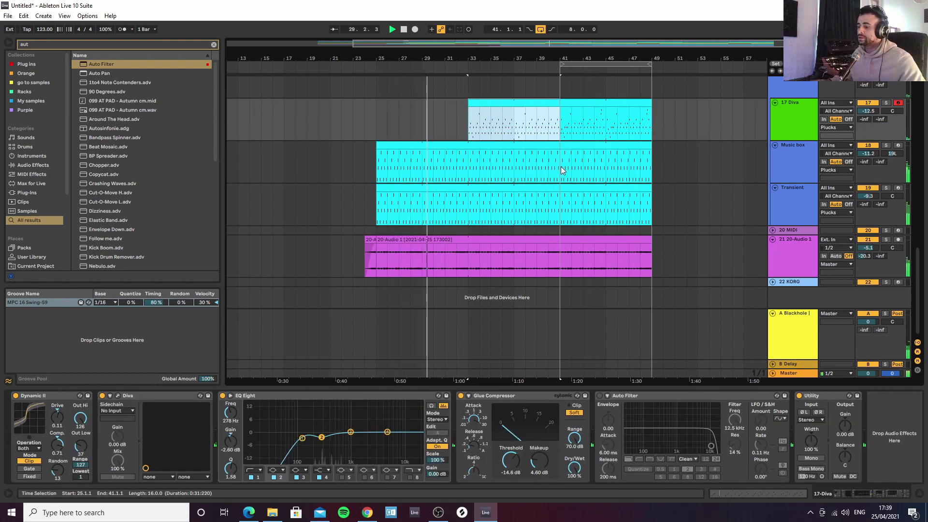
click(793, 163)
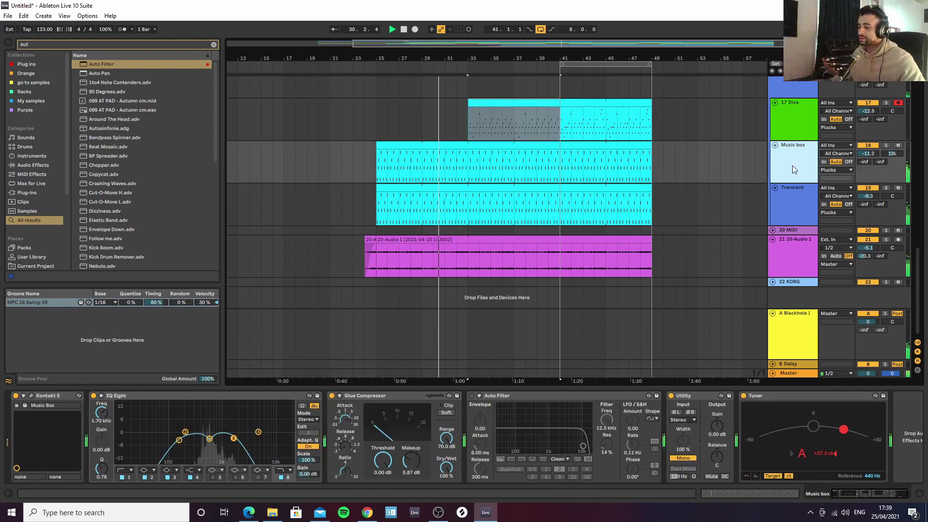
click(795, 202)
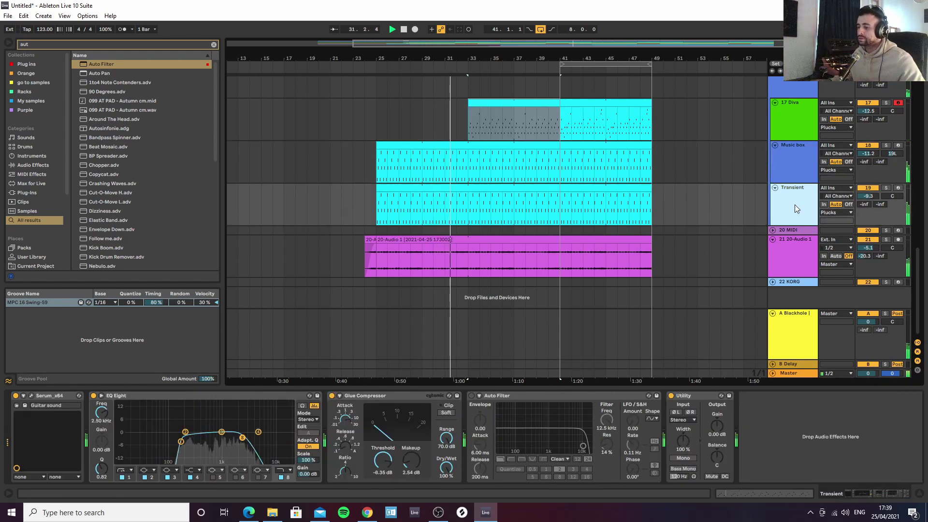
click(592, 103)
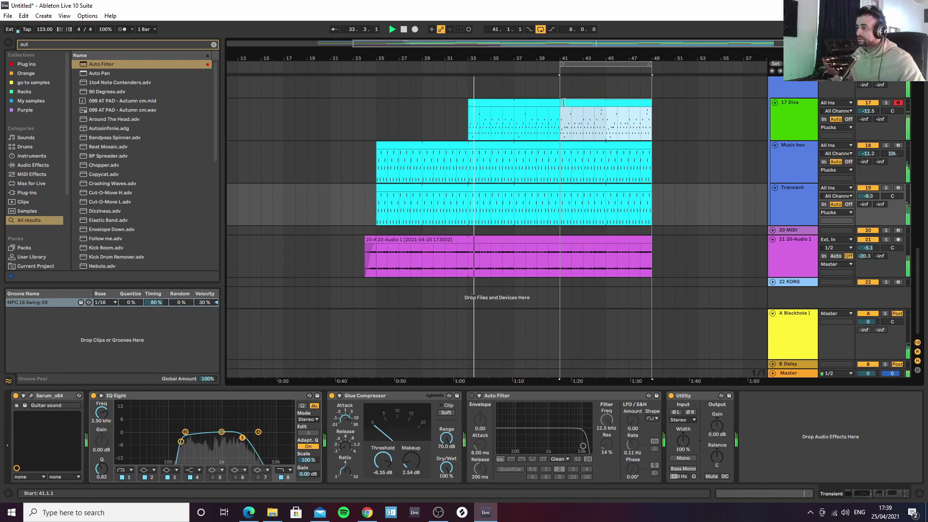
Shorten the end of the last Bass clip from bar 49 back to bar 41
mouse_move(666, 57)
mouse_down()
mouse_move(666, 73)
mouse_move(649, 56)
mouse_up()
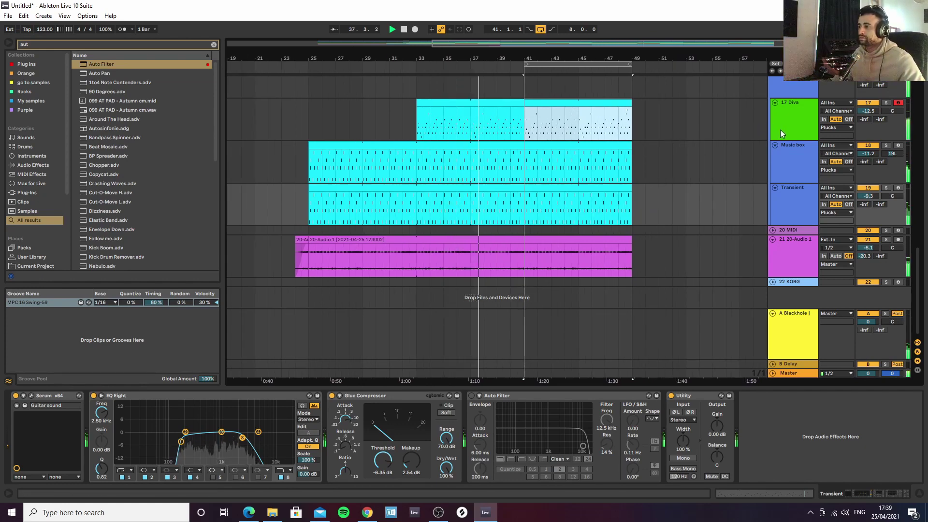
drag(646, 57, 682, 58)
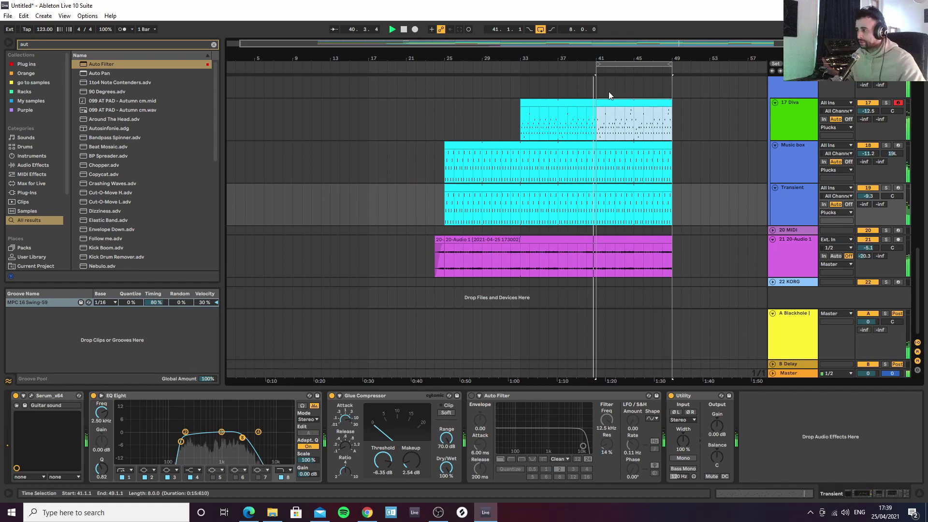
scroll(605, 150, up, 3)
scroll(606, 150, up, 3)
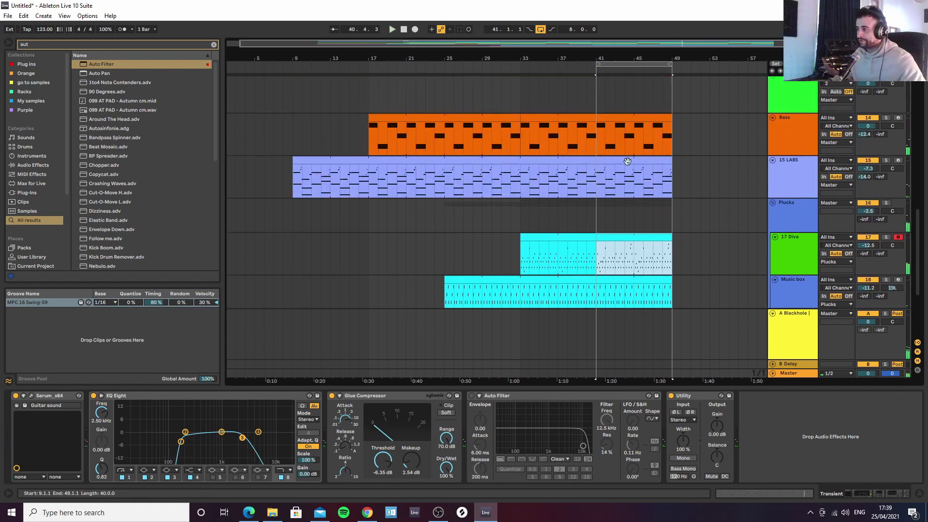
click(659, 119)
drag(659, 119, 596, 117)
scroll(627, 186, up, 5)
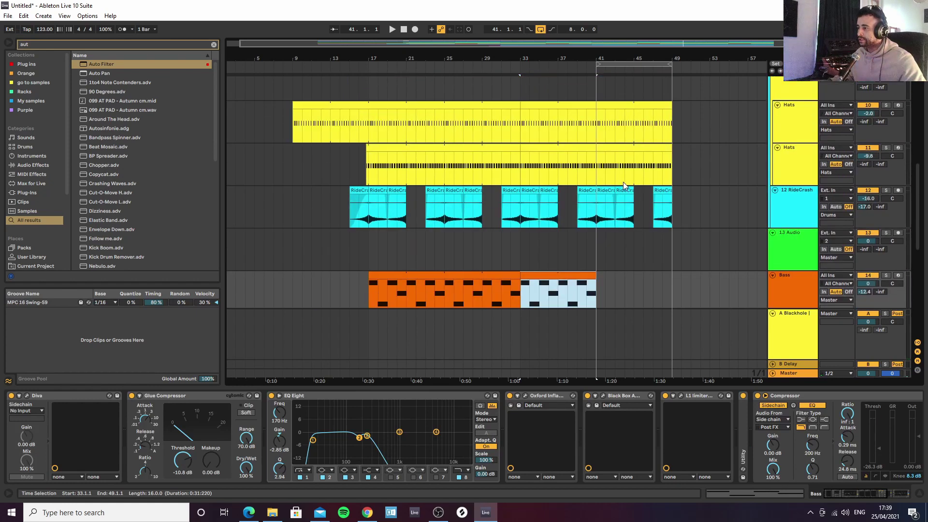
Shorten the end of the second Hats track's last clip to bar 41
scroll(604, 155, up, 2)
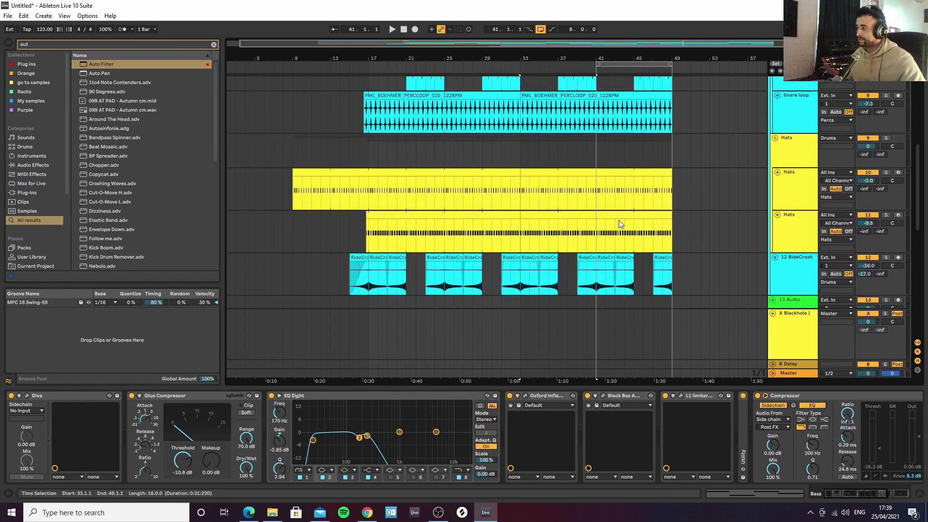
scroll(618, 215, up, 4)
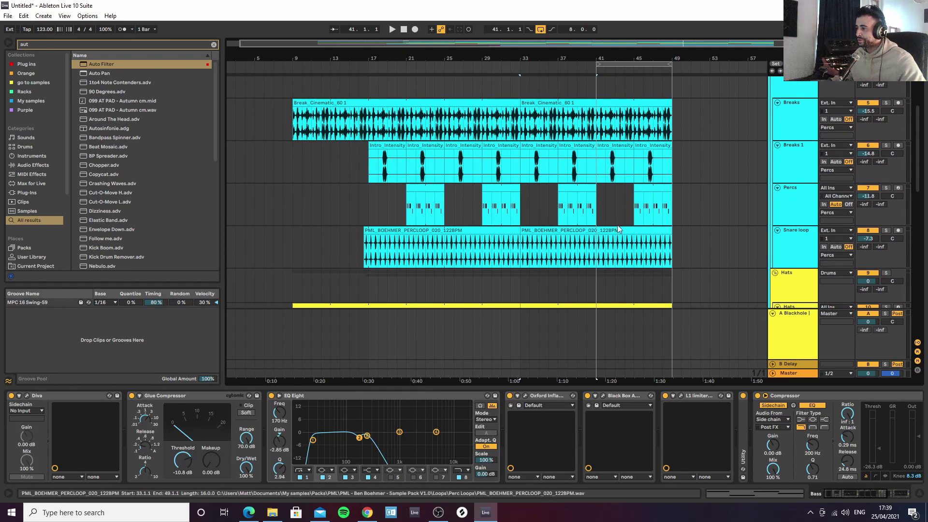
scroll(620, 227, up, 2)
scroll(622, 223, down, 4)
scroll(621, 217, down, 2)
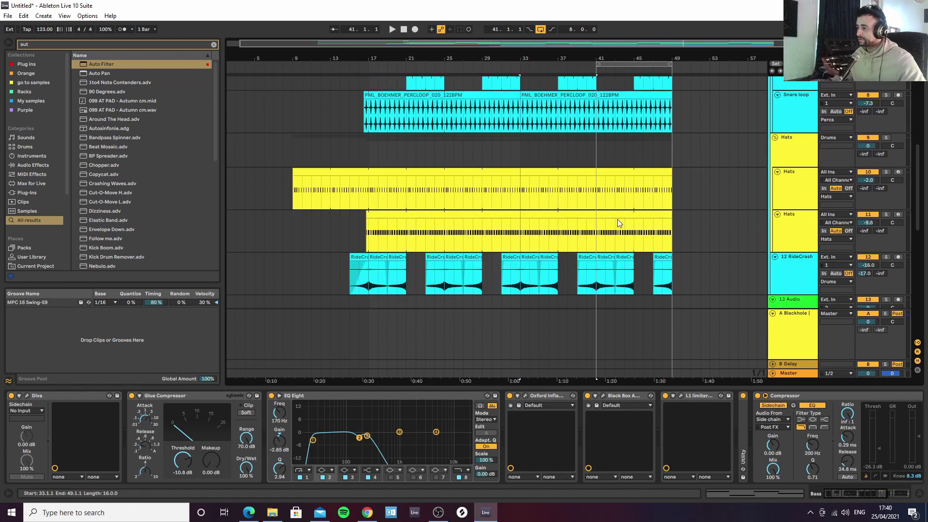
click(619, 217)
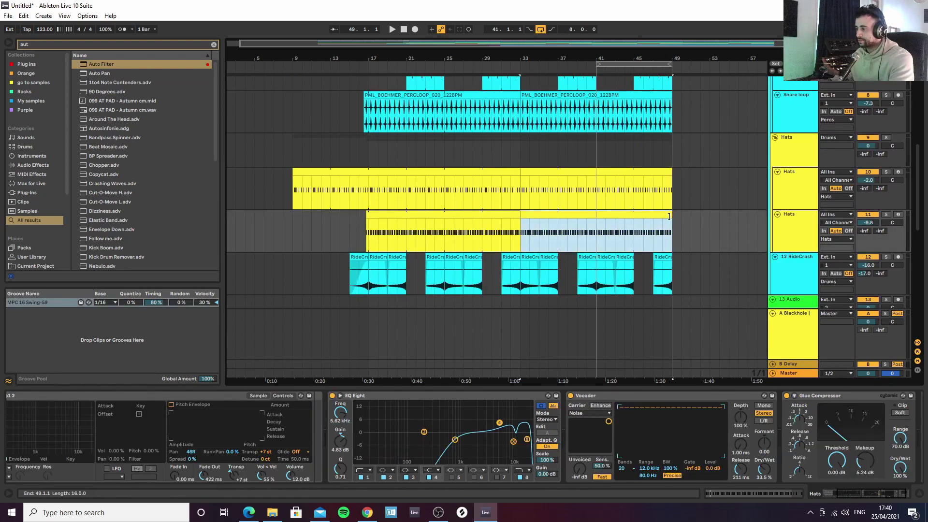
drag(669, 216, 595, 212)
Shorten the ends of the 20-Audio 1 clip and the Transient clip to bar 41
scroll(604, 203, down, 6)
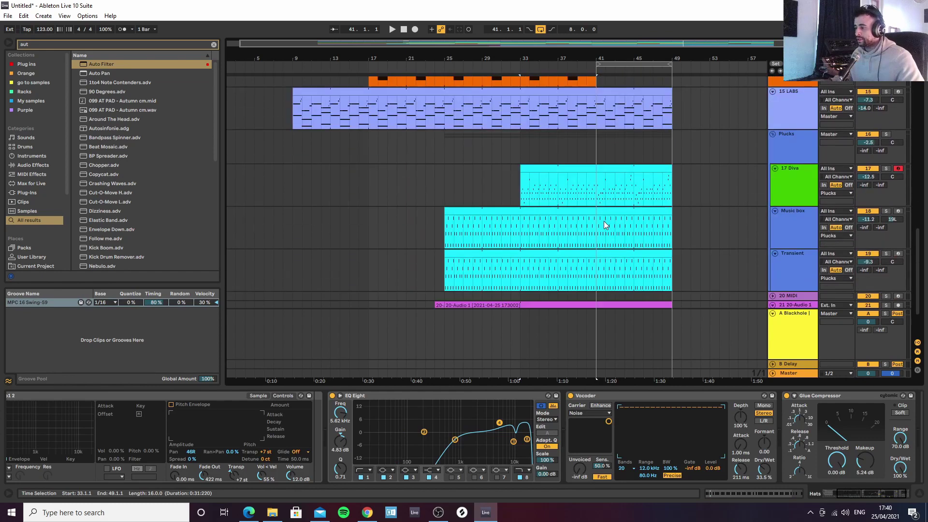
scroll(605, 225, down, 3)
scroll(617, 239, up, 3)
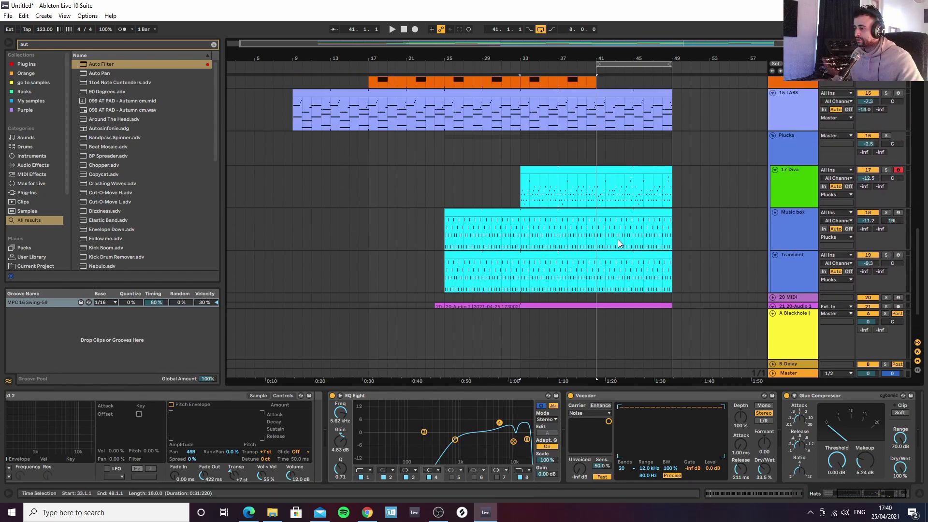
scroll(618, 241, down, 1)
click(638, 290)
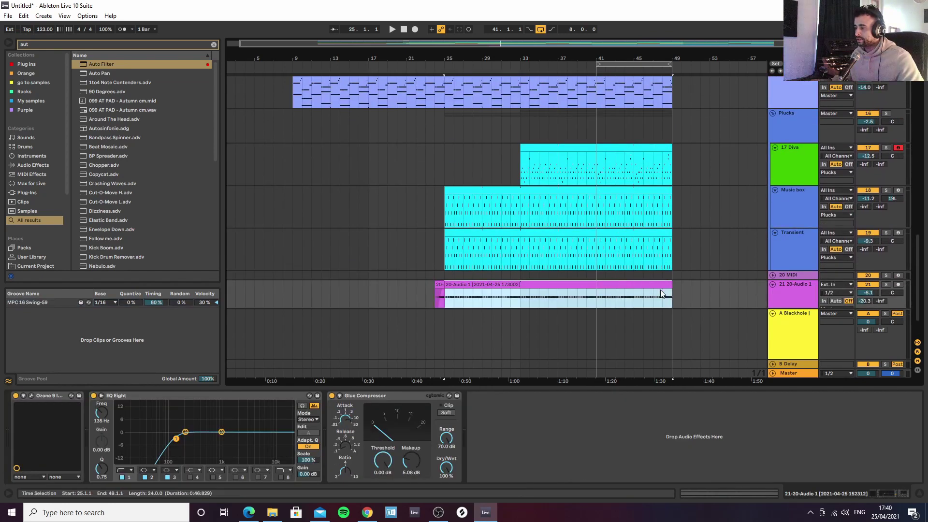
drag(652, 283, 596, 284)
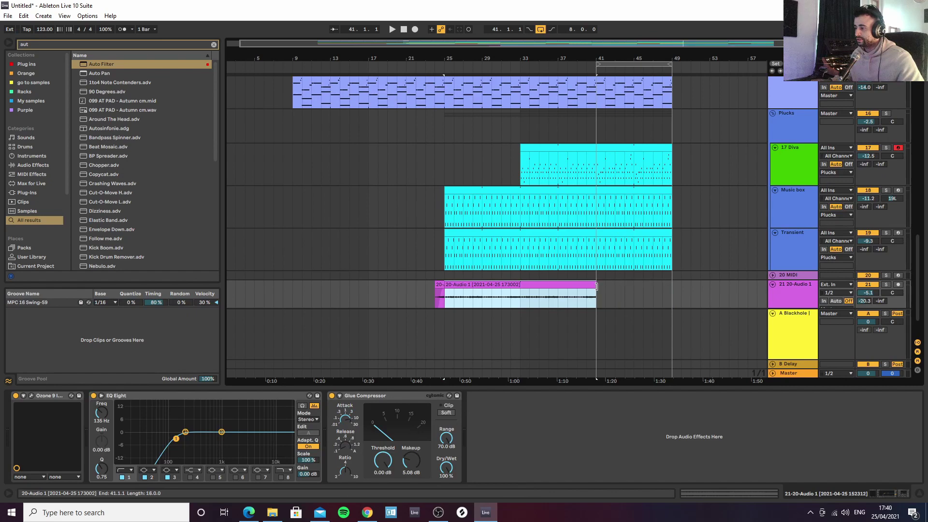
click(626, 233)
drag(671, 246, 595, 246)
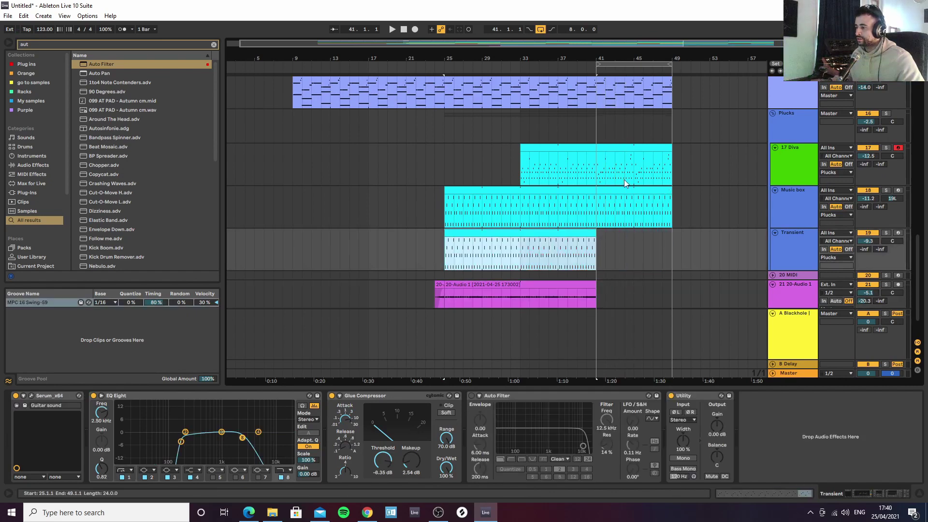
Play from bar 41 and duplicate bars 41–49 across all tracks, extending the loop and arrangement to bar 57
click(597, 166)
key(space)
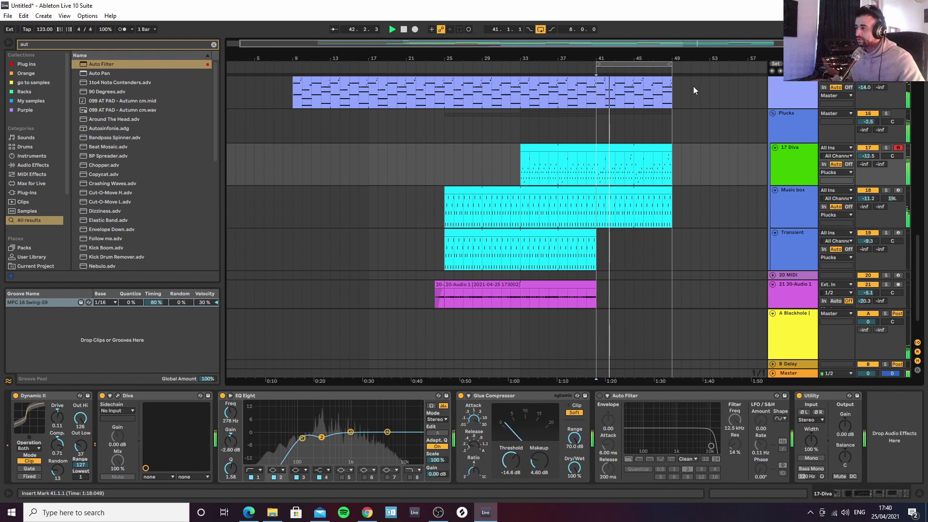
drag(707, 59, 638, 64)
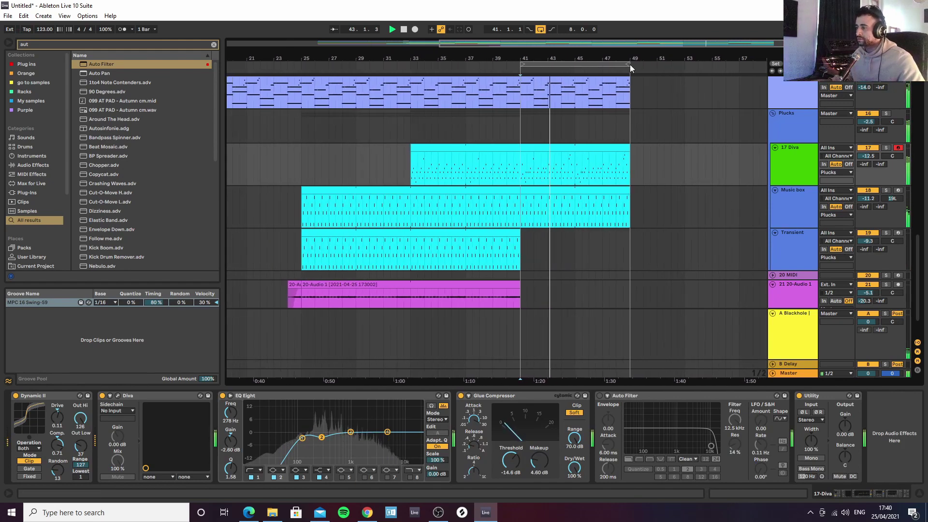
click(583, 65)
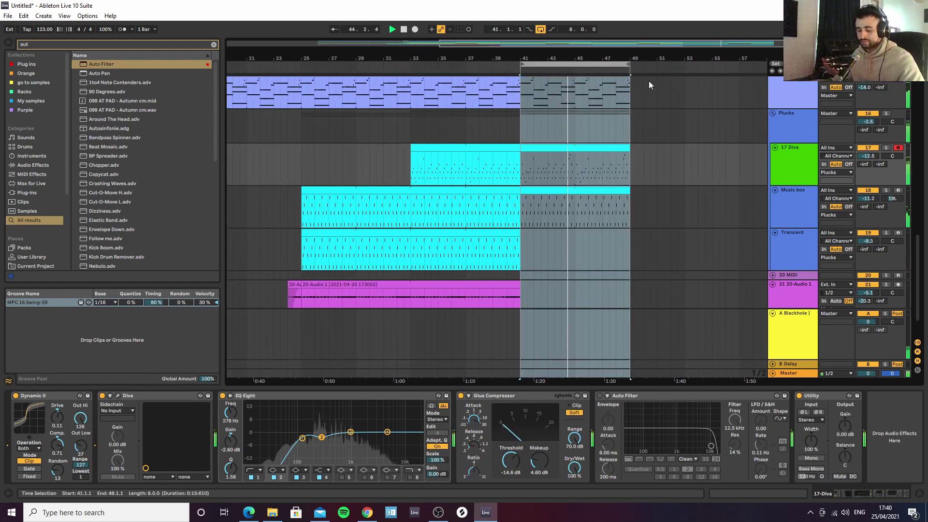
key(ctrl+d)
drag(645, 59, 679, 62)
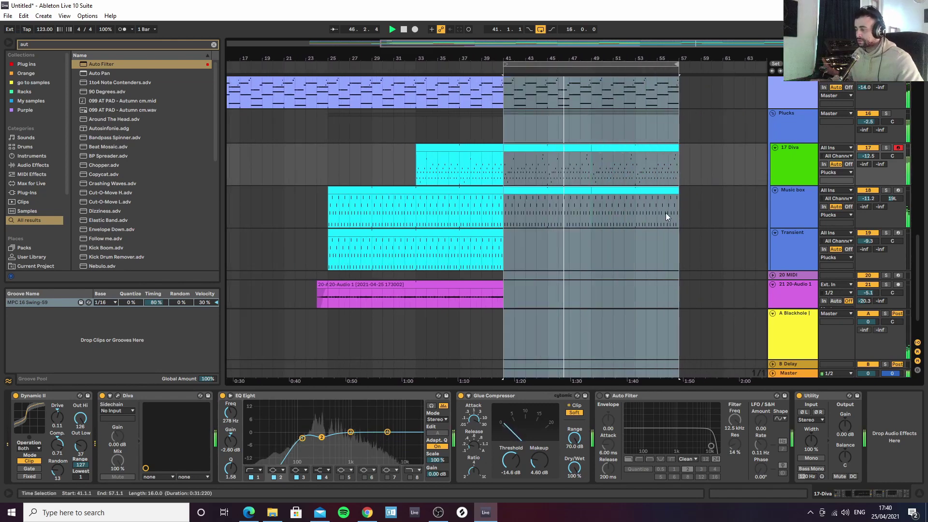
click(728, 194)
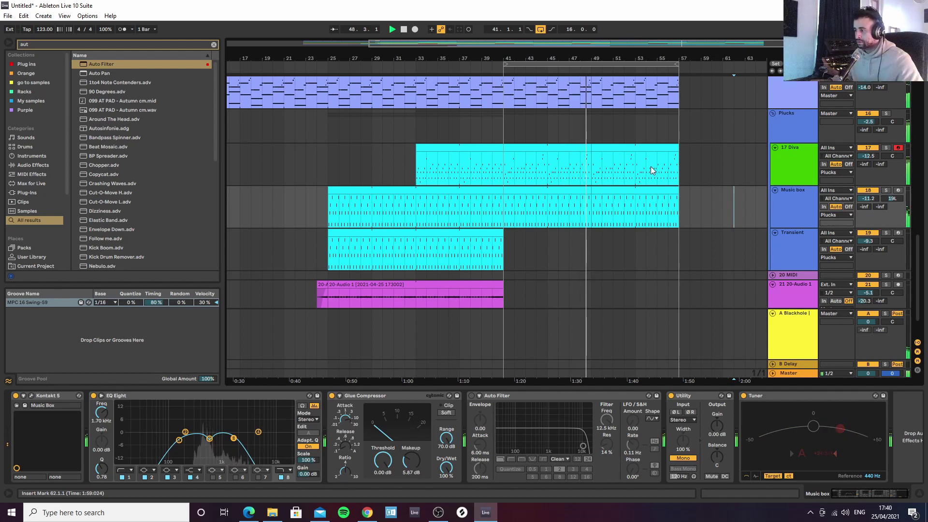
Play from bar 39 and delete the 17 Diva clip spanning bars 41 to 49
scroll(717, 185, up, 3)
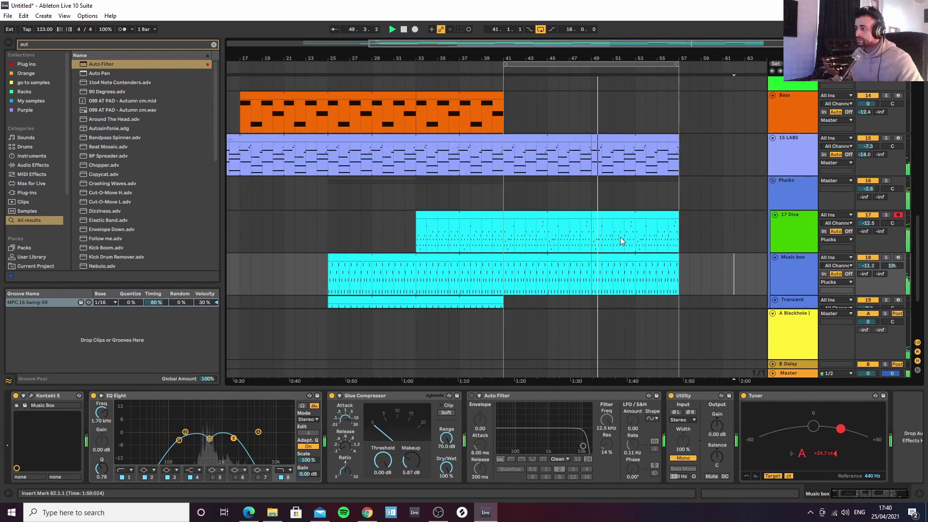
click(616, 216)
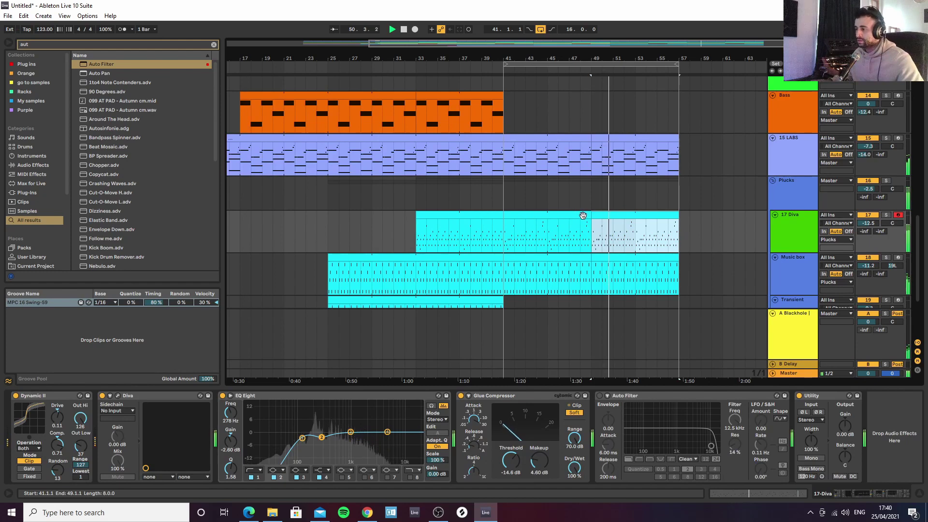
click(482, 236)
key(space)
key(space)
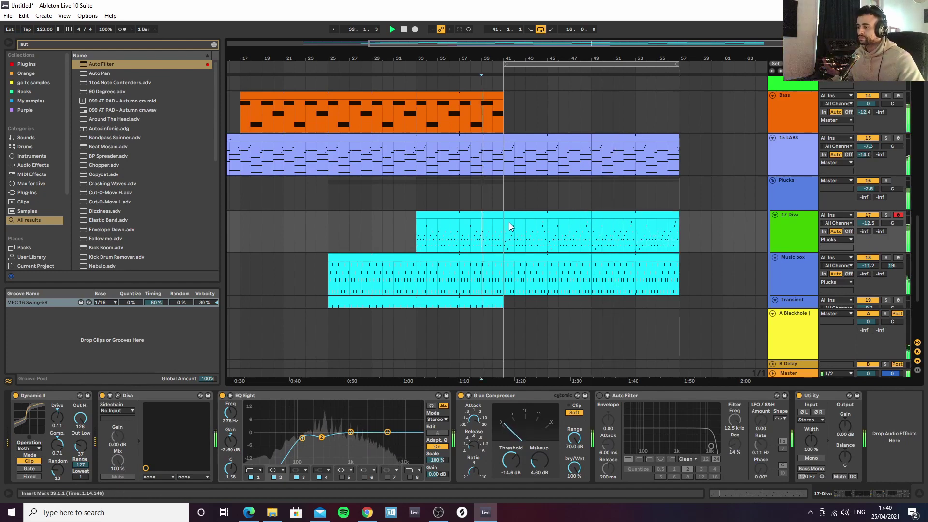
click(520, 215)
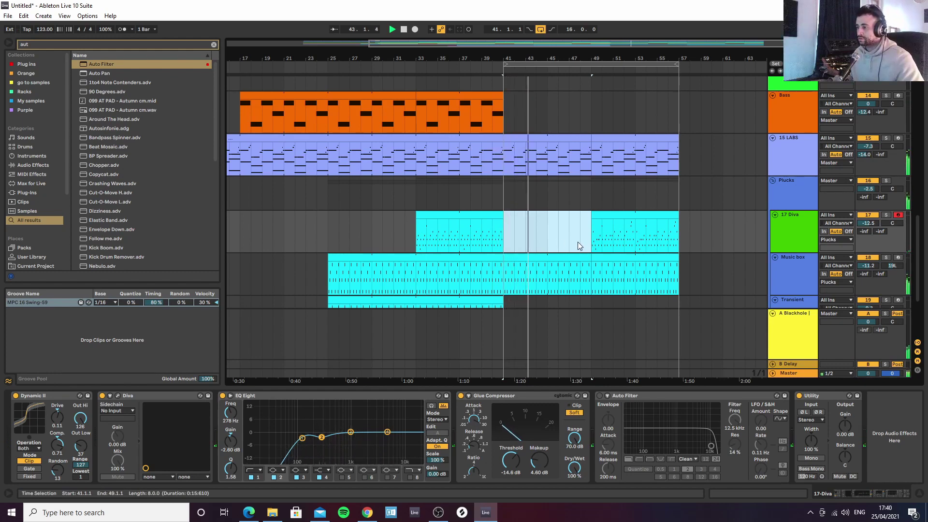
Shorten the Music box clip to end at bar 41 and copy the Bass part of bars 33–41 to bar 41
drag(652, 58, 565, 71)
click(449, 263)
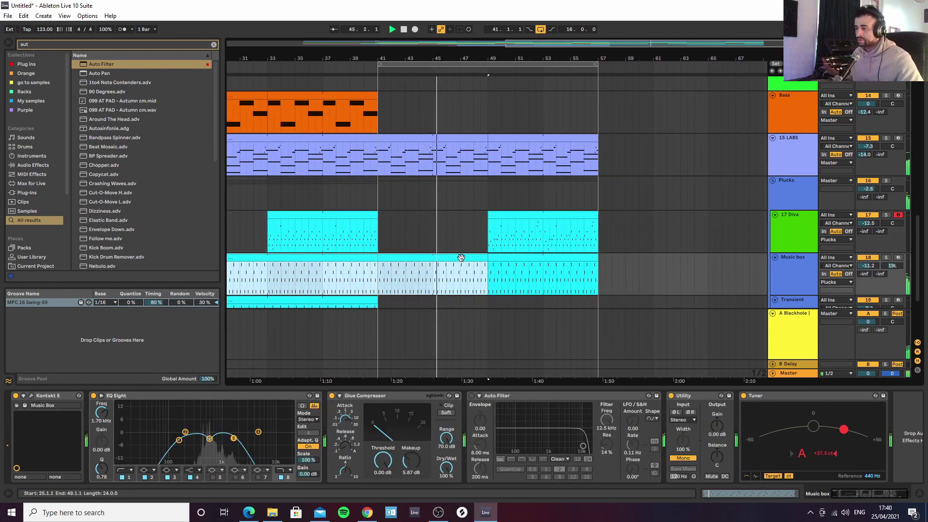
drag(487, 264, 378, 260)
scroll(387, 112, up, 2)
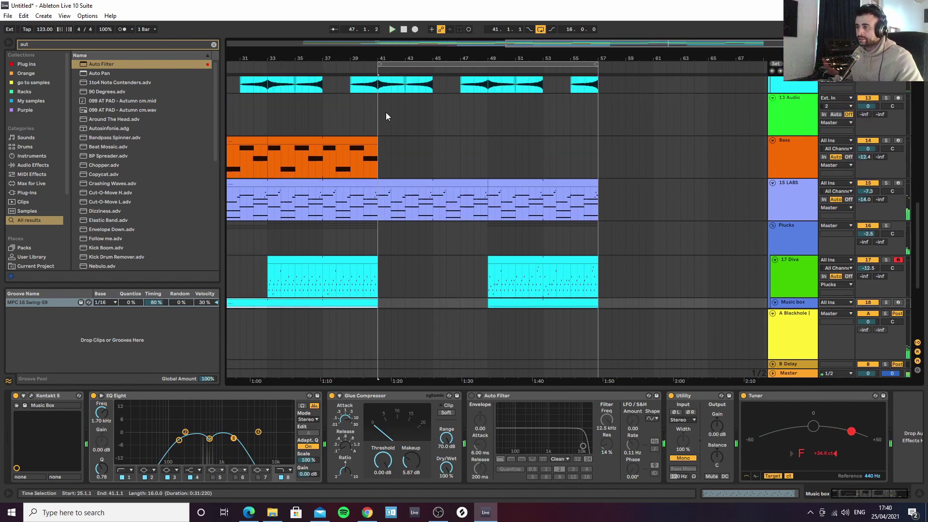
drag(304, 141, 420, 147)
Shorten the Snare loop clip to end at bar 41 and delete its copy at bars 49–57
scroll(437, 146, up, 5)
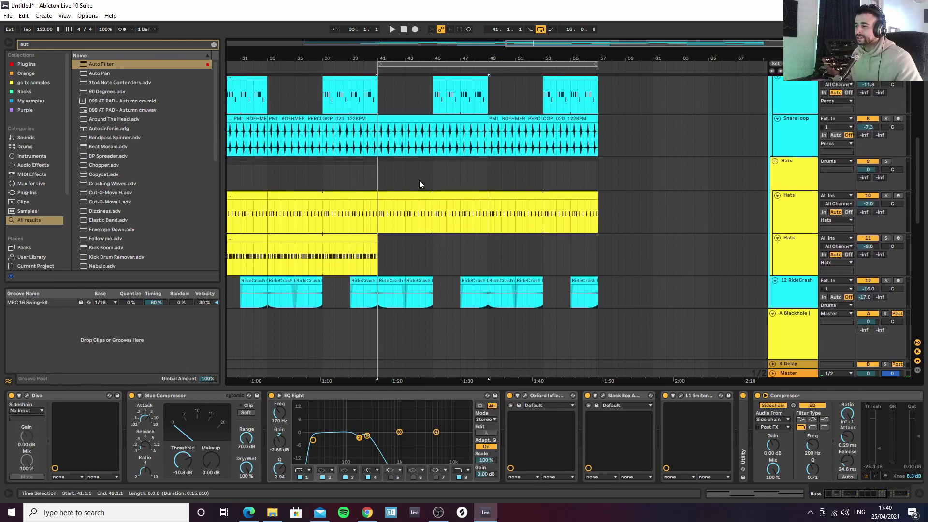
scroll(419, 183, up, 2)
click(412, 184)
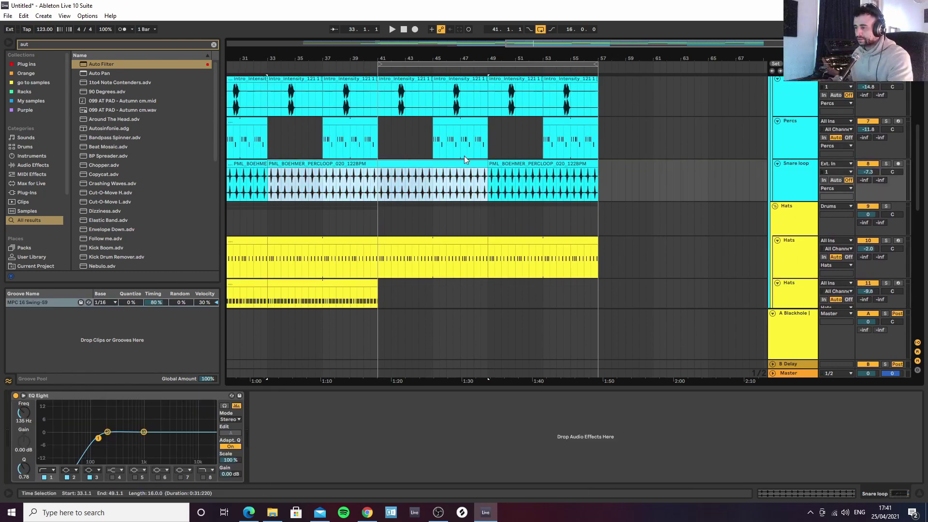
drag(483, 163, 384, 164)
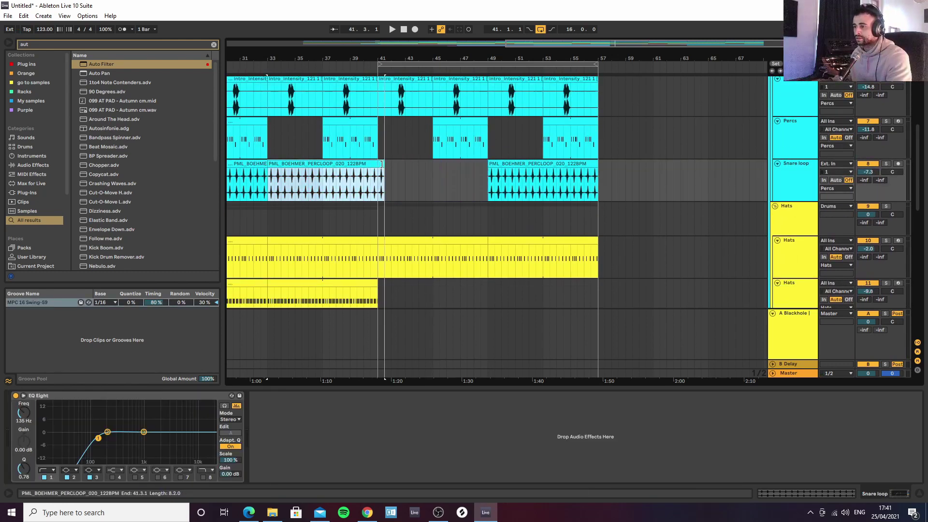
click(530, 175)
key(Delete)
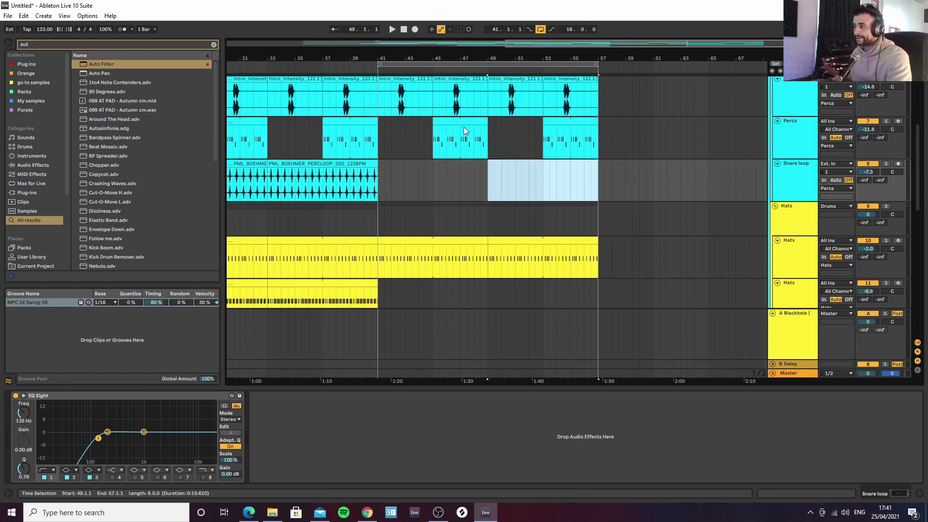
Delete the Percs clips at bars 45–49 and 53–57
click(463, 126)
key(Delete)
click(560, 123)
Delete the four Intro_Intensity clips on the Breaks 1 track between bars 41 and 57
scroll(457, 170, up, 5)
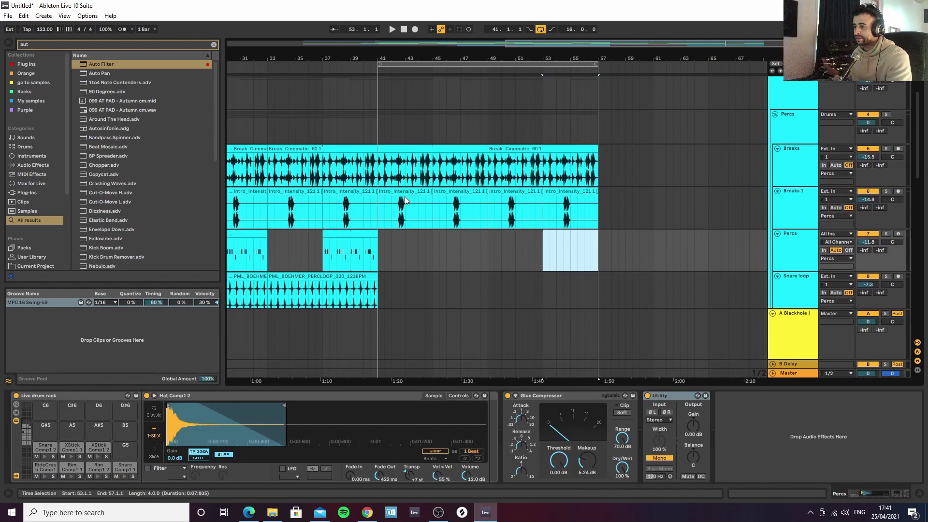
click(405, 200)
key(Delete)
click(463, 191)
key(Delete)
click(519, 191)
key(Delete)
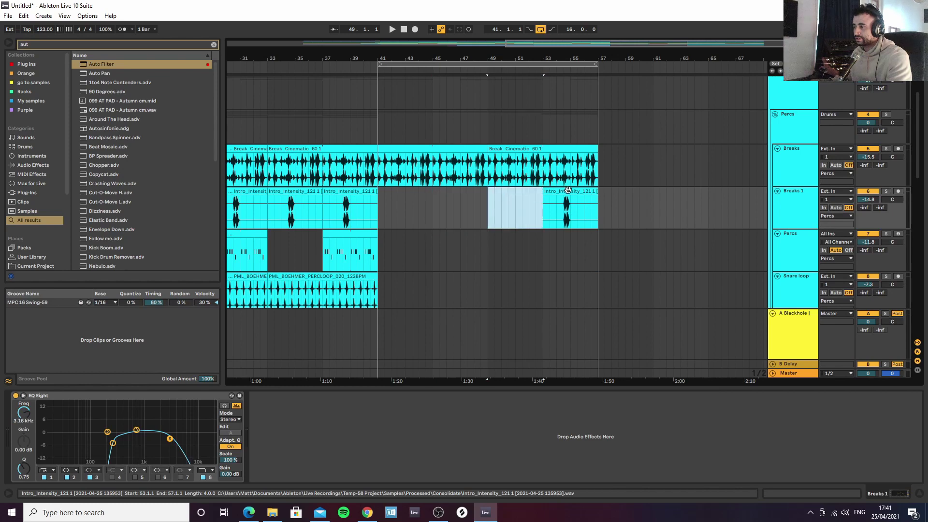
click(567, 190)
key(Delete)
click(395, 179)
key(Delete)
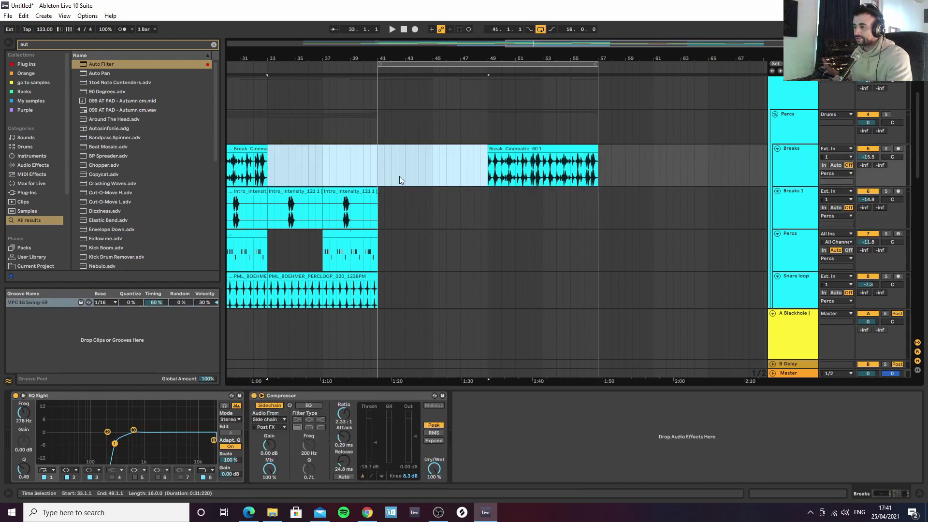
key(ctrl+z)
Shorten the Break_Cinematic clip on the Breaks track to end at bar 41 and delete its copy at bar 49
drag(488, 158, 375, 158)
click(517, 148)
key(Delete)
Play from bar 39.3 and delete the RideCrash clips from bar 43 through bar 57
click(357, 180)
key(space)
scroll(416, 135, down, 5)
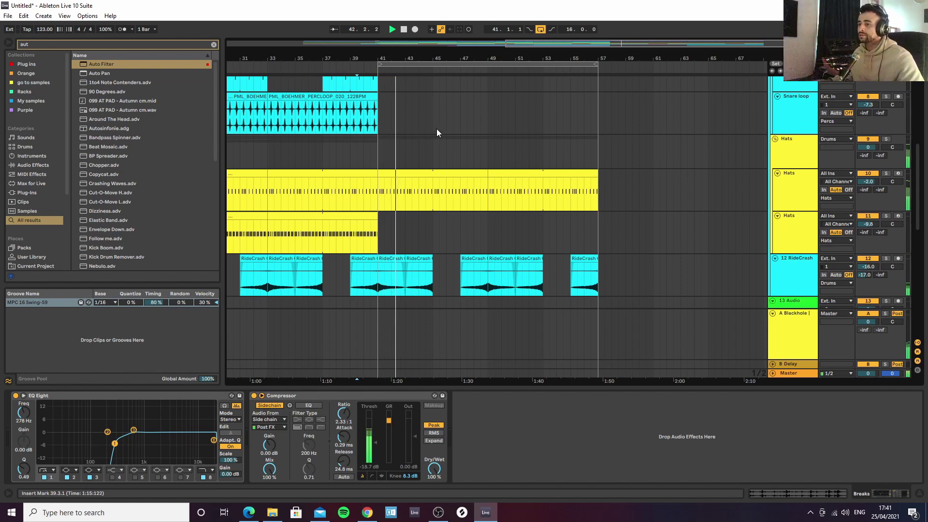
scroll(459, 146, down, 2)
scroll(459, 146, down, 1)
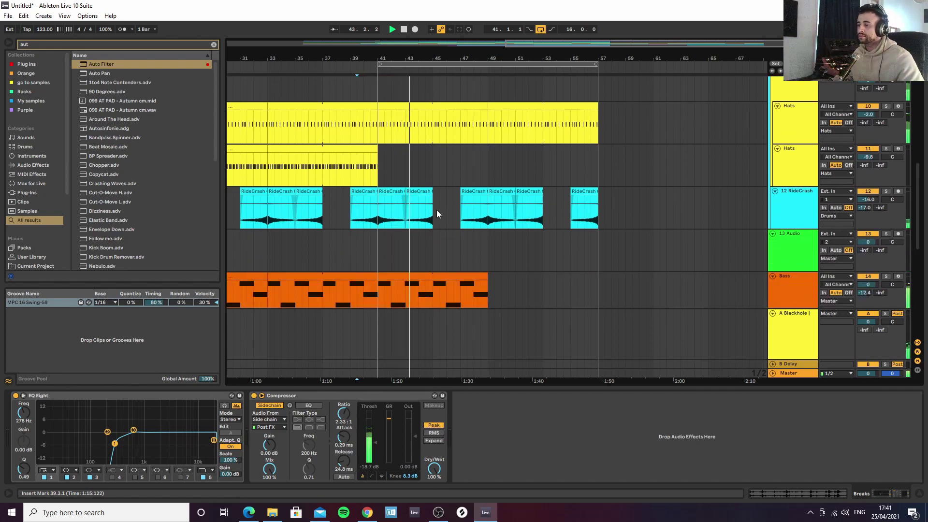
click(420, 191)
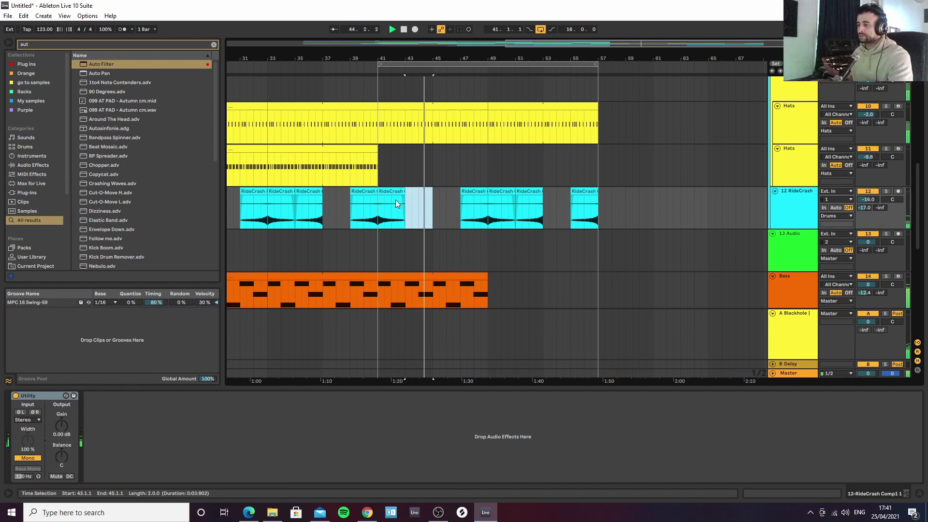
click(478, 192)
key(Delete)
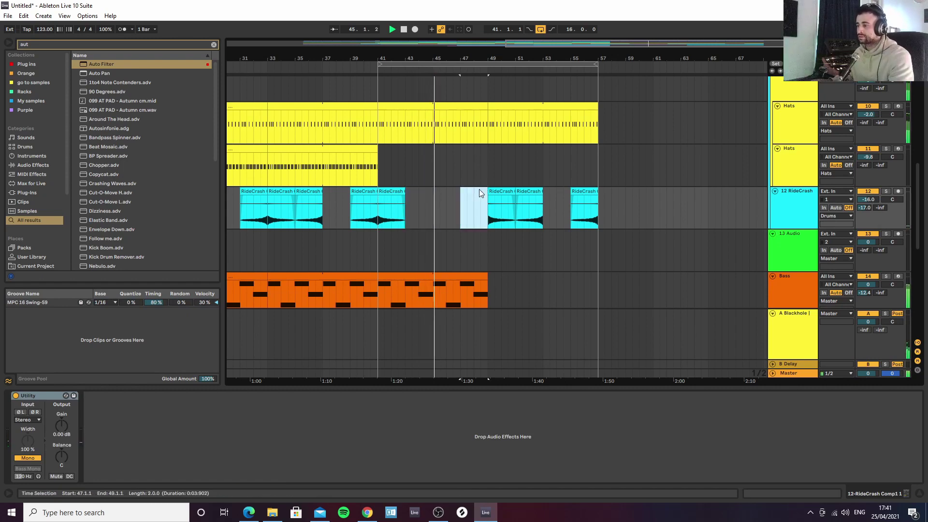
click(507, 191)
key(Delete)
click(529, 192)
key(Delete)
scroll(553, 196, down, 1)
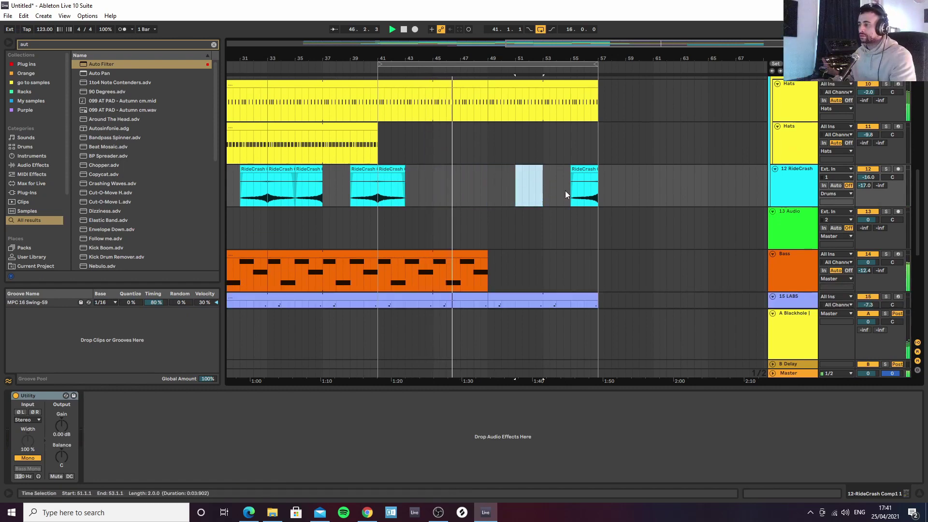
click(586, 174)
scroll(582, 176, down, 6)
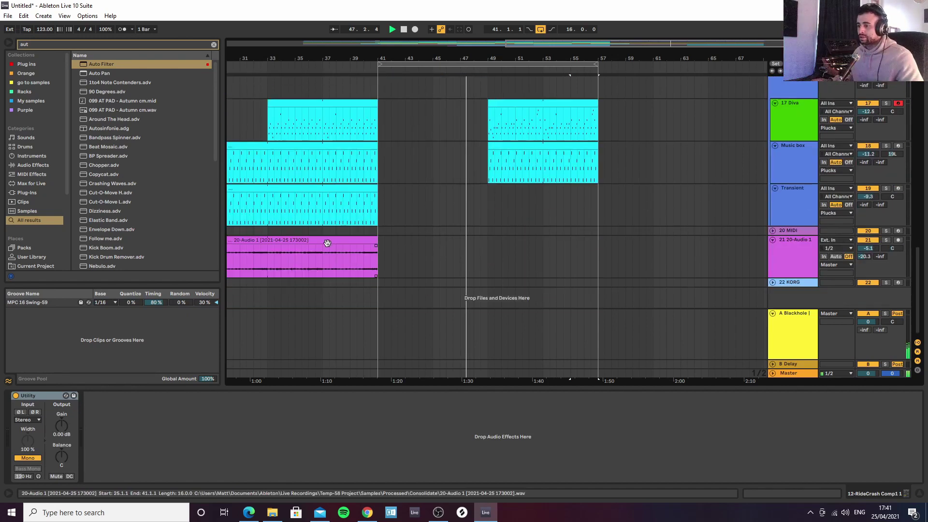
Copy the last eight bars of the 20-Audio 1 clip to bar 49 and stop playback
drag(270, 255, 529, 241)
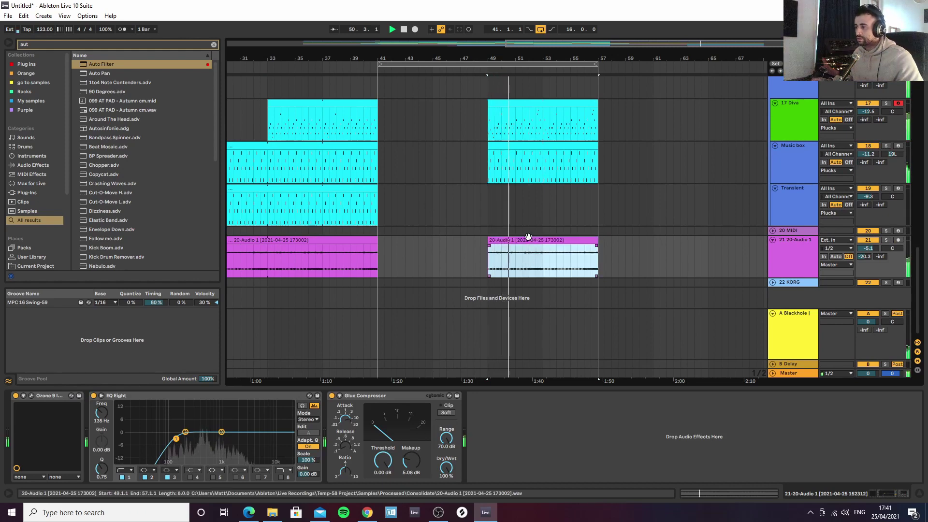
key(space)
scroll(762, 120, up, 3)
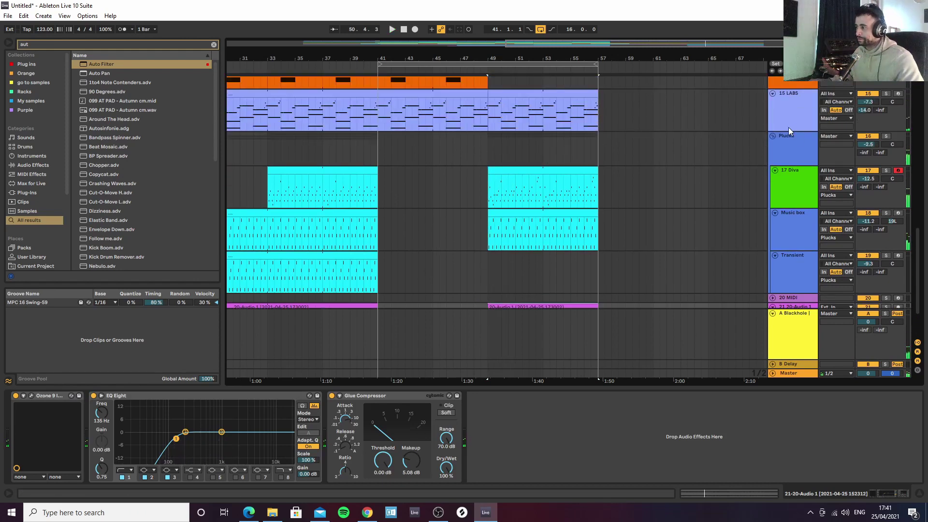
Lower the Plucks track's Auto Filter frequency breakpoint at bar 49 to the base of its automation lane and play from there
click(787, 145)
key(a)
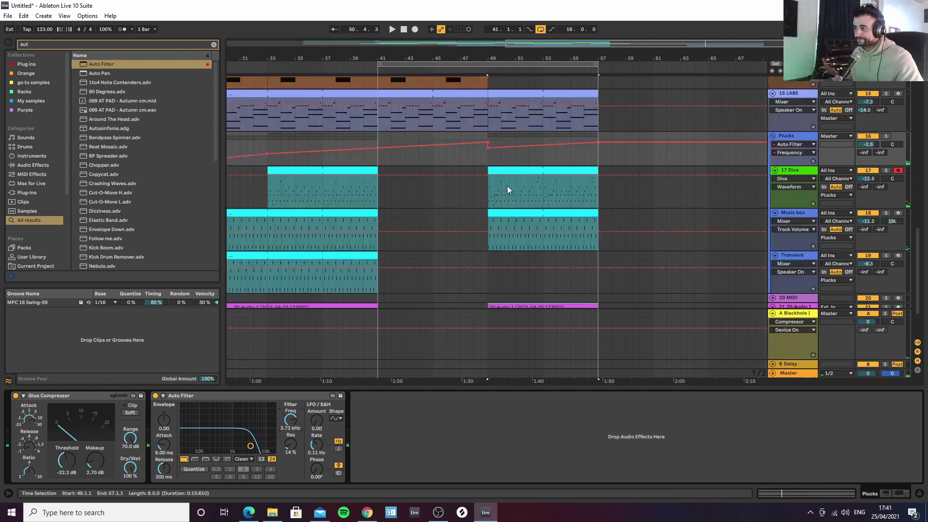
drag(488, 150, 488, 167)
key(space)
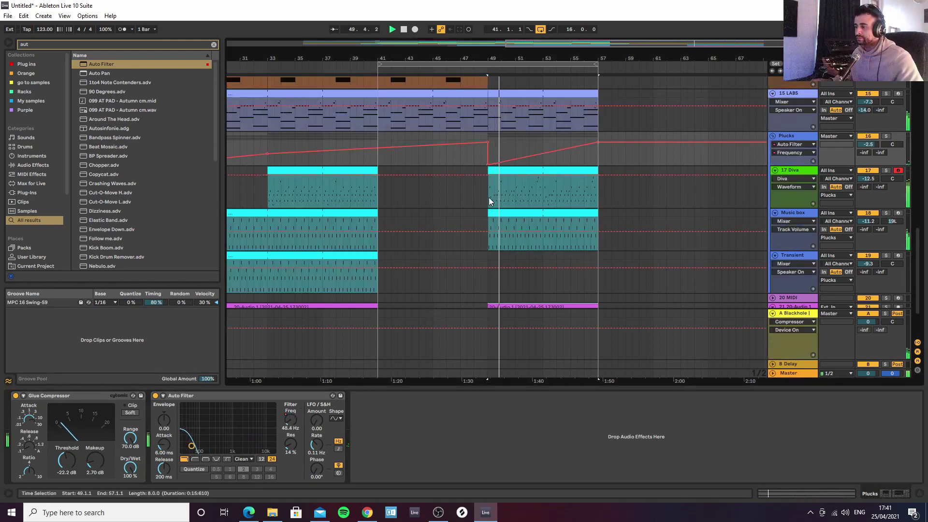
Loop bars 33 to 41 and copy that eight-bar section of all tracks to bar 57
scroll(548, 180, down, 3)
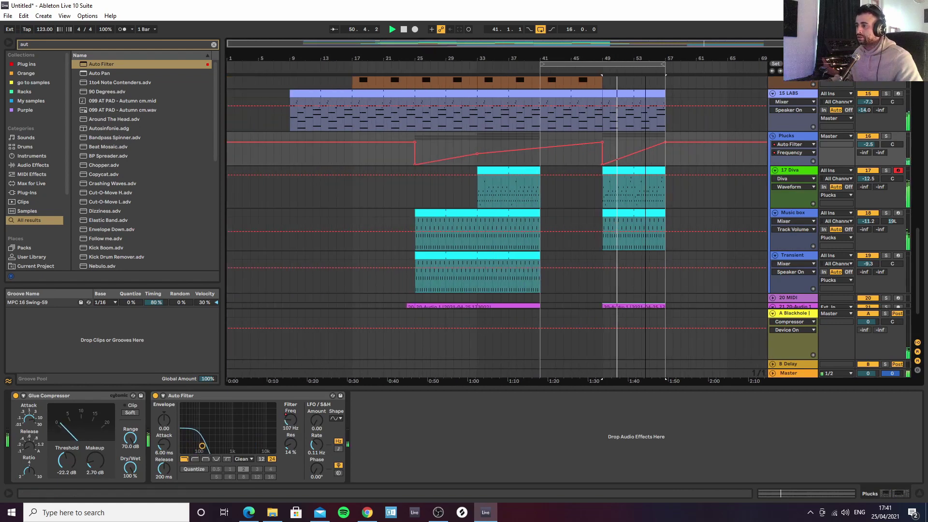
scroll(735, 183, up, 6)
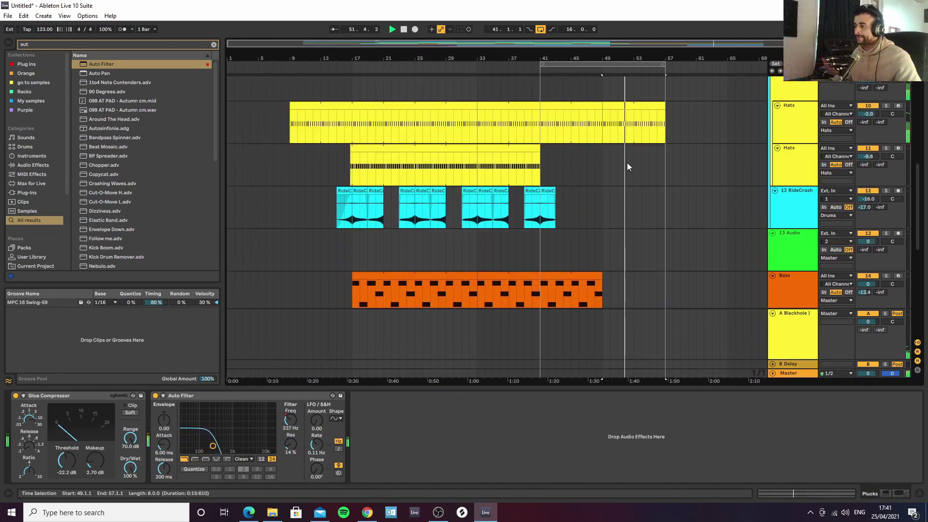
click(500, 107)
drag(541, 122, 476, 115)
key(ctrl+l)
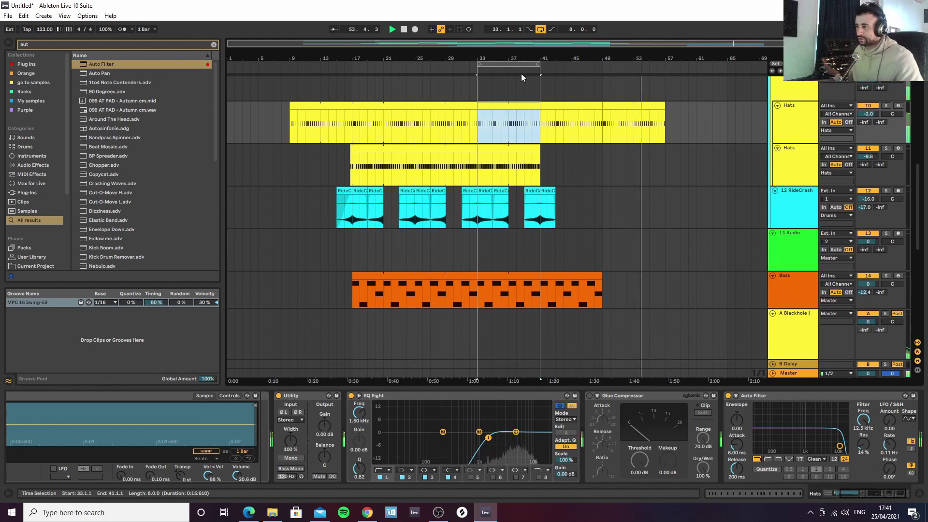
click(512, 68)
drag(493, 105, 687, 117)
Set the loop to bars 57 to 65 using the last eight bars on the 17 Diva track
scroll(693, 176, down, 2)
scroll(693, 176, down, 3)
click(661, 212)
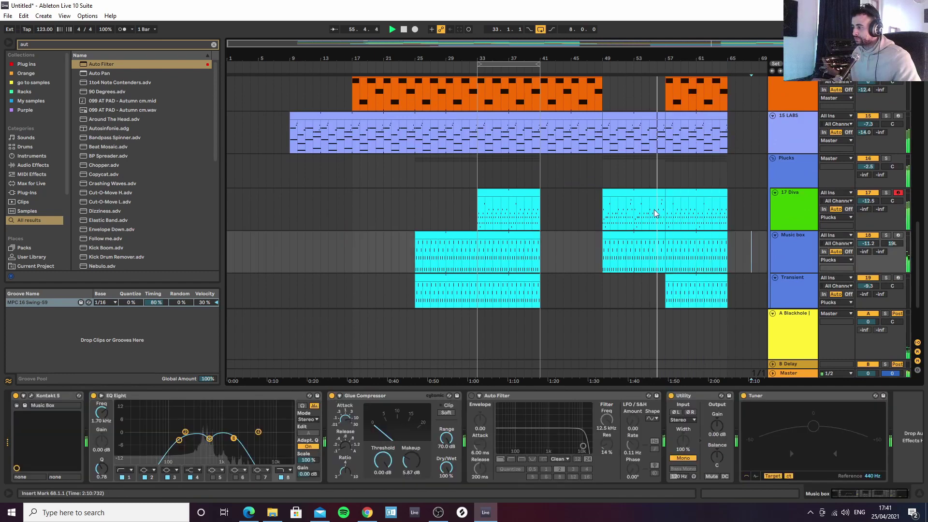
drag(727, 197, 727, 197)
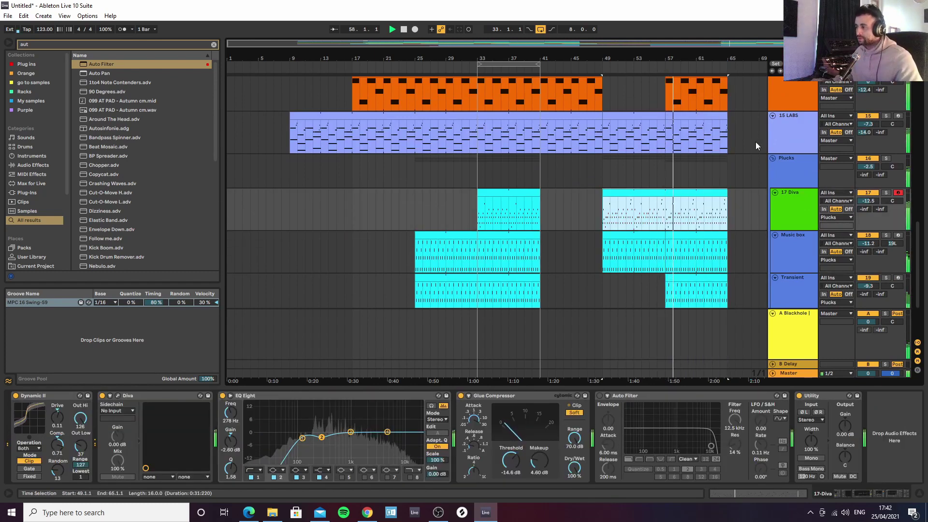
drag(745, 58, 681, 75)
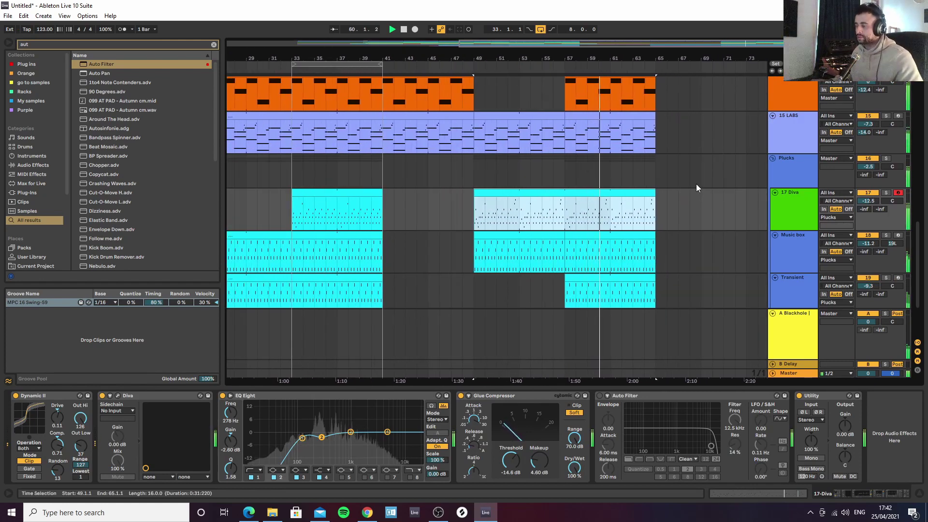
drag(564, 216, 657, 214)
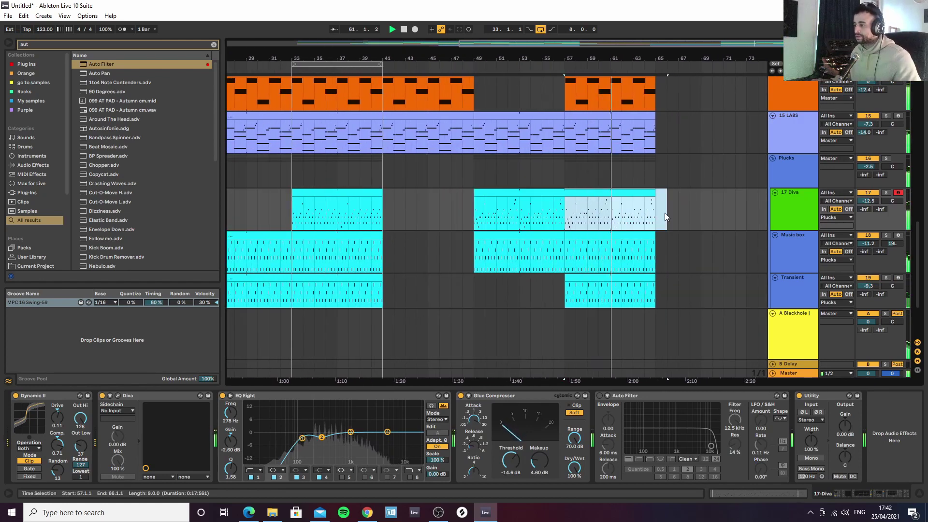
key(ctrl+l)
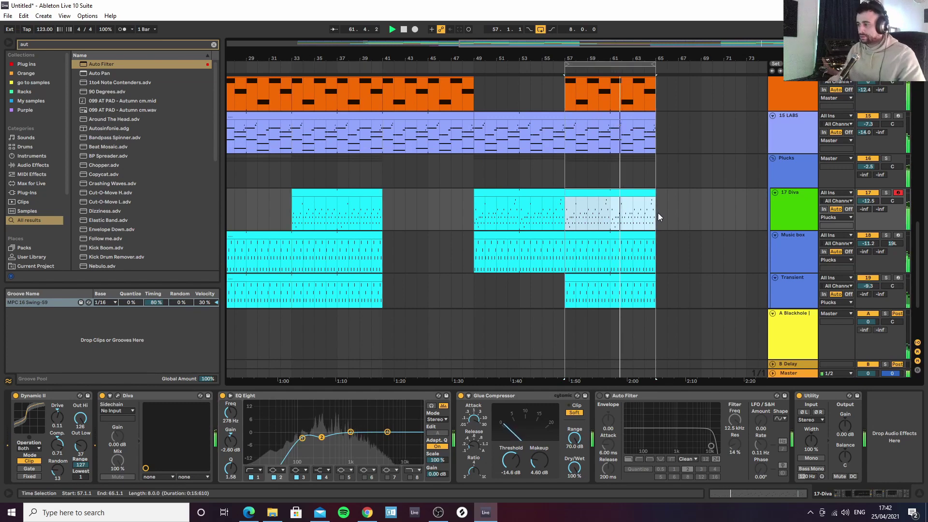
Duplicate the looped eight-bar section of all tracks repeatedly, filling the arrangement through bar 89
click(613, 66)
key(ctrl+d)
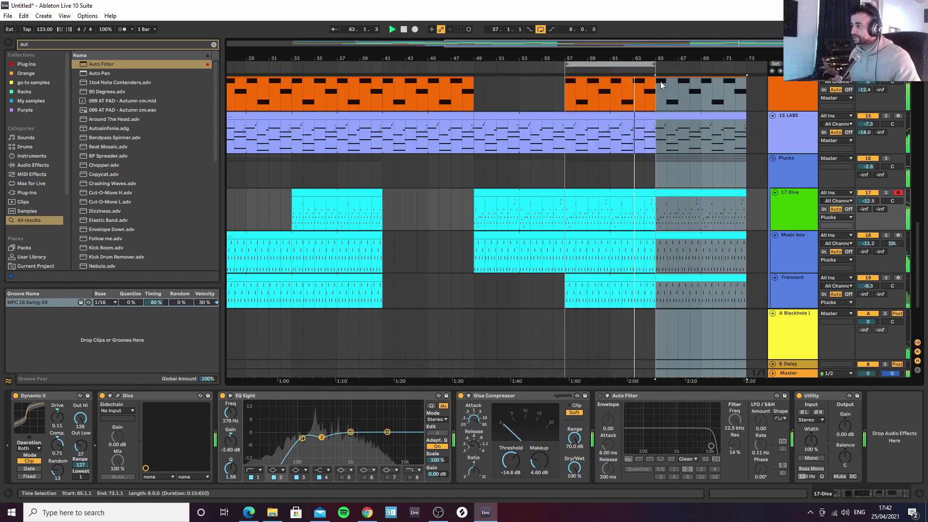
drag(688, 58, 678, 50)
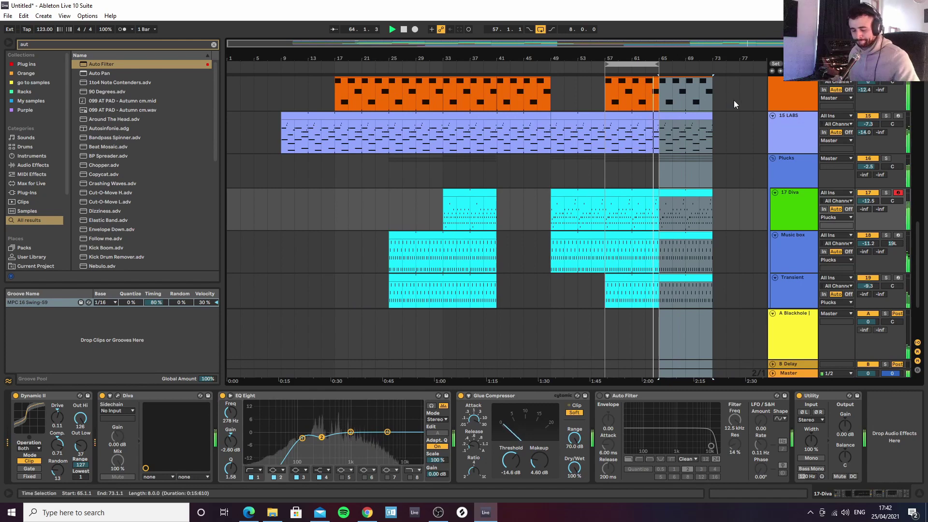
key(ctrl+d)
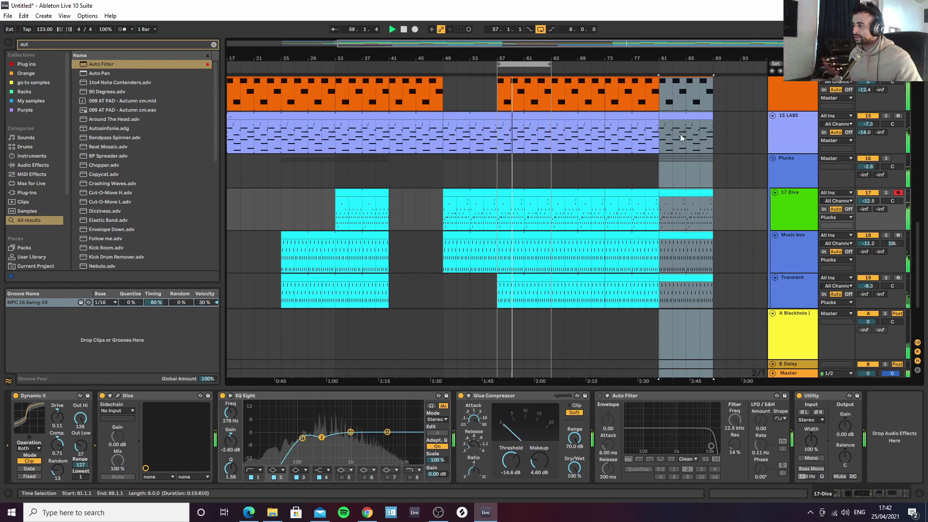
Review the drum, bass, pluck and audio tracks across the breakdown and the duplicated sections, and stop playback
scroll(530, 165, down, 5)
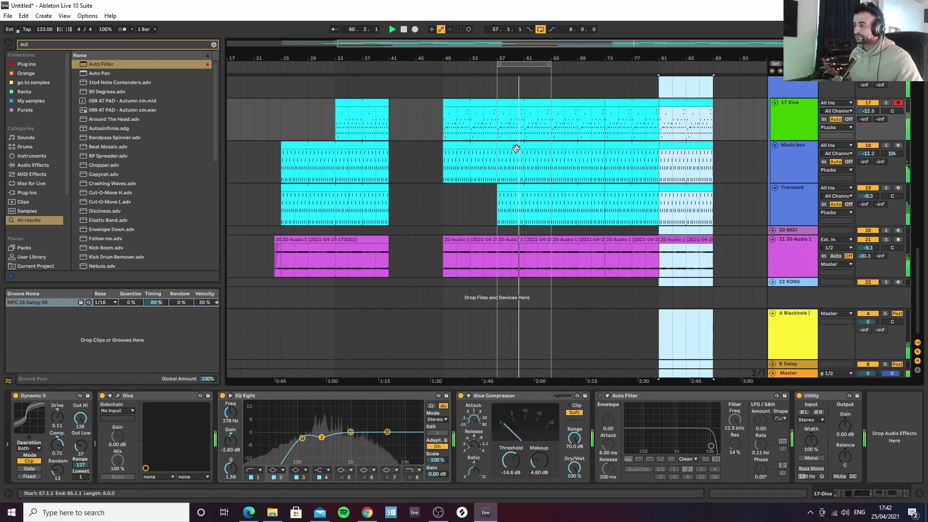
scroll(520, 164, up, 5)
scroll(541, 164, up, 1)
scroll(618, 164, down, 2)
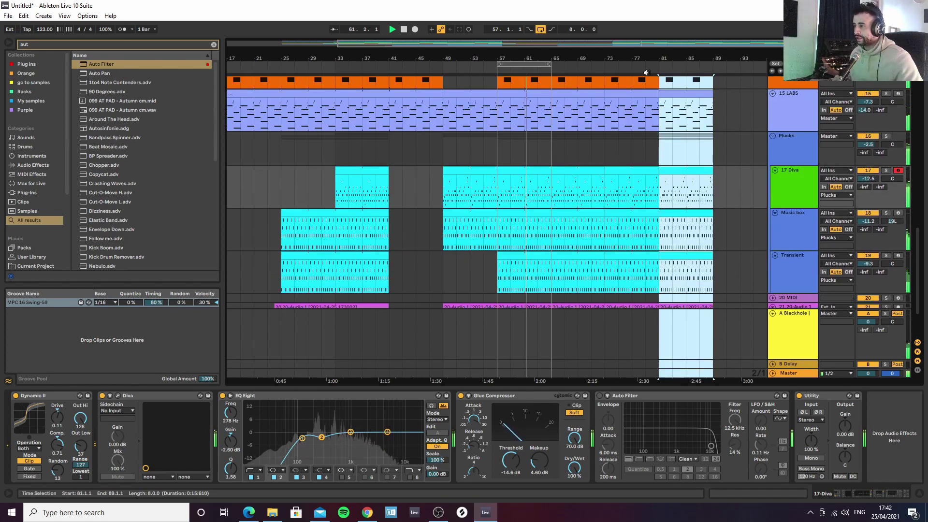
drag(667, 59, 684, 49)
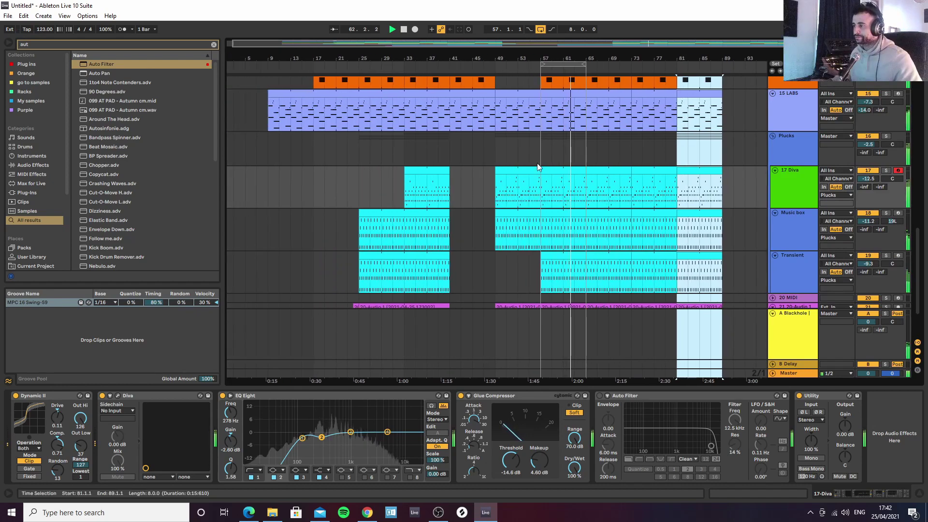
scroll(537, 163, up, 4)
scroll(650, 194, down, 5)
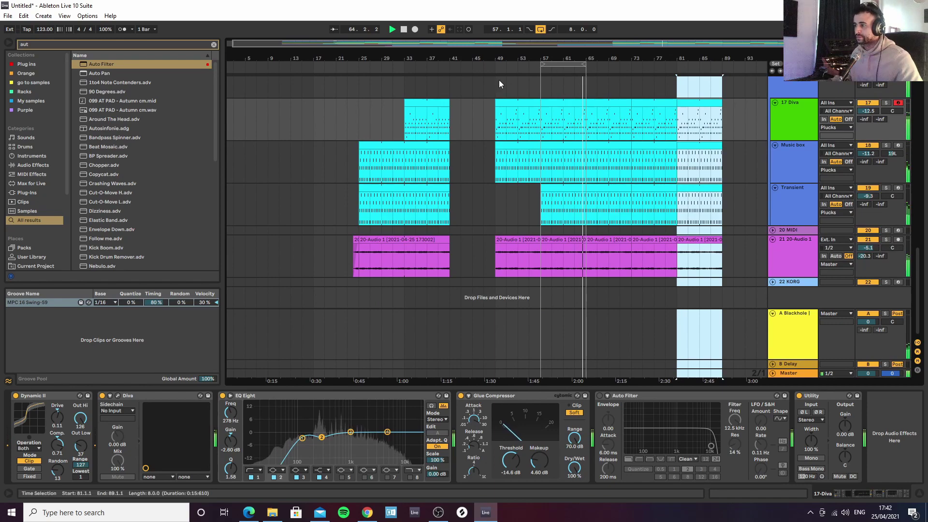
scroll(479, 97, up, 2)
scroll(486, 80, up, 3)
scroll(514, 181, up, 6)
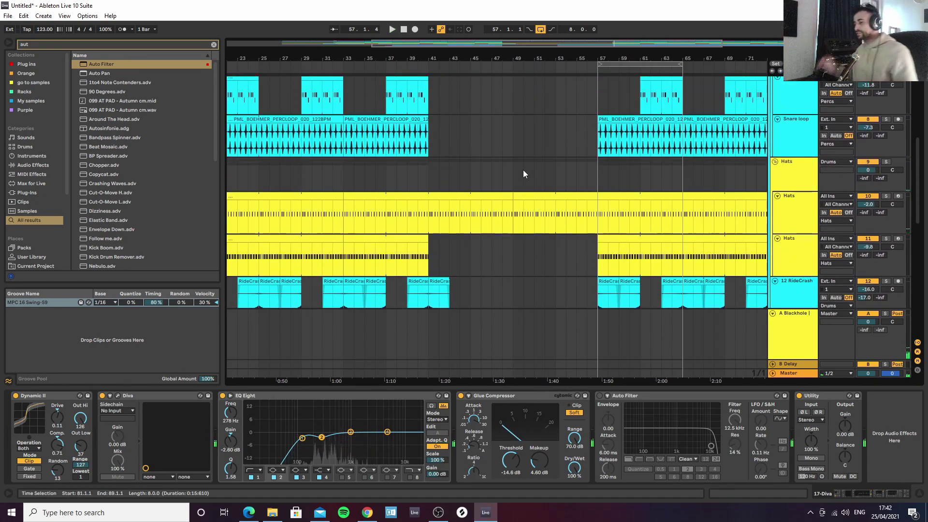
scroll(542, 164, up, 4)
scroll(483, 164, up, 1)
scroll(483, 188, down, 2)
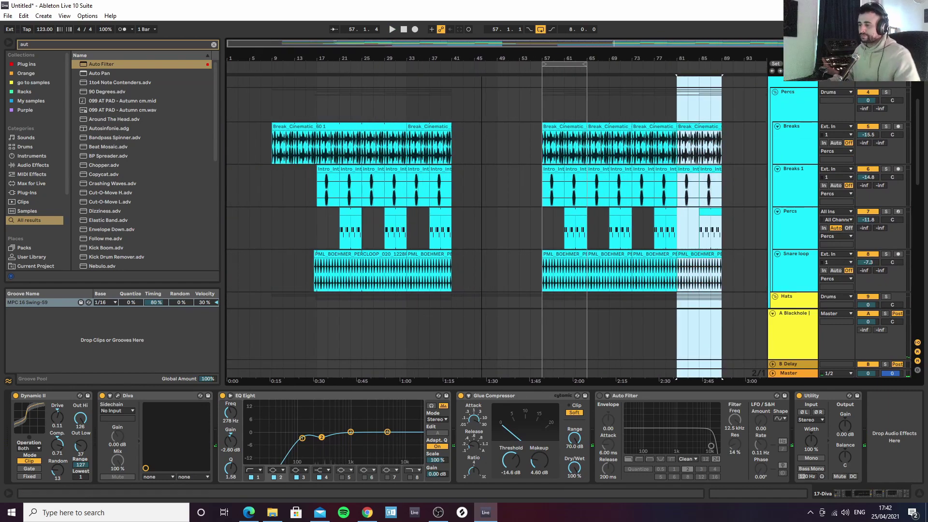
scroll(483, 188, down, 8)
scroll(483, 187, up, 10)
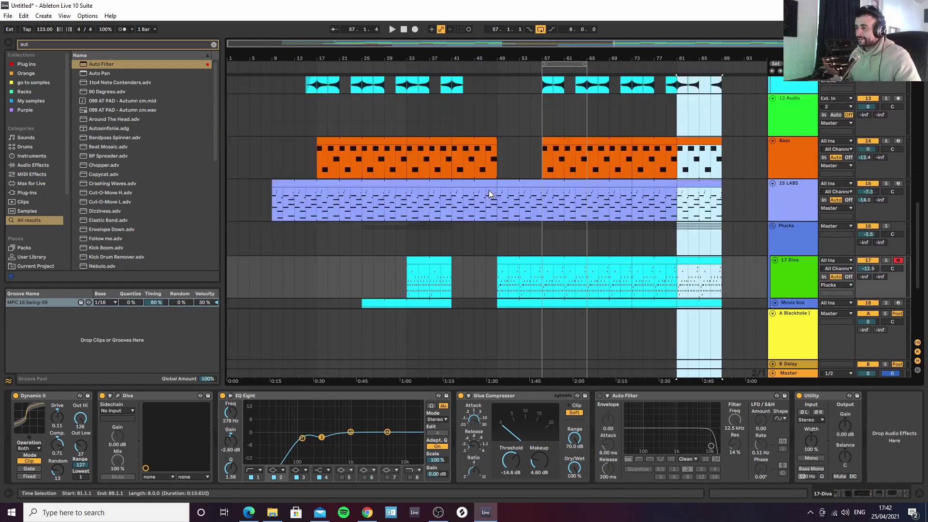
Add a locator named Bridge at bar 41
click(453, 117)
right_click(457, 68)
click(474, 80)
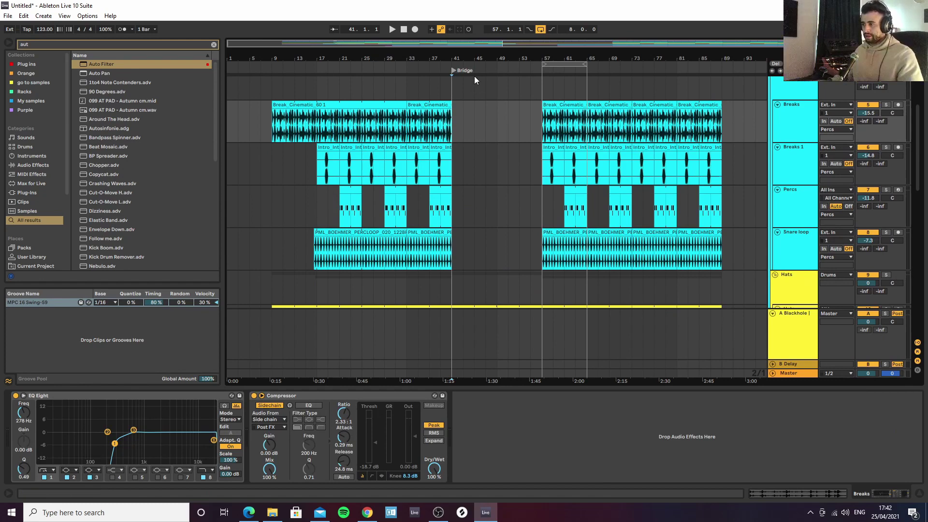
Add a locator named Main drop at bar 57
click(542, 88)
click(772, 64)
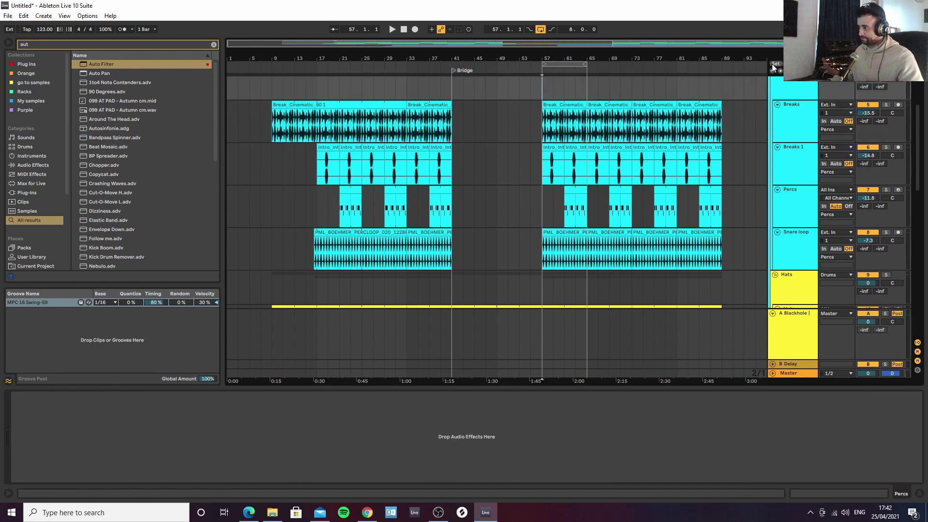
right_click(543, 70)
click(559, 90)
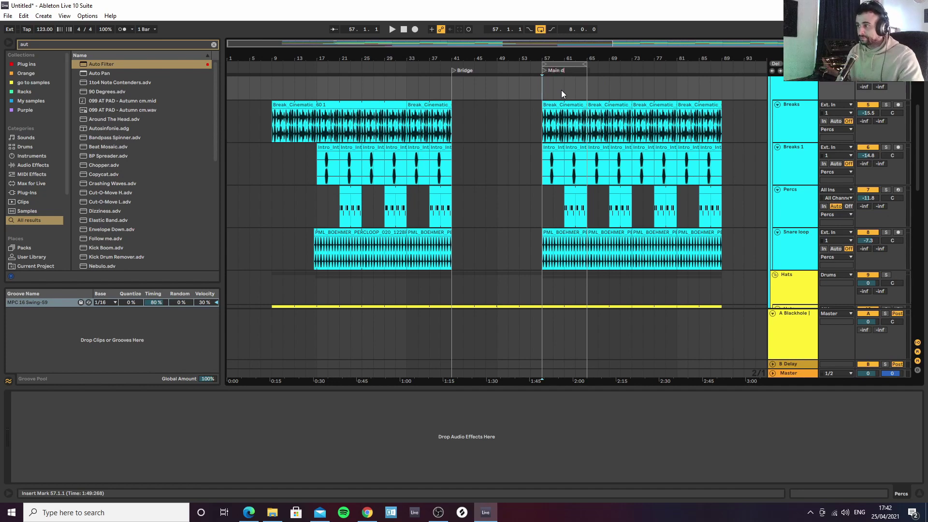
text(Main drop)
key(Return)
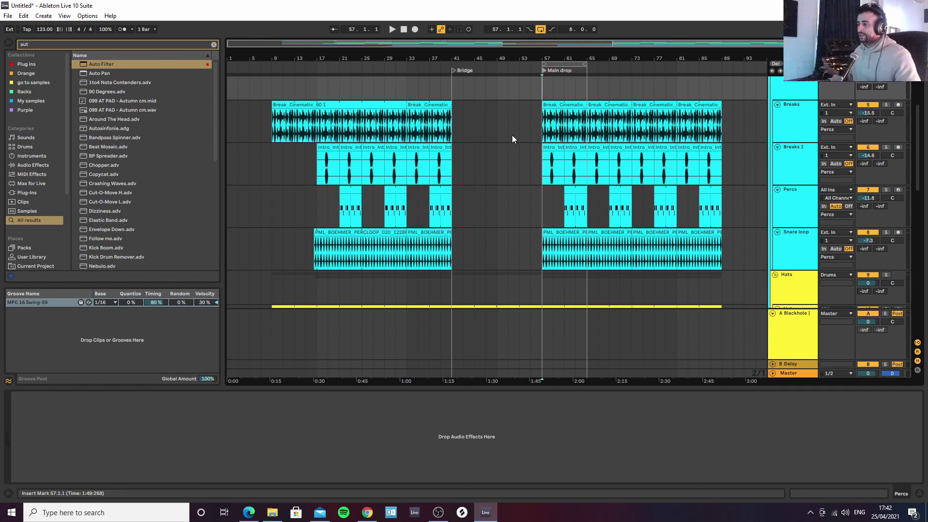
Copy the two-bar RideCrash clip before the Bridge locator to bar 55, leading into the Main drop
scroll(500, 131, down, 10)
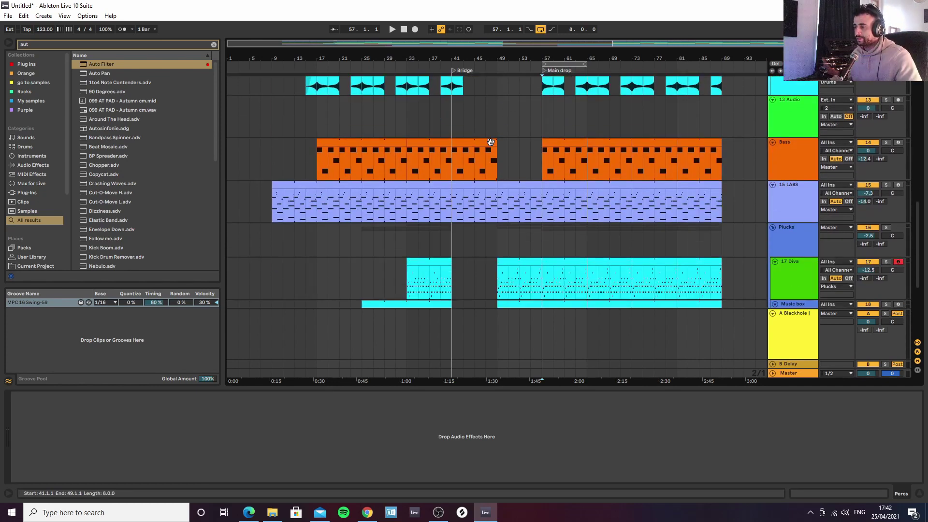
drag(454, 132, 534, 127)
scroll(516, 141, down, 3)
scroll(515, 142, up, 3)
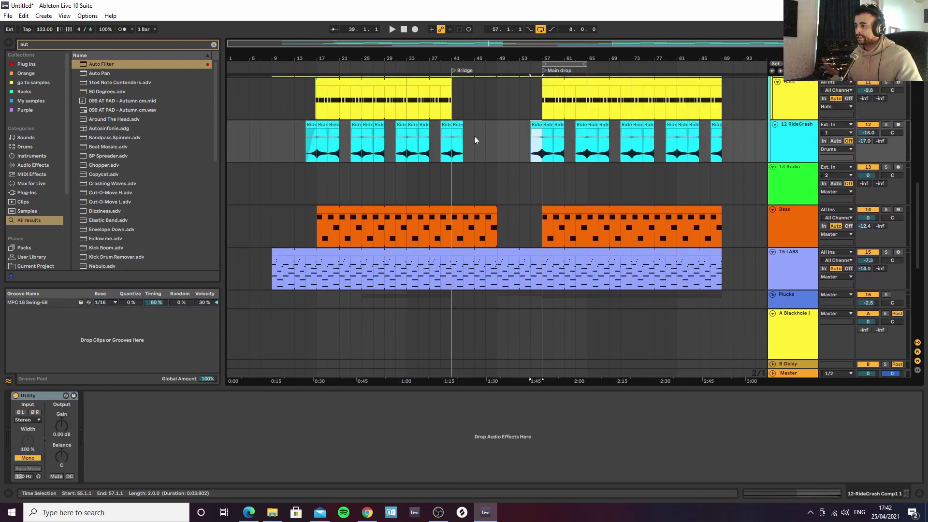
Add a Utility device to the Master track and place it before the L1 limiter
scroll(479, 137, down, 4)
scroll(497, 131, down, 4)
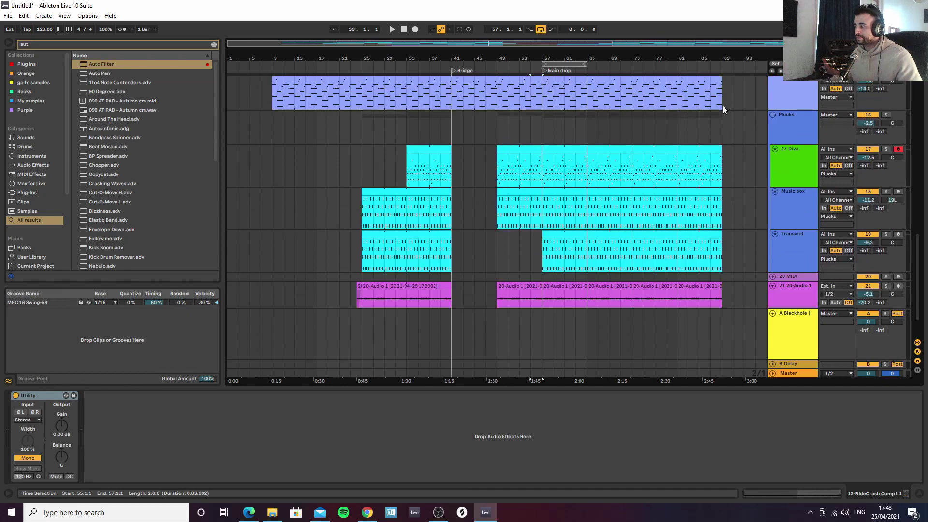
click(796, 374)
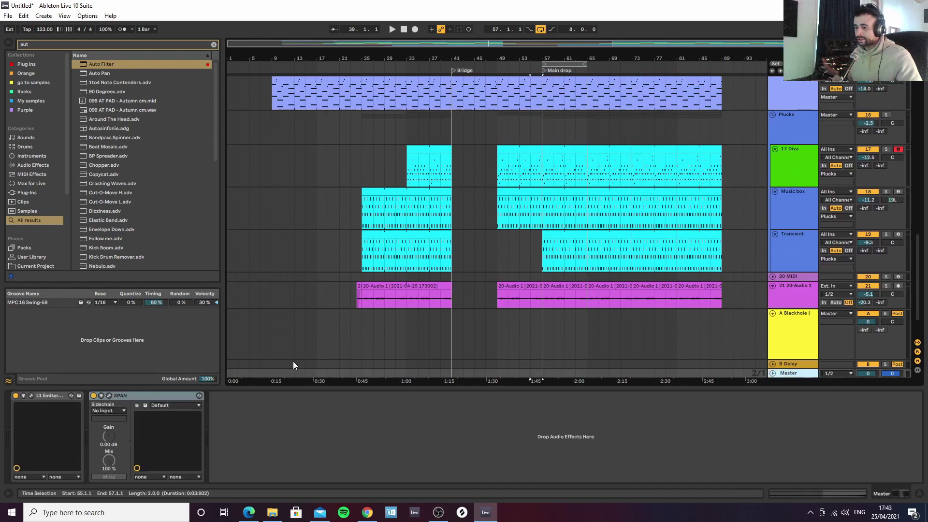
click(212, 45)
text(ut)
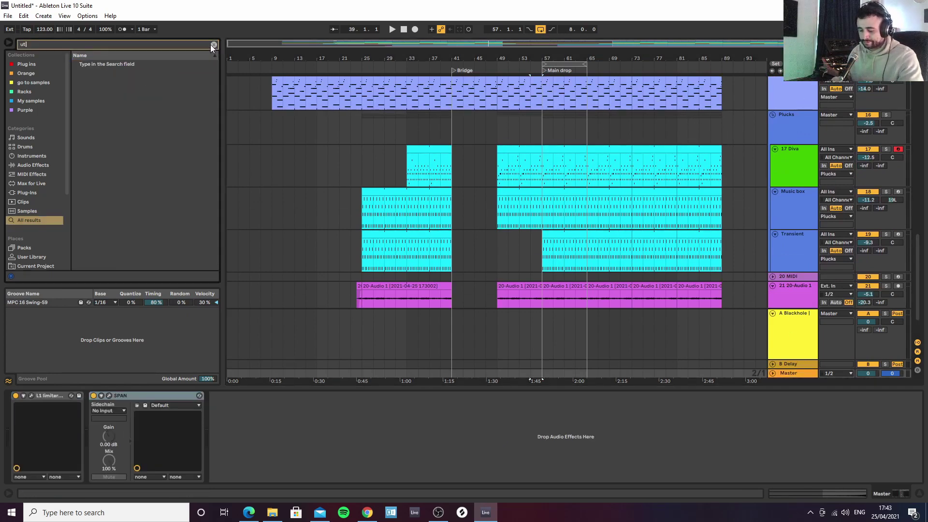
click(96, 66)
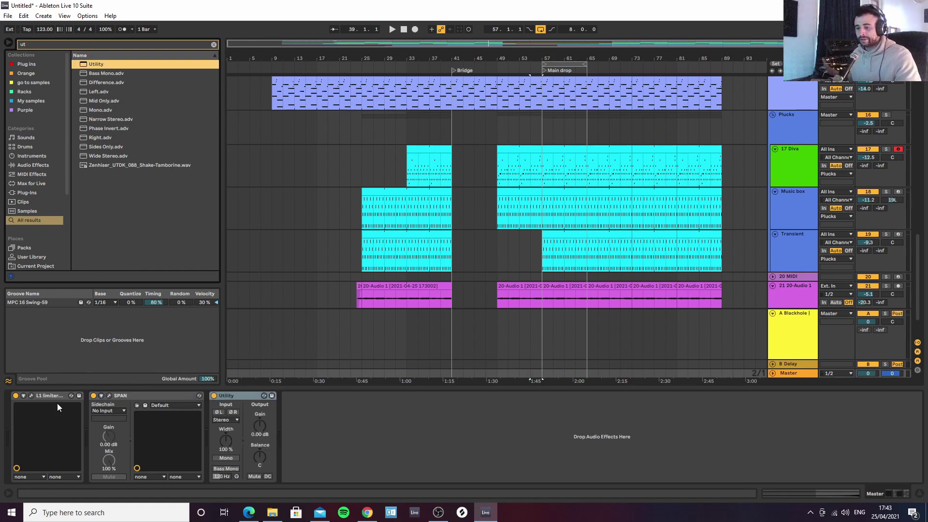
drag(235, 393, 30, 399)
drag(81, 413, 39, 409)
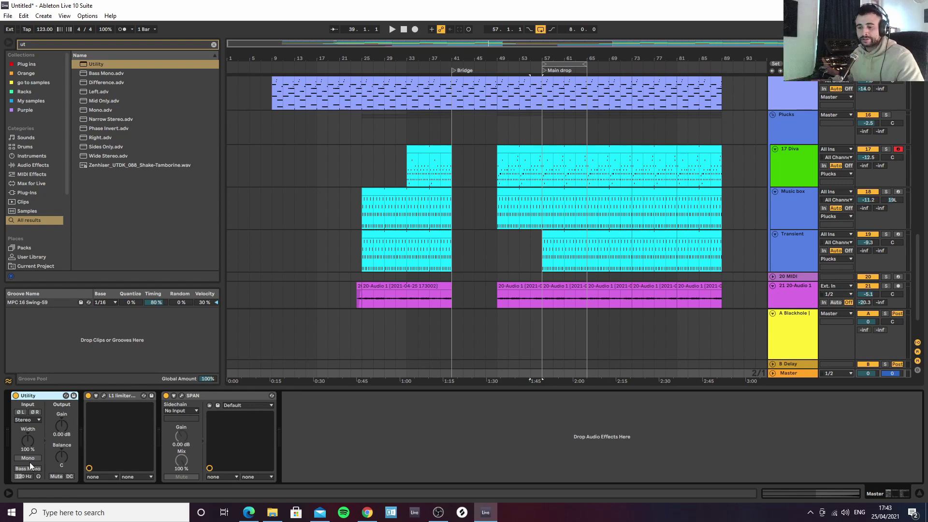
Check the L1 limiter on the Master during playback into the Main drop, and close its window
click(103, 395)
key(space)
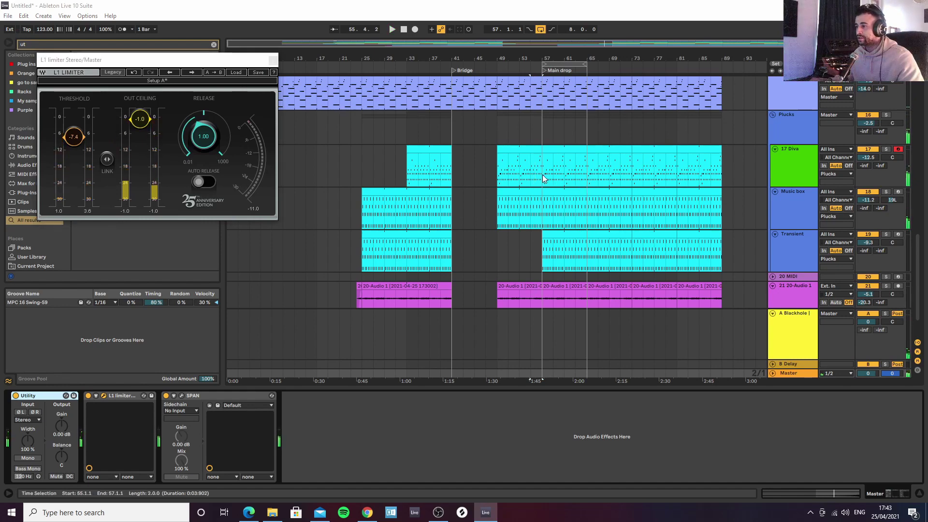
click(420, 187)
click(788, 373)
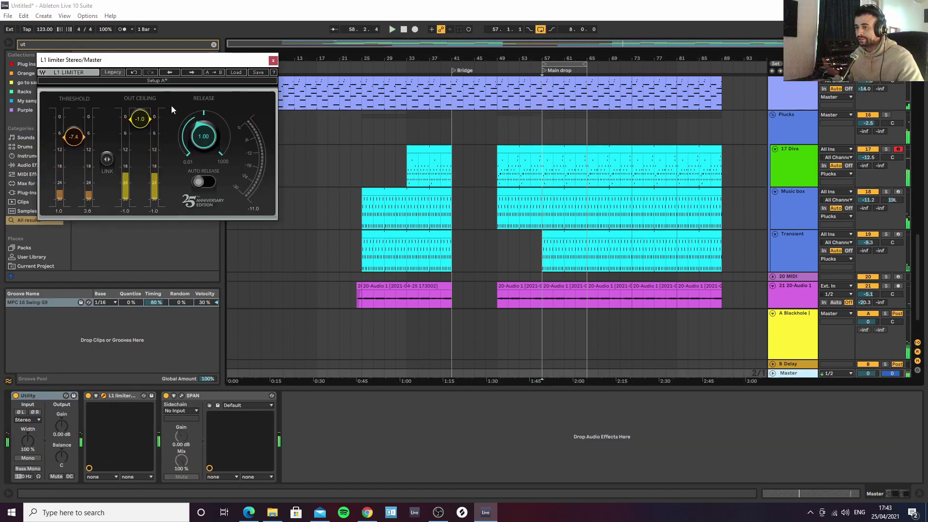
click(273, 60)
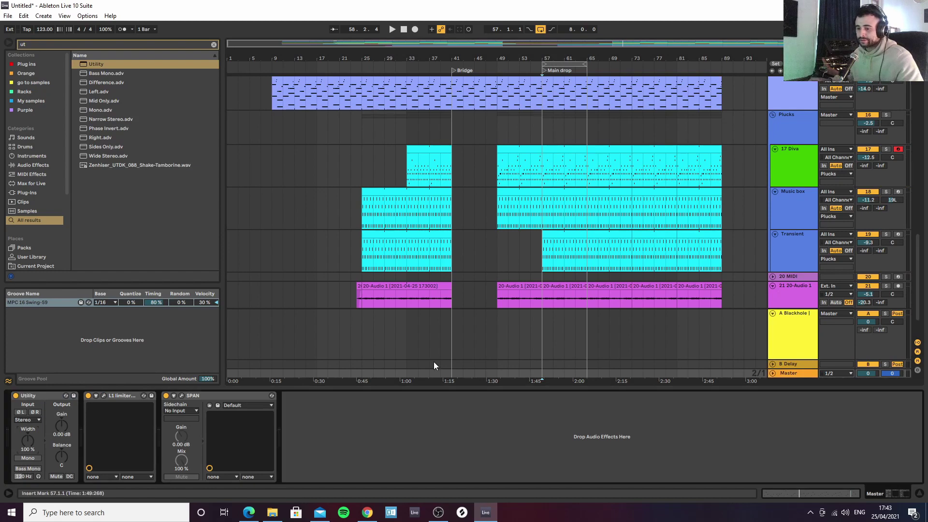
Automate the Master Utility's Stereo Width down from 100% at bar 53 to 18% at bar 57, returning to 100% at the Main drop
scroll(522, 251, down, 2)
drag(526, 60, 526, 131)
click(772, 372)
key(a)
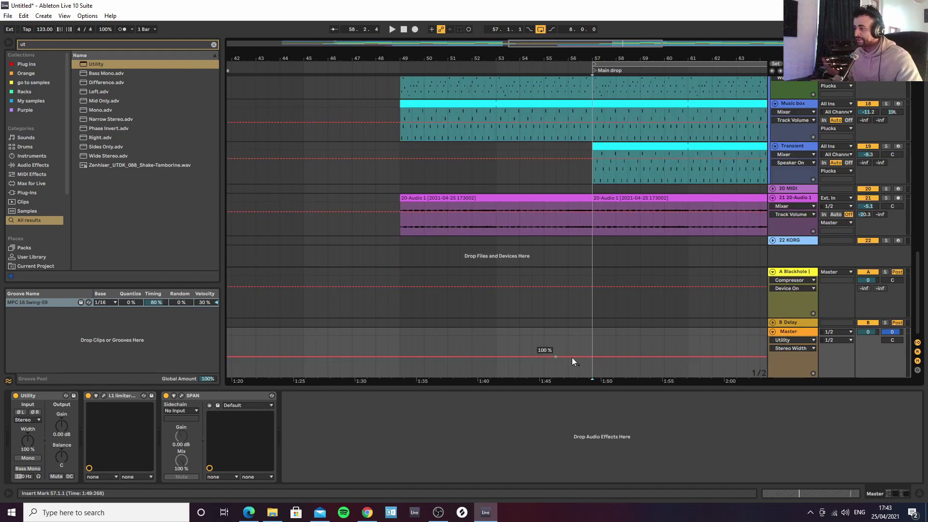
click(494, 356)
drag(591, 356, 591, 364)
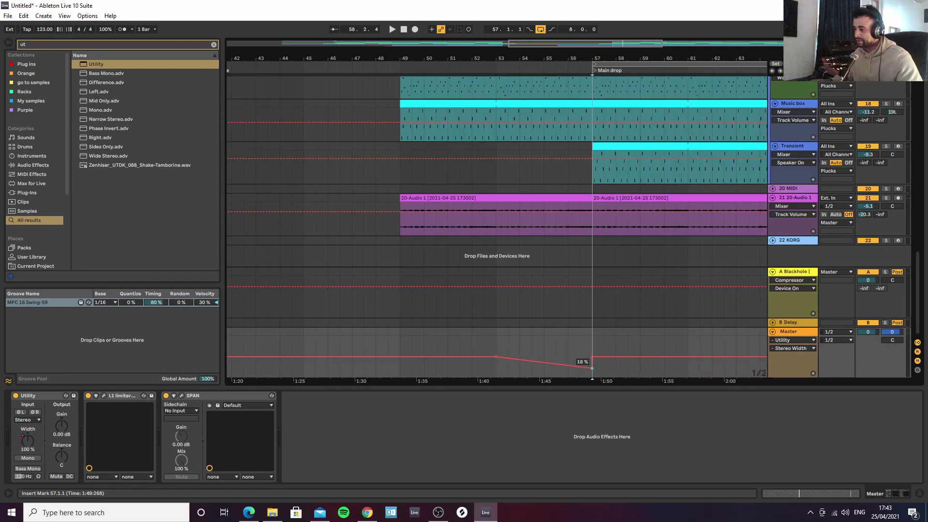
key(a)
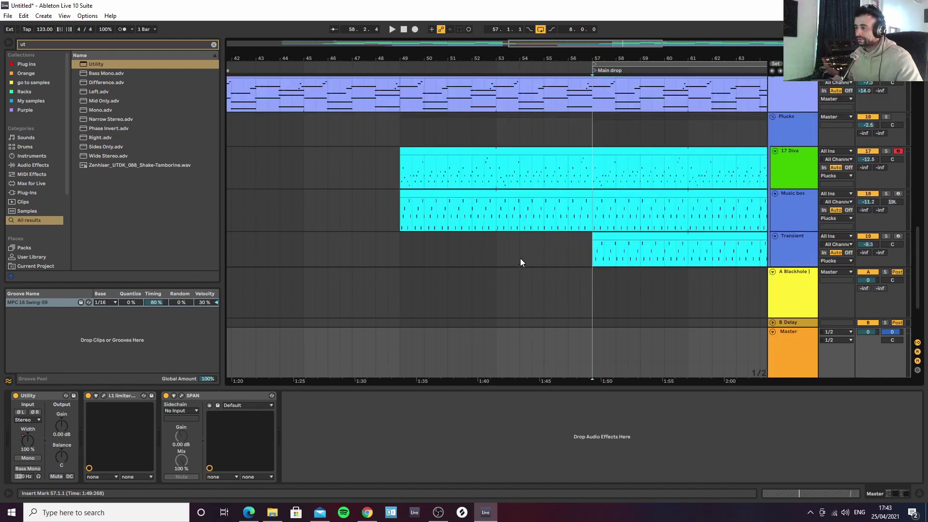
Check the Diva synth on the 17 Diva track, close its window and assign Frequency to the horizontal axis of its XY pad
click(784, 170)
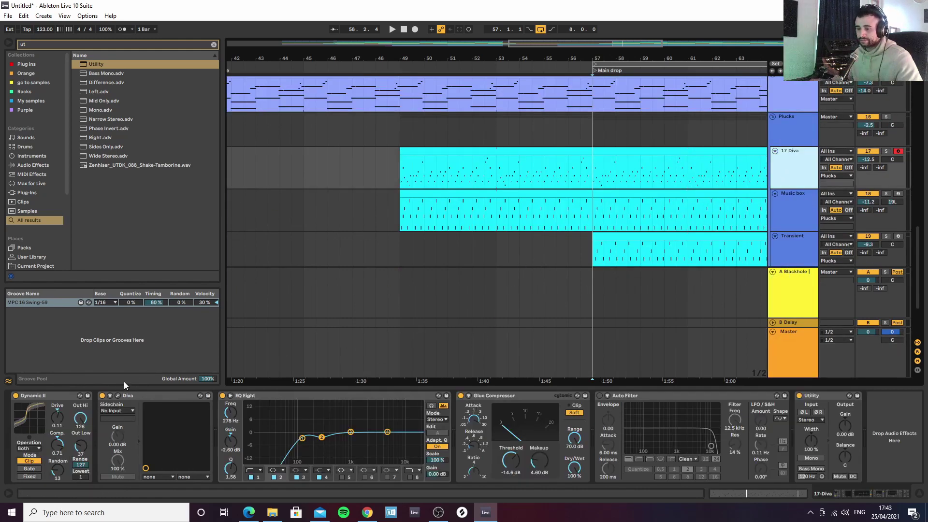
click(116, 396)
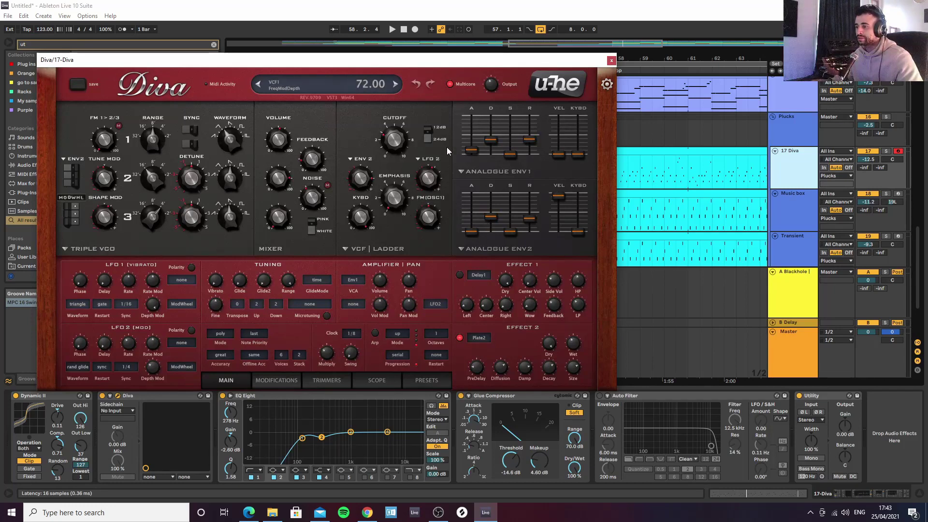
click(611, 62)
click(160, 476)
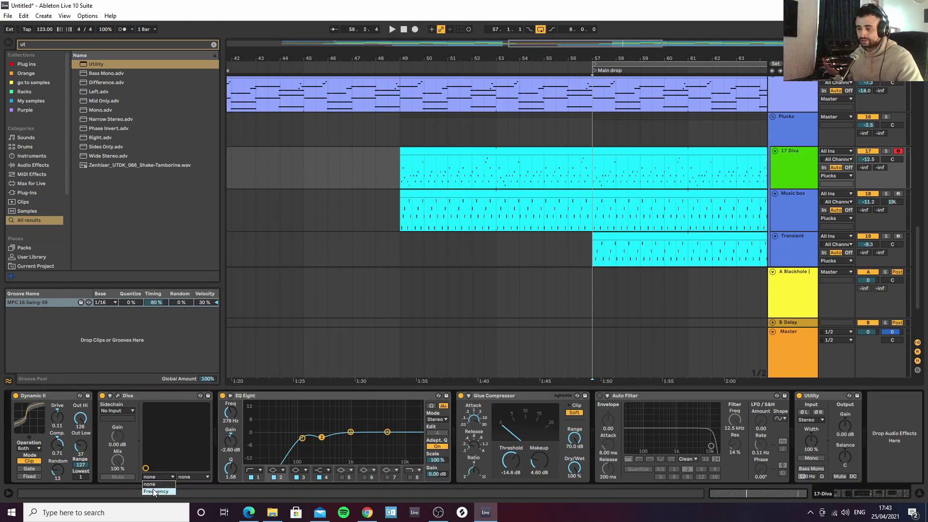
click(155, 492)
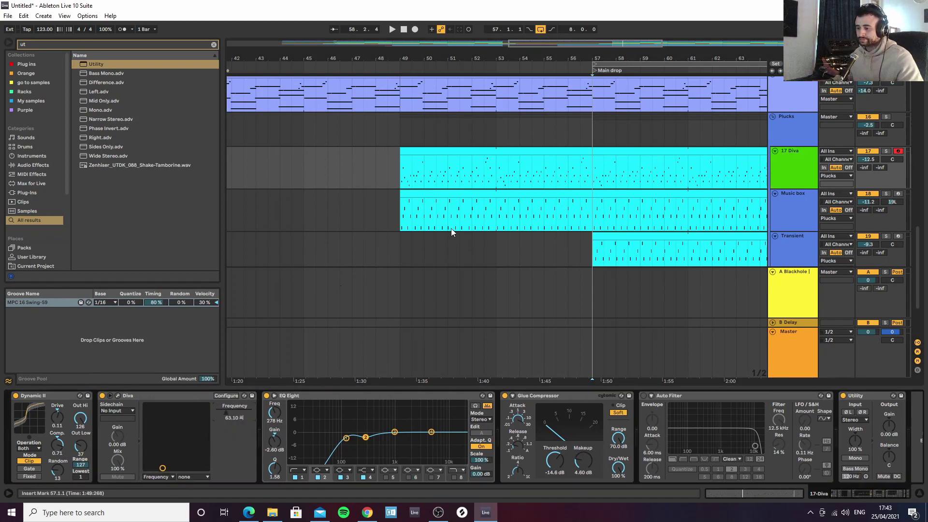
Try a rising Frequency automation ramp for Diva on the 17 Diva track from bar 53 to the Main drop
key(a)
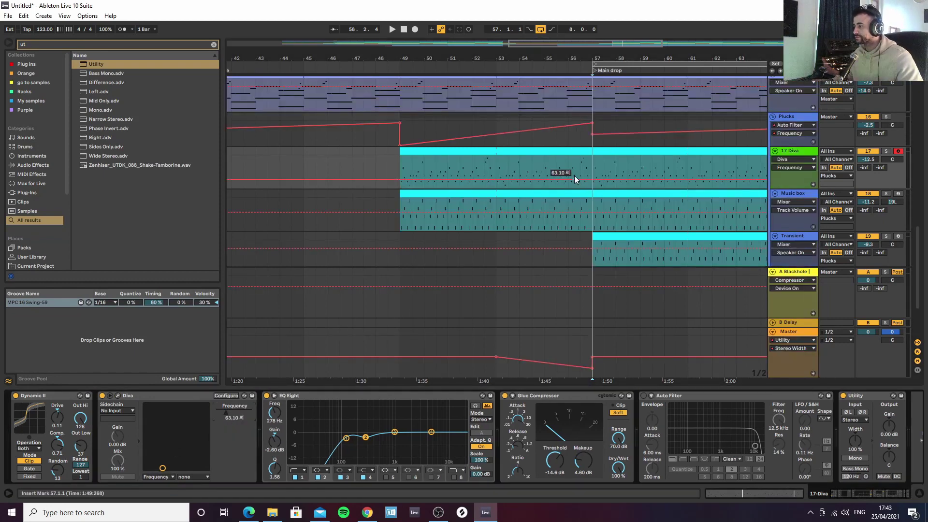
click(495, 181)
click(591, 180)
drag(569, 179, 592, 166)
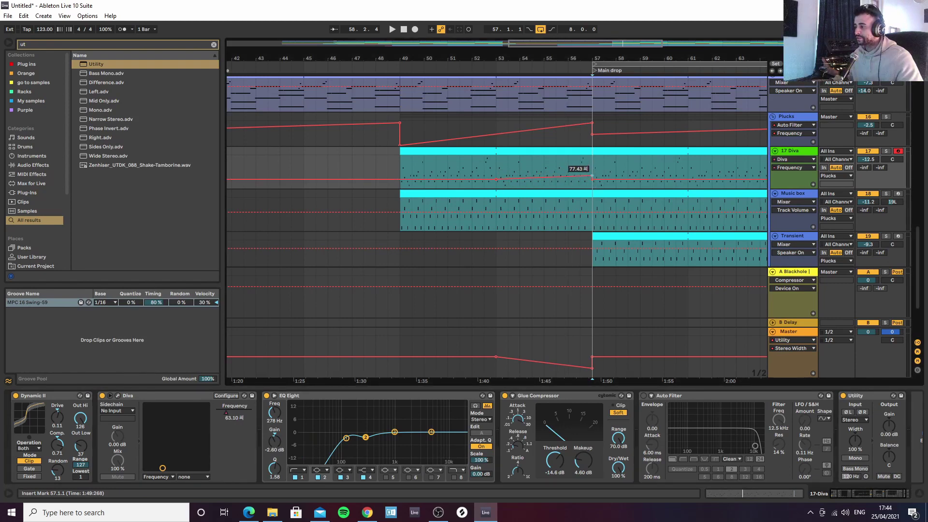
click(586, 153)
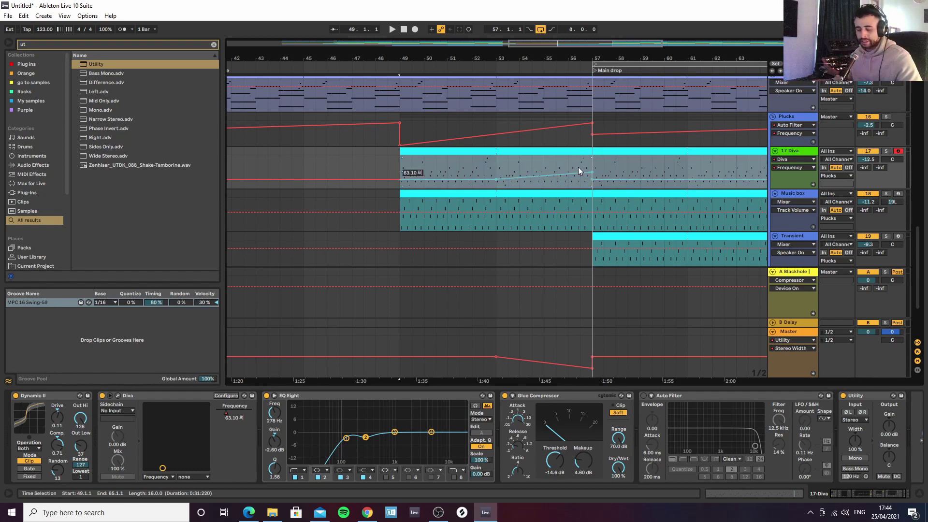
In the 17 Diva clip's last bar before the Main drop, add an A4 note at 4.4.3 and an E4 note at the bar's end
key(a)
drag(568, 170, 597, 169)
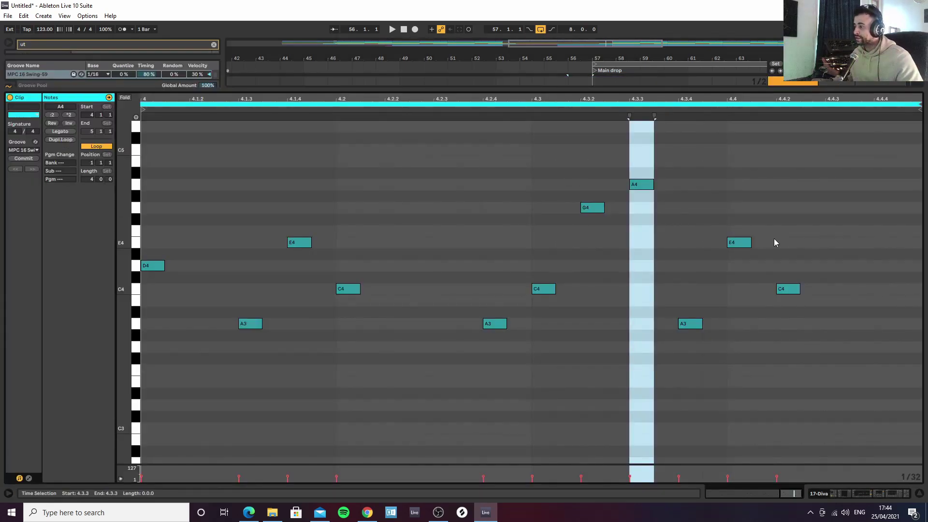
ctrl+drag(739, 248, 835, 196)
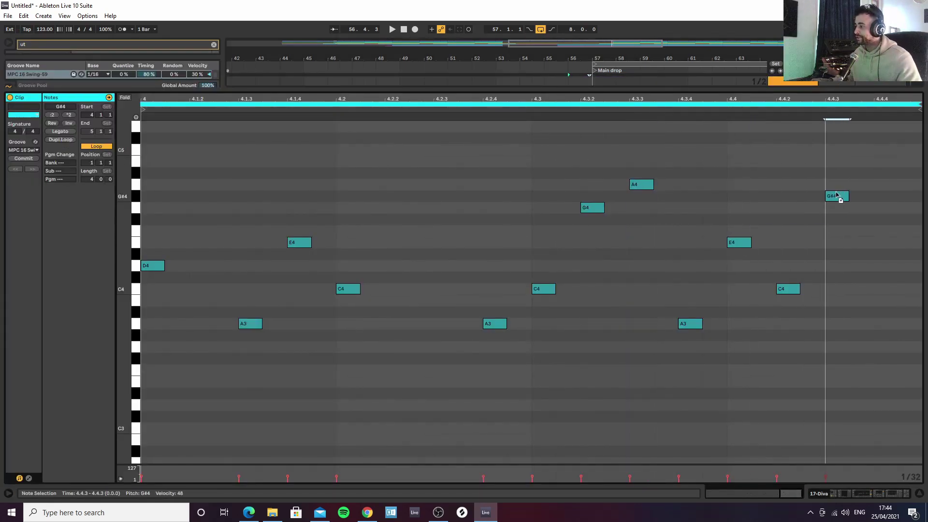
ctrl+drag(790, 291, 919, 173)
mouse_move(901, 243)
ctrl+mouse_down()
mouse_move(900, 234)
mouse_move(902, 244)
ctrl+mouse_up()
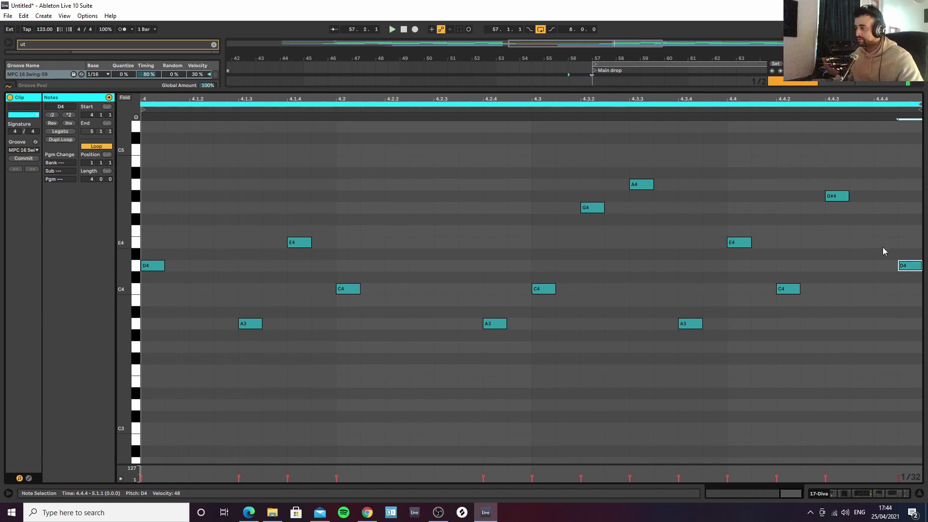
drag(839, 198, 842, 190)
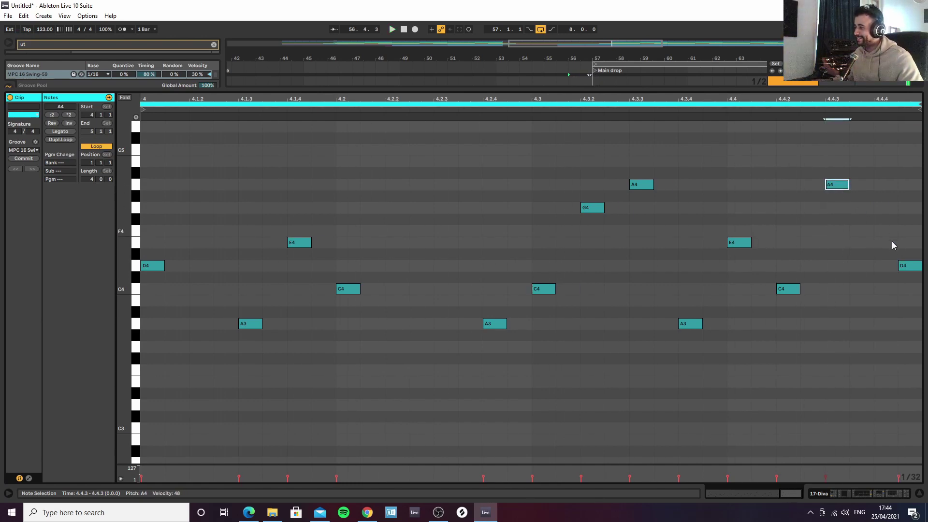
drag(904, 267, 909, 290)
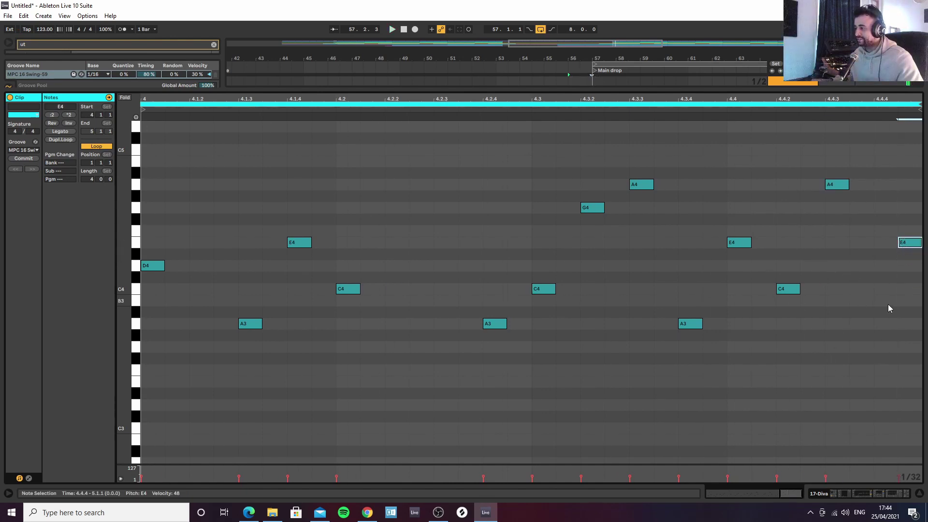
click(862, 494)
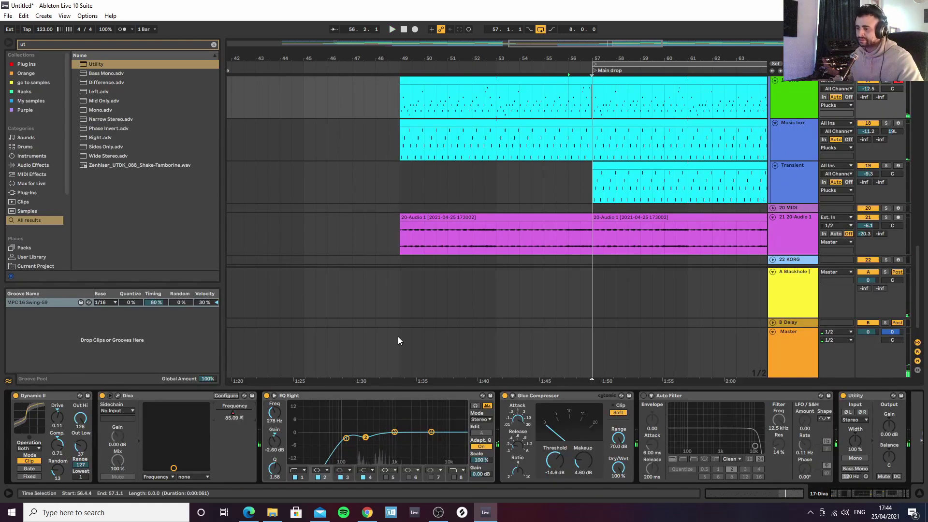
Audition Diva's Noise & Dual VCO Mix modulation depth during playback around bar 56, and close the synth window
key(a)
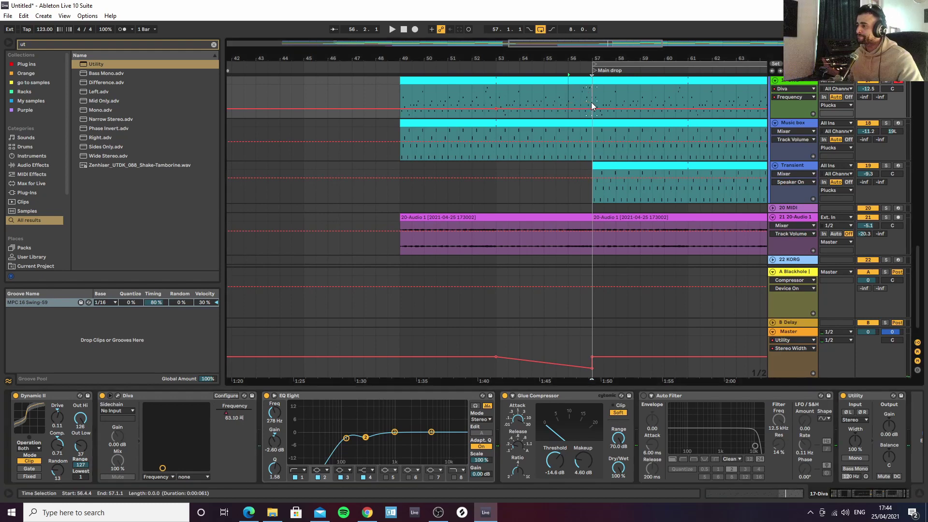
click(116, 395)
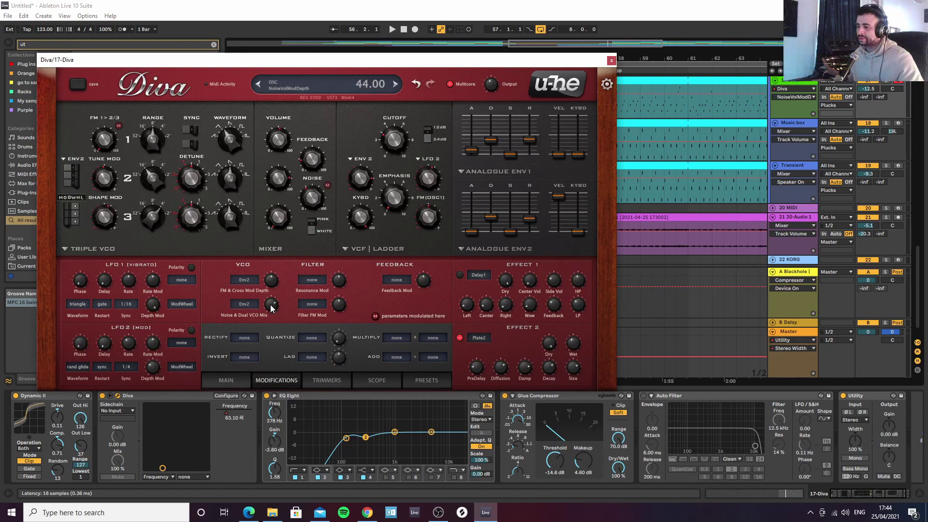
key(space)
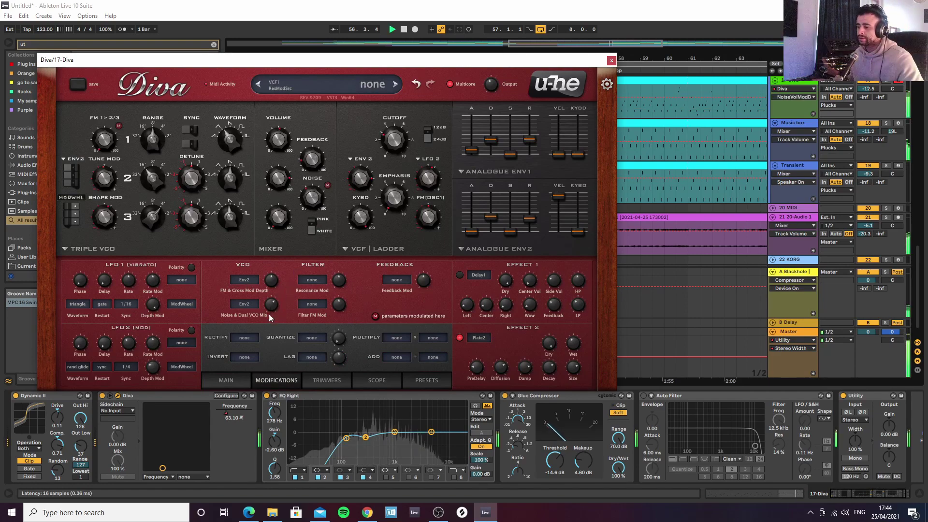
click(610, 60)
Listen to the transition from bar 56 into the Main drop, with the 17 Diva track soloed for a second pass
drag(581, 58, 467, 109)
scroll(518, 124, up, 3)
click(467, 181)
key(space)
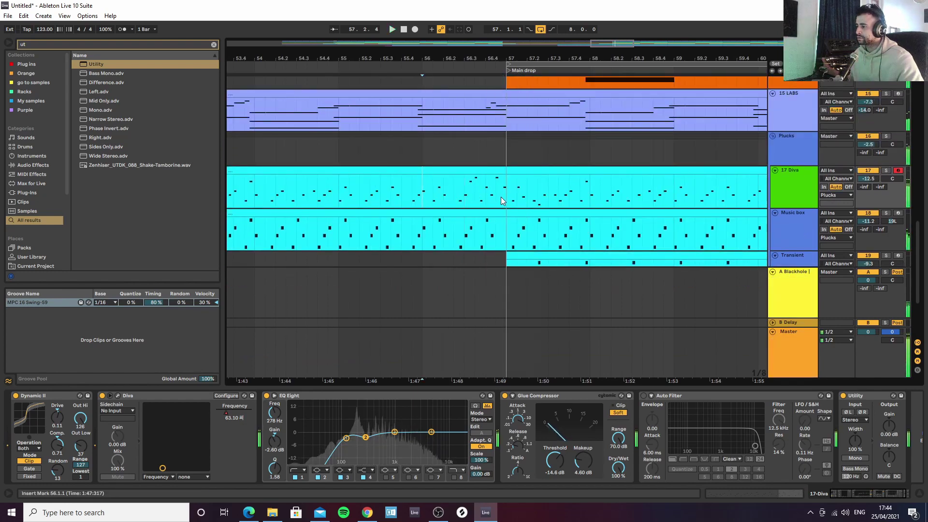
key(space)
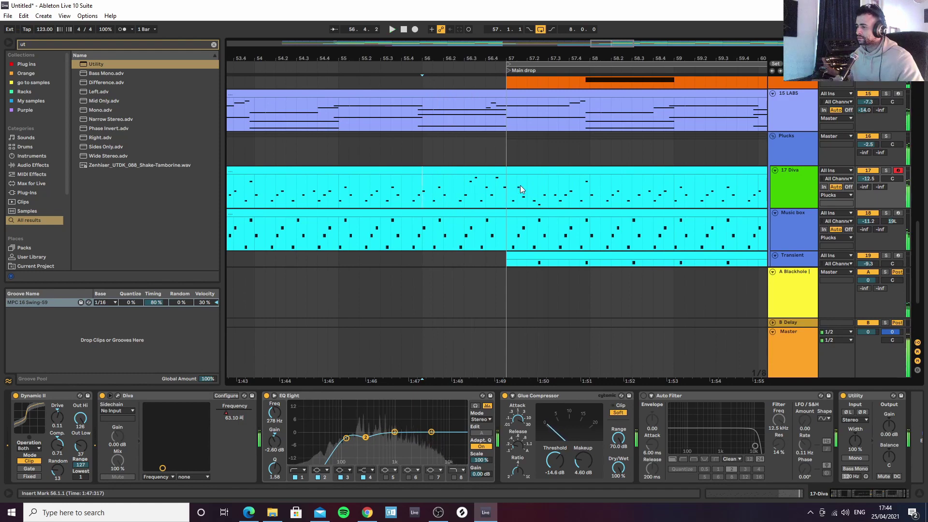
click(886, 170)
key(space)
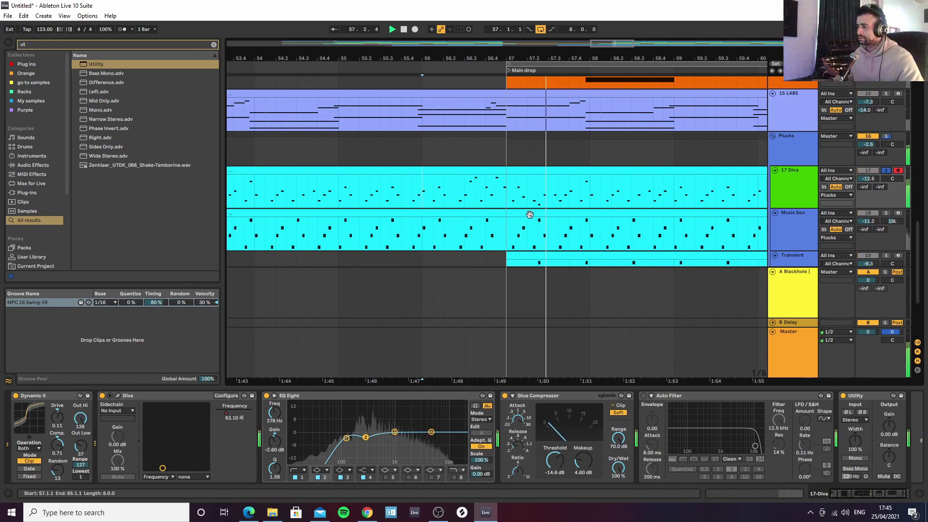
Delete the low breakpoints at bars 57 and 65 from the Plucks group's Auto Filter Frequency automation
click(792, 151)
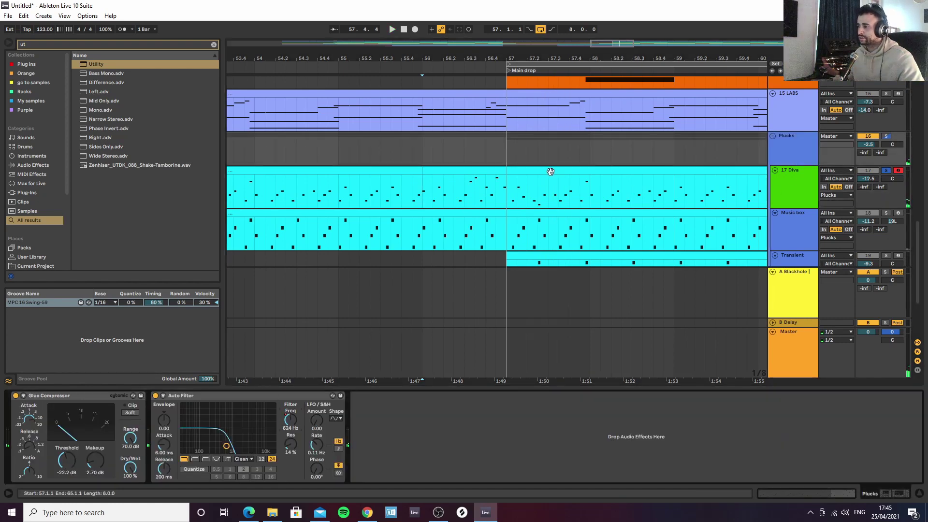
key(a)
click(505, 154)
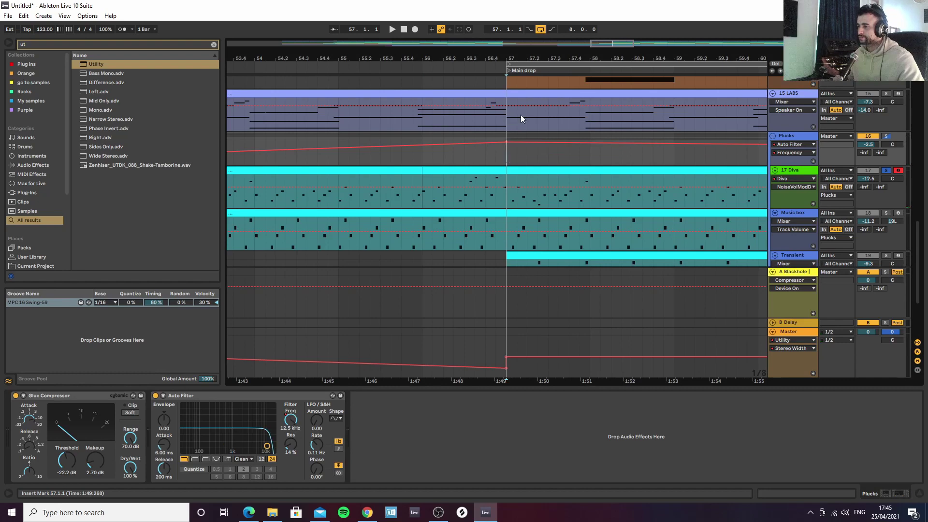
drag(519, 57, 485, 14)
click(579, 149)
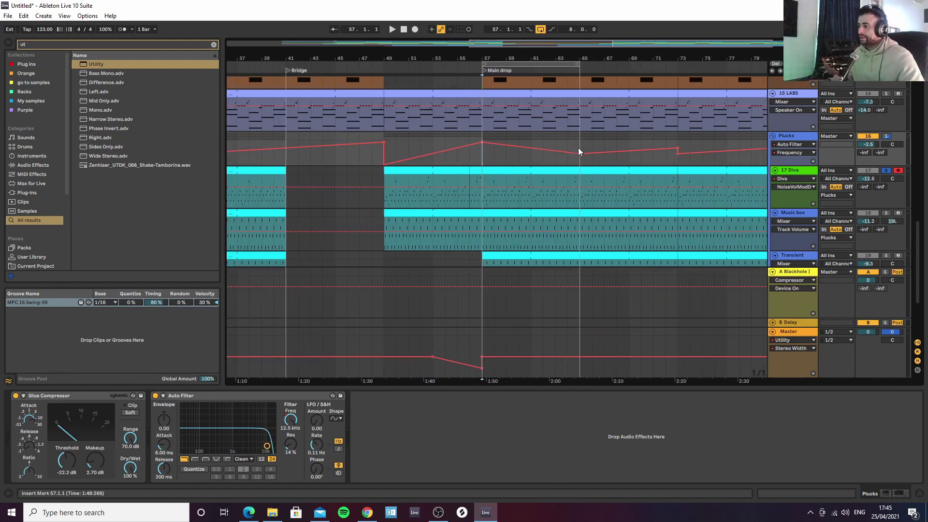
Remove the Plucks Auto Filter Frequency dips at bars 73 and 81, raising the bar 81 peak to about 19 kHz
click(676, 151)
drag(643, 60, 552, 38)
drag(639, 147, 639, 141)
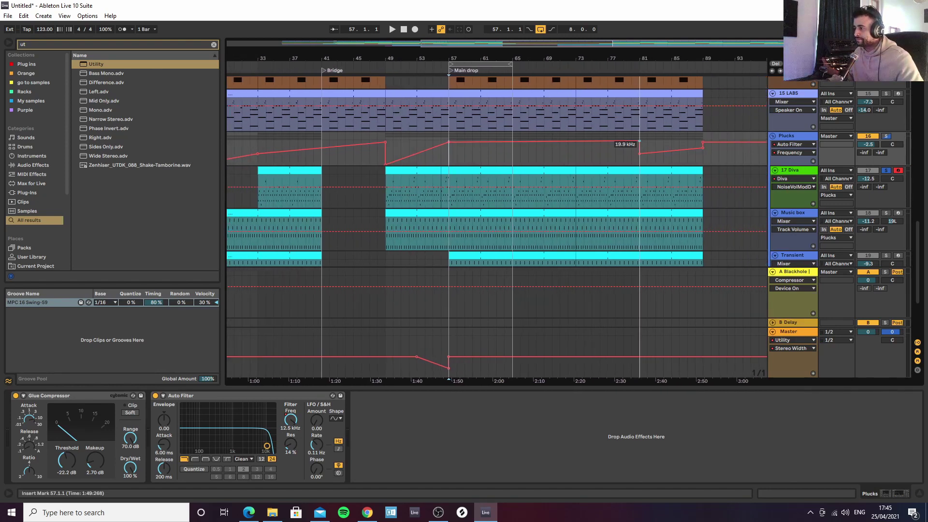
click(638, 153)
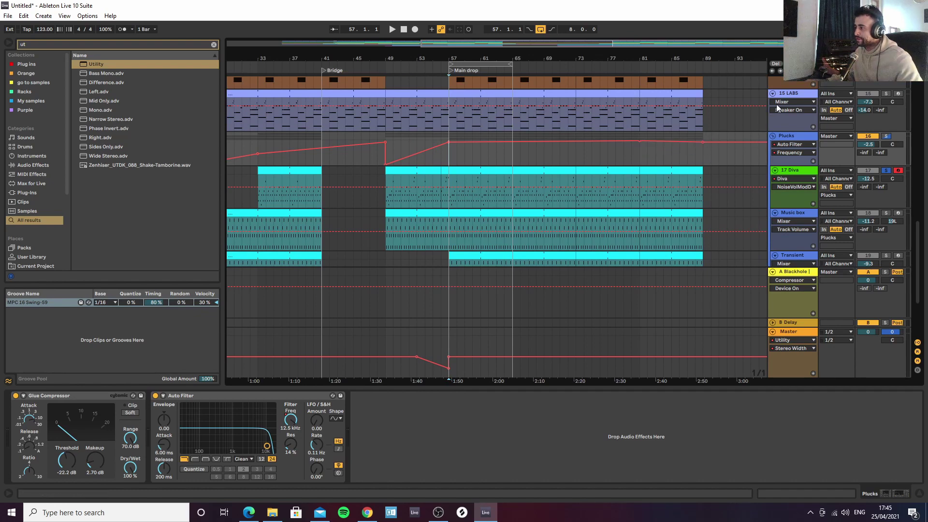
drag(427, 71, 461, 87)
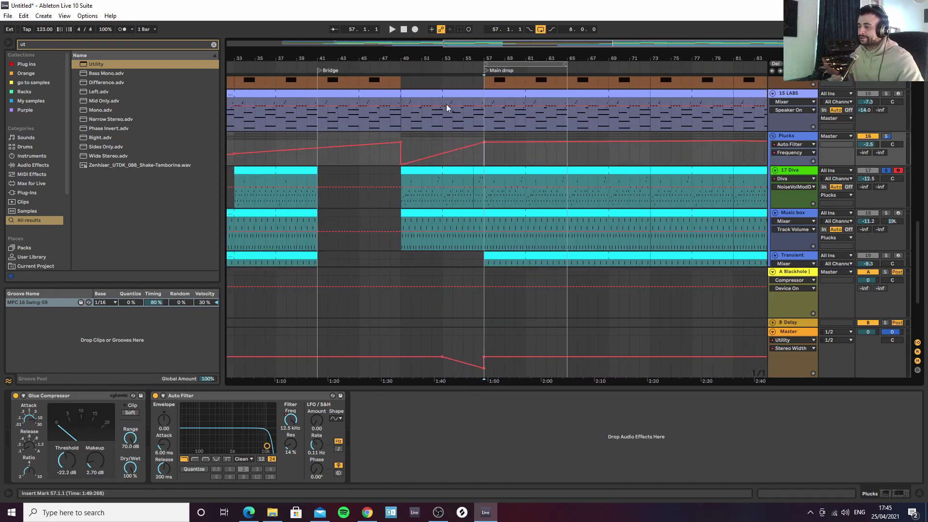
key(a)
Turn off the solo on the Plucks group and its 17 Diva track
scroll(410, 170, down, 2)
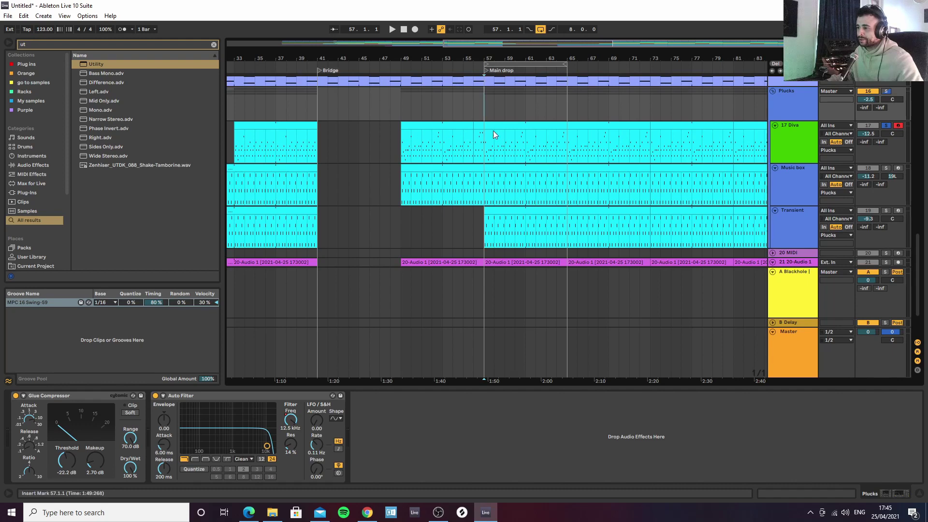
mouse_move(407, 58)
mouse_down()
mouse_move(411, 82)
mouse_move(451, 72)
mouse_move(416, 49)
mouse_up()
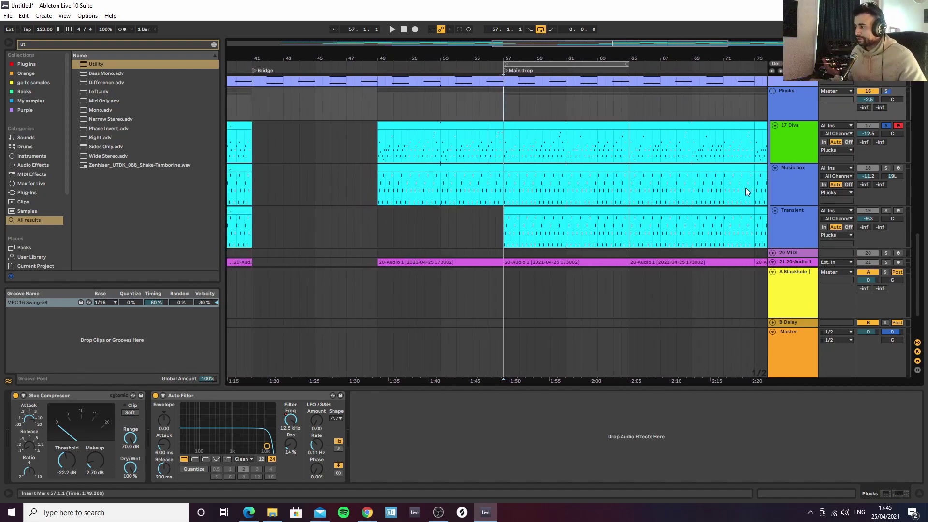
key(s)
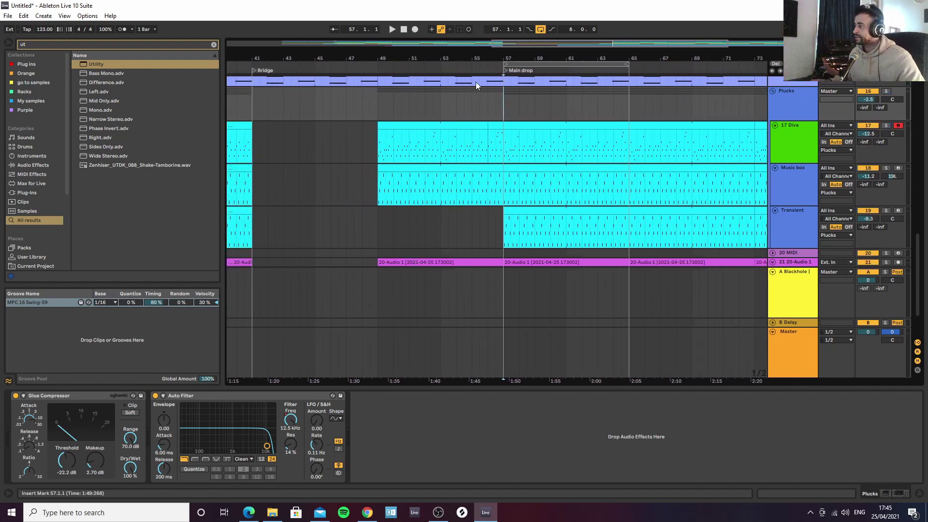
Listen to the second half of the bridge from bar 49 into the Main drop, checking the 17 Diva track
drag(408, 57, 415, 46)
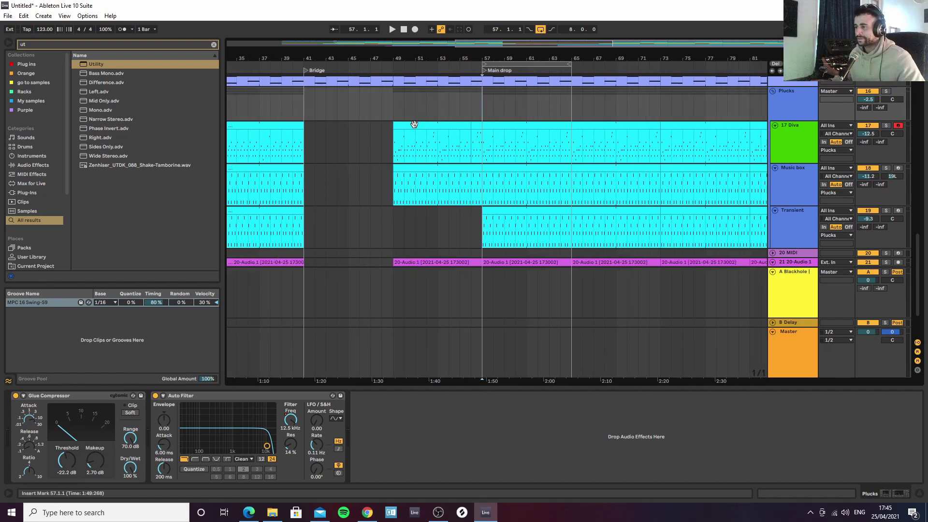
click(394, 143)
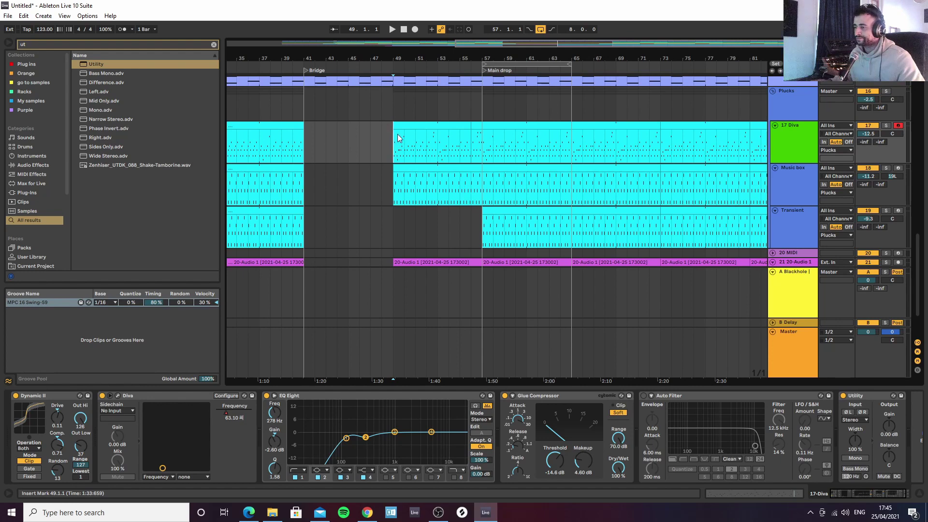
scroll(434, 189, up, 3)
scroll(393, 193, down, 1)
key(space)
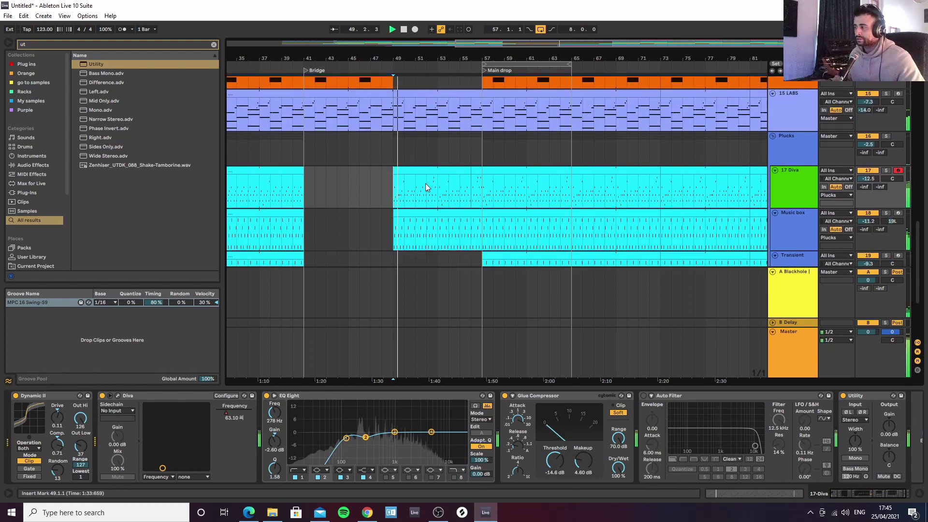
scroll(410, 183, down, 2)
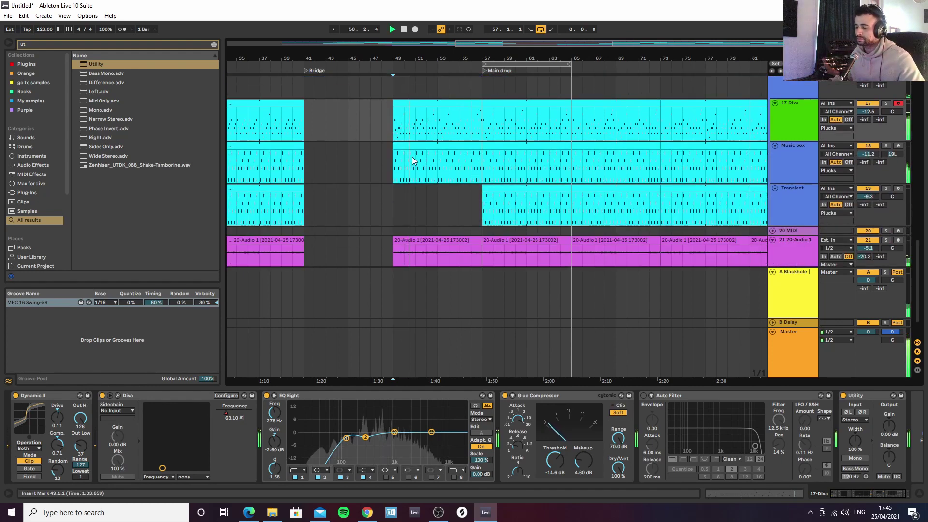
click(796, 114)
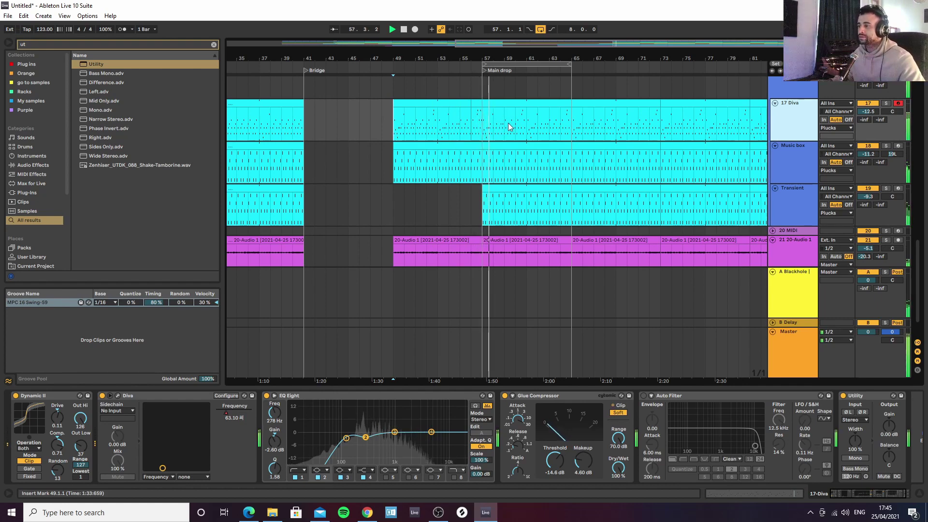
scroll(793, 110, up, 1)
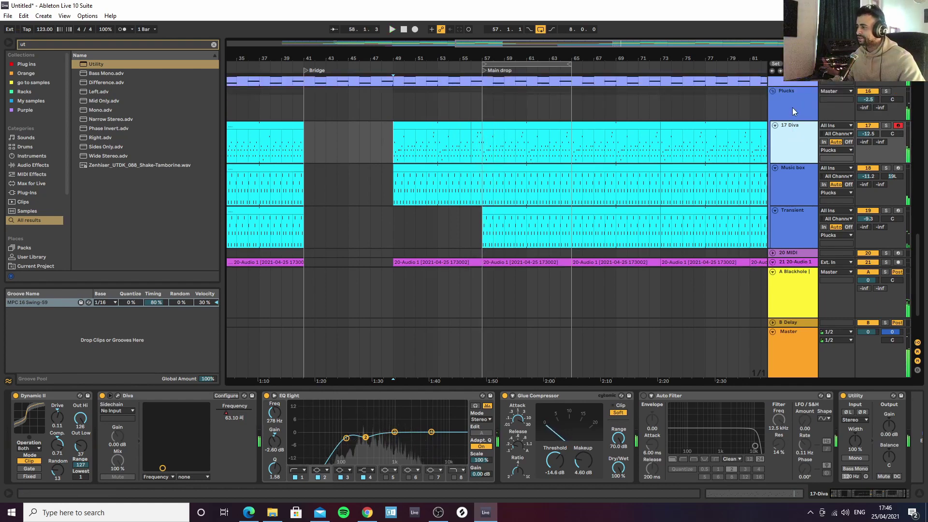
Show the Diva Frequency automation on the 17 Diva track to check it, then hide the automation lanes
click(792, 108)
key(a)
key(a)
key(a)
key(a)
scroll(648, 156, up, 3)
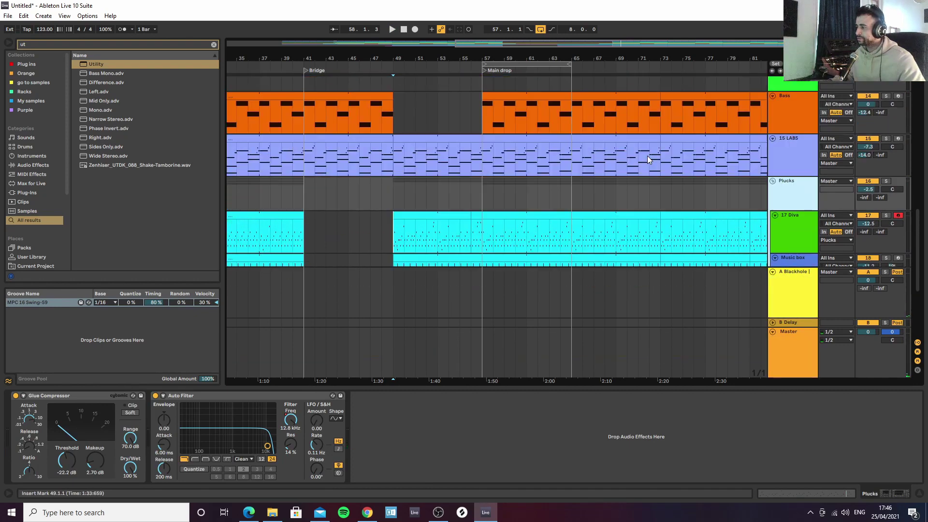
scroll(633, 158, down, 3)
key(a)
click(787, 141)
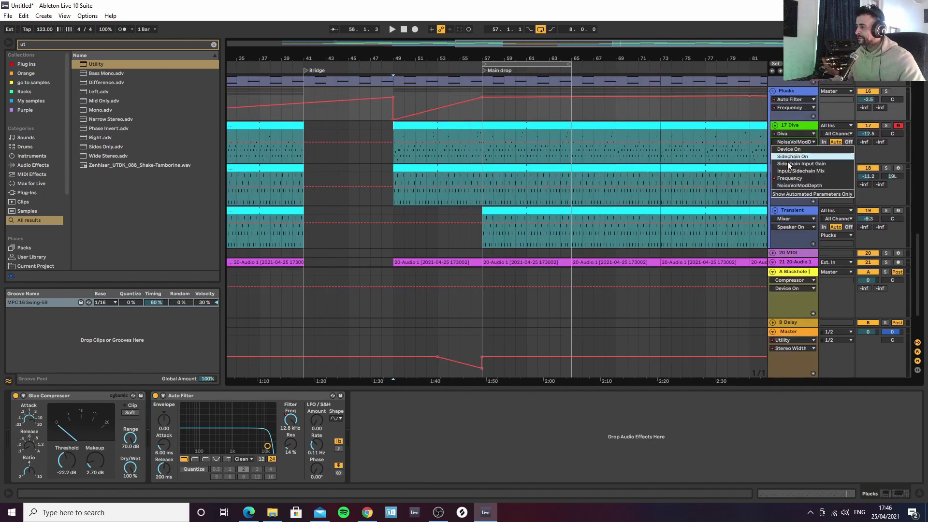
click(787, 178)
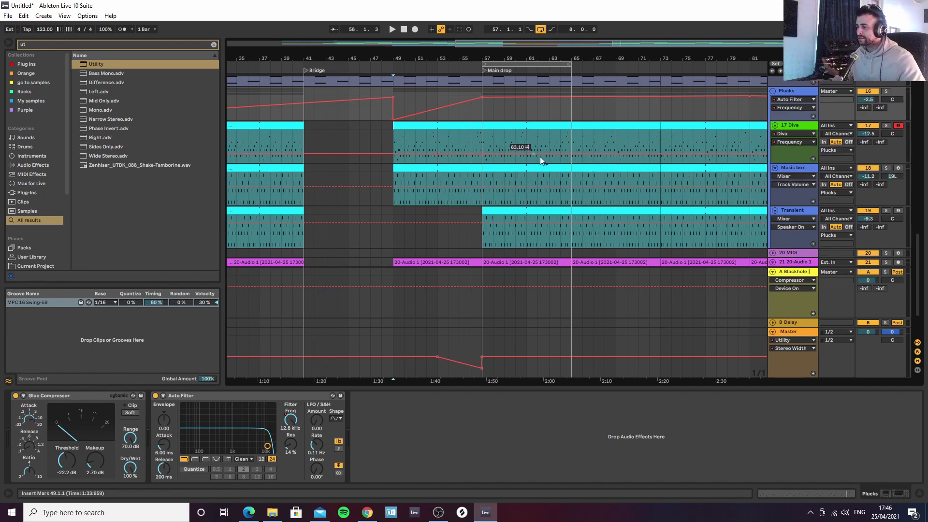
key(a)
Delete the Kick between bars 49 and 57, leaving the second half of the bridge without it
scroll(801, 195, up, 6)
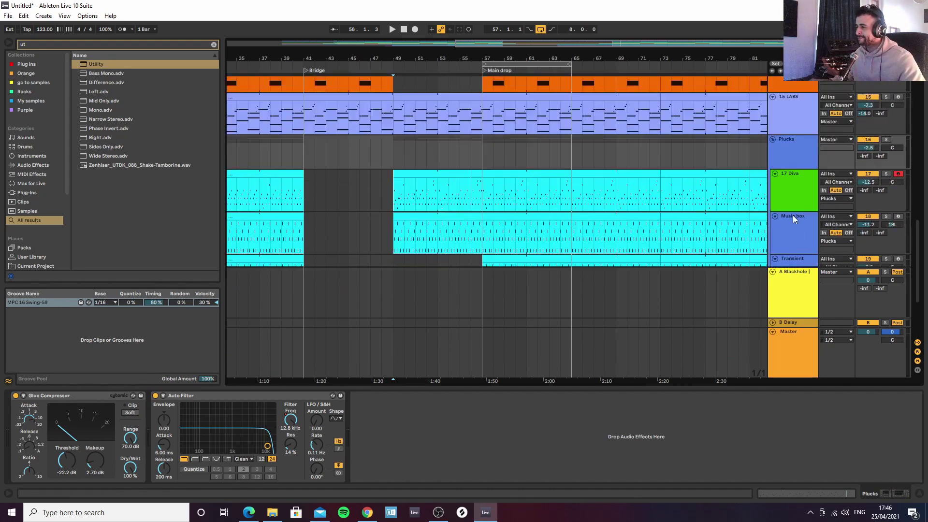
scroll(488, 142, up, 12)
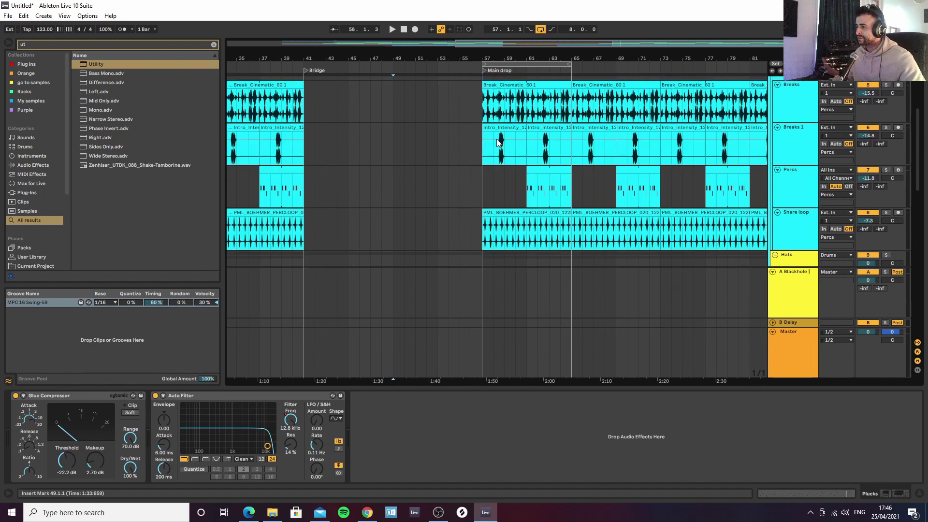
drag(490, 60, 462, 126)
key(Delete)
drag(396, 58, 481, 36)
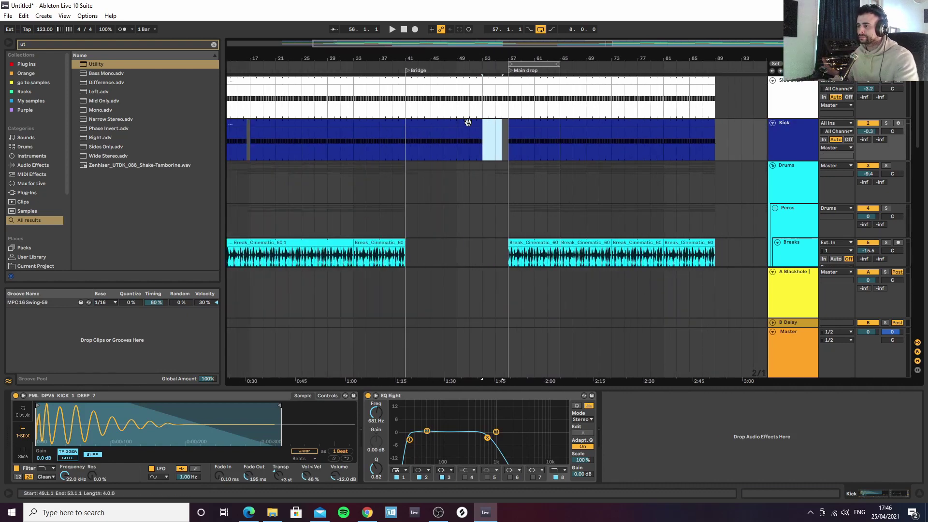
click(468, 123)
Listen to the bridge from bar 45 up to bar 49, following the hats, bass and LABS tracks
click(430, 138)
key(space)
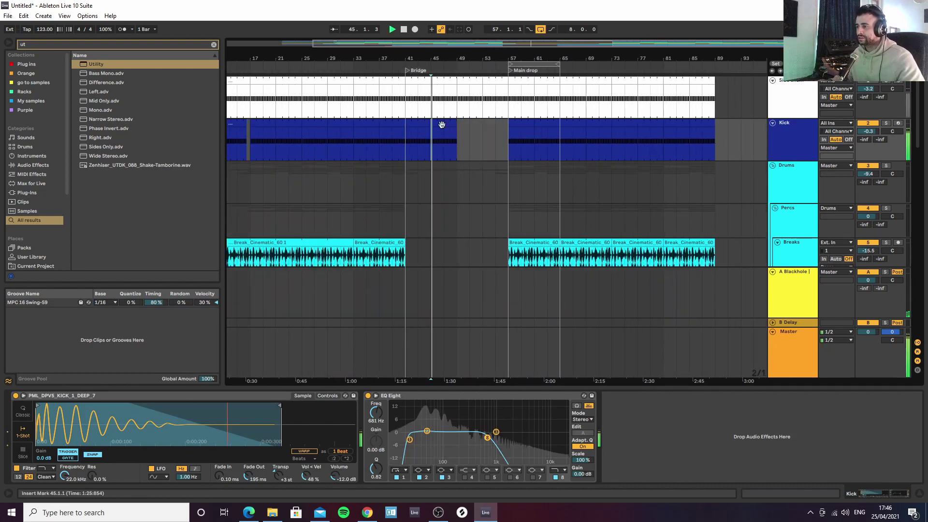
scroll(477, 128, down, 3)
scroll(478, 143, down, 4)
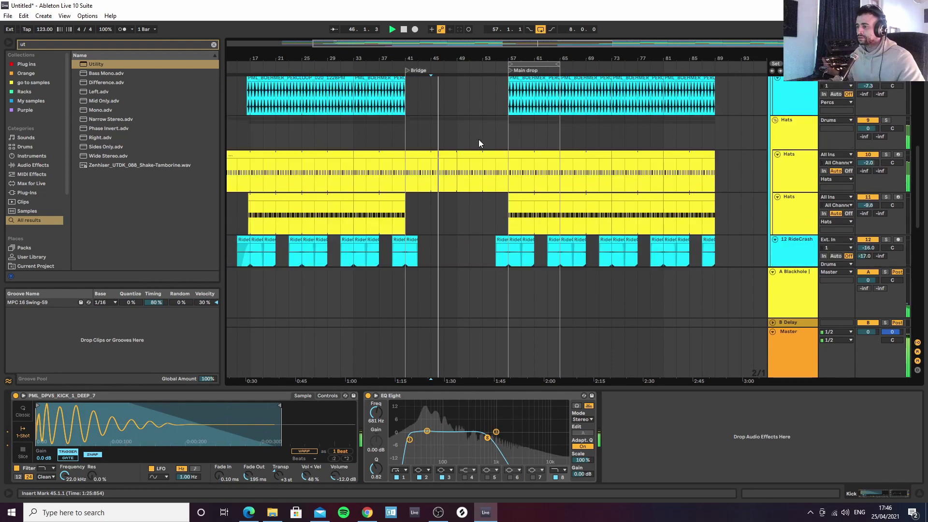
drag(485, 59, 485, 84)
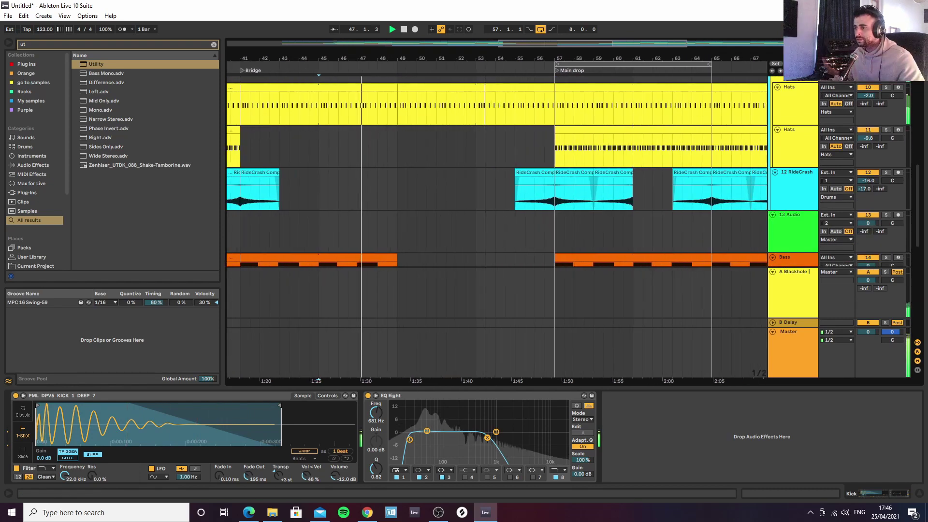
ctrl+scroll(406, 150, down, 2)
scroll(407, 150, down, 3)
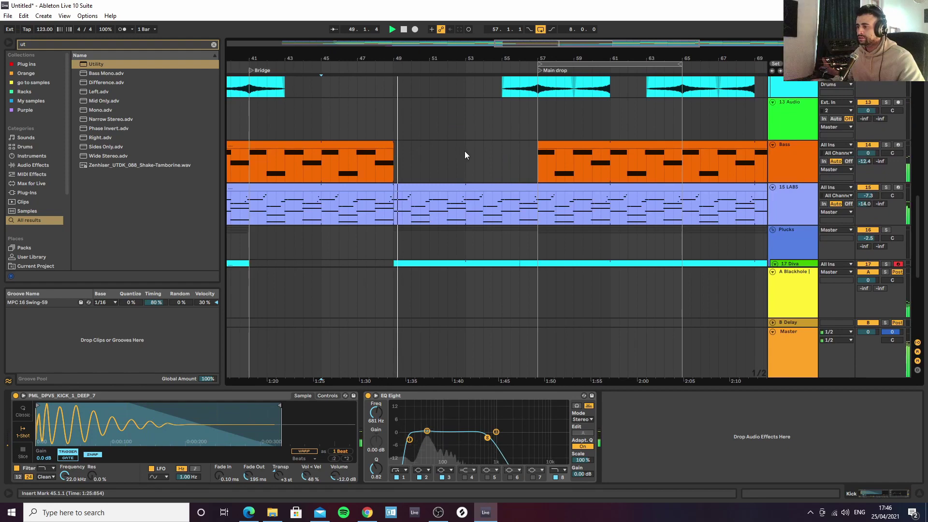
Replay the transition into bar 49 from bar 48.3, where the bass drops out
drag(392, 187, 537, 199)
click(387, 164)
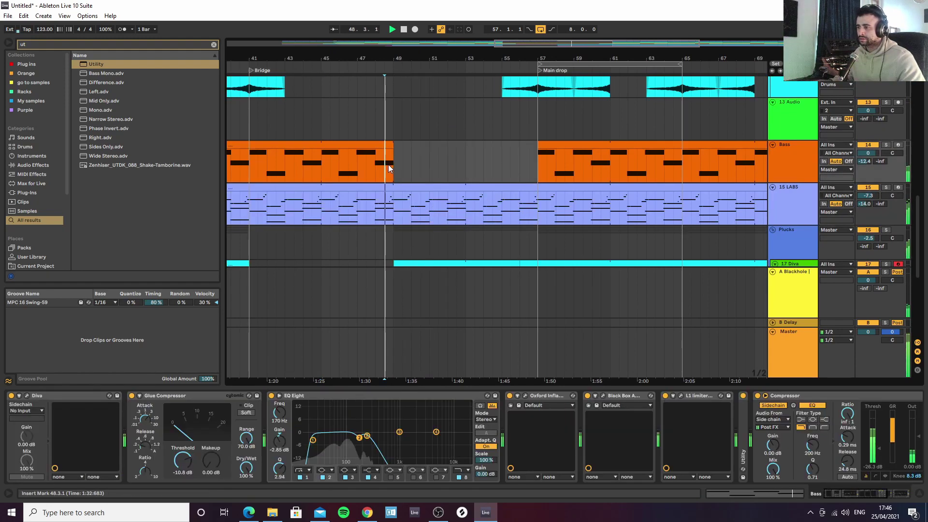
key(space)
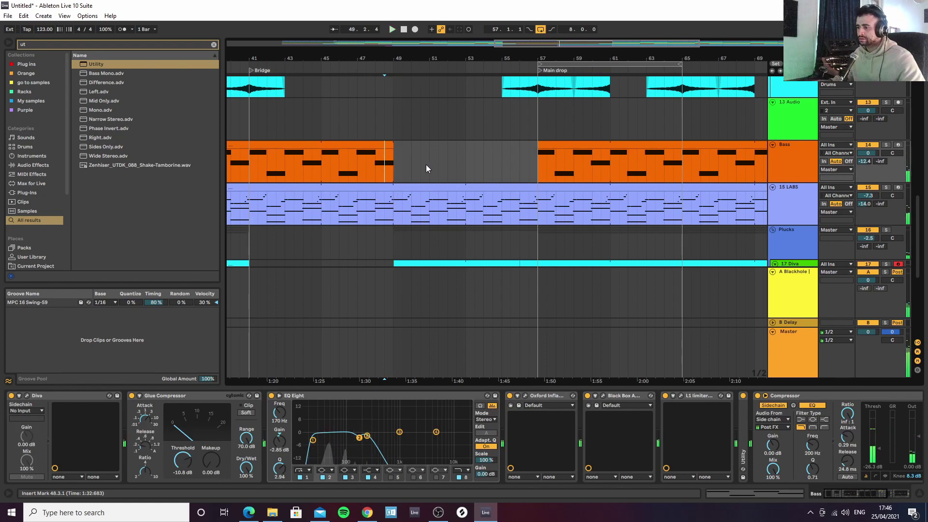
scroll(424, 170, down, 4)
key(space)
key(space)
Copy a one-bar piece of the 21 20-Audio 1 track to bar 48 as a faded-in lead-in, and listen to it
drag(395, 227, 408, 227)
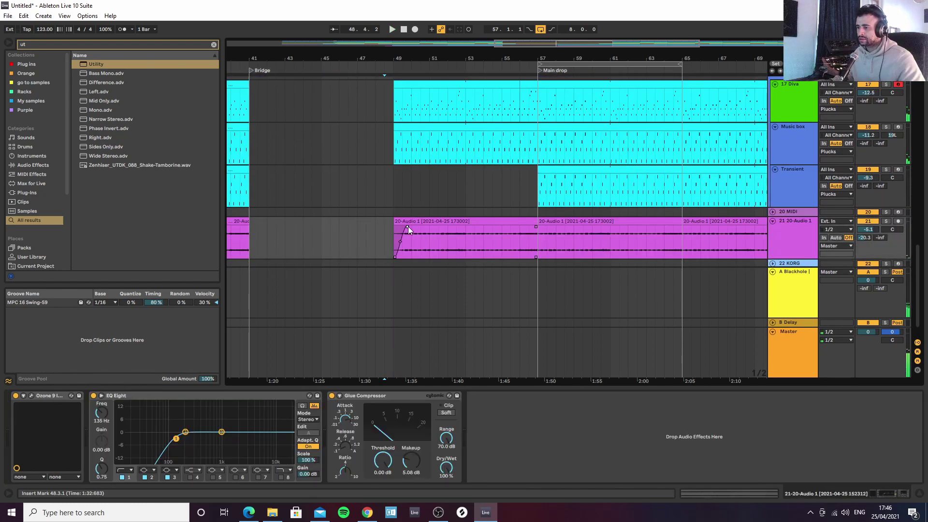
scroll(399, 196, down, 1)
drag(304, 59, 384, 43)
drag(332, 214, 372, 207)
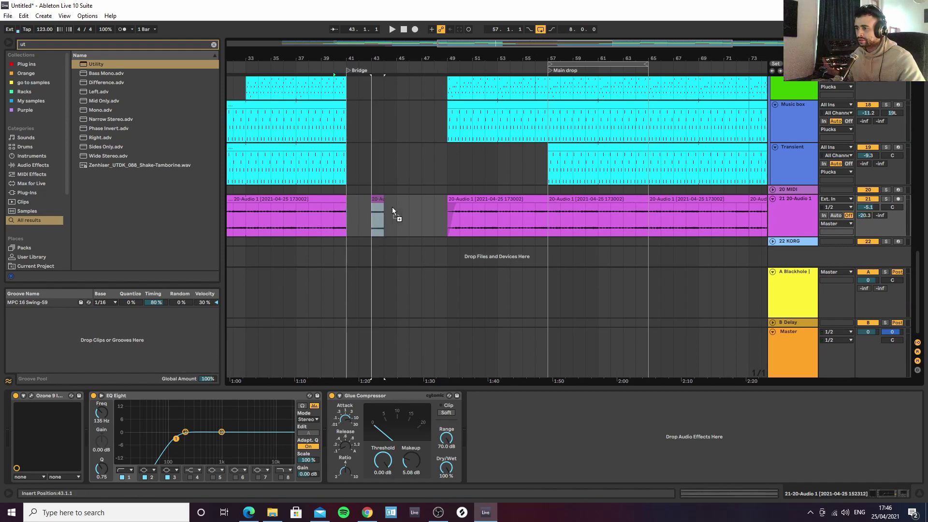
drag(429, 212, 439, 209)
key(space)
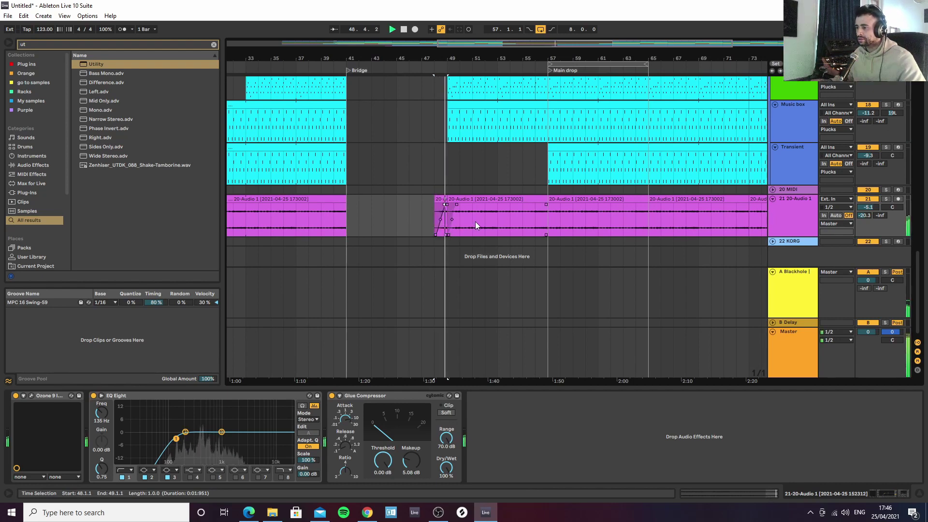
key(space)
key(space)
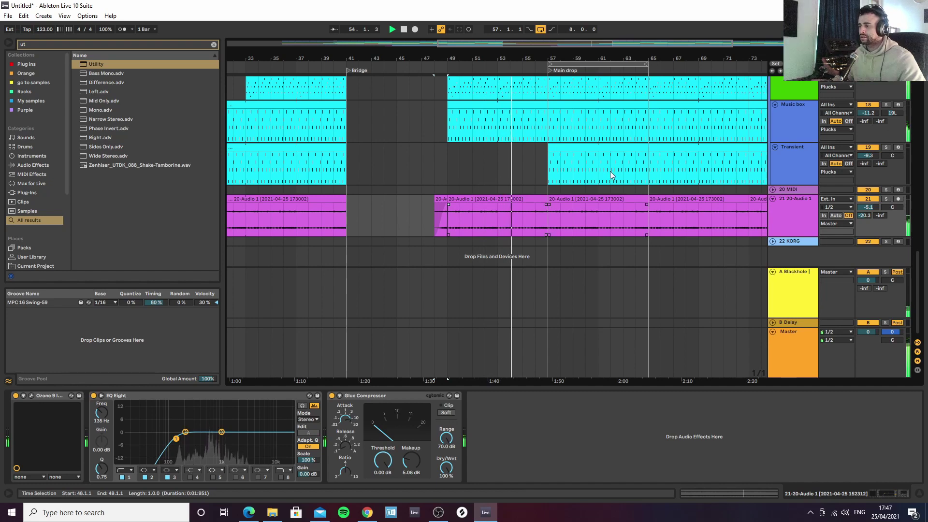
Lengthen the fade-in of the RideCrash clip at bar 55 and lower its clip gain
drag(577, 58, 476, 58)
scroll(430, 129, up, 6)
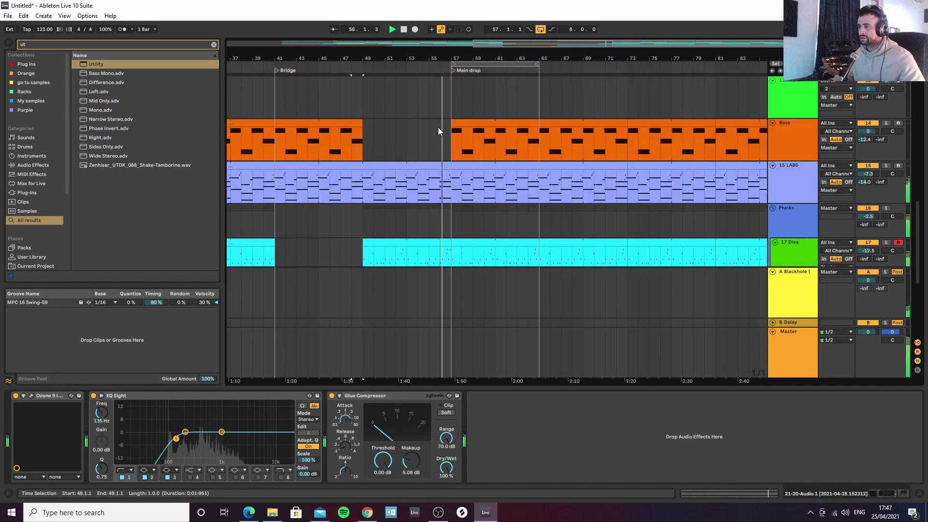
drag(432, 134, 440, 133)
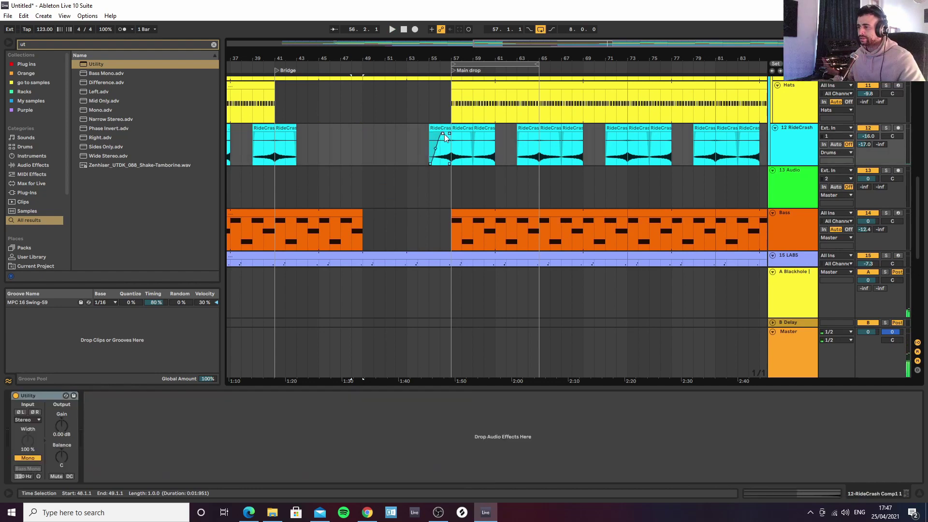
double_click(438, 128)
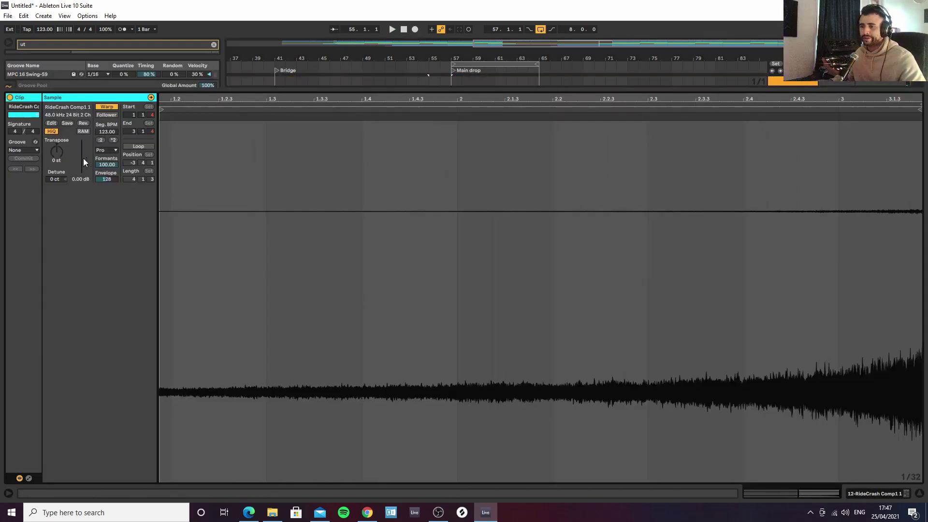
drag(83, 162, 92, 169)
key(space)
click(919, 492)
Delete the track 10 Hats from bar 49 to bar 57
scroll(430, 261, up, 4)
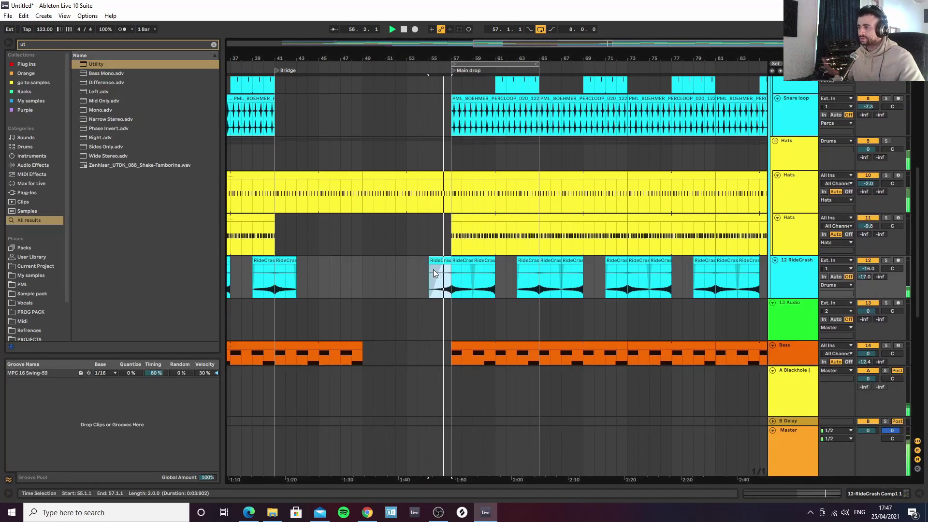
click(438, 177)
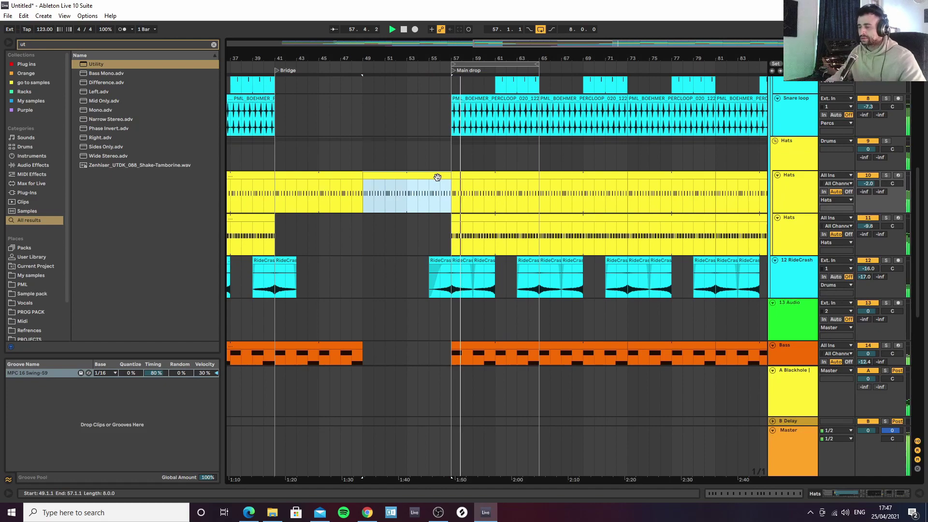
key(Delete)
Listen to the bridge from bar 41 while reviewing the drum, bass and melodic tracks
click(279, 199)
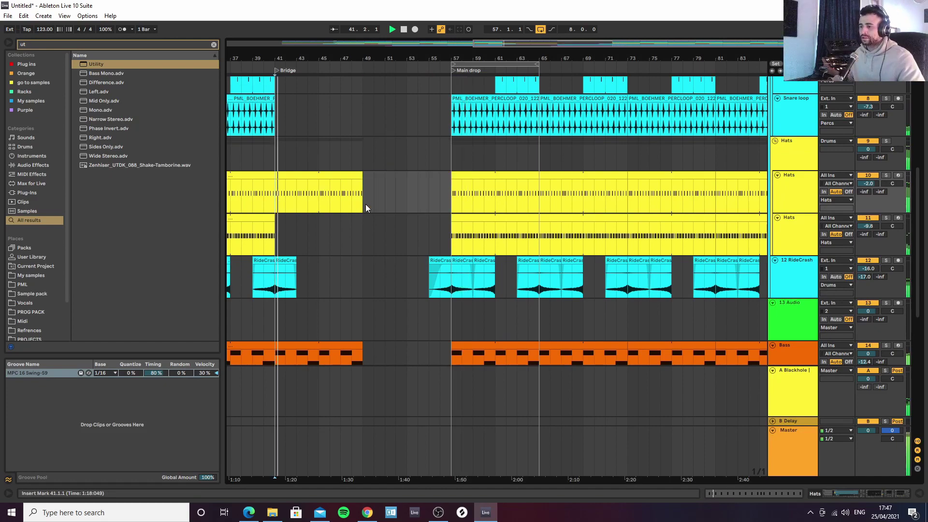
scroll(386, 207, up, 5)
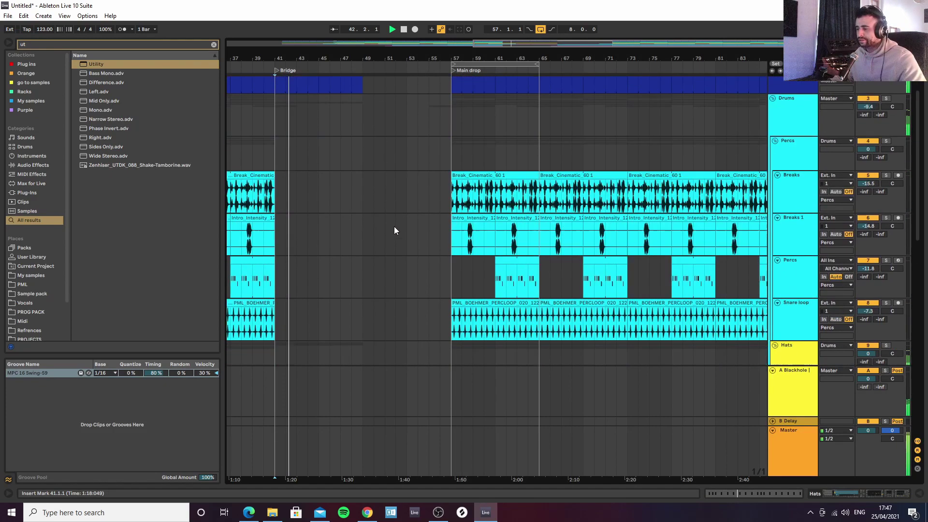
scroll(393, 225, down, 6)
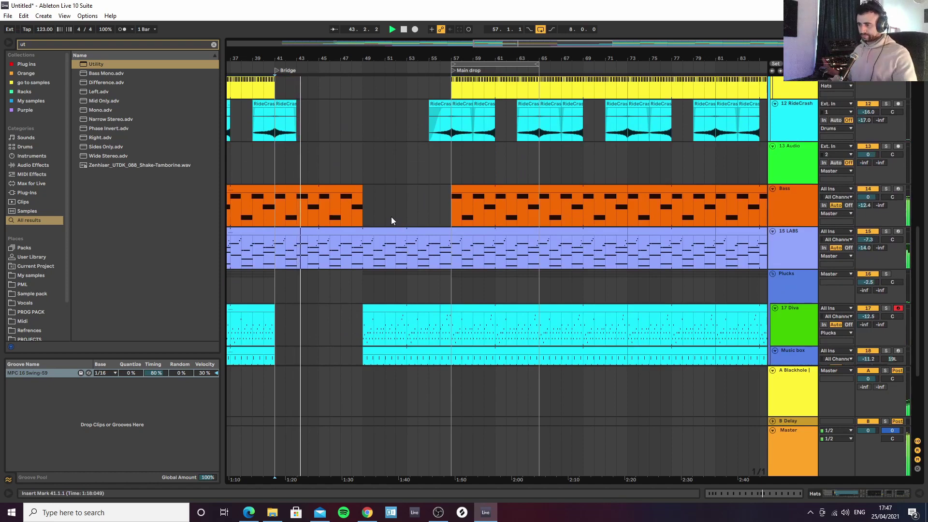
scroll(391, 217, down, 1)
In the 15 LABS clip at bar 49, copy the opening E2 note down to A1 and listen to the result
click(387, 199)
click(365, 215)
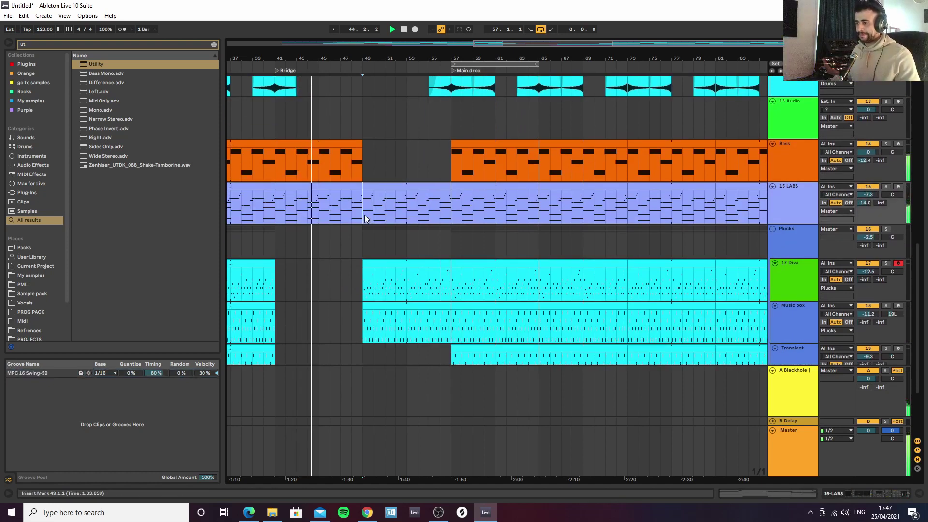
double_click(375, 186)
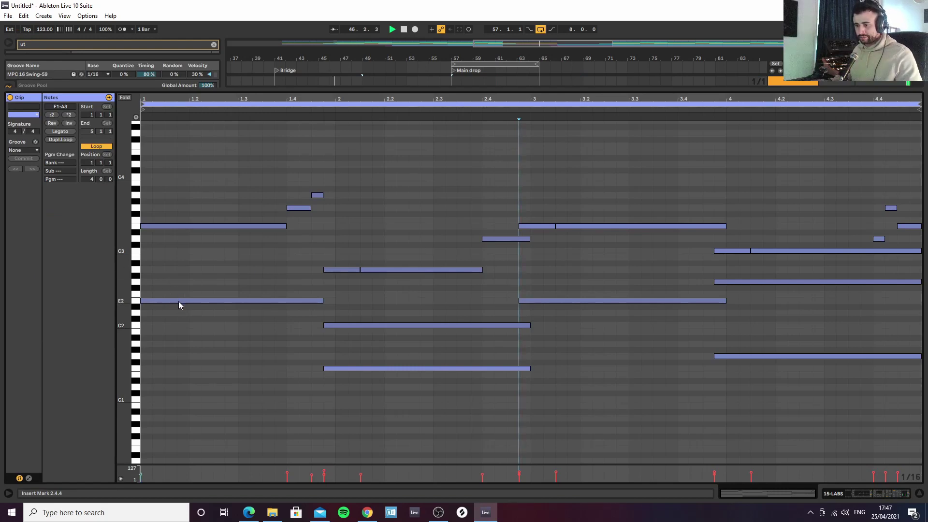
drag(179, 301, 181, 344)
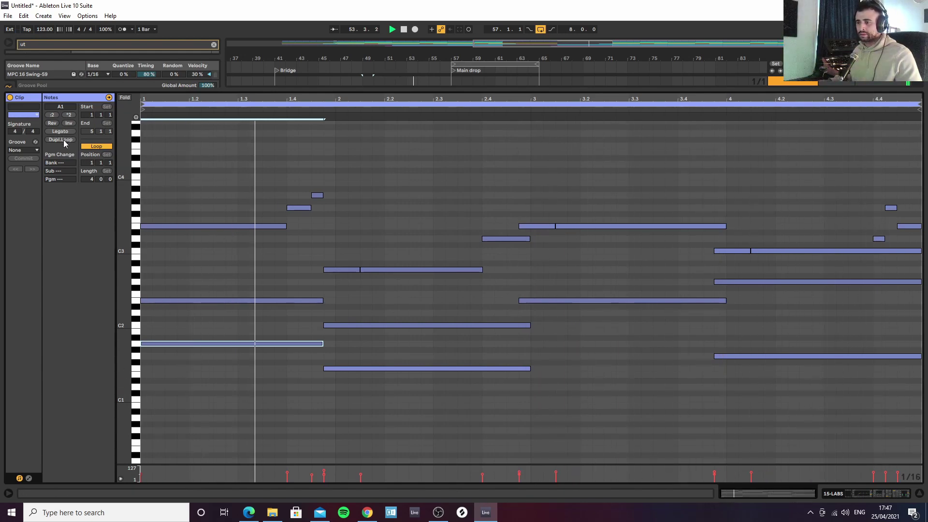
click(920, 494)
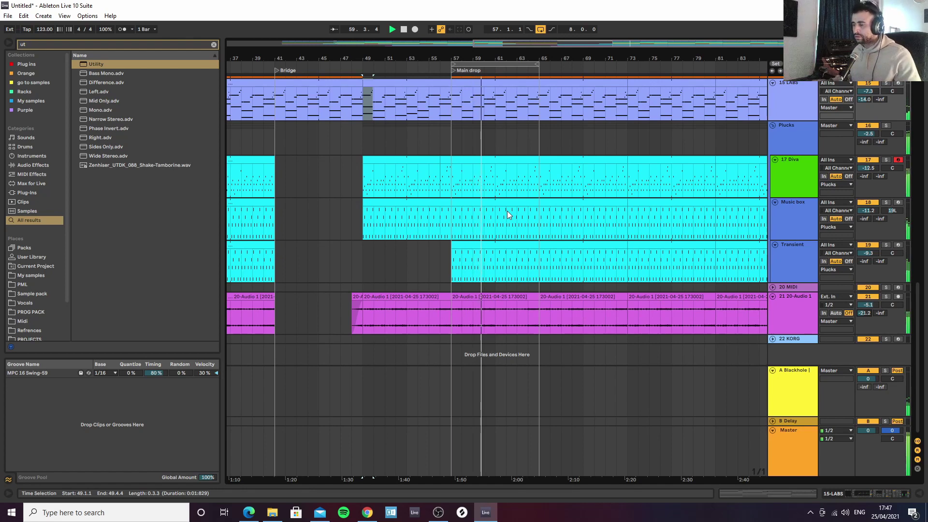
Listen to the main drop and lower the Transient track's volume to -13.6 dB
click(446, 160)
drag(440, 63, 440, 164)
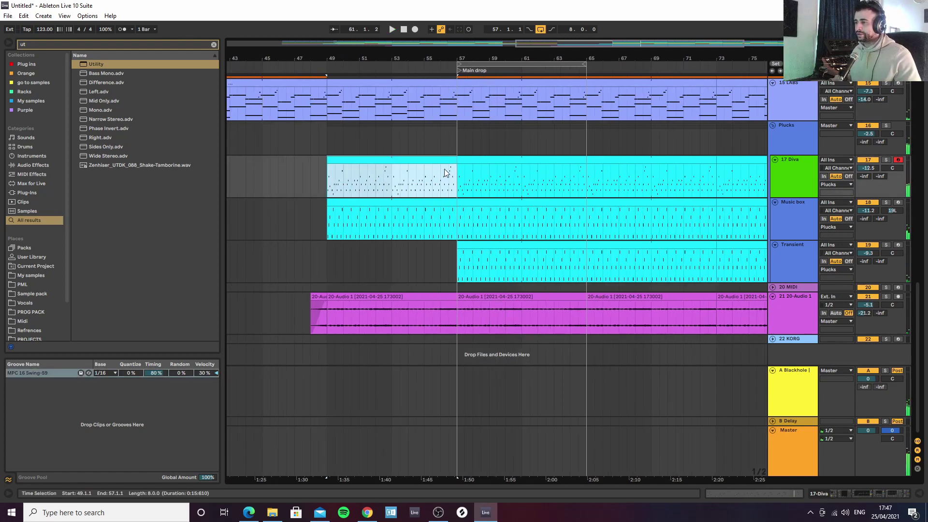
click(441, 175)
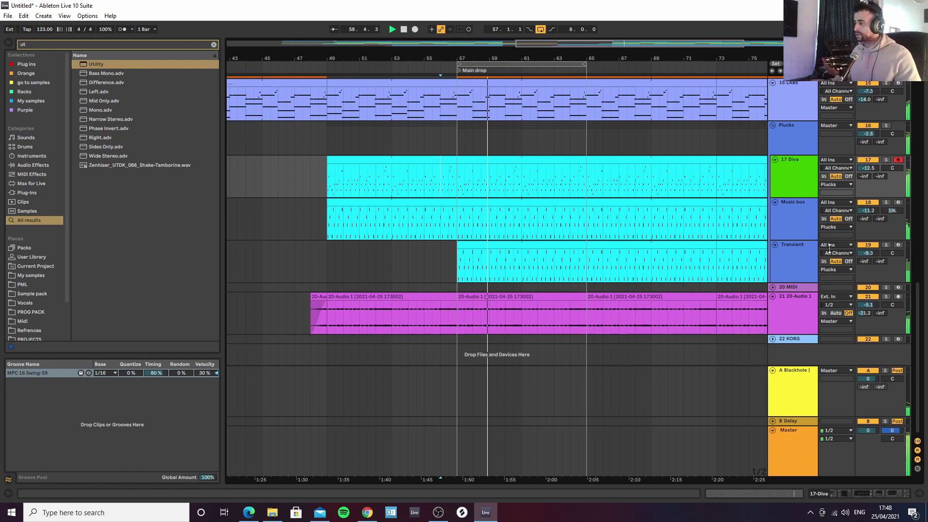
drag(872, 254, 873, 267)
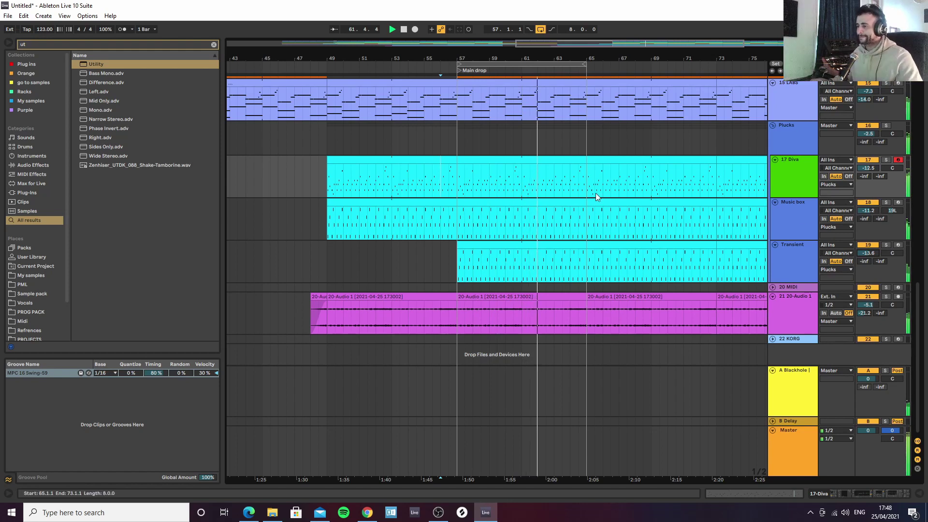
On track 17 Diva, change EQ Eight's first band to a steeper low cut at 153 Hz
drag(523, 61, 501, 48)
click(783, 163)
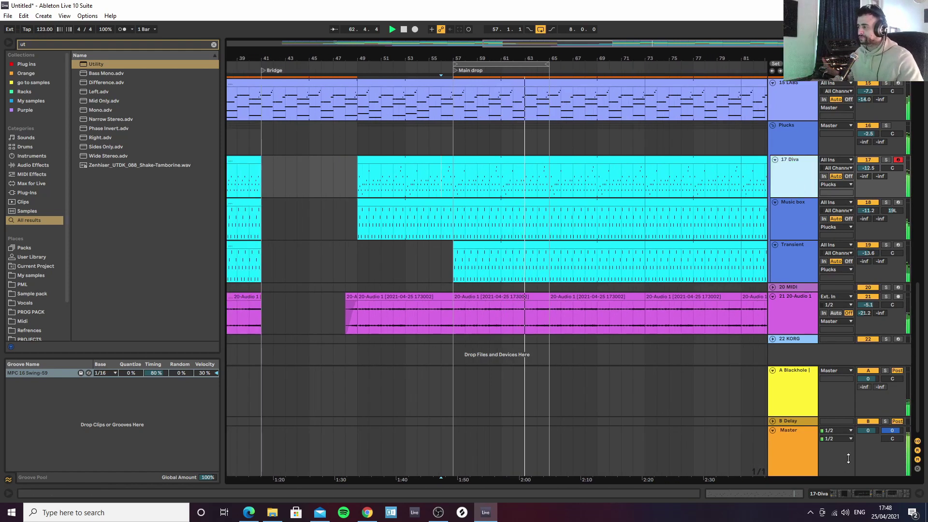
click(848, 495)
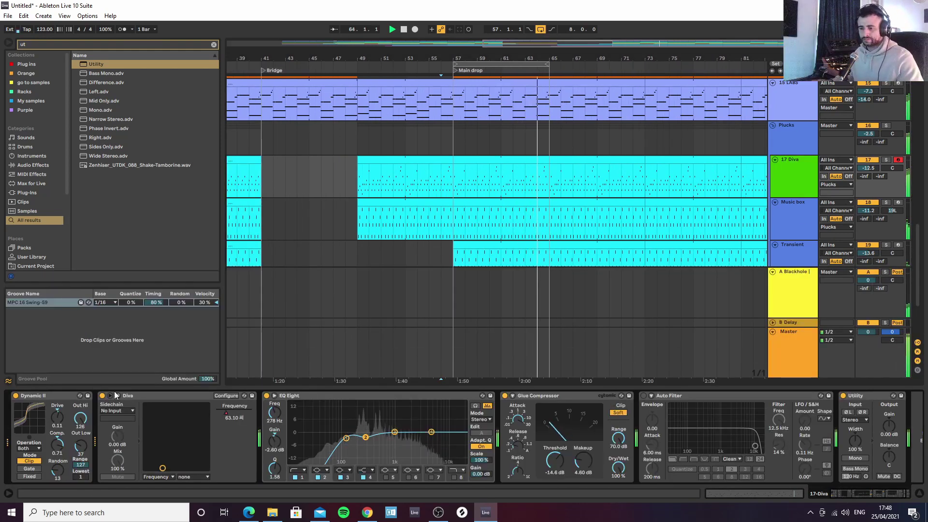
click(297, 470)
click(297, 412)
drag(346, 438, 351, 436)
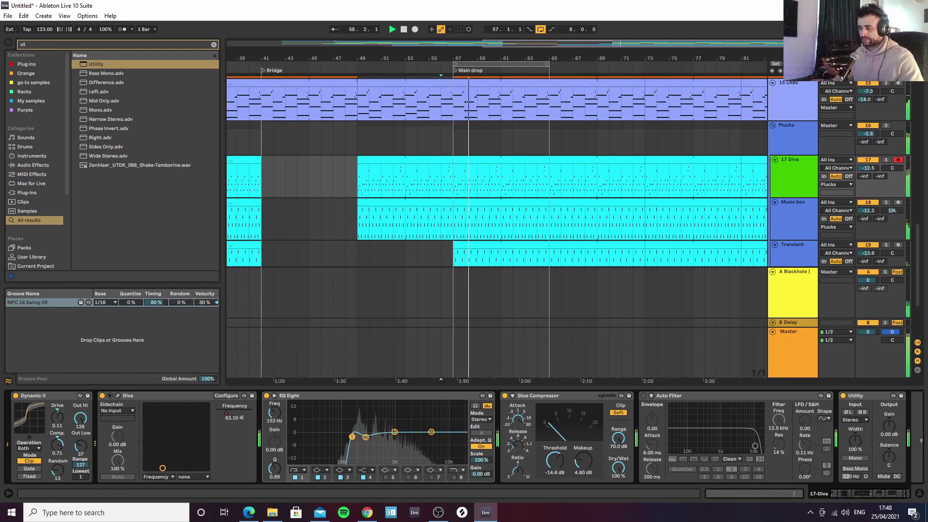
Open the Diva synth, audition waveforms for oscillator 3, and set LFO 2's depth modulation source to none
click(117, 395)
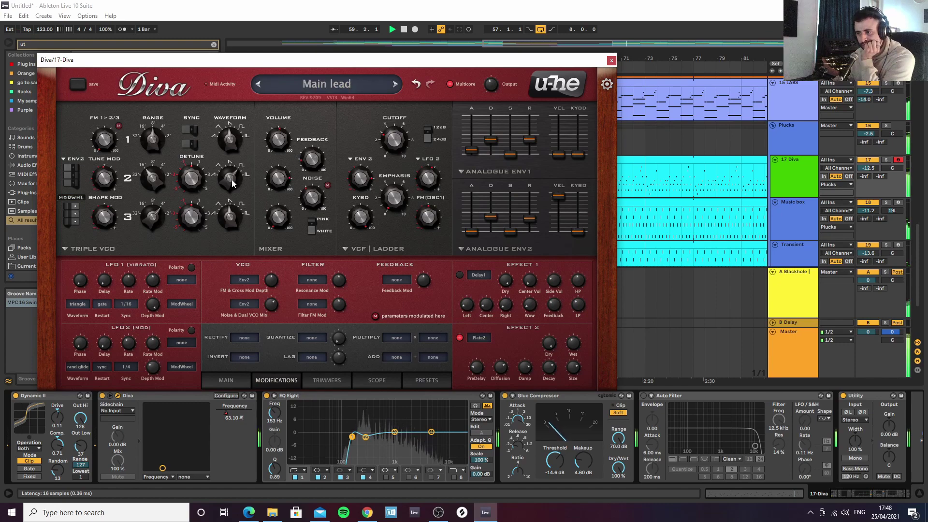
drag(232, 215, 231, 209)
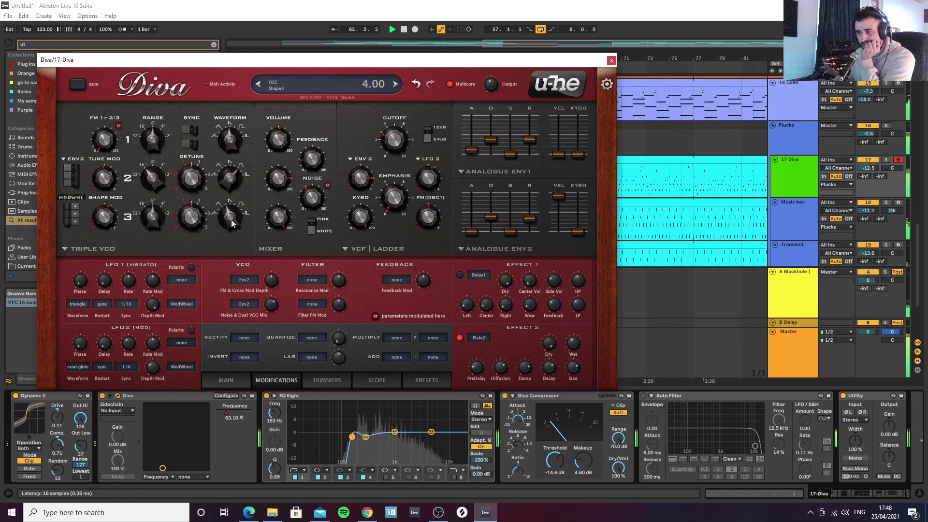
drag(231, 218, 231, 216)
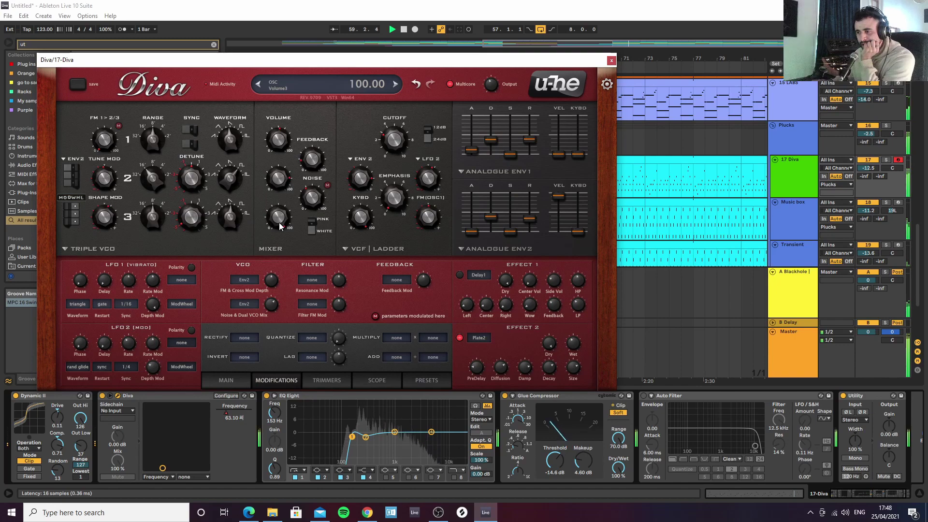
drag(225, 221, 225, 223)
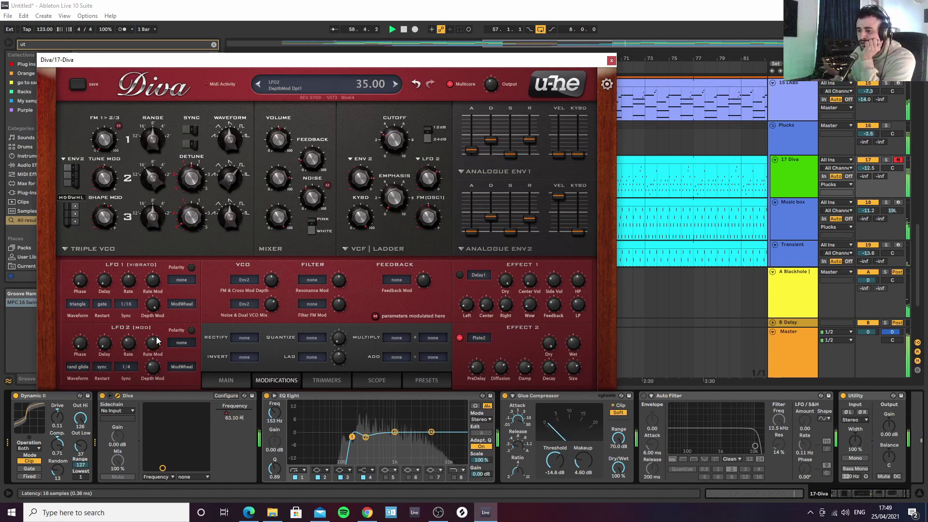
click(180, 366)
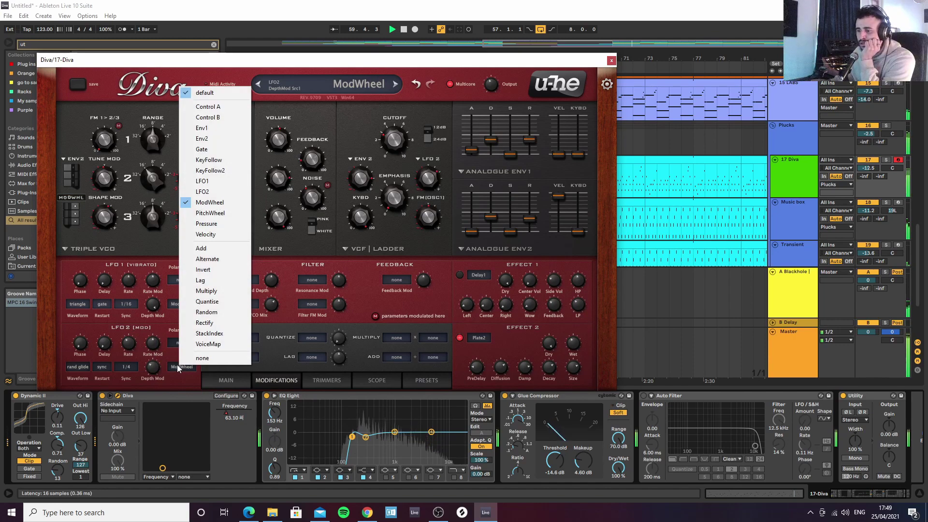
click(183, 357)
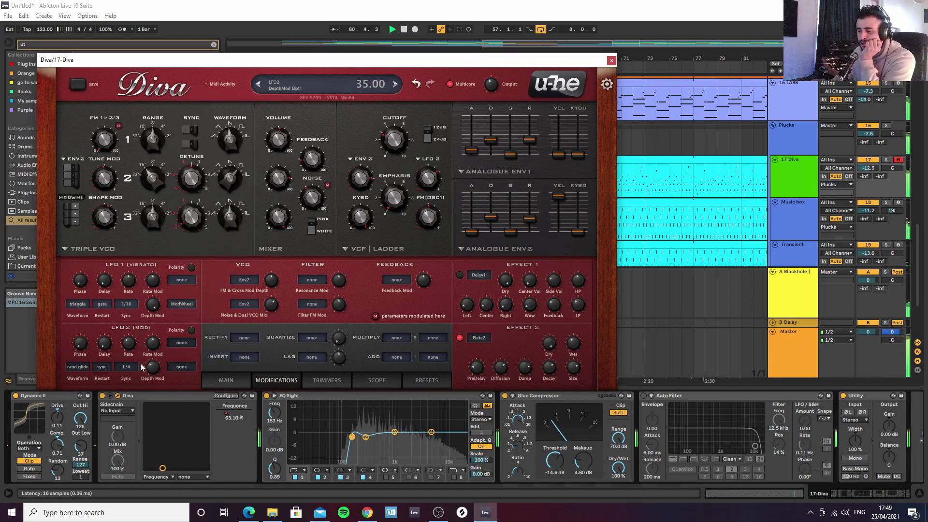
Try different voice stack counts on Diva's main page, including 1
click(223, 380)
click(279, 360)
click(308, 415)
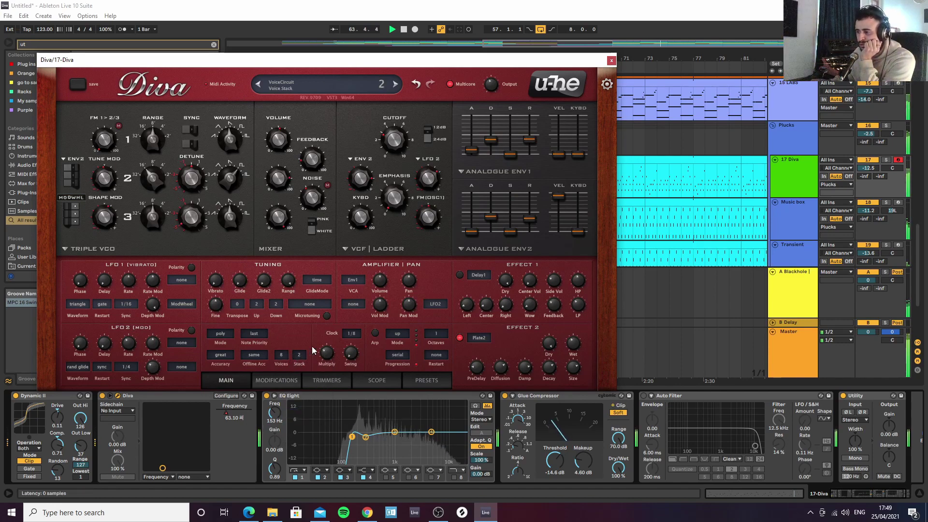
click(299, 355)
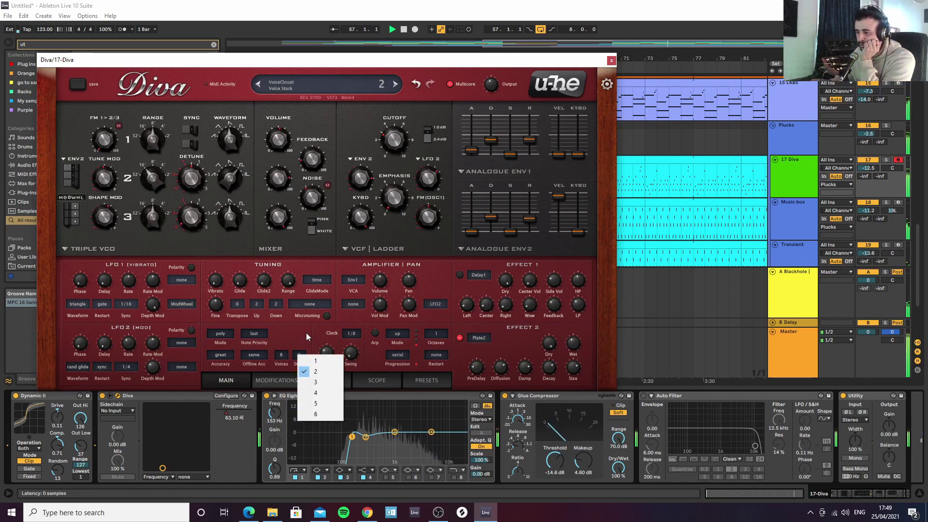
click(314, 361)
Set Diva's pan modulation source to StackIndex, enable the Delay1 effect and close the synth window
click(436, 304)
click(470, 273)
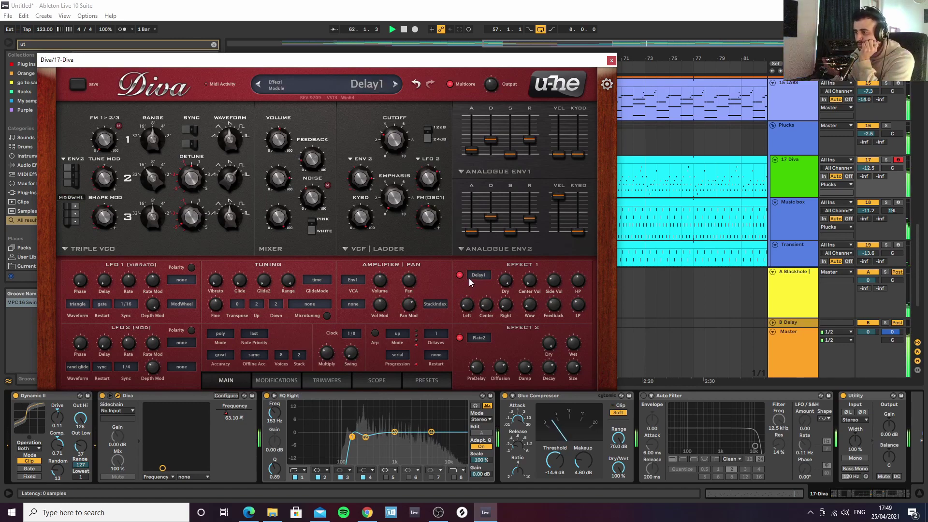
click(611, 61)
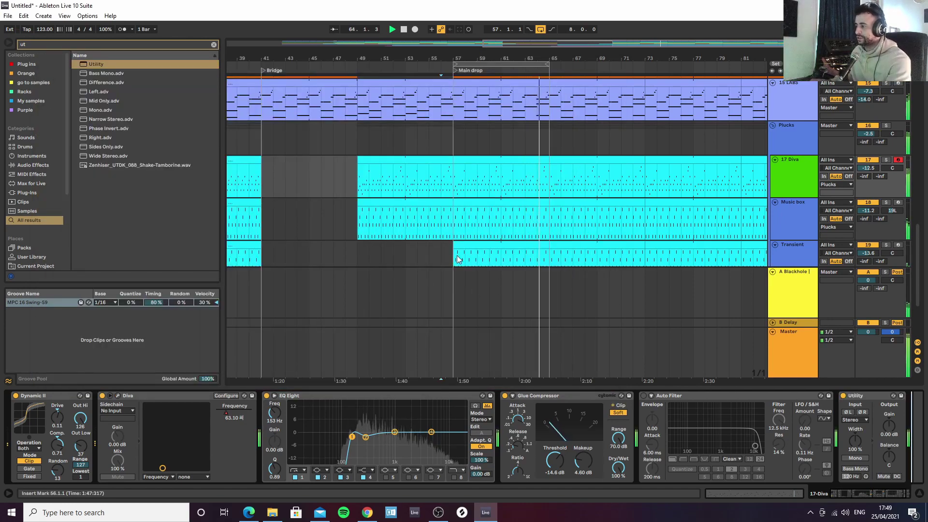
Clear the browser search and set Diva's main output level to 68
click(213, 45)
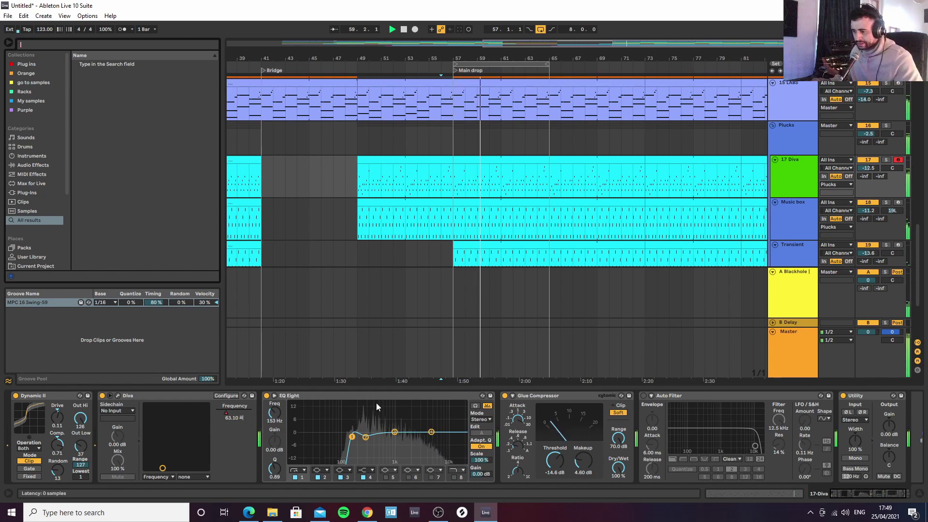
click(117, 394)
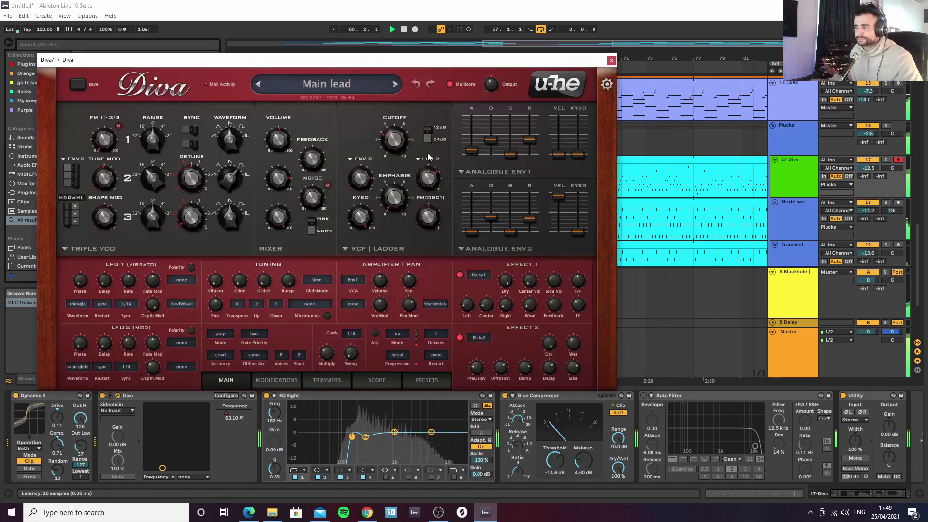
drag(488, 89, 511, 87)
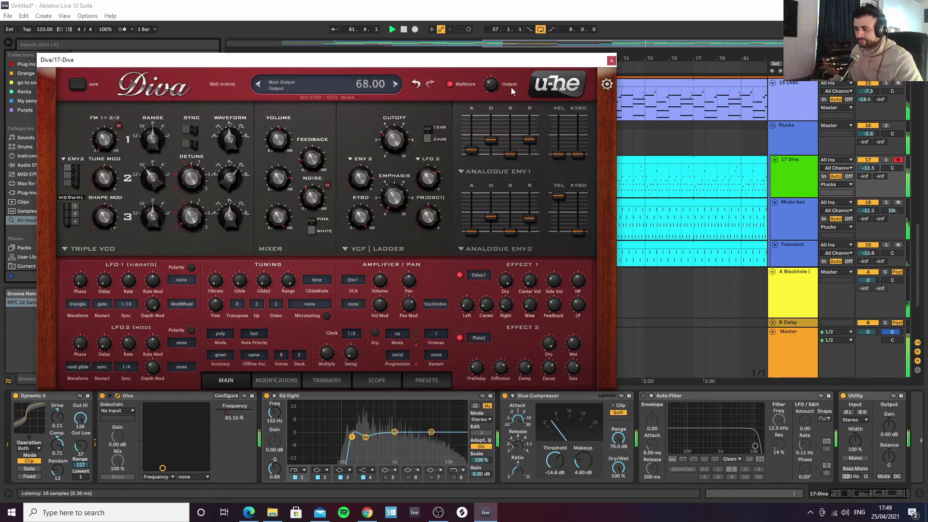
click(611, 60)
Delete the Auto Filter from track 17 Diva and enable Bass Mono at 153 Hz in its Utility
click(643, 397)
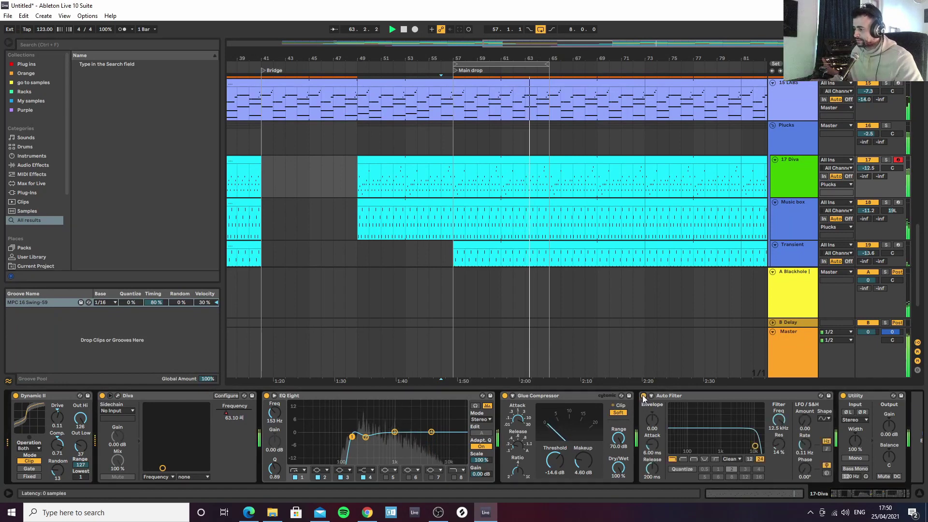
click(749, 395)
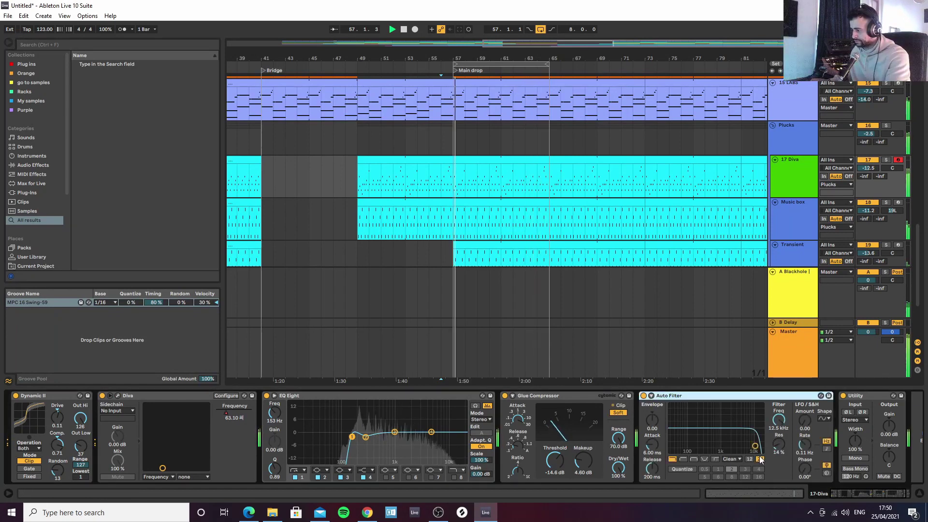
key(Delete)
click(661, 469)
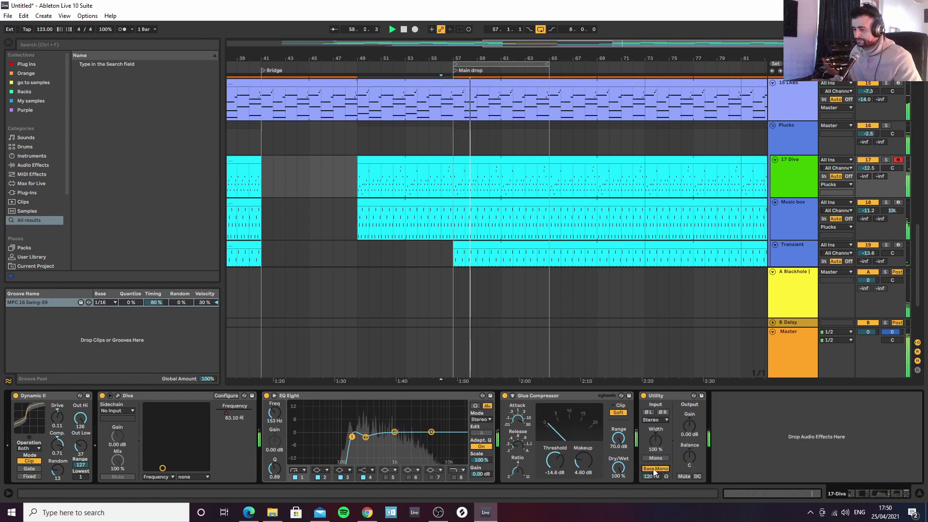
drag(648, 476, 648, 461)
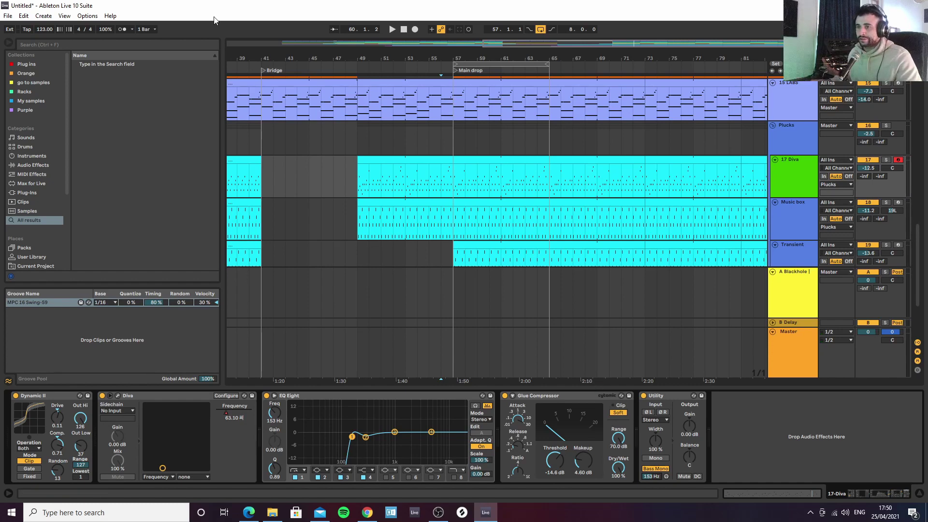
Search the browser for "com" and add a Compressor after the Auto Filter on the Plucks group
click(183, 45)
text(com)
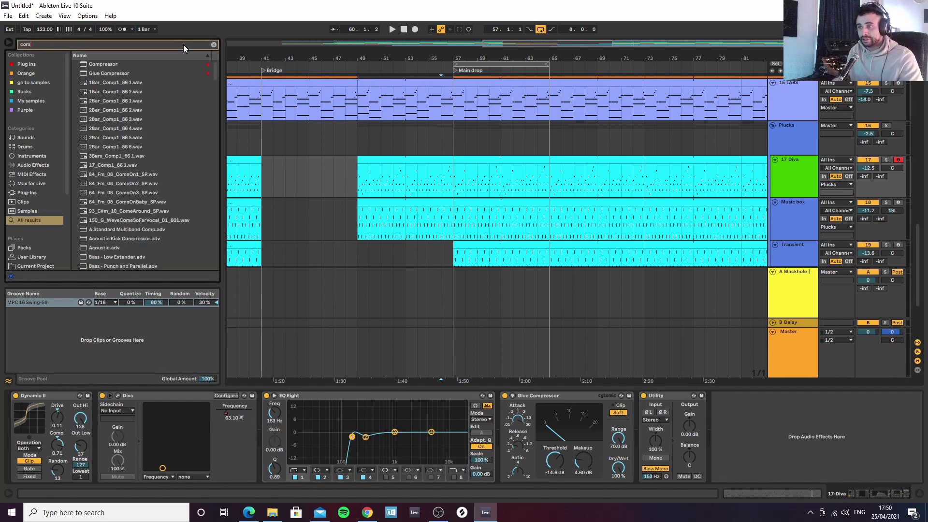
click(781, 143)
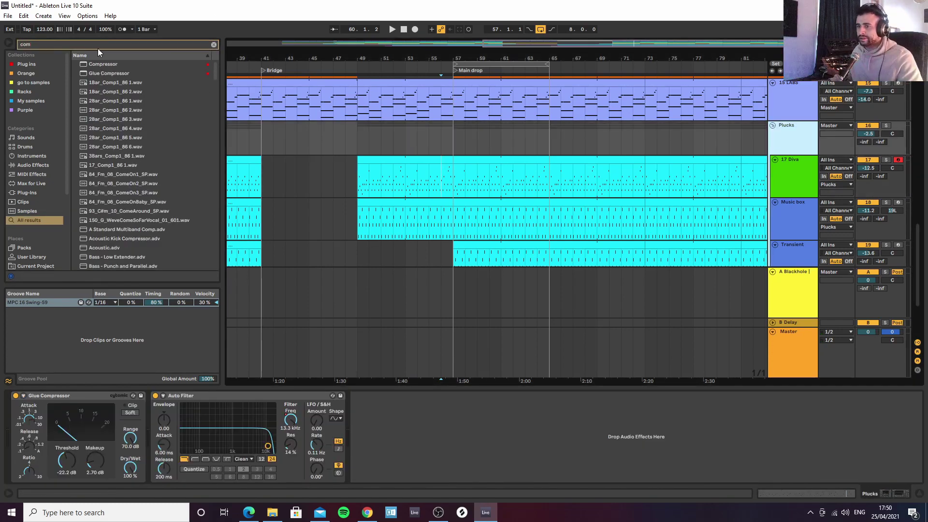
click(106, 64)
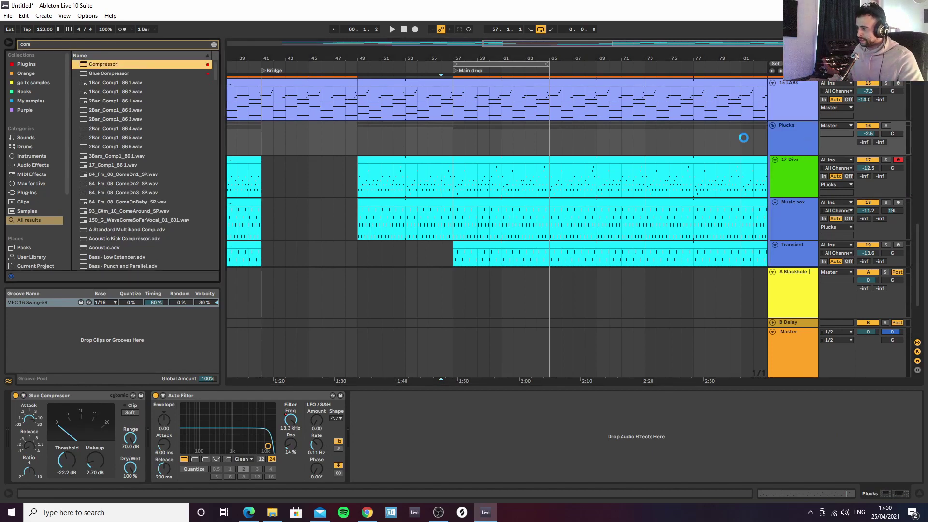
drag(612, 213, 385, 407)
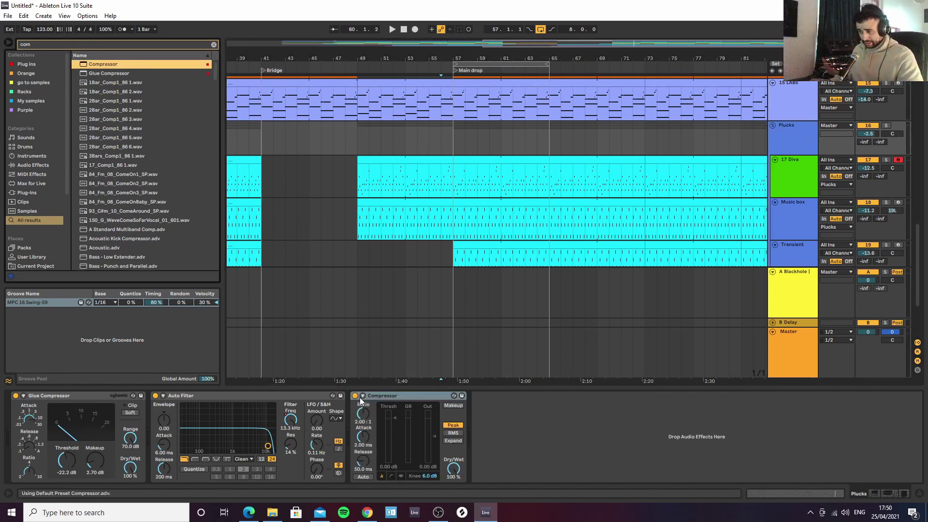
Set the Plucks compressor's sidechain input to the Side chain track
click(361, 396)
click(370, 419)
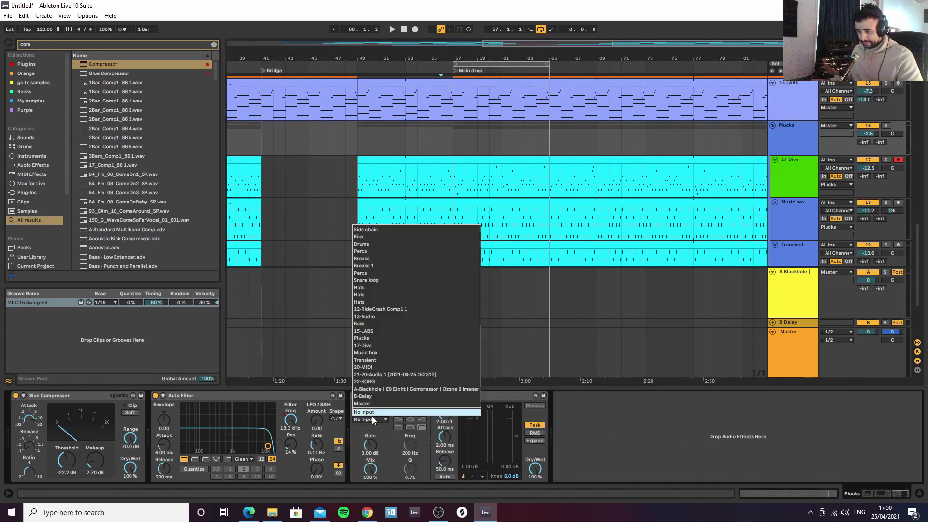
click(377, 235)
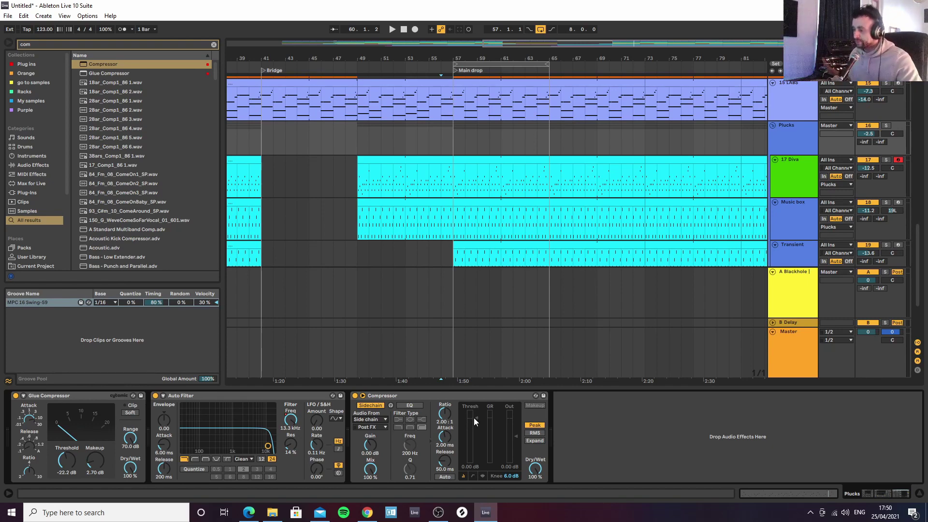
During playback, set the Plucks compressor to threshold -15.7 dB, ratio 1.97:1, attack 0.27 ms and release 1.00 ms
key(space)
drag(475, 419, 474, 443)
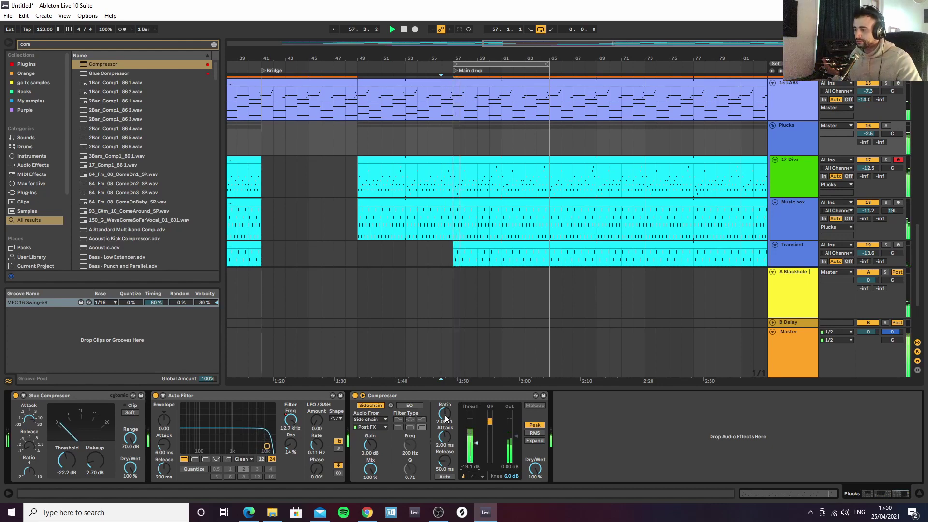
drag(444, 415, 445, 413)
drag(476, 443, 445, 504)
drag(476, 437, 476, 441)
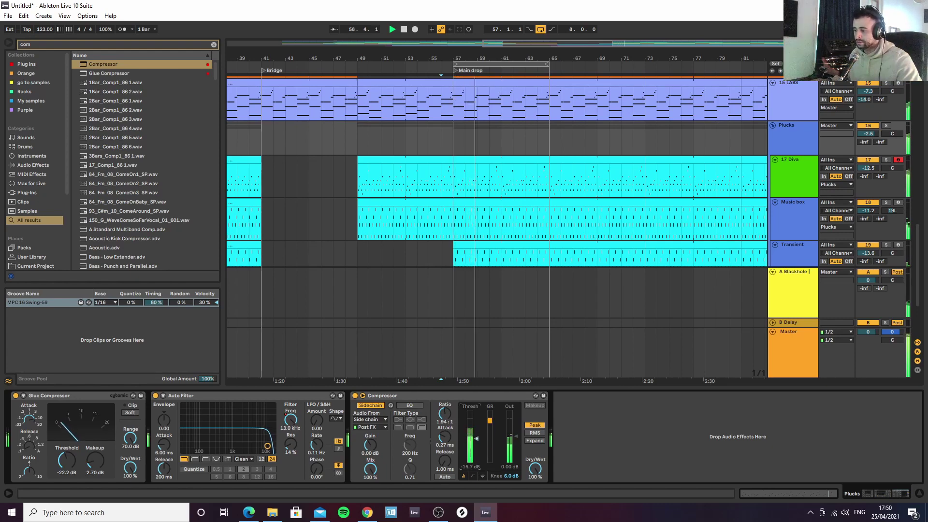
drag(446, 415, 446, 414)
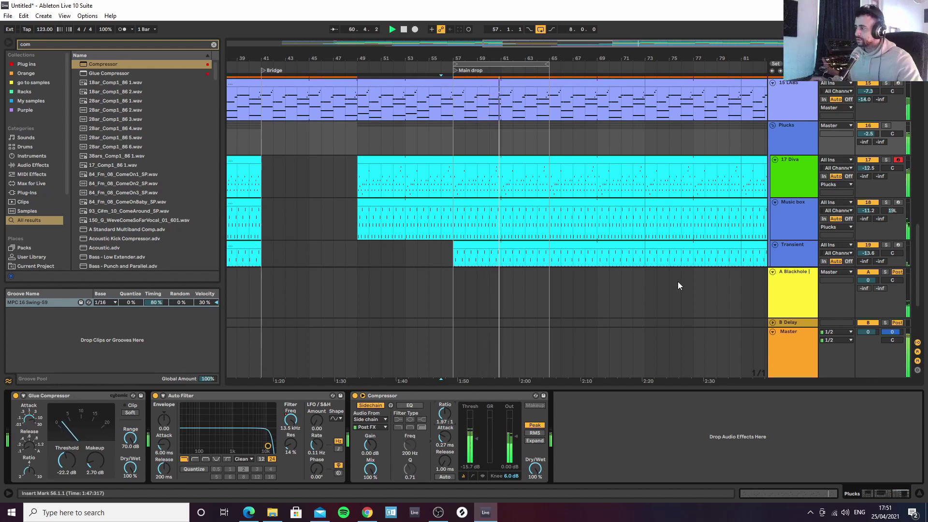
Open the Diva synth on track 17 Diva to examine its oscillator volumes
drag(867, 144, 866, 184)
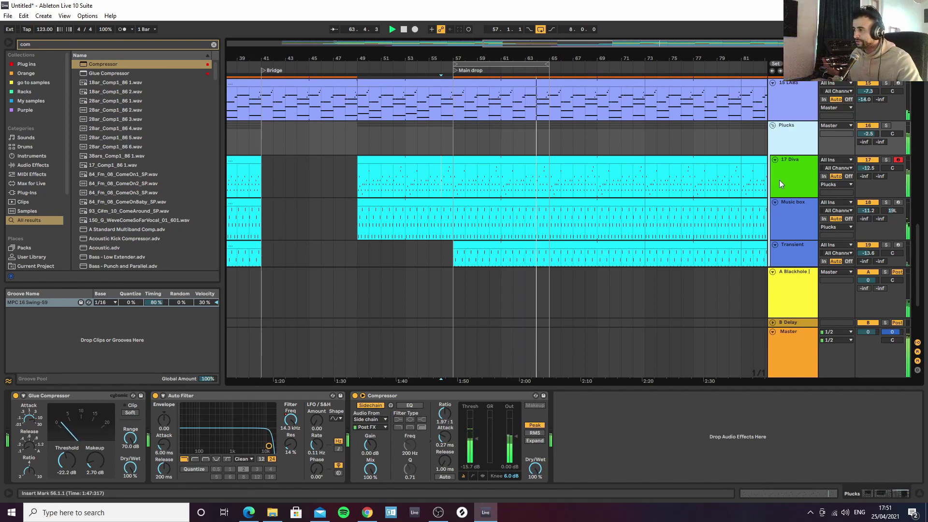
click(802, 181)
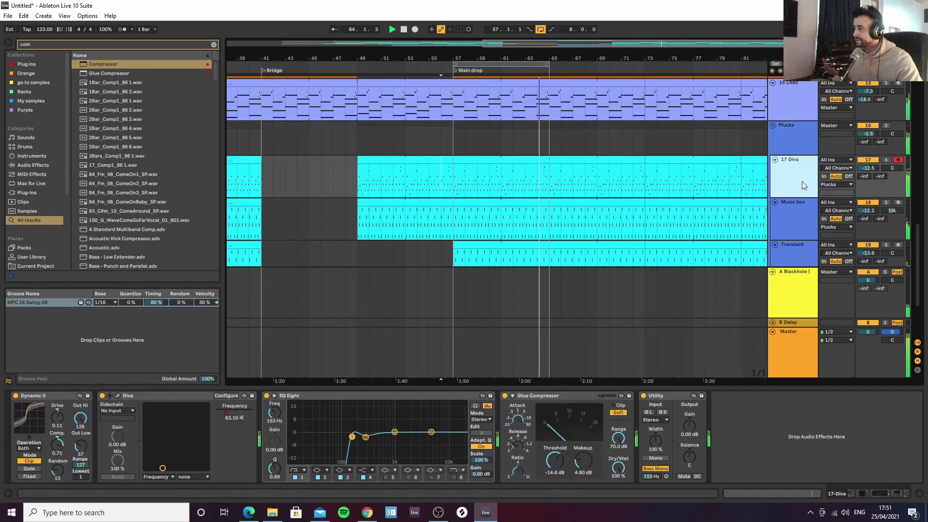
click(117, 396)
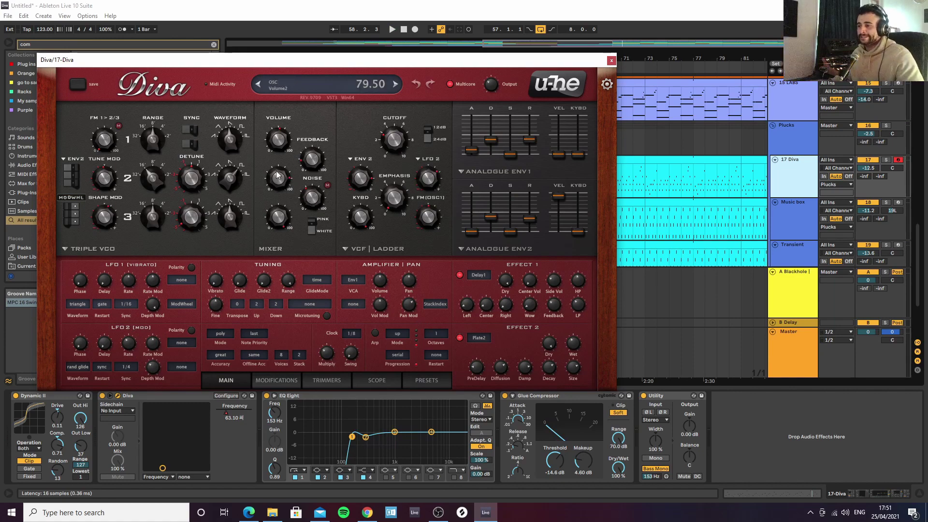
During playback, set oscillator 1's FM to 1.50 and assign LFO2 as the FM & Cross Mod Depth source
key(space)
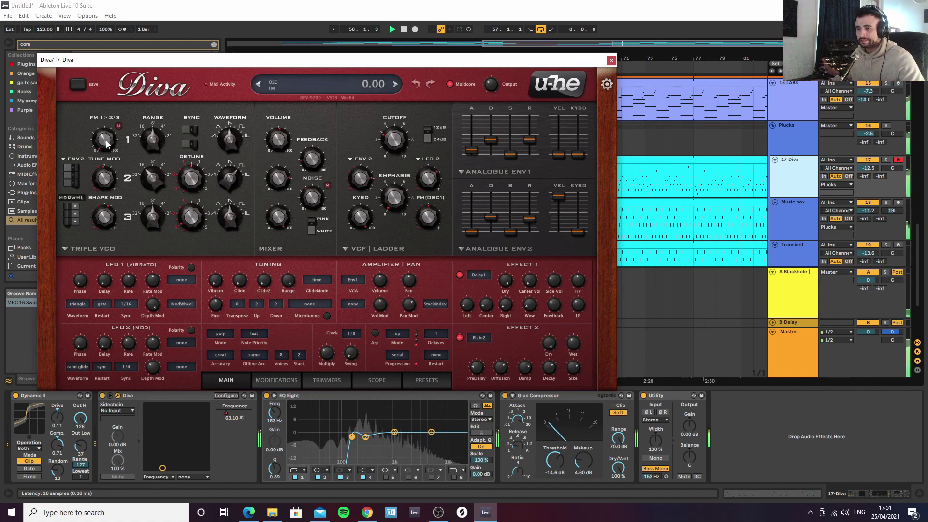
click(106, 139)
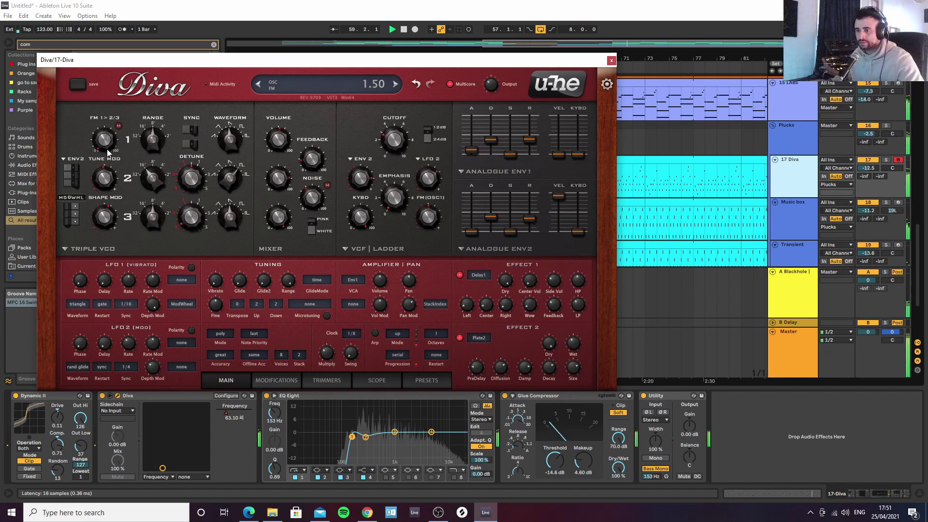
click(277, 379)
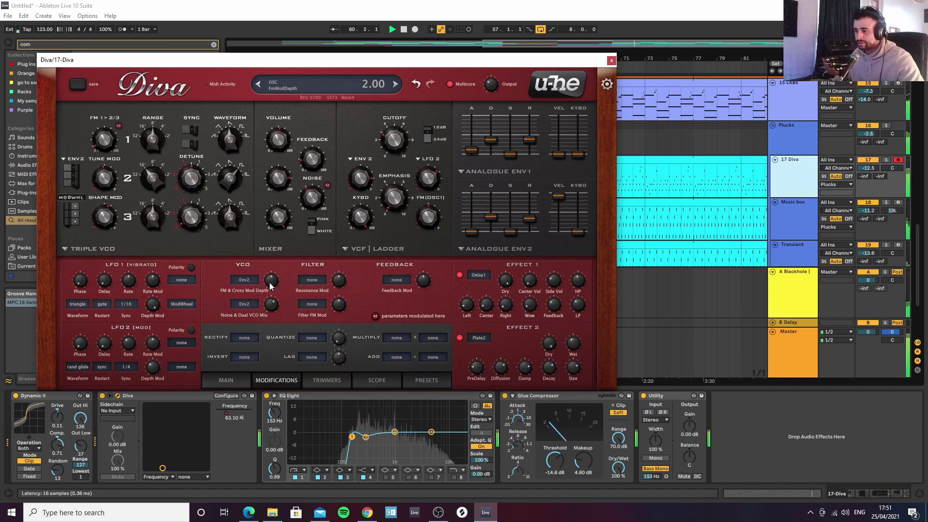
click(255, 281)
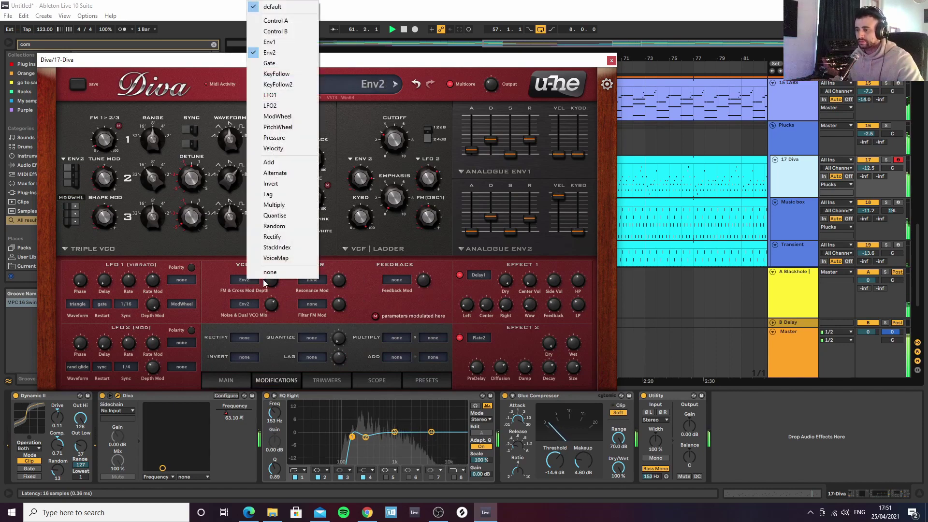
click(277, 106)
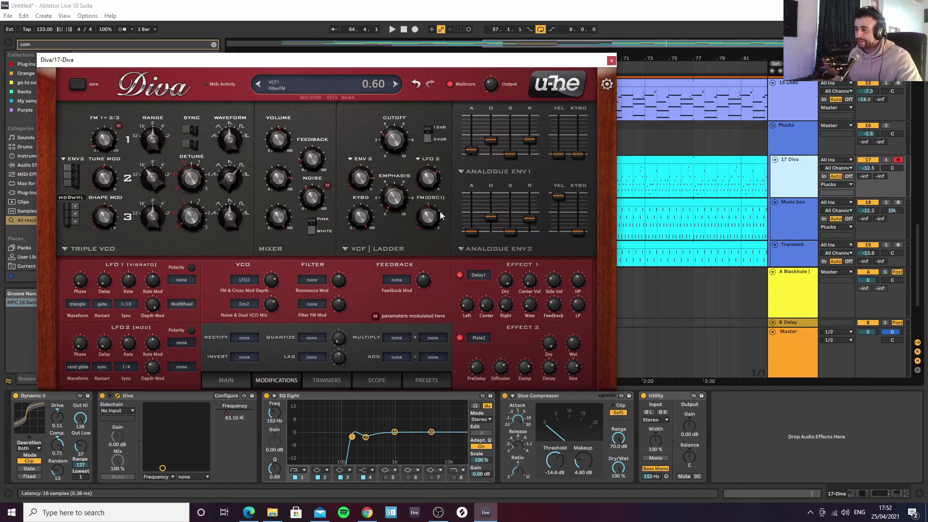
Adjust the filter FM amount while auditioning Diva soloed and in the mix, and set the filter emphasis to 11.00
key(space)
mouse_move(431, 227)
mouse_down()
mouse_move(425, 160)
mouse_move(441, 238)
mouse_up()
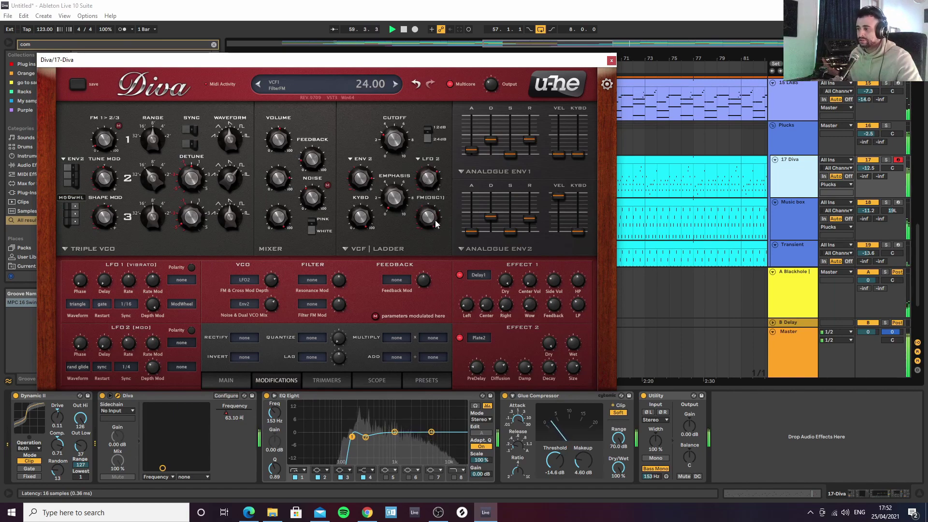
key(s)
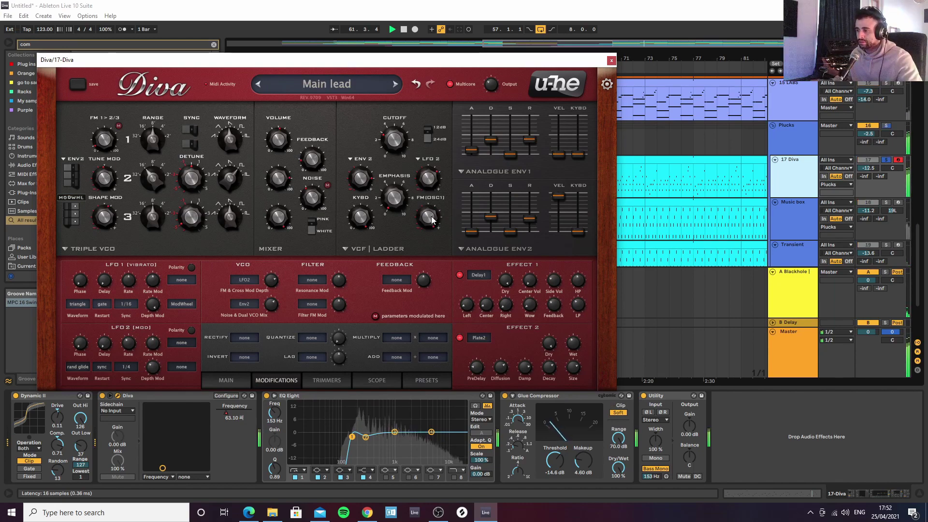
key(s)
drag(431, 216, 426, 148)
drag(394, 197, 387, 170)
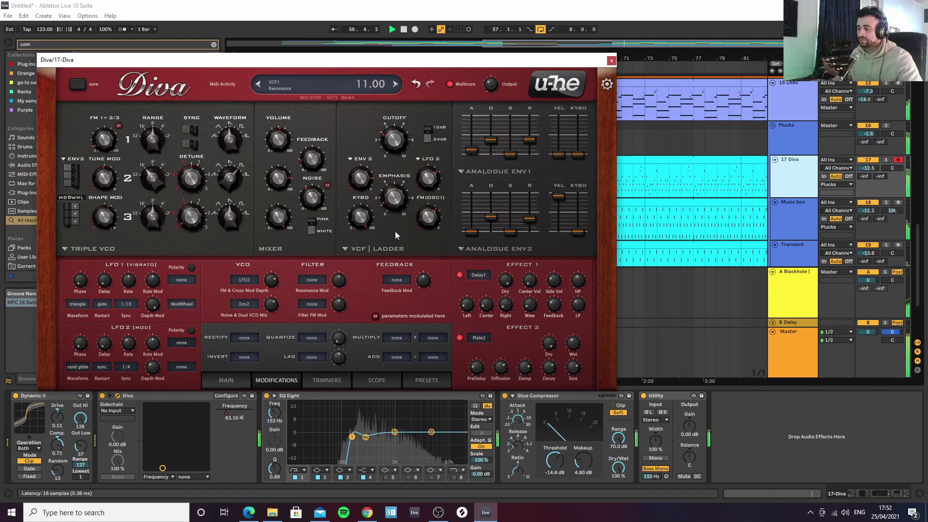
drag(390, 206, 390, 203)
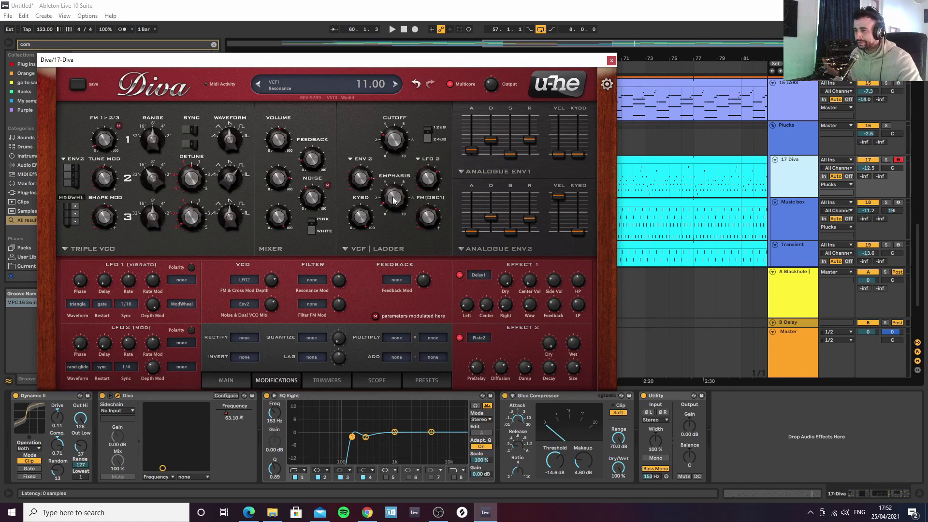
Toggle the Diva filter's 12/24 dB slope during playback and close the synth
key(space)
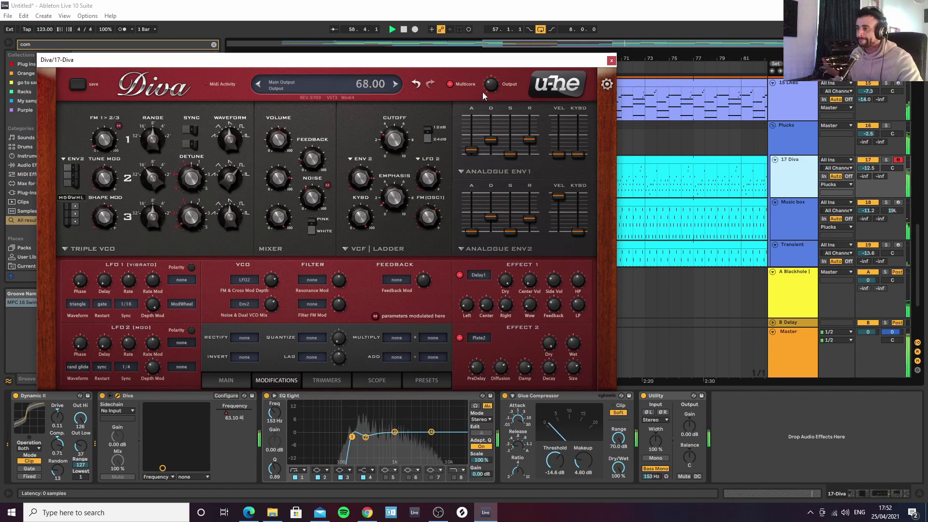
click(427, 134)
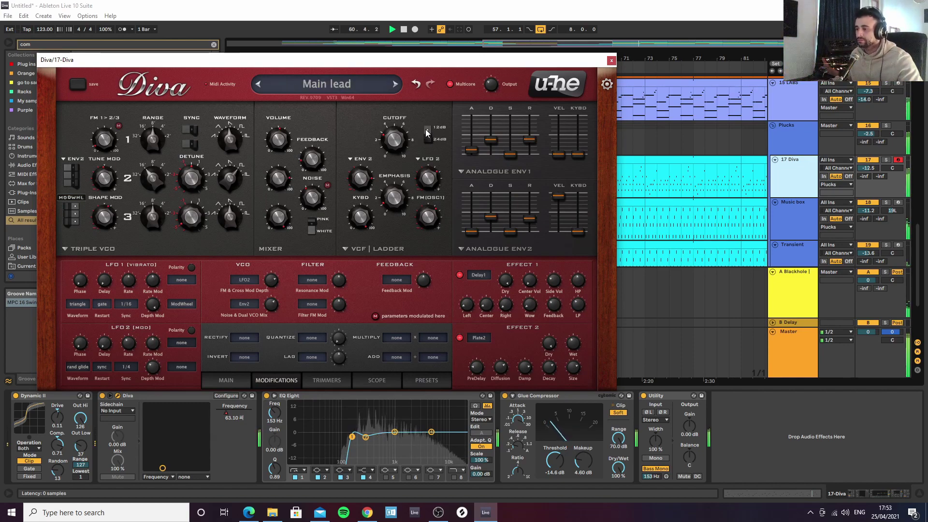
click(611, 61)
In the first clip of track 15 LABS, copy the opening E2 note down to A1 and audition the clip
scroll(510, 153, down, 4)
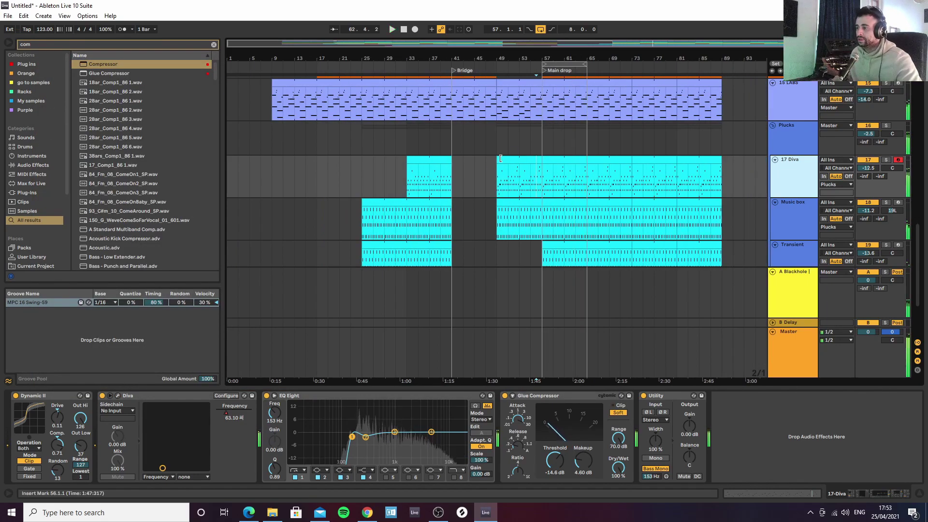
scroll(560, 188, down, 2)
scroll(550, 176, up, 2)
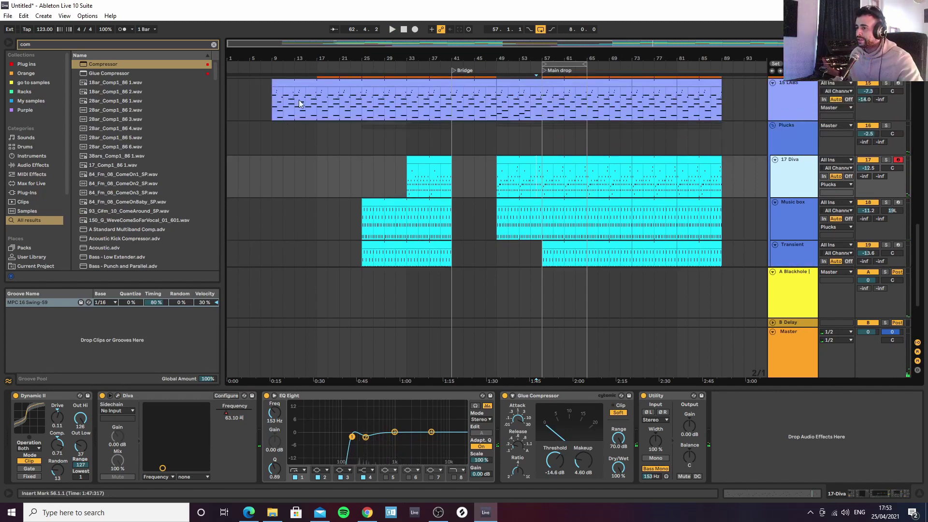
click(271, 114)
key(space)
scroll(273, 124, up, 2)
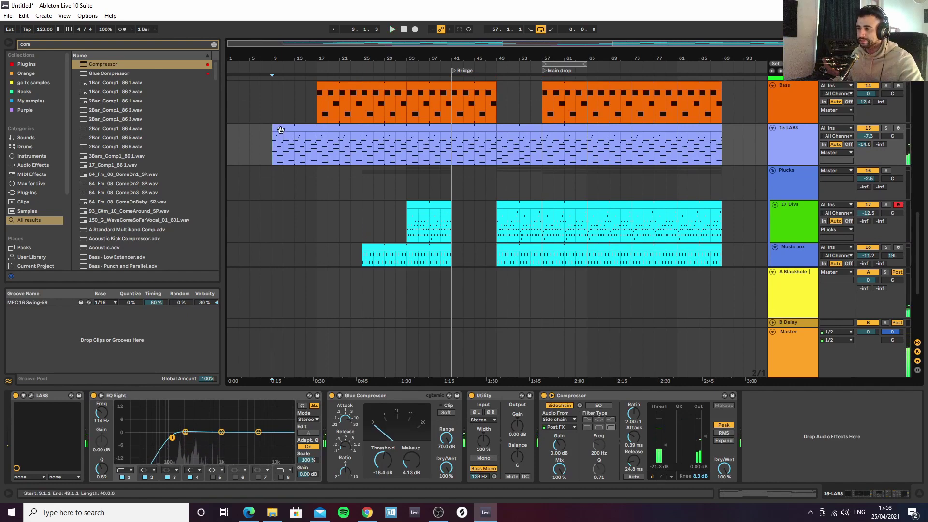
click(317, 143)
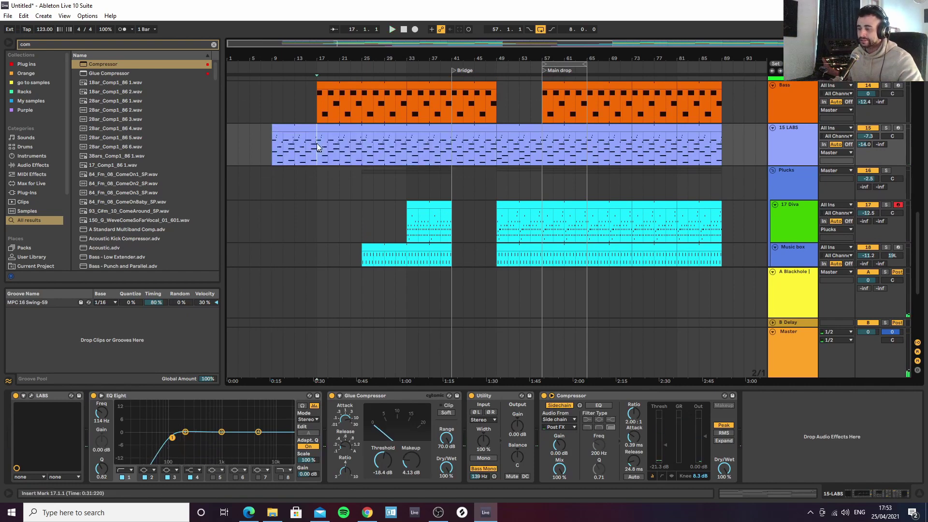
double_click(280, 127)
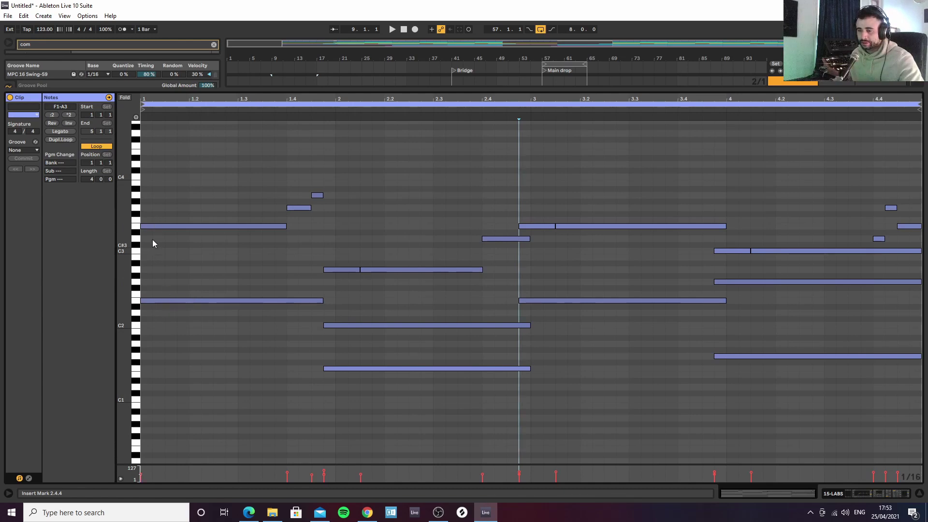
drag(172, 301, 174, 346)
key(space)
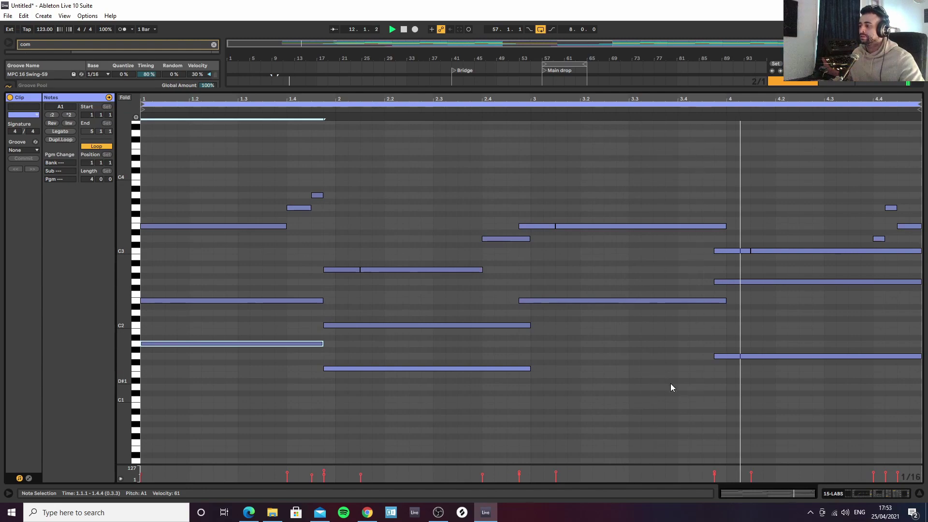
click(919, 493)
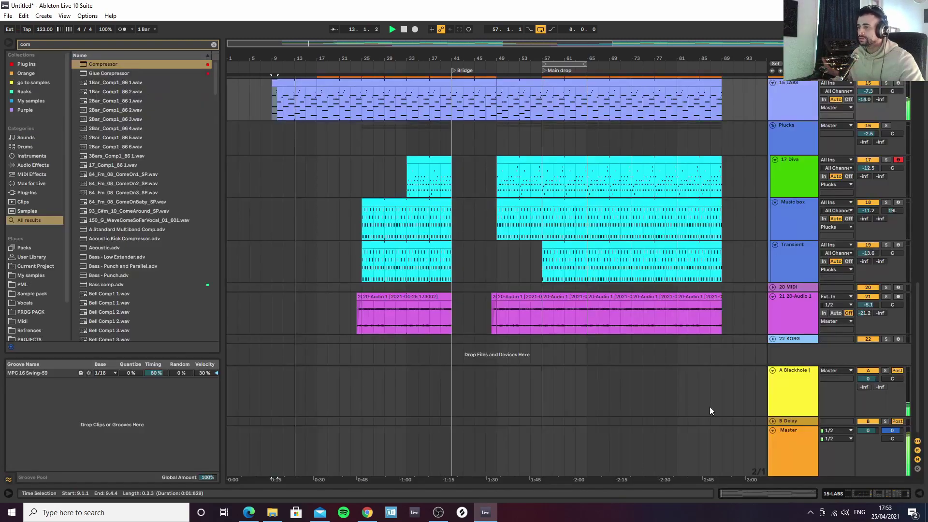
Play from the first RideCrash clip at bar 15 and set the 12 RideCrash track's volume to -20.0 dB
scroll(420, 232, up, 3)
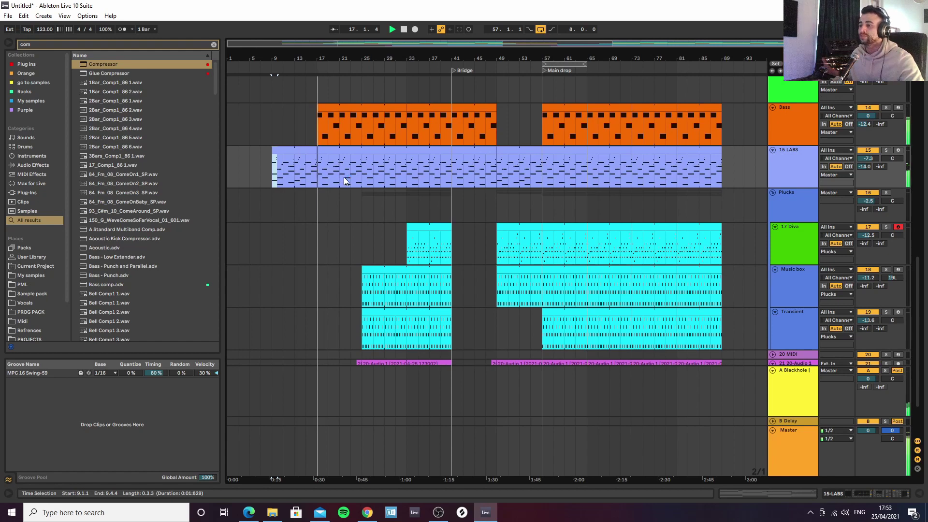
scroll(344, 177, up, 4)
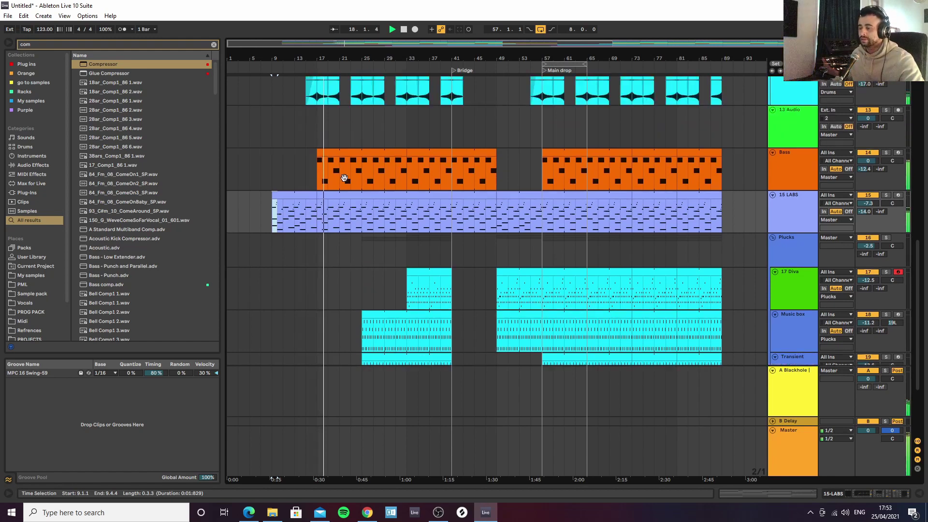
drag(308, 58, 310, 106)
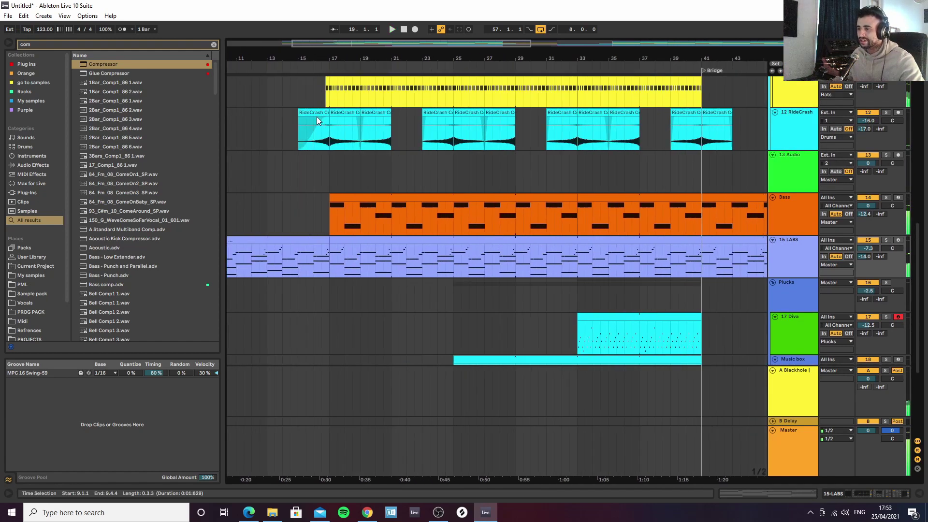
click(306, 111)
key(space)
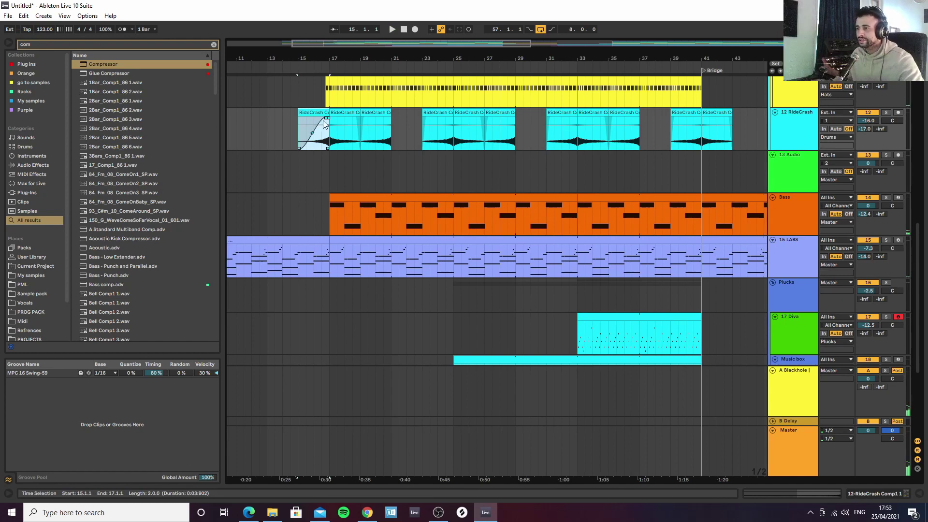
key(space)
drag(871, 121, 870, 130)
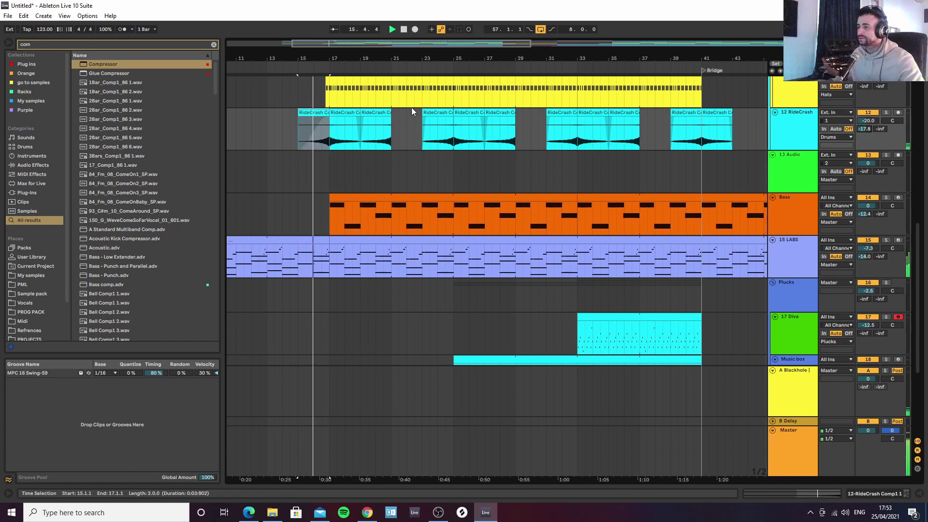
Search the browser for "eq" and add an EQ Eight to the 12 RideCrash track
click(791, 129)
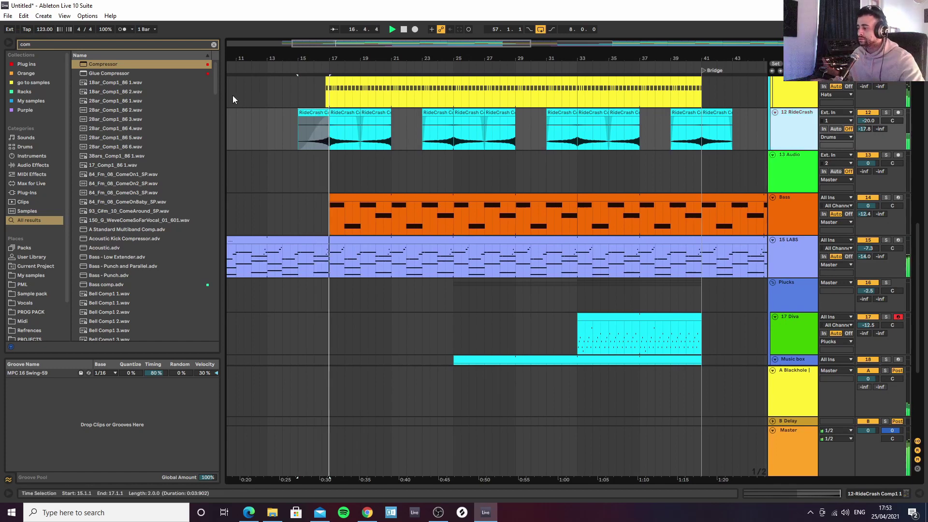
click(214, 45)
text(eq)
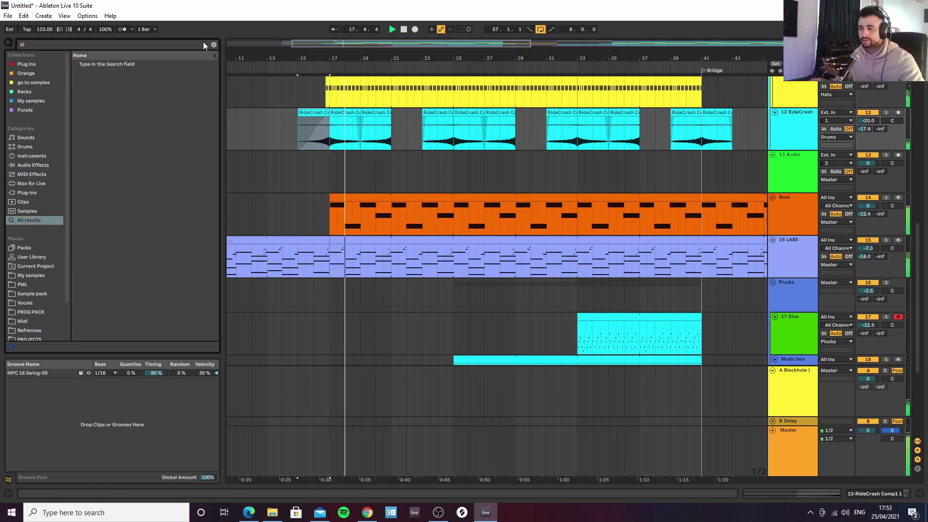
click(101, 74)
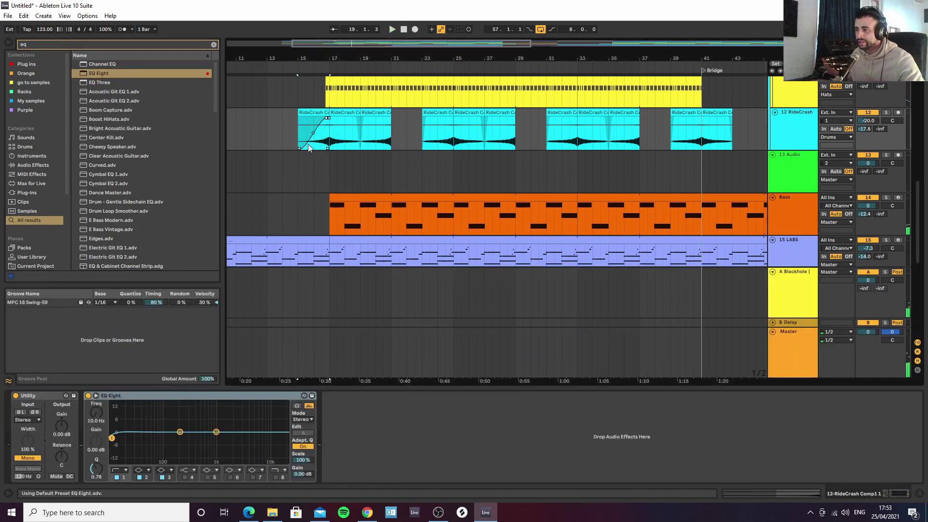
Trim the beginning of the first RideCrash clip and set the track's EQ Eight low cut to 383 Hz
drag(300, 147, 311, 147)
key(space)
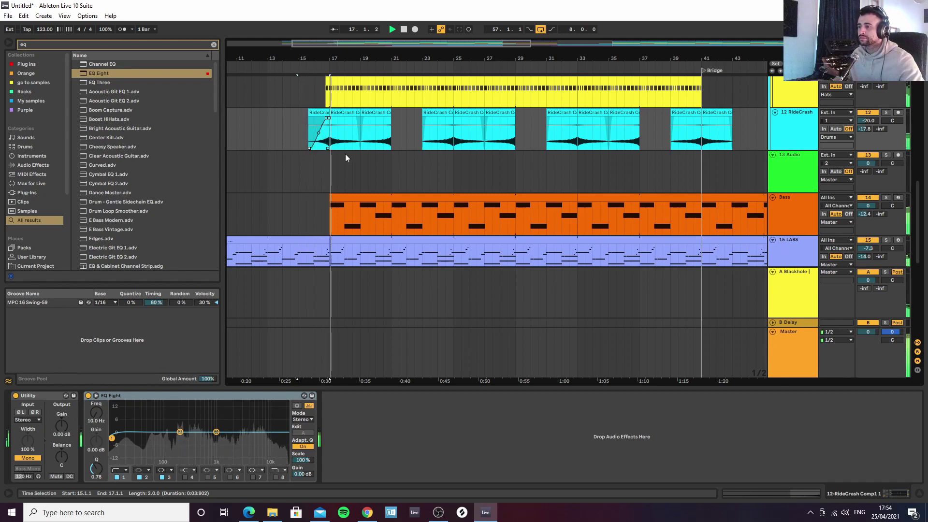
key(space)
drag(112, 438, 194, 438)
key(space)
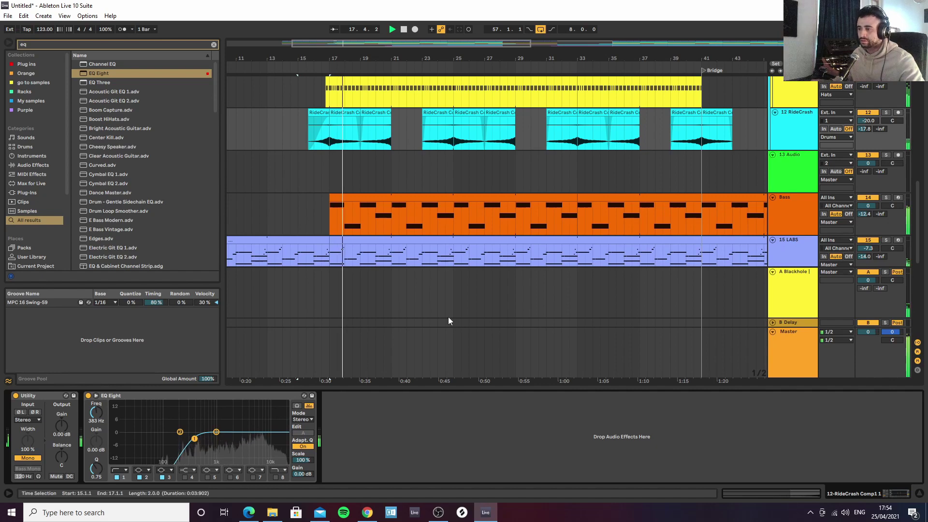
Examine the notes of the first Bass clip and open the Bass track's Diva synth during playback
drag(424, 56, 375, 52)
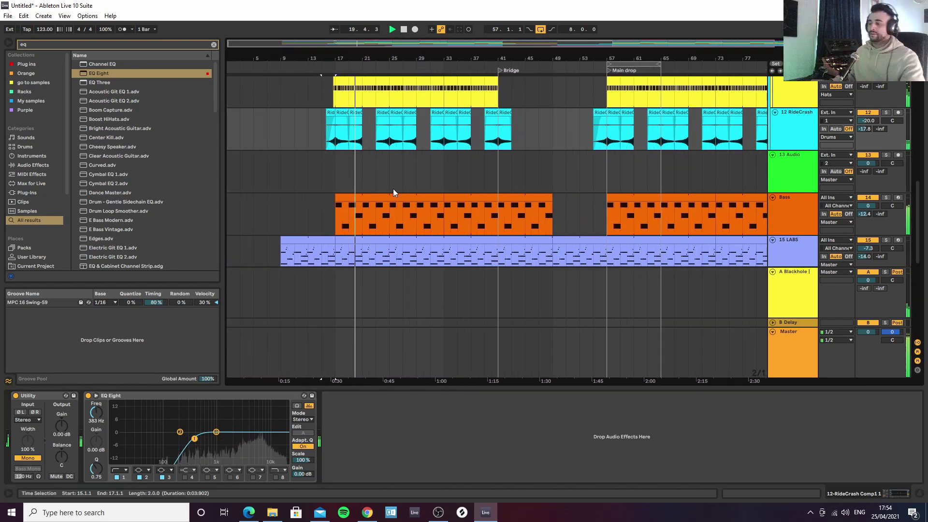
click(338, 212)
double_click(352, 195)
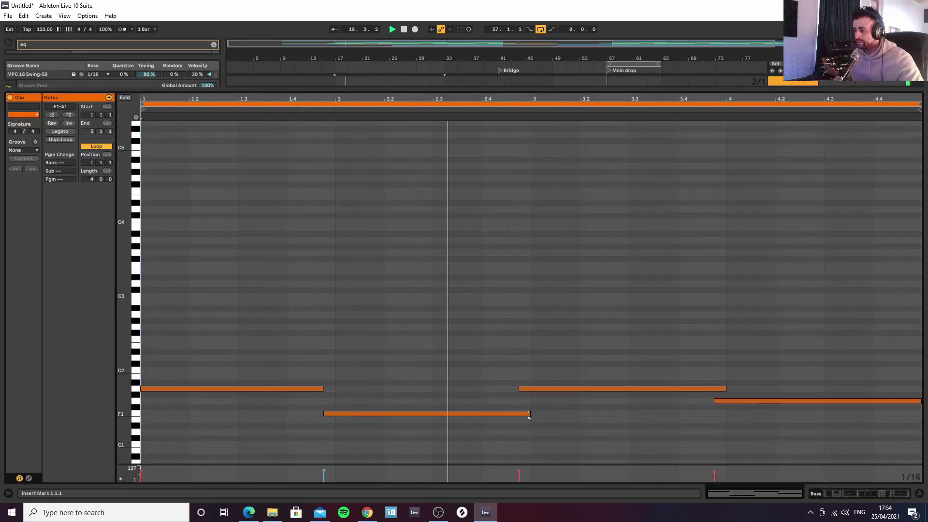
click(814, 494)
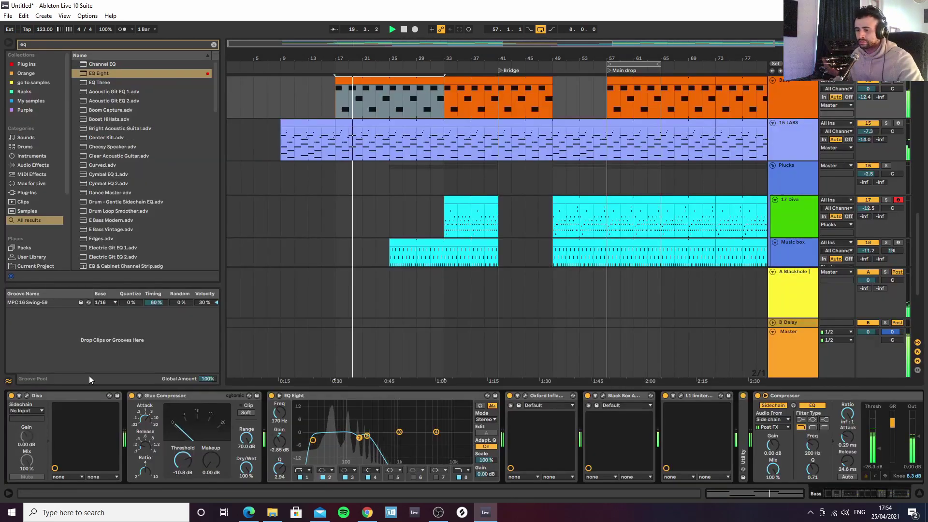
click(26, 395)
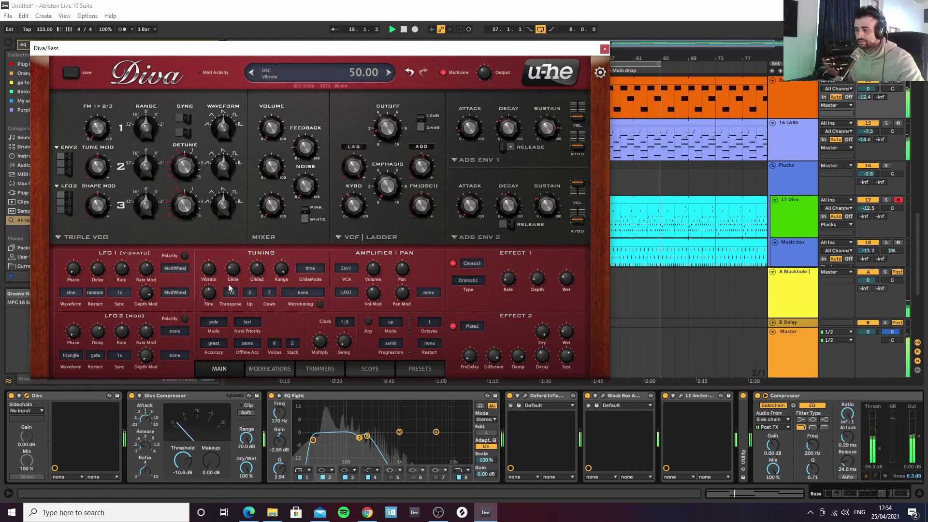
Reshape the Bass track's EQ Eight curve during playback, setting its high-cut band to 167 Hz with a Q of 0.97
drag(367, 438, 368, 434)
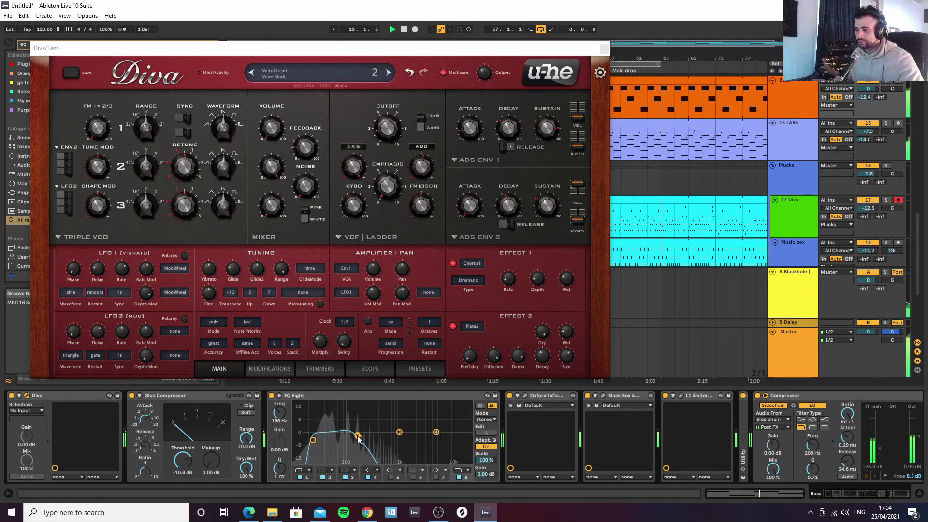
drag(357, 438, 357, 437)
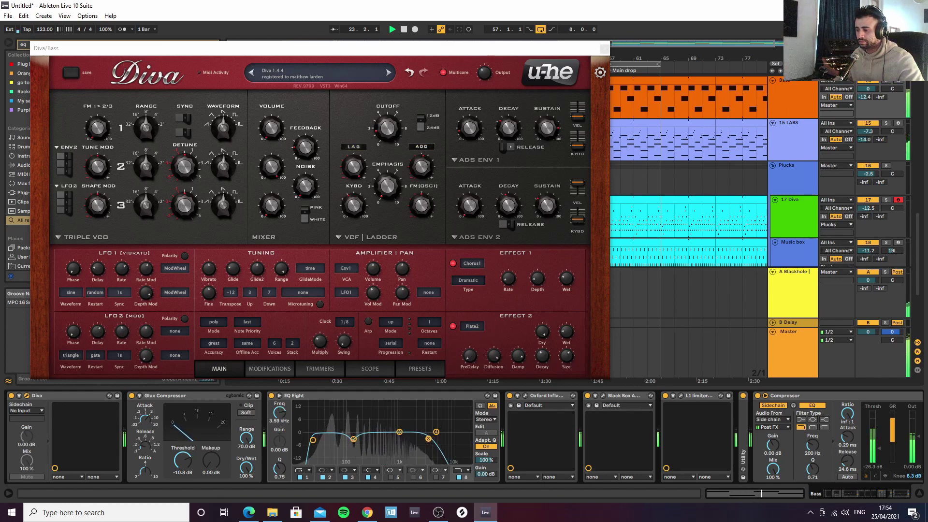
drag(453, 438, 432, 437)
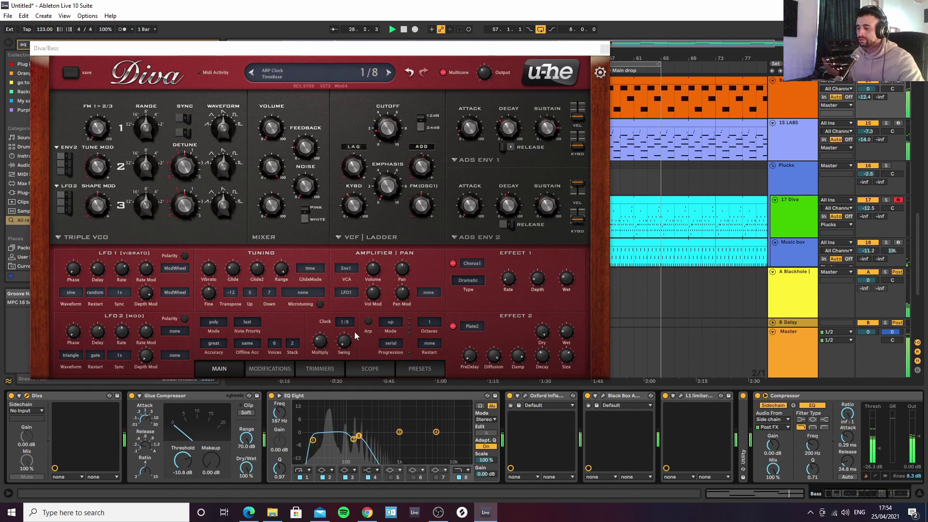
Close the Diva synth, copy the short fade-in clip on the 20-Audio 1 track to bar 9 and play it
click(605, 48)
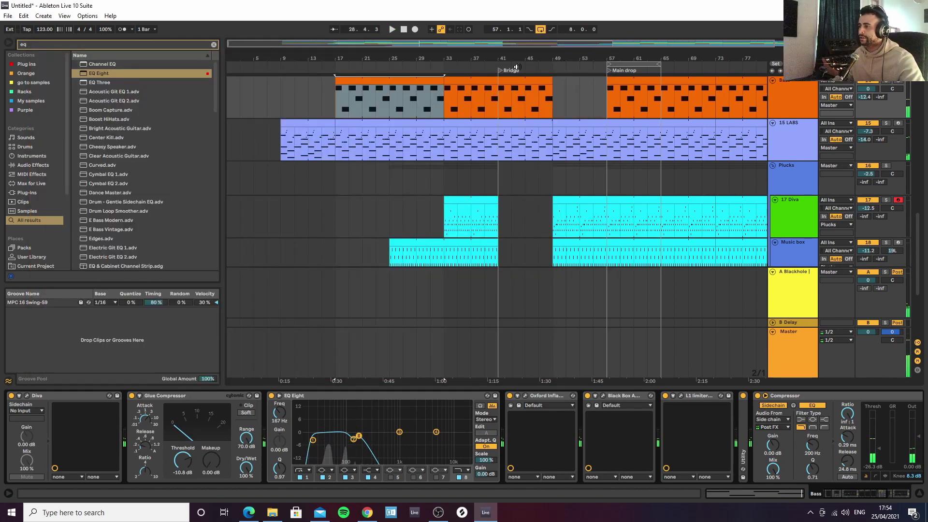
scroll(475, 222, down, 5)
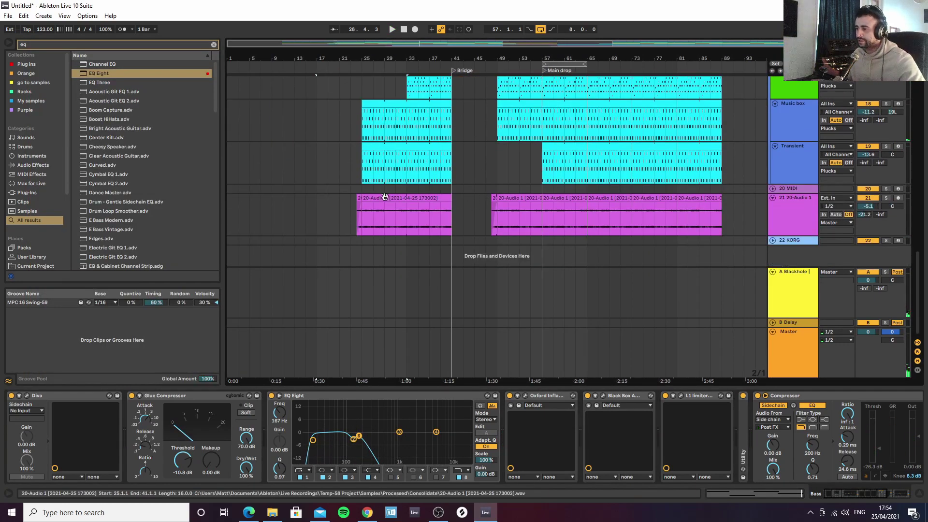
drag(359, 198, 276, 201)
key(space)
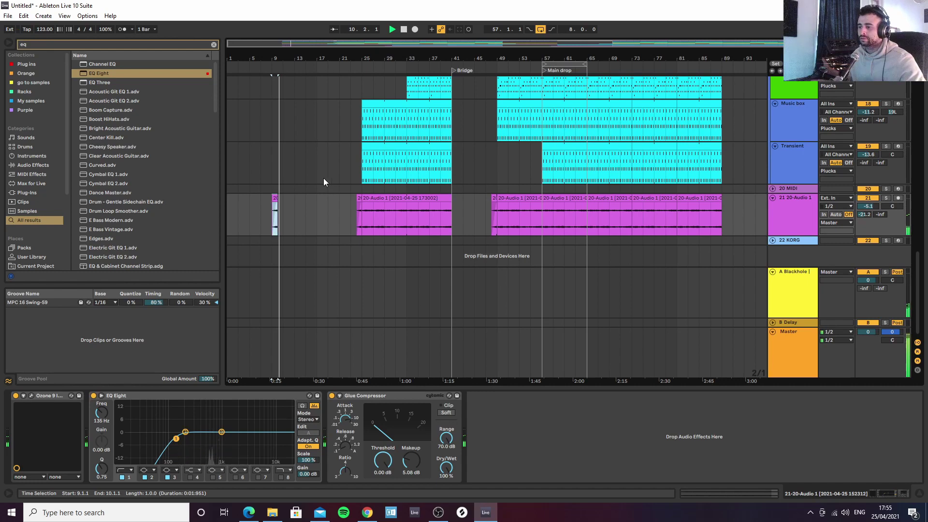
Search the browser for "echo", add the Echo effect to the 20-Audio 1 track and listen to the copied clip
click(213, 45)
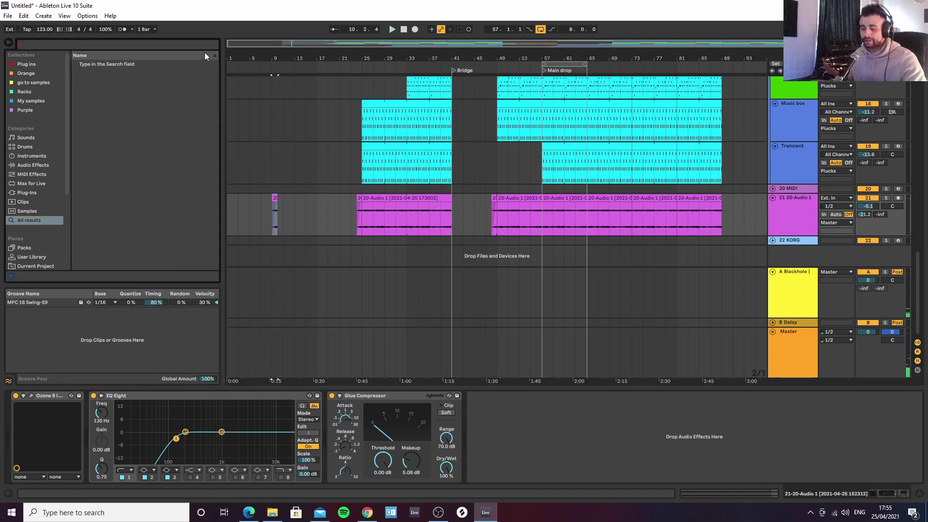
text(echo)
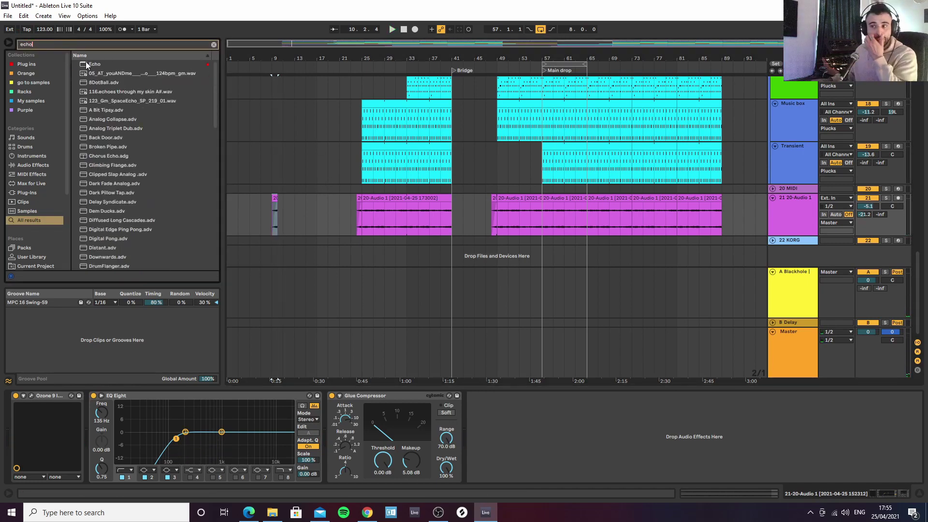
click(87, 63)
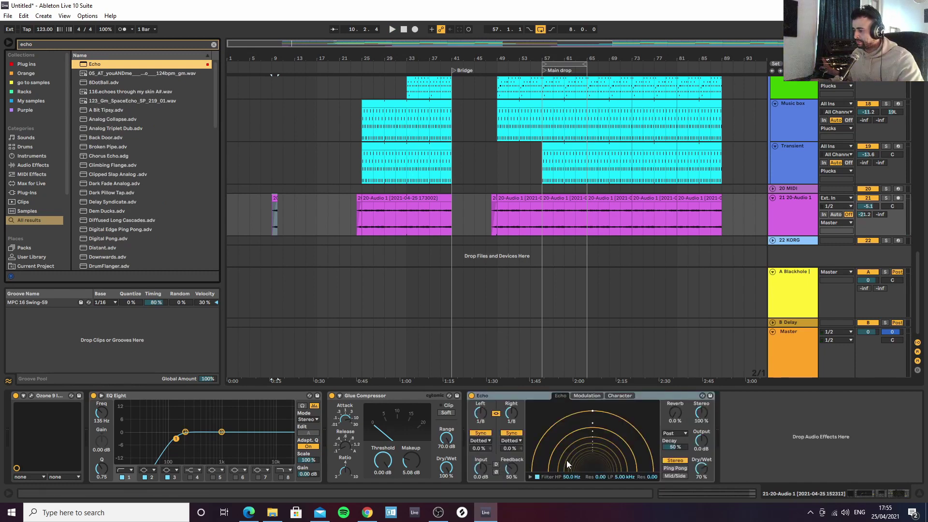
key(space)
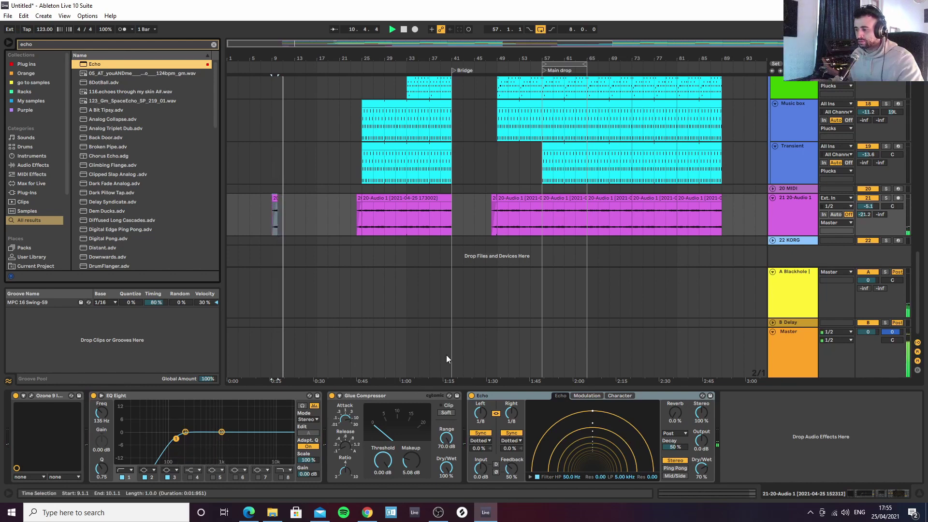
Reverse the short audio clip at bar 9, give it a fade-out across its length and play it back
drag(280, 58, 355, 86)
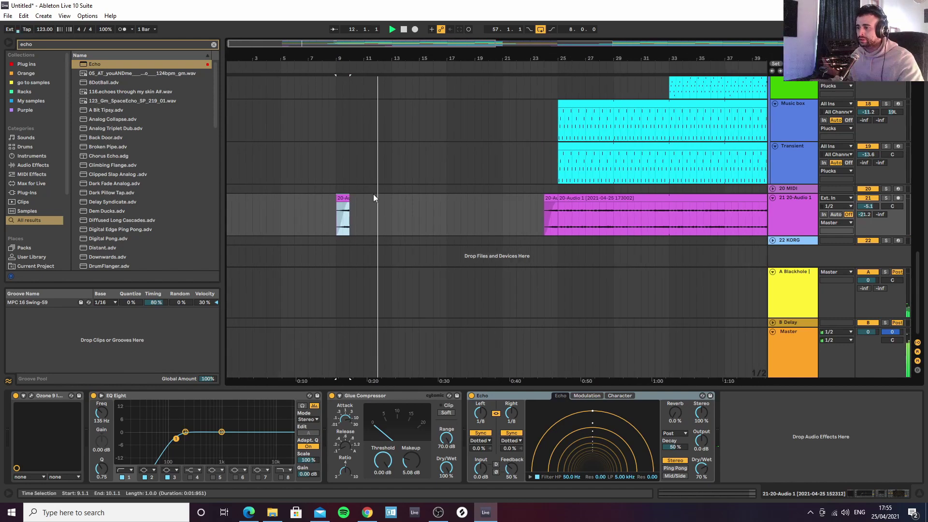
double_click(343, 198)
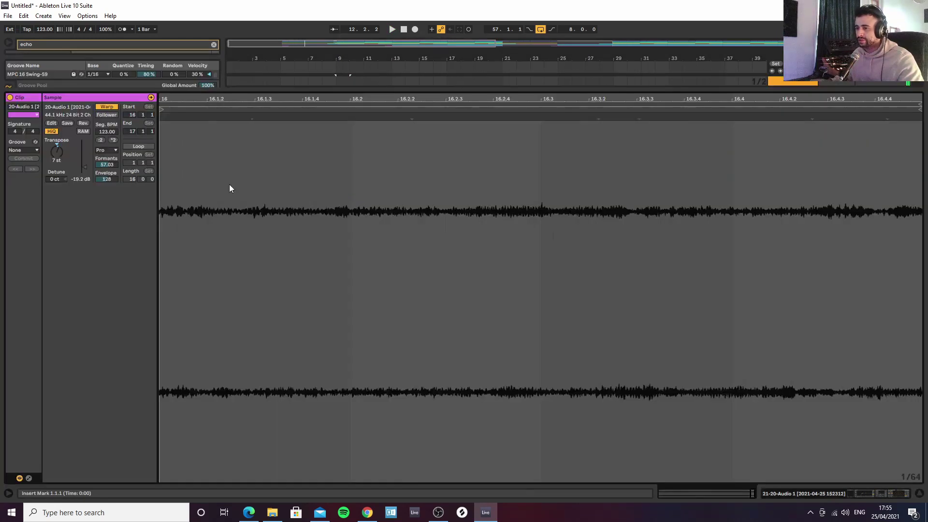
click(84, 123)
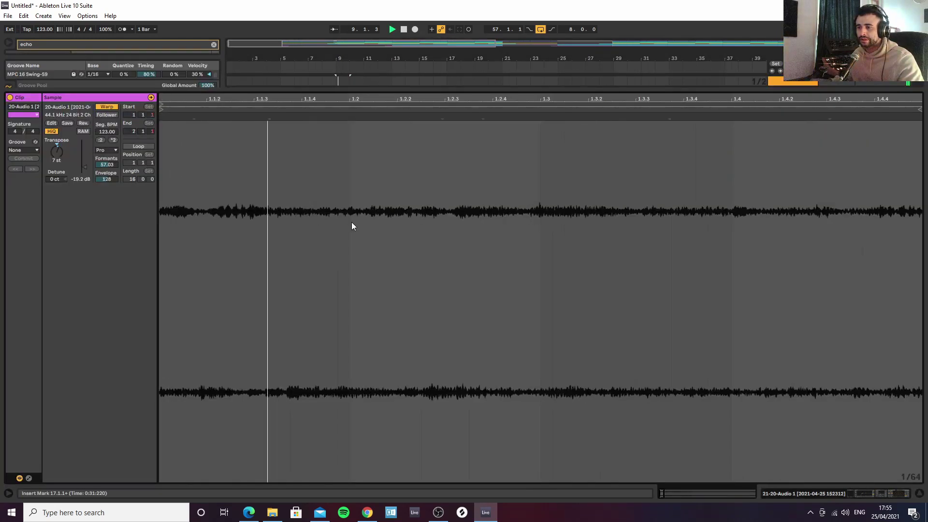
click(919, 493)
drag(348, 302, 347, 304)
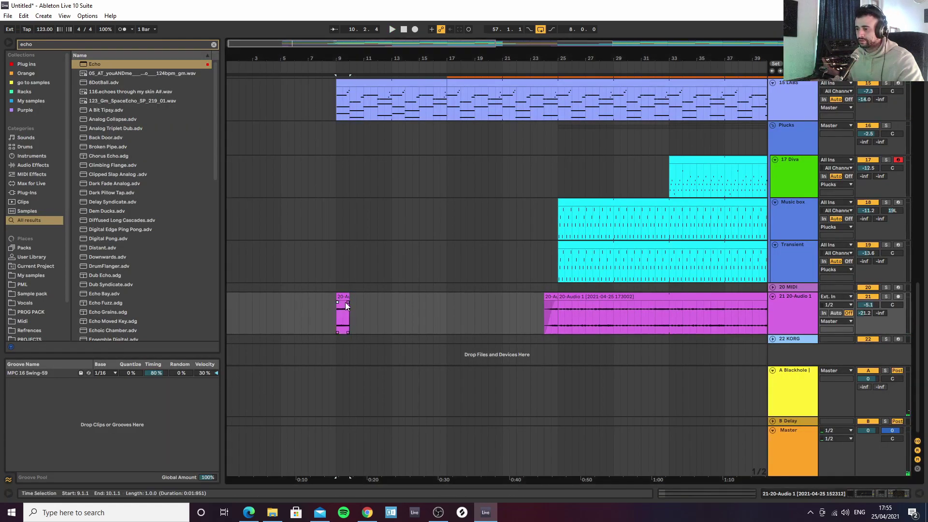
key(space)
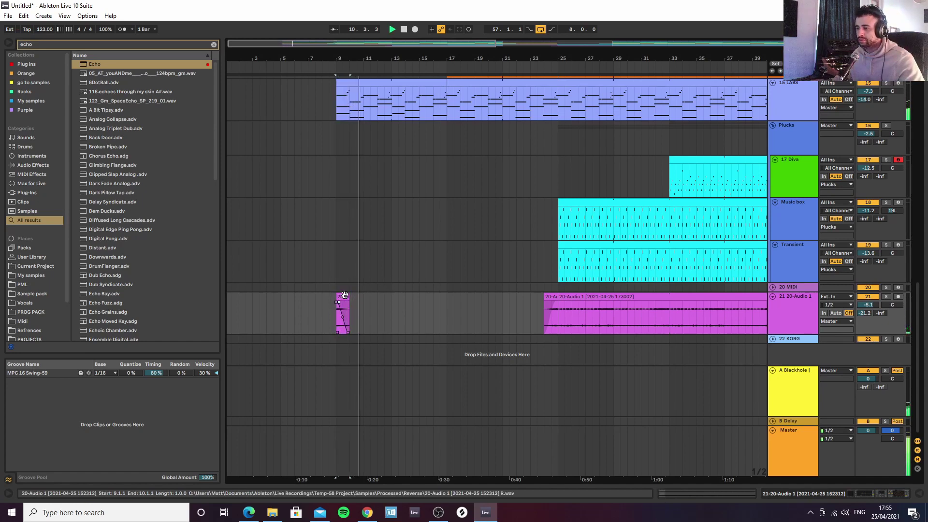
Copy the reversed clip to bars 13, 17 and 21, resetting the bar 17 copy's transpose to 0 st before copying it onward
drag(344, 295, 402, 299)
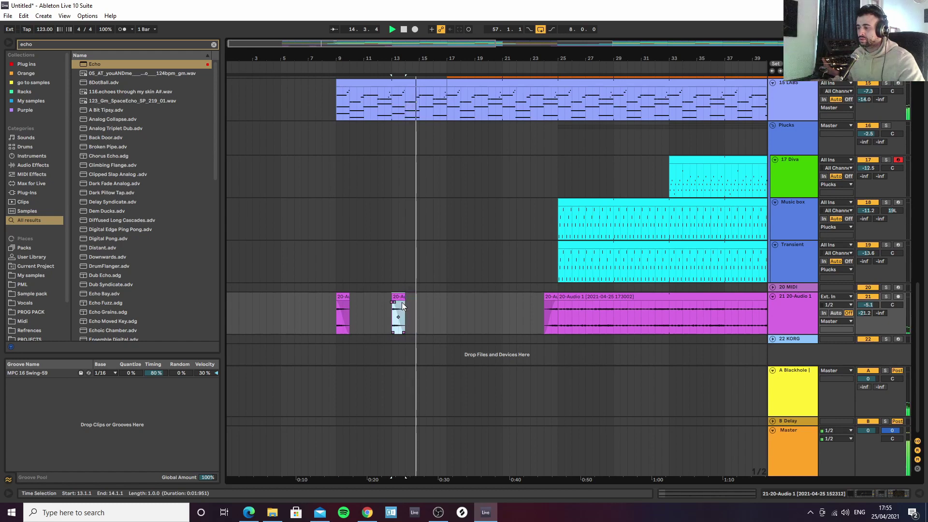
drag(400, 298, 454, 300)
double_click(453, 298)
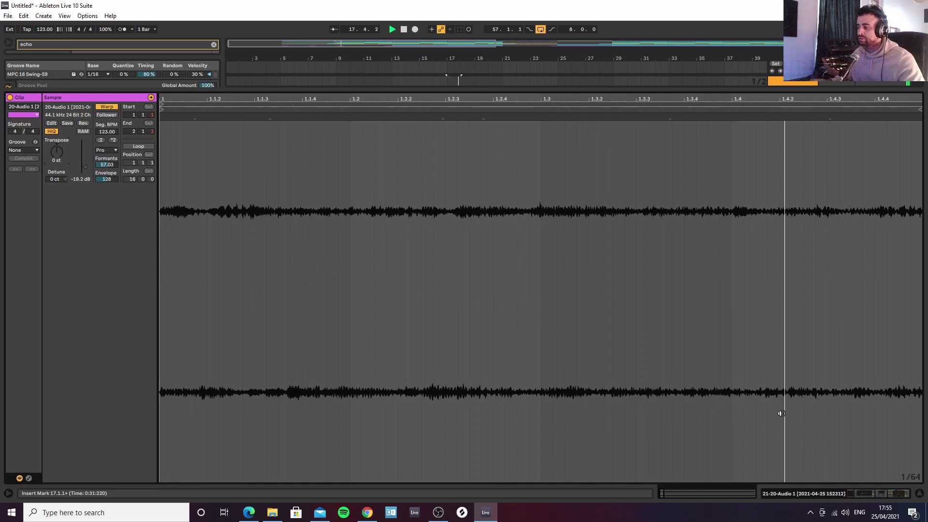
click(918, 494)
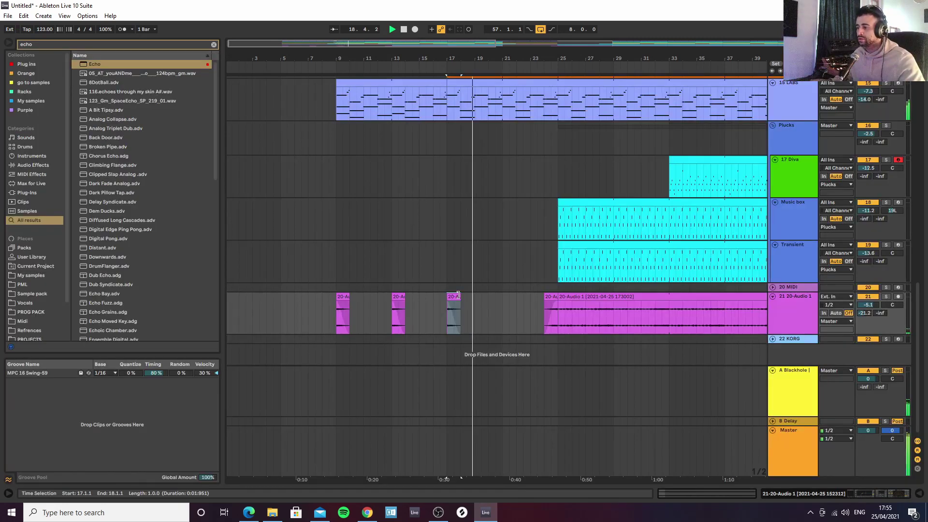
drag(465, 296, 511, 299)
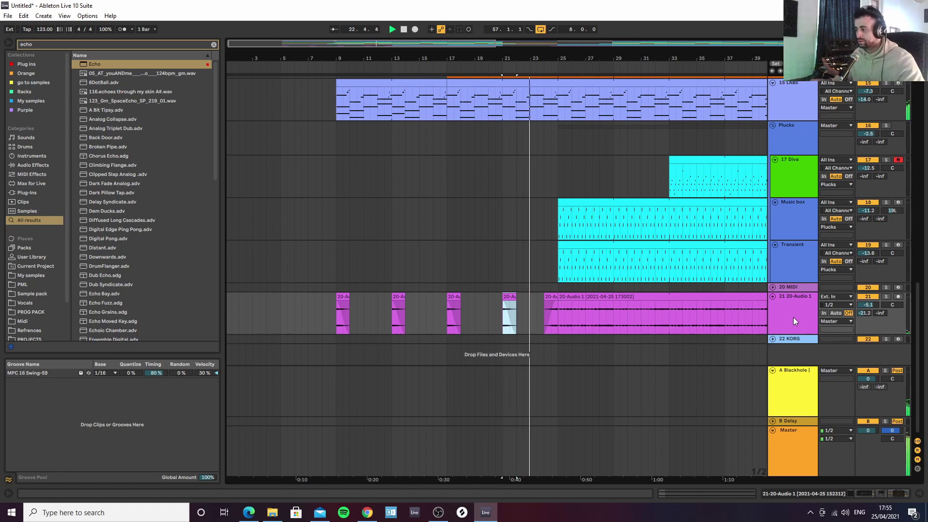
Automate the 20-Audio 1 track's Echo to stay on until the long audio section at bar 24 and off from there, and play it
click(876, 492)
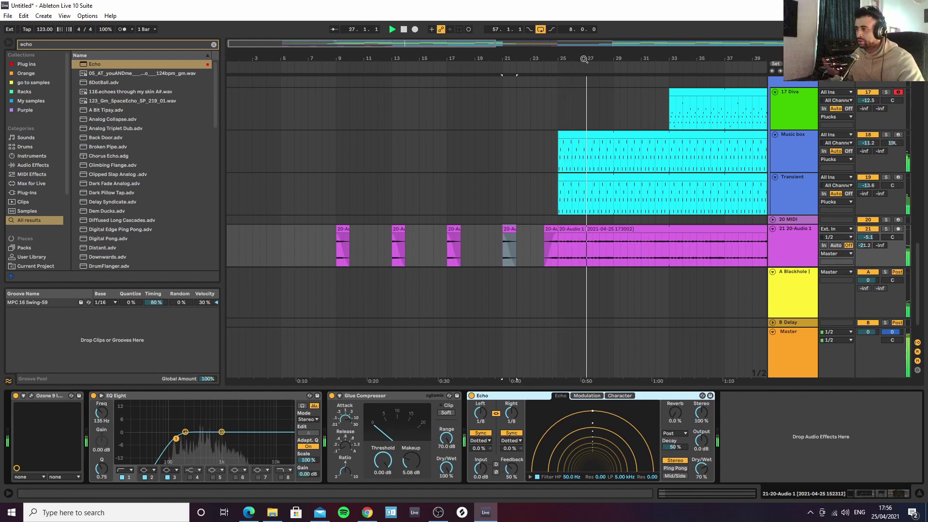
scroll(597, 263, up, 2)
key(space)
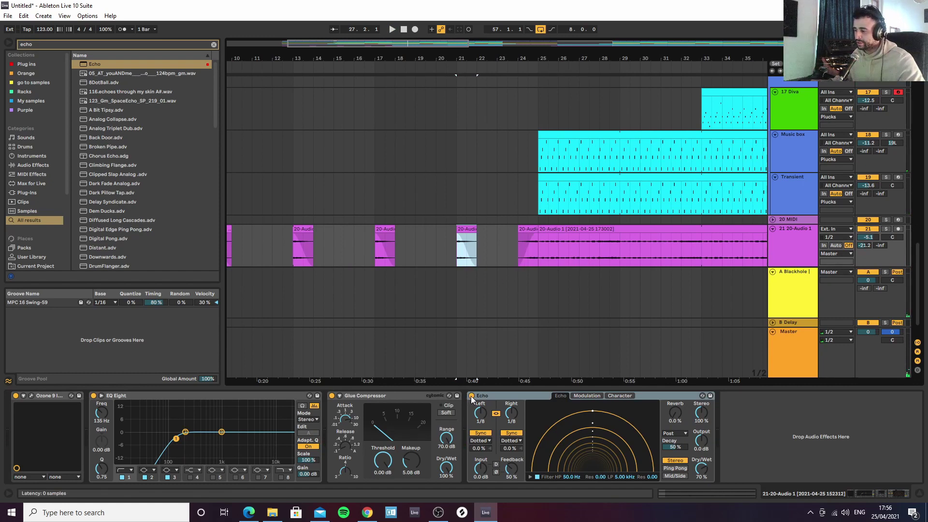
key(a)
click(471, 396)
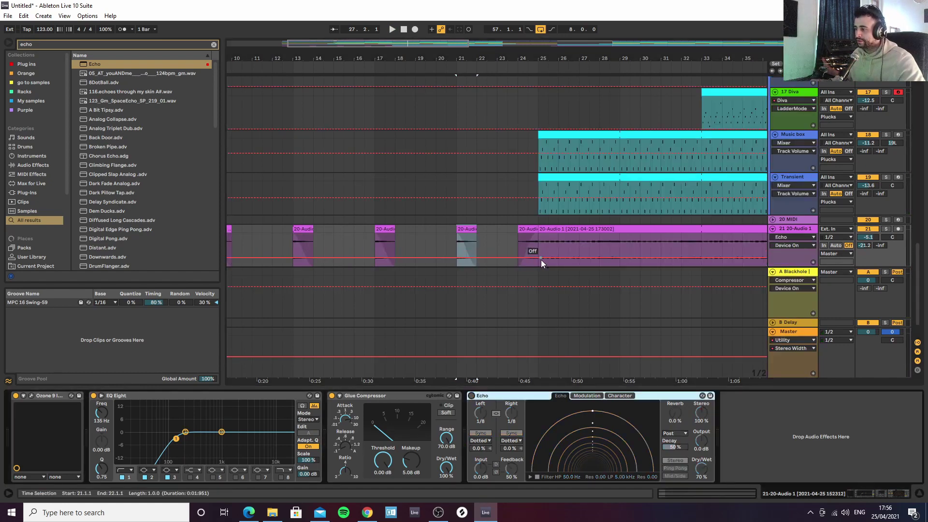
drag(538, 259, 511, 240)
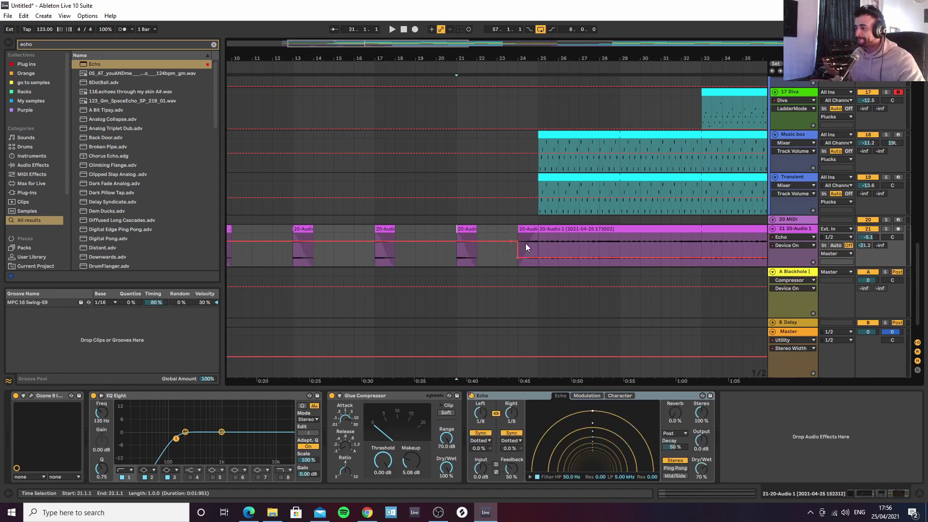
key(space)
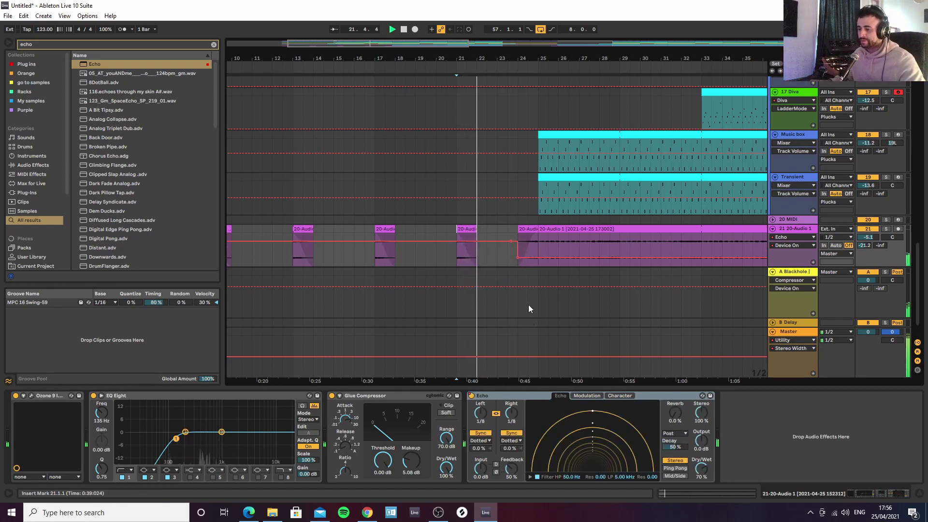
key(a)
key(minus)
key(minus)
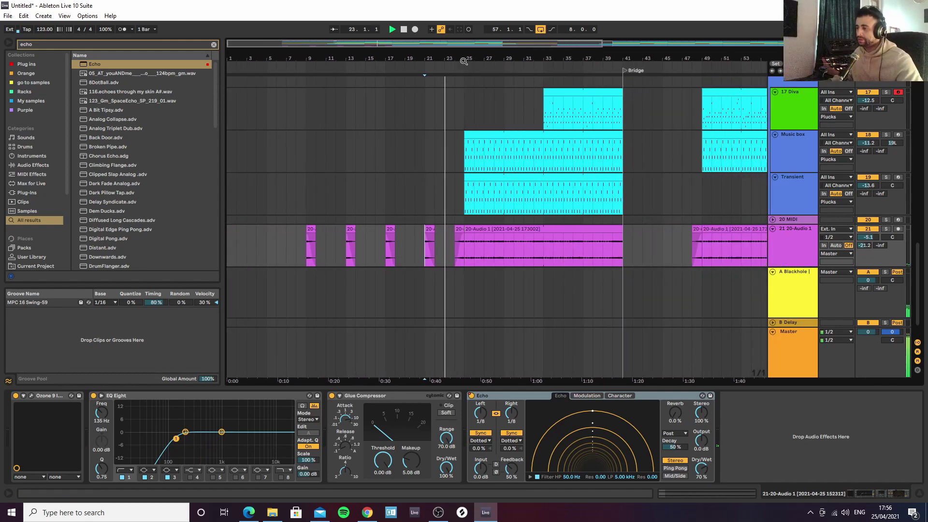
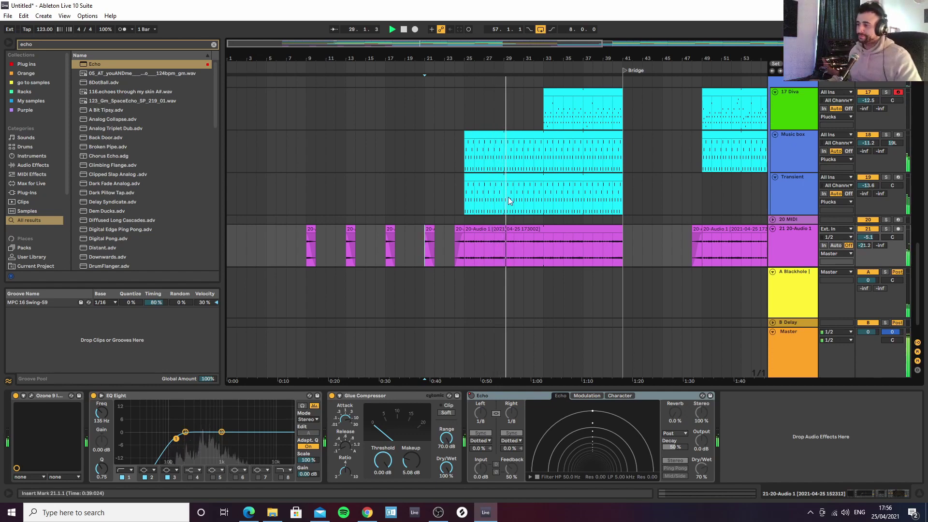
Adjust the Plate2 reverb in the 17 Diva track's synth during playback, setting Dry to 100.00, and close the synth
drag(537, 59, 526, 45)
scroll(517, 190, up, 2)
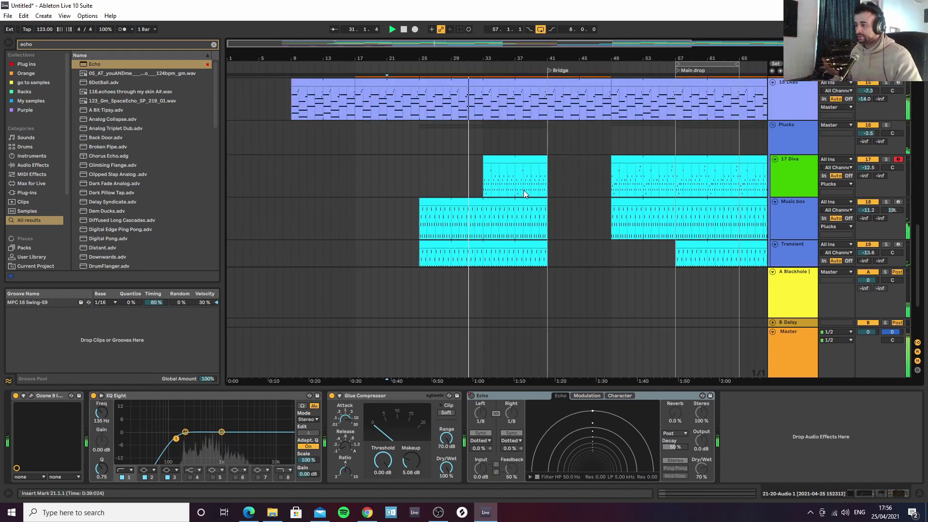
scroll(524, 188, down, 2)
scroll(606, 206, up, 3)
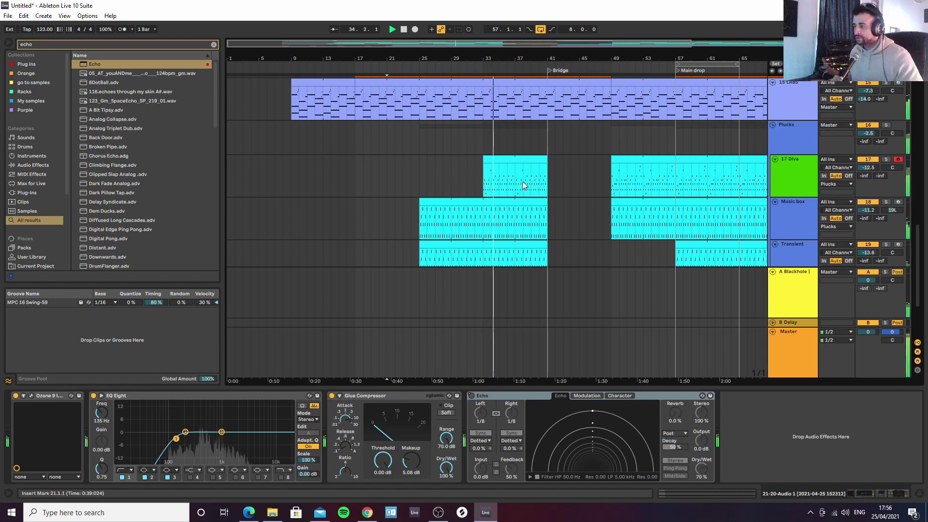
click(802, 189)
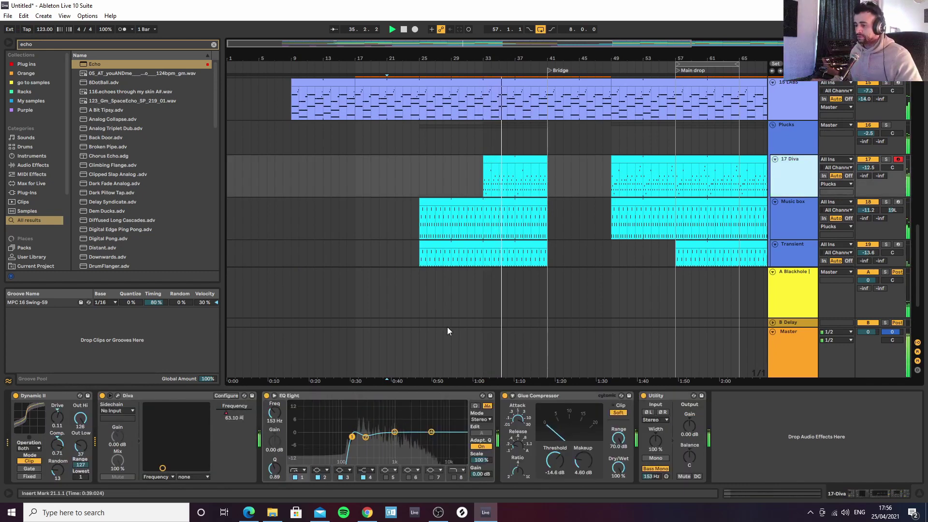
click(117, 395)
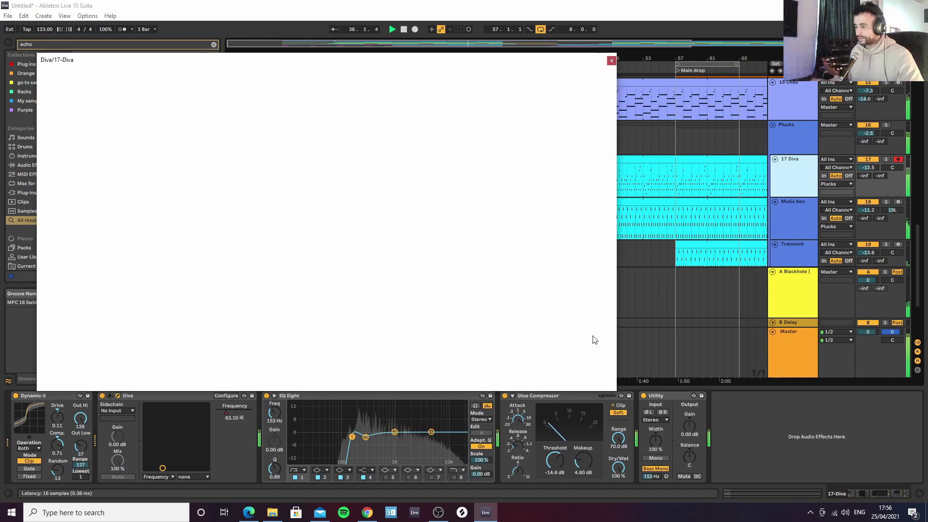
drag(573, 365, 550, 372)
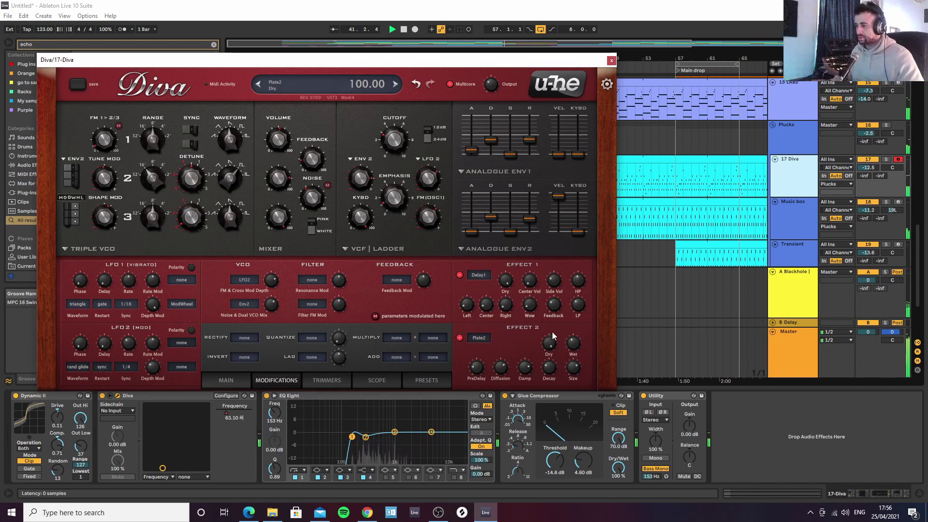
click(612, 60)
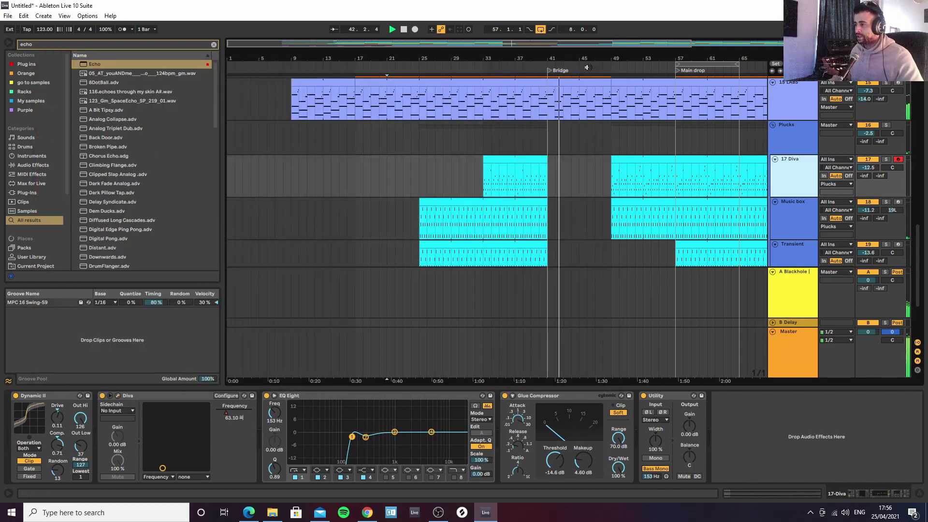
Copy the 17 Diva clip to the start of the bridge at bar 41 and delete its D4, G3 and G4 notes
drag(424, 177, 463, 166)
double_click(466, 160)
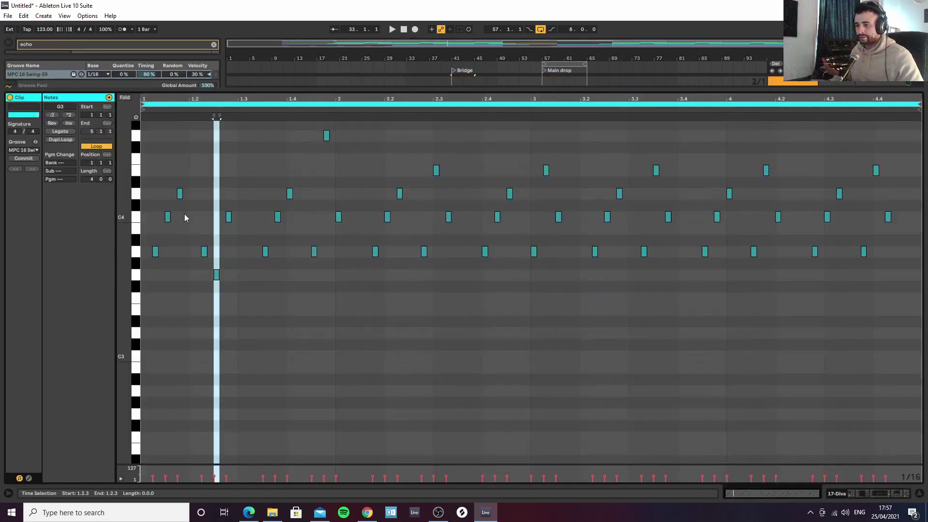
click(137, 198)
key(Delete)
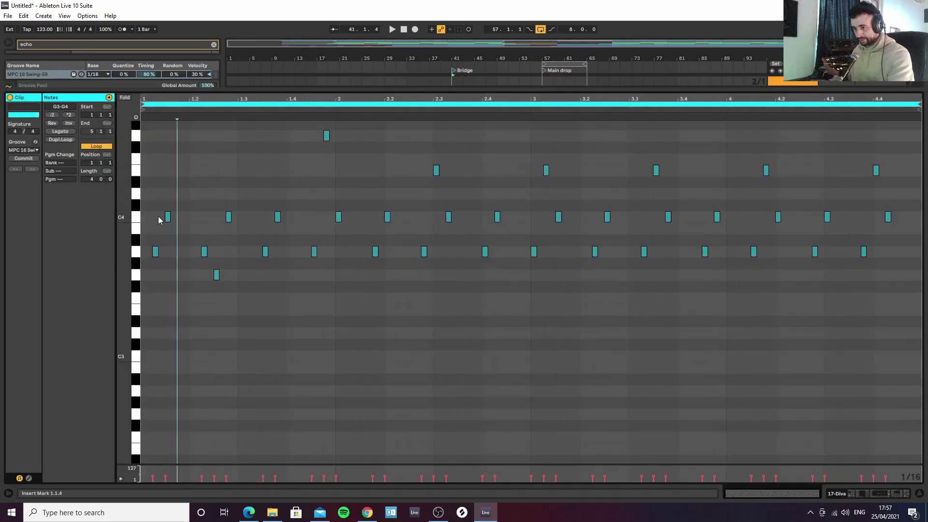
click(135, 275)
key(Delete)
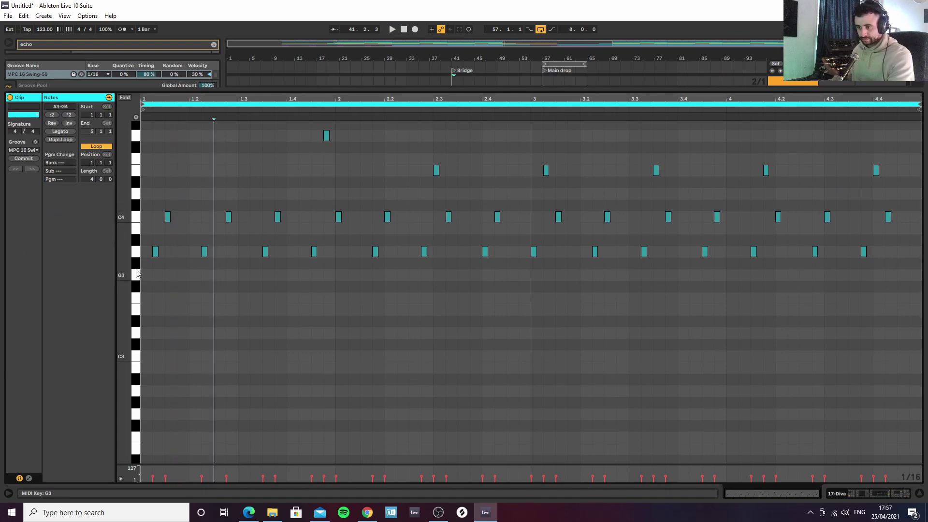
click(137, 141)
key(Delete)
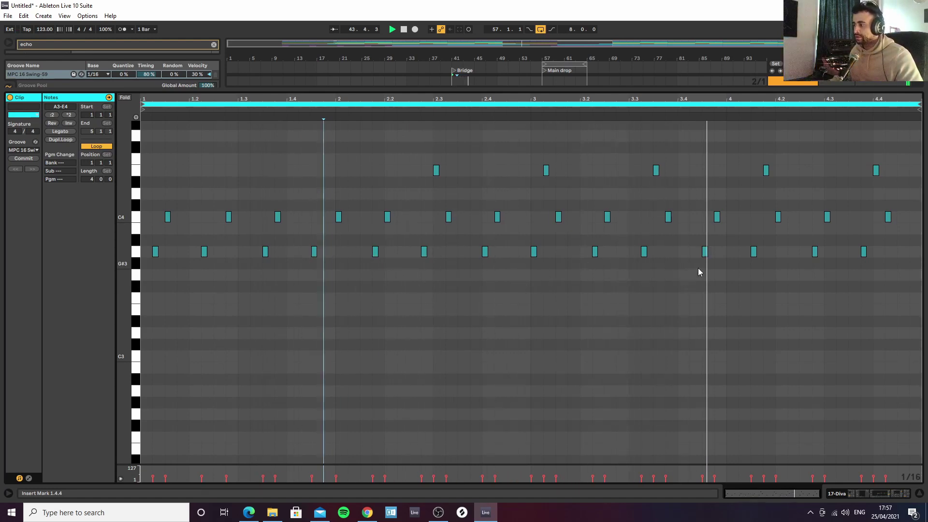
click(919, 493)
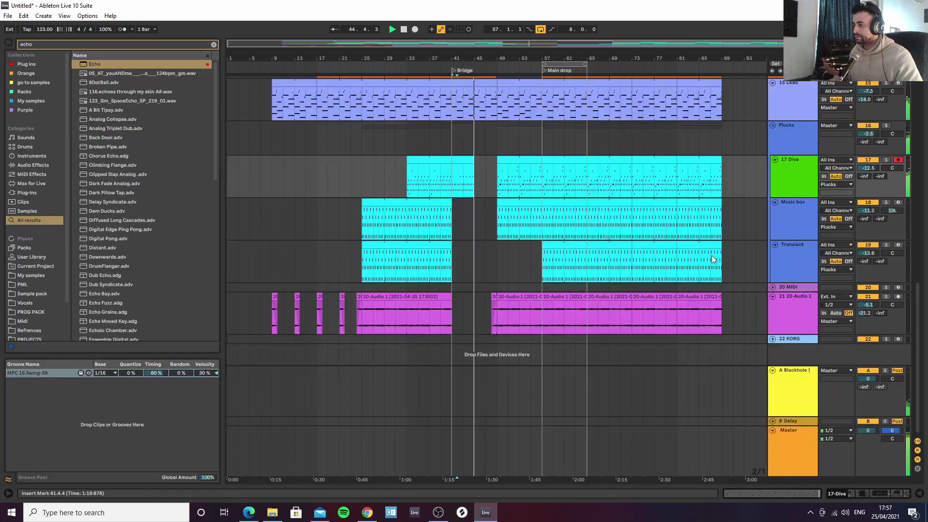
Extend the simplified 17 Diva part through the rest of the bridge and play it from bar 41
drag(470, 158, 528, 162)
key(space)
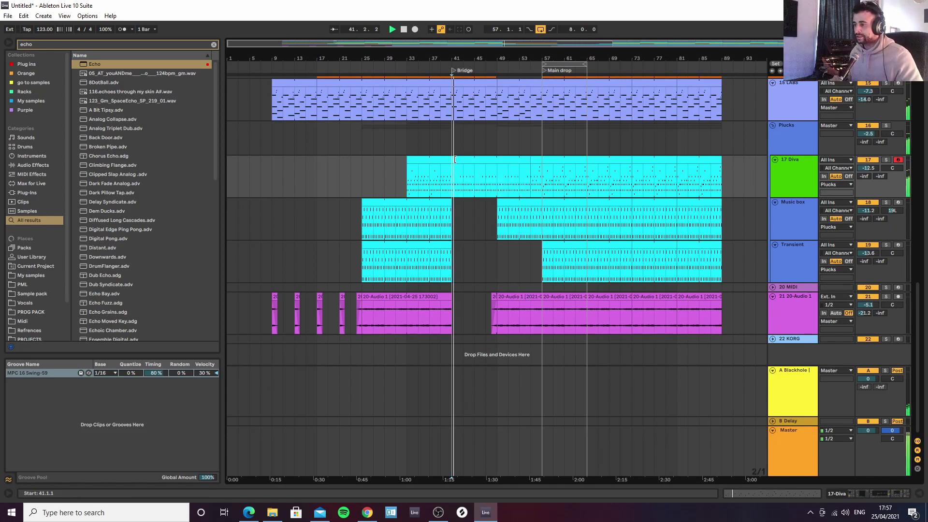
Extend the simplified 17 Diva part back to bar 33 and show the track's devices
drag(452, 159, 406, 160)
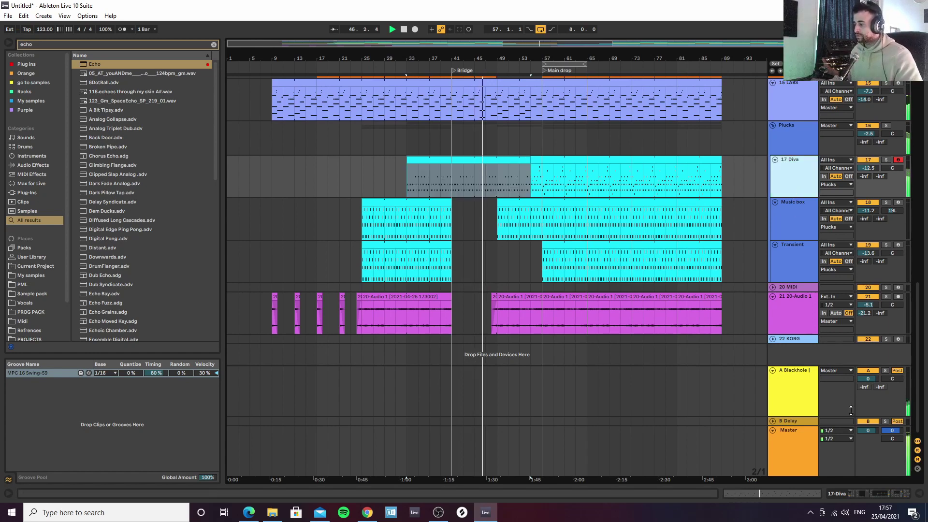
click(859, 495)
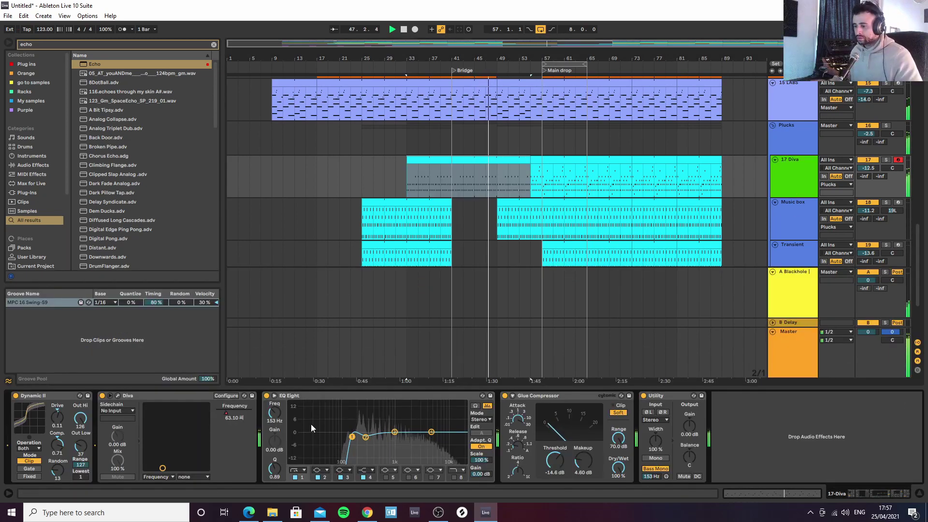
Reshape the Plucks group's Auto Filter Frequency automation to peak at bar 41 and fall gradually to bar 49, and play from bar 33
click(790, 141)
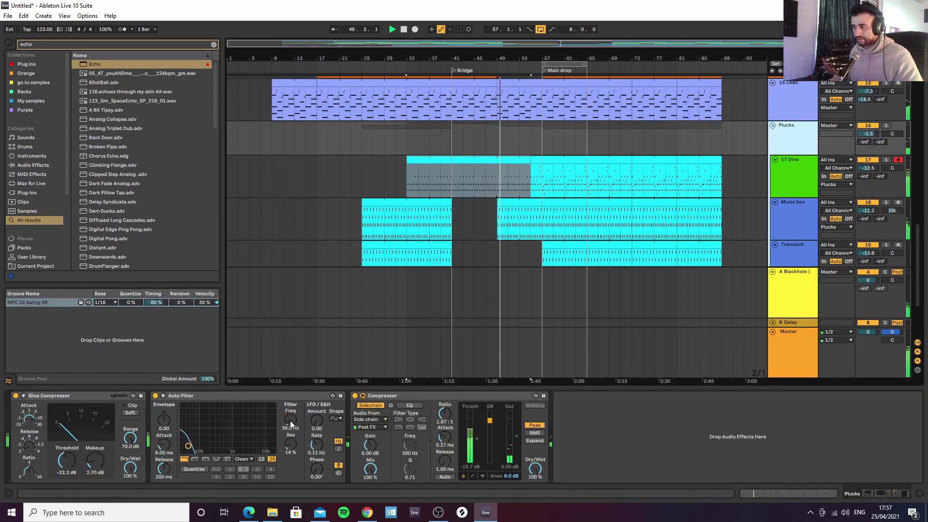
key(a)
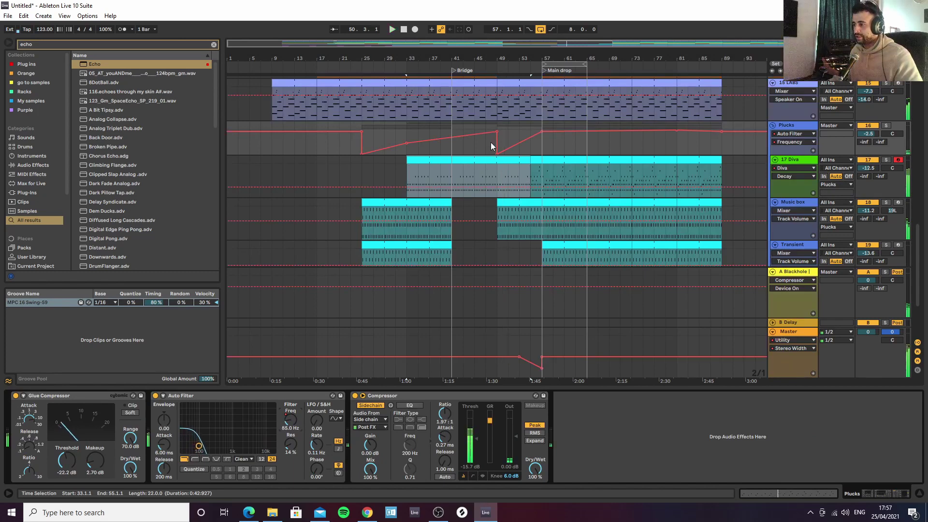
click(474, 135)
key(space)
click(497, 132)
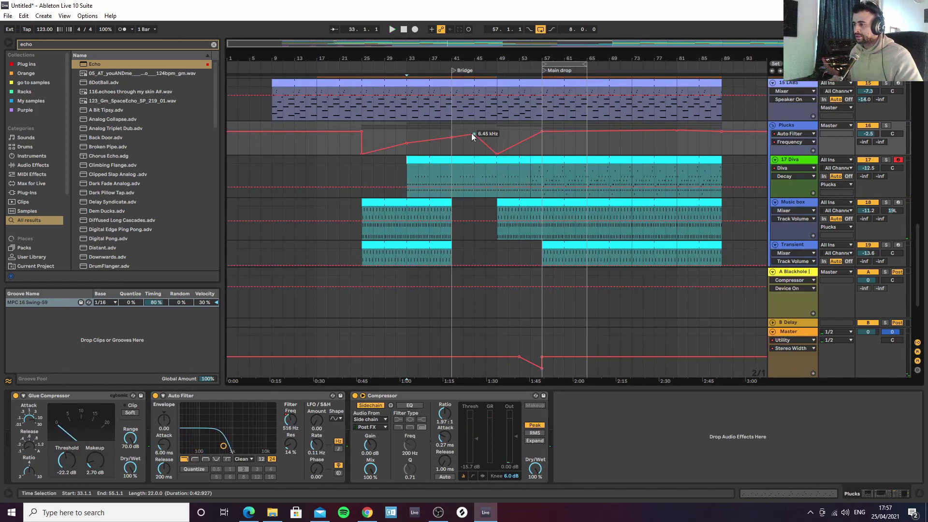
key(space)
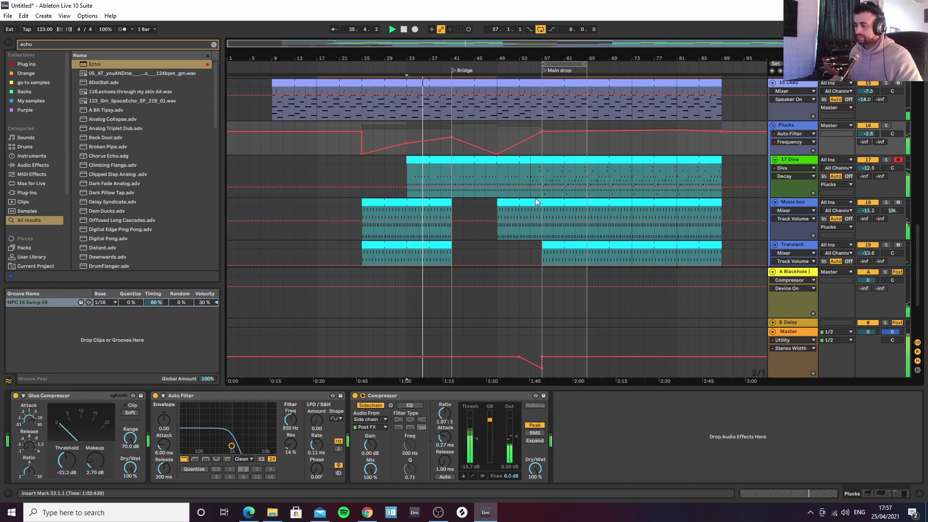
key(a)
drag(491, 59, 471, 62)
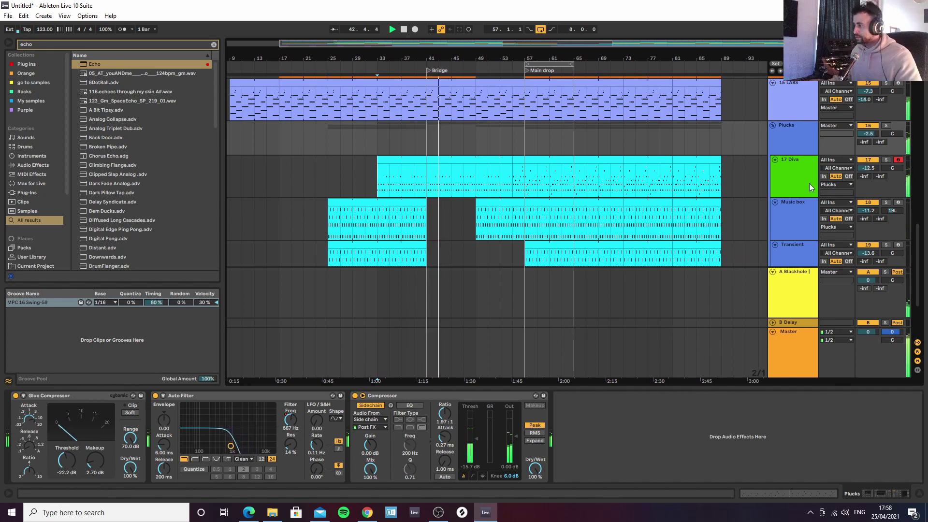
Add Ozone 9 Imager to the 17 Diva track, set its Band 1 Width to -54.4, and close the plug-in
click(799, 152)
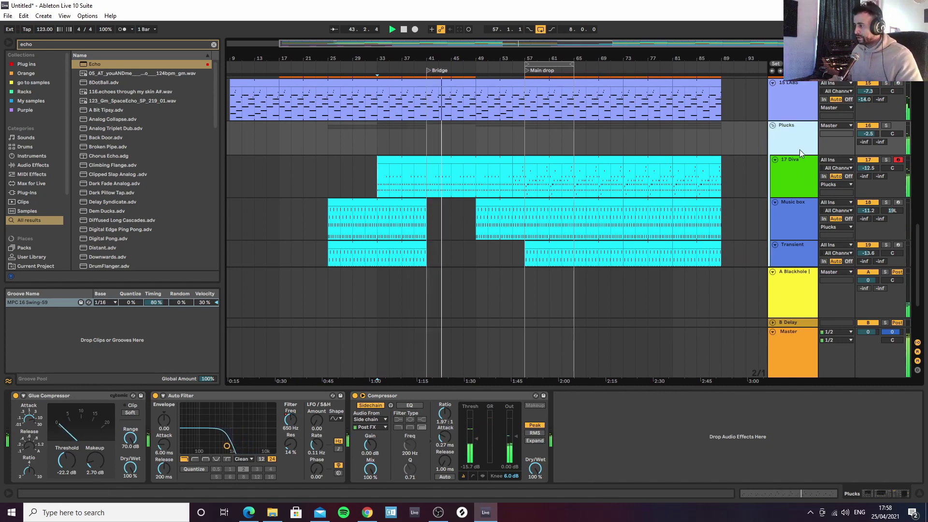
click(214, 44)
text(im)
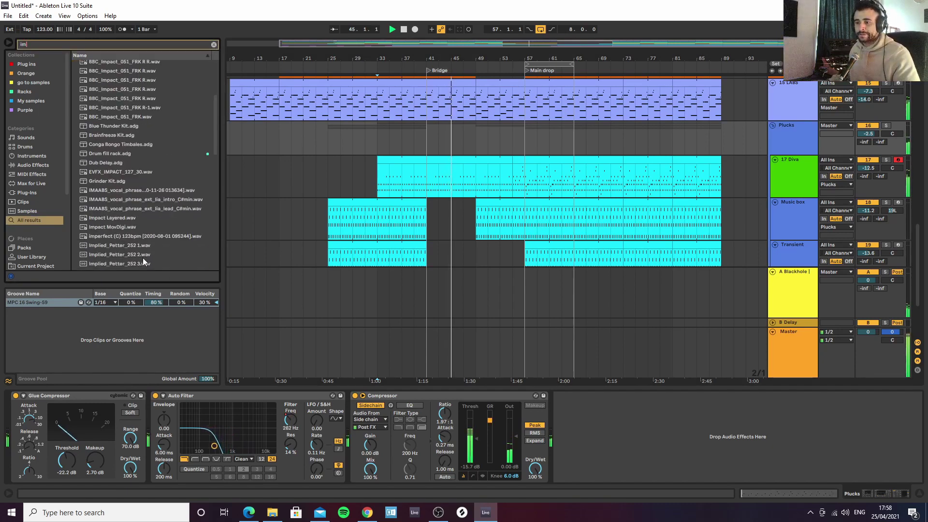
double_click(109, 264)
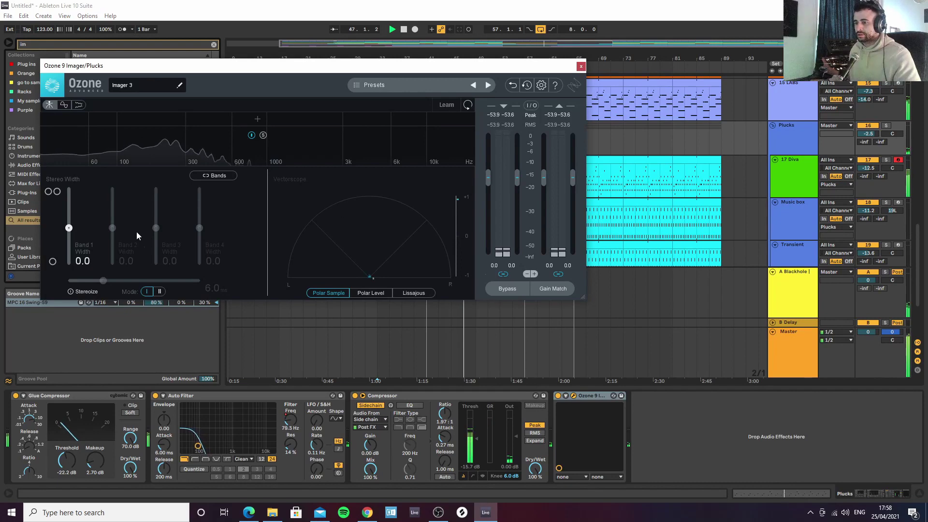
drag(588, 396, 802, 182)
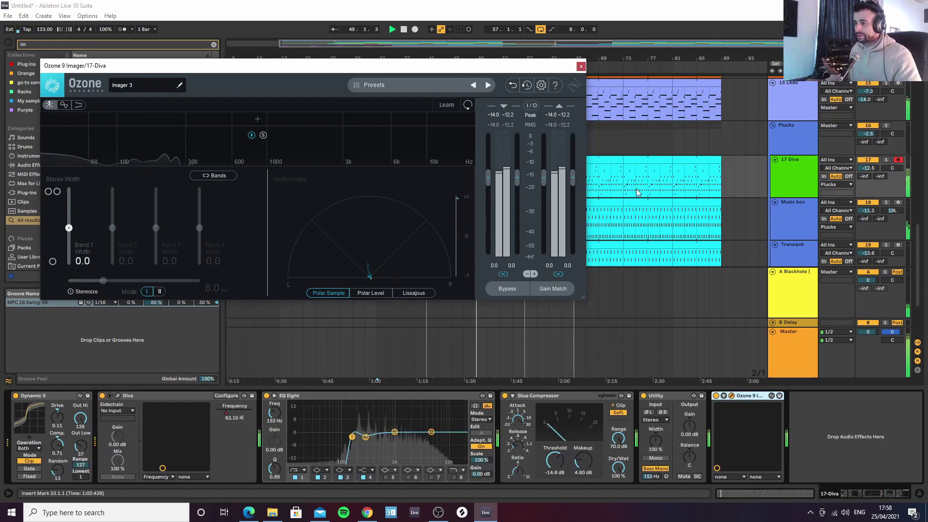
drag(68, 228, 61, 250)
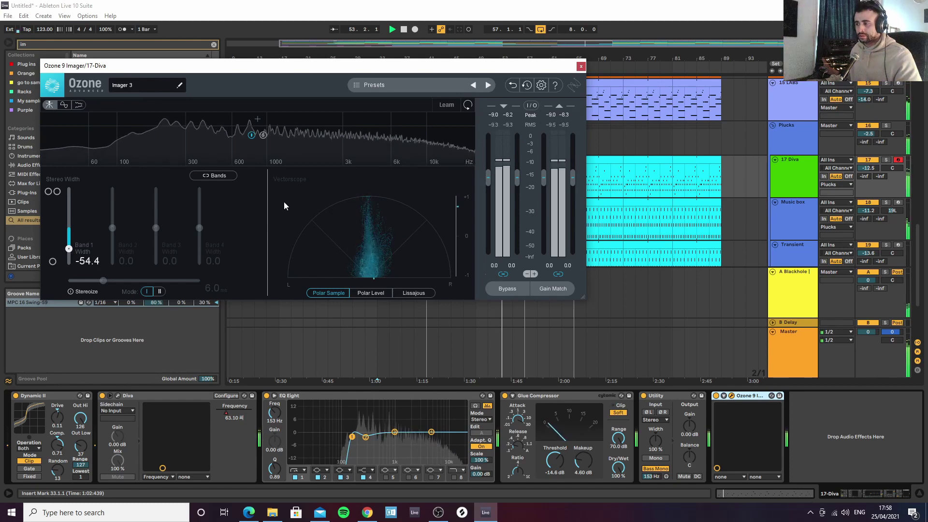
click(580, 67)
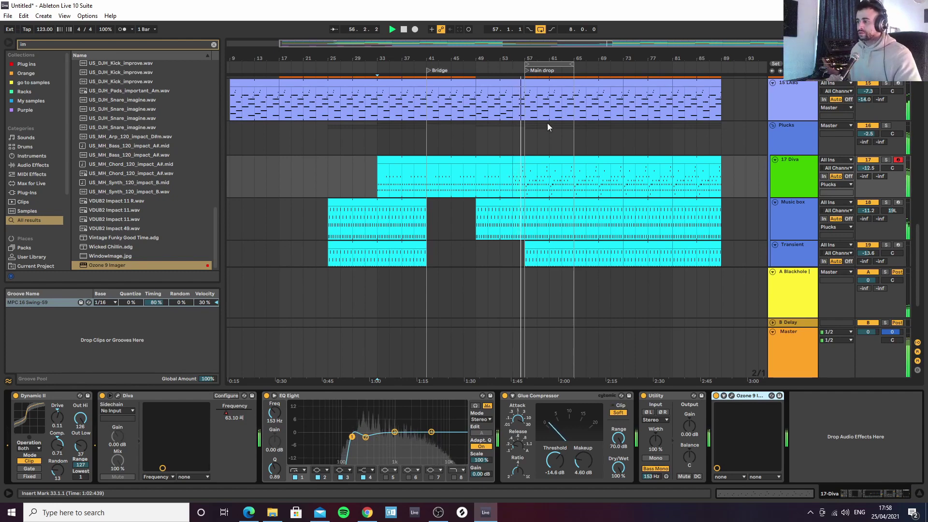
Move the B3 note near the start of the 17 Diva main drop clip up to C4 and close the note editor
double_click(542, 160)
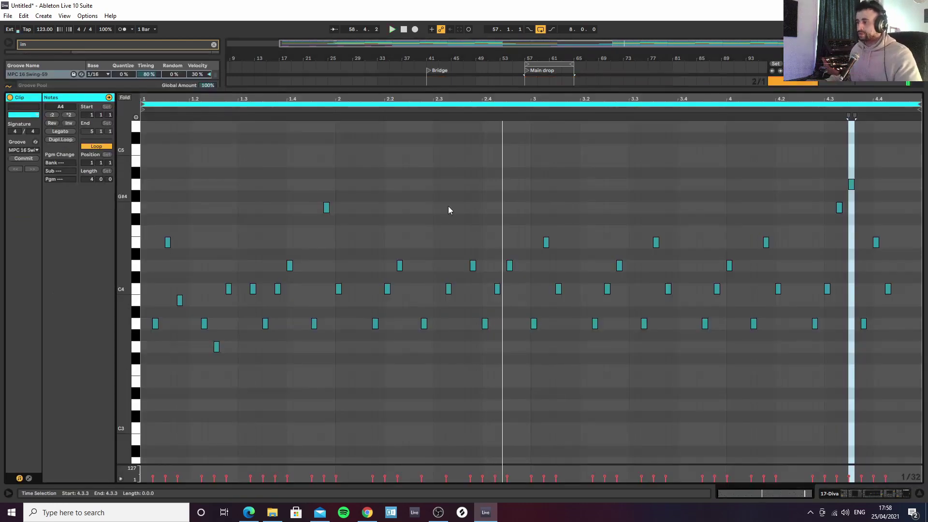
click(178, 300)
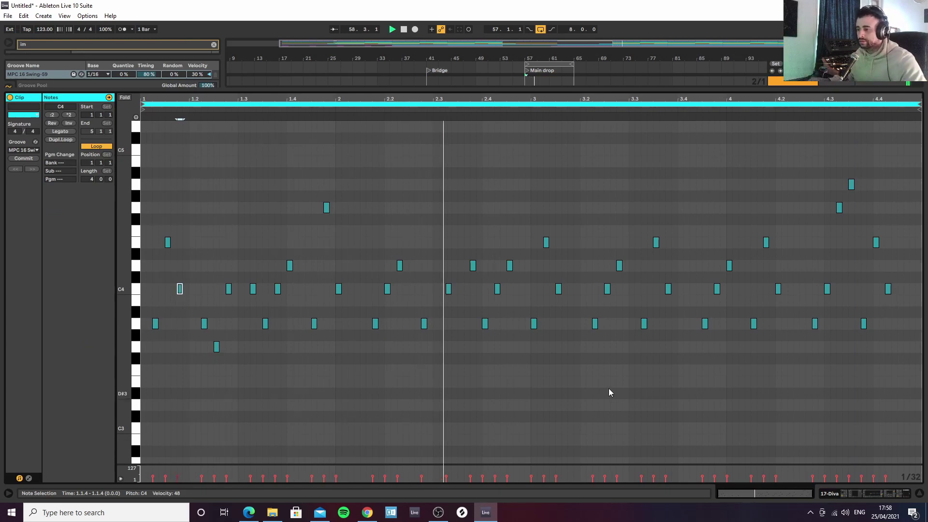
click(919, 493)
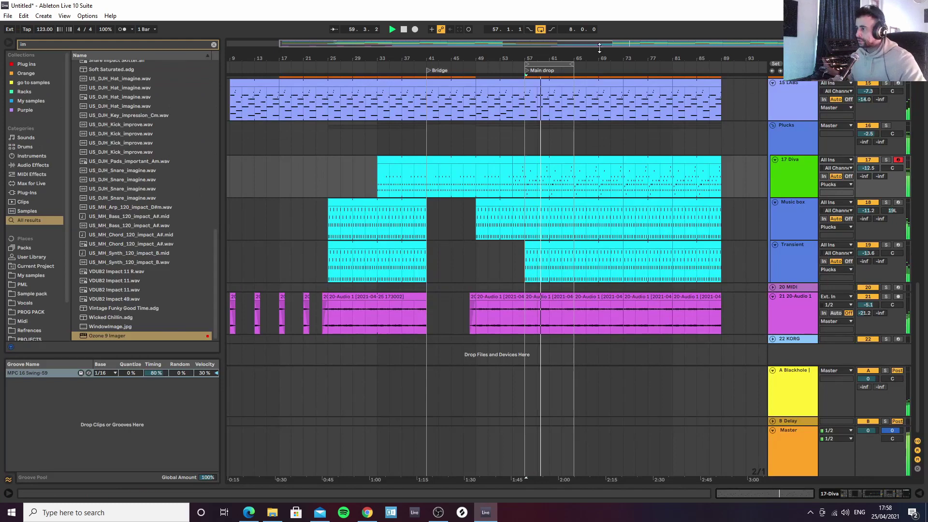
Extend the loop over the main drop to 32 bars, from bar 57 to bar 89
drag(580, 64, 722, 86)
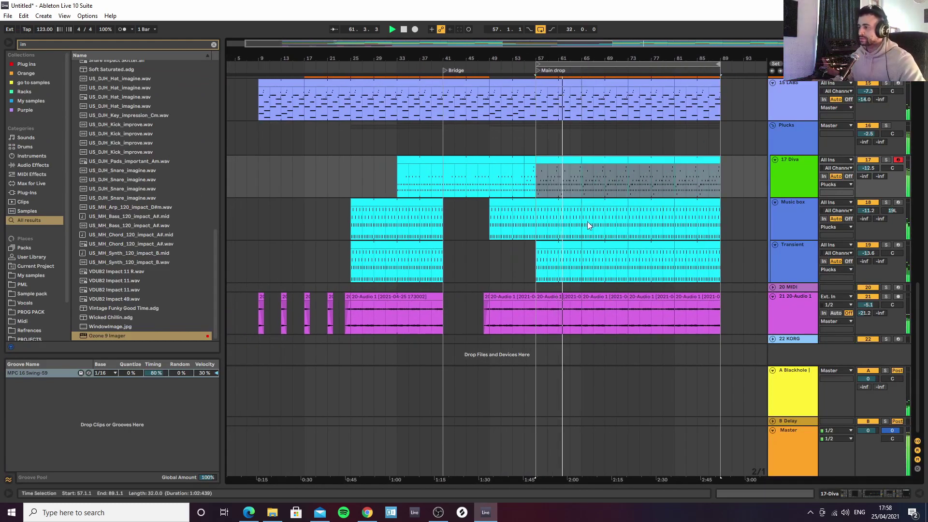
drag(657, 56, 621, 77)
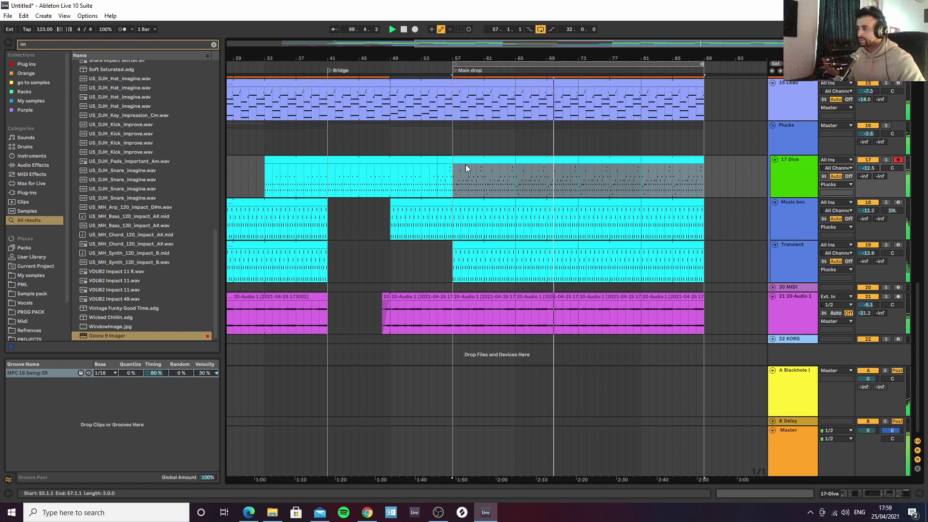
Copy the simplified 17 Diva section from bars 41–49 over bars 73–89
click(789, 194)
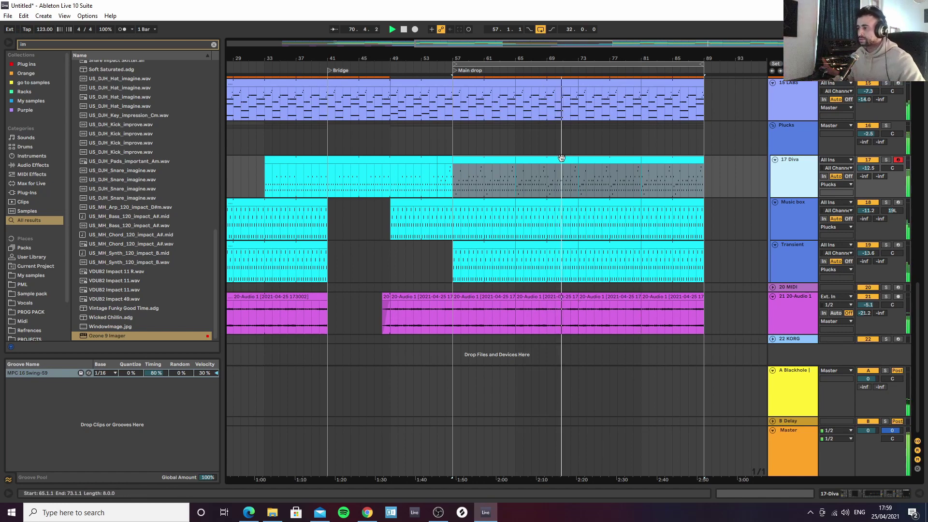
click(406, 161)
drag(389, 179, 435, 179)
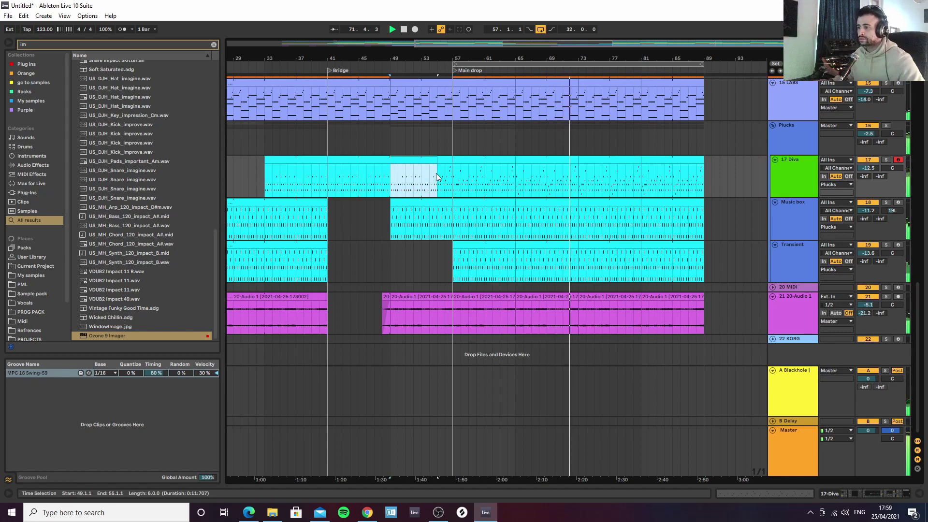
drag(329, 179, 613, 167)
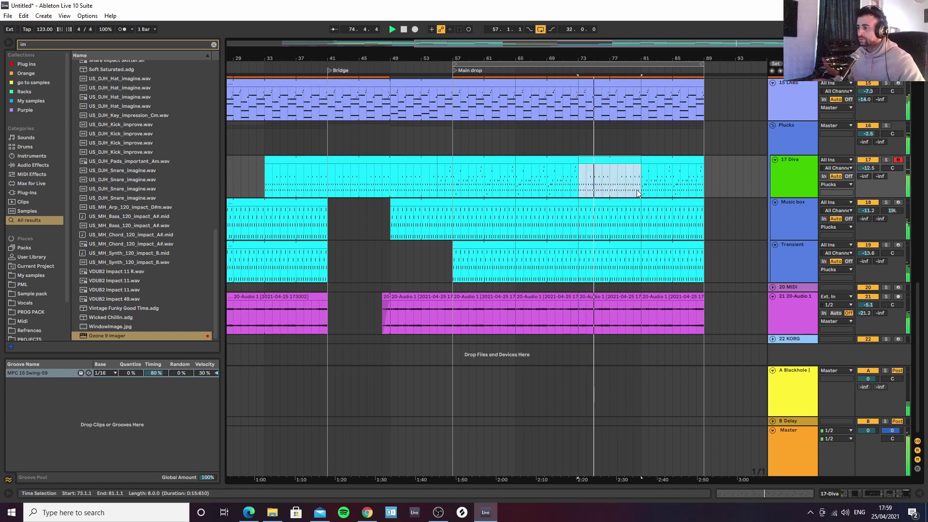
drag(640, 161, 703, 164)
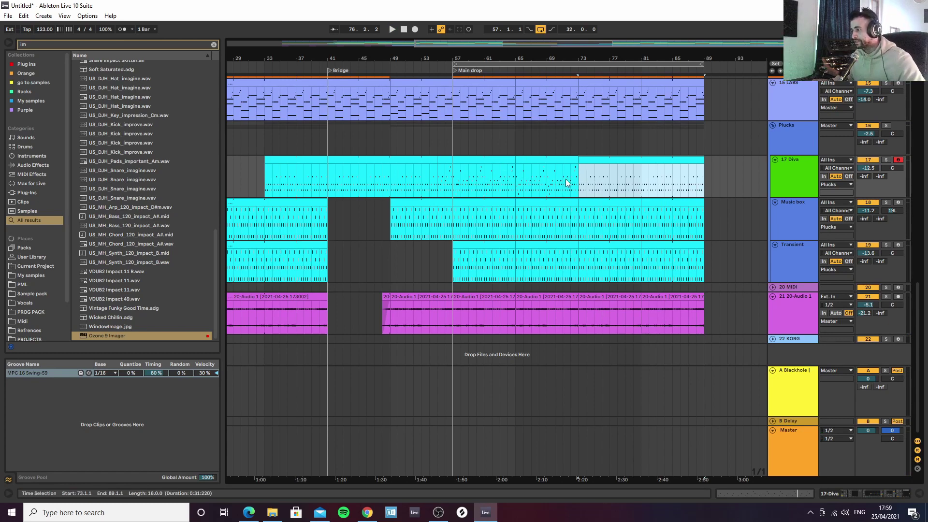
Delete the 17 Diva, Music box and Transient clips between bars 73 and 89
drag(660, 57, 576, 131)
scroll(573, 152, up, 1)
scroll(573, 151, down, 1)
drag(551, 155, 619, 159)
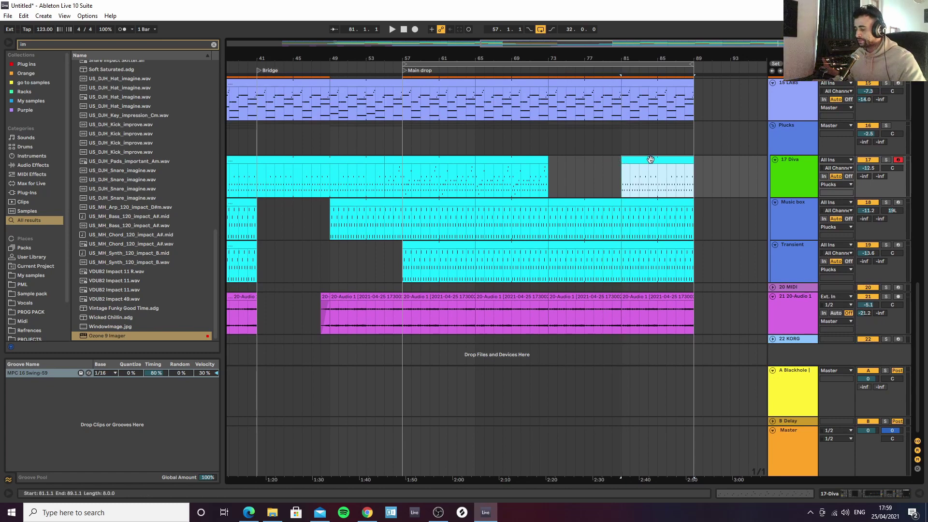
key(Delete)
click(564, 202)
key(Delete)
click(587, 247)
key(Delete)
click(640, 204)
key(Delete)
click(641, 244)
key(Delete)
Play the arrangement from bar 71 and select the 20-Audio 1 clip at bar 73
scroll(556, 139, up, 3)
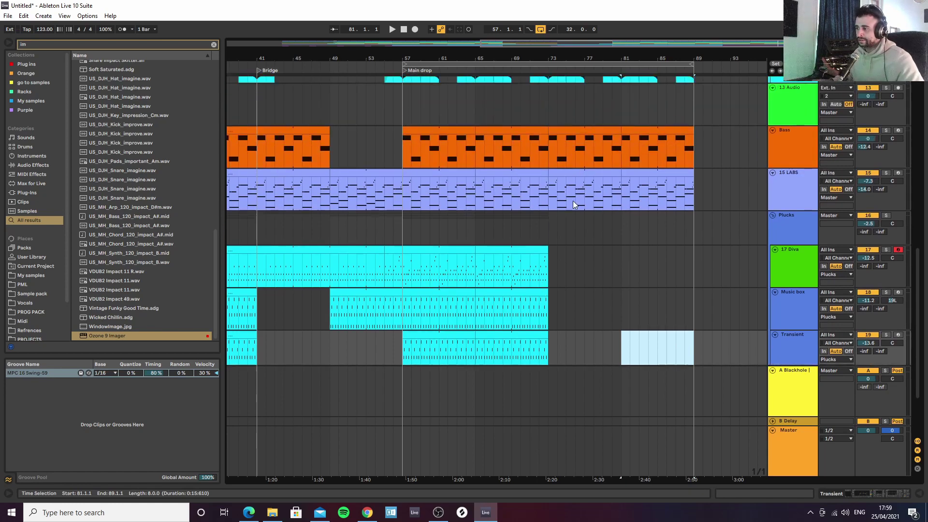
scroll(551, 211, down, 3)
click(529, 205)
key(space)
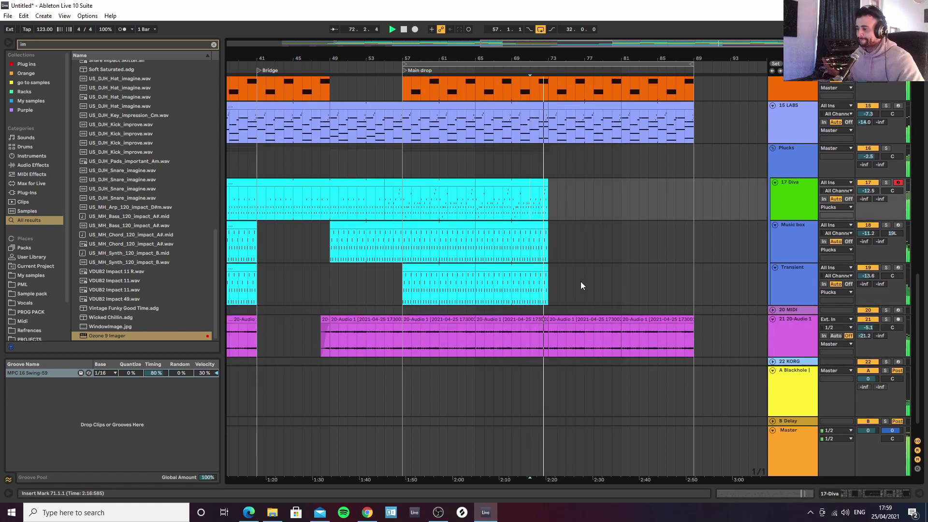
click(575, 320)
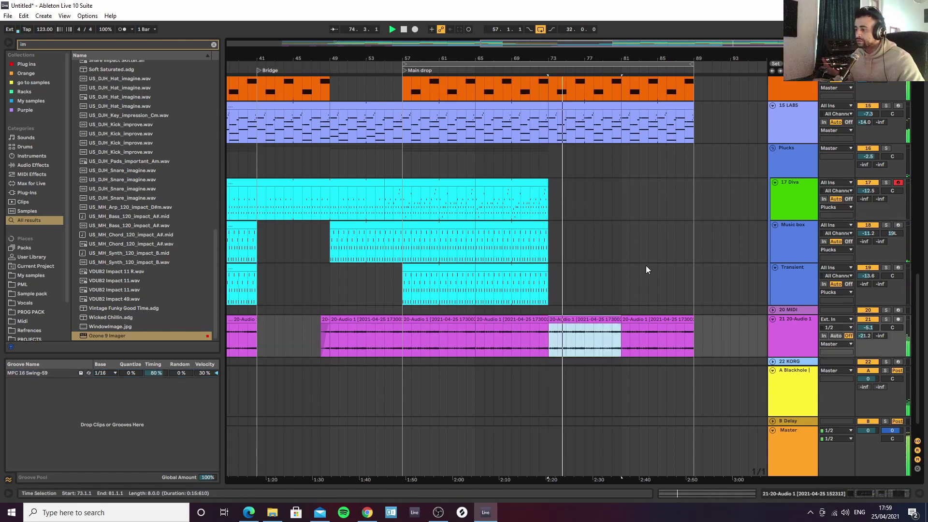
Automate the Plucks group's Auto Filter Frequency to dip at bar 73 and rise again by bar 81, and play from bar 70
drag(679, 62, 587, 133)
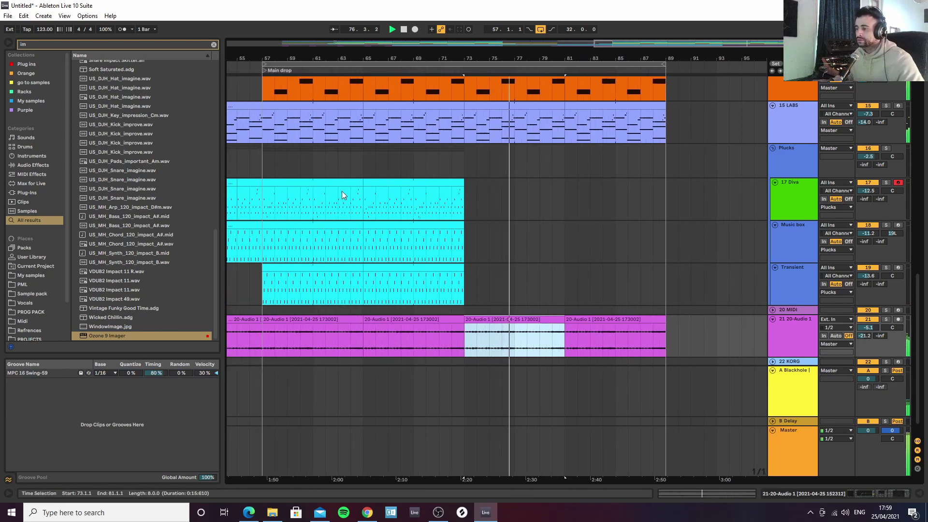
click(804, 165)
key(a)
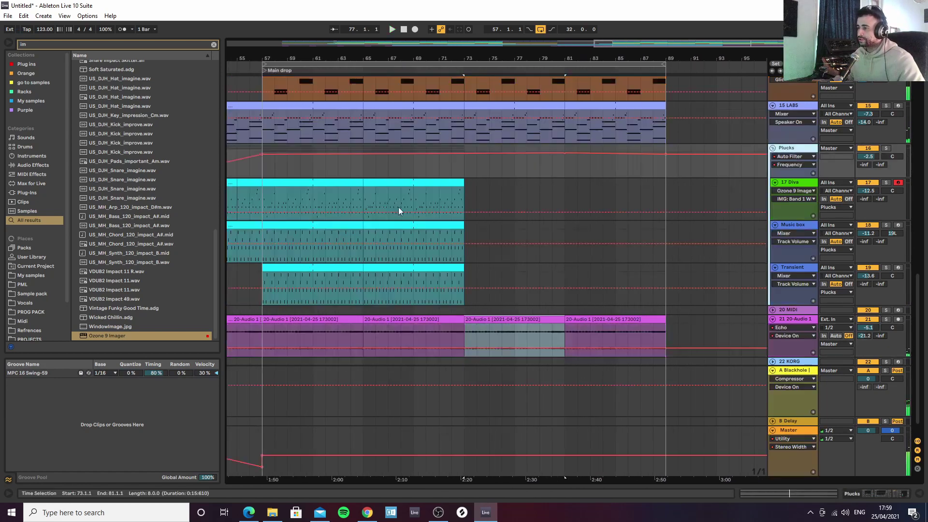
click(435, 155)
drag(465, 155, 465, 165)
click(427, 166)
key(space)
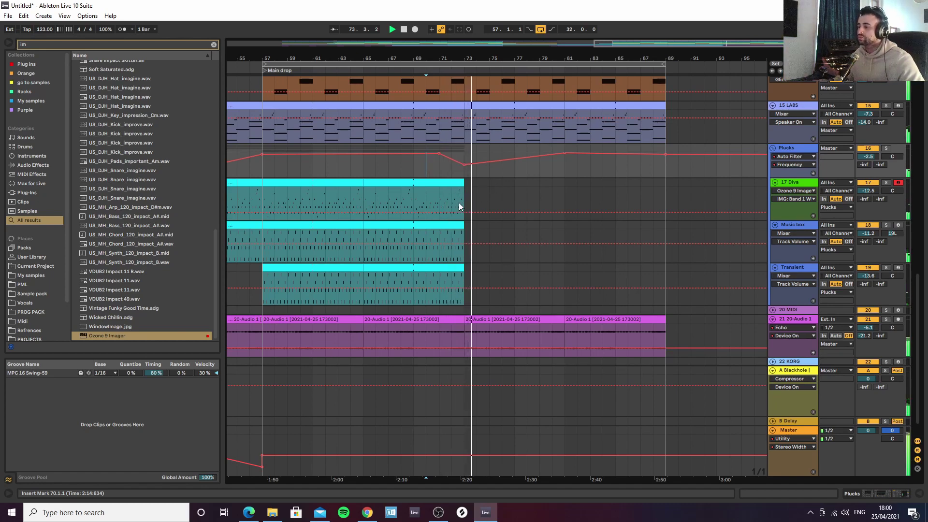
Copy the simplified 17 Diva section at bar 41 to bar 73 and extend it to bar 89
drag(381, 60, 604, 60)
drag(464, 191, 447, 187)
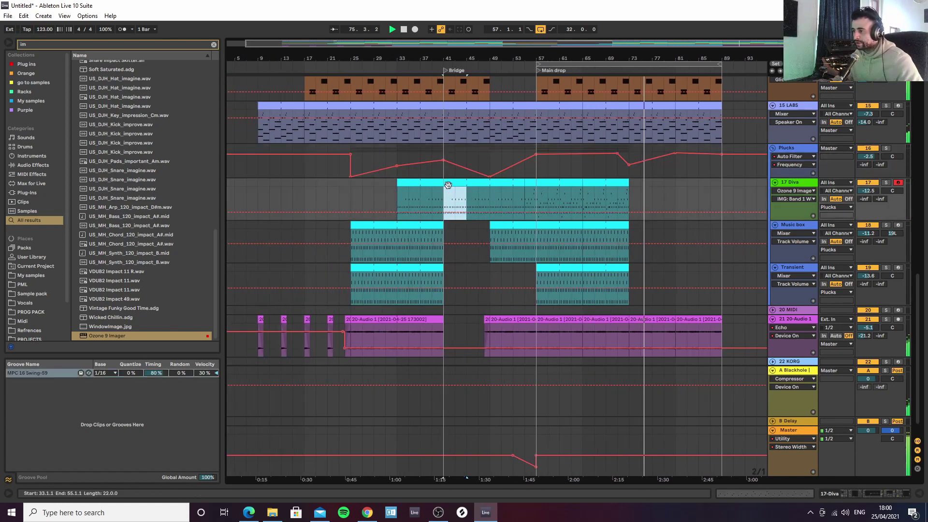
key(a)
drag(629, 198, 651, 197)
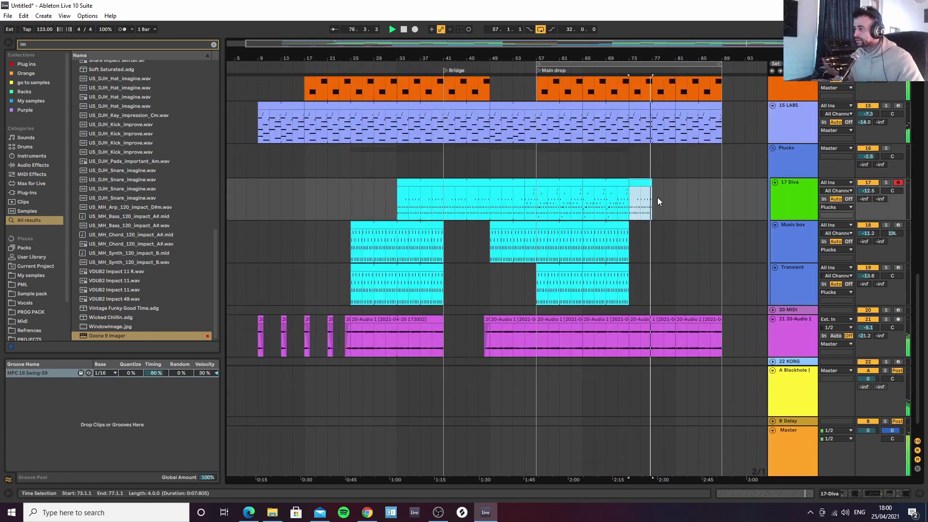
drag(682, 56, 655, 81)
drag(610, 180, 705, 191)
Hold the Plucks Auto Filter Frequency low from bar 73 until bar 89, stop playback, and collapse the Plucks group
key(a)
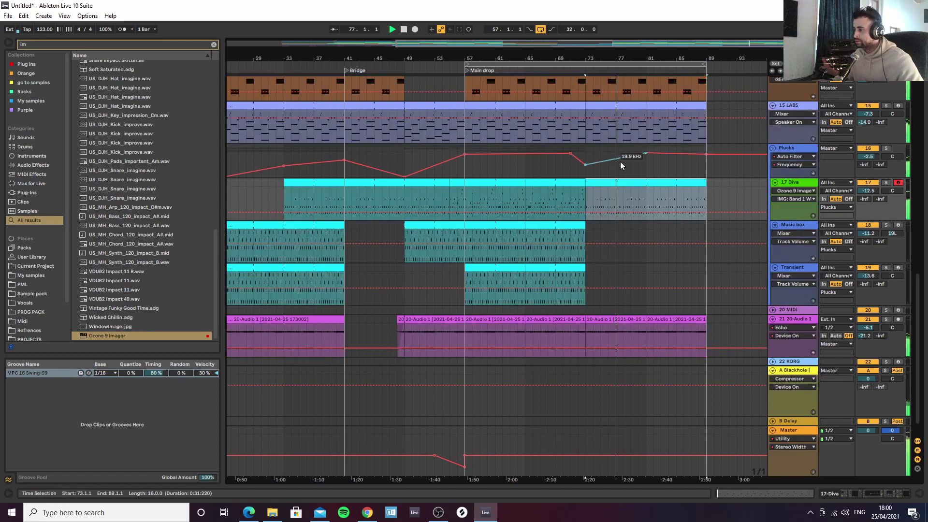
drag(627, 159, 630, 164)
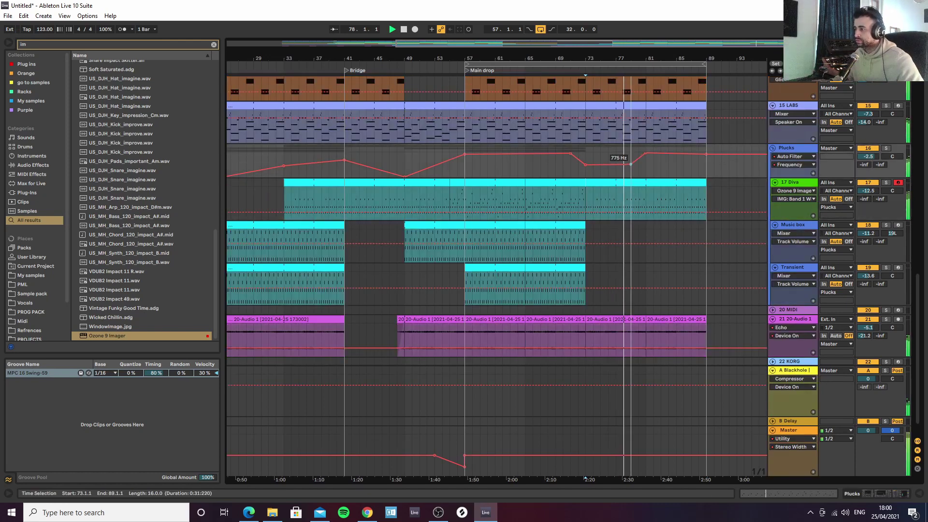
drag(630, 164, 706, 163)
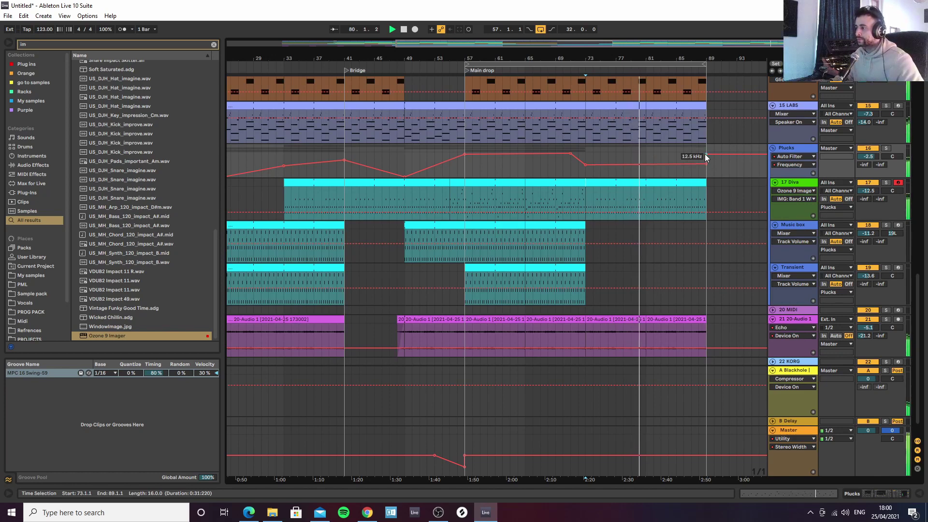
drag(637, 59, 632, 72)
key(space)
key(a)
click(772, 126)
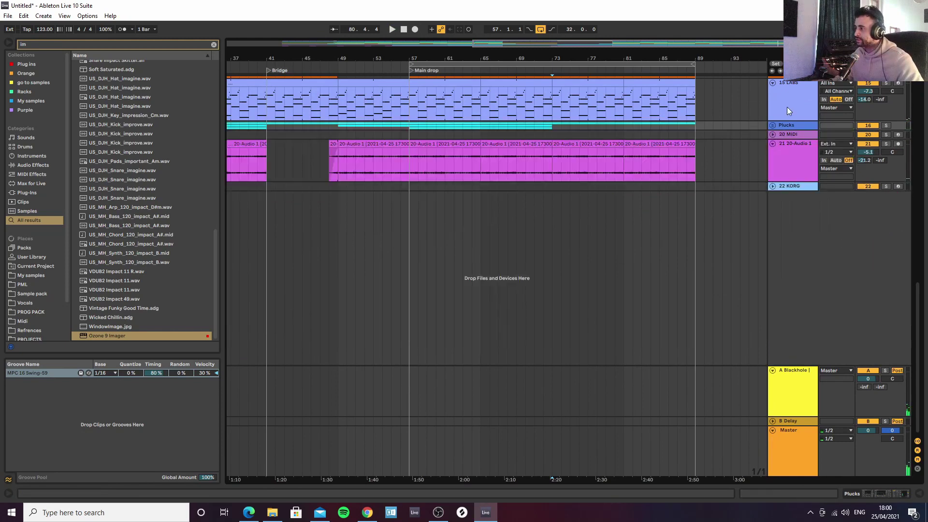
Duplicate the 15 LABS track and delete the duplicate's clips from bar 9 to bar 73
click(792, 164)
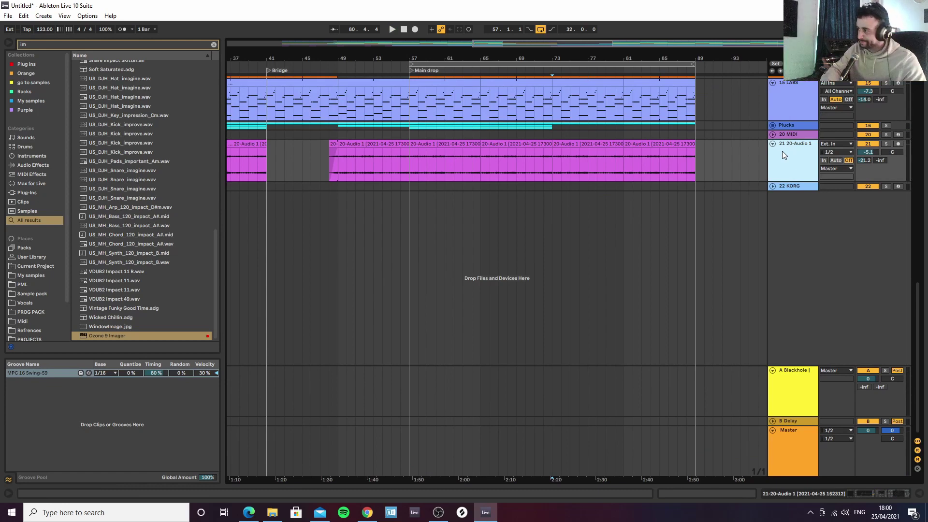
click(785, 112)
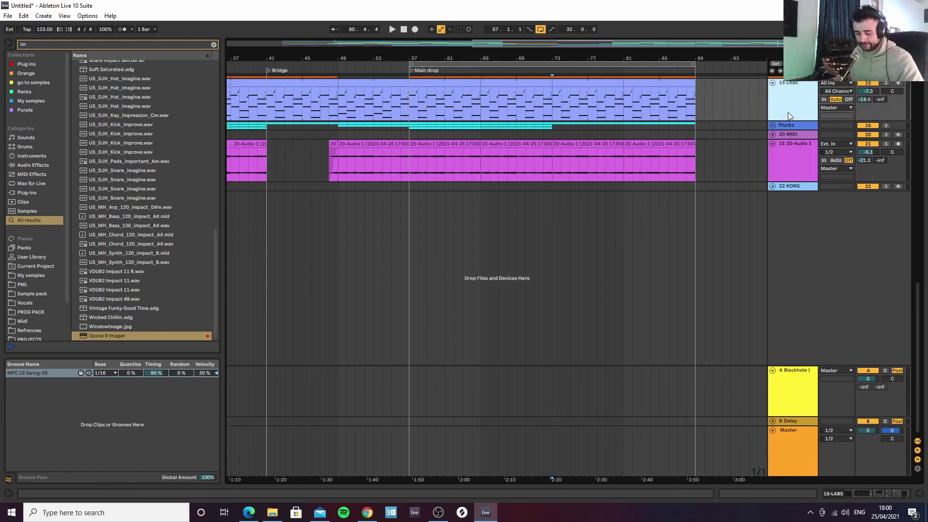
key(ctrl+d)
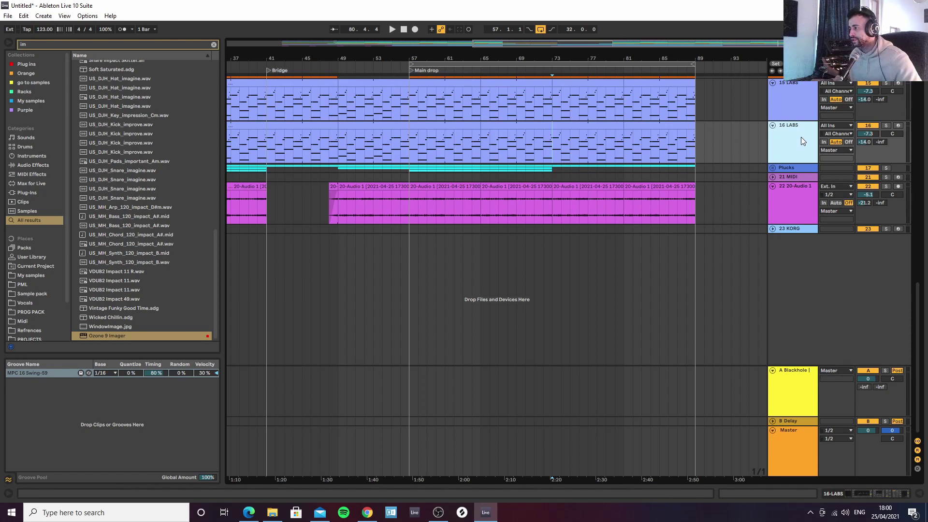
drag(607, 58, 666, 44)
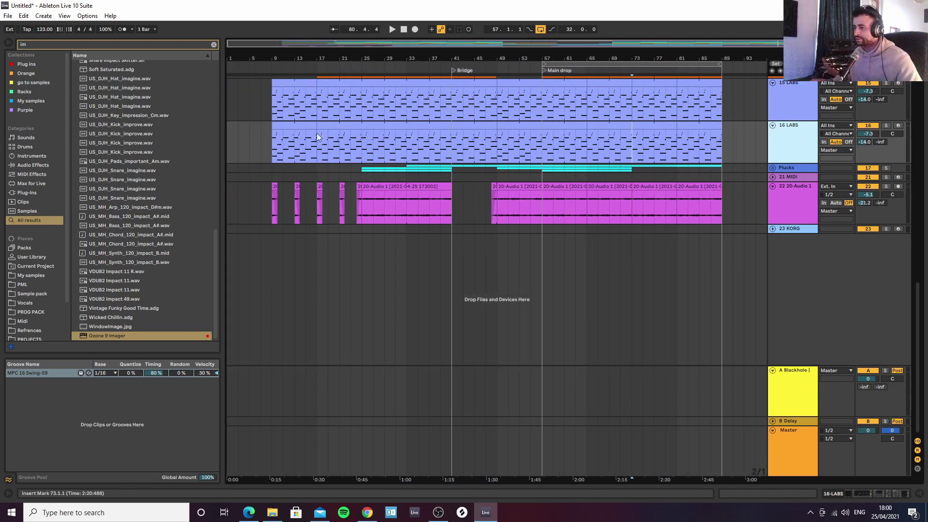
drag(268, 145, 564, 164)
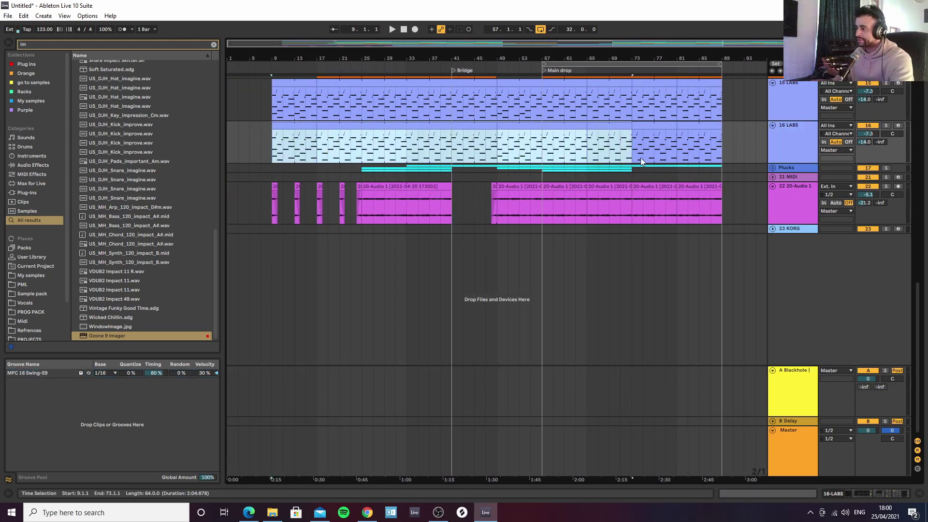
scroll(637, 157, up, 5)
key(Delete)
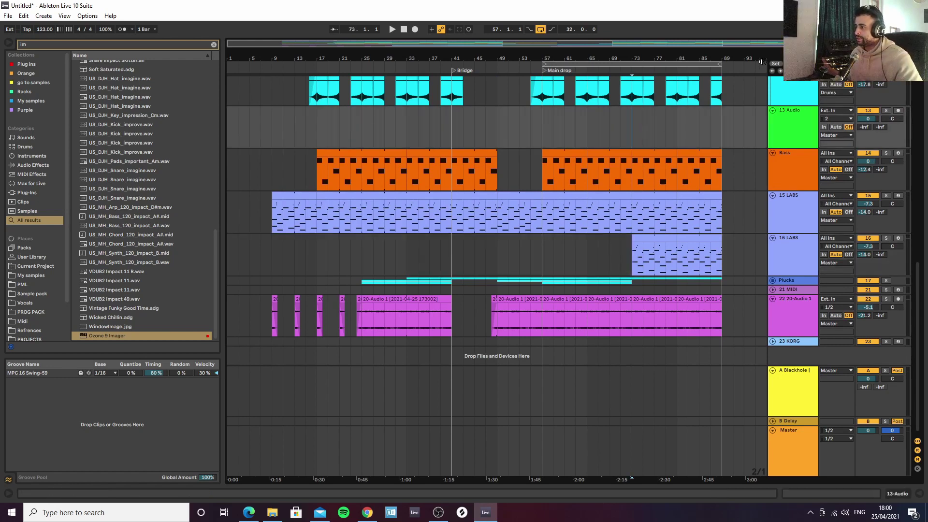
Add a locator named Change at bar 73
right_click(633, 70)
click(671, 84)
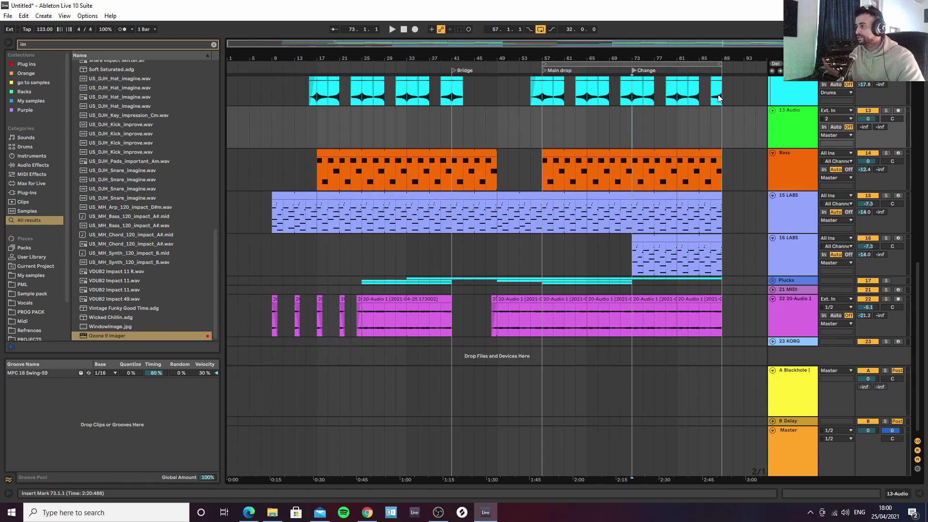
drag(743, 58, 688, 144)
drag(737, 59, 749, 50)
click(734, 140)
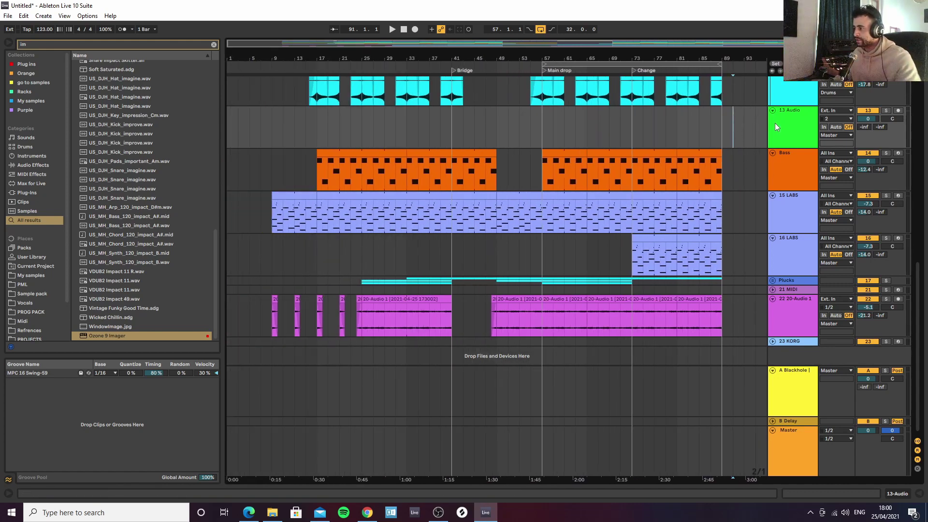
key(Right)
key(Right)
key(Right)
key(Right)
key(Right)
key(Right)
key(Right)
key(Right)
key(Right)
key(Right)
key(Right)
key(Right)
key(Right)
key(Right)
key(Right)
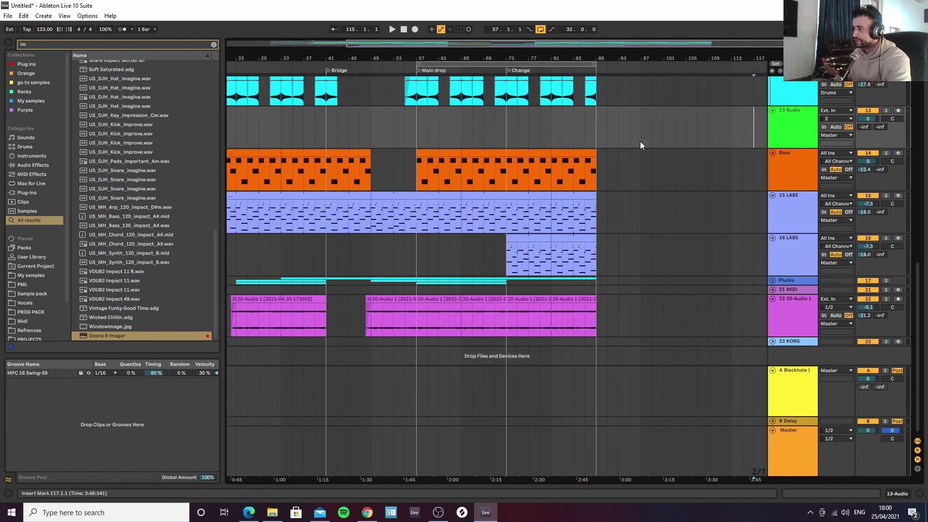
Fold the Percs and Hats groups and collapse all tracks to compact rows
scroll(618, 155, up, 10)
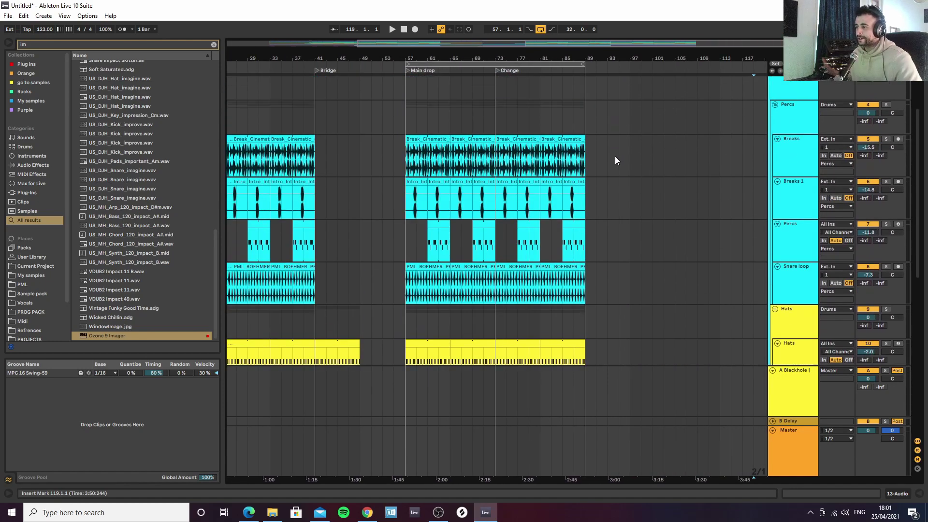
drag(330, 58, 387, 52)
scroll(380, 137, down, 10)
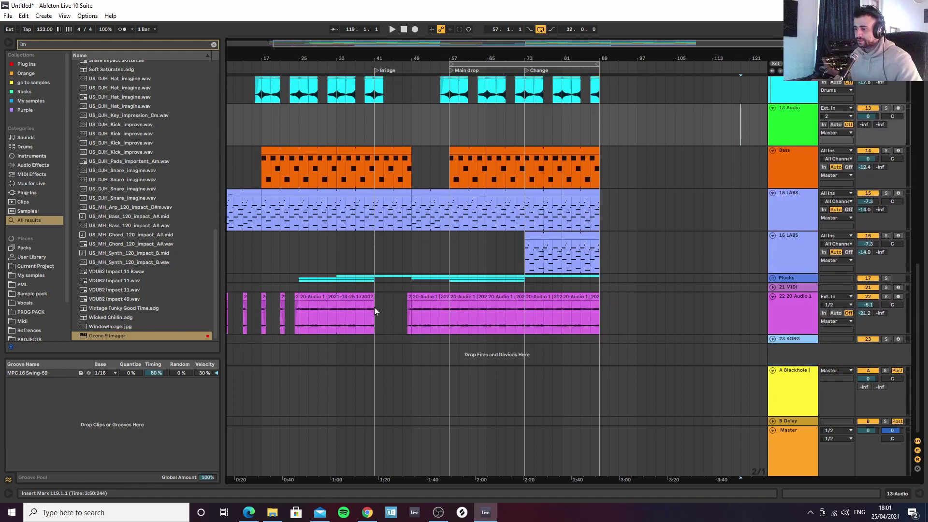
drag(373, 309, 448, 31)
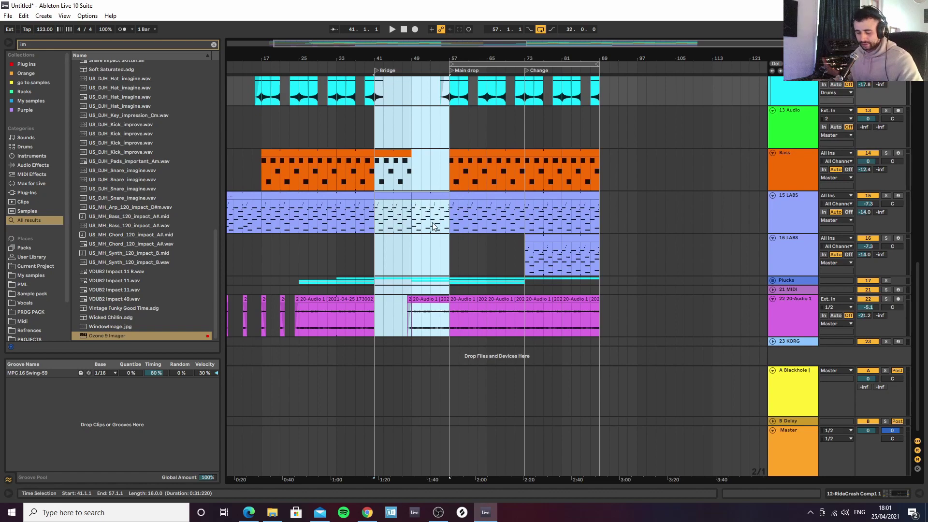
scroll(667, 176, up, 10)
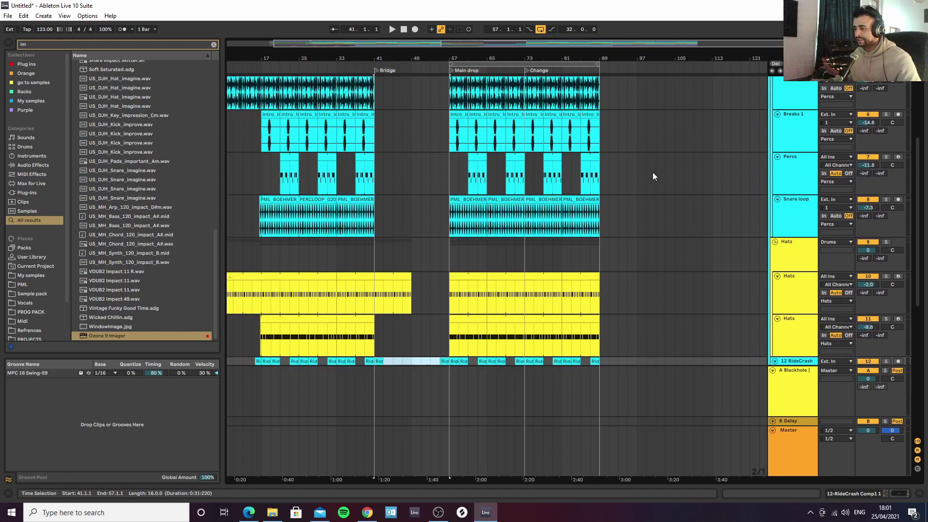
scroll(579, 140, down, 2)
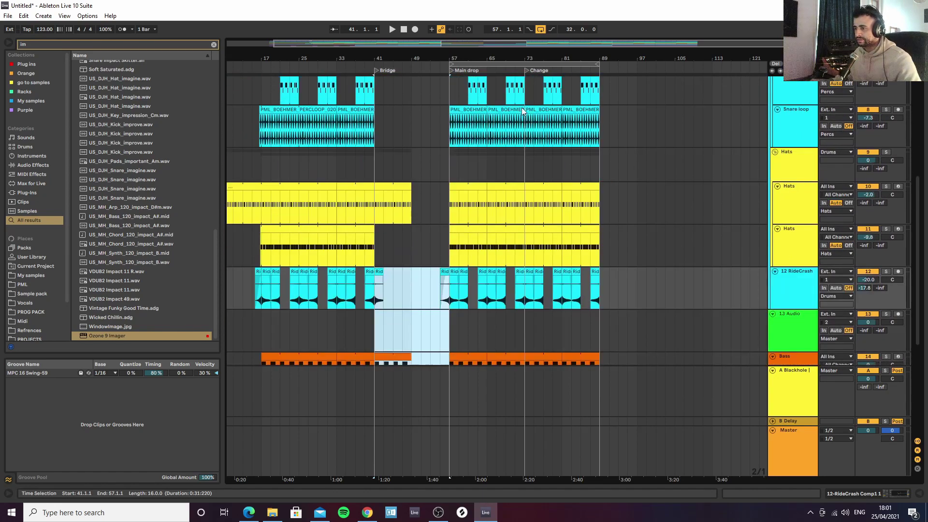
click(774, 152)
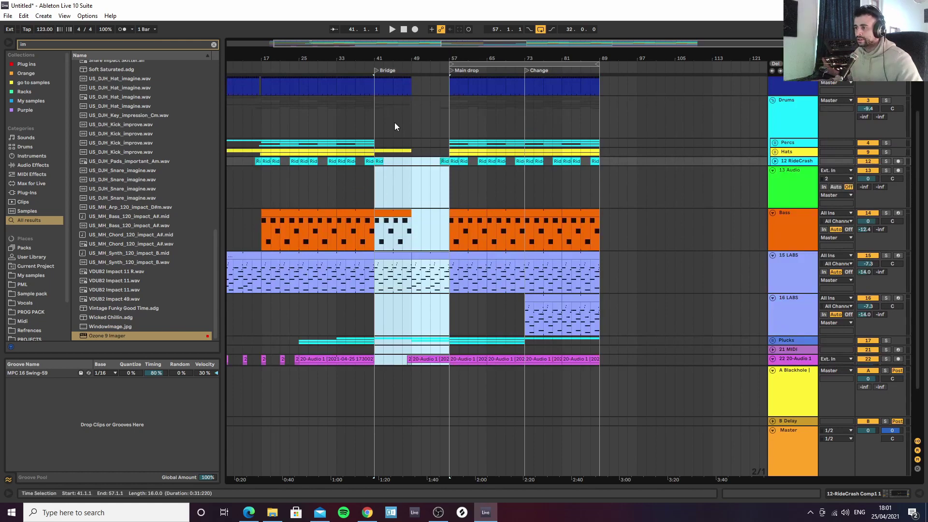
alt+click(772, 171)
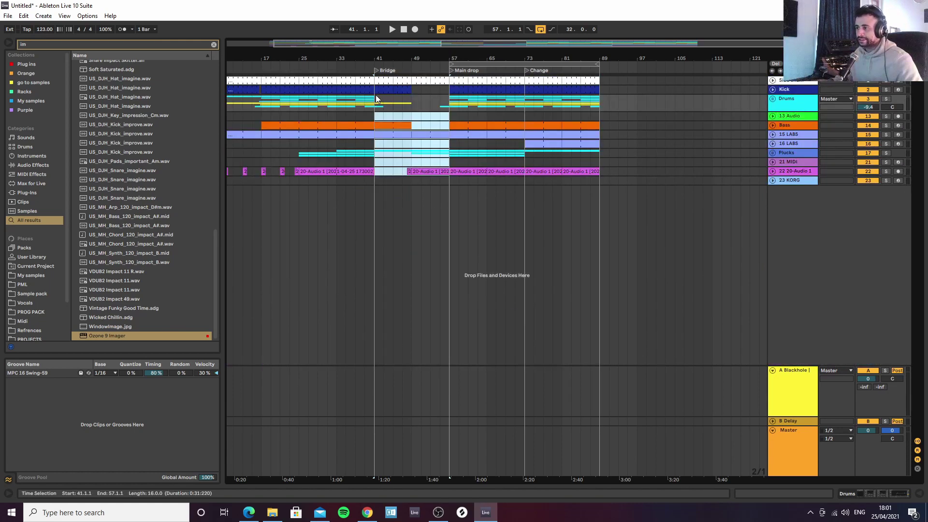
Copy the bridge section from bar 41 to bar 57 across all tracks and paste it at bar 89
drag(378, 174, 450, 76)
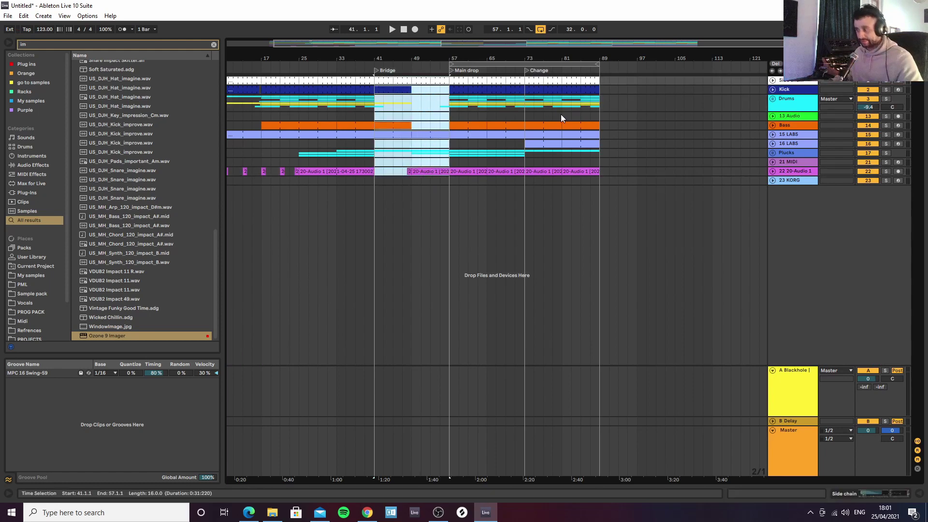
click(602, 86)
key(ctrl+v)
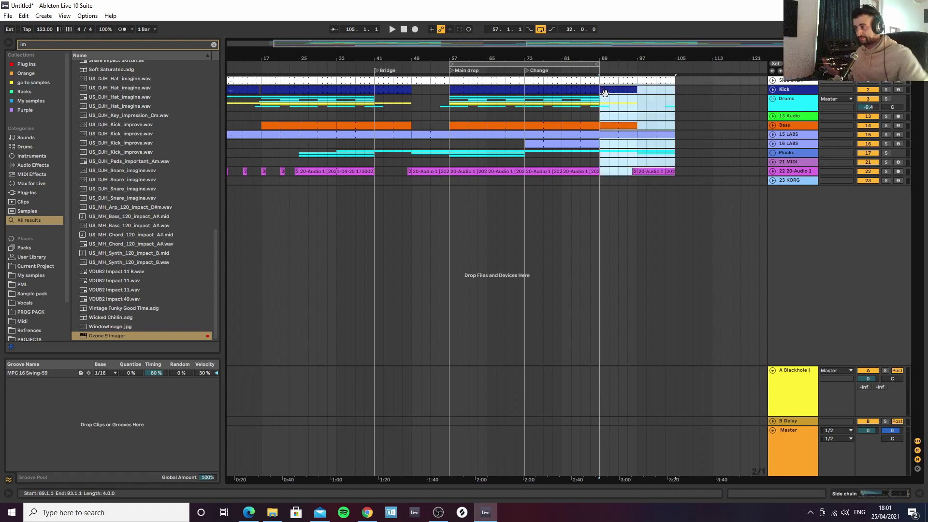
Add a locator named Big bridge at bar 89
drag(612, 56, 606, 90)
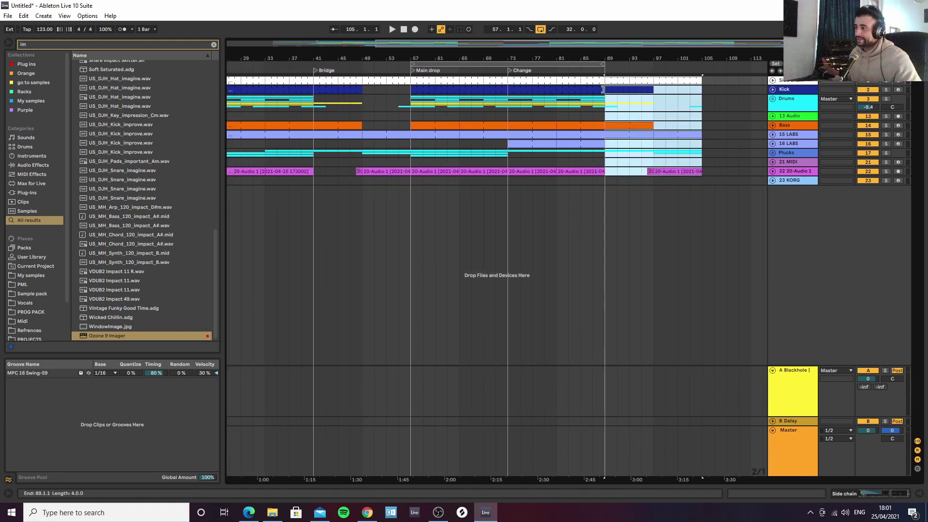
drag(609, 56, 607, 106)
click(610, 120)
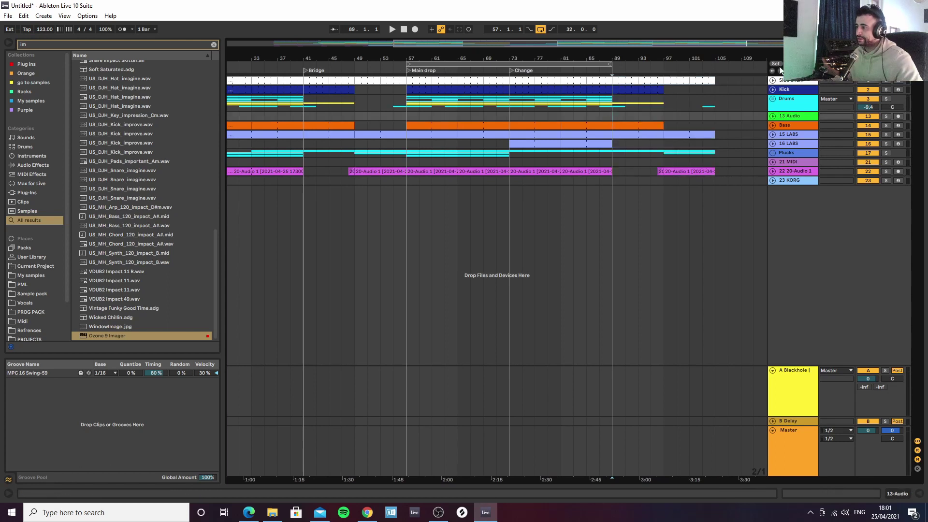
right_click(619, 73)
click(625, 80)
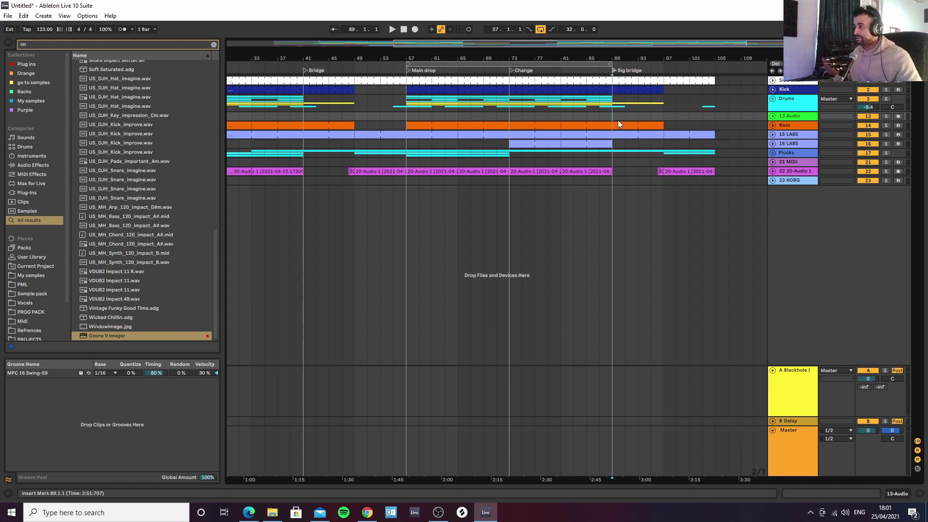
Duplicate bars 89 to 105 of all tracks so the big bridge extends to bar 121
click(612, 165)
drag(613, 179, 716, 88)
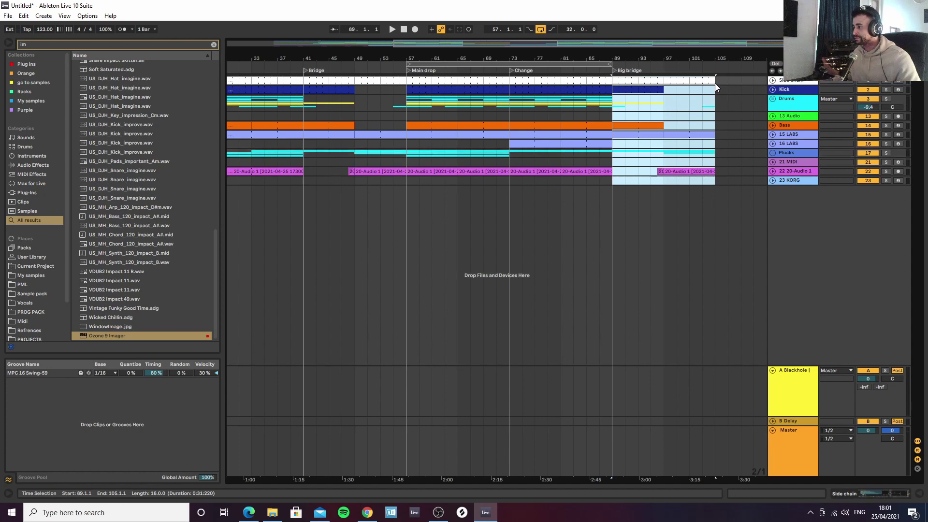
key(ctrl+d)
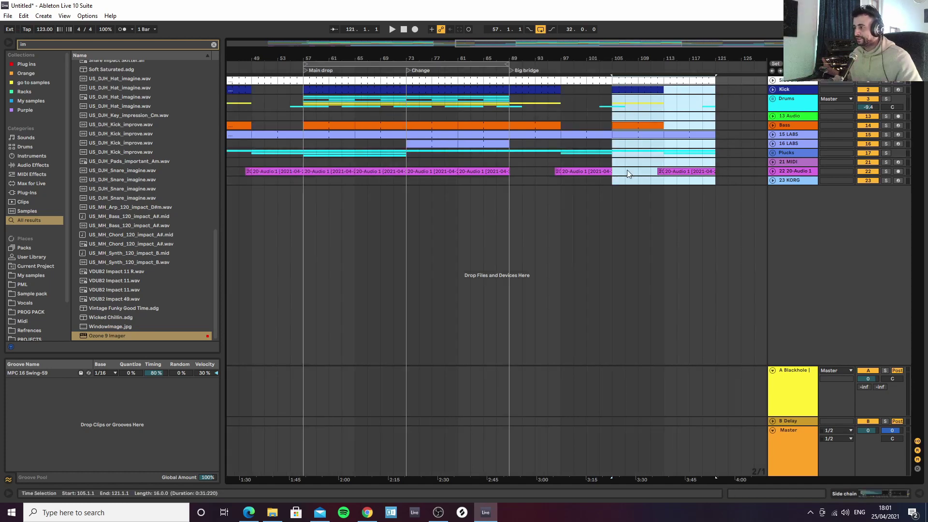
Delete the Bass and Kick clips from bar 105 and clear the Drums group's clips from bar 103 onward
click(625, 126)
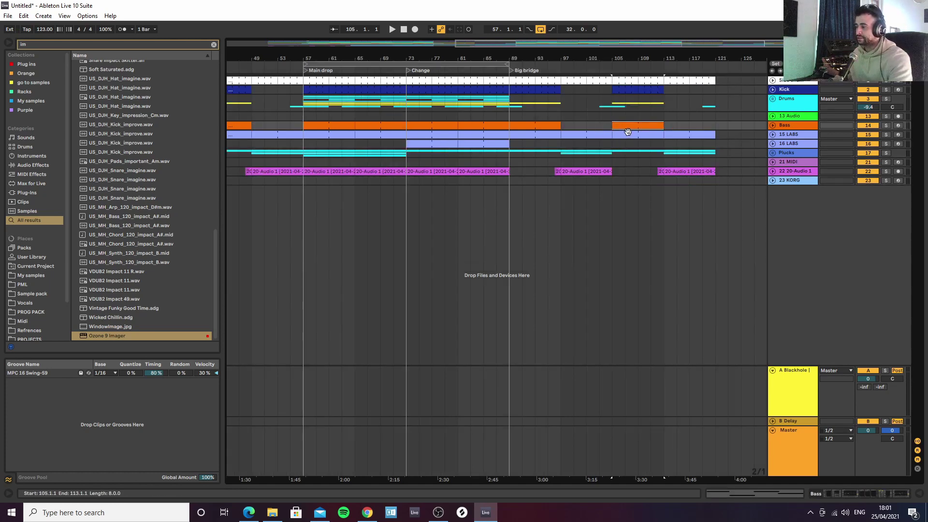
key(Delete)
click(623, 92)
key(Delete)
click(644, 92)
key(Delete)
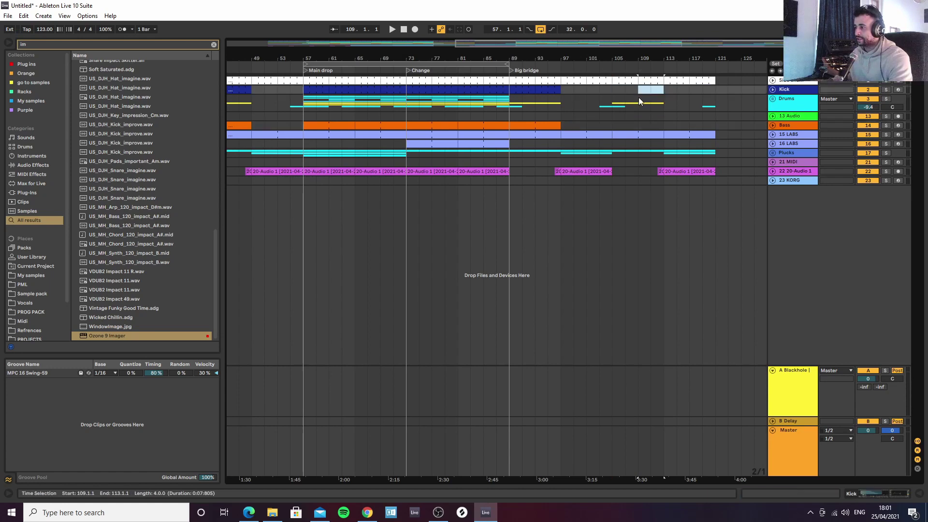
drag(598, 109, 660, 109)
key(Delete)
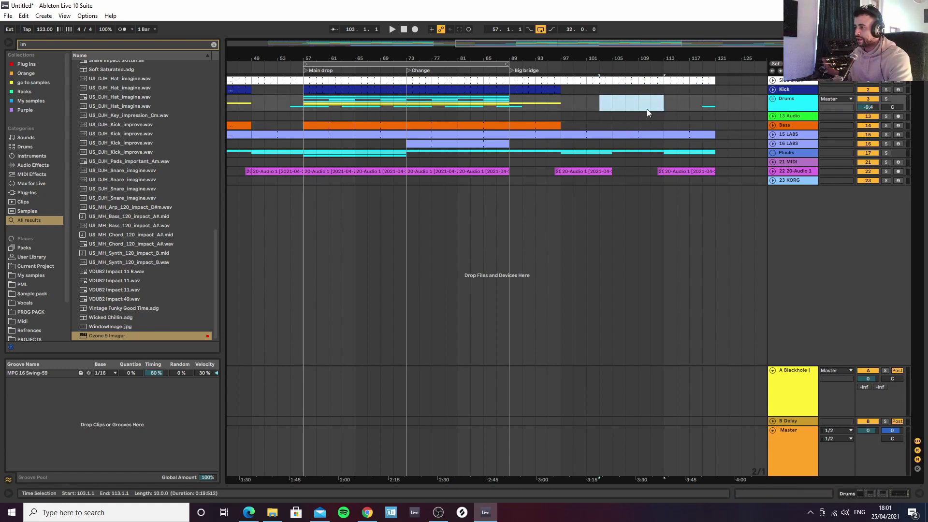
click(689, 107)
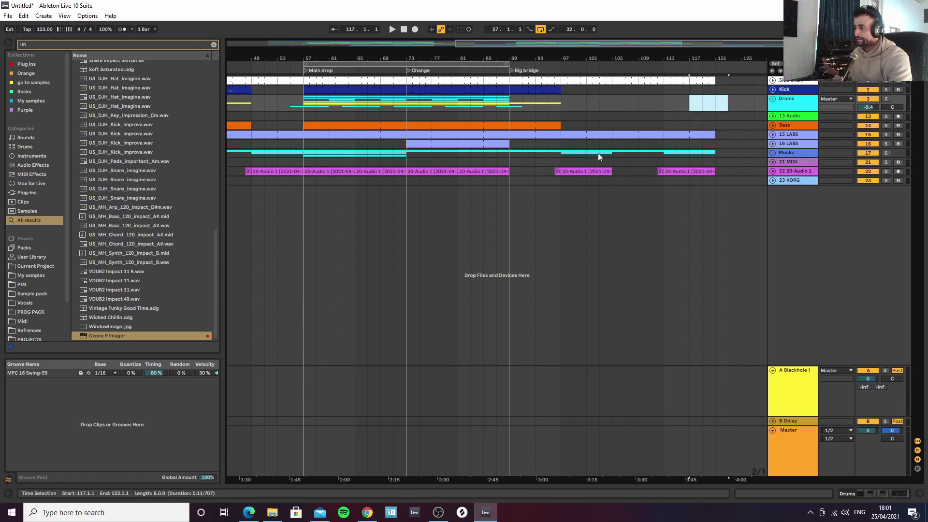
Extend the 20-Audio 1 clip at bar 97 to bar 121 and repeat the Plucks section from bars 97–105 until bar 121
click(573, 173)
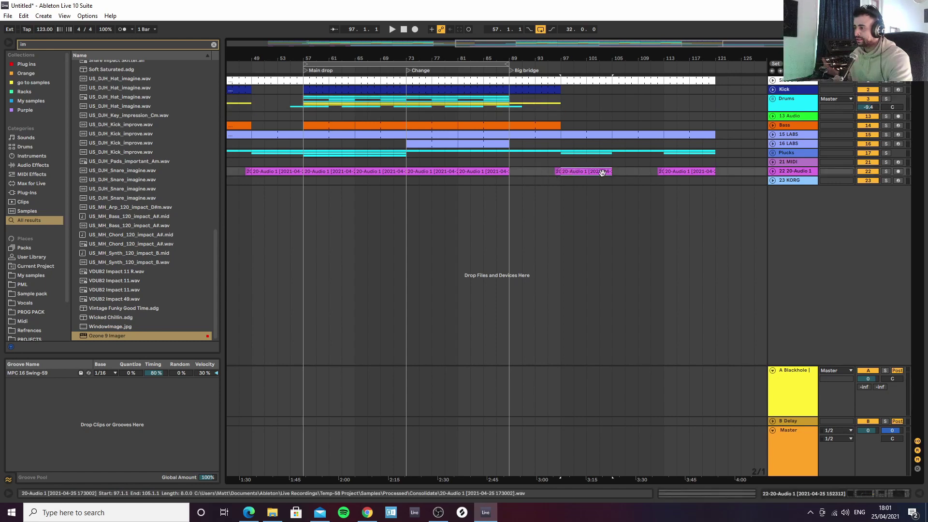
drag(636, 173, 715, 172)
click(562, 153)
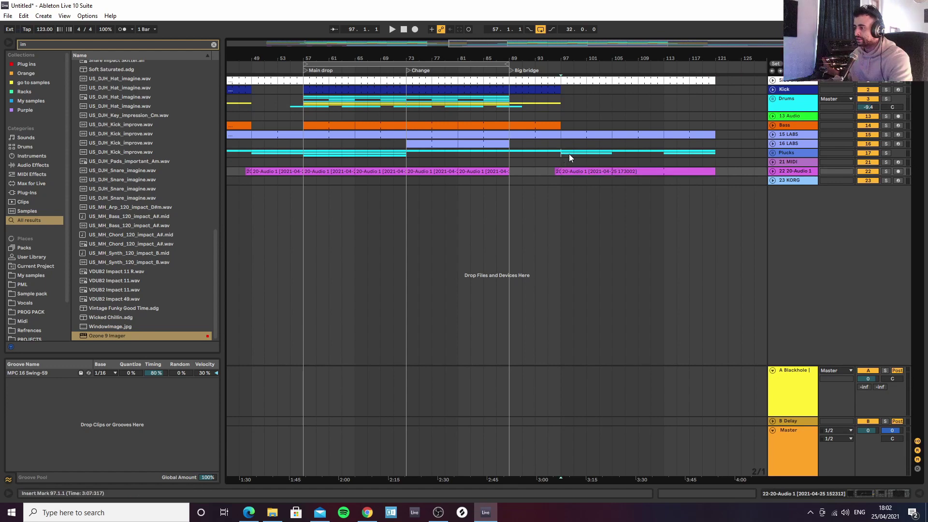
drag(608, 154, 609, 153)
key(ctrl+d)
key(ctrl+d)
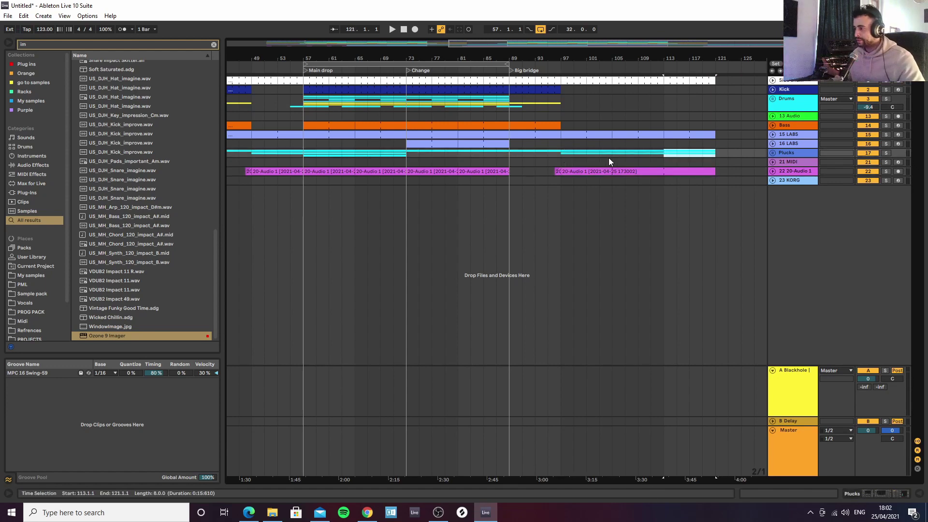
Unfold the Plucks group and copy the 18 Diva clip at bar 65 to bar 113
click(772, 153)
click(740, 191)
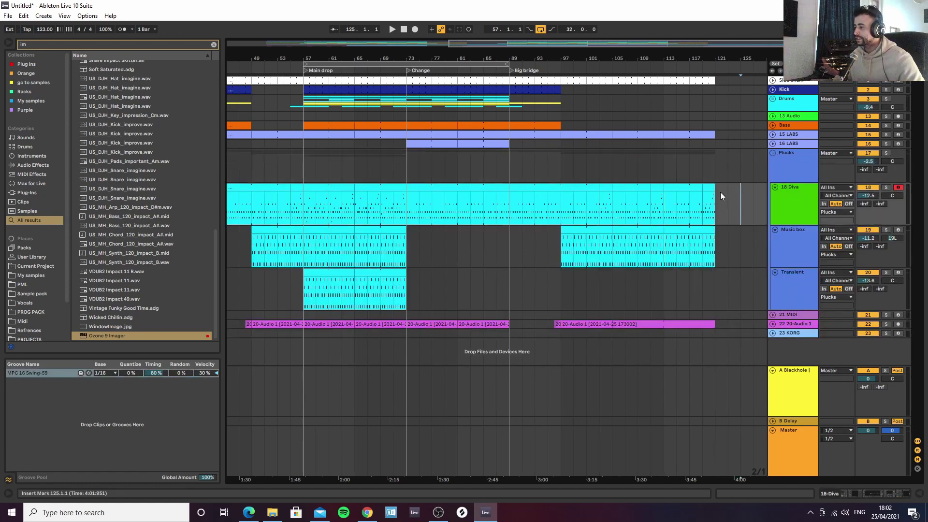
click(568, 189)
drag(597, 187, 715, 188)
drag(379, 187, 697, 200)
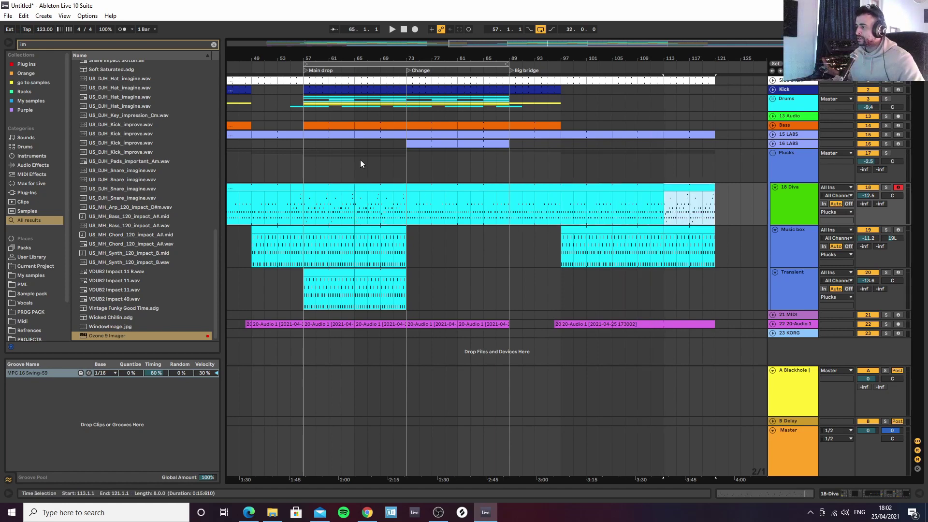
Load the Textural Pads: Cyclosa preset in the 16 LABS instrument and turn its large dial up partway
drag(404, 58, 403, 68)
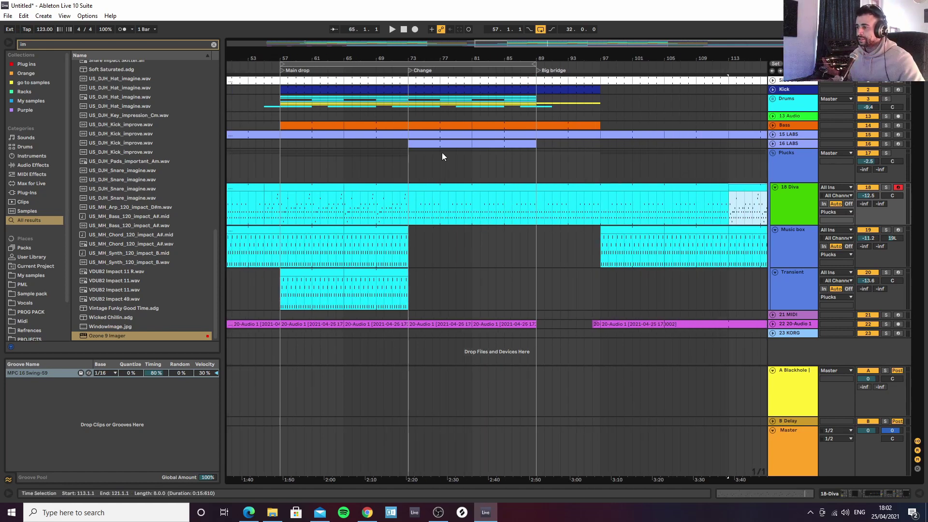
click(772, 144)
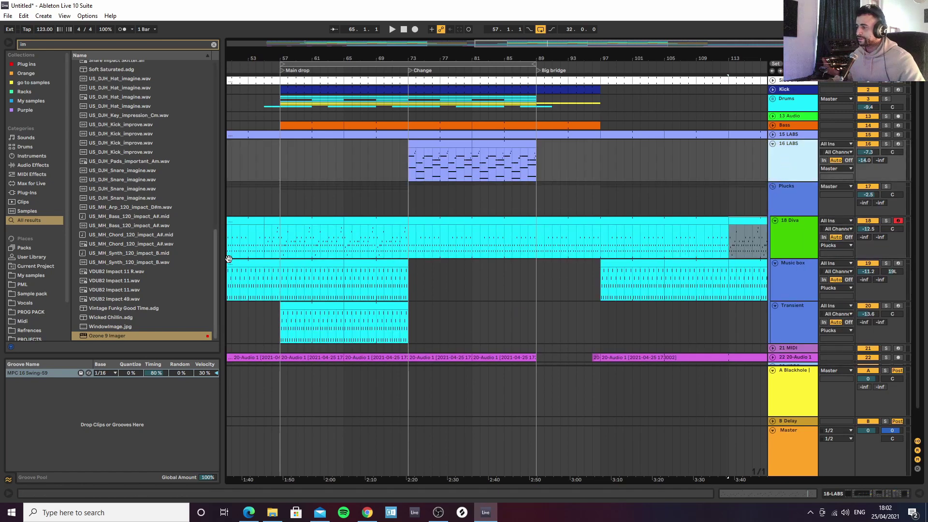
click(854, 491)
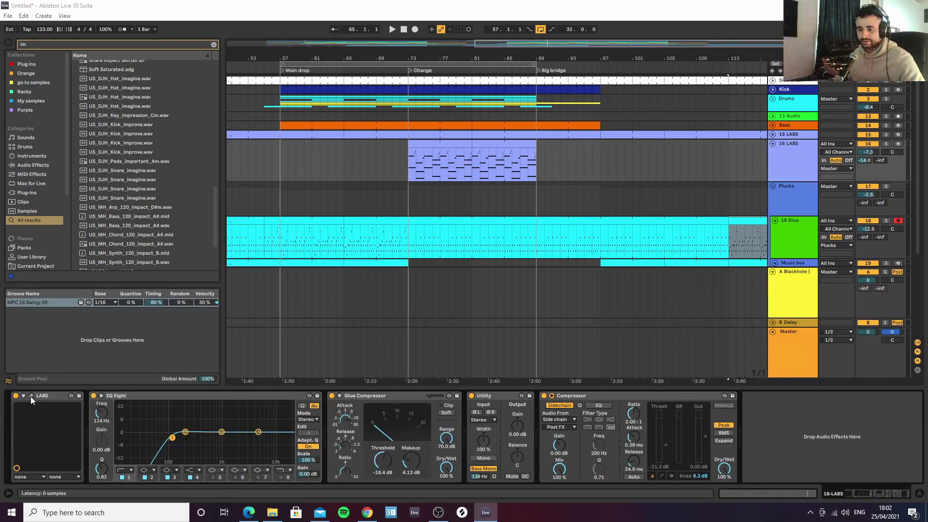
click(31, 396)
click(465, 100)
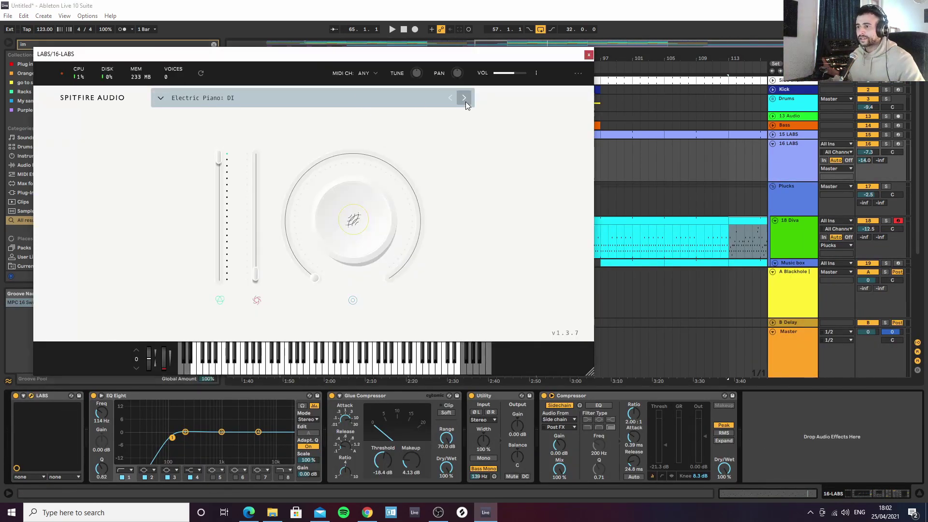
click(462, 98)
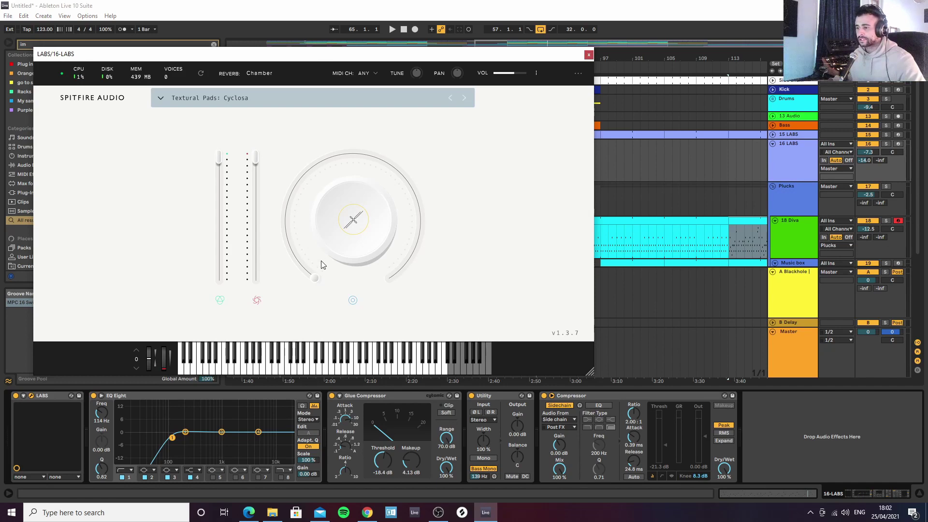
drag(322, 270, 333, 190)
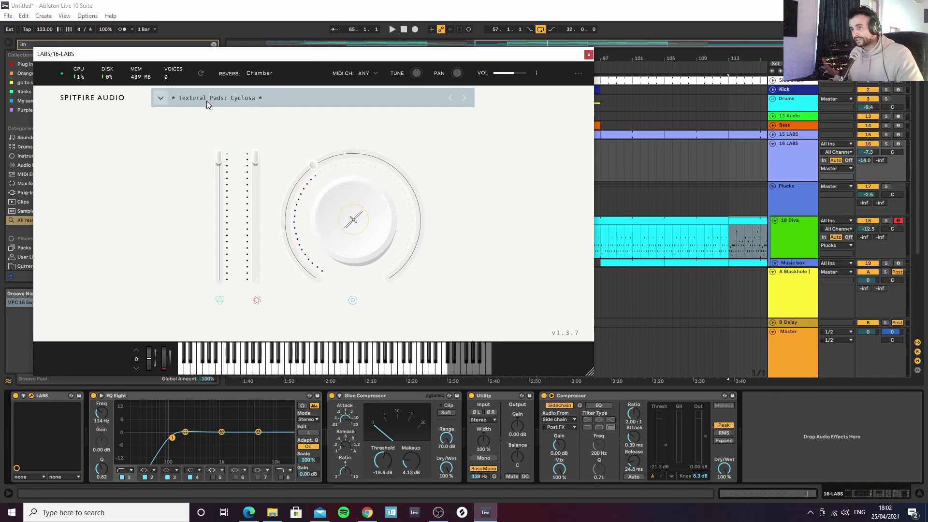
click(588, 55)
drag(561, 53, 526, 52)
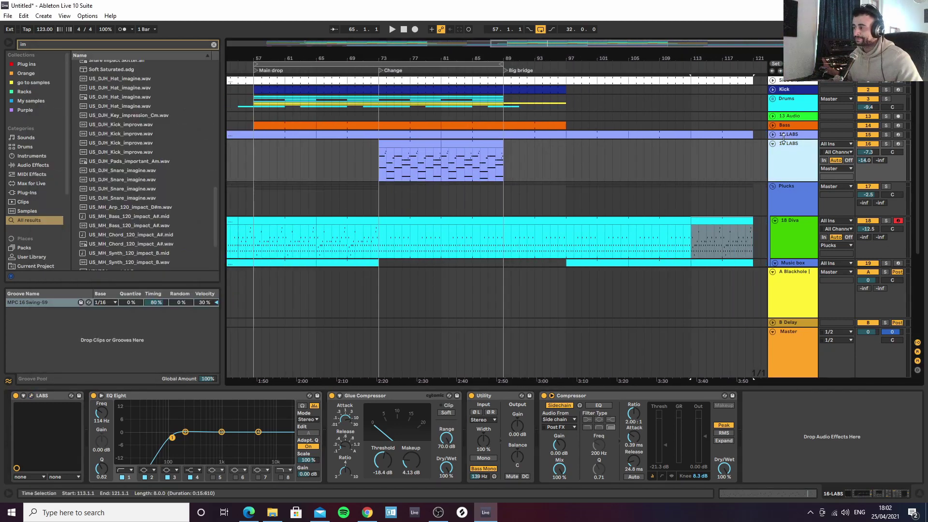
Lower 16 LABS to -10.8 dB and, with it soloed from bar 73, raise its EQ Eight low cut to 383 Hz
drag(875, 154, 875, 160)
click(886, 144)
key(space)
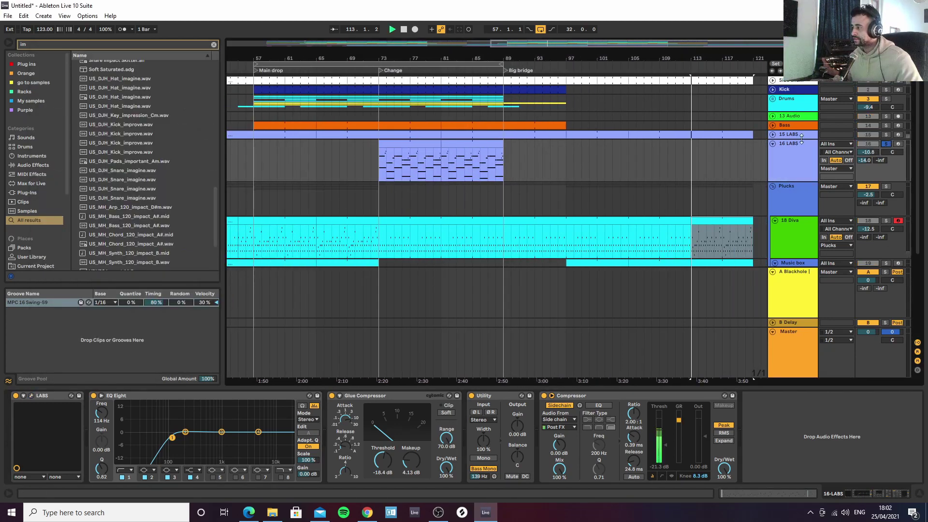
click(382, 165)
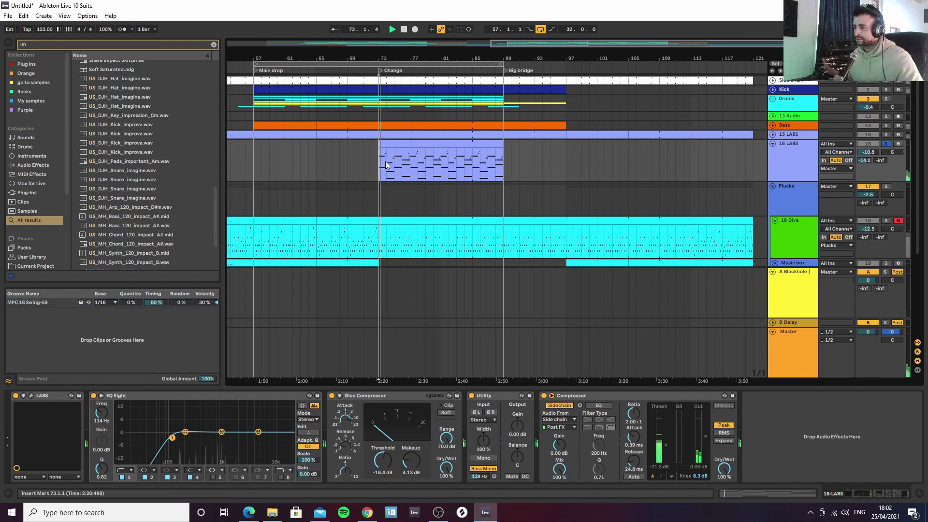
drag(172, 437, 200, 439)
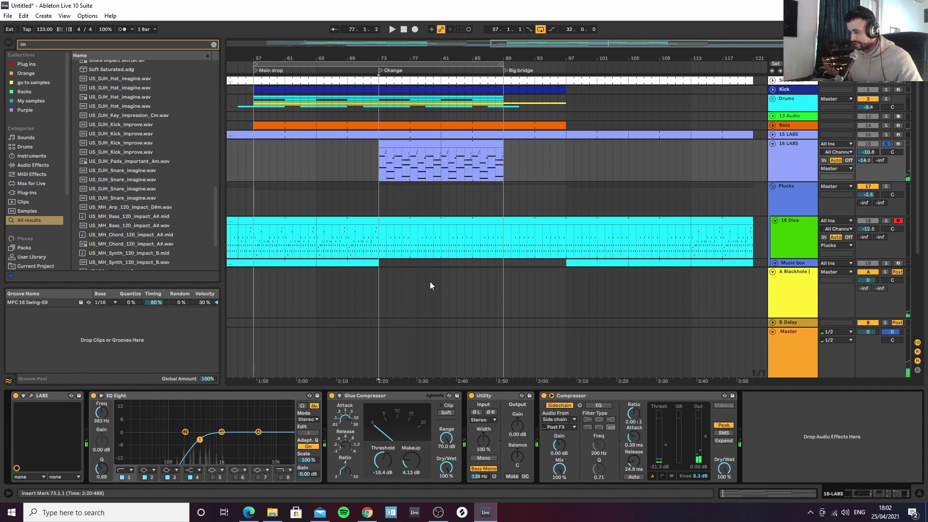
Play the Change section with all tracks and raise the 16 LABS Glue Compressor makeup to 6.83 dB
drag(441, 55, 436, 89)
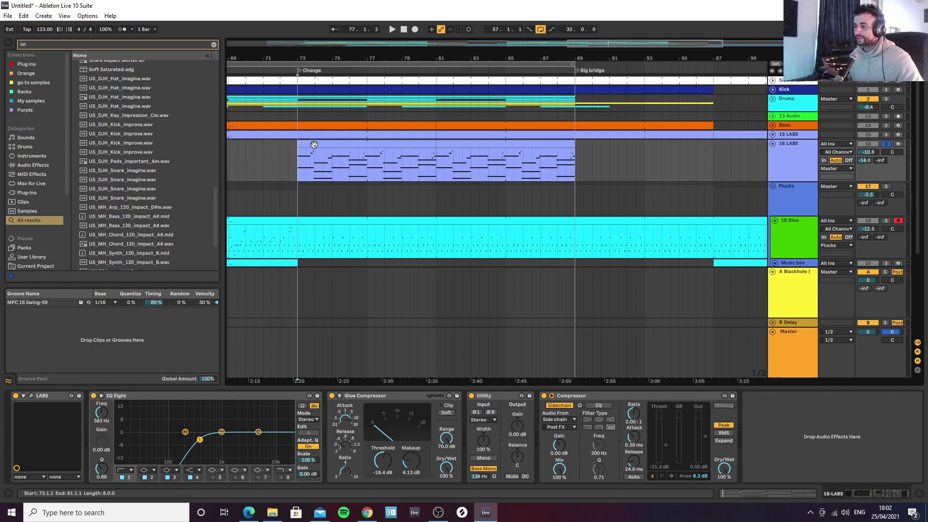
key(space)
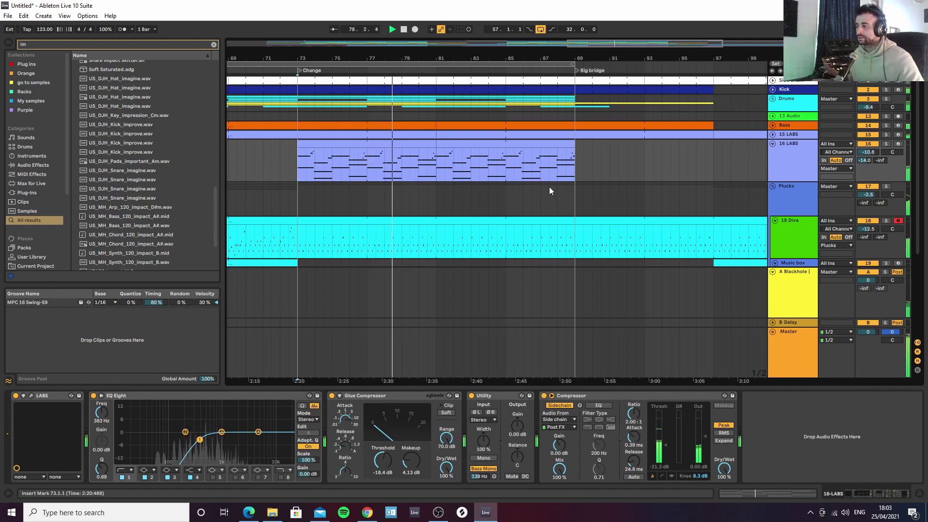
drag(411, 459, 410, 447)
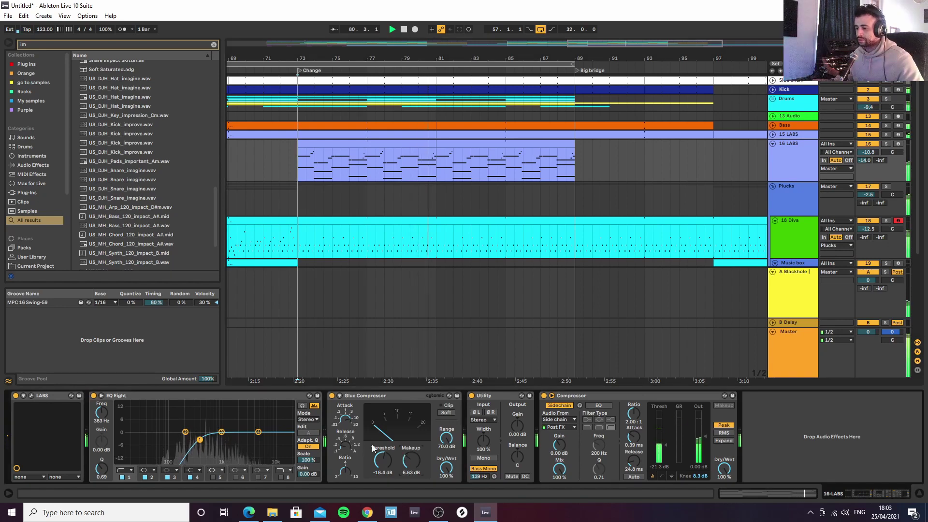
Boost the 16 LABS highs in EQ Eight, with 3.84 dB at about 7.3 kHz, and set its Blackhole send to 0
drag(221, 431, 266, 425)
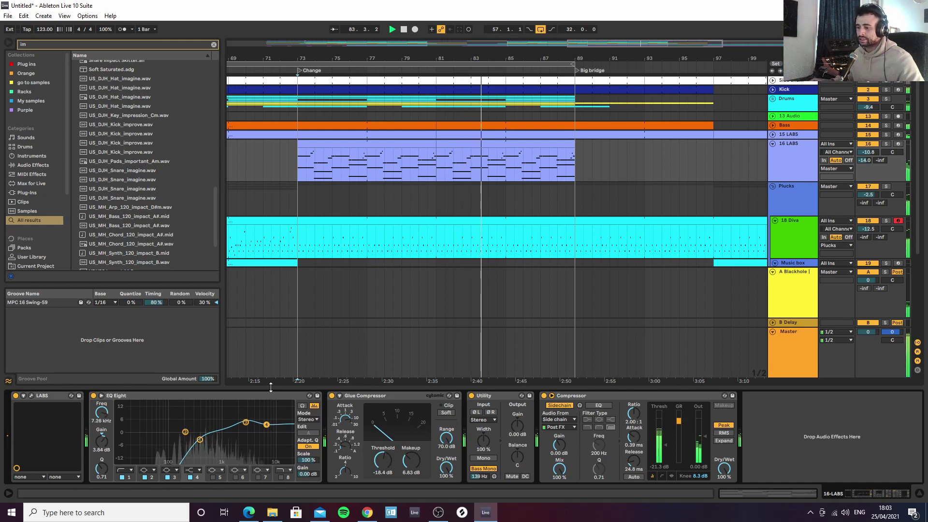
drag(862, 160, 863, 138)
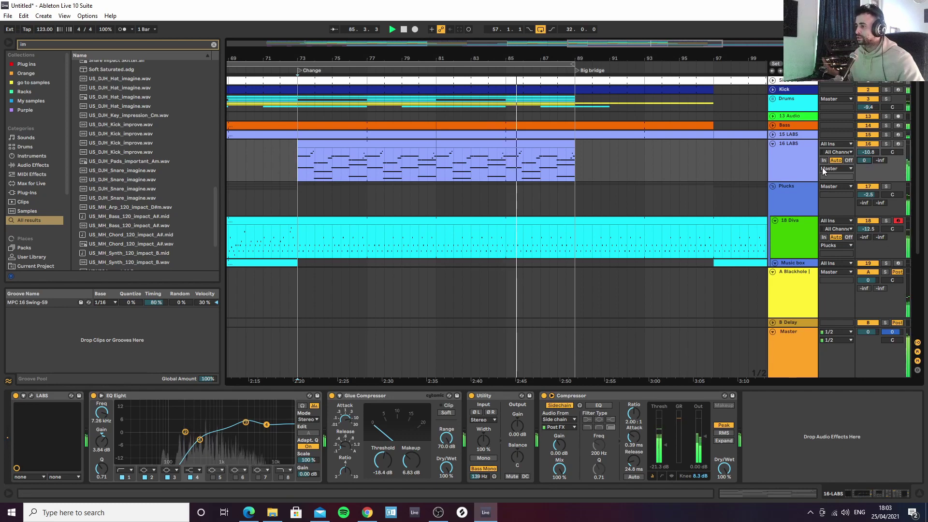
Extend the 16 LABS part and the arrangement loop to bar 109
drag(597, 56, 574, 42)
drag(559, 145, 590, 159)
drag(503, 64, 721, 65)
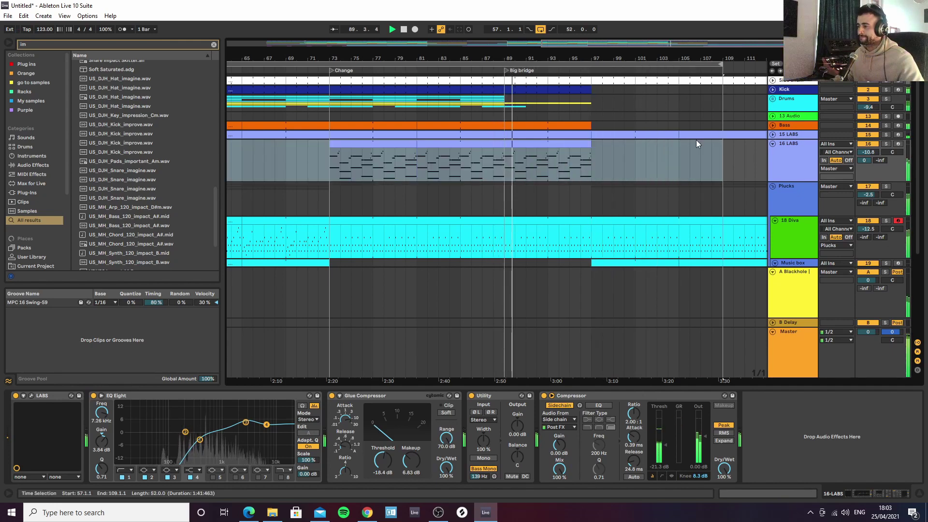
drag(640, 58, 530, 59)
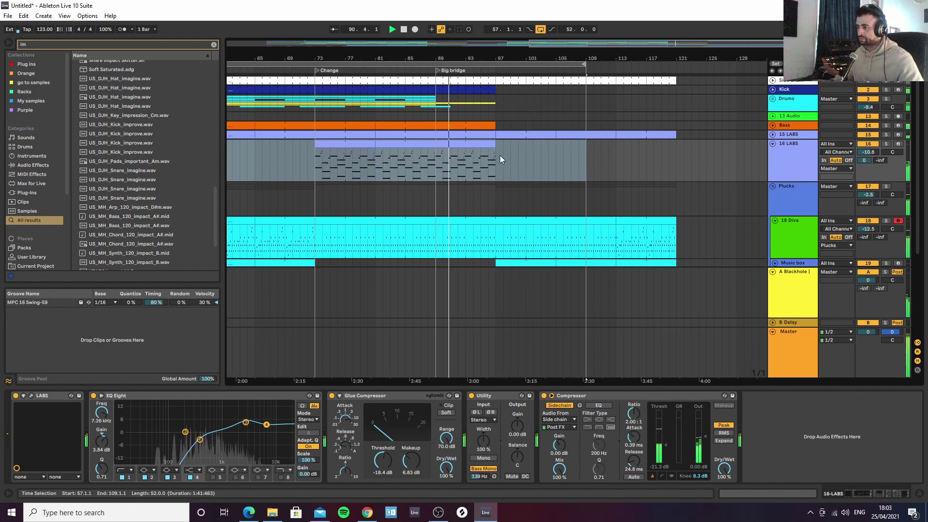
click(493, 143)
drag(495, 143, 586, 144)
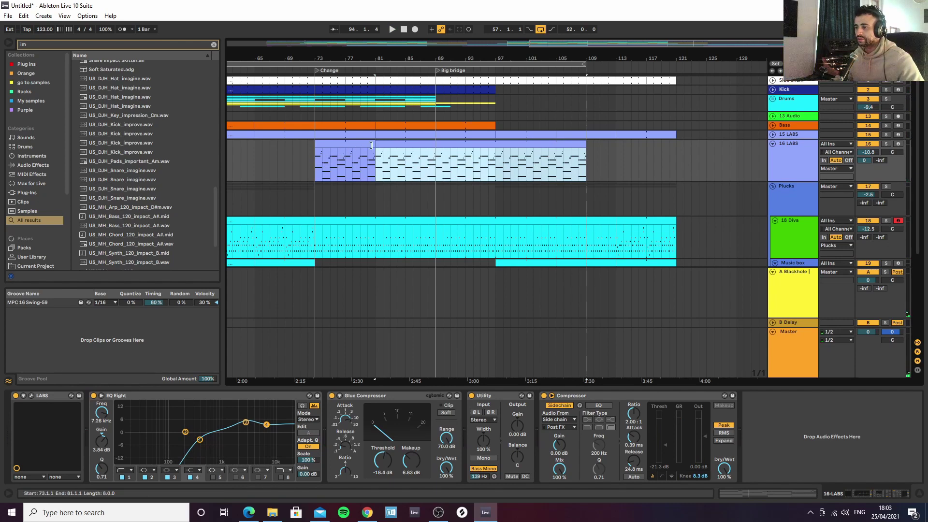
Double the loop of the 16 LABS clip at bar 73 to 8 bars and delete the long E3 notes in its bars 3 and 5
click(315, 164)
key(space)
double_click(326, 144)
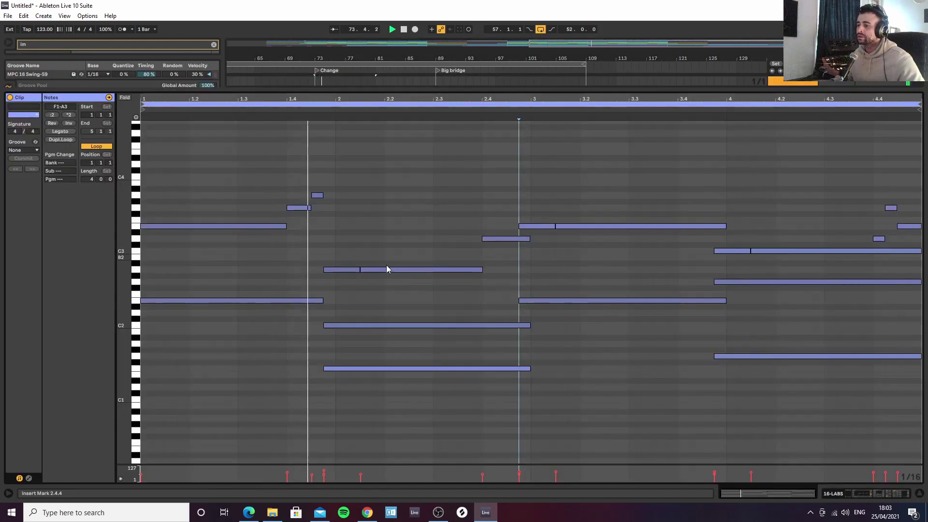
click(73, 141)
click(568, 225)
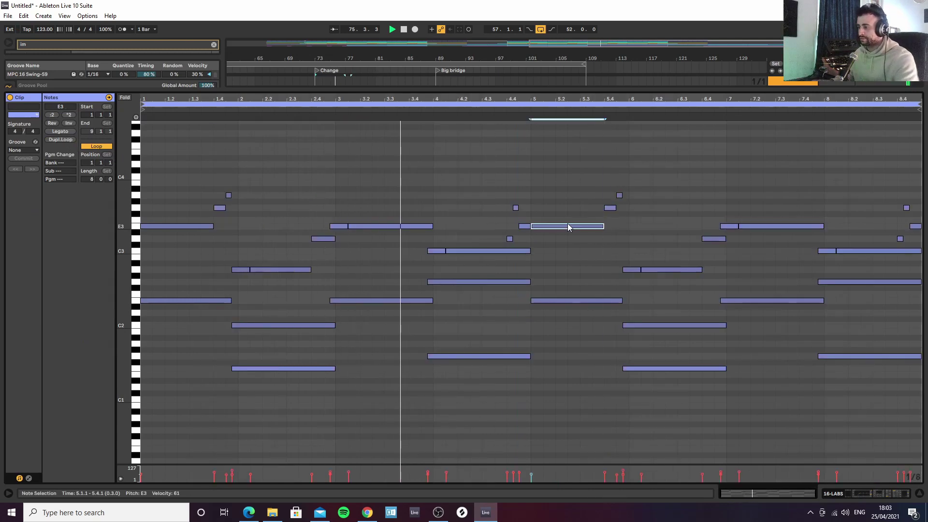
key(Delete)
click(411, 225)
key(Delete)
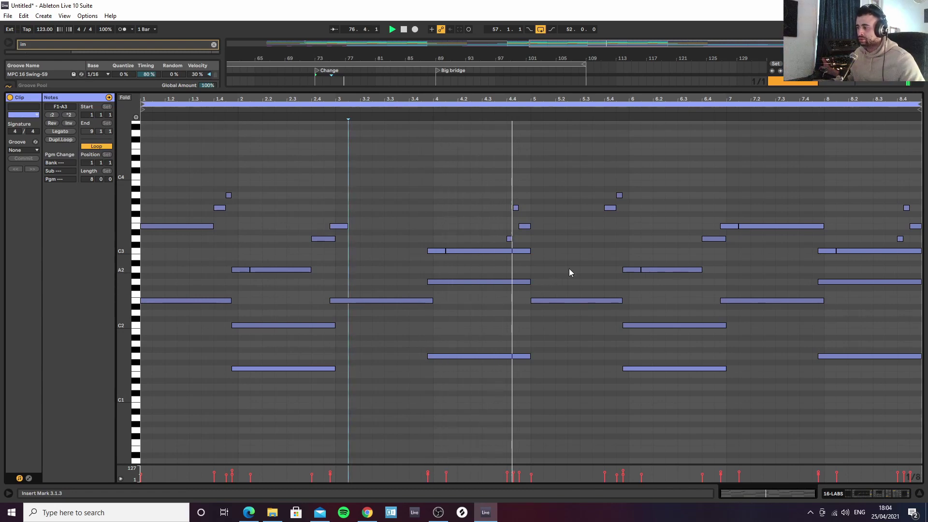
Transpose the E2 note in the clip's bar 5 up to G3
click(578, 300)
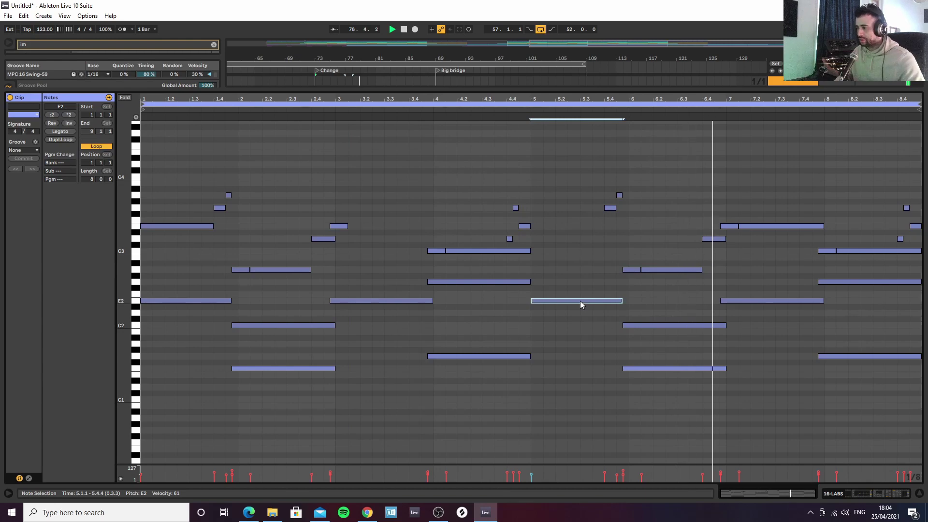
key(shift+Up)
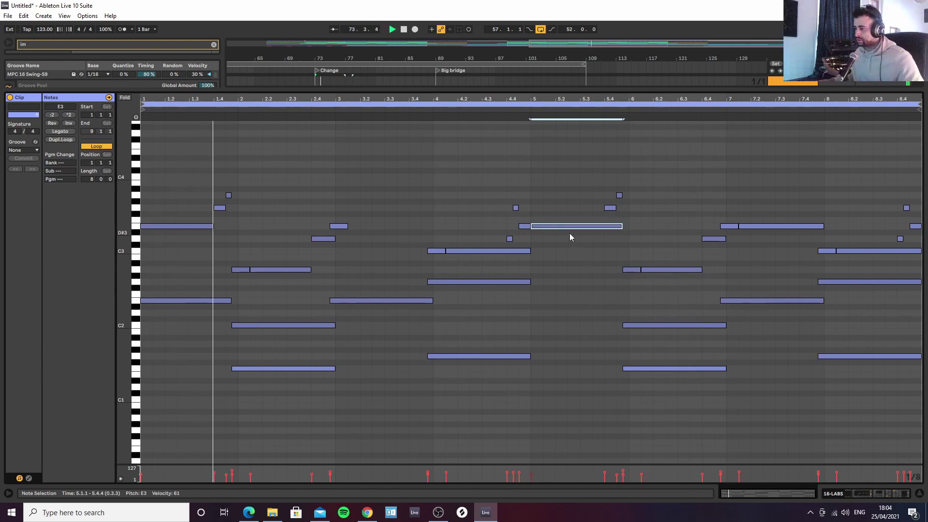
drag(568, 226, 569, 211)
Delete the short upper melody notes around the ends of the clip's bars 2, 4, 5 and 8
drag(495, 238, 529, 215)
key(Delete)
drag(596, 196, 144, 195)
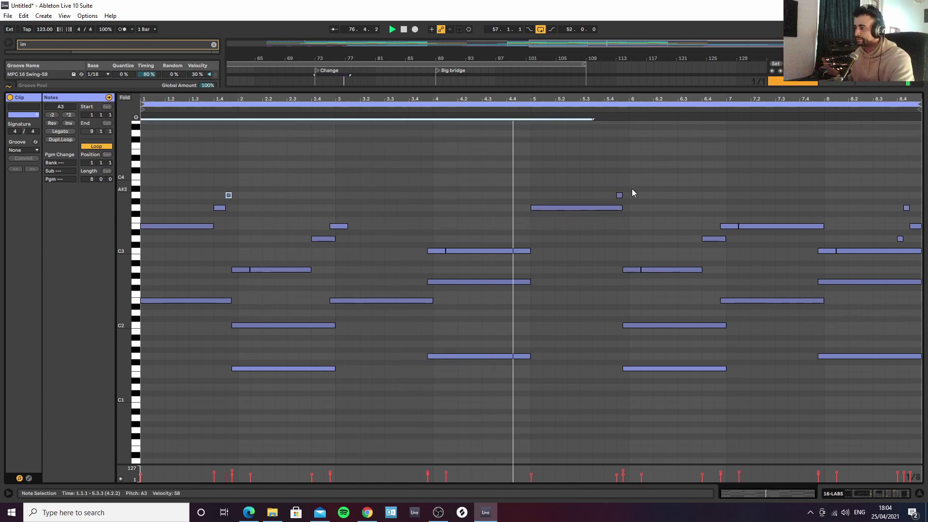
drag(602, 197, 636, 186)
key(Delete)
drag(298, 246, 381, 215)
key(Delete)
drag(883, 244, 923, 203)
key(Delete)
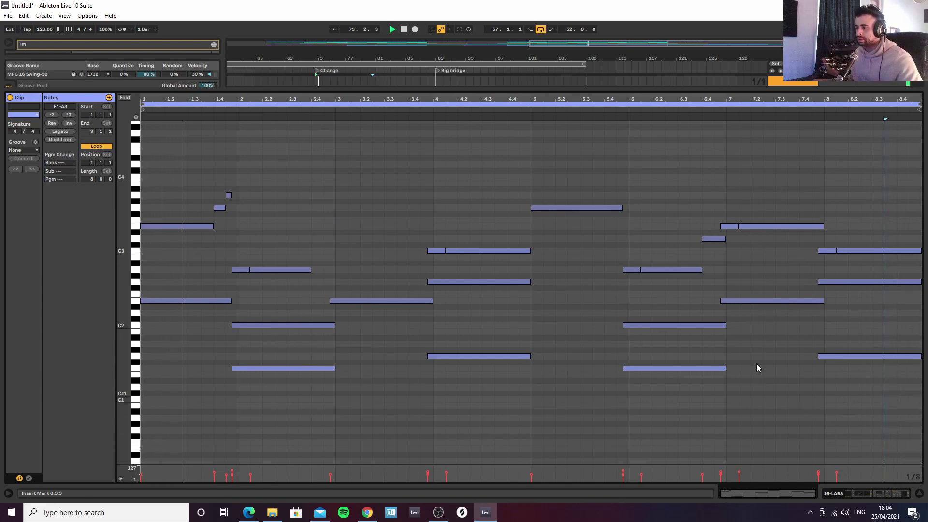
Copy the G3 note in bar 5 to D3 and G2 to form a chord
drag(567, 214, 571, 242)
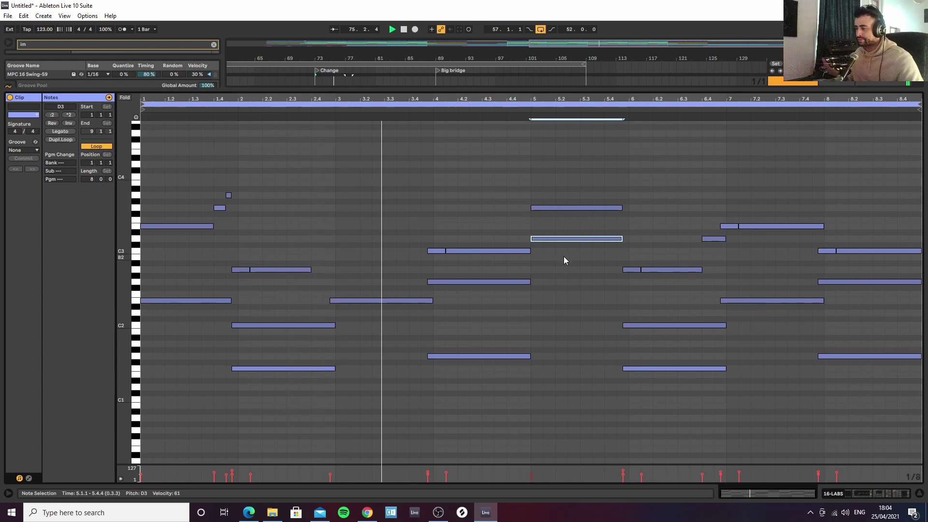
drag(553, 238, 551, 282)
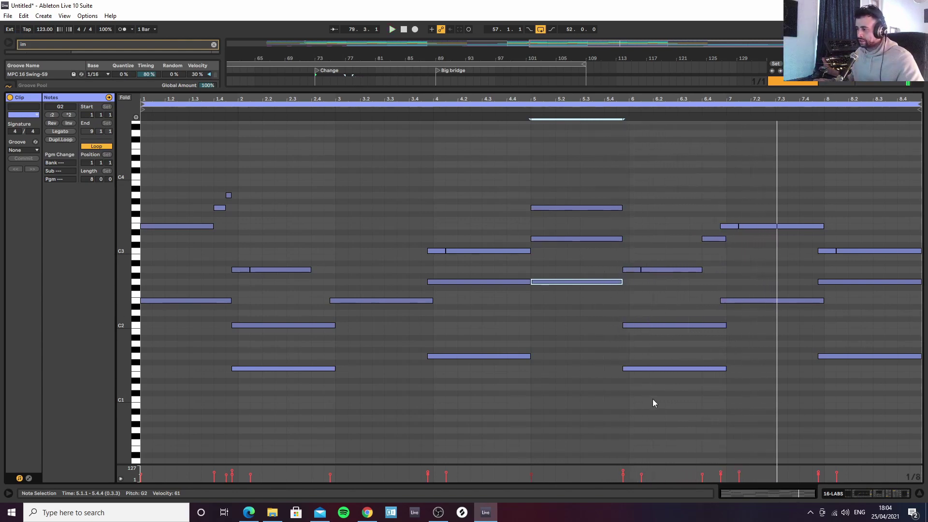
Delete the notes in the clip's bar 6 and lengthen the G2–D3–G3 chord from bar 5 to the start of bar 7
drag(655, 395, 665, 250)
key(Delete)
drag(641, 387, 700, 237)
key(Delete)
drag(606, 315, 726, 208)
key(space)
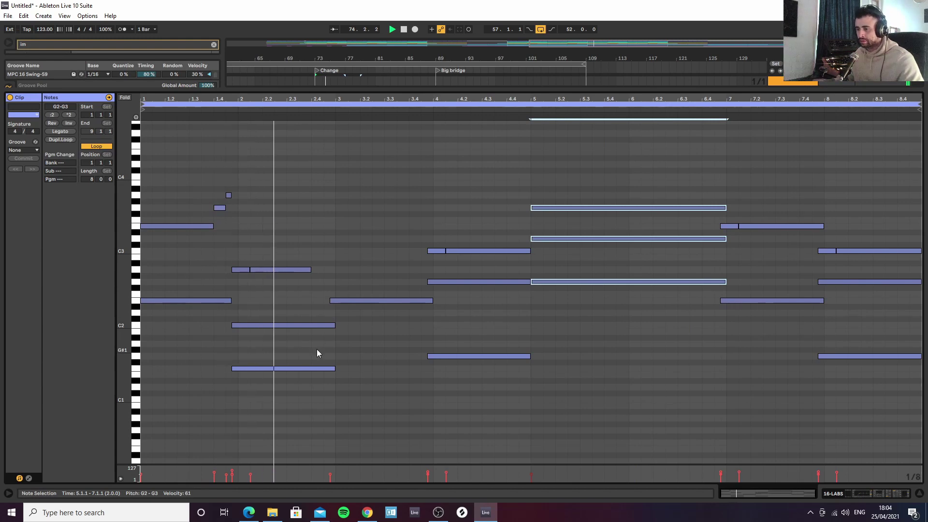
Delete the E2 note in the clip's bar 3 and extend the edited 16 LABS clip to bar 109
click(408, 300)
key(Delete)
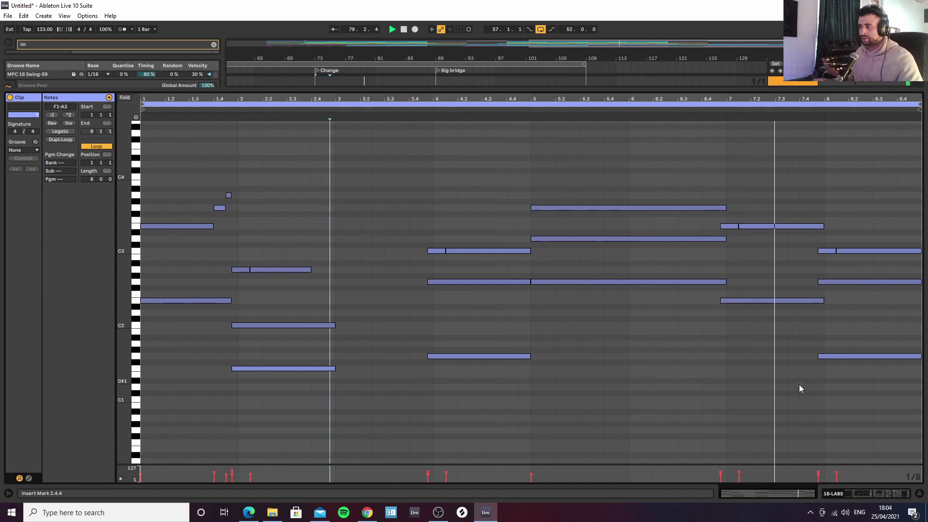
click(918, 493)
drag(380, 118, 586, 117)
mouse_move(466, 57)
mouse_down()
mouse_move(466, 86)
mouse_move(467, 69)
mouse_up()
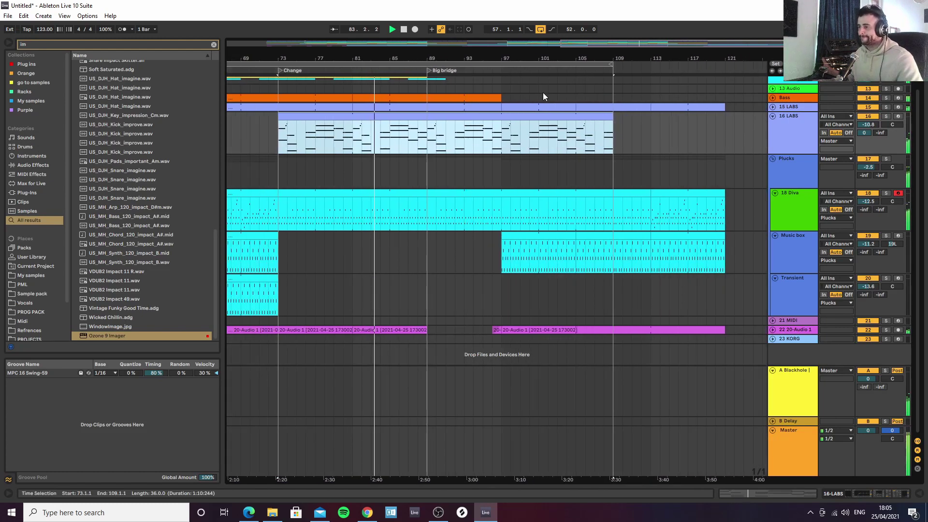
Review the notes of the edited 16 LABS clip and show that track's device chain
double_click(377, 119)
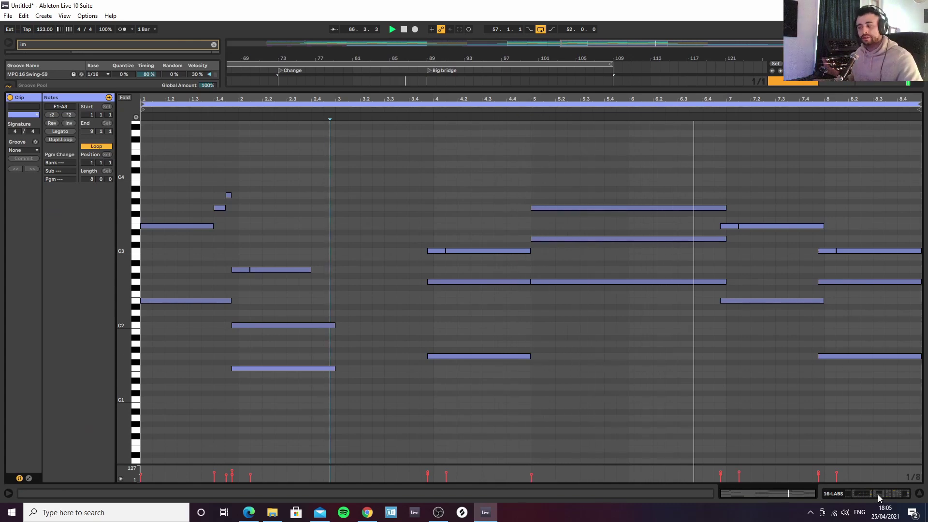
click(919, 494)
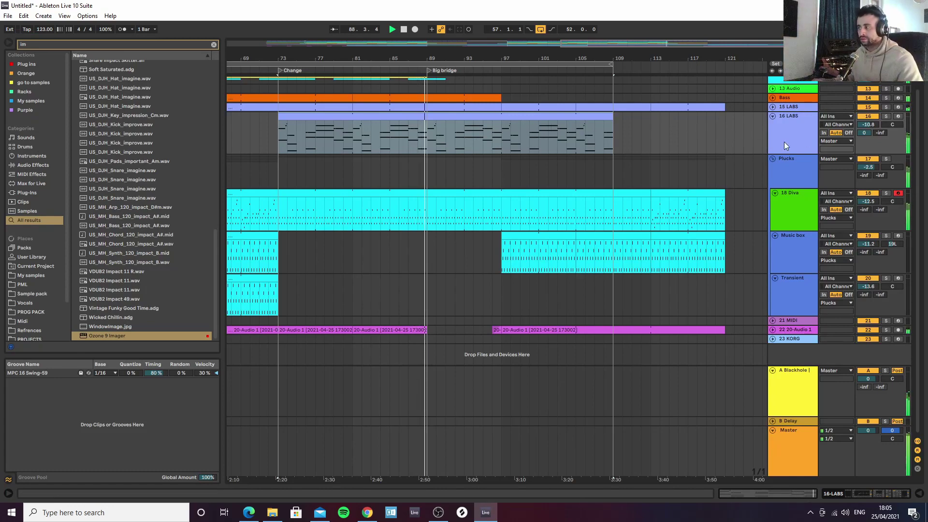
click(795, 374)
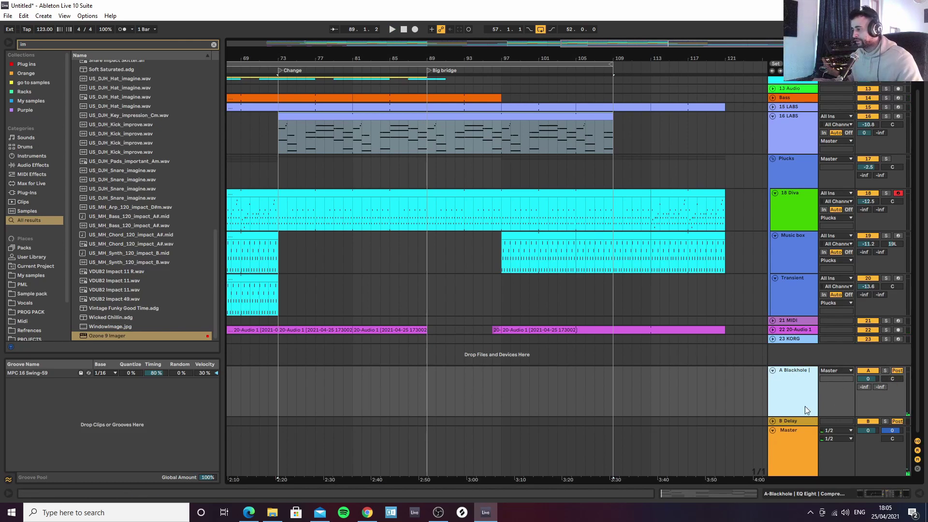
click(804, 135)
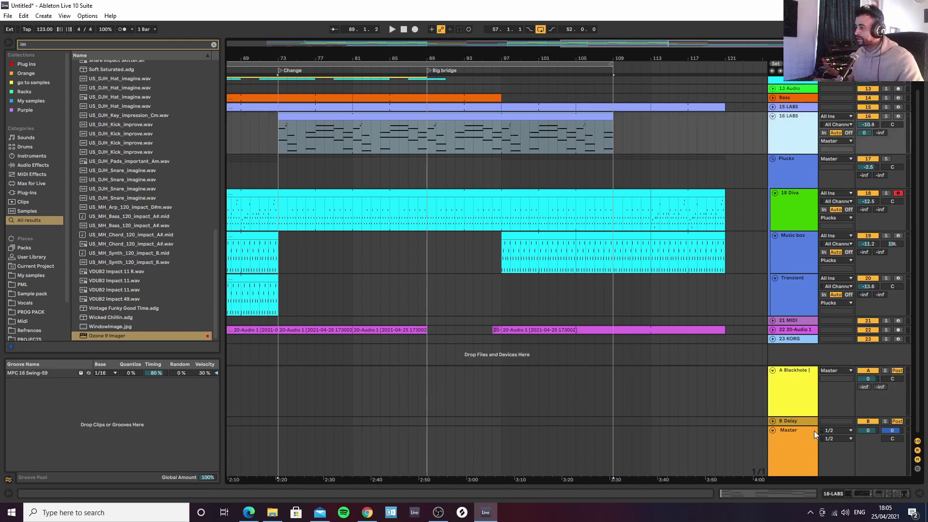
click(857, 494)
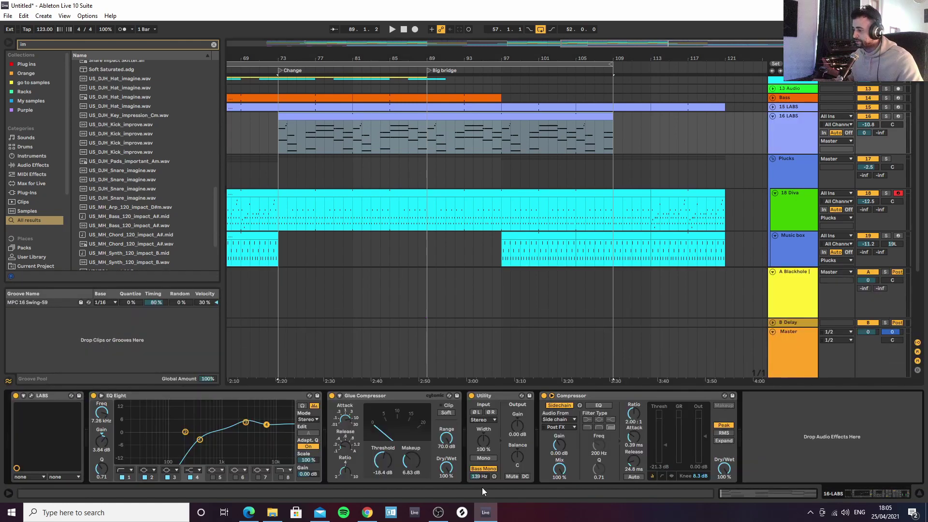
Lower the reverb of the Cyclosa pad in the 16 LABS instrument to roughly a fifth of its range and play the track
click(32, 396)
mouse_move(366, 216)
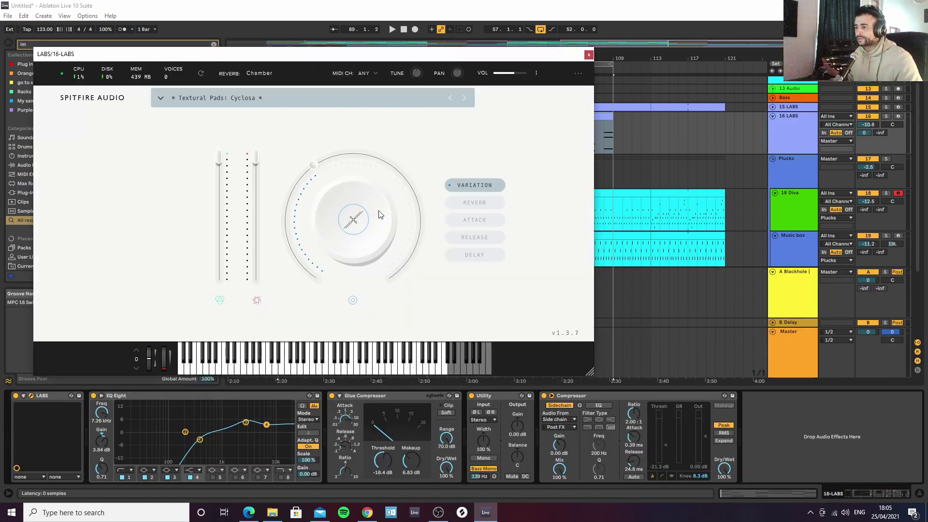
click(471, 204)
drag(359, 159, 311, 212)
key(space)
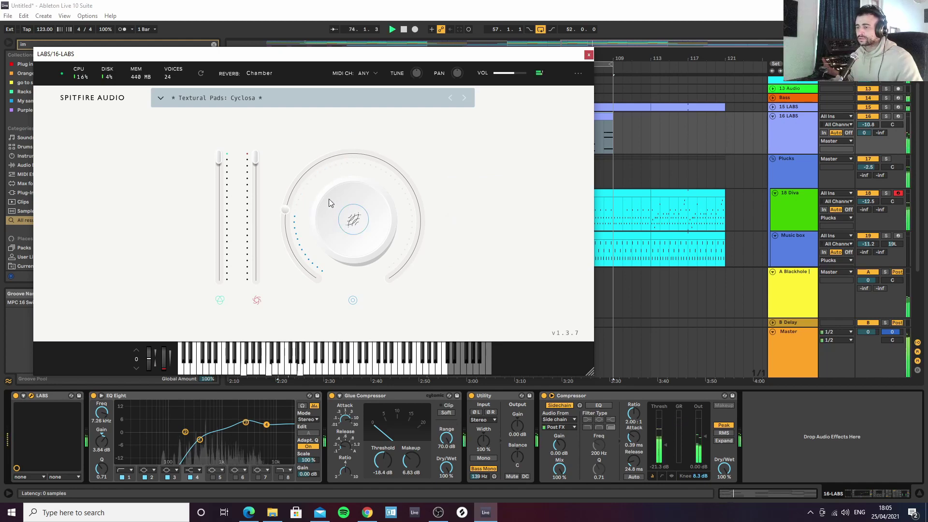
Set the Cyclosa pad's variation to about 50%, close the instrument window, and listen to the pad in the arrangement
click(360, 218)
click(474, 185)
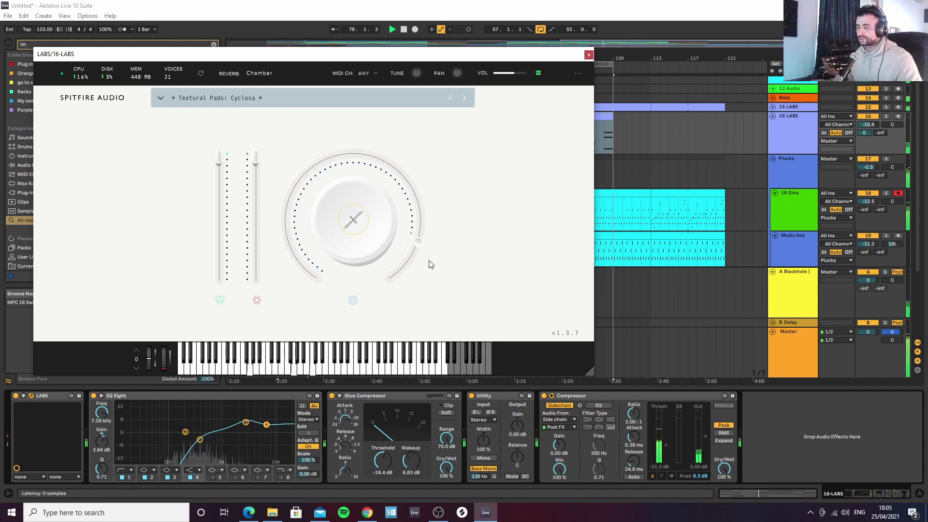
drag(418, 248, 418, 250)
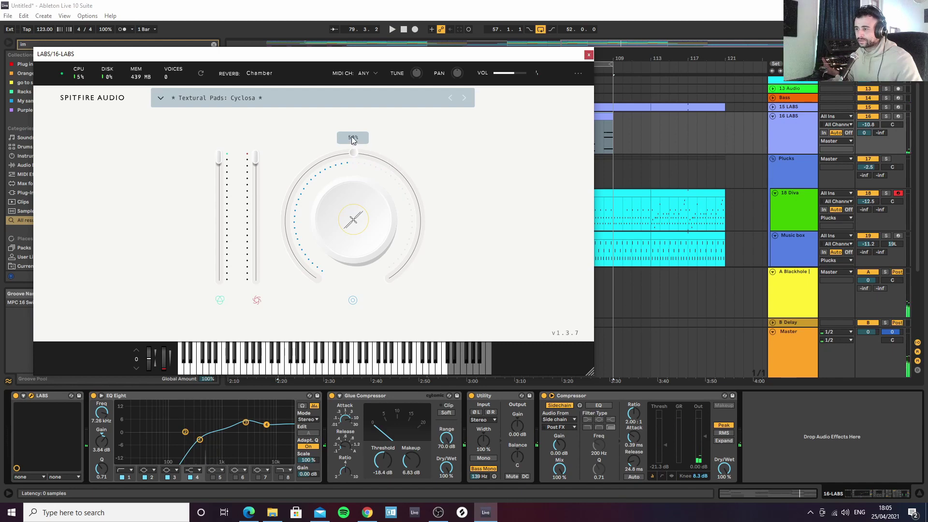
click(588, 55)
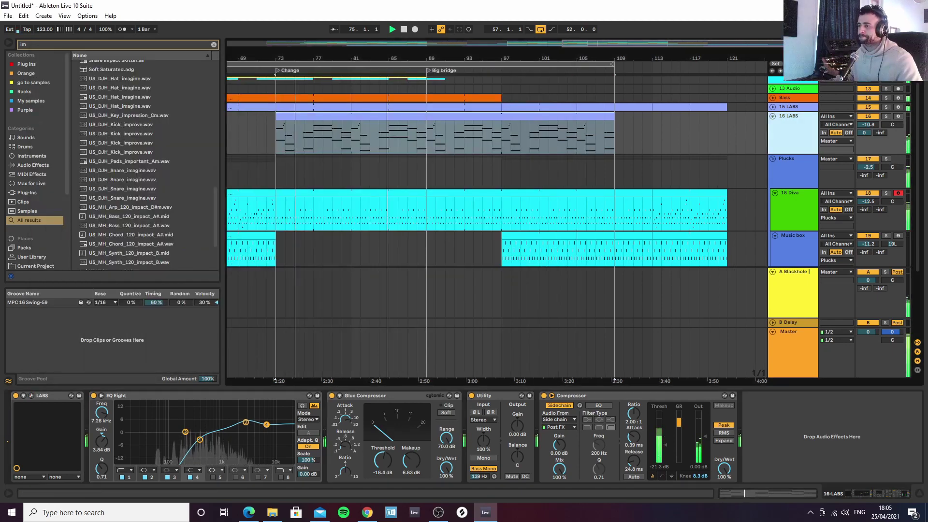
drag(380, 59, 378, 53)
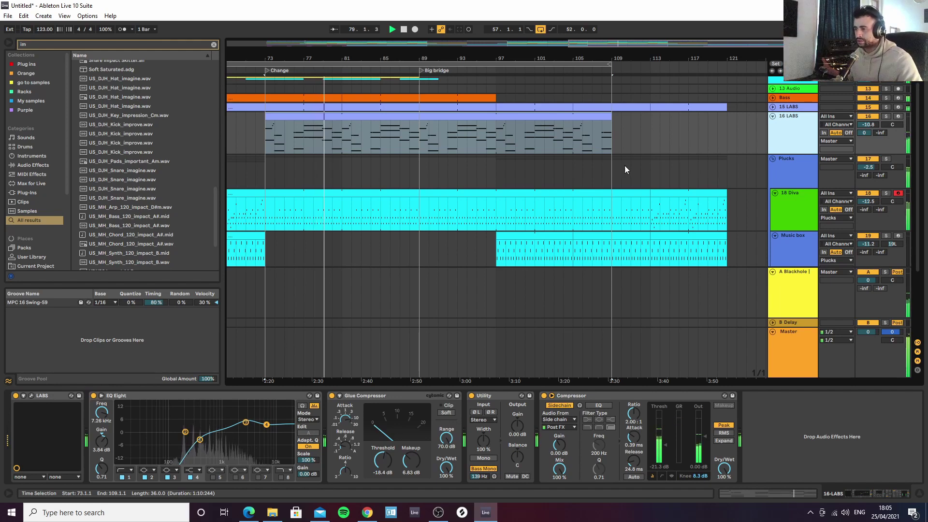
Copy the Diva part from bars 73 to 97 onto the Music box track and transpose the first clip's notes
drag(393, 55, 520, 55)
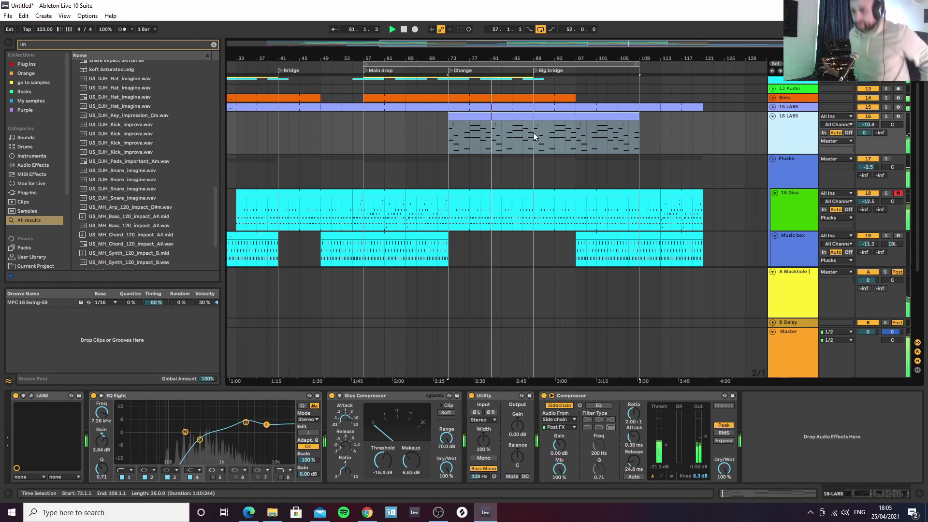
scroll(531, 130, down, 3)
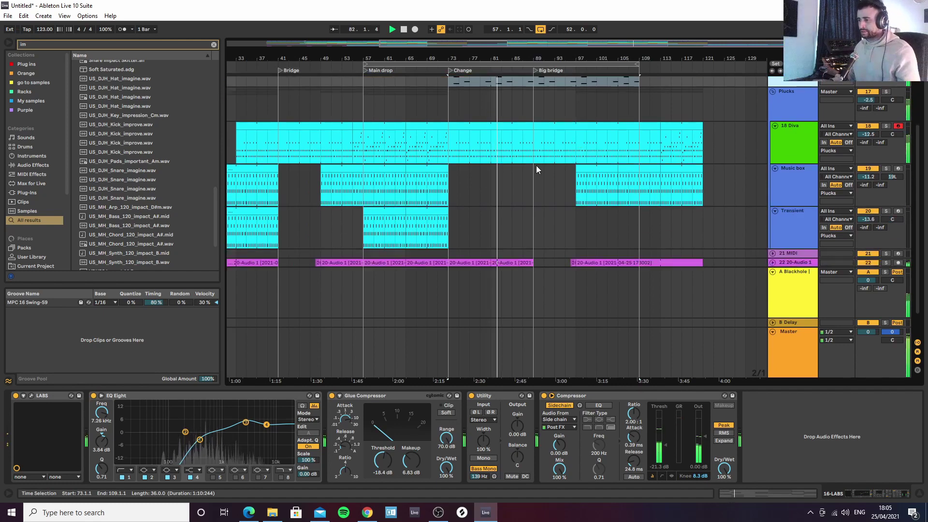
drag(451, 145, 577, 145)
key(Down)
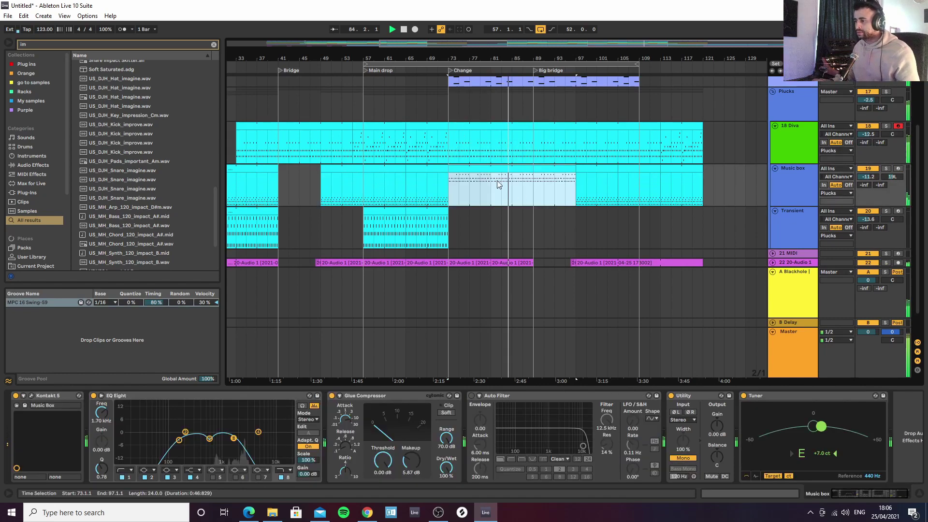
double_click(524, 187)
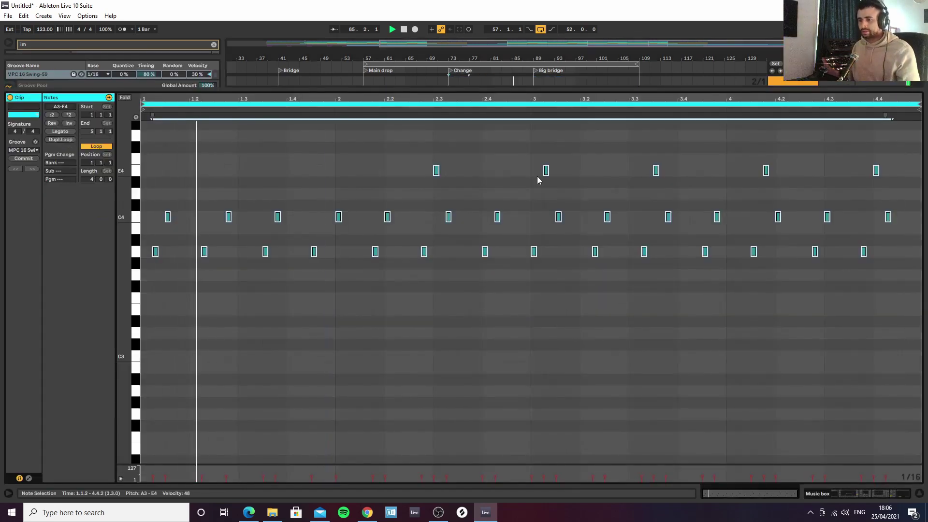
click(919, 493)
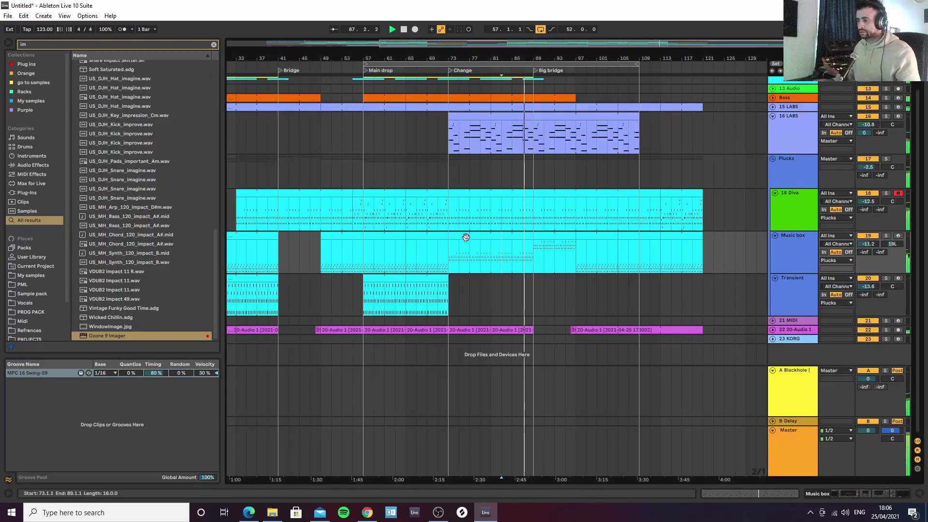
Trim the copied Music box part to start at bar 81 and extend the clip at bar 97 back over it
drag(450, 236, 491, 237)
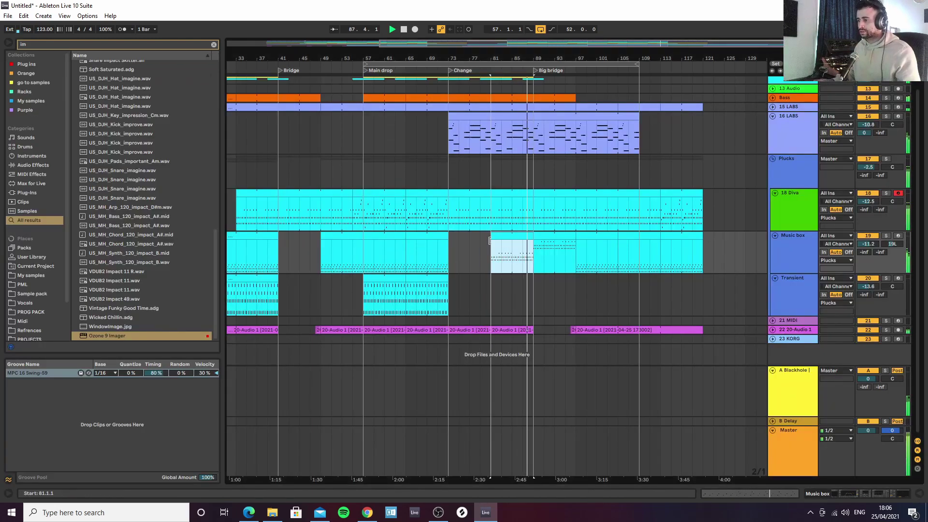
click(548, 238)
drag(531, 238, 491, 240)
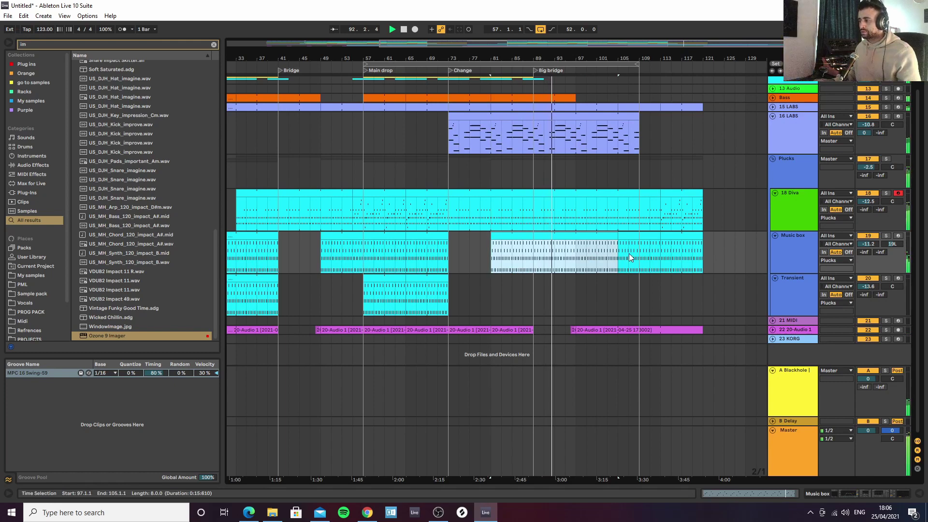
Copy the Music box part from bars 81 to 105 onto the Transient track and transpose all its notes up an octave
drag(574, 240, 577, 279)
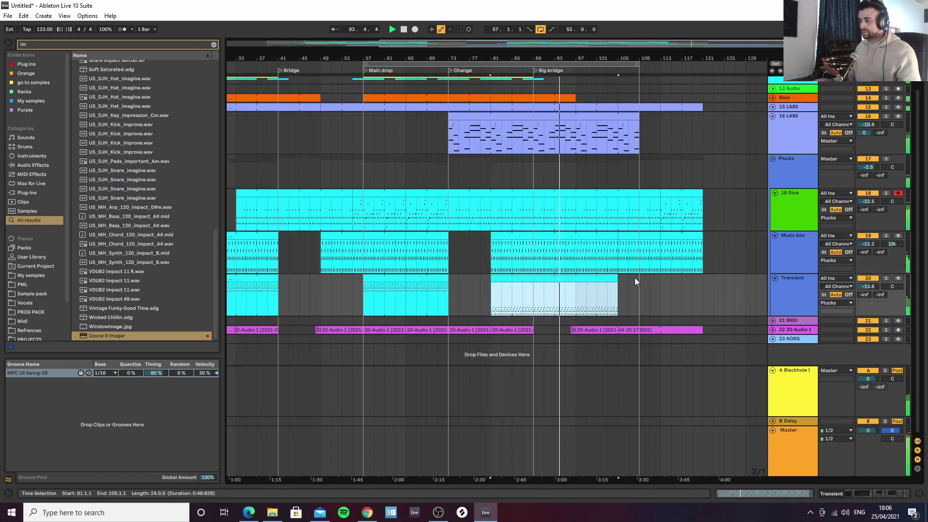
double_click(572, 279)
key(ctrl+a)
key(shift+Up)
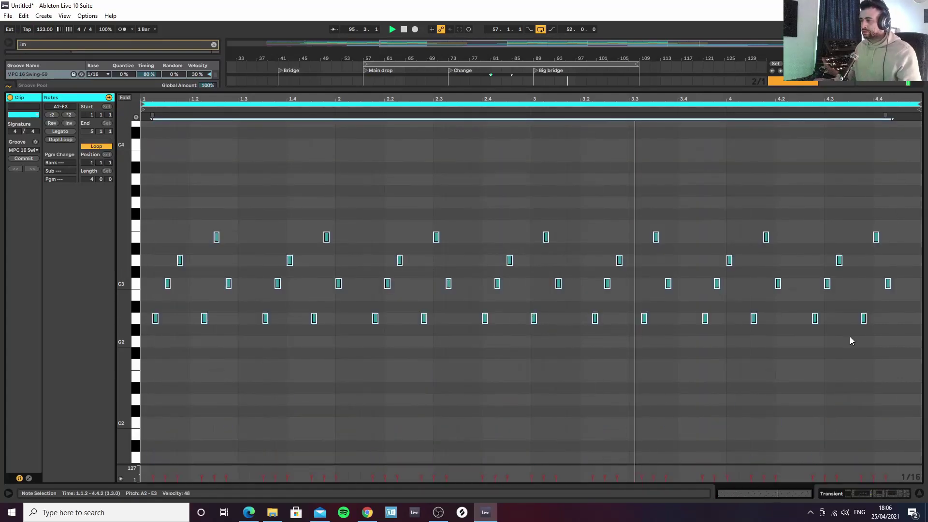
click(920, 493)
Listen to the Transient track's new part in solo, and switch its solo off again
drag(388, 278, 614, 281)
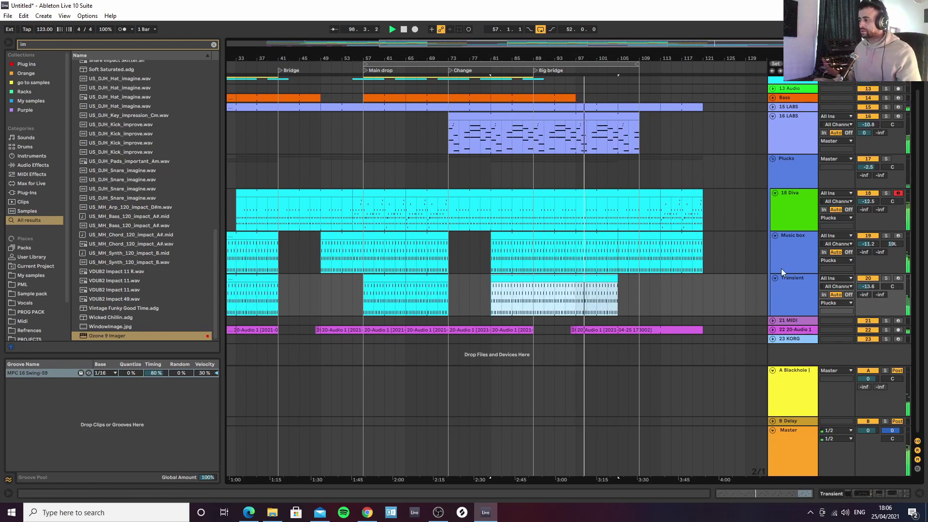
click(886, 278)
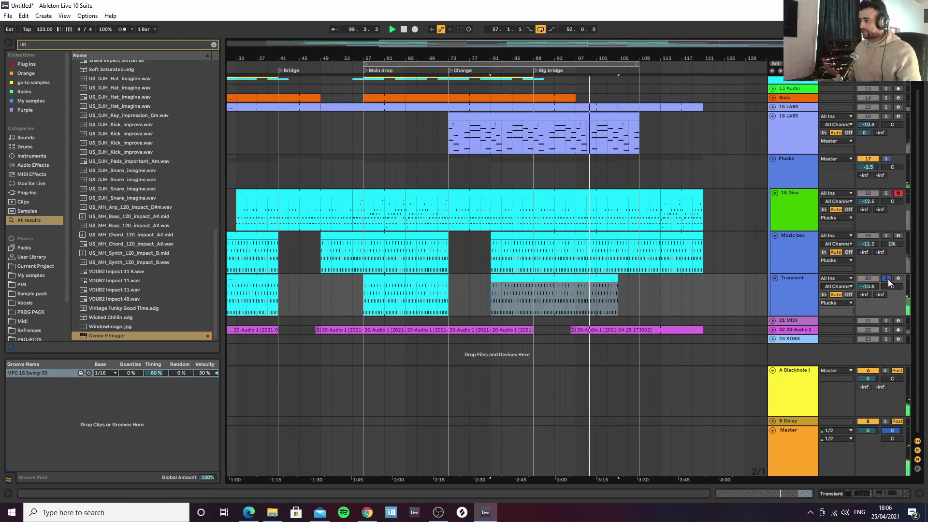
click(886, 279)
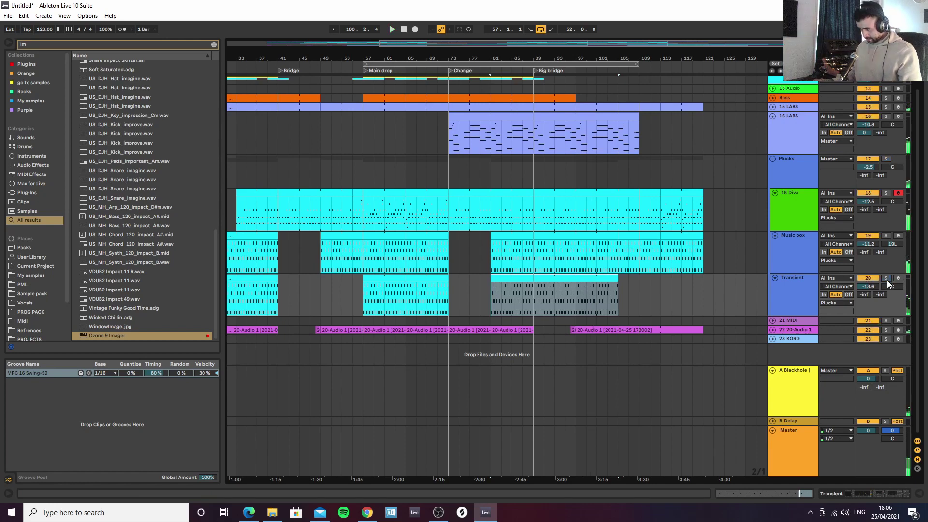
Play from bar 89 and raise the Plucks Auto Filter frequency automation point at bar 97 to about 2.38 kHz
click(796, 171)
key(a)
key(space)
drag(525, 56, 452, 118)
click(469, 160)
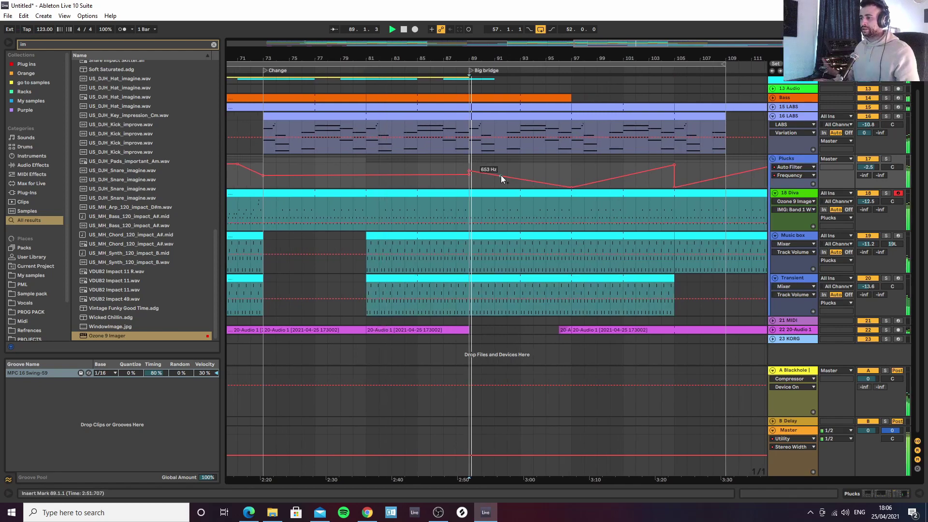
drag(526, 58, 532, 7)
drag(553, 186, 552, 171)
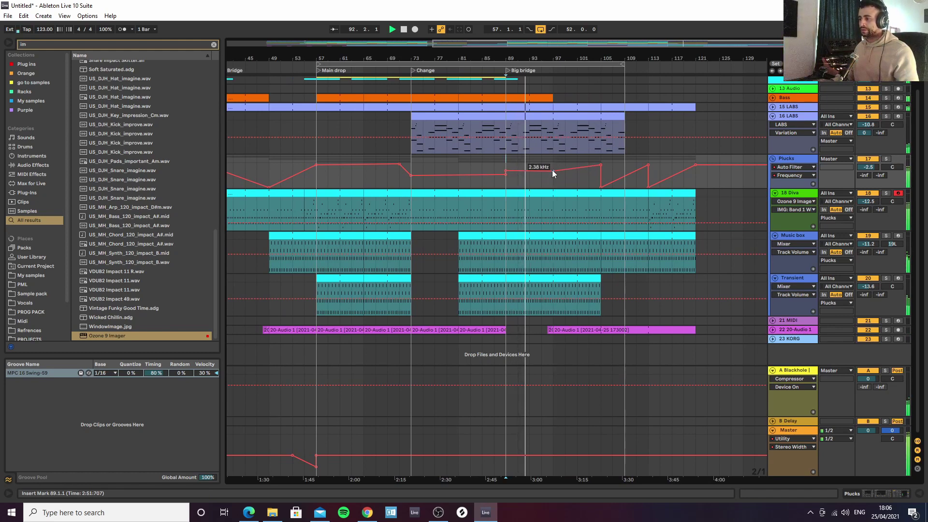
Move the Plucks filter automation peak from bar 105 to bar 109, keeping it at 12.5 kHz
drag(594, 59, 607, 54)
drag(614, 165, 634, 164)
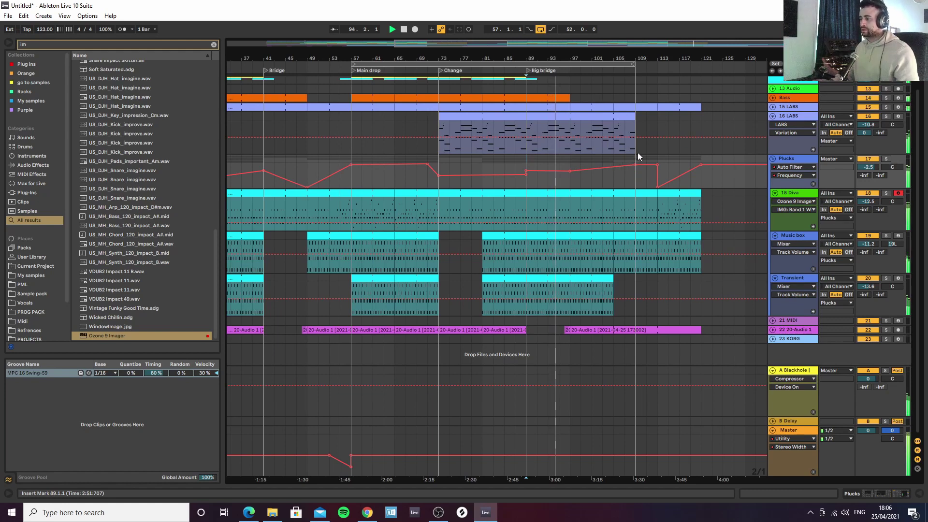
drag(651, 59, 562, 133)
mouse_move(561, 166)
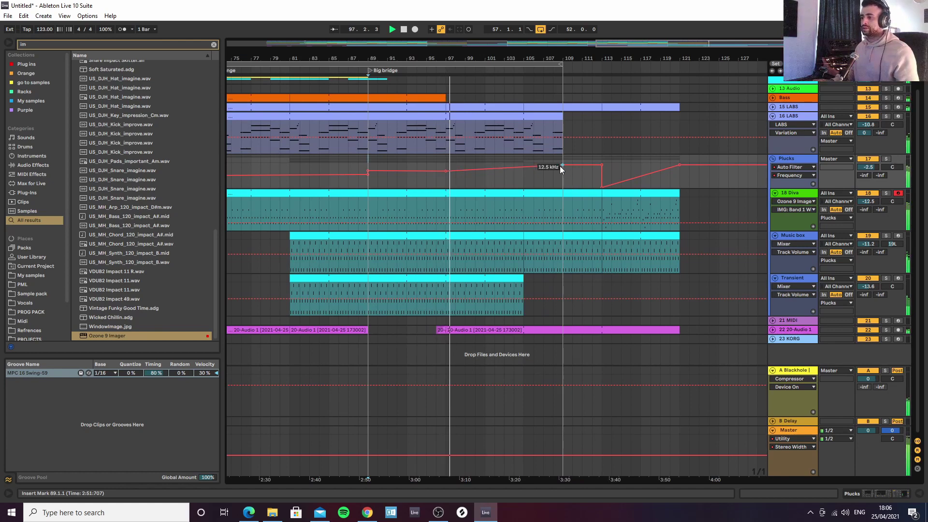
Move the Diva's closing section back to bars 101 to 109 and delete bars 109 to 121 on tracks 15 LABS through 23 KORG
drag(665, 197, 555, 209)
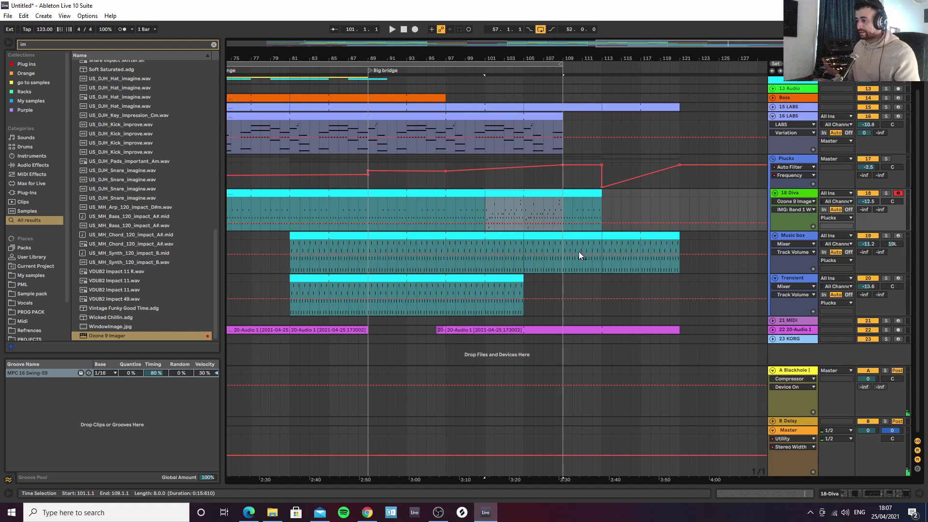
key(a)
drag(565, 338, 680, 101)
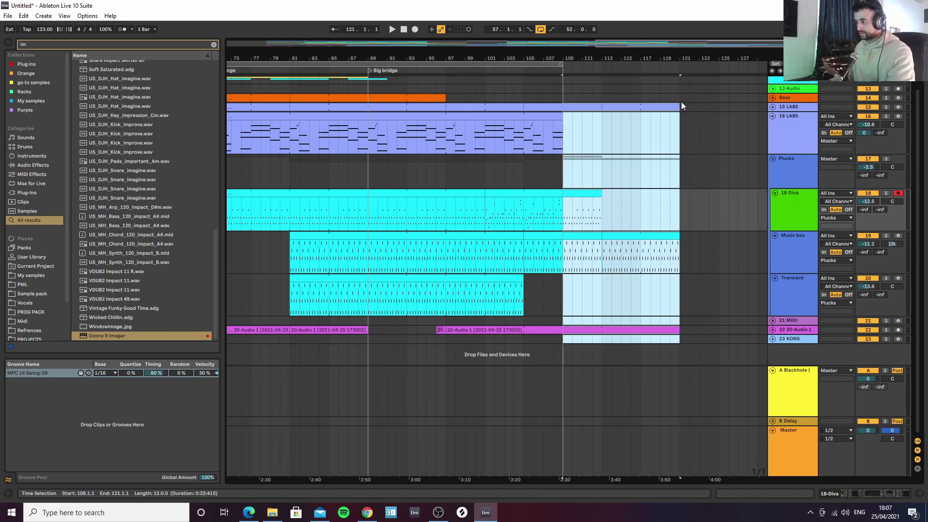
key(Delete)
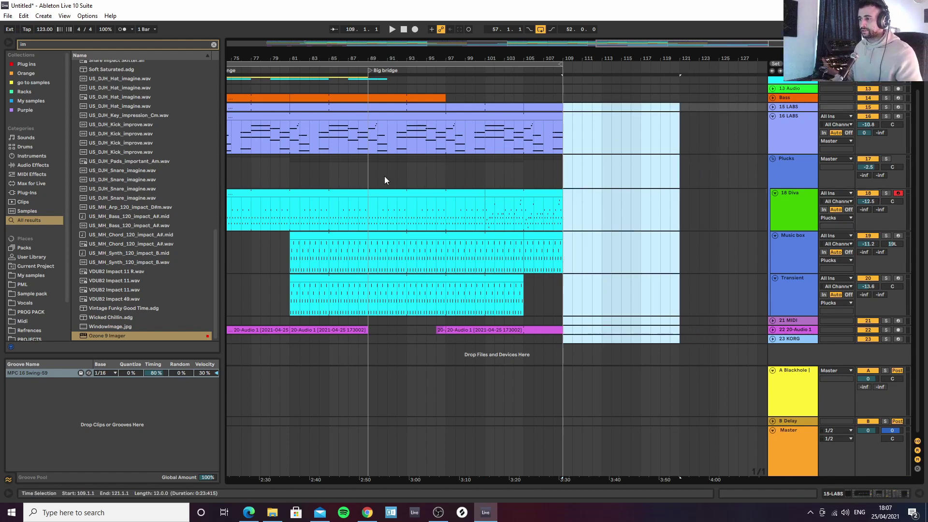
Play from bar 89 and automate the Echo on the 22 20-Audio 1 track to switch on just before bar 97
click(369, 183)
key(space)
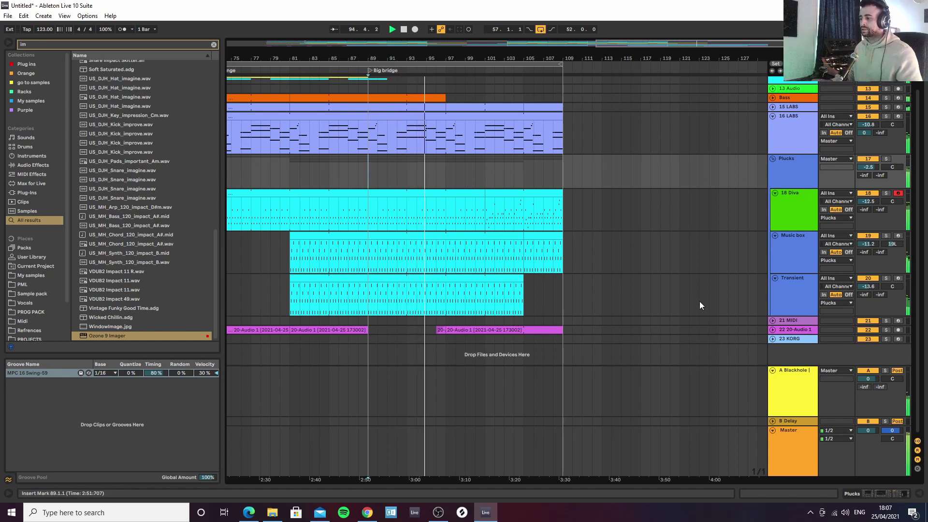
click(775, 330)
scroll(773, 358, down, 1)
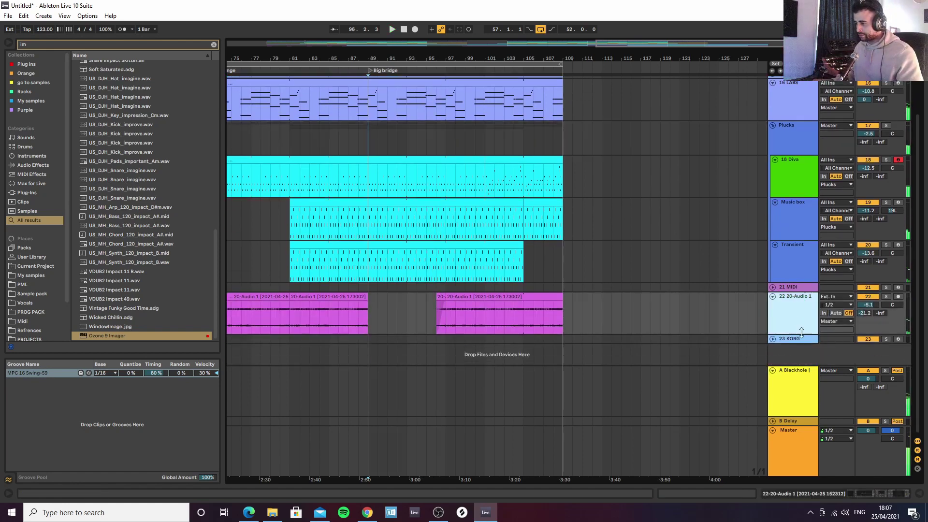
click(857, 490)
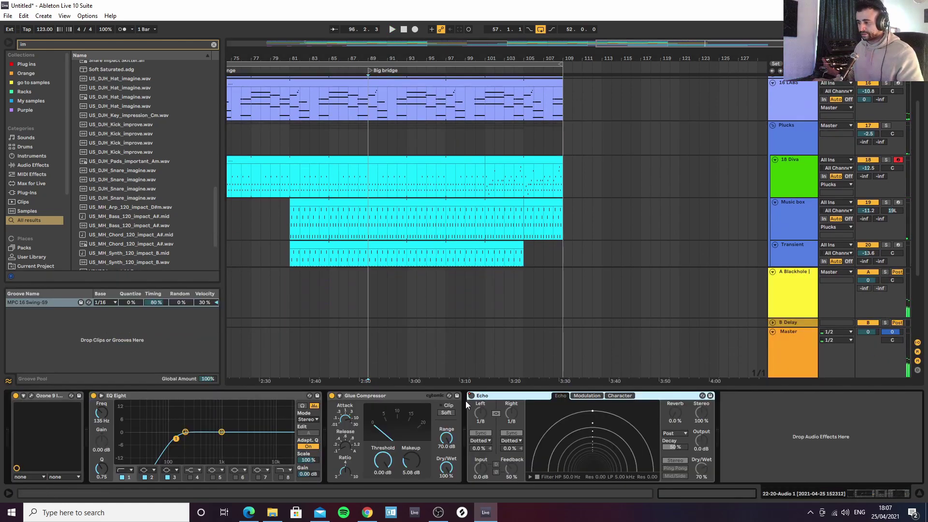
key(a)
scroll(490, 256, down, 4)
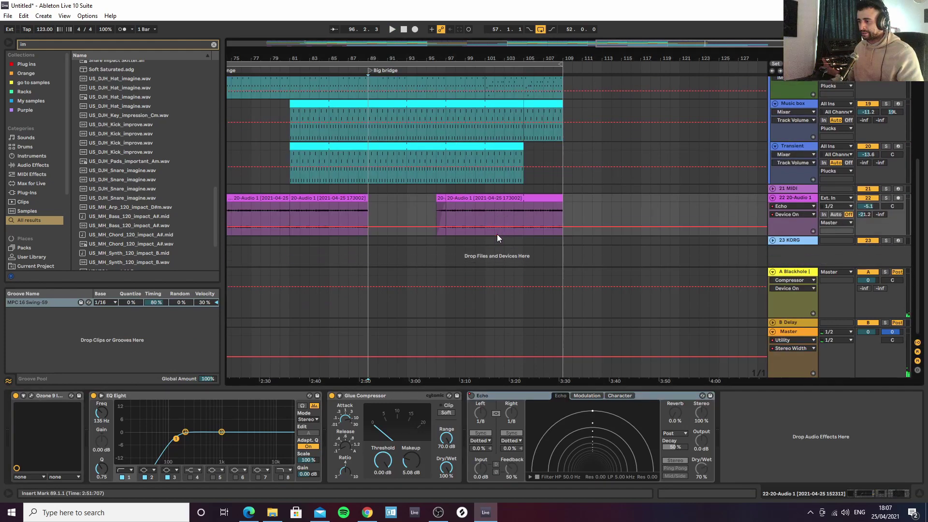
drag(439, 228, 439, 209)
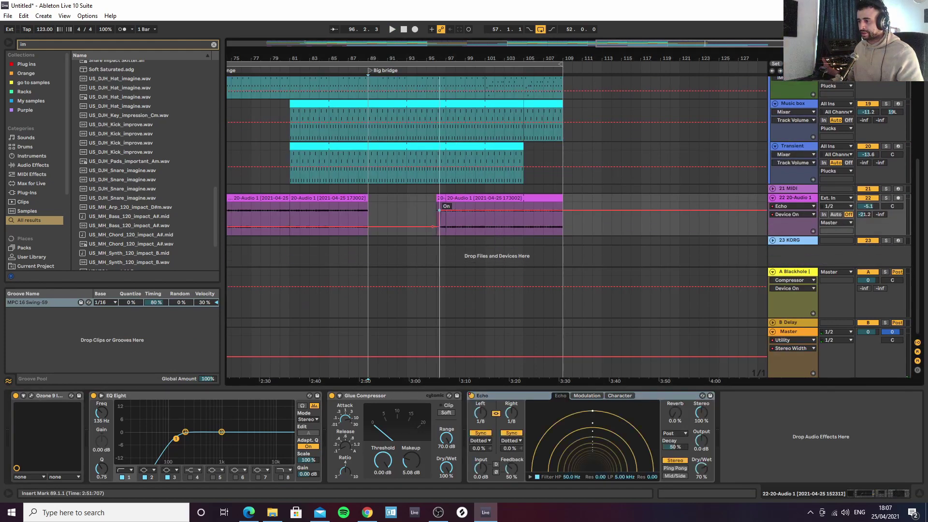
Automate the Echo's Feedback to ramp up from 50% at bar 96 to a higher level at bar 109
click(511, 468)
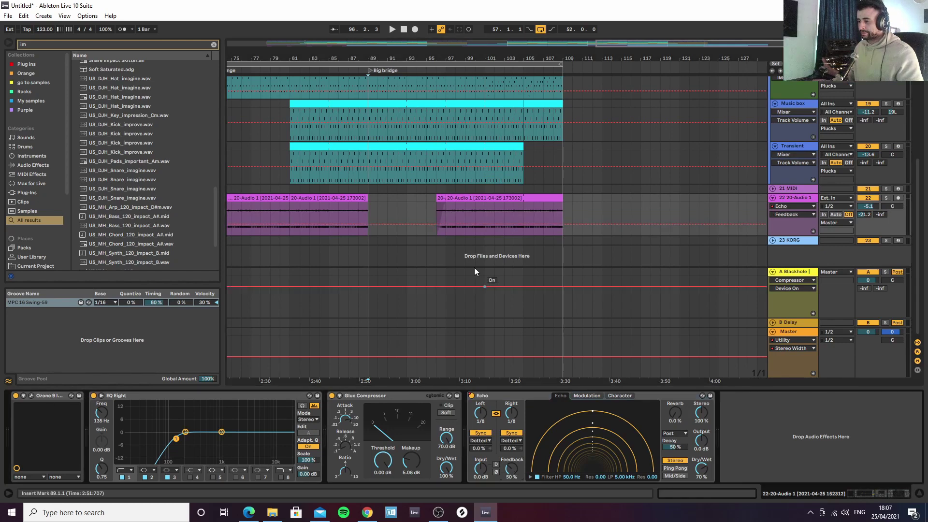
click(435, 225)
click(561, 225)
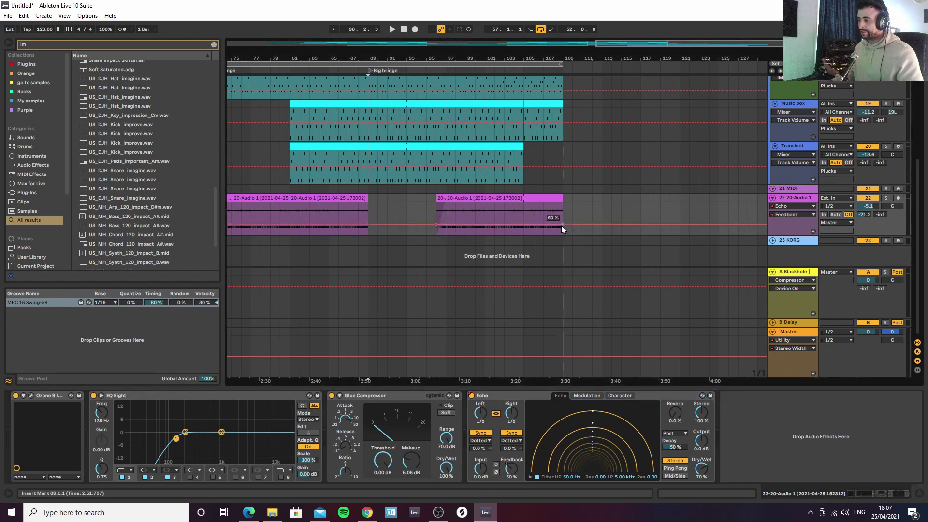
drag(526, 224, 562, 216)
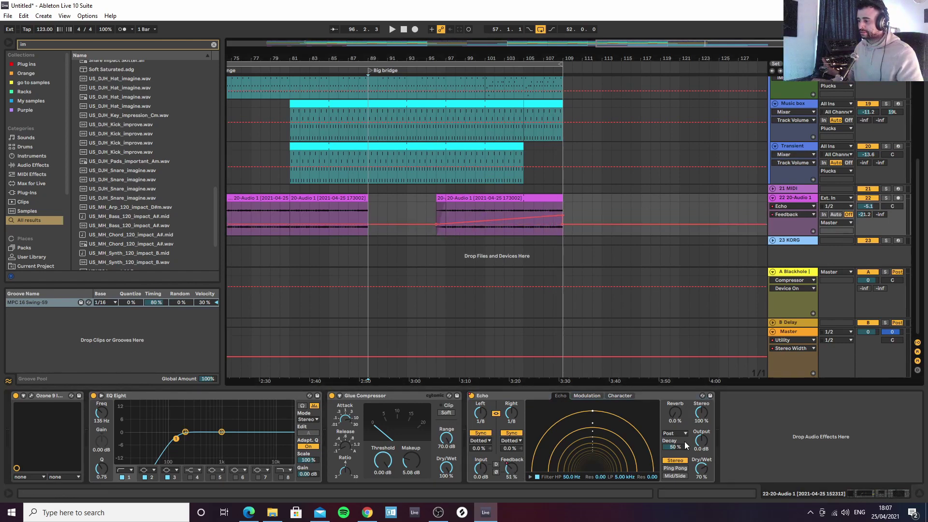
Play the bridge and extend the second 20-Audio 1 clip's start back to bar 95, with its fade-in ending just before bar 97
key(space)
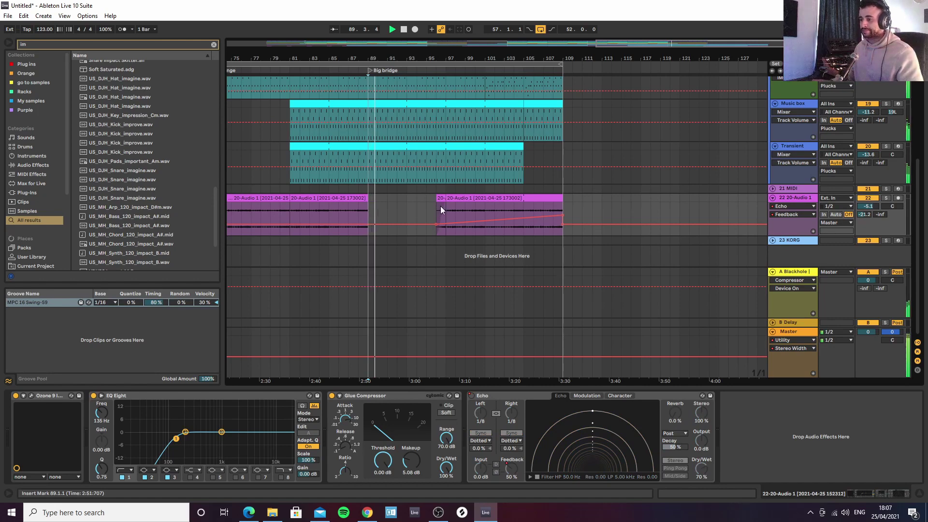
key(a)
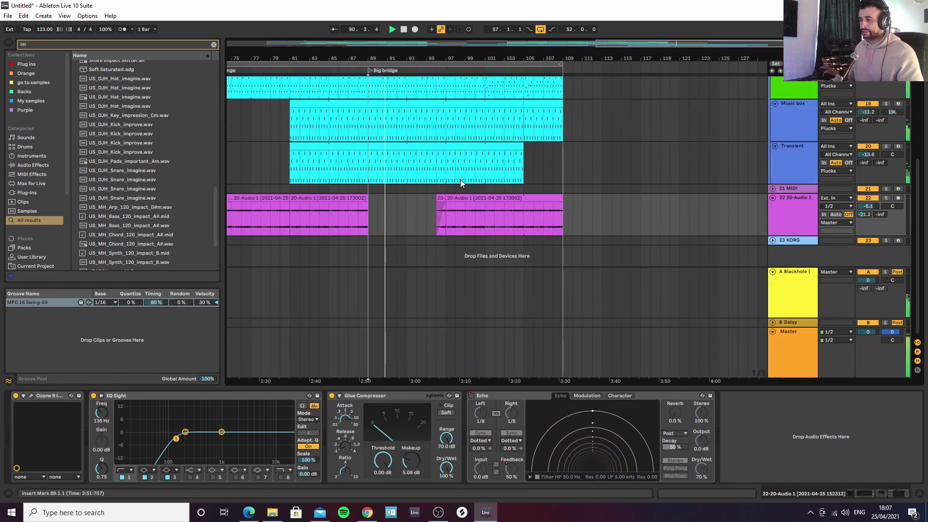
scroll(460, 176, up, 1)
click(439, 245)
drag(438, 245, 427, 244)
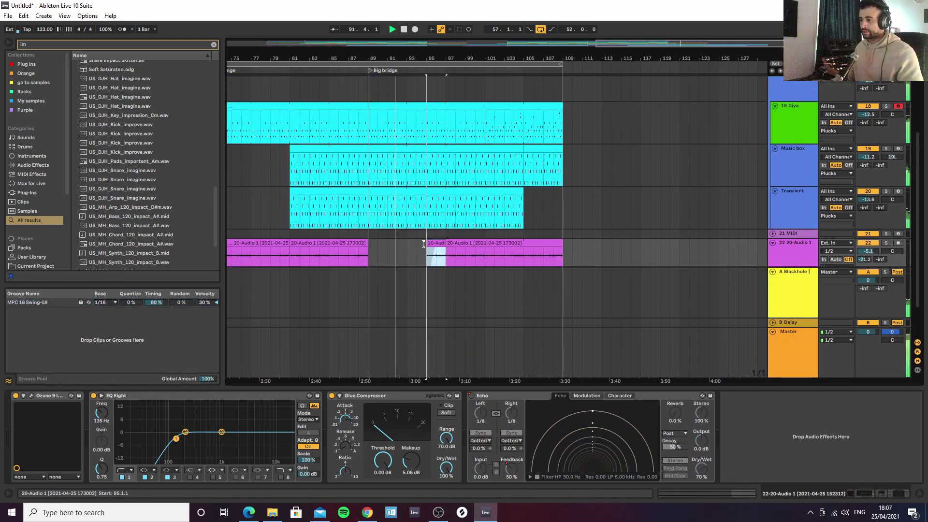
scroll(433, 242, down, 1)
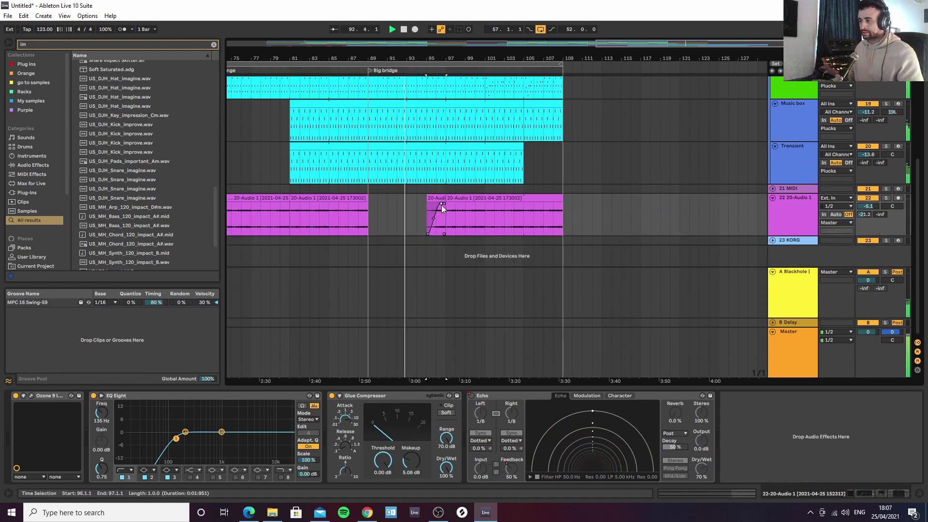
click(442, 206)
Unfold the Drums group and delete its remaining clips, including the hats, between bars 89 and 97
key(a)
scroll(463, 87, up, 2)
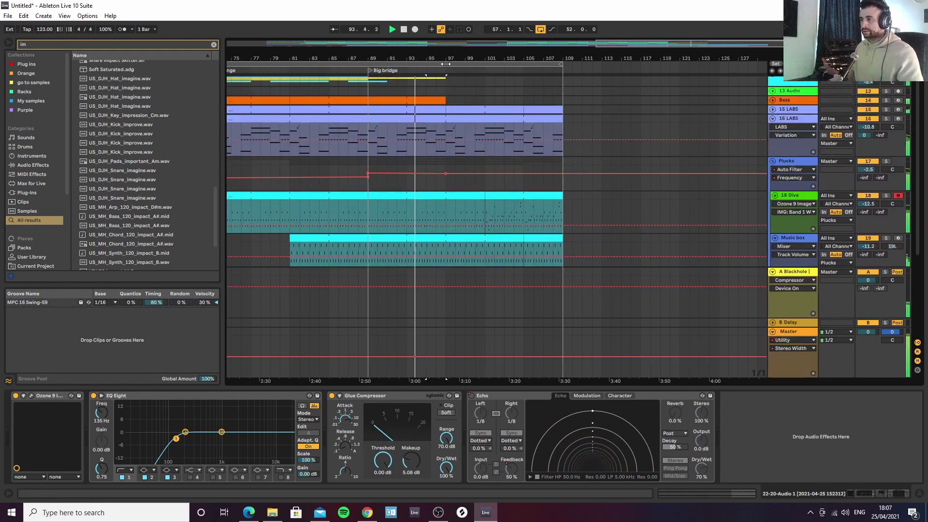
drag(443, 56, 555, 48)
key(a)
scroll(561, 95, up, 1)
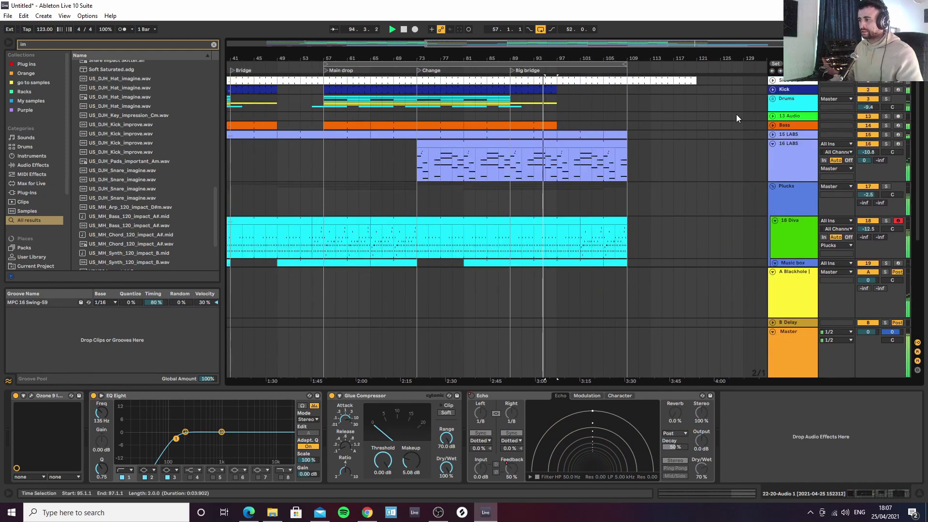
click(772, 100)
drag(509, 83, 554, 105)
key(Delete)
Play from bar 87 and unfold the RideCrash track to show its clips around the Big bridge
click(503, 124)
key(space)
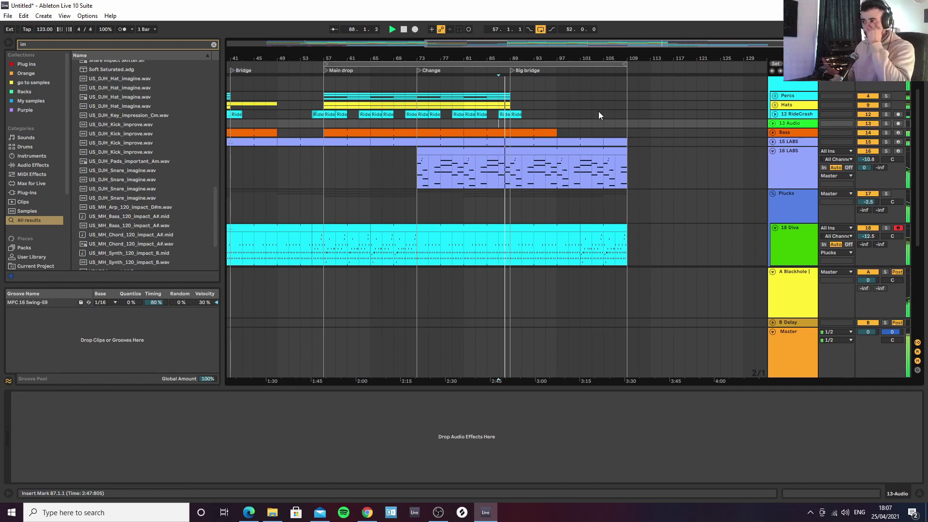
click(774, 115)
scroll(568, 125, down, 2)
scroll(560, 87, up, 1)
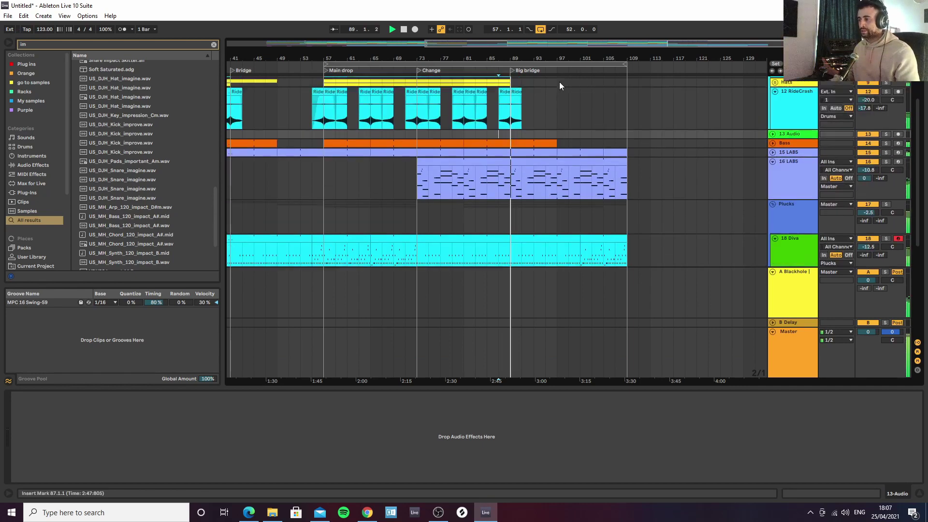
Examine the waveform of the RideCrash clip spanning bars 89 to 91 in the Big bridge
drag(556, 58, 534, 99)
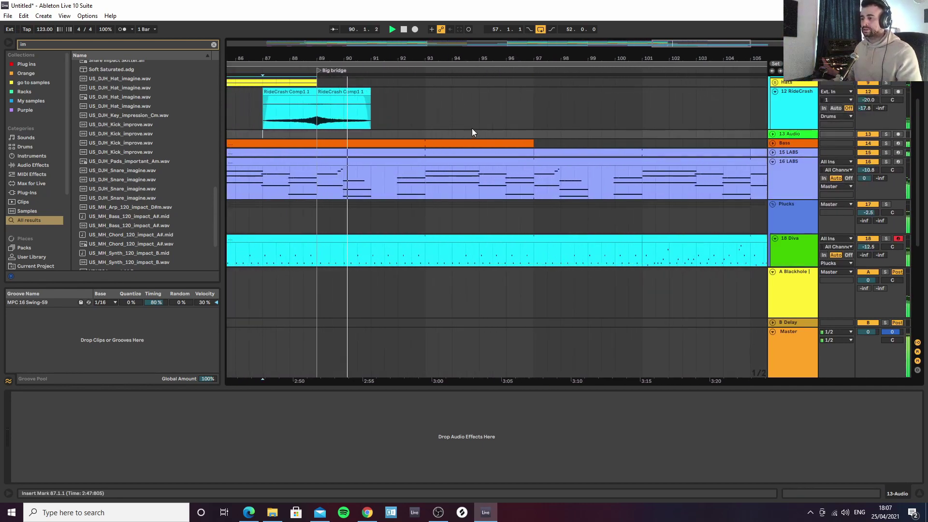
double_click(367, 115)
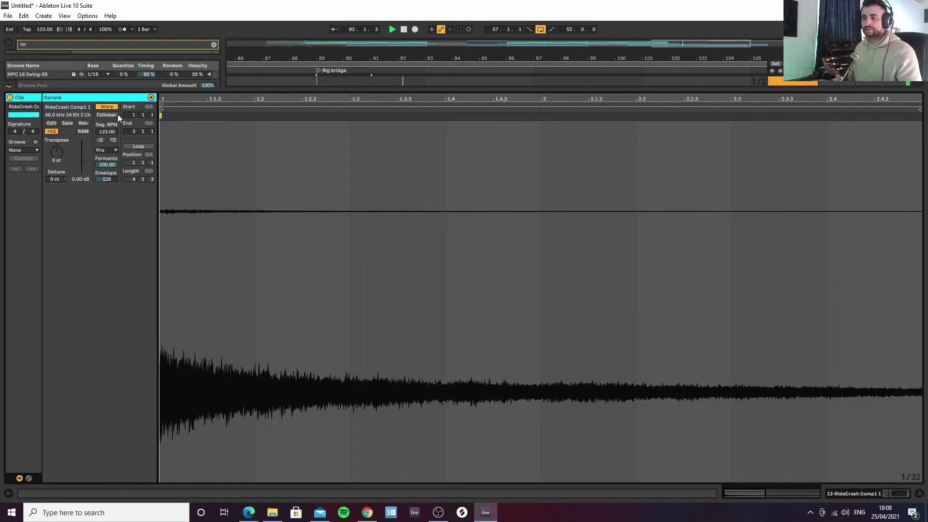
click(920, 494)
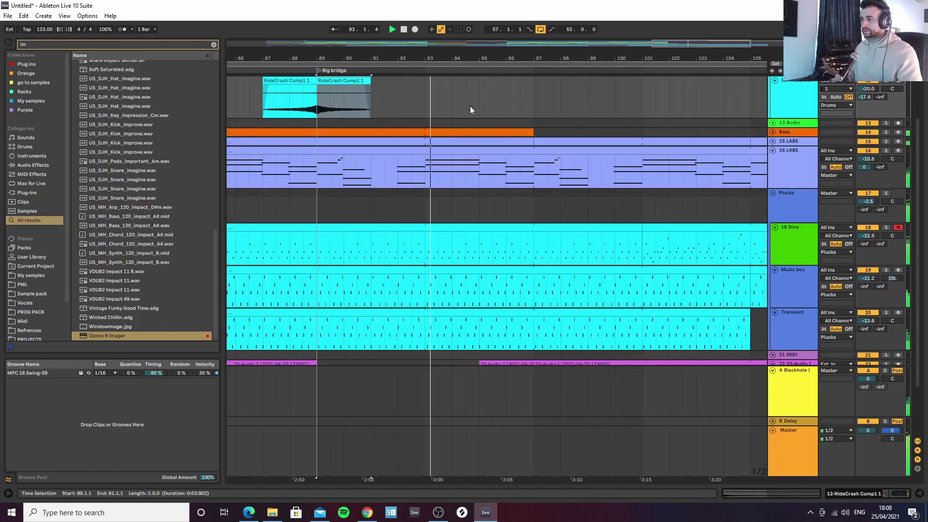
Set the sidechain Compressor's threshold on the 16 LABS track to -17.1 dB
drag(449, 57, 465, 45)
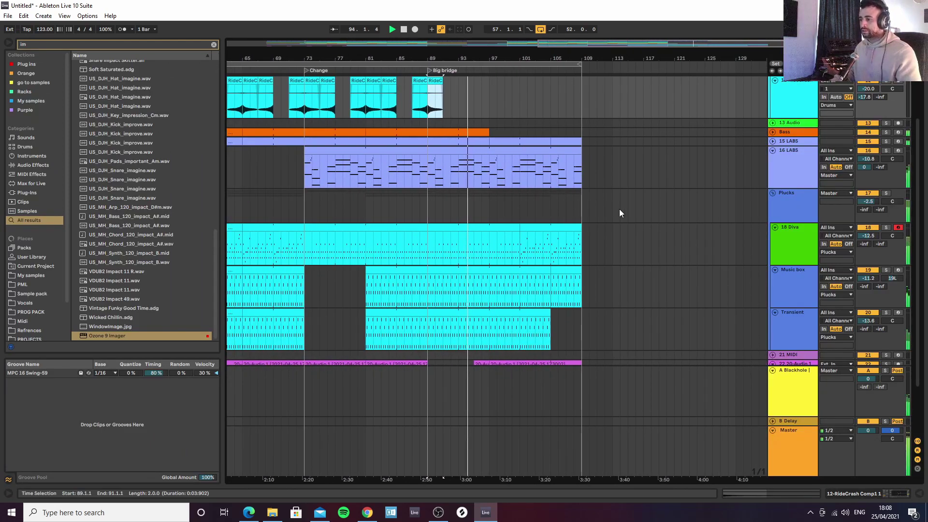
click(802, 175)
click(874, 493)
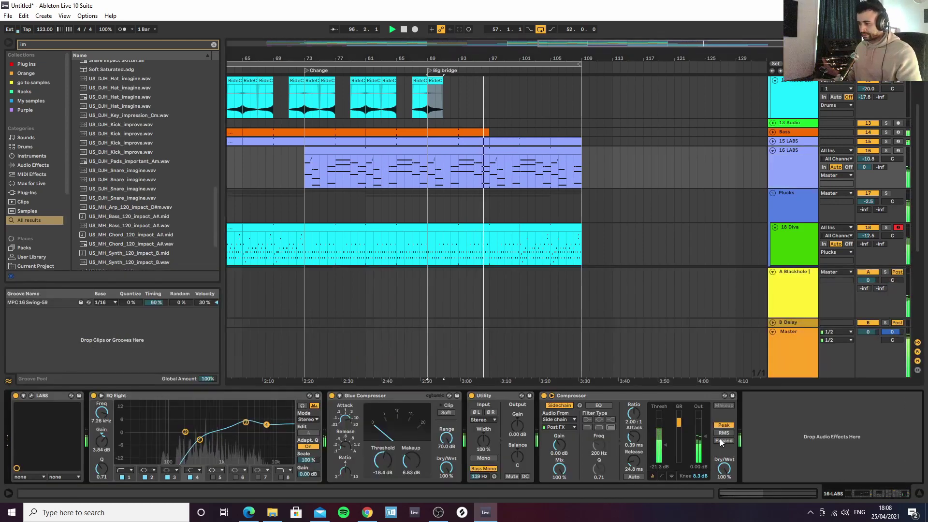
drag(662, 449, 663, 440)
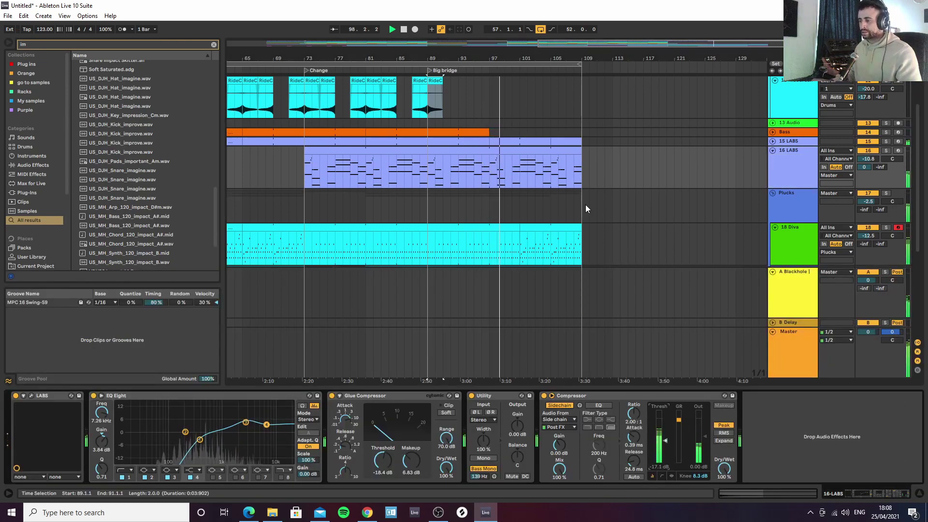
Automate the Plucks group's Auto Filter frequency to rise from bar 101 up to 19.9 kHz at bar 109
drag(599, 57, 599, 114)
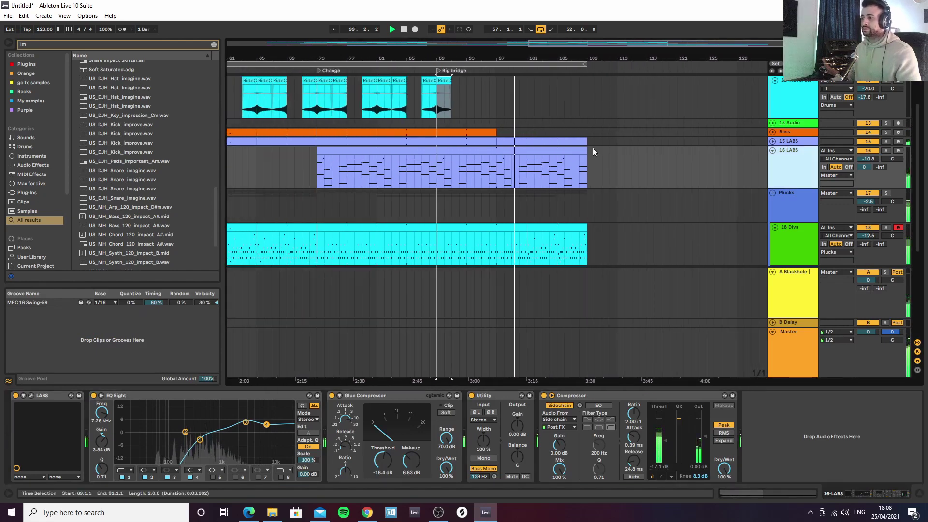
click(550, 229)
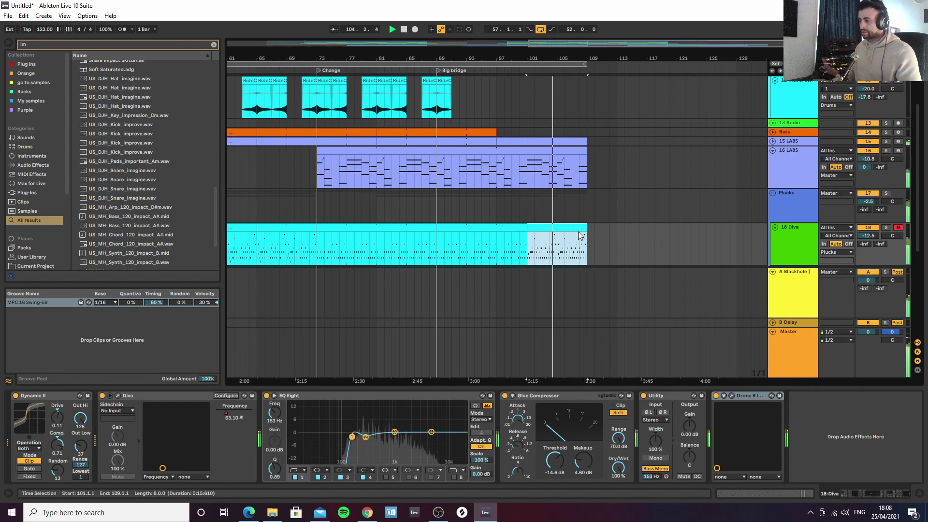
key(a)
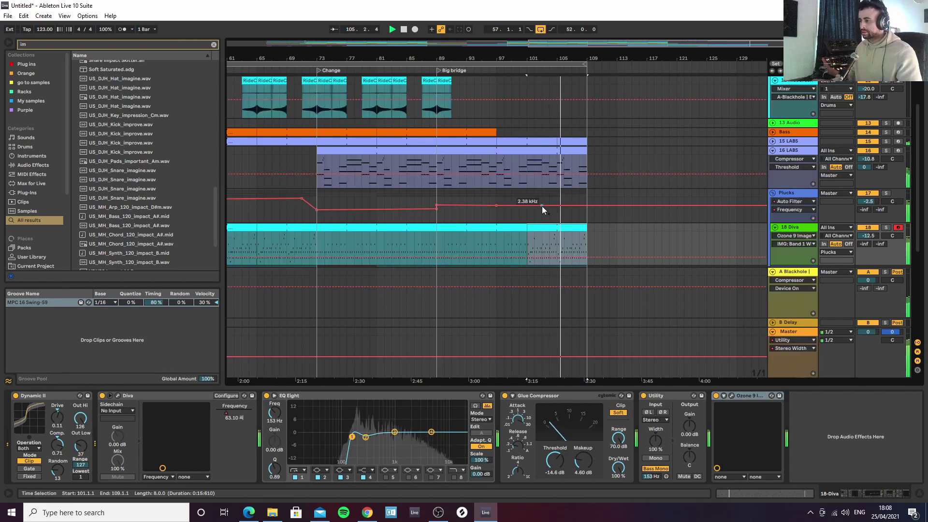
click(526, 205)
drag(584, 204, 586, 197)
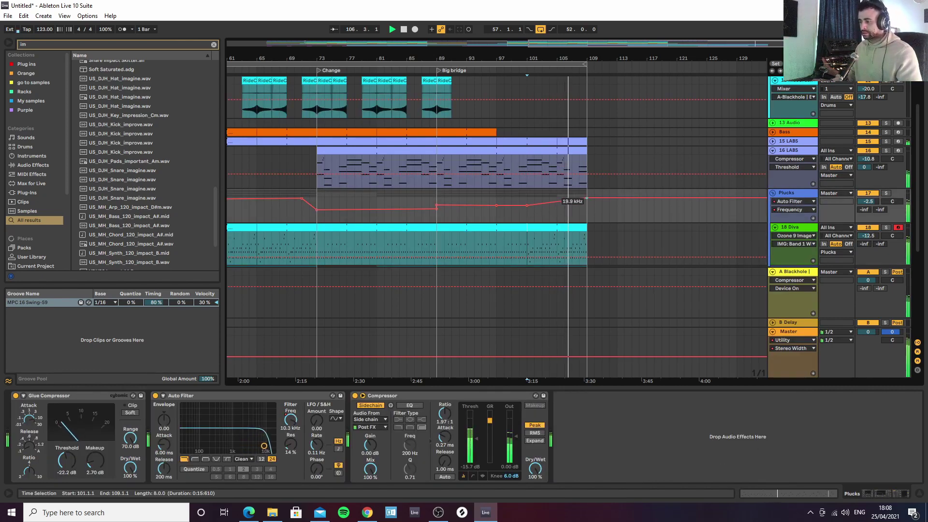
key(a)
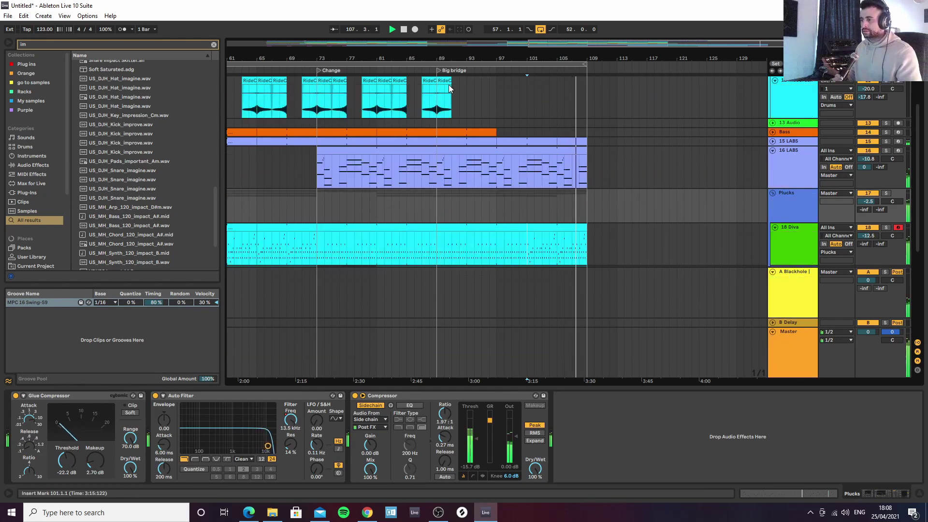
Copy the Main drop's first eight bars, from 57 to 65, across all tracks to bar 111
drag(327, 52, 327, 15)
drag(694, 60, 694, 79)
drag(625, 61, 574, 128)
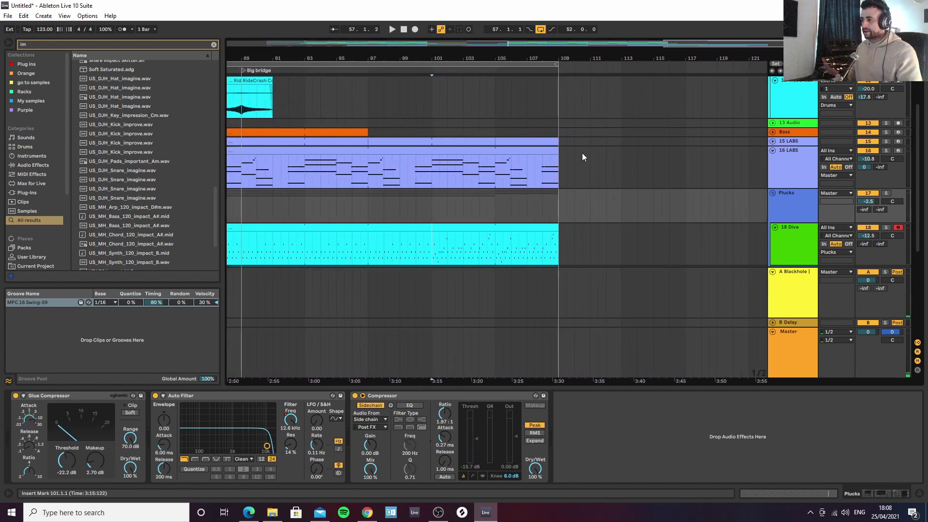
drag(562, 58, 563, 24)
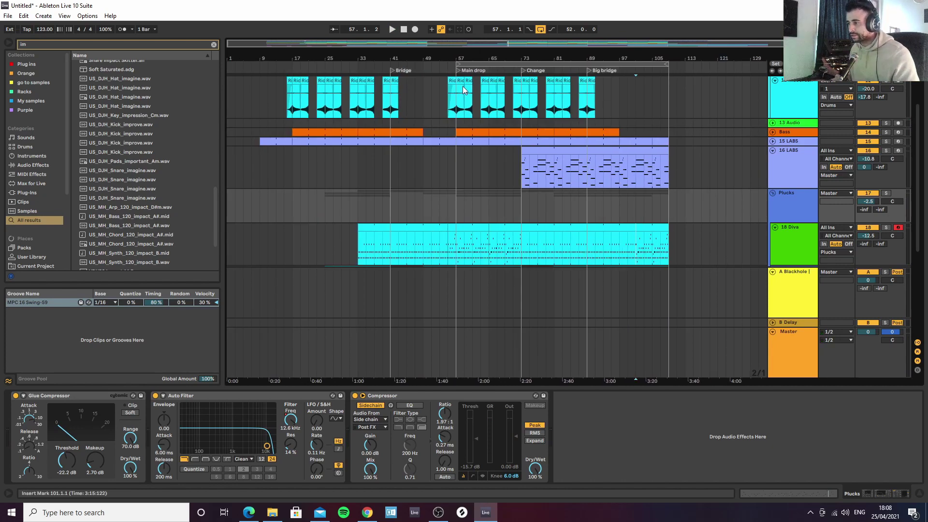
scroll(461, 215, down, 6)
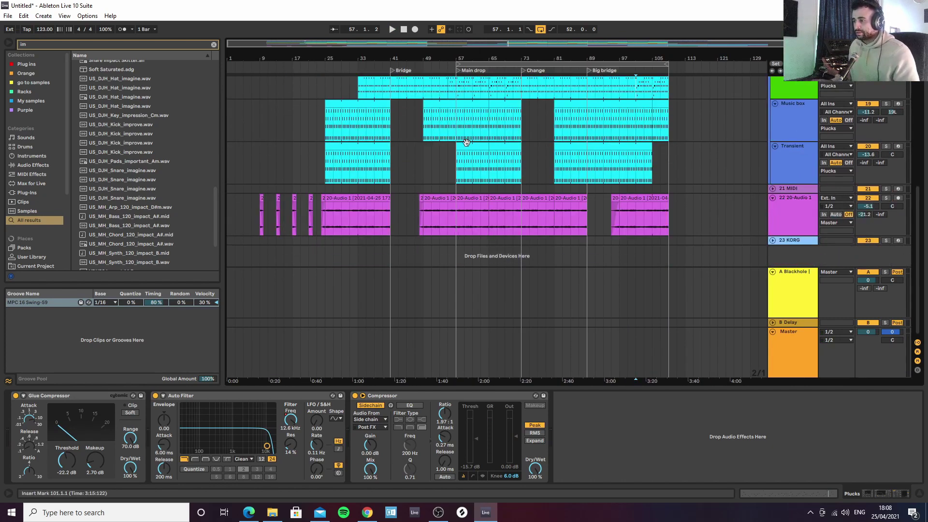
click(466, 145)
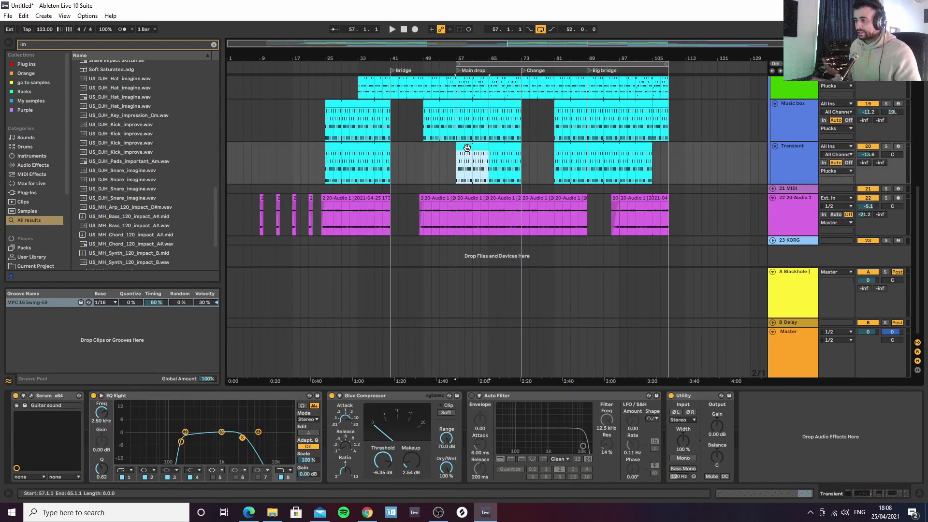
click(472, 65)
drag(472, 198, 691, 190)
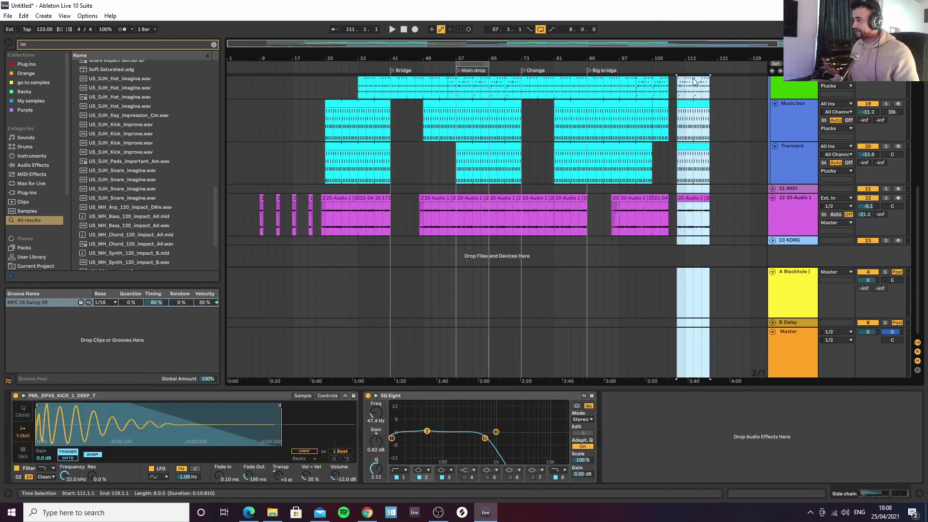
Play from bar 105, extend the last 15 LABS bridge clip to bar 111, and unfold its track
drag(683, 60, 679, 126)
scroll(434, 109, up, 3)
drag(405, 61, 438, 59)
scroll(434, 154, up, 4)
scroll(446, 122, down, 6)
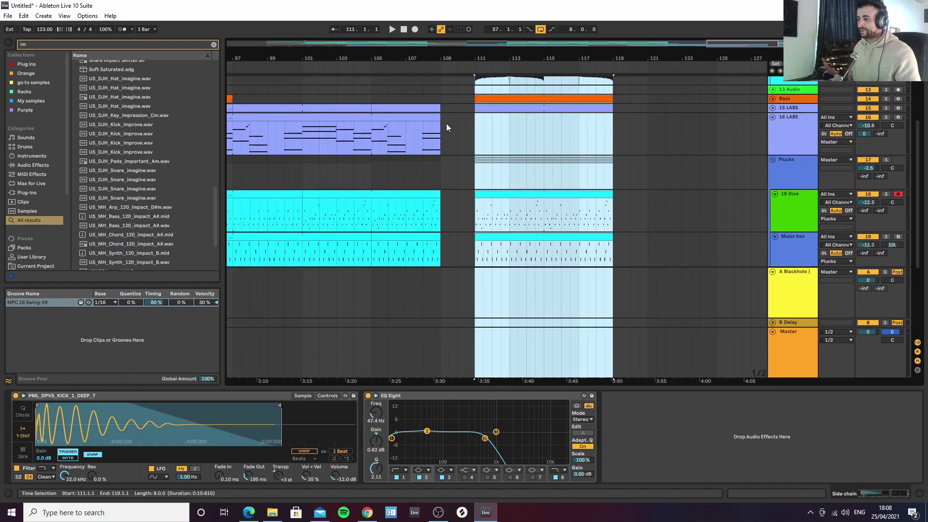
scroll(462, 148, up, 5)
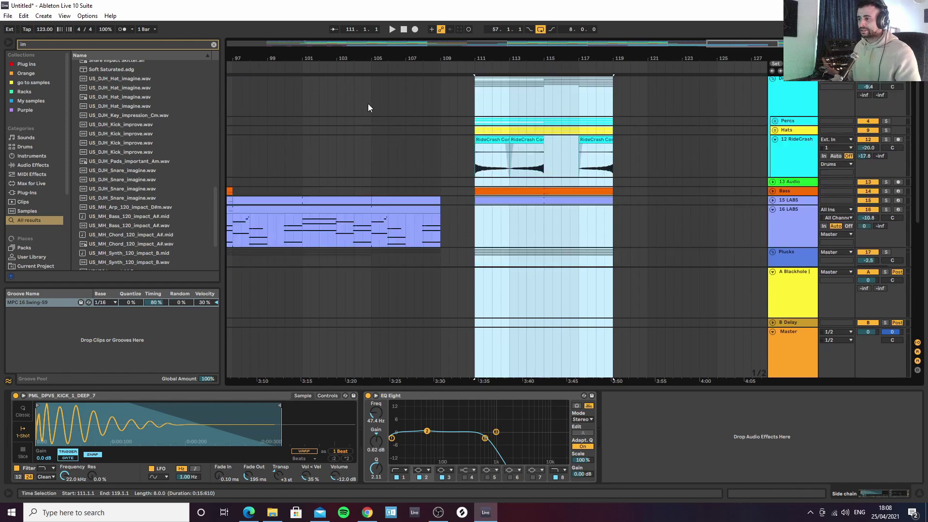
click(368, 104)
key(space)
scroll(401, 116, down, 4)
scroll(434, 126, up, 2)
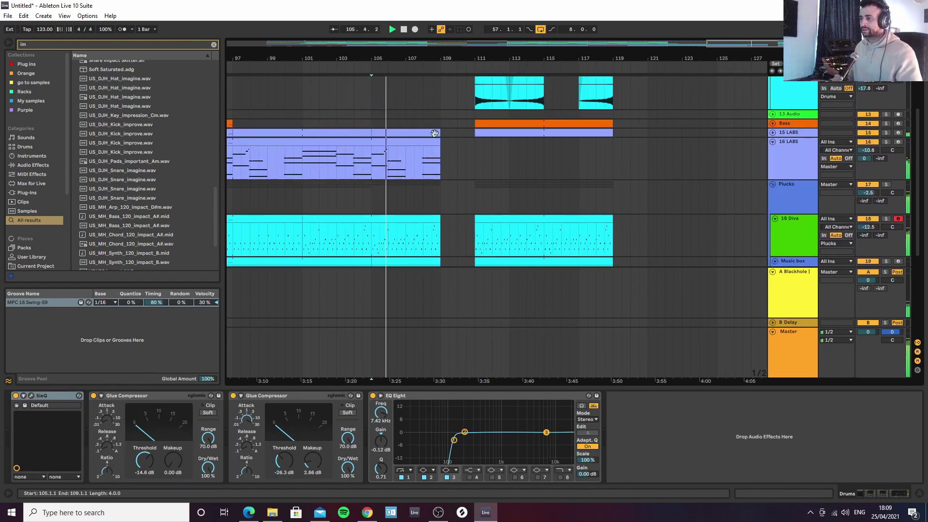
drag(371, 132, 475, 134)
click(772, 133)
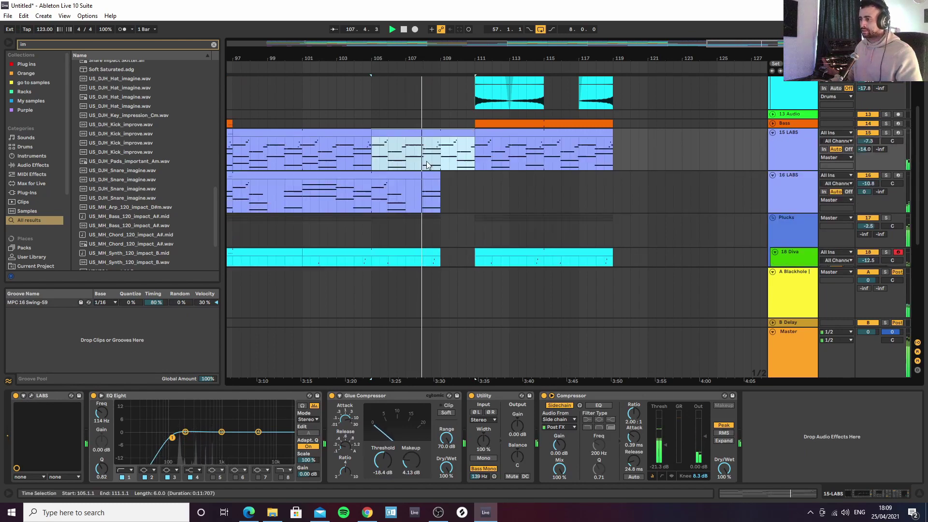
Extend the 15 LABS bridge clip to bar 113 and move the copied drop section on all tracks to start there
click(445, 155)
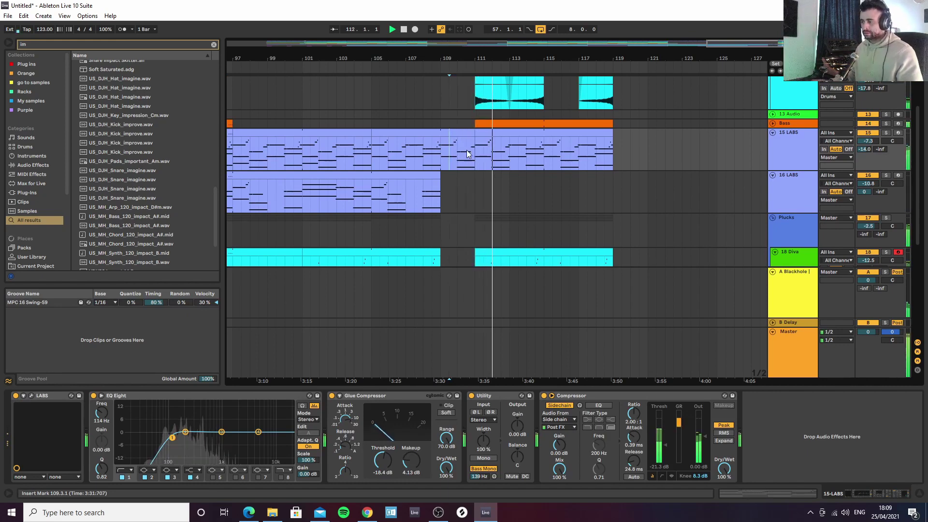
click(395, 174)
click(459, 129)
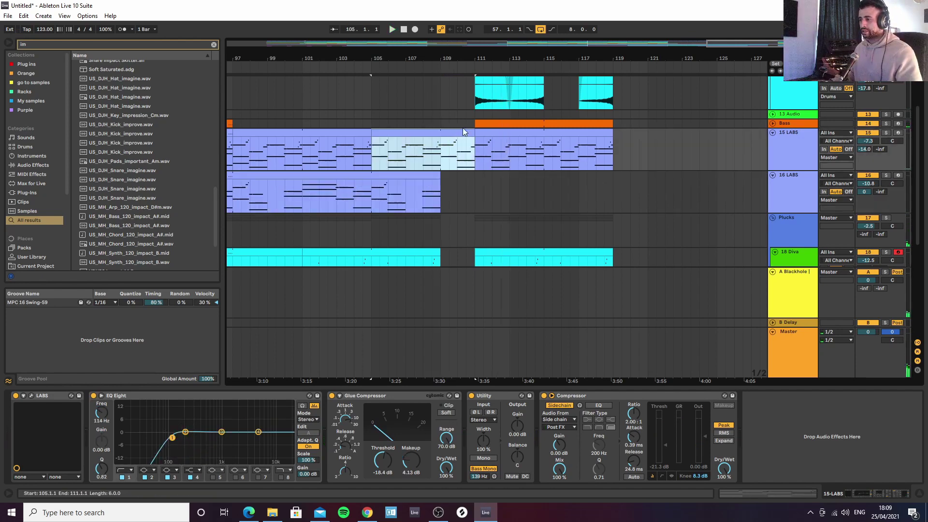
drag(496, 58, 535, 40)
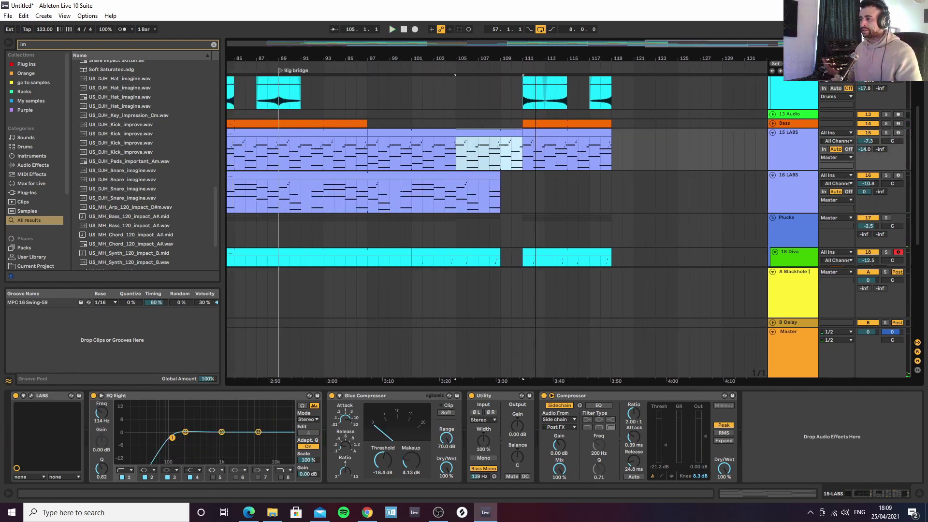
click(544, 133)
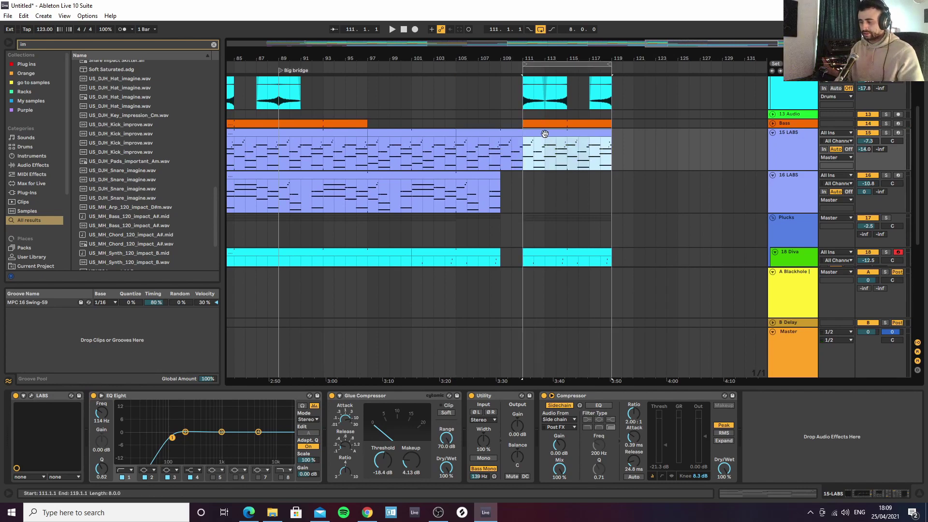
click(556, 64)
drag(545, 134, 590, 140)
click(521, 135)
drag(523, 136, 547, 137)
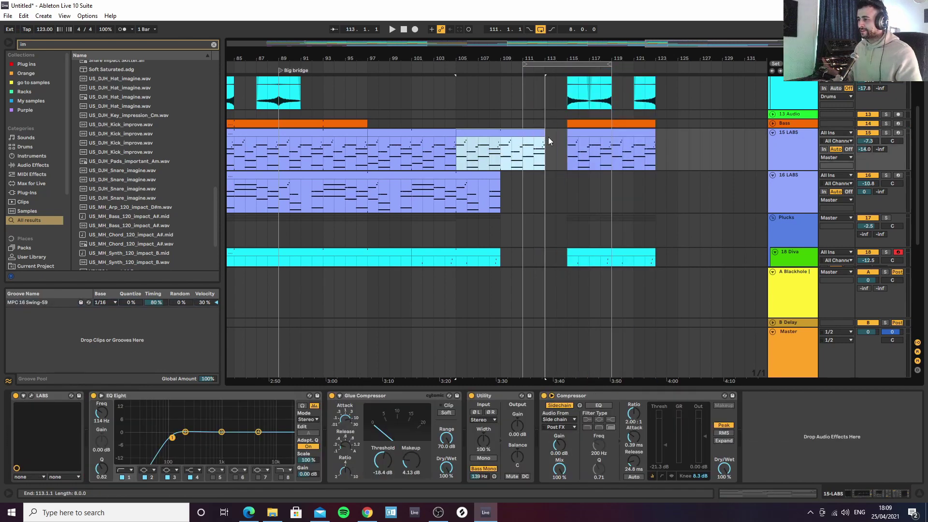
drag(595, 66, 624, 63)
drag(585, 134, 548, 137)
Play from bar 106 and drop the Plucks Auto Filter frequency automation to 2.91 kHz at bar 113
click(463, 150)
key(space)
scroll(491, 153, down, 3)
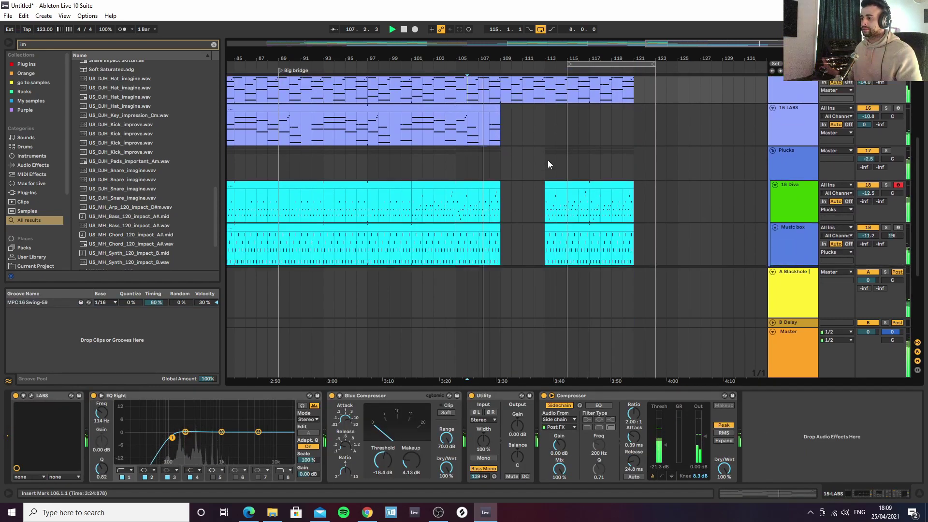
scroll(547, 160, down, 2)
key(ctrl+l)
key(a)
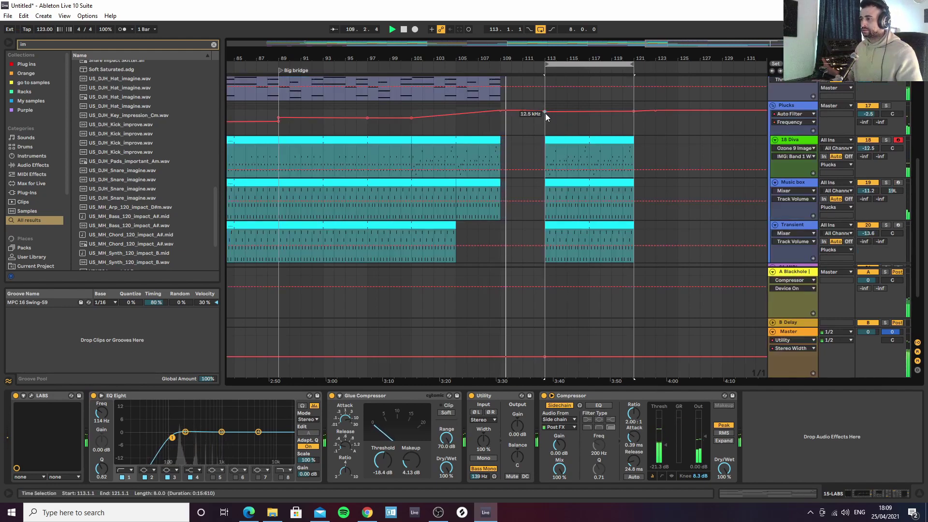
click(546, 116)
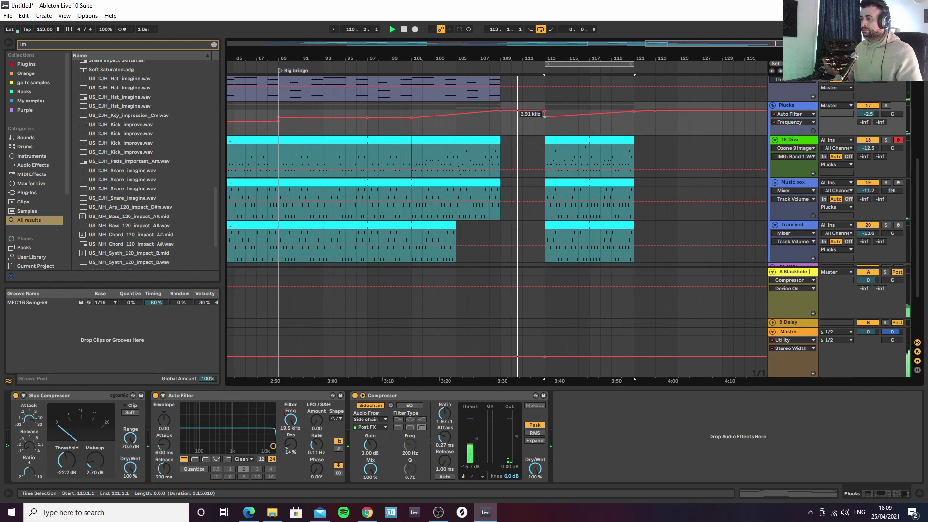
Deactivate the Diva and Music box clips between bars 113 and 121, and delete the Transient clip there
click(575, 145)
key(0)
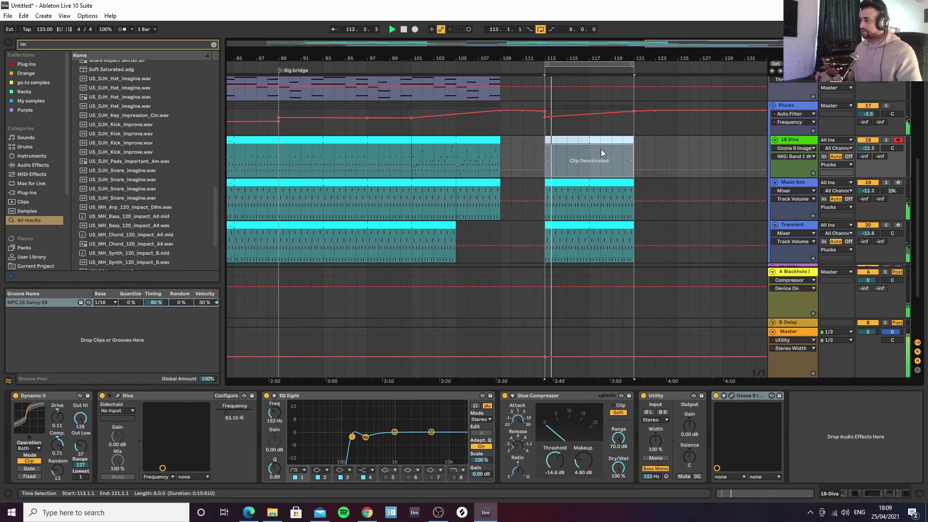
click(588, 190)
key(0)
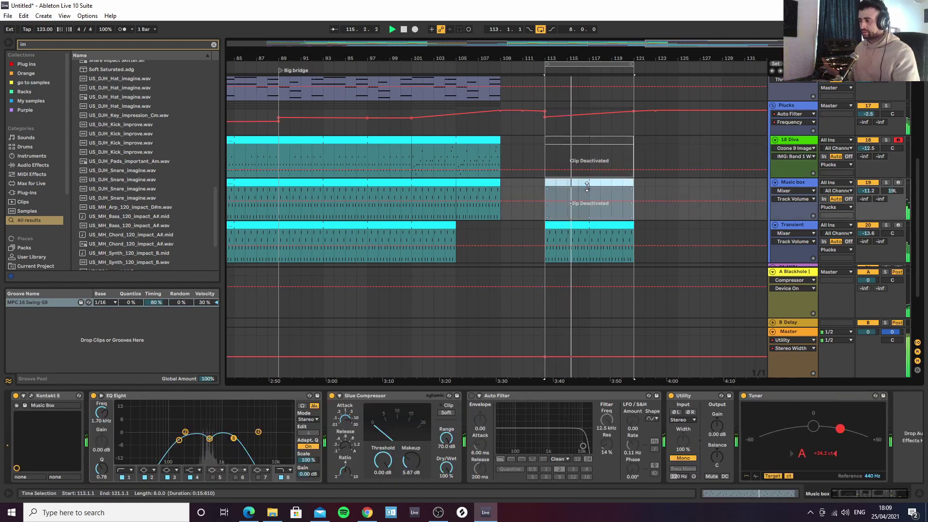
click(585, 224)
key(0)
drag(598, 58, 577, 128)
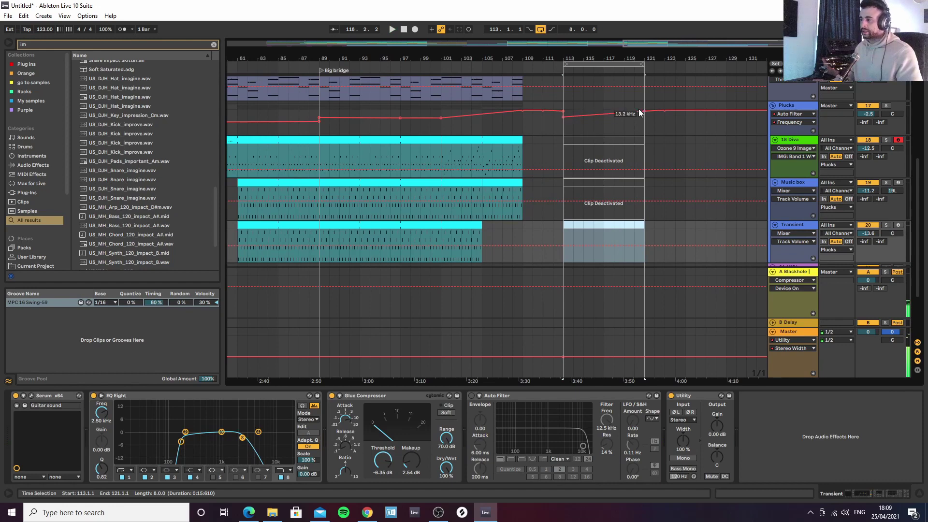
Hide the automation and review the clips leading from the Big bridge into the section at bar 113
click(481, 151)
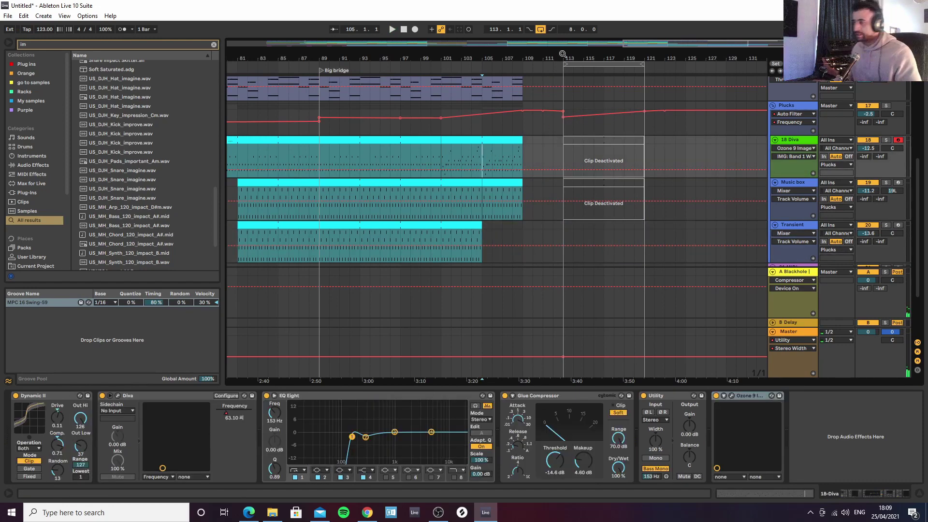
drag(568, 57, 531, 83)
scroll(486, 170, up, 2)
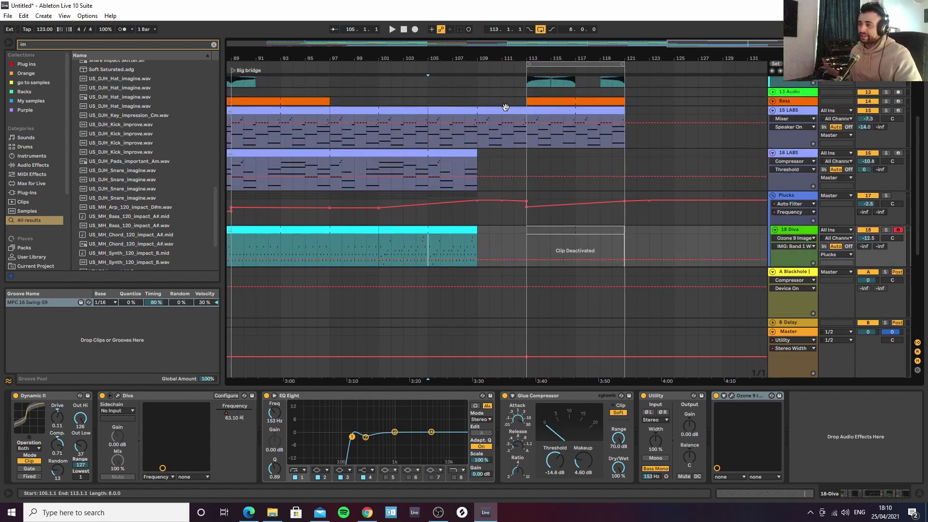
drag(397, 59, 623, 133)
scroll(650, 133, up, 2)
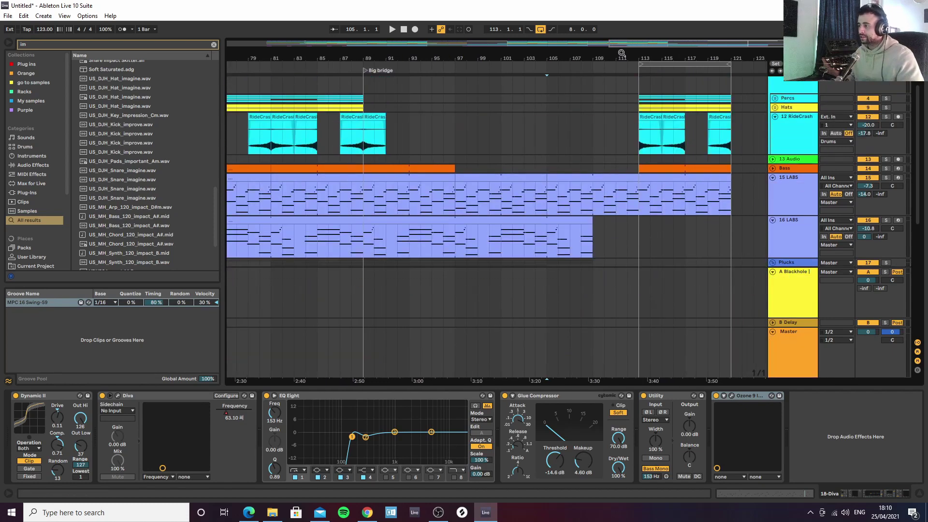
drag(621, 58, 612, 40)
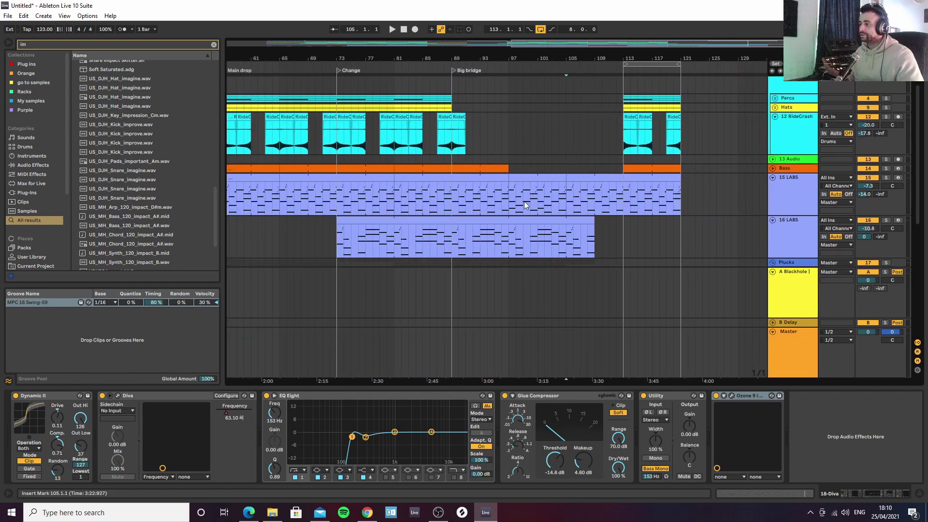
Play from bar 91 and extend the Transient clip in the Big bridge to bar 109
click(474, 133)
key(space)
scroll(538, 145, down, 1)
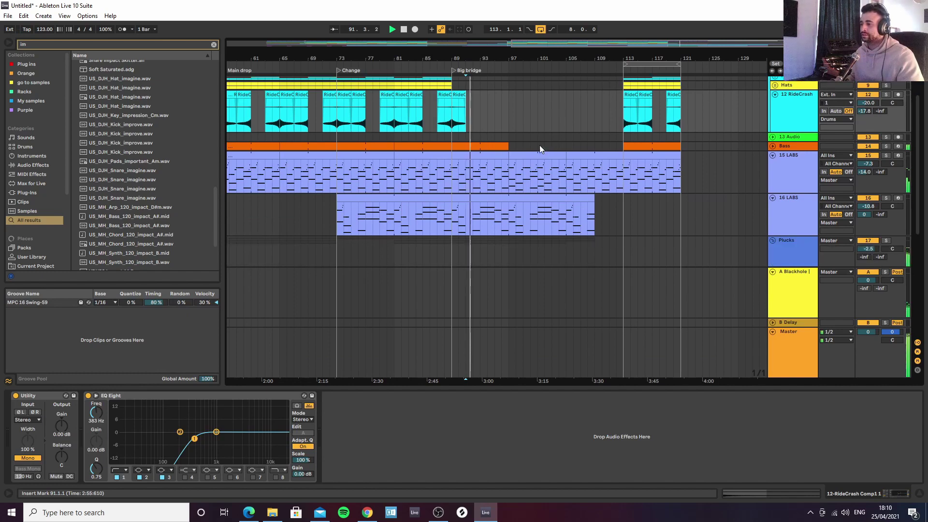
scroll(558, 150, down, 4)
scroll(558, 150, up, 2)
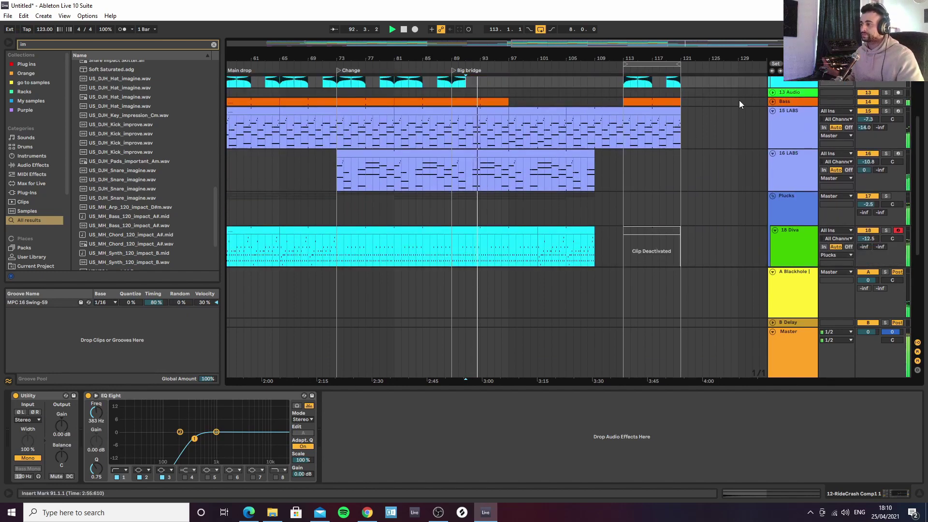
scroll(622, 134, down, 4)
scroll(604, 147, down, 3)
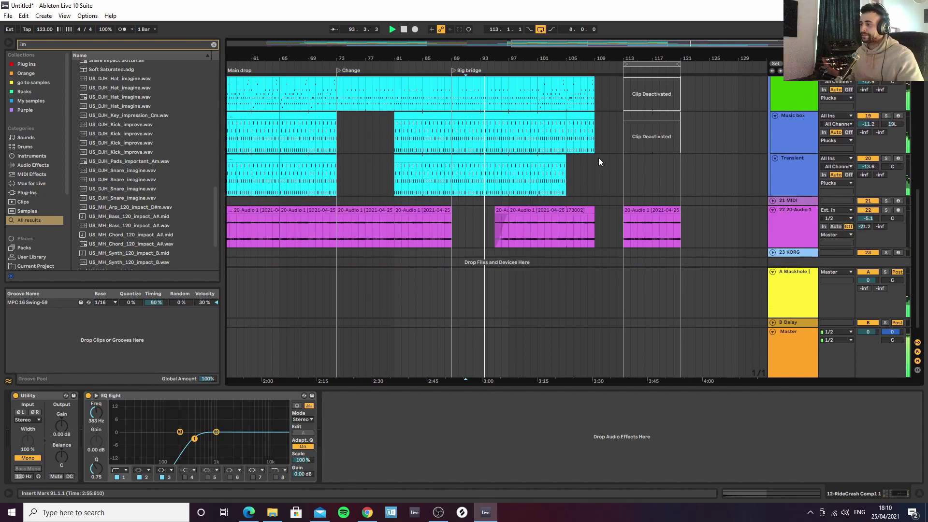
drag(565, 159, 596, 160)
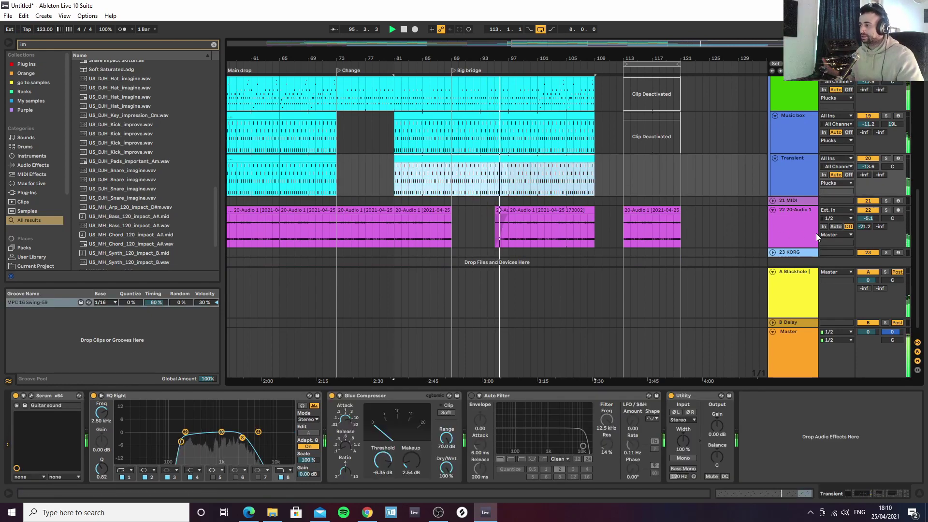
Automate the Master Utility stereo width to fall from 100% at bar 109 to about 25% at bar 113, then return to 100%
click(691, 226)
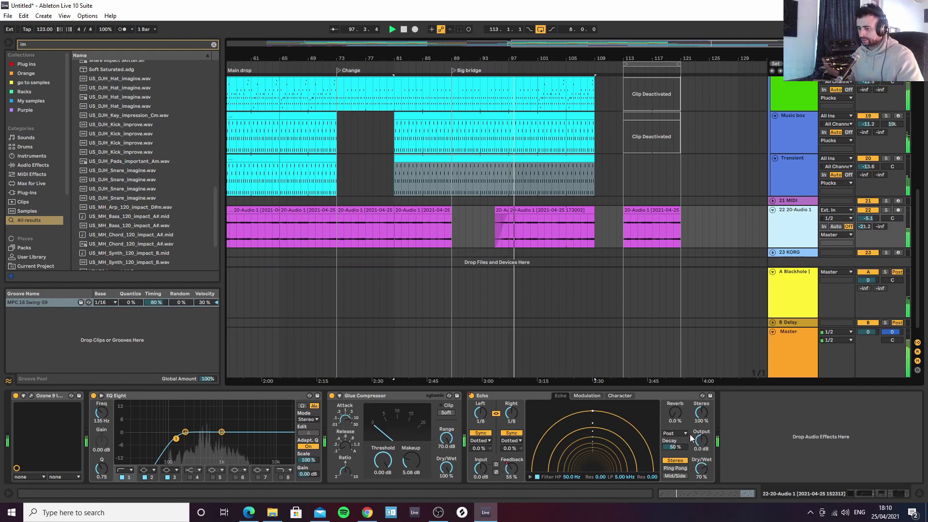
click(781, 359)
key(a)
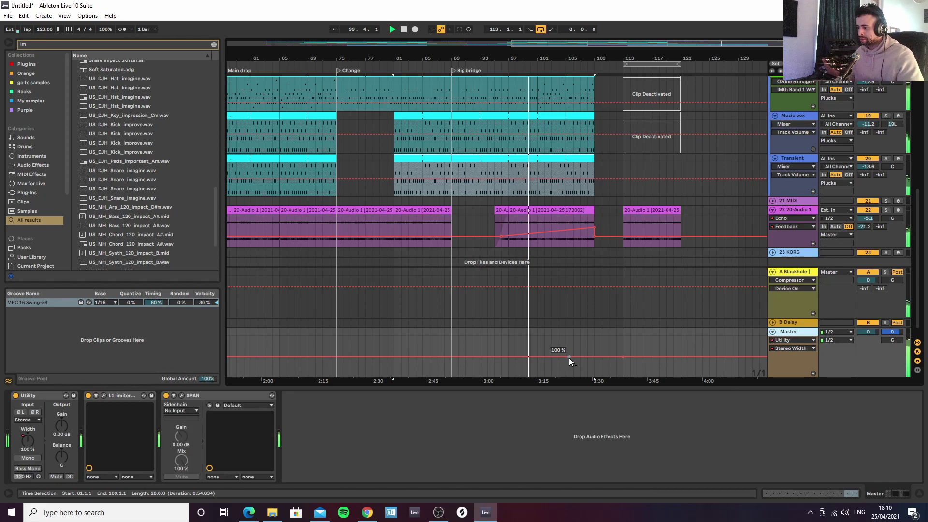
click(594, 357)
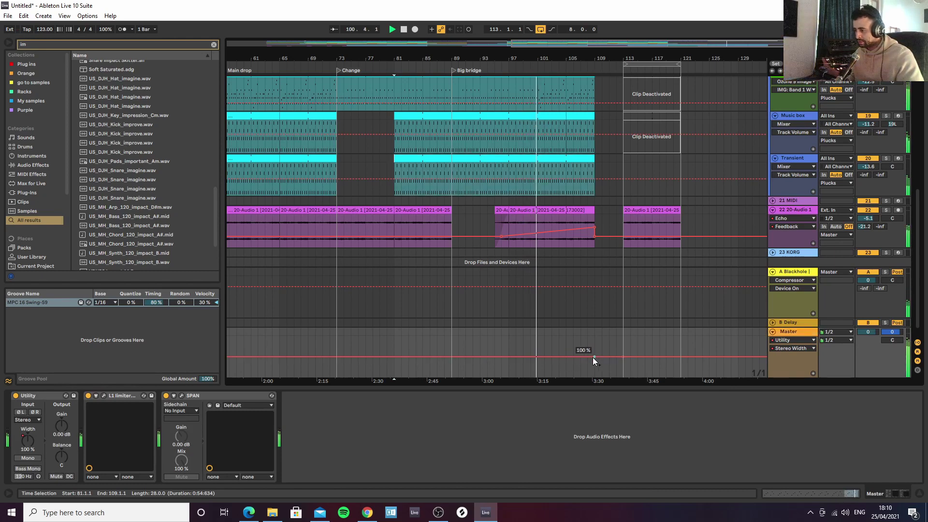
drag(616, 358, 622, 369)
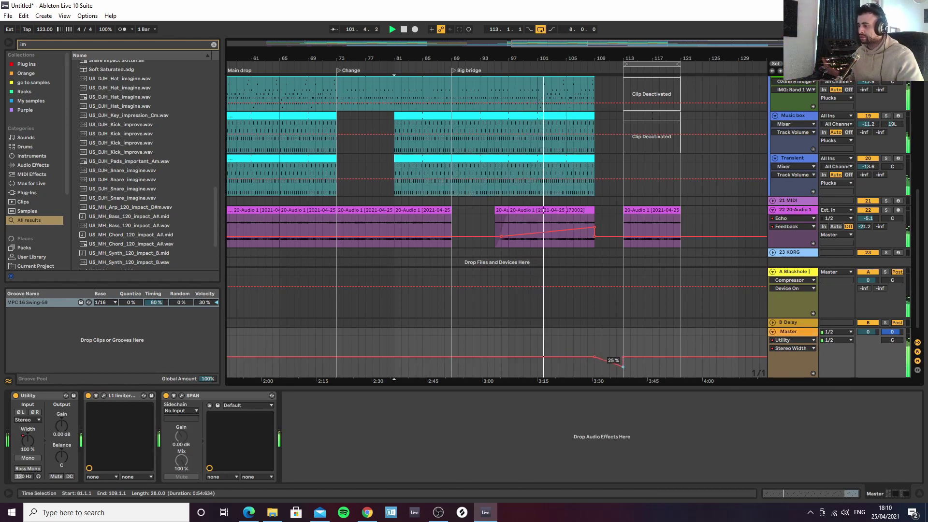
key(a)
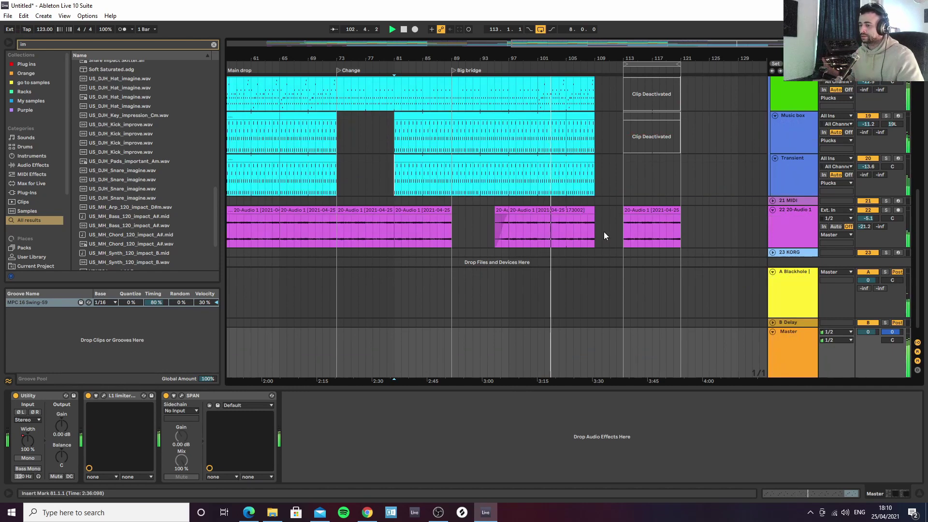
Raise the peak of the Echo Feedback automation on track 22 slightly at bar 109
click(789, 231)
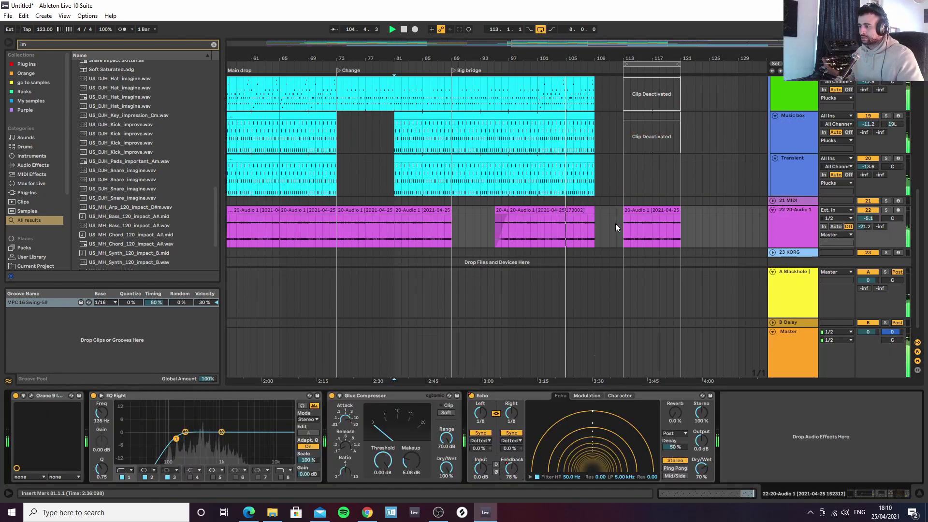
key(a)
drag(582, 229, 593, 222)
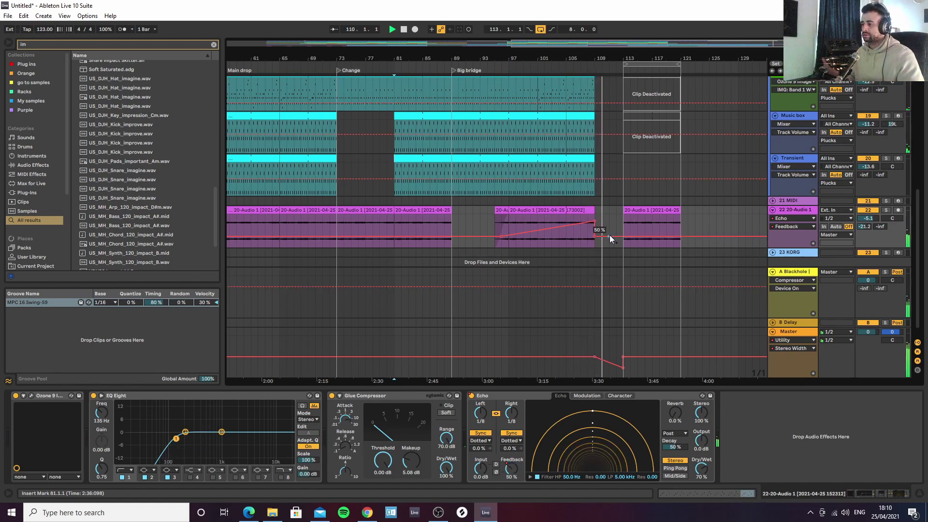
drag(594, 220, 594, 225)
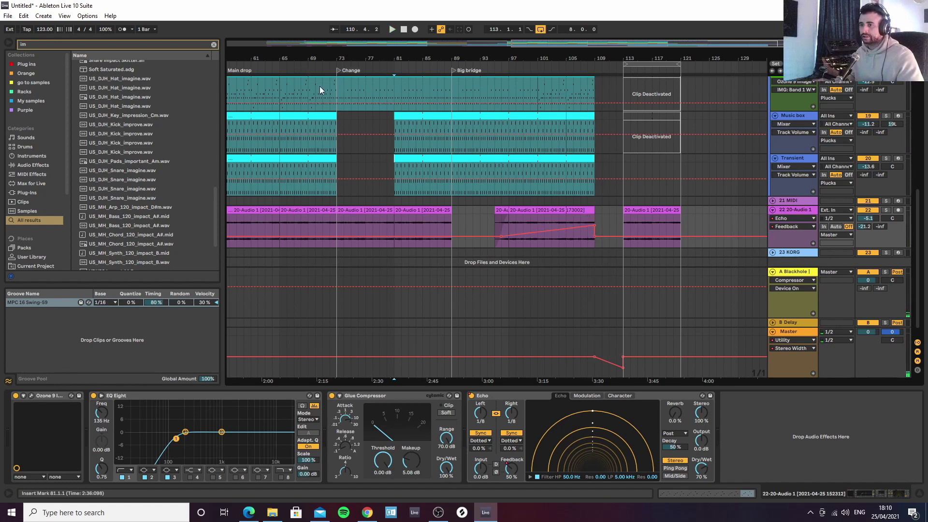
Find the Utility effect and add it after Echo on track 22
click(213, 45)
text(ut)
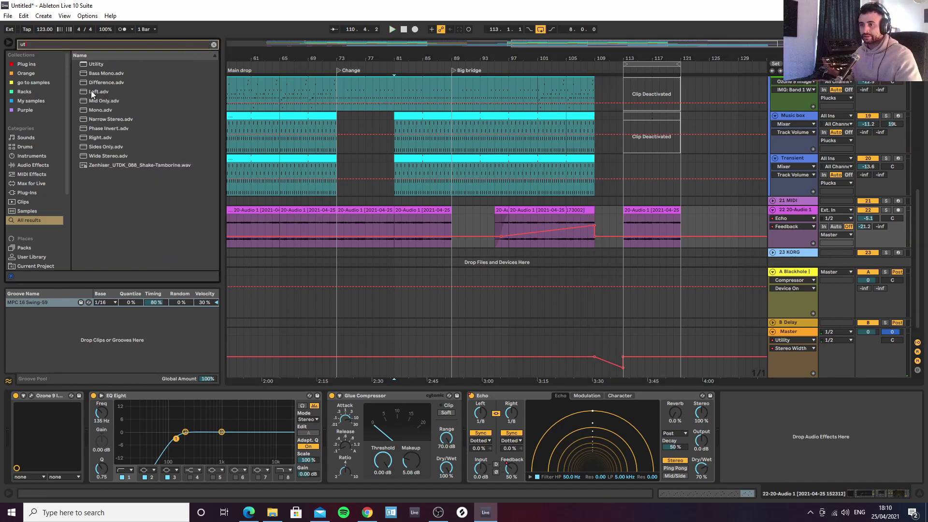
click(89, 67)
drag(401, 290, 743, 440)
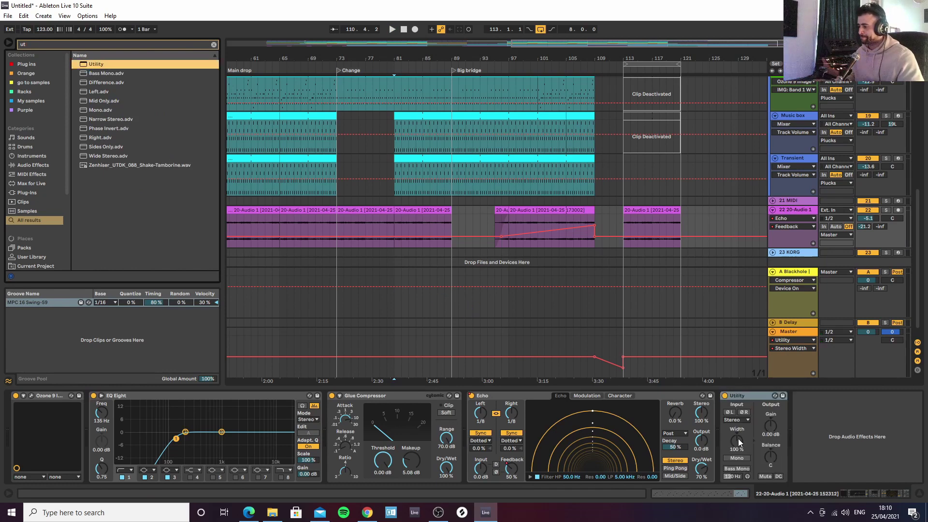
Automate the Utility Gain on track 22 to drop to about -59.7 dB at bar 109 and rise to 0 dB at bar 113
click(770, 425)
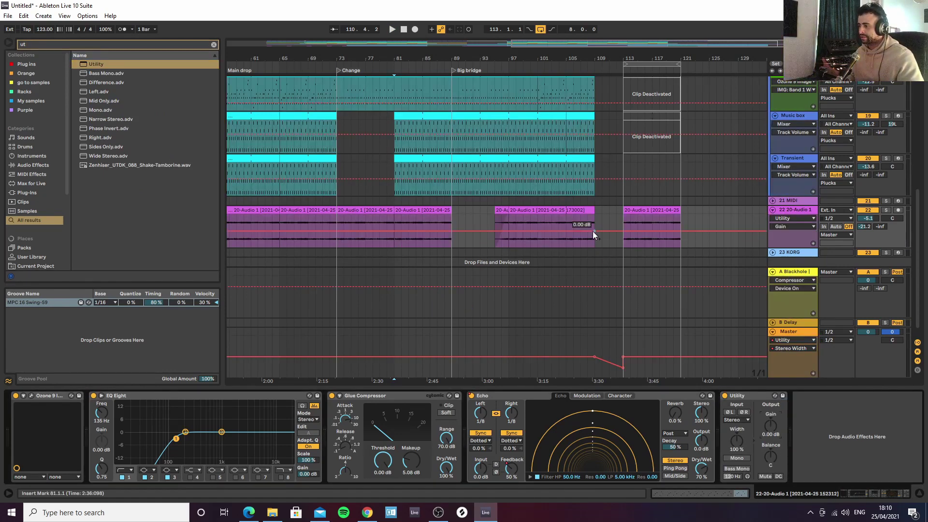
click(623, 231)
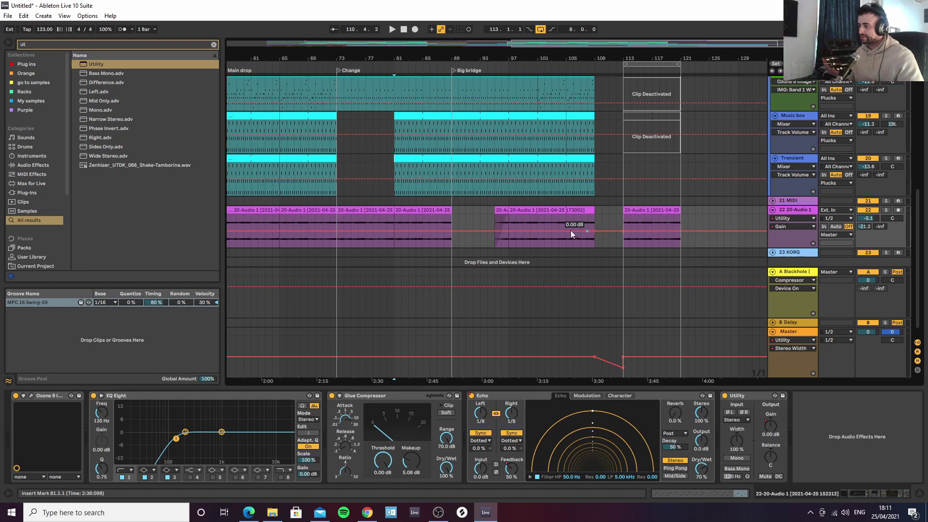
drag(597, 233, 595, 246)
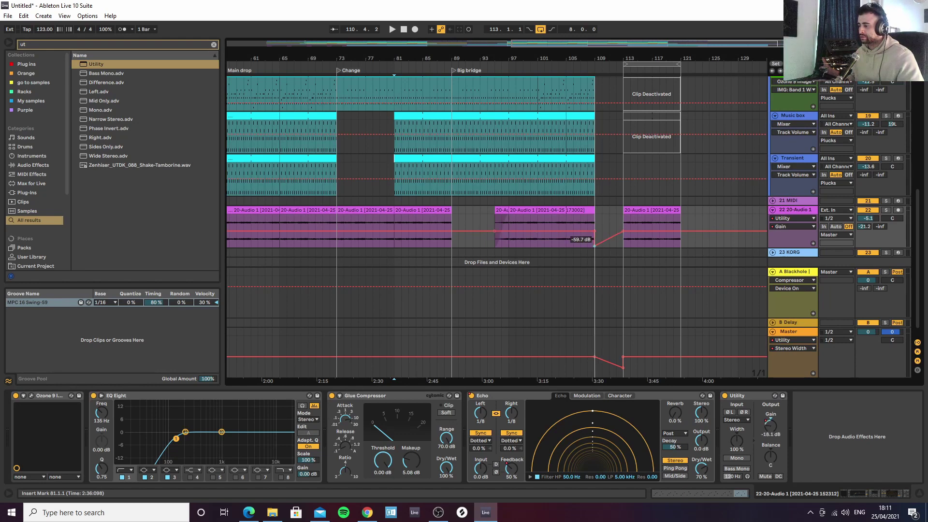
Play from bar 104, set the track 22 Echo filter's high-pass to about 165 Hz, and audition the transition into bar 113
click(558, 222)
key(space)
key(a)
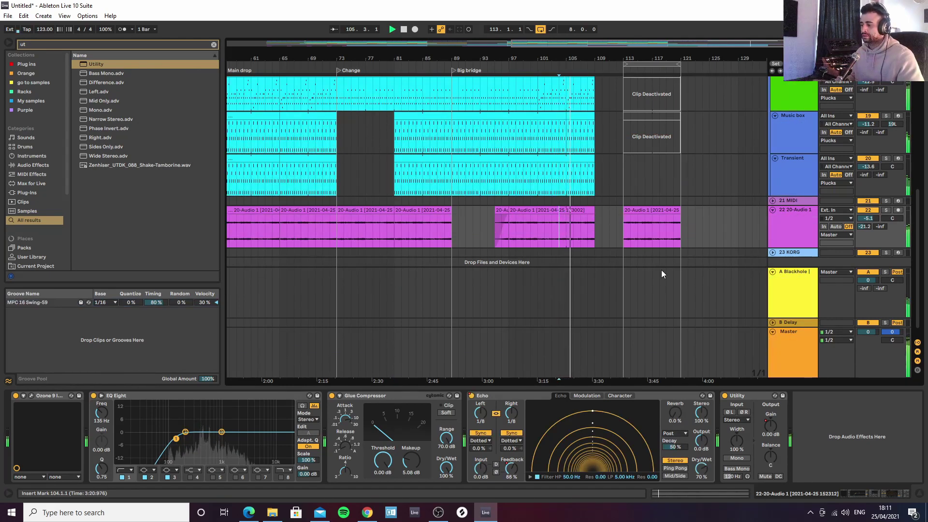
click(642, 239)
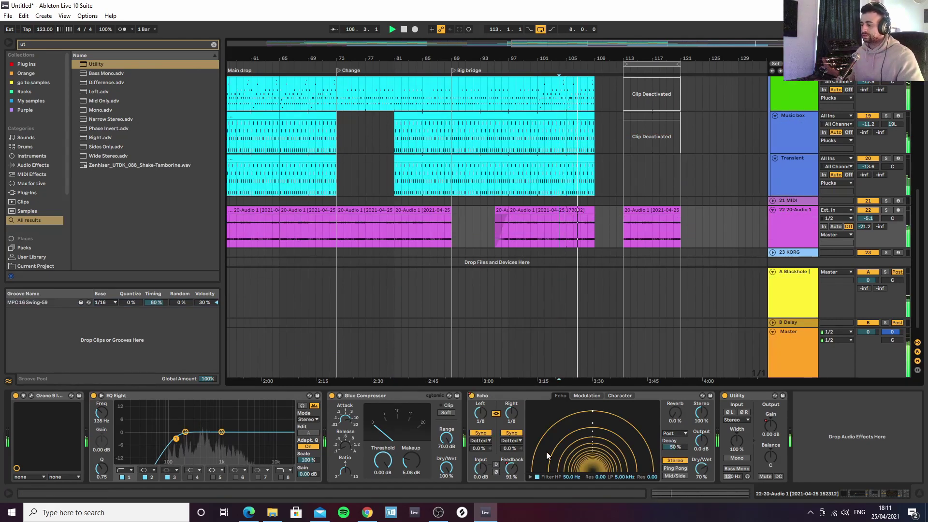
click(529, 477)
drag(544, 468, 567, 464)
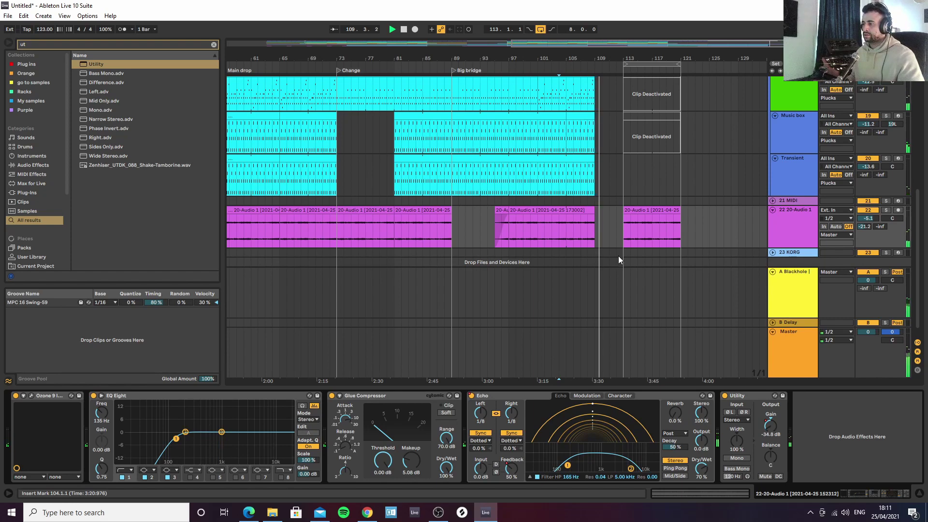
drag(696, 58, 676, 356)
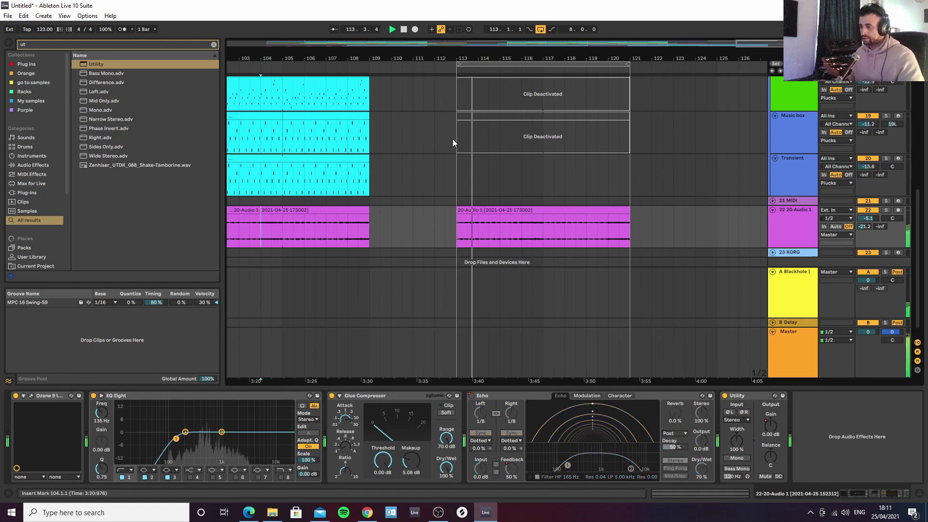
drag(468, 59, 513, 43)
key(space)
Open the 15 LABS clip leading into bar 113 and move the E3 note at 4.4.3 down an octave to E2
scroll(495, 144, up, 4)
scroll(494, 146, up, 1)
click(494, 155)
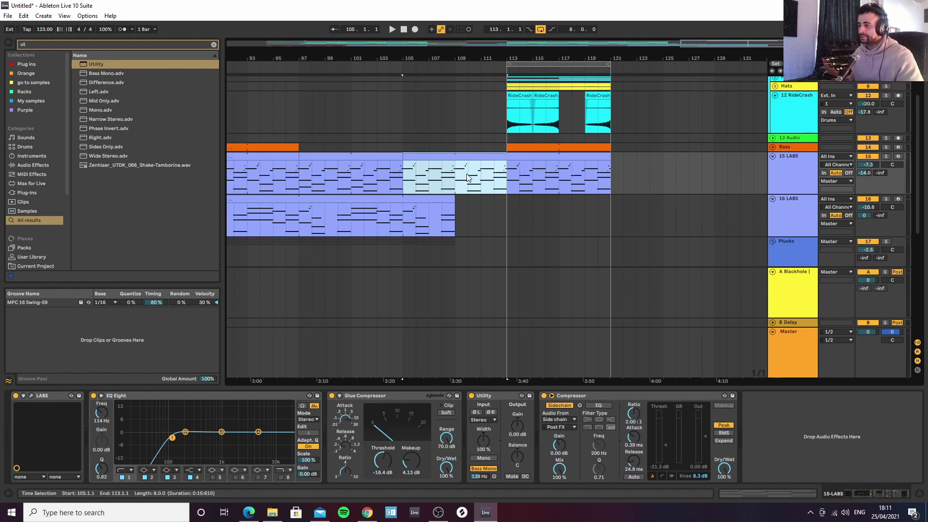
click(454, 190)
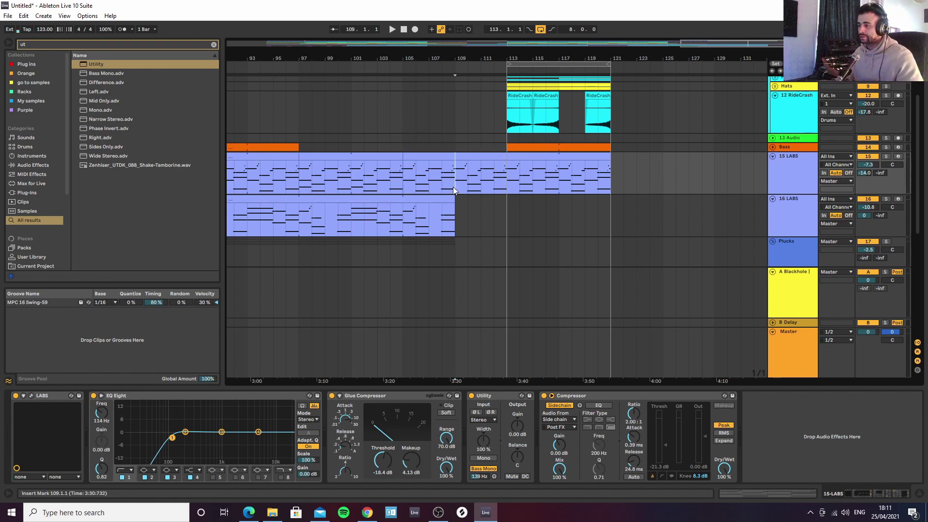
double_click(488, 179)
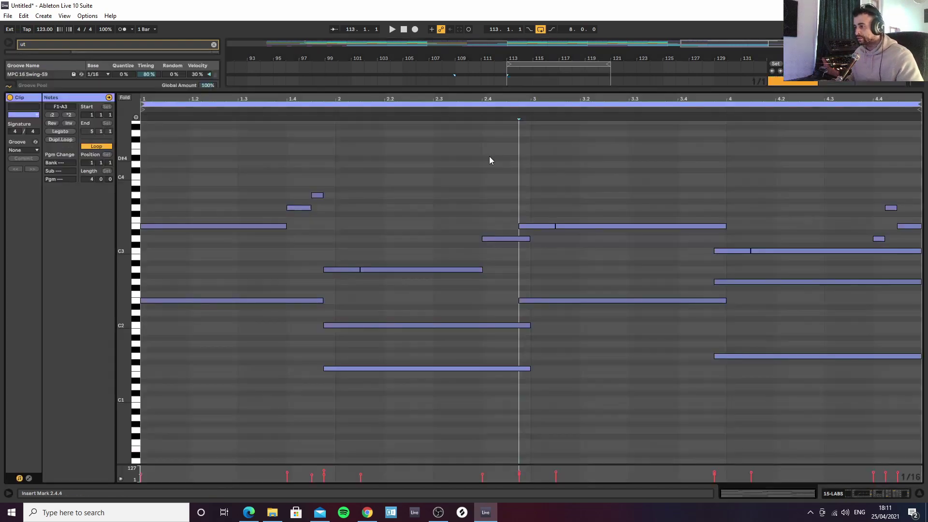
click(907, 231)
click(916, 227)
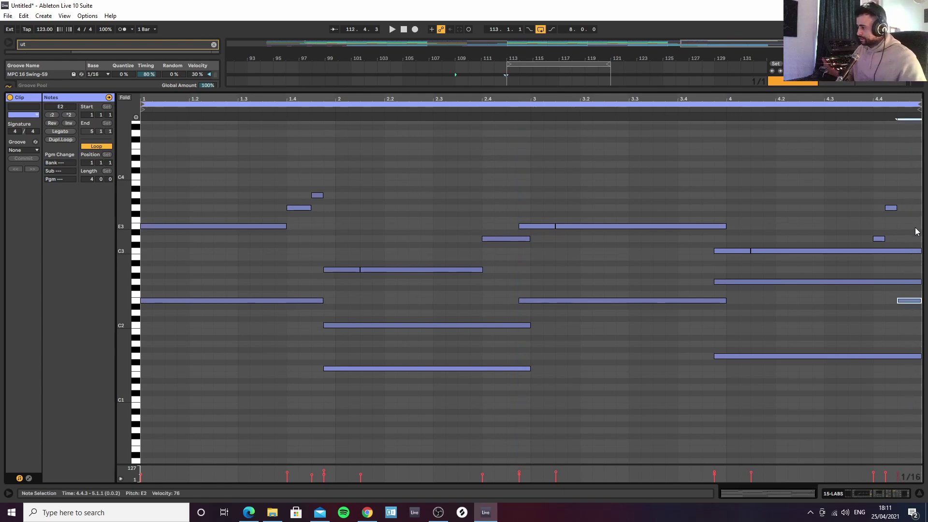
Shorten the last C3 and G2 notes to end at 4.4.1 and make the final E2 note start at 4.4.4
drag(920, 249, 872, 249)
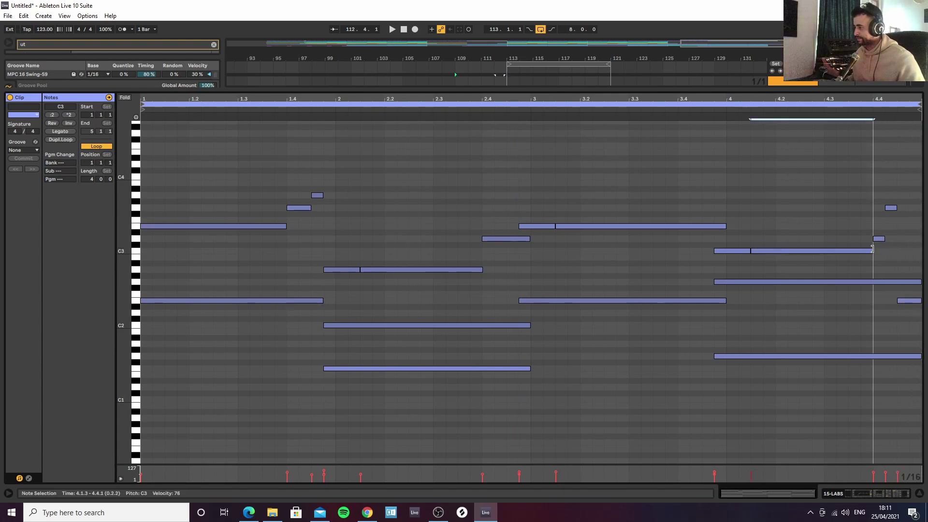
drag(919, 281, 909, 302)
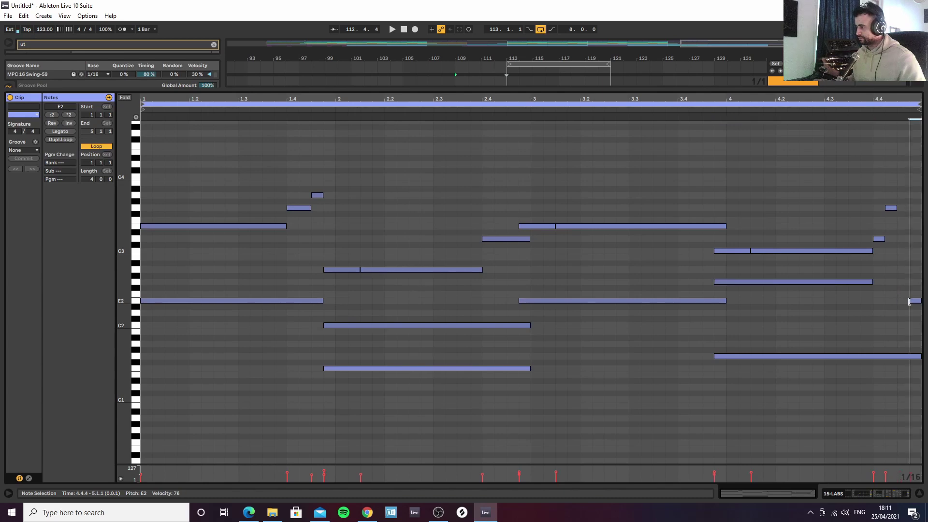
Add a 1/16 note at 4.4.3 pitched to A2, and lower the final E2 note to D2
double_click(902, 238)
key(space)
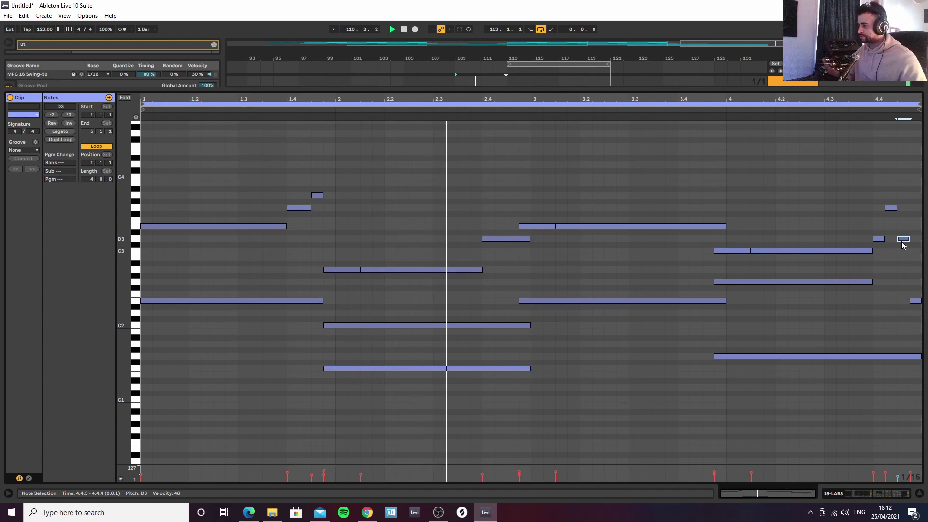
key(Down)
key(Down)
key(Down)
key(Down)
key(Down)
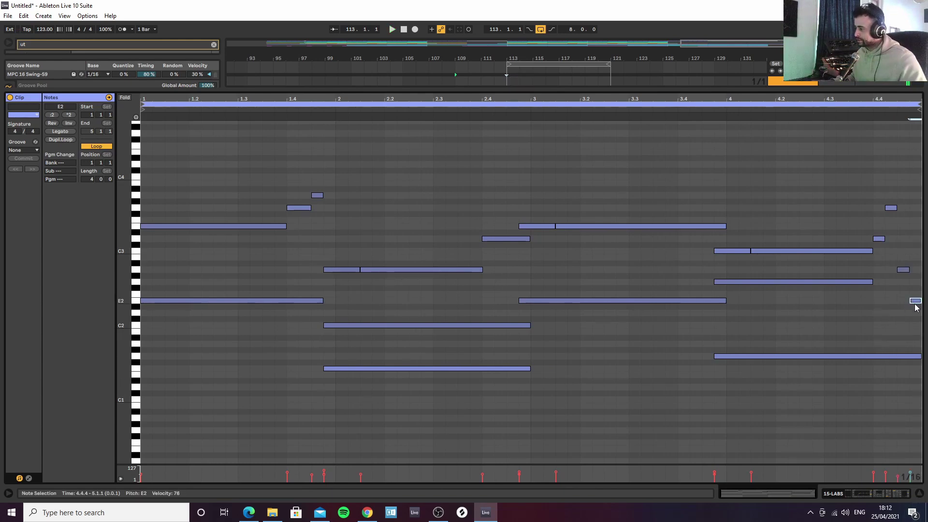
key(space)
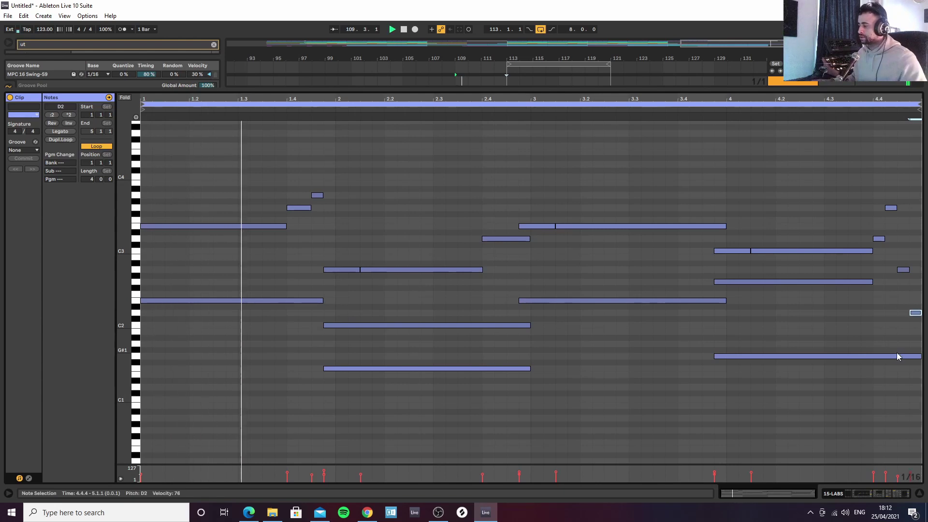
Try short G3 and D4 notes at 3.4.2 and 3.4.3, play them, delete both and close the clip editor
double_click(709, 207)
double_click(719, 195)
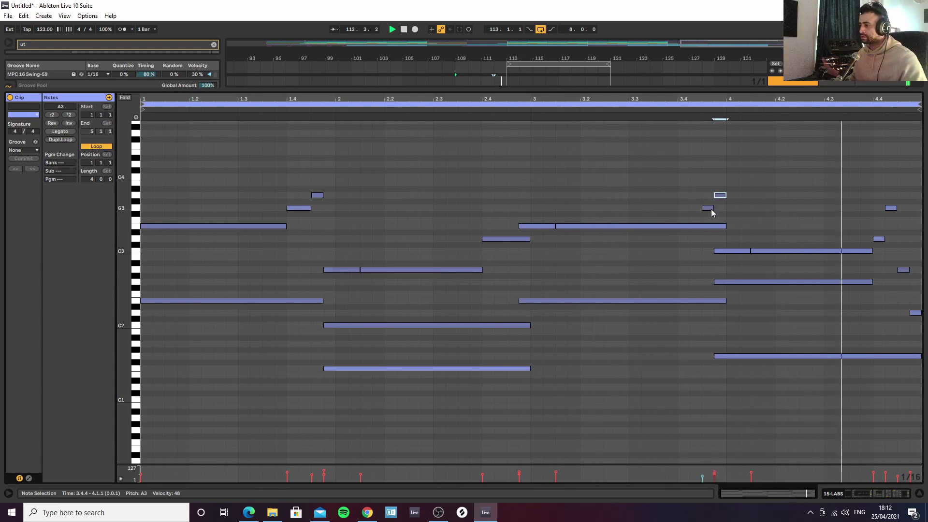
drag(720, 199, 718, 168)
drag(707, 208, 695, 210)
drag(718, 166, 706, 169)
key(space)
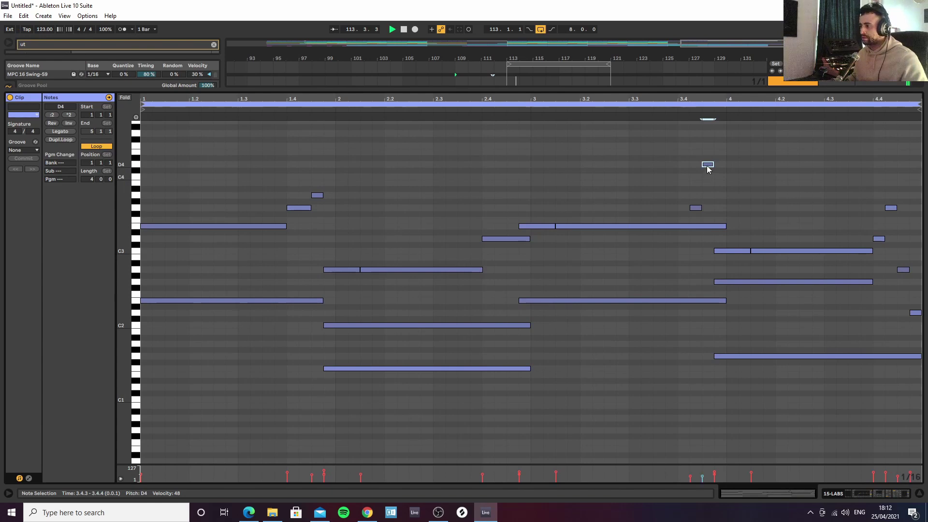
key(Delete)
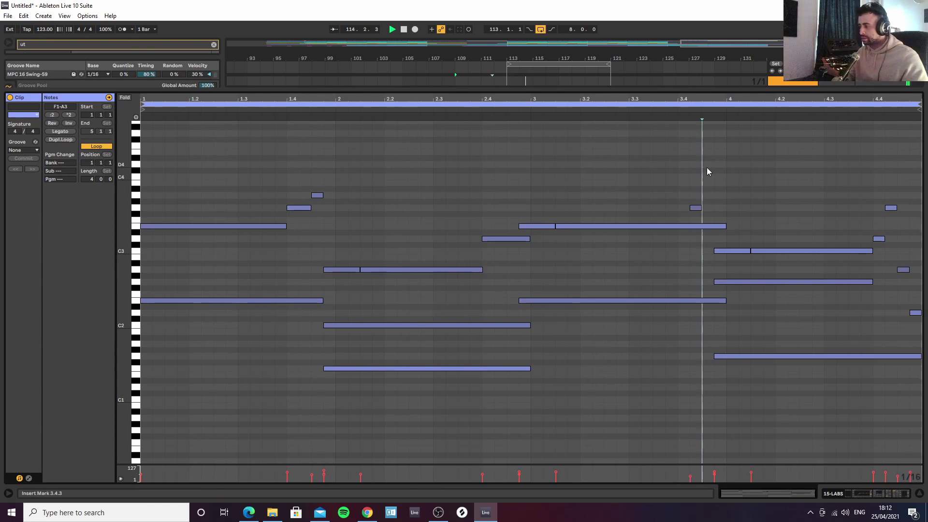
double_click(696, 208)
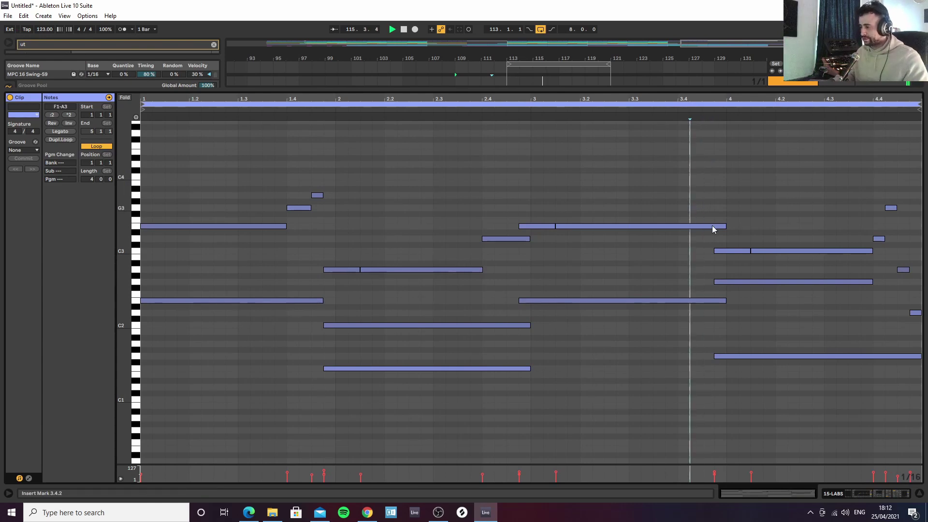
click(919, 494)
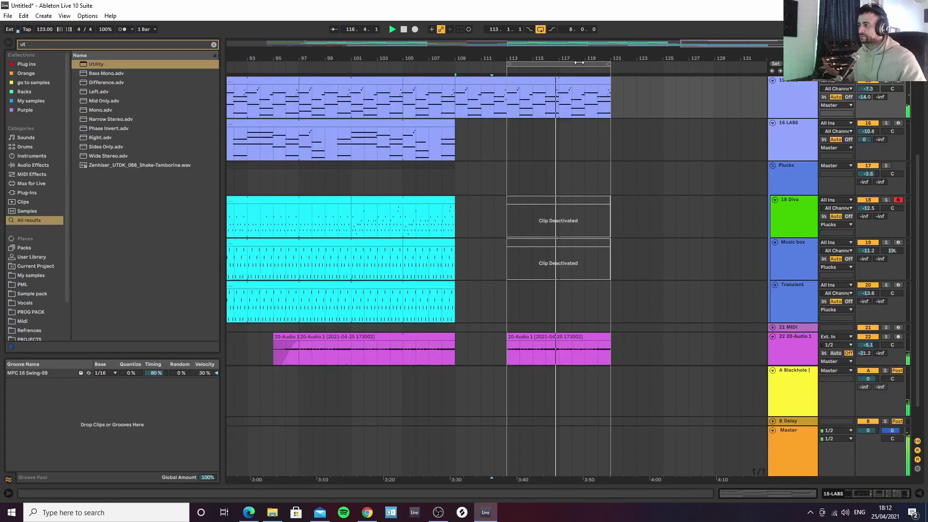
Copy the first two-bar RideCrash clip from bar 113 to bar 107 and play the transition into the drop
scroll(515, 175, up, 6)
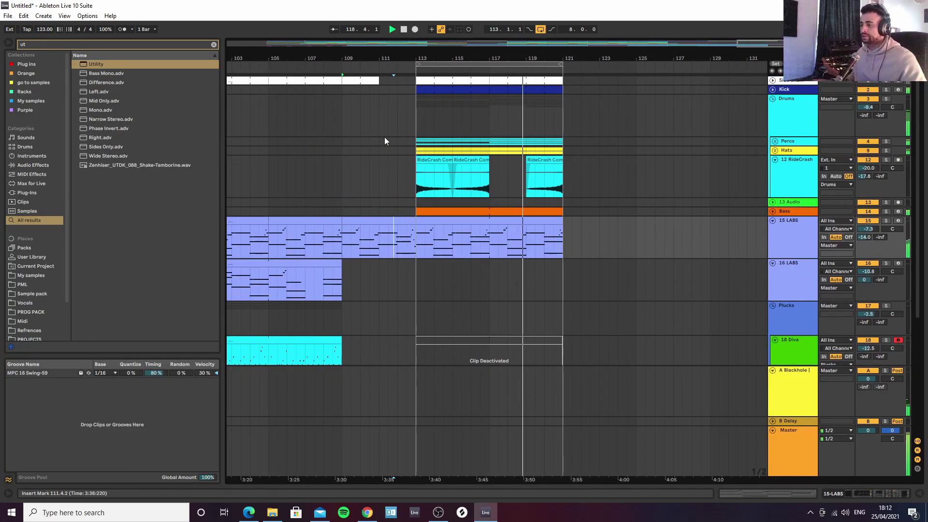
mouse_move(441, 164)
mouse_down()
mouse_move(320, 162)
mouse_move(331, 161)
mouse_up()
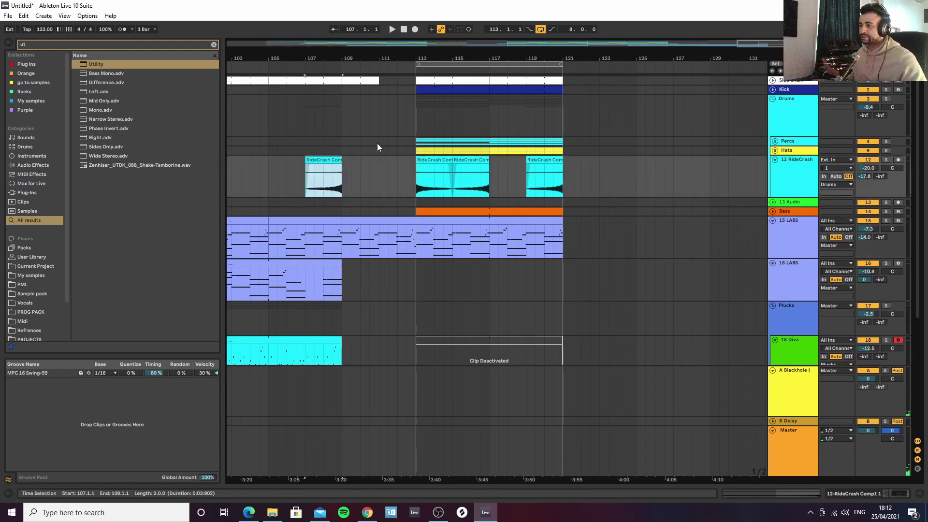
drag(357, 58, 429, 60)
key(space)
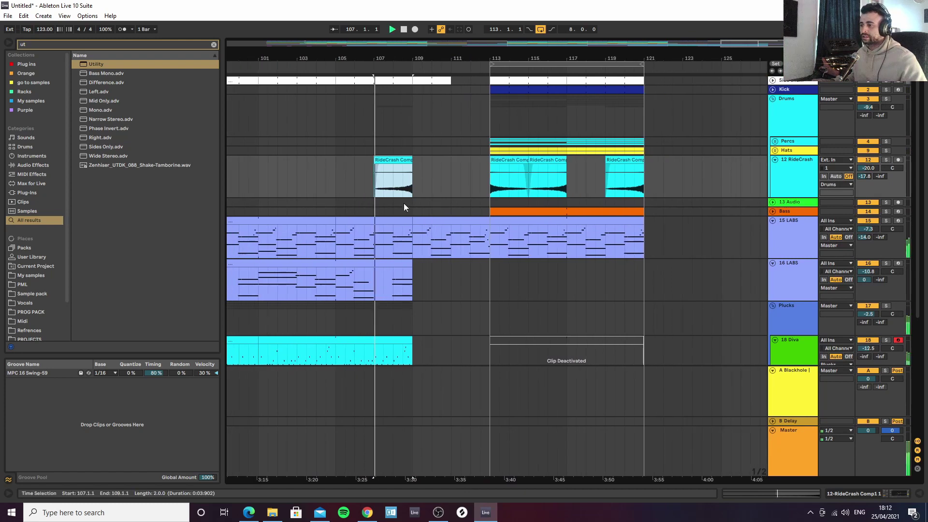
scroll(462, 169, down, 3)
scroll(449, 165, down, 3)
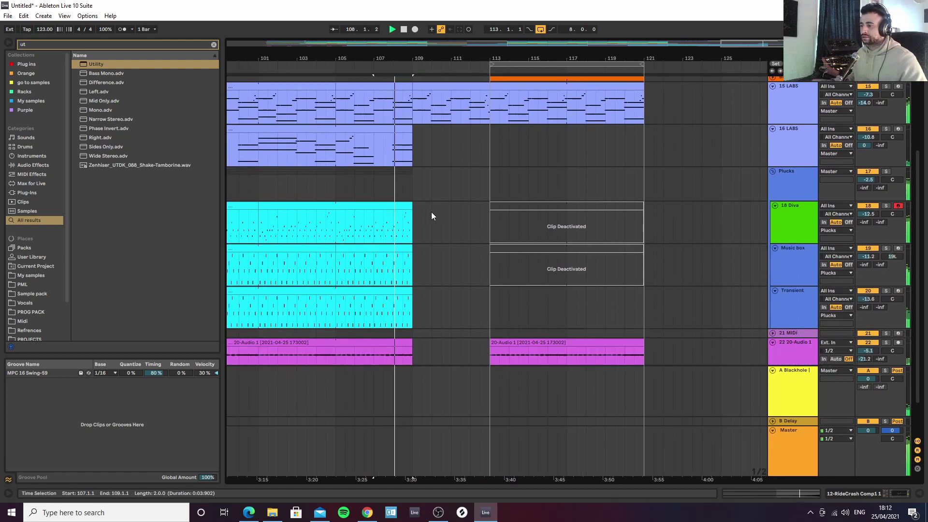
scroll(431, 213, down, 2)
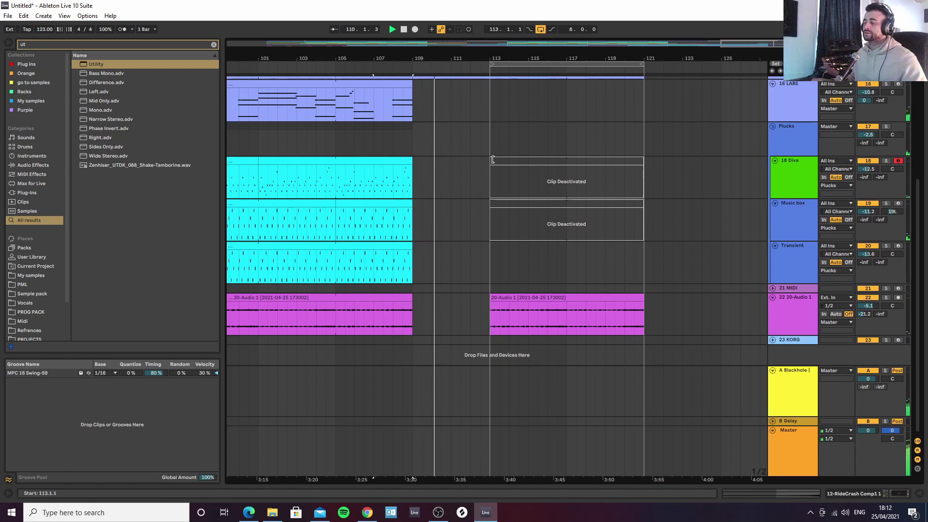
scroll(488, 153, up, 1)
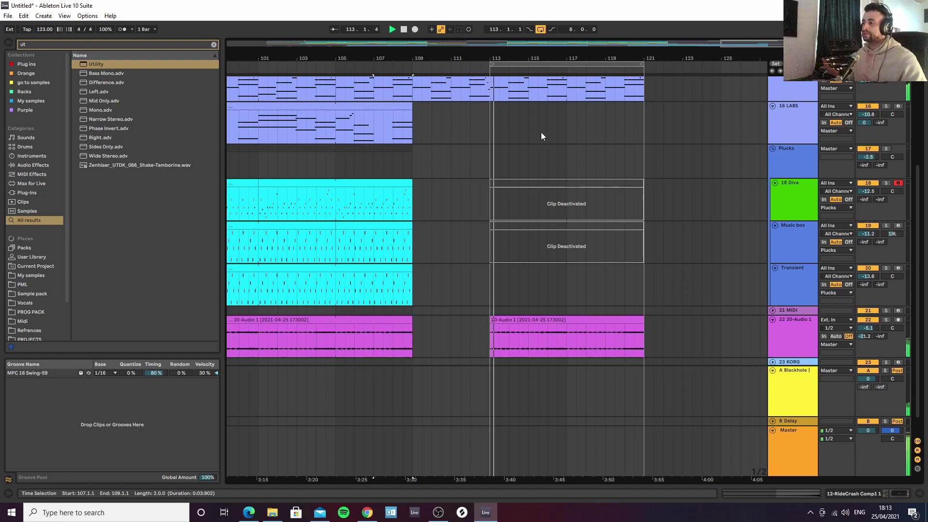
scroll(560, 159, up, 2)
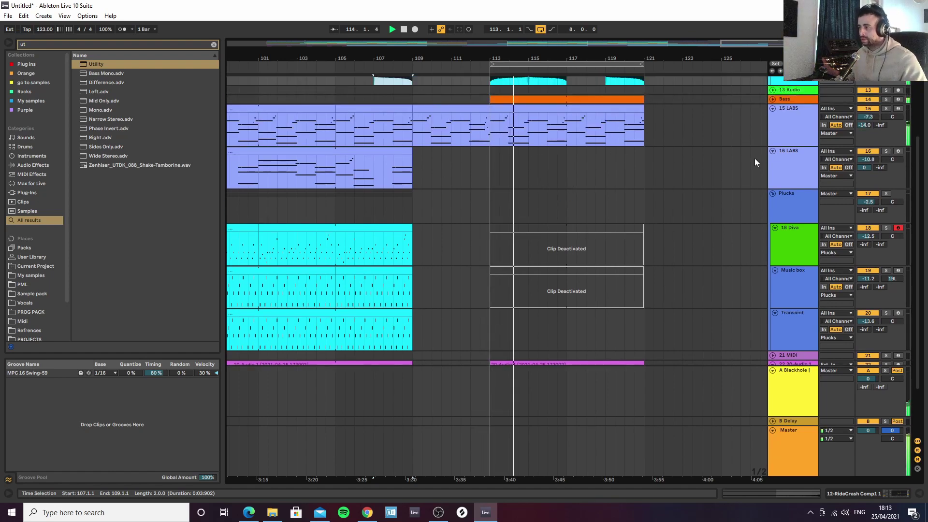
scroll(746, 159, up, 1)
key(space)
Raise the velocities of the last four notes in the 15 LABS clip at bars 109–113 to about 61–96 and play it
click(435, 133)
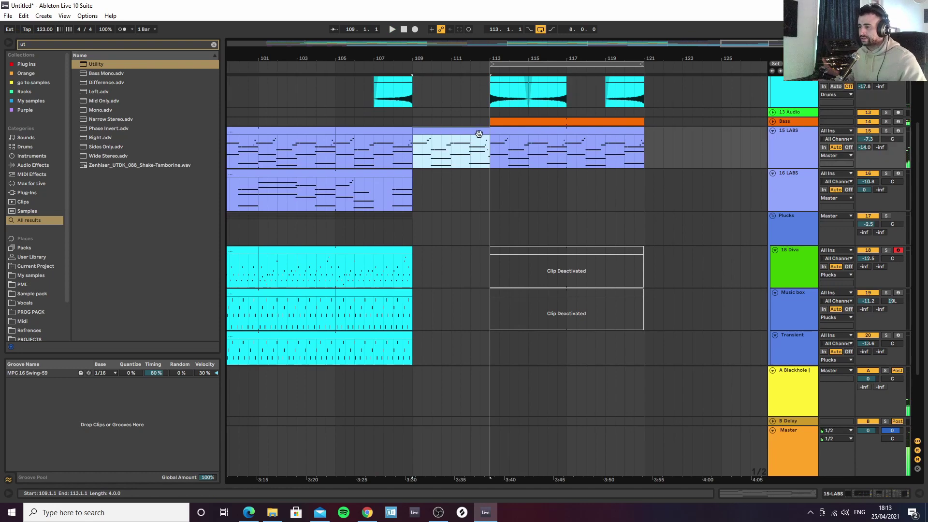
double_click(468, 132)
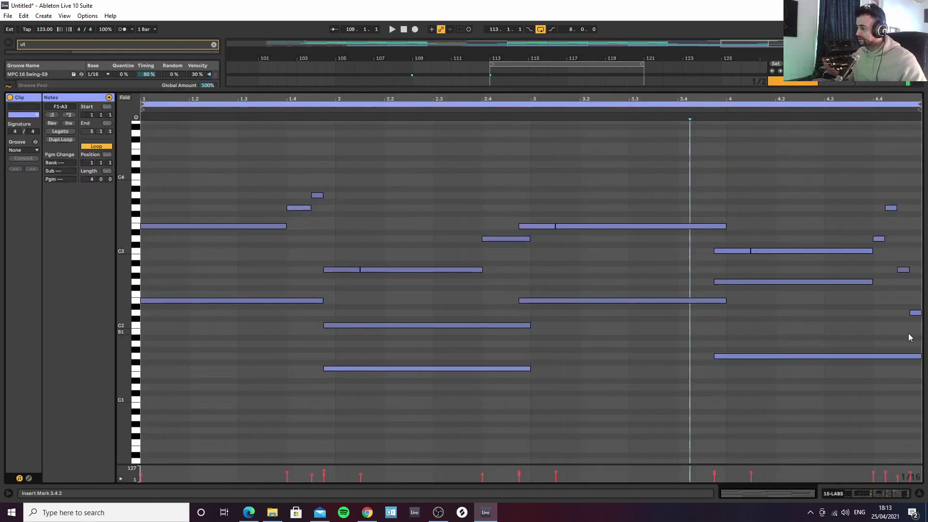
drag(918, 328, 887, 209)
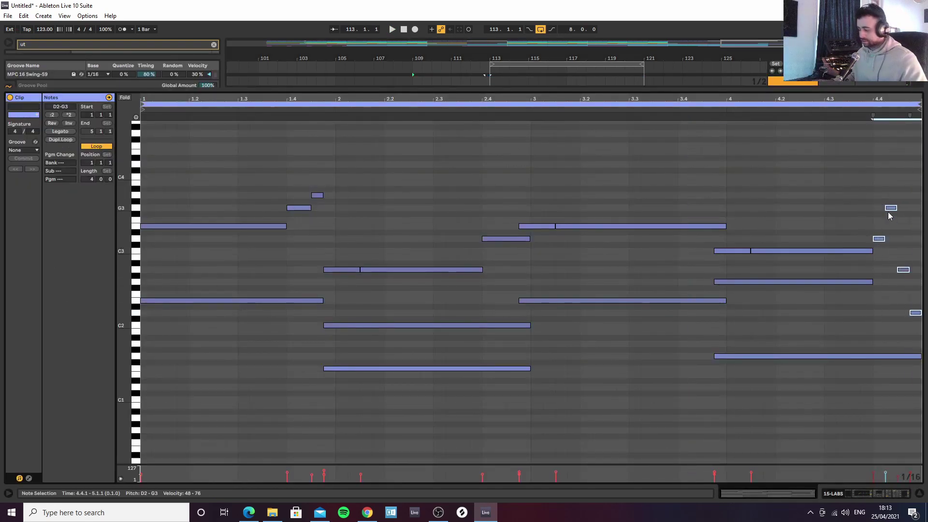
key(space)
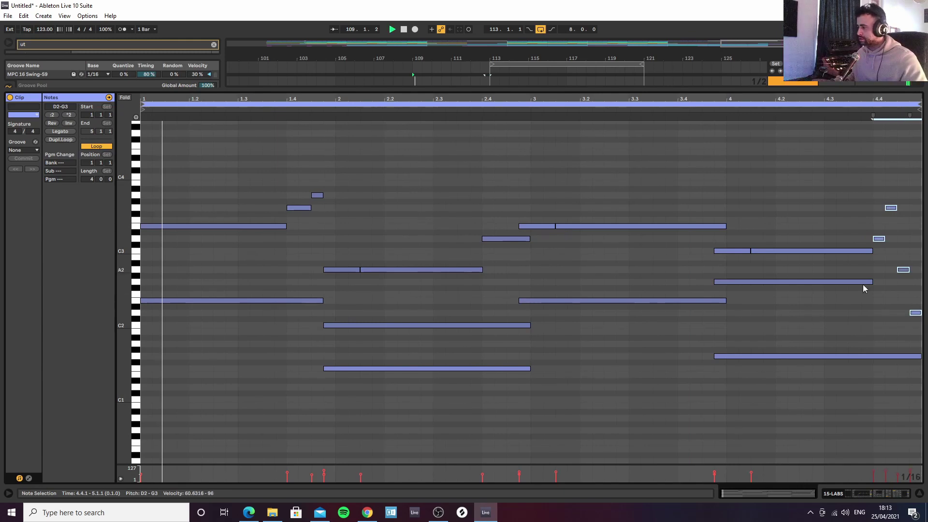
Automate the Glue Compressor's makeup gain on 15 LABS to rise between bars 109 and 113, and play the transition
click(835, 493)
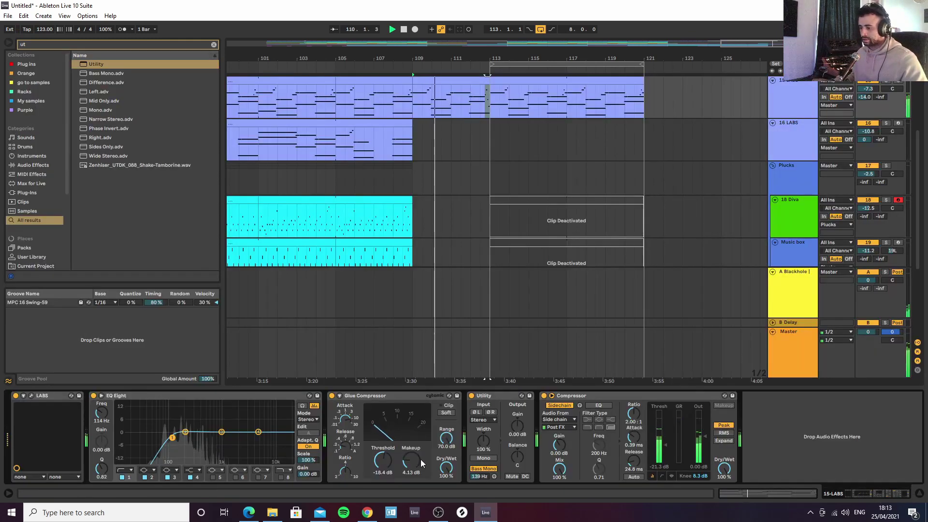
key(space)
key(space)
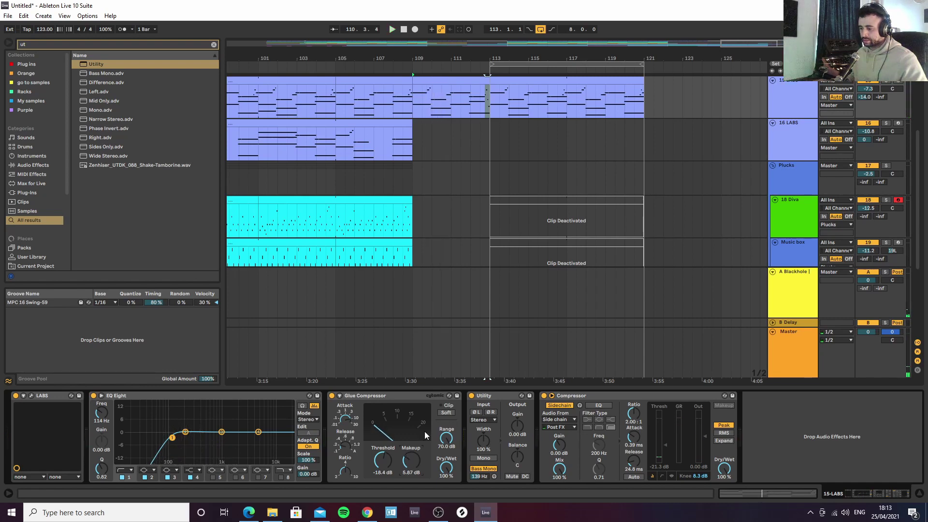
key(a)
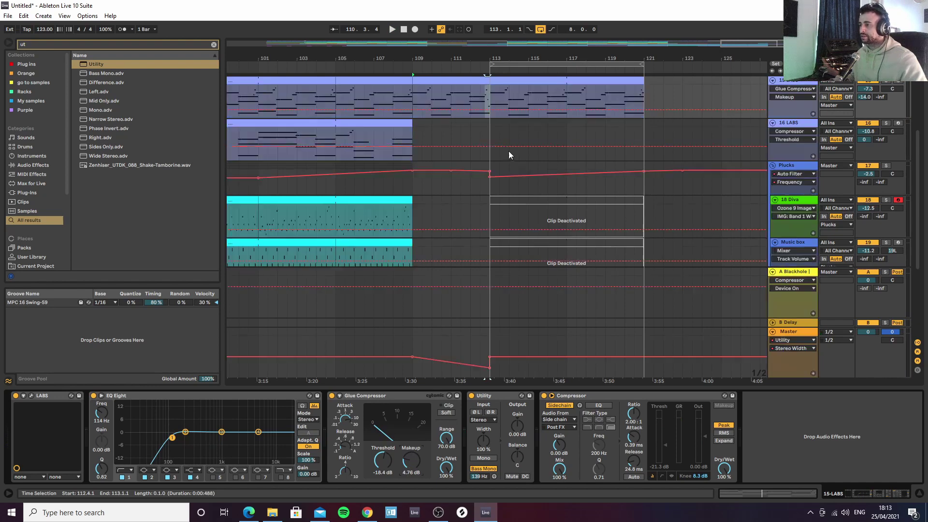
click(413, 109)
click(490, 109)
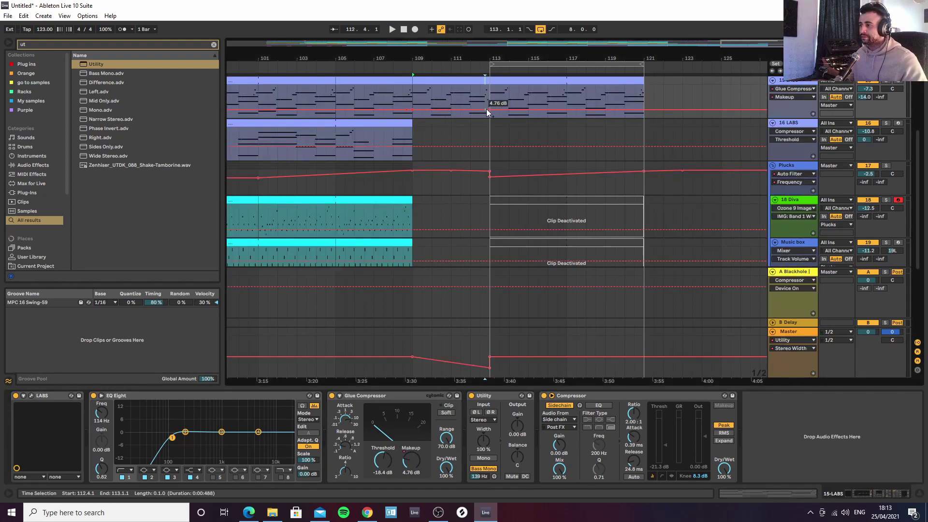
drag(421, 60, 417, 114)
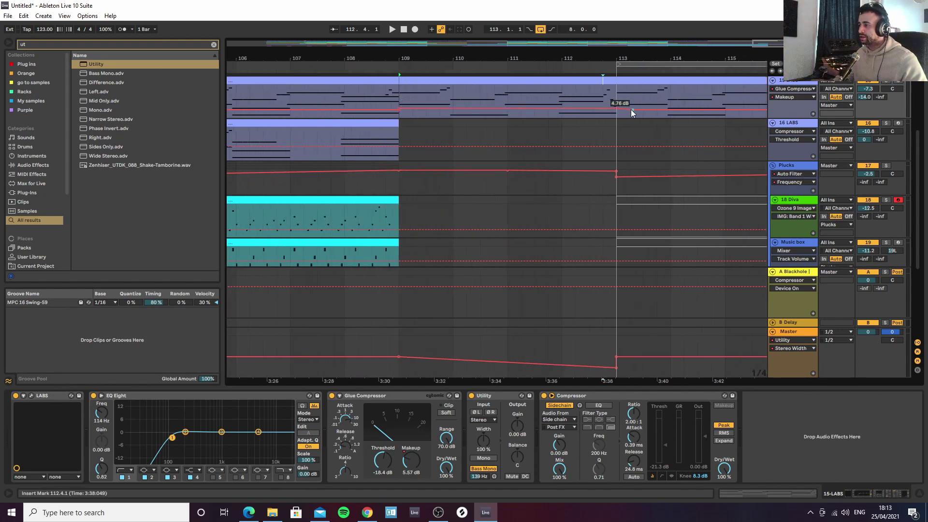
click(383, 91)
key(space)
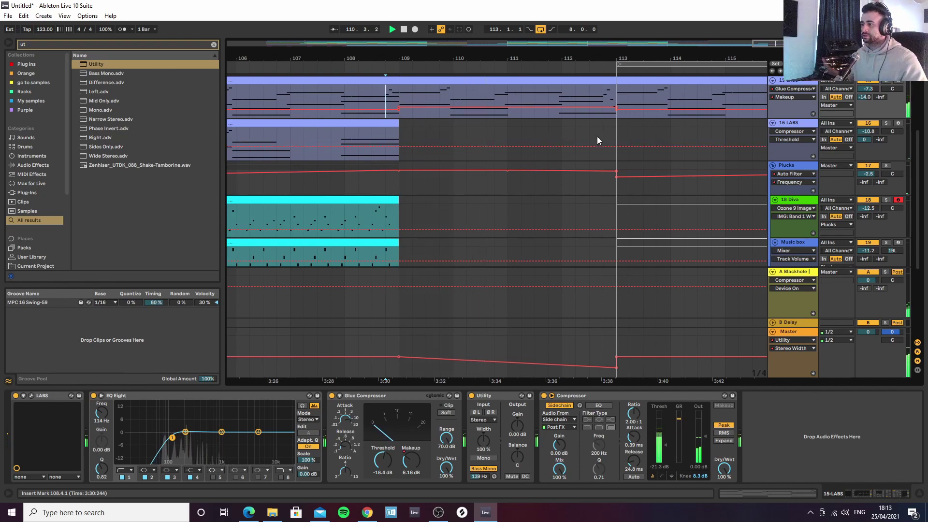
drag(569, 58, 439, 29)
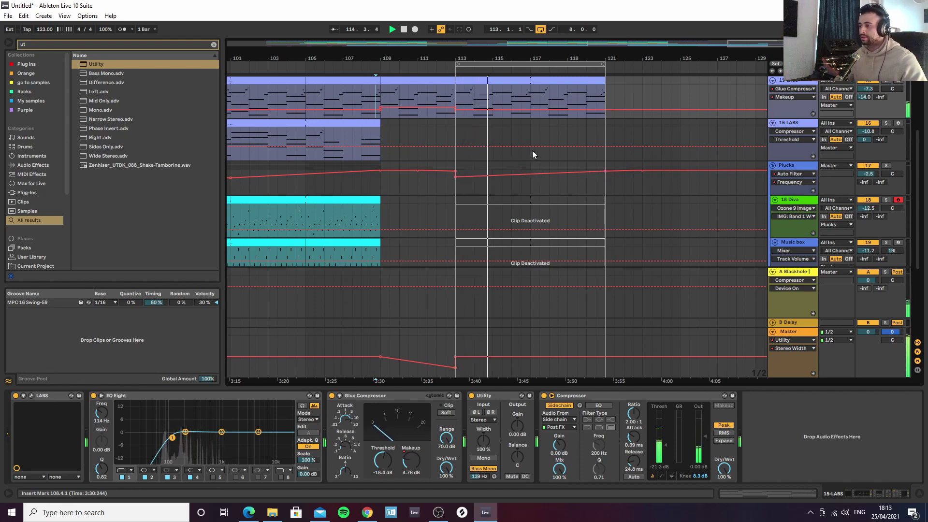
key(a)
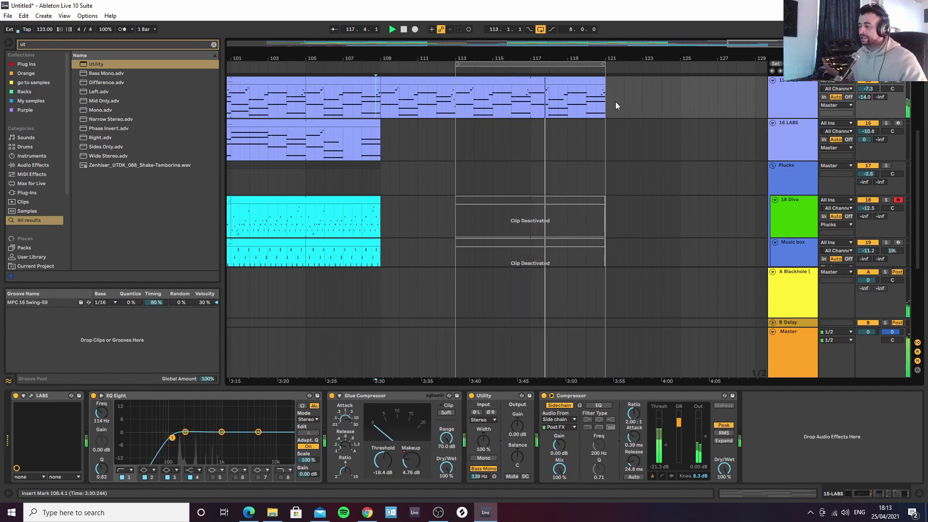
Duplicate the bars 113–121 section across all tracks and extend the loop to bar 129
drag(623, 58, 697, 64)
click(493, 65)
key(ctrl+d)
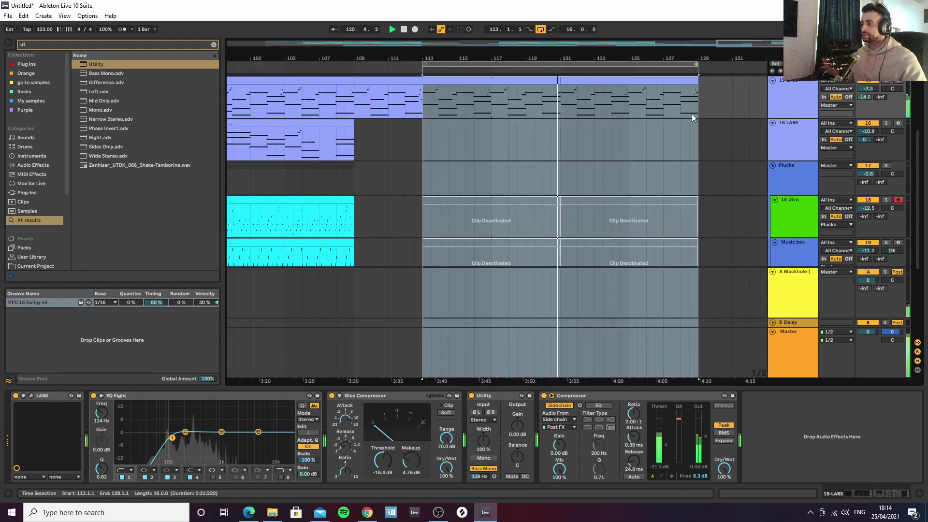
click(644, 64)
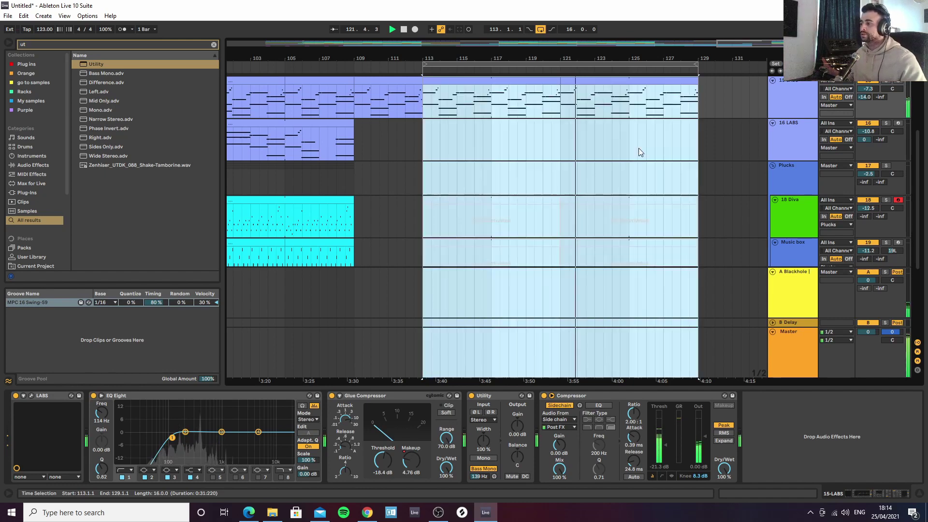
Duplicate the 16-bar section from bar 113 across all tracks and extend the loop to bar 145
click(681, 141)
mouse_move(716, 59)
mouse_down()
mouse_move(672, 77)
mouse_move(675, 54)
mouse_up()
click(587, 69)
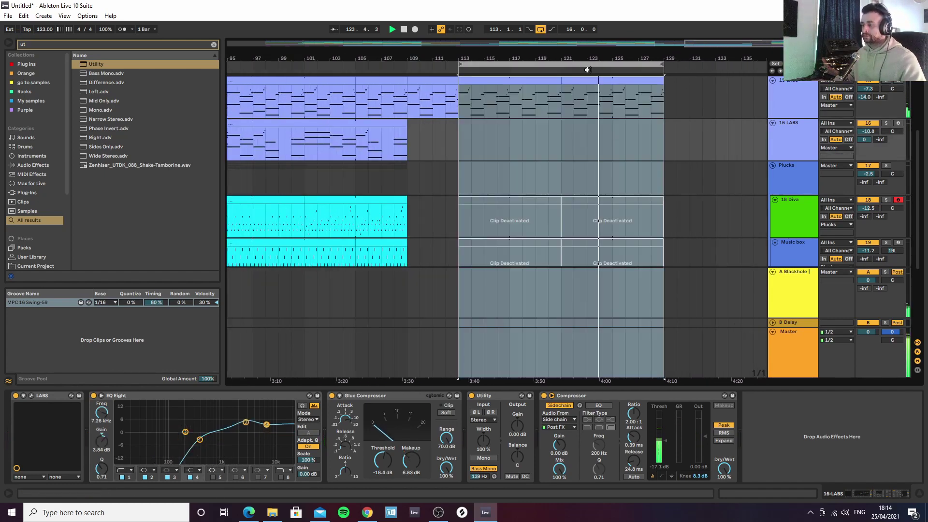
key(ctrl+d)
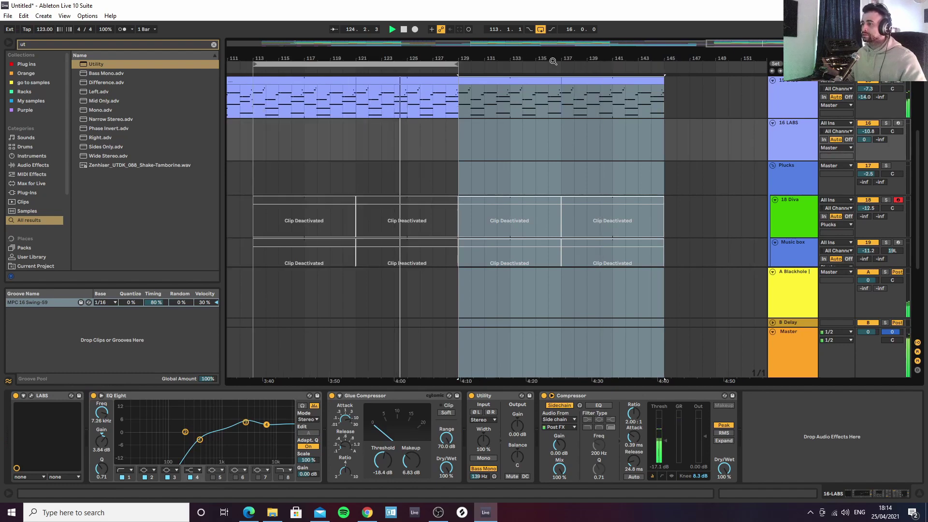
click(459, 65)
drag(459, 64, 664, 64)
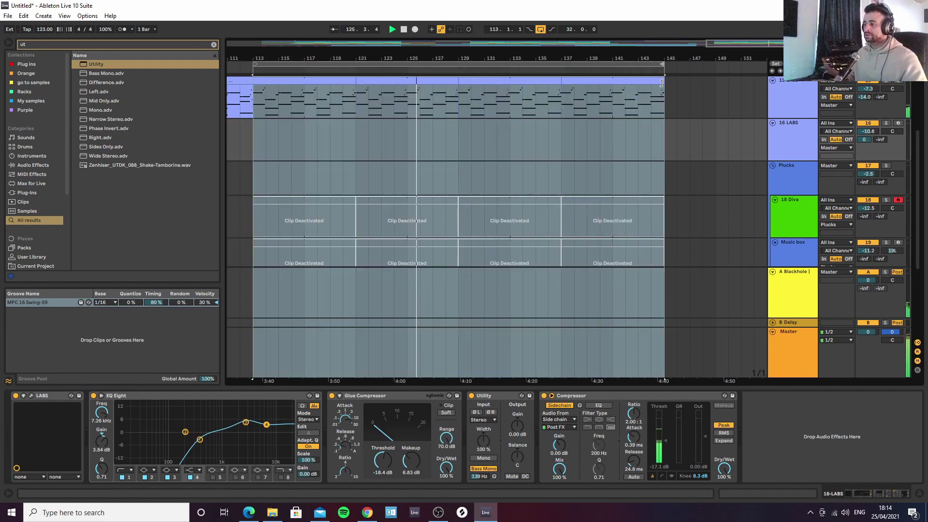
click(703, 184)
Reactivate the Diva and Music box clips from bar 129 to bar 145
scroll(458, 137, down, 2)
scroll(489, 166, up, 2)
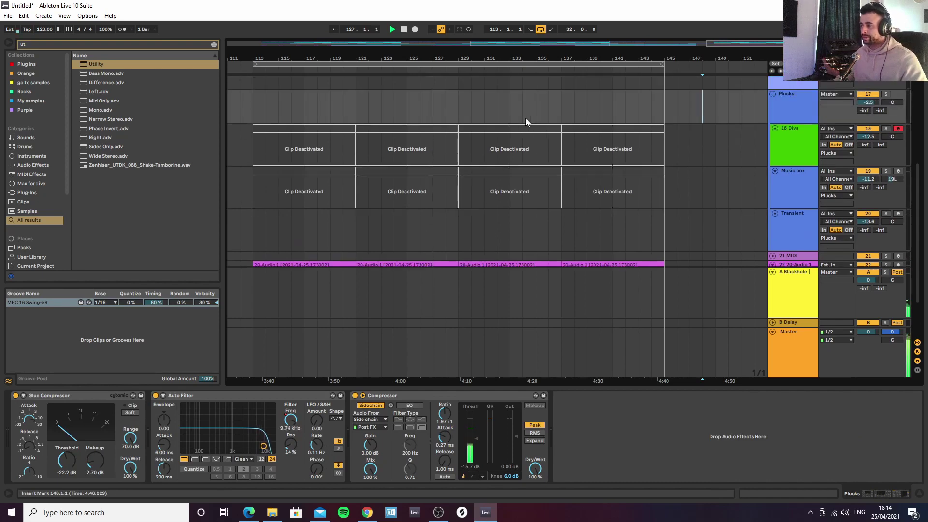
scroll(575, 124, down, 2)
click(573, 129)
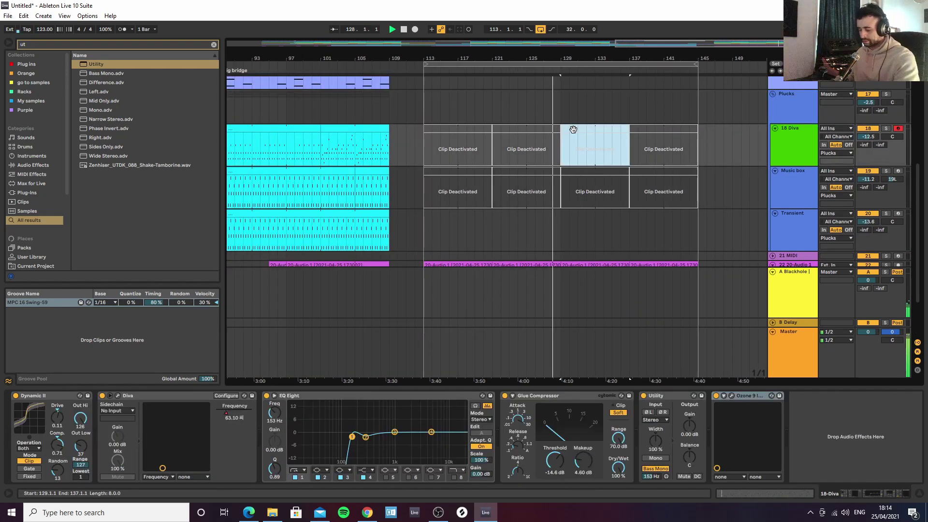
key(0)
click(578, 173)
key(0)
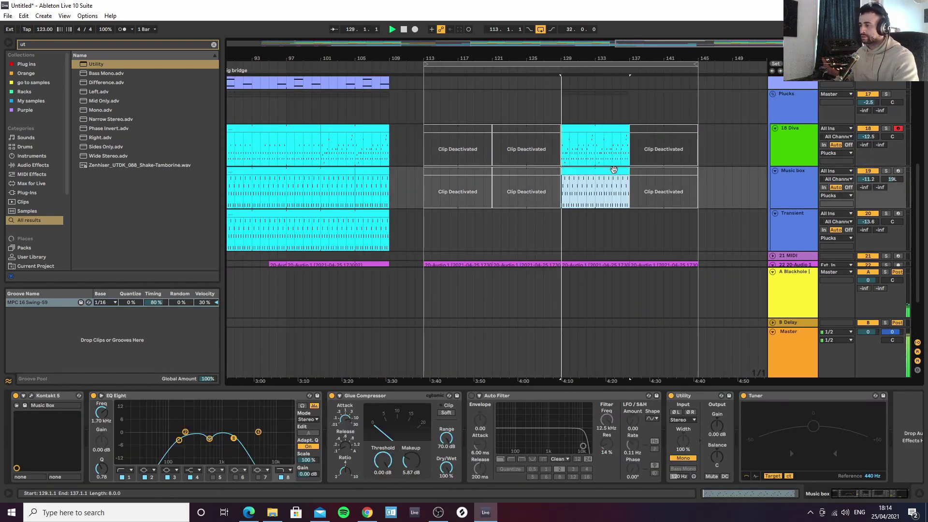
click(653, 129)
key(0)
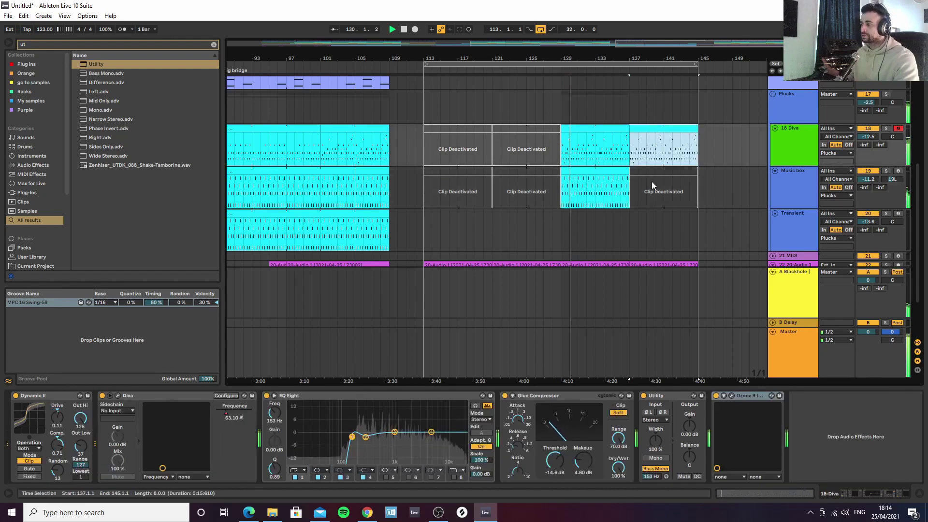
click(653, 183)
key(0)
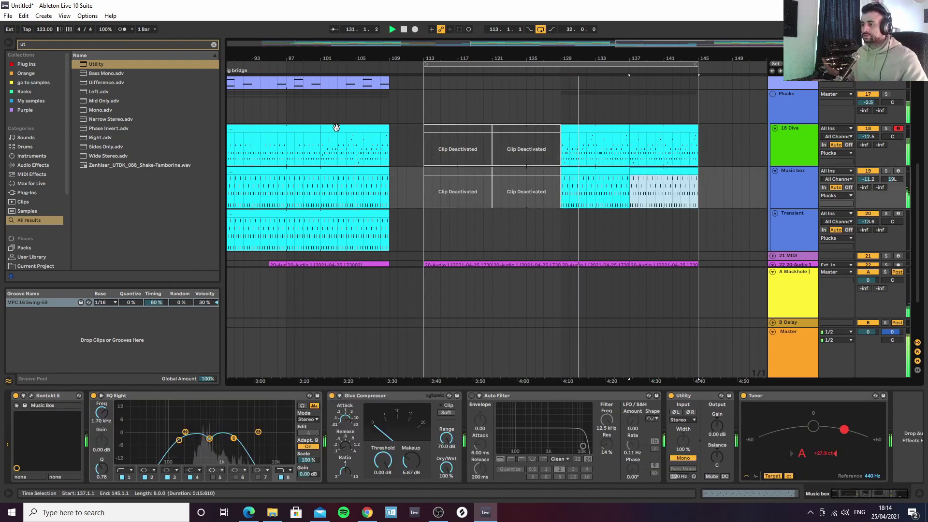
Copy earlier Diva clips into bars 121–129 and an earlier Transient clip twice to fill bars 129–145
drag(287, 144, 491, 128)
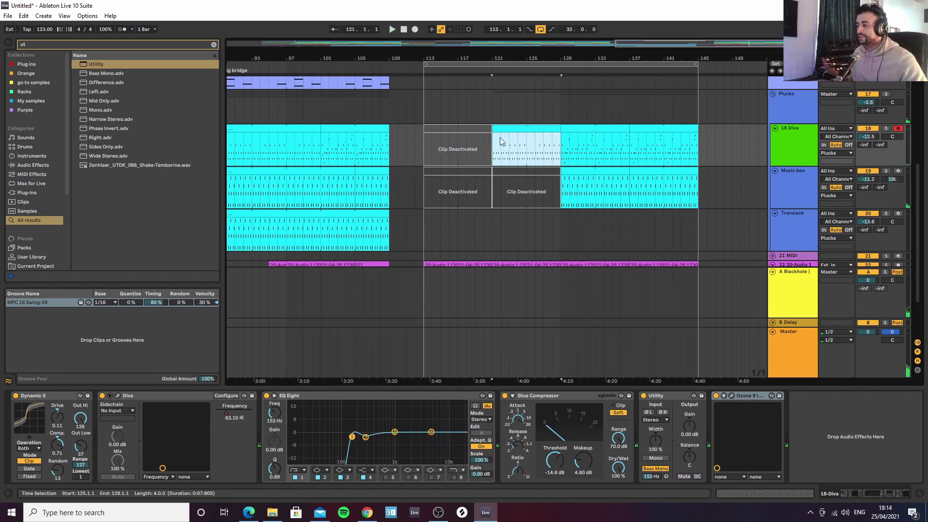
drag(319, 230, 584, 236)
drag(627, 215, 698, 221)
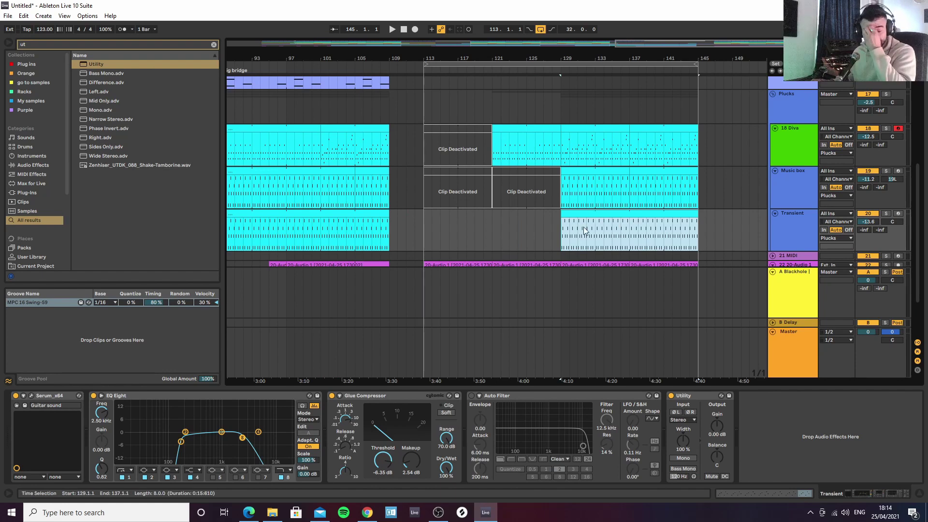
Solo the Transient track, play its copied clips from bar 129, and unsolo it
drag(624, 56, 600, 94)
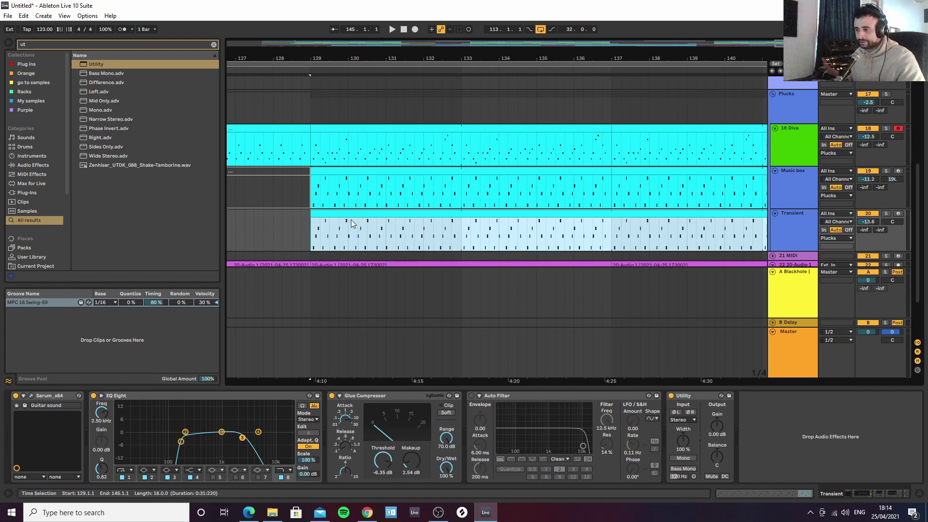
key(s)
key(space)
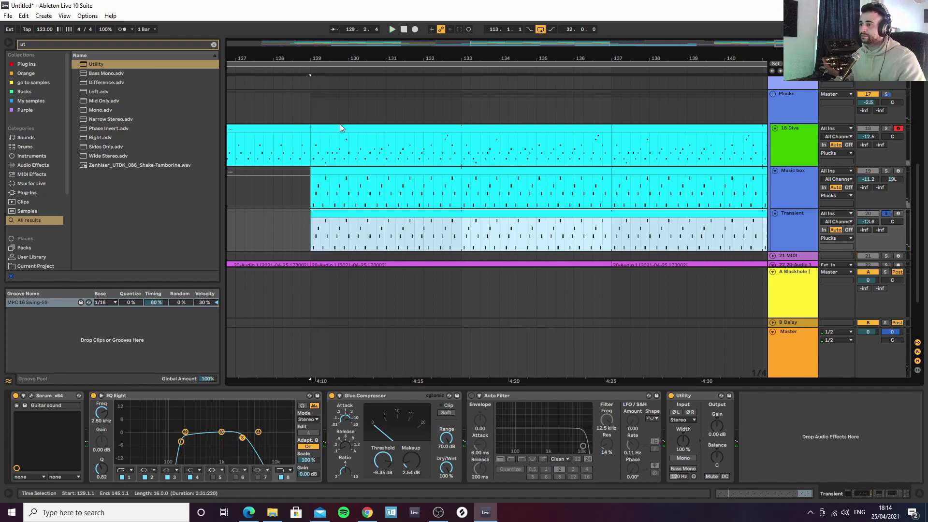
drag(316, 57, 636, 58)
click(869, 211)
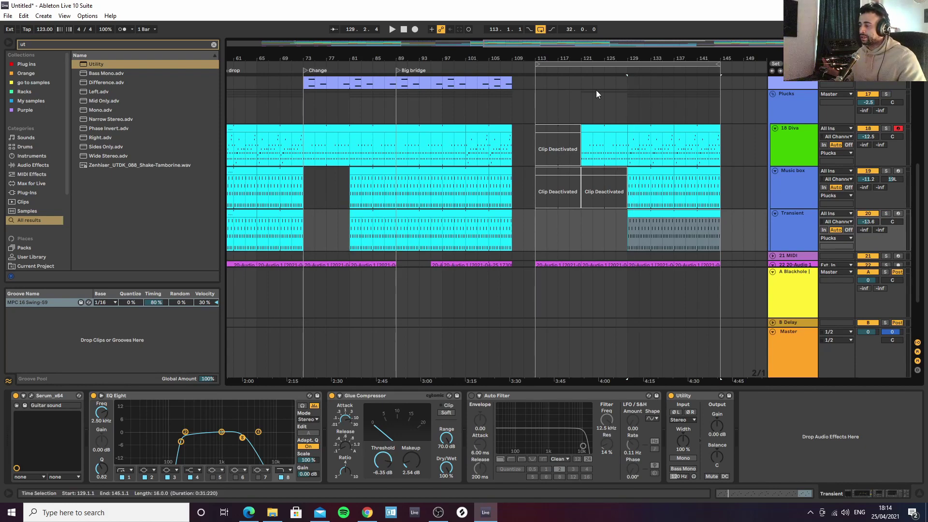
Remove the abrupt jumps in the Plucks Auto Filter Frequency automation between bars 113 and 145 to leave a smooth curve
click(794, 109)
key(a)
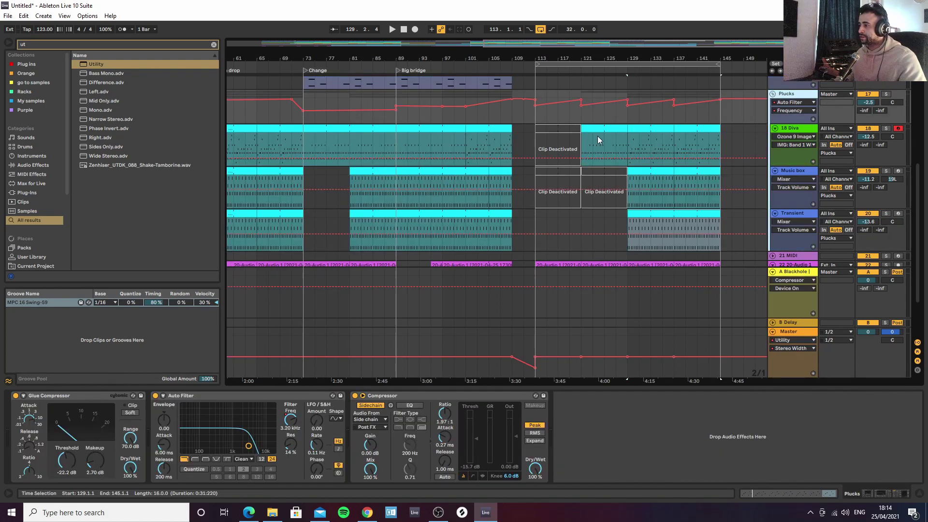
click(580, 100)
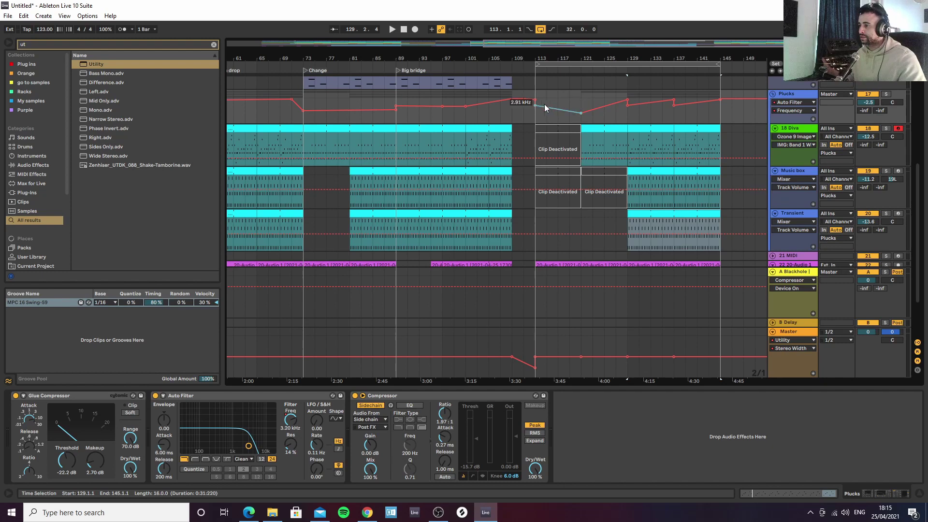
click(535, 105)
click(627, 100)
click(627, 103)
drag(669, 103, 659, 105)
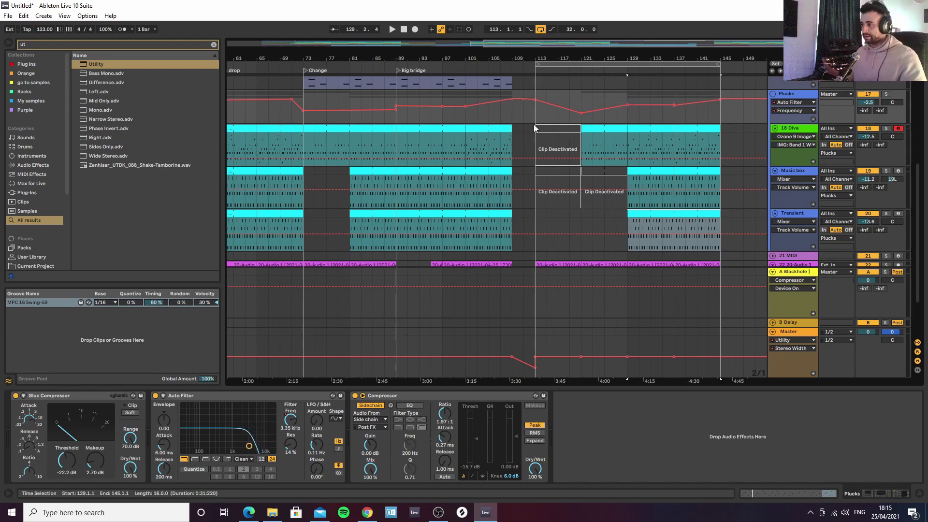
Play the arrangement from bar 107 through the transition and into the final drop, with the automation lanes hidden
click(505, 140)
key(space)
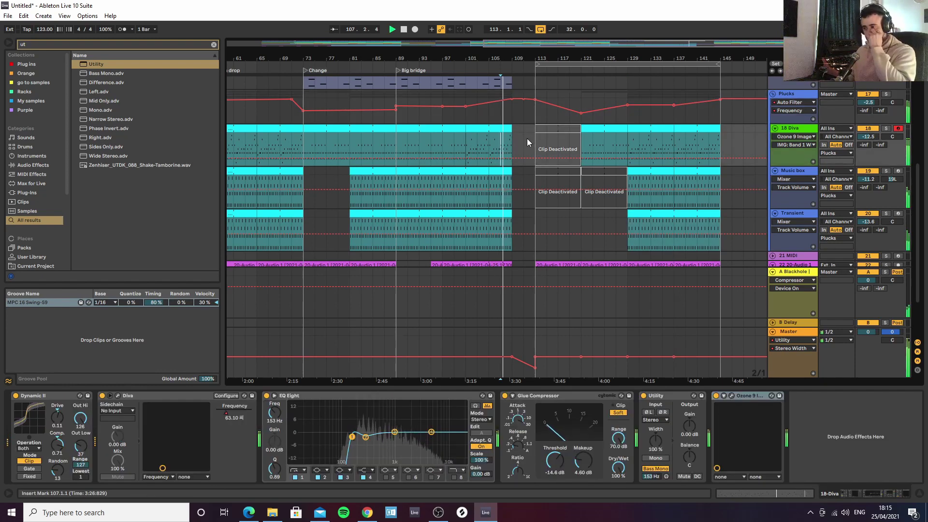
key(a)
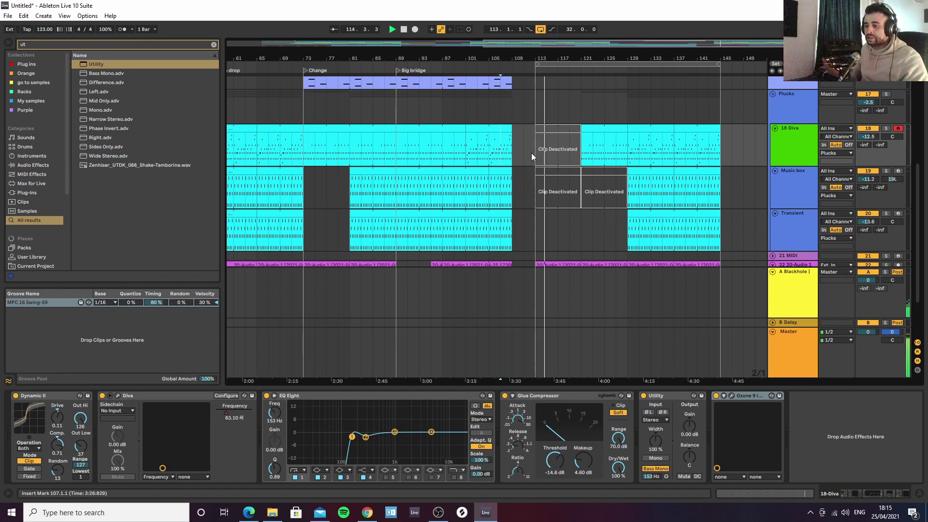
drag(594, 58, 512, 111)
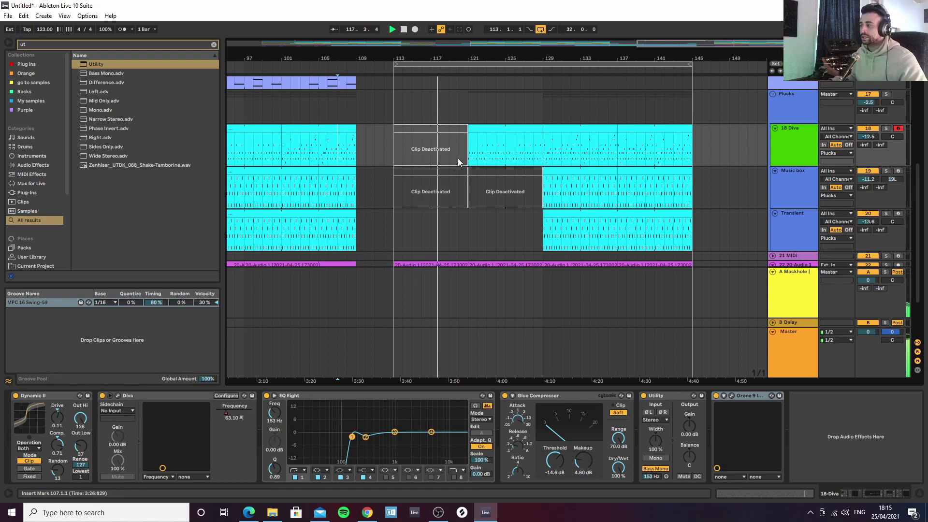
scroll(464, 160, down, 3)
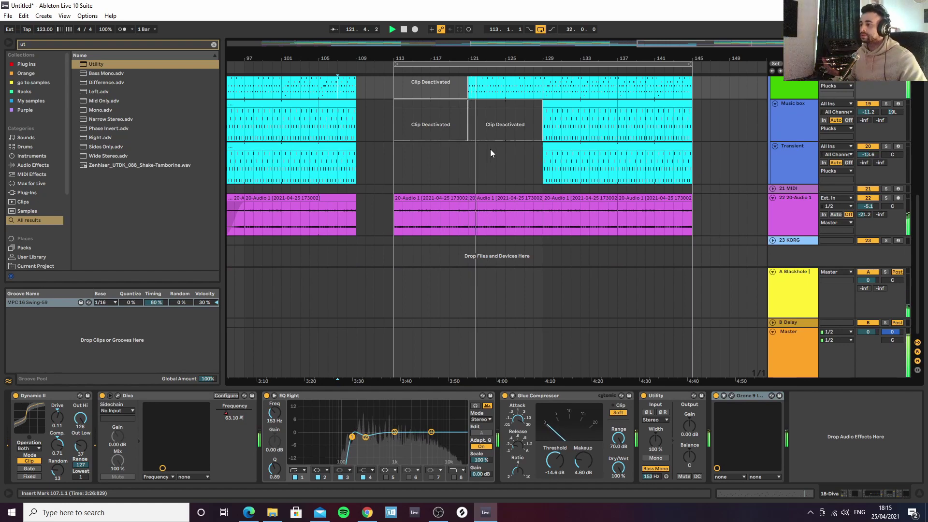
scroll(628, 154, up, 2)
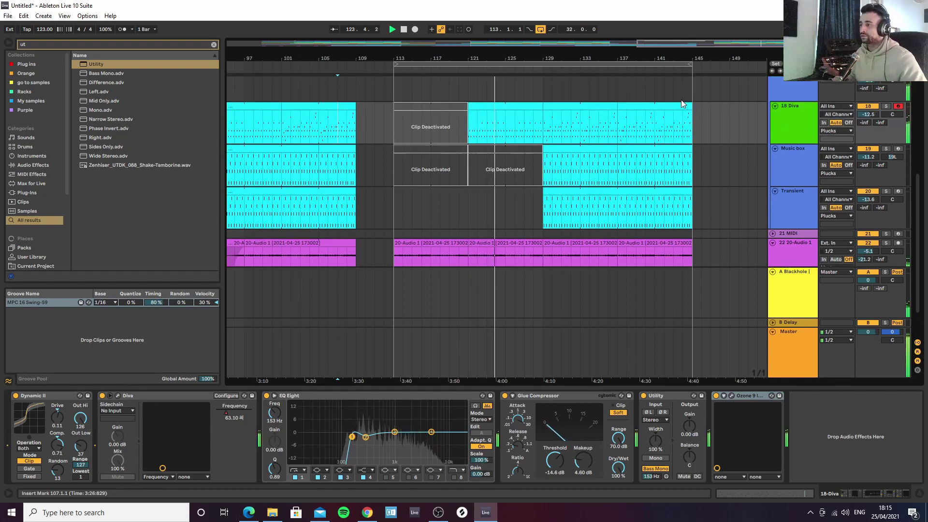
drag(544, 106, 535, 106)
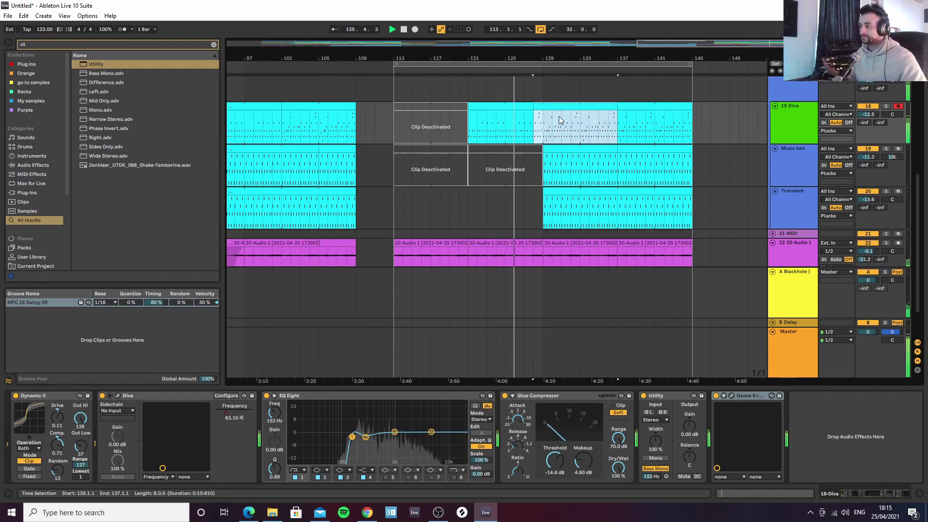
drag(583, 58, 550, 60)
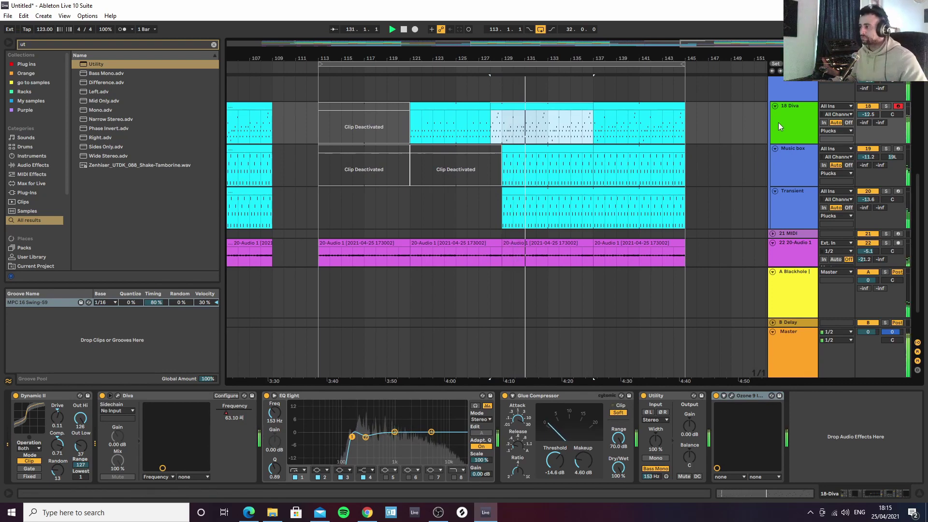
drag(617, 58, 702, 25)
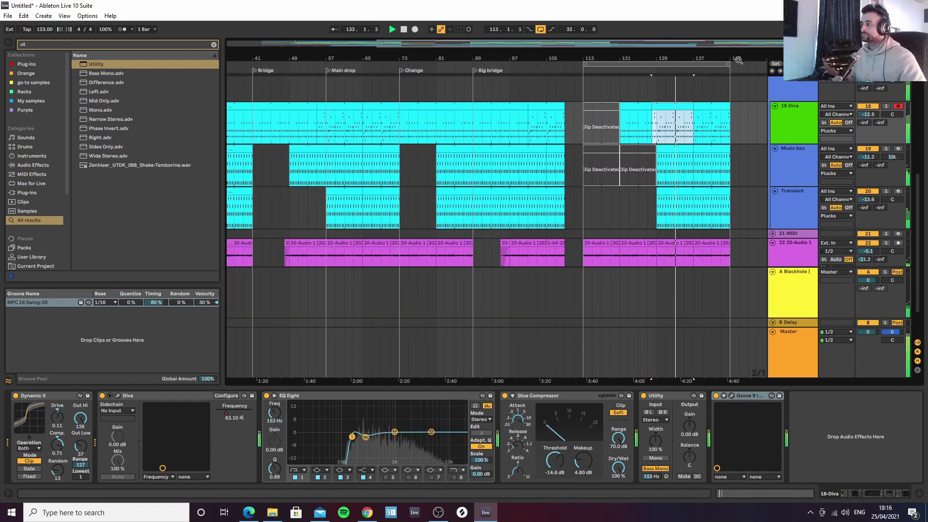
Extend the 20-Audio 1, 15 LABS and Bass clips from bar 145 to bar 153
drag(740, 59, 761, 69)
drag(567, 240, 740, 240)
scroll(739, 230, up, 3)
scroll(739, 231, up, 3)
click(688, 131)
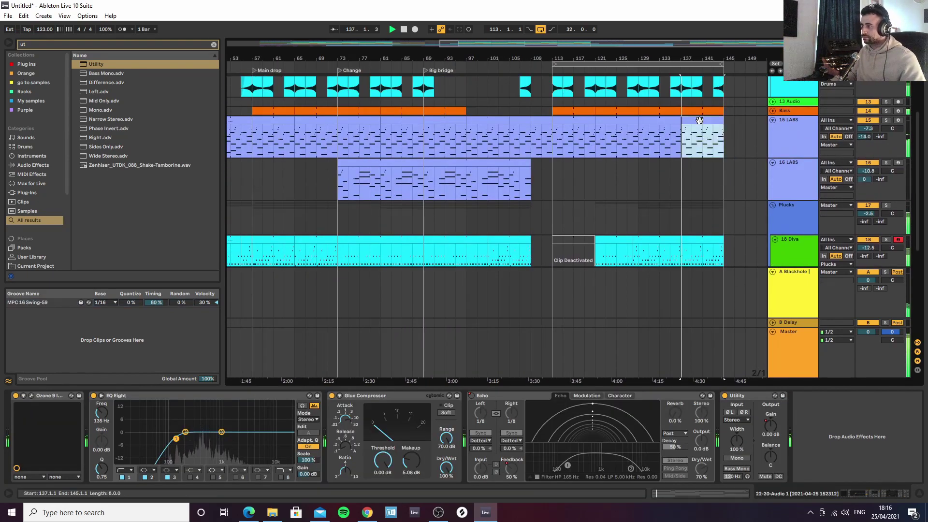
drag(726, 122, 697, 118)
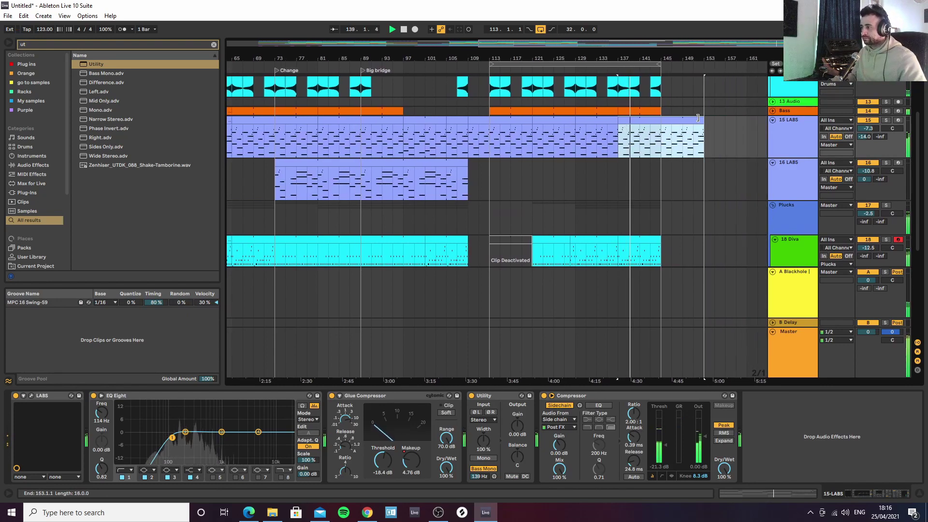
click(638, 110)
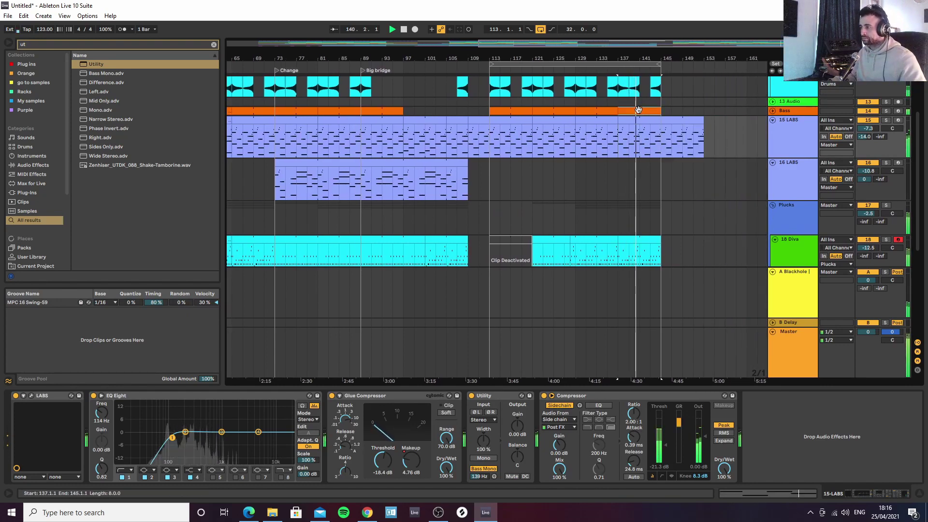
drag(630, 111, 678, 111)
Duplicate the side chain and Kick section of bars 137–145 onto bars 145–153, and extend the loop to bar 161
scroll(684, 166, up, 4)
drag(619, 97, 659, 82)
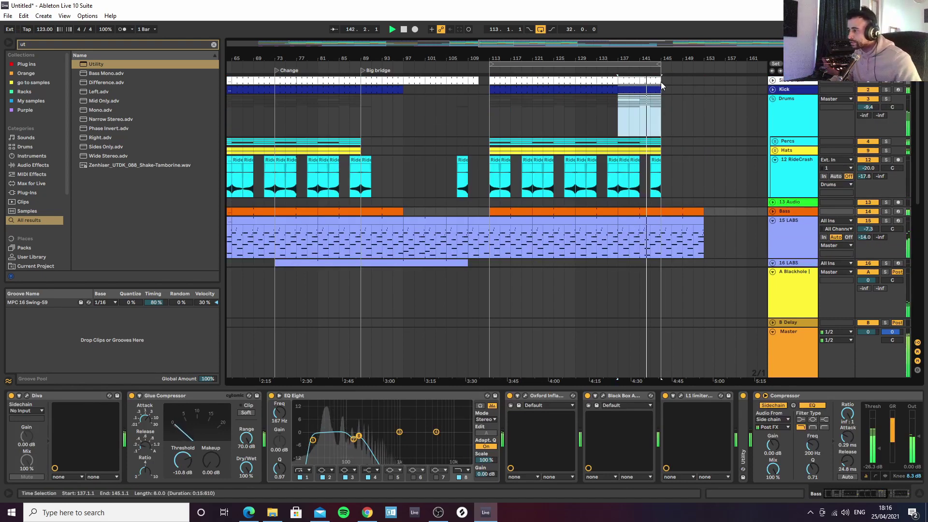
key(ctrl+d)
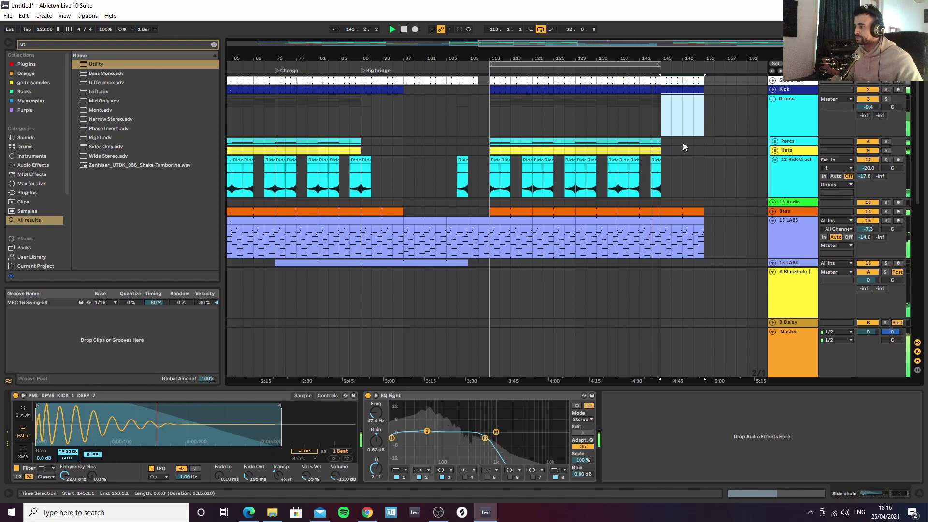
drag(659, 64, 702, 64)
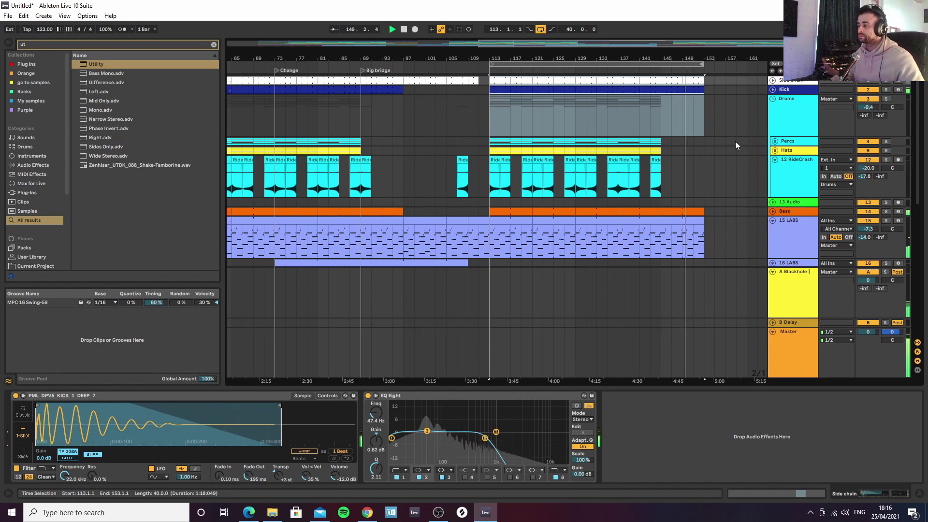
drag(712, 66, 747, 66)
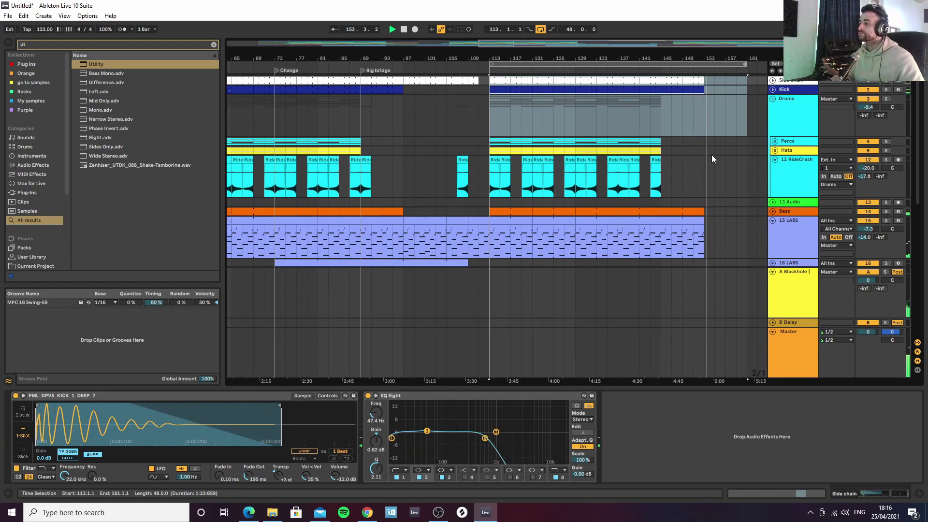
Look over the full arrangement up to the new ending and collapse the Plucks group
scroll(716, 215, down, 2)
scroll(706, 203, down, 3)
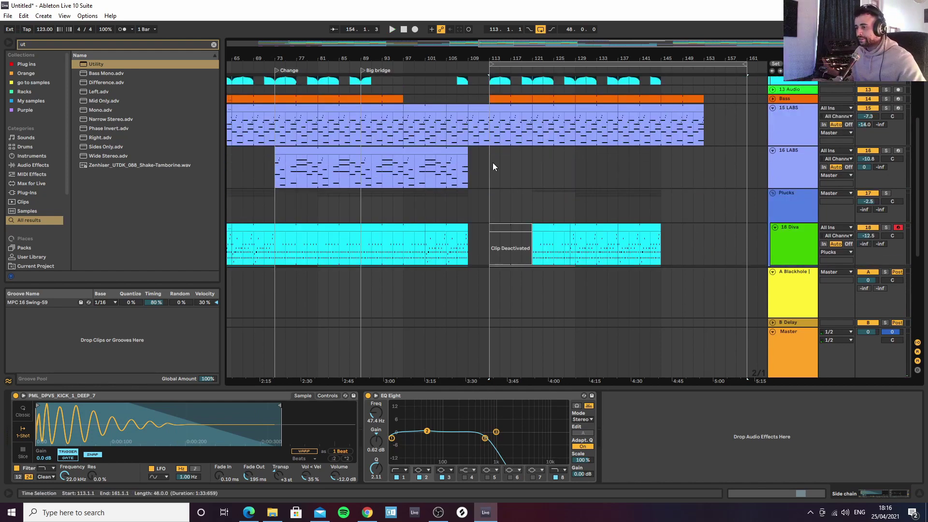
drag(349, 52, 349, 24)
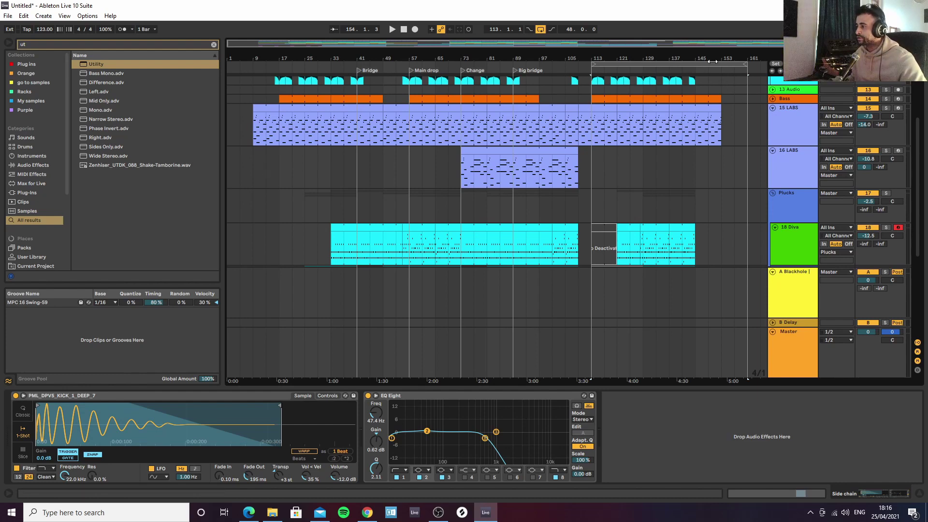
drag(439, 57, 439, 73)
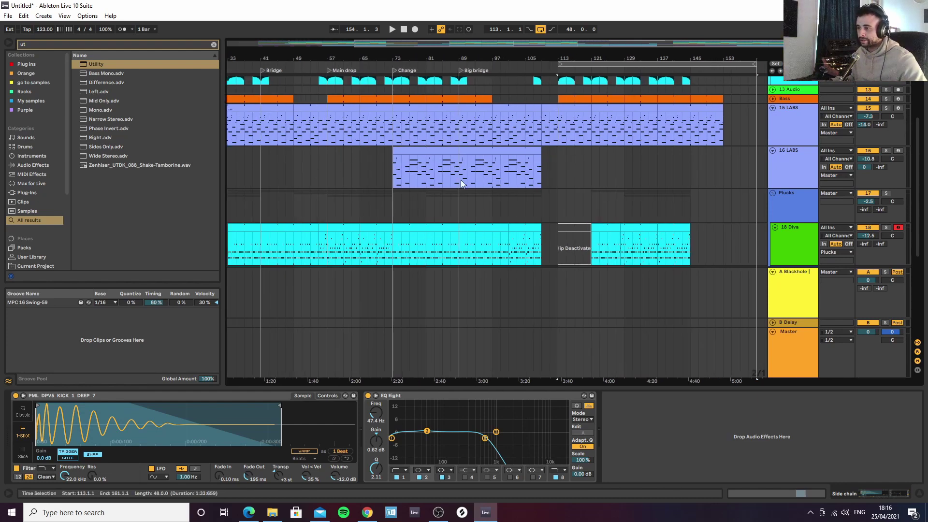
drag(536, 59, 536, 30)
scroll(654, 175, down, 5)
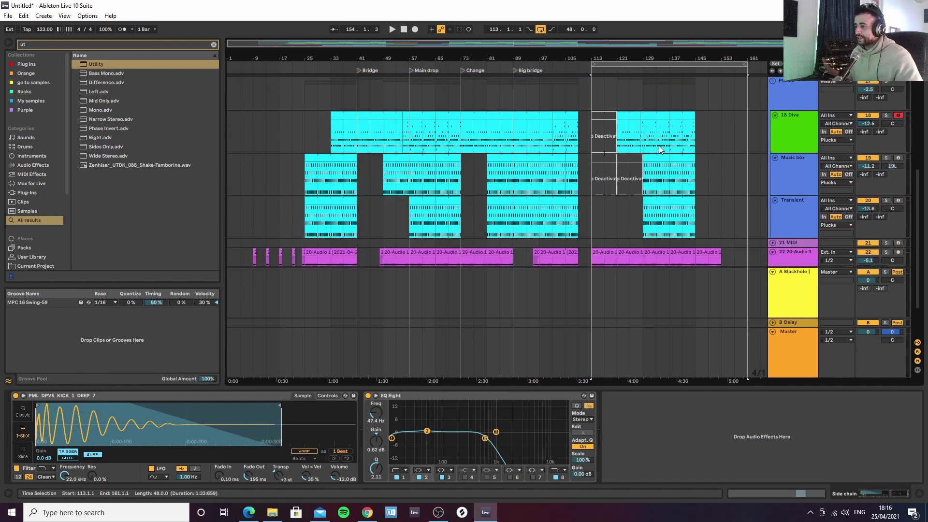
click(773, 81)
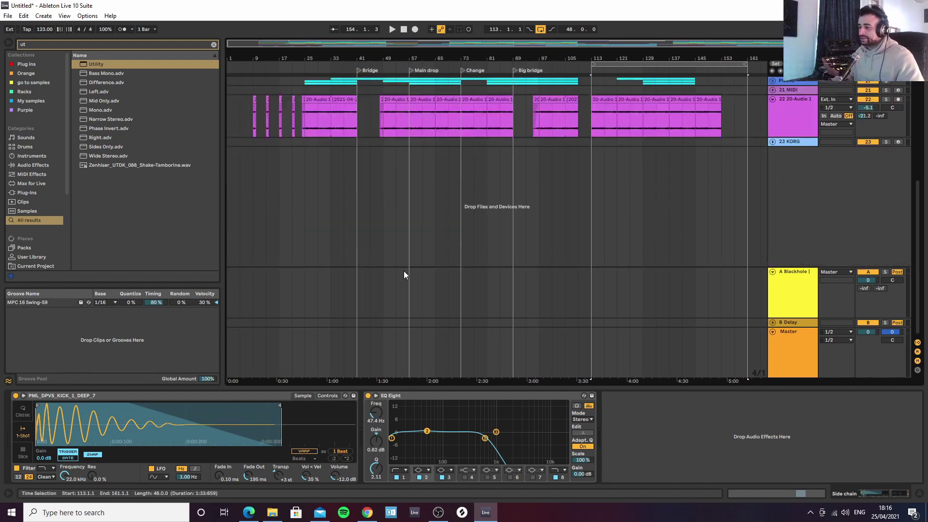
Switch to OBS to check the recording, and return to Ableton Live
click(441, 513)
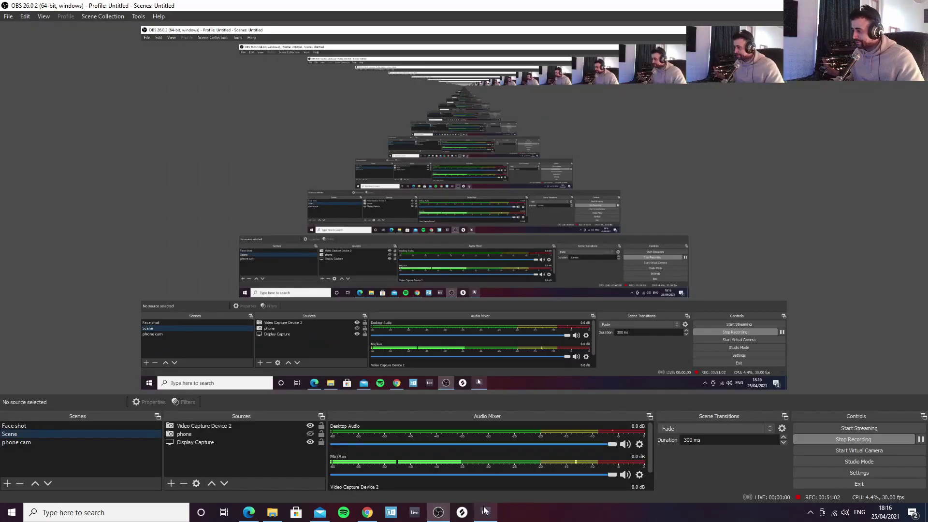
click(485, 512)
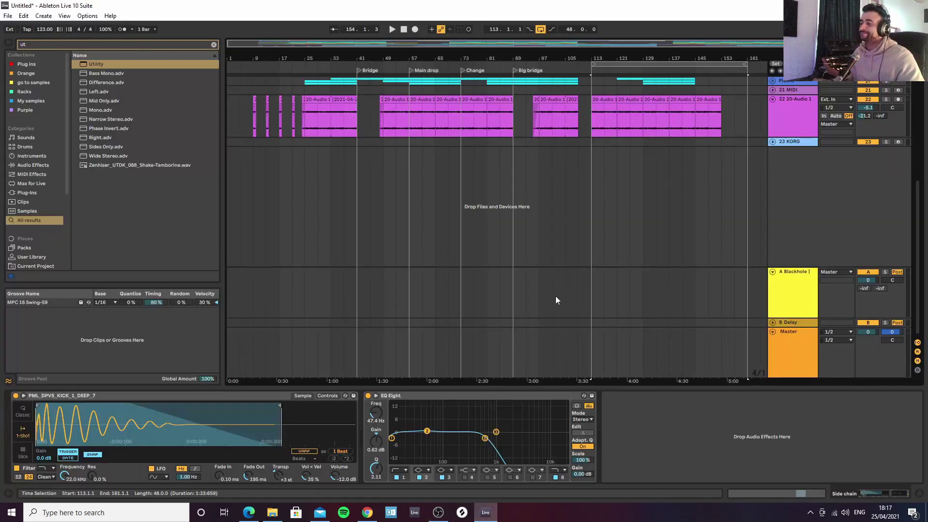
Play the start of the arrangement from bar 9 and stop it
scroll(294, 181, up, 10)
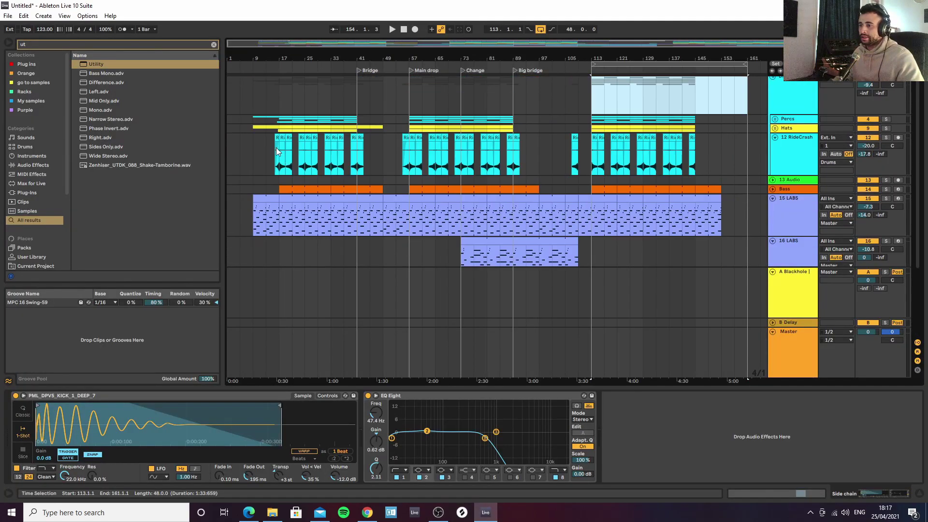
click(254, 117)
key(space)
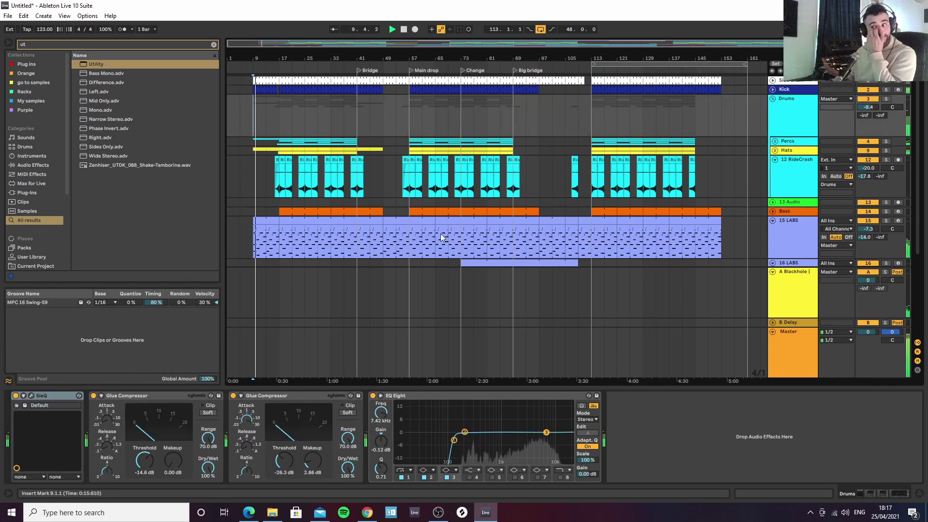
mouse_move(258, 56)
mouse_down()
mouse_move(263, 82)
mouse_move(266, 71)
mouse_up()
scroll(284, 154, down, 6)
key(space)
Toggle Reverse on the short 20-Audio 1 clip at bar 9 and play it back
click(267, 195)
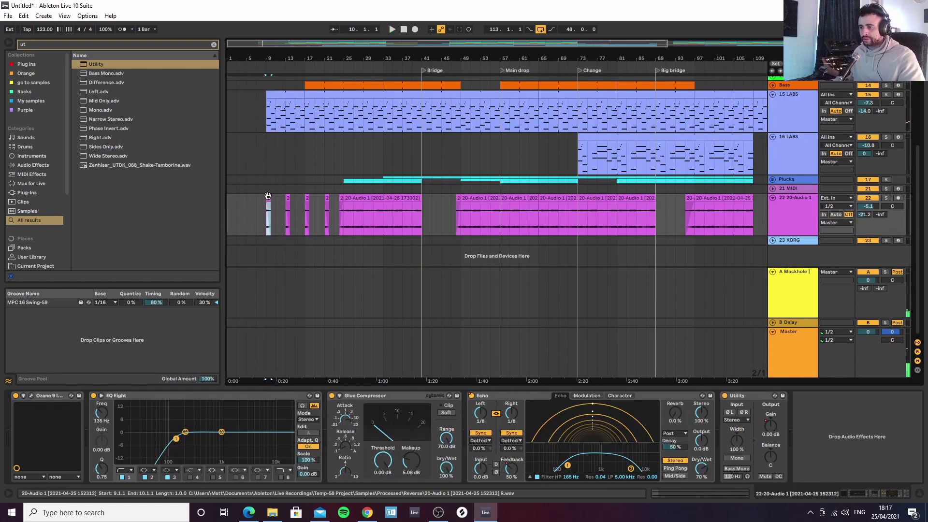
double_click(268, 196)
click(85, 123)
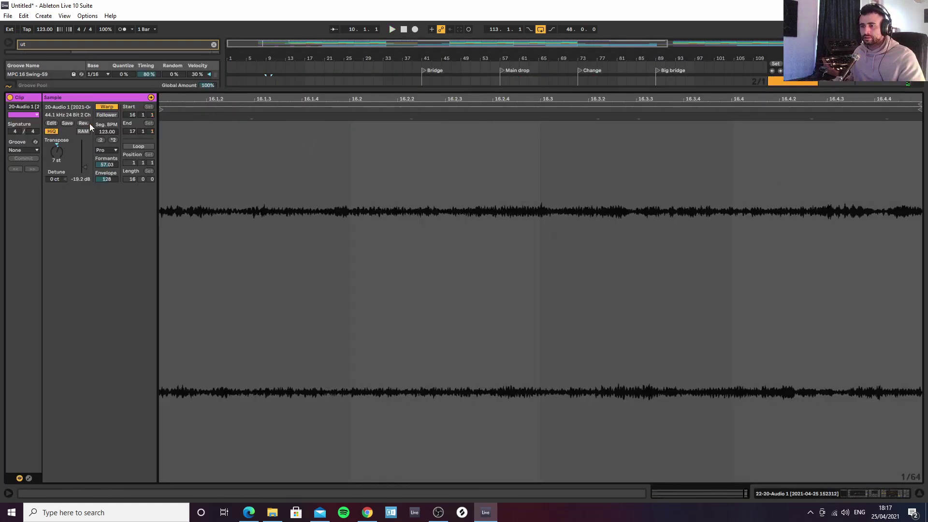
click(919, 493)
key(space)
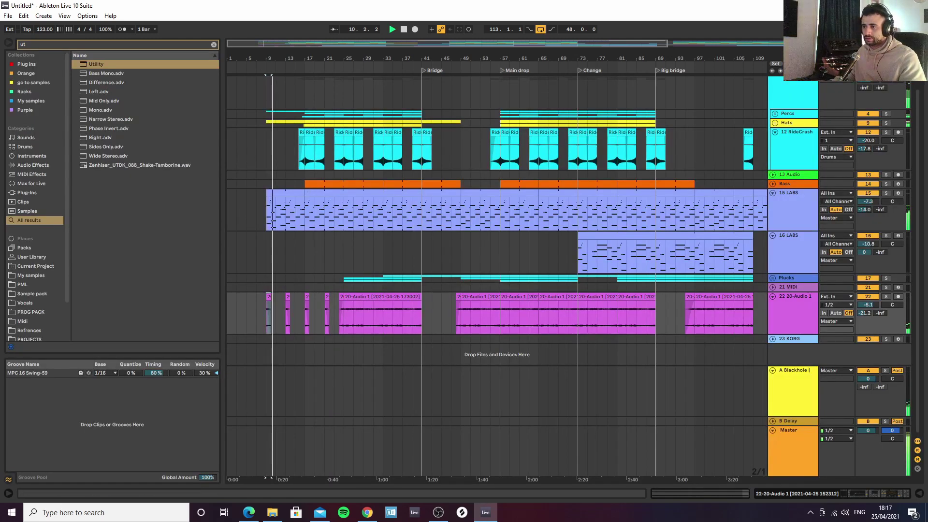
Stretch a fade-in across the full one-bar 20-Audio 1 clip at bar 9 and audition it
drag(269, 57, 375, 94)
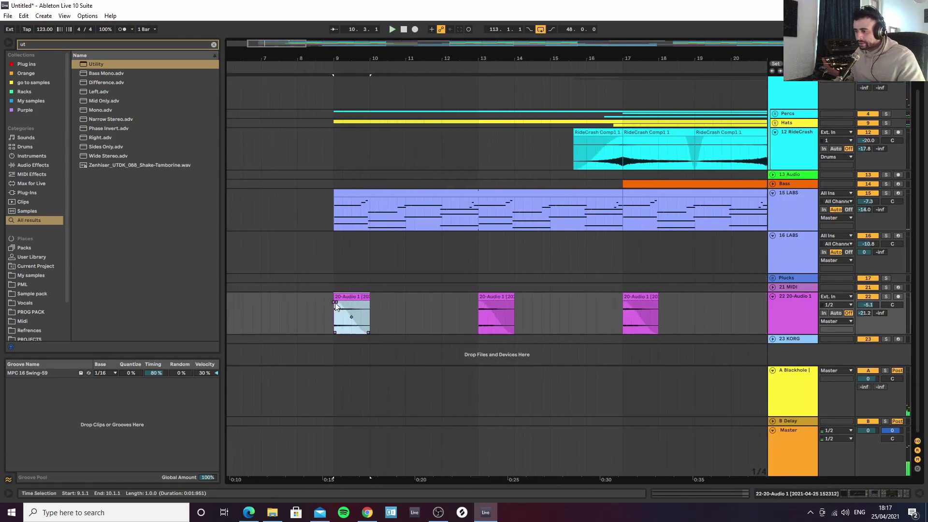
drag(335, 302, 376, 303)
key(space)
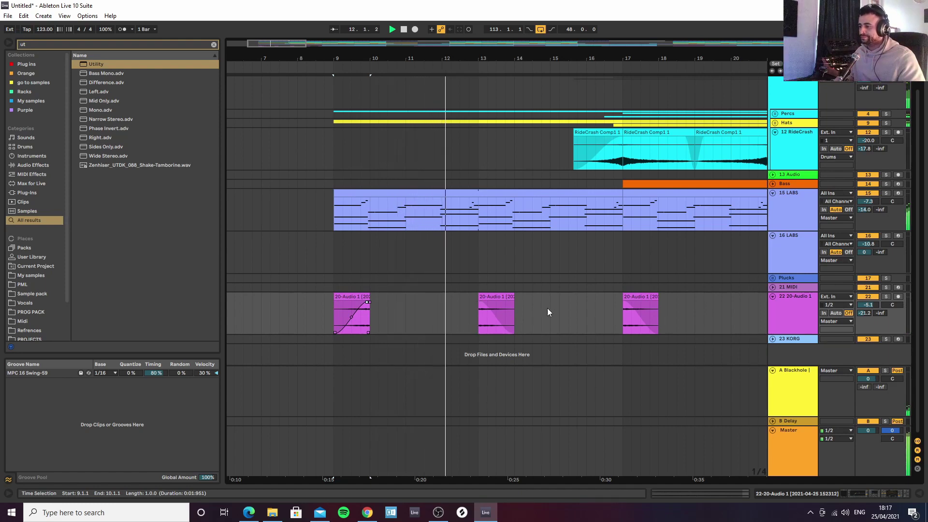
Expand the Hats group and select its first Hats track while the intro plays
drag(553, 55, 531, 26)
click(775, 123)
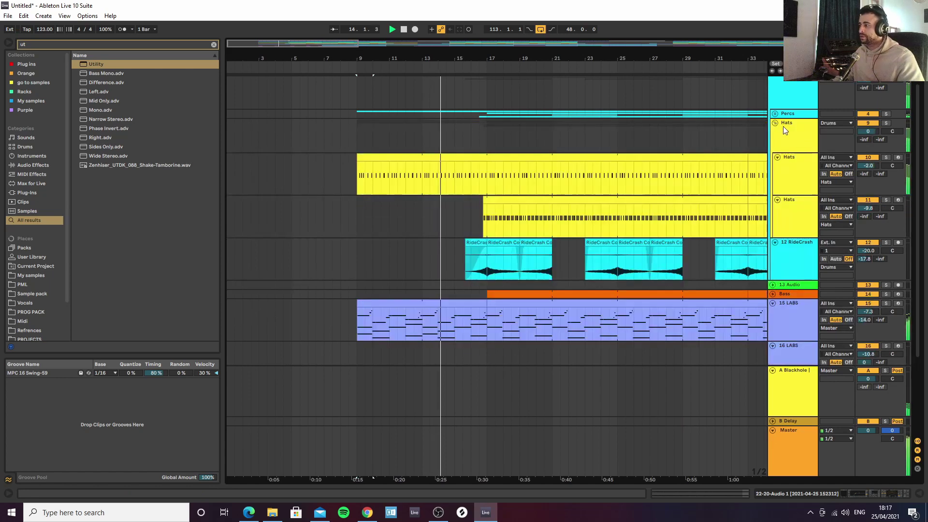
click(793, 181)
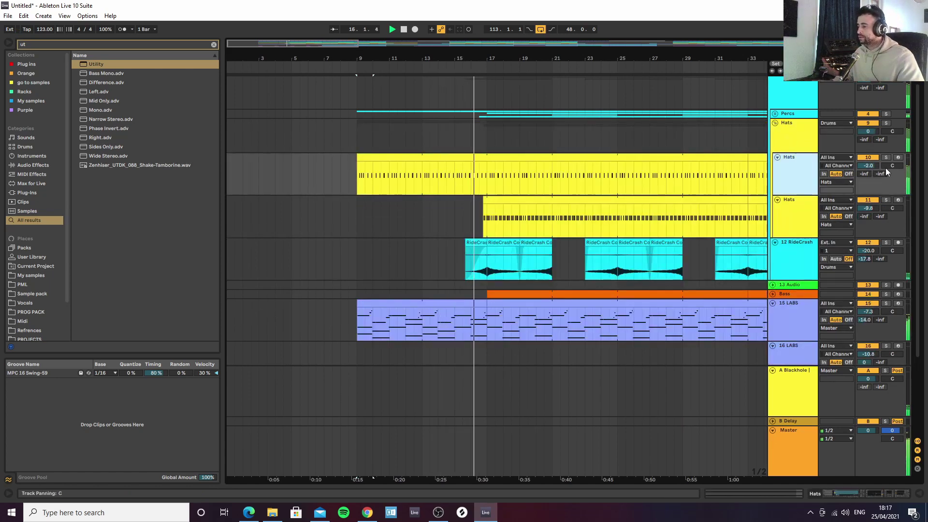
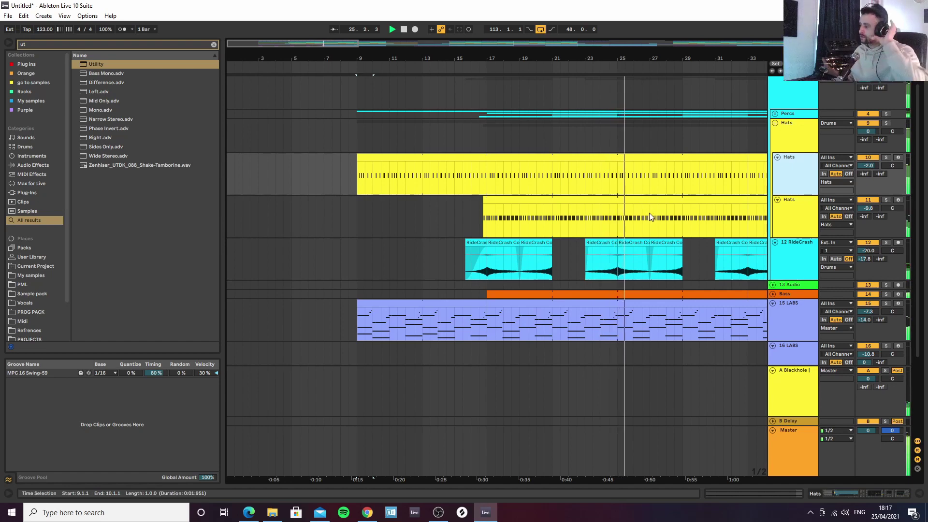
Open the SPAN analyzer on the Master track while the arrangement plays
drag(679, 58, 437, 55)
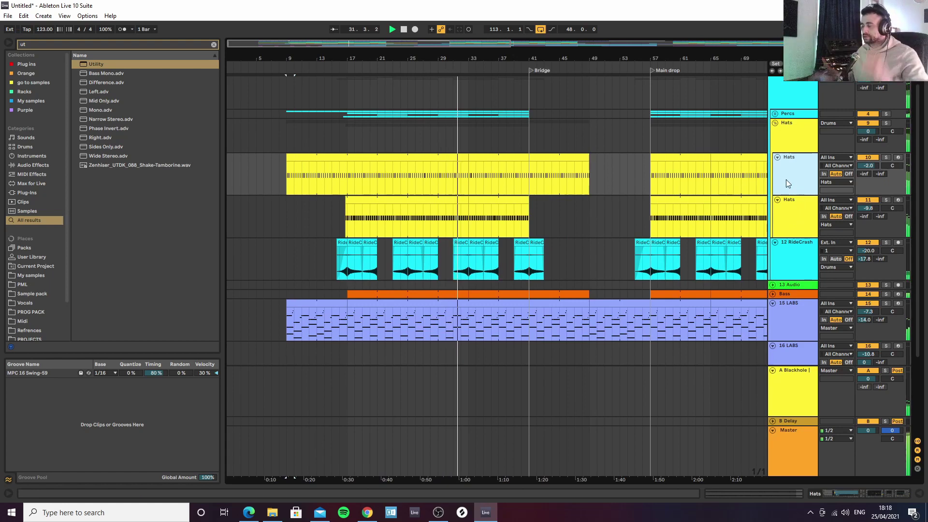
scroll(799, 167, up, 2)
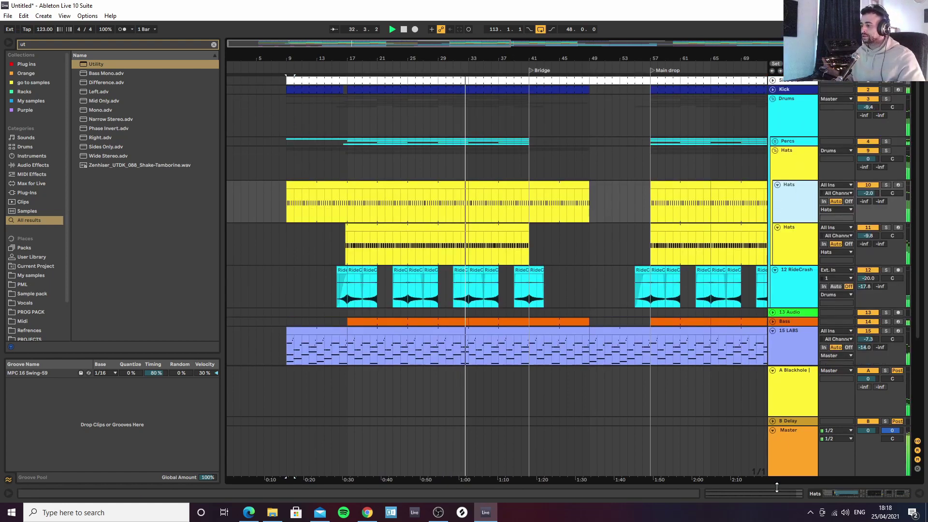
click(799, 450)
click(884, 496)
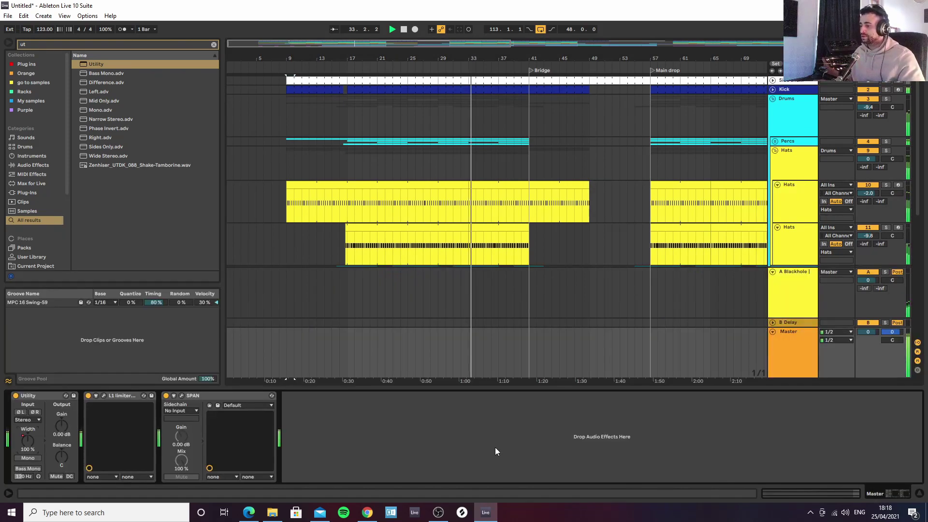
click(181, 395)
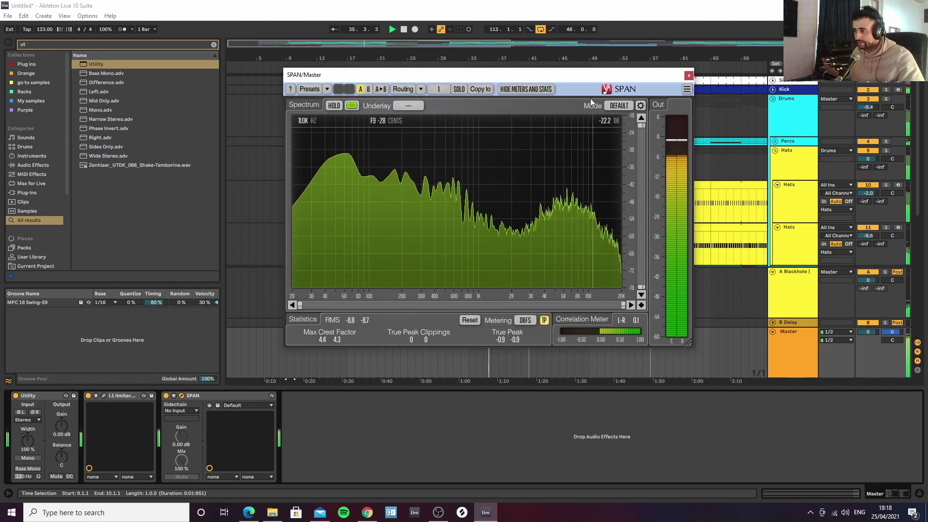
Set the Drums group volume to -7.9 and the Bass track volume to -1.9, then close the SPAN window
mouse_move(869, 106)
mouse_down()
mouse_move(868, 96)
mouse_move(868, 115)
mouse_up()
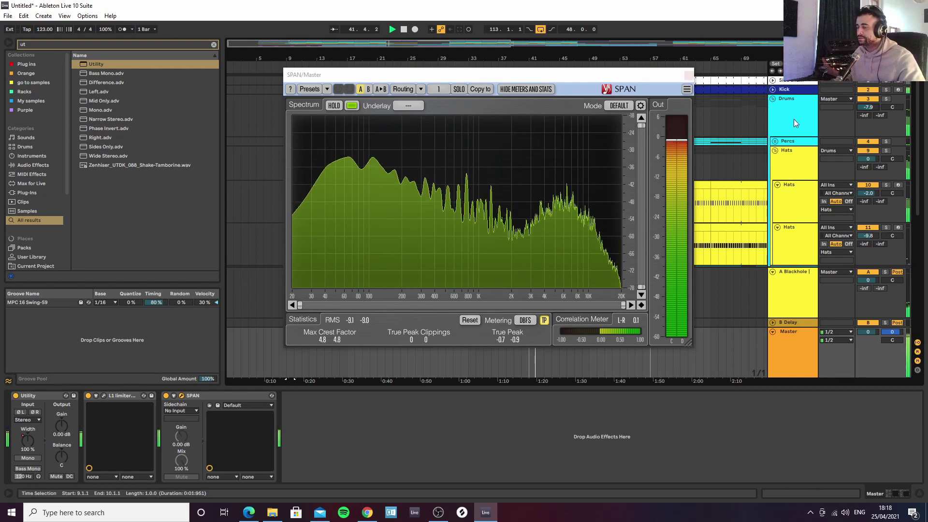
drag(647, 80, 613, 100)
scroll(851, 189, down, 5)
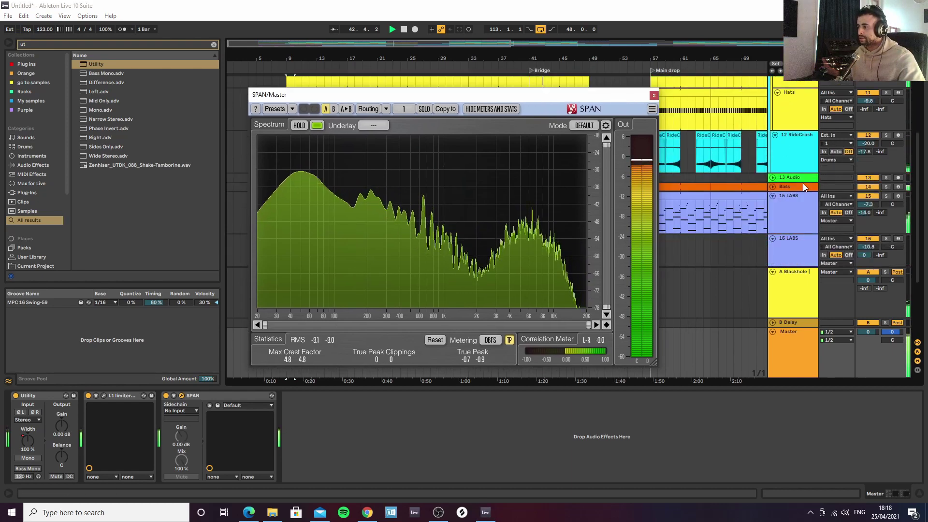
click(773, 187)
drag(870, 195, 871, 205)
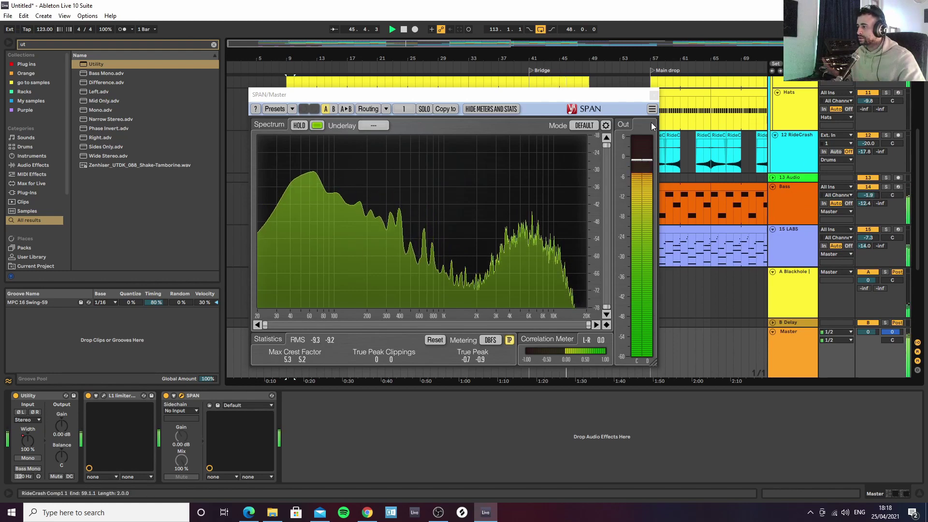
click(653, 95)
Enable the Glue Compressor on the first Hats track and play its section from bar 33
scroll(794, 120, up, 3)
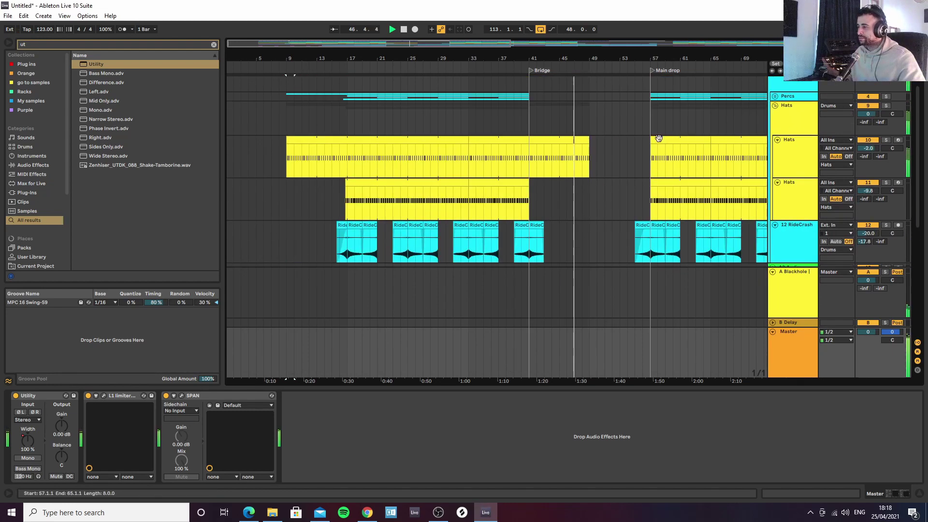
click(569, 140)
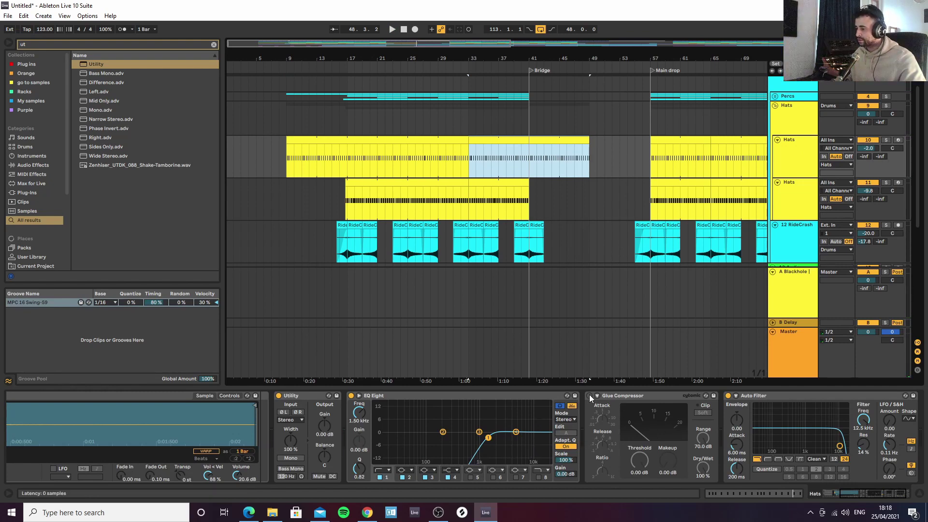
click(589, 396)
key(space)
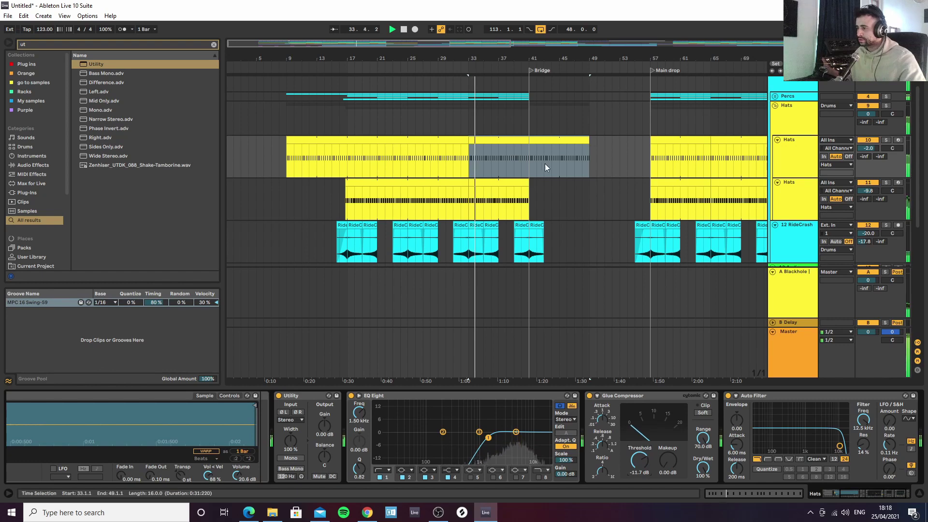
Automate the first Hats track's Auto Filter frequency to fall from bar 41 to bar 49, then rise back before the Main drop
click(529, 159)
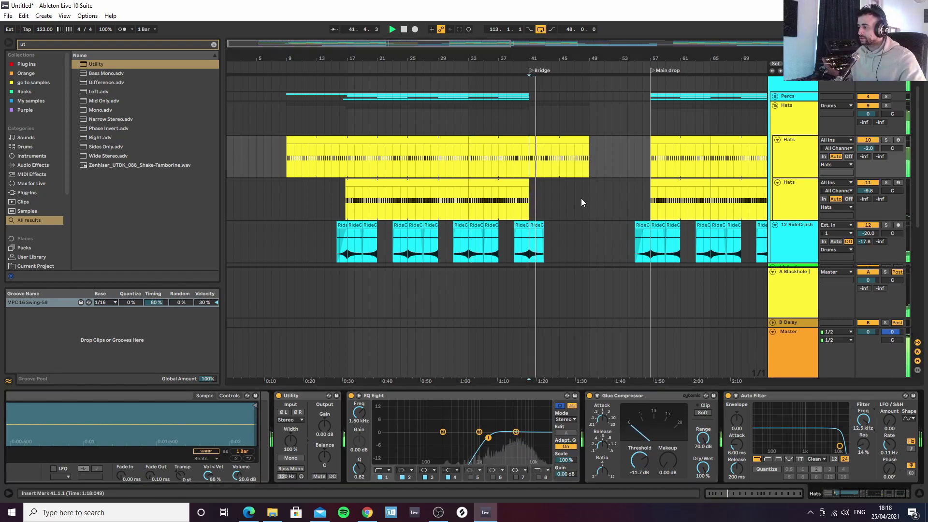
key(a)
drag(581, 151, 588, 160)
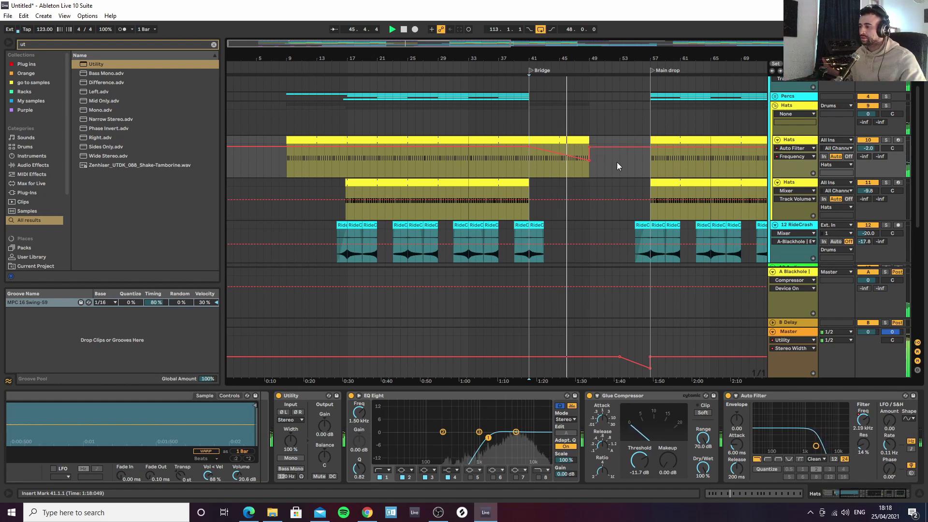
drag(610, 54, 408, 62)
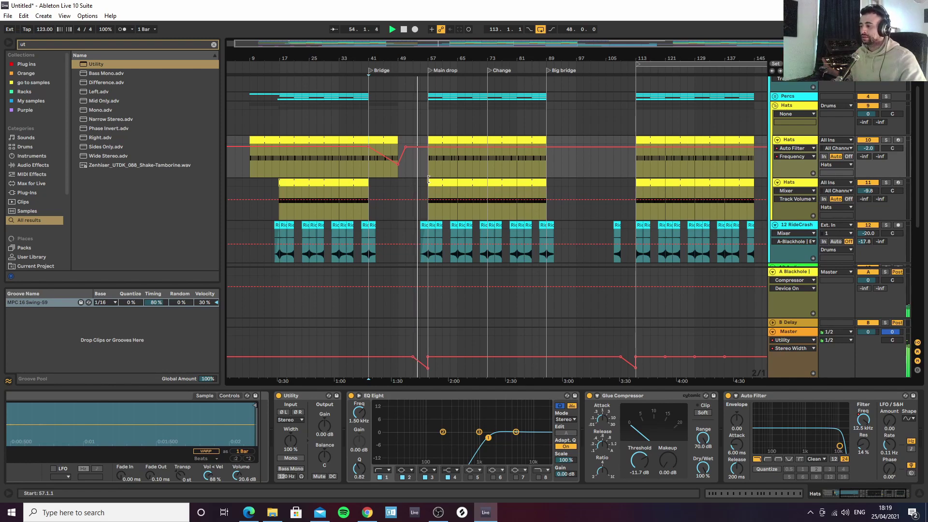
Hide the automation, select the second Hats track, and review the lower tracks while the Main drop plays
click(793, 186)
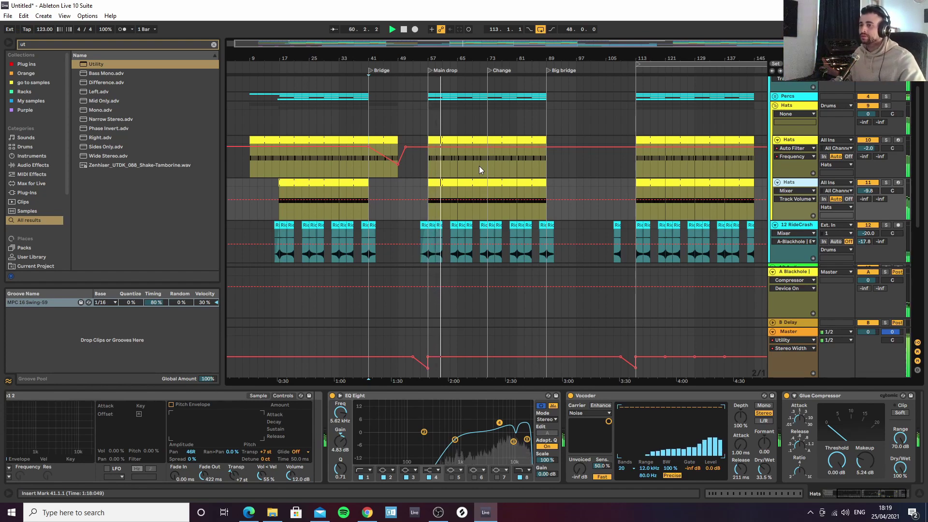
key(a)
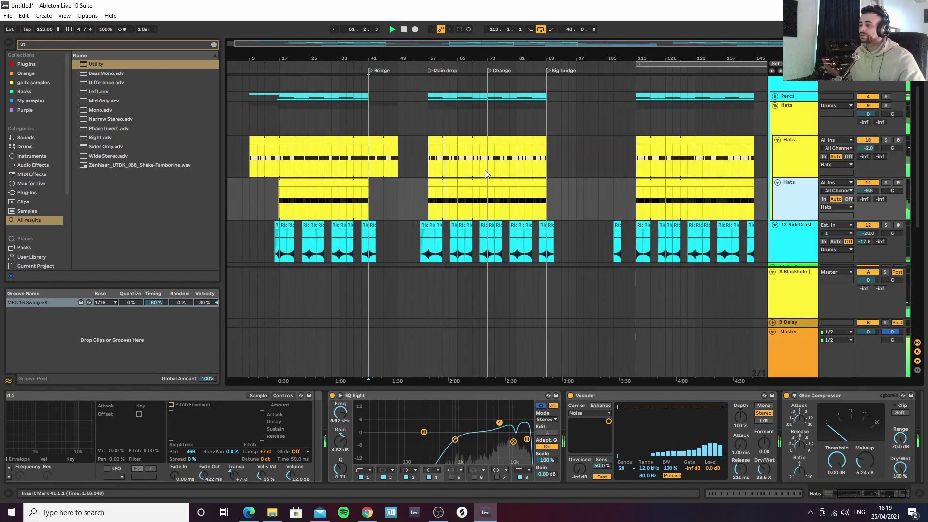
drag(457, 57, 427, 53)
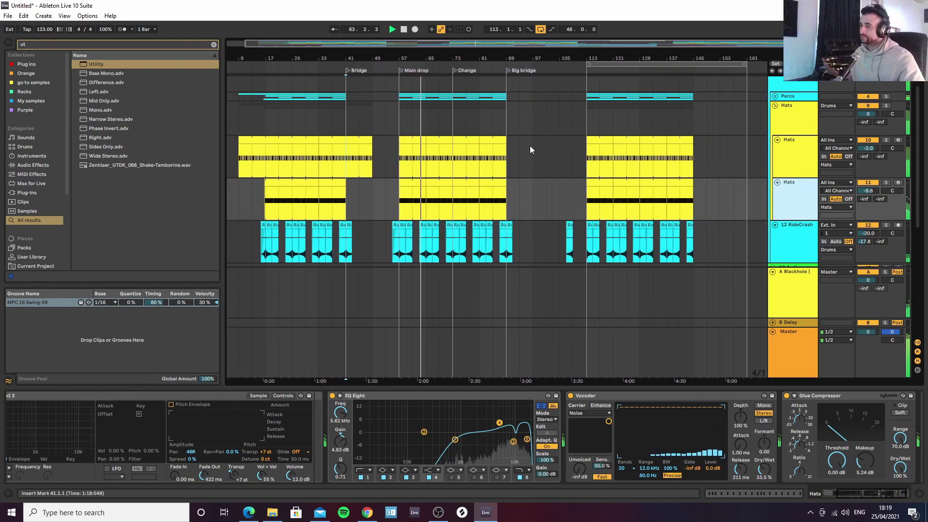
scroll(529, 143, down, 5)
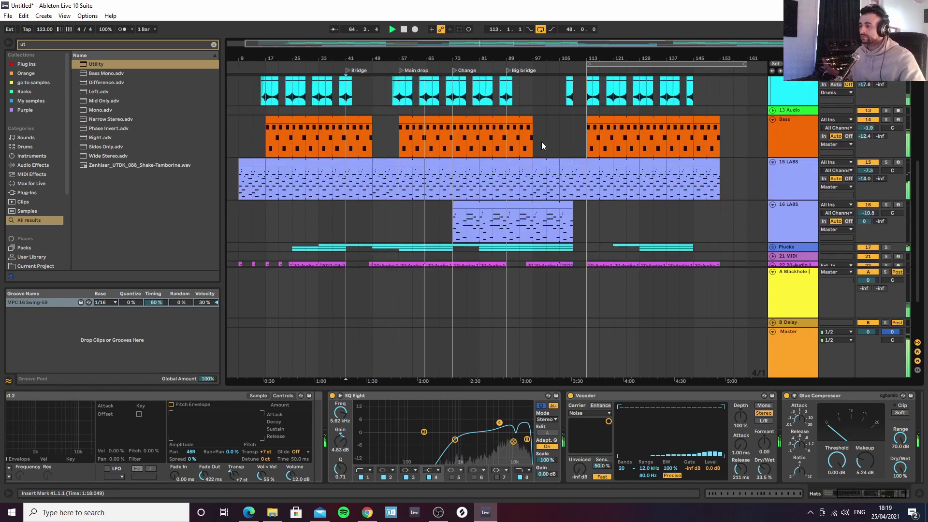
scroll(539, 143, down, 3)
scroll(442, 179, up, 2)
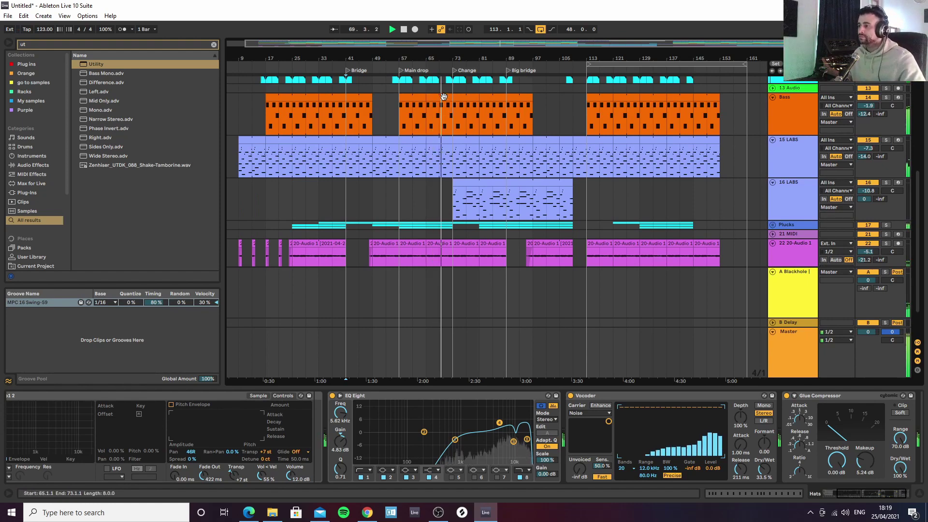
Open the Bass clip at the Change marker and try a D2 note on beat 1.4, shortening the first A1 note to meet it
drag(450, 58, 432, 127)
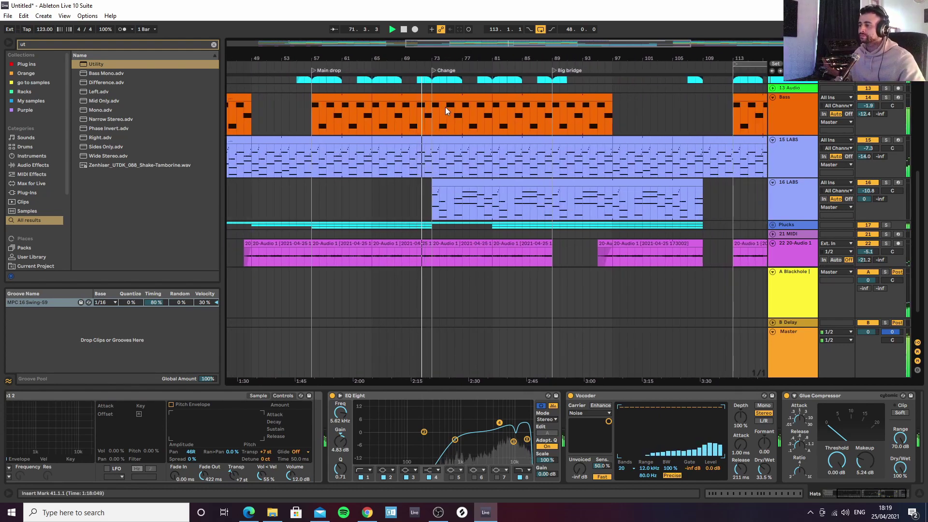
double_click(427, 107)
scroll(251, 309, down, 3)
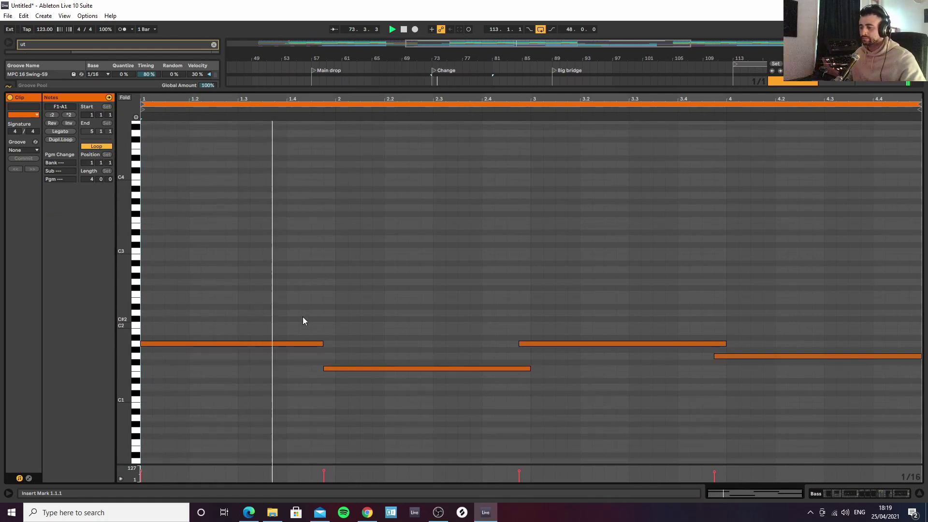
double_click(290, 314)
drag(299, 313, 286, 343)
click(321, 343)
key(space)
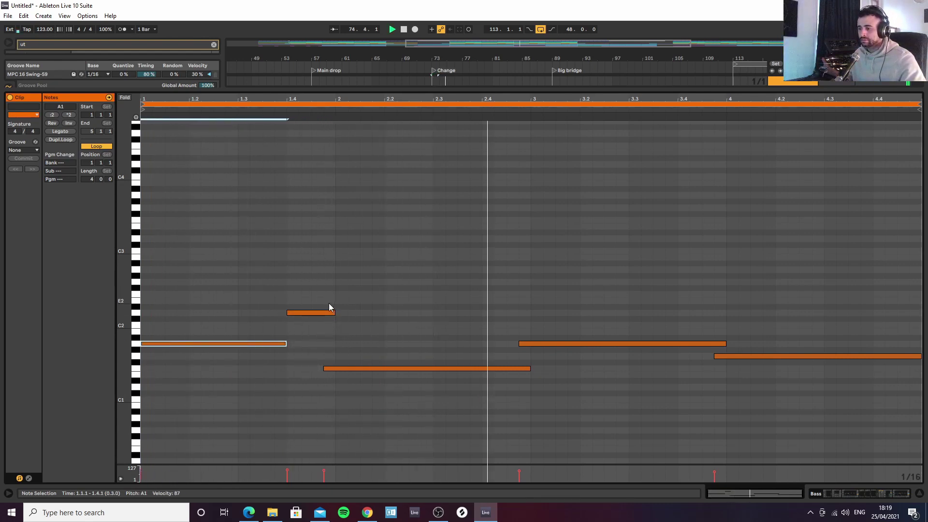
Rework the Bass clip's opening into eighth-note D2 and C2, with A1 running from 1.2 to bar 2, and audition it
drag(285, 344, 335, 344)
drag(294, 313, 184, 308)
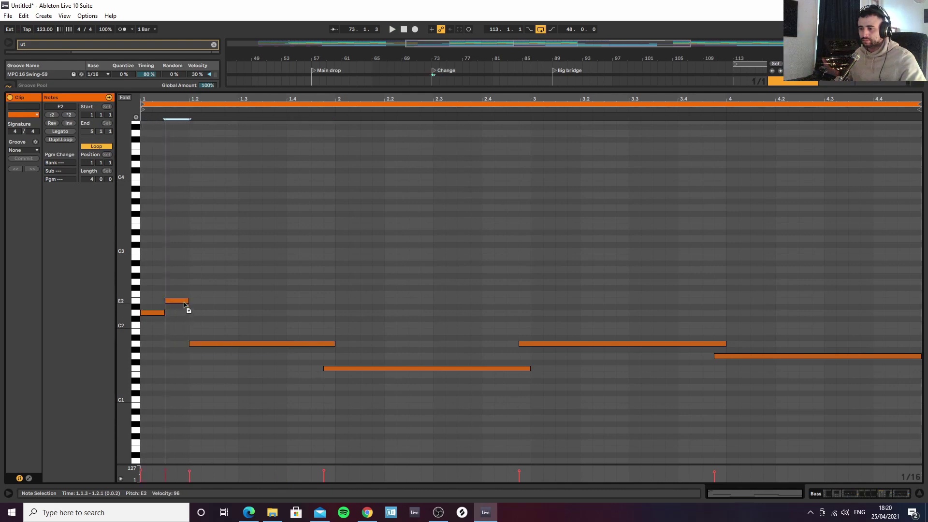
key(space)
drag(177, 305, 178, 330)
key(space)
key(space)
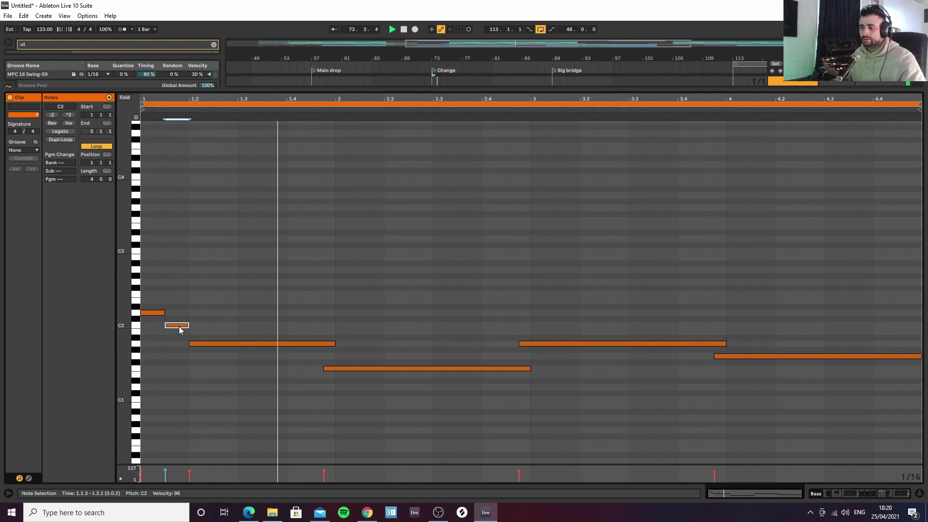
key(space)
key(space)
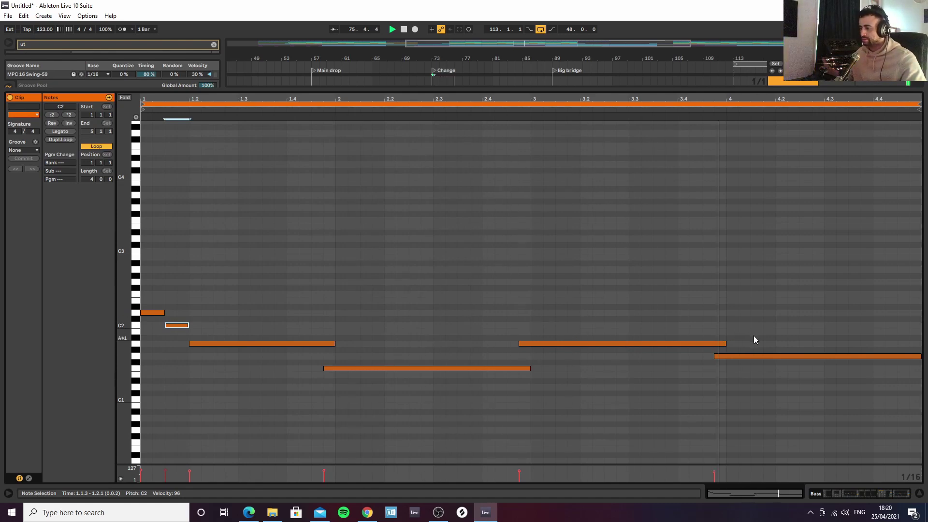
Close the Bass clip and leave a one-beat gap from 72.4 to 73.1 on the Side chain and Kick tracks
click(919, 493)
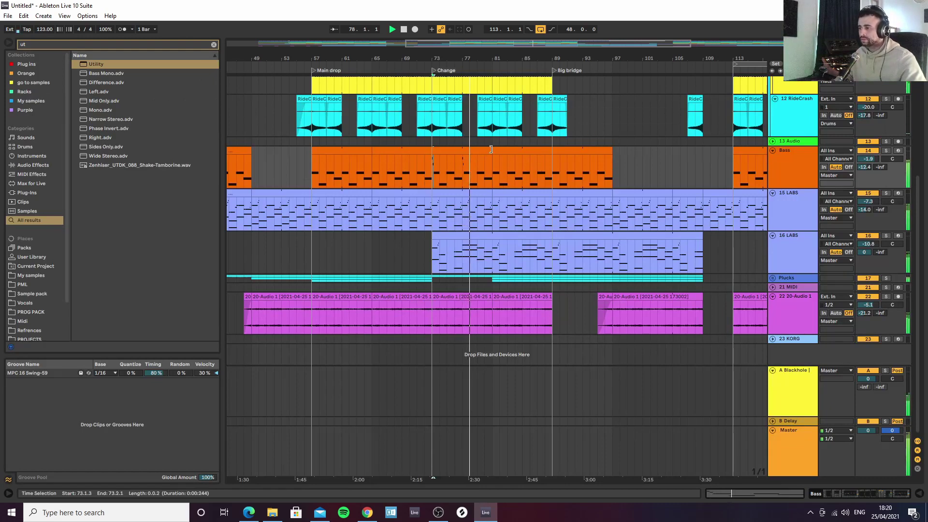
drag(487, 59, 395, 75)
drag(318, 61, 330, 154)
key(space)
scroll(358, 147, up, 4)
click(365, 88)
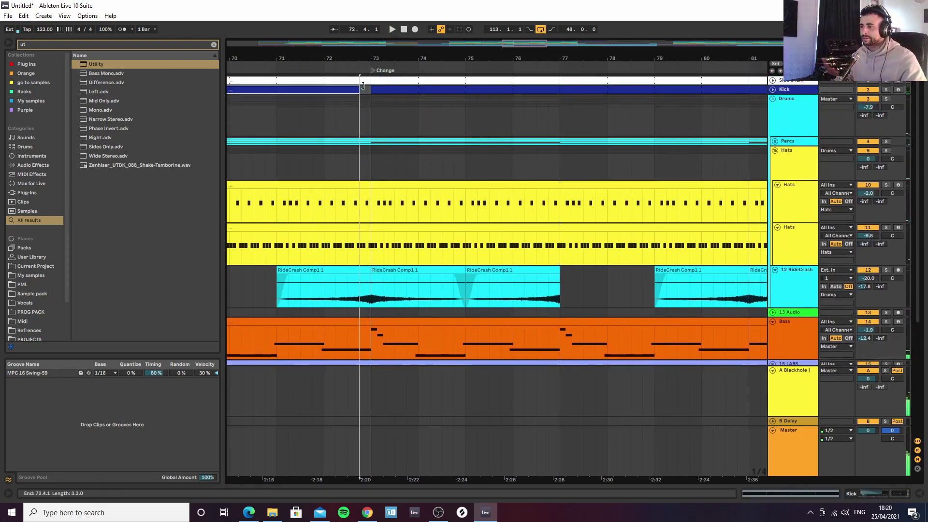
click(367, 78)
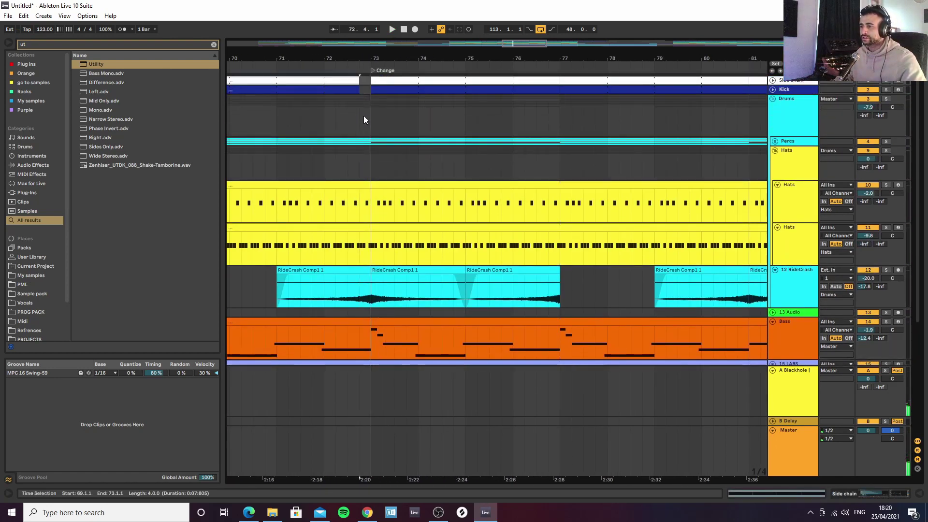
Delete the beat from 72.4 to 73.1 on both Hats tracks, RideCrash and 15 LABS, and audition the transition
scroll(367, 195, down, 4)
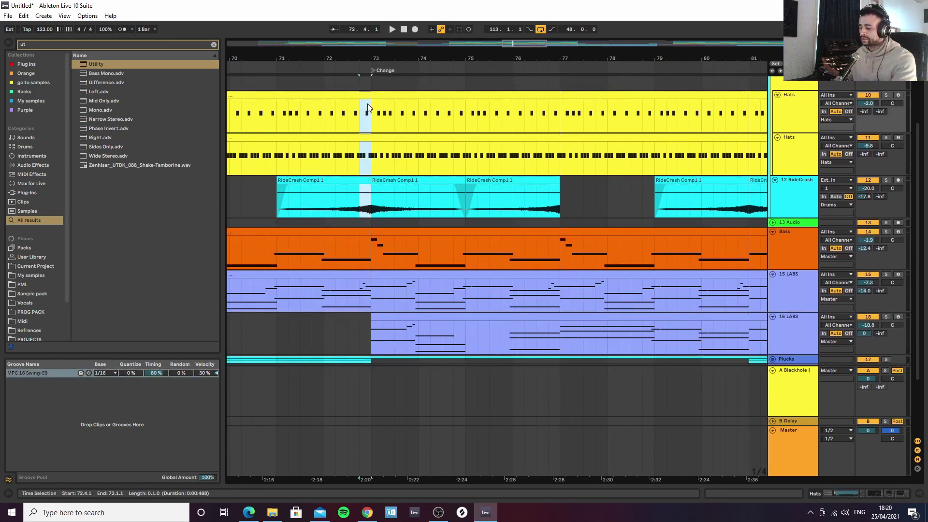
key(Delete)
click(314, 117)
key(space)
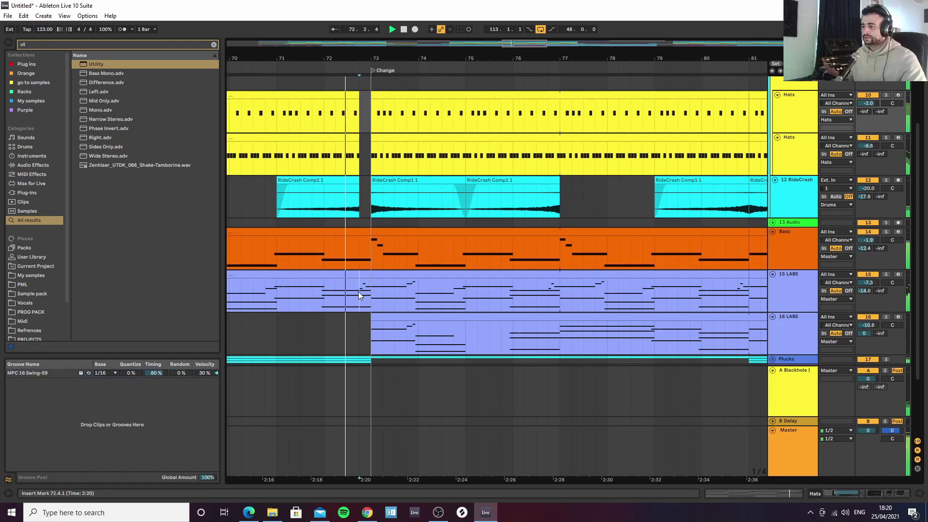
drag(359, 291, 370, 291)
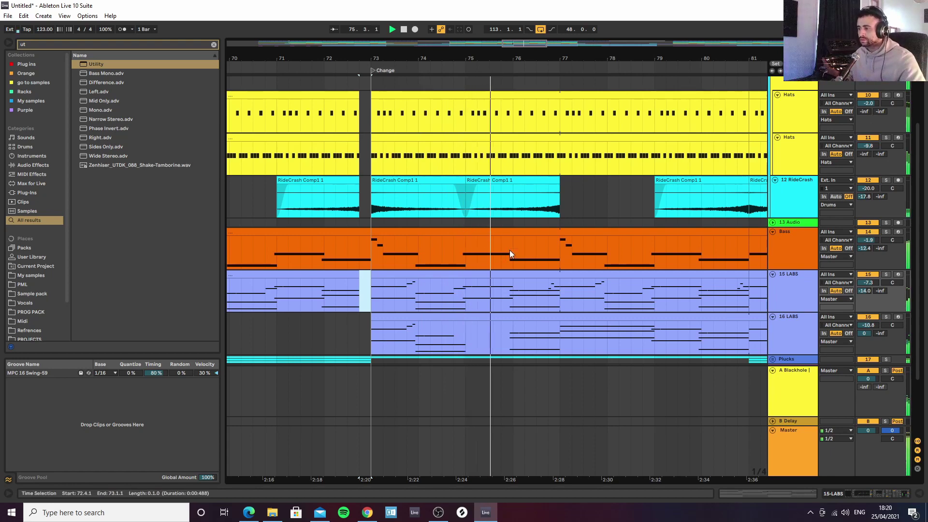
key(space)
Open the 15 LABS clip at the Change marker and add eighth-note D4 and C4 at the start of bar 1
click(374, 255)
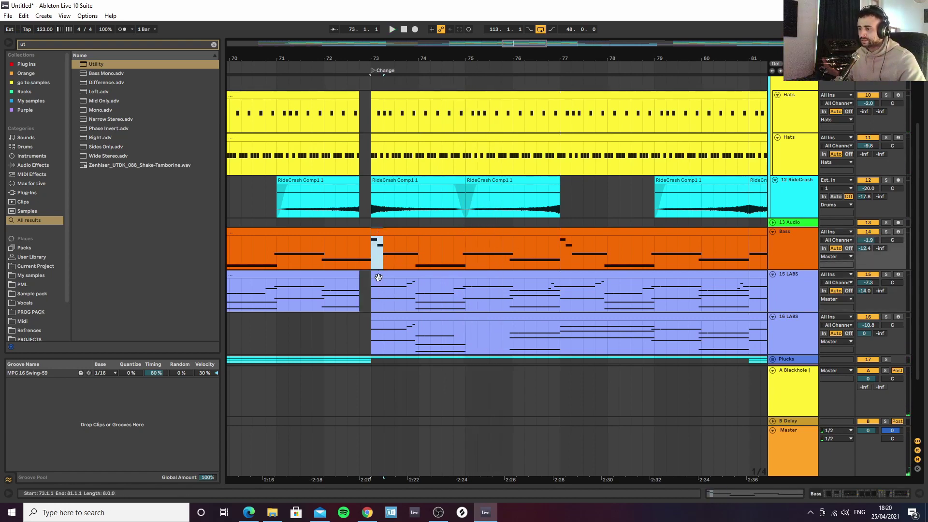
double_click(379, 282)
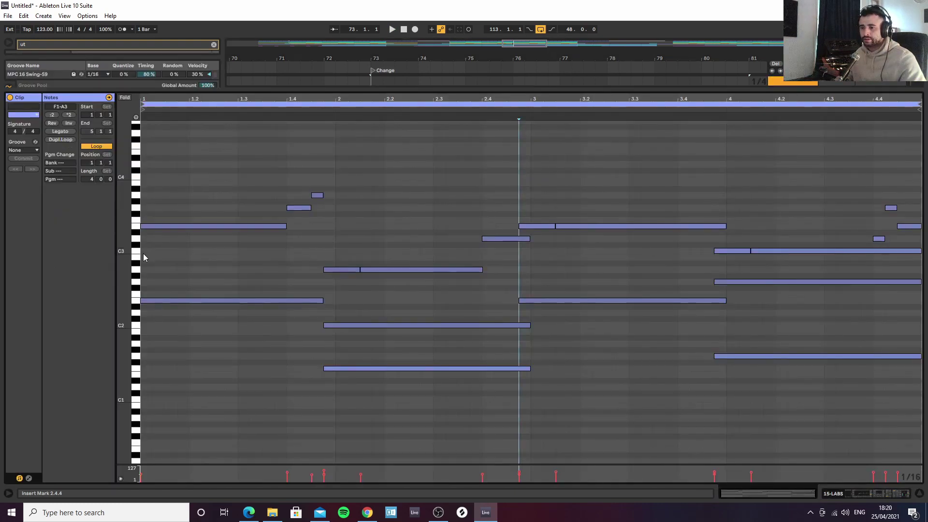
double_click(146, 164)
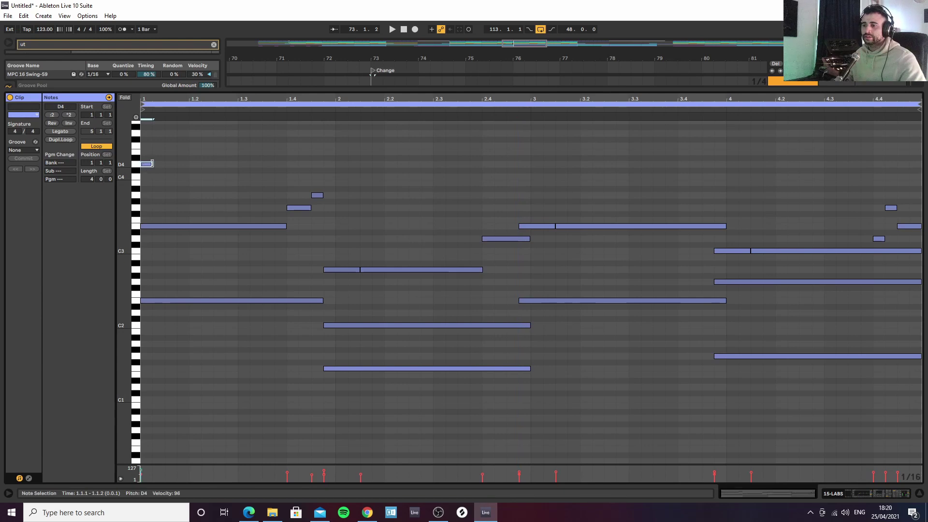
double_click(175, 177)
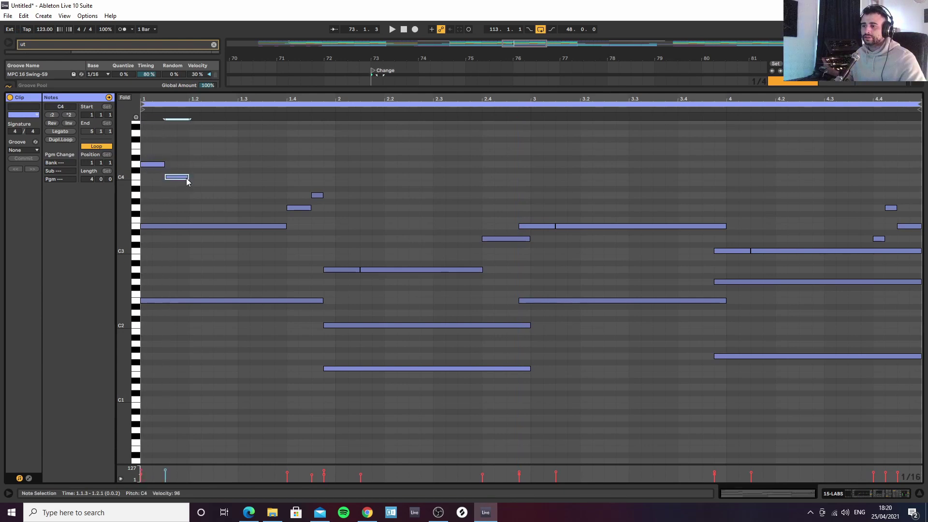
Shorten the opening E3 and E2 notes so both begin on beat 1.2, and audition the phrase
drag(142, 226, 189, 226)
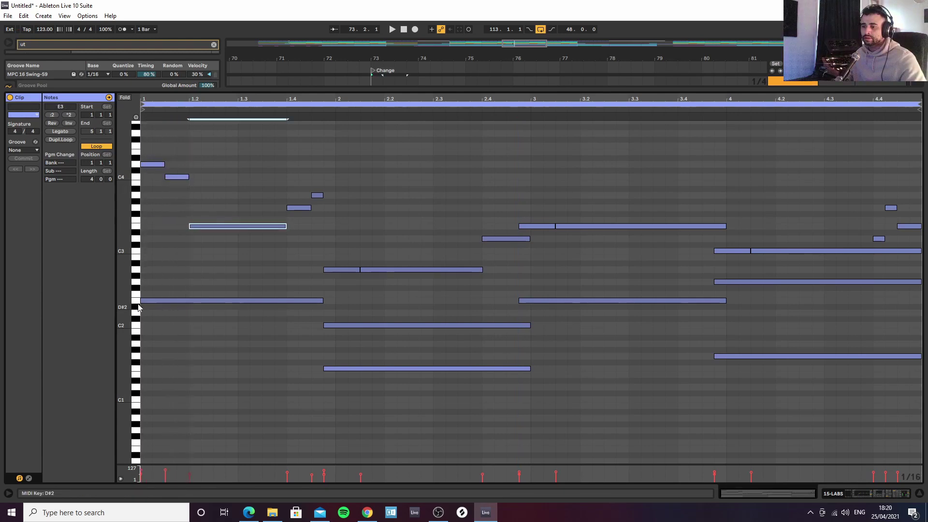
drag(144, 303, 189, 302)
key(space)
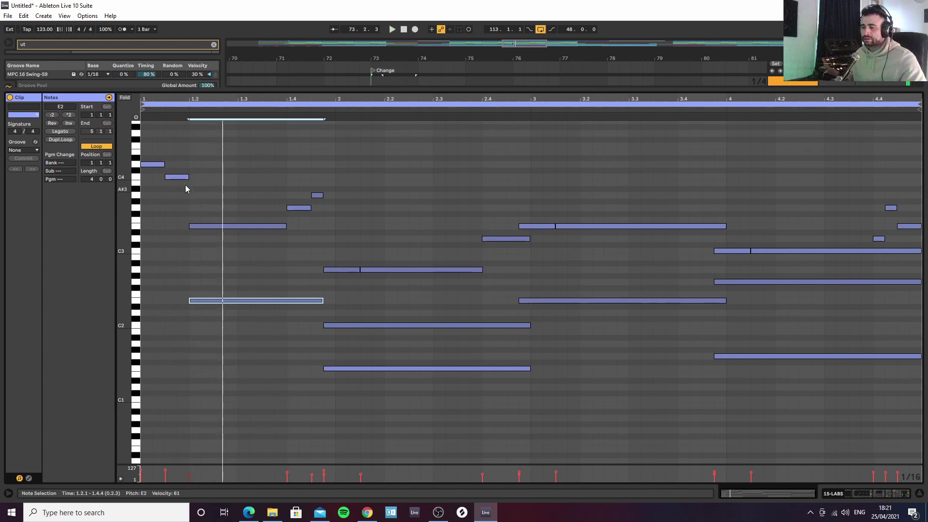
Check the opening notes of the Bass clip at the Change marker against the 15 LABS melody
click(920, 494)
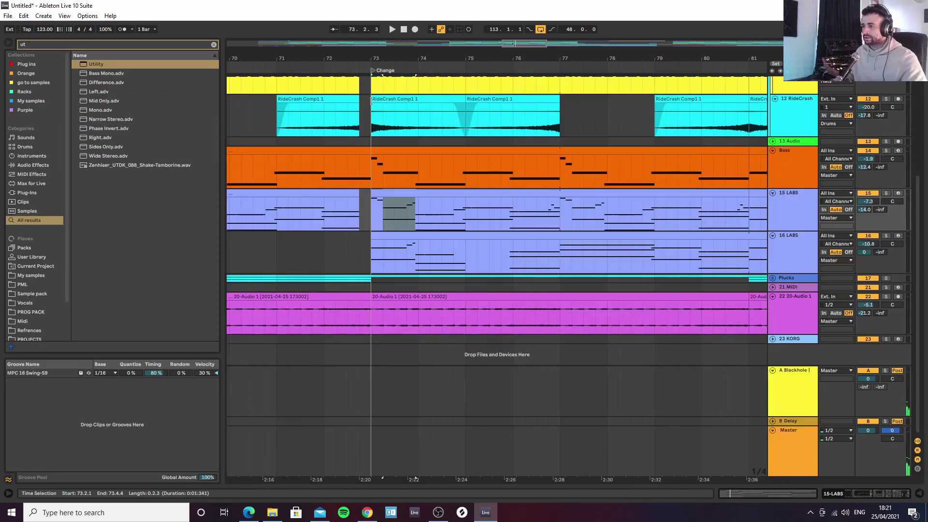
double_click(414, 150)
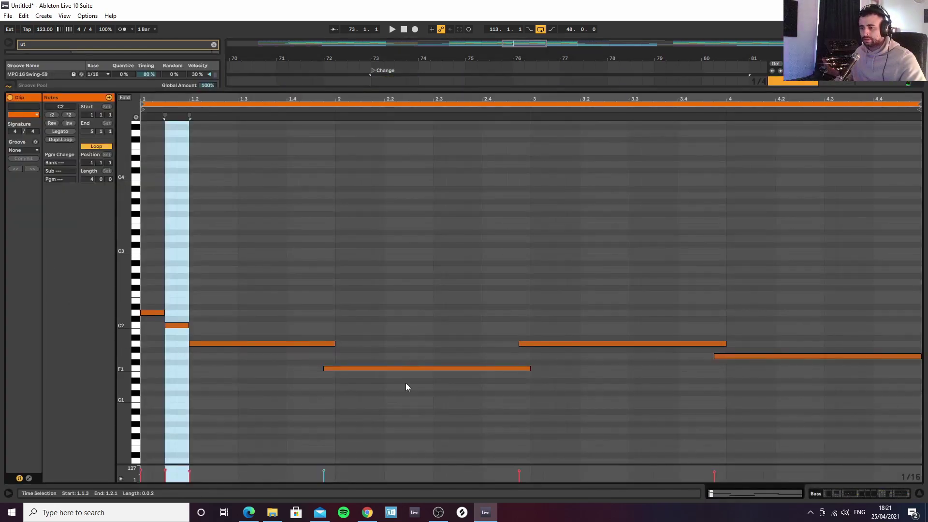
click(919, 495)
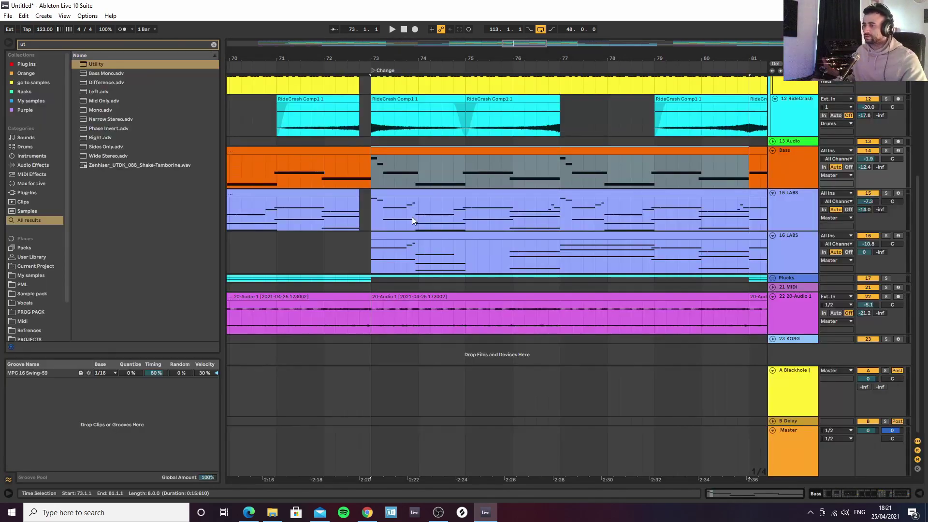
Reopen the 15 LABS clip, raise the E3 note on beat 1.2 to A3, and audition it
double_click(389, 194)
click(195, 226)
key(Up)
key(Up)
key(Up)
key(Up)
key(Up)
key(space)
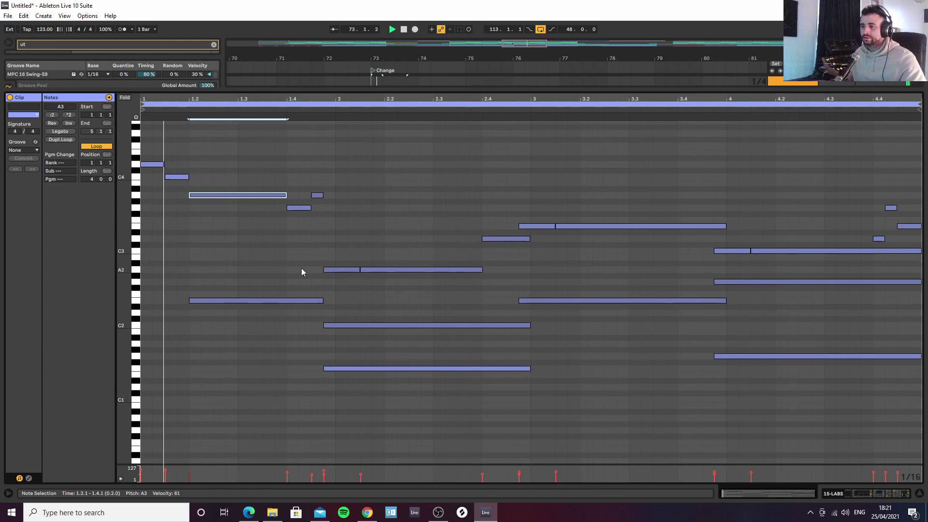
Try G2 and D2 as the pitch of the lower note on beat 1.2, then restore E2
click(230, 300)
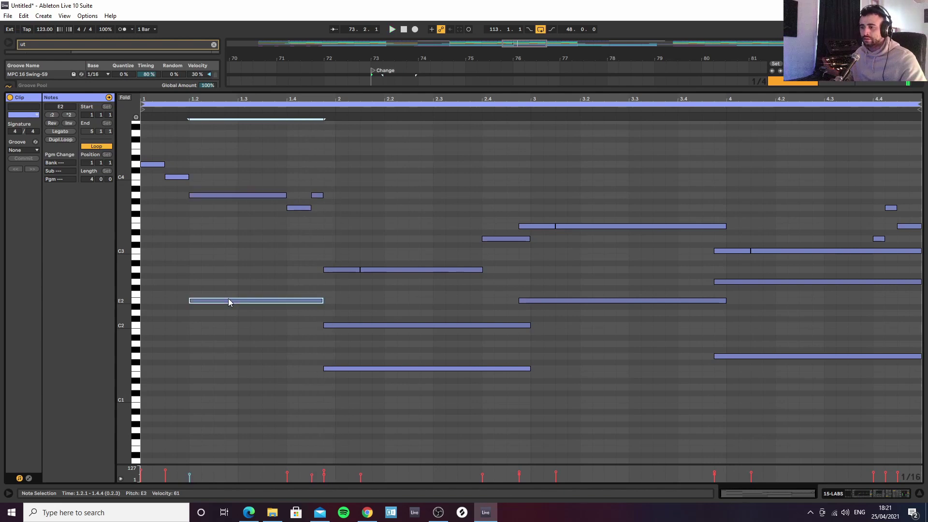
key(Up)
key(Up)
key(Up)
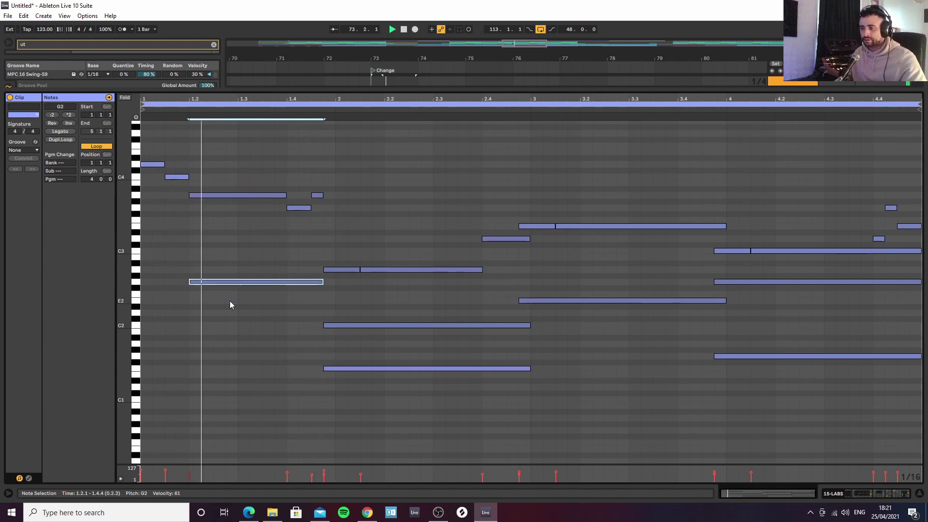
key(Down)
key(Down)
key(Down)
key(Down)
key(Down)
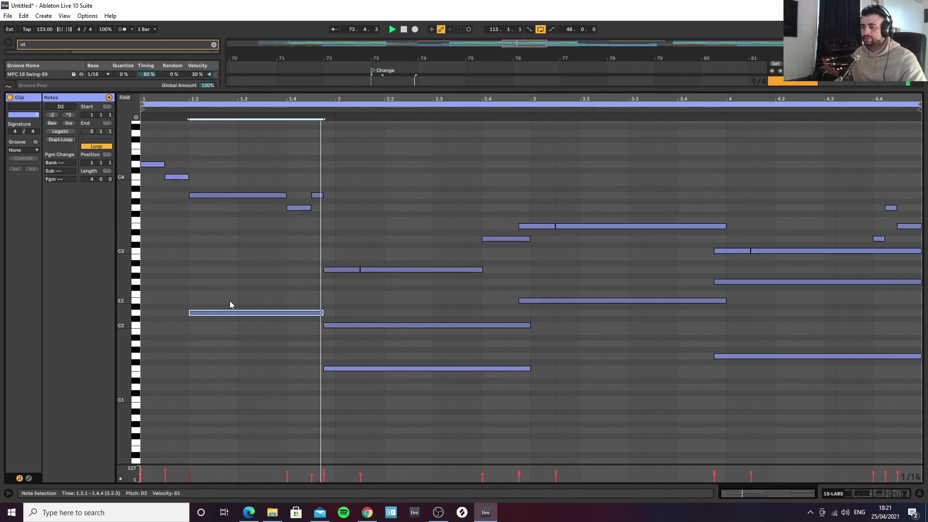
key(Up)
key(Up)
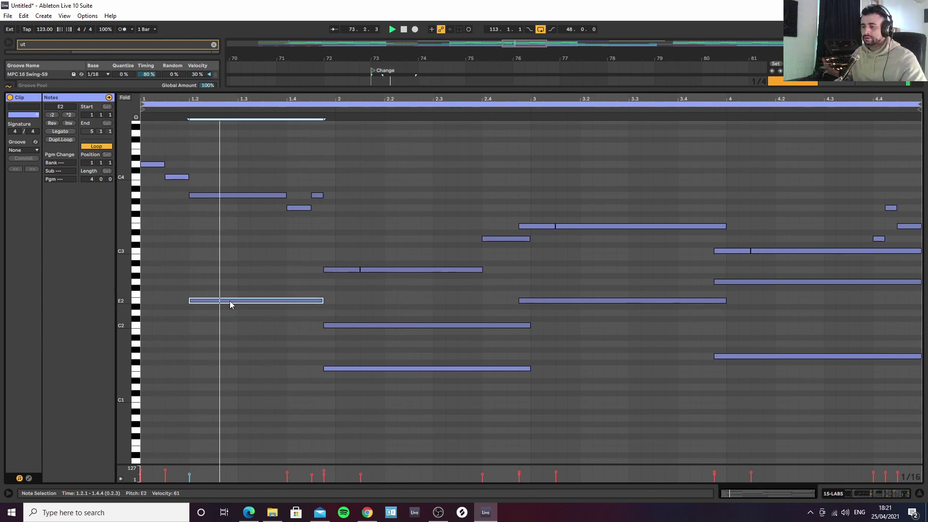
Raise the lower note on beat 1.2 from E2 to D3 while it plays, and close the 15 LABS clip
key(Up)
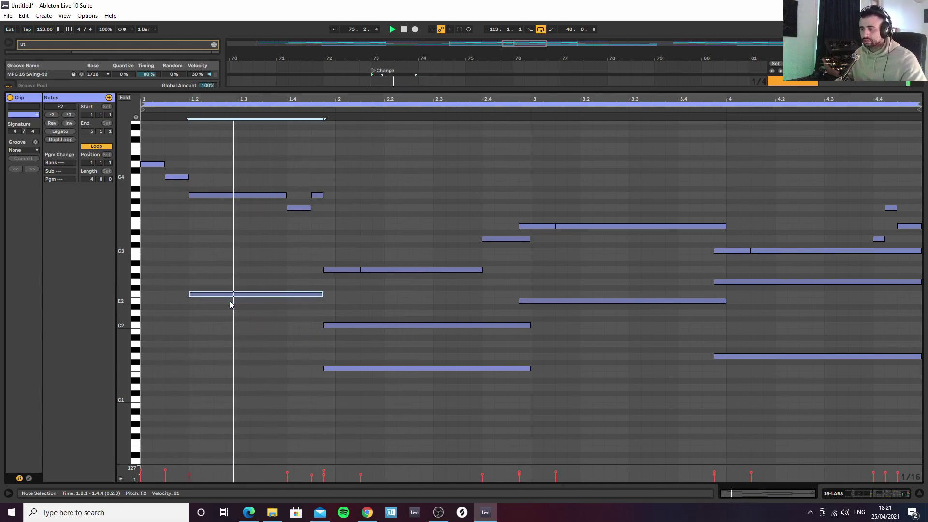
key(Up)
key(Up)
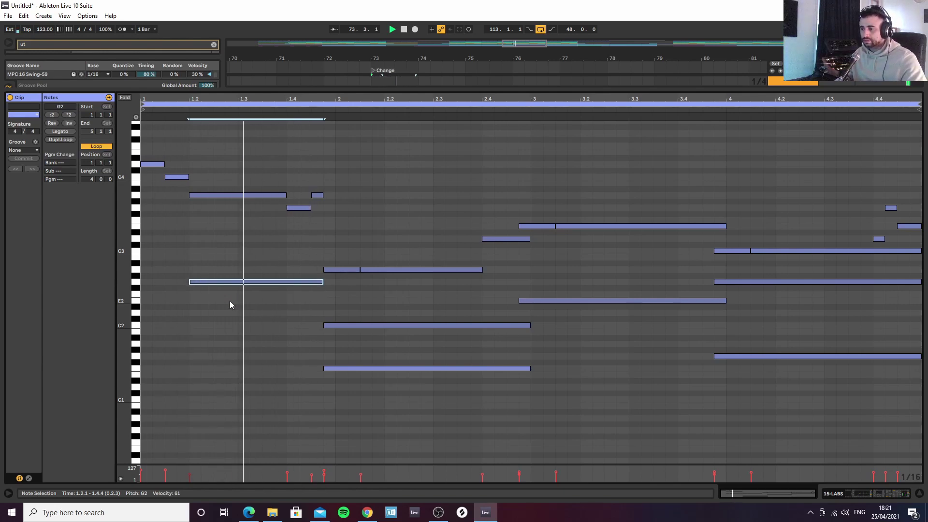
key(Up)
key(Up)
key(Up)
key(Up)
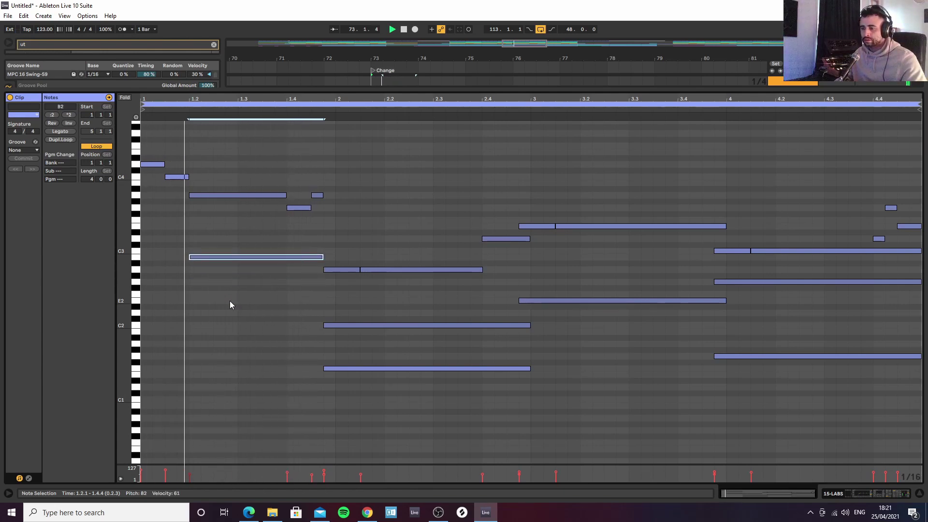
key(Up)
key(Up)
key(Up)
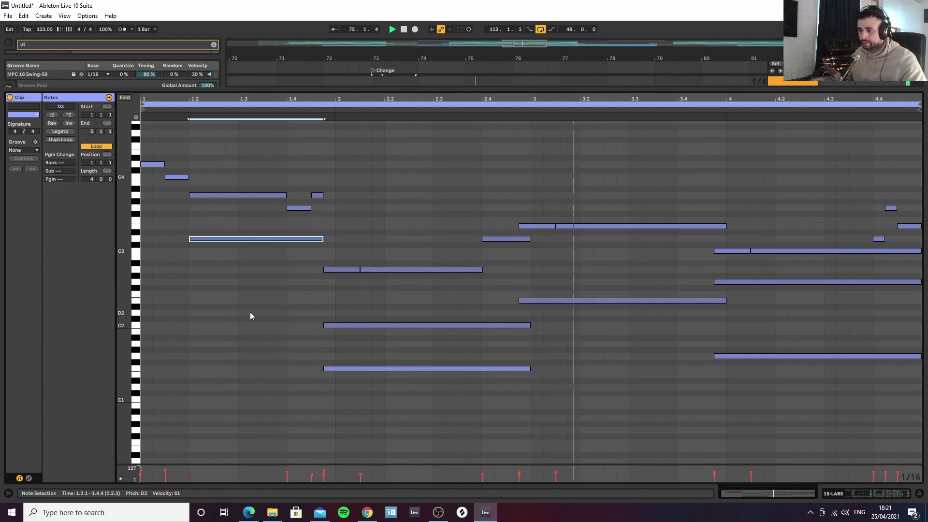
click(918, 494)
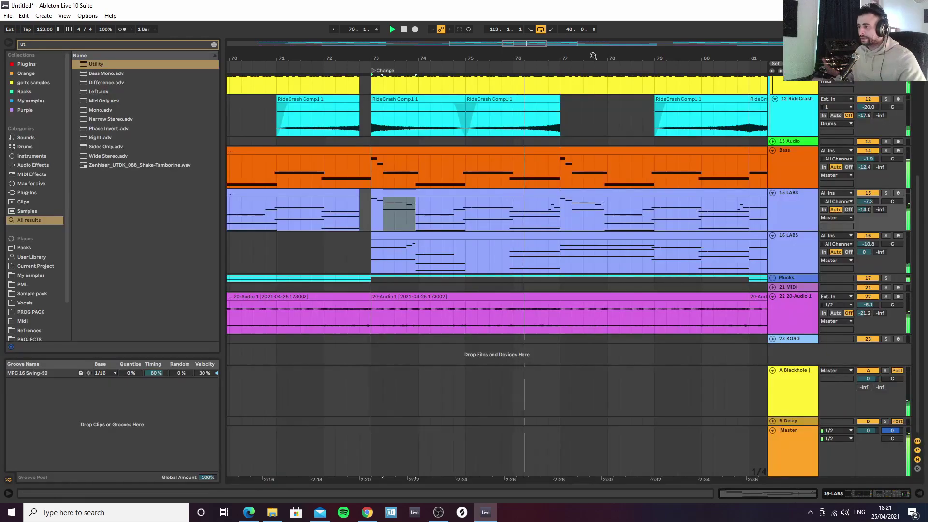
Audition the transition into the Change section from just before bar 73
drag(467, 59, 433, 56)
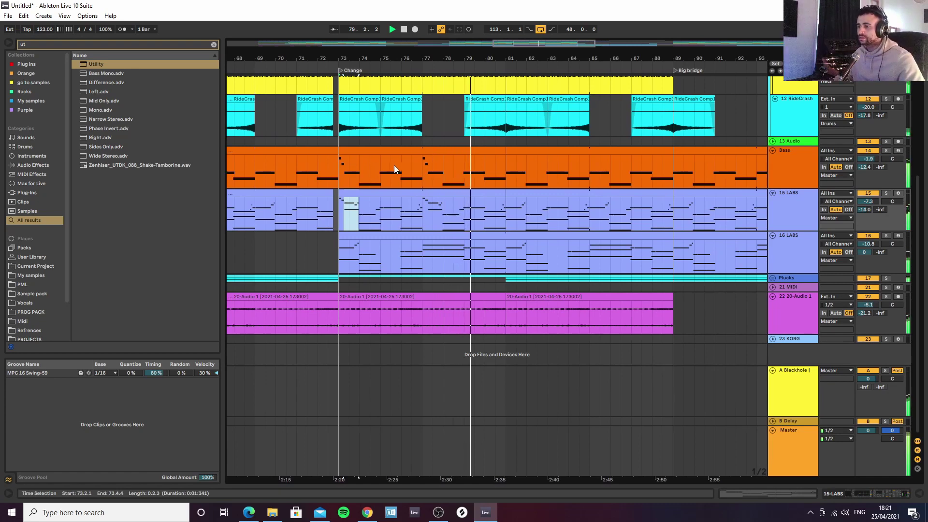
click(327, 173)
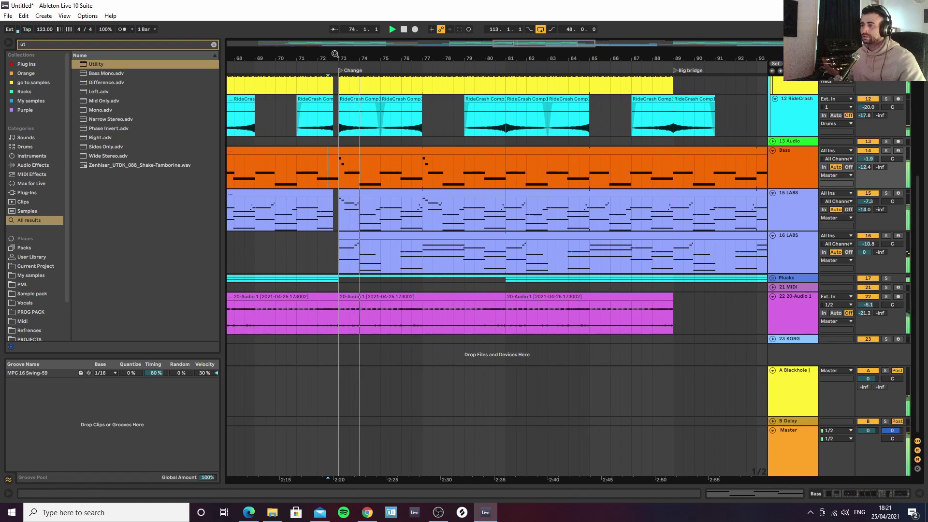
drag(335, 54, 338, 95)
scroll(358, 131, up, 5)
key(space)
Try starting the Side chain and Kick clips at 73.2, audition the transition, and restore their start to 73.1
click(356, 89)
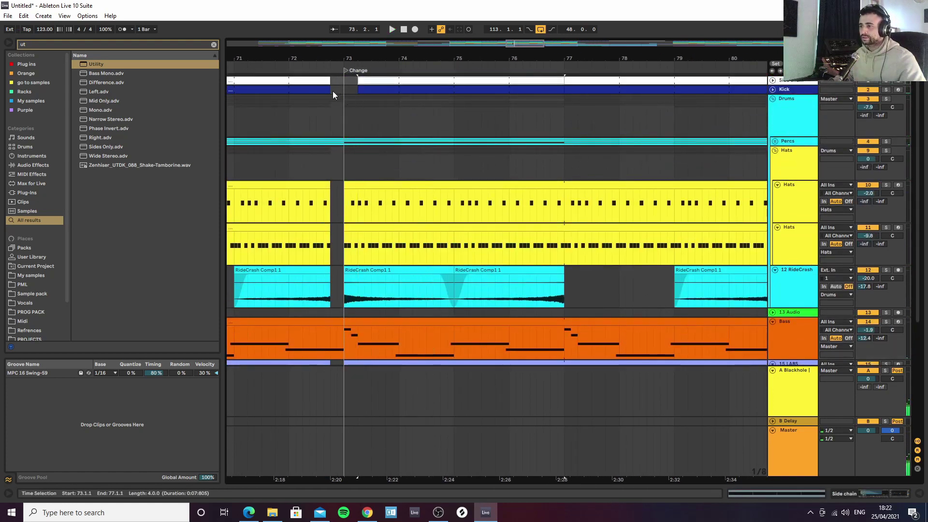
click(334, 89)
key(space)
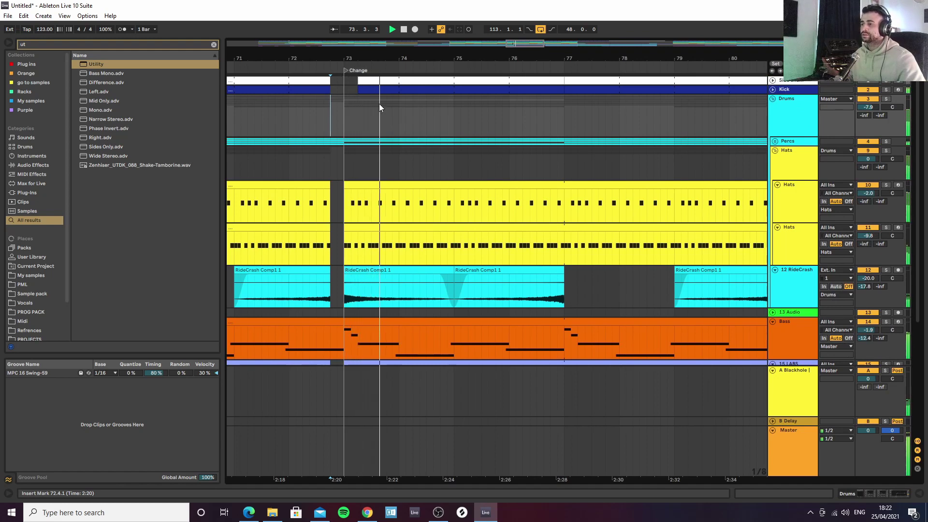
mouse_move(358, 90)
mouse_down()
mouse_move(348, 90)
mouse_move(358, 80)
mouse_move(348, 97)
mouse_up()
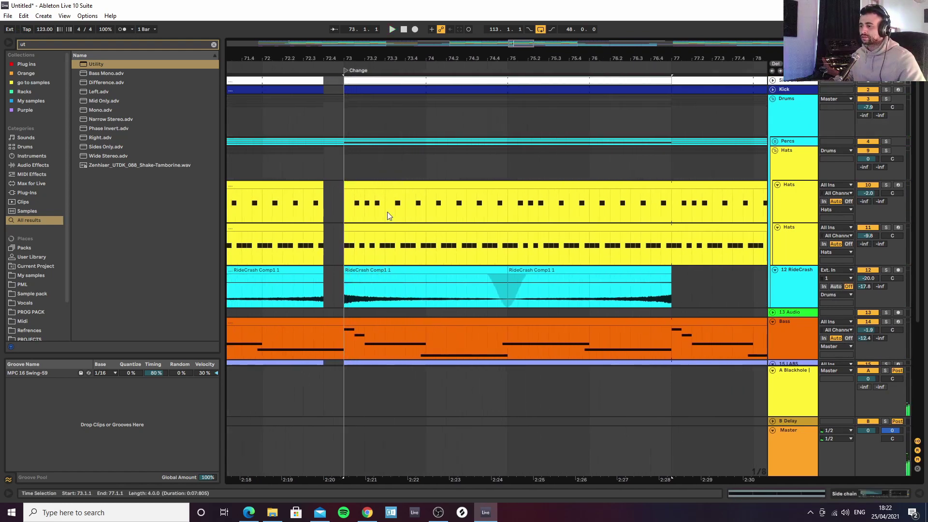
Show track automation and examine which Diva parameters can be automated on the Bass track
scroll(425, 261, down, 3)
key(a)
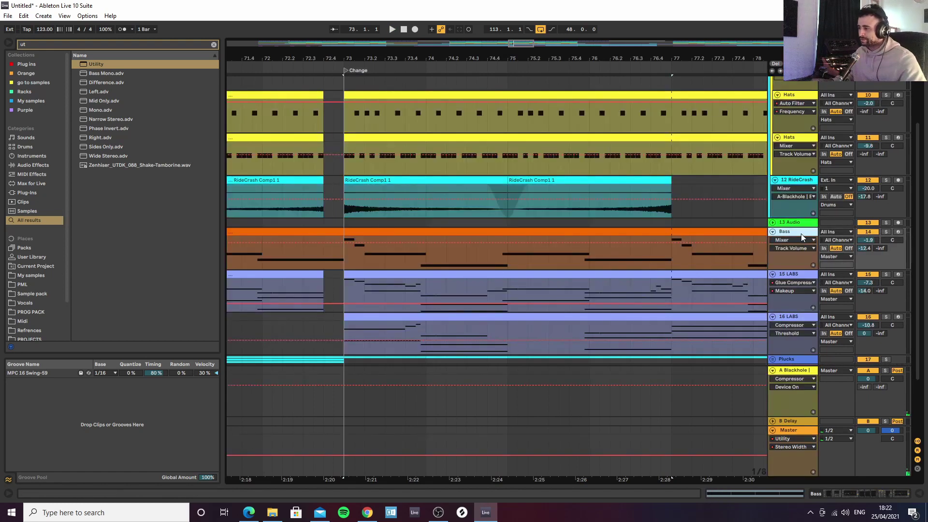
click(798, 240)
click(793, 255)
click(788, 248)
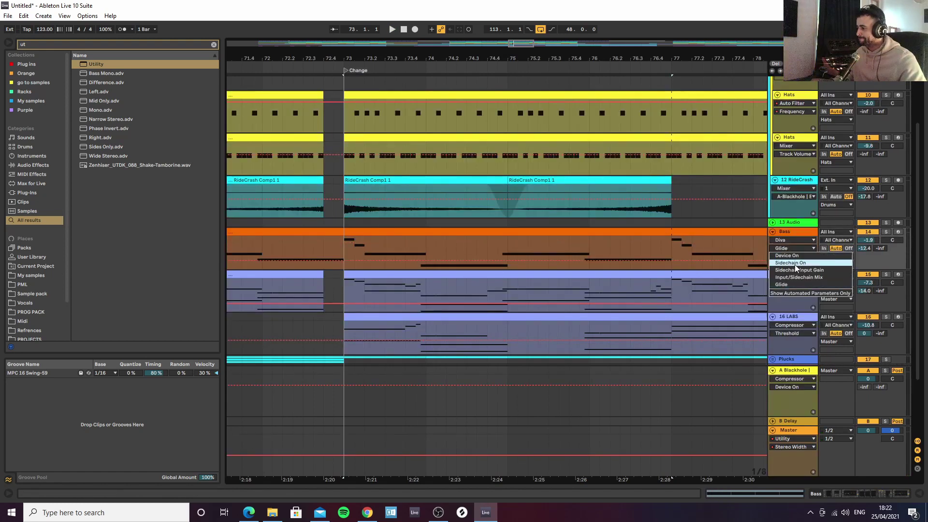
click(789, 230)
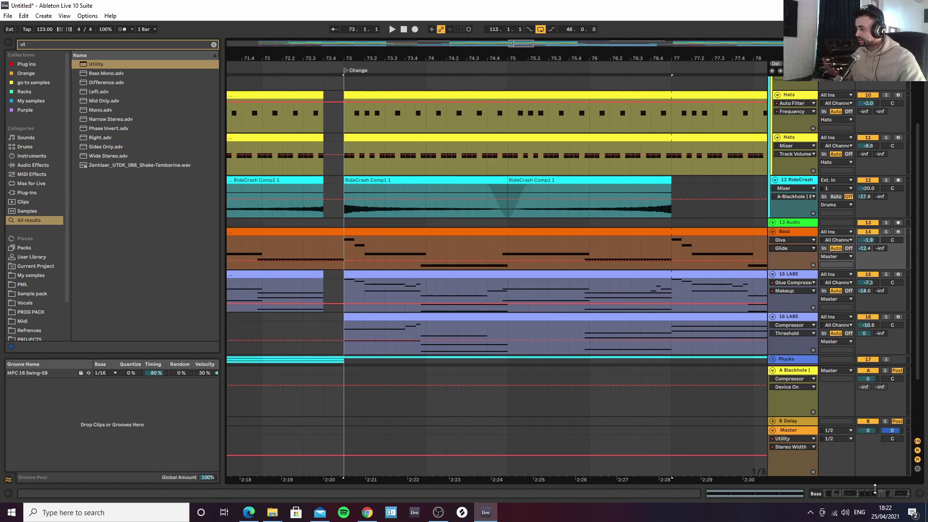
Expose Diva's VCF1 Frequency as an automatable parameter on the Bass track, and close the plug-in window
click(858, 494)
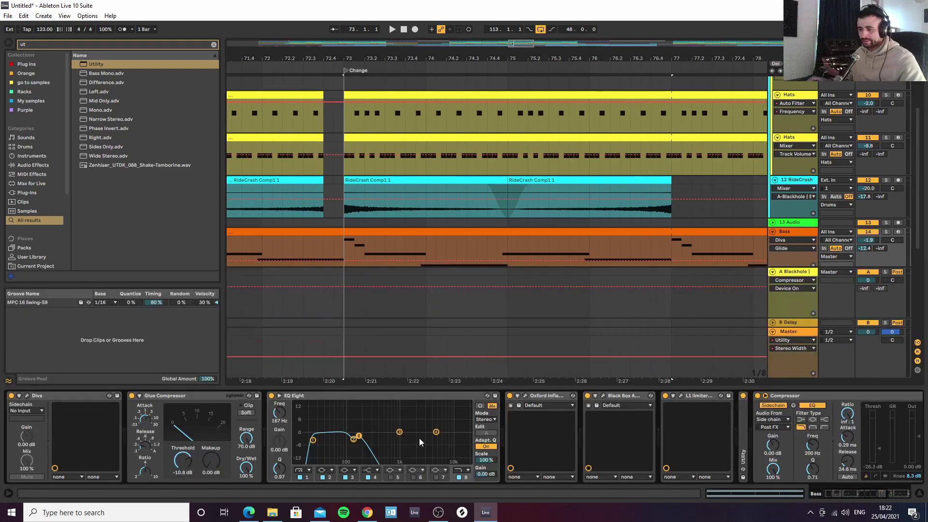
click(27, 396)
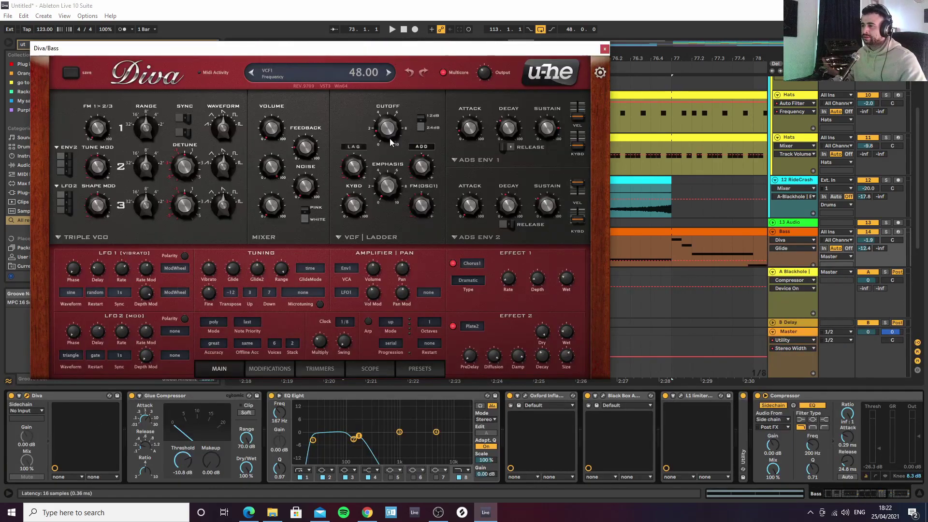
click(56, 476)
click(63, 493)
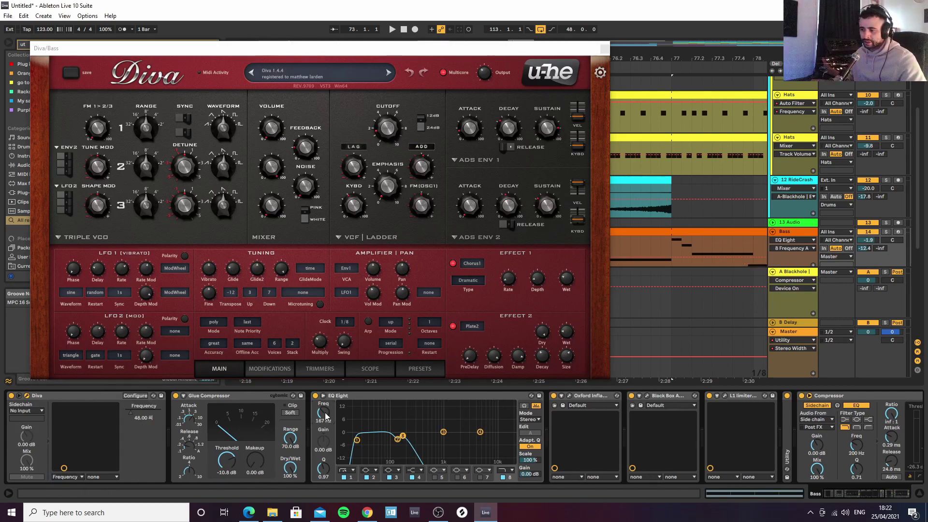
key(a)
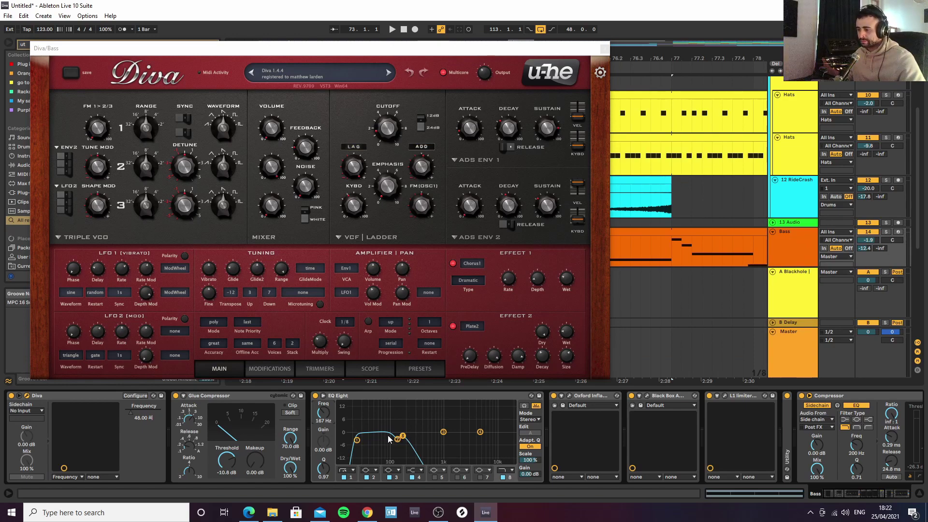
click(604, 49)
Automate the Bass EQ Eight's 8 Frequency A to fall from 469 Hz at 73.1 to 167 Hz at 73.2
scroll(361, 255, down, 1)
key(a)
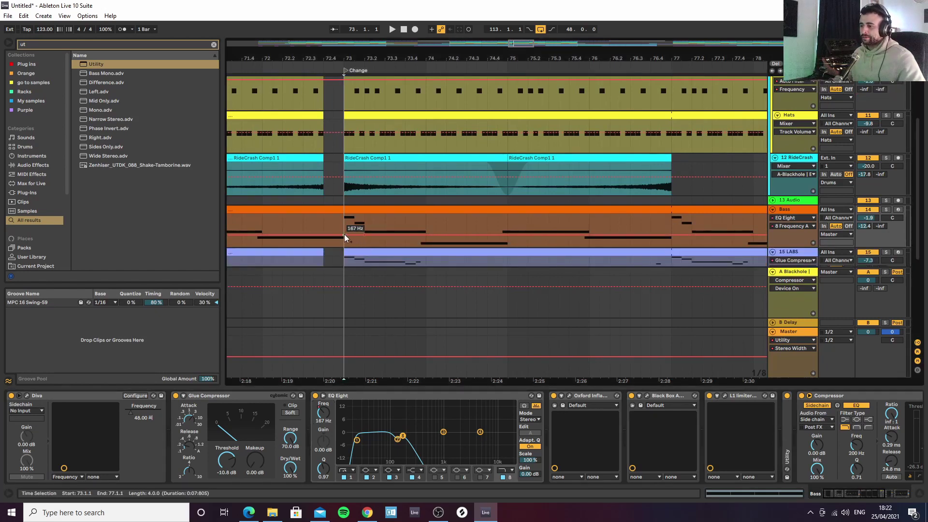
click(344, 235)
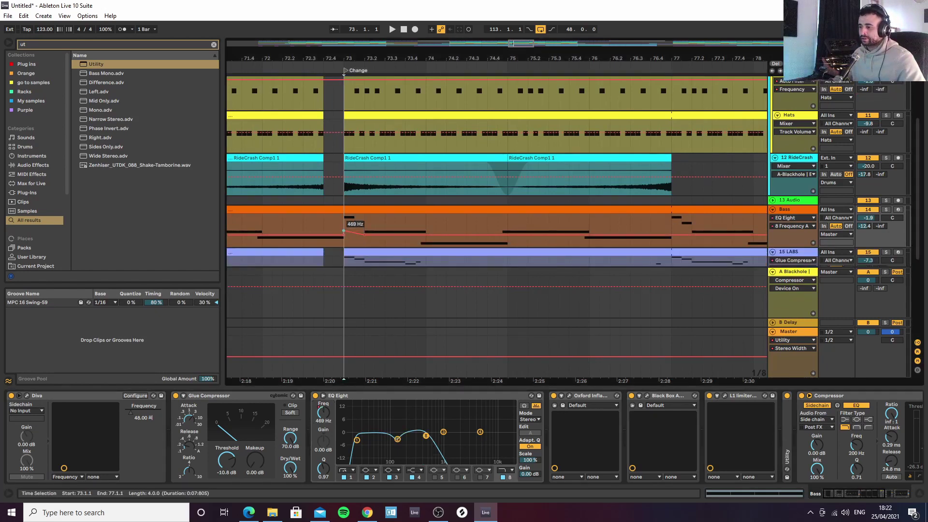
Automate Diva's Frequency on the Bass to fall from a raised point at 73.1 to 48.00 at 73.2, and audition it
click(140, 416)
click(365, 241)
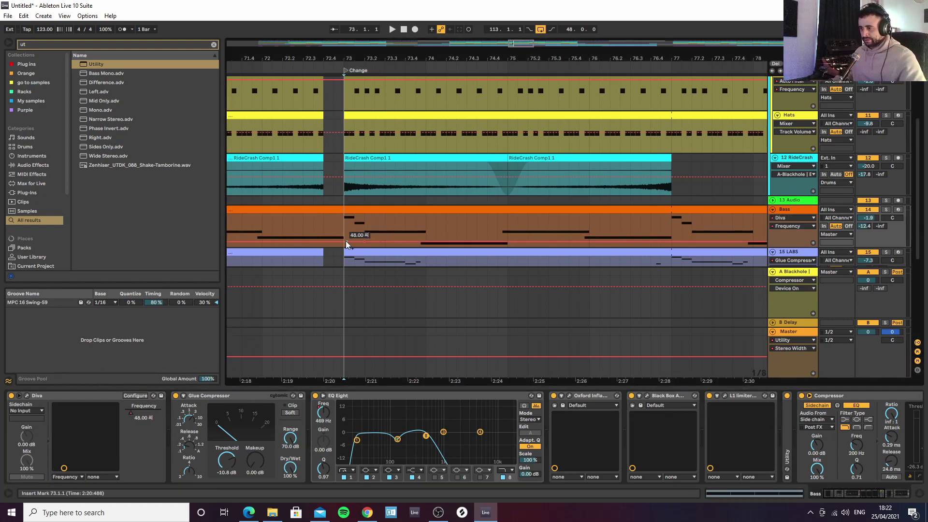
drag(343, 241, 344, 235)
key(space)
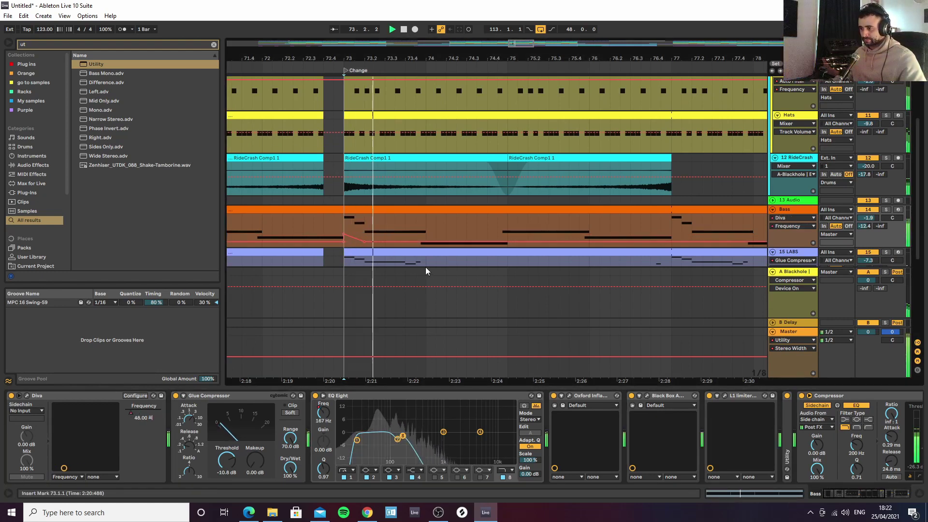
Raise the 73.2 end of the Bass's Diva Frequency automation ramp to about 62.33, and audition it from just before the change
drag(363, 241, 367, 239)
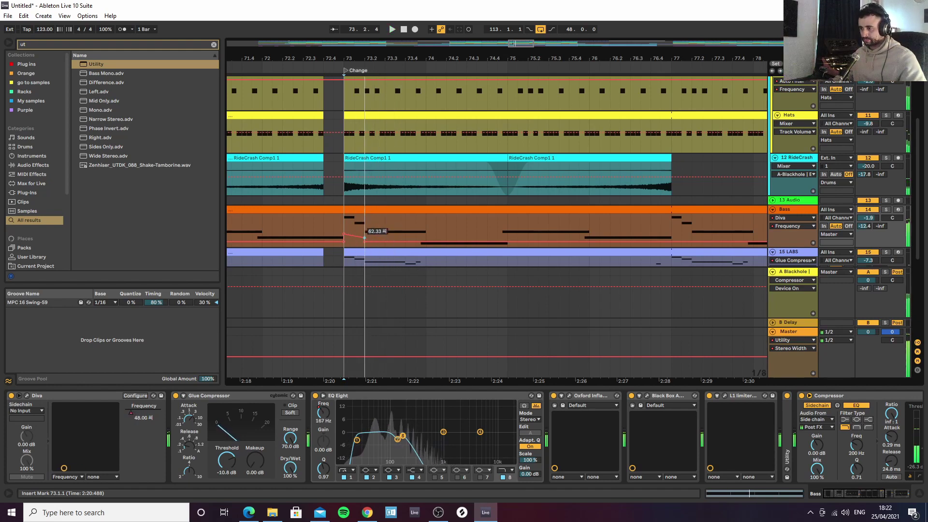
click(321, 225)
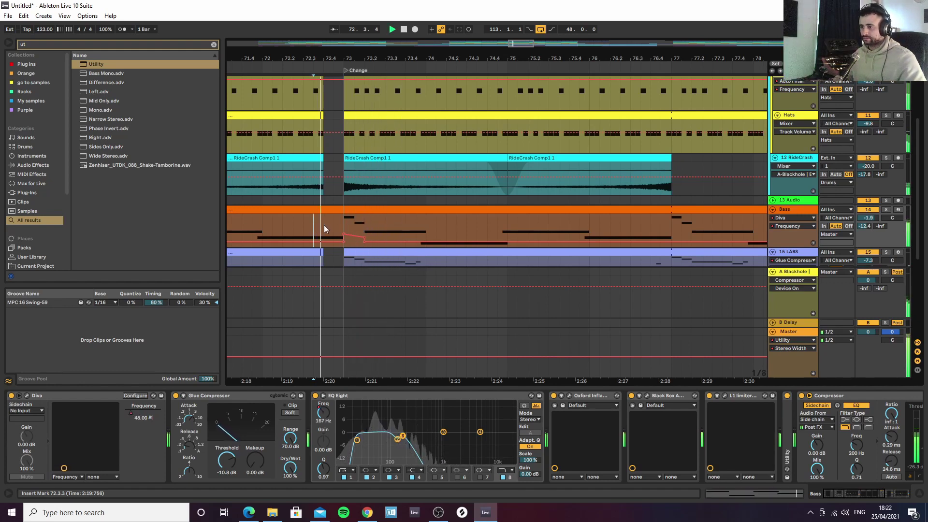
key(space)
key(space)
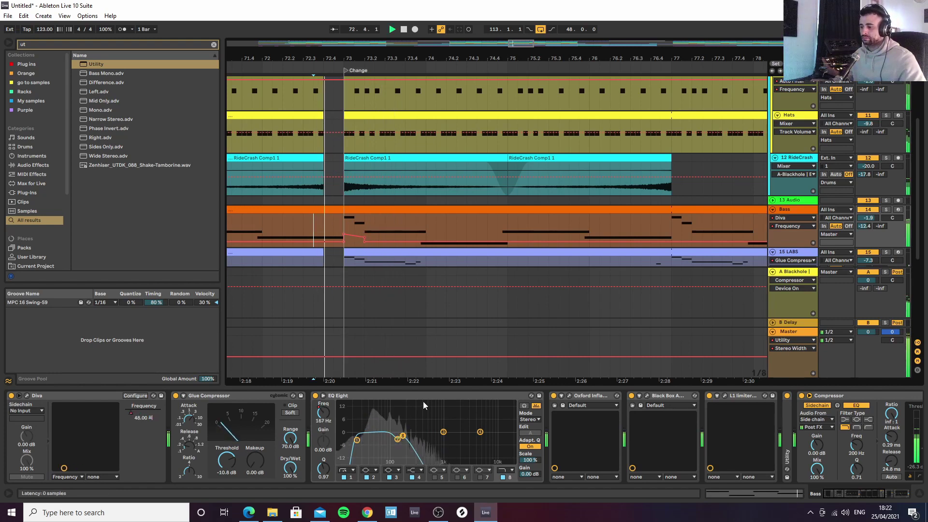
Raise the Bass EQ Eight's 8 Frequency A automation at 73.1 and 73.2 into a higher falling ramp, and audition it
click(326, 411)
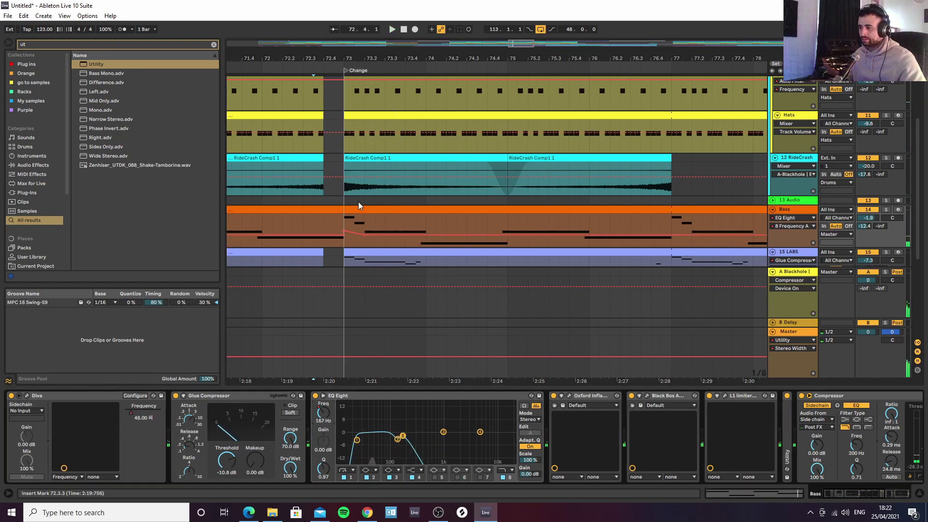
drag(358, 233, 364, 227)
key(space)
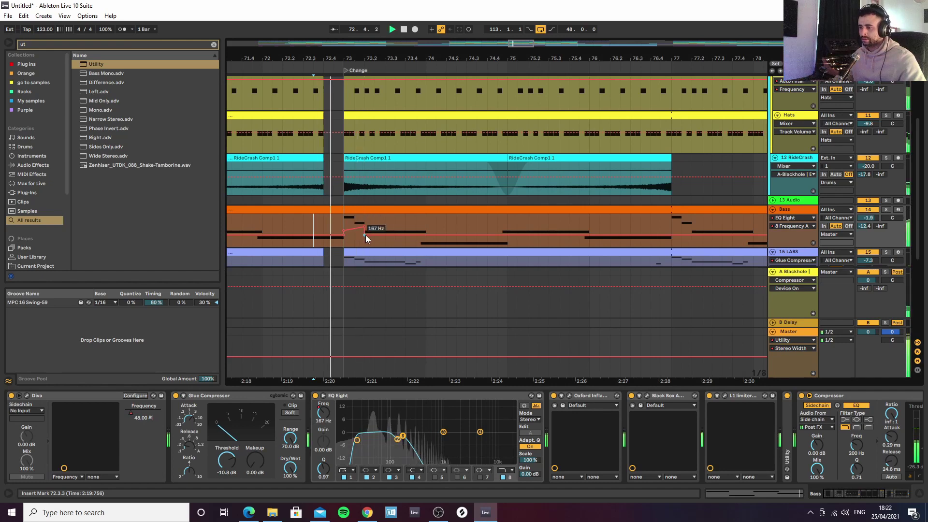
key(space)
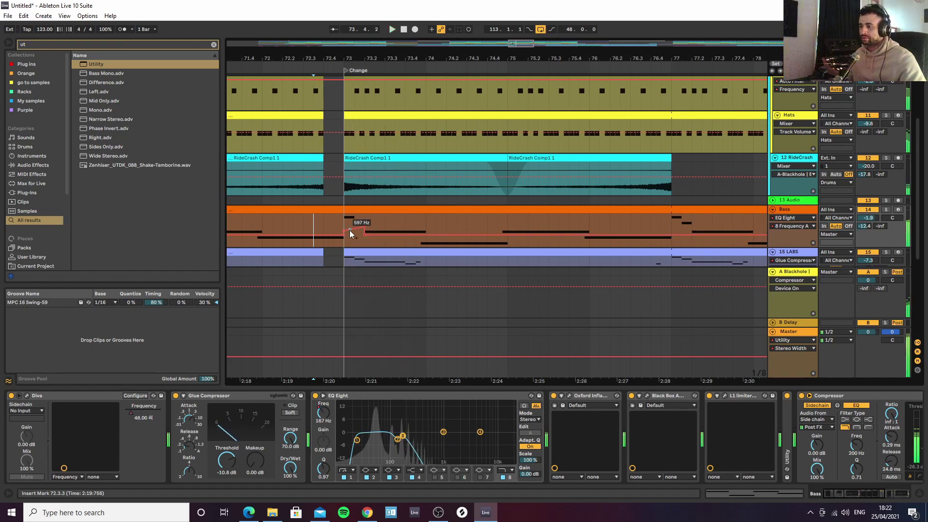
drag(346, 231, 346, 225)
key(space)
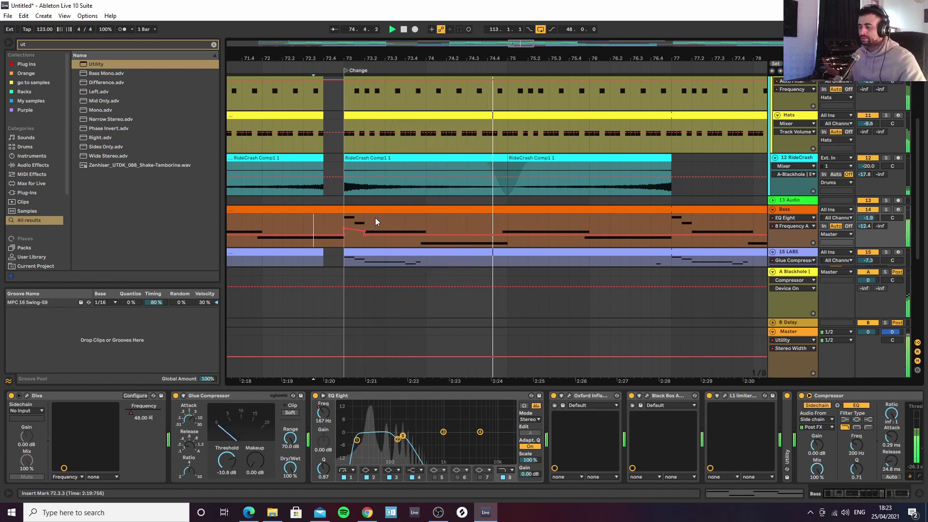
Trim the start of the 15 LABS clip from 73.1 to 73.2, and audition the change
scroll(368, 213, down, 3)
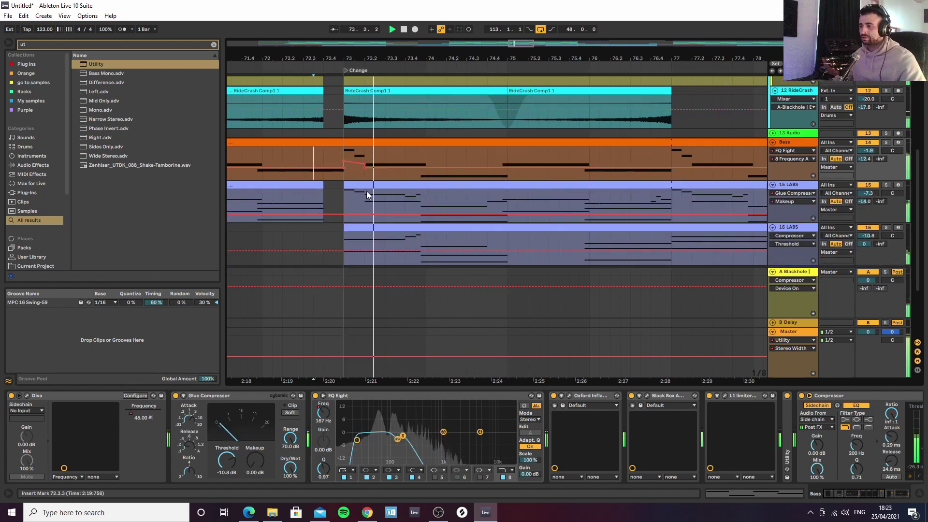
drag(345, 185, 364, 185)
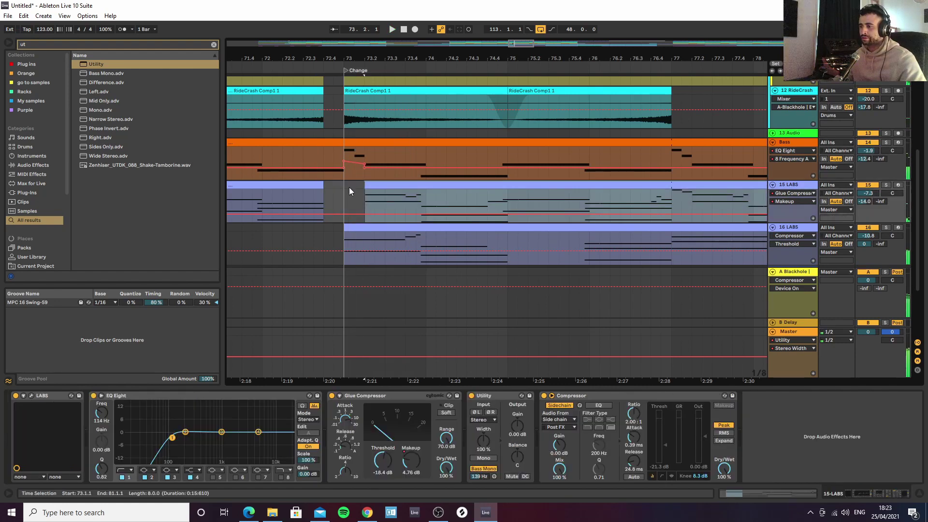
click(313, 197)
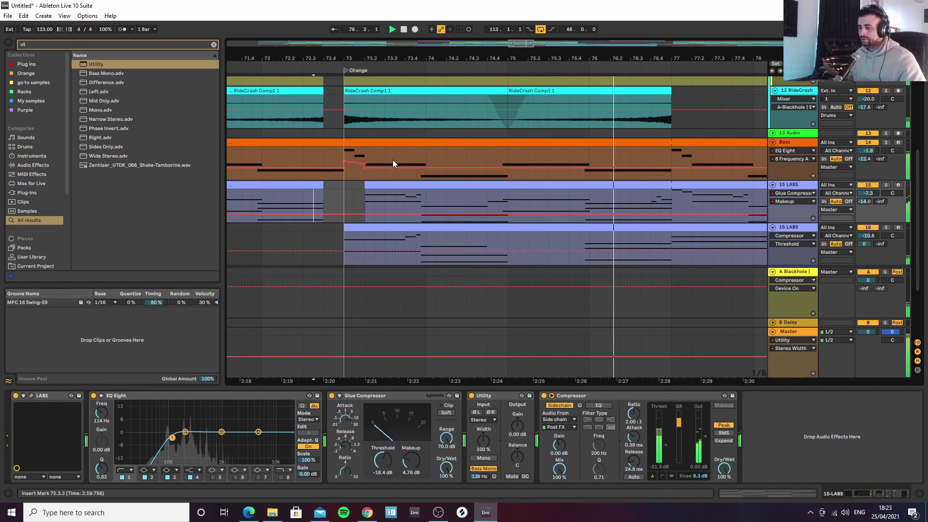
Hide the automation, clear the RideCrash and both Hats tracks from 73.1 to 73.2, and audition the gap
key(a)
drag(351, 59, 351, 40)
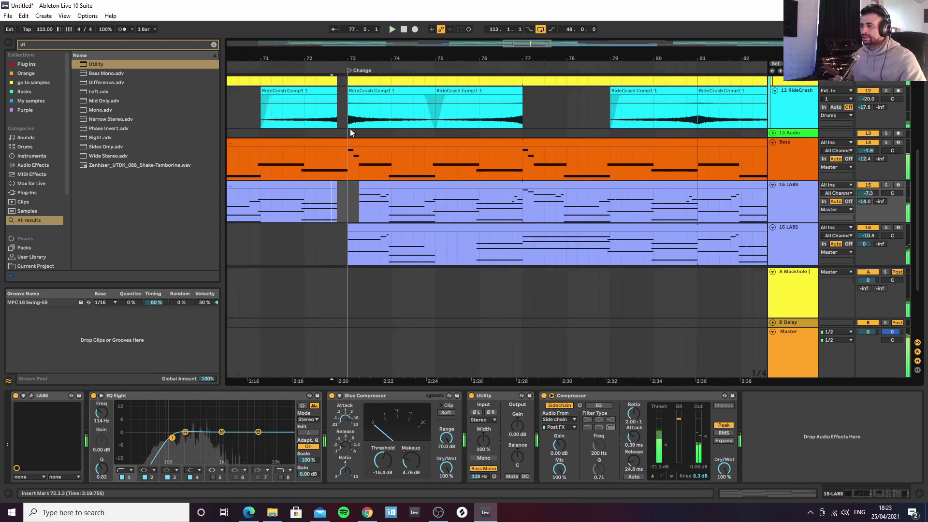
key(space)
scroll(349, 127, up, 2)
scroll(346, 145, up, 1)
scroll(346, 154, down, 1)
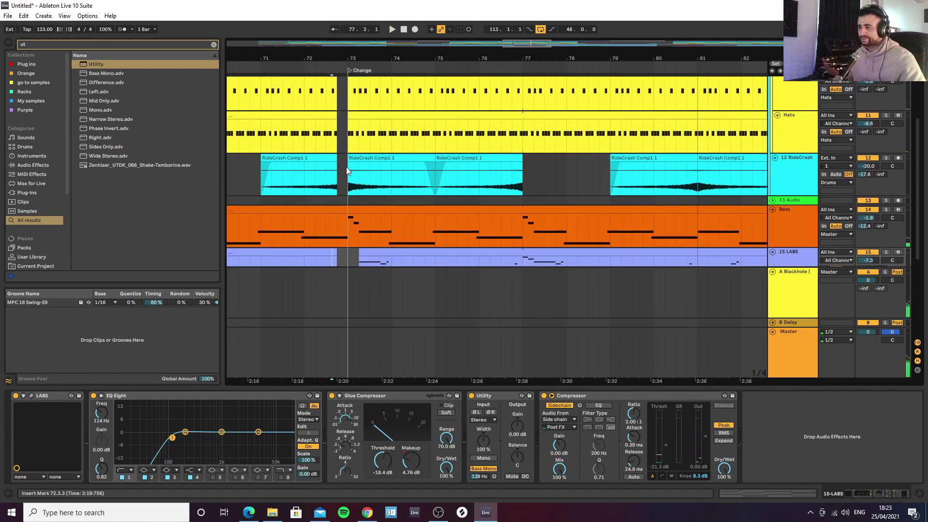
drag(349, 181, 361, 126)
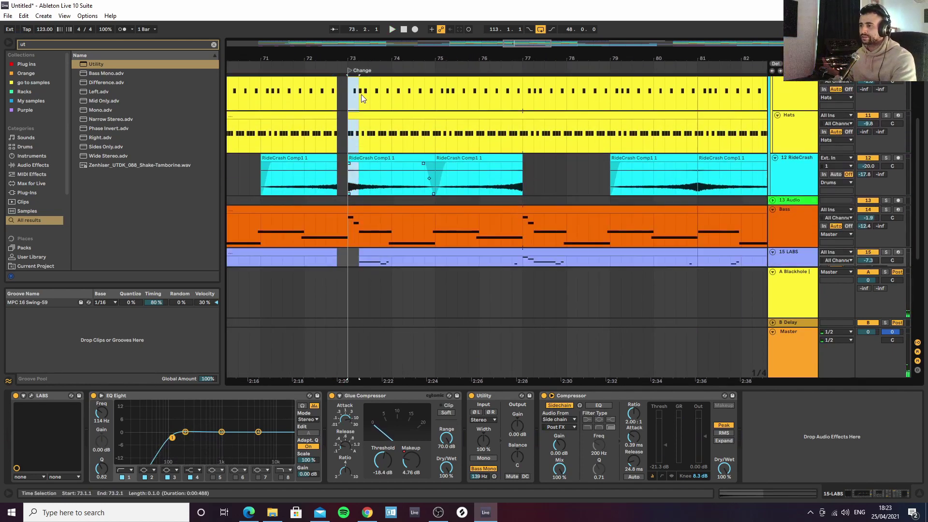
key(Delete)
click(318, 130)
key(space)
click(327, 144)
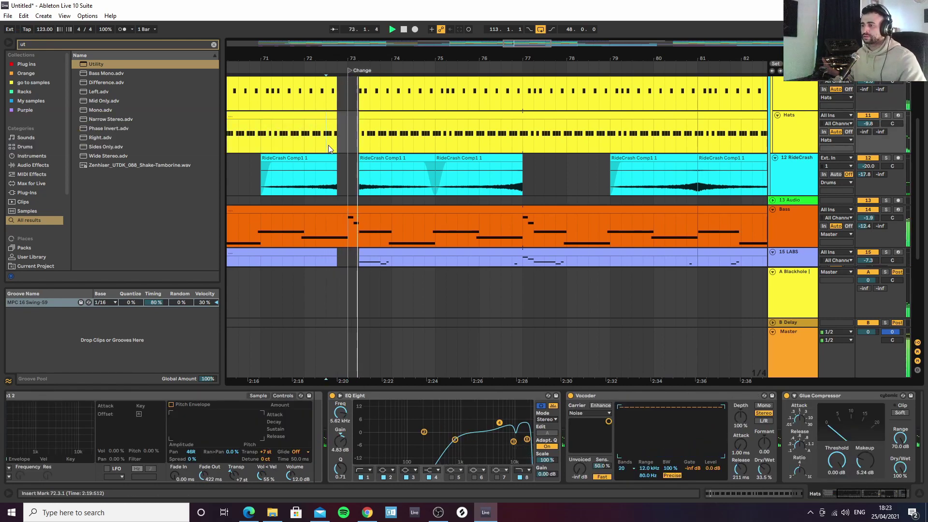
key(space)
key(space)
key(space)
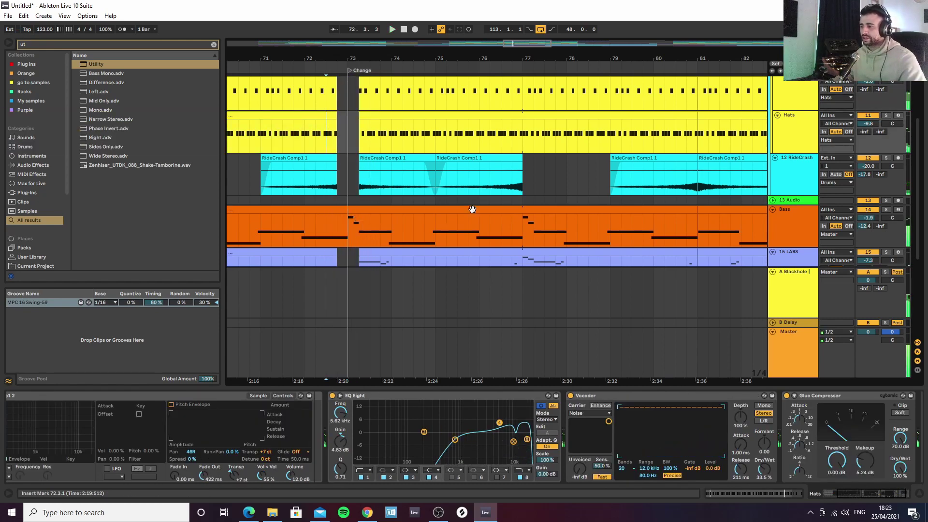
Solo the Bass track and lower its A-Blackhole send to -21.0 dB while playing the change
click(885, 209)
key(space)
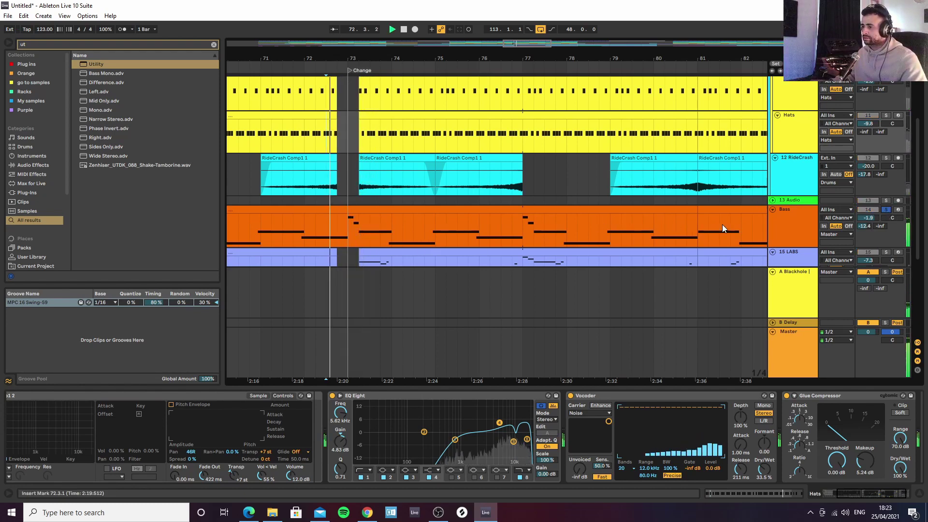
click(863, 225)
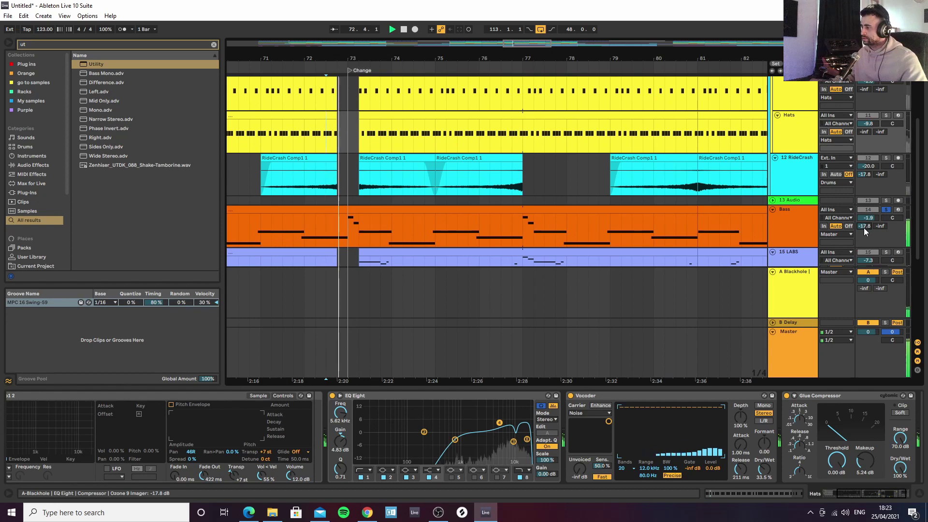
key(space)
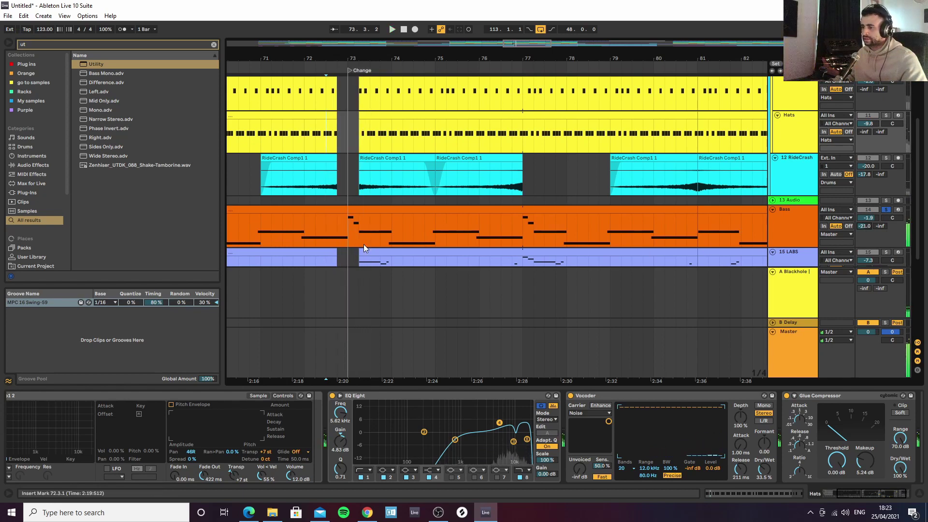
Delete the Bass track's automation of Diva's Frequency and EQ Eight's band 8 frequency, and audition the bass
click(774, 222)
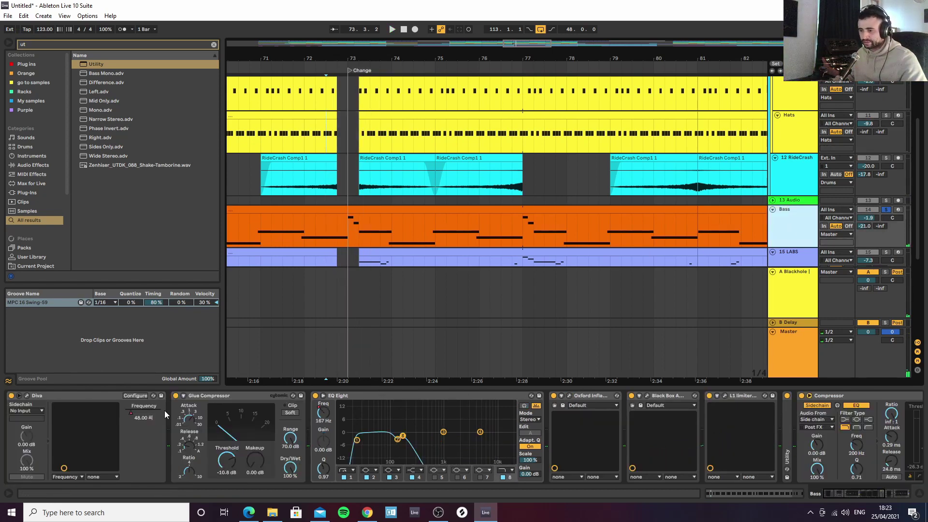
click(130, 411)
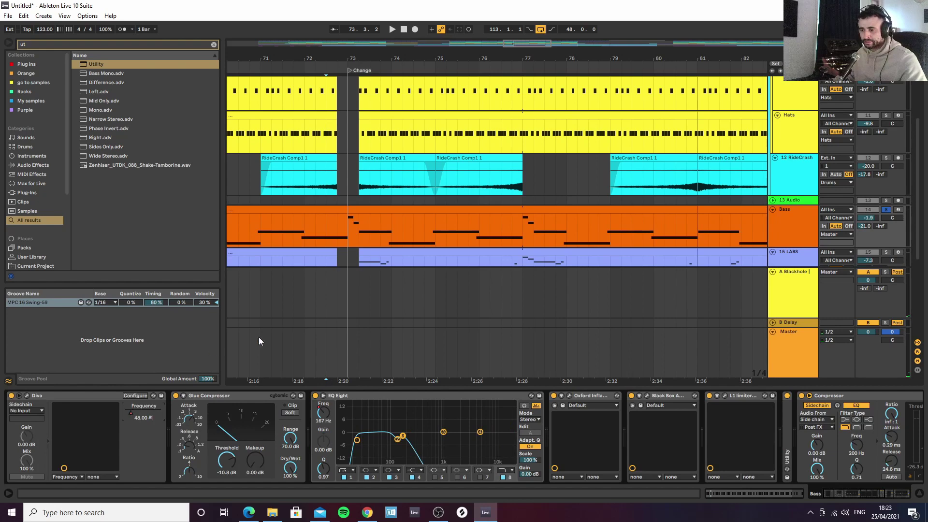
right_click(128, 413)
click(146, 440)
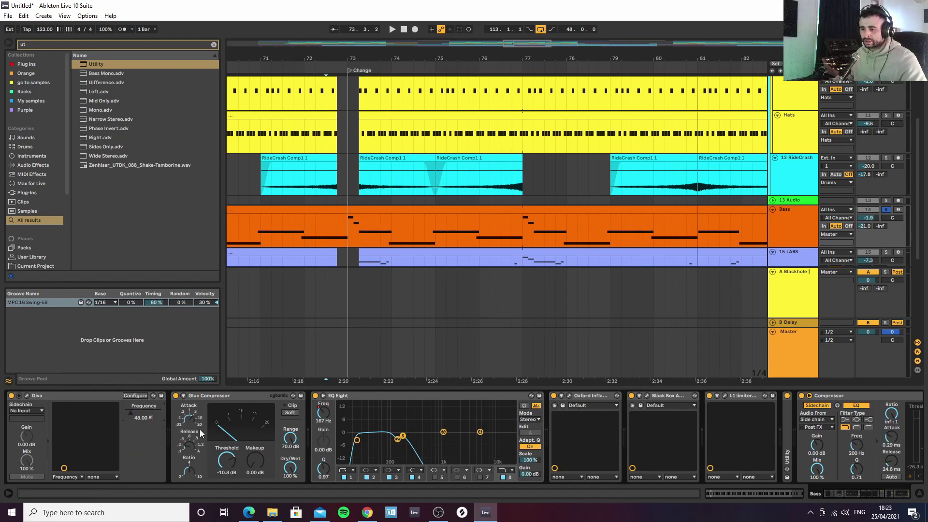
right_click(323, 412)
click(349, 445)
key(space)
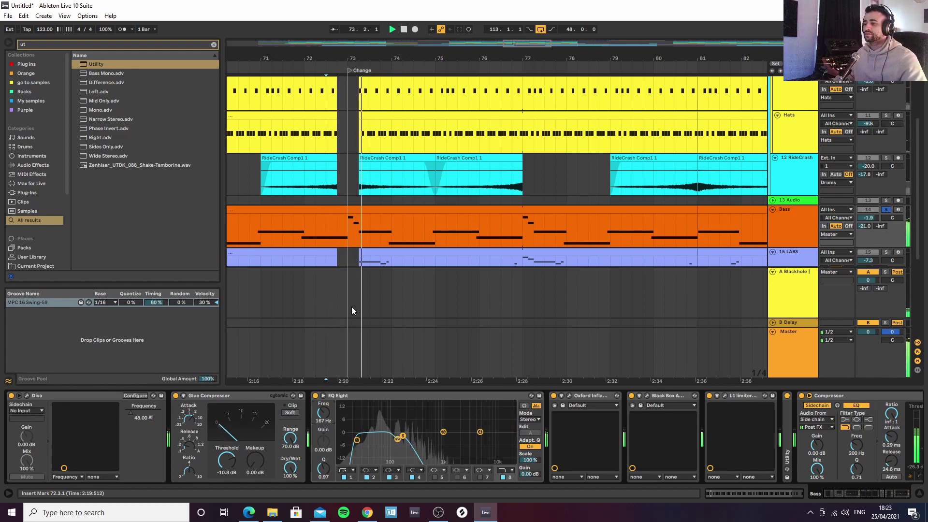
key(space)
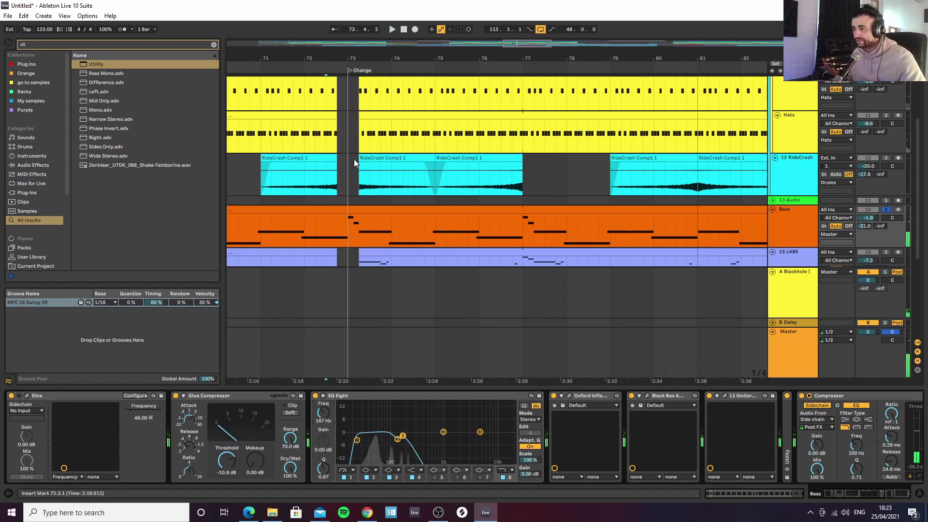
Unfold the Percs group, trim the start of the Breaks clip to 73.2, and start playback from 71.3
scroll(355, 160, up, 3)
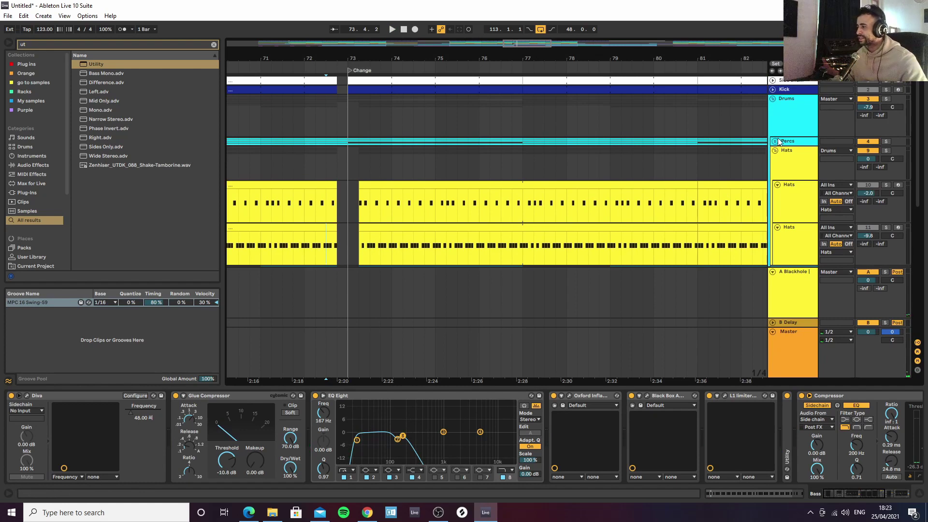
click(776, 141)
click(349, 175)
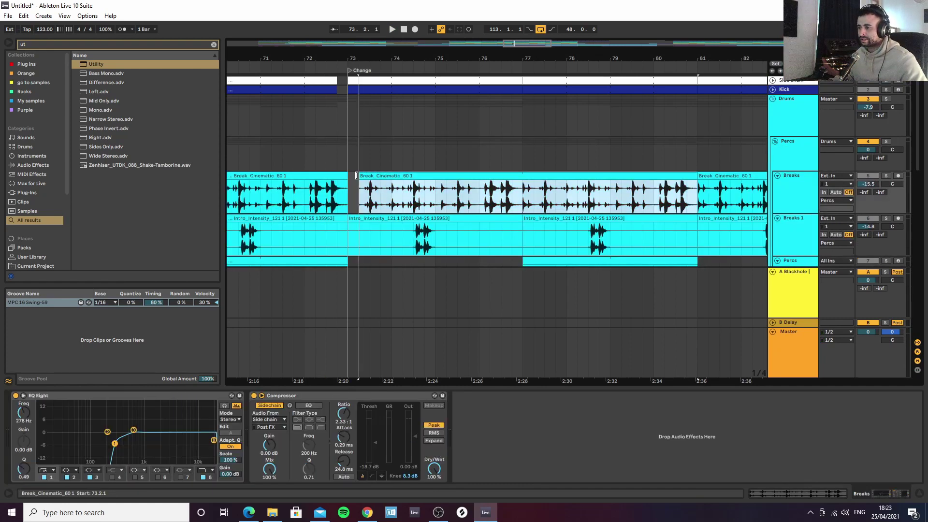
scroll(354, 188, down, 5)
key(space)
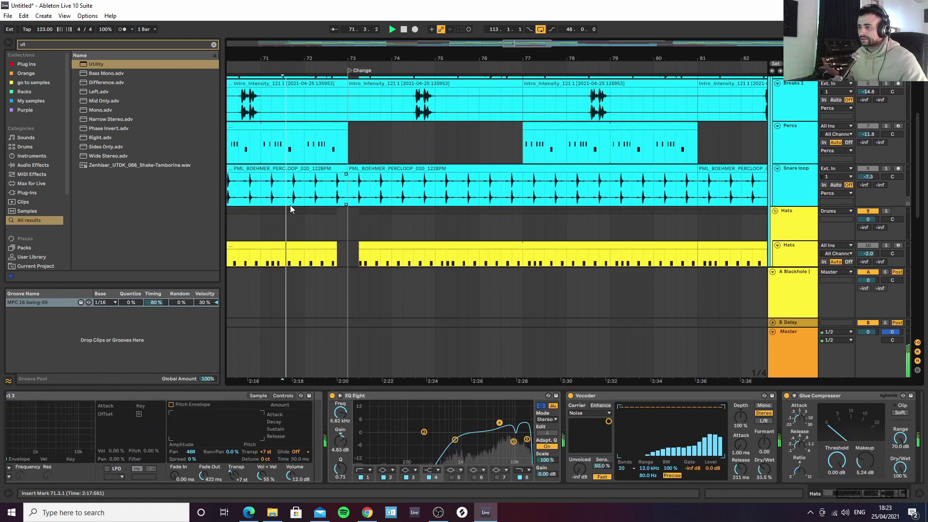
Take the Bass track out of solo and audition the full mix through the change section
scroll(325, 198, down, 4)
key(a)
key(a)
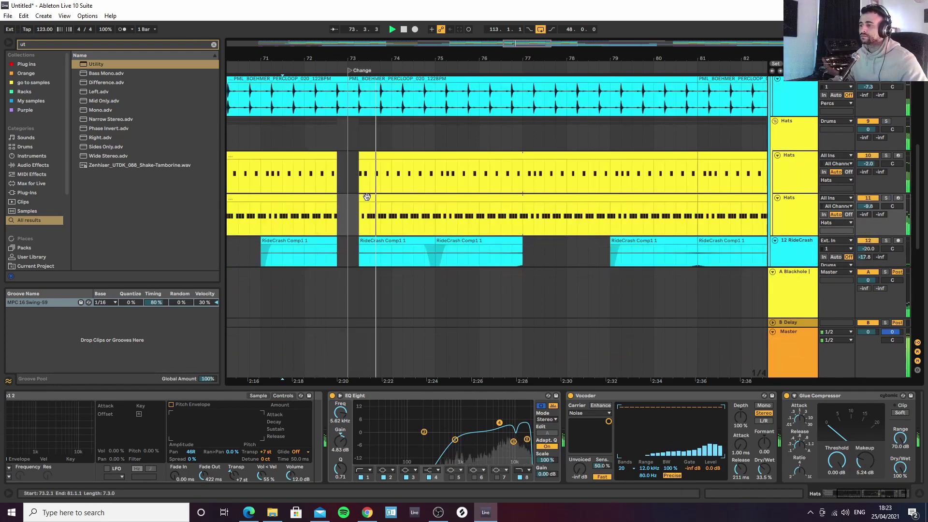
scroll(366, 198, down, 5)
scroll(366, 203, down, 3)
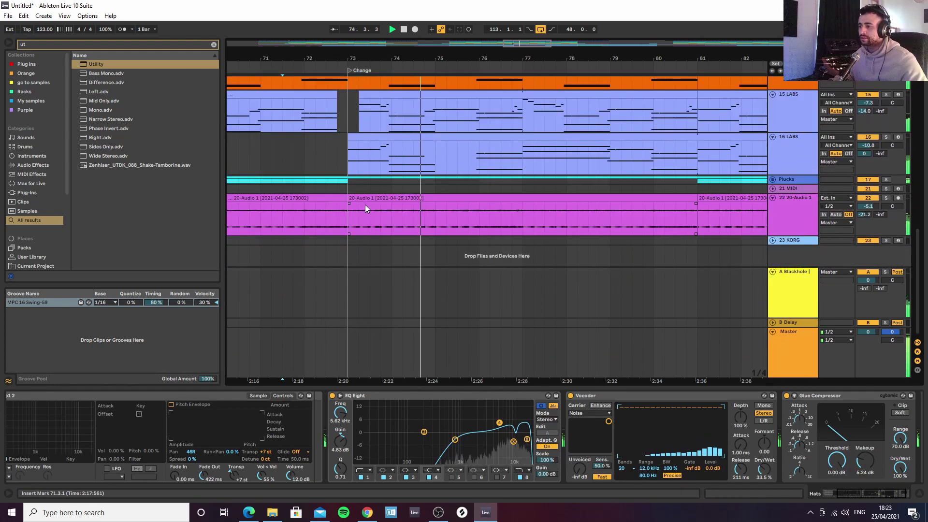
scroll(363, 186, up, 4)
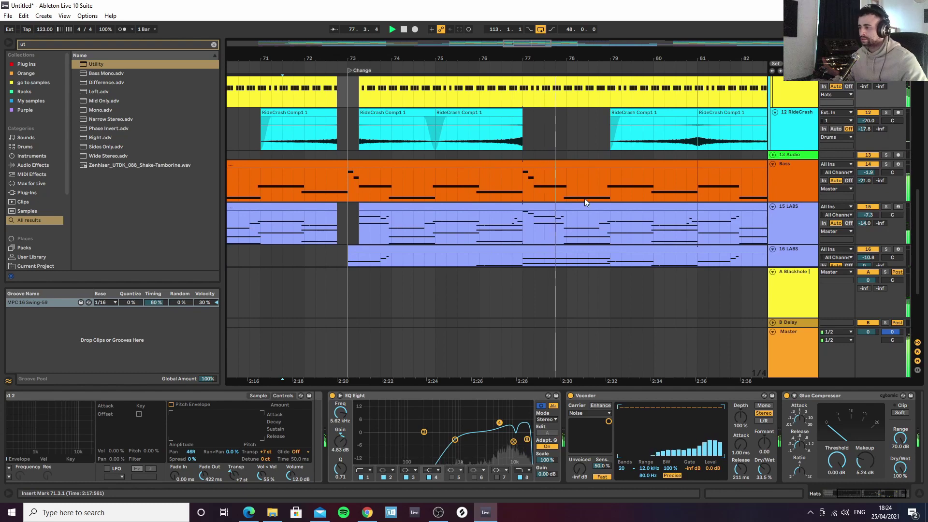
Set the 16 LABS track's A-Blackhole send to -18.0 dB and its volume to -13.1 dB during playback
drag(593, 58, 413, 29)
scroll(639, 195, down, 3)
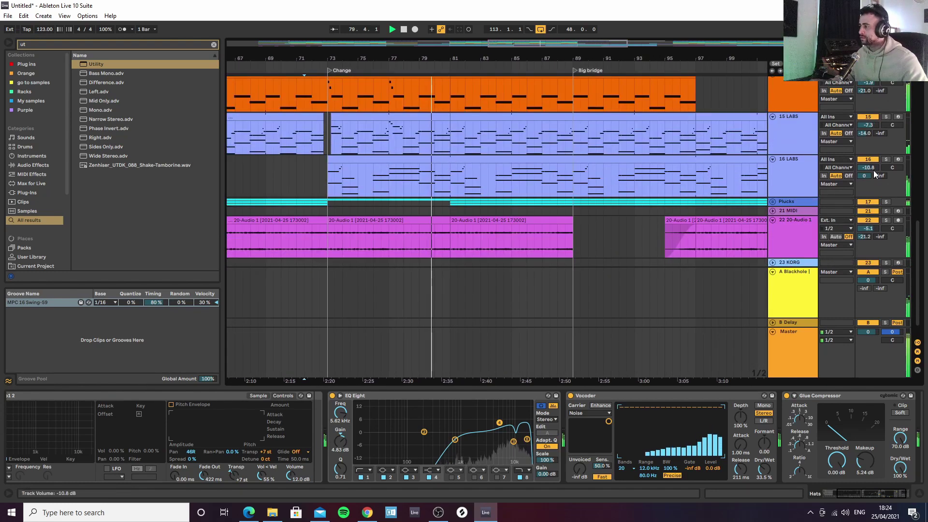
drag(864, 177, 865, 193)
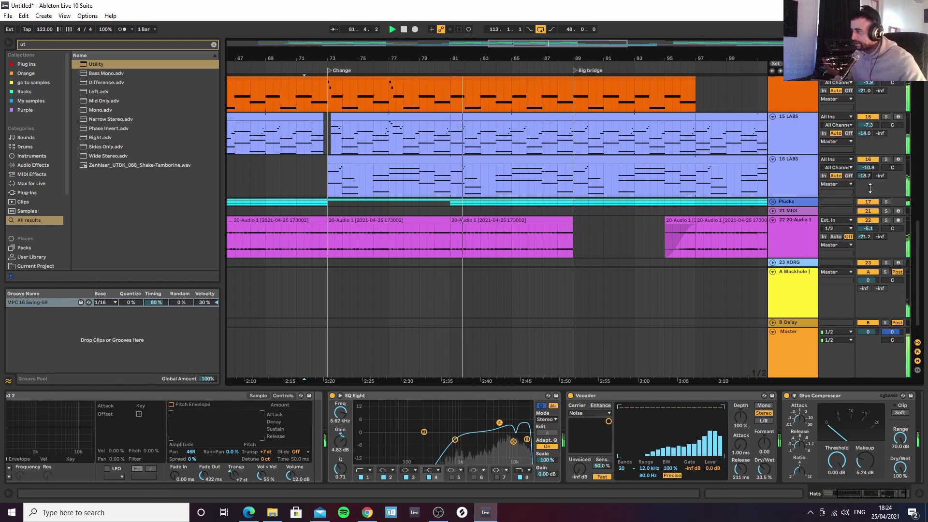
drag(865, 176, 866, 176)
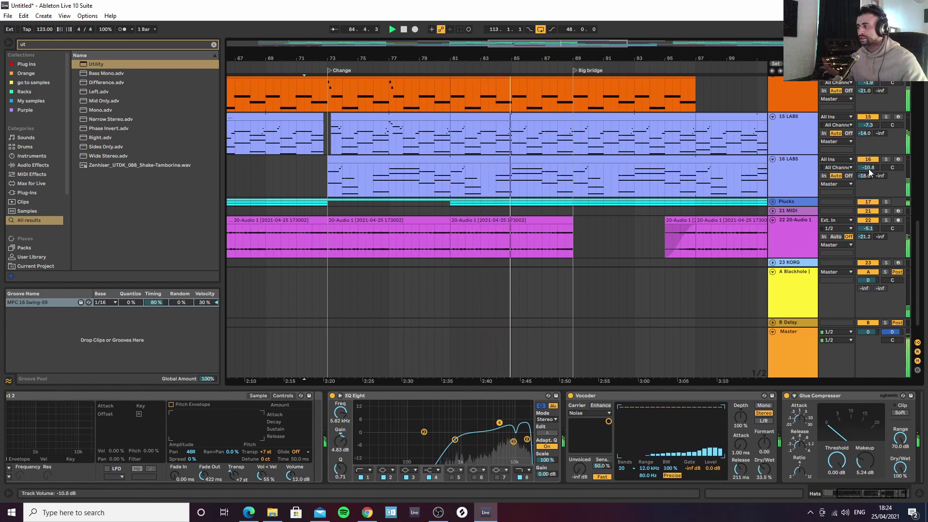
drag(869, 170, 868, 181)
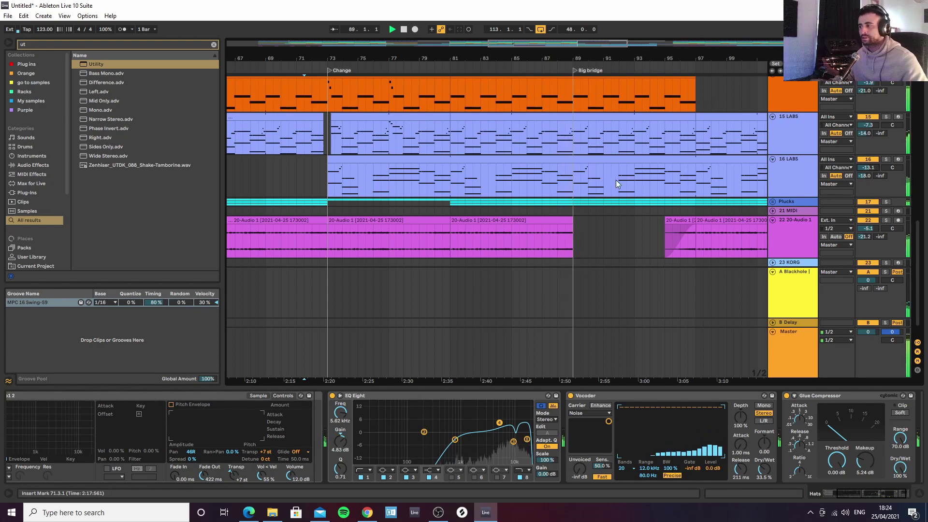
scroll(555, 160, up, 3)
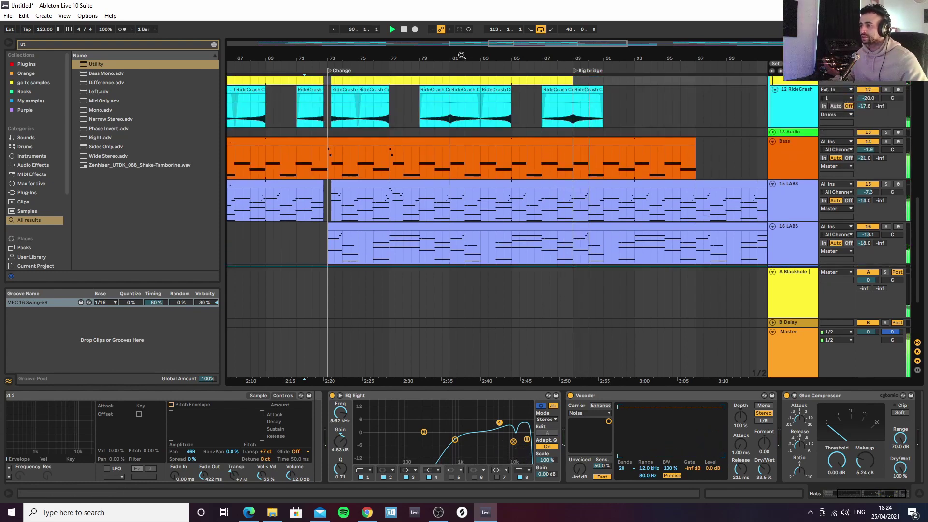
key(minus)
key(minus)
key(minus)
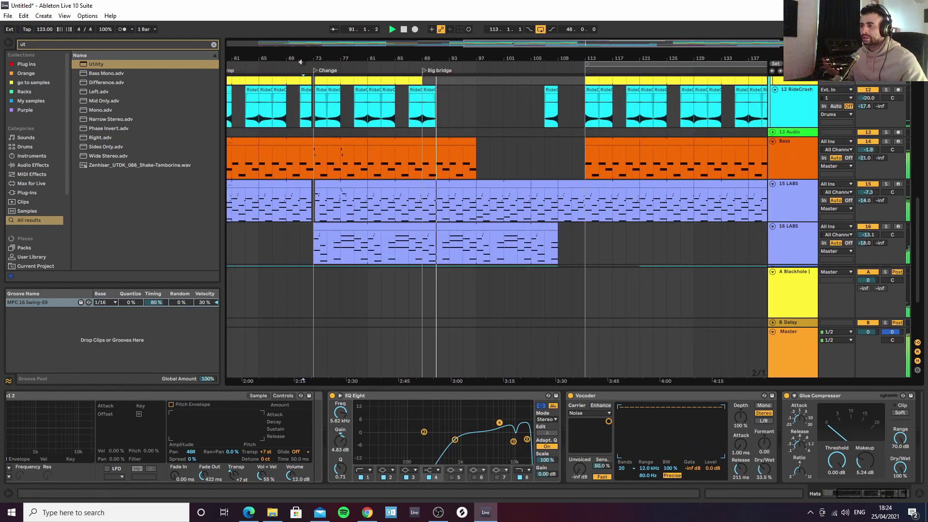
Copy the Bass variation clip at bar 73 to the start of the section at bar 113
key(plus)
key(plus)
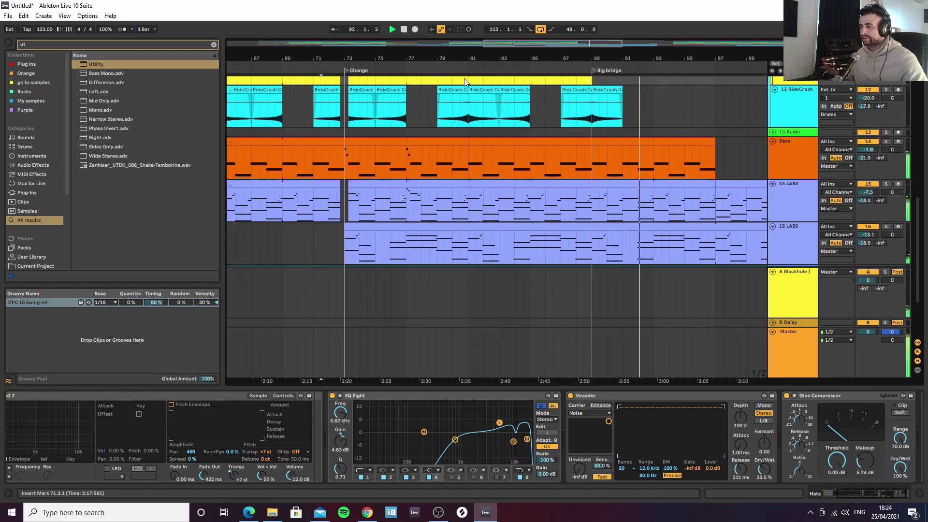
key(minus)
key(minus)
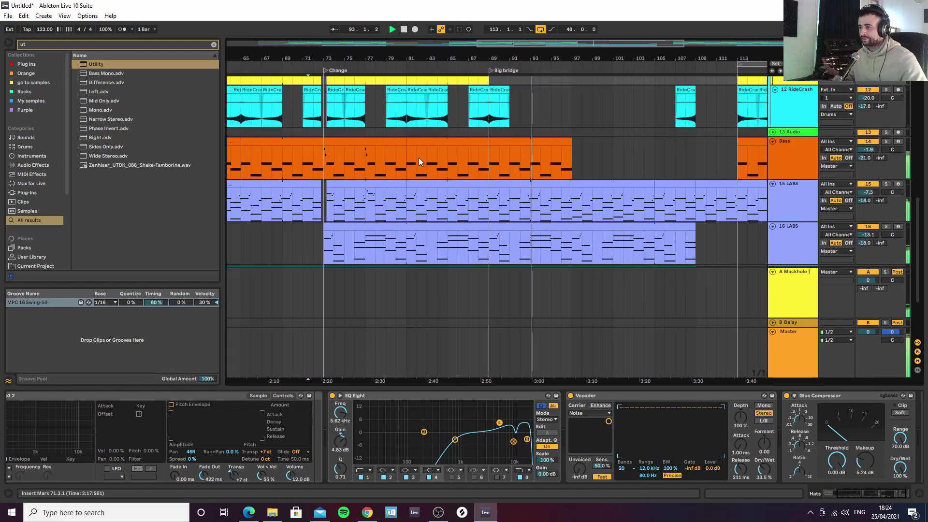
drag(340, 143, 715, 138)
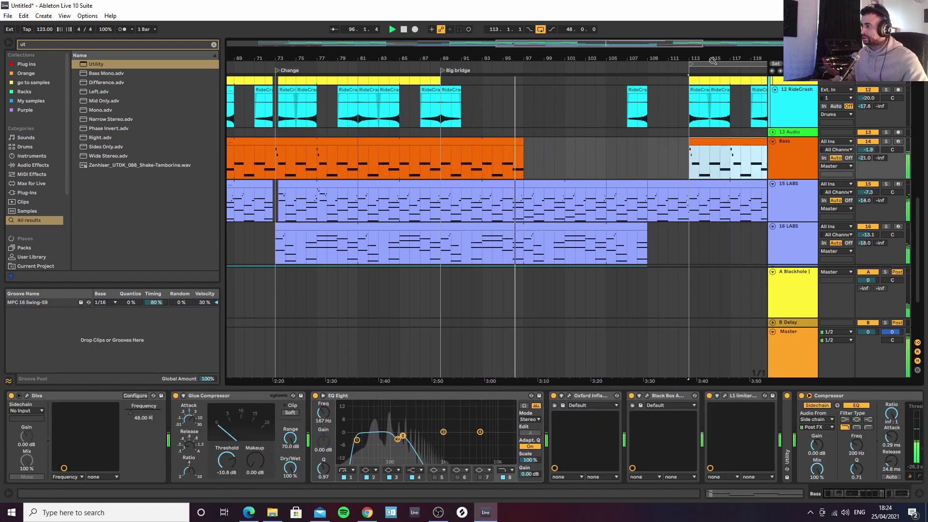
Add Dada Life Endless Smile x64 to the Master chain between Utility and the L1 limiter, and close its plug-in window
key(minus)
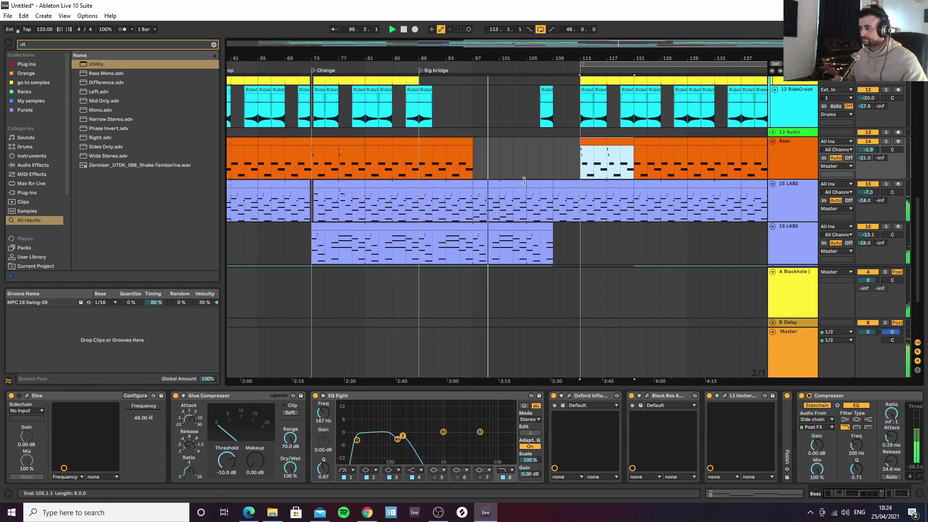
scroll(528, 169, down, 2)
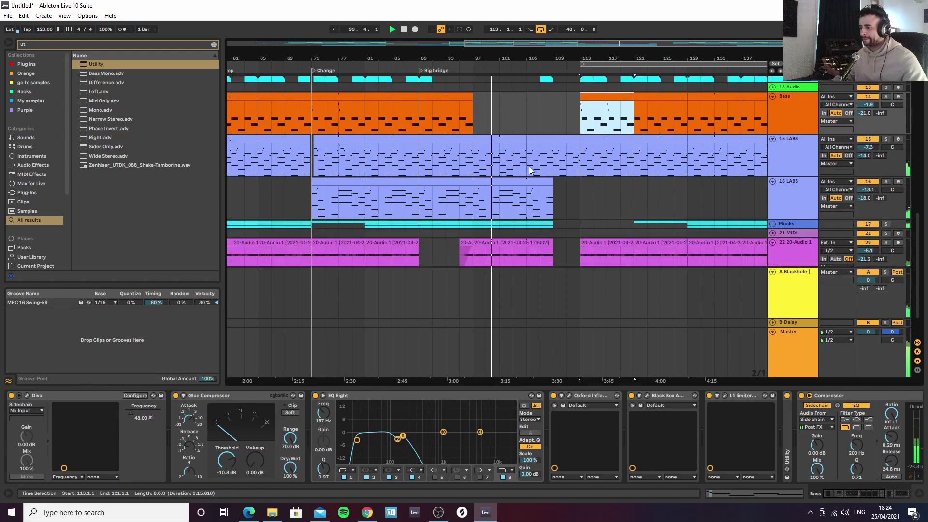
click(805, 343)
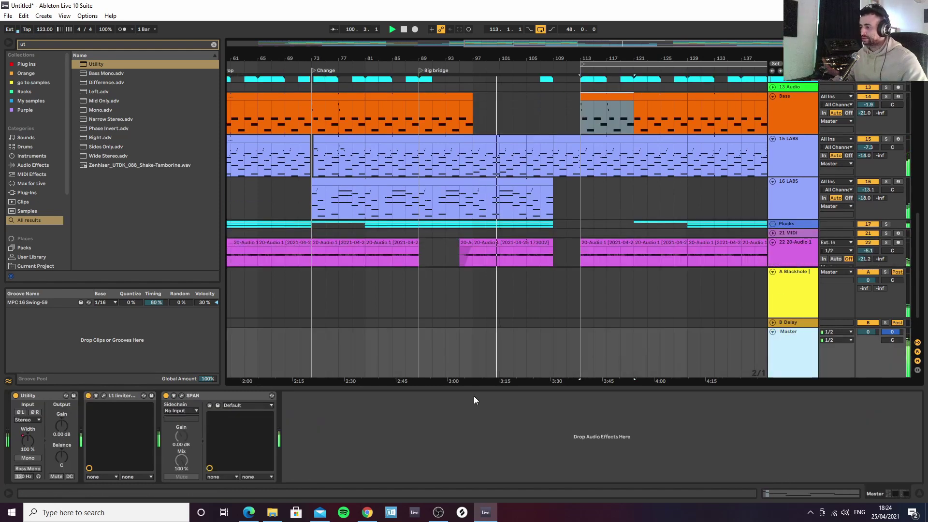
click(214, 45)
text(dada)
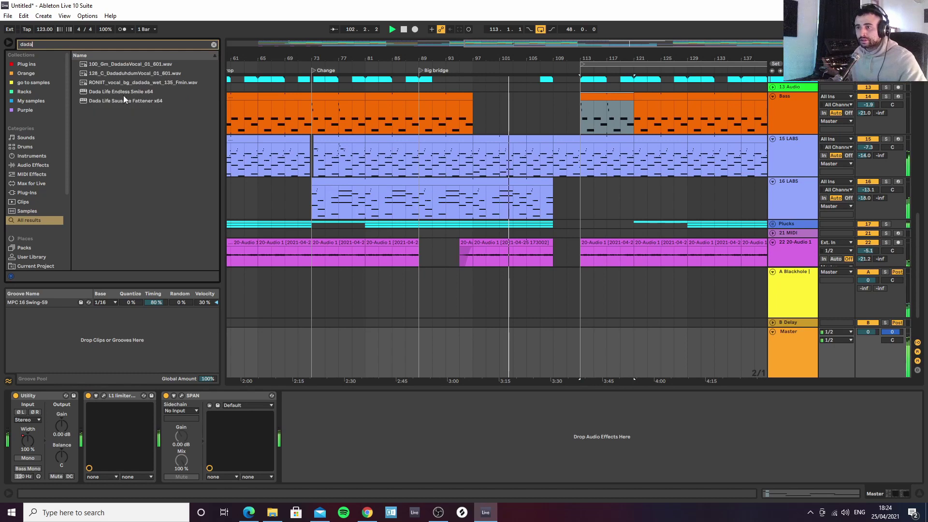
mouse_move(117, 91)
mouse_down()
mouse_move(87, 210)
mouse_move(88, 420)
mouse_move(78, 406)
mouse_up()
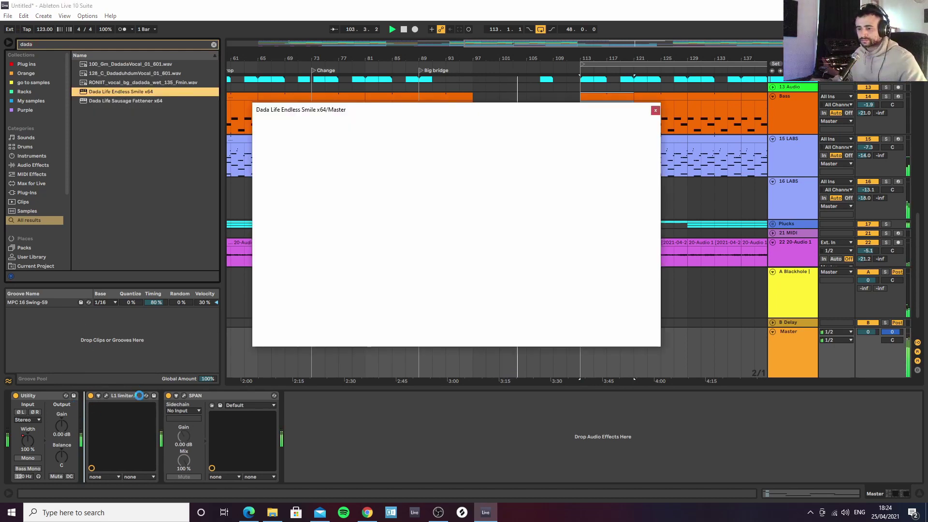
click(655, 110)
Draw Endless Smile Intensity automation on the Master, rising from bar 97 to a peak at bar 109 and falling to zero by bar 113
scroll(624, 290, down, 2)
key(a)
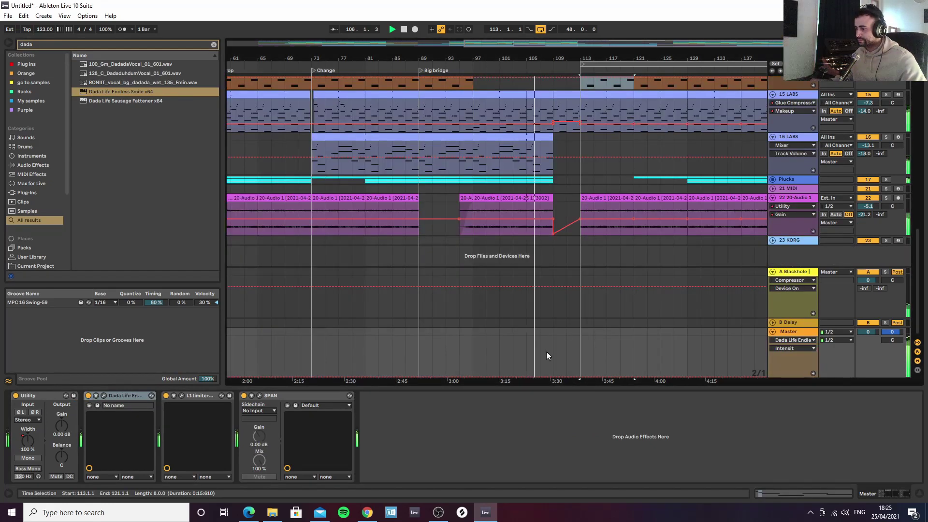
click(535, 377)
key(space)
drag(539, 376, 553, 356)
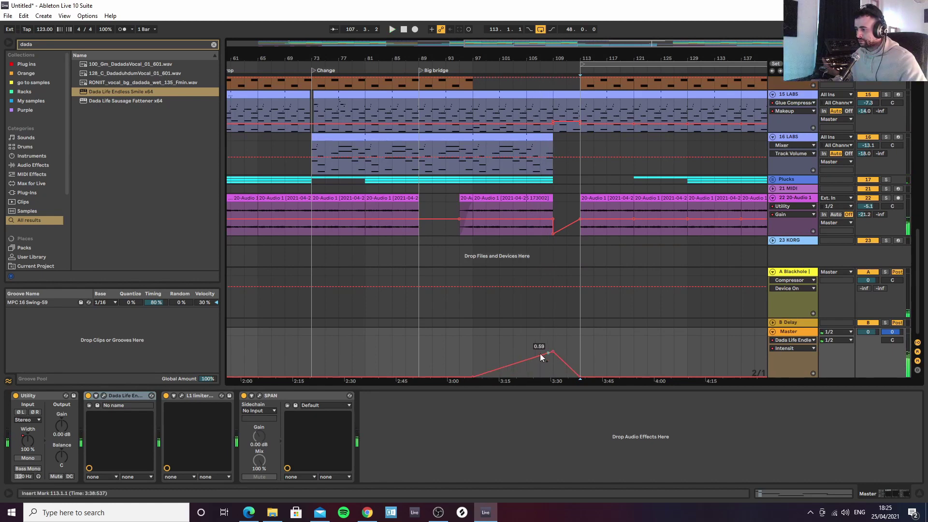
Play from bar 97 and lower the Intensity automation peak at bar 109 to about 0.21
click(472, 353)
key(space)
drag(553, 352, 560, 376)
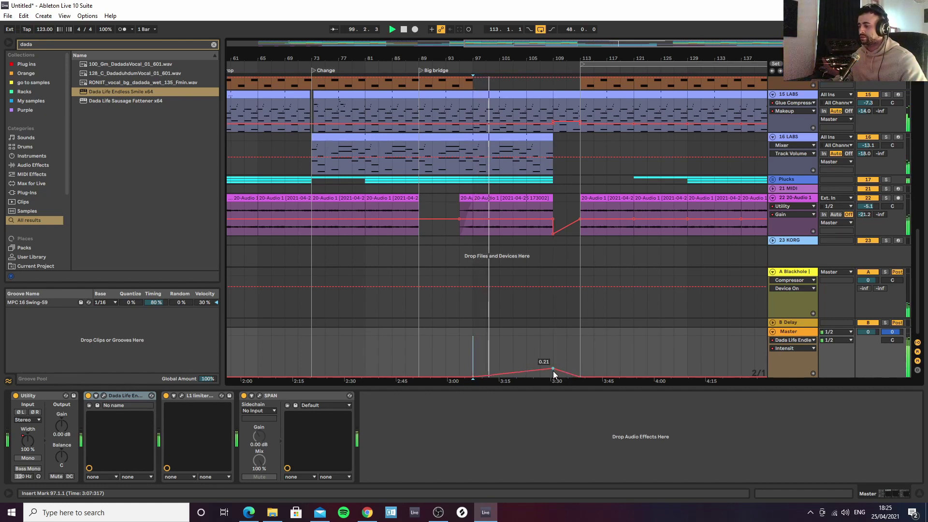
Hide the automation lanes and turn on Bass Mono at 150 Hz in the Master's Utility
key(a)
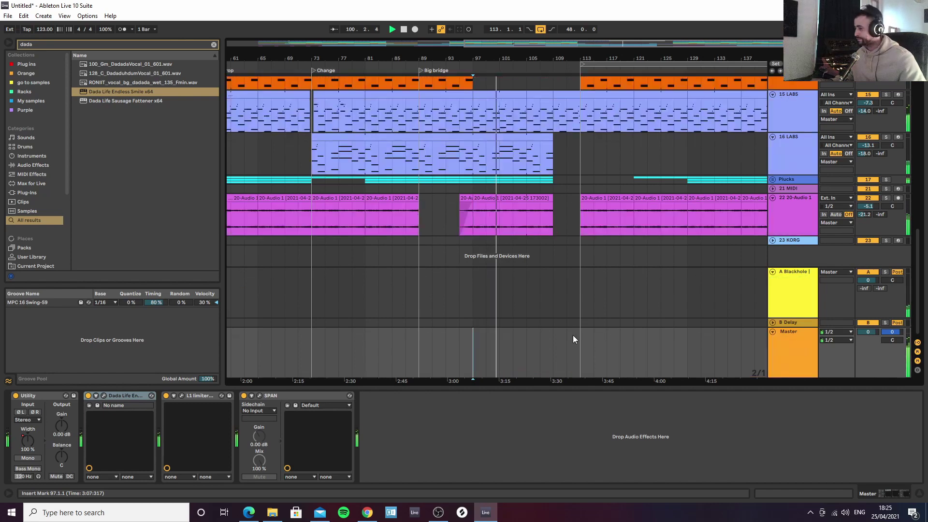
click(22, 469)
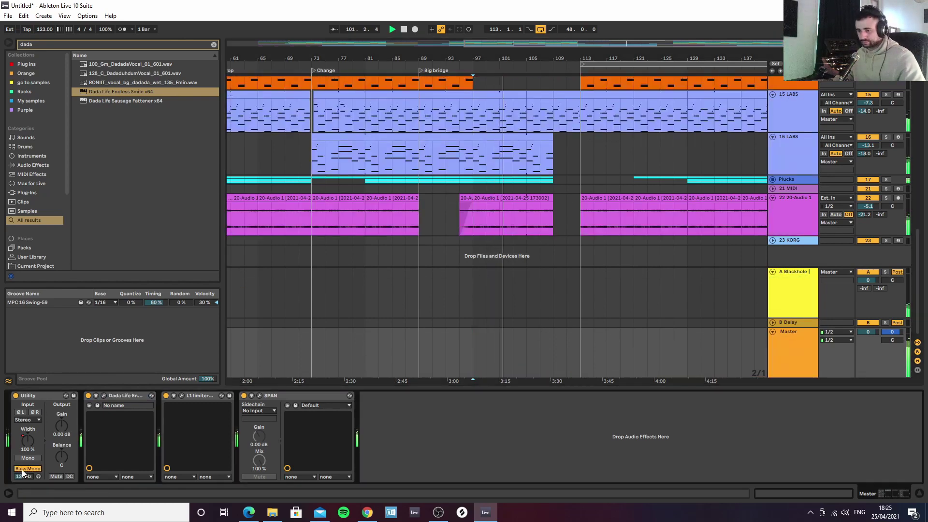
drag(24, 476, 23, 471)
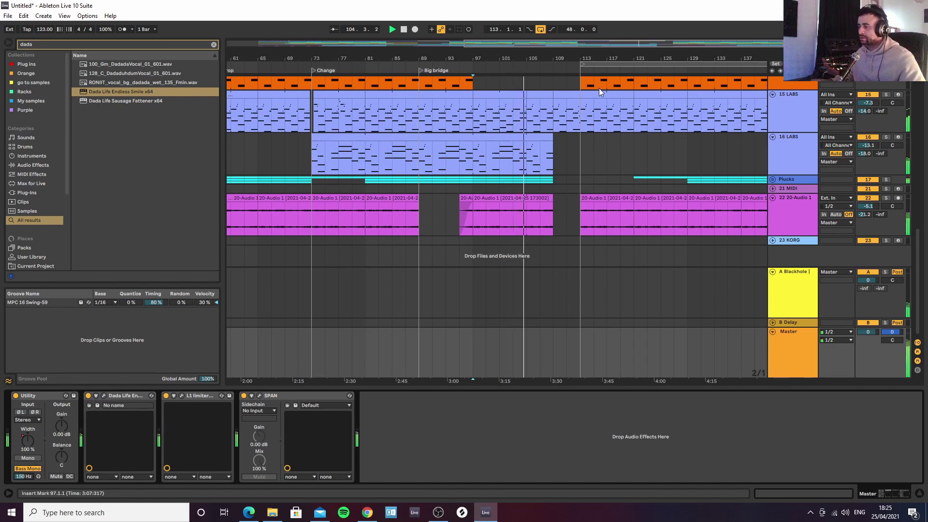
Delete the RideCrash clip between bars 107 and 109
drag(551, 59, 484, 58)
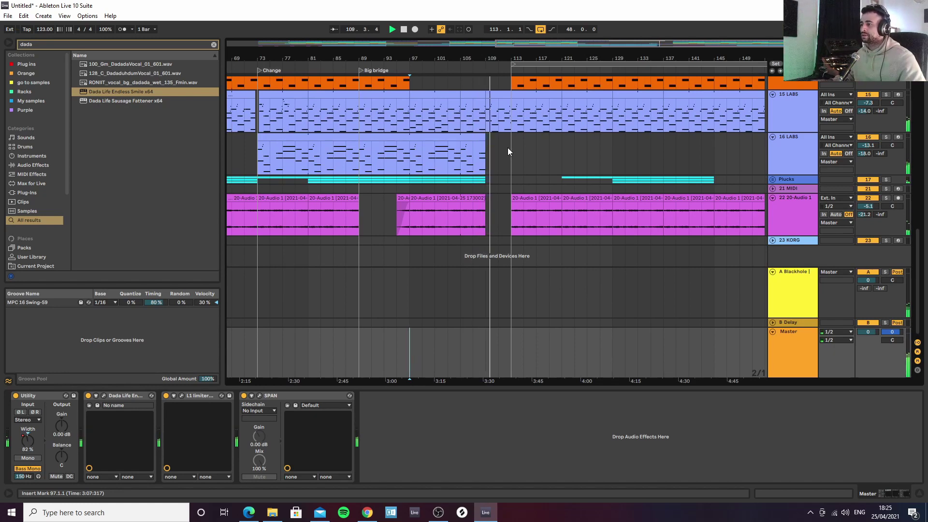
scroll(508, 147, up, 5)
click(480, 156)
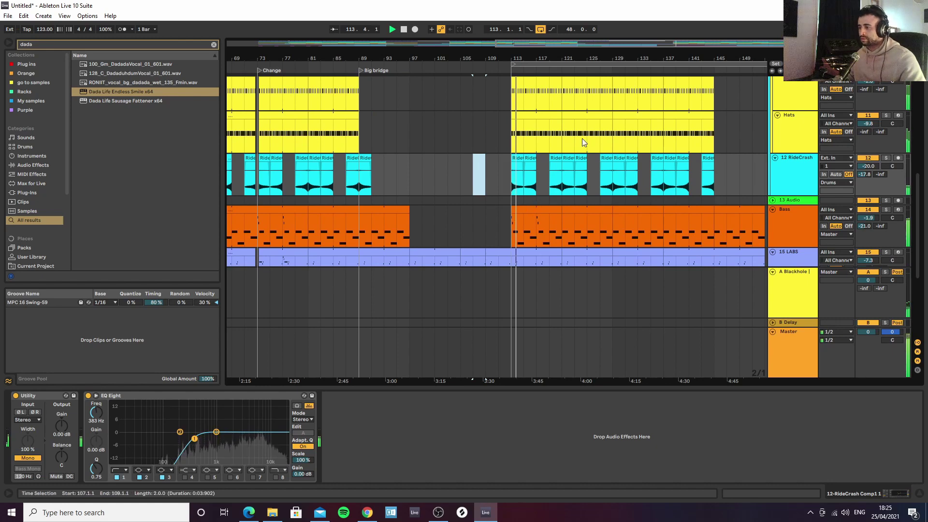
Move the Bass variation clip from bar 113 to bar 121, copy the plain bass clip from bar 129 to bar 113, and play from 111.3
drag(564, 59, 560, 107)
key(space)
drag(383, 212, 556, 211)
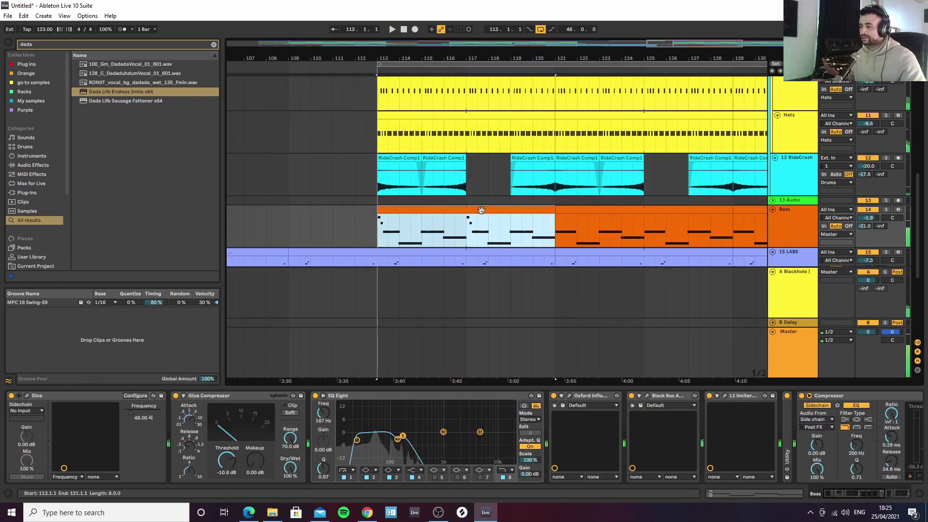
drag(418, 213, 598, 221)
click(757, 212)
drag(757, 212, 401, 219)
click(340, 222)
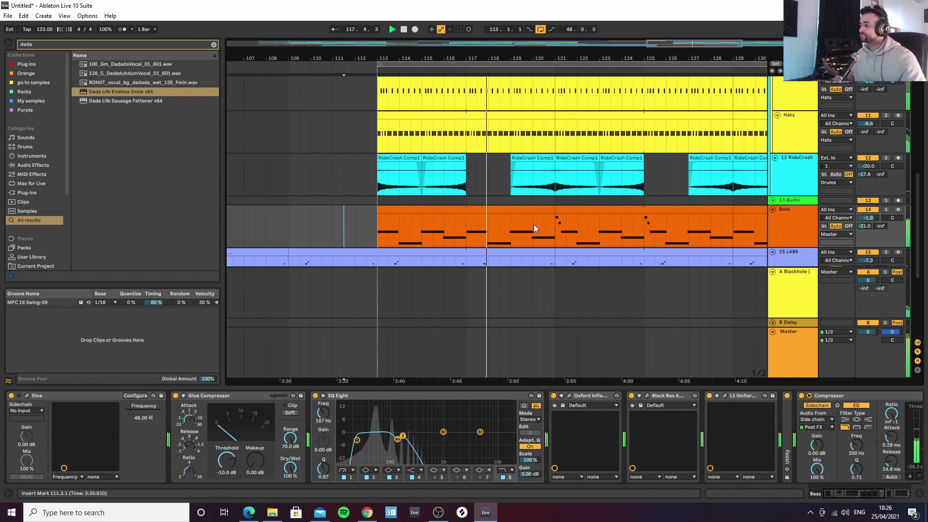
Unfold the Plucks group and examine which clips play after bar 113 across the tracks
scroll(541, 223, down, 3)
scroll(547, 222, down, 4)
drag(587, 59, 487, 30)
click(772, 180)
scroll(666, 176, down, 4)
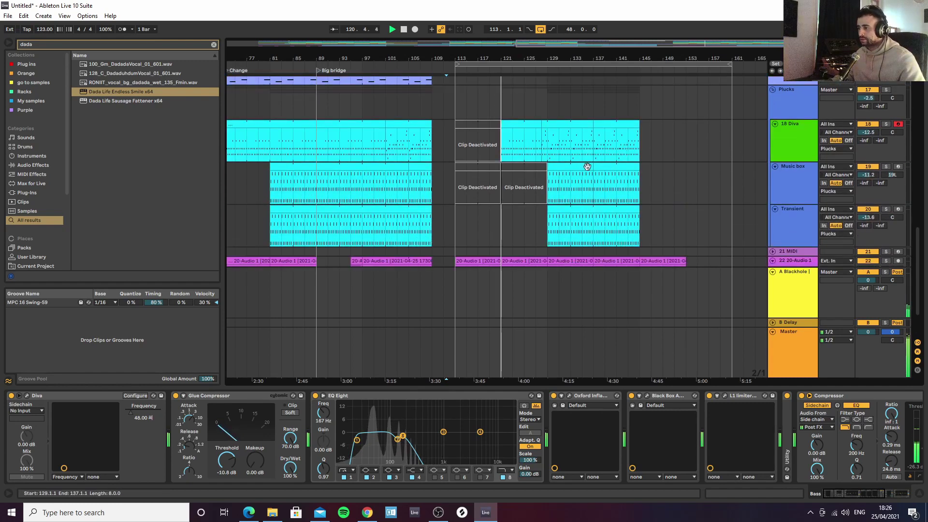
scroll(596, 173, up, 2)
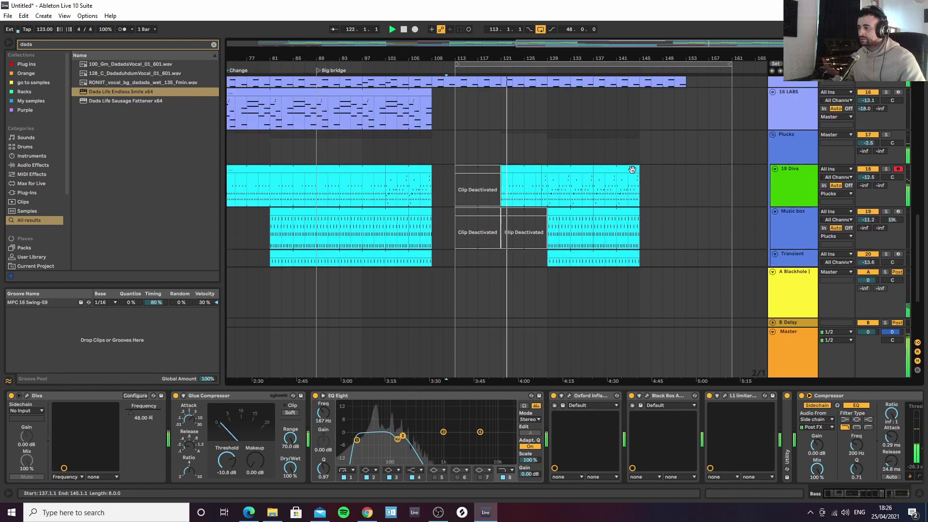
scroll(608, 183, up, 2)
scroll(598, 177, up, 5)
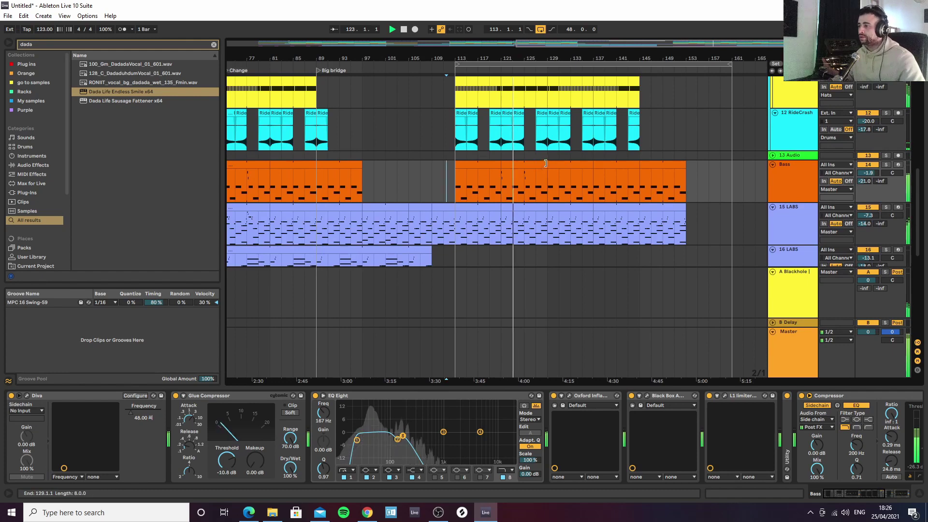
Repeat the Bass variation clip from bar 121 up to bar 153, and copy the 15 LABS variation clip after bar 73 to bar 129
drag(501, 167, 682, 171)
click(563, 206)
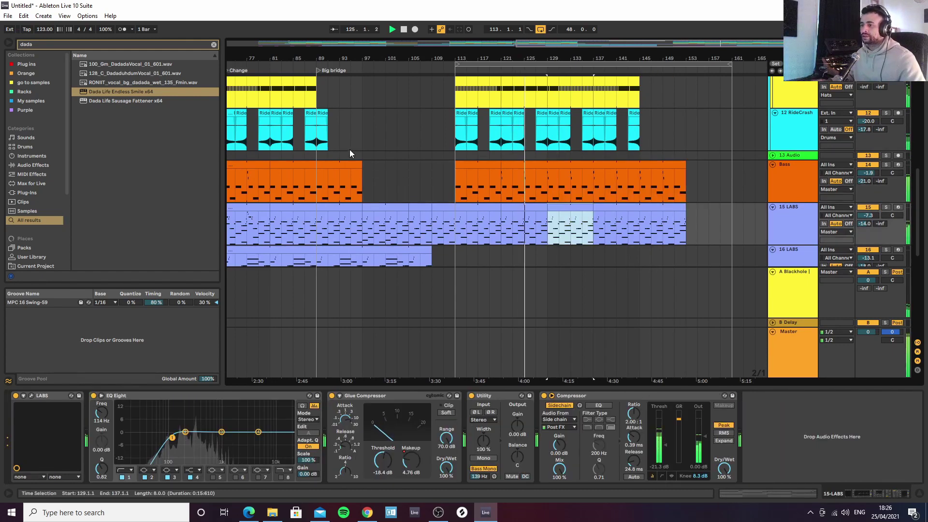
drag(253, 208, 575, 218)
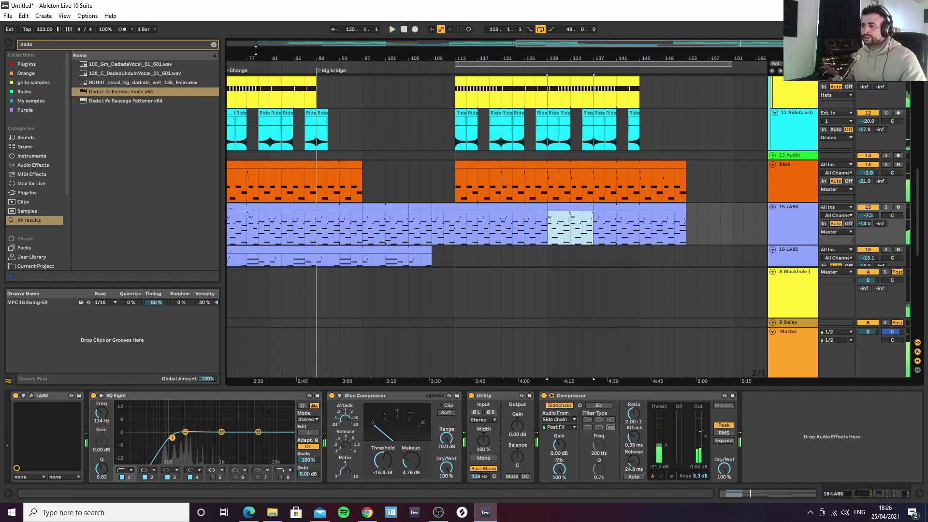
Compare the note alignment of the 15 LABS clip at bar 129 with the original variation clip after bar 73
key(z)
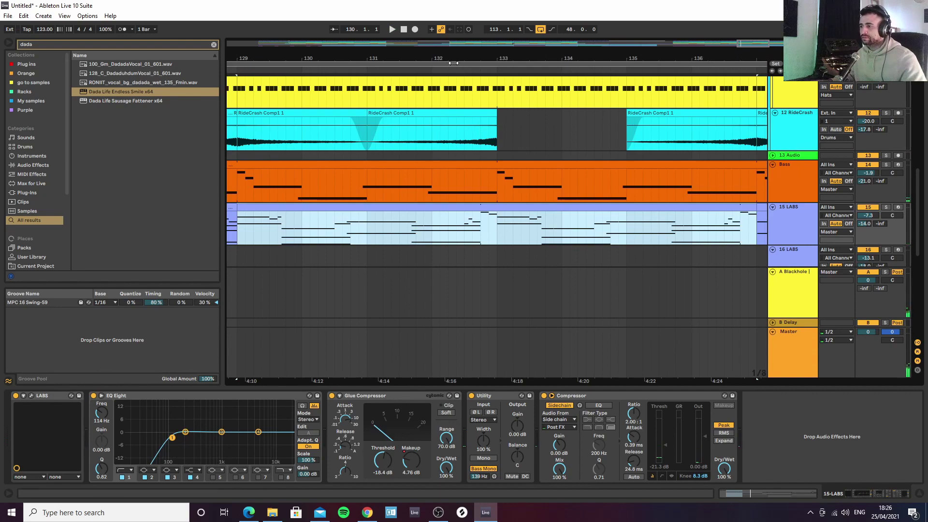
key(x)
drag(691, 50, 691, 85)
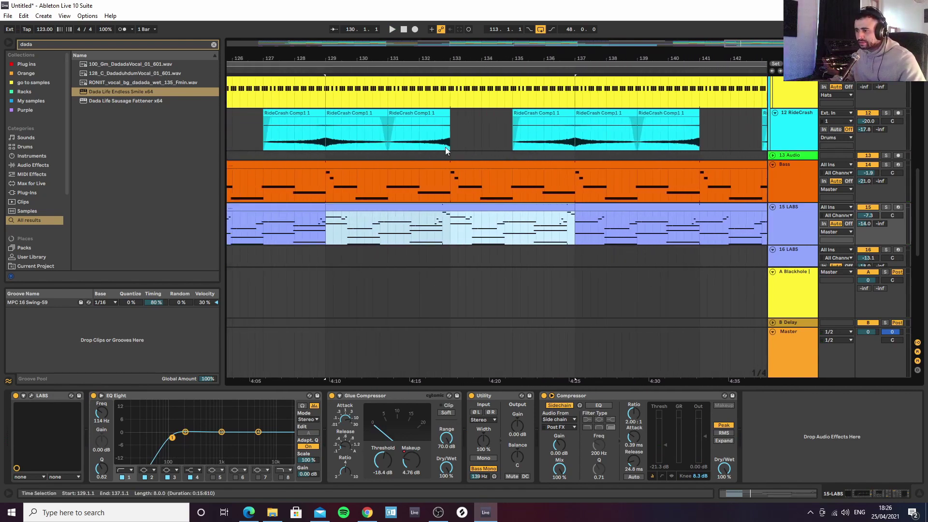
drag(351, 58, 557, 58)
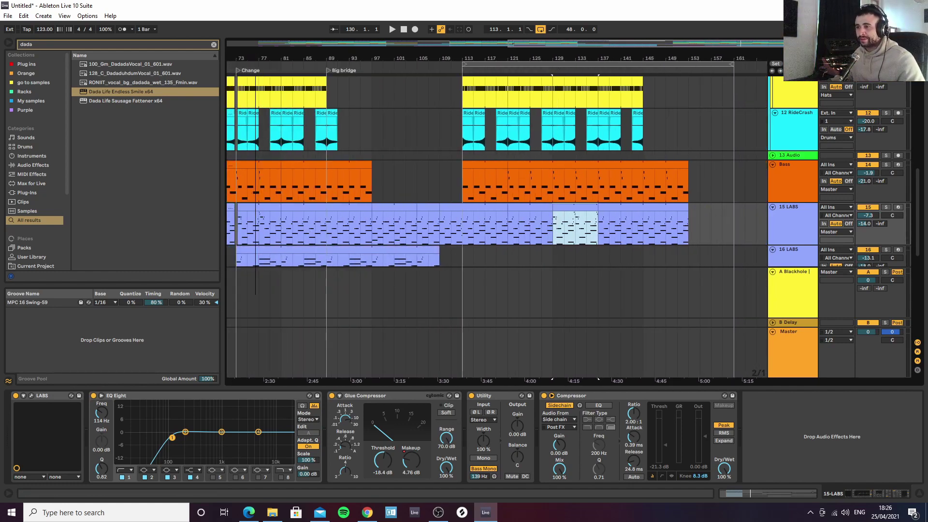
drag(255, 58, 340, 69)
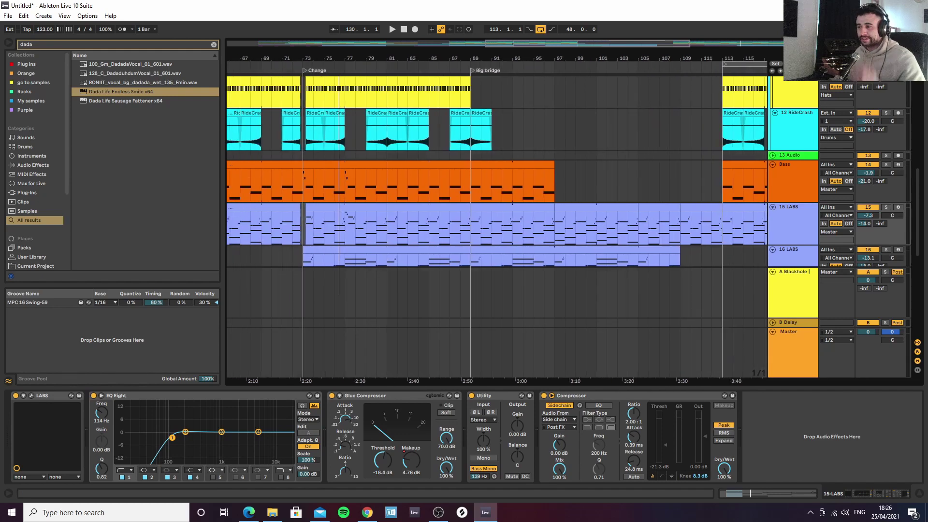
click(357, 207)
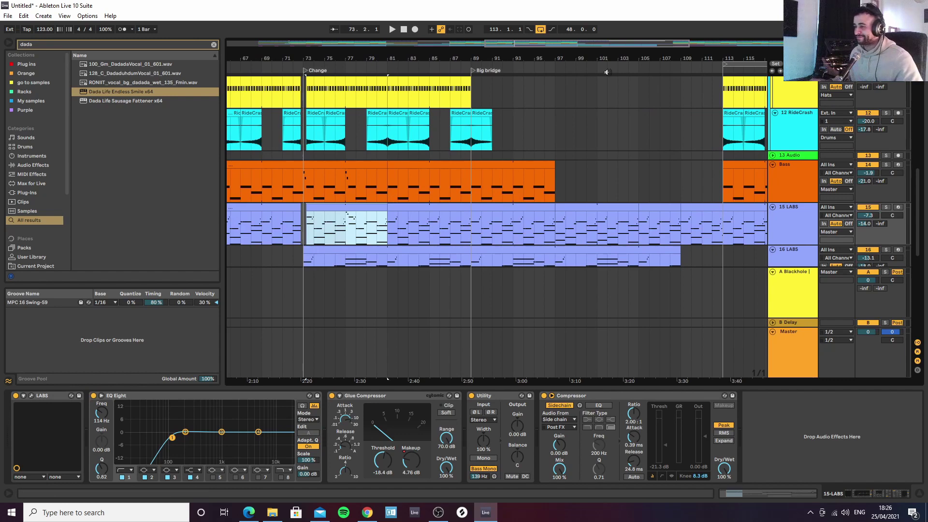
drag(714, 59, 429, 52)
drag(599, 68, 599, 218)
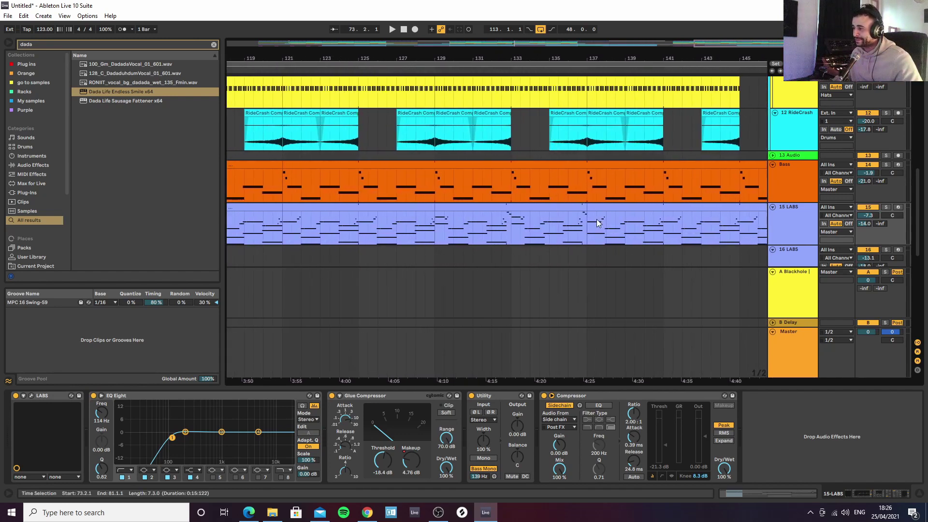
Extend the start of the 15 LABS variation clip back to 128.3.1 and shift the clip to begin at 129.1.1
click(547, 207)
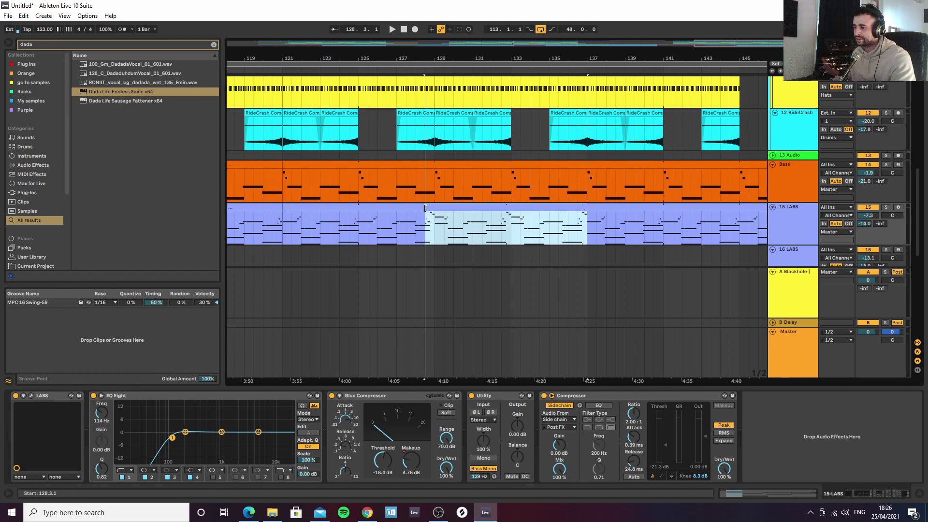
drag(445, 208, 442, 209)
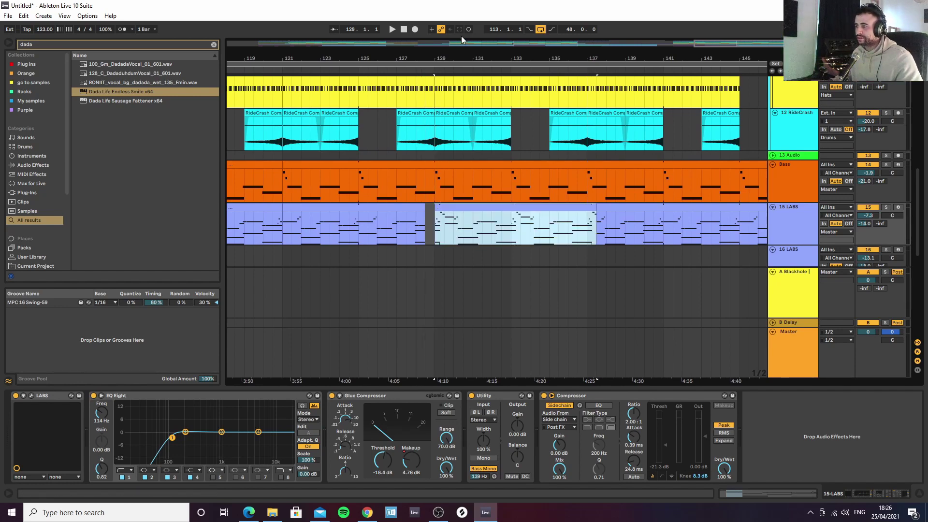
drag(446, 53, 395, 208)
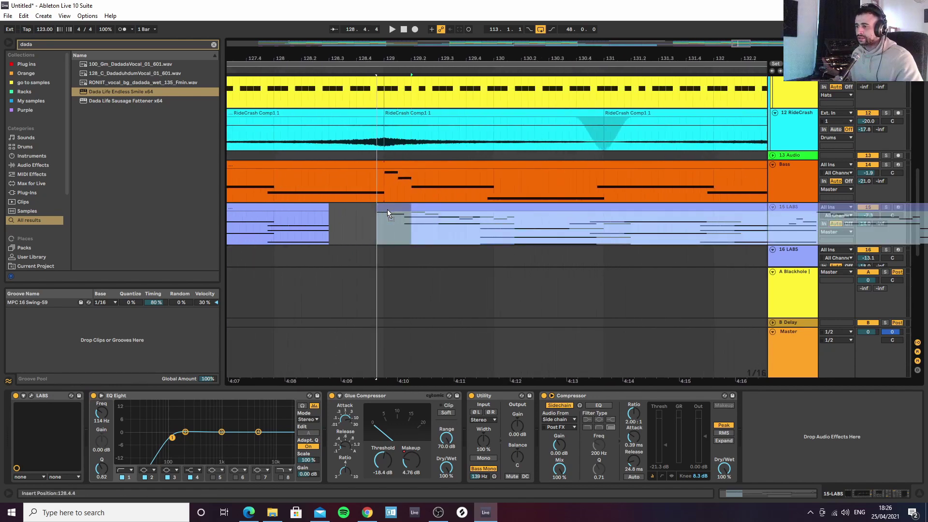
Extend the neighbouring 15 LABS clips to close the gaps before bar 129 and after bar 137, and start playback from 108.1.1
drag(393, 58, 395, 14)
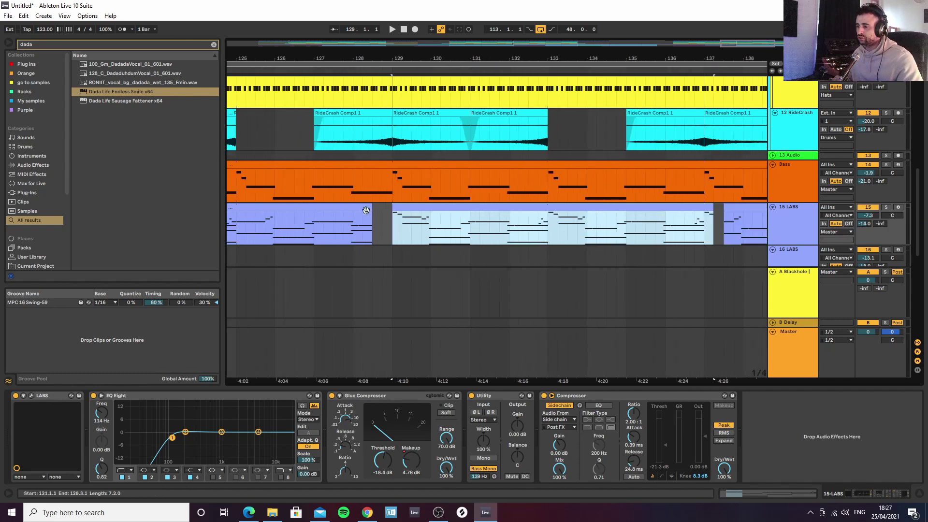
drag(369, 209, 390, 209)
drag(449, 53, 452, 10)
drag(509, 208, 508, 207)
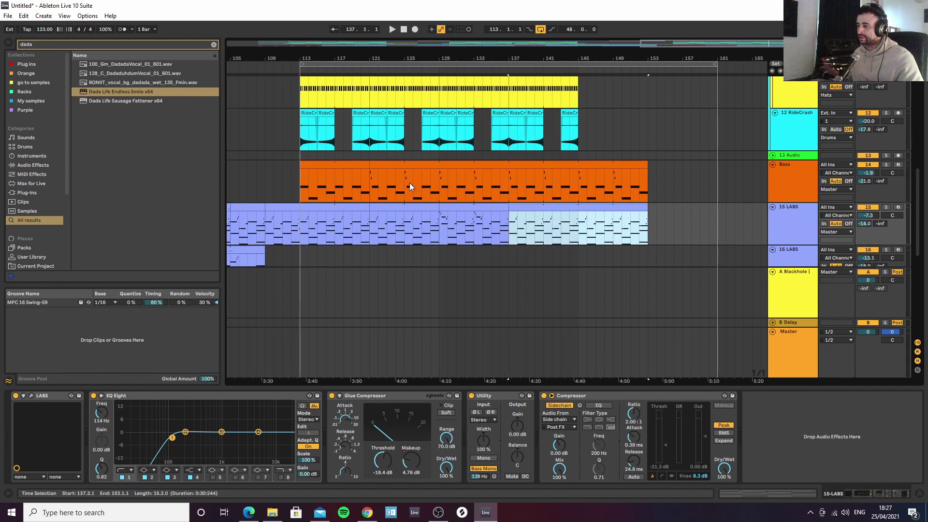
click(256, 184)
key(space)
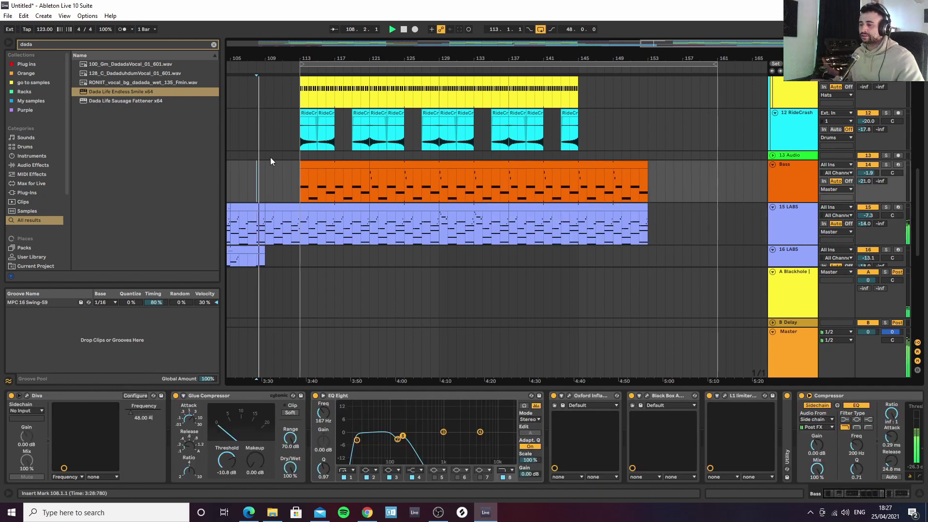
Raise the velocities of all notes in the 15 LABS clip between bars 109 and 113 to about 111–127 and play from bar 113
scroll(414, 191, down, 3)
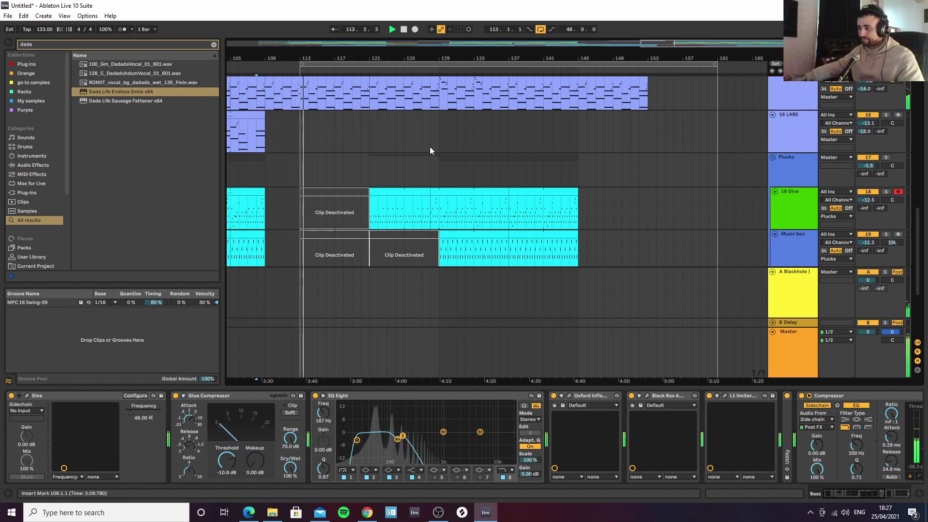
drag(273, 58, 326, 106)
scroll(352, 172, up, 3)
mouse_move(352, 59)
mouse_down()
mouse_move(387, 135)
mouse_move(437, 175)
mouse_move(274, 224)
mouse_up()
key(space)
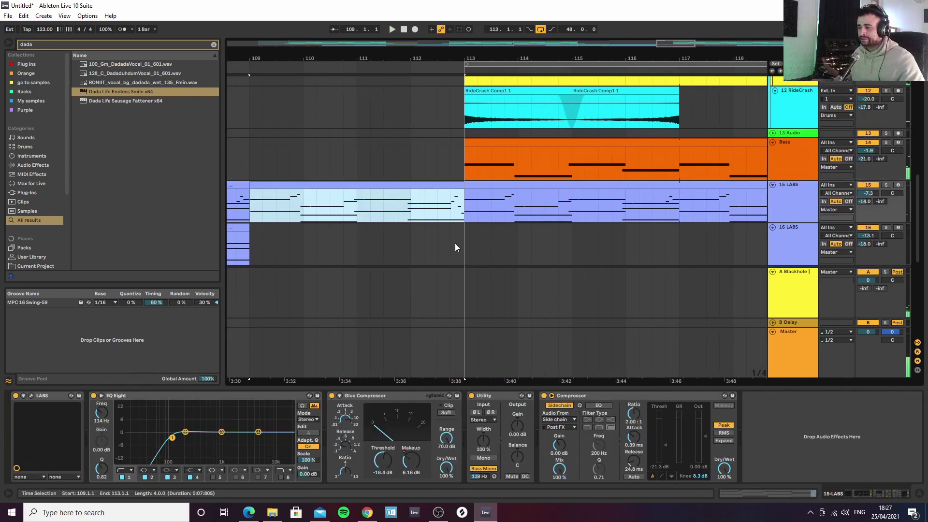
double_click(386, 193)
key(ctrl+a)
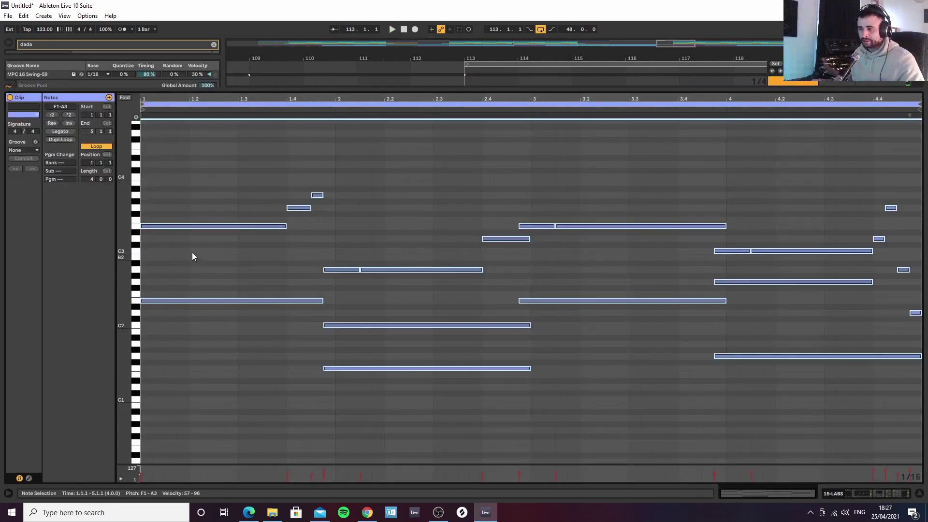
drag(202, 227, 202, 204)
key(space)
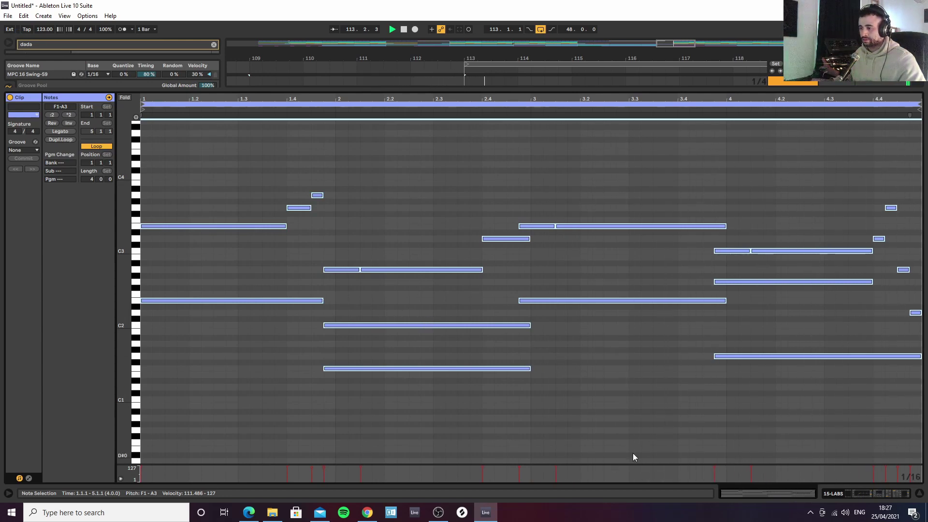
click(919, 493)
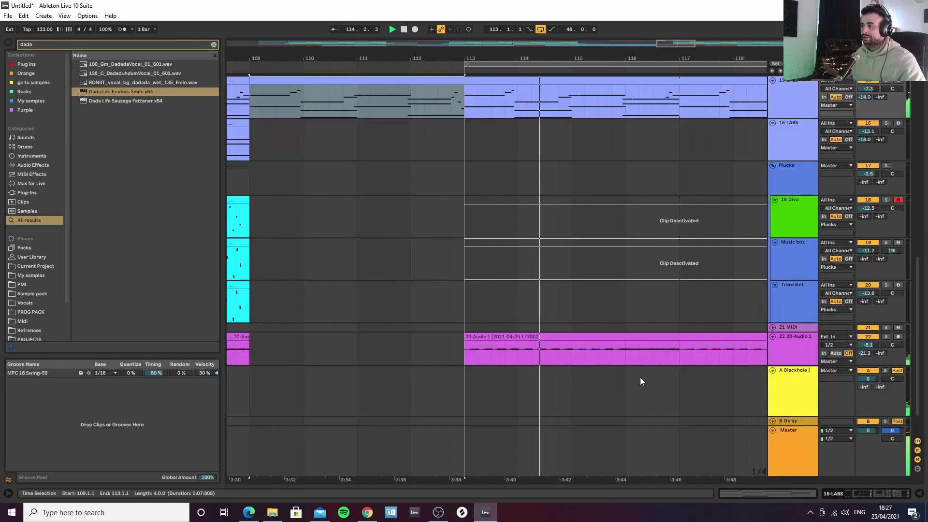
Review the drum, percussion, bass, LABS and pluck clips from bar 113 to bar 129 during playback
mouse_move(593, 58)
mouse_down()
mouse_move(488, 77)
mouse_move(477, 70)
mouse_up()
click(533, 144)
drag(593, 60, 472, 76)
scroll(492, 169, up, 3)
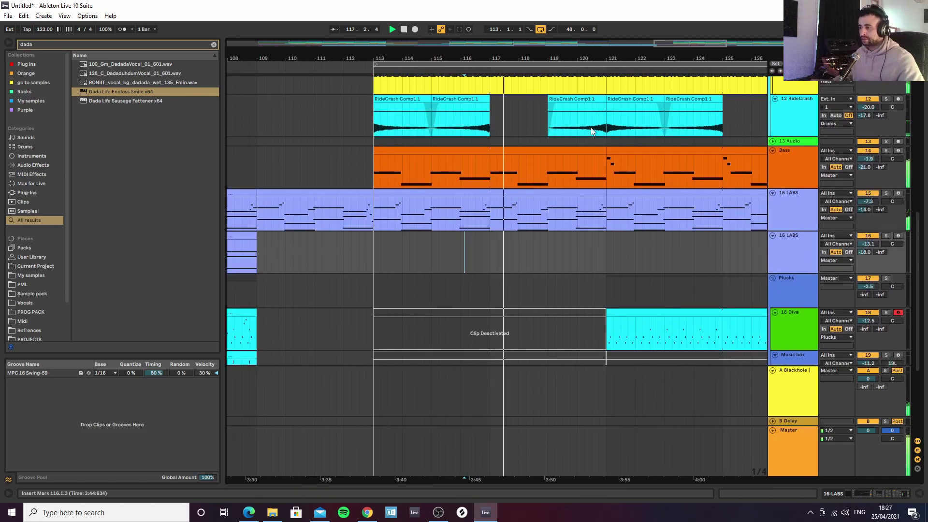
drag(604, 59, 511, 70)
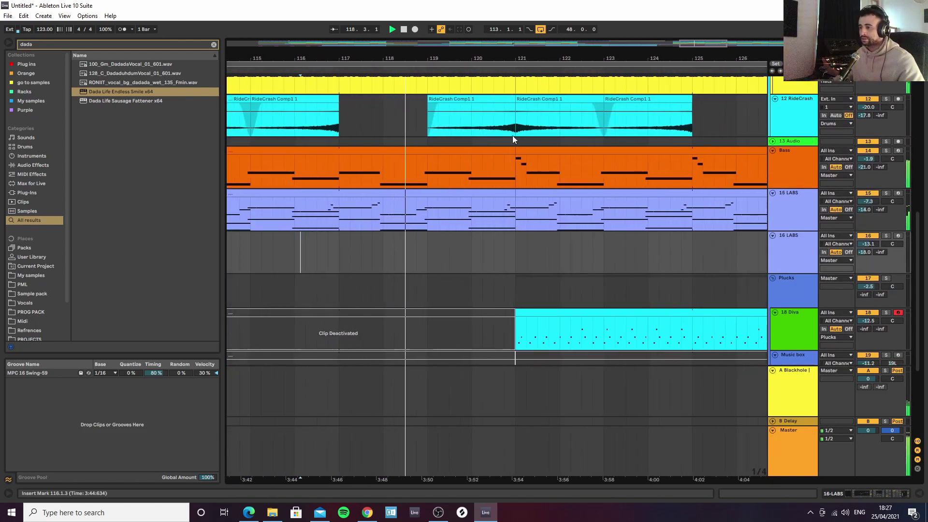
scroll(463, 203, up, 3)
scroll(554, 201, up, 5)
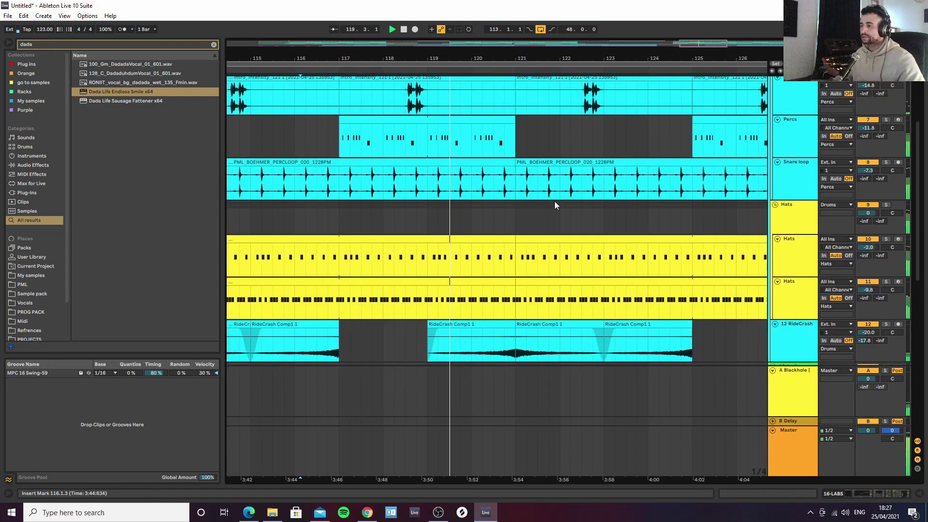
drag(538, 57, 444, 30)
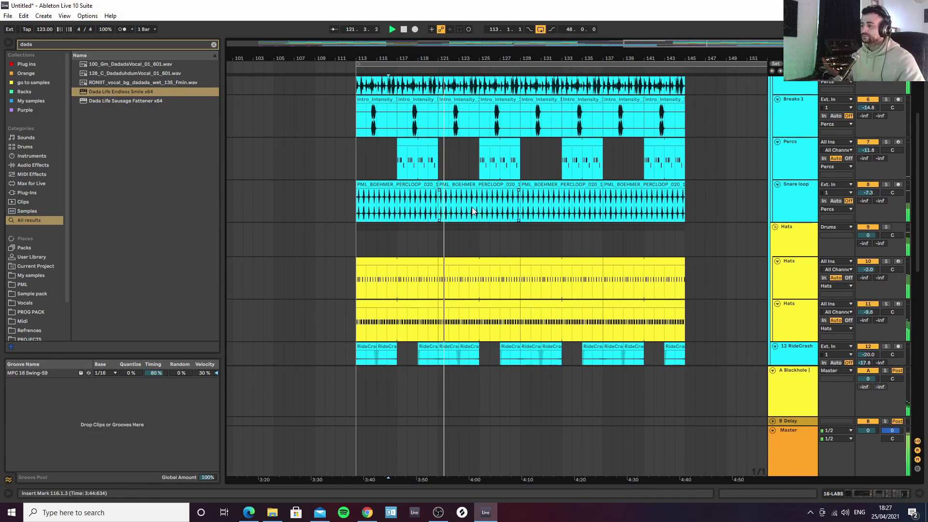
scroll(489, 209, down, 8)
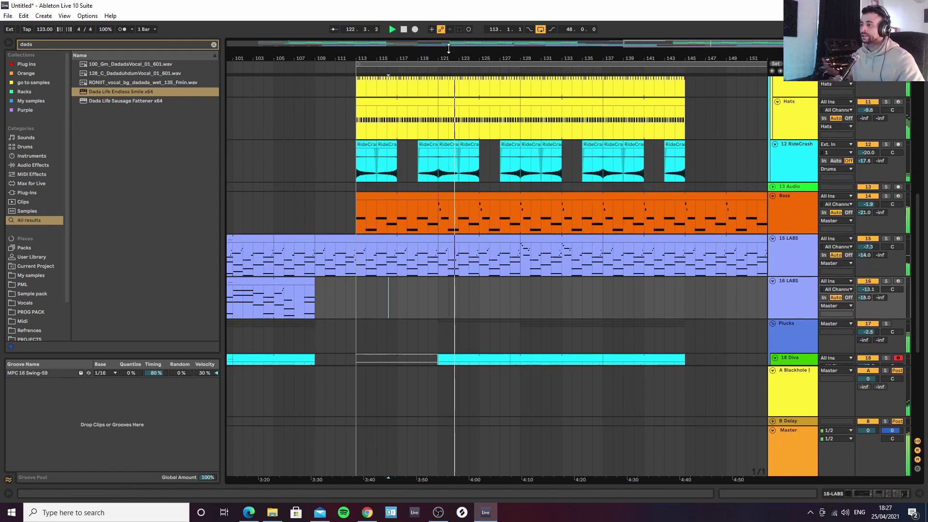
drag(458, 55, 457, 121)
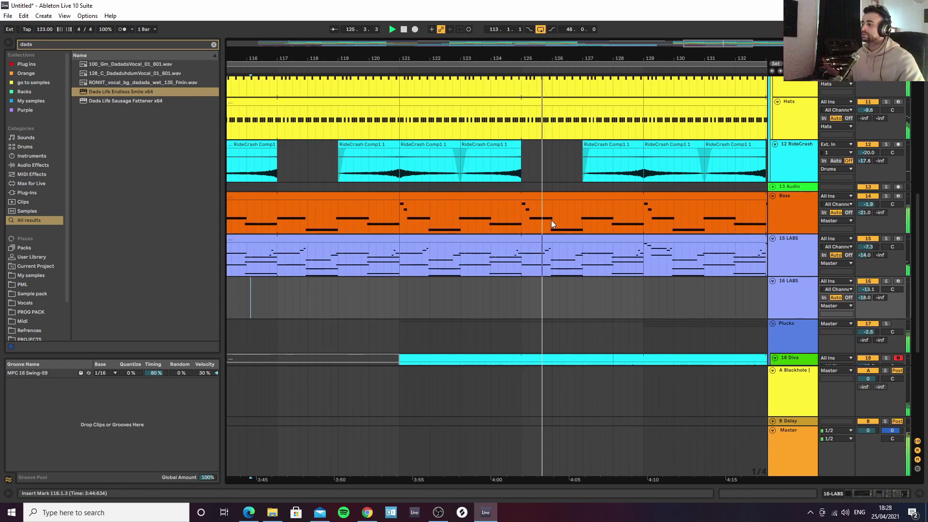
drag(632, 55, 540, 52)
scroll(608, 110, down, 8)
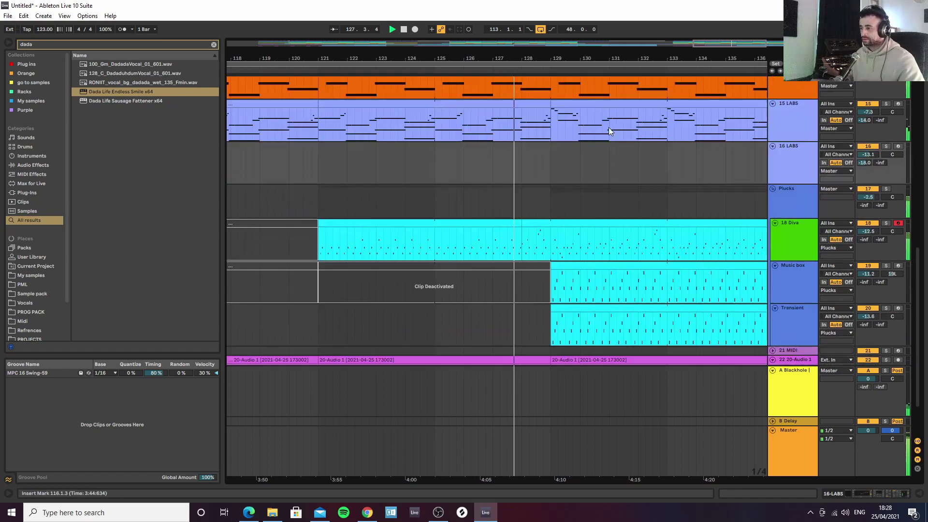
Add an E4 note at 1.2.3 in the 18 Diva clip that starts at bar 137
click(587, 162)
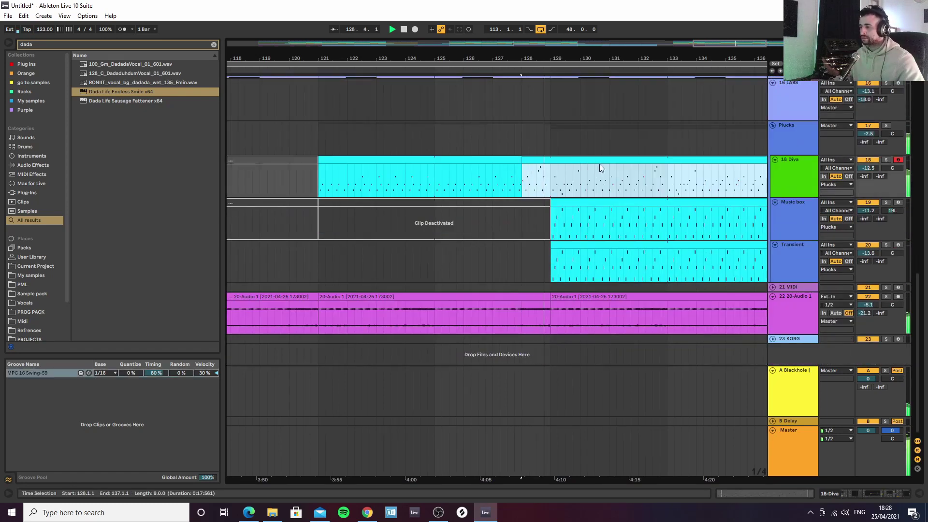
drag(671, 59, 537, 31)
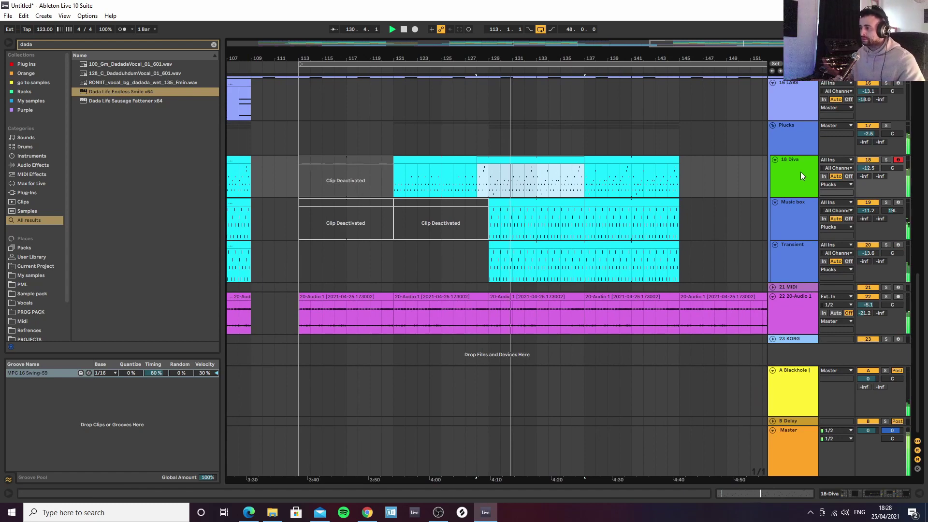
double_click(601, 163)
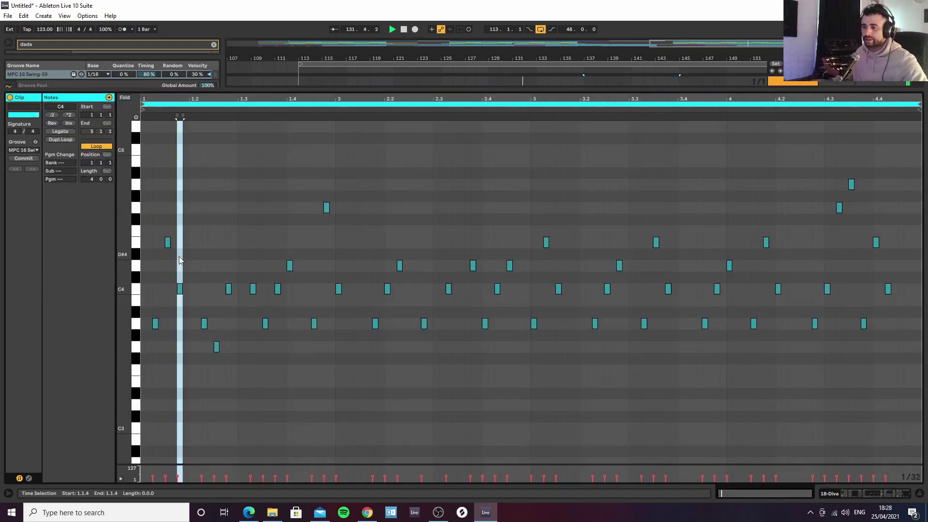
double_click(216, 242)
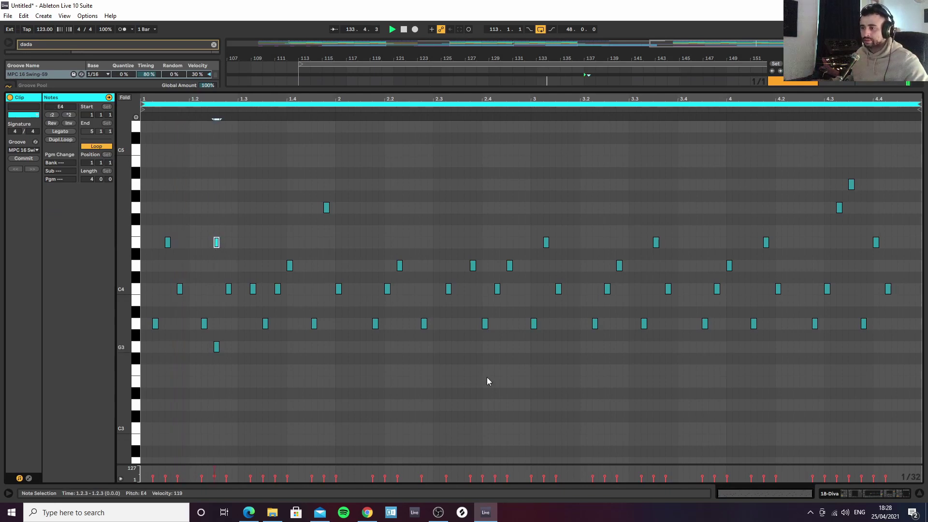
click(919, 493)
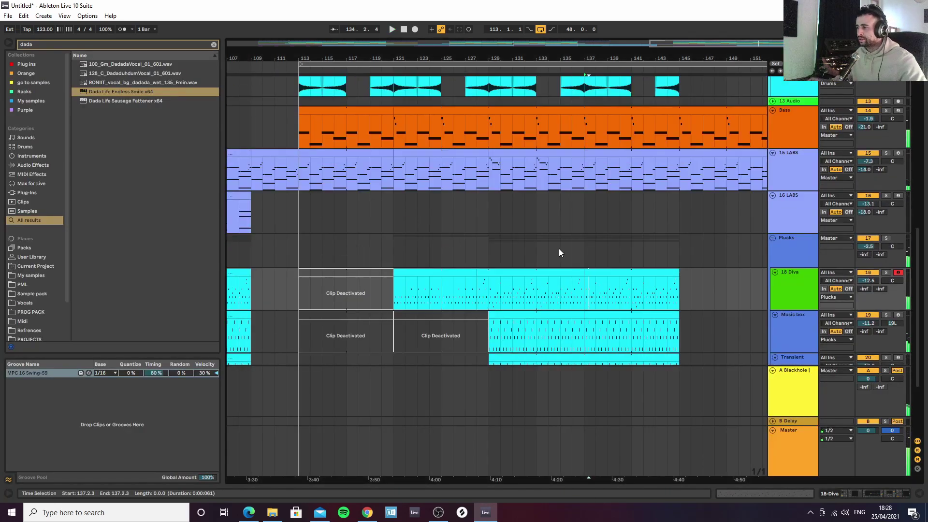
Replace the 15 LABS variation by extending the clip from bar 121 through bar 153, and play from 129.1.1
drag(559, 58, 403, 140)
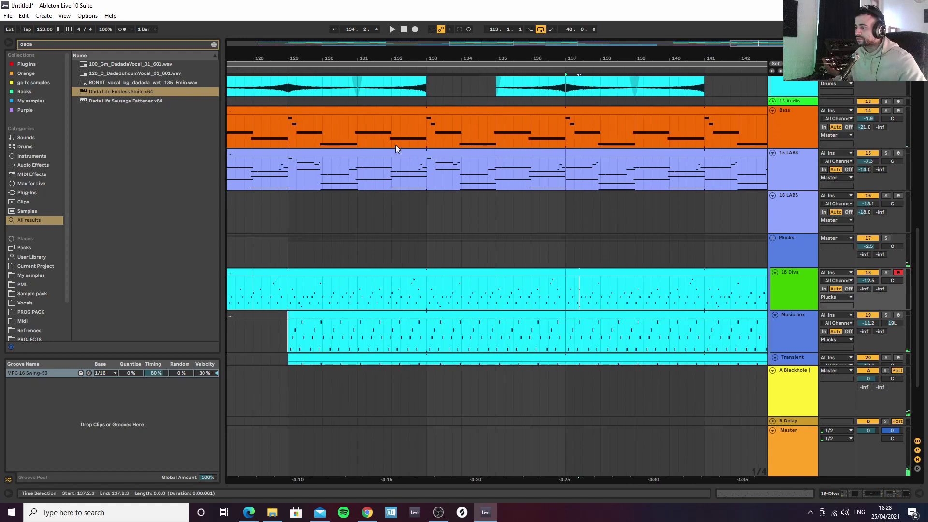
click(435, 154)
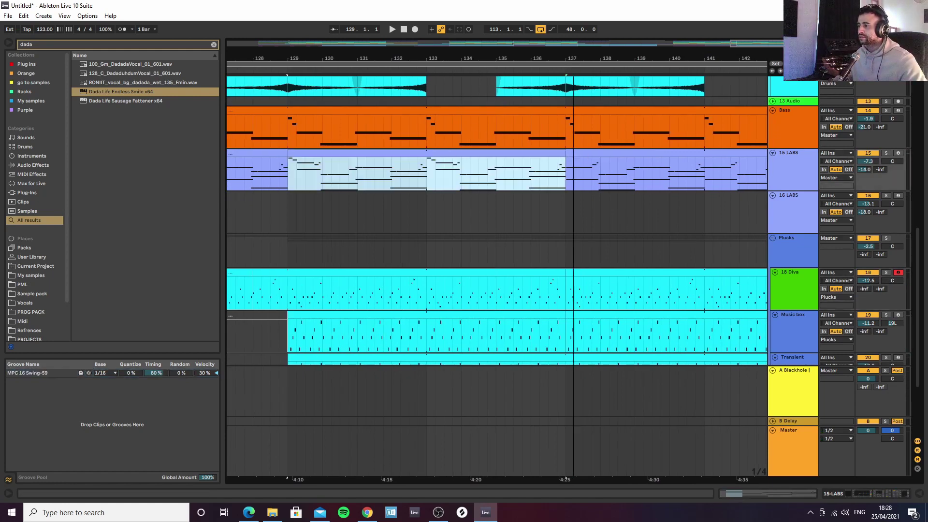
drag(434, 58, 493, 25)
drag(282, 164, 731, 173)
drag(367, 55, 327, 193)
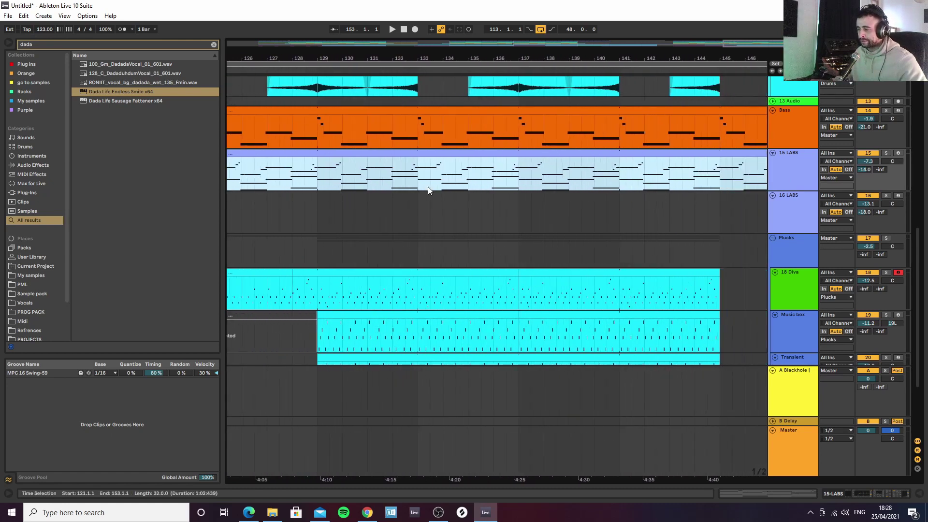
click(317, 170)
key(space)
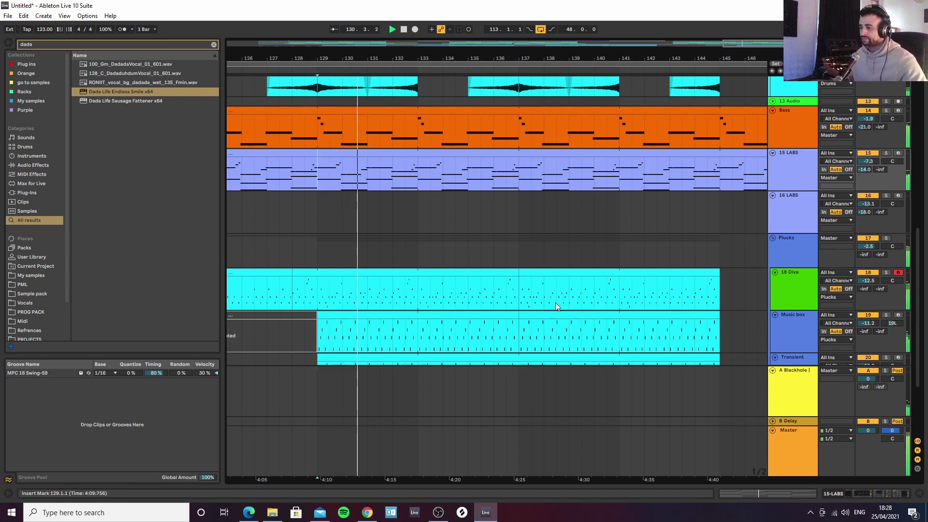
Try to adjust the velocity of the added E4 note at 1.2.3 in the 18 Diva clip at bar 137
scroll(631, 300, down, 3)
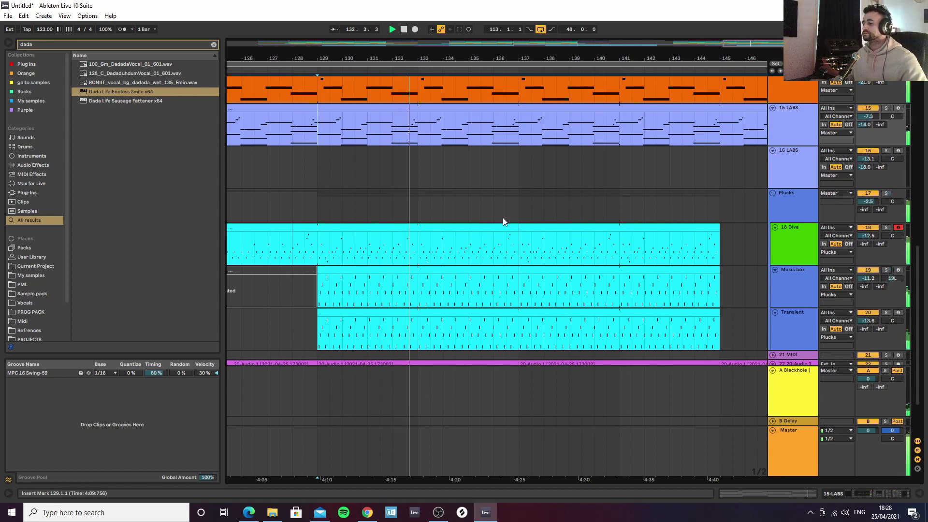
click(790, 297)
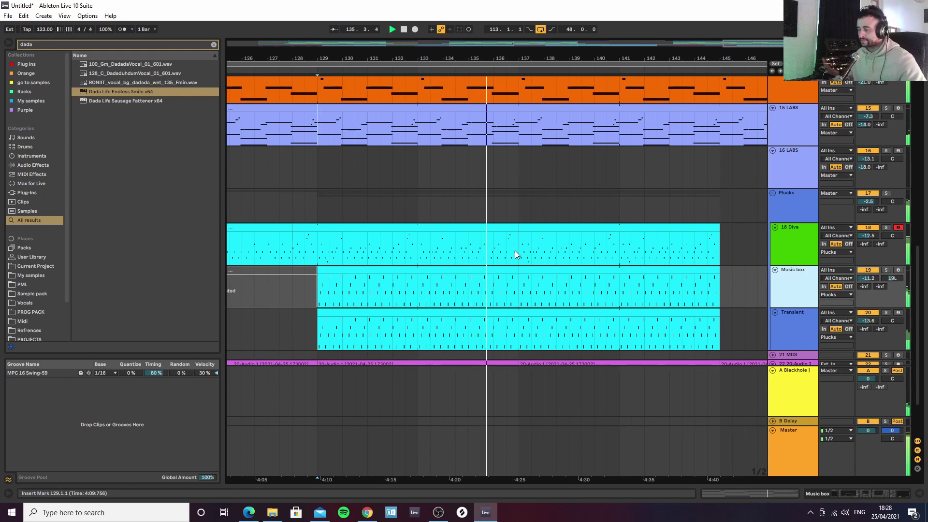
double_click(544, 231)
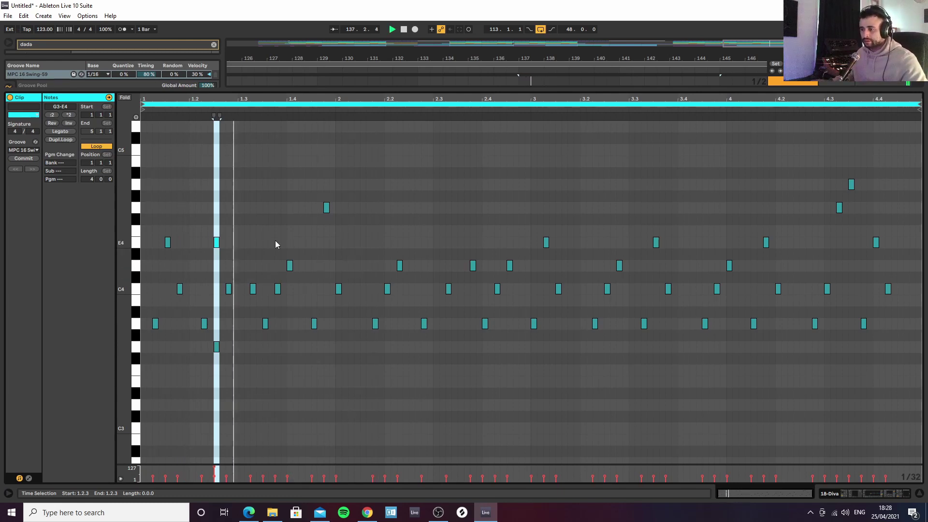
click(306, 242)
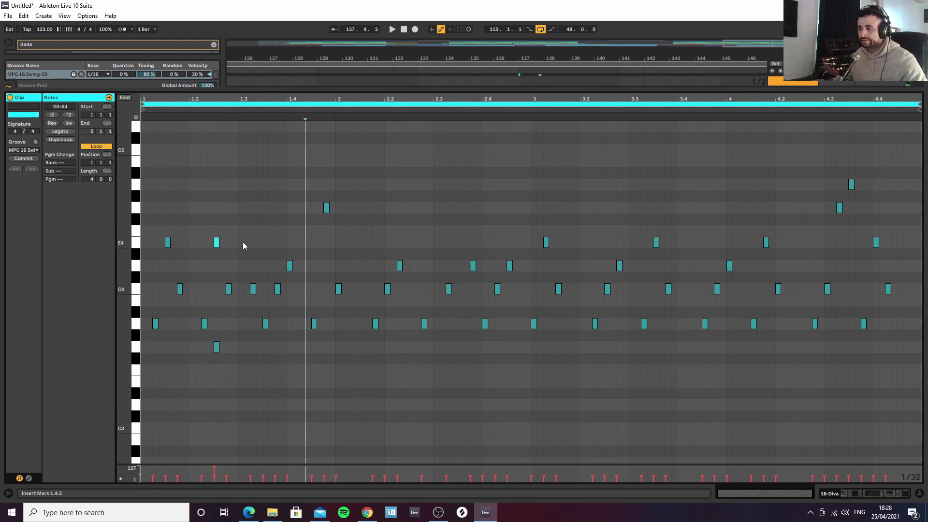
drag(215, 242, 218, 252)
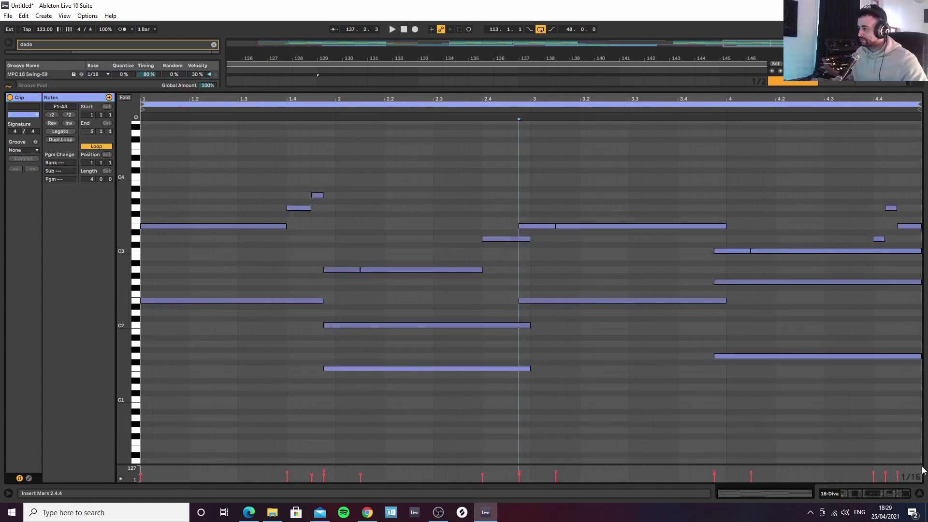
Extend the 15 LABS clip that ends at bar 129 up to bar 153, overwriting the variation clips
click(919, 493)
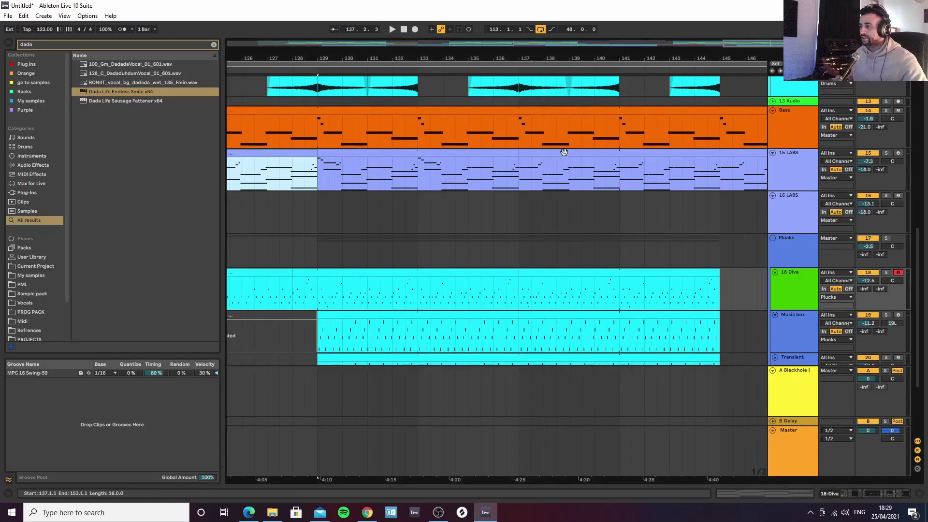
drag(428, 54, 418, 19)
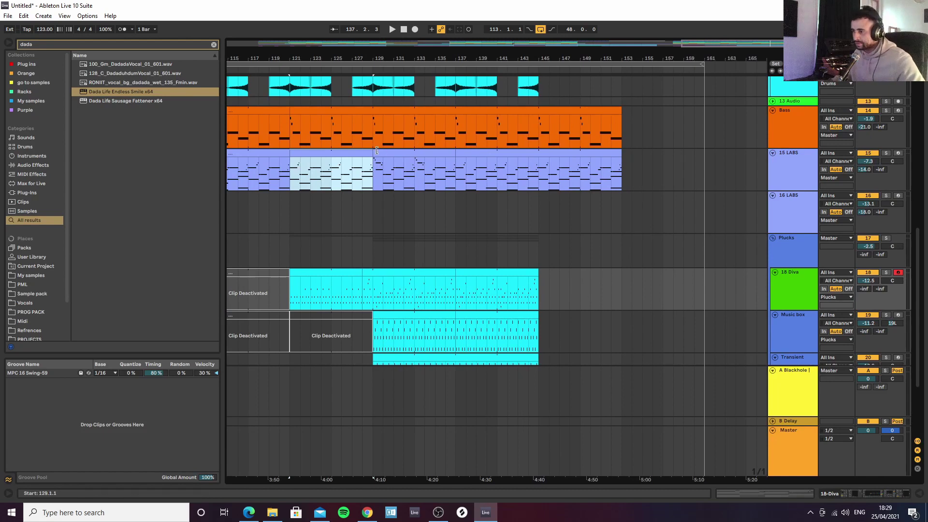
drag(369, 155, 621, 161)
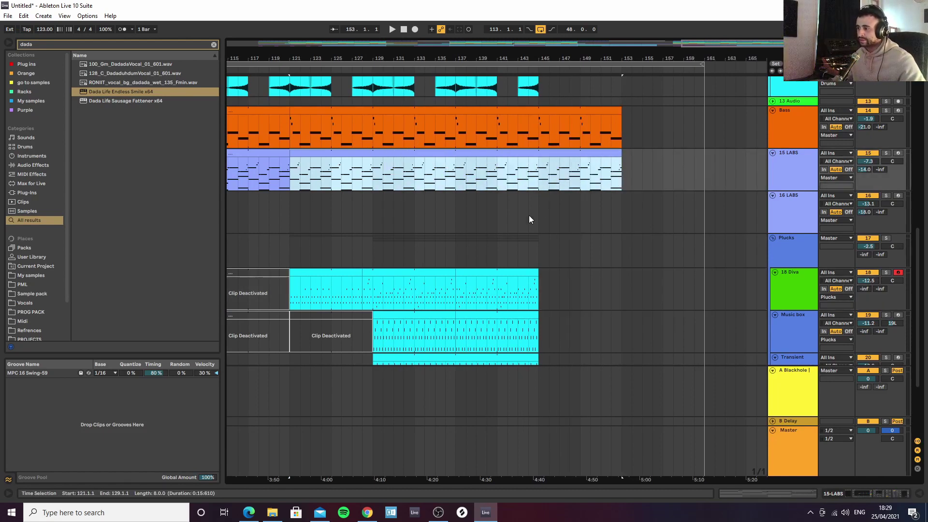
Set the velocity of the E4 note at 1.2.3 in the 18 Diva clip at bar 137 to 54
double_click(479, 279)
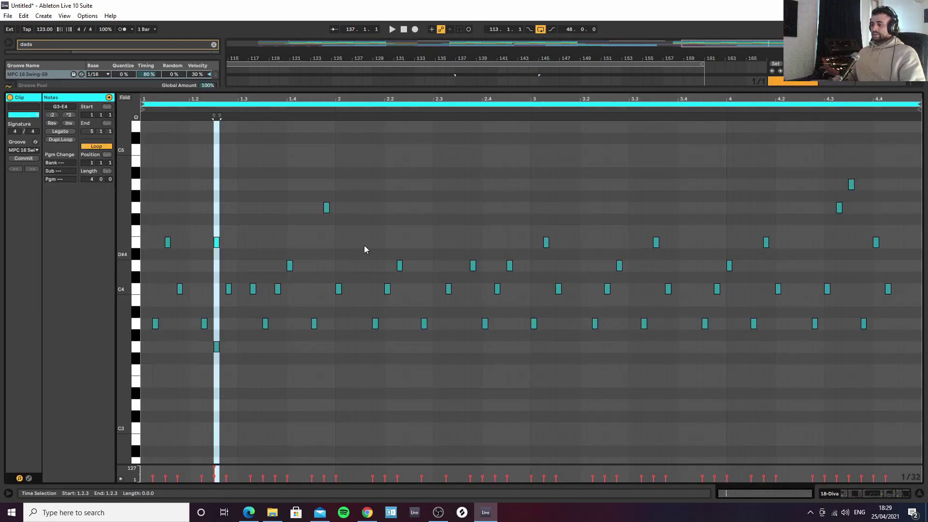
click(217, 242)
click(216, 243)
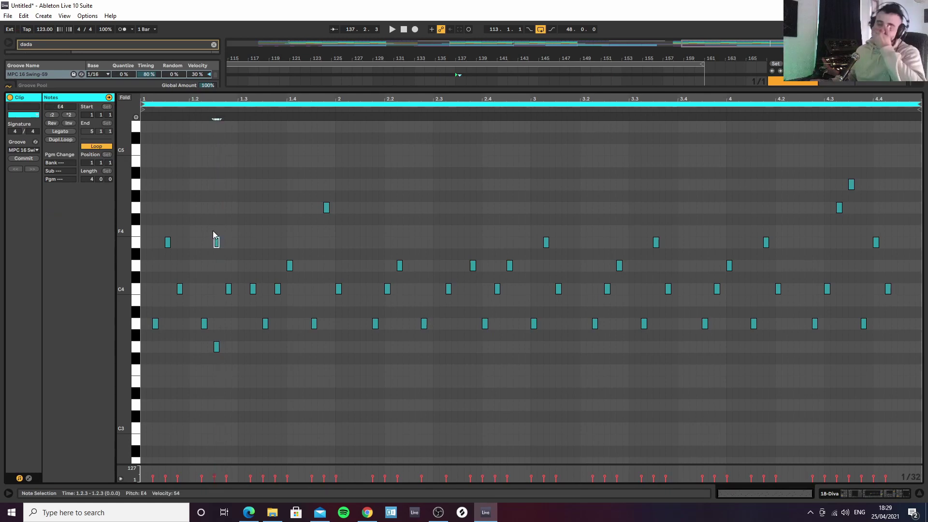
Copy the E4 note at 1.2.3 in the 18 Diva clip and move the copy to C5 at 1.3.2
drag(216, 248, 284, 241)
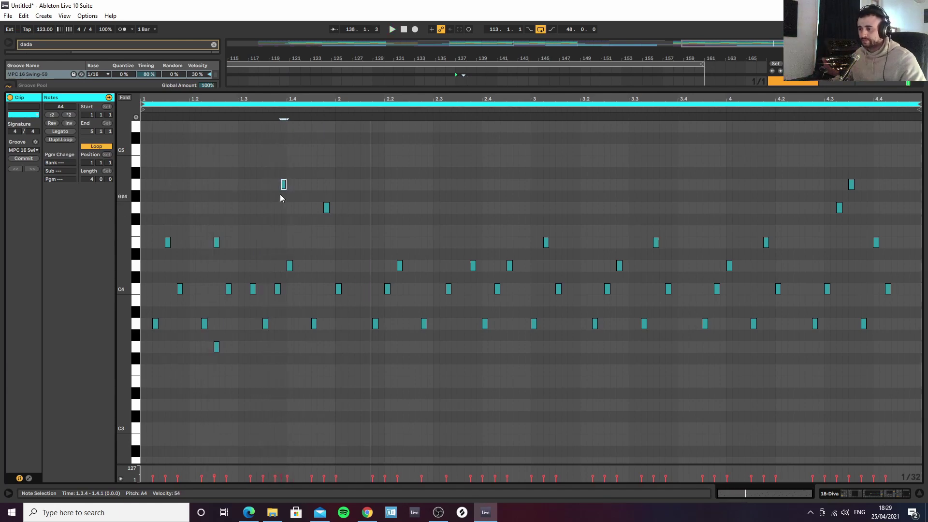
key(Up)
key(Left)
key(Left)
key(Up)
key(Up)
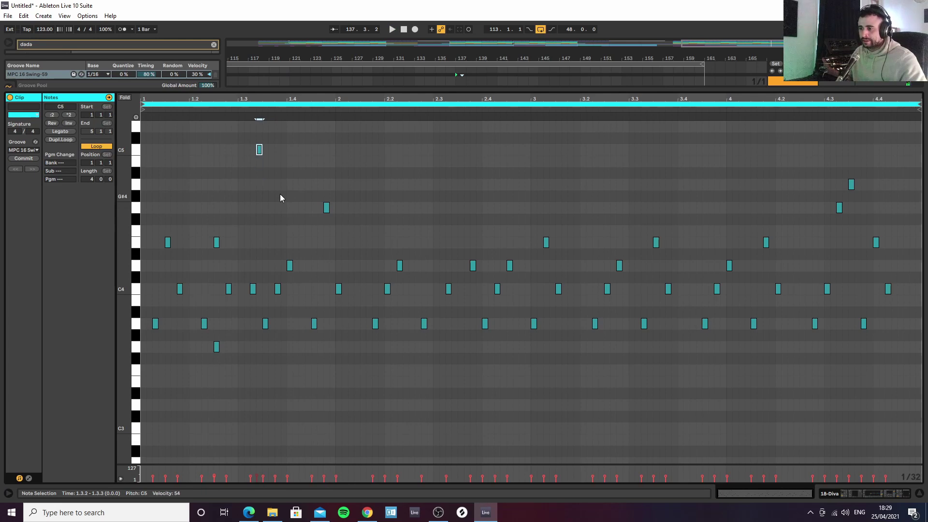
Shift the copied Diva note earlier to 1.3.1, audition the clip, and lower the note to A4
key(Left)
key(Left)
key(Left)
key(space)
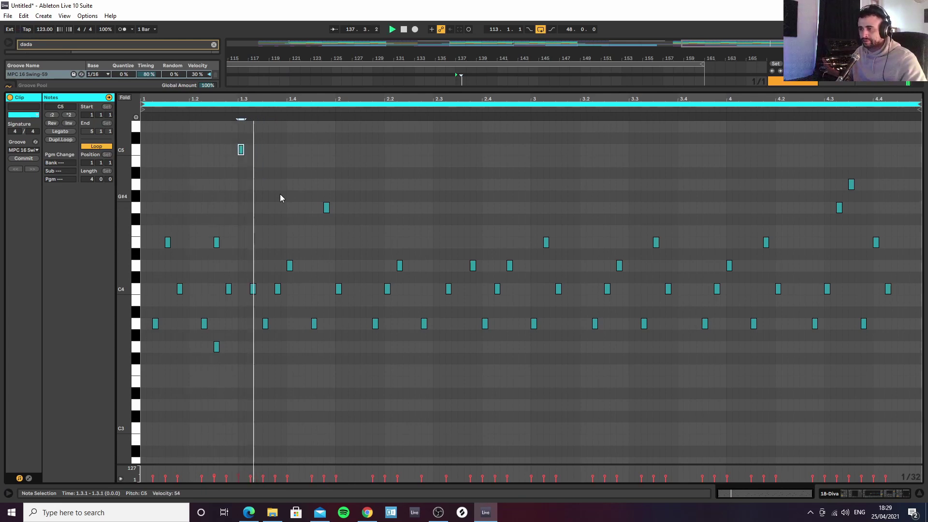
key(Down)
key(Down)
key(Down)
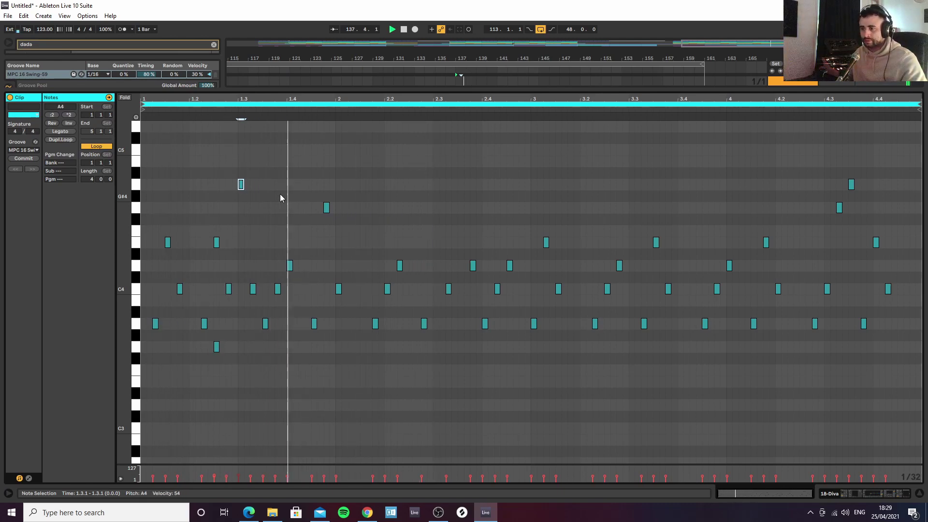
Add a note at 2.3.1 in the 18 Diva clip at bar 137 and lower it from A4 to E4
double_click(434, 184)
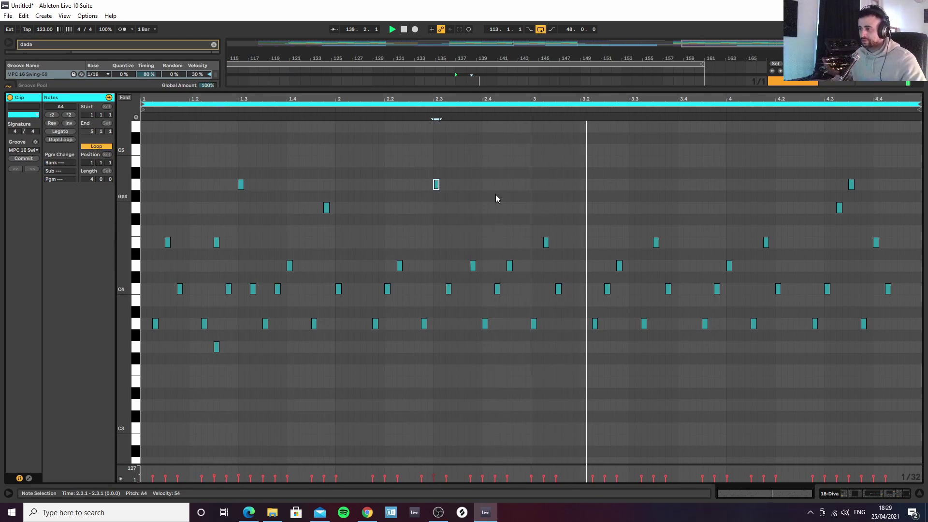
key(Down)
key(Down)
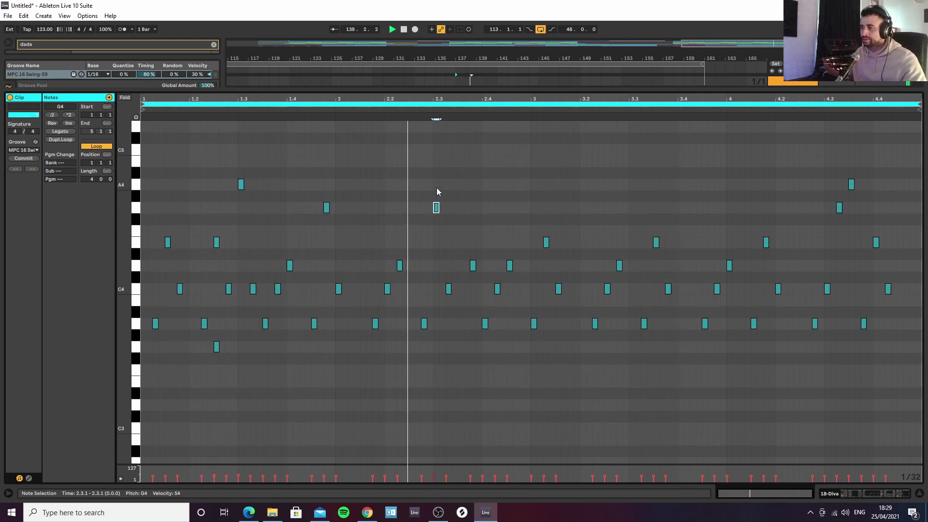
key(Down)
key(Down)
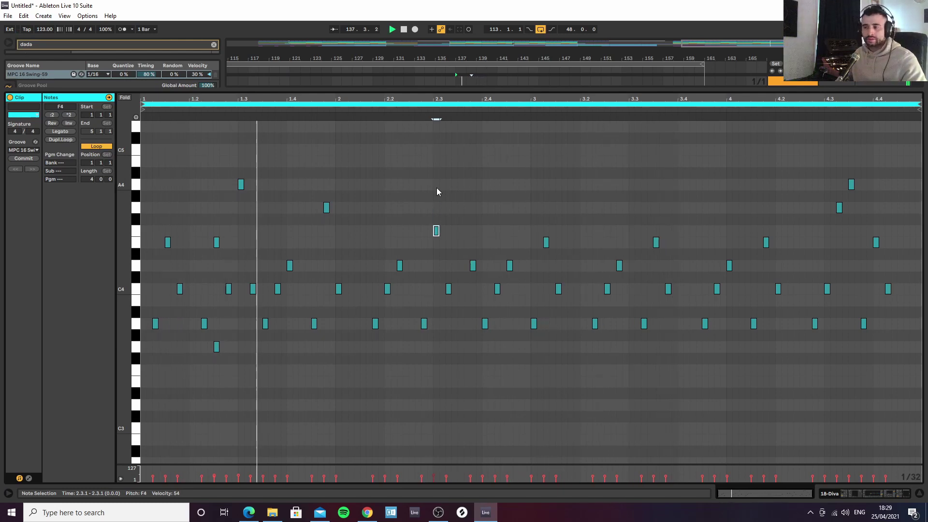
key(Down)
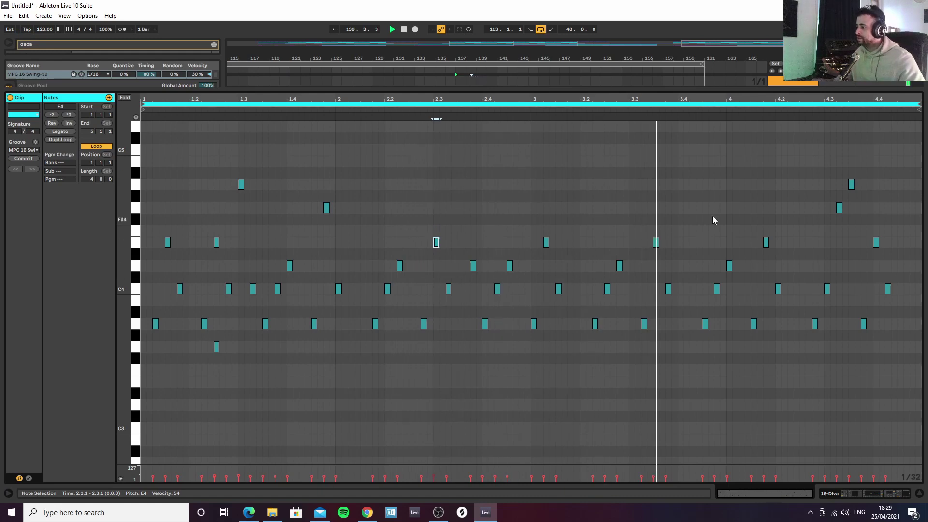
Add a note at 4.4.4 in the Diva clip, lower it to A3, and play the clip back
double_click(912, 185)
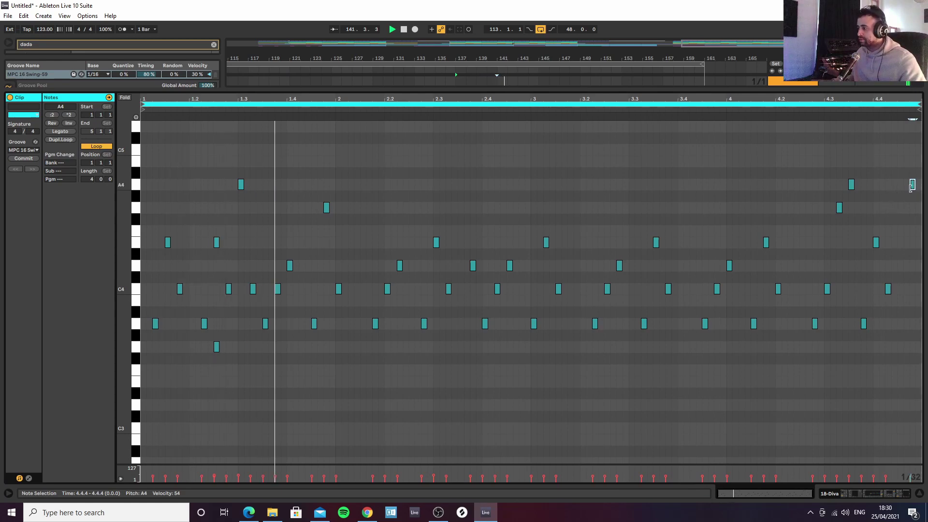
drag(913, 185, 907, 185)
key(Down)
key(Down)
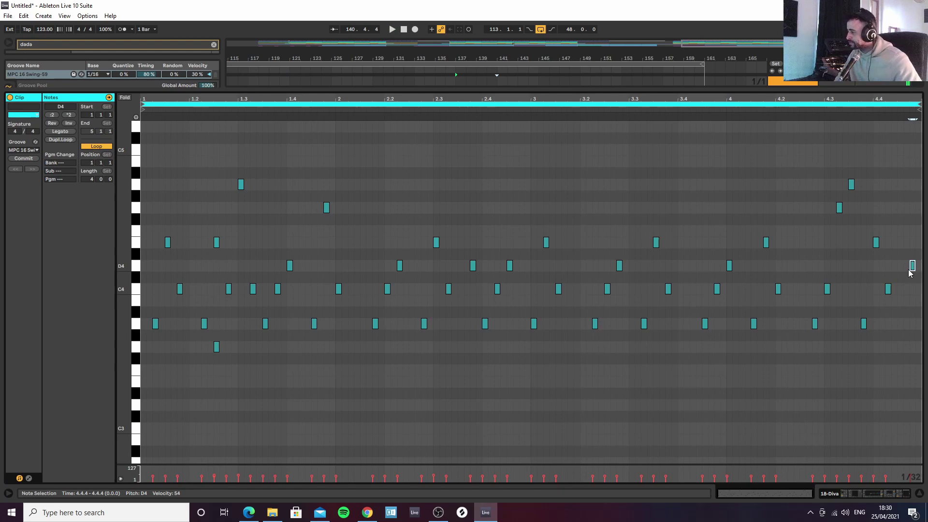
key(Down)
key(Down)
key(space)
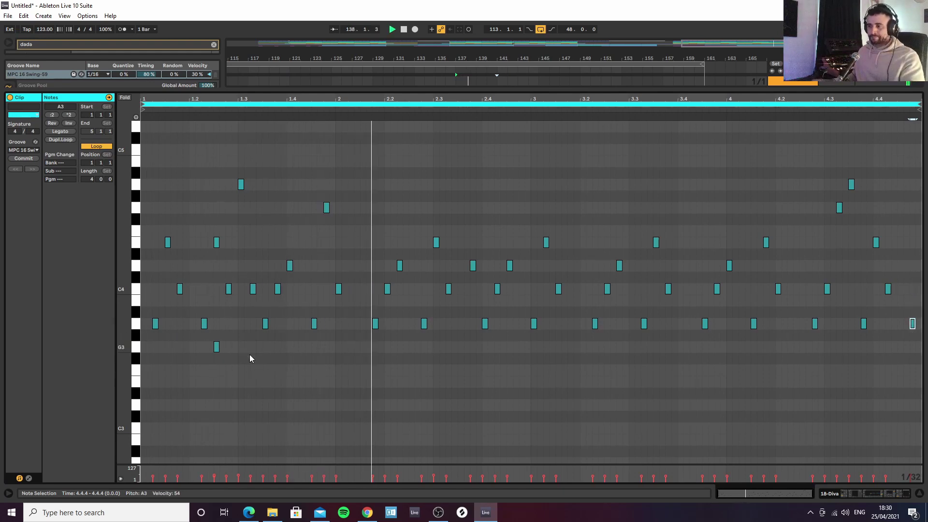
Return to the arrangement and add a copy of the 18 Diva clip at bar 145, running to bar 152
click(870, 494)
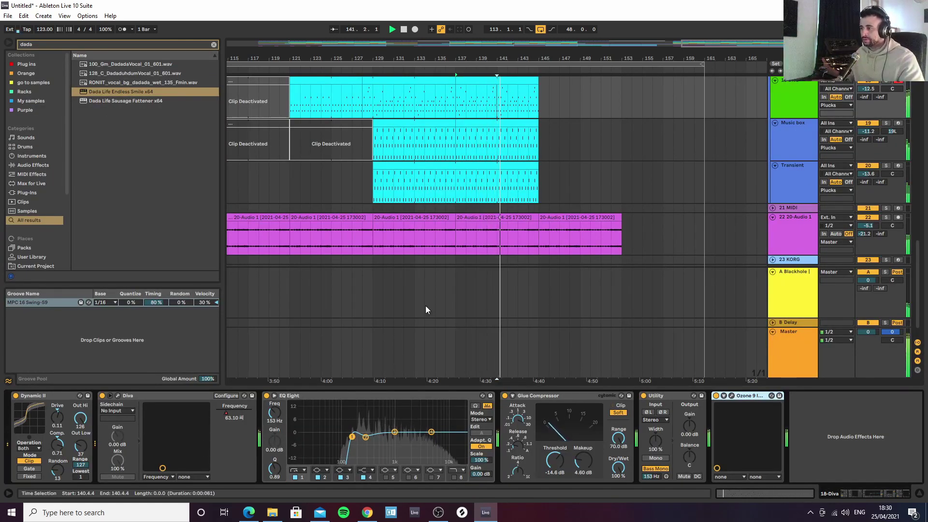
scroll(512, 164, up, 3)
click(530, 148)
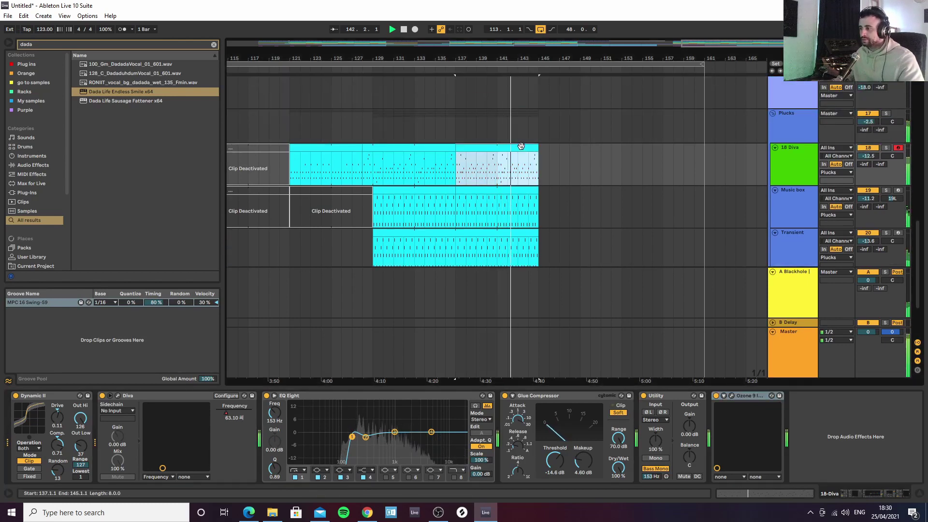
drag(540, 61, 621, 48)
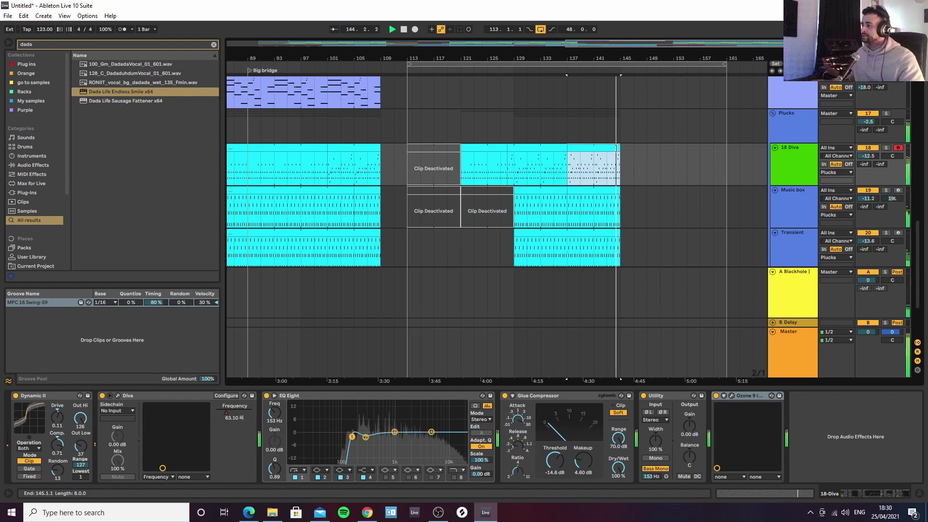
key(ctrl+d)
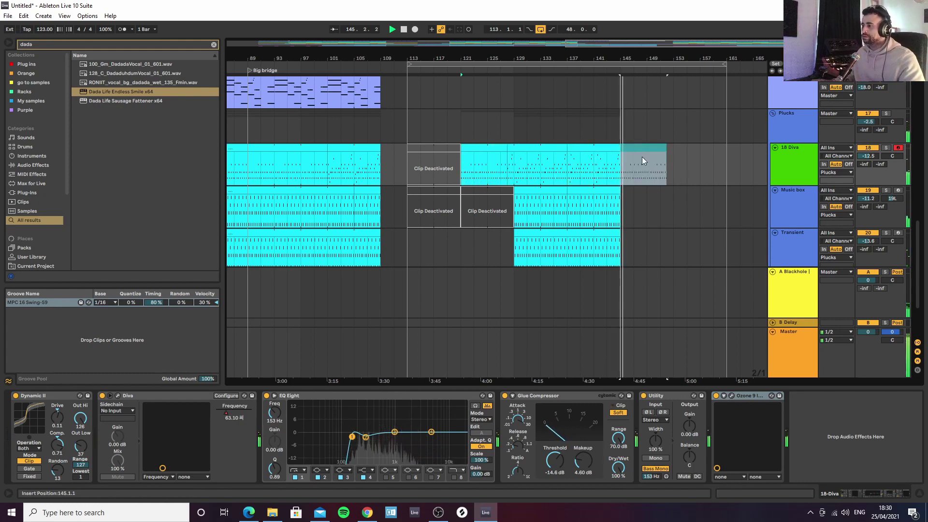
Lower the Plucks Auto Filter Frequency automation at bar 145 and extend the copied 18 Diva clip to bar 161
key(a)
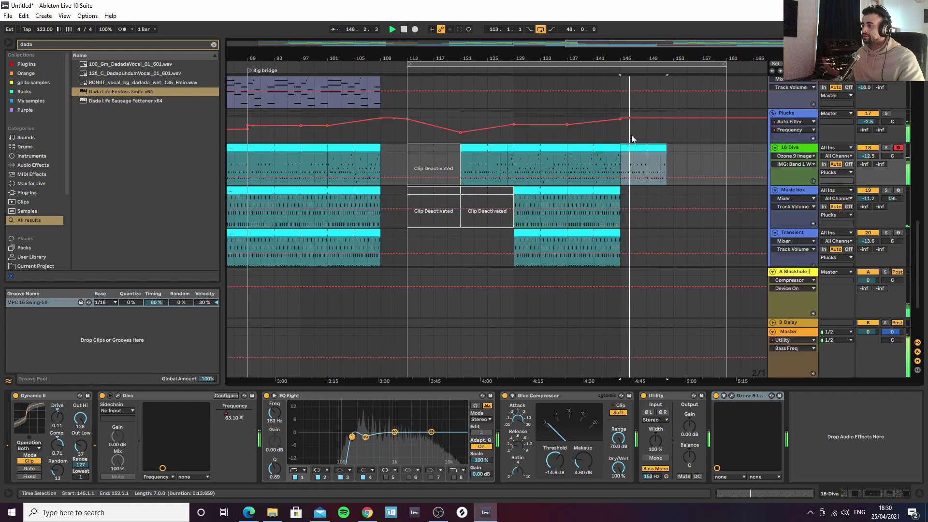
click(620, 118)
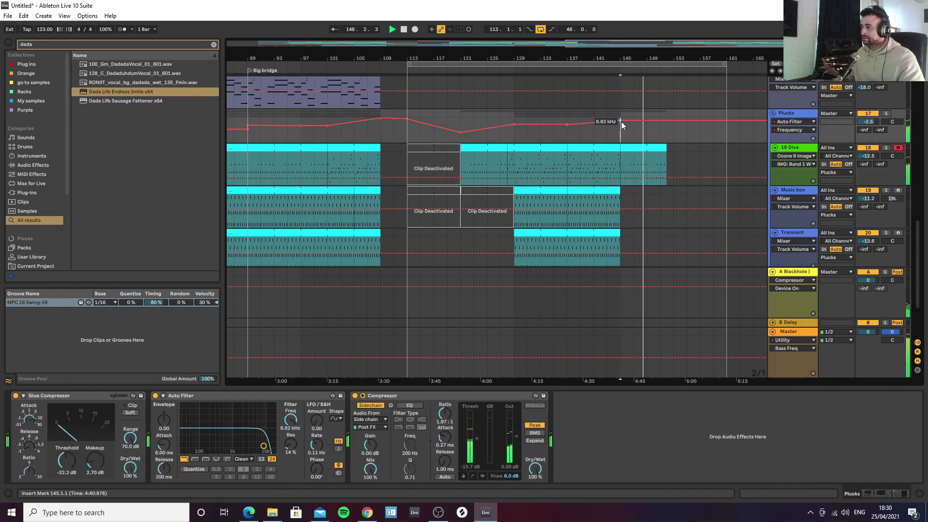
mouse_move(619, 121)
mouse_down()
mouse_move(648, 126)
mouse_move(620, 129)
mouse_up()
drag(665, 154, 726, 149)
Extend the 15 LABS clip that starts at bar 121 so it ends at bar 161
scroll(685, 132, up, 5)
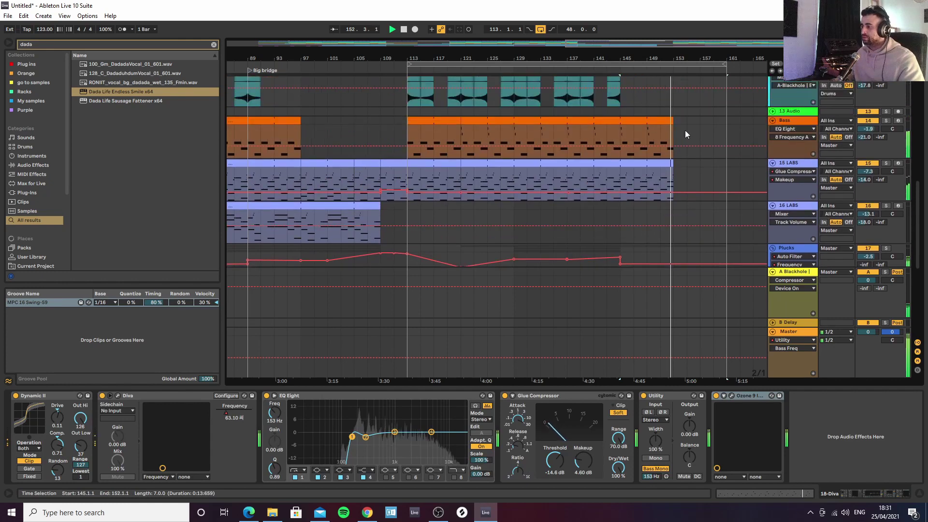
drag(674, 164, 724, 164)
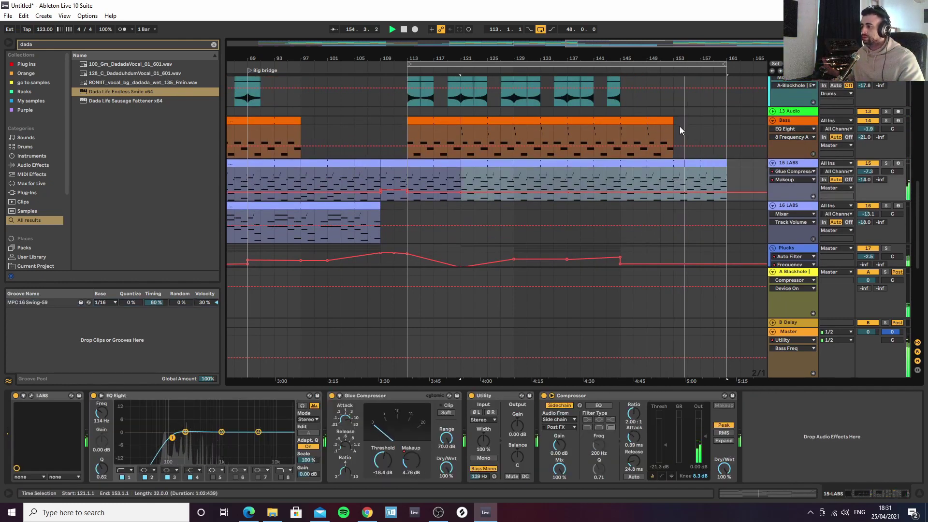
Hide the automation lanes and move the end of the arrangement loop to bar 163
key(a)
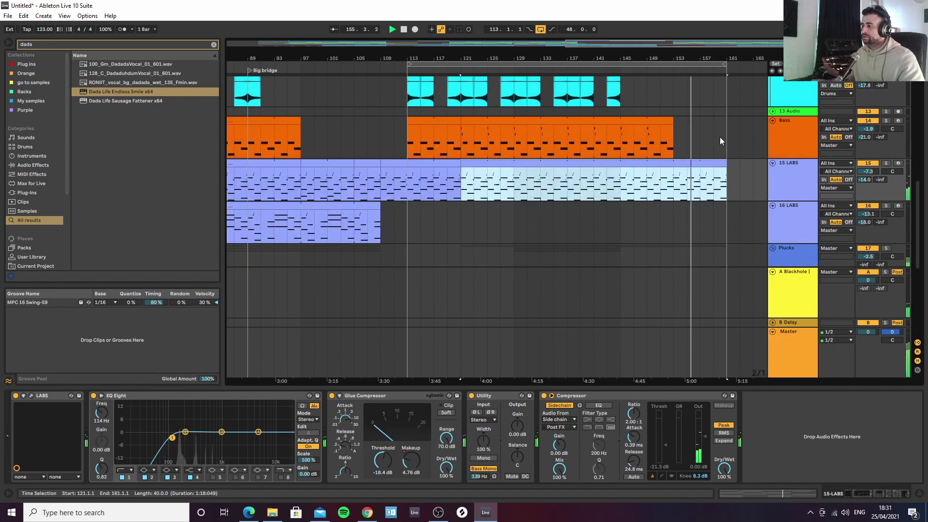
scroll(720, 139, up, 1)
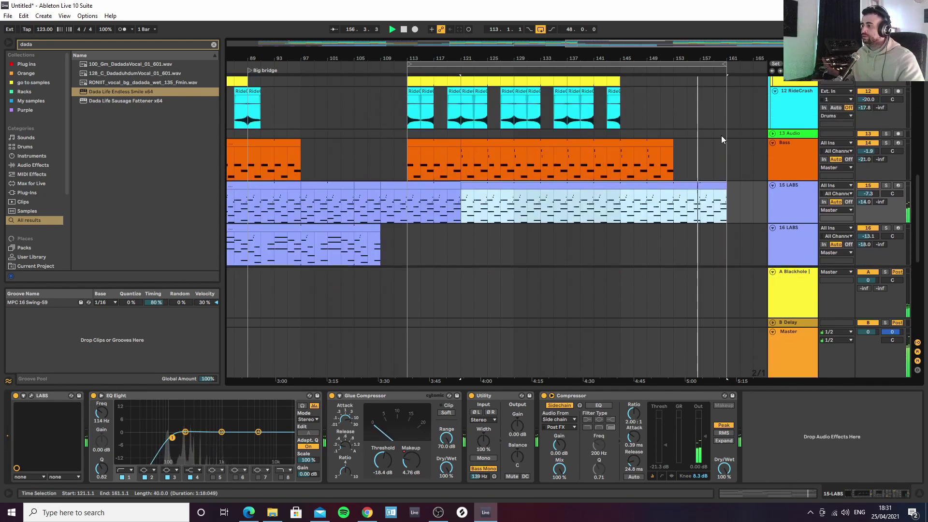
scroll(738, 140, down, 5)
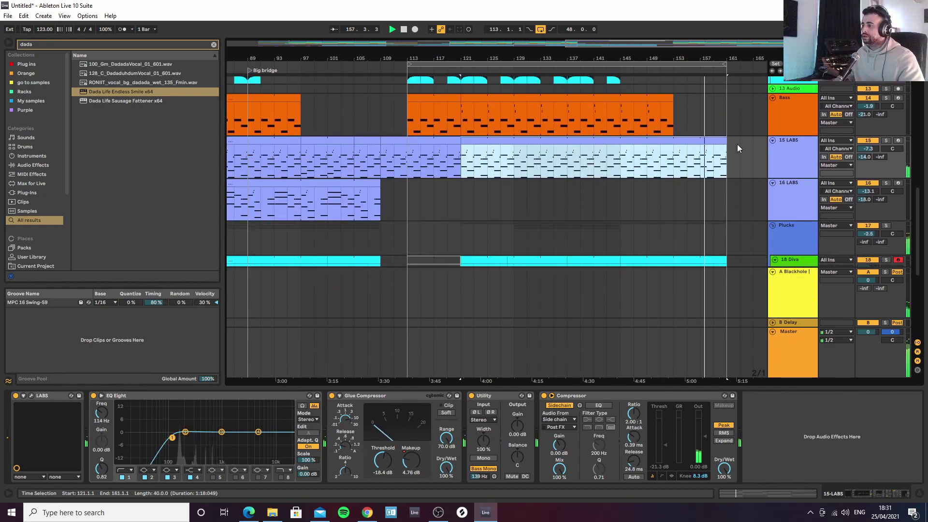
drag(724, 66, 739, 65)
Trim the end of the 15 LABS clip back to bar 153
scroll(688, 182, up, 4)
drag(726, 182, 461, 181)
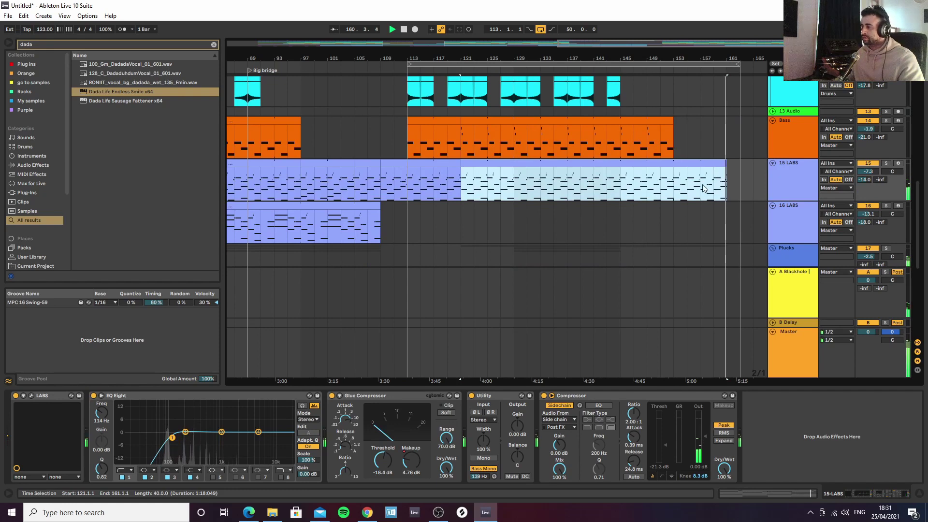
scroll(699, 155, down, 5)
scroll(703, 131, up, 4)
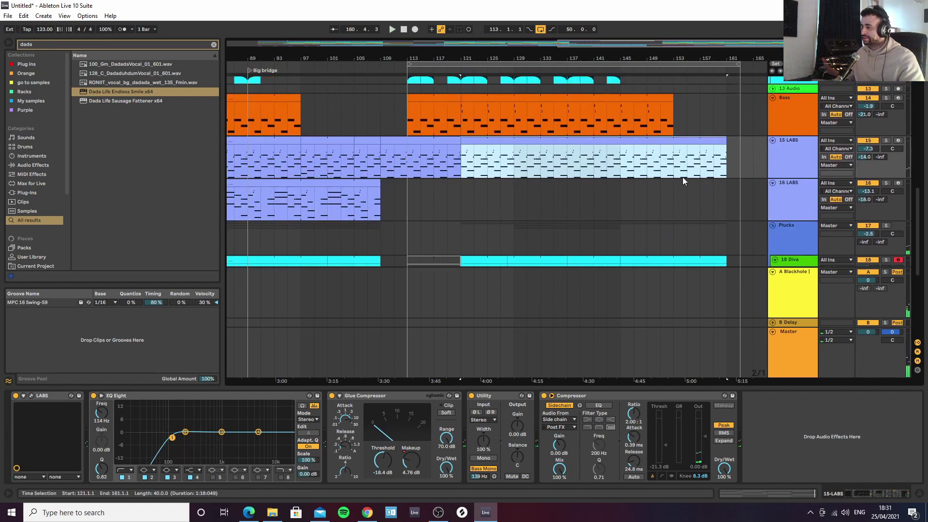
scroll(690, 176, down, 4)
scroll(683, 167, up, 2)
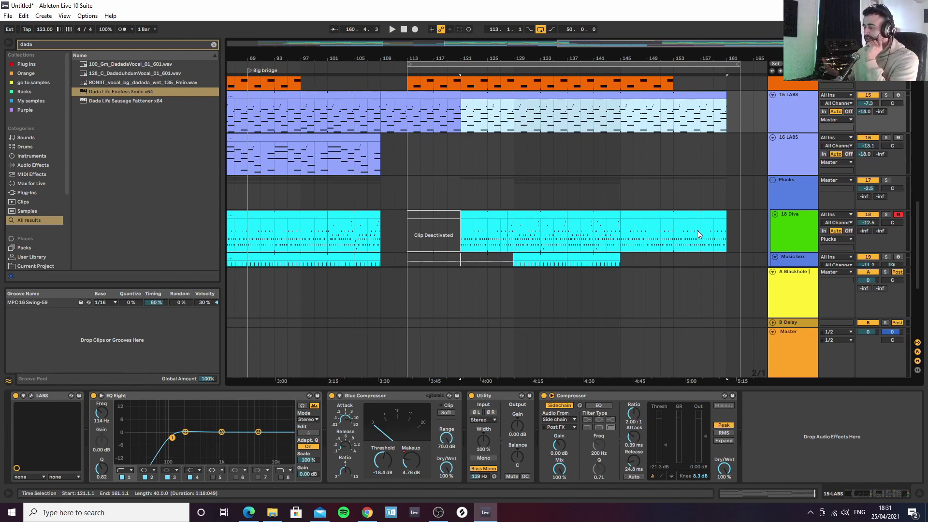
scroll(713, 203, up, 4)
scroll(720, 170, down, 1)
drag(726, 164, 673, 163)
Extend the Bass clip that starts at bar 121 to bar 161 and start playback from bar 151
click(668, 120)
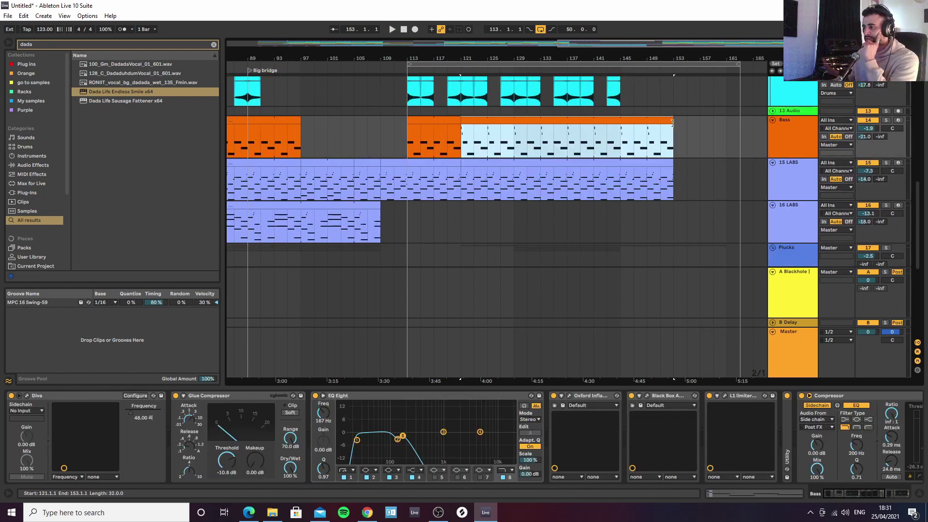
drag(673, 127, 726, 128)
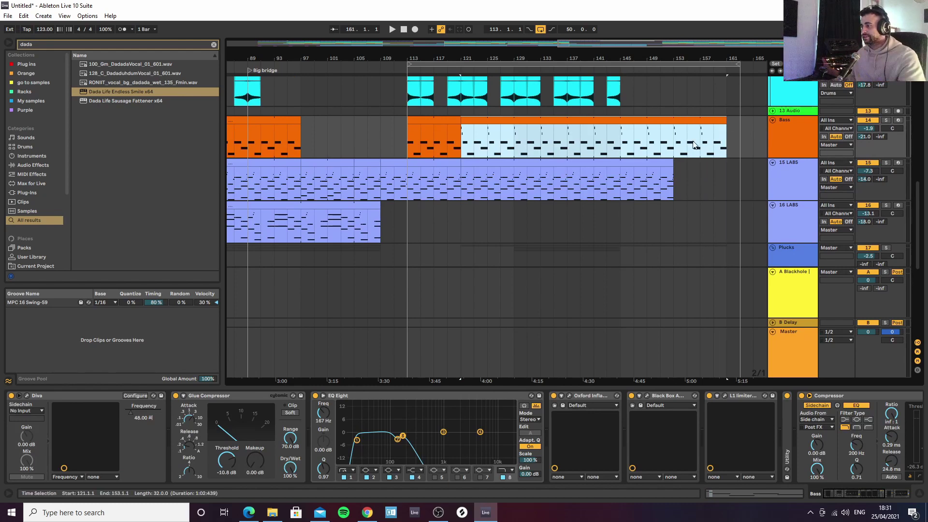
click(661, 141)
key(space)
Extend the final side-chain and Kick clips from bar 153 to bar 161
scroll(686, 139, up, 10)
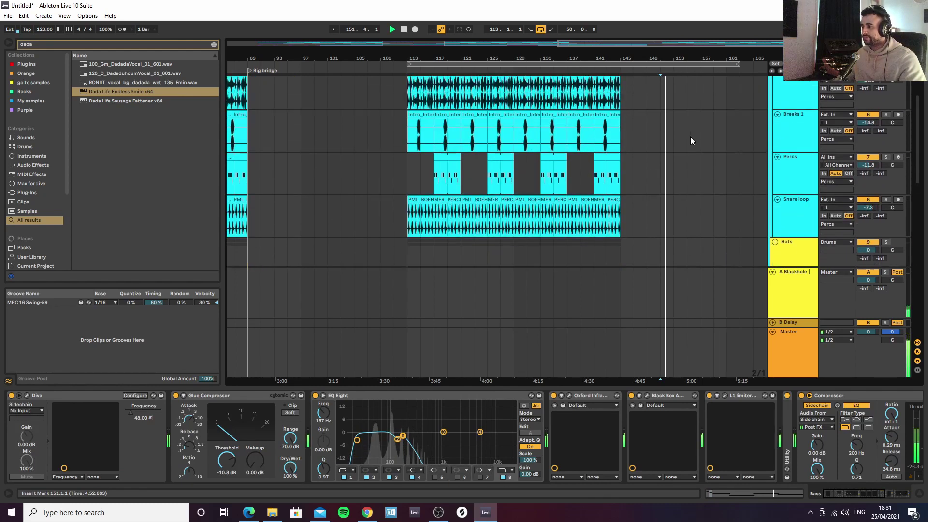
drag(673, 89, 726, 80)
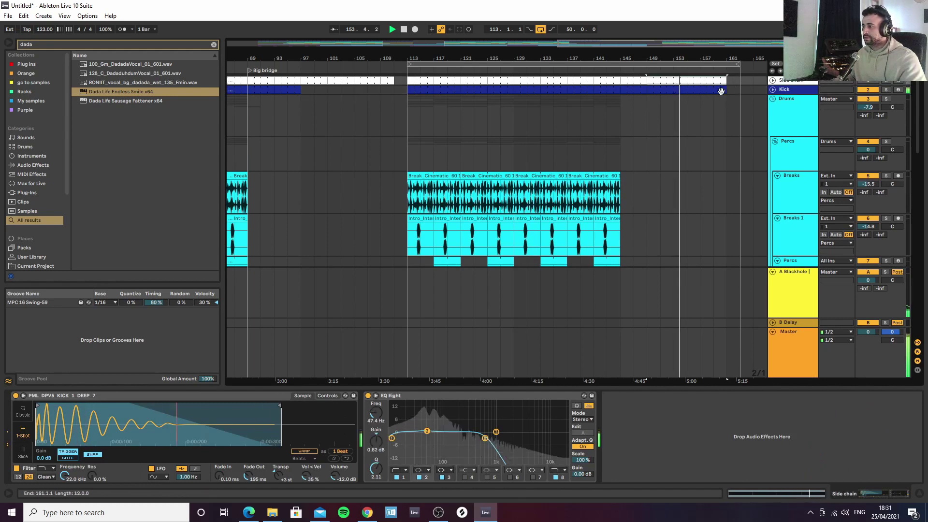
Copy the Bass clip at bar 113 and paste it at bar 153, replacing the Bass notes up to bar 161
scroll(722, 143, down, 10)
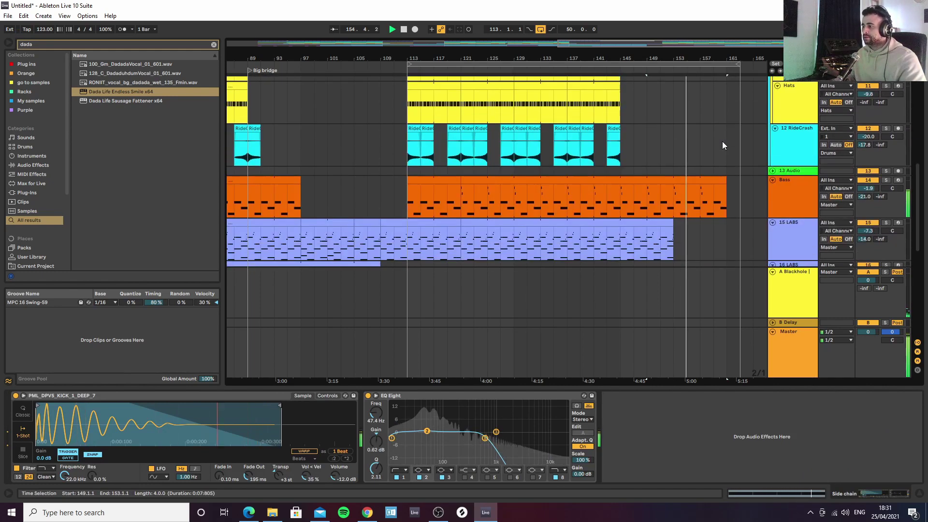
click(431, 116)
click(699, 116)
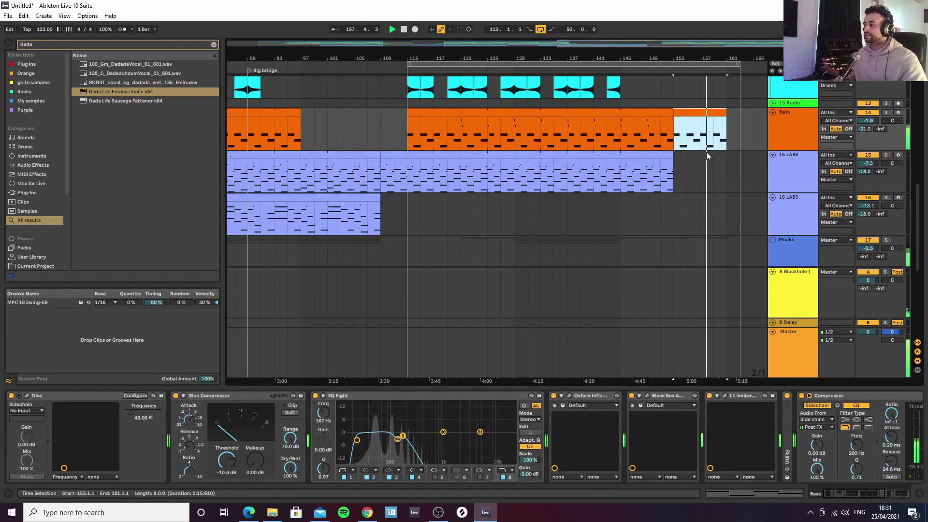
Play through to the end, stop playback, and set the arrangement loop from bar 9 to bar 163
drag(754, 60, 691, 59)
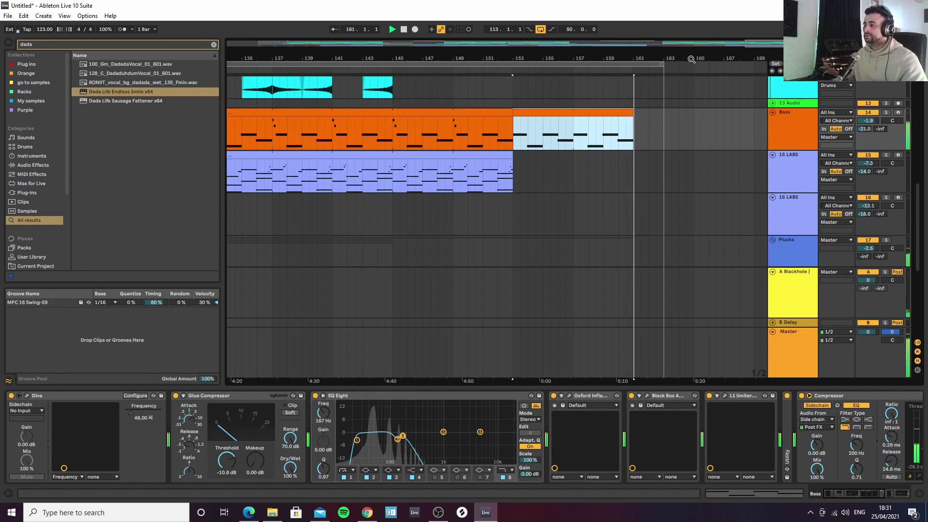
scroll(567, 138, down, 4)
key(space)
drag(471, 61, 252, 62)
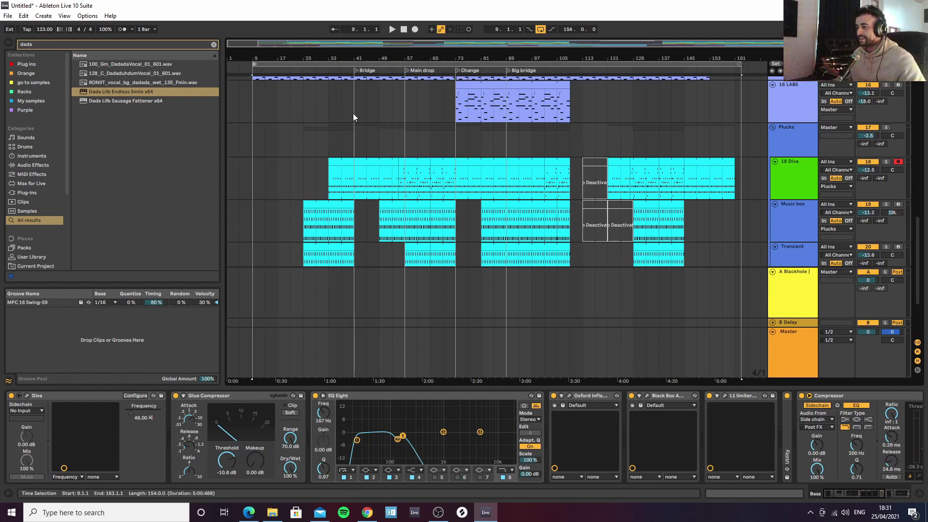
Collapse the A Blackhole return and Master tracks and show the Master track's devices
scroll(358, 113, down, 4)
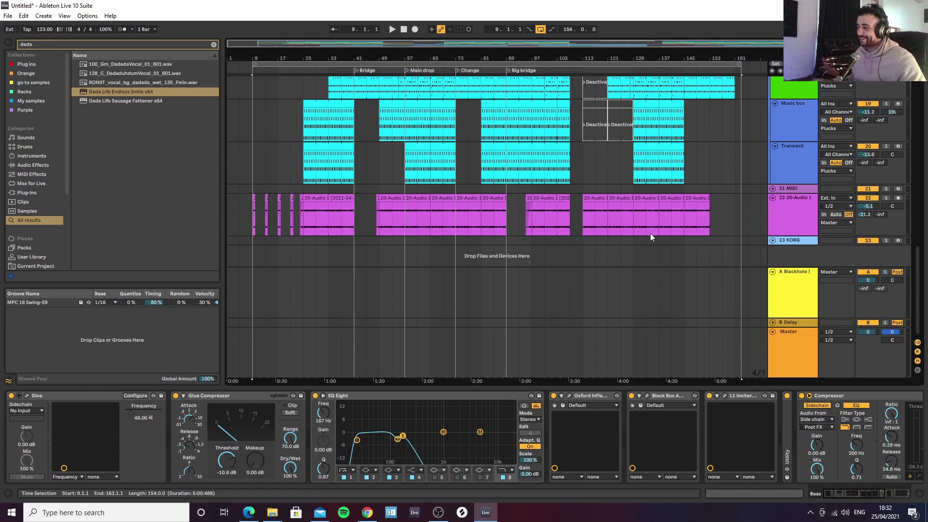
click(772, 272)
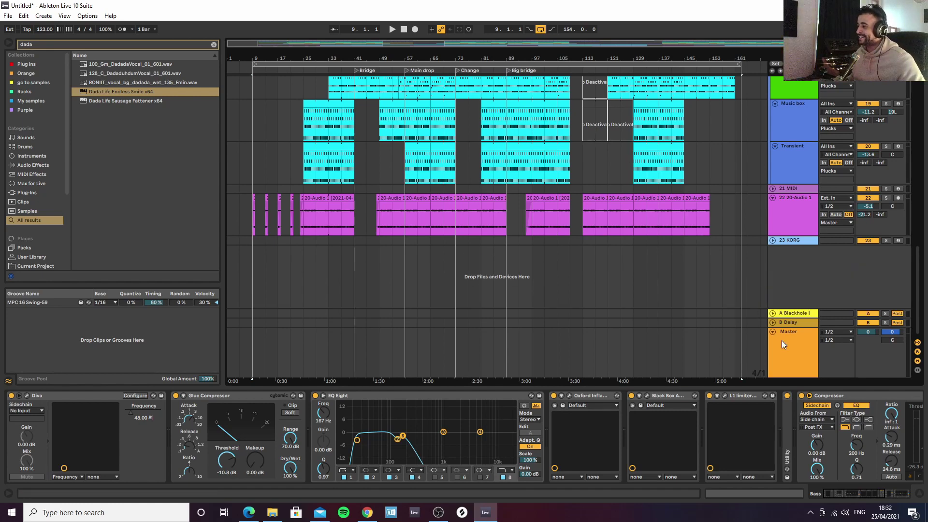
click(772, 331)
click(789, 373)
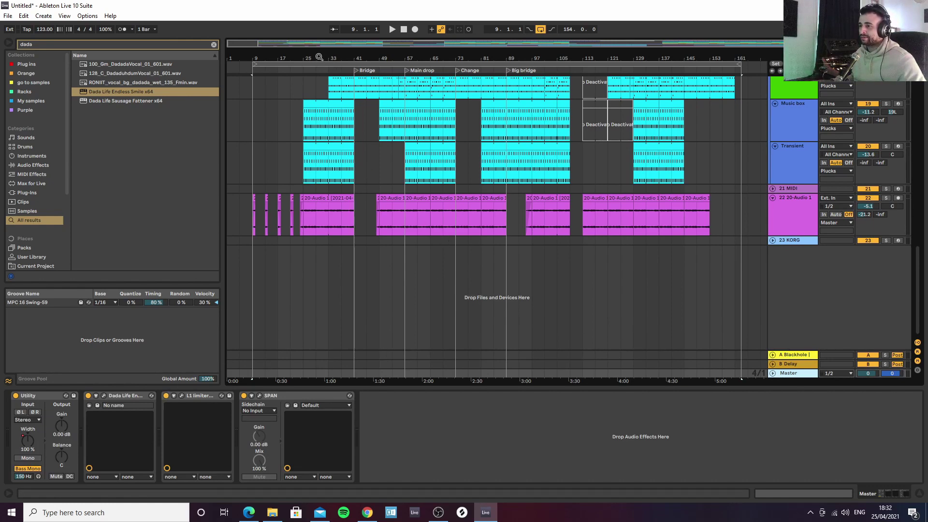
Collapse the Drums group and the Bass, 15 LABS and 16 LABS tracks in the arrangement
scroll(638, 218, up, 5)
scroll(647, 234, up, 1)
scroll(642, 233, down, 5)
scroll(562, 202, up, 5)
scroll(562, 223, up, 10)
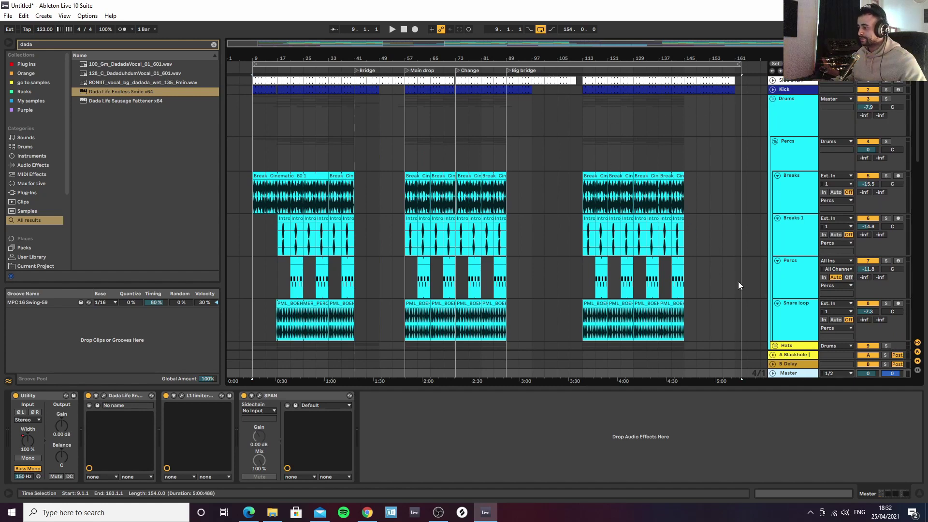
click(256, 119)
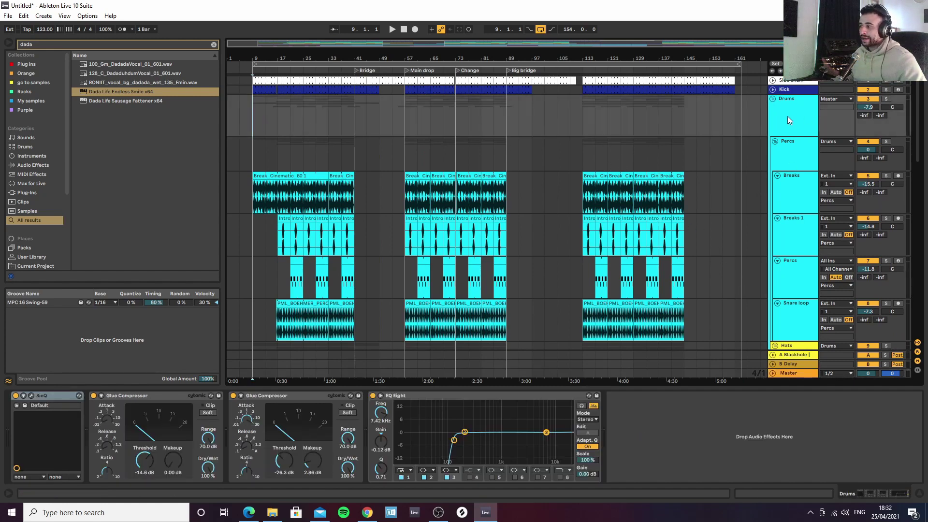
click(773, 100)
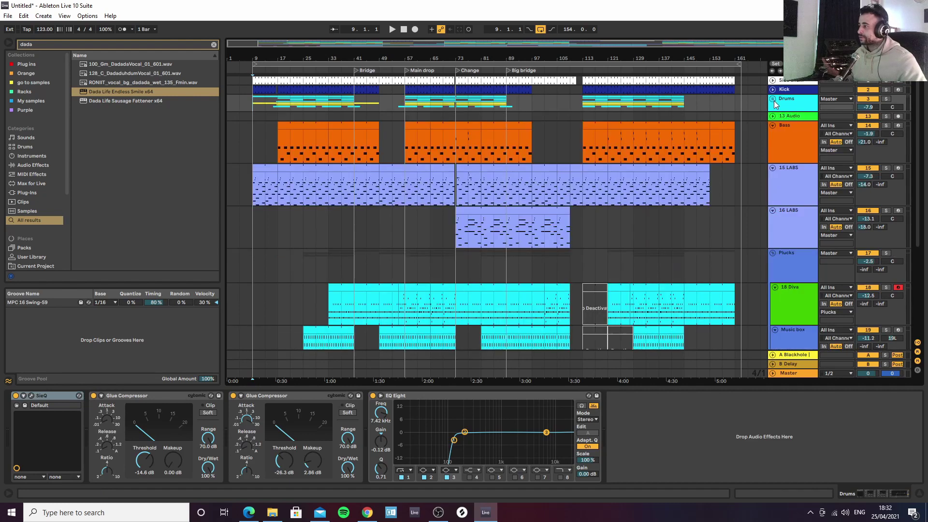
click(773, 125)
click(772, 134)
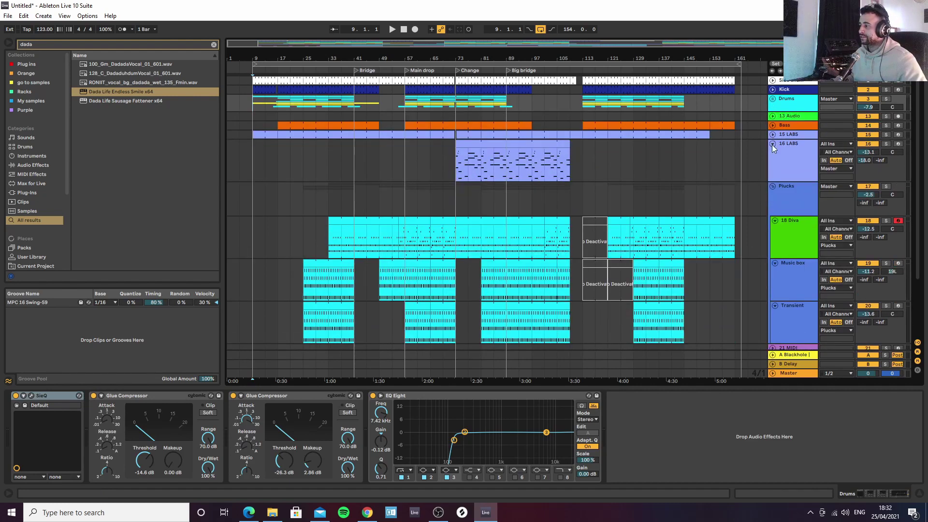
click(772, 144)
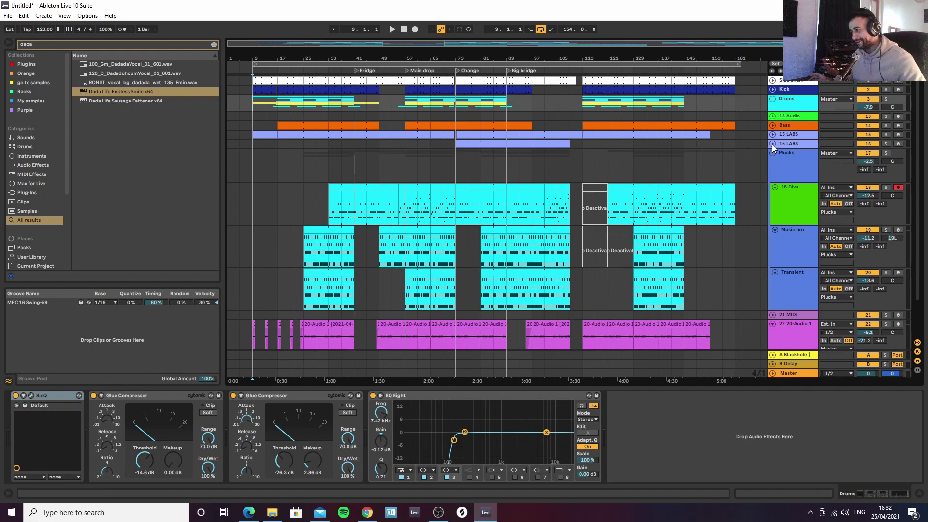